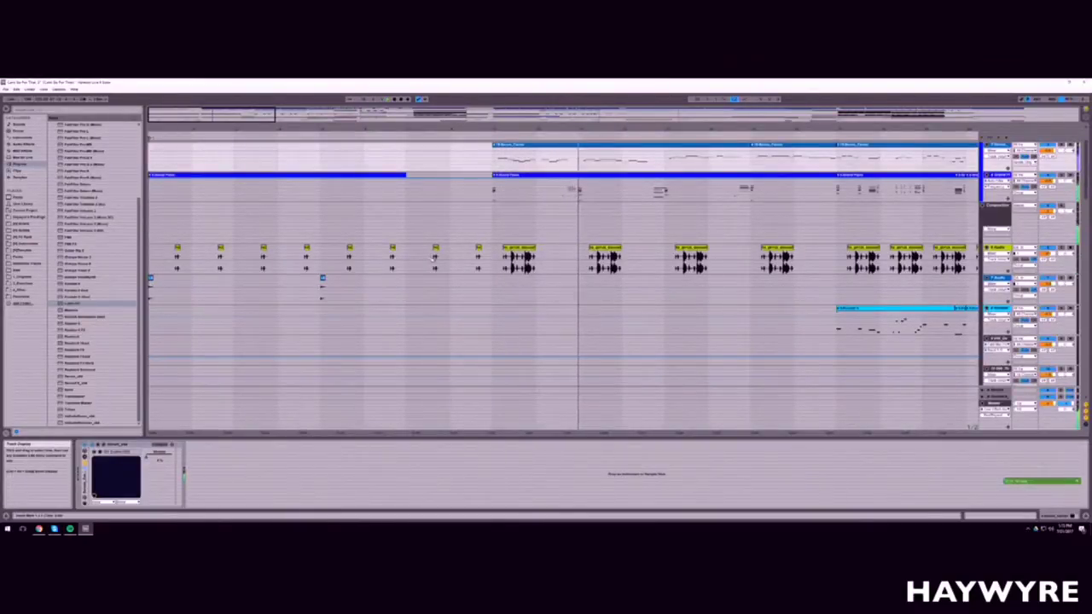
Step: Select the audio track that holds one short clip, directly below the row of sound-effect clips
{"action": "scroll", "coordinate": [477, 307], "scroll_direction": "down", "scroll_amount": 6}
{"action": "scroll", "coordinate": [492, 328], "scroll_direction": "down", "scroll_amount": 14}
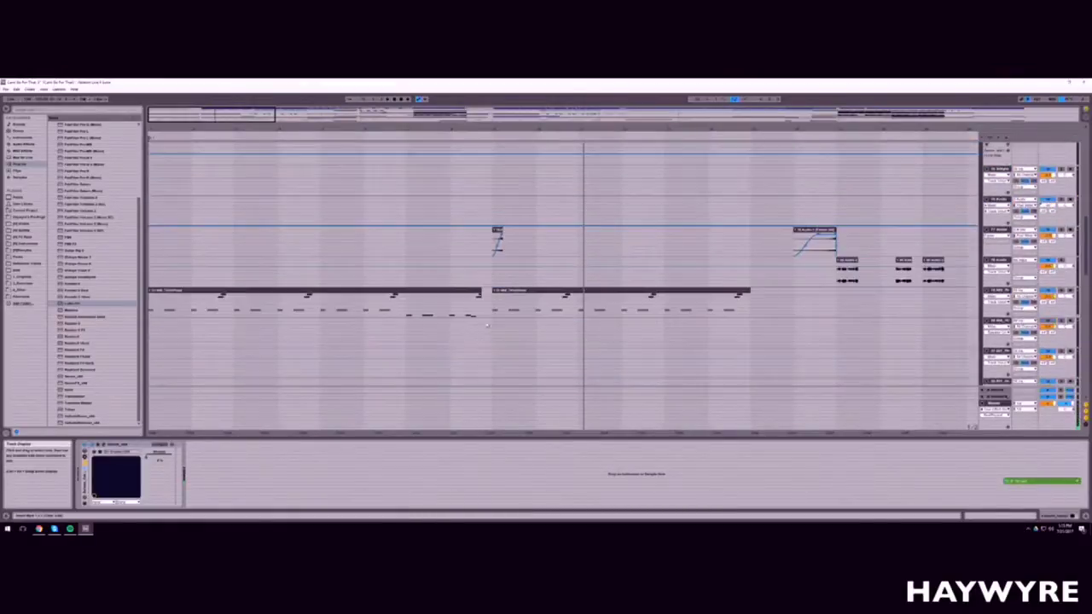
{"action": "scroll", "coordinate": [484, 332], "scroll_direction": "down", "scroll_amount": 4}
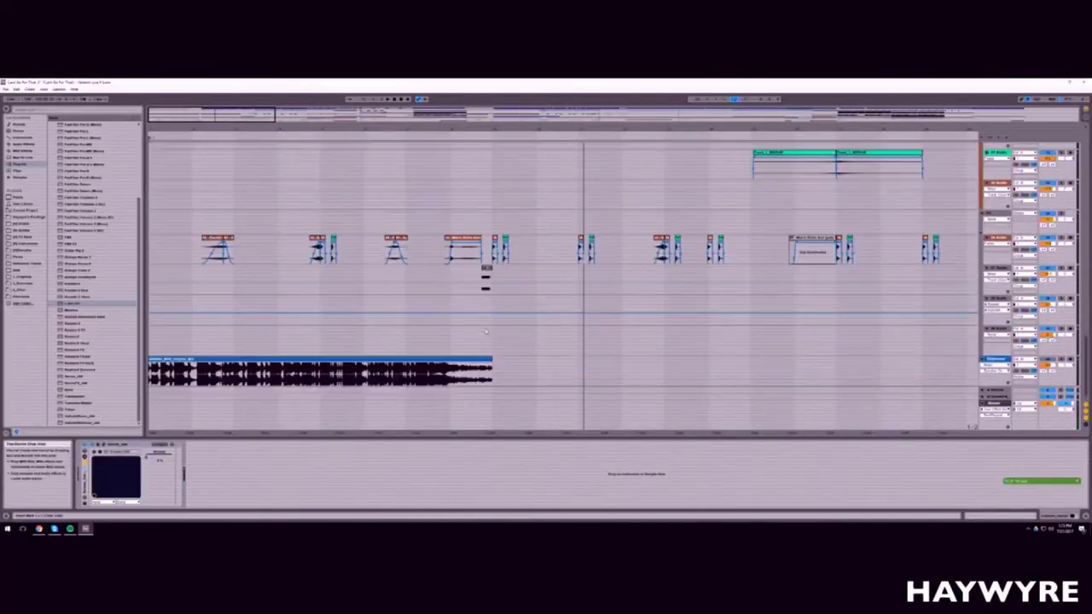
{"action": "left_click", "coordinate": [499, 287]}
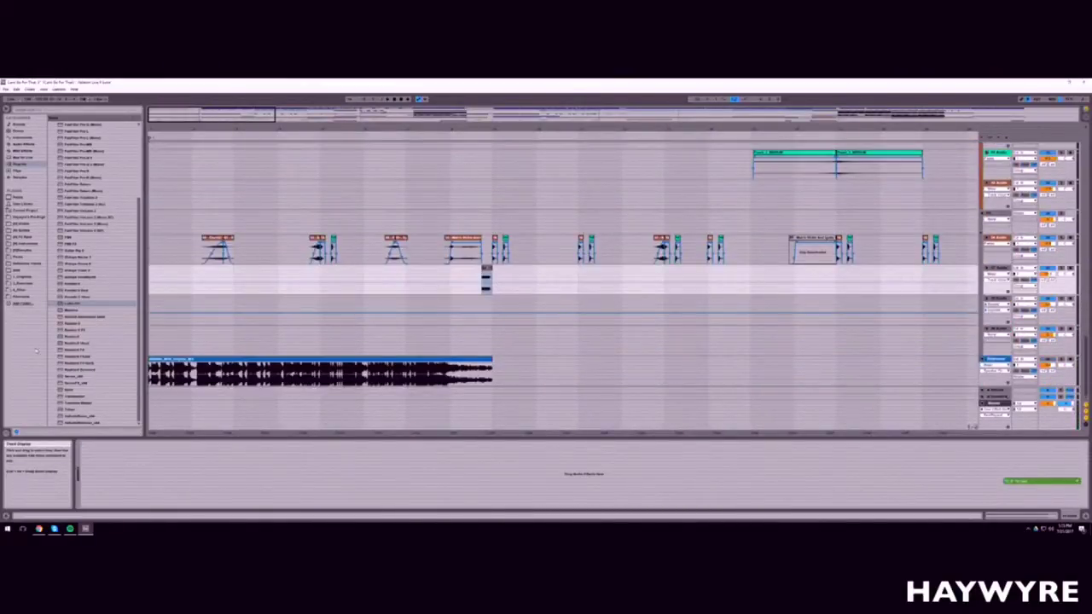
Step: Open the sample library folder in the browser and select the short-clip track's time range from near the start to the clip's end
{"action": "left_click", "coordinate": [23, 258]}
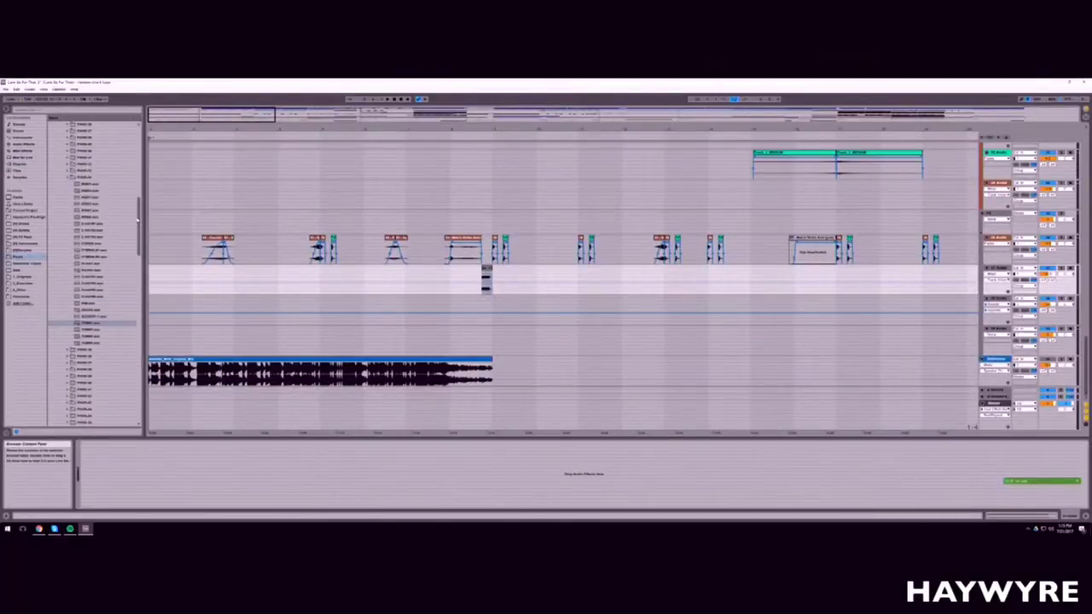
{"action": "left_click_drag", "start_coordinate": [137, 218], "coordinate": [138, 215]}
{"action": "left_click_drag", "start_coordinate": [266, 131], "coordinate": [267, 127]}
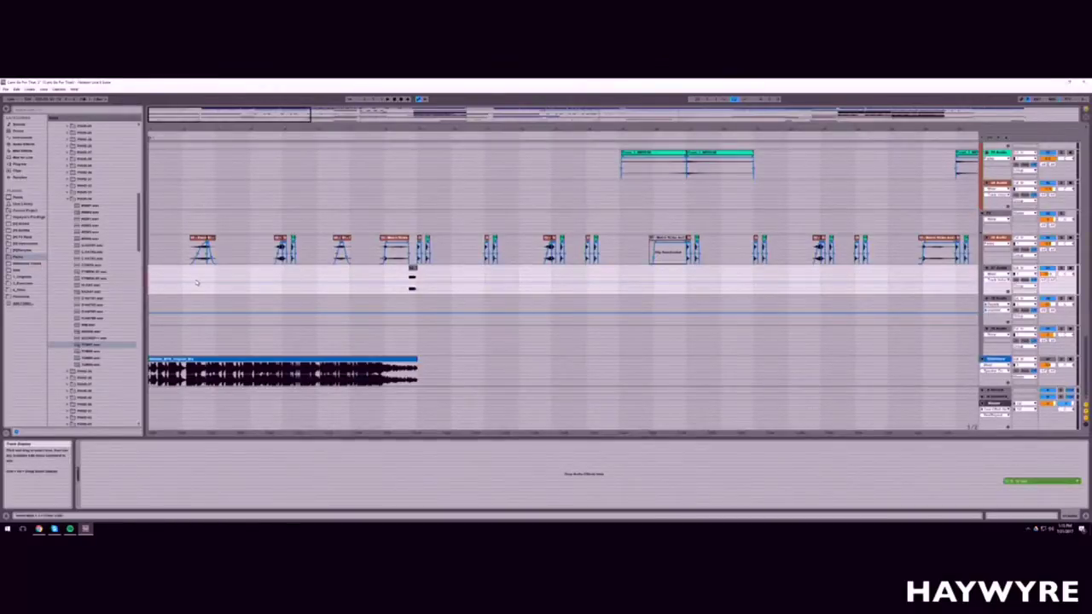
{"action": "left_click_drag", "start_coordinate": [156, 268], "coordinate": [428, 277]}
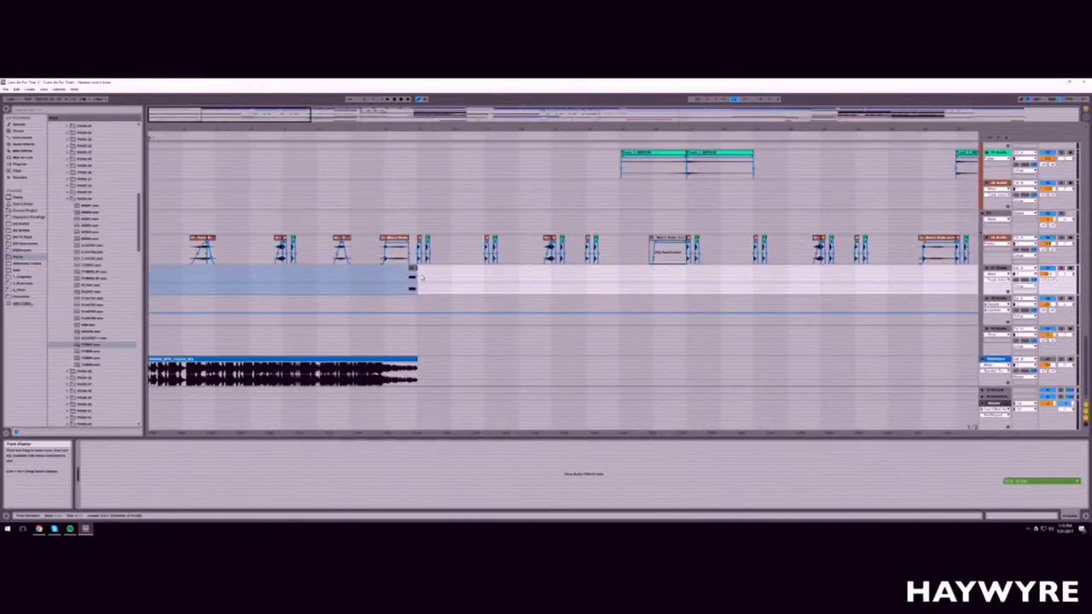
Step: Widen the browser and look through the telephone sounds folder in the Sound FX library, closing it when done
{"action": "left_click_drag", "start_coordinate": [140, 222], "coordinate": [180, 255]}
{"action": "left_click", "coordinate": [69, 174]}
{"action": "scroll", "coordinate": [104, 338], "scroll_direction": "down", "scroll_amount": 3}
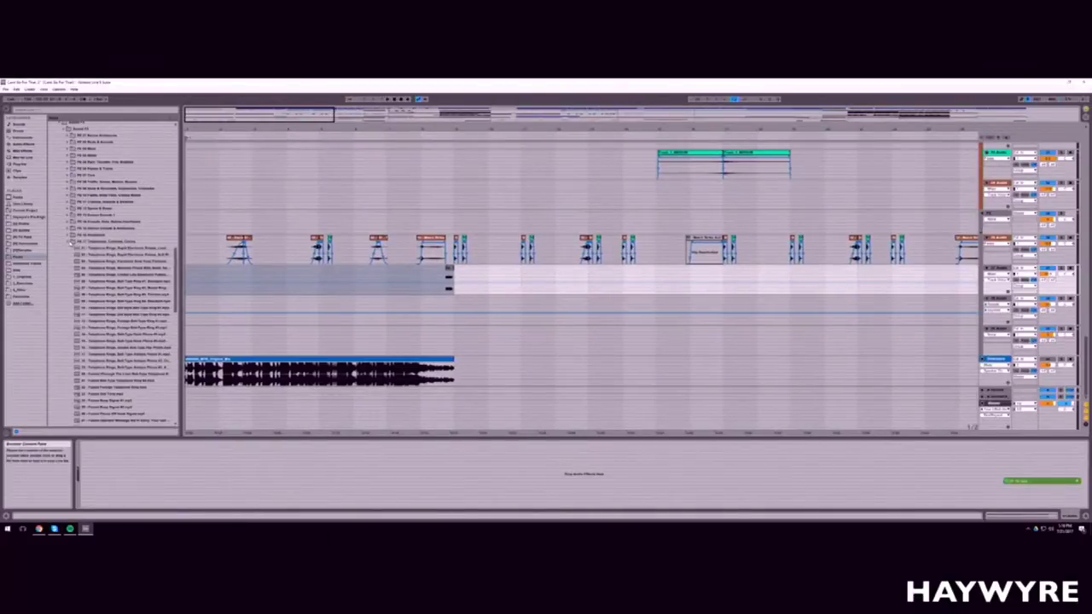
{"action": "left_click", "coordinate": [70, 242]}
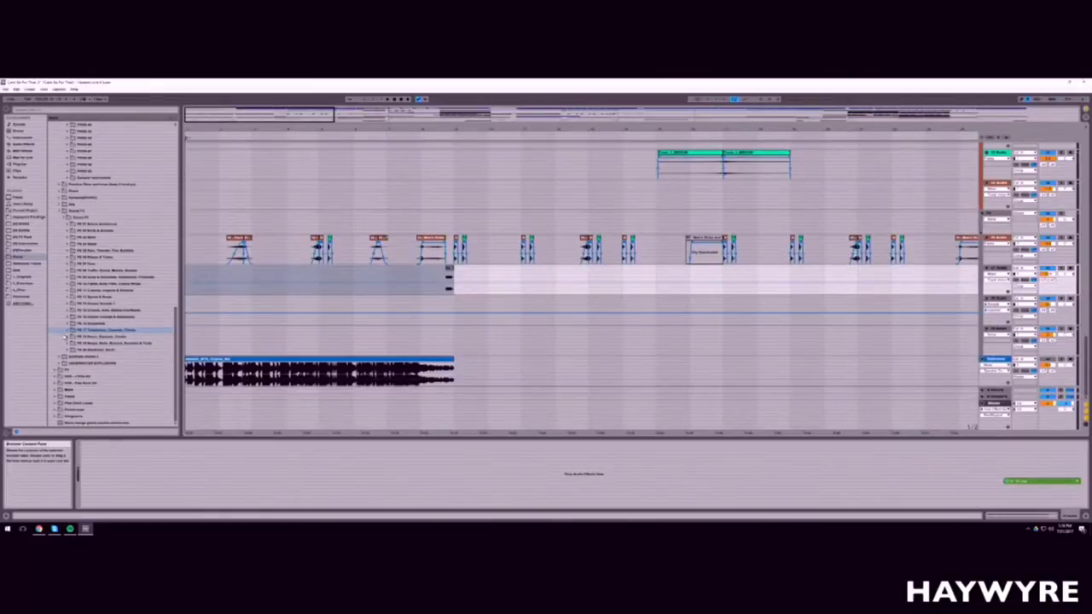
Step: Open the Sound FX folder of beeps, bells, buzzers and tones and audition its beep and bell samples
{"action": "left_click", "coordinate": [67, 344]}
{"action": "left_click", "coordinate": [110, 310]}
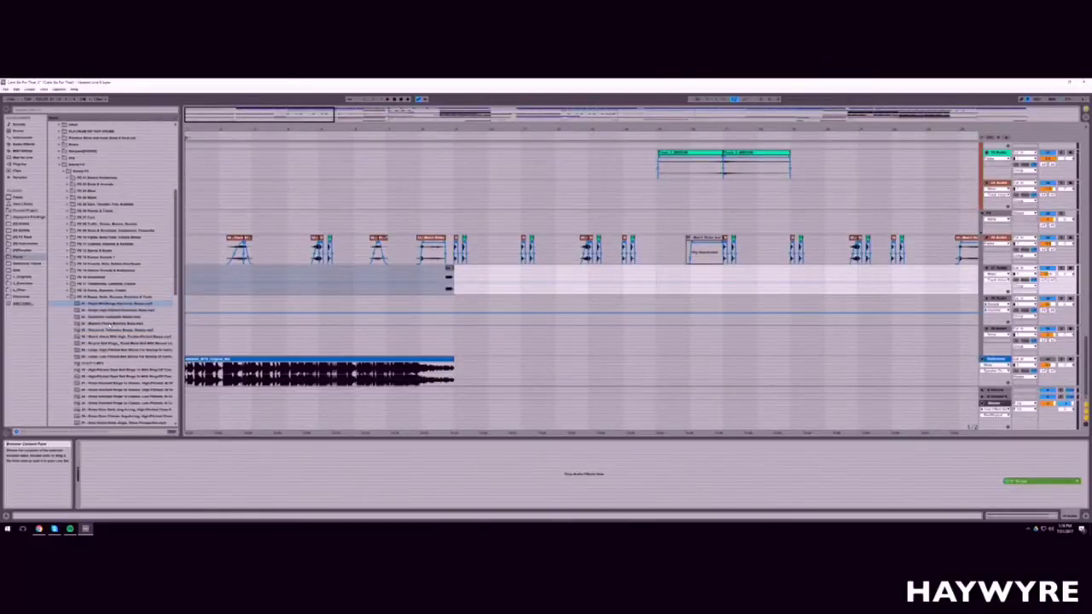
{"action": "left_click", "coordinate": [111, 324]}
{"action": "left_click", "coordinate": [109, 337]}
{"action": "scroll", "coordinate": [108, 340], "scroll_direction": "down", "scroll_amount": 1}
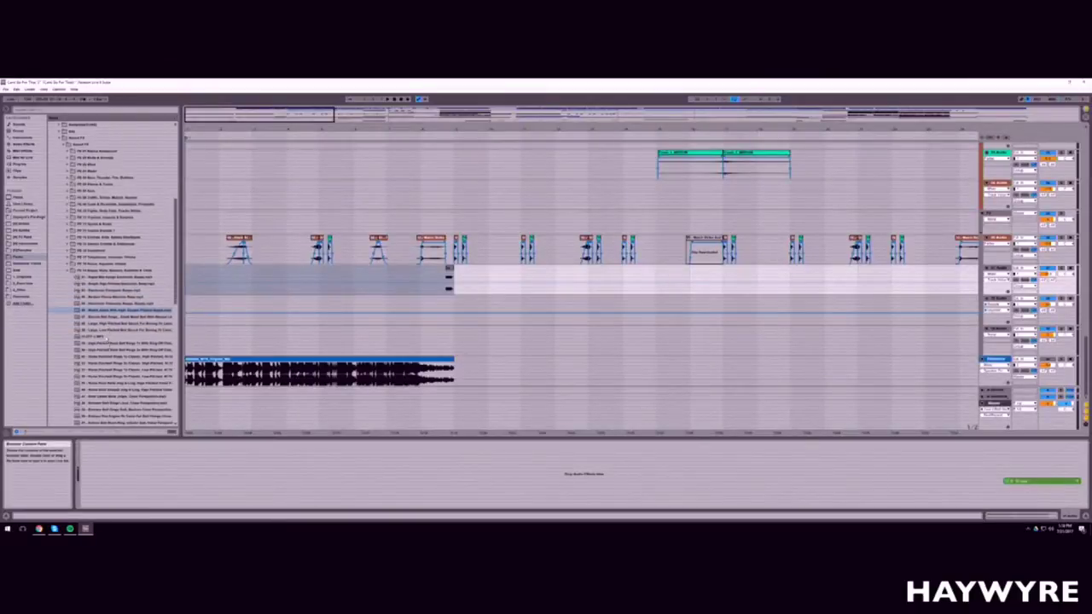
{"action": "left_click", "coordinate": [108, 339]}
{"action": "scroll", "coordinate": [108, 339], "scroll_direction": "down", "scroll_amount": 1}
{"action": "left_click", "coordinate": [109, 319]}
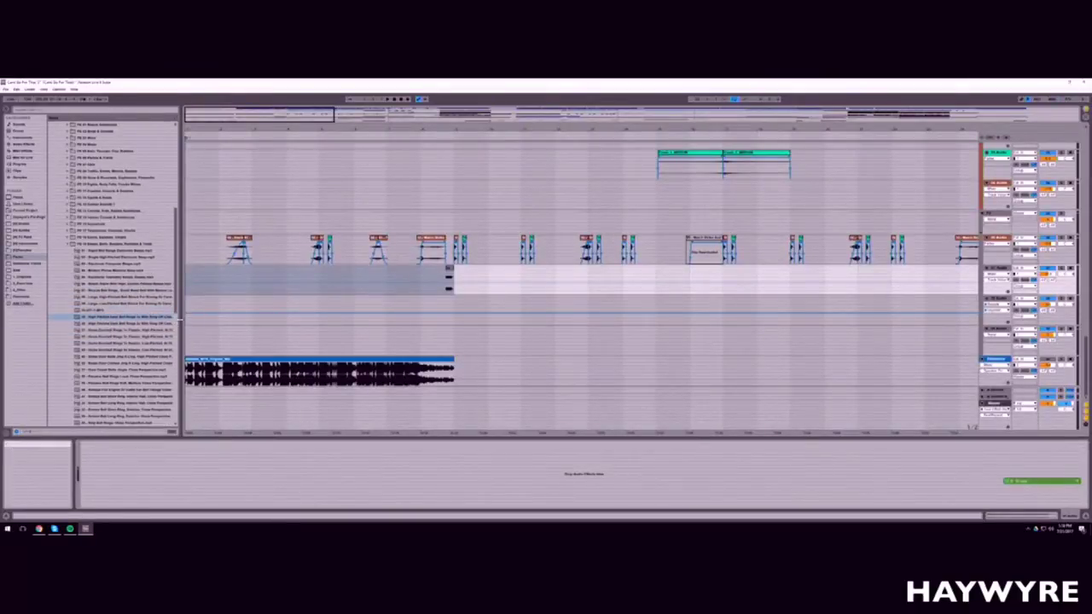
Step: Widen the browser further and audition the buzzer, rumble and saw samples lower in the same folder
{"action": "left_click_drag", "start_coordinate": [182, 318], "coordinate": [193, 317]}
{"action": "scroll", "coordinate": [126, 355], "scroll_direction": "down", "scroll_amount": 6}
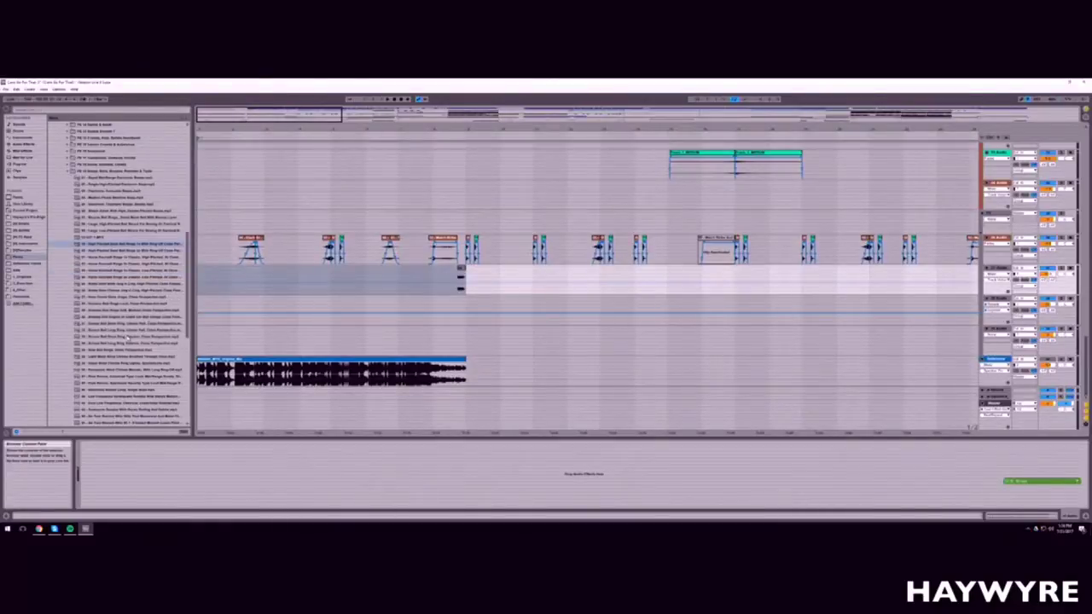
{"action": "left_click", "coordinate": [119, 363]}
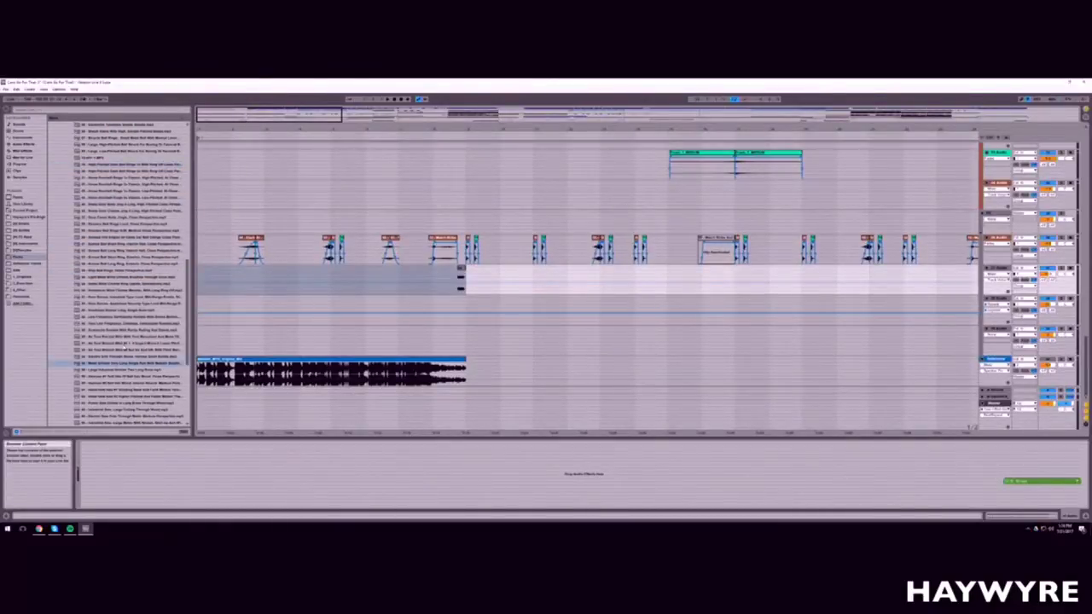
{"action": "left_click", "coordinate": [125, 344]}
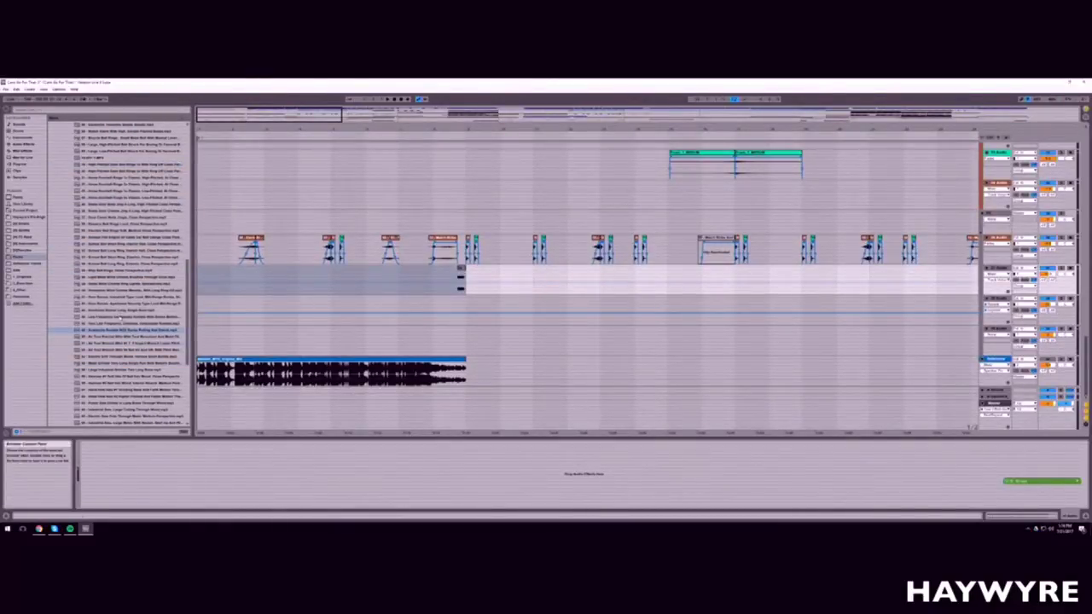
{"action": "left_click", "coordinate": [123, 320]}
{"action": "left_click", "coordinate": [131, 311]}
{"action": "left_click", "coordinate": [128, 290]}
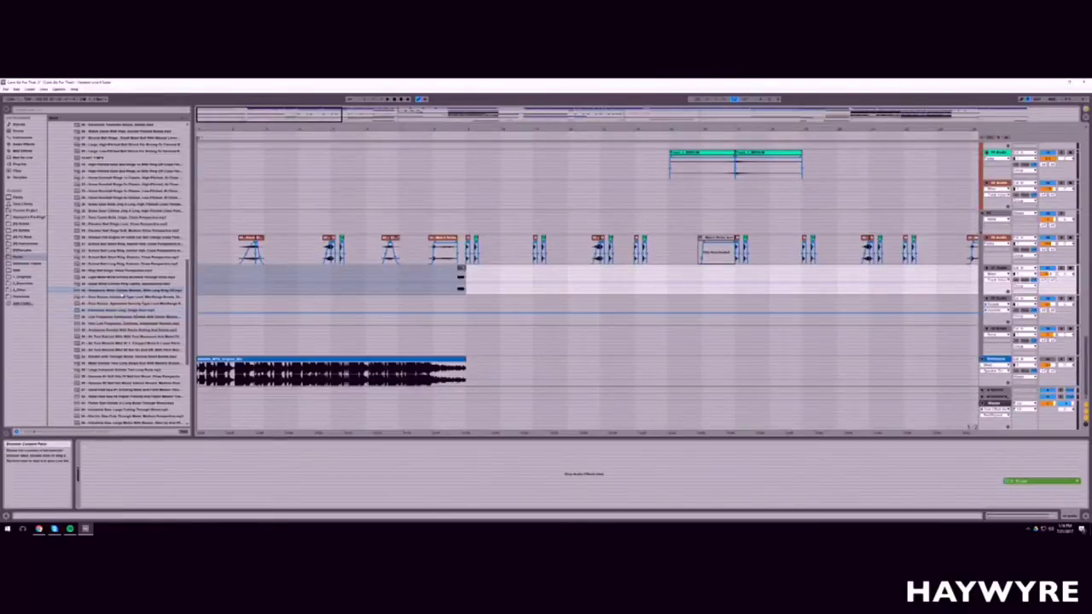
{"action": "left_click", "coordinate": [129, 296]}
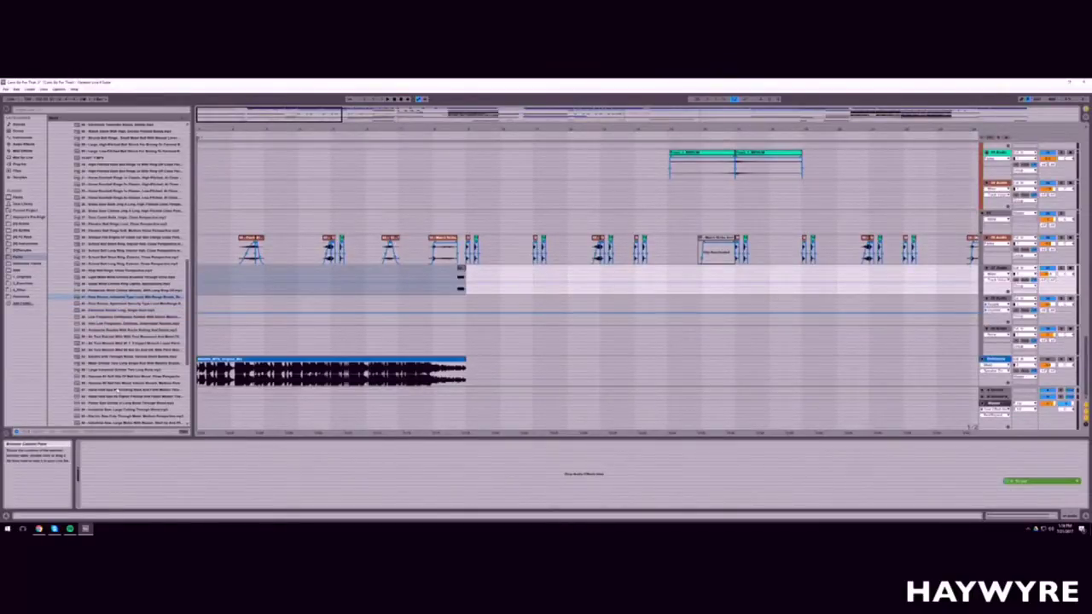
{"action": "left_click", "coordinate": [118, 396]}
{"action": "scroll", "coordinate": [124, 392], "scroll_direction": "down", "scroll_amount": 5}
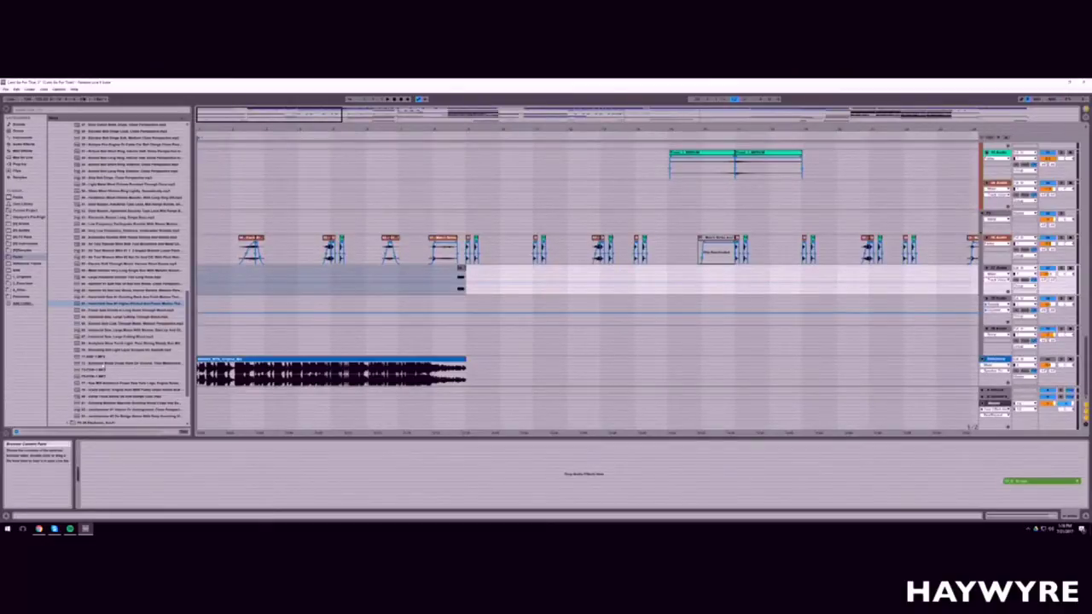
Step: Widen the browser again, look back through the sample names and collapse the beeps and bells folder
{"action": "left_click_drag", "start_coordinate": [192, 256], "coordinate": [211, 256]}
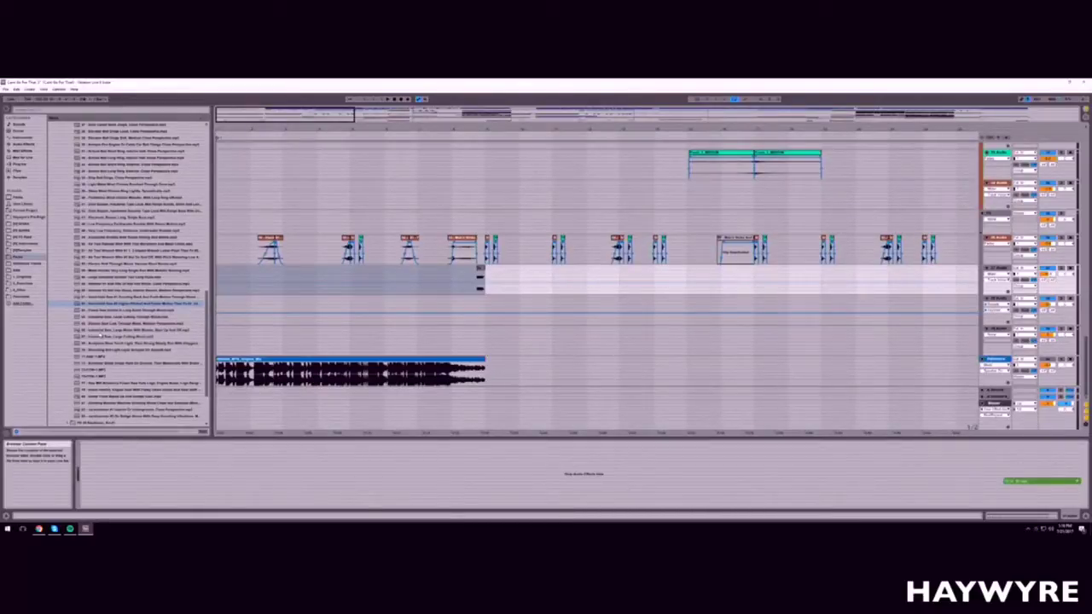
{"action": "scroll", "coordinate": [101, 348], "scroll_direction": "up", "scroll_amount": 2}
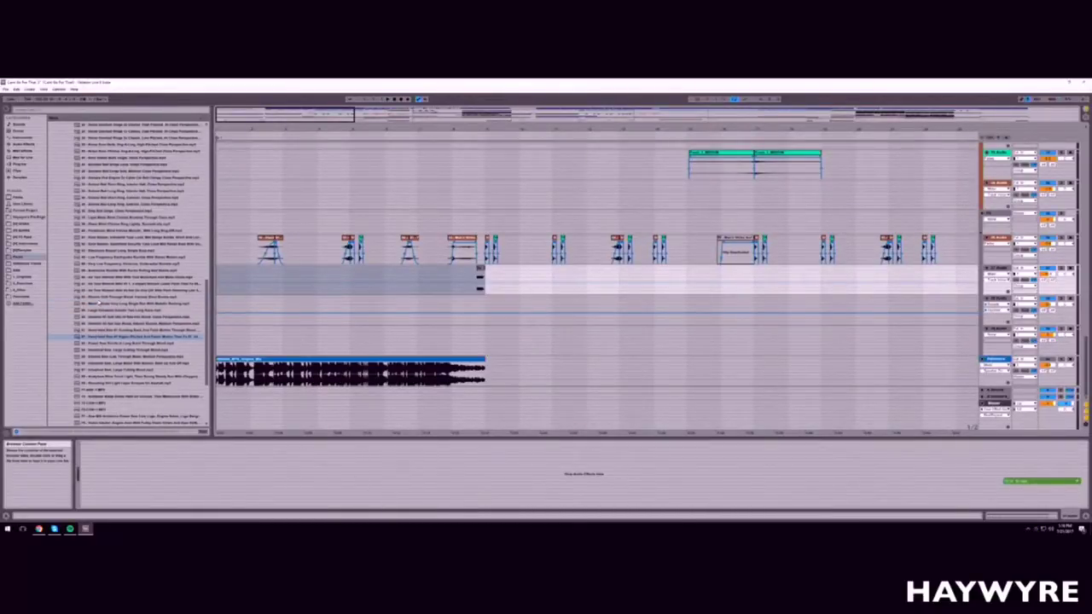
{"action": "scroll", "coordinate": [100, 303], "scroll_direction": "up", "scroll_amount": 8}
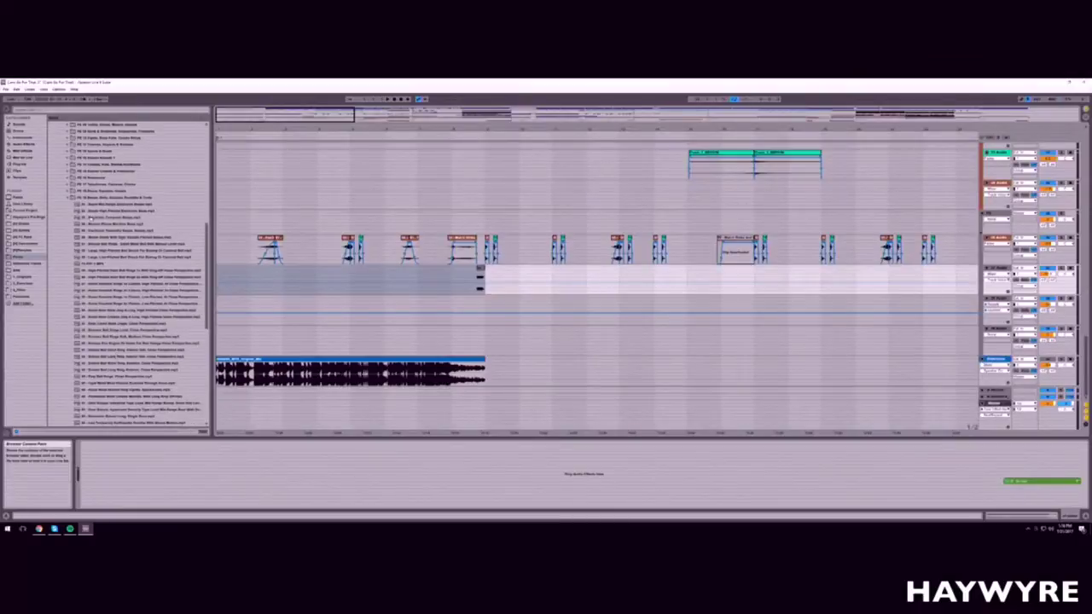
{"action": "scroll", "coordinate": [90, 217], "scroll_direction": "up", "scroll_amount": 2}
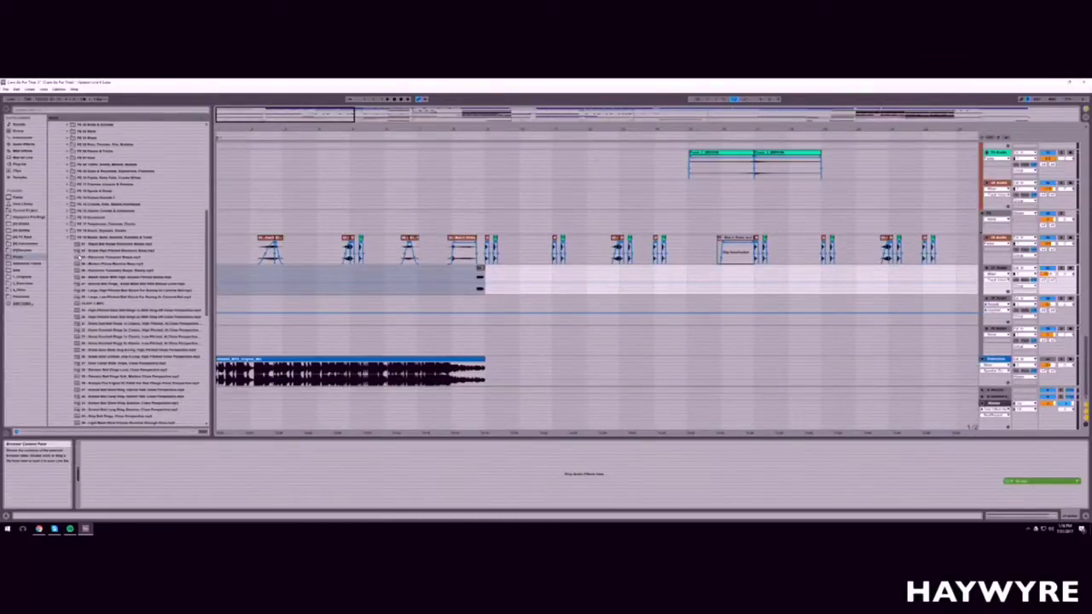
{"action": "left_click", "coordinate": [68, 237]}
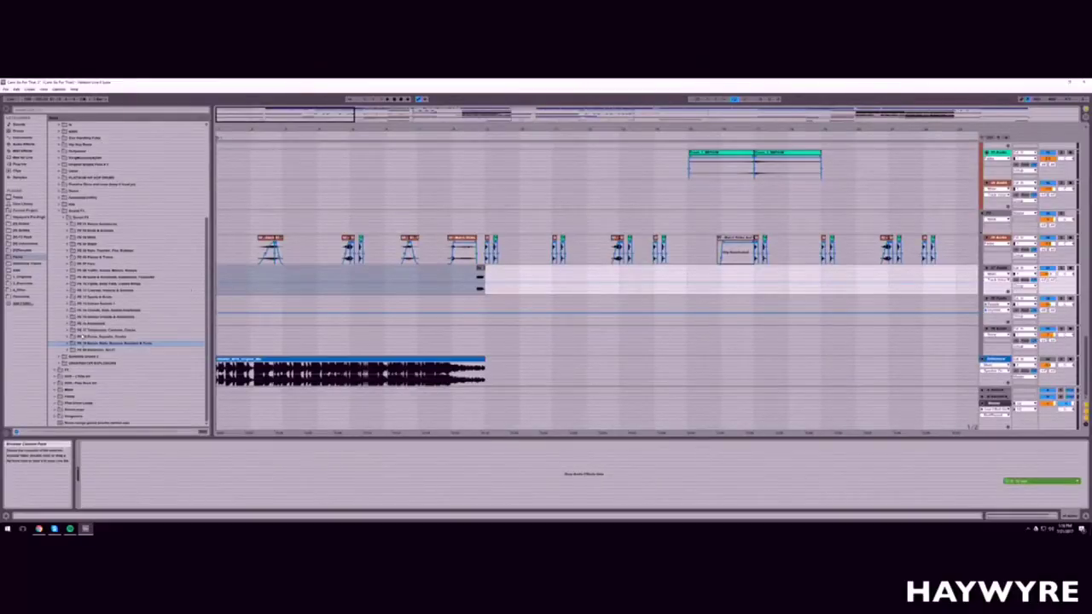
Step: Open the electronic and sci-fi folder and audition its electricity and electrical spark samples
{"action": "left_click", "coordinate": [68, 350]}
{"action": "left_click", "coordinate": [123, 357]}
{"action": "scroll", "coordinate": [123, 353], "scroll_direction": "down", "scroll_amount": 2}
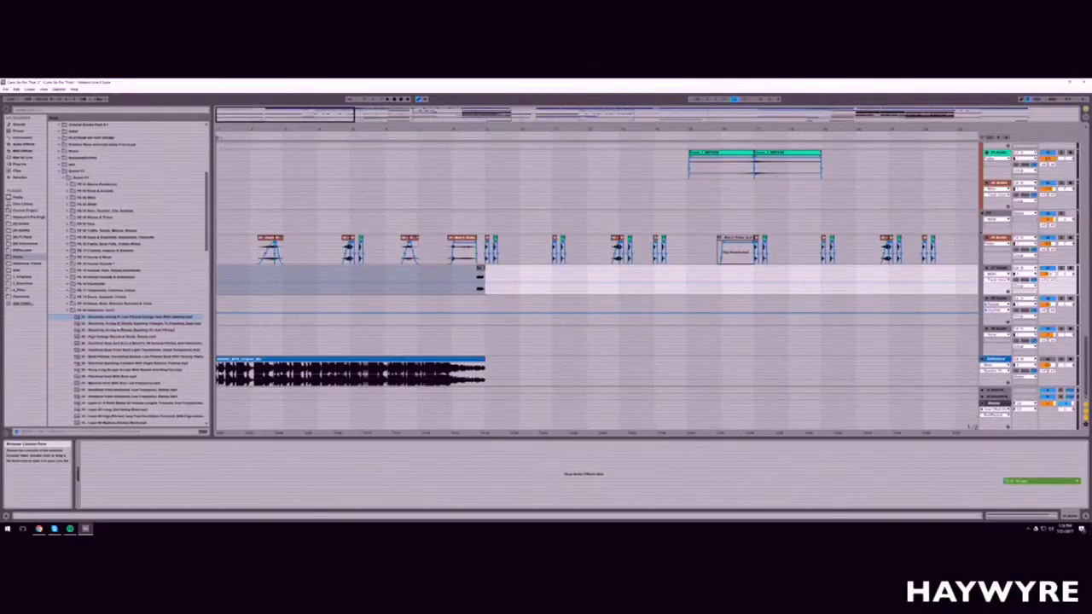
{"action": "key", "text": "Down"}
{"action": "left_click", "coordinate": [115, 337]}
{"action": "left_click", "coordinate": [116, 342]}
{"action": "scroll", "coordinate": [117, 341], "scroll_direction": "down", "scroll_amount": 2}
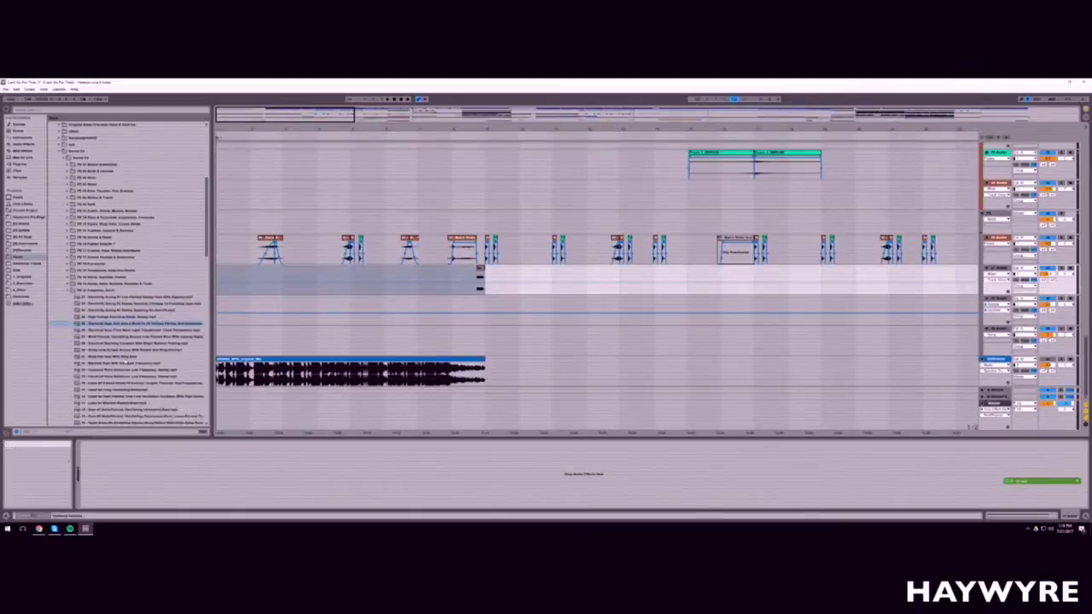
{"action": "left_click", "coordinate": [119, 324]}
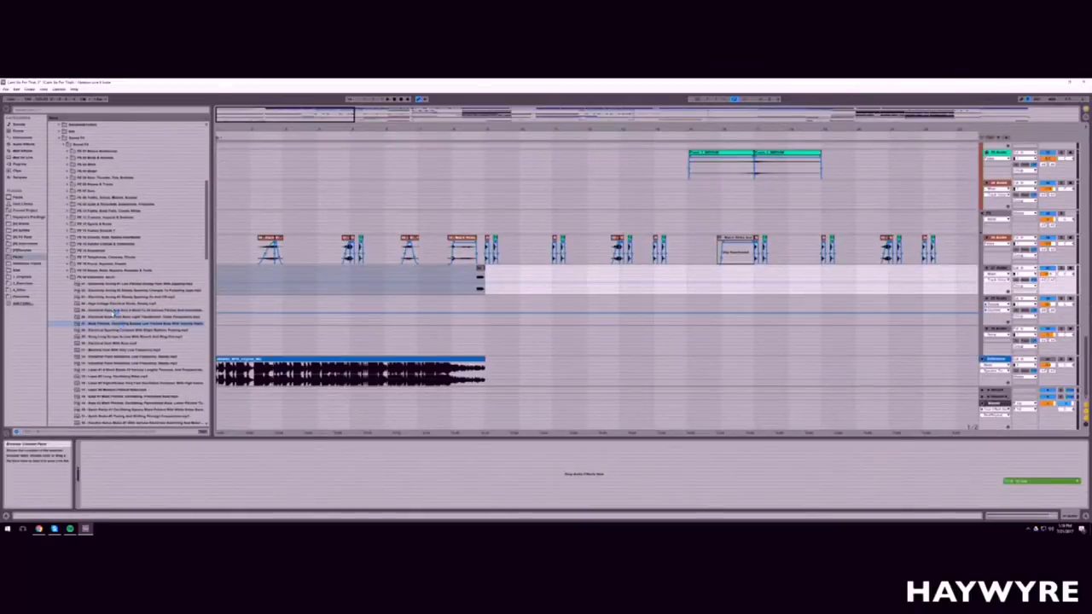
Step: Audition the electrical hum, low-frequency and laser samples in the electronic and sci-fi folder
{"action": "left_click", "coordinate": [120, 343]}
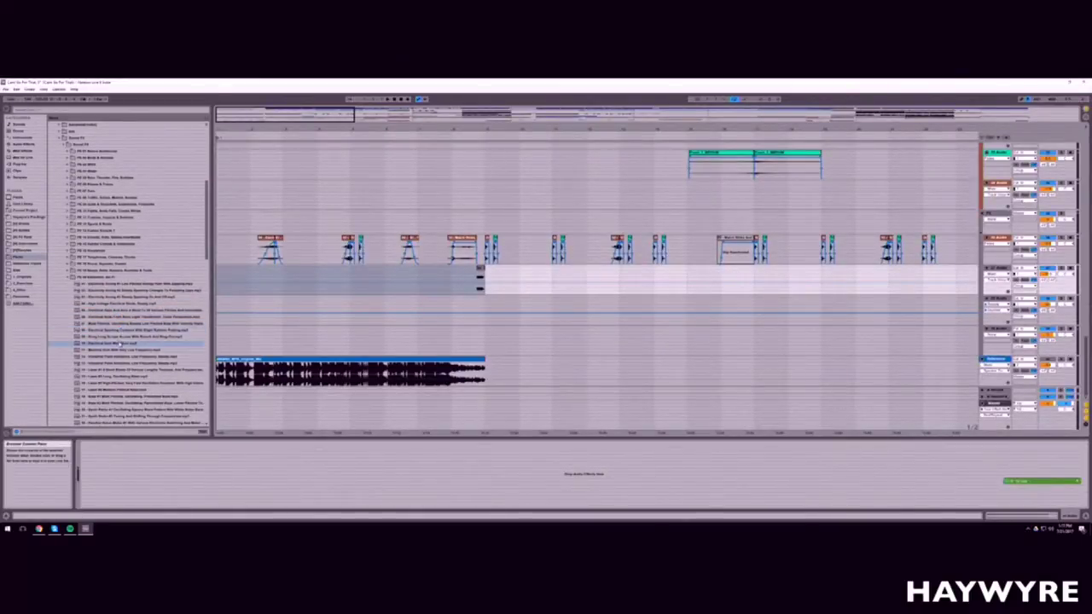
{"action": "left_click", "coordinate": [119, 351]}
{"action": "left_click", "coordinate": [124, 356]}
{"action": "scroll", "coordinate": [125, 357], "scroll_direction": "down", "scroll_amount": 2}
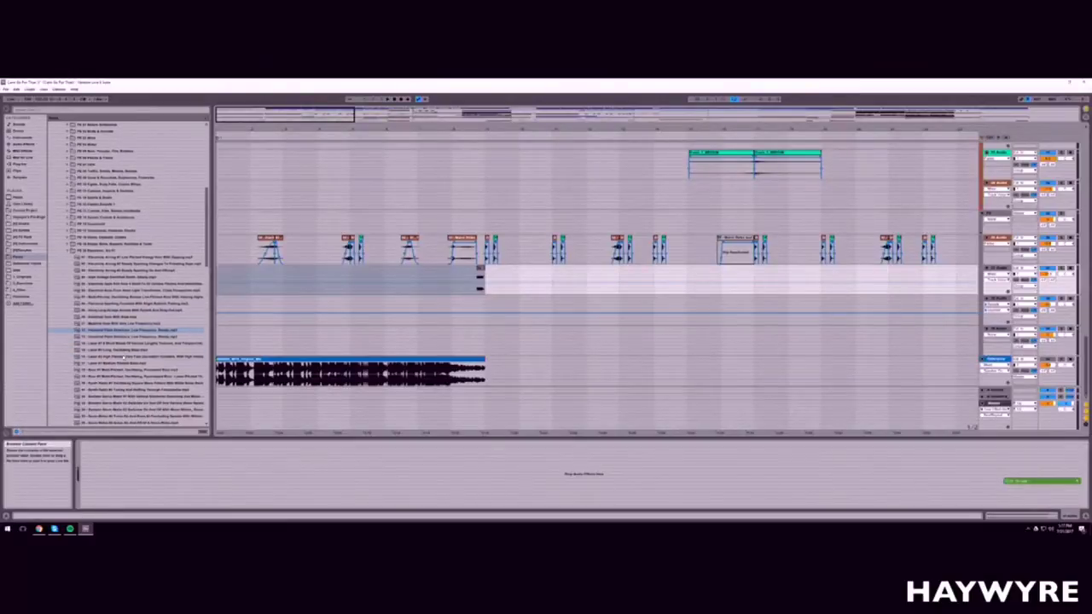
{"action": "left_click", "coordinate": [117, 351]}
{"action": "left_click", "coordinate": [118, 356]}
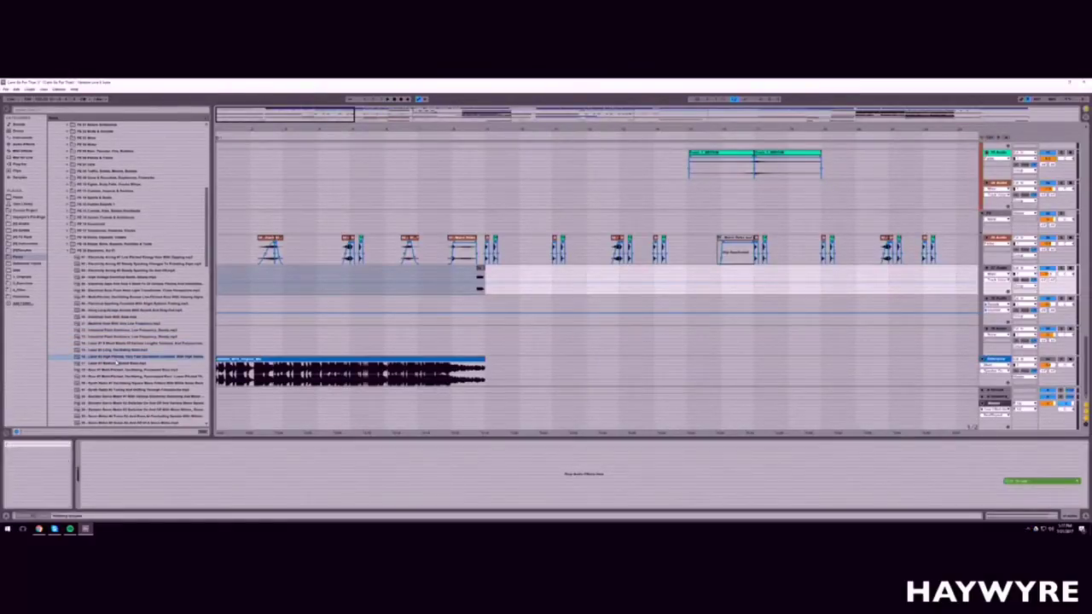
Step: Audition the oscillating and servo motor samples further down the electronic and sci-fi folder
{"action": "left_click", "coordinate": [120, 377]}
{"action": "scroll", "coordinate": [120, 372], "scroll_direction": "down", "scroll_amount": 2}
{"action": "left_click", "coordinate": [120, 364]}
{"action": "scroll", "coordinate": [120, 364], "scroll_direction": "down", "scroll_amount": 1}
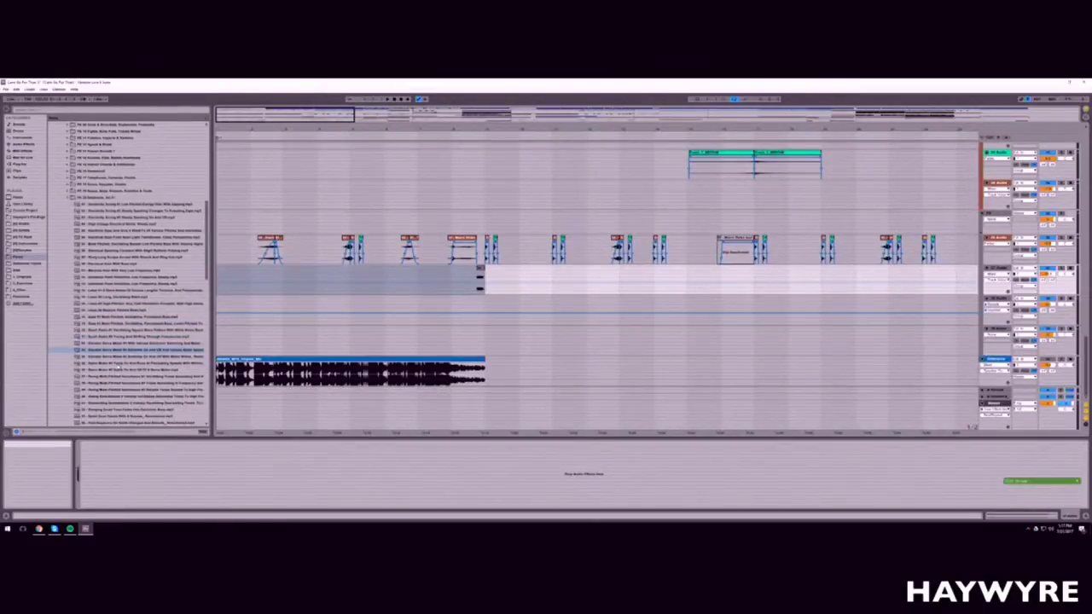
{"action": "left_click", "coordinate": [120, 364]}
Step: Look through the rising tone, synth and energy zap samples in the rest of the electronic and sci-fi folder
{"action": "scroll", "coordinate": [120, 366], "scroll_direction": "down", "scroll_amount": 2}
{"action": "scroll", "coordinate": [113, 361], "scroll_direction": "down", "scroll_amount": 3}
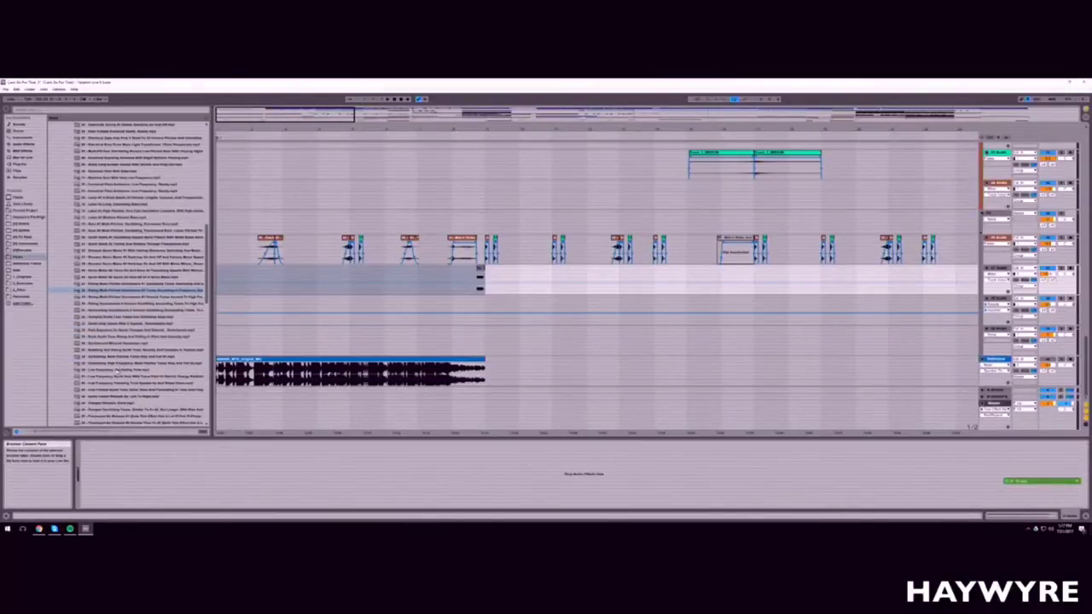
{"action": "left_click", "coordinate": [118, 372]}
{"action": "scroll", "coordinate": [118, 374], "scroll_direction": "down", "scroll_amount": 3}
{"action": "scroll", "coordinate": [118, 376], "scroll_direction": "down", "scroll_amount": 7}
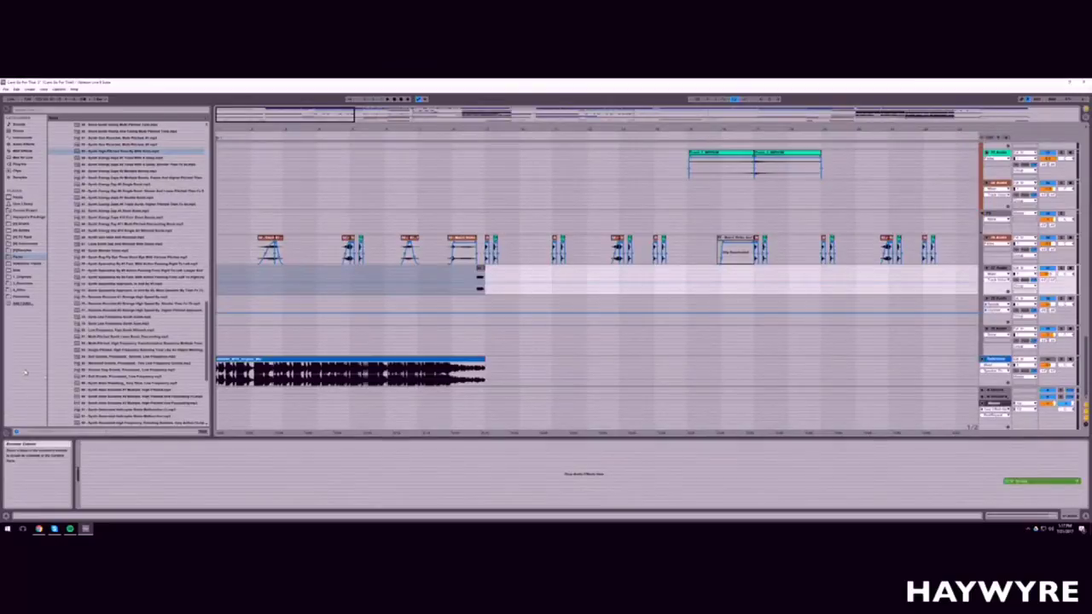
{"action": "scroll", "coordinate": [154, 367], "scroll_direction": "down", "scroll_amount": 4}
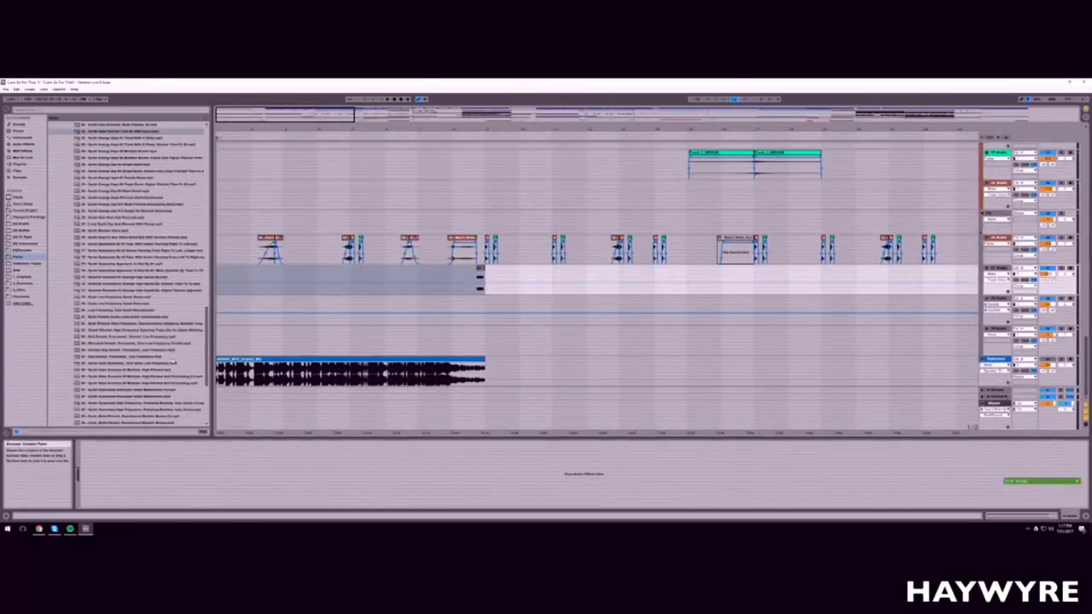
{"action": "scroll", "coordinate": [172, 361], "scroll_direction": "up", "scroll_amount": 3}
{"action": "scroll", "coordinate": [981, 286], "scroll_direction": "up", "scroll_amount": 1}
Step: Insert a new MIDI track below the sound-effect clips track and load the Serum plug-in onto it
{"action": "left_click", "coordinate": [1001, 281]}
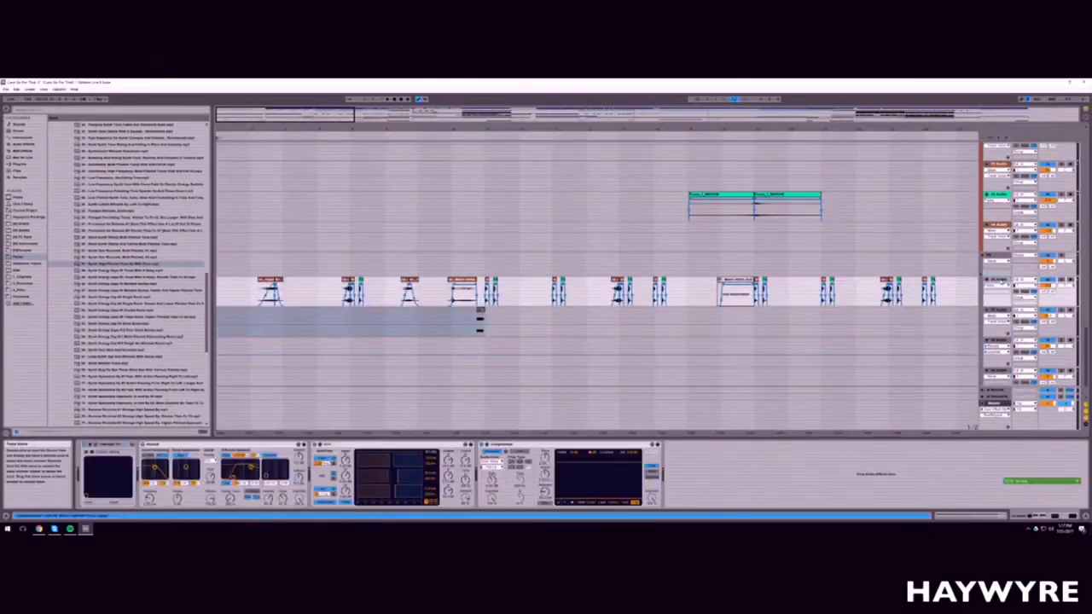
{"action": "key", "text": "ctrl+shift+t"}
{"action": "left_click", "coordinate": [20, 164]}
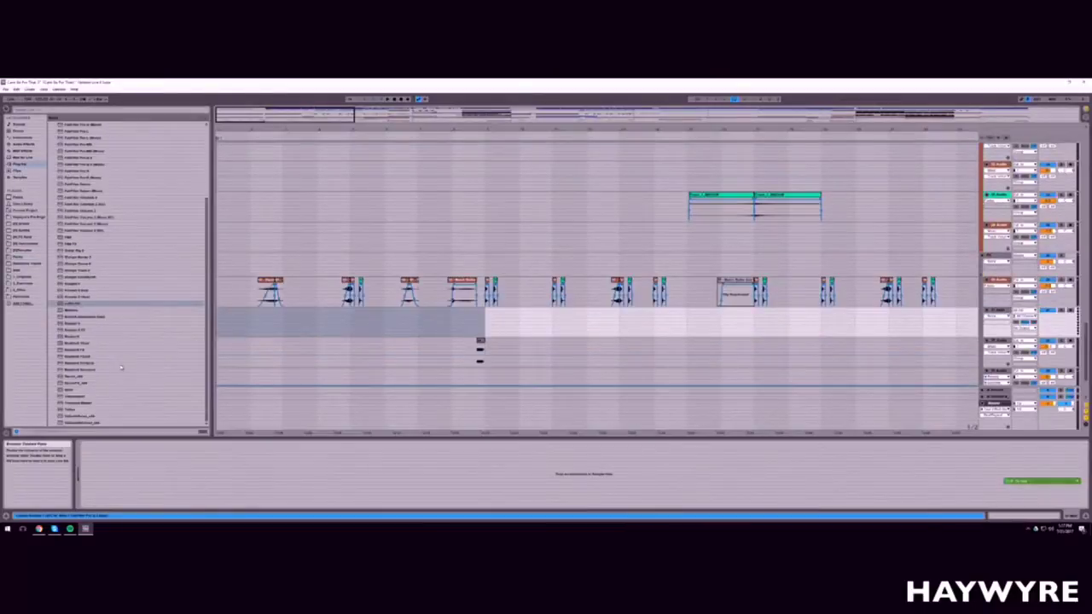
{"action": "left_click_drag", "start_coordinate": [75, 377], "coordinate": [488, 332]}
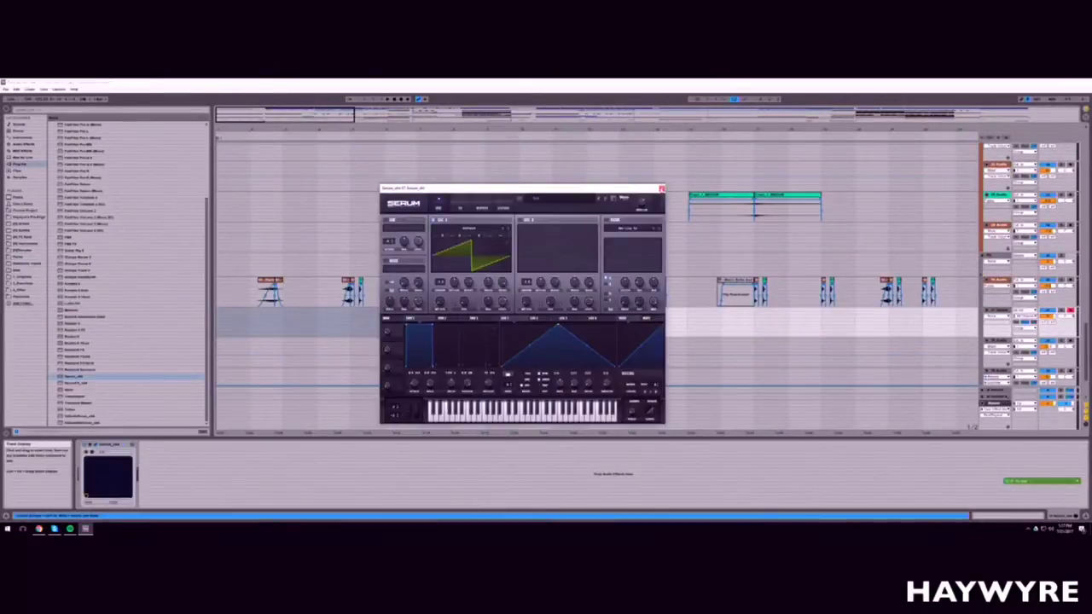
Step: Close the synth window and play the opening section from a point on the new MIDI track
{"action": "left_click", "coordinate": [661, 190]}
{"action": "left_click_drag", "start_coordinate": [297, 119], "coordinate": [297, 92]}
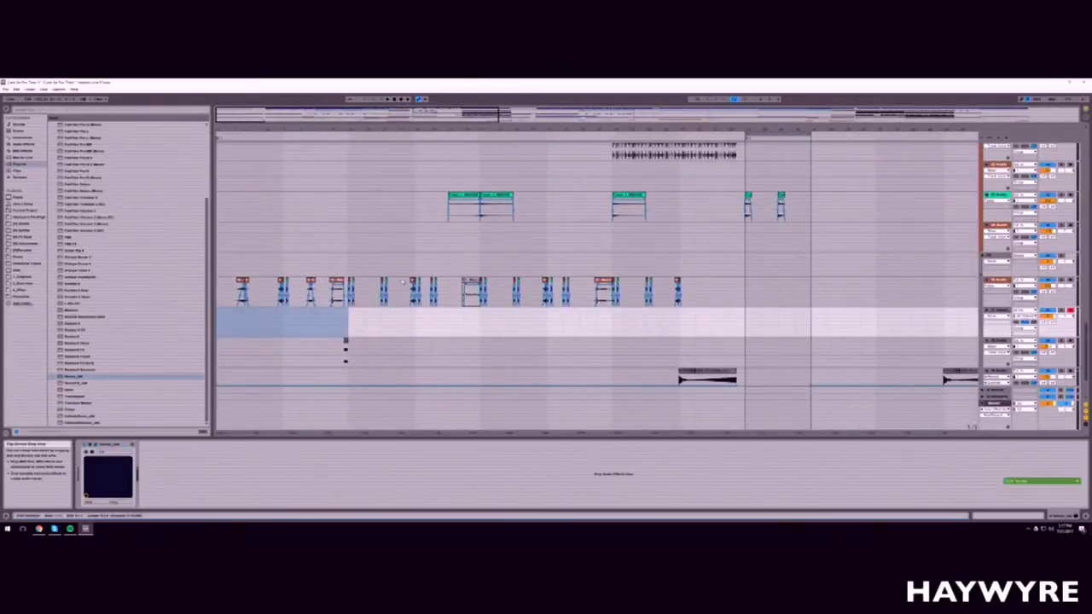
{"action": "left_click", "coordinate": [350, 331]}
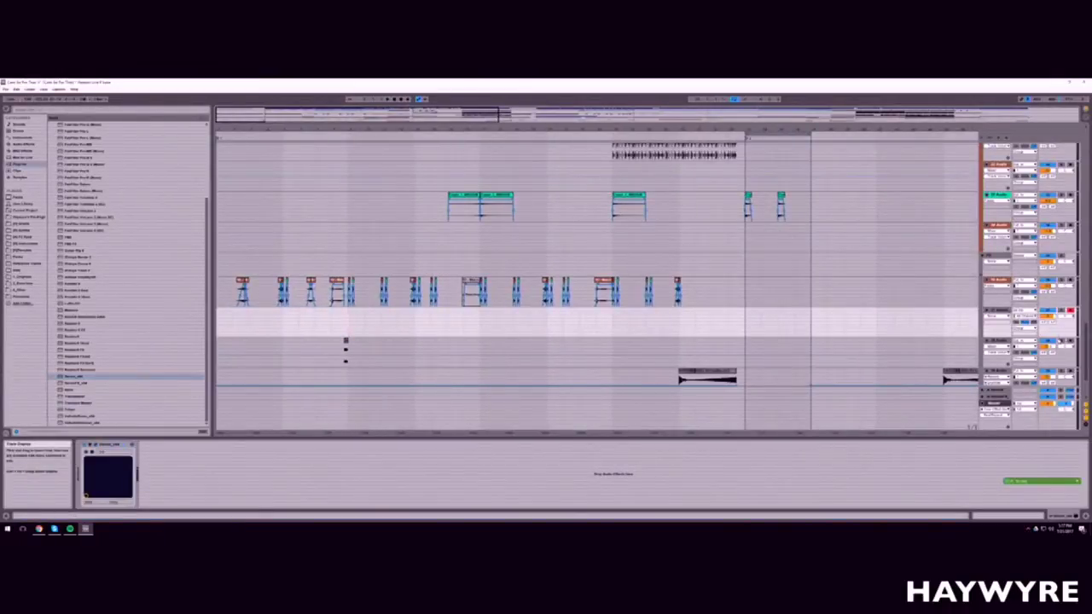
{"action": "scroll", "coordinate": [435, 345], "scroll_direction": "up", "scroll_amount": 3}
{"action": "key", "text": "space"}
{"action": "scroll", "coordinate": [446, 343], "scroll_direction": "down", "scroll_amount": 4}
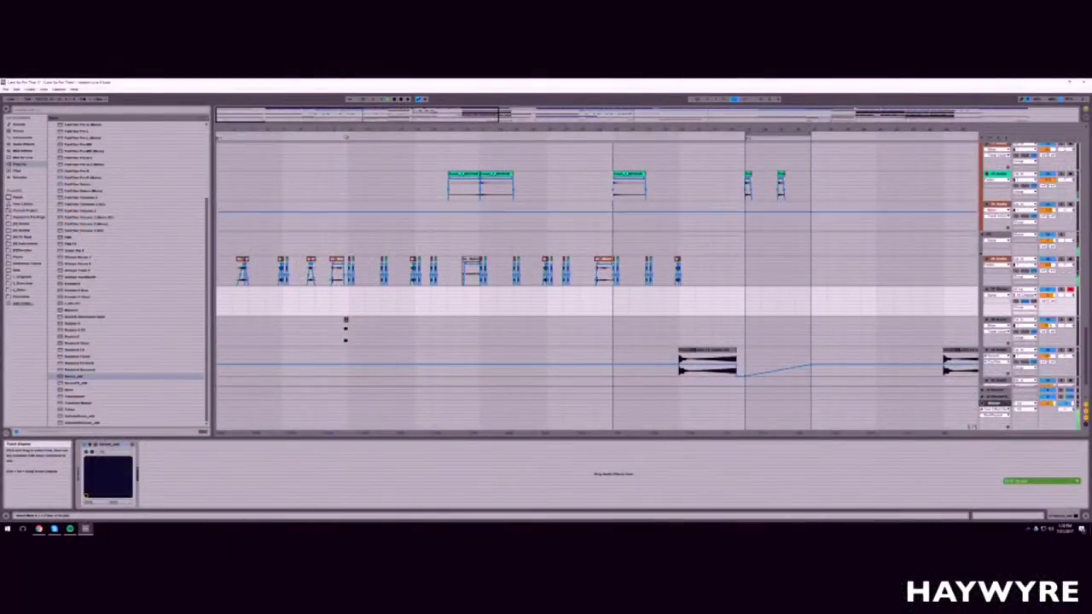
Step: Follow the playback towards the looped section while examining the tracks from the sound effects up to the vocal audio
{"action": "left_click_drag", "start_coordinate": [404, 114], "coordinate": [410, 125]}
{"action": "scroll", "coordinate": [469, 196], "scroll_direction": "up", "scroll_amount": 10}
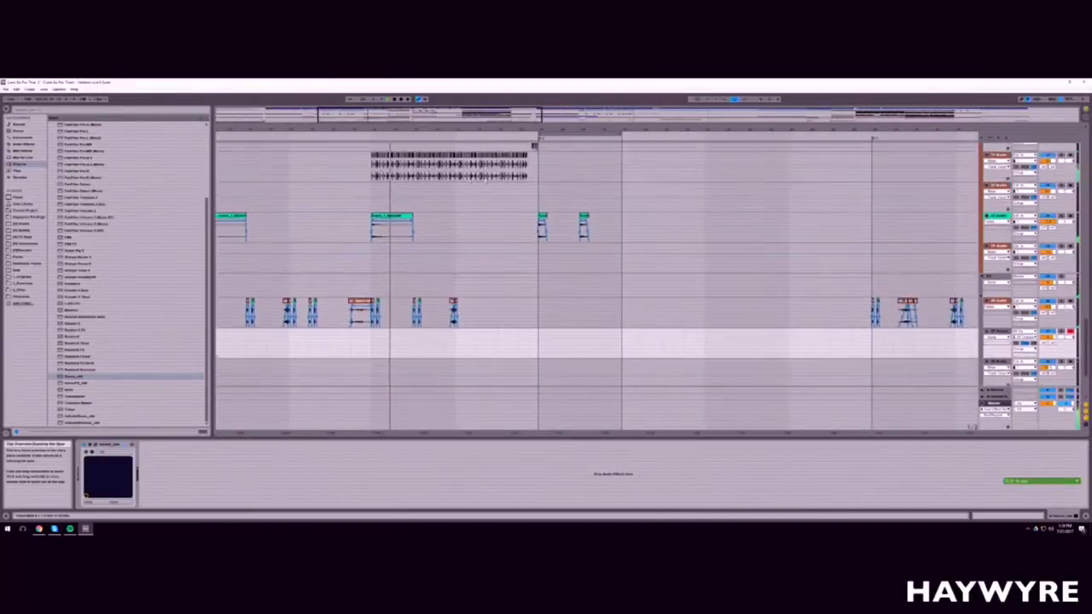
{"action": "scroll", "coordinate": [469, 196], "scroll_direction": "up", "scroll_amount": 10}
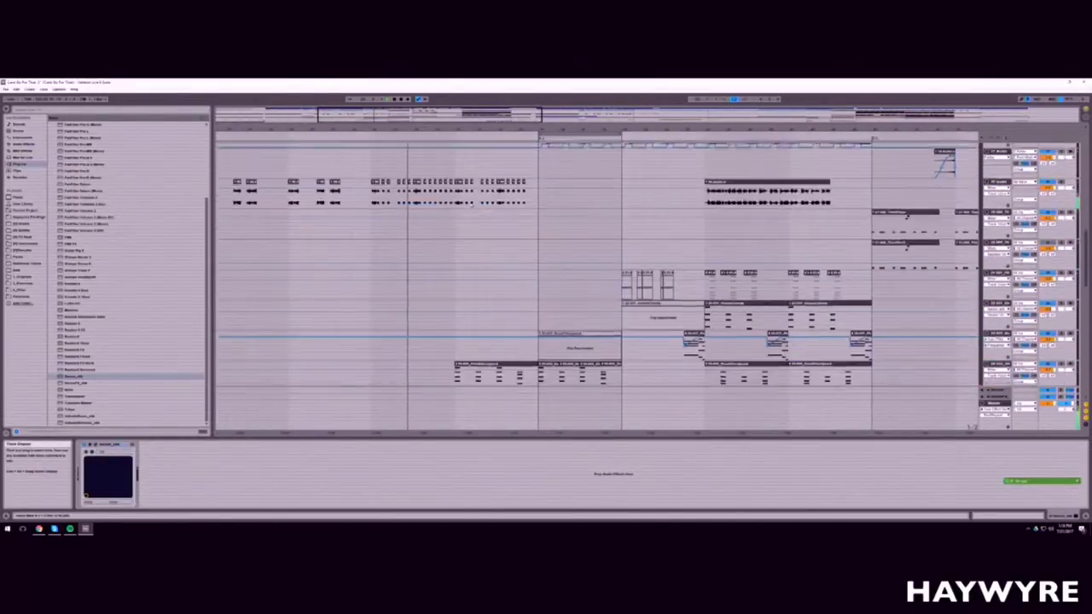
{"action": "scroll", "coordinate": [469, 204], "scroll_direction": "up", "scroll_amount": 5}
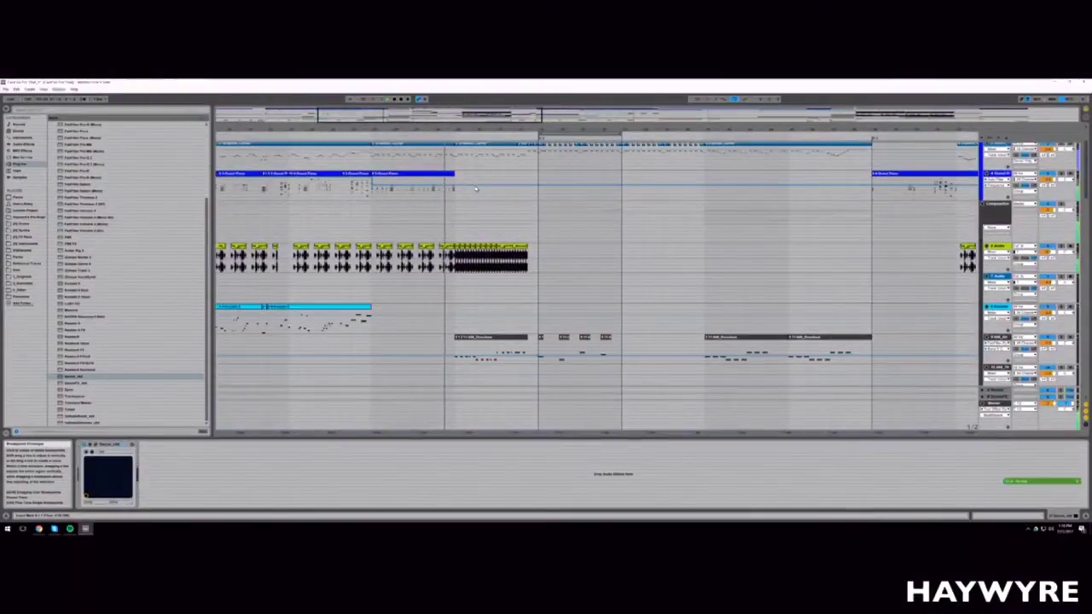
{"action": "scroll", "coordinate": [475, 189], "scroll_direction": "up", "scroll_amount": 3}
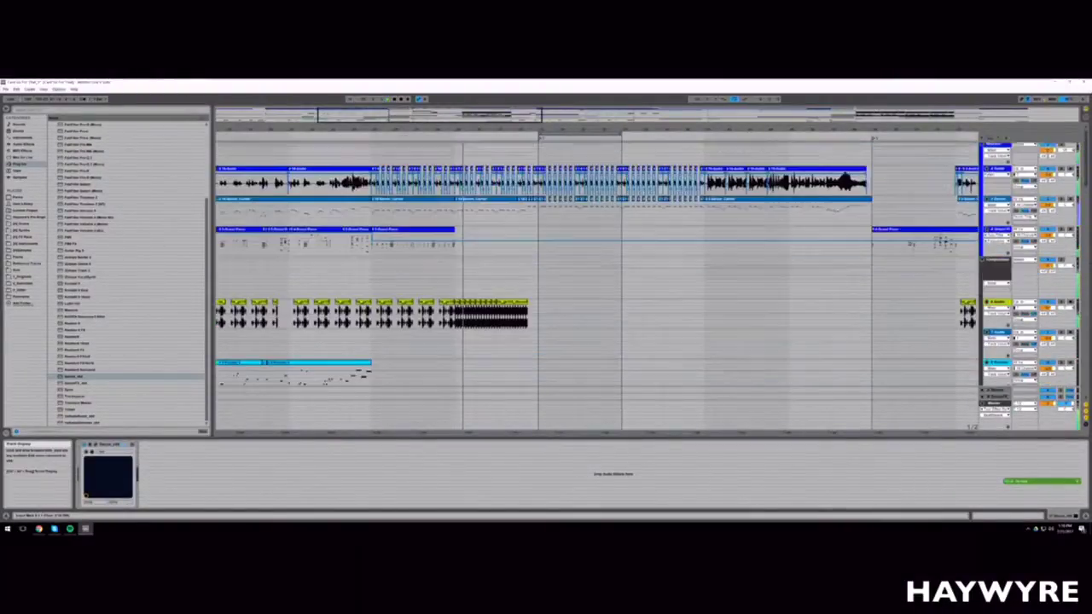
{"action": "scroll", "coordinate": [511, 239], "scroll_direction": "down", "scroll_amount": 7}
Step: Inspect the device chains of the low-passed synth track and the FlangerBass track that play in the looped section
{"action": "left_click", "coordinate": [540, 281]}
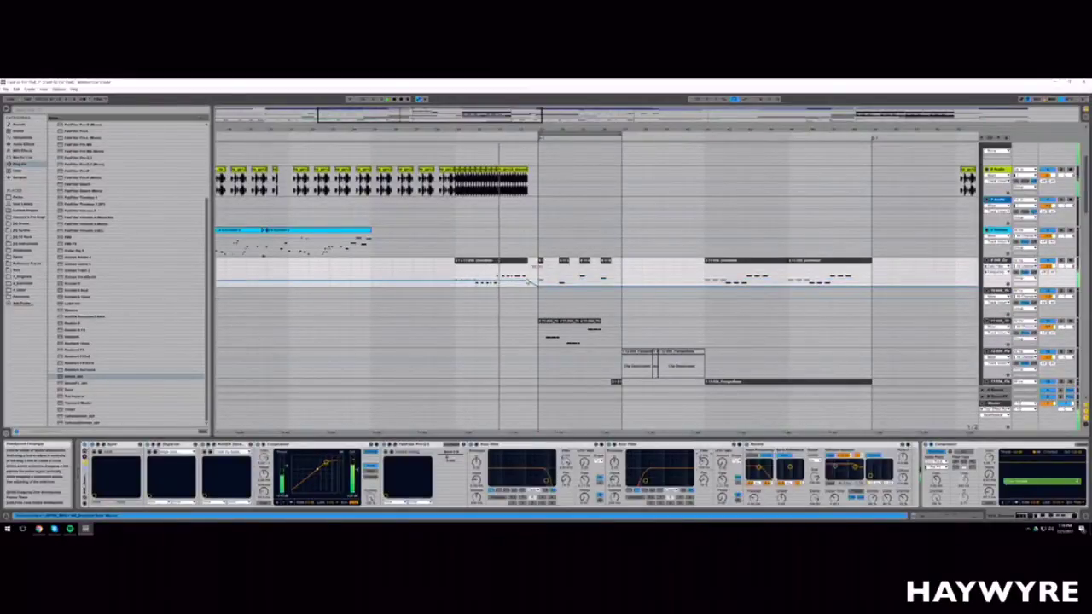
{"action": "scroll", "coordinate": [617, 383], "scroll_direction": "down", "scroll_amount": 1}
{"action": "scroll", "coordinate": [617, 383], "scroll_direction": "down", "scroll_amount": 3}
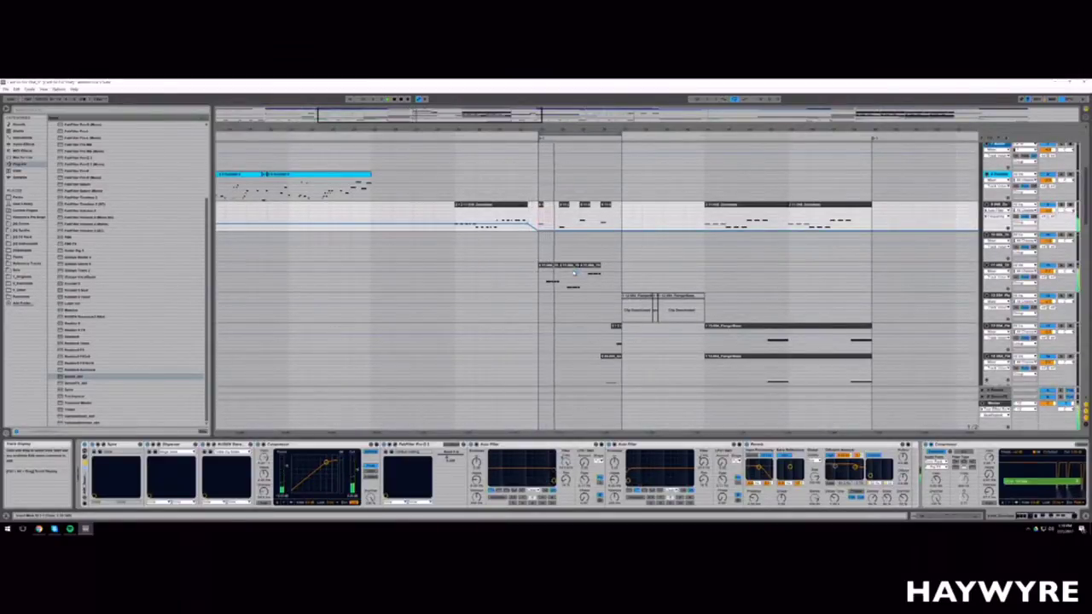
{"action": "left_click_drag", "start_coordinate": [477, 109], "coordinate": [437, 114]}
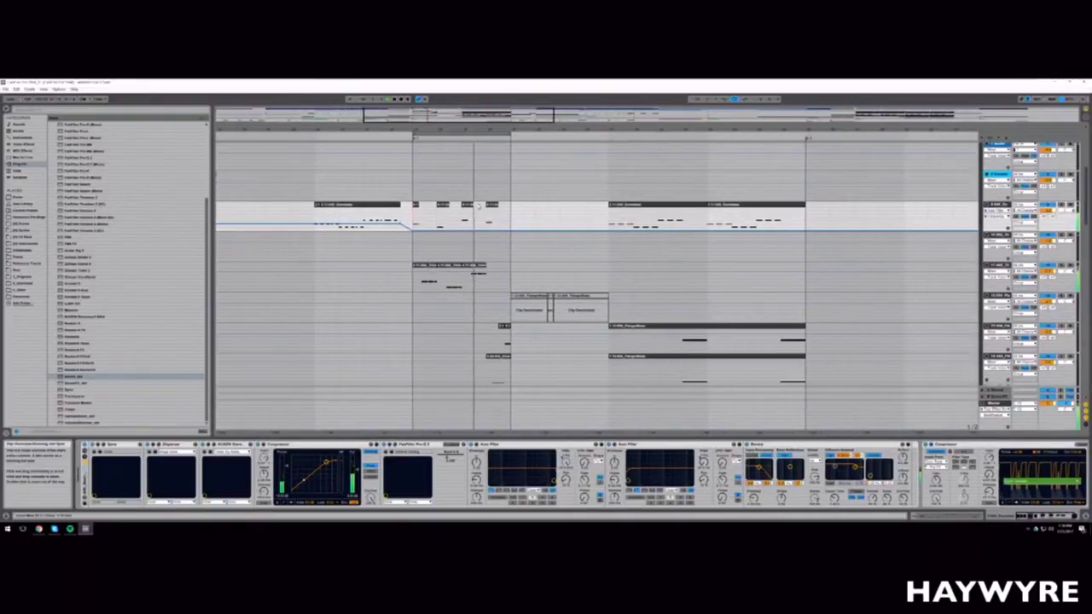
{"action": "scroll", "coordinate": [499, 252], "scroll_direction": "down", "scroll_amount": 3}
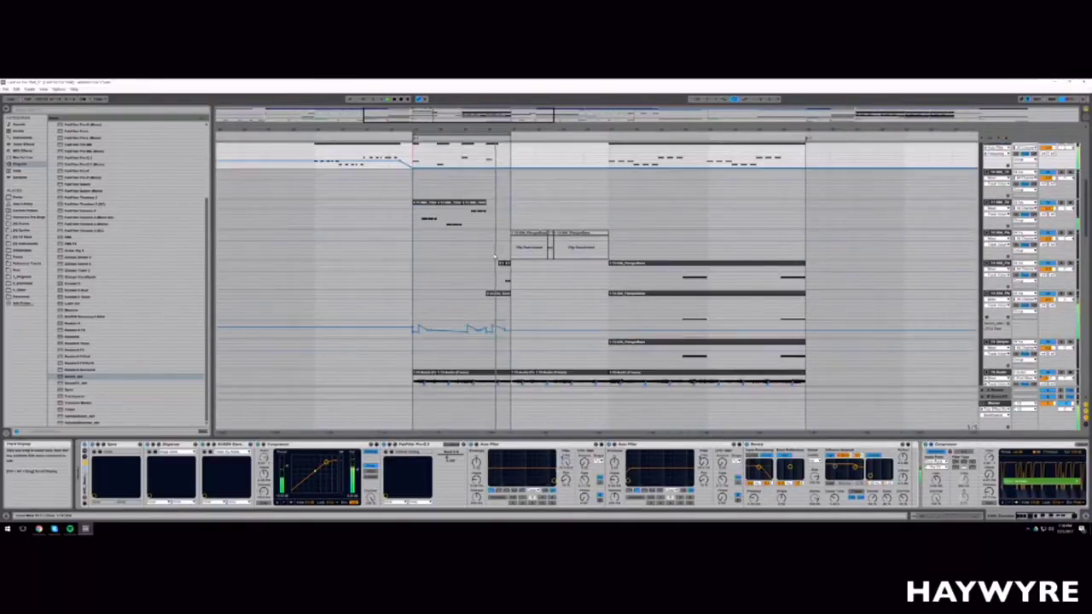
{"action": "left_click", "coordinate": [494, 310]}
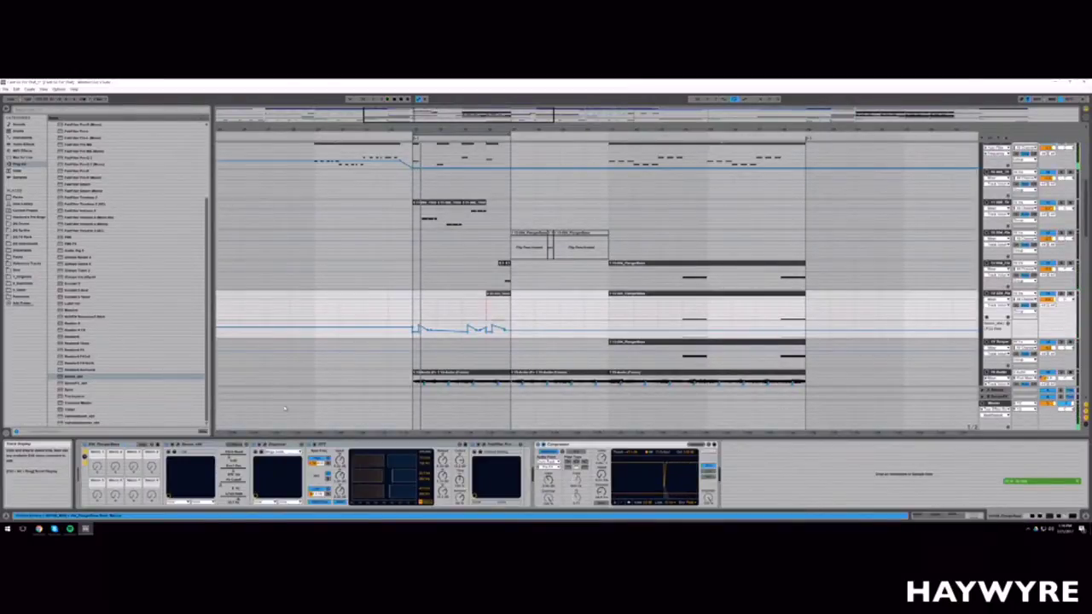
Step: Audition the FlangerBass clip at the end of the looped section, then show its Serum automation in the main lane and remove the extra lane
{"action": "key", "text": "space"}
{"action": "left_click_drag", "start_coordinate": [483, 130], "coordinate": [482, 175]}
{"action": "left_click", "coordinate": [506, 310]}
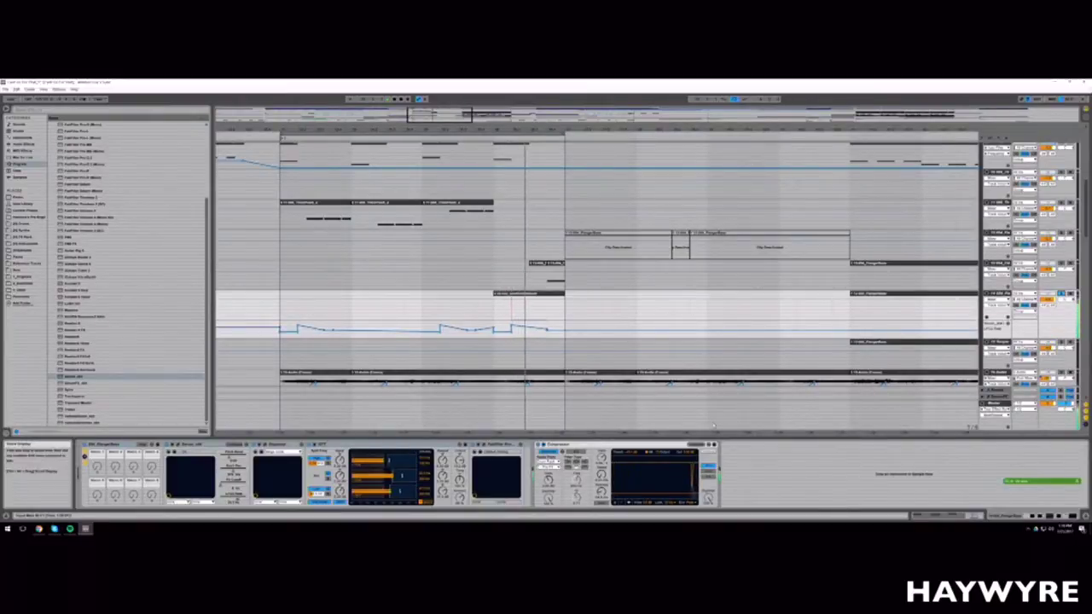
{"action": "key", "text": "space"}
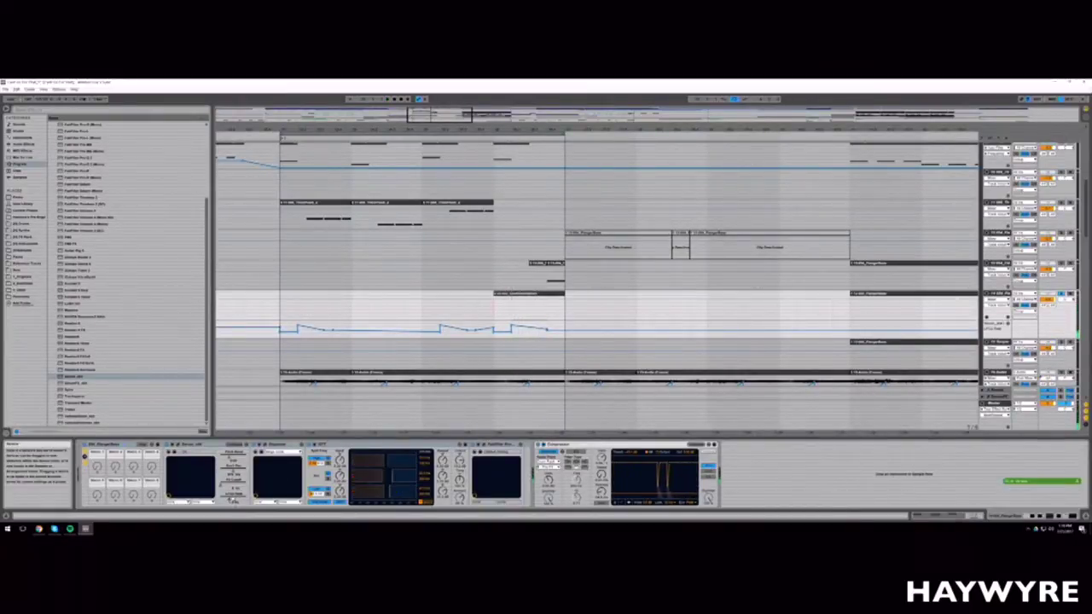
{"action": "left_click", "coordinate": [230, 500]}
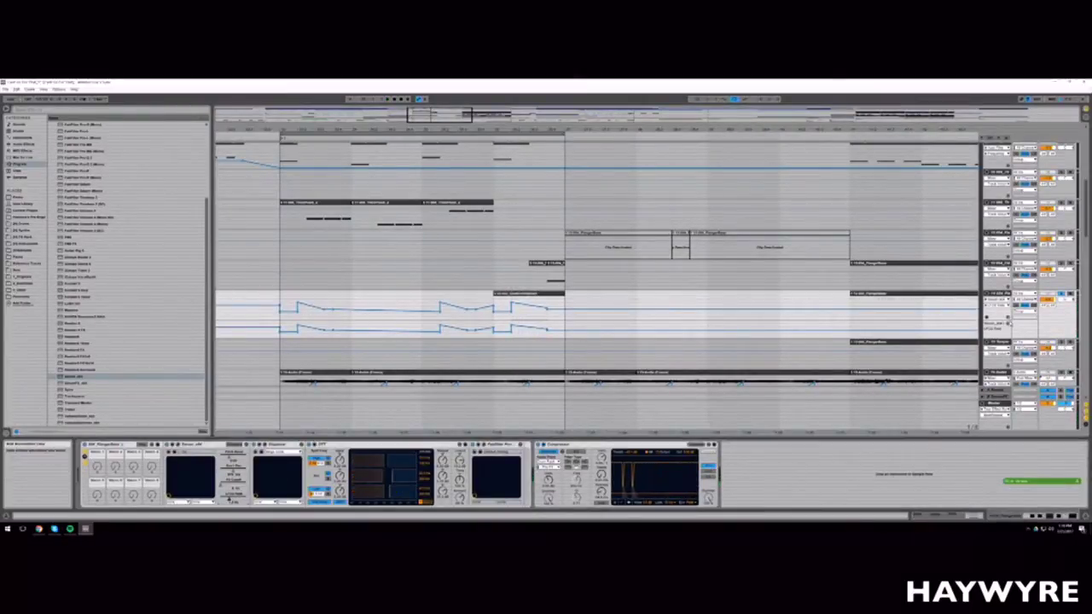
{"action": "left_click", "coordinate": [1008, 324]}
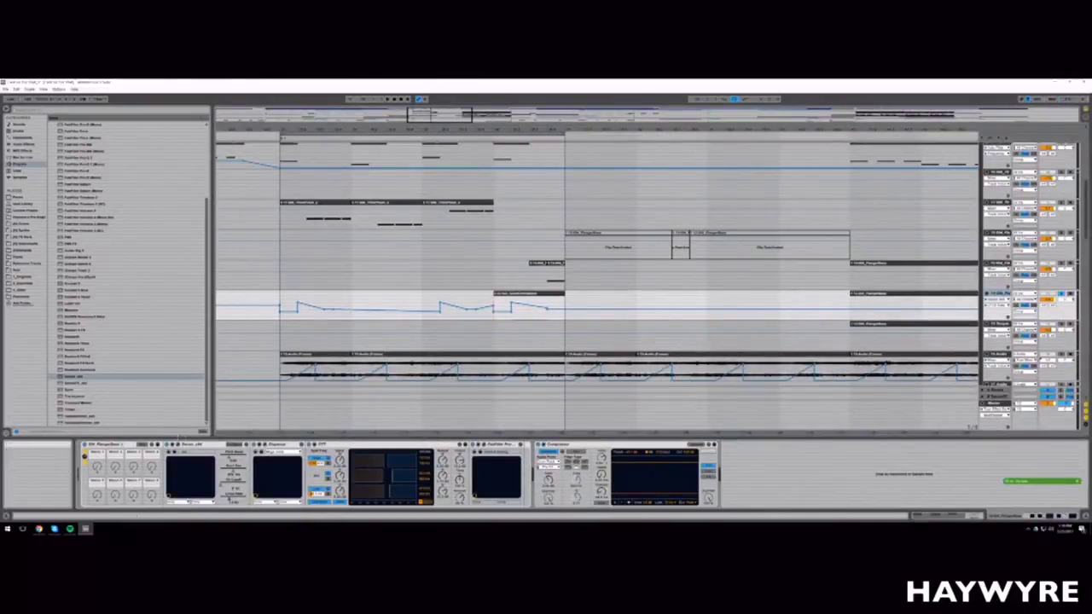
Step: Open the FlangerBass track's Serum instance, examine its patch during solo playback, end the solo and close the synth window
{"action": "left_click", "coordinate": [178, 444]}
{"action": "left_click", "coordinate": [660, 335]}
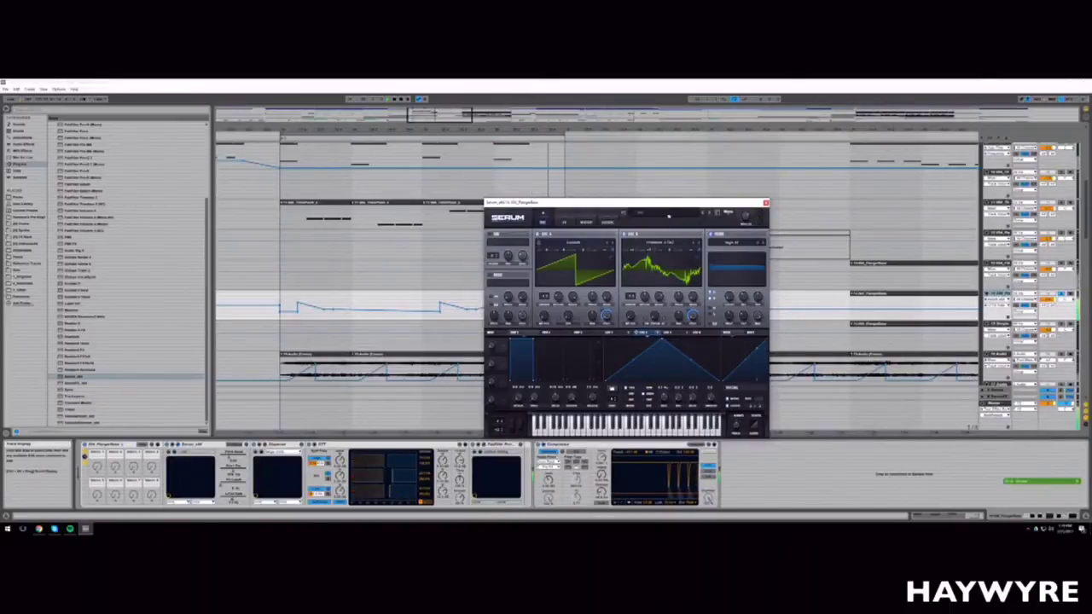
{"action": "left_click_drag", "start_coordinate": [597, 202], "coordinate": [730, 201]}
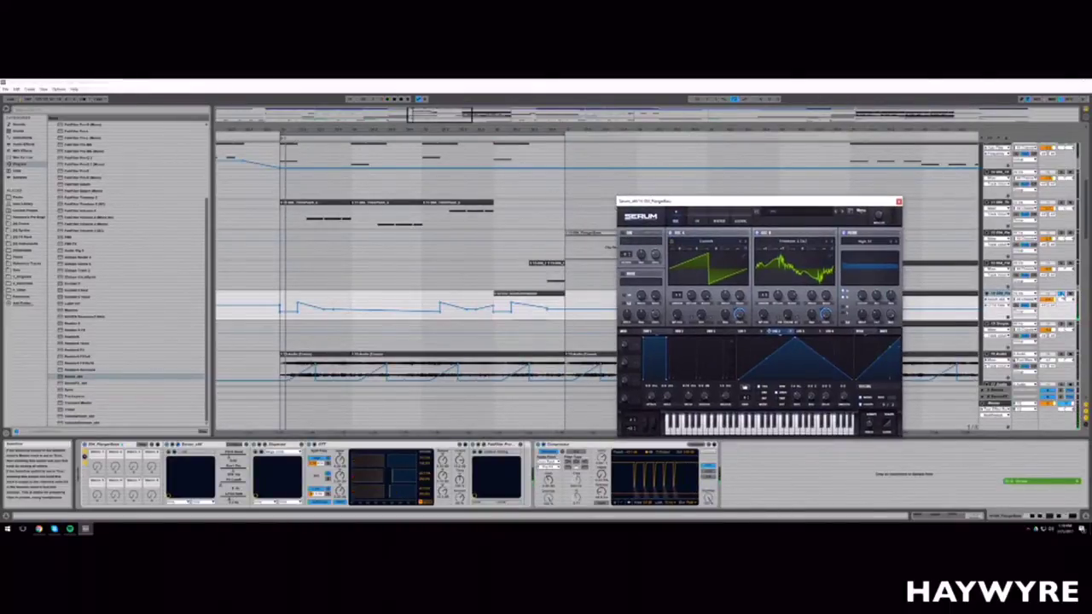
{"action": "left_click", "coordinate": [942, 309]}
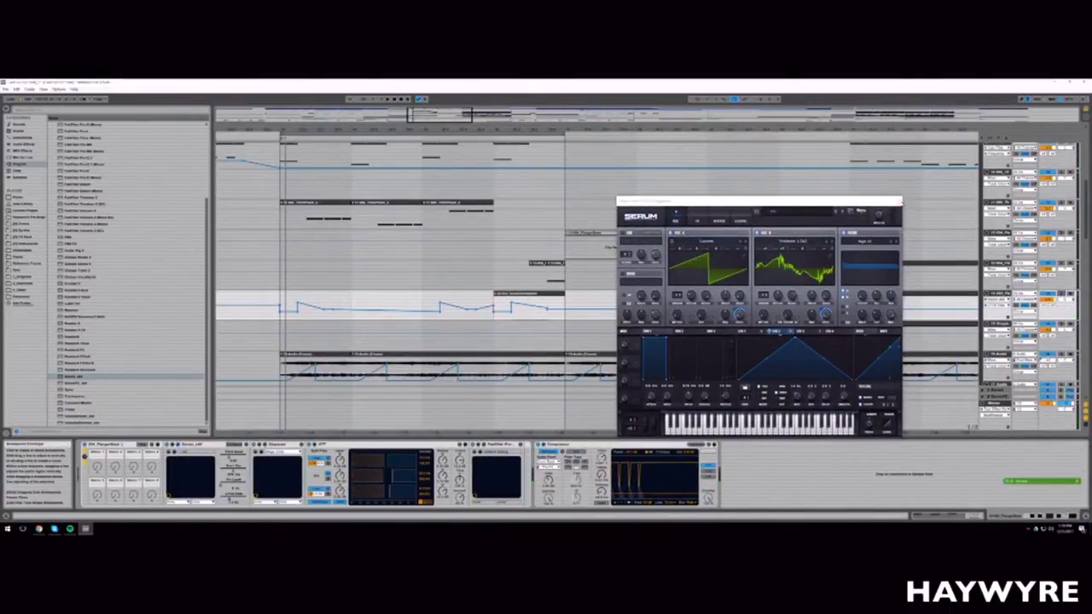
{"action": "left_click", "coordinate": [899, 202]}
Step: Play the looped section in the full mix and look over the vocal, piano and audio tracks around it
{"action": "key", "text": "space"}
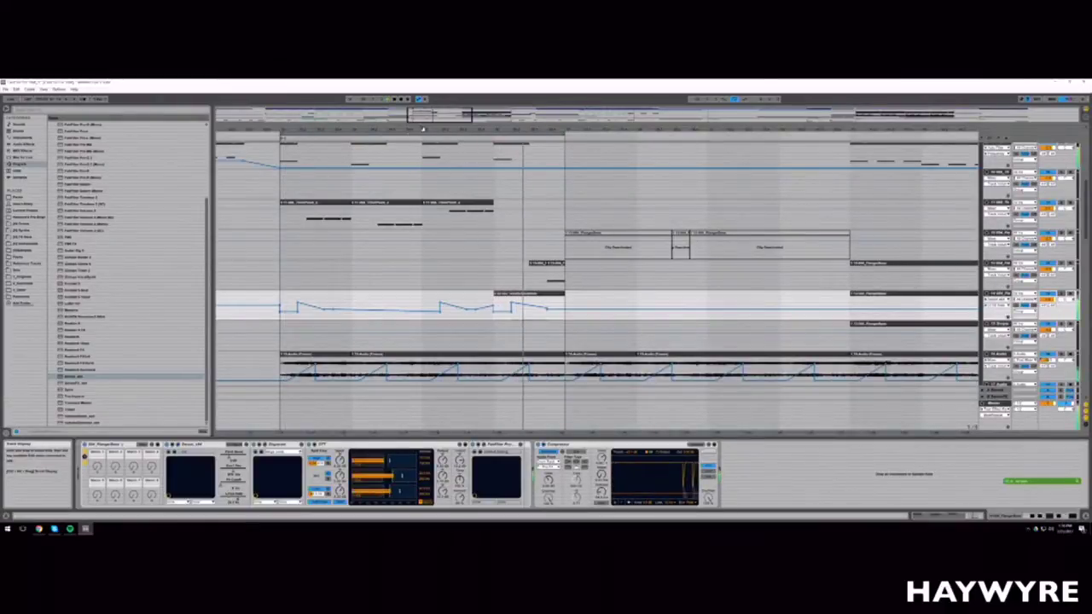
{"action": "left_click_drag", "start_coordinate": [423, 128], "coordinate": [527, 81]}
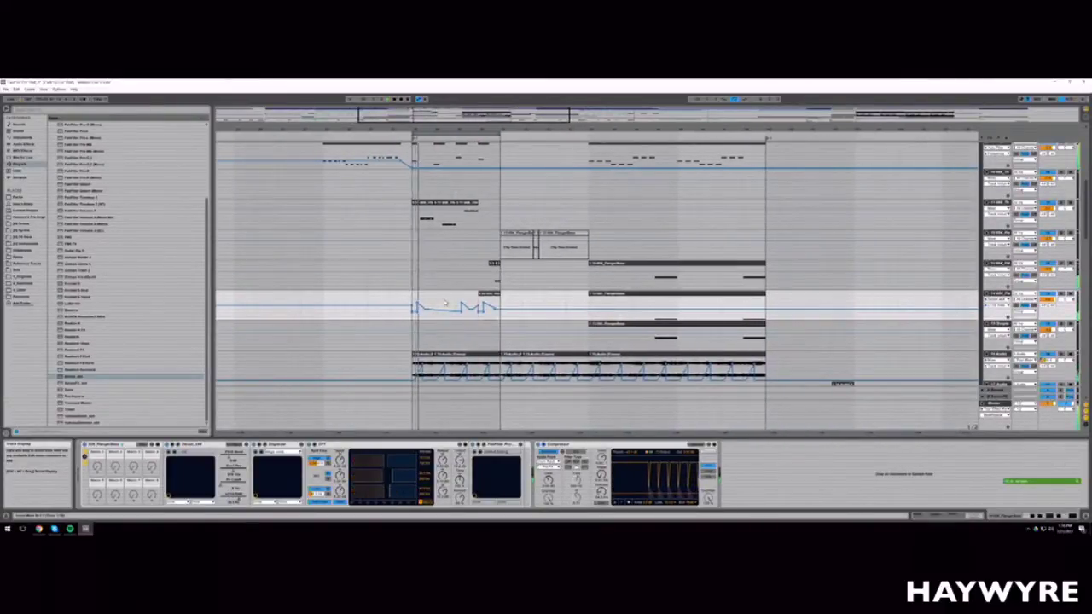
{"action": "scroll", "coordinate": [418, 277], "scroll_direction": "up", "scroll_amount": 5}
{"action": "scroll", "coordinate": [418, 277], "scroll_direction": "up", "scroll_amount": 5}
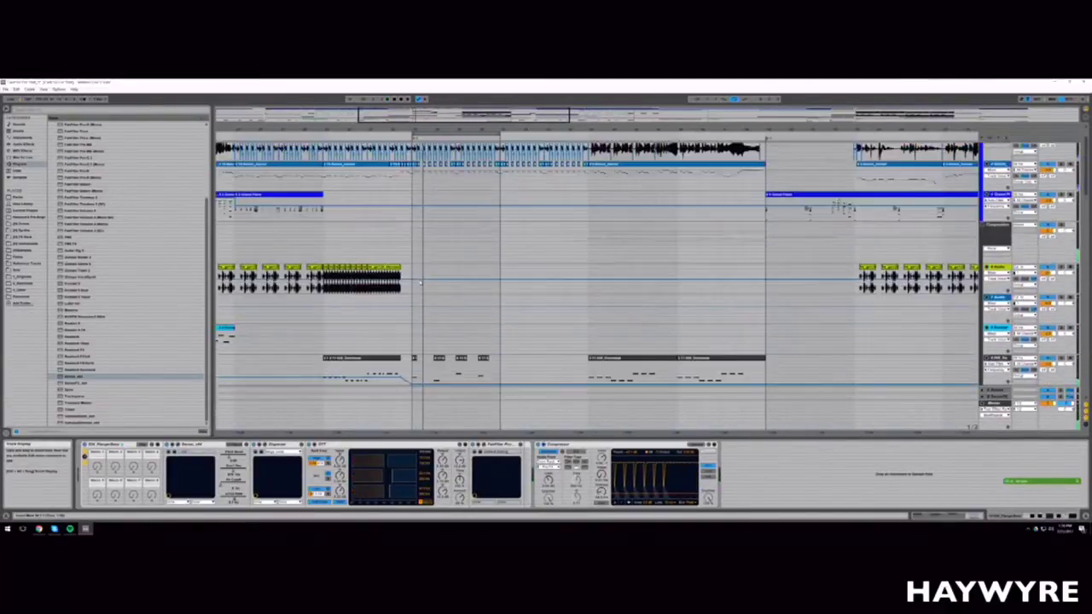
{"action": "mouse_move", "coordinate": [417, 120]}
{"action": "left_mouse_down"}
{"action": "mouse_move", "coordinate": [426, 129]}
{"action": "mouse_move", "coordinate": [425, 118]}
{"action": "left_mouse_up"}
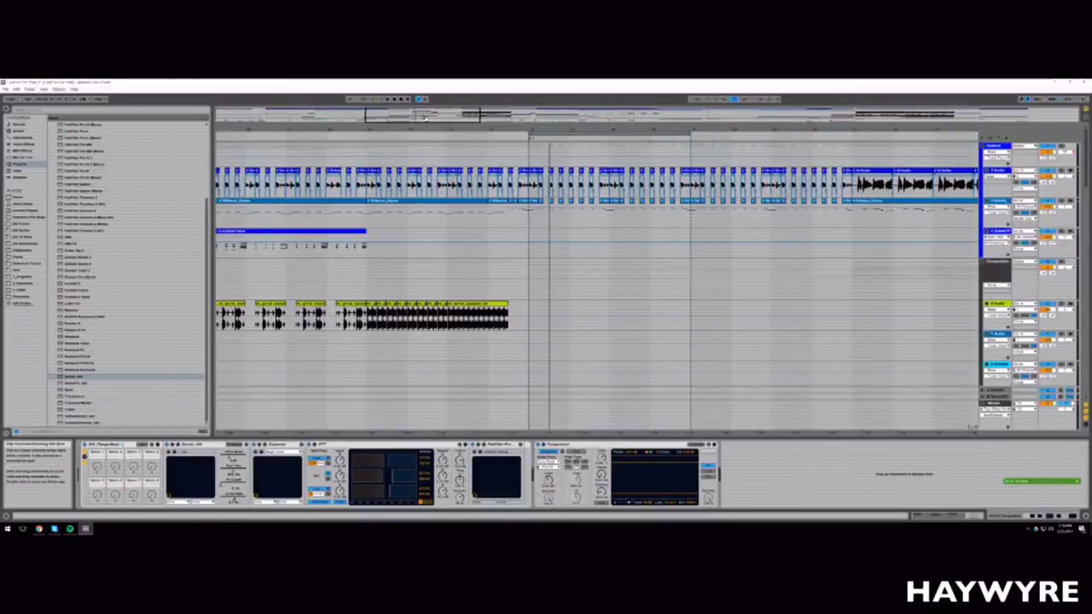
{"action": "left_click_drag", "start_coordinate": [426, 118], "coordinate": [452, 114]}
{"action": "left_click", "coordinate": [463, 196]}
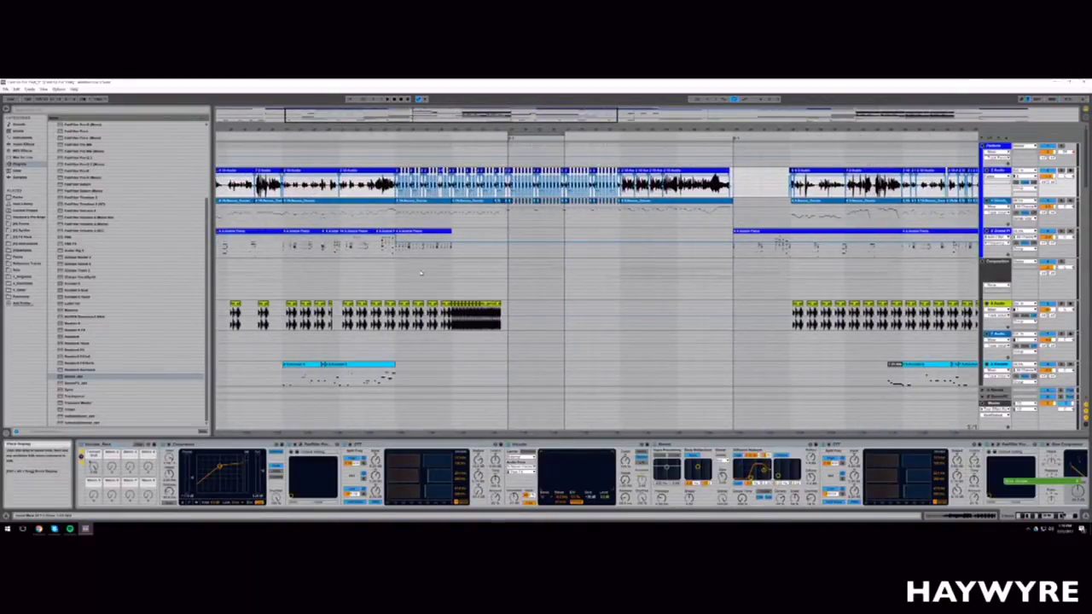
Step: Select the cyan synth track and examine where its clips occur across the whole arrangement
{"action": "scroll", "coordinate": [419, 273], "scroll_direction": "down", "scroll_amount": 4}
{"action": "left_click", "coordinate": [383, 300]}
{"action": "scroll", "coordinate": [383, 300], "scroll_direction": "up", "scroll_amount": 3}
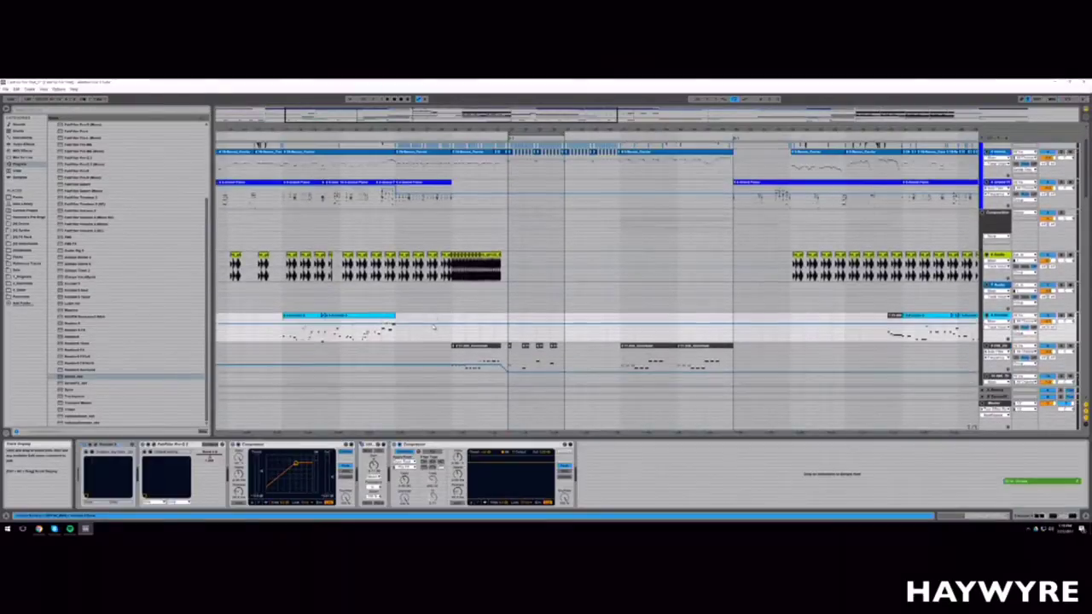
{"action": "scroll", "coordinate": [505, 325], "scroll_direction": "left", "scroll_amount": 4}
{"action": "scroll", "coordinate": [505, 325], "scroll_direction": "down", "scroll_amount": 2}
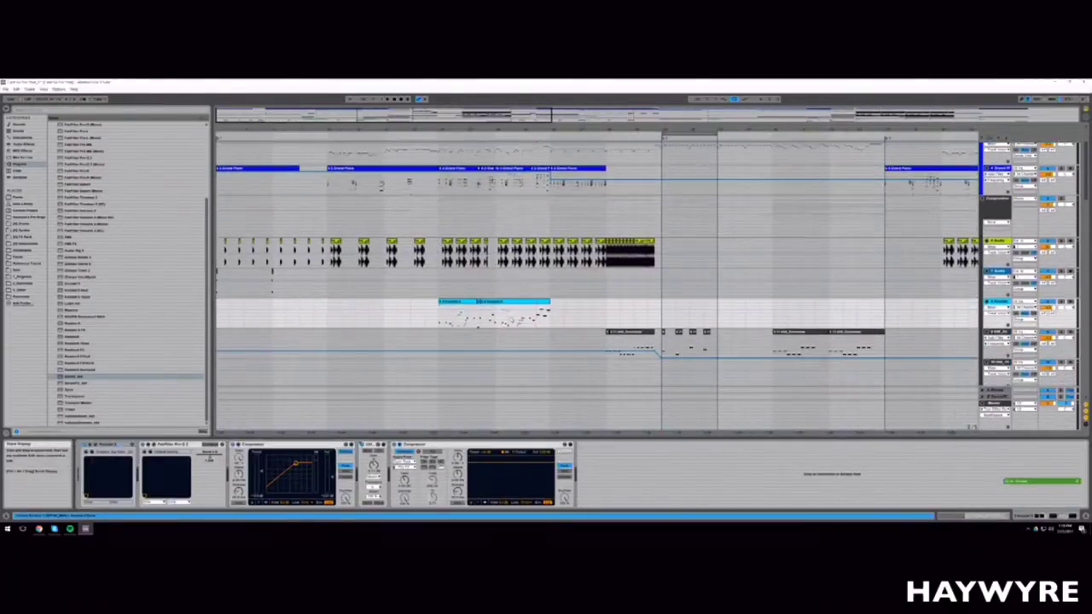
{"action": "left_click_drag", "start_coordinate": [452, 111], "coordinate": [453, 95]}
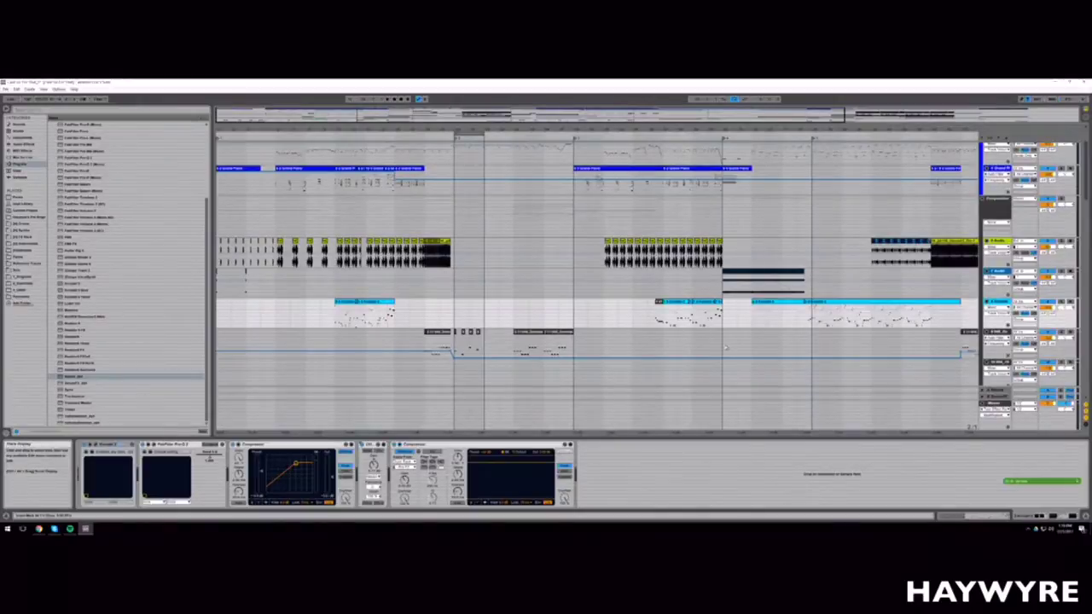
{"action": "left_click_drag", "start_coordinate": [598, 116], "coordinate": [598, 106]}
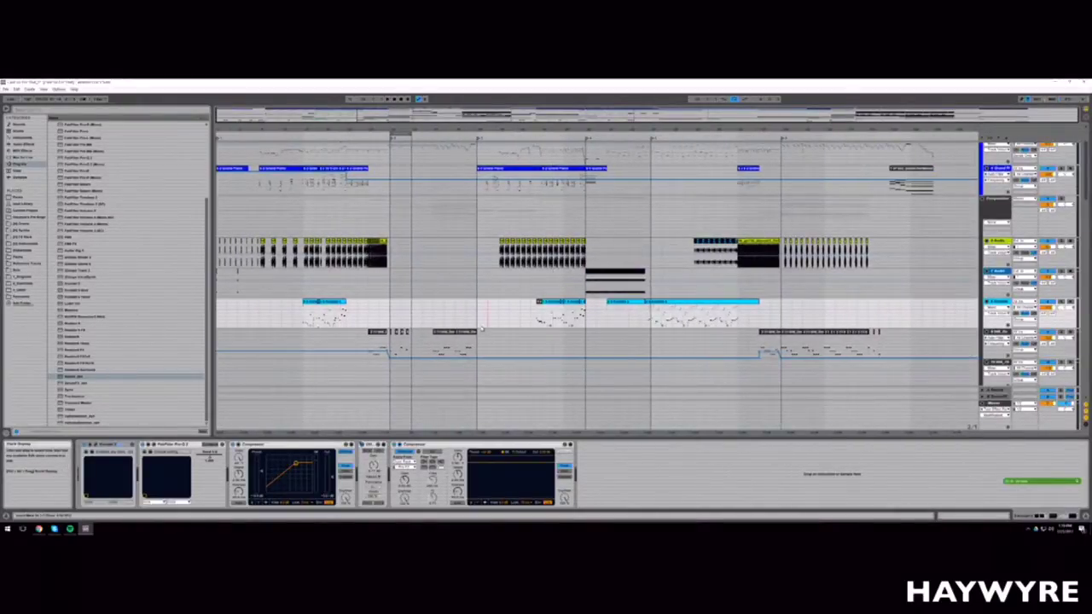
Step: Play the section that follows the drop and examine the bass, effects and drum tracks there
{"action": "key", "text": "space"}
{"action": "left_click_drag", "start_coordinate": [478, 115], "coordinate": [475, 279]}
{"action": "scroll", "coordinate": [475, 278], "scroll_direction": "down", "scroll_amount": 15}
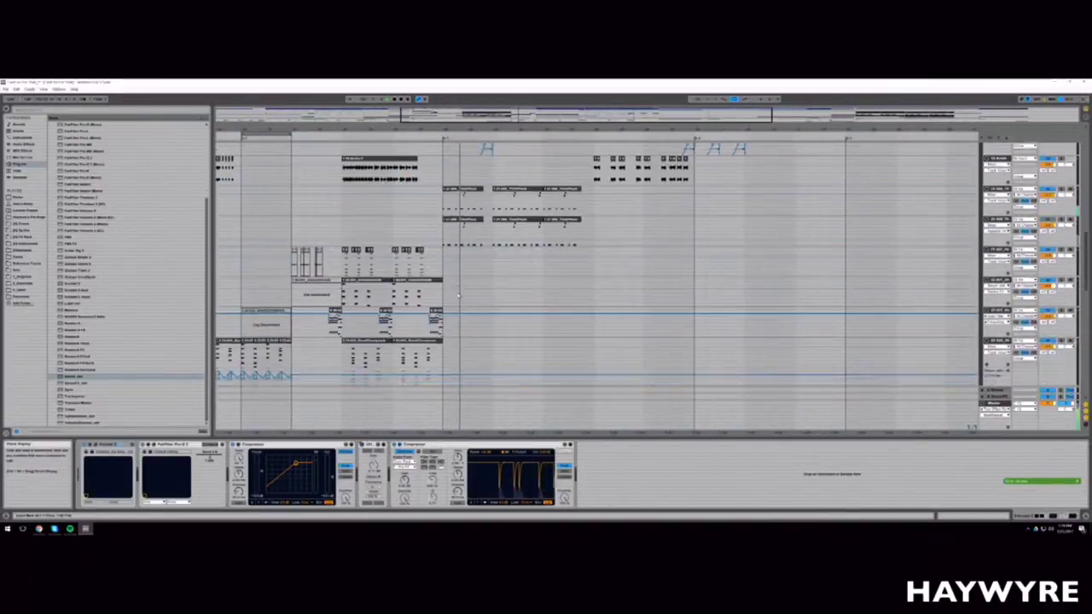
{"action": "scroll", "coordinate": [459, 296], "scroll_direction": "down", "scroll_amount": 3}
{"action": "left_click_drag", "start_coordinate": [452, 115], "coordinate": [256, 109]}
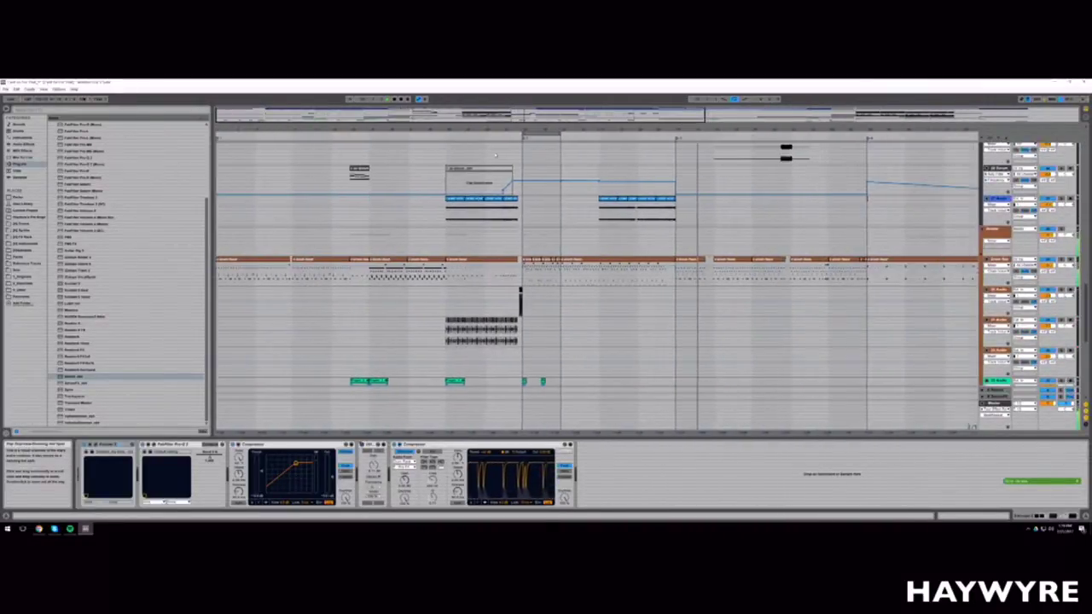
{"action": "key", "text": "space"}
Step: Select the drum rack track and briefly play it from the locator at the end of the drop
{"action": "left_click", "coordinate": [241, 286]}
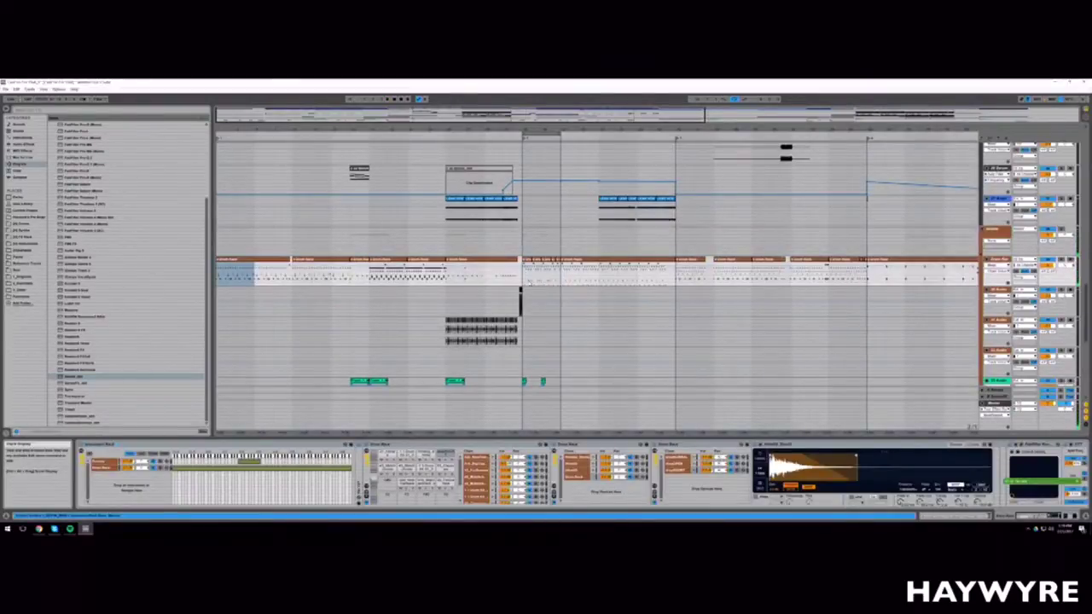
{"action": "left_click", "coordinate": [680, 283]}
{"action": "key", "text": "space"}
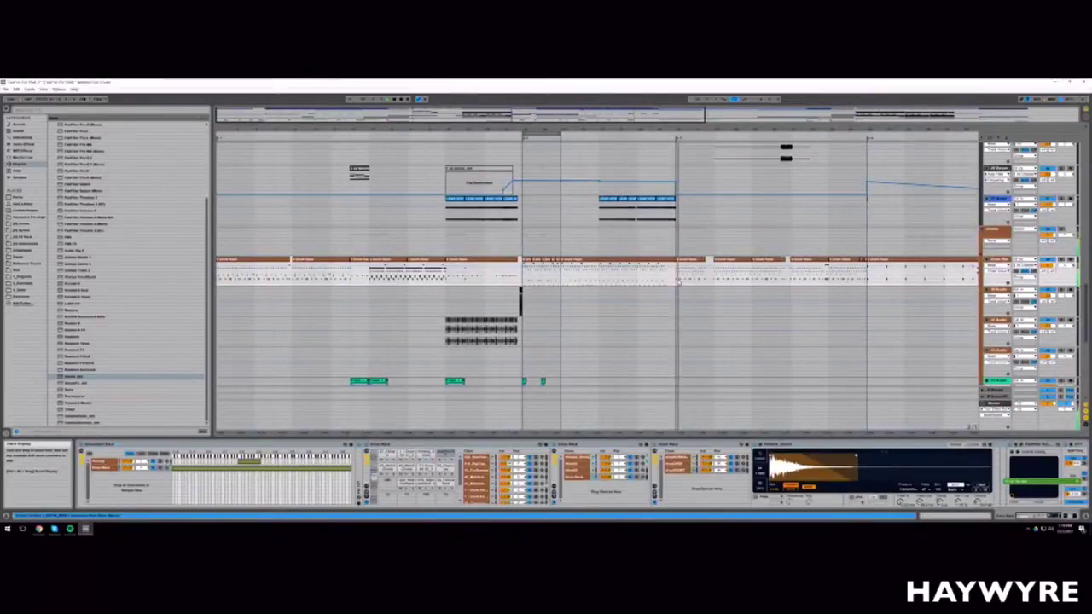
{"action": "key", "text": "space"}
Step: Consolidate the three short bass clips in the looped section into one clip spanning the whole loop
{"action": "scroll", "coordinate": [656, 276], "scroll_direction": "up", "scroll_amount": 10}
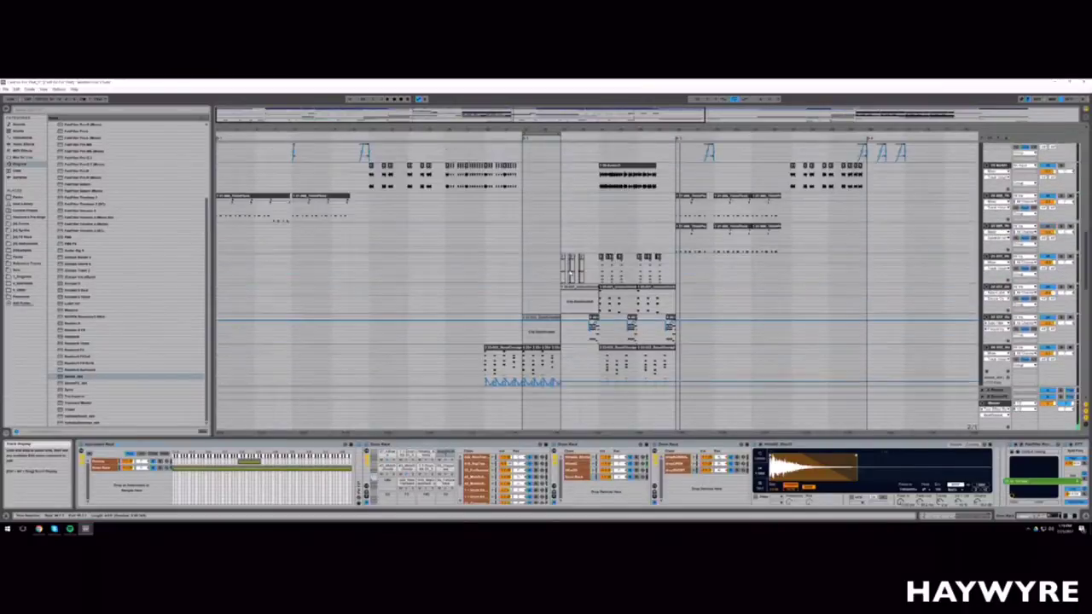
{"action": "scroll", "coordinate": [571, 270], "scroll_direction": "up", "scroll_amount": 6}
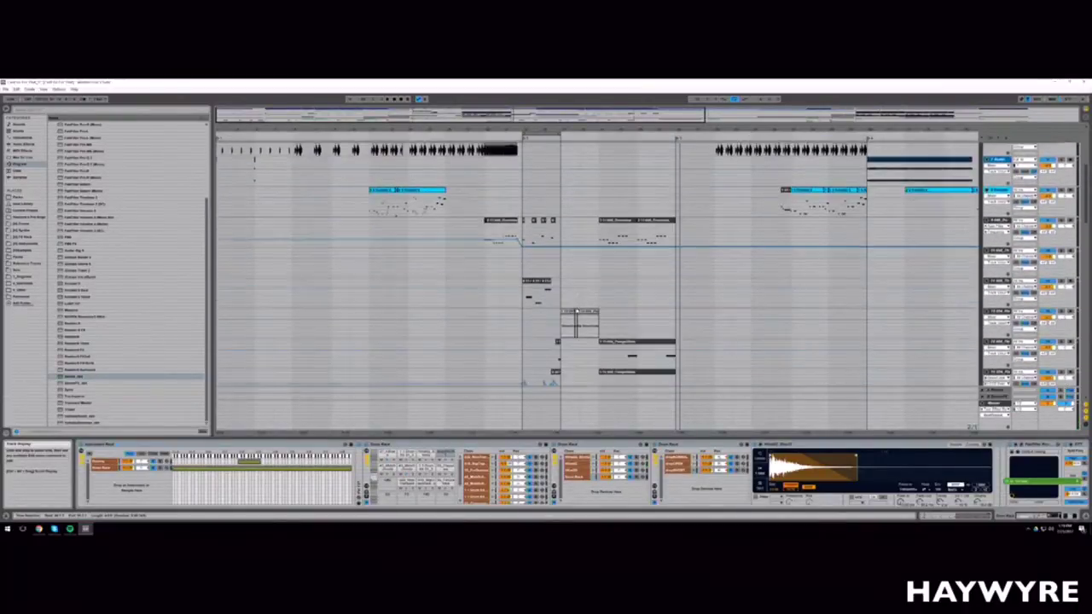
{"action": "left_click_drag", "start_coordinate": [581, 115], "coordinate": [578, 154]}
{"action": "left_click_drag", "start_coordinate": [576, 115], "coordinate": [471, 117]}
{"action": "left_click", "coordinate": [576, 302]}
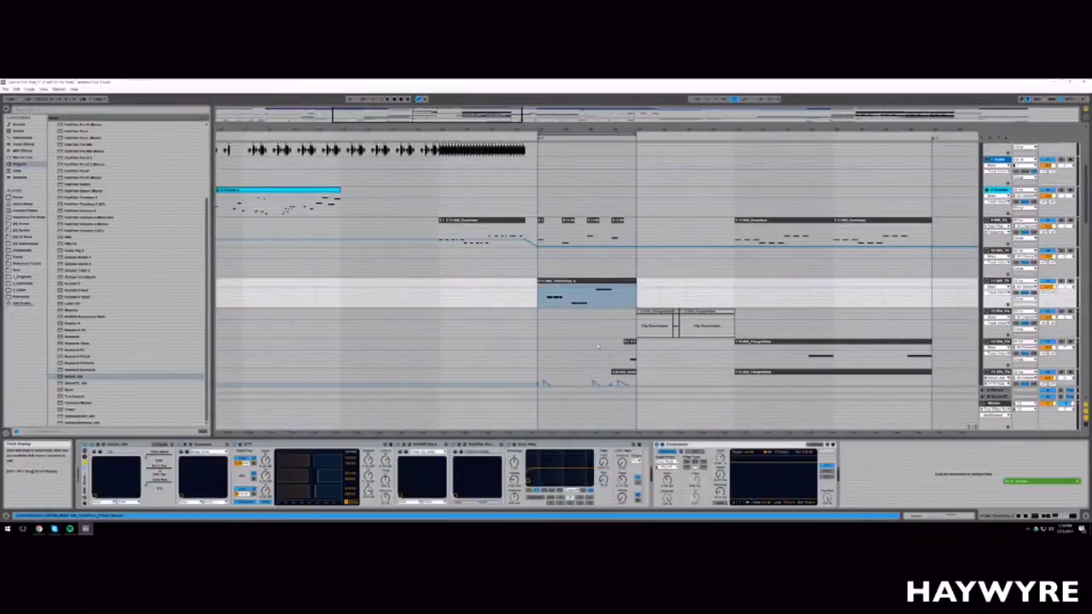
Step: Play the opening of the looped section and select the consolidated bass clip there
{"action": "scroll", "coordinate": [571, 341], "scroll_direction": "up", "scroll_amount": 3}
{"action": "left_click", "coordinate": [535, 325]}
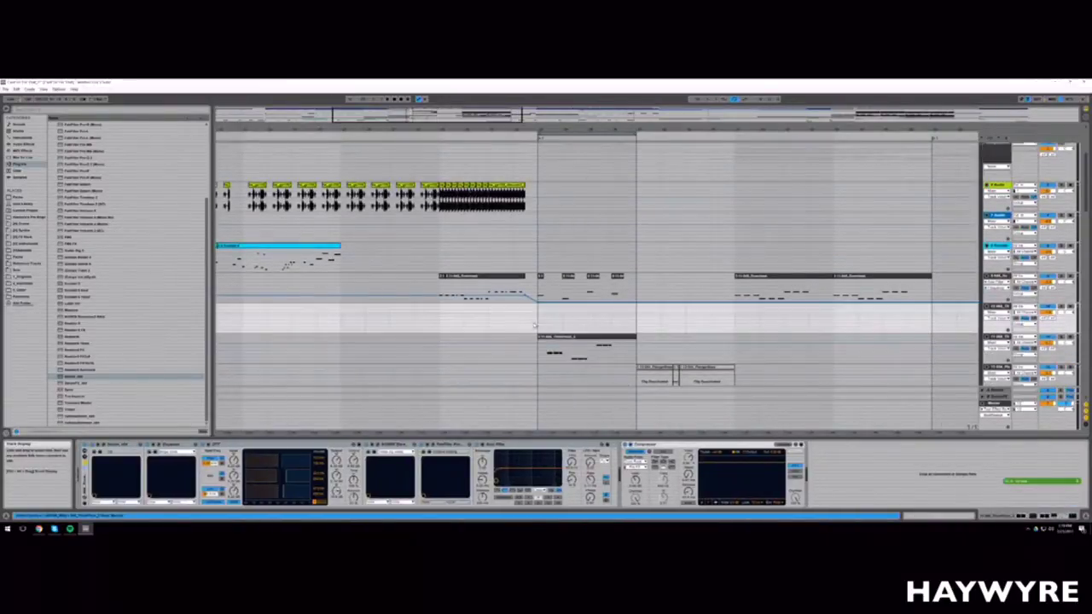
{"action": "left_click_drag", "start_coordinate": [508, 112], "coordinate": [460, 187]}
{"action": "key", "text": "space"}
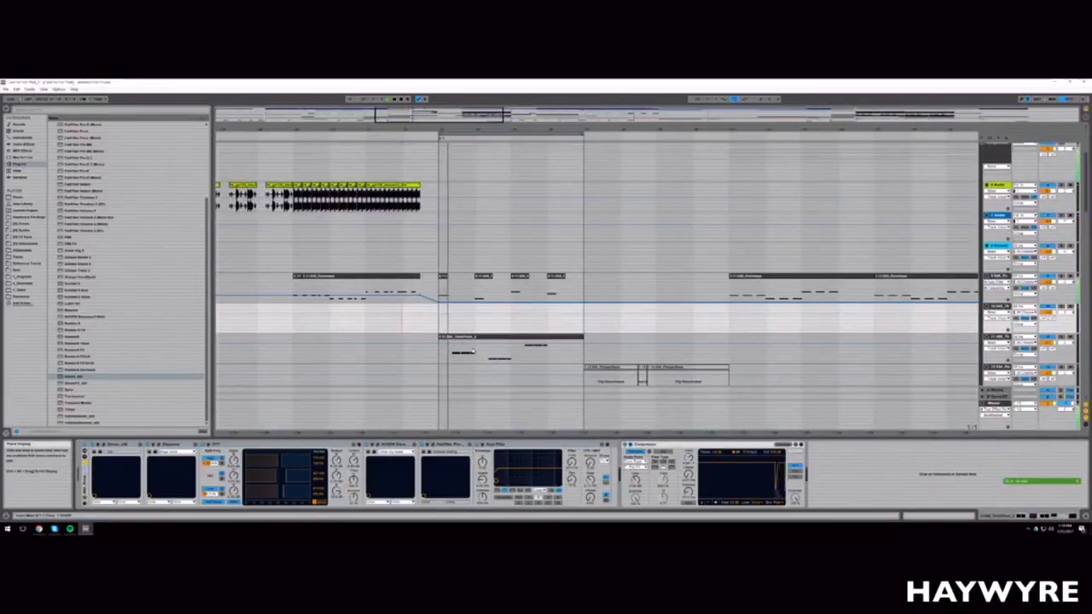
{"action": "left_click", "coordinate": [456, 337]}
{"action": "key", "text": "z"}
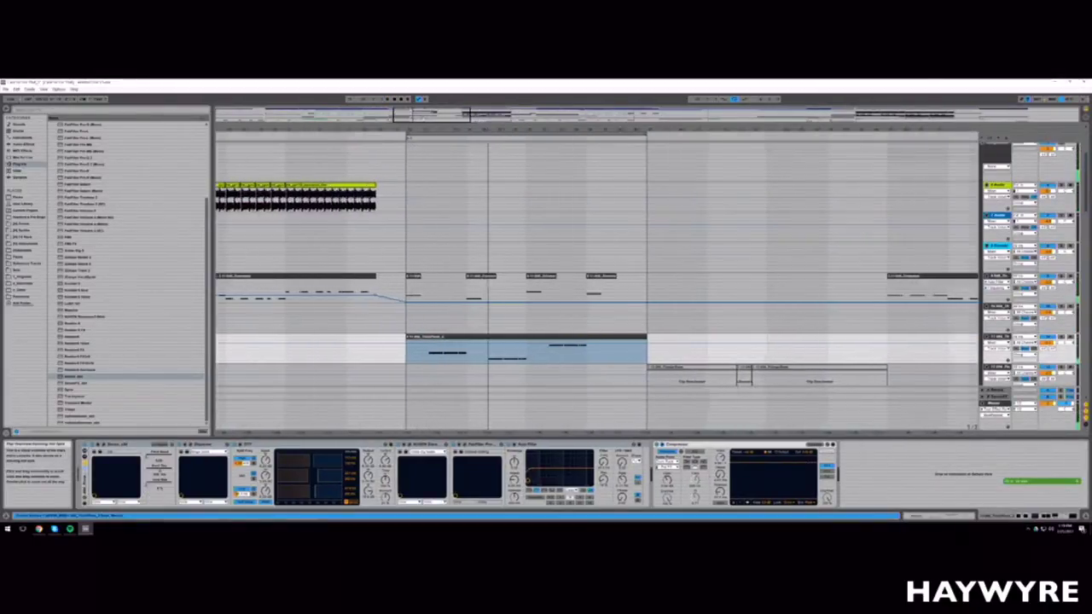
{"action": "key", "text": "space"}
Step: Replay the first beats of the loop, comparing the short bass clips with the consolidated bass clip below them
{"action": "left_click", "coordinate": [452, 321]}
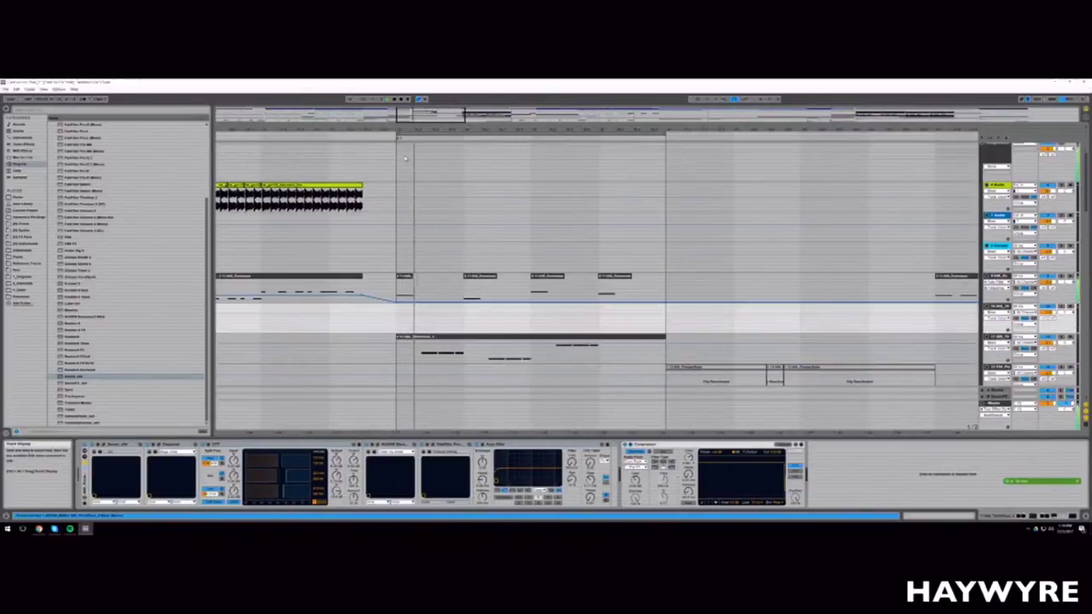
{"action": "key", "text": "space"}
{"action": "mouse_move", "coordinate": [419, 114]}
{"action": "left_mouse_down"}
{"action": "mouse_move", "coordinate": [419, 128]}
{"action": "mouse_move", "coordinate": [424, 114]}
{"action": "left_mouse_up"}
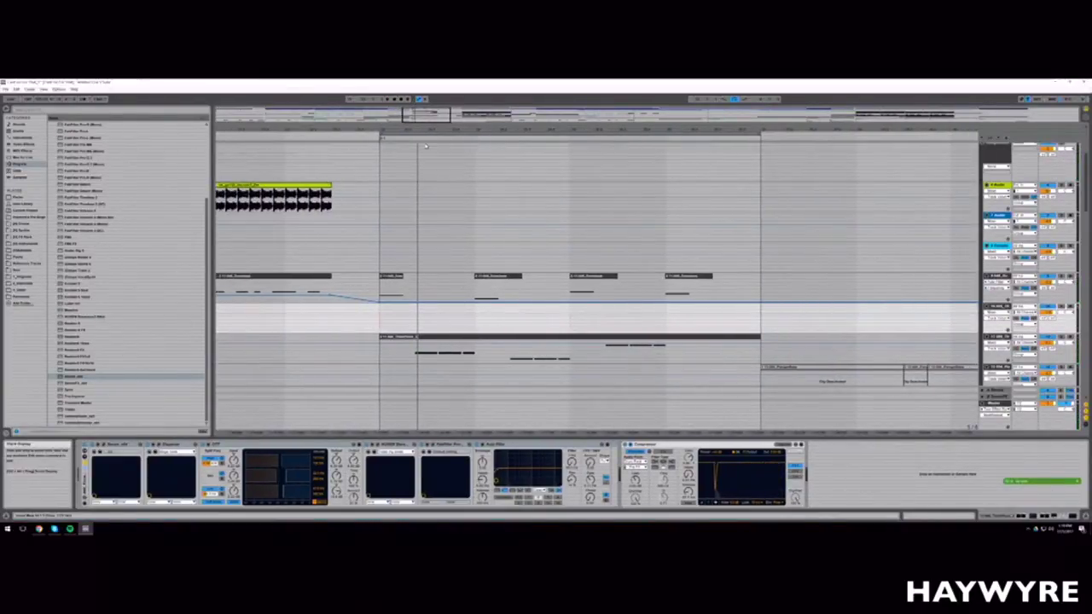
{"action": "key", "text": "space"}
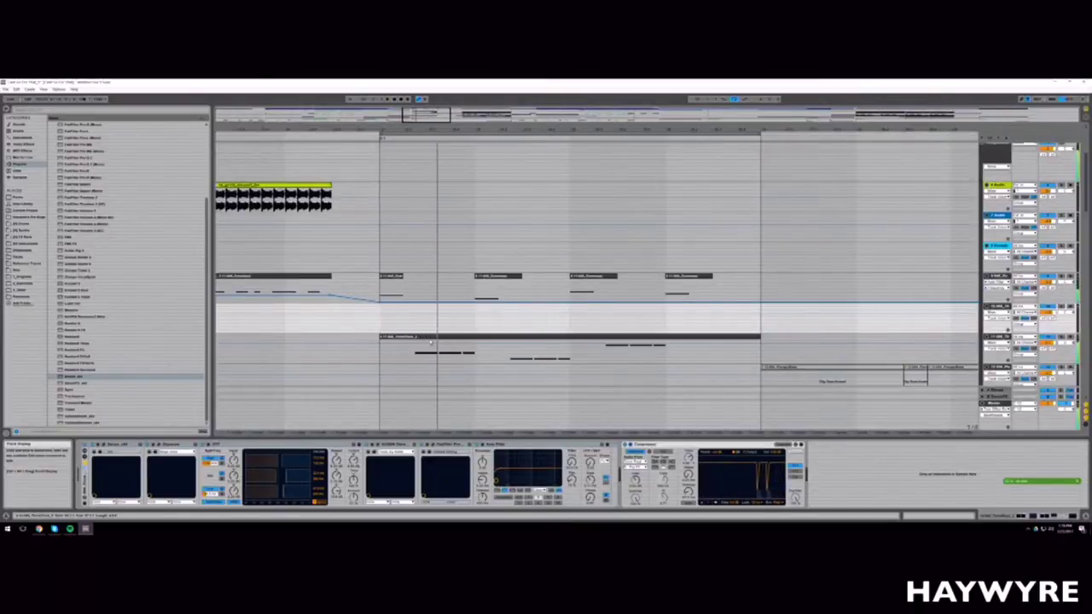
{"action": "left_click", "coordinate": [451, 362]}
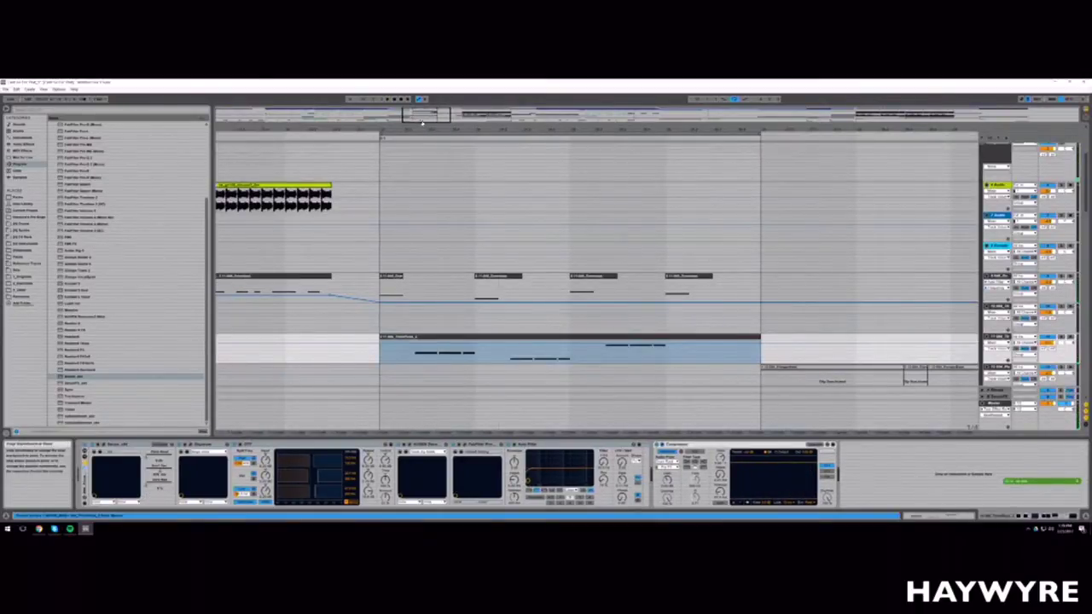
{"action": "left_click_drag", "start_coordinate": [422, 122], "coordinate": [425, 111]}
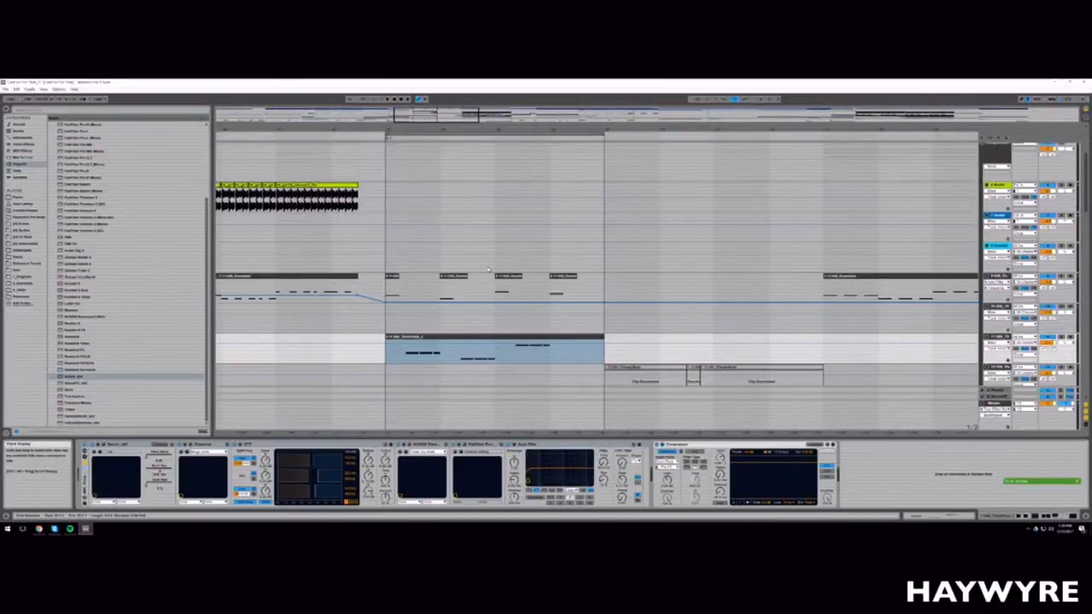
Step: Try duplicating the first short bass clip directly after itself, in line with the first notes of the consolidated clip
{"action": "scroll", "coordinate": [429, 116], "scroll_direction": "up", "scroll_amount": 3}
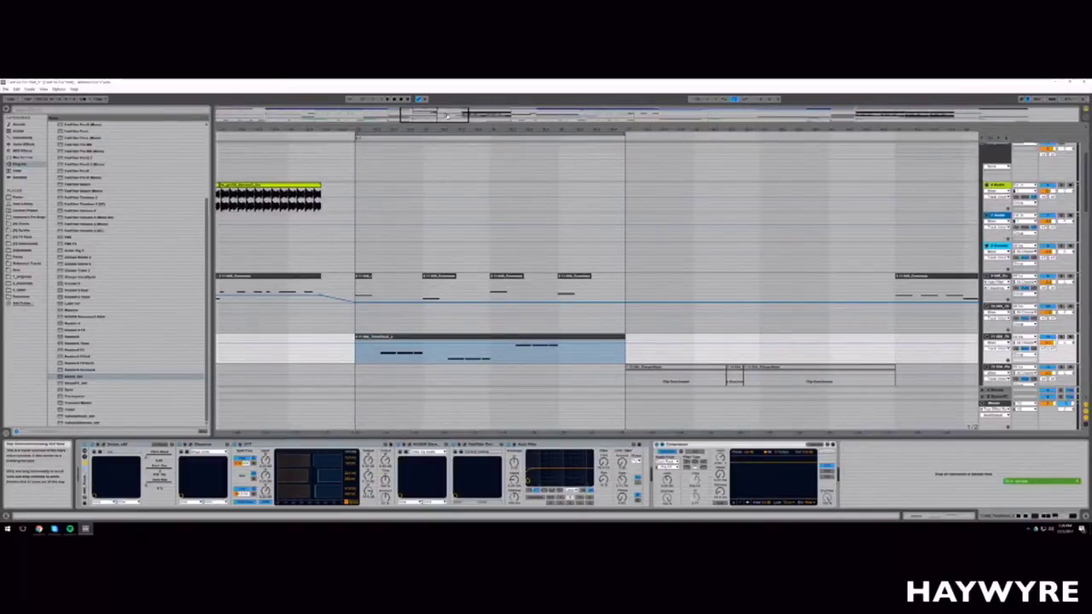
{"action": "left_click_drag", "start_coordinate": [449, 121], "coordinate": [414, 120]}
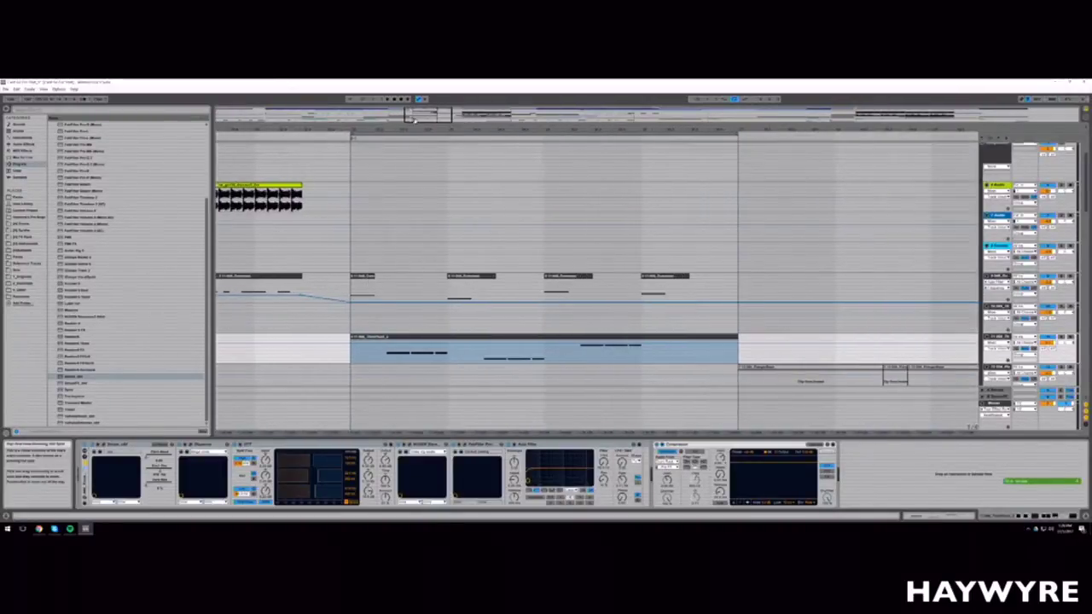
{"action": "left_click", "coordinate": [353, 291]}
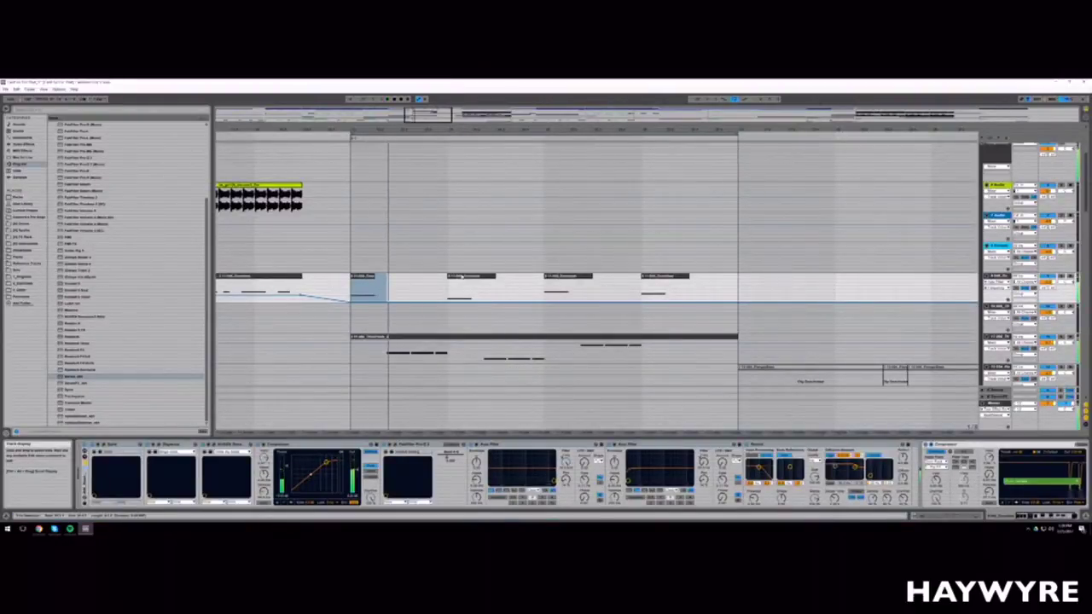
{"action": "key", "text": "ctrl+d"}
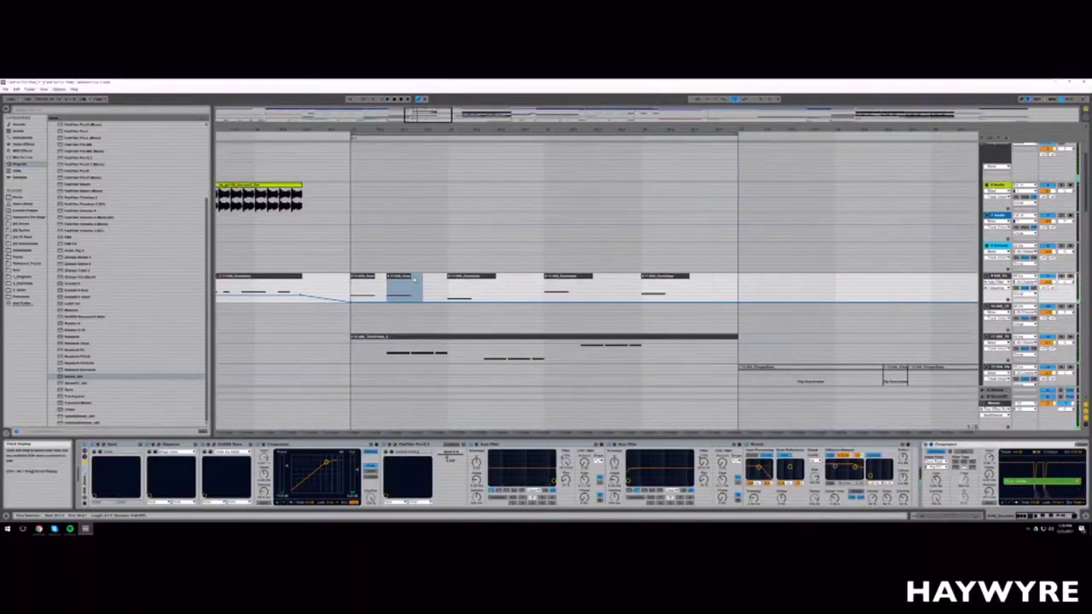
{"action": "left_click", "coordinate": [388, 353]}
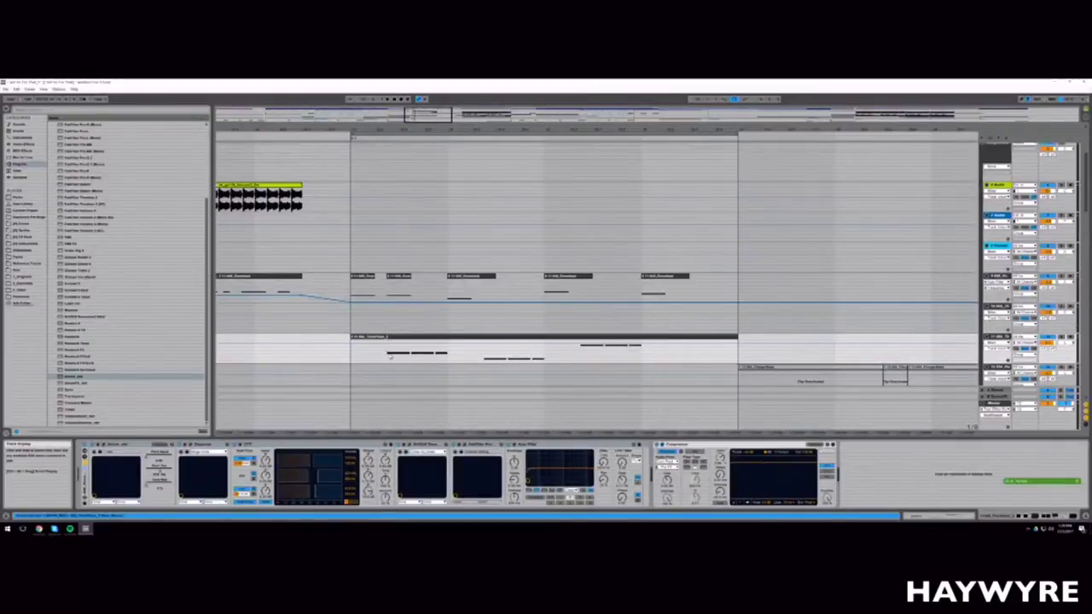
{"action": "left_click", "coordinate": [388, 337]}
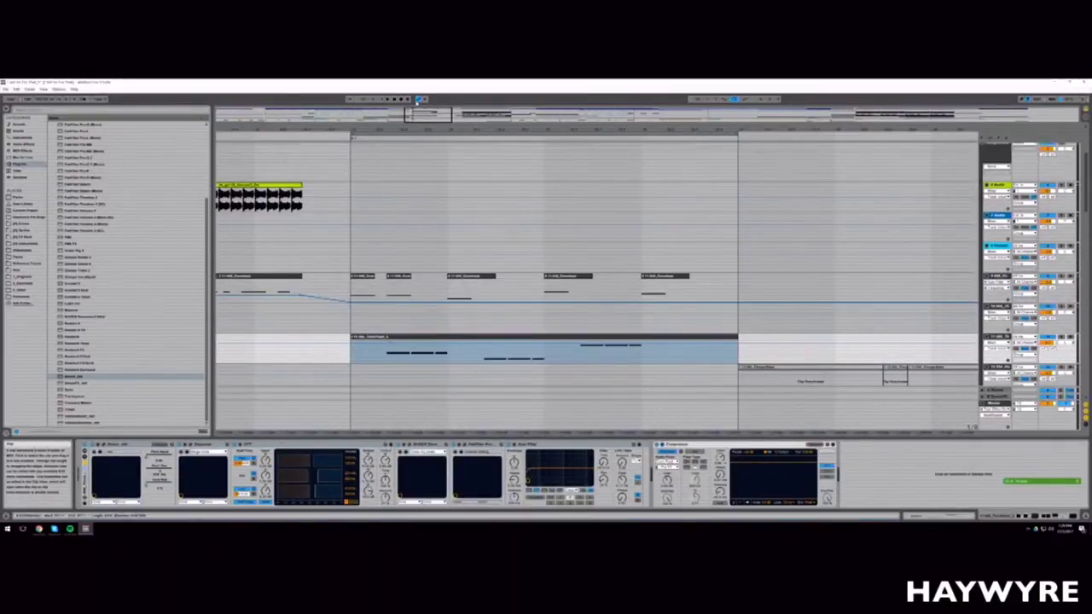
{"action": "left_click_drag", "start_coordinate": [426, 129], "coordinate": [343, 95]}
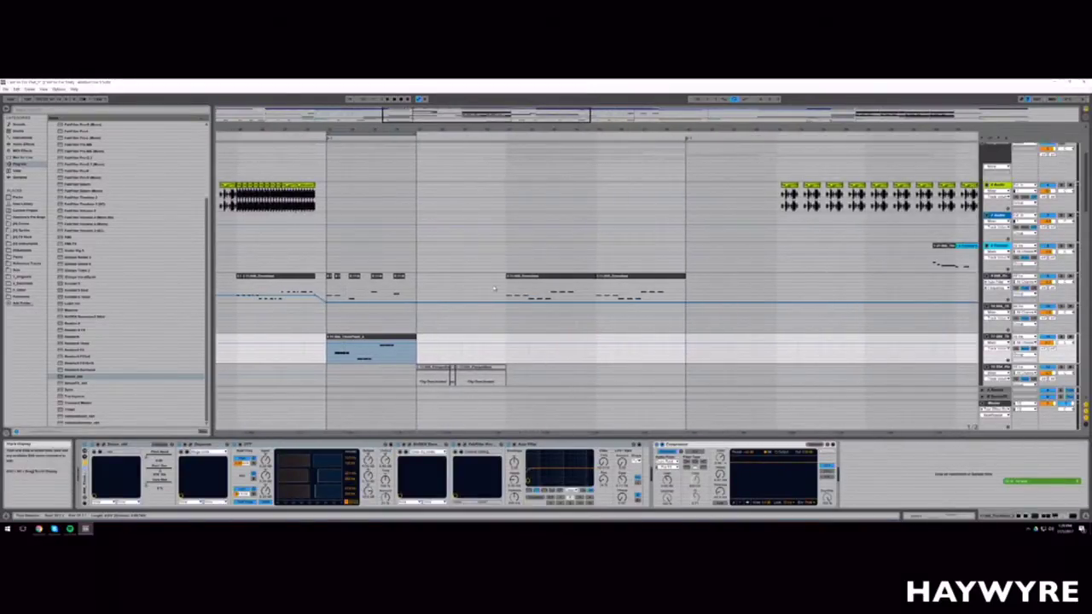
{"action": "left_click", "coordinate": [329, 276]}
Step: Collapse the track groups and replace the section right after the loop with a duplicate of the looped section on all tracks
{"action": "left_click_drag", "start_coordinate": [1087, 193], "coordinate": [1086, 161]}
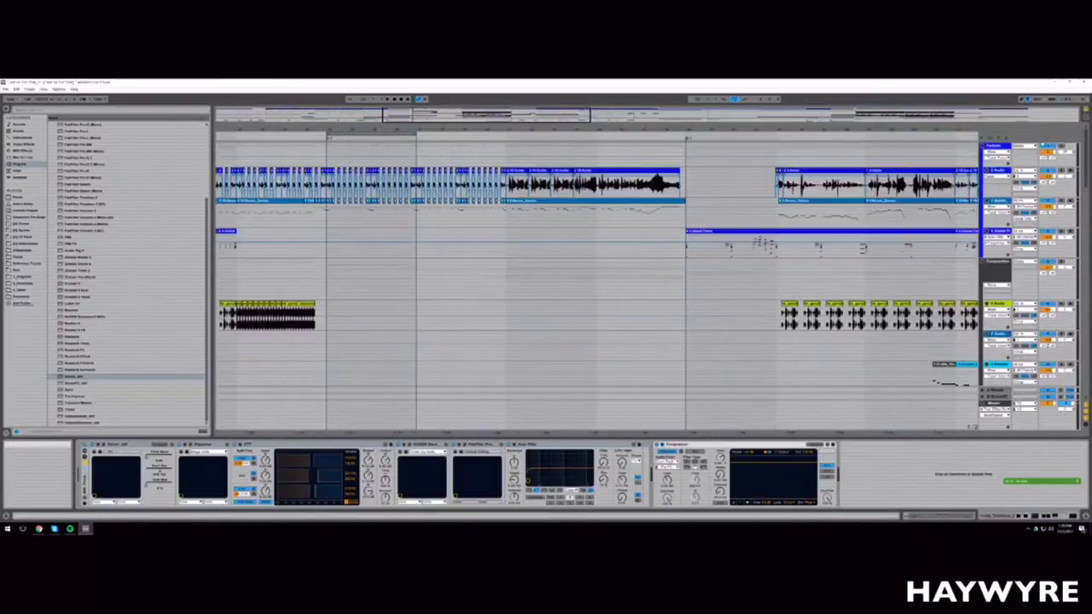
{"action": "left_click", "coordinate": [982, 145], "text": "alt"}
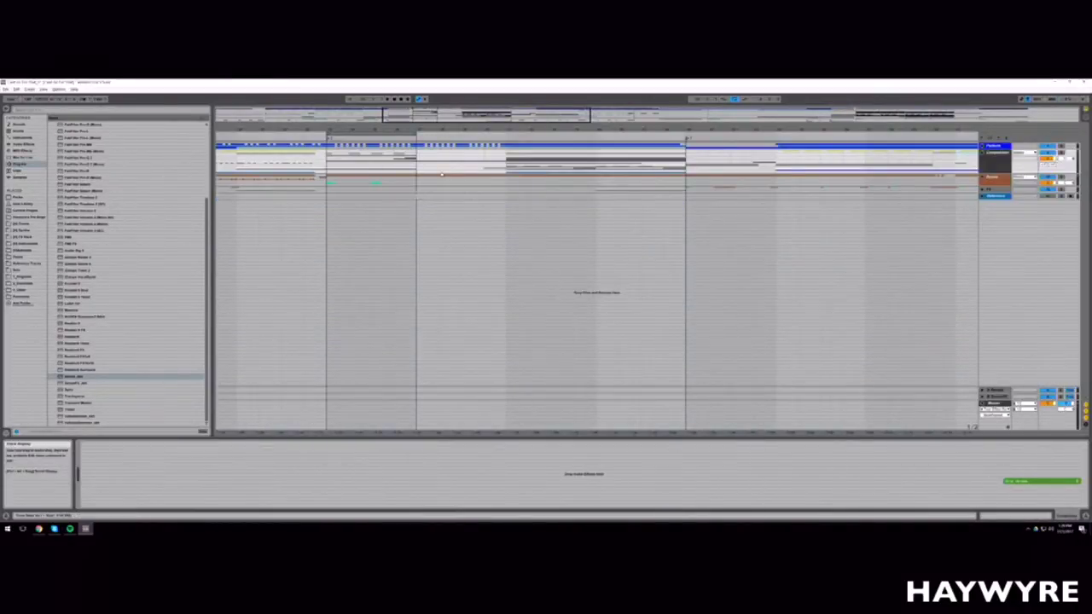
{"action": "left_click_drag", "start_coordinate": [416, 200], "coordinate": [503, 185]}
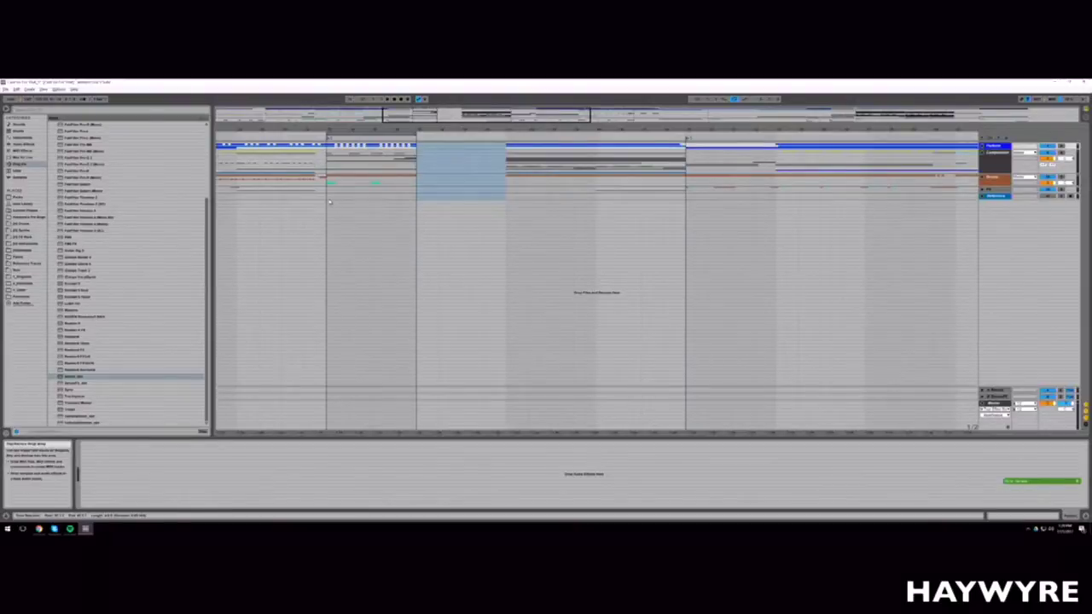
{"action": "left_click_drag", "start_coordinate": [328, 203], "coordinate": [420, 142]}
{"action": "key", "text": "ctrl+d"}
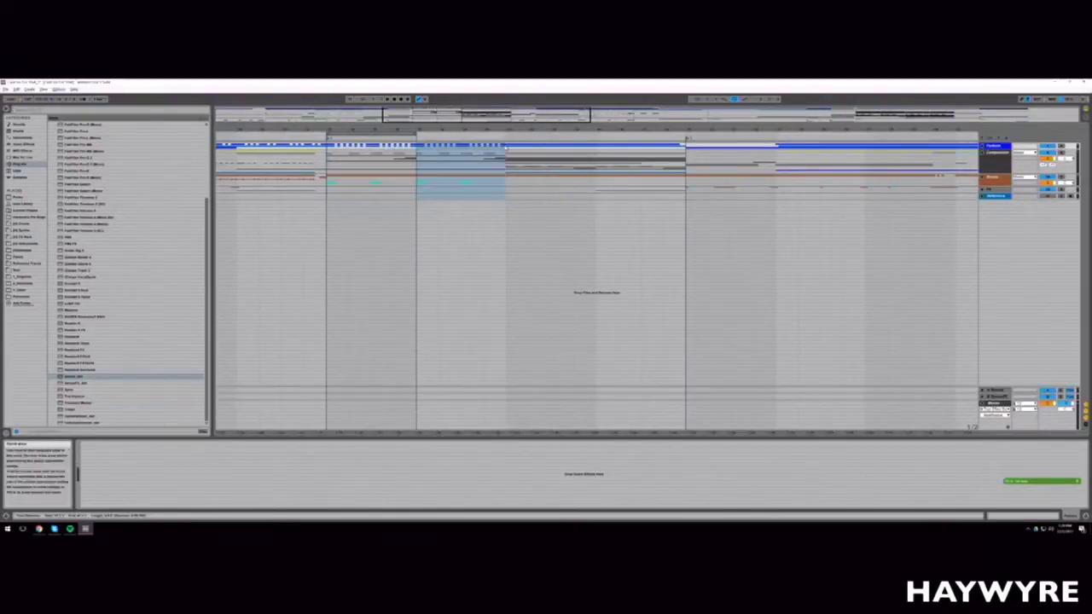
{"action": "left_click", "coordinate": [981, 146]}
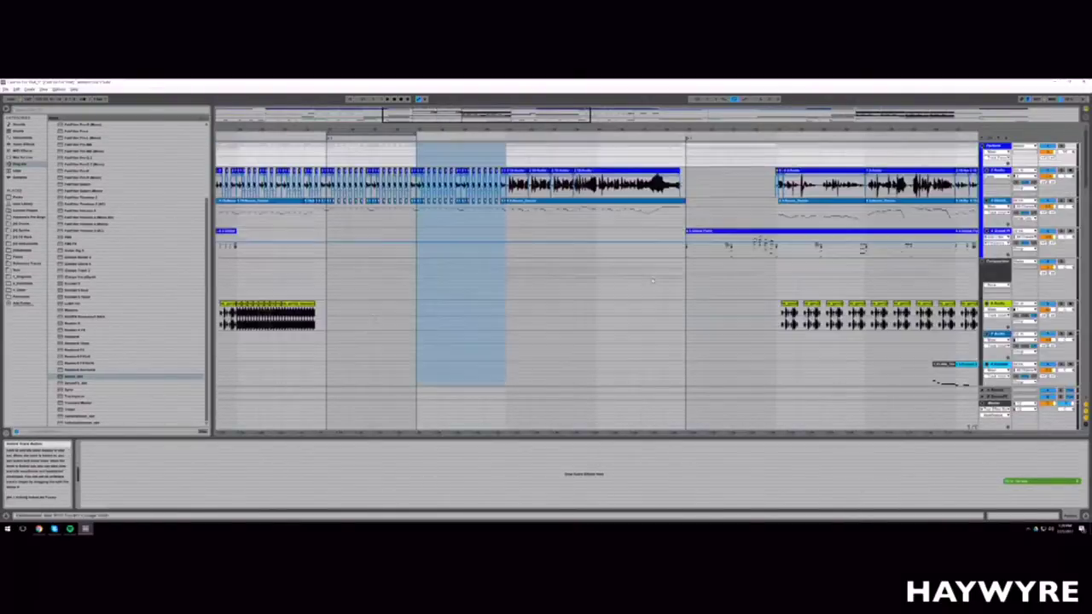
Step: Examine the duplicated section's bass clips and automation alongside the original looped section
{"action": "scroll", "coordinate": [938, 196], "scroll_direction": "down", "scroll_amount": 7}
{"action": "left_click_drag", "start_coordinate": [330, 130], "coordinate": [330, 162]}
{"action": "scroll", "coordinate": [512, 256], "scroll_direction": "up", "scroll_amount": 4}
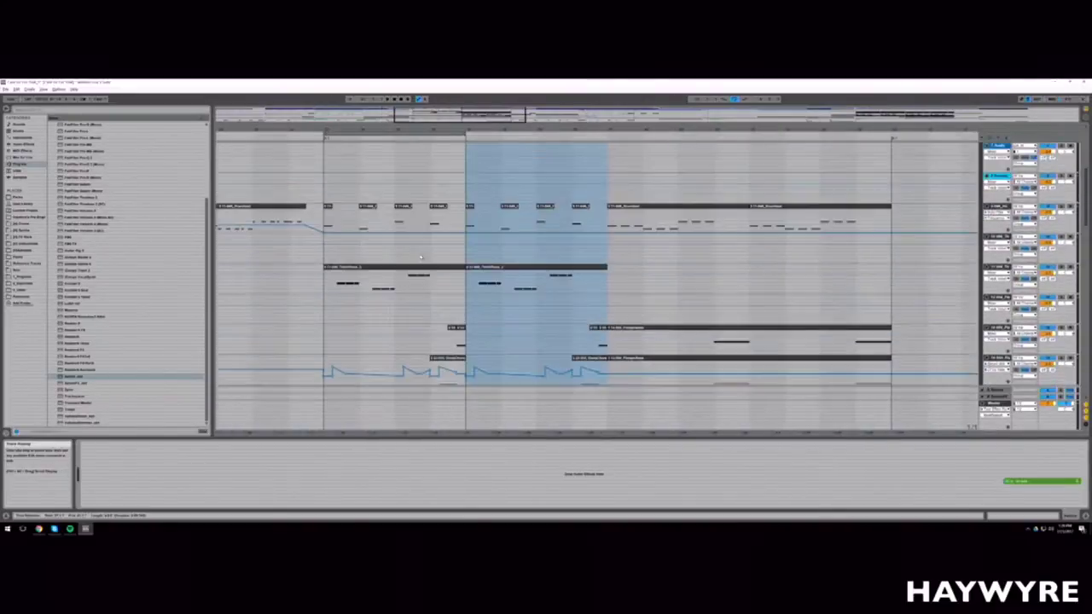
{"action": "scroll", "coordinate": [511, 256], "scroll_direction": "down", "scroll_amount": 2}
{"action": "key", "text": "minus"}
{"action": "key", "text": "minus"}
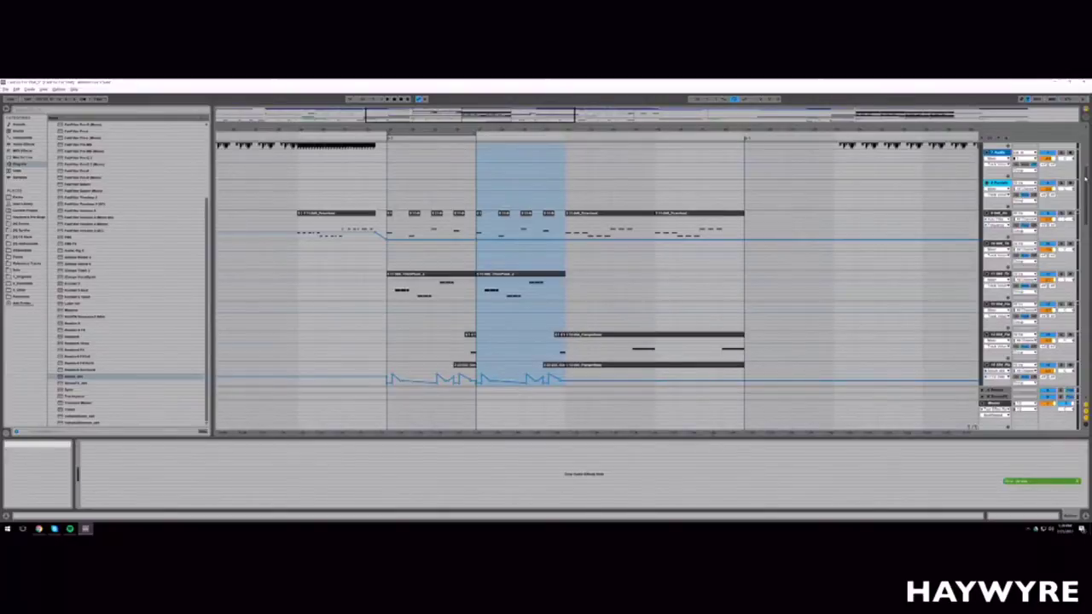
Step: Review how the performance and composition tracks are laid out across the whole arrangement, around the duplicated section
{"action": "left_click_drag", "start_coordinate": [1084, 179], "coordinate": [1085, 135]}
{"action": "key", "text": "minus"}
{"action": "key", "text": "minus"}
{"action": "key", "text": "minus"}
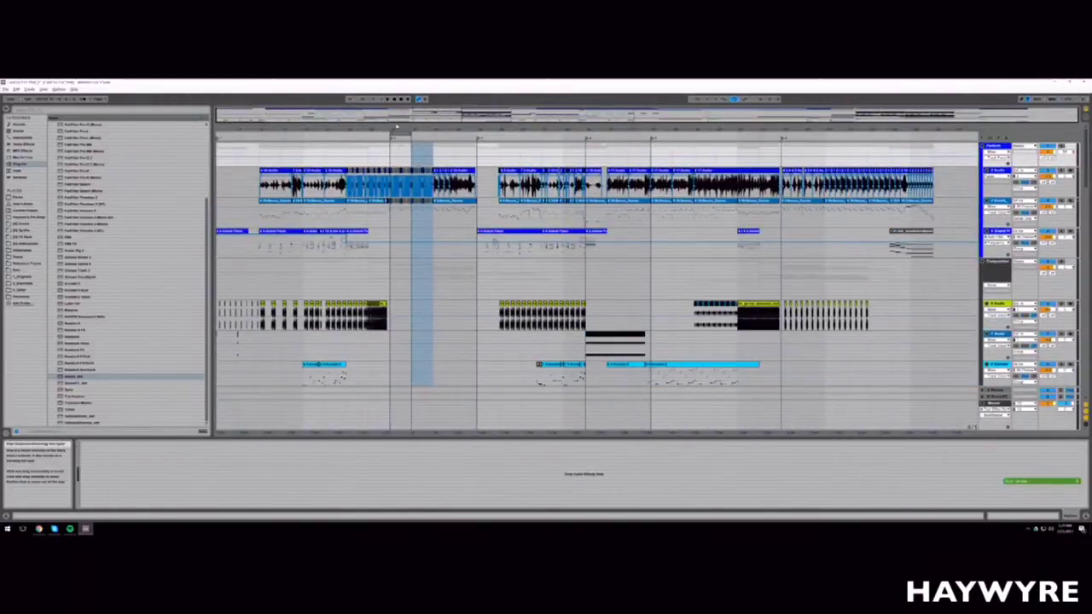
{"action": "left_click_drag", "start_coordinate": [401, 115], "coordinate": [404, 155]}
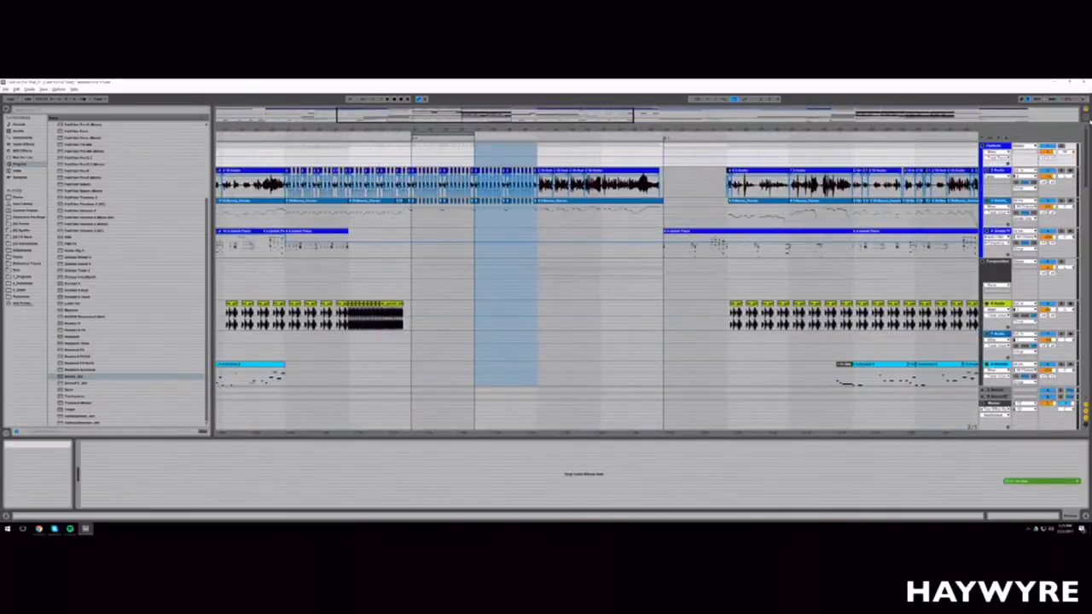
{"action": "left_click", "coordinate": [1084, 119]}
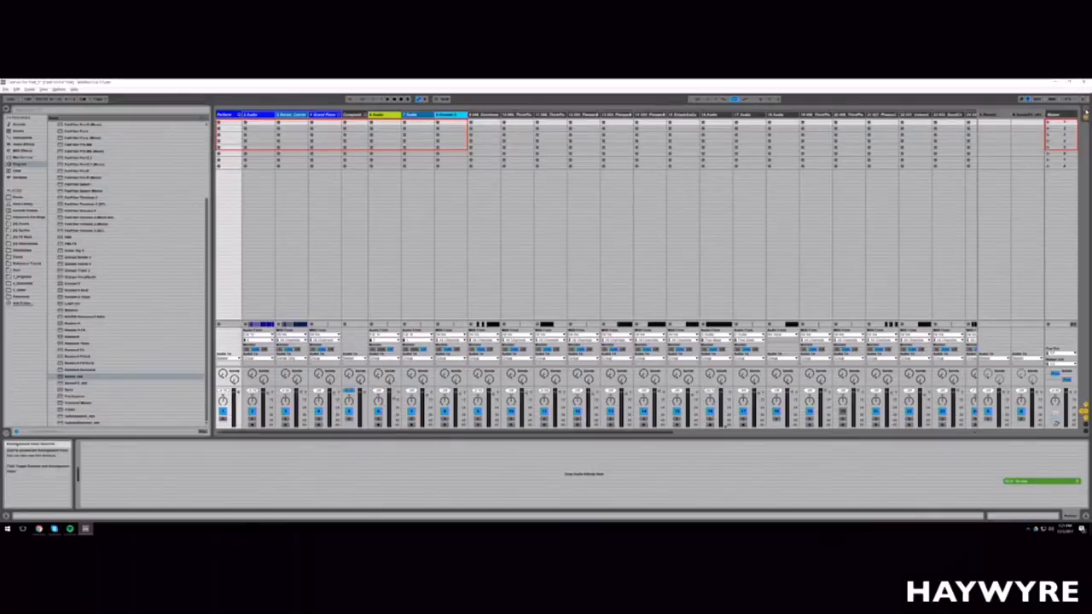
{"action": "left_click", "coordinate": [1081, 127]}
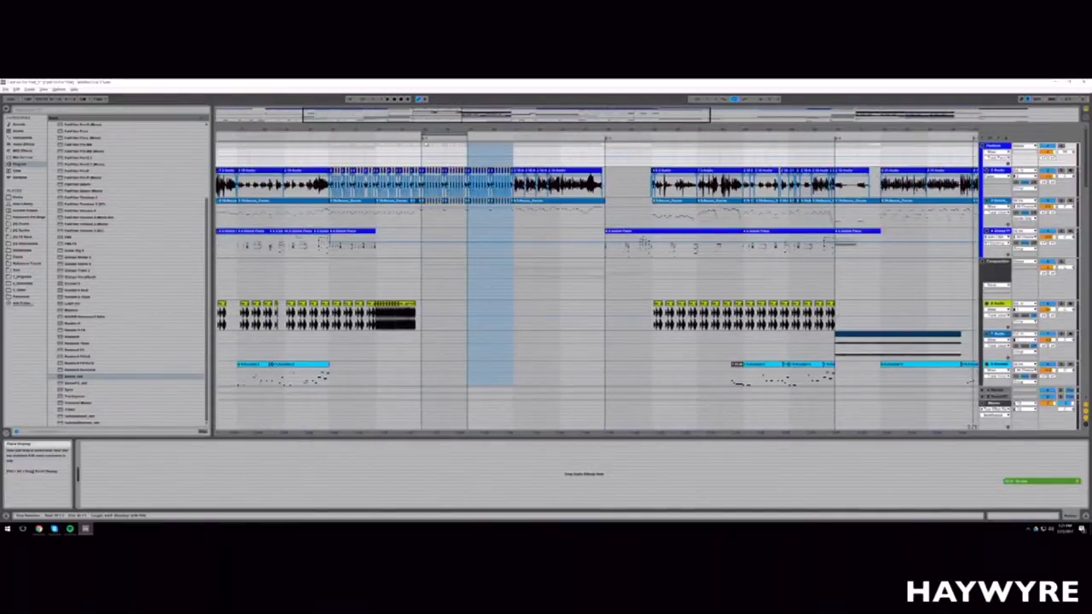
Step: Delete the consolidated bass clip from the looped section, keeping its copy in the duplicated section
{"action": "mouse_move", "coordinate": [446, 116]}
{"action": "left_mouse_down"}
{"action": "mouse_move", "coordinate": [441, 92]}
{"action": "mouse_move", "coordinate": [442, 136]}
{"action": "left_mouse_up"}
{"action": "scroll", "coordinate": [435, 183], "scroll_direction": "down", "scroll_amount": 6}
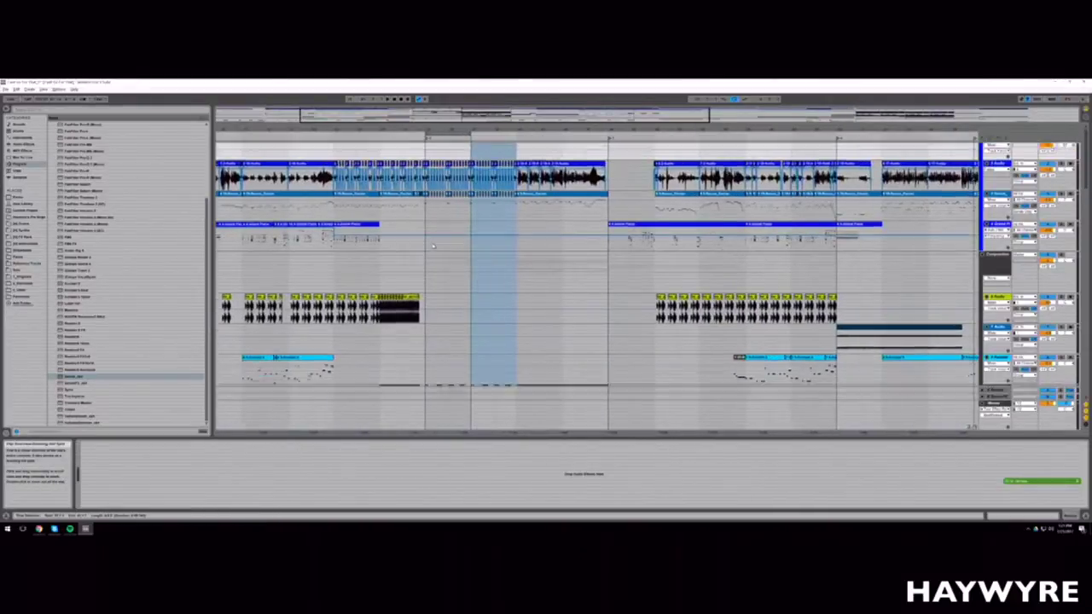
{"action": "scroll", "coordinate": [434, 181], "scroll_direction": "up", "scroll_amount": 3}
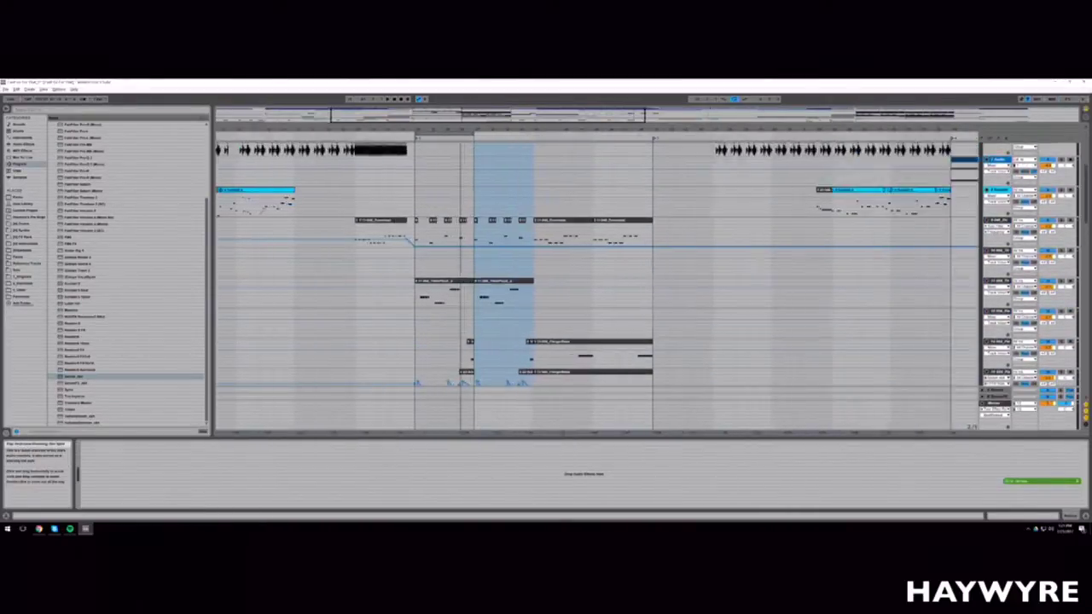
{"action": "left_click", "coordinate": [372, 240]}
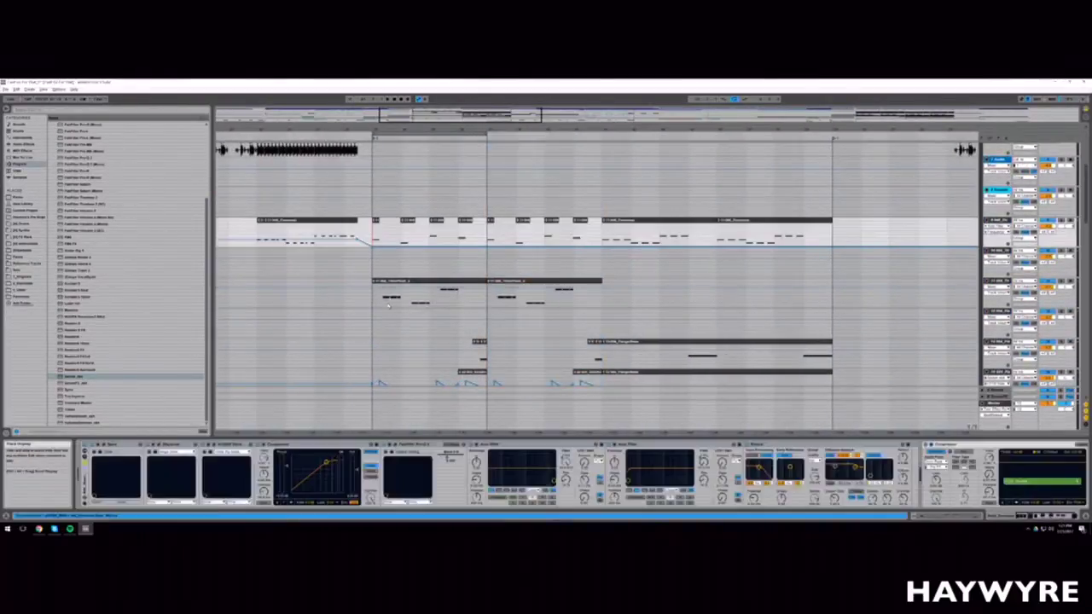
{"action": "left_click_drag", "start_coordinate": [373, 290], "coordinate": [483, 303]}
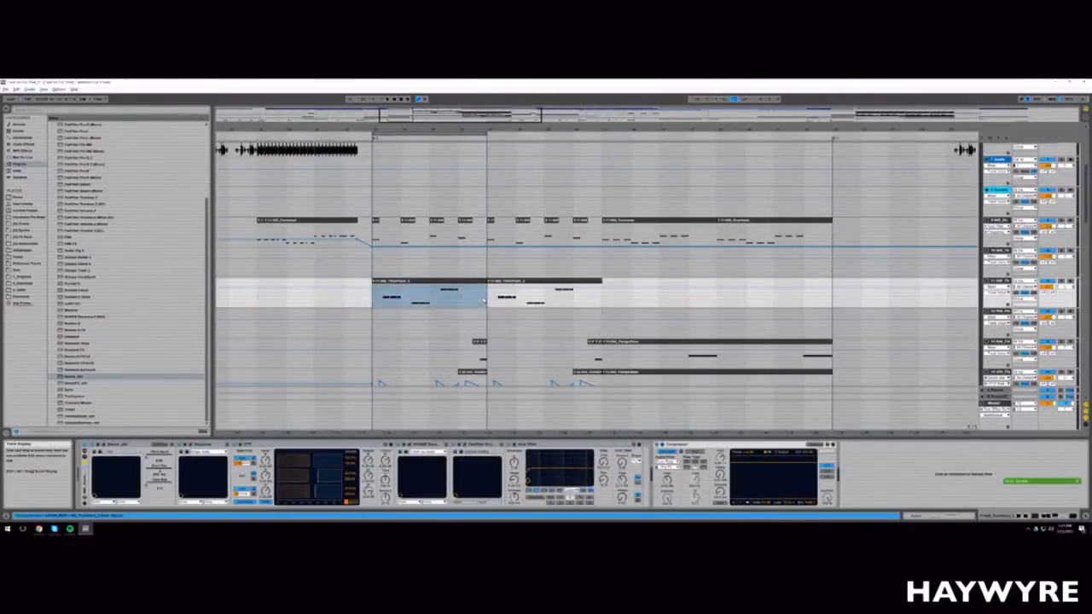
{"action": "key", "text": "Delete"}
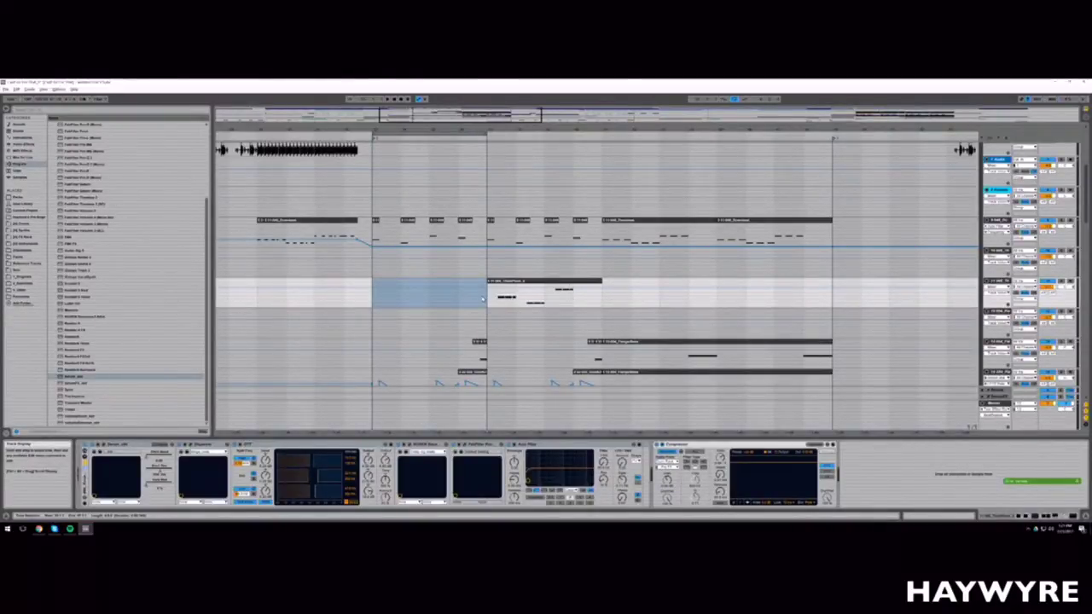
Step: Play the start of the loop and duplicate the first short bass clip twice in succession
{"action": "left_click", "coordinate": [382, 234]}
{"action": "left_click_drag", "start_coordinate": [403, 115], "coordinate": [405, 205]}
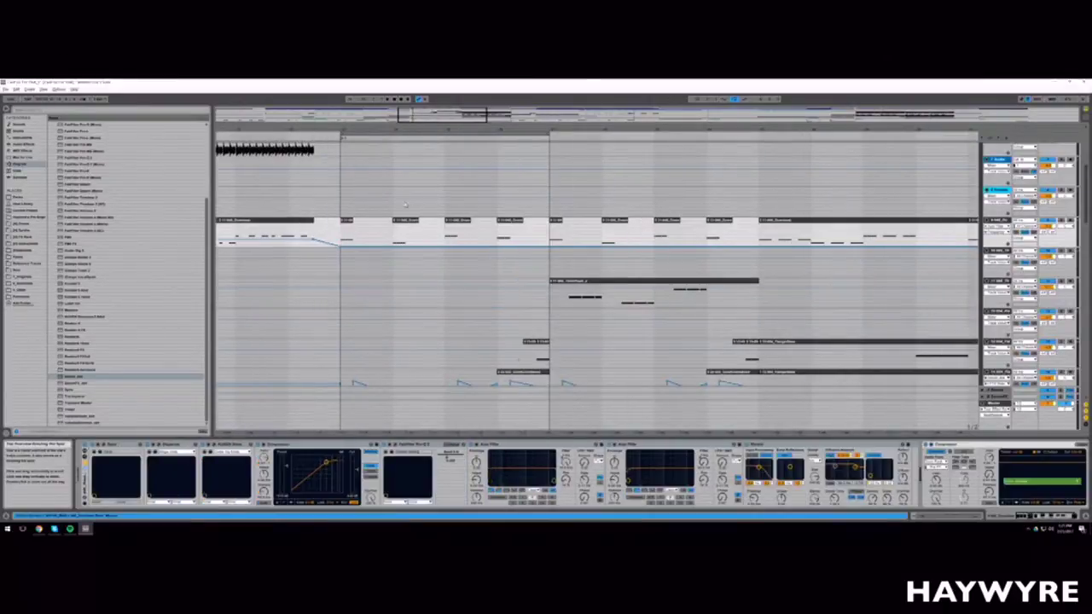
{"action": "left_click_drag", "start_coordinate": [423, 119], "coordinate": [422, 143]}
{"action": "key", "text": "space"}
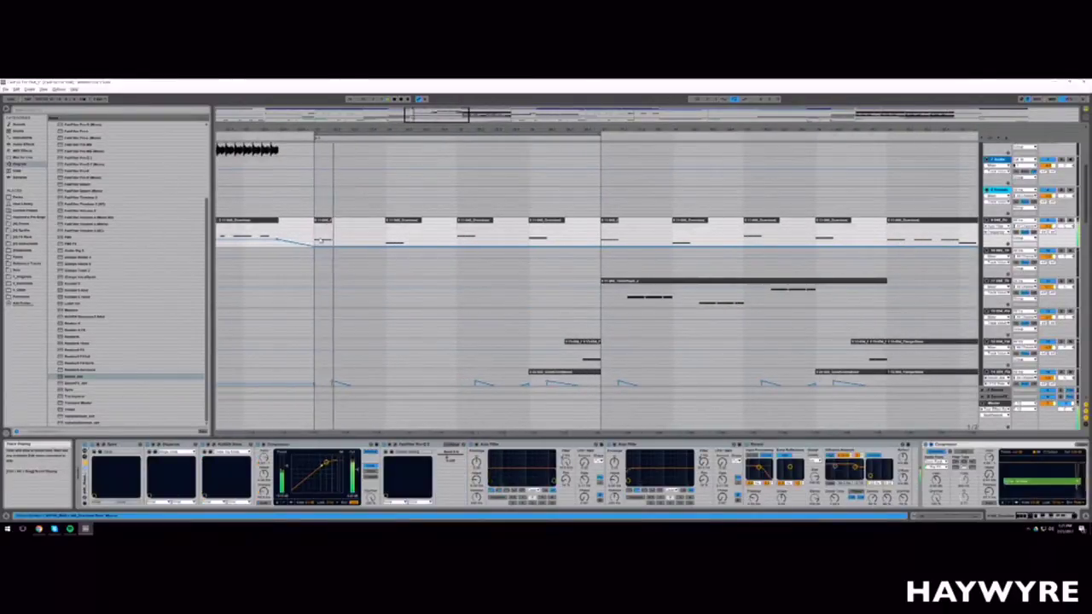
{"action": "key", "text": "space"}
{"action": "left_click_drag", "start_coordinate": [315, 236], "coordinate": [345, 237]}
{"action": "key", "text": "space"}
{"action": "key", "text": "ctrl+d"}
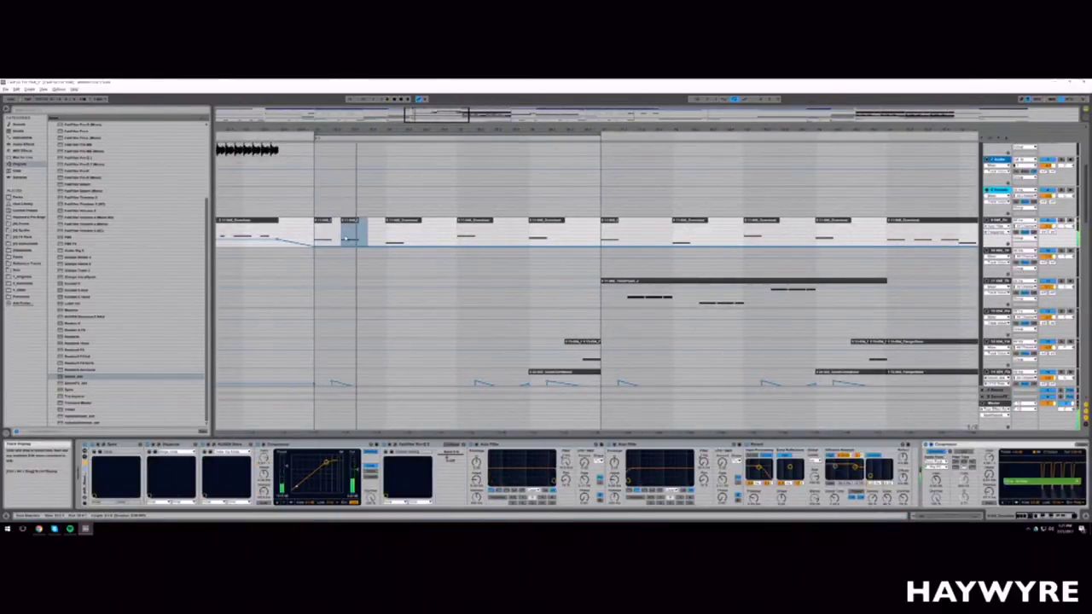
{"action": "key", "text": "ctrl+d"}
{"action": "key", "text": "space"}
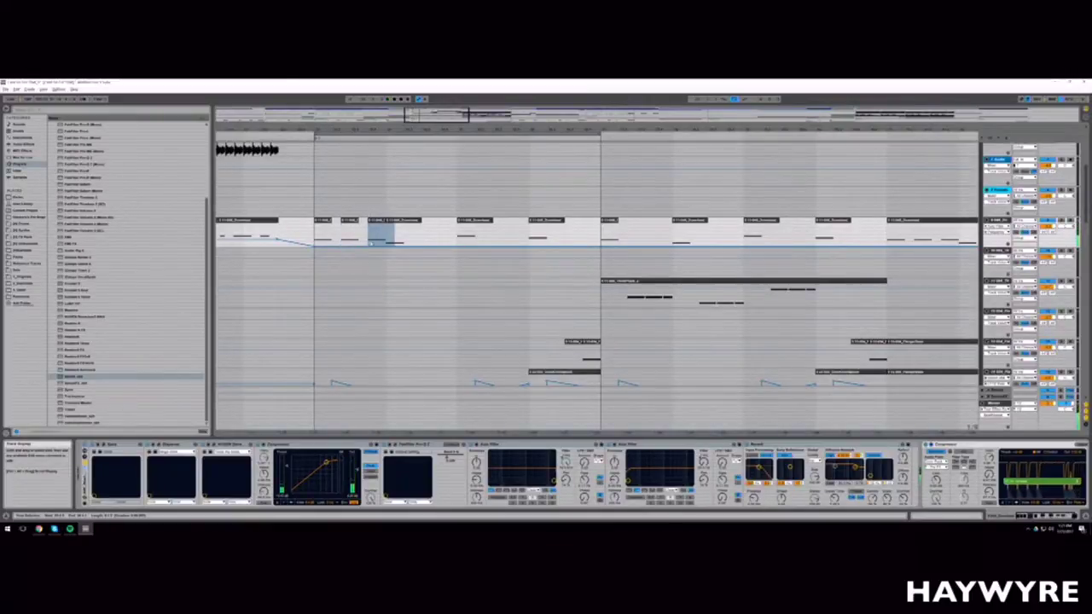
Step: Play the first bass repeats, duplicate the shortened second bass clip twice and restore the start of the third clip
{"action": "left_click", "coordinate": [423, 137]}
{"action": "key", "text": "space"}
{"action": "left_click_drag", "start_coordinate": [420, 118], "coordinate": [420, 128]}
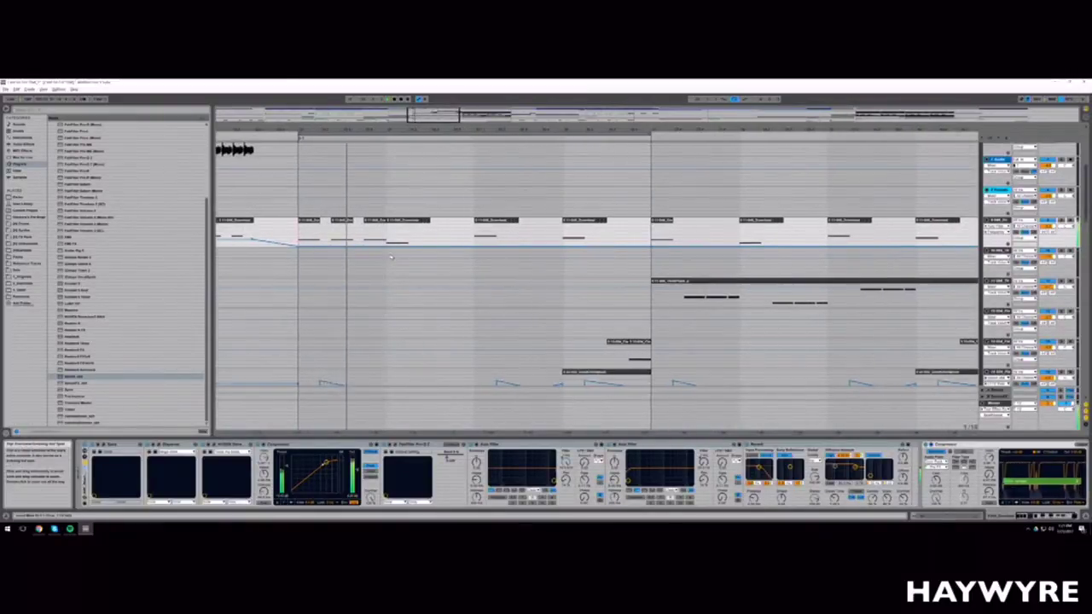
{"action": "scroll", "coordinate": [368, 273], "scroll_direction": "up", "scroll_amount": 1}
{"action": "key", "text": "space"}
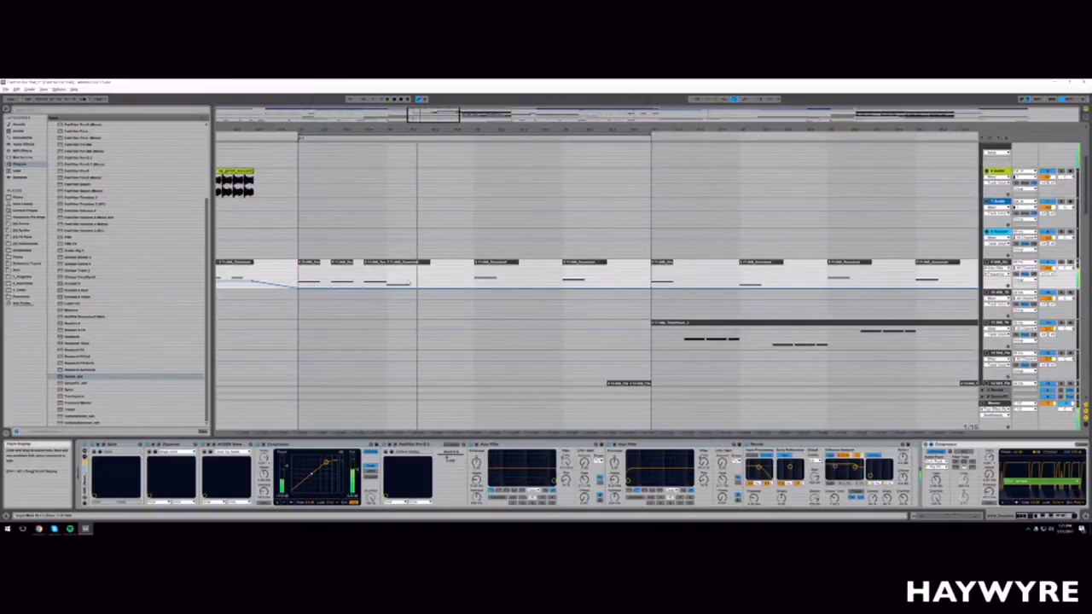
{"action": "mouse_move", "coordinate": [407, 283]}
{"action": "left_mouse_down"}
{"action": "mouse_move", "coordinate": [390, 284]}
{"action": "mouse_move", "coordinate": [420, 281]}
{"action": "left_mouse_up"}
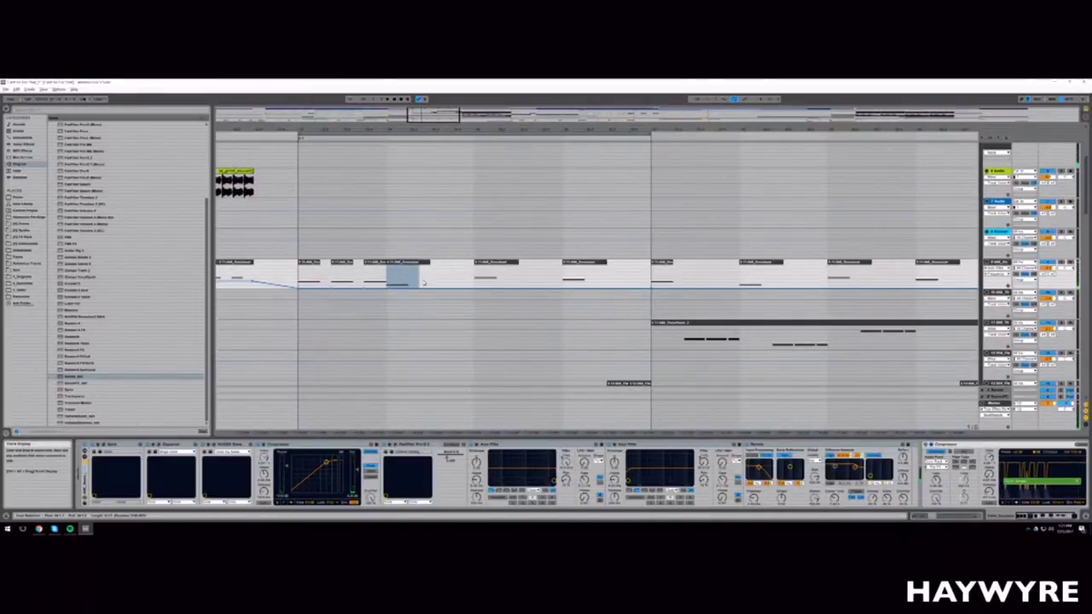
{"action": "key", "text": "ctrl+d"}
{"action": "key", "text": "ctrl+d"}
{"action": "key", "text": "ctrl+d"}
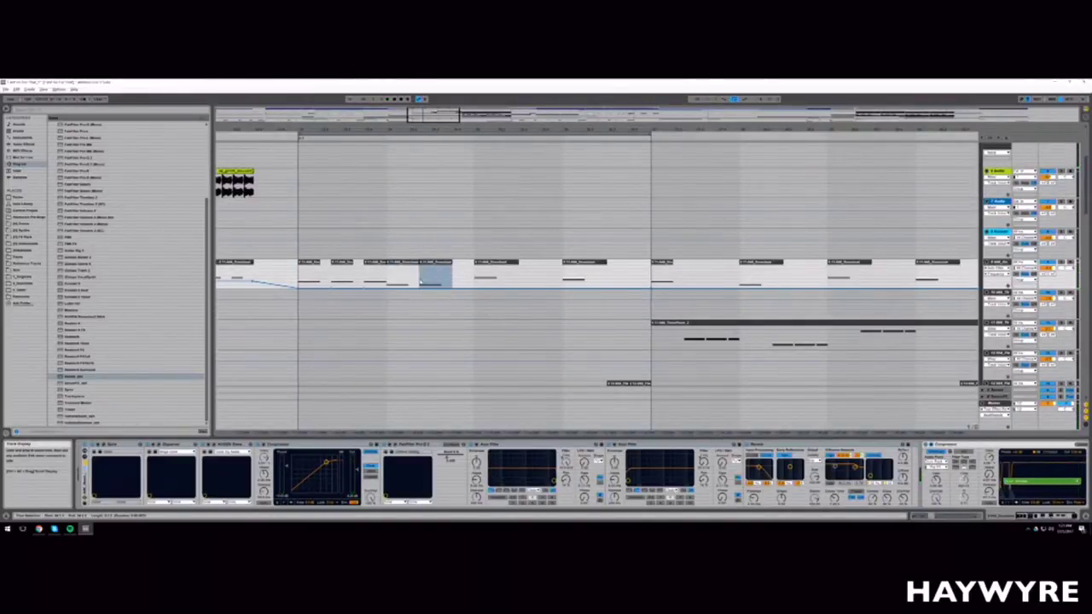
{"action": "left_click_drag", "start_coordinate": [486, 262], "coordinate": [475, 262]}
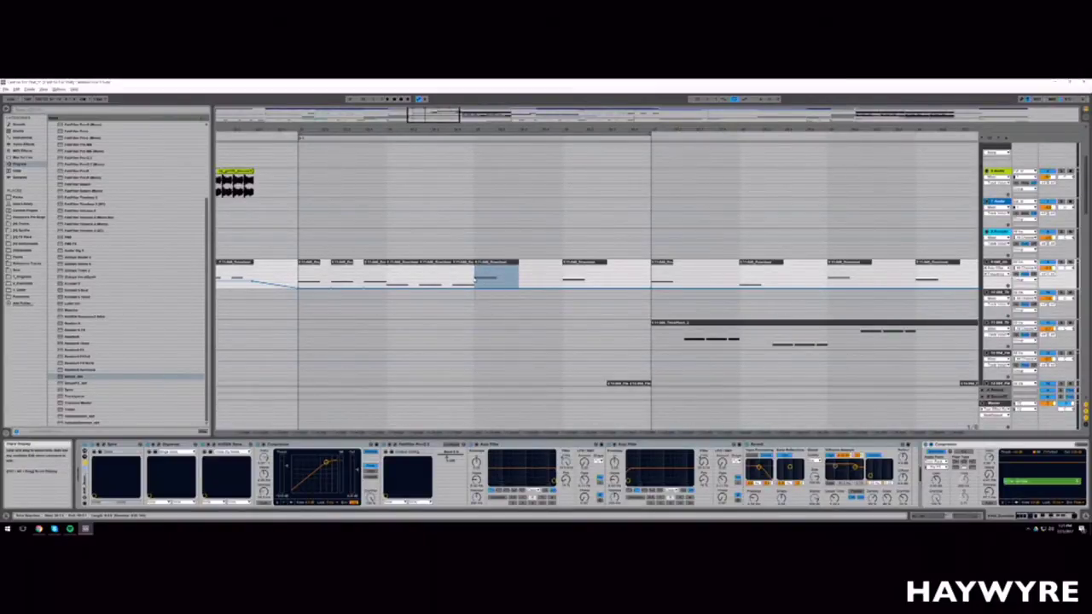
Step: Duplicate the shortened third bass clip twice and the fourth bass clip once to fill the rest of the loop
{"action": "key", "text": "ctrl+d"}
{"action": "key", "text": "ctrl+d"}
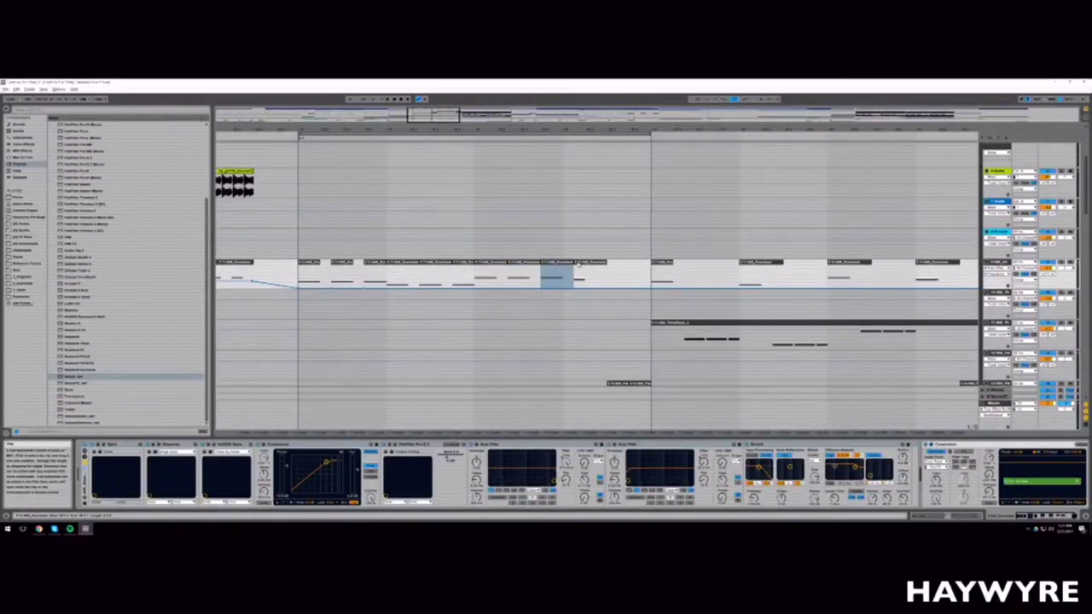
{"action": "key", "text": "ctrl+d"}
{"action": "left_click_drag", "start_coordinate": [574, 262], "coordinate": [597, 279]}
{"action": "key", "text": "ctrl+d"}
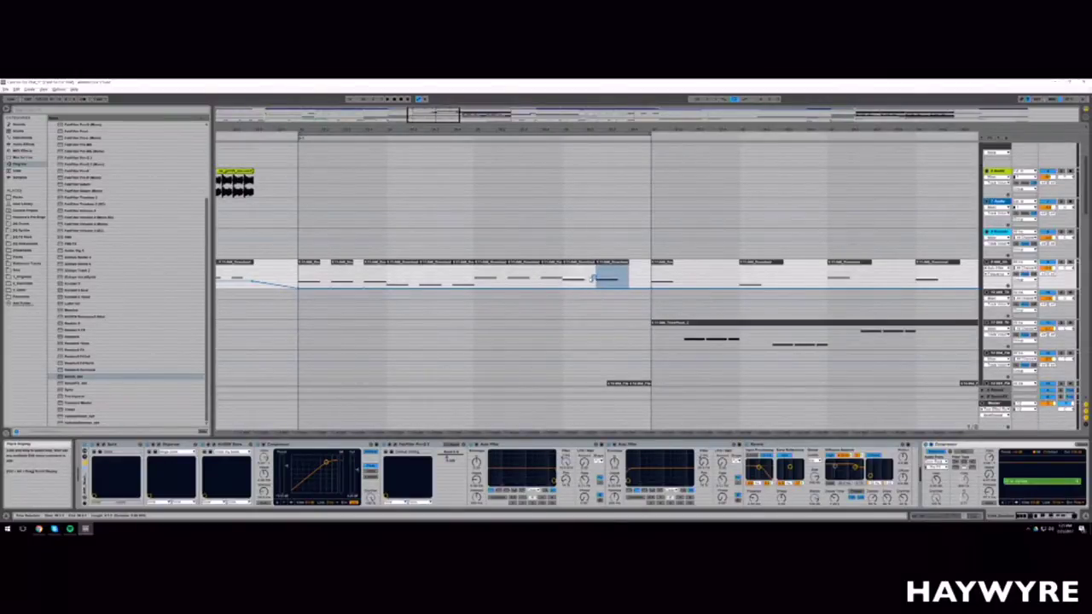
Step: Check the last bass clip's notes and delete the bass region from halfway through the fourth clip to the loop's end
{"action": "double_click", "coordinate": [634, 279]}
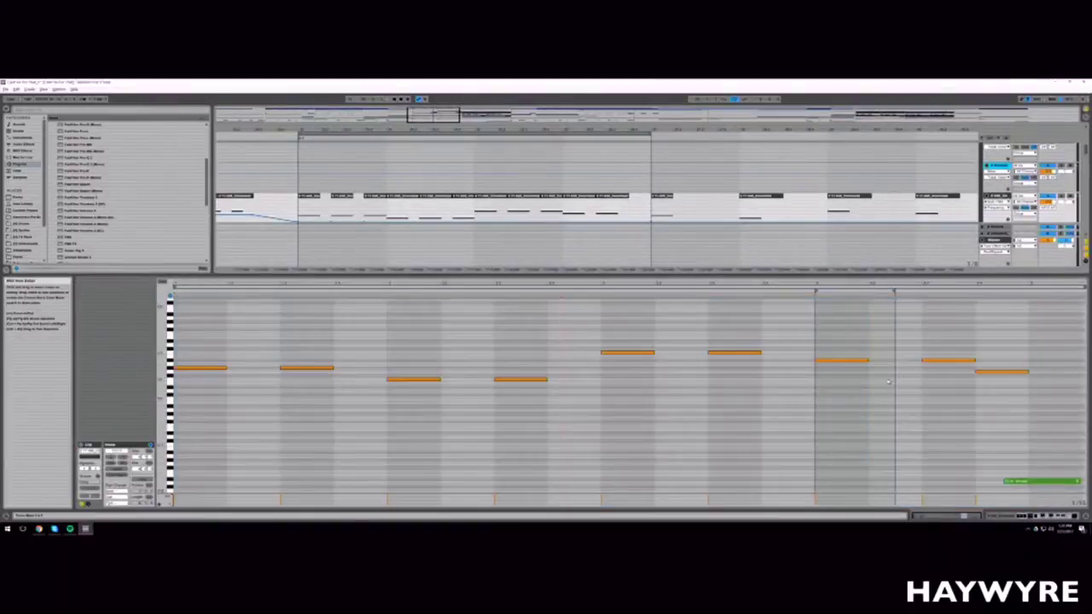
{"action": "mouse_move", "coordinate": [596, 211]}
{"action": "left_mouse_down"}
{"action": "mouse_move", "coordinate": [606, 211]}
{"action": "mouse_move", "coordinate": [587, 214]}
{"action": "left_mouse_up"}
{"action": "key", "text": "shift+Tab"}
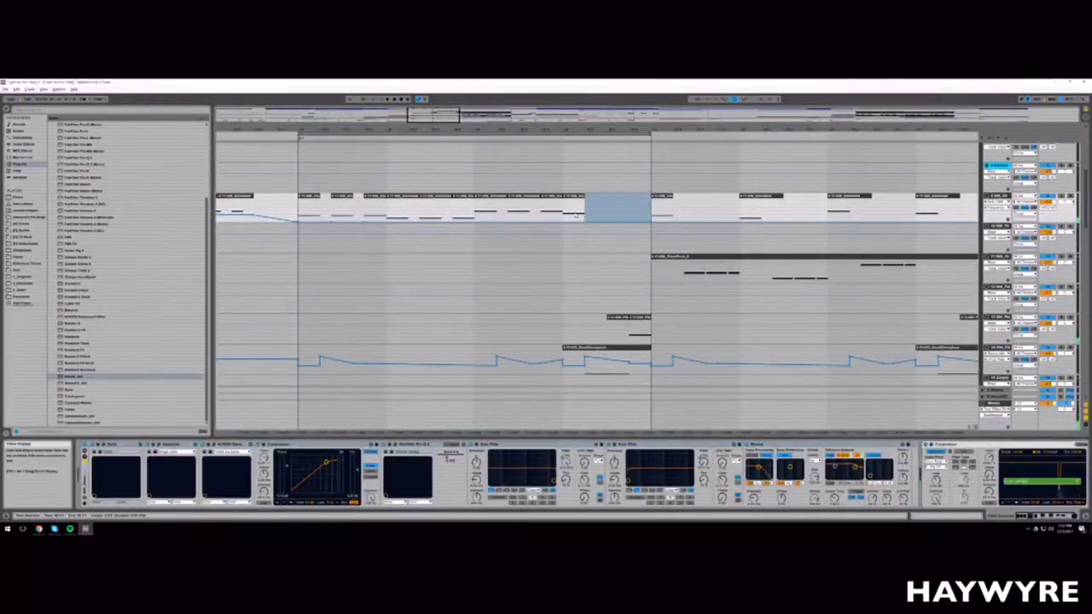
{"action": "key", "text": "Delete"}
Step: Play the loop with the new bass pattern, inspect the bass track's synth and switch off its Reverb
{"action": "key", "text": "space"}
{"action": "scroll", "coordinate": [600, 361], "scroll_direction": "down", "scroll_amount": 1}
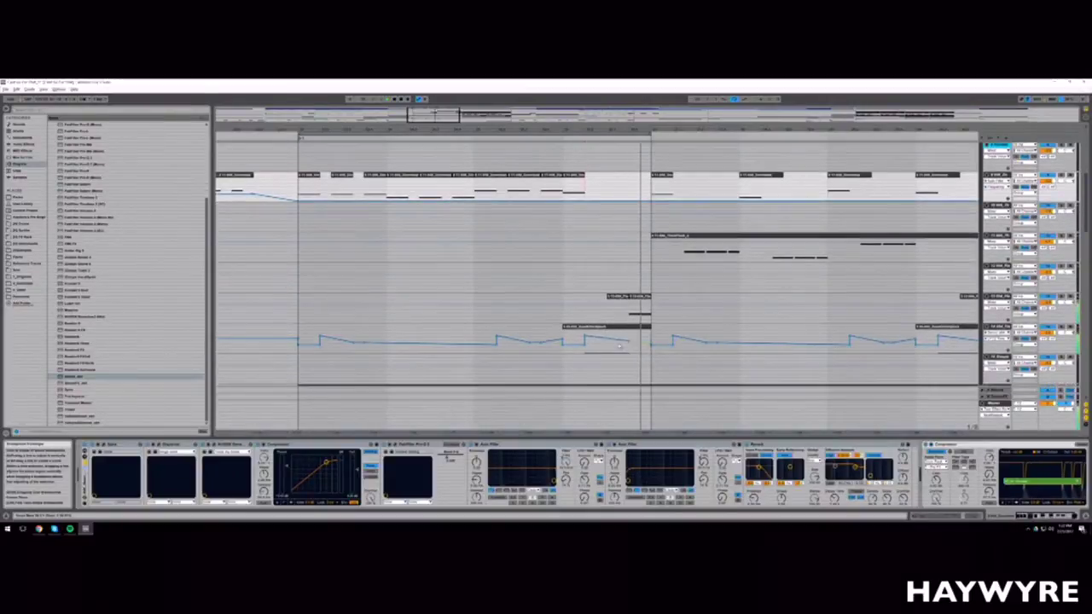
{"action": "left_click", "coordinate": [585, 302]}
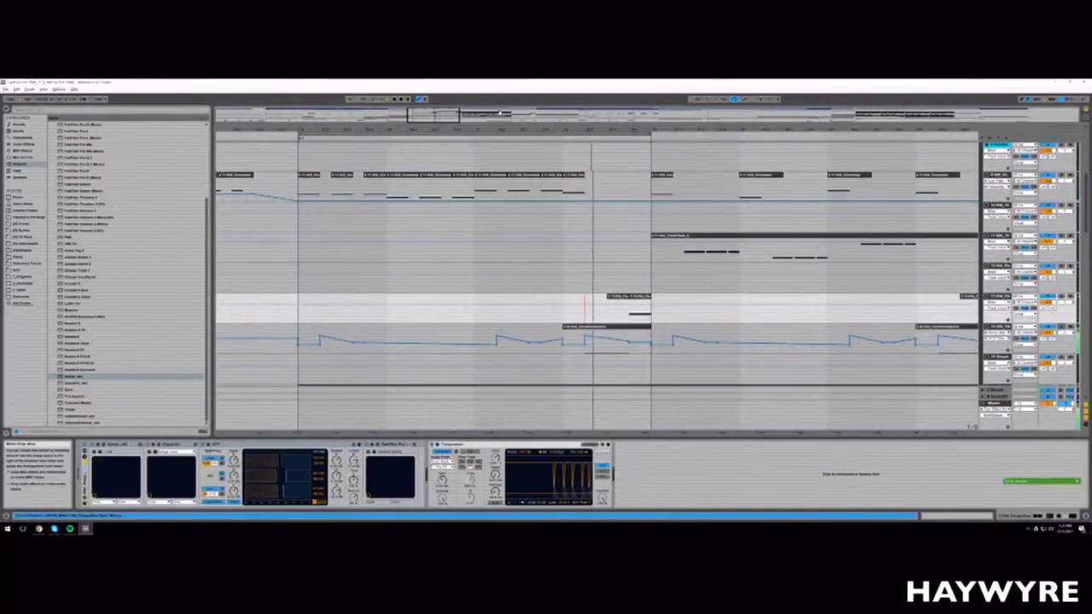
{"action": "left_click_drag", "start_coordinate": [488, 129], "coordinate": [489, 114]}
{"action": "key", "text": "minus"}
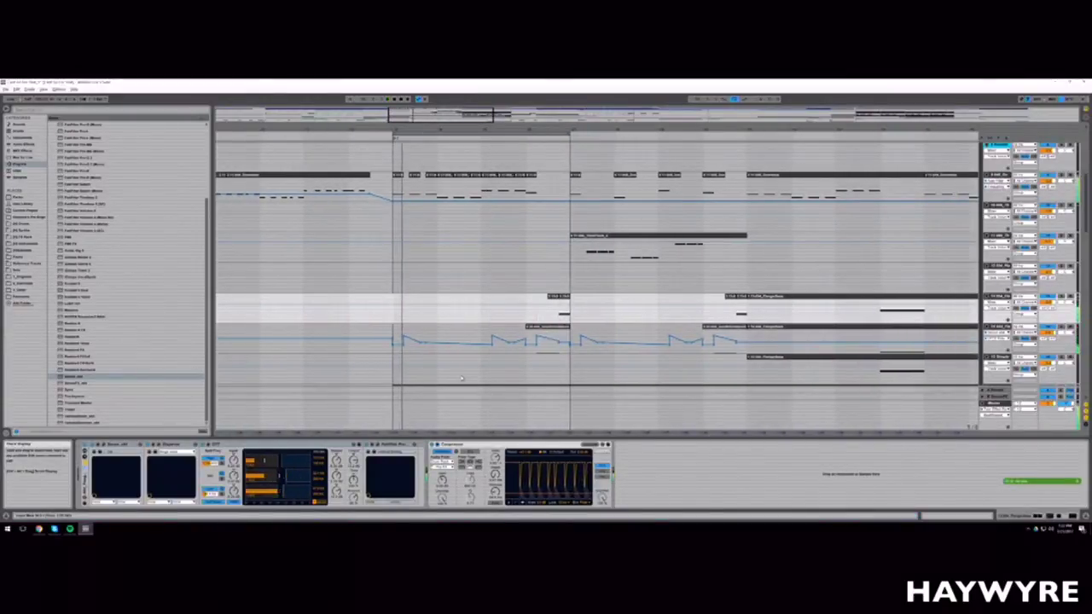
{"action": "left_click", "coordinate": [443, 190]}
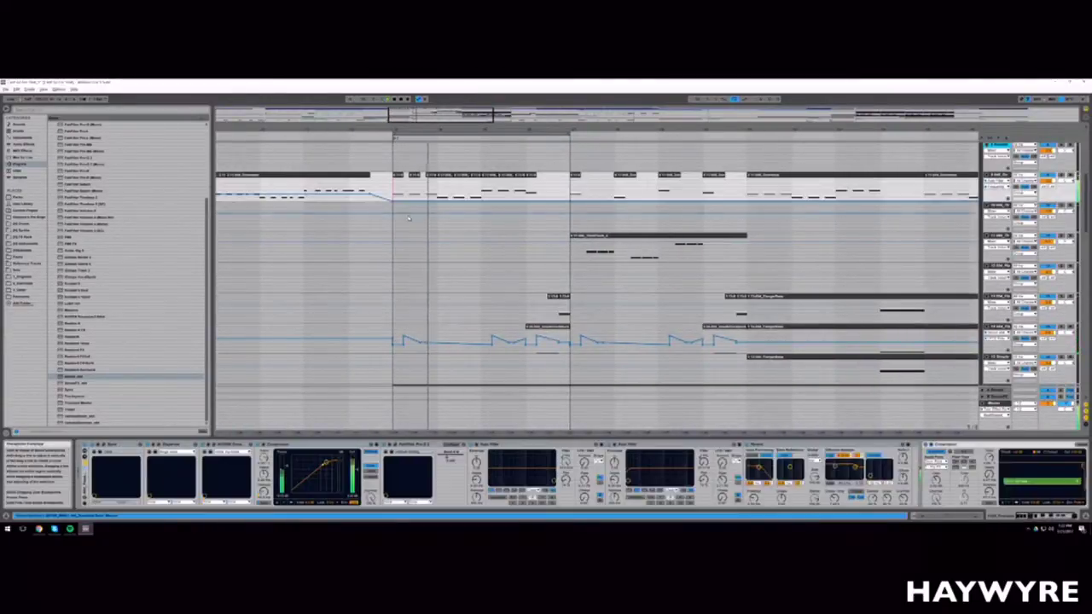
{"action": "left_click", "coordinate": [103, 444]}
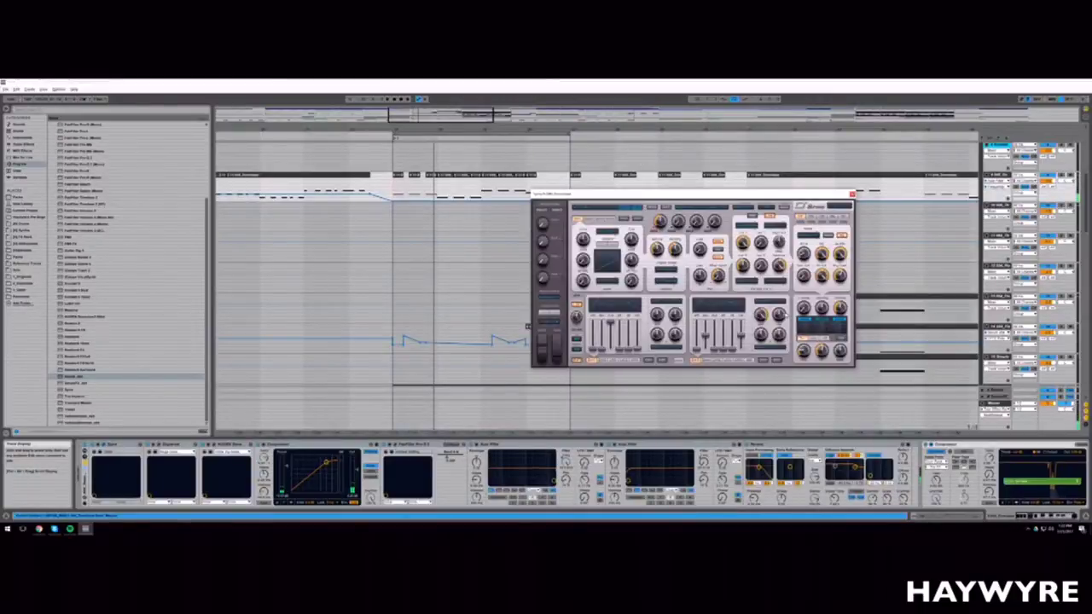
{"action": "left_click", "coordinate": [747, 444]}
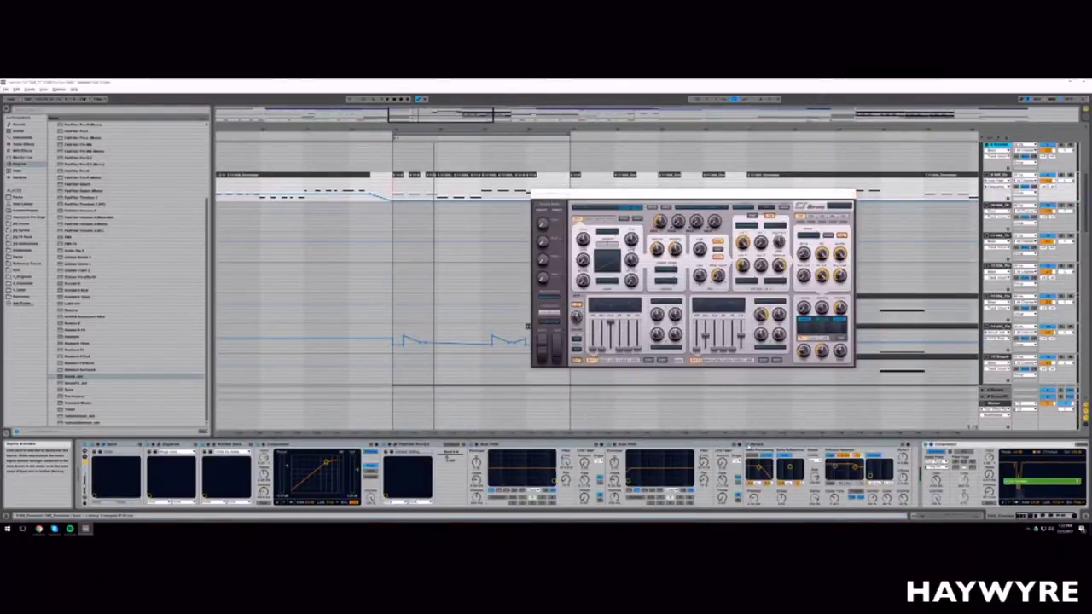
Step: Deactivate all the chord clips on the automated chord track across the looped section and its duplicate
{"action": "scroll", "coordinate": [450, 267], "scroll_direction": "down", "scroll_amount": 5}
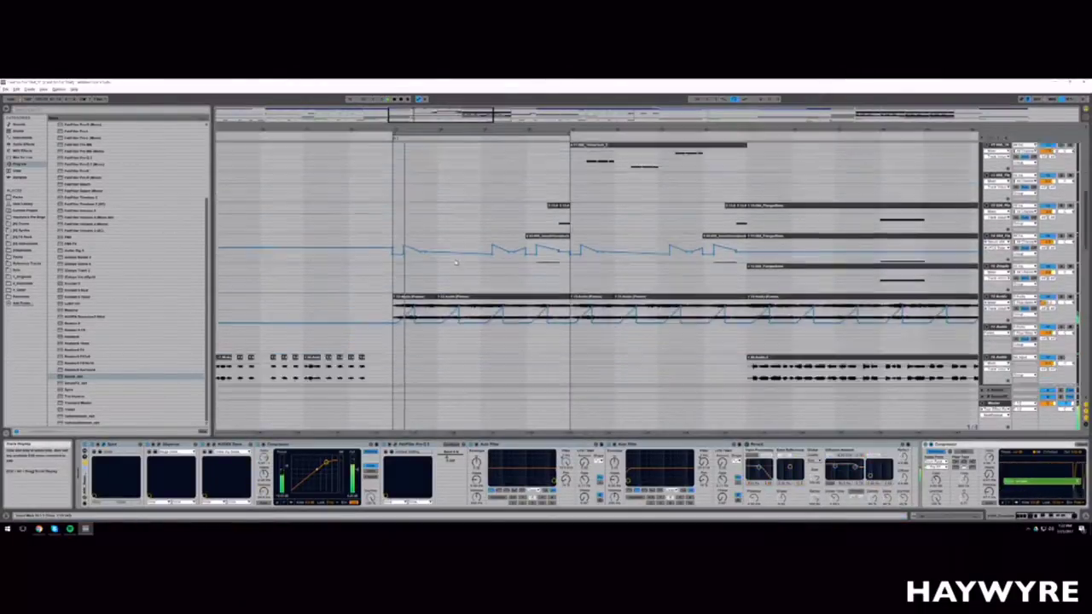
{"action": "scroll", "coordinate": [450, 267], "scroll_direction": "down", "scroll_amount": 5}
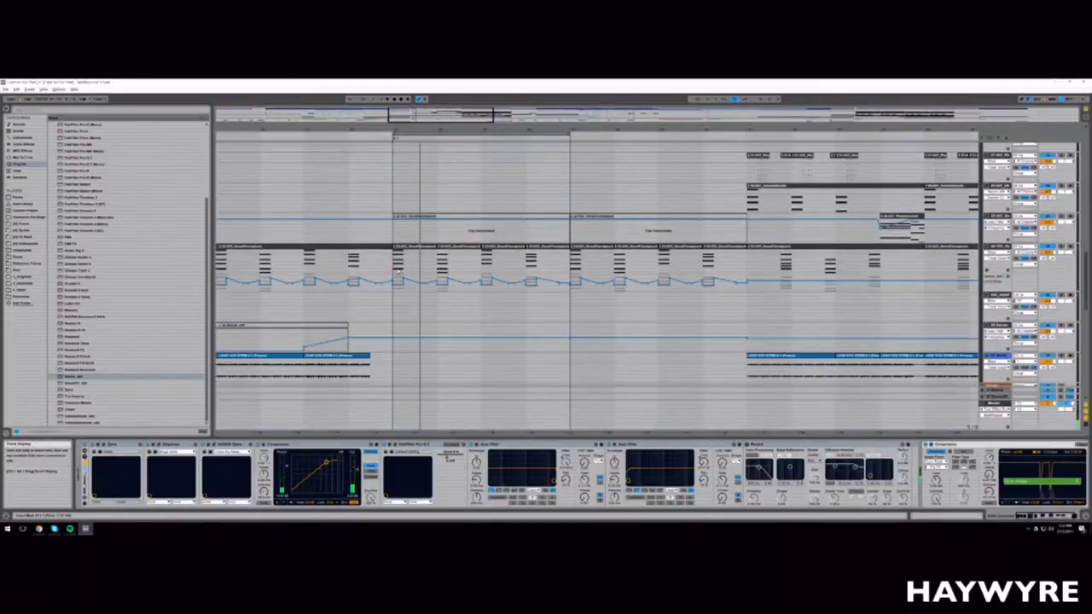
{"action": "left_click", "coordinate": [397, 271]}
{"action": "left_click_drag", "start_coordinate": [406, 119], "coordinate": [414, 147]}
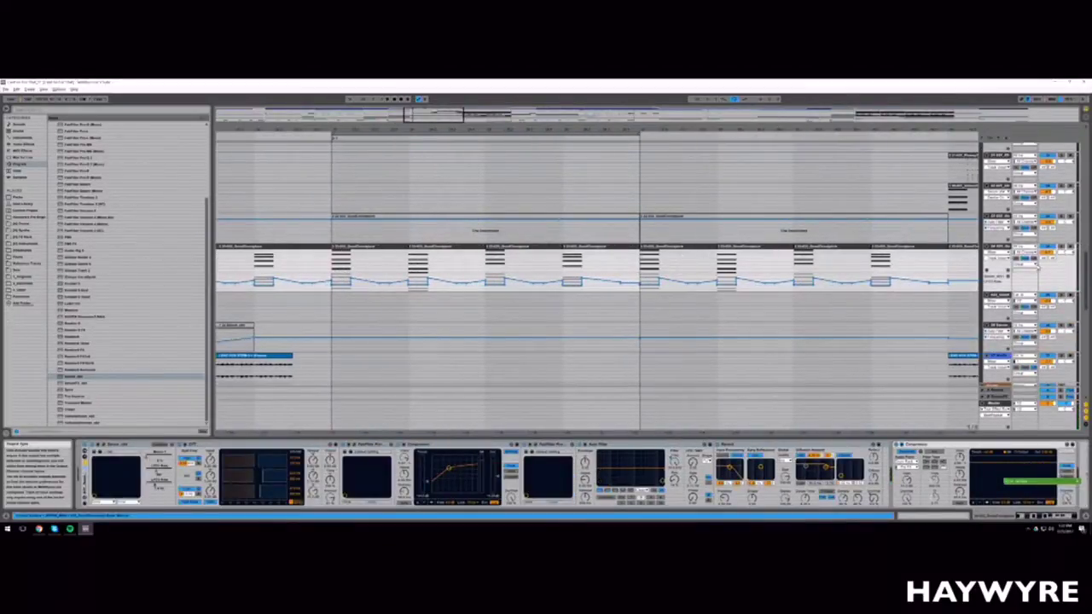
{"action": "scroll", "coordinate": [432, 116], "scroll_direction": "down", "scroll_amount": 3}
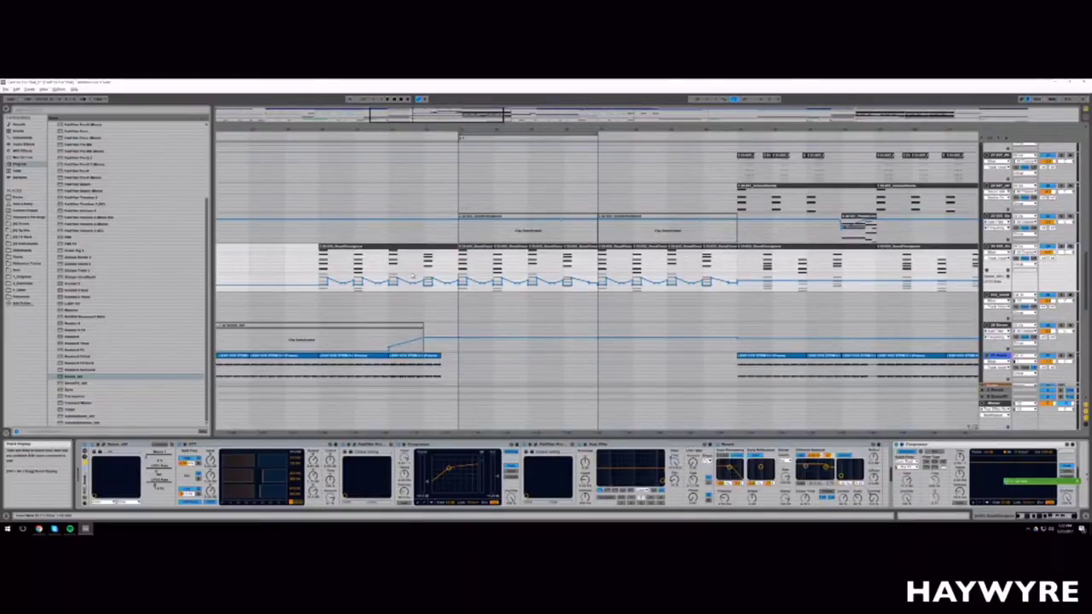
{"action": "scroll", "coordinate": [470, 261], "scroll_direction": "right", "scroll_amount": 2}
{"action": "scroll", "coordinate": [501, 318], "scroll_direction": "up", "scroll_amount": 3}
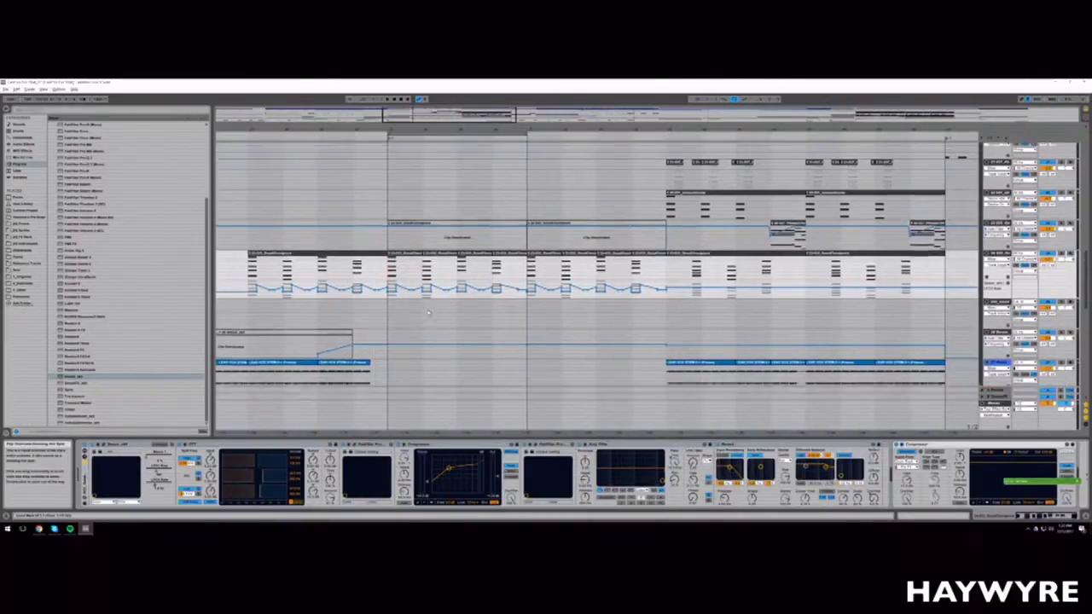
{"action": "left_click_drag", "start_coordinate": [388, 311], "coordinate": [667, 309]}
{"action": "key", "text": "0"}
{"action": "scroll", "coordinate": [666, 308], "scroll_direction": "up", "scroll_amount": 2}
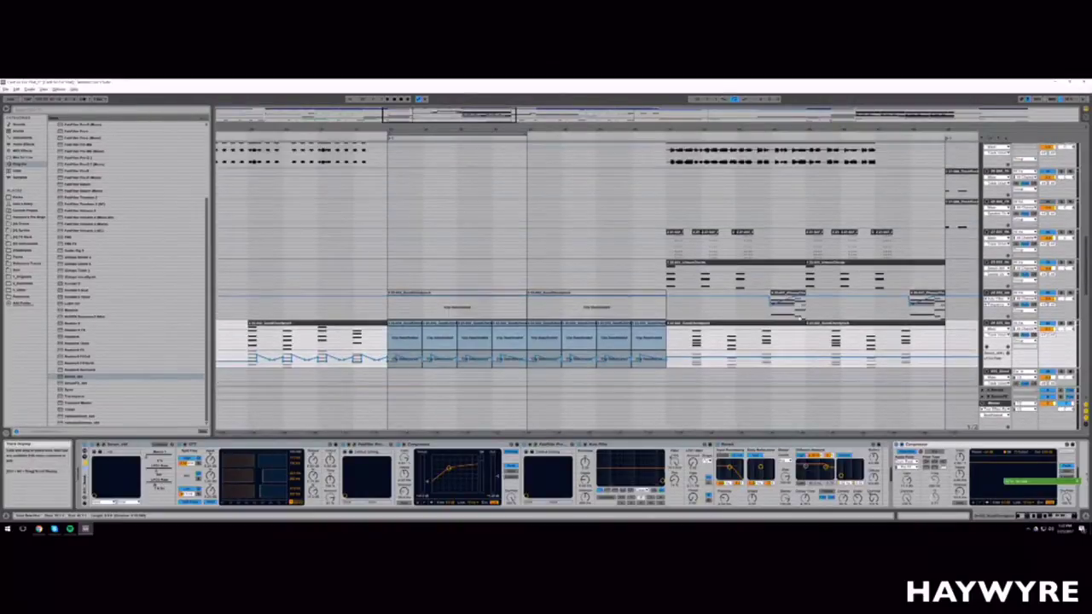
Step: Arm the neighbouring chord and pluck tracks one at a time to audition their sounds, and review their clips across the arrangement
{"action": "left_click", "coordinate": [1071, 263]}
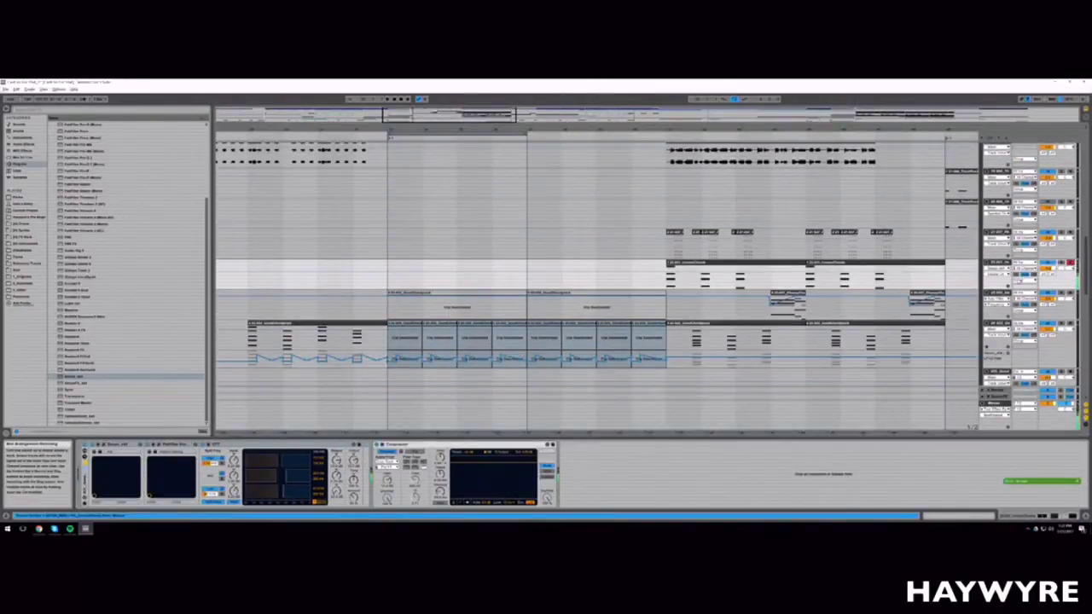
{"action": "left_click", "coordinate": [1071, 292]}
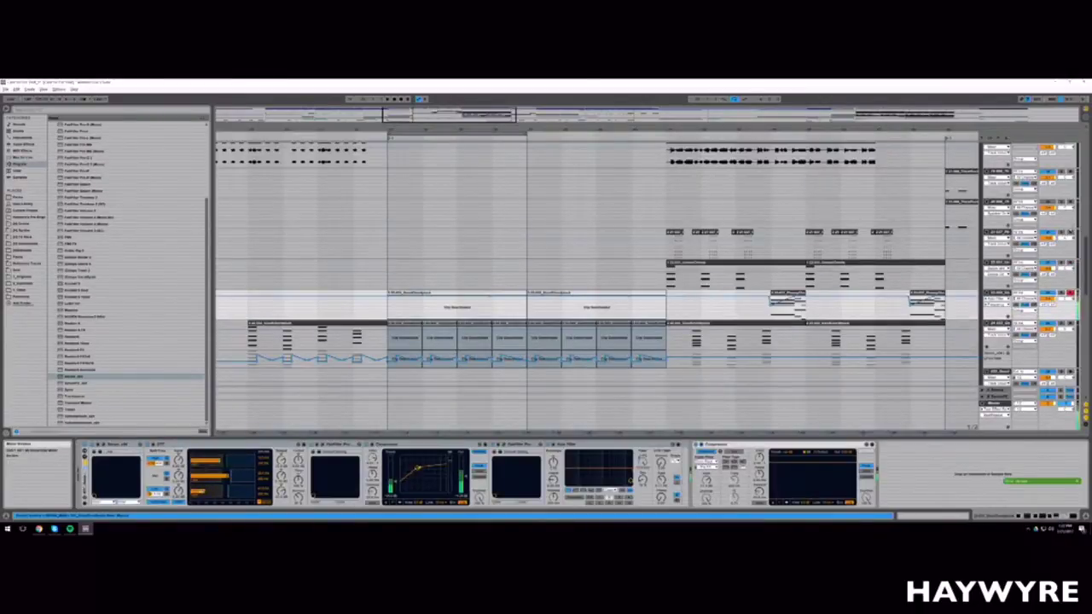
{"action": "left_click", "coordinate": [1071, 232]}
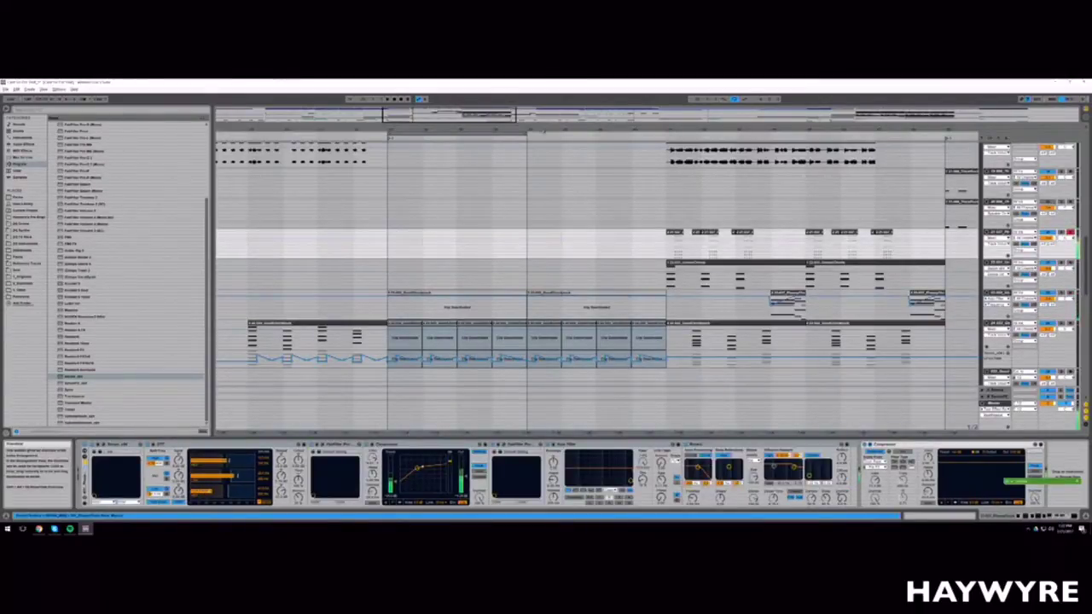
{"action": "scroll", "coordinate": [542, 262], "scroll_direction": "up", "scroll_amount": 3}
{"action": "scroll", "coordinate": [597, 273], "scroll_direction": "up", "scroll_amount": 3}
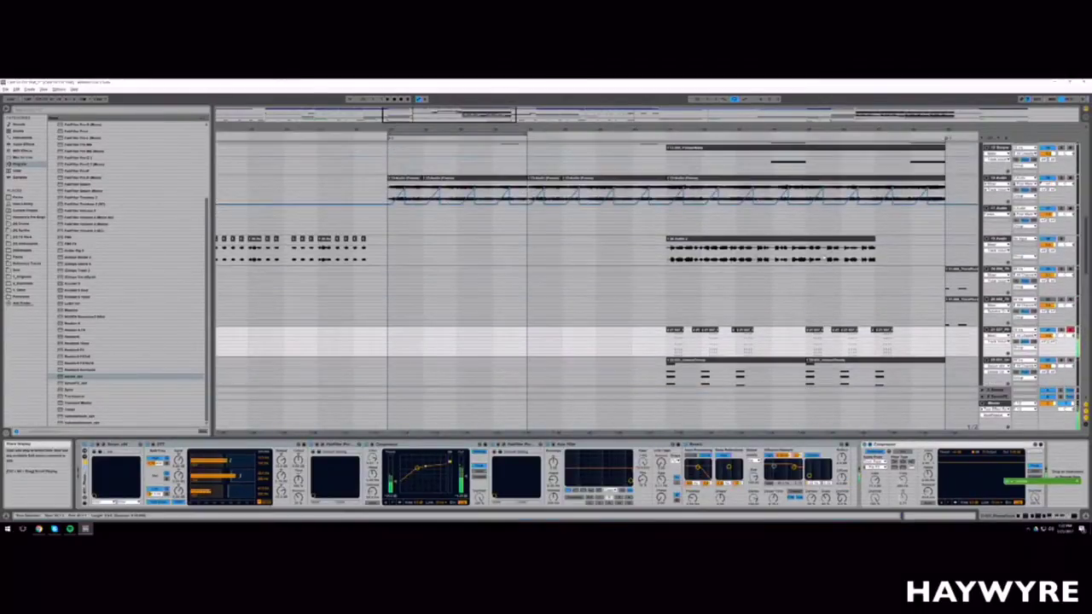
{"action": "left_click_drag", "start_coordinate": [612, 129], "coordinate": [612, 84]}
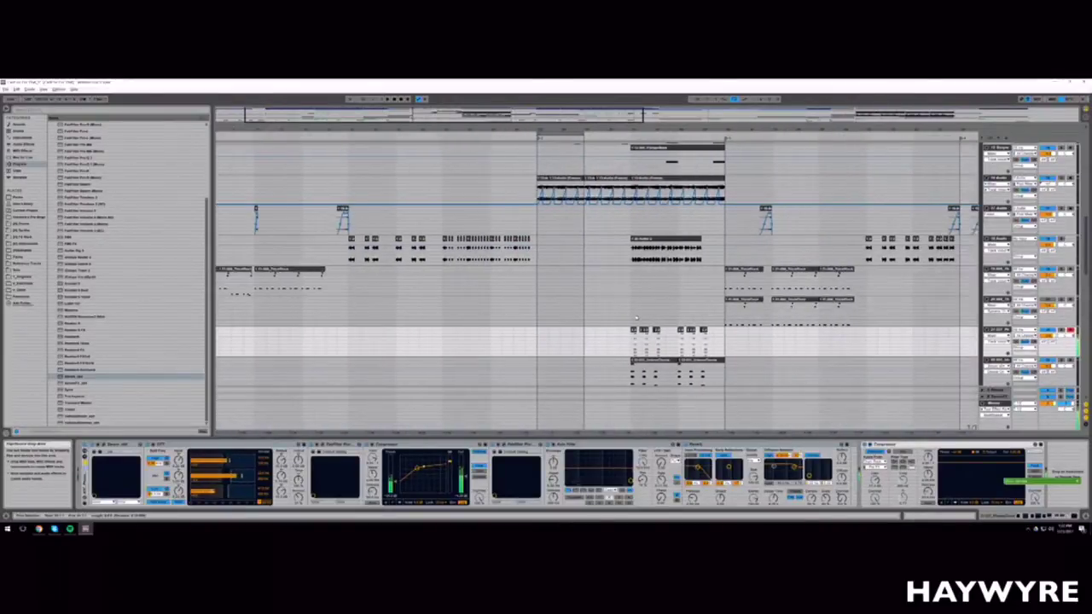
{"action": "scroll", "coordinate": [612, 273], "scroll_direction": "down", "scroll_amount": 6}
{"action": "scroll", "coordinate": [612, 272], "scroll_direction": "up", "scroll_amount": 2}
{"action": "scroll", "coordinate": [612, 273], "scroll_direction": "down", "scroll_amount": 5}
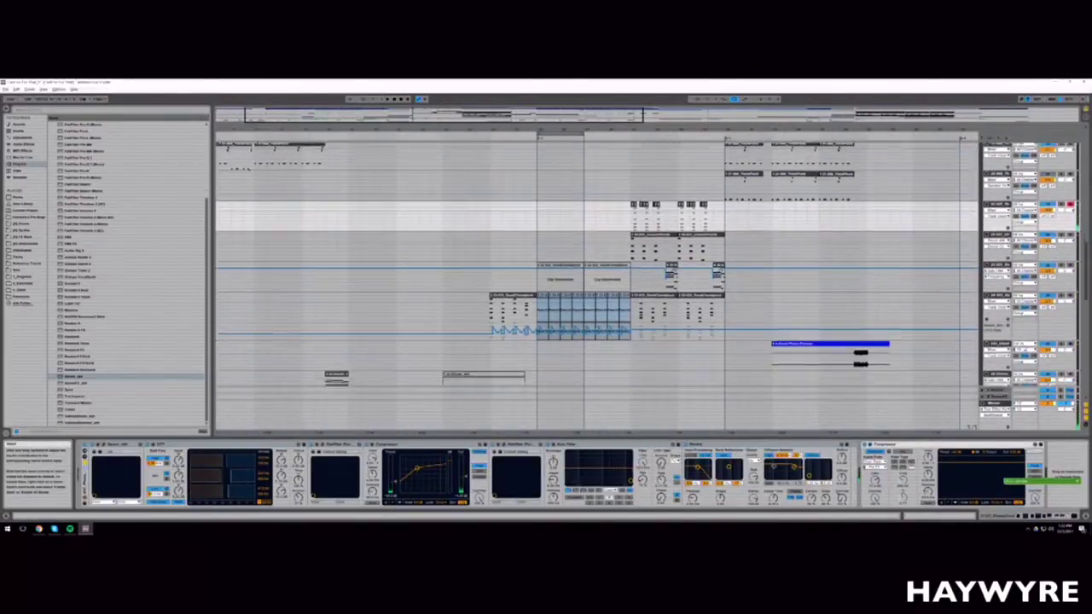
{"action": "scroll", "coordinate": [597, 282], "scroll_direction": "up", "scroll_amount": 3}
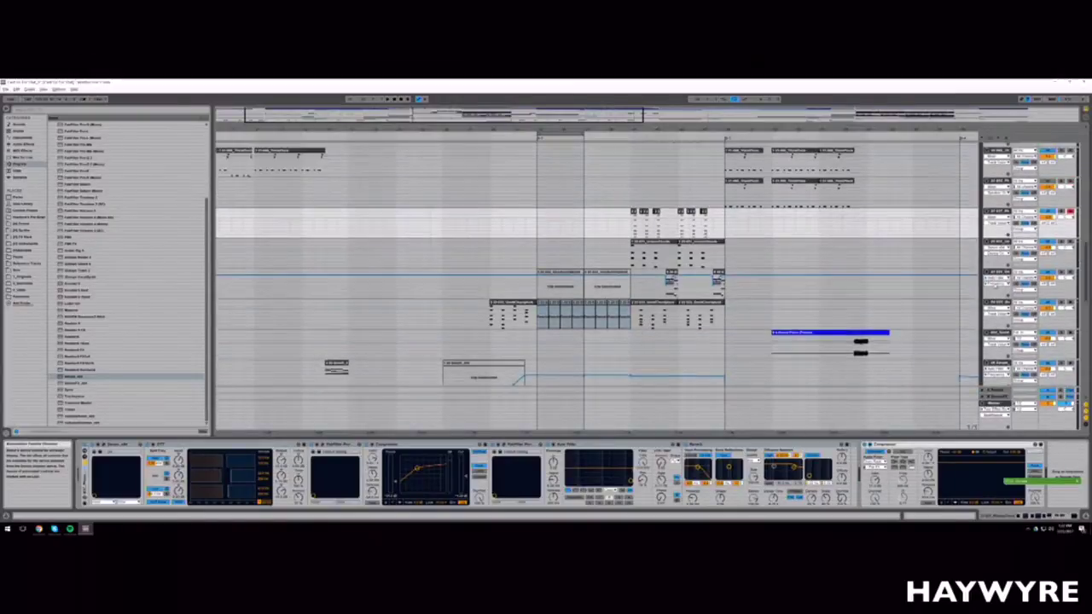
Step: Insert a new MIDI track directly above the armed track
{"action": "left_click", "coordinate": [1001, 216]}
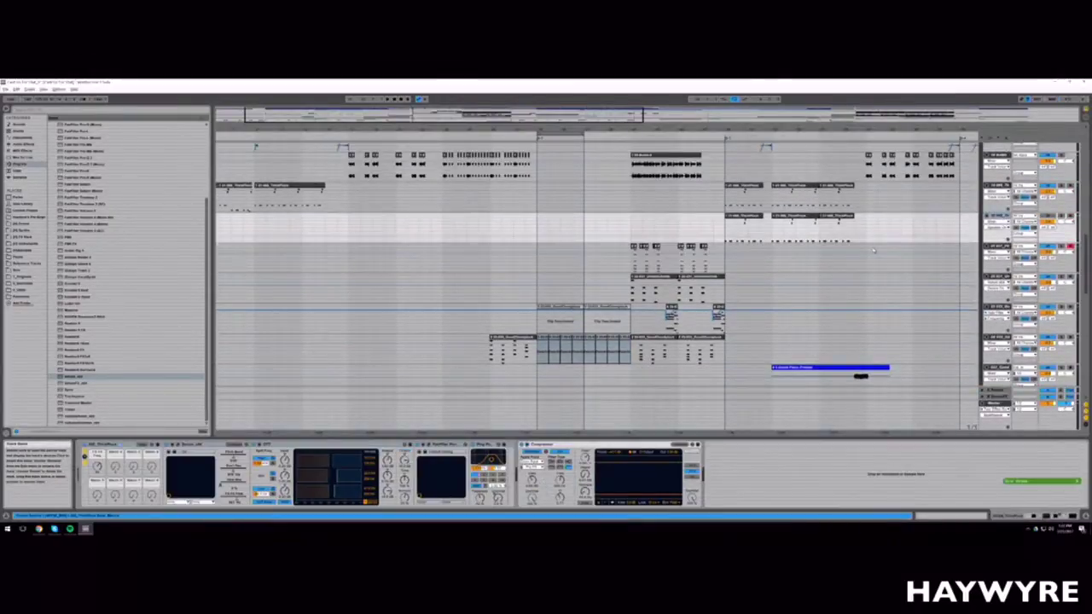
{"action": "key", "text": "ctrl+shift+t"}
{"action": "left_click_drag", "start_coordinate": [498, 122], "coordinate": [499, 139]}
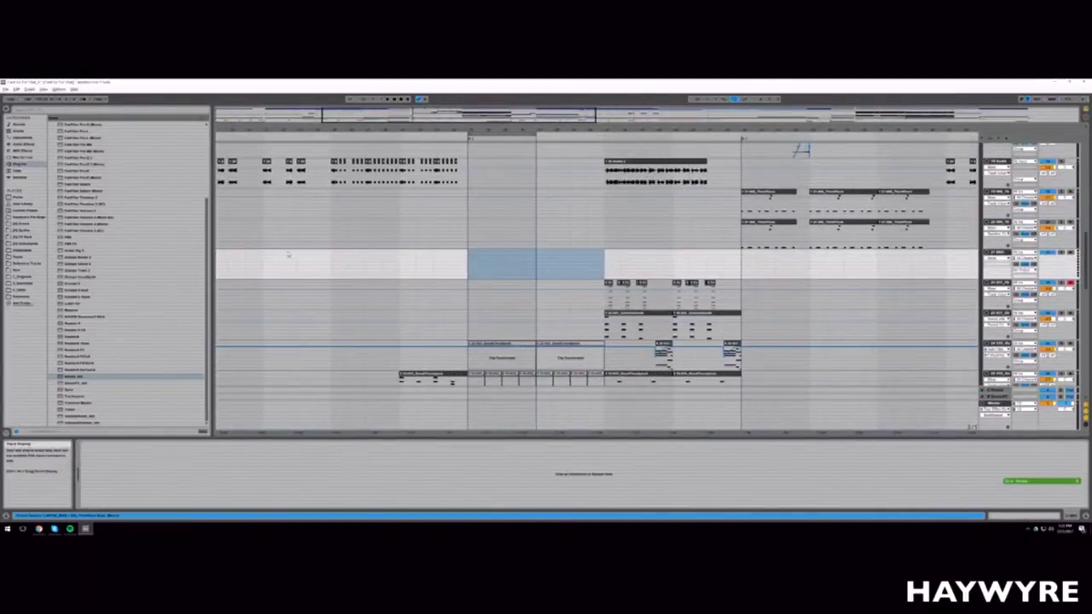
Step: Browse the saved synth presets, leave the monophonic group and open a category of polyphonic presets
{"action": "left_click", "coordinate": [26, 230]}
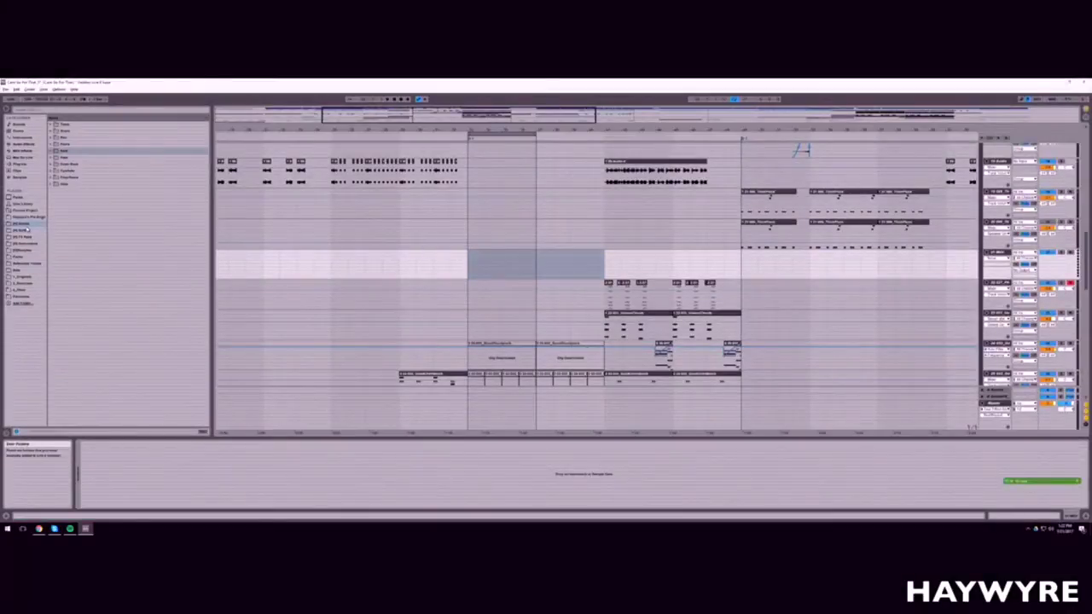
{"action": "left_click", "coordinate": [27, 231]}
{"action": "scroll", "coordinate": [84, 237], "scroll_direction": "up", "scroll_amount": 4}
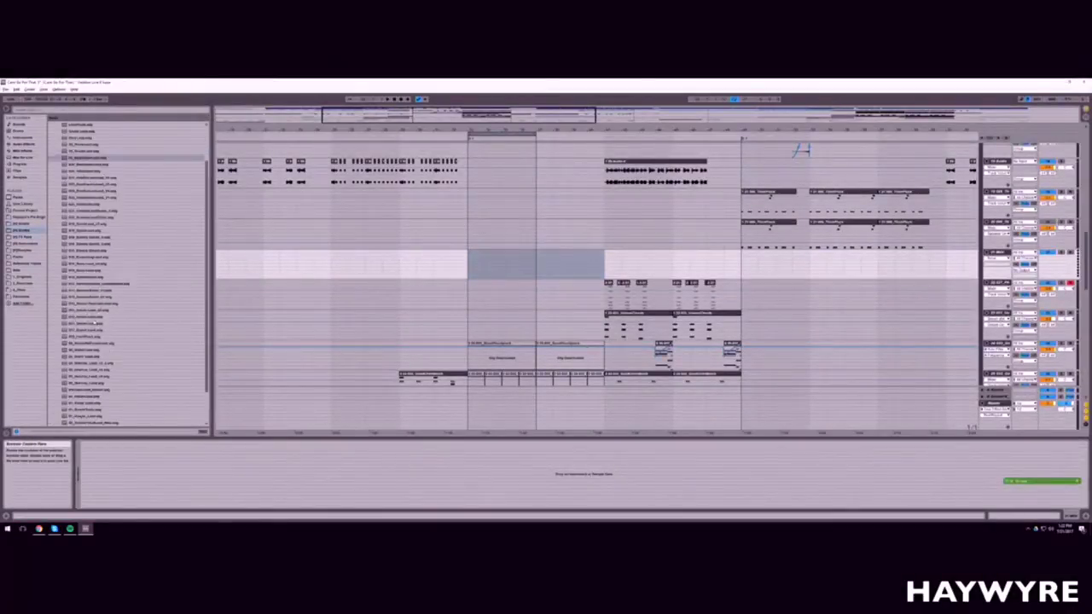
{"action": "left_click", "coordinate": [56, 152]}
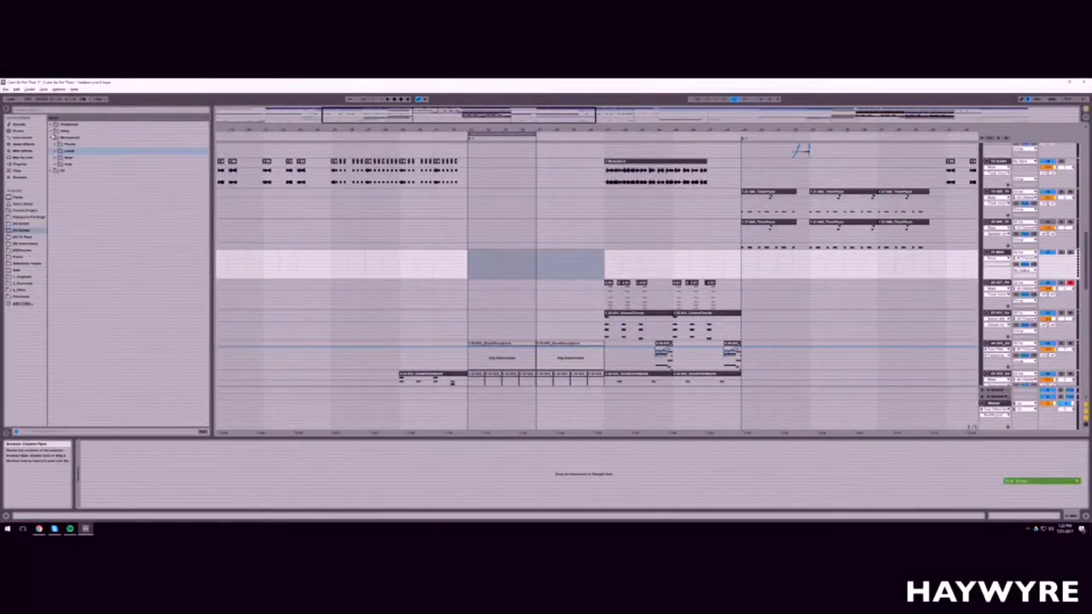
{"action": "left_click", "coordinate": [52, 137]}
{"action": "left_click", "coordinate": [51, 124]}
{"action": "left_click", "coordinate": [56, 137]}
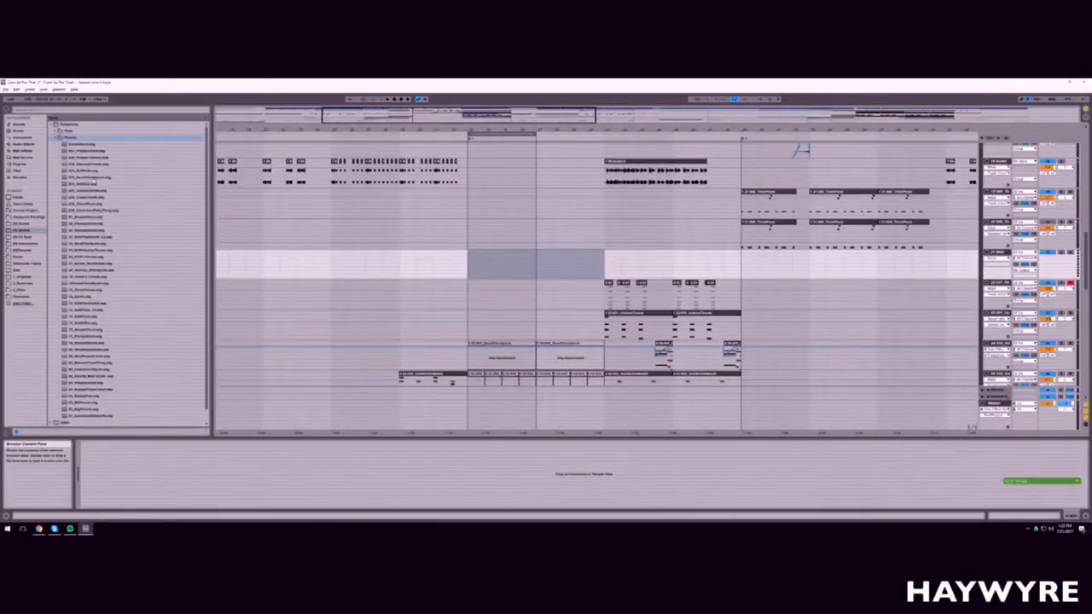
Step: Go down the polyphonic preset list and load a Serum chord preset onto the new MIDI track
{"action": "key", "text": "Down"}
{"action": "key", "text": "Down"}
{"action": "key", "text": "Down"}
{"action": "key", "text": "Down"}
{"action": "key", "text": "Down"}
{"action": "key", "text": "Down"}
{"action": "key", "text": "Down"}
{"action": "key", "text": "Down"}
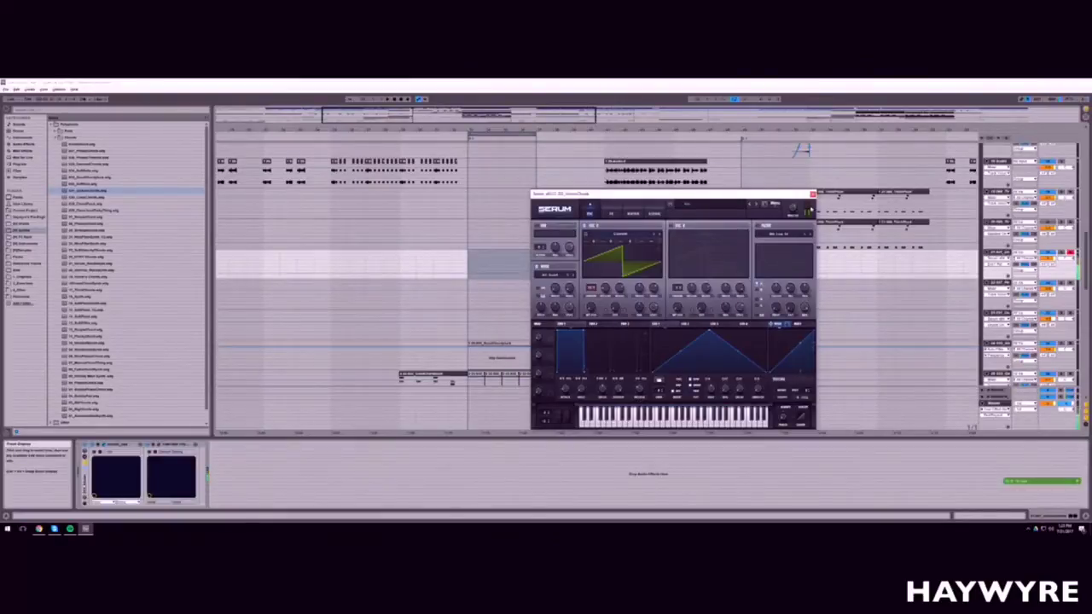
Step: Copy the compressor from the pluck track directly above onto the new chord track, and play the drop from its start
{"action": "left_click", "coordinate": [811, 195]}
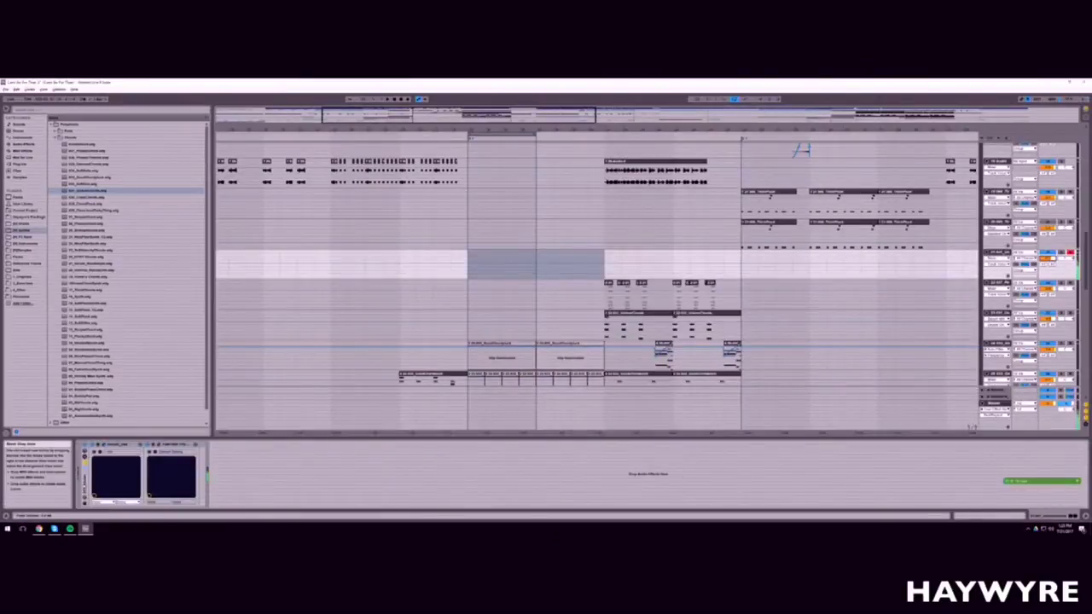
{"action": "left_click", "coordinate": [999, 243]}
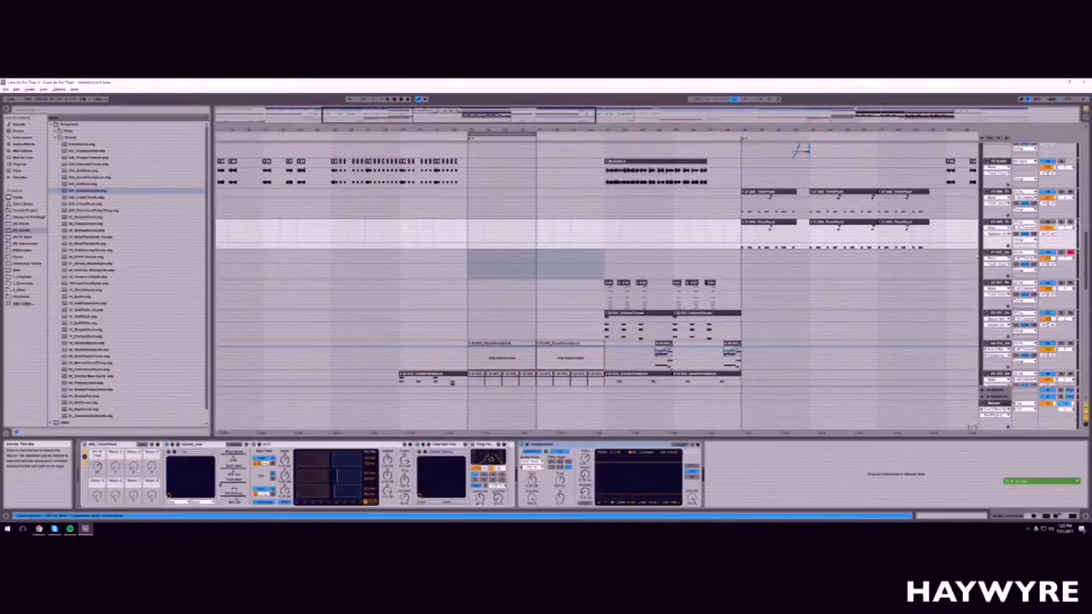
{"action": "left_click", "coordinate": [992, 270]}
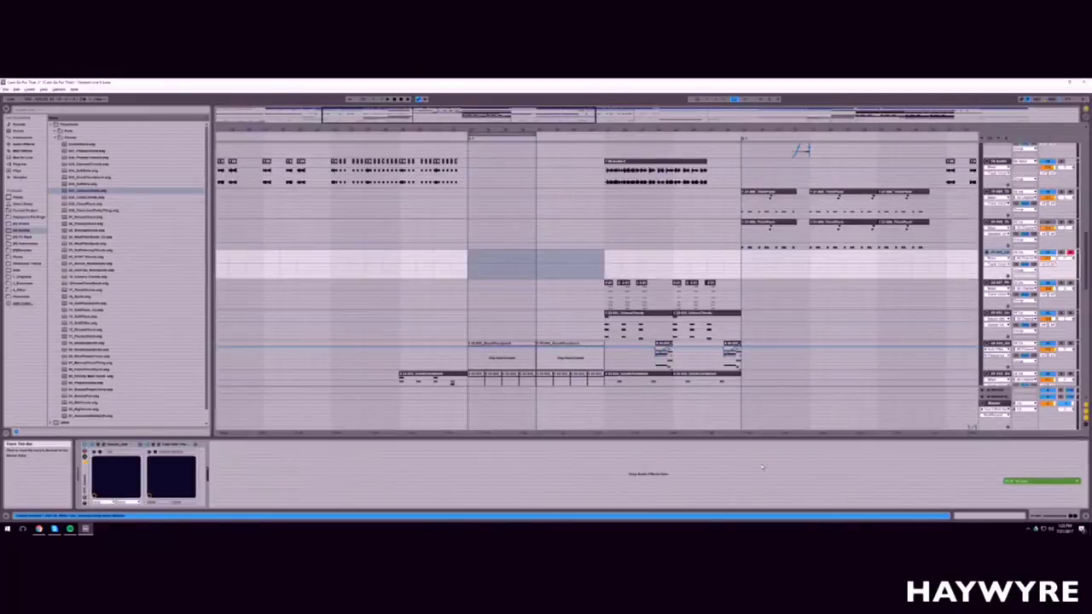
{"action": "left_click", "coordinate": [454, 272]}
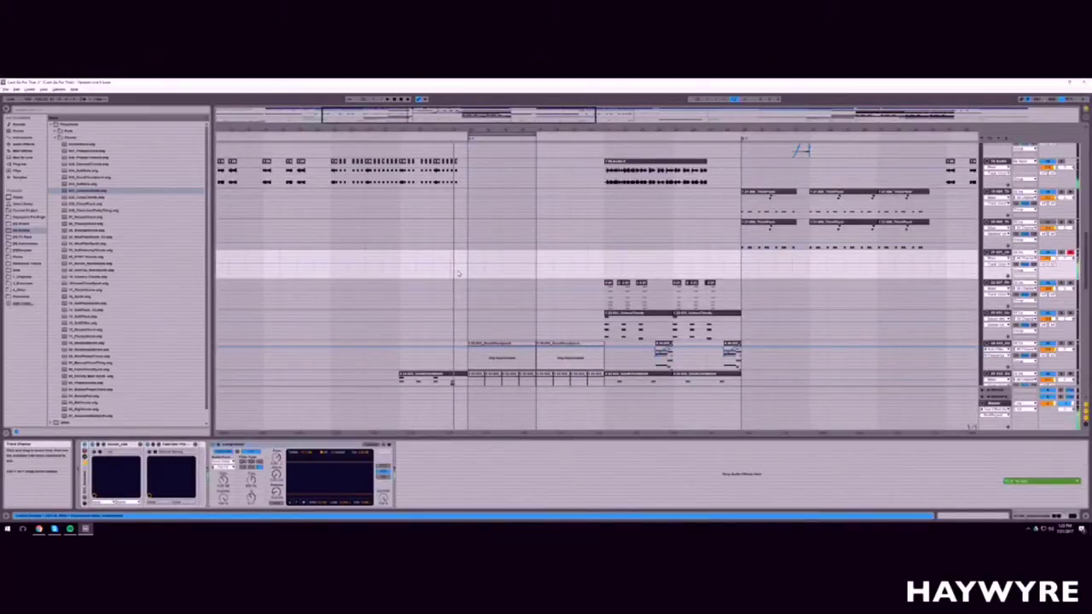
{"action": "left_click", "coordinate": [470, 272]}
{"action": "key", "text": "space"}
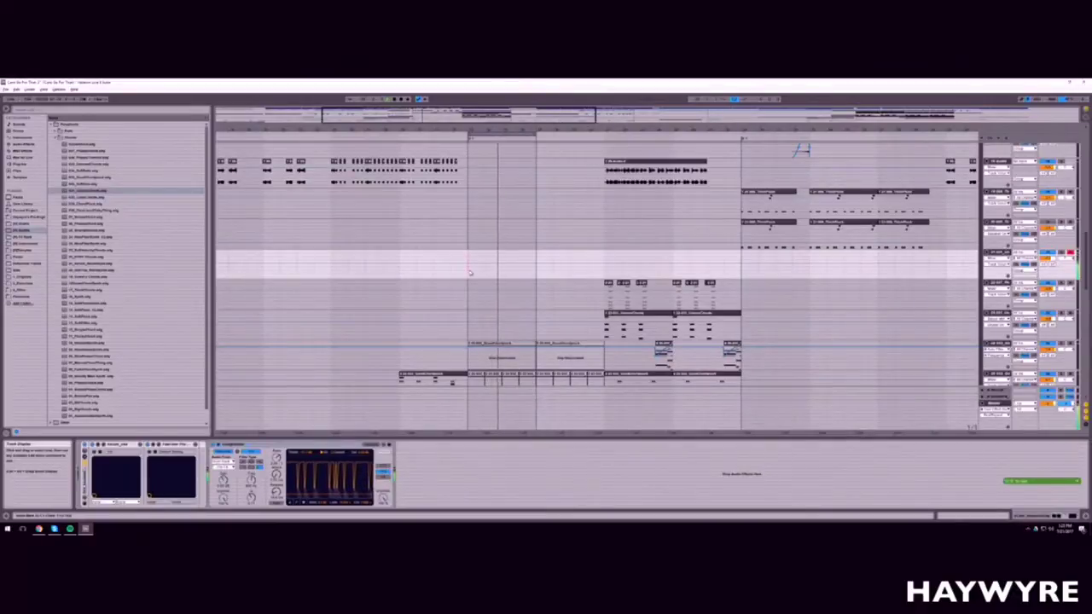
Step: Arm the lowest chord track and delete its row of short clips across the first half of the drop
{"action": "scroll", "coordinate": [822, 311], "scroll_direction": "down", "scroll_amount": 1}
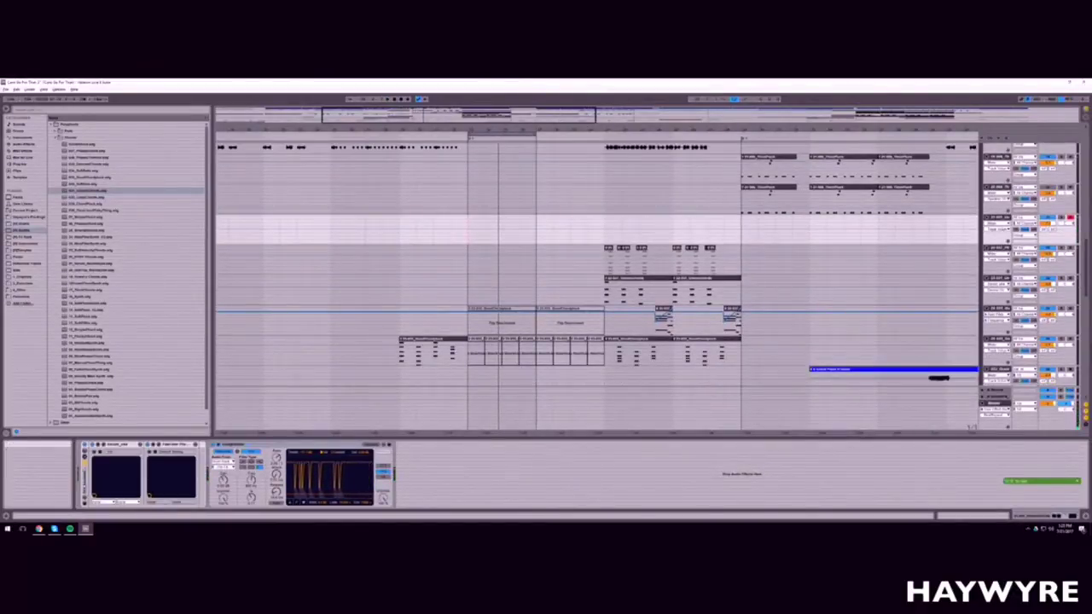
{"action": "left_click", "coordinate": [1070, 275]}
{"action": "scroll", "coordinate": [1053, 329], "scroll_direction": "down", "scroll_amount": 1}
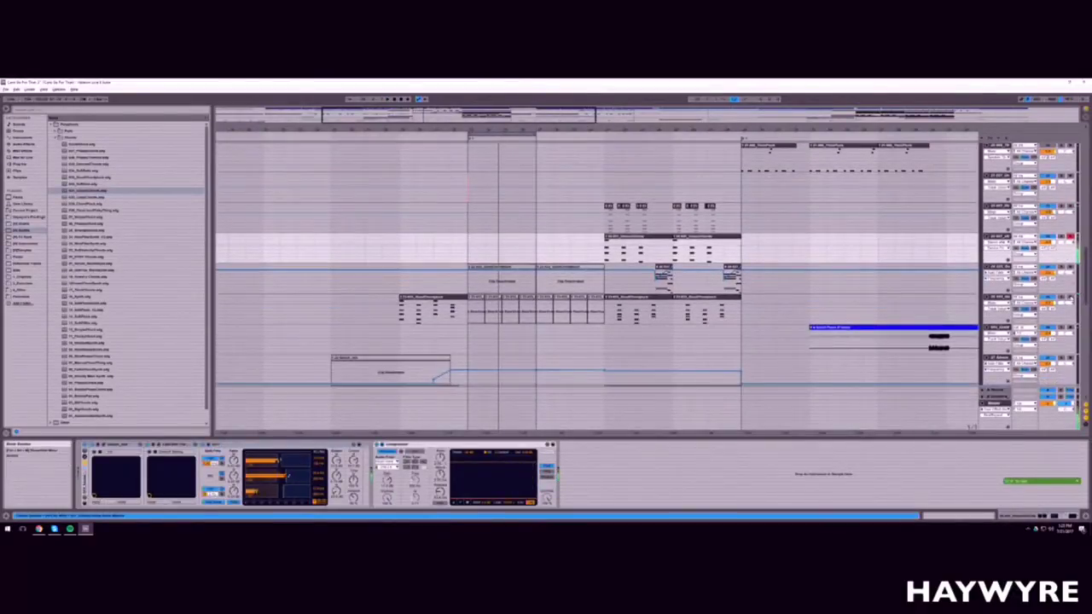
{"action": "left_click", "coordinate": [759, 322]}
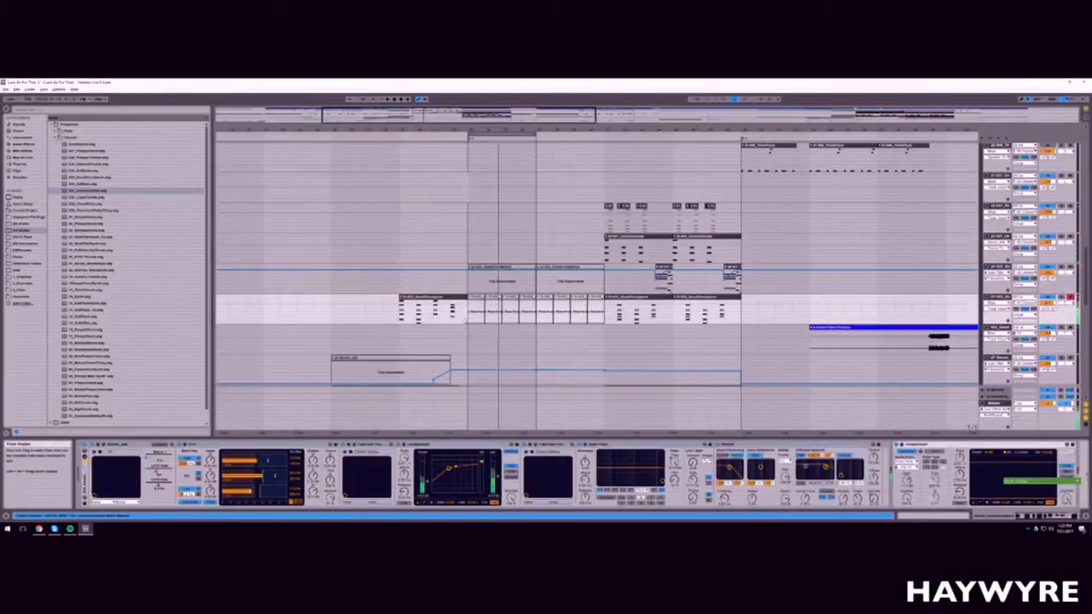
{"action": "left_click_drag", "start_coordinate": [467, 317], "coordinate": [599, 314]}
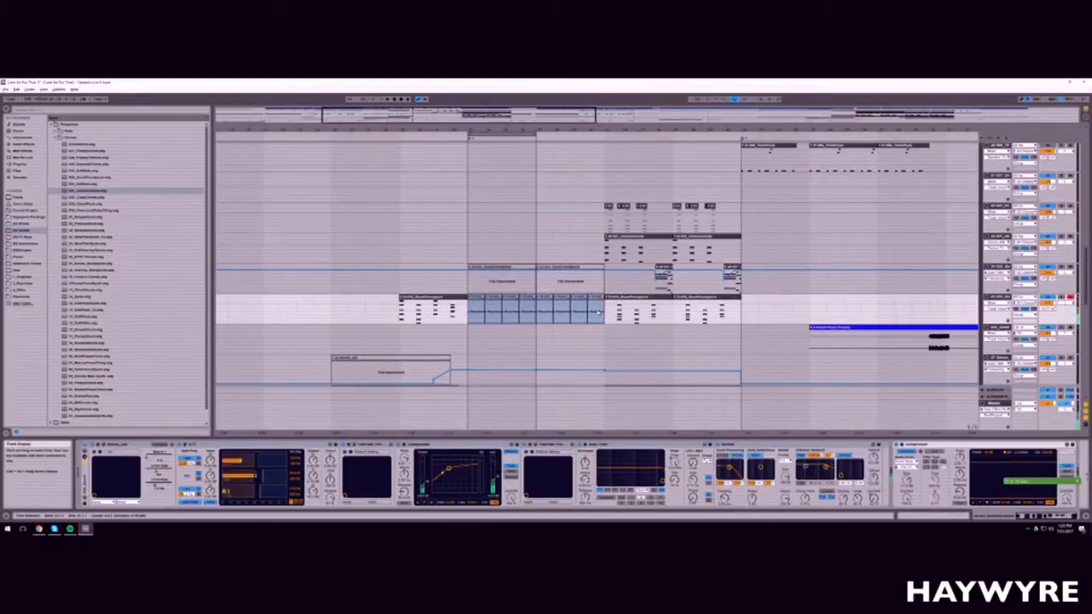
{"action": "key", "text": "Delete"}
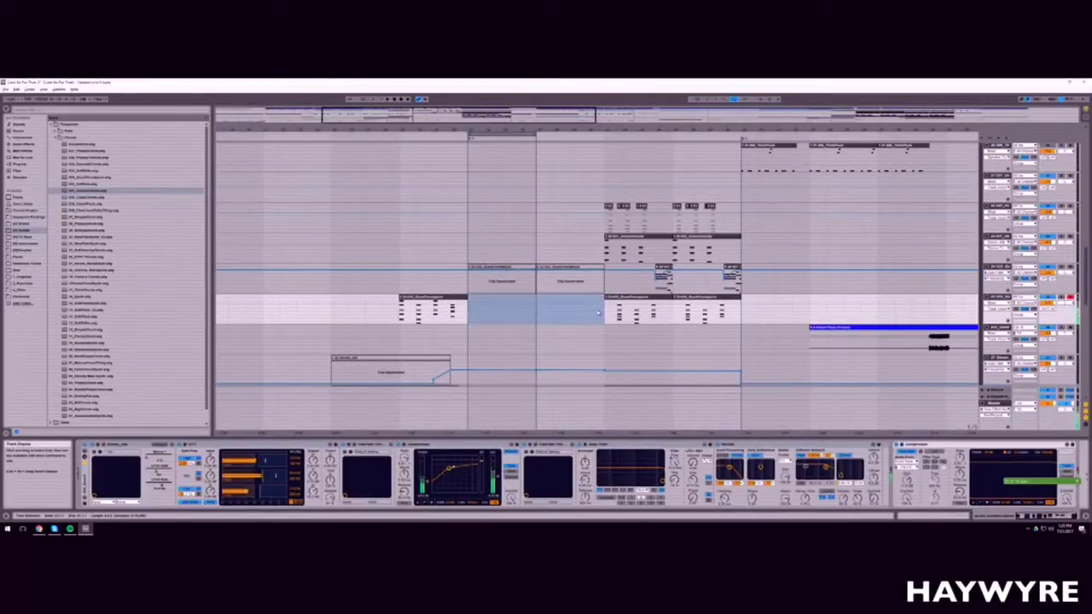
Step: Open the armed track's Serum and delete the automation of its automated synth parameter
{"action": "left_click", "coordinate": [159, 471]}
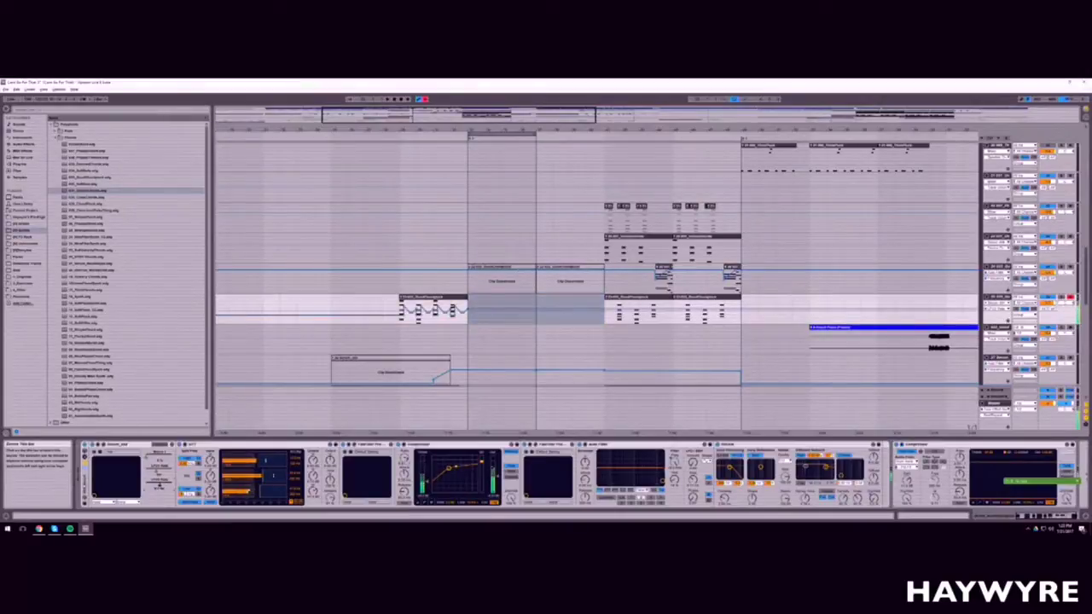
{"action": "left_click", "coordinate": [104, 445]}
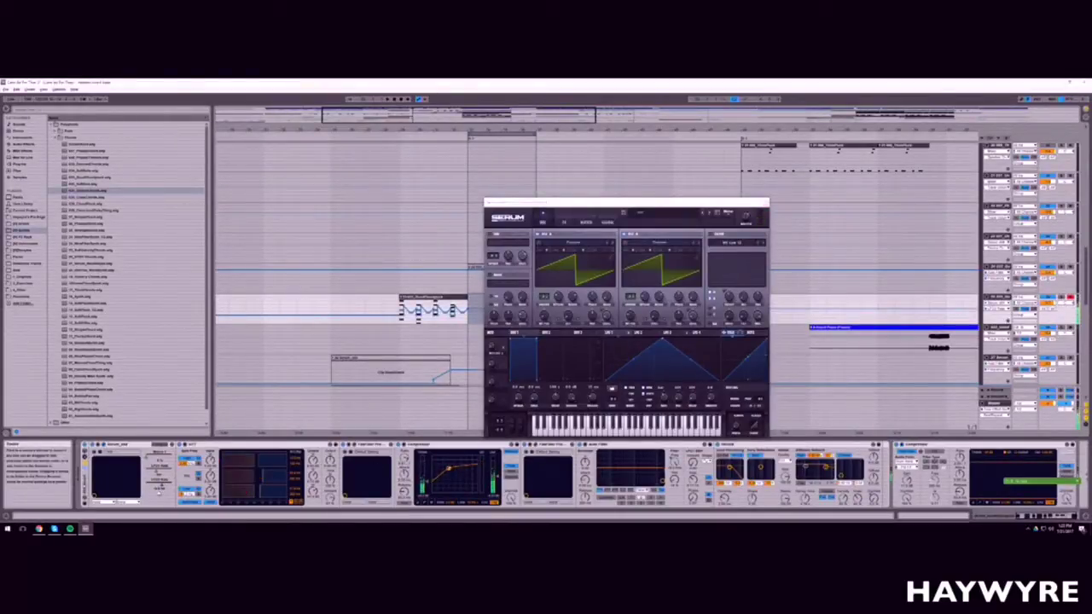
{"action": "right_click", "coordinate": [164, 487]}
{"action": "left_click", "coordinate": [190, 417]}
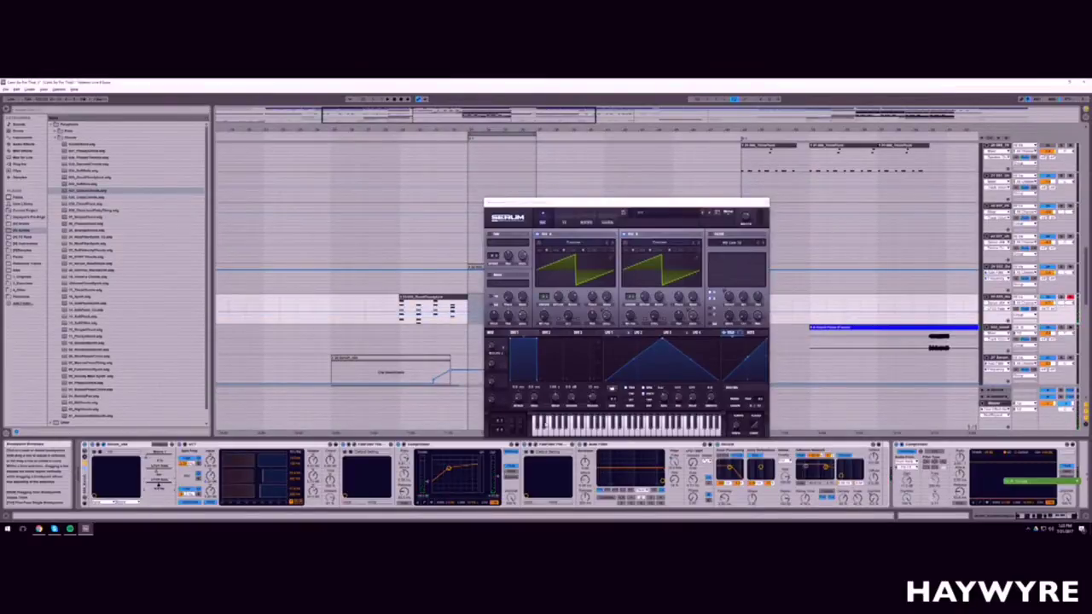
Step: Reshape Serum's LFO 3 into a rising ramp by moving its peak to the end of the cycle
{"action": "left_click", "coordinate": [665, 397]}
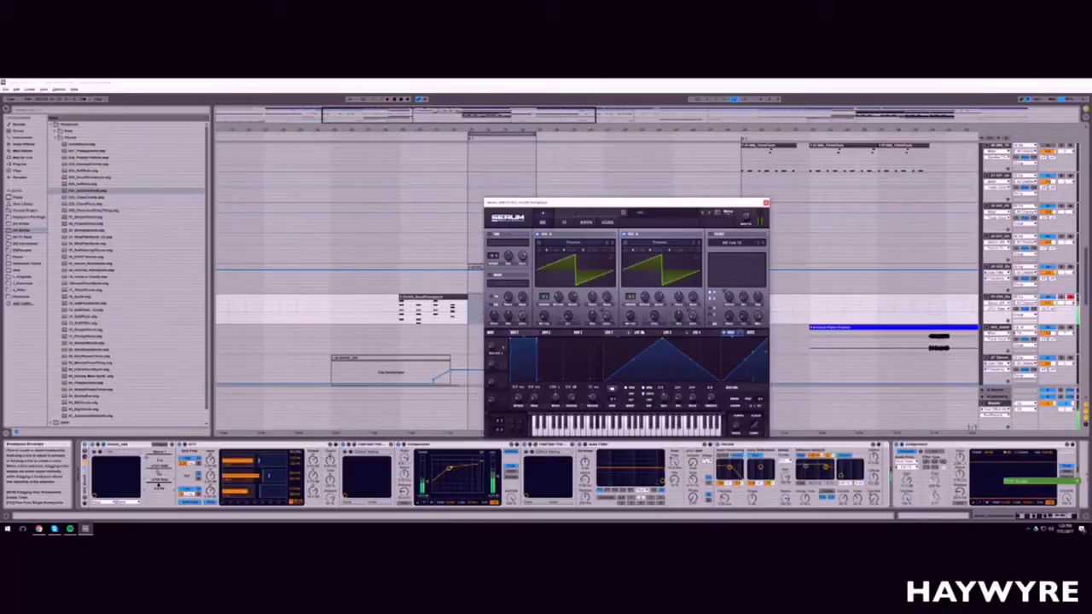
{"action": "left_click", "coordinate": [642, 332]}
{"action": "left_click", "coordinate": [671, 333]}
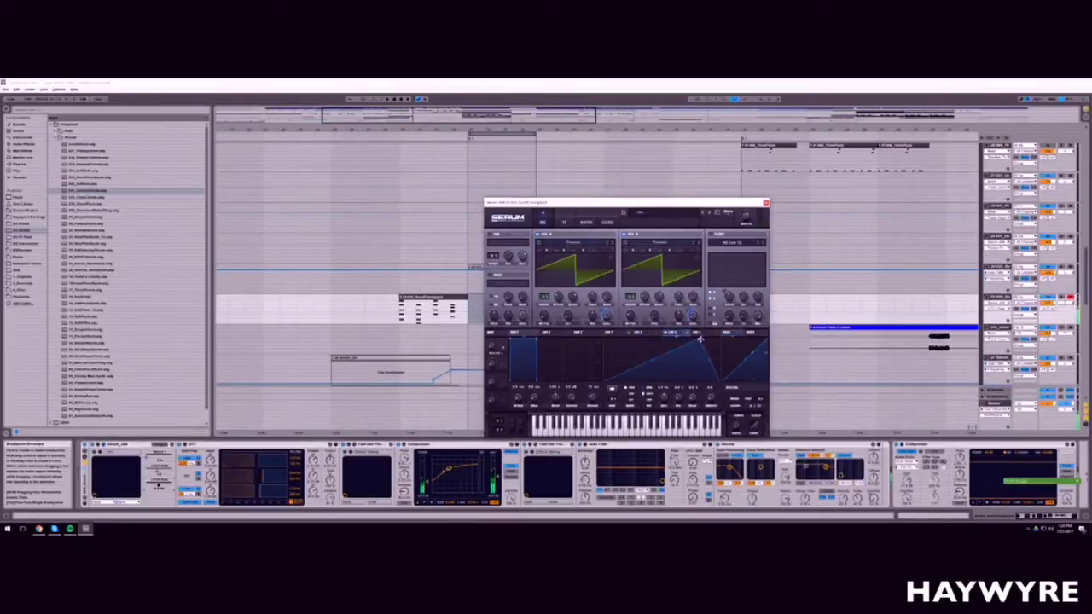
{"action": "left_click_drag", "start_coordinate": [699, 339], "coordinate": [713, 334]}
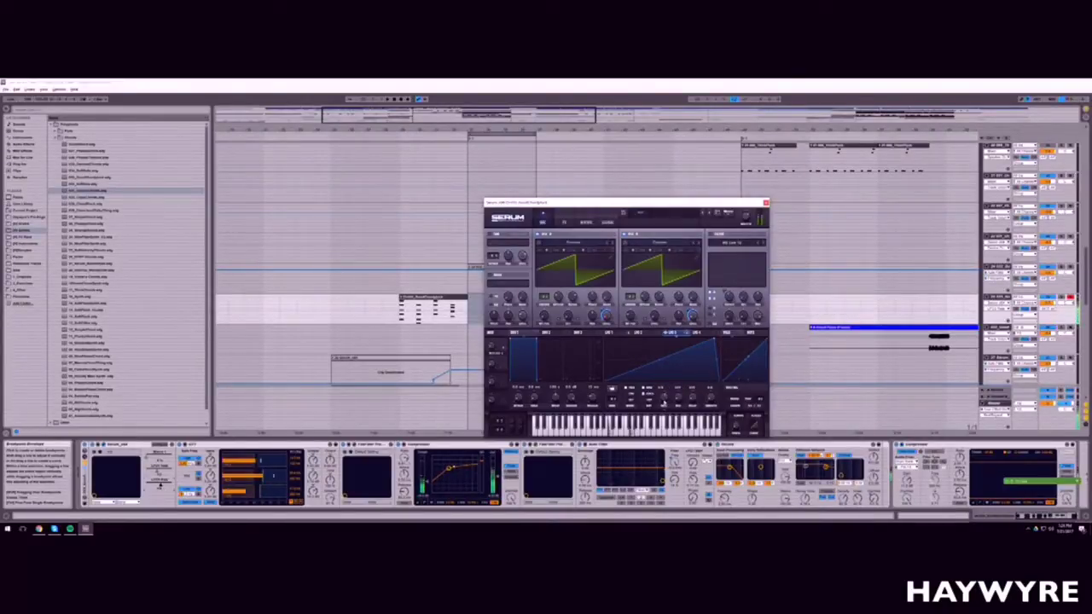
Step: Review the effects in the armed track's Serum, from distortion down to reverb, and close the synth
{"action": "left_click", "coordinate": [564, 222]}
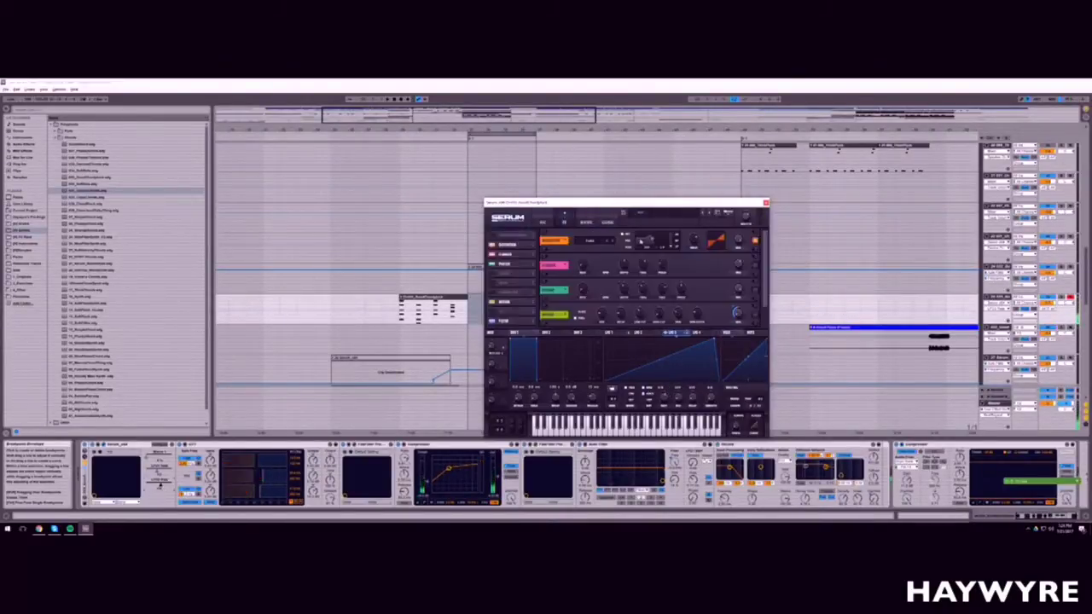
{"action": "scroll", "coordinate": [723, 322], "scroll_direction": "down", "scroll_amount": 2}
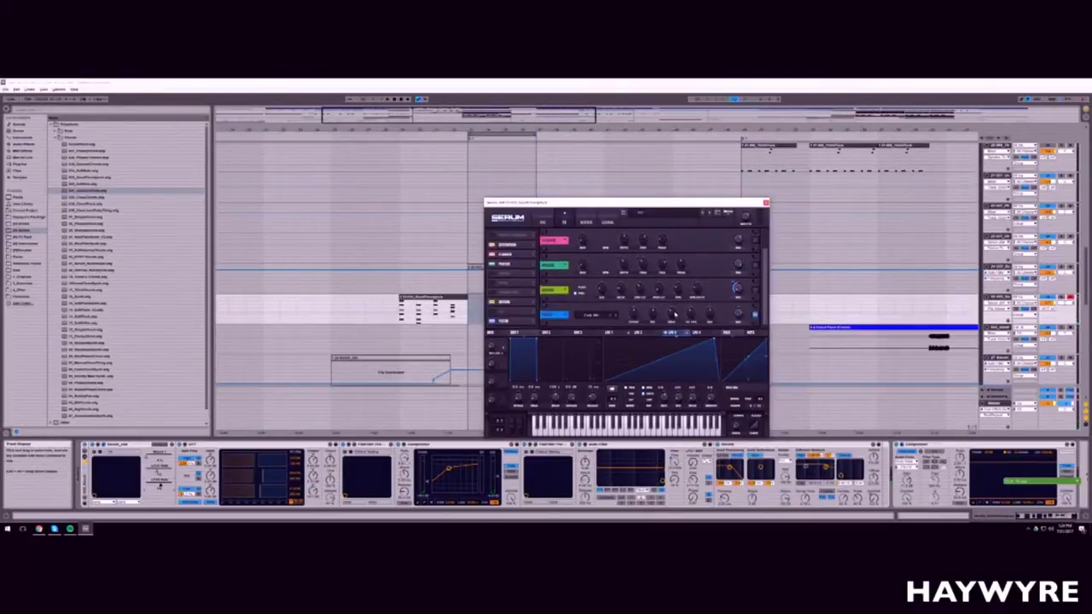
{"action": "left_click", "coordinate": [543, 221]}
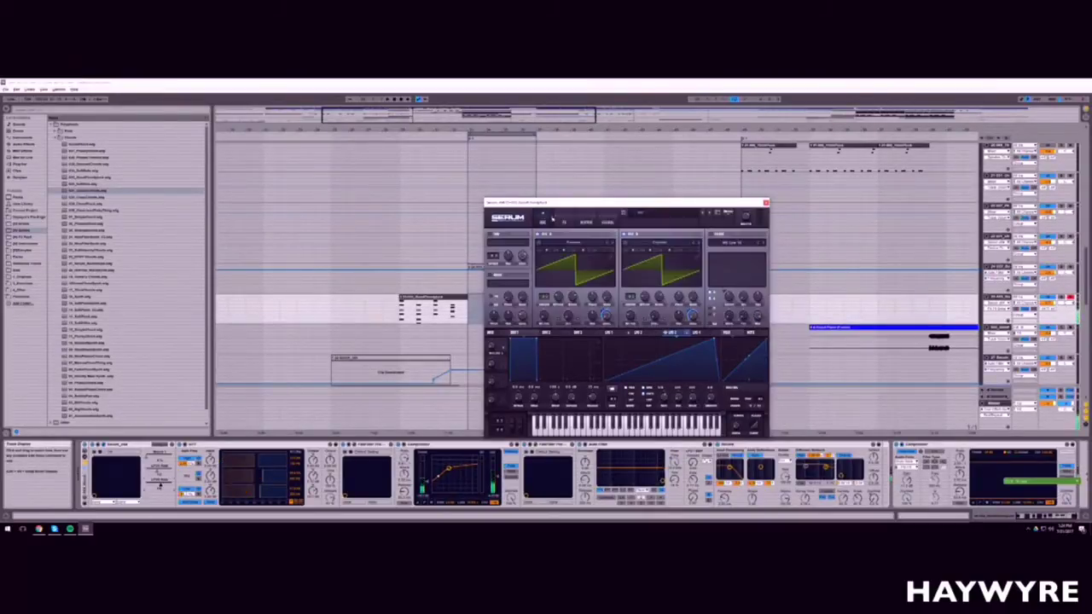
{"action": "left_click", "coordinate": [563, 221]}
{"action": "left_click_drag", "start_coordinate": [764, 262], "coordinate": [766, 213]}
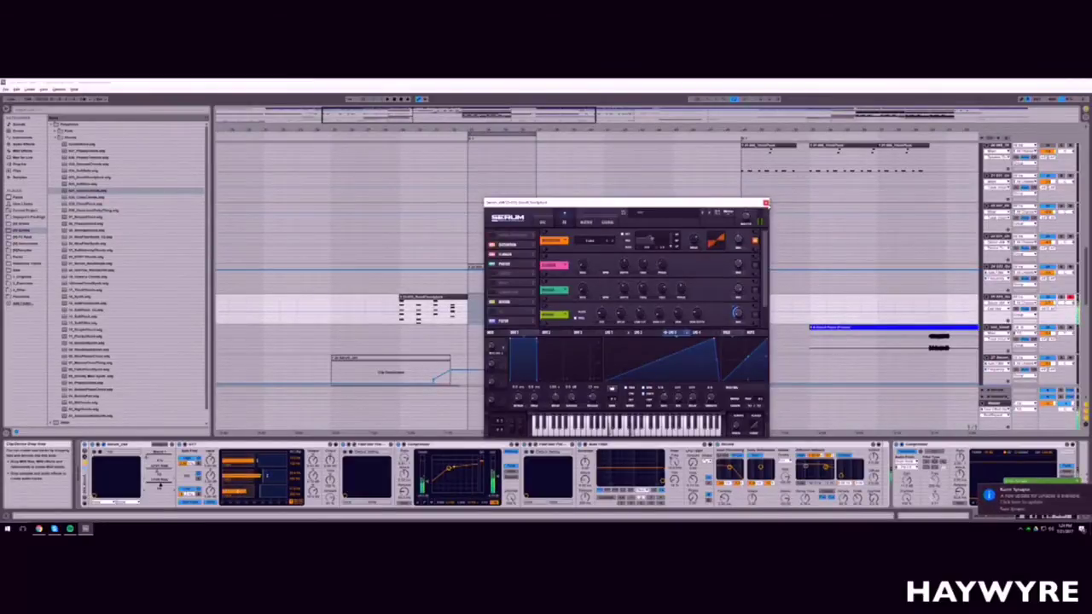
{"action": "left_click", "coordinate": [764, 202]}
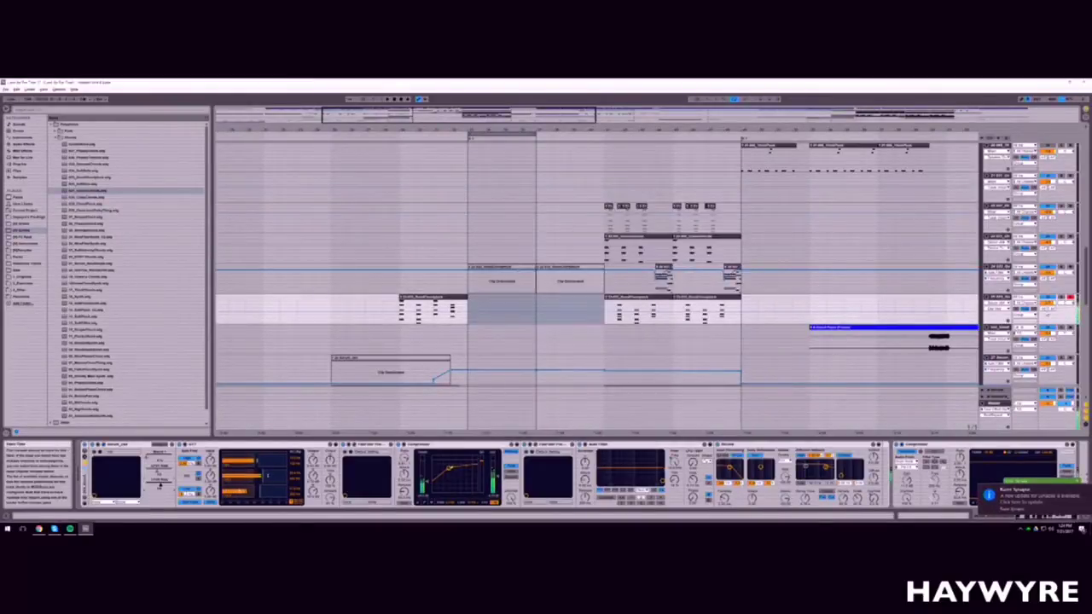
Step: Play the drop from its start, reopen Serum and flatten LFO 3 into a constant maximum level
{"action": "left_click", "coordinate": [468, 319]}
{"action": "key", "text": "space"}
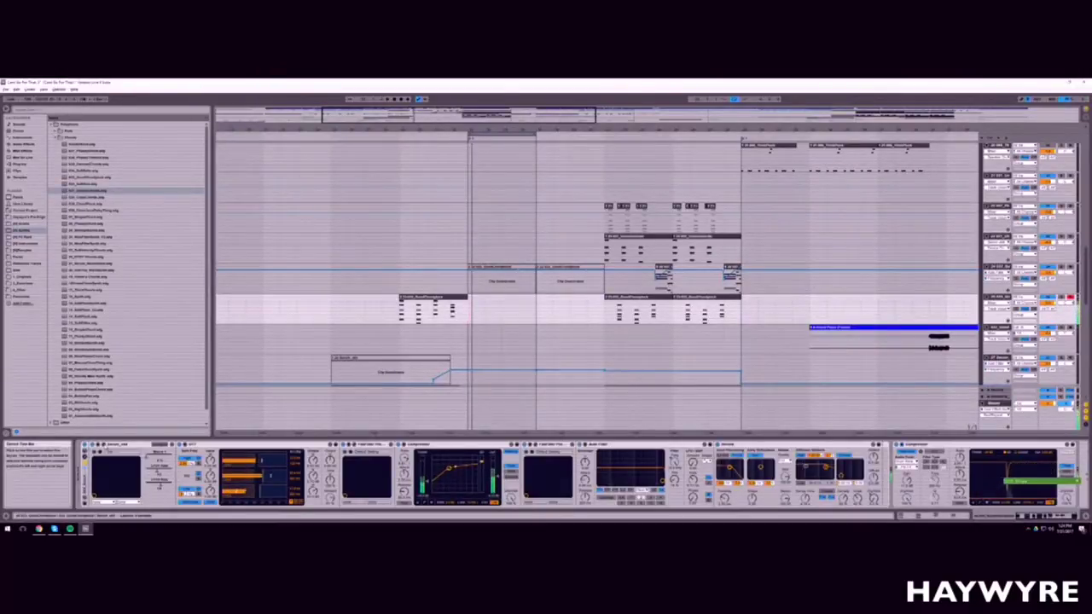
{"action": "left_click", "coordinate": [102, 444]}
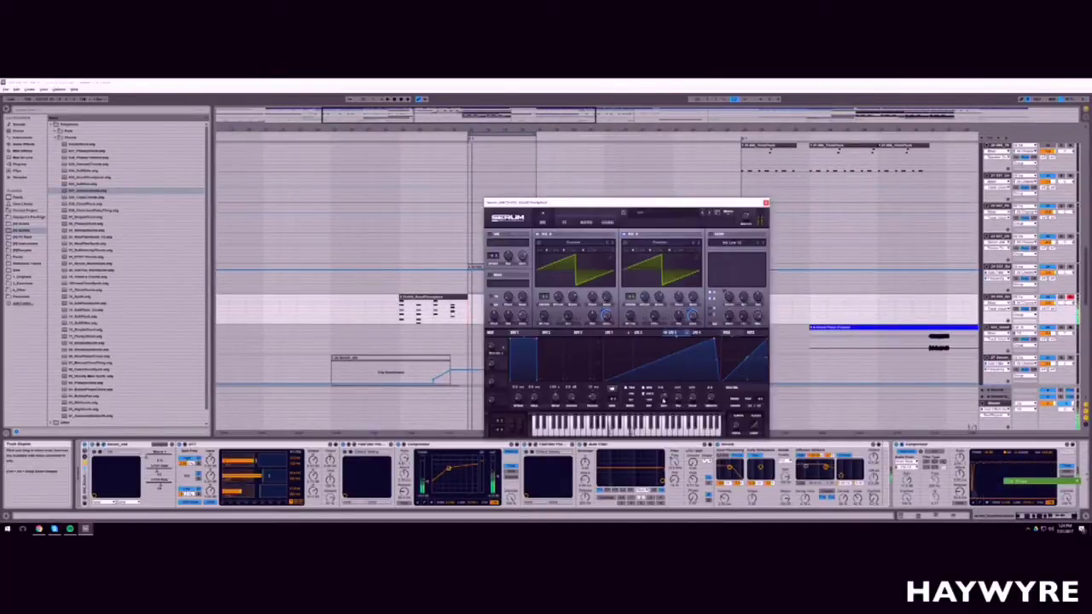
{"action": "left_click", "coordinate": [610, 334]}
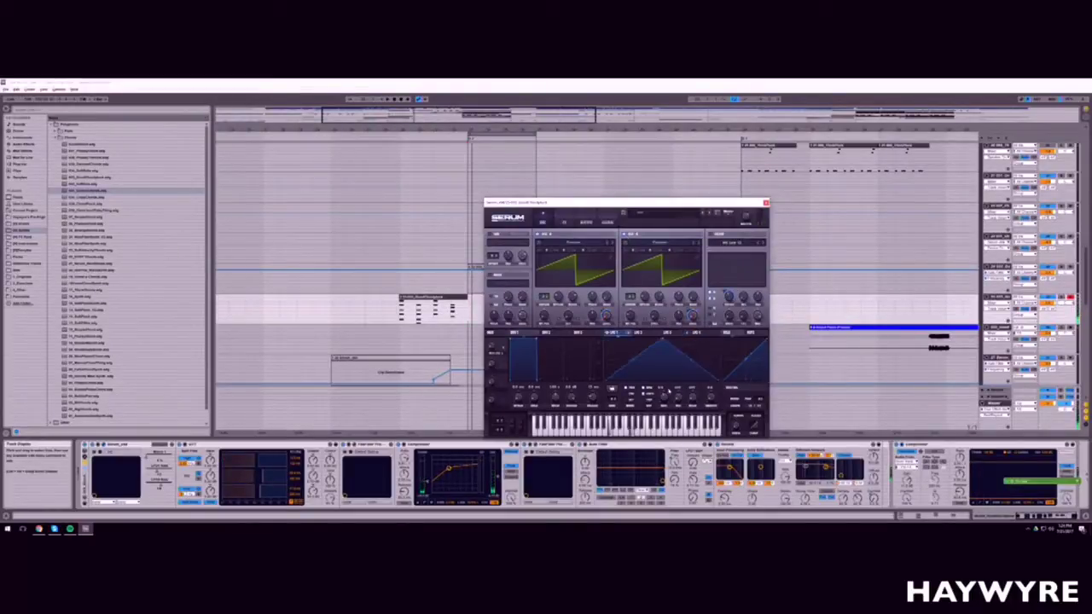
{"action": "left_click", "coordinate": [672, 332]}
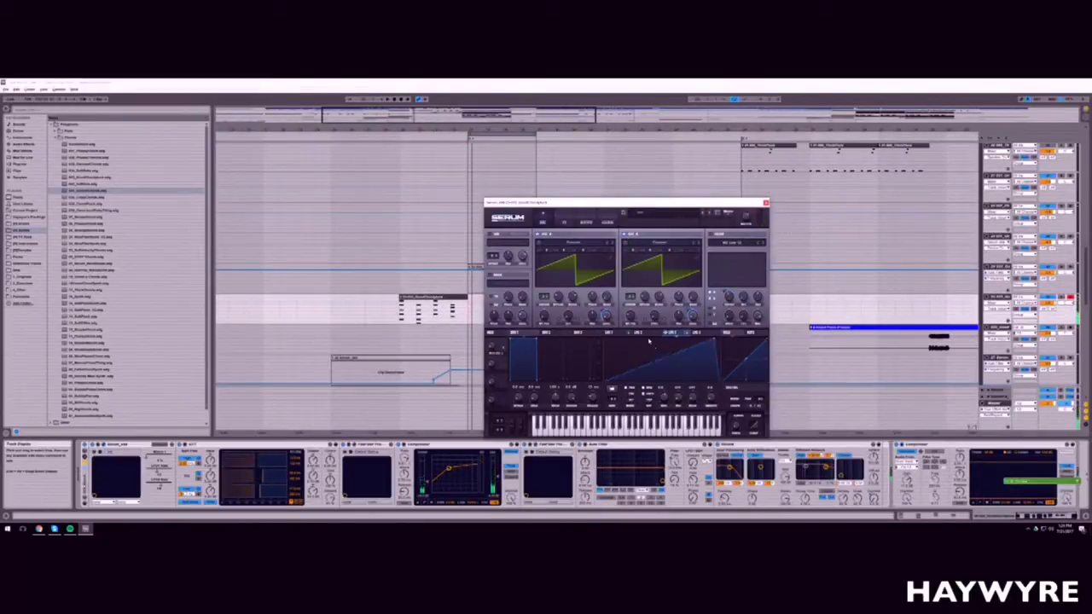
{"action": "left_click_drag", "start_coordinate": [712, 339], "coordinate": [606, 338]}
{"action": "left_click_drag", "start_coordinate": [719, 381], "coordinate": [721, 338]}
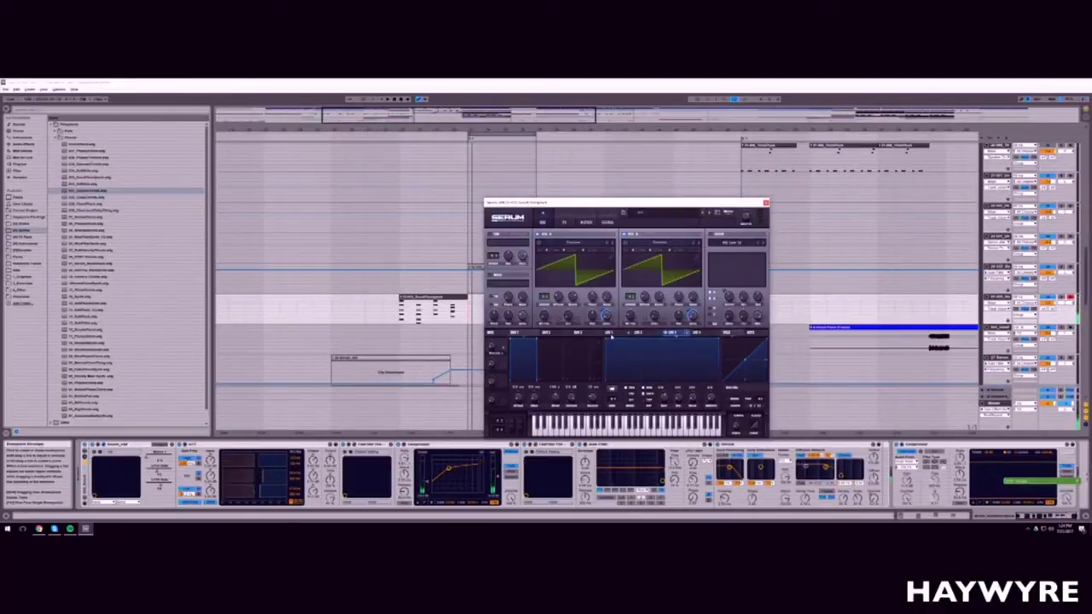
Step: Check Serum's LFO 1, close the synth, and play the drop while reviewing the other tracks' clips
{"action": "left_click", "coordinate": [615, 332]}
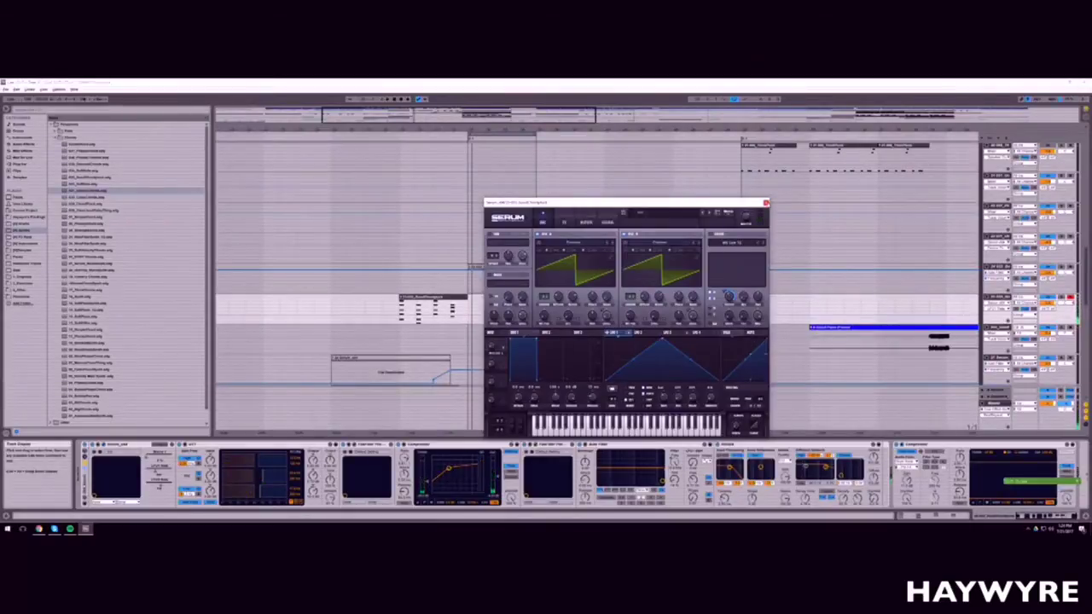
{"action": "left_click", "coordinate": [766, 203]}
{"action": "key", "text": "space"}
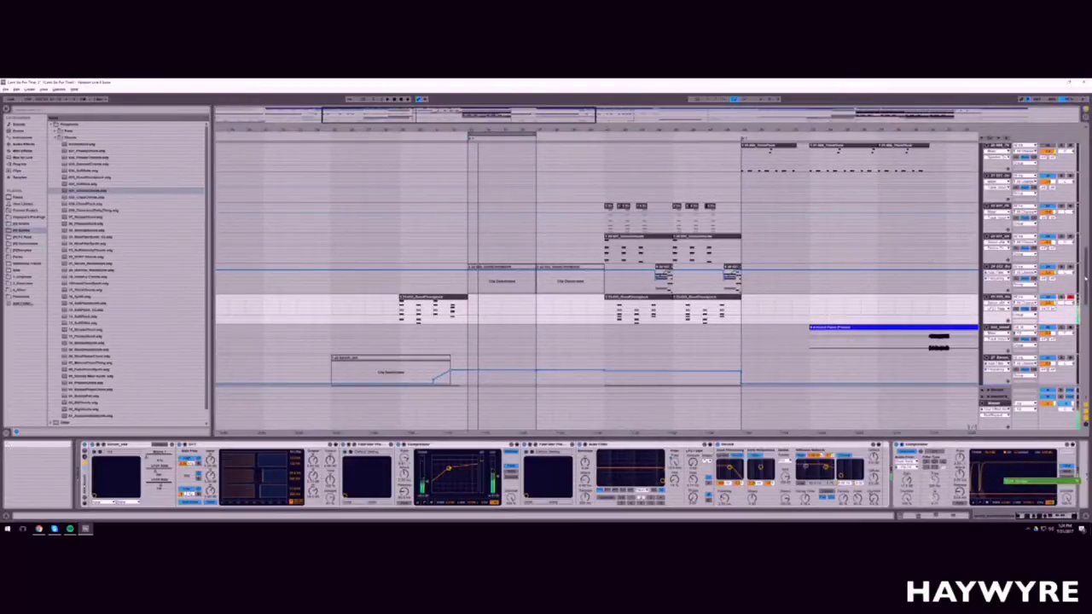
{"action": "left_click_drag", "start_coordinate": [1085, 277], "coordinate": [1085, 183]}
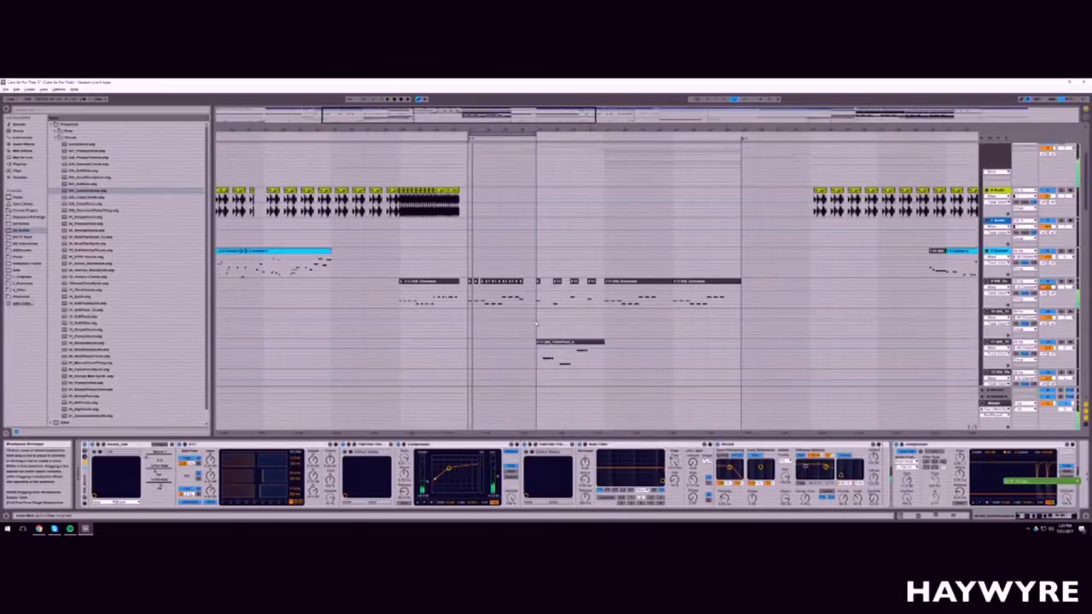
{"action": "scroll", "coordinate": [596, 341], "scroll_direction": "down", "scroll_amount": 8}
{"action": "scroll", "coordinate": [783, 336], "scroll_direction": "down", "scroll_amount": 8}
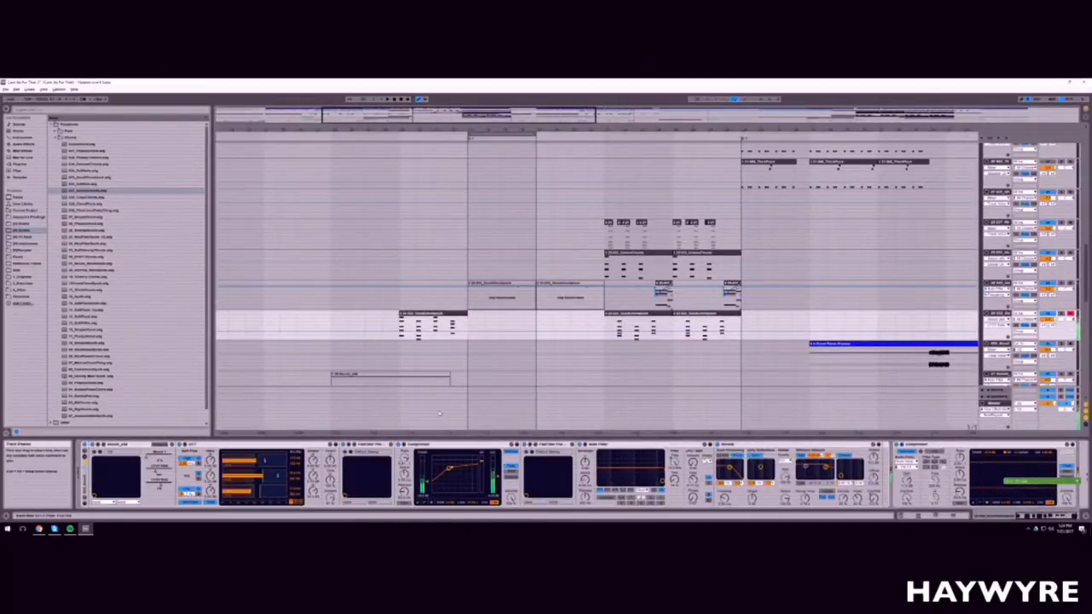
Step: Inspect the shapes of LFO 2 and LFO 3 in the armed track's Serum and hide the synth
{"action": "left_click", "coordinate": [103, 444]}
{"action": "left_click", "coordinate": [644, 333]}
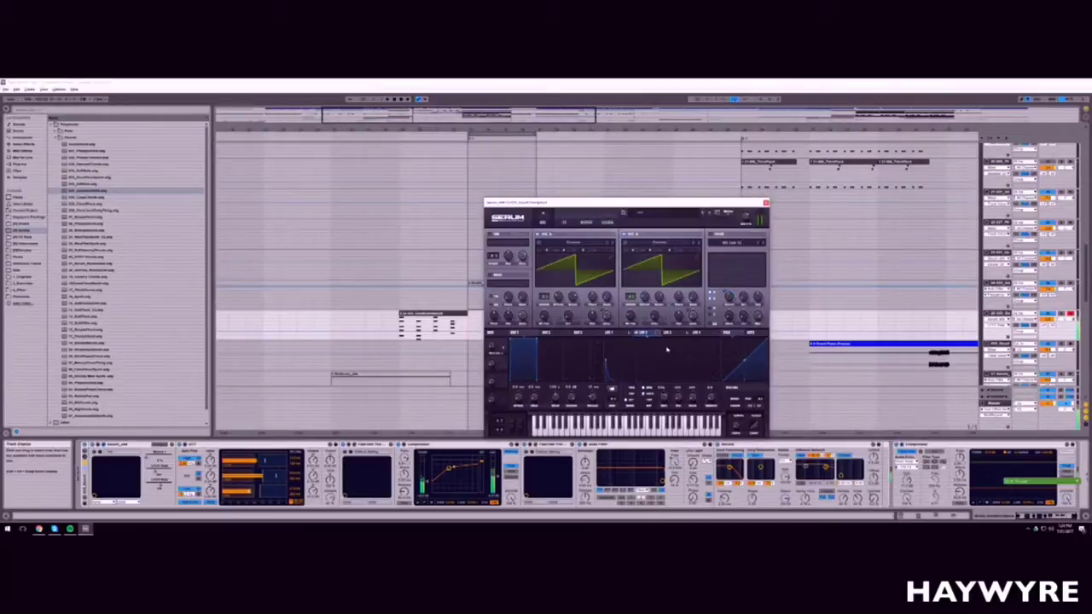
{"action": "left_click", "coordinate": [670, 334]}
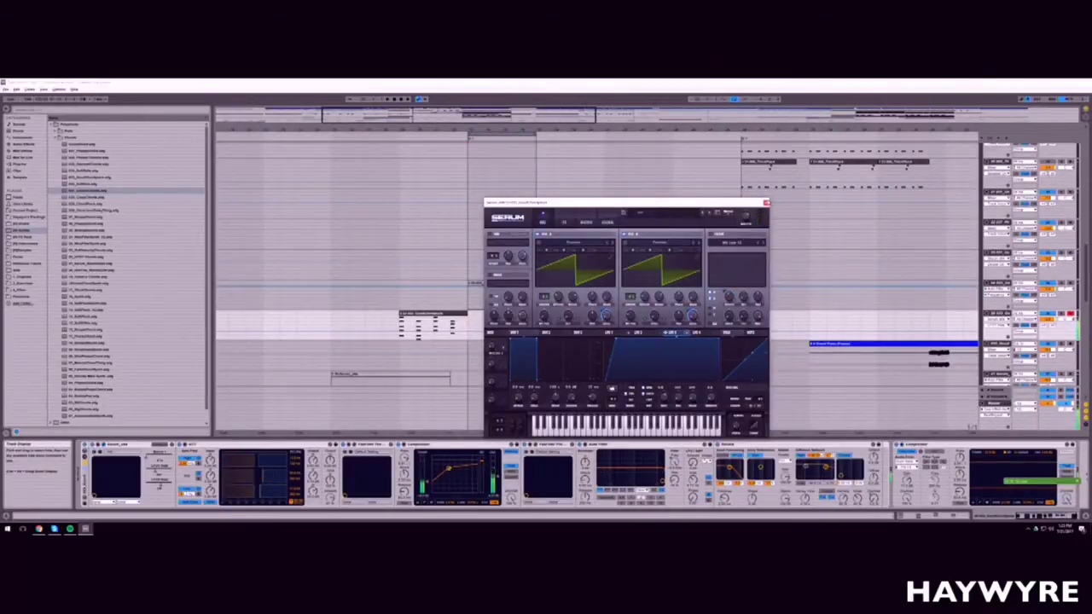
{"action": "key", "text": "ctrl+alt+p"}
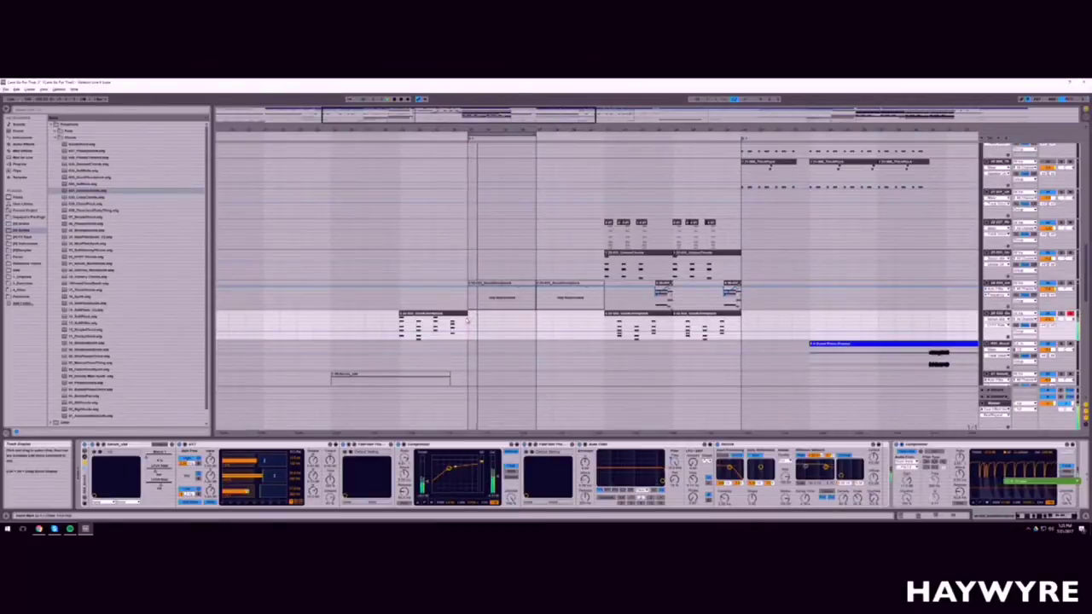
Step: Start arrangement recording on the armed chord track from the beginning of the drop
{"action": "left_click_drag", "start_coordinate": [435, 110], "coordinate": [433, 112]}
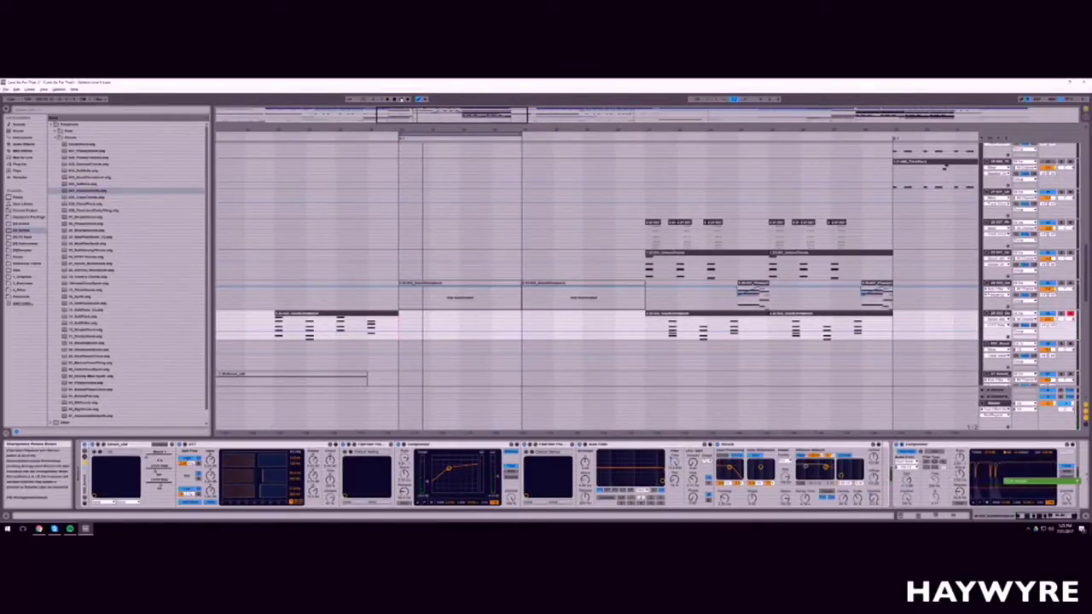
{"action": "left_click", "coordinate": [402, 101]}
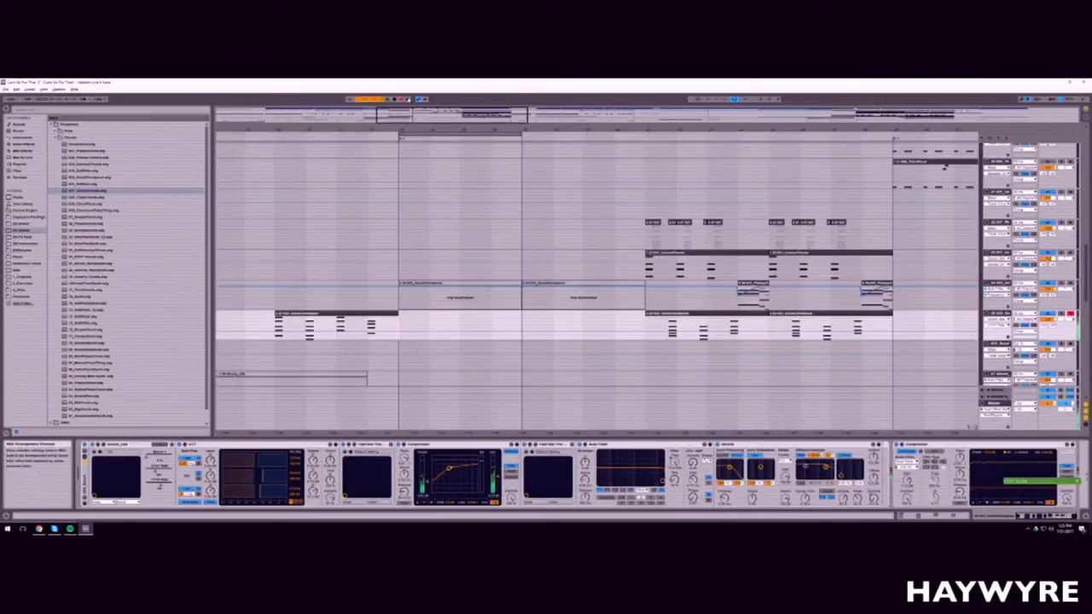
Step: Record the chord take across the drop's four-bar loop, stop playback, and open the recorded clip to select all its notes
{"action": "left_click", "coordinate": [406, 100]}
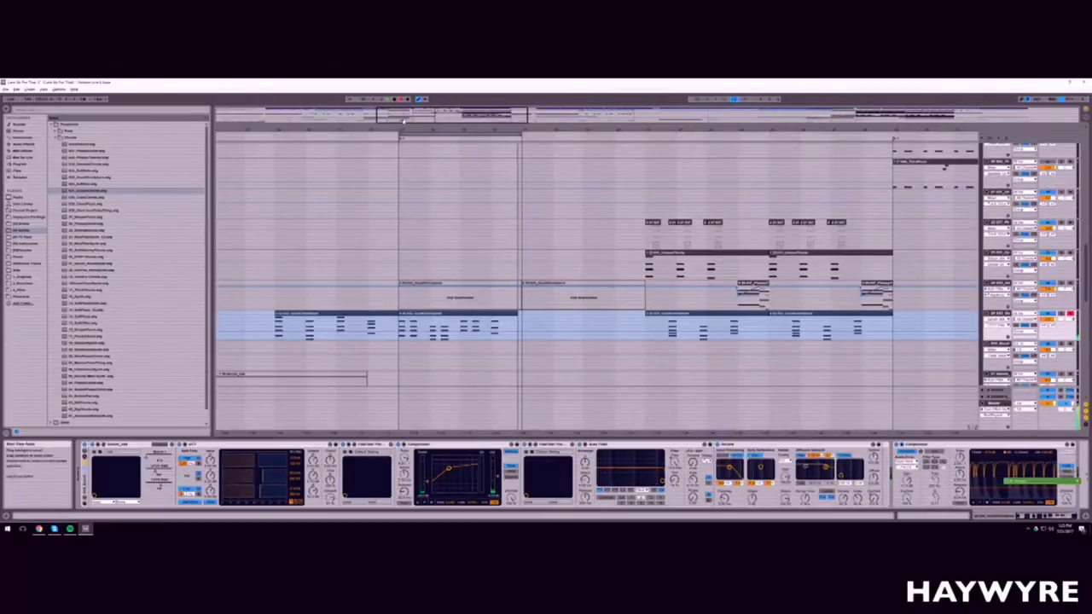
{"action": "left_click_drag", "start_coordinate": [406, 130], "coordinate": [422, 171]}
{"action": "key", "text": "space"}
{"action": "left_click", "coordinate": [434, 331]}
{"action": "double_click", "coordinate": [433, 321]}
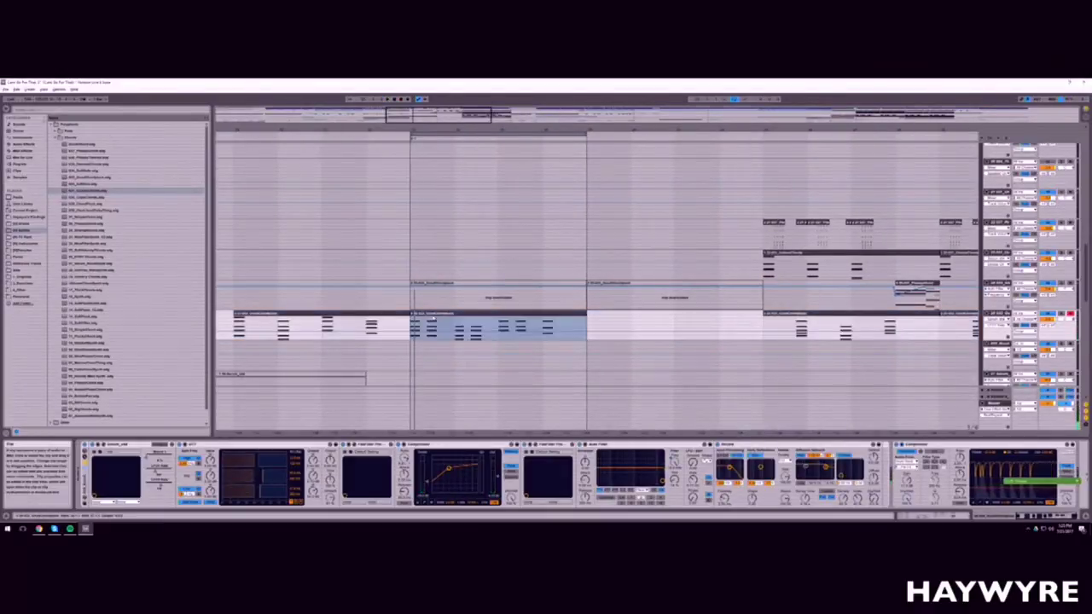
{"action": "key", "text": "shift+Tab"}
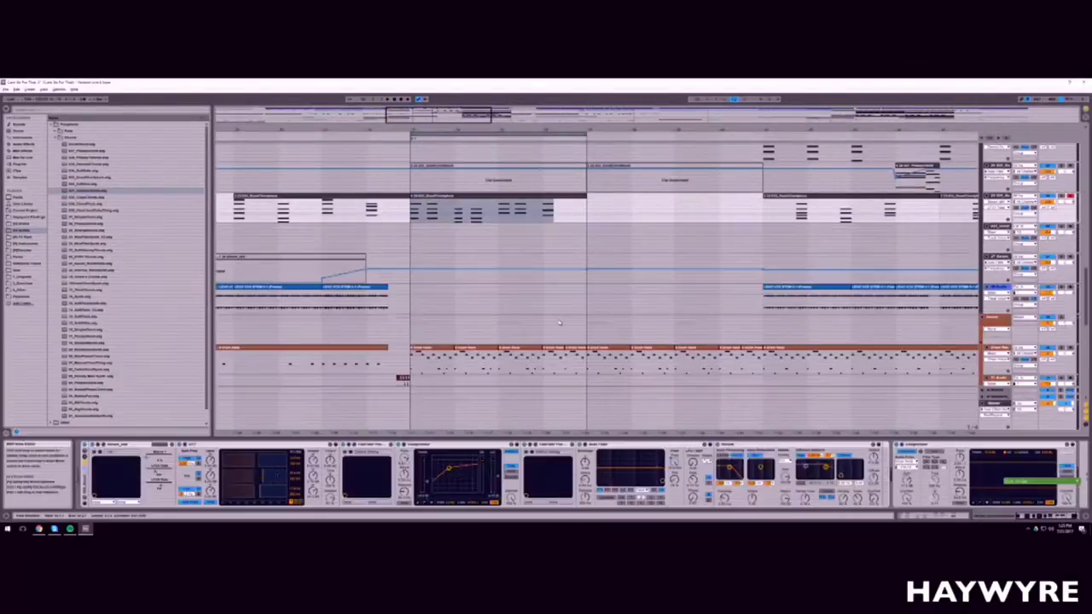
Step: Play the drop while reviewing the drum rack clip and the other drum tracks
{"action": "key", "text": "space"}
{"action": "scroll", "coordinate": [512, 357], "scroll_direction": "up", "scroll_amount": 3}
{"action": "scroll", "coordinate": [510, 359], "scroll_direction": "down", "scroll_amount": 5}
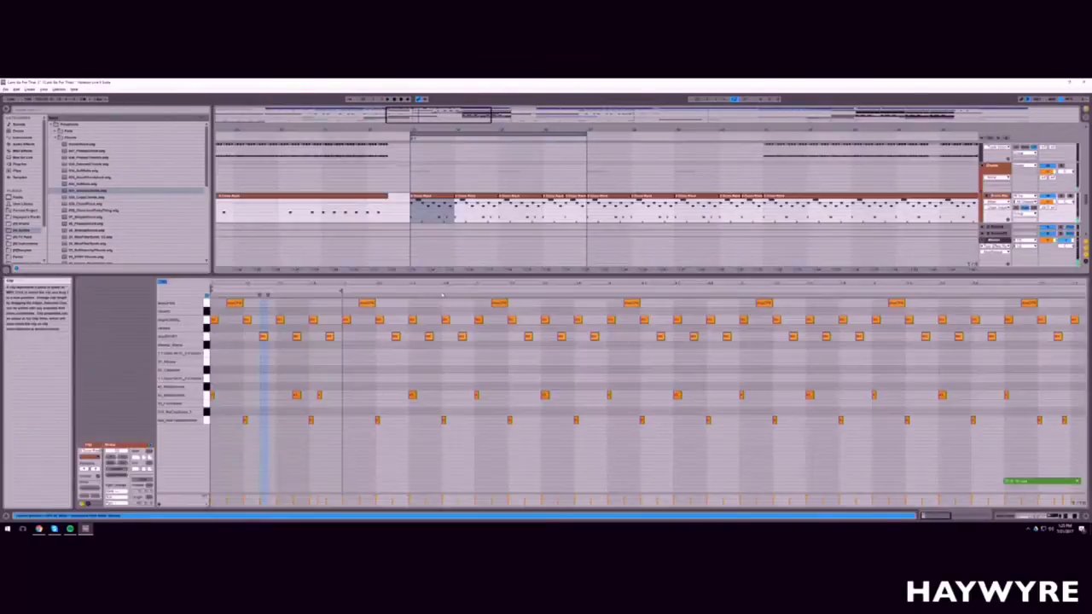
{"action": "double_click", "coordinate": [431, 287]}
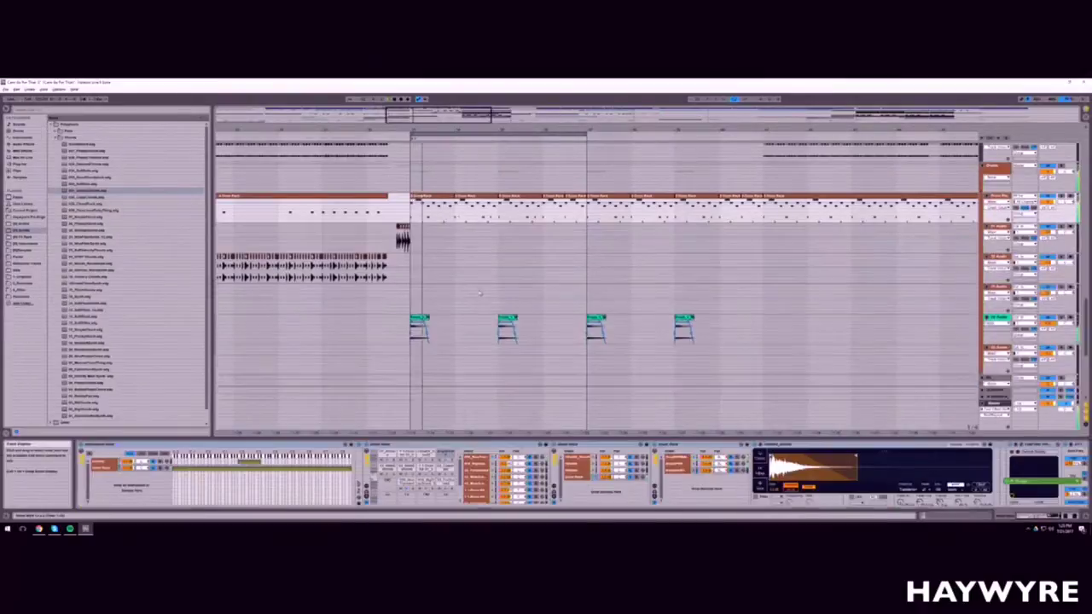
Step: Shorten the notes of the first six chords in the newly recorded chord clip
{"action": "scroll", "coordinate": [597, 286], "scroll_direction": "up", "scroll_amount": 10}
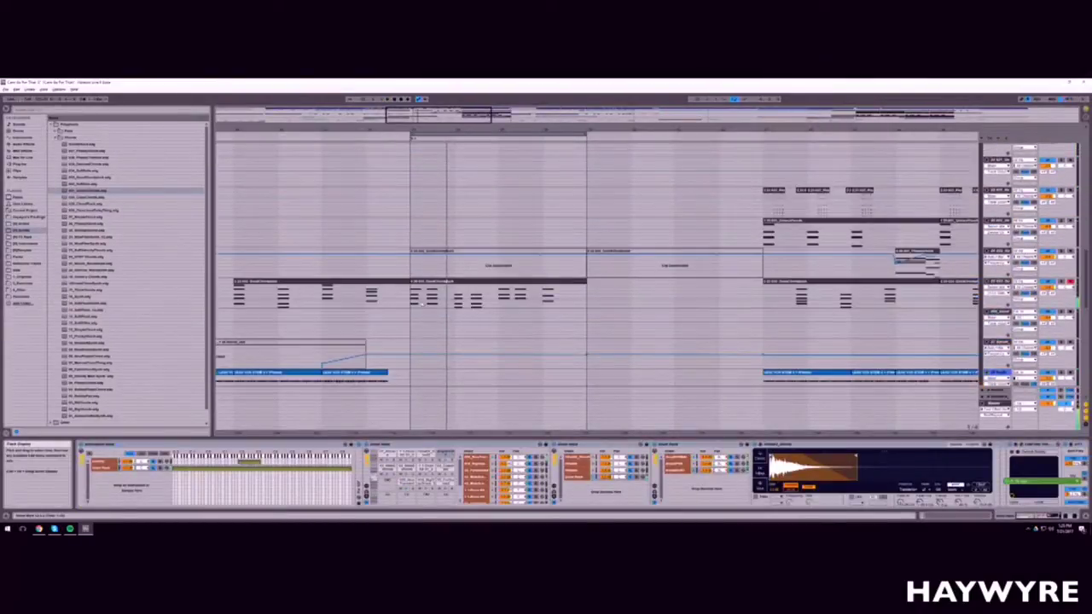
{"action": "double_click", "coordinate": [424, 282]}
{"action": "left_click", "coordinate": [249, 356]}
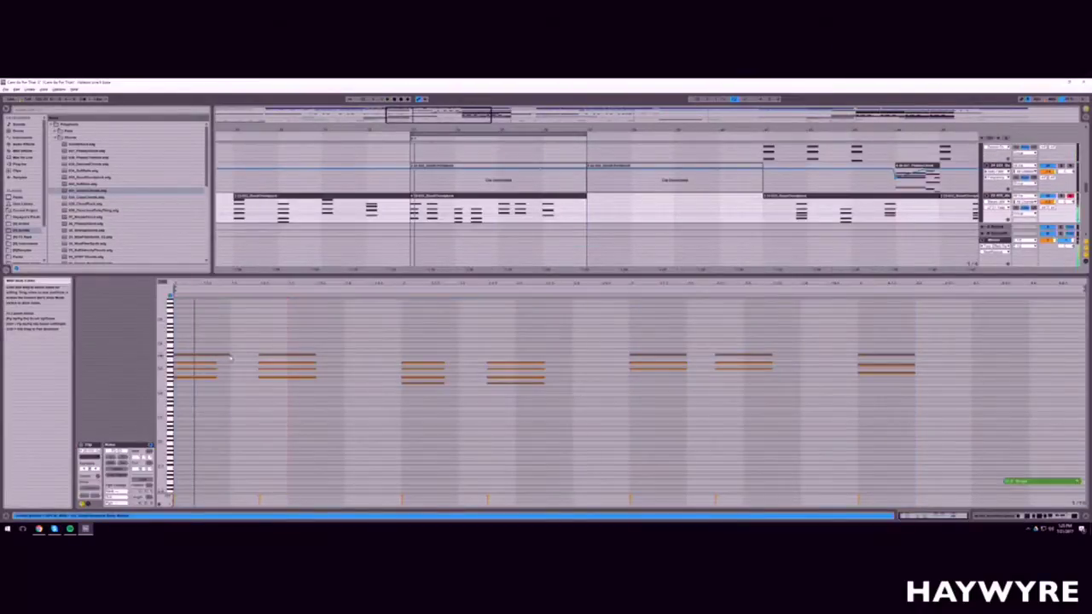
{"action": "left_click", "coordinate": [228, 354]}
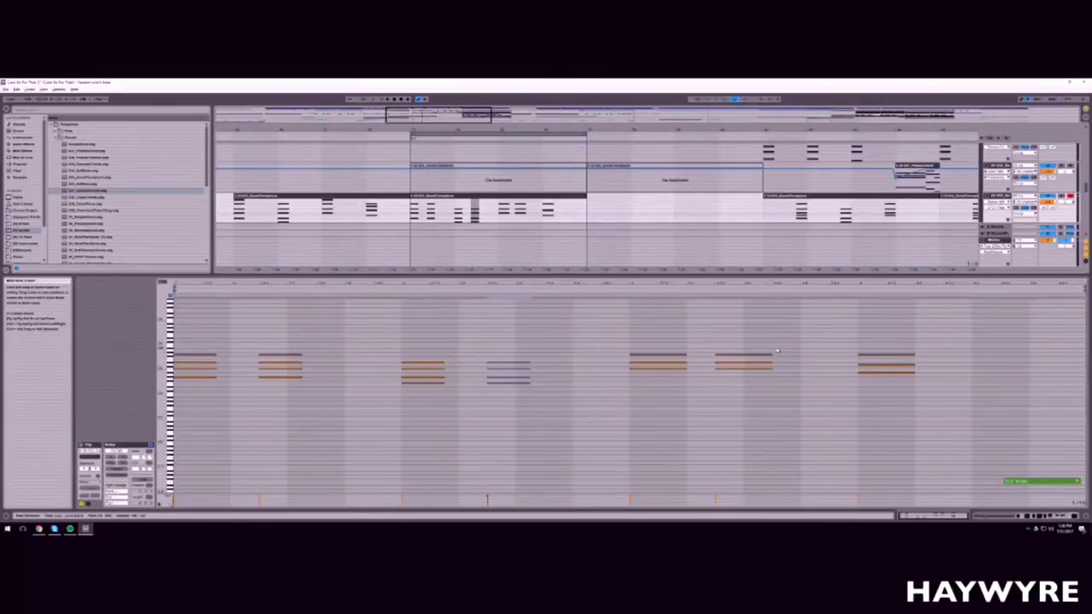
{"action": "left_click_drag", "start_coordinate": [776, 351], "coordinate": [668, 405]}
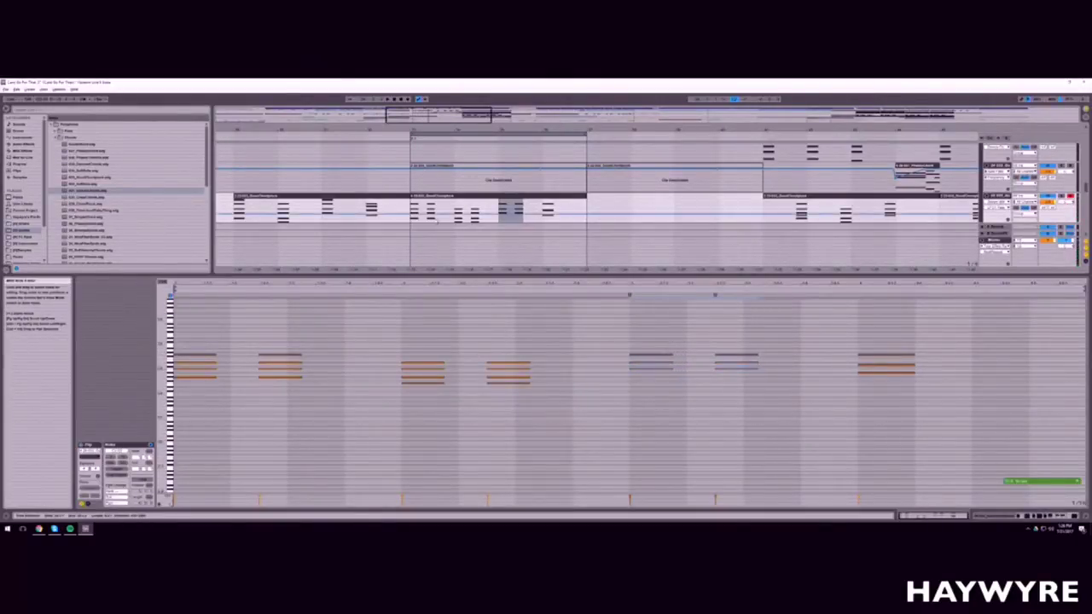
{"action": "key", "text": "shift+Tab"}
Step: Play the drop to hear the shortened chords
{"action": "scroll", "coordinate": [722, 213], "scroll_direction": "up", "scroll_amount": 1}
{"action": "left_click_drag", "start_coordinate": [497, 213], "coordinate": [511, 241]}
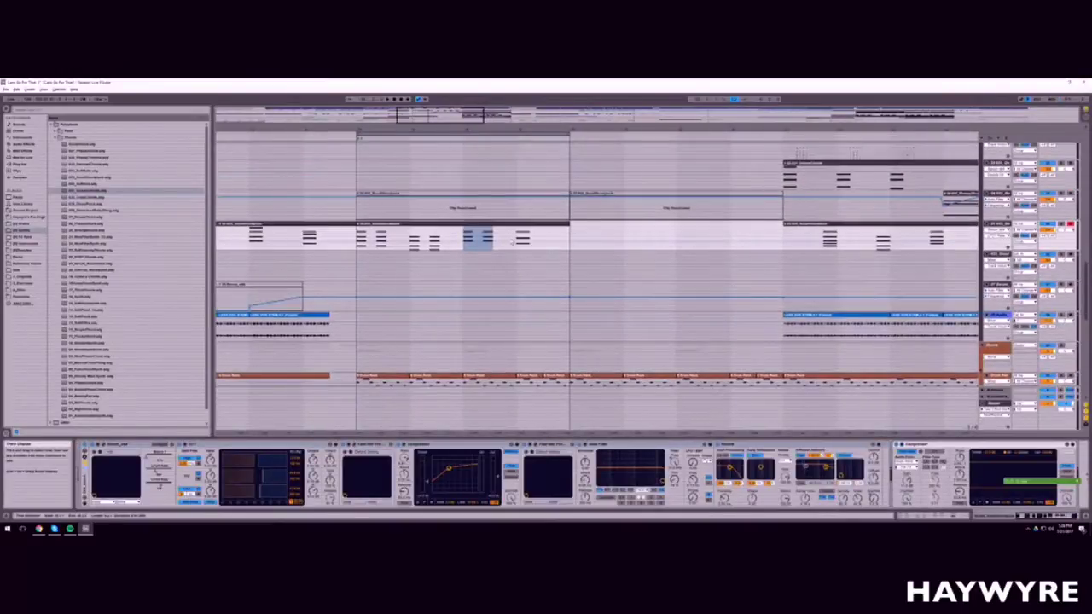
{"action": "left_click", "coordinate": [513, 242]}
{"action": "scroll", "coordinate": [372, 286], "scroll_direction": "up", "scroll_amount": 1}
{"action": "key", "text": "space"}
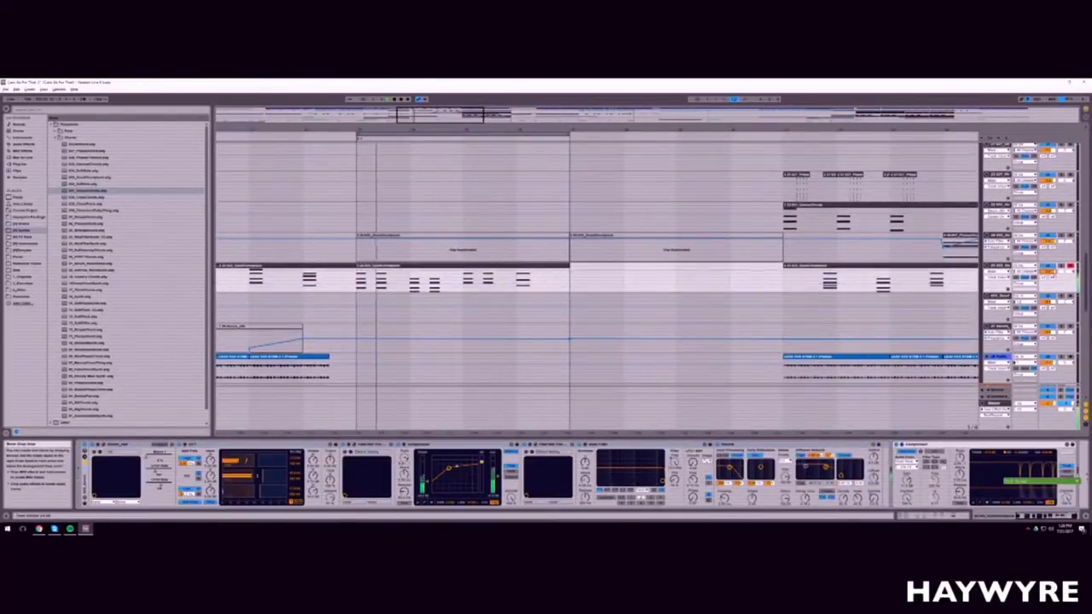
Step: Lengthen the first two chords in the recorded clip again, and extend the third and fourth chords likewise
{"action": "double_click", "coordinate": [388, 265]}
{"action": "key", "text": "space"}
{"action": "left_click", "coordinate": [245, 359]}
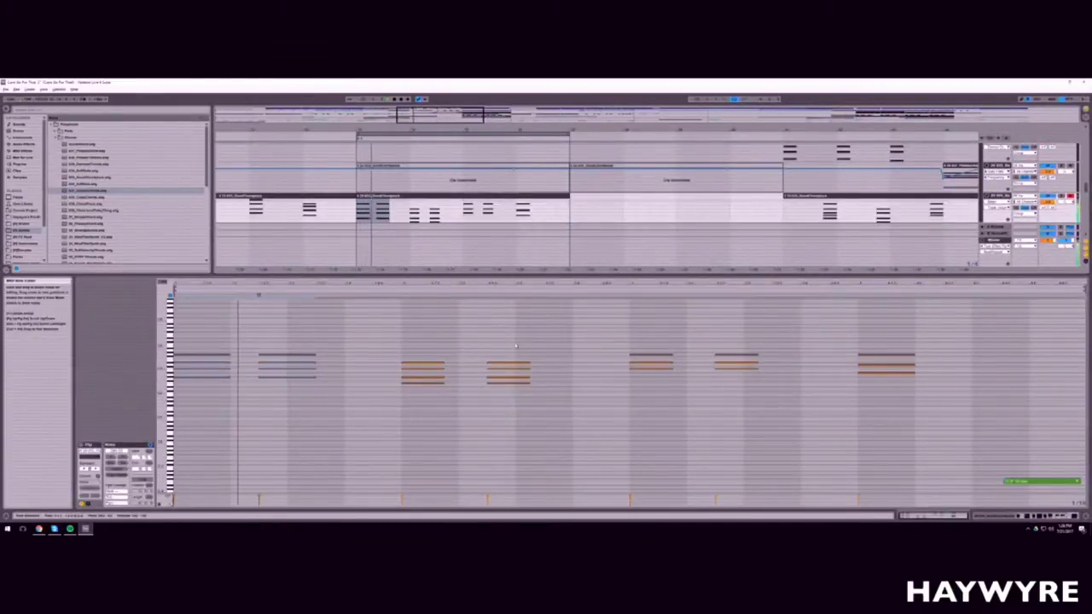
{"action": "left_click_drag", "start_coordinate": [385, 349], "coordinate": [511, 392]}
{"action": "left_click_drag", "start_coordinate": [445, 366], "coordinate": [471, 369]}
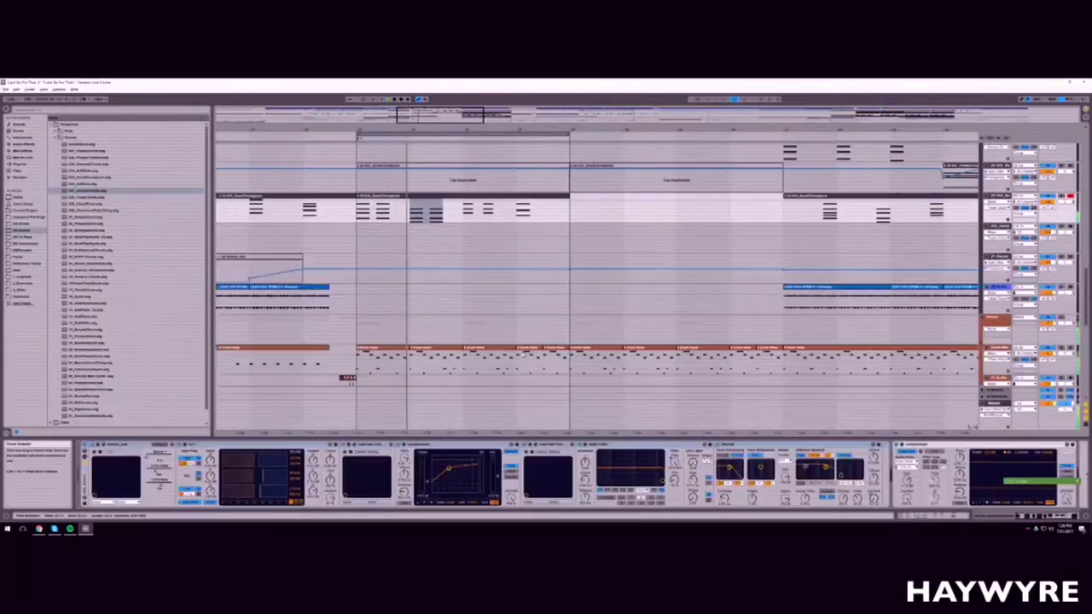
Step: Delete the short bass clip on the last beat of the drop's first bar
{"action": "scroll", "coordinate": [459, 269], "scroll_direction": "up", "scroll_amount": 5}
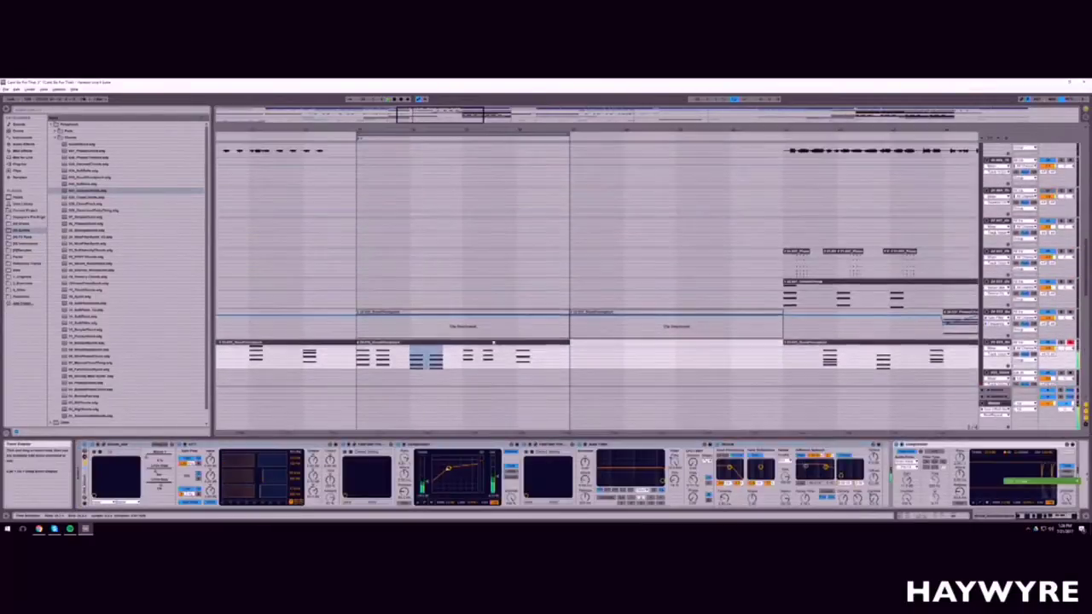
{"action": "scroll", "coordinate": [459, 268], "scroll_direction": "up", "scroll_amount": 5}
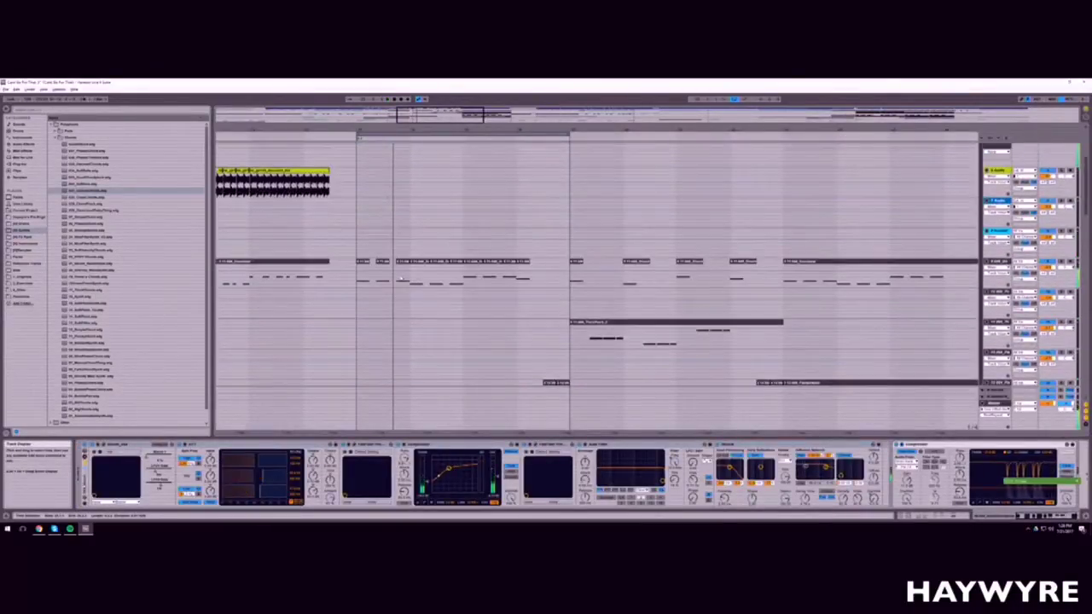
{"action": "left_click", "coordinate": [409, 283]}
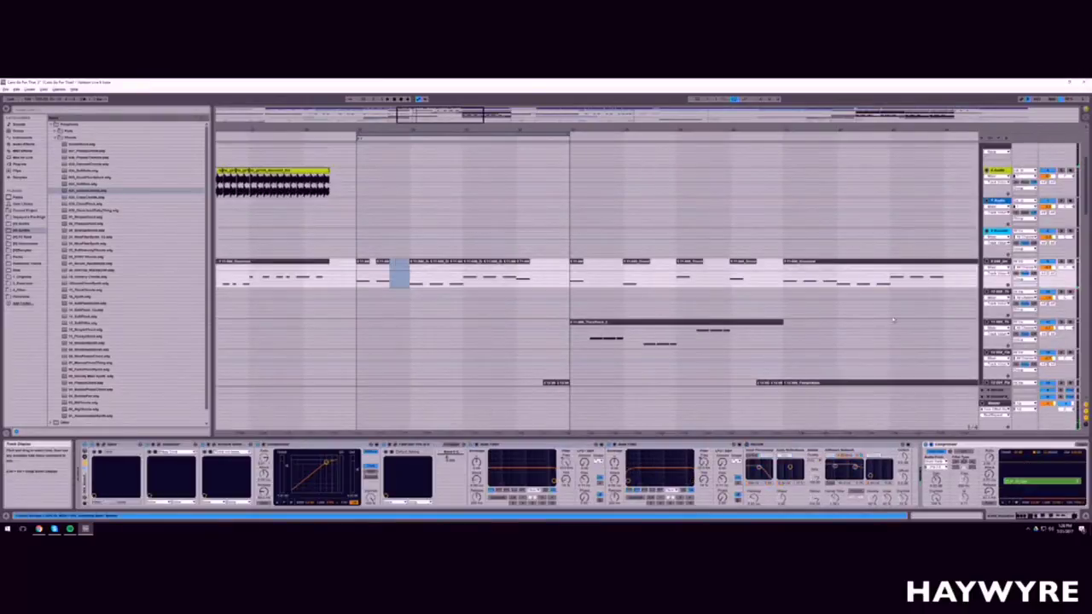
Step: Arm the second synth track below the bass and copy a short bass clip onto beat four of the drop's first bar
{"action": "left_click", "coordinate": [1071, 293]}
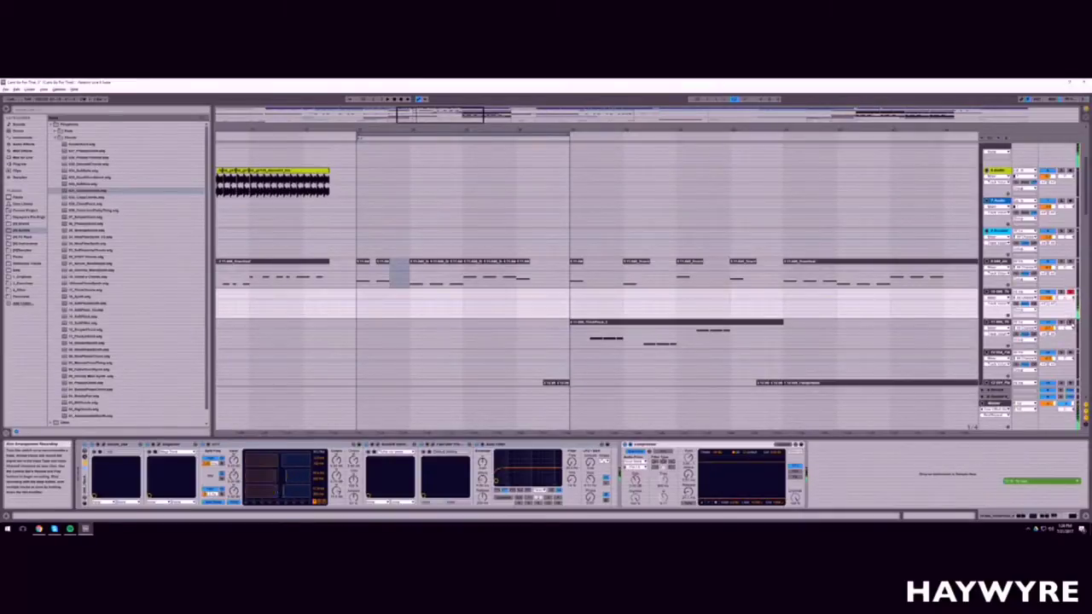
{"action": "left_click", "coordinate": [1070, 322]}
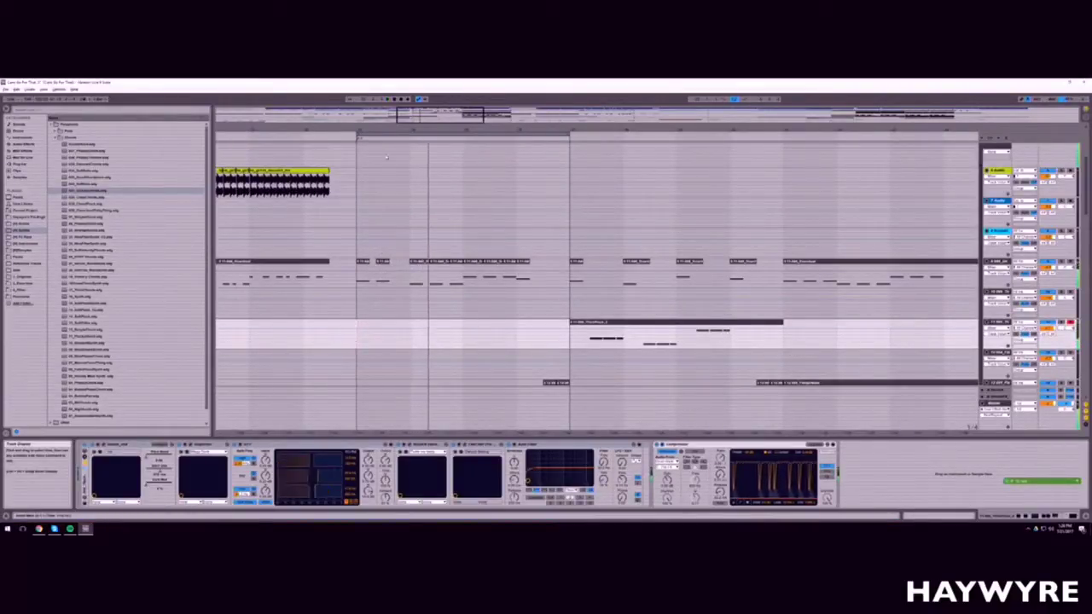
{"action": "key", "text": "space"}
{"action": "left_click_drag", "start_coordinate": [385, 131], "coordinate": [385, 141]}
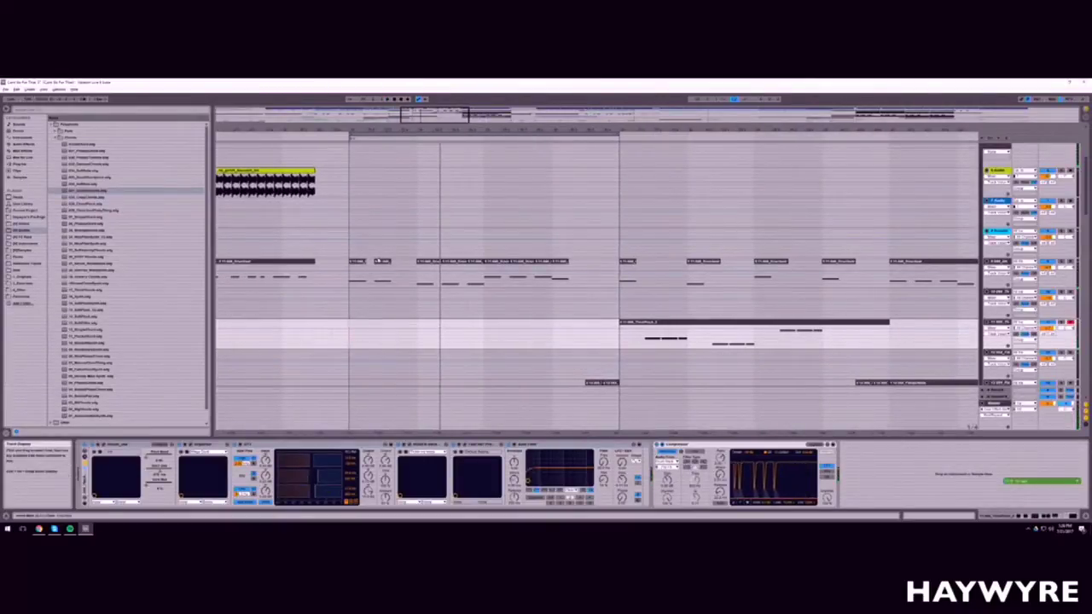
{"action": "left_click", "coordinate": [382, 261]}
{"action": "left_click", "coordinate": [403, 334]}
{"action": "key", "text": "ctrl+v"}
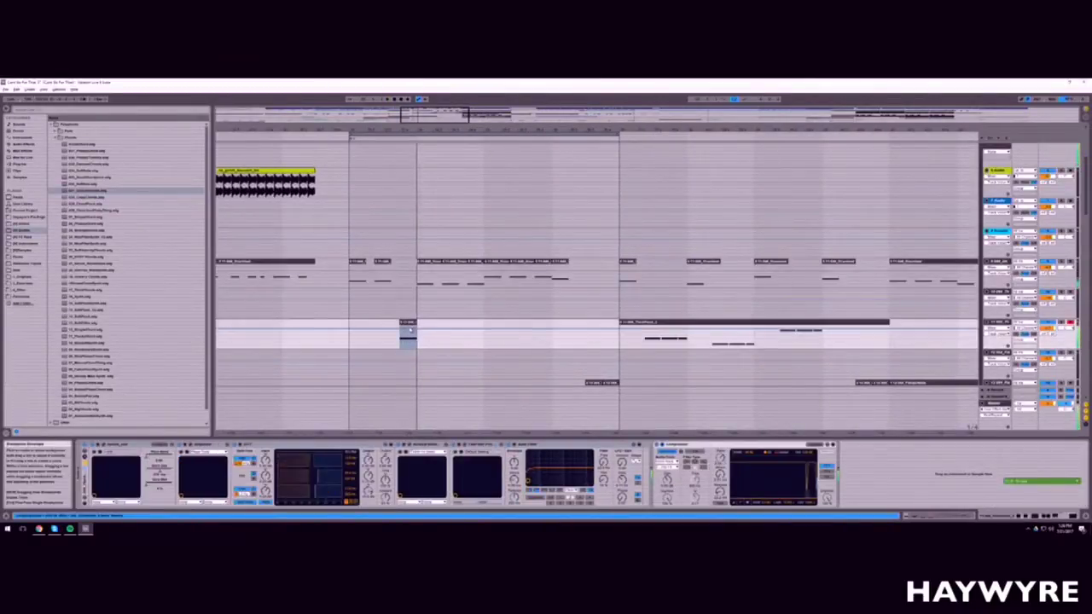
Step: Trim the note in the copied synth clip so it ends slightly before the clip's end
{"action": "key", "text": "space"}
{"action": "double_click", "coordinate": [408, 322]}
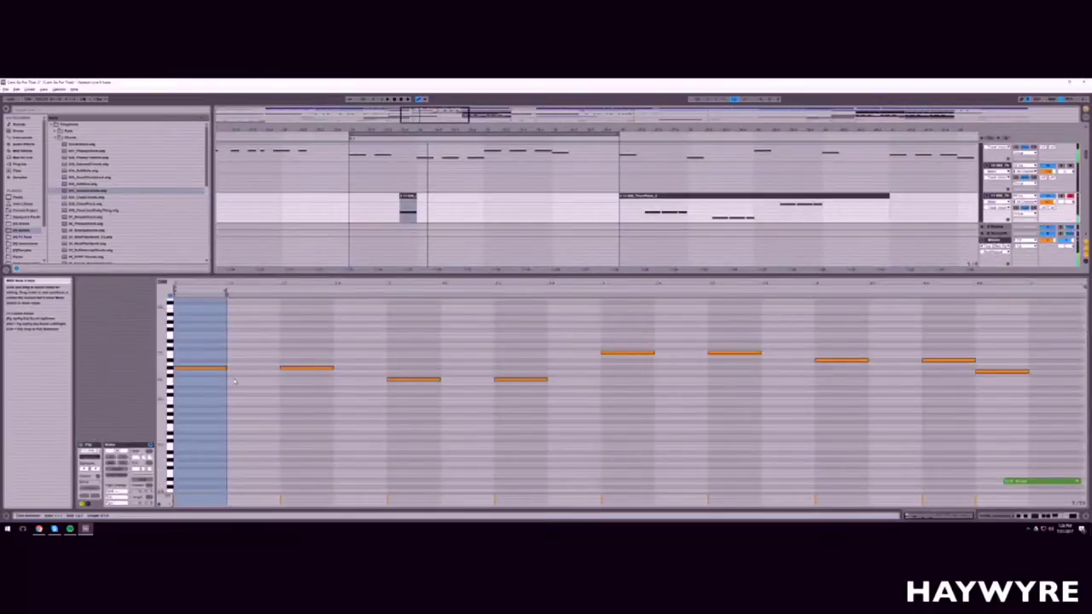
{"action": "left_click", "coordinate": [226, 371]}
{"action": "key", "text": "shift+Tab"}
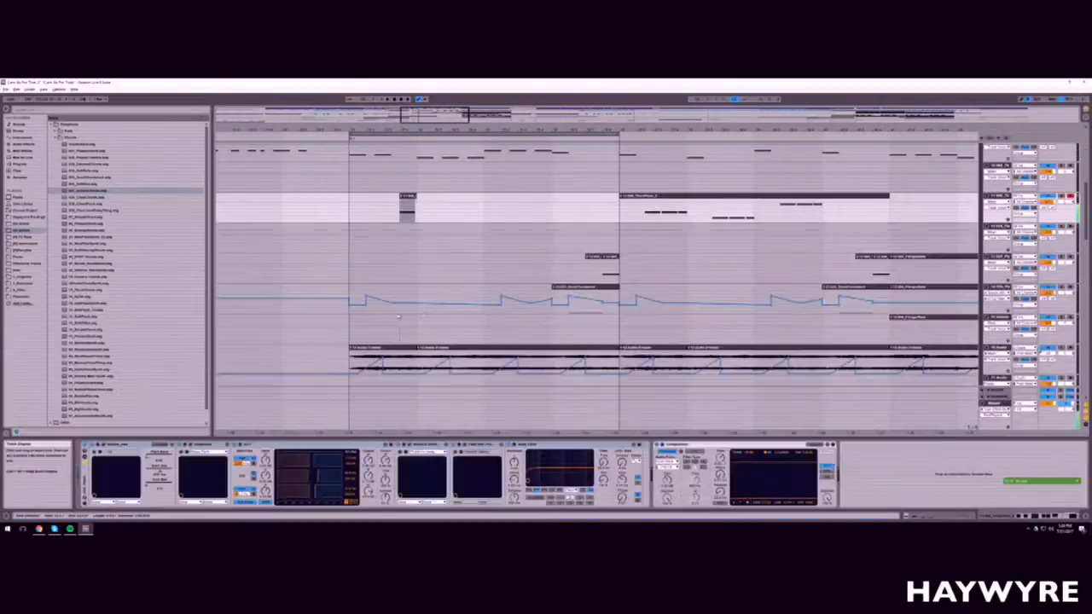
Step: Play the drop and delete the bass clips on the last beat of its second and third bars
{"action": "key", "text": "space"}
{"action": "scroll", "coordinate": [458, 284], "scroll_direction": "up", "scroll_amount": 1}
{"action": "scroll", "coordinate": [457, 284], "scroll_direction": "up", "scroll_amount": 1}
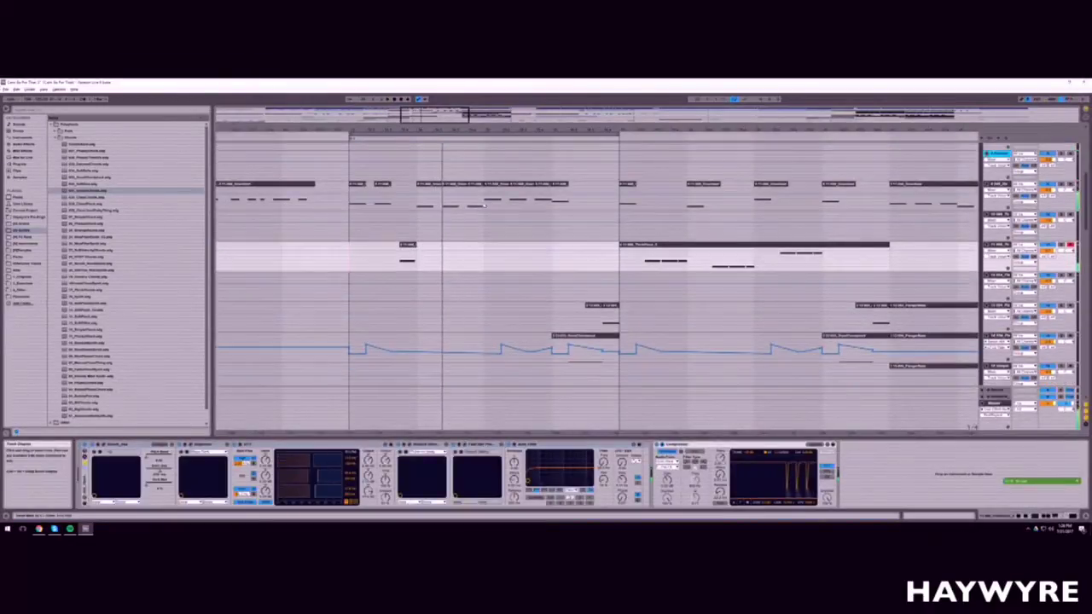
{"action": "key", "text": "space"}
{"action": "left_click", "coordinate": [476, 185]}
{"action": "key", "text": "Delete"}
{"action": "left_click", "coordinate": [542, 185]}
{"action": "key", "text": "Delete"}
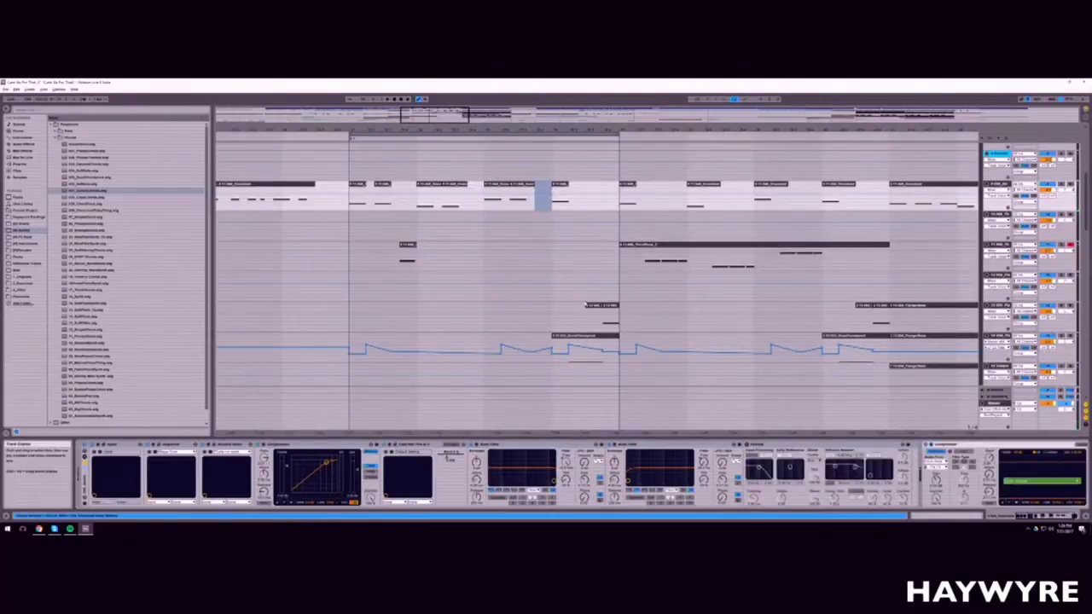
Step: Consolidate the armed synth track's first bar of the drop into one clip and duplicate it into the second bar
{"action": "scroll", "coordinate": [585, 305], "scroll_direction": "up", "scroll_amount": 1}
{"action": "scroll", "coordinate": [386, 276], "scroll_direction": "down", "scroll_amount": 1}
{"action": "left_click", "coordinate": [411, 261]}
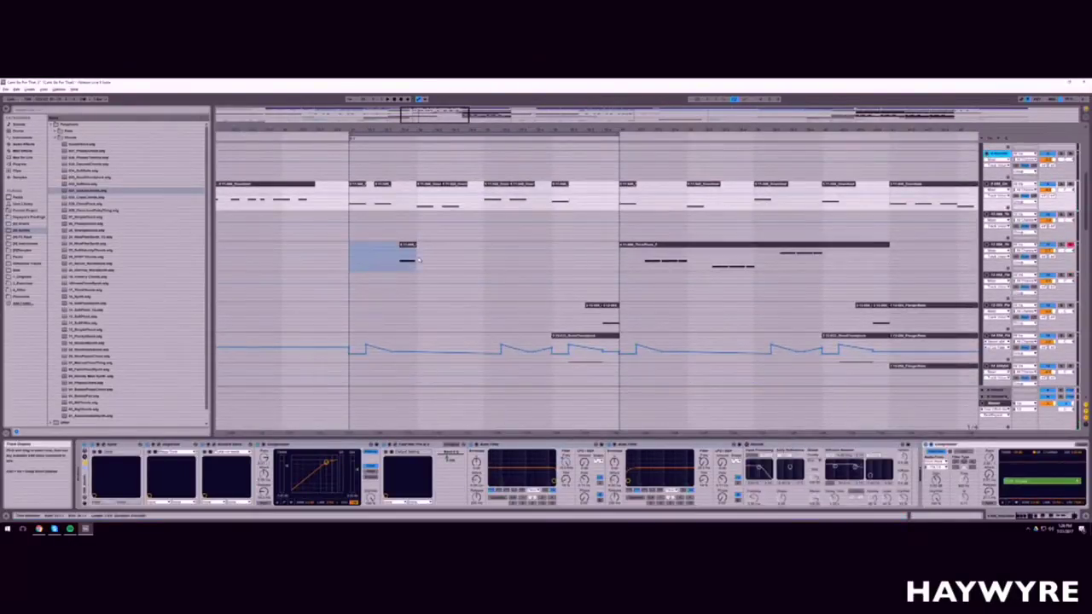
{"action": "left_click", "coordinate": [452, 247]}
{"action": "double_click", "coordinate": [452, 247]}
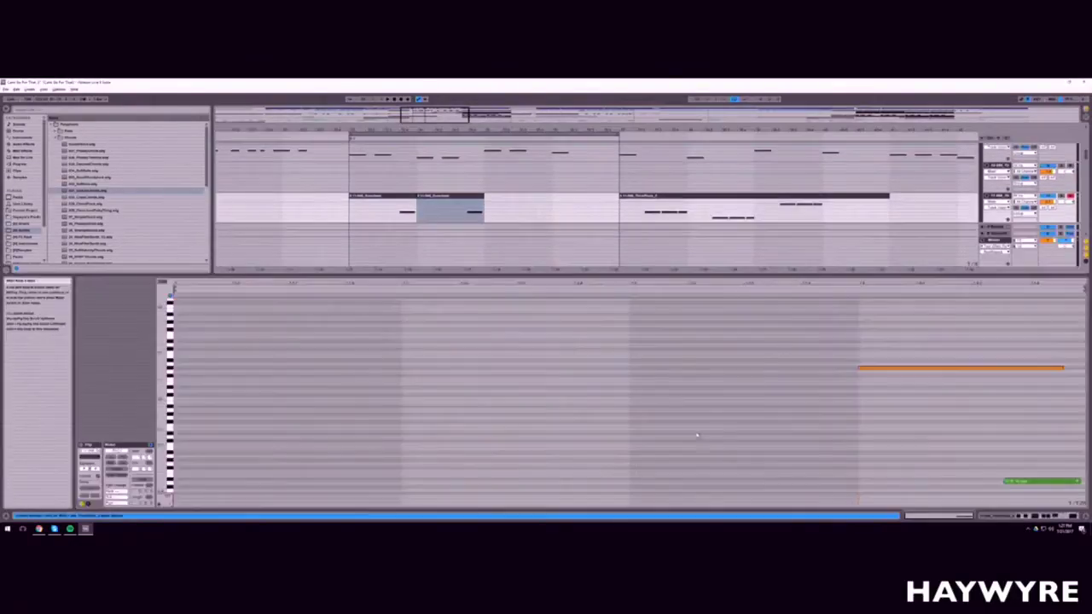
Step: Transpose the note in the second bar's synth clip down three semitones
{"action": "left_click", "coordinate": [891, 330]}
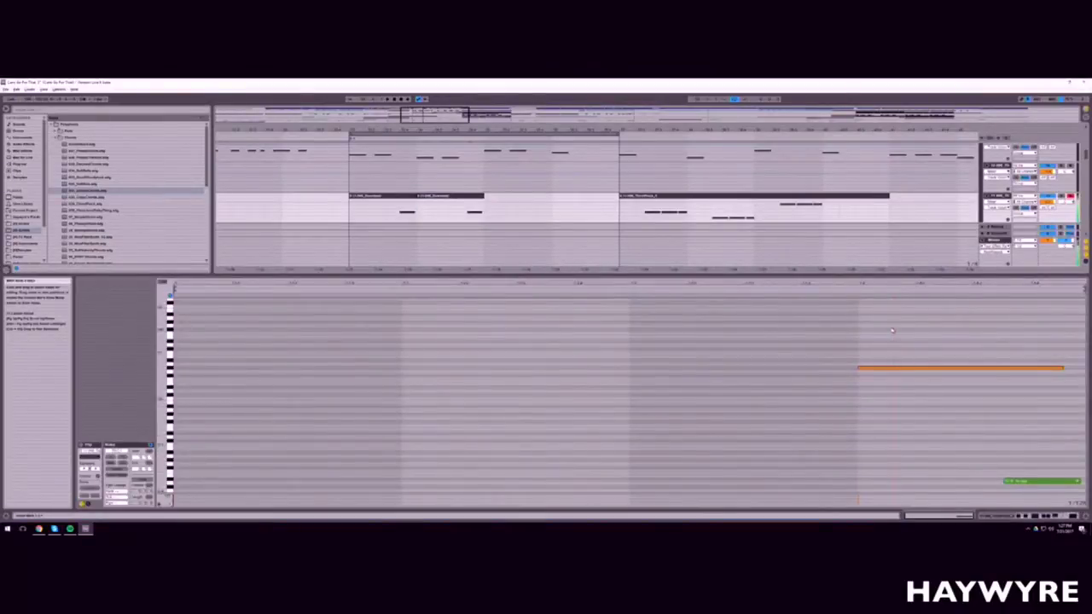
{"action": "key", "text": "shift+Tab"}
{"action": "key", "text": "shift+Tab"}
{"action": "key", "text": "ctrl+a"}
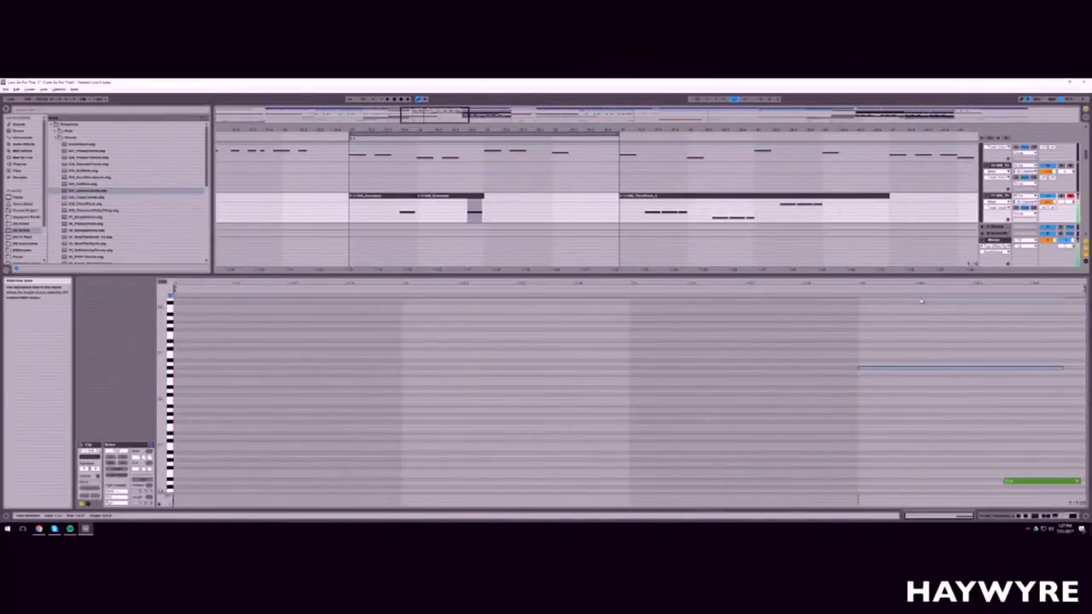
{"action": "key", "text": "Down"}
{"action": "key", "text": "Down"}
{"action": "key", "text": "Down"}
{"action": "key", "text": "shift+Tab"}
Step: Duplicate the second synth clip into the drop's third bar and raise its note to match the higher bass notes there
{"action": "scroll", "coordinate": [457, 231], "scroll_direction": "up", "scroll_amount": 1}
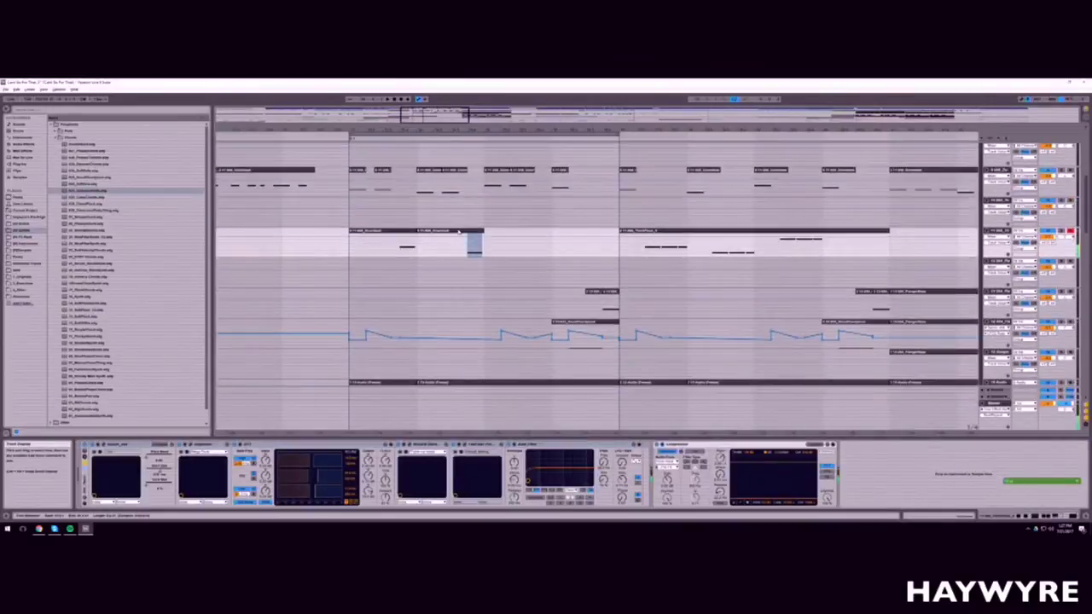
{"action": "left_click", "coordinate": [457, 231]}
{"action": "key", "text": "ctrl+d"}
{"action": "double_click", "coordinate": [529, 232]}
{"action": "left_click", "coordinate": [975, 380]}
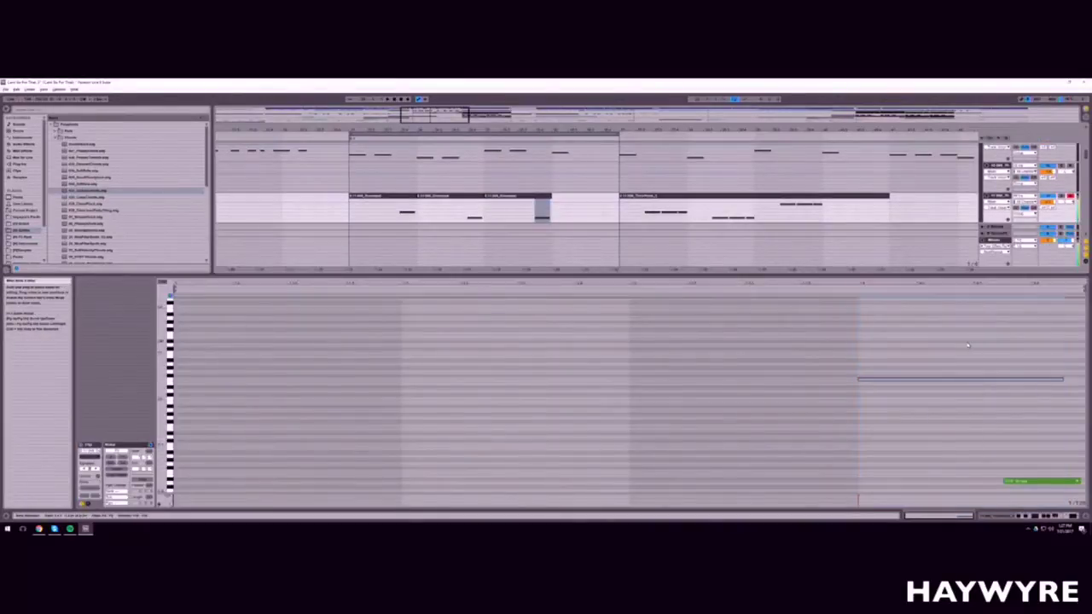
{"action": "key", "text": "shift+Up"}
{"action": "key", "text": "Down"}
{"action": "key", "text": "Down"}
{"action": "key", "text": "Down"}
{"action": "key", "text": "Down"}
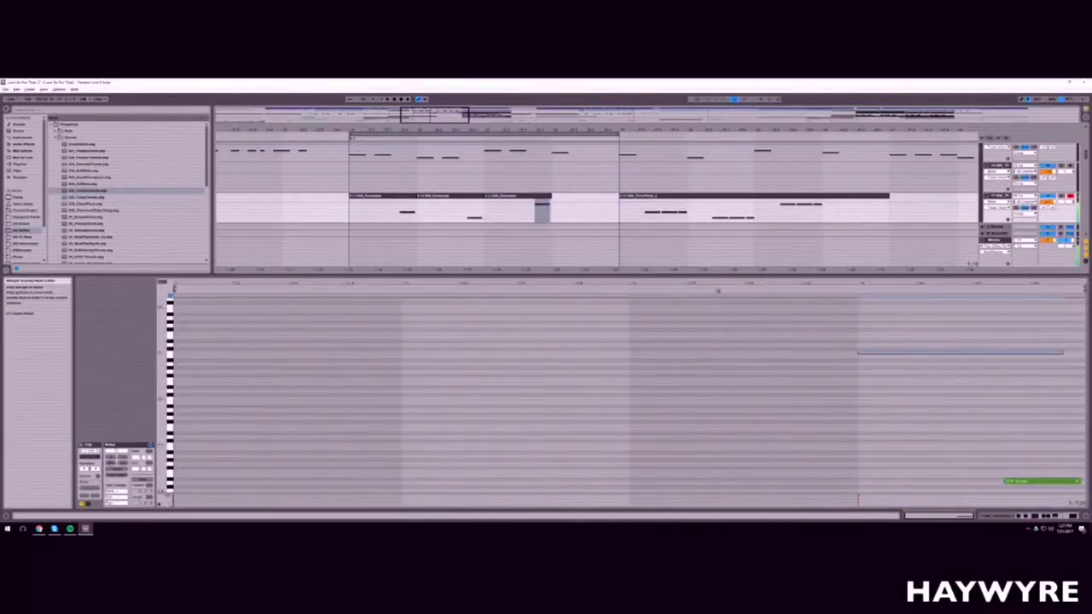
Step: Play the drop from its start while reviewing the clips on the bass, synth and chord tracks
{"action": "key", "text": "shift+Tab"}
{"action": "left_click", "coordinate": [347, 221]}
{"action": "key", "text": "space"}
{"action": "scroll", "coordinate": [347, 221], "scroll_direction": "up", "scroll_amount": 3}
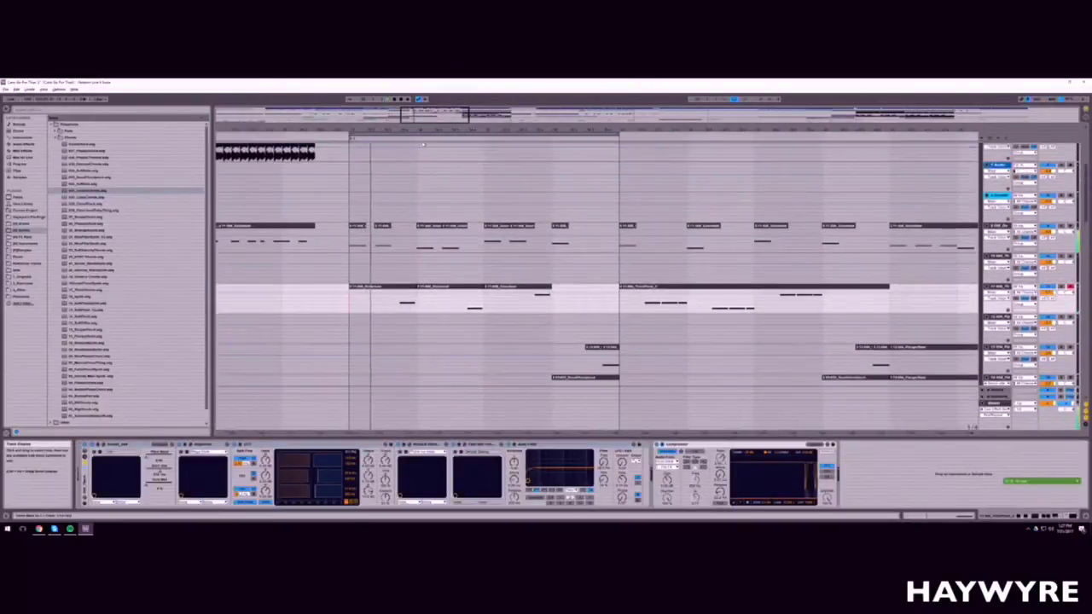
{"action": "scroll", "coordinate": [509, 265], "scroll_direction": "down", "scroll_amount": 2}
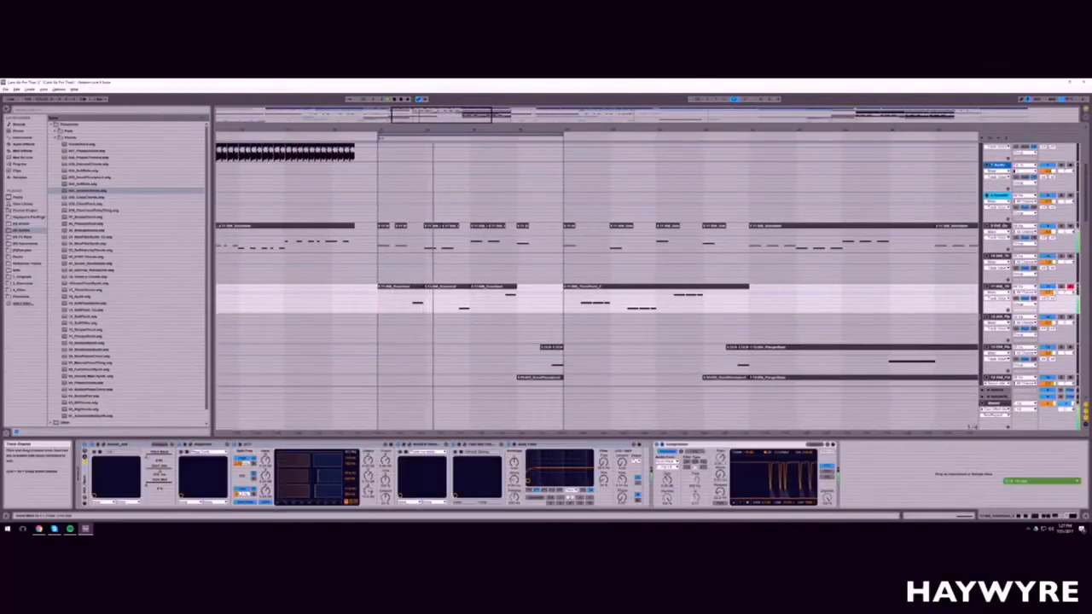
{"action": "scroll", "coordinate": [597, 286], "scroll_direction": "down", "scroll_amount": 10}
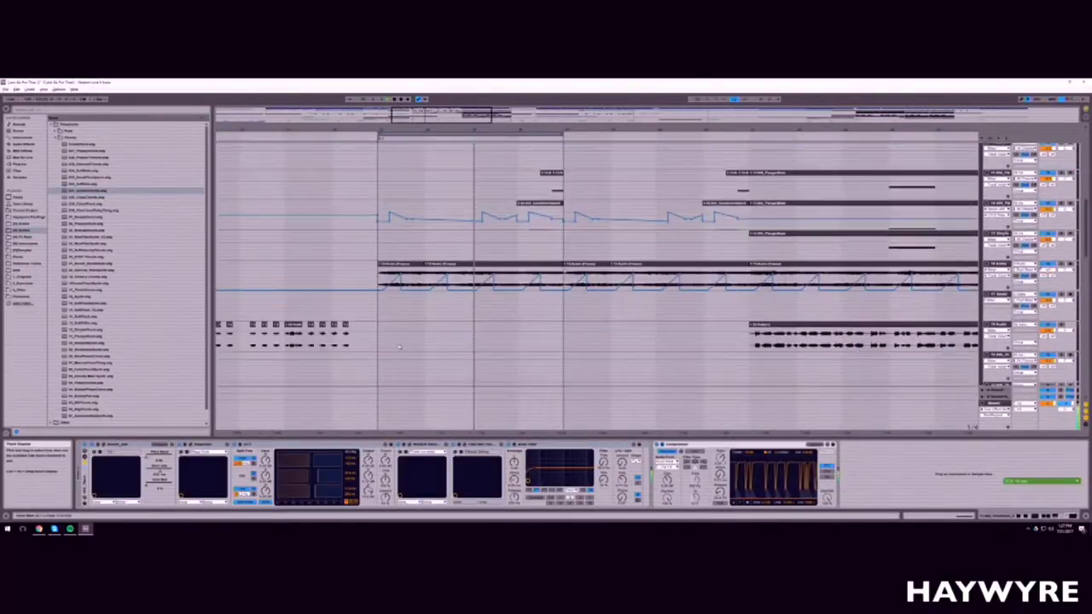
{"action": "scroll", "coordinate": [401, 340], "scroll_direction": "down", "scroll_amount": 6}
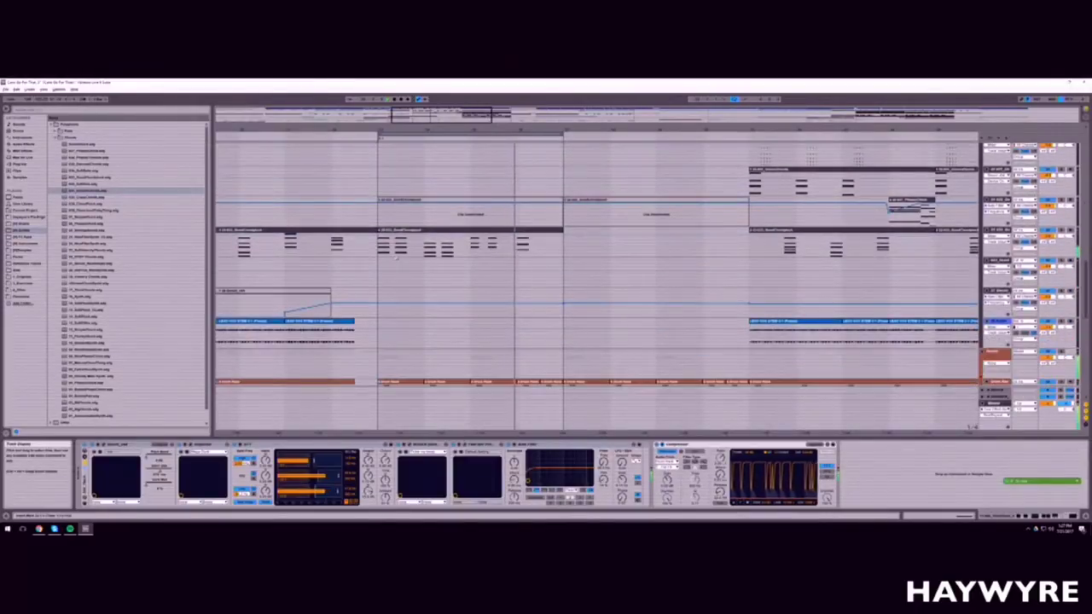
Step: Lengthen the two chords in the third bar of the drop's chord clip to match the chords in its first two bars
{"action": "left_click", "coordinate": [449, 231]}
{"action": "double_click", "coordinate": [449, 231]}
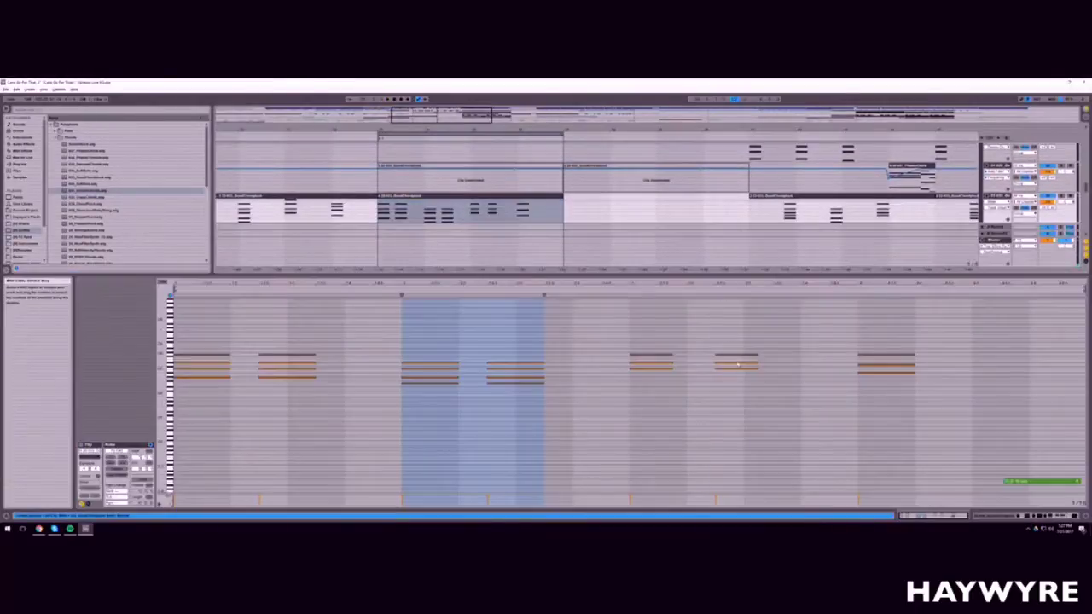
{"action": "left_click_drag", "start_coordinate": [656, 399], "coordinate": [687, 356]}
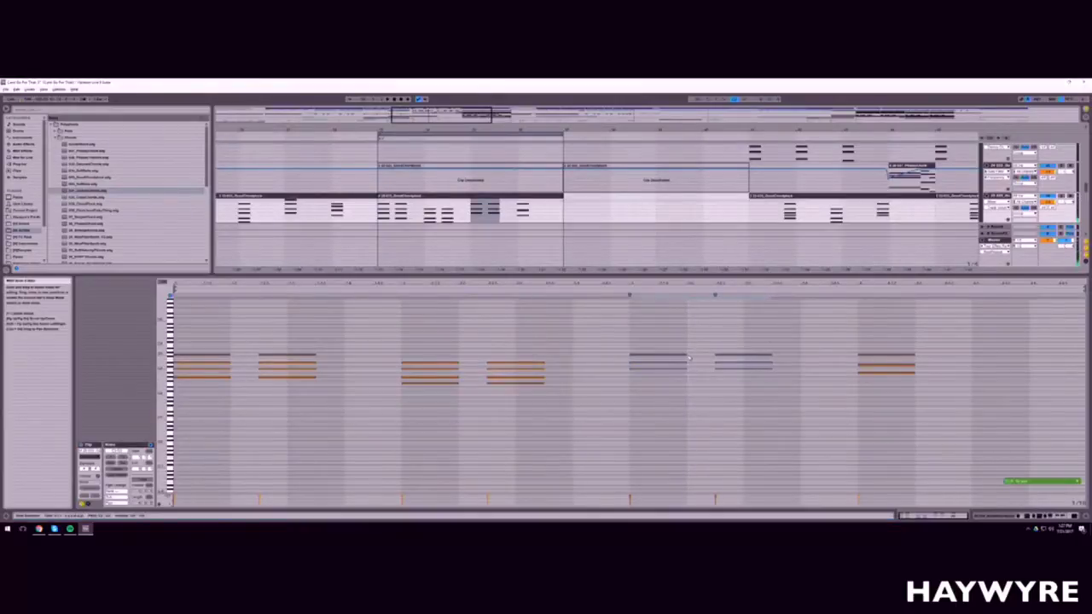
{"action": "key", "text": "shift+Tab"}
Step: Play the drop while reviewing its chord, drum and synth tracks and the section that follows
{"action": "key", "text": "space"}
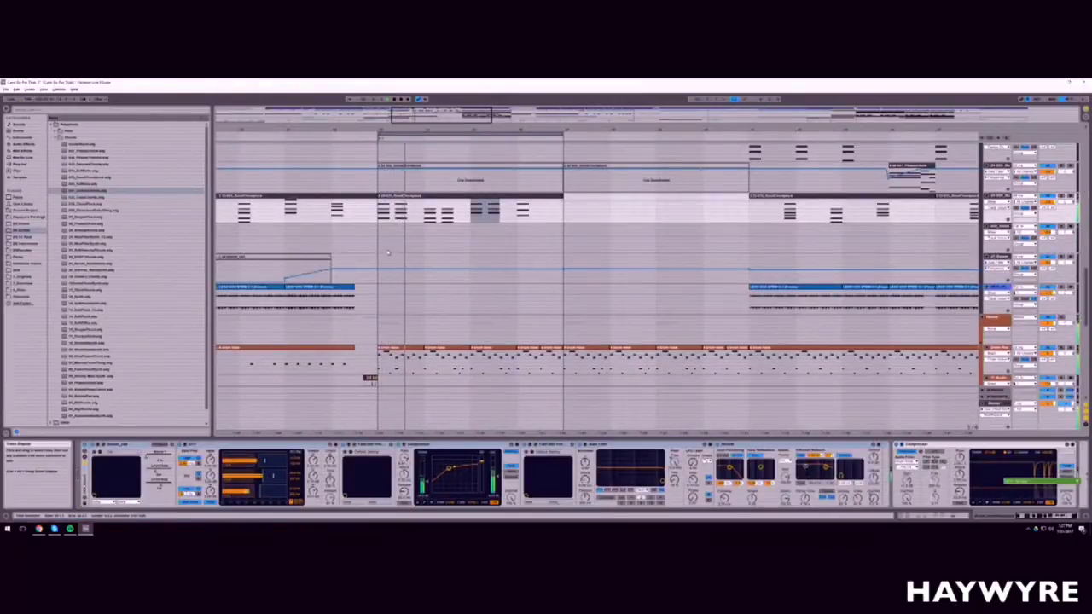
{"action": "scroll", "coordinate": [342, 227], "scroll_direction": "up", "scroll_amount": 2}
{"action": "left_click_drag", "start_coordinate": [417, 129], "coordinate": [434, 150]}
{"action": "scroll", "coordinate": [433, 150], "scroll_direction": "up", "scroll_amount": 2}
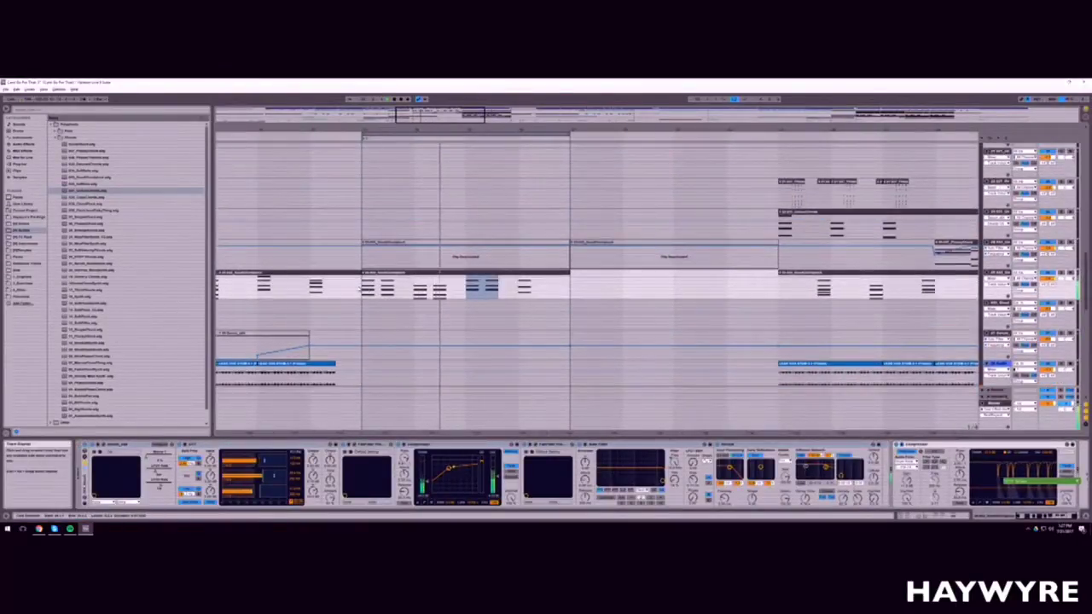
{"action": "left_click_drag", "start_coordinate": [361, 286], "coordinate": [467, 294]}
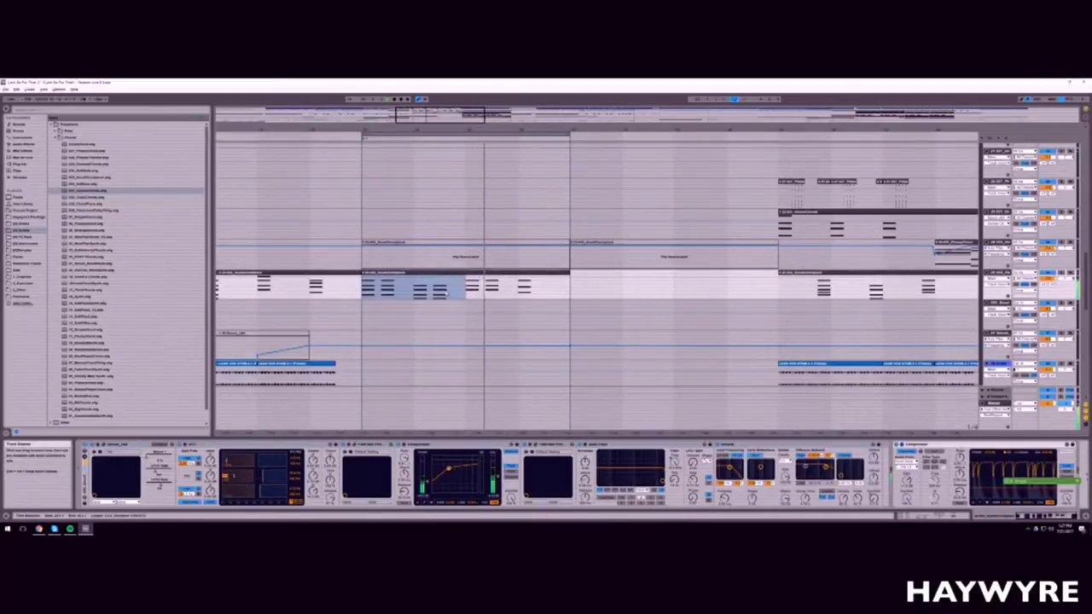
{"action": "scroll", "coordinate": [461, 298], "scroll_direction": "down", "scroll_amount": 5}
{"action": "left_click_drag", "start_coordinate": [361, 331], "coordinate": [465, 343]}
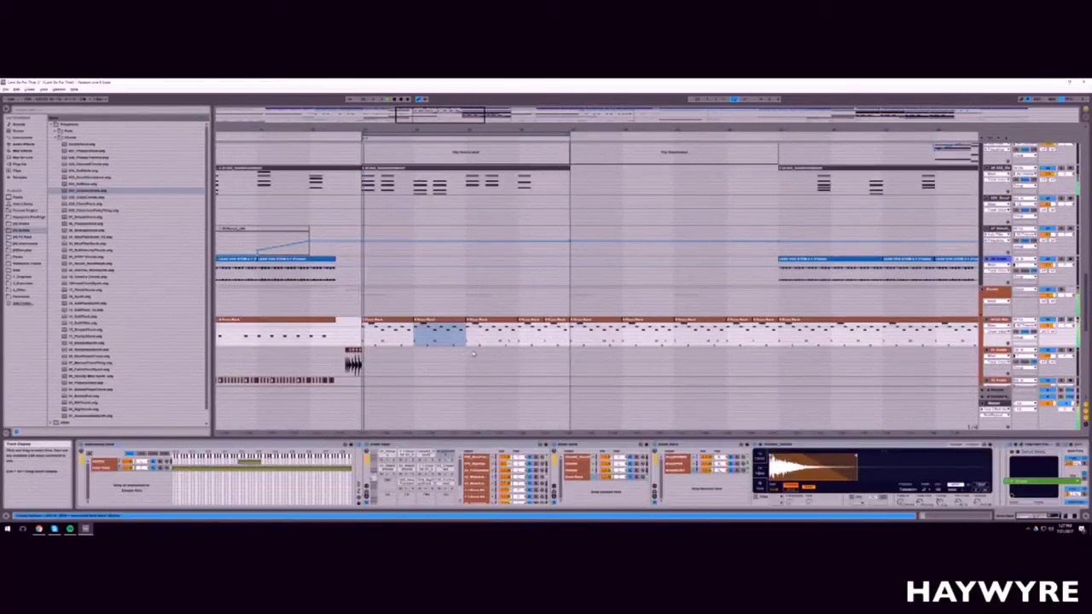
{"action": "scroll", "coordinate": [442, 292], "scroll_direction": "up", "scroll_amount": 6}
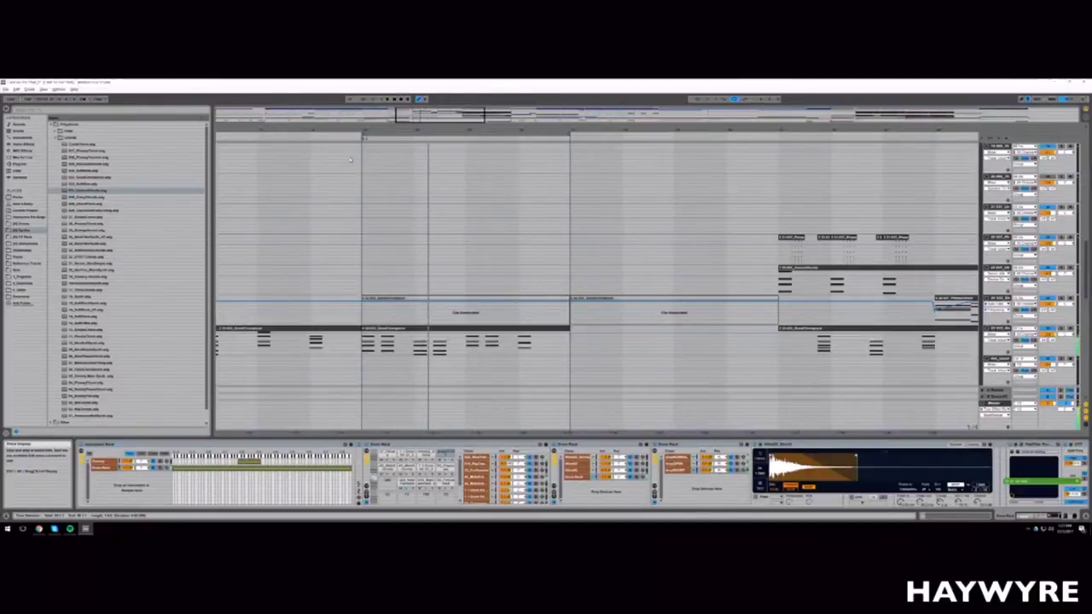
{"action": "left_click_drag", "start_coordinate": [440, 121], "coordinate": [440, 106]}
{"action": "scroll", "coordinate": [423, 257], "scroll_direction": "up", "scroll_amount": 2}
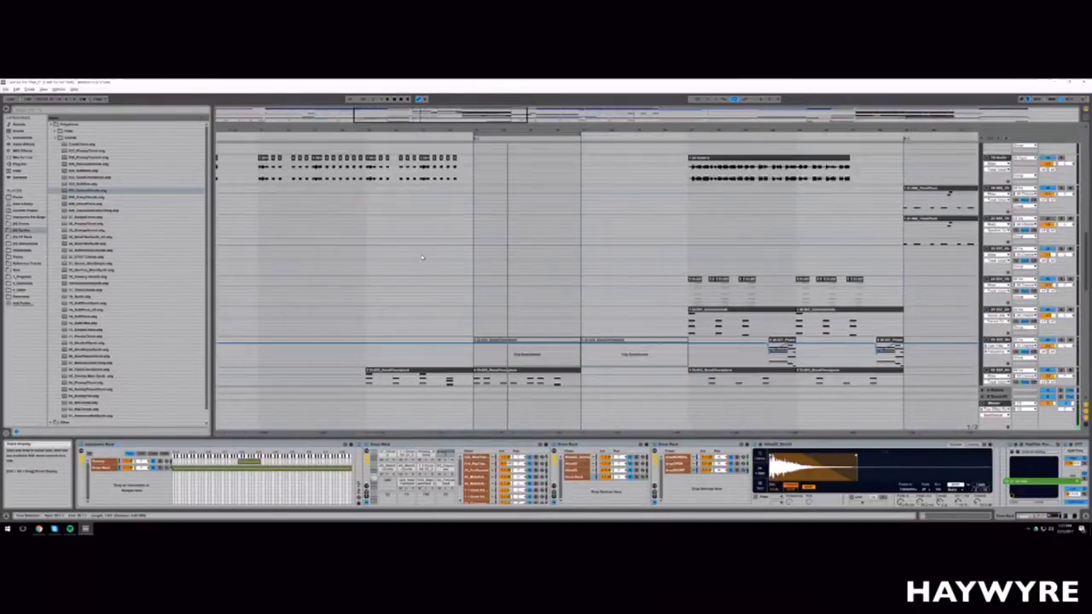
{"action": "left_click", "coordinate": [369, 229]}
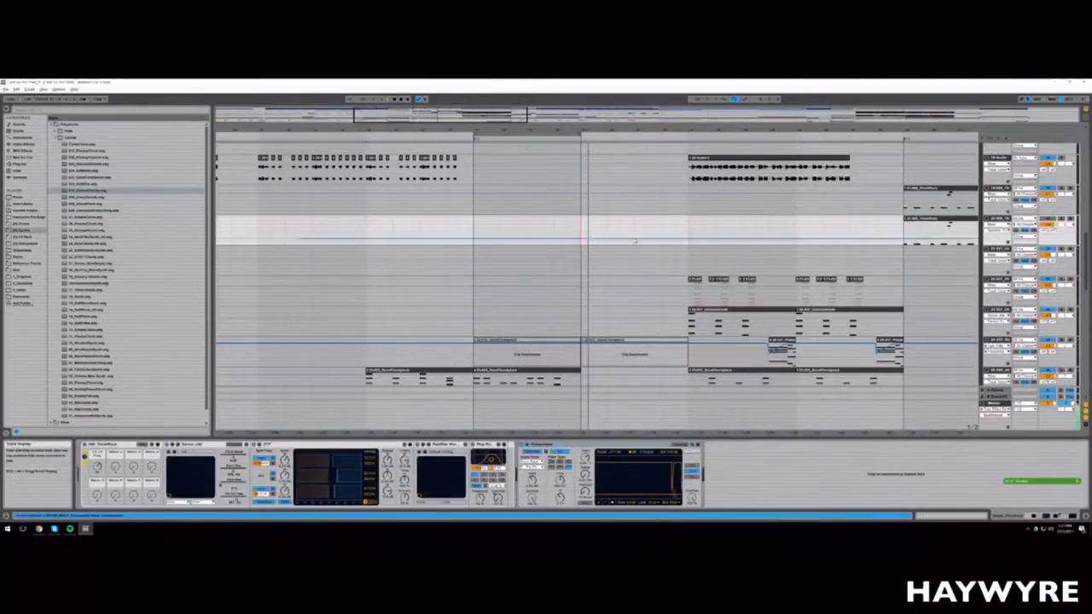
{"action": "scroll", "coordinate": [597, 281], "scroll_direction": "down", "scroll_amount": 5}
{"action": "scroll", "coordinate": [611, 318], "scroll_direction": "down", "scroll_amount": 2}
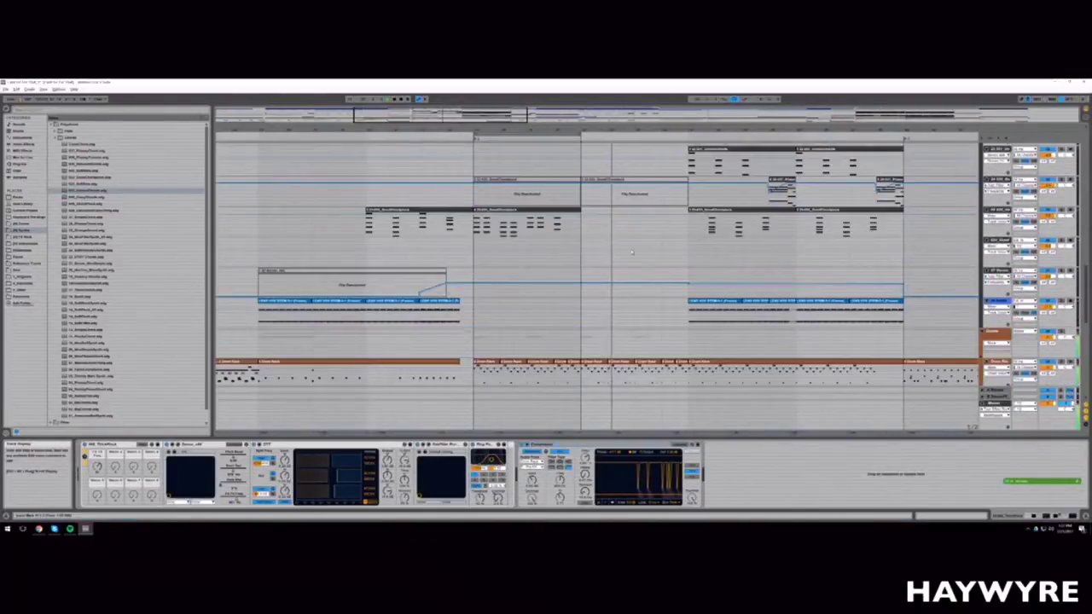
Step: Copy the chord clip from before the drop into the empty second half of the drop on the same track and play it
{"action": "left_click", "coordinate": [729, 235]}
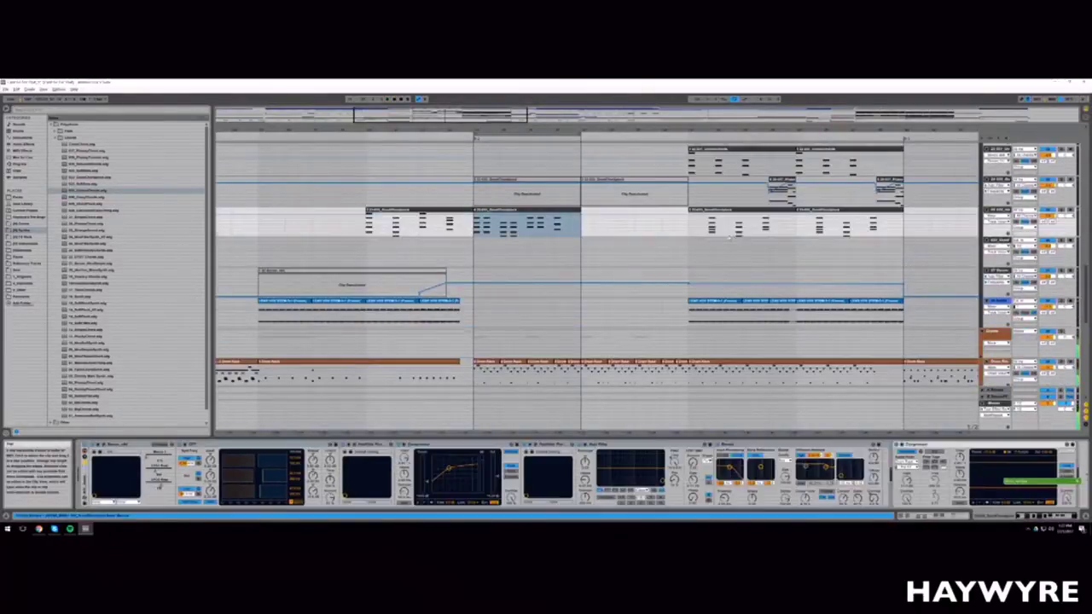
{"action": "left_click", "coordinate": [386, 210]}
{"action": "key", "text": "ctrl+c"}
{"action": "left_click", "coordinate": [585, 225]}
{"action": "key", "text": "ctrl+v"}
{"action": "key", "text": "space"}
Step: Listen through the copied chords, then replay the drop from its start while looking over the tracks above
{"action": "scroll", "coordinate": [657, 282], "scroll_direction": "up", "scroll_amount": 2}
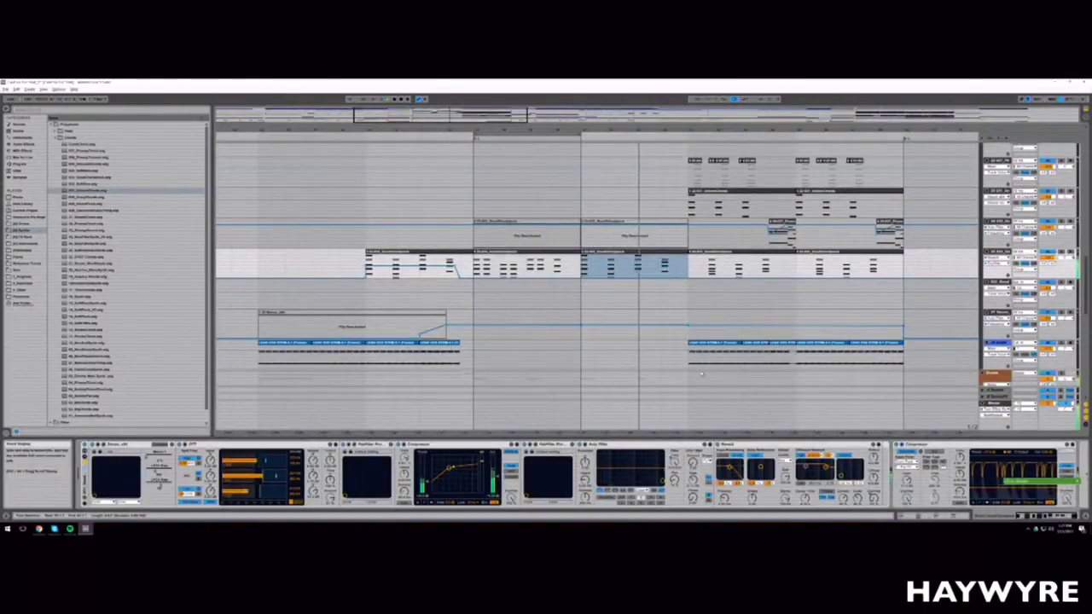
{"action": "scroll", "coordinate": [576, 315], "scroll_direction": "up", "scroll_amount": 2}
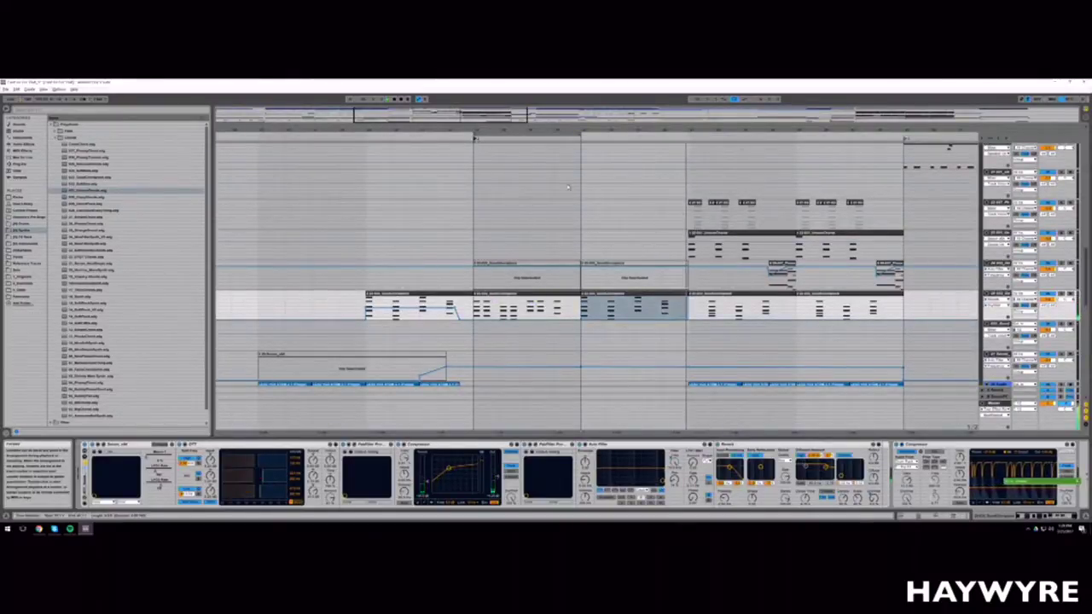
{"action": "left_click", "coordinate": [476, 138]}
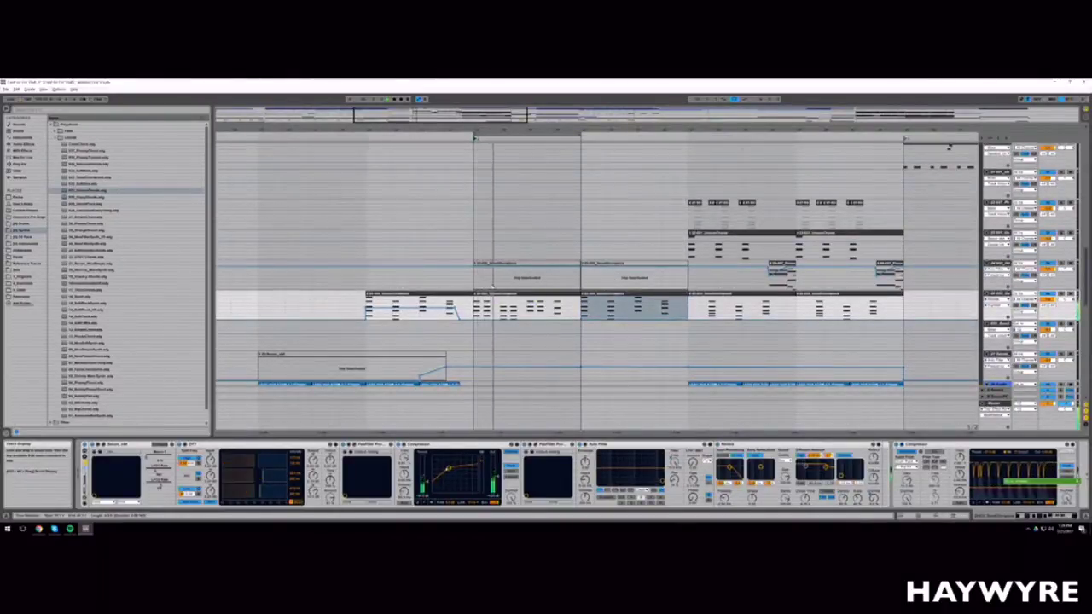
{"action": "scroll", "coordinate": [499, 305], "scroll_direction": "up", "scroll_amount": 2}
{"action": "scroll", "coordinate": [500, 305], "scroll_direction": "up", "scroll_amount": 2}
{"action": "scroll", "coordinate": [500, 306], "scroll_direction": "up", "scroll_amount": 2}
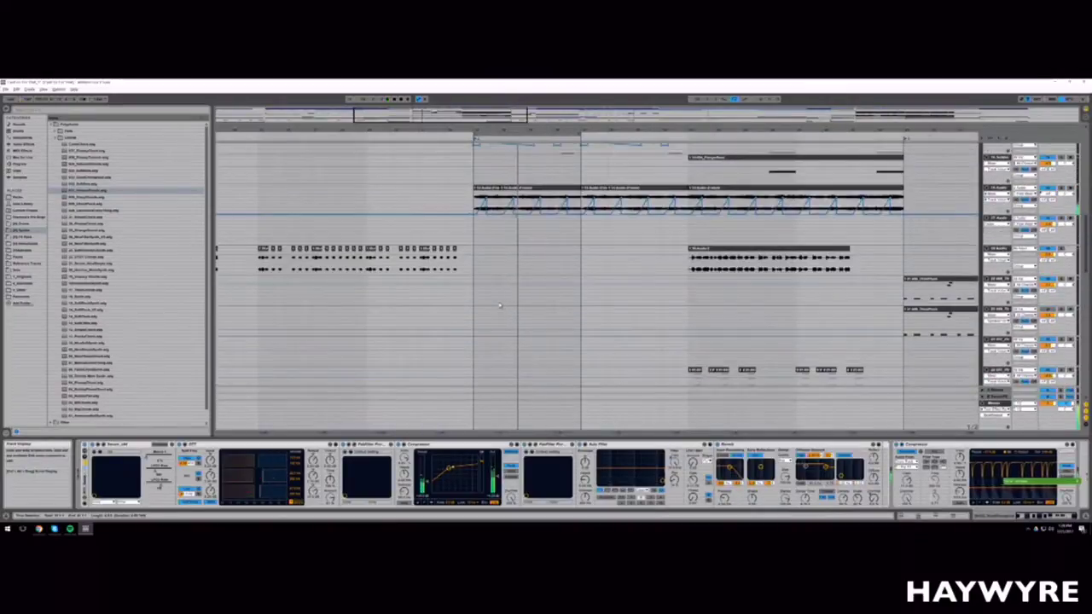
{"action": "scroll", "coordinate": [501, 298], "scroll_direction": "down", "scroll_amount": 2}
{"action": "scroll", "coordinate": [503, 317], "scroll_direction": "up", "scroll_amount": 10}
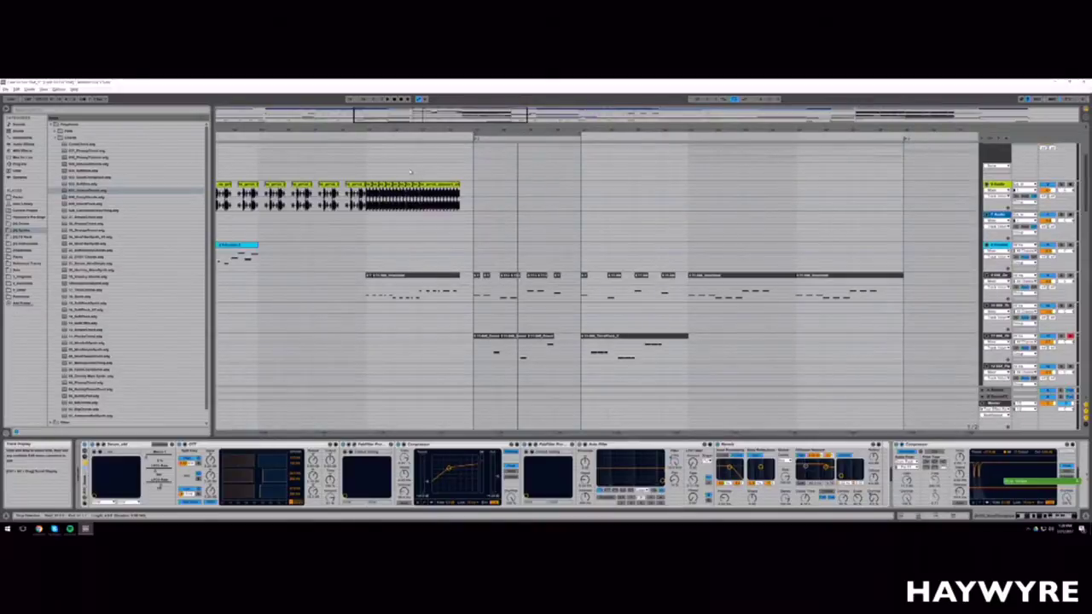
Step: Play the end of the build-up into the drop while checking the transition across all tracks
{"action": "left_click", "coordinate": [360, 239]}
{"action": "left_click", "coordinate": [362, 250]}
{"action": "left_click_drag", "start_coordinate": [494, 120], "coordinate": [498, 114]}
{"action": "key", "text": "space"}
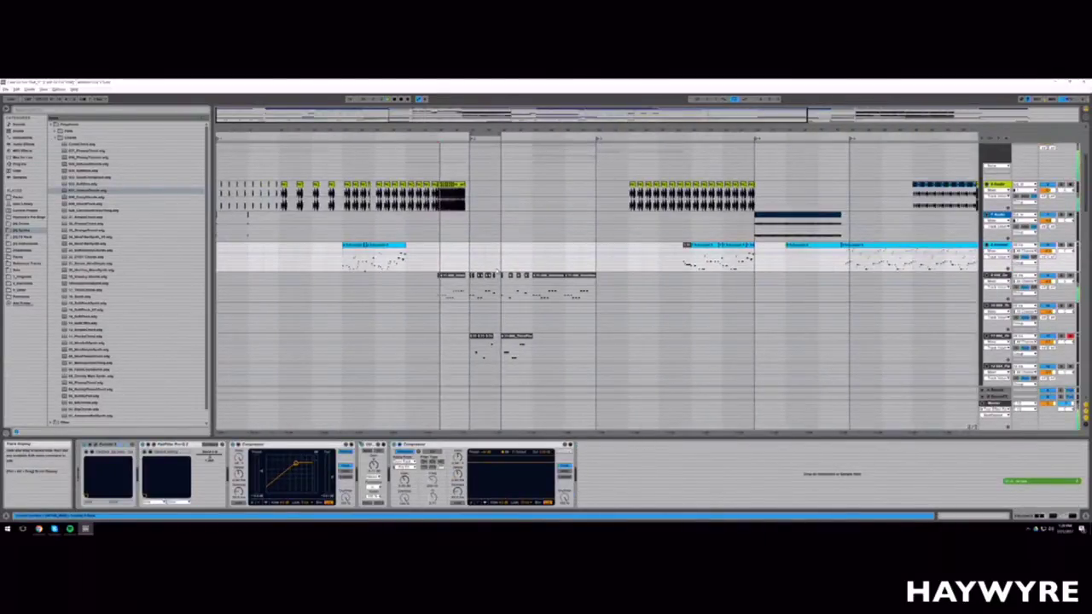
{"action": "scroll", "coordinate": [496, 271], "scroll_direction": "down", "scroll_amount": 2}
{"action": "scroll", "coordinate": [494, 270], "scroll_direction": "up", "scroll_amount": 5}
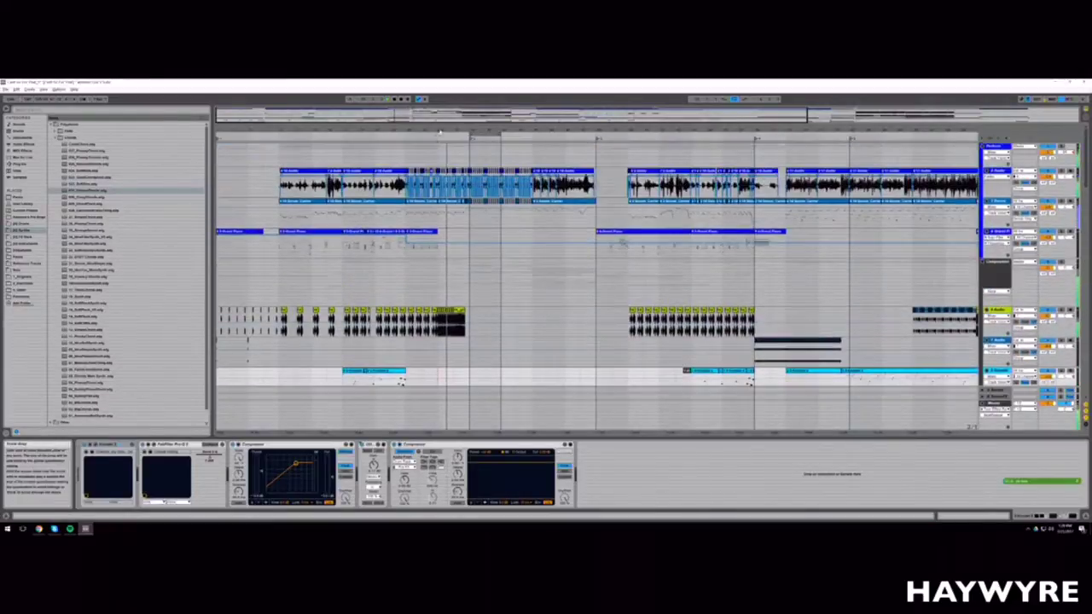
{"action": "left_click_drag", "start_coordinate": [440, 132], "coordinate": [423, 256]}
{"action": "scroll", "coordinate": [536, 351], "scroll_direction": "down", "scroll_amount": 5}
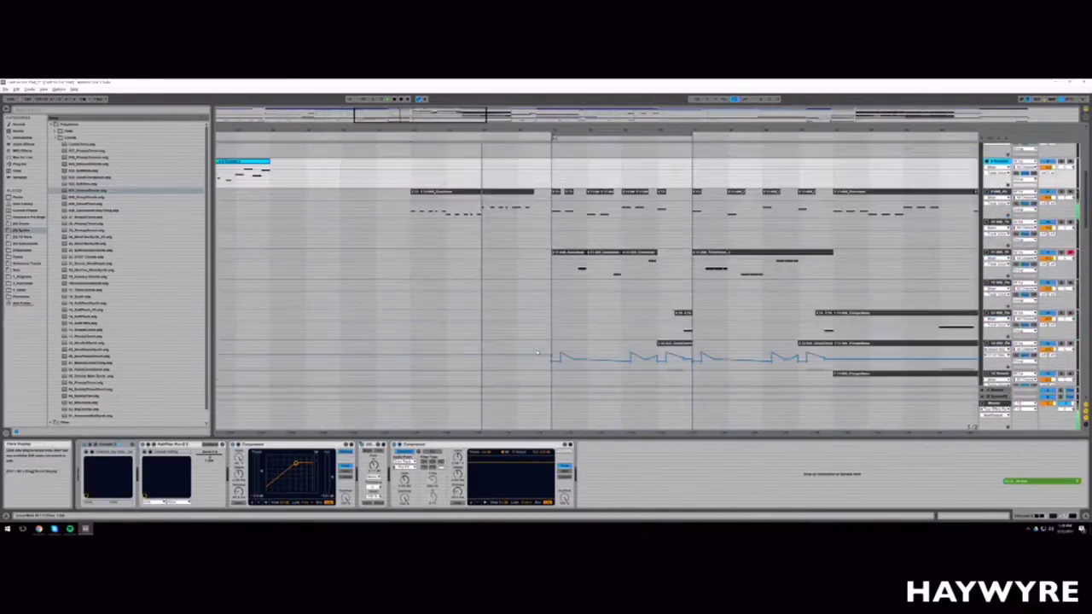
{"action": "scroll", "coordinate": [538, 353], "scroll_direction": "down", "scroll_amount": 10}
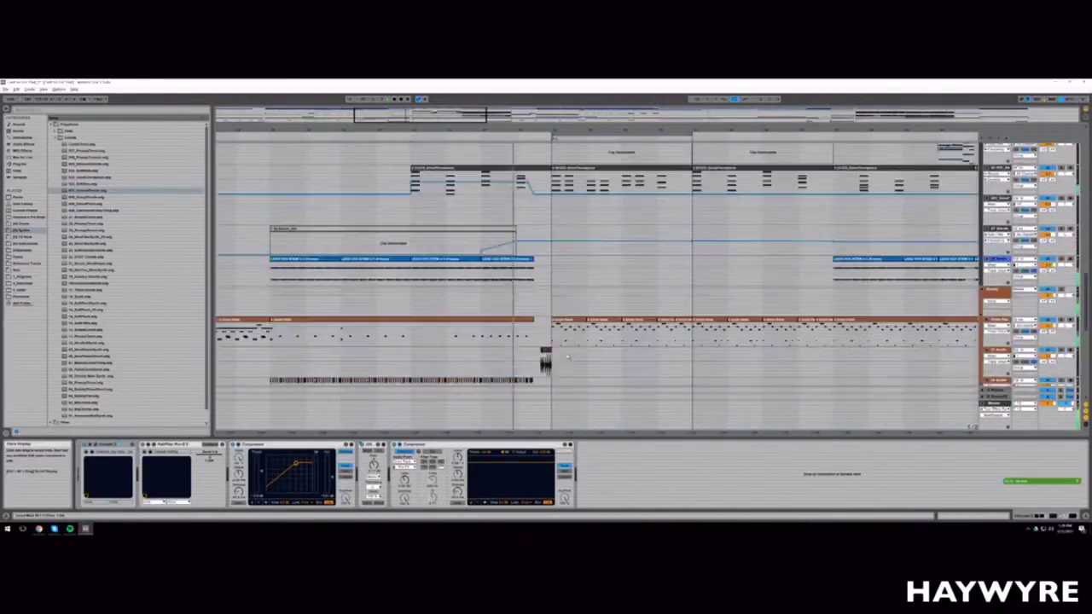
Step: Copy a short drum hit from the drop's first bar into the gap directly after the build-up's drum clip
{"action": "scroll", "coordinate": [566, 358], "scroll_direction": "down", "scroll_amount": 3}
{"action": "left_click_drag", "start_coordinate": [433, 114], "coordinate": [409, 114]}
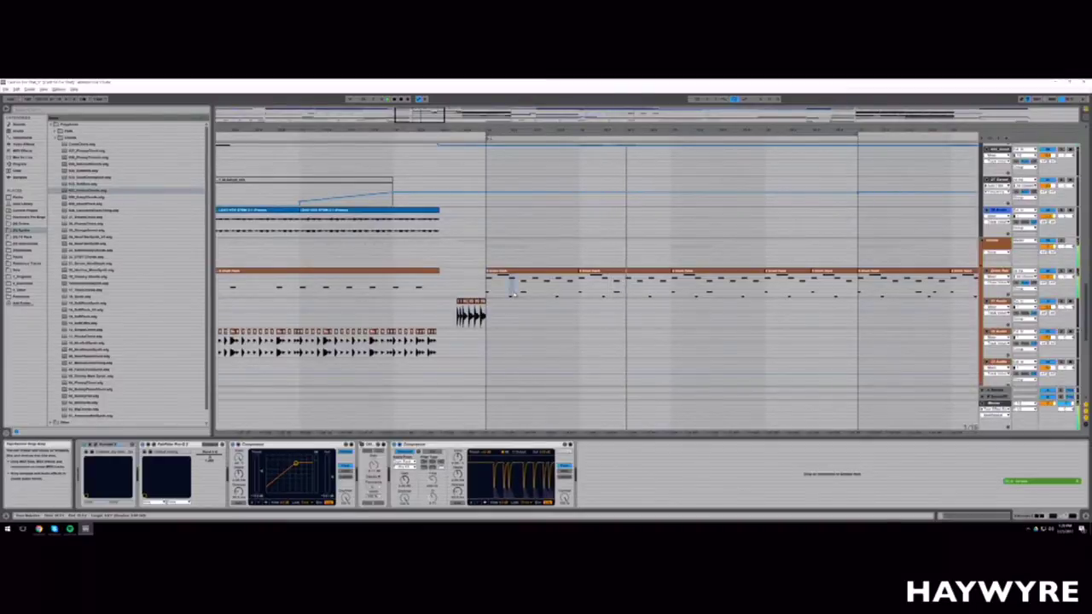
{"action": "left_click", "coordinate": [436, 294]}
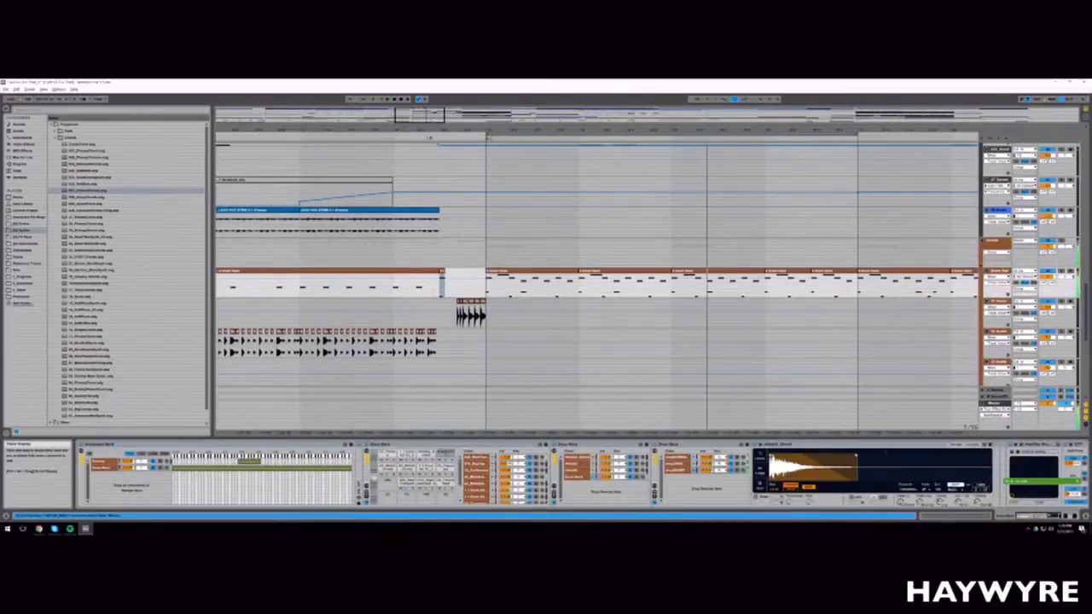
{"action": "scroll", "coordinate": [459, 302], "scroll_direction": "down", "scroll_amount": 5}
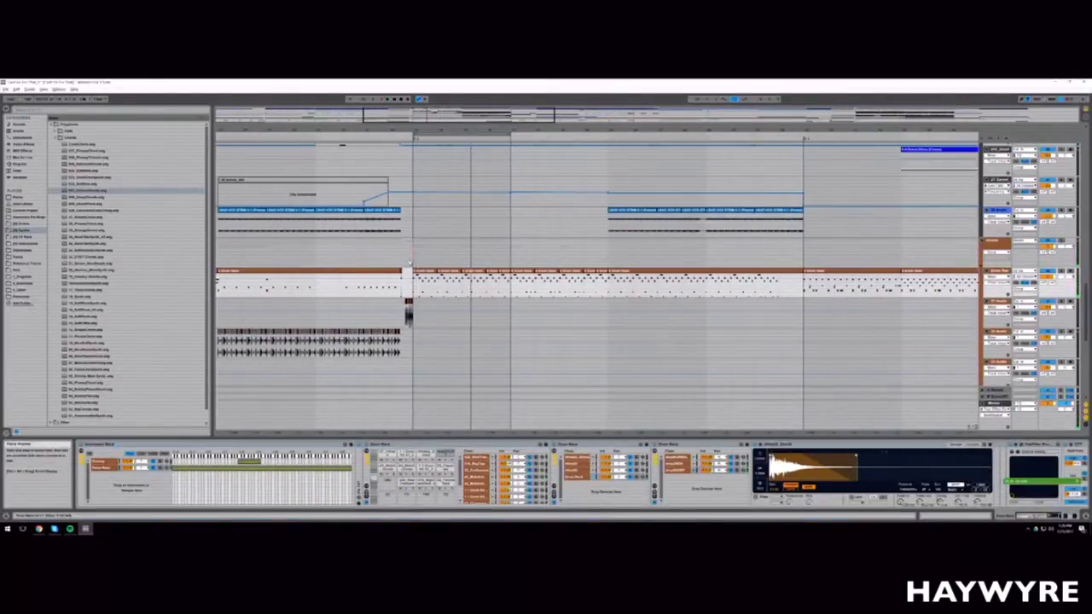
{"action": "left_click", "coordinate": [410, 262]}
Step: Arm the empty synth track below the two pluck tracks and inspect its Serum instrument
{"action": "scroll", "coordinate": [409, 262], "scroll_direction": "up", "scroll_amount": 2}
{"action": "left_click_drag", "start_coordinate": [411, 131], "coordinate": [411, 150]}
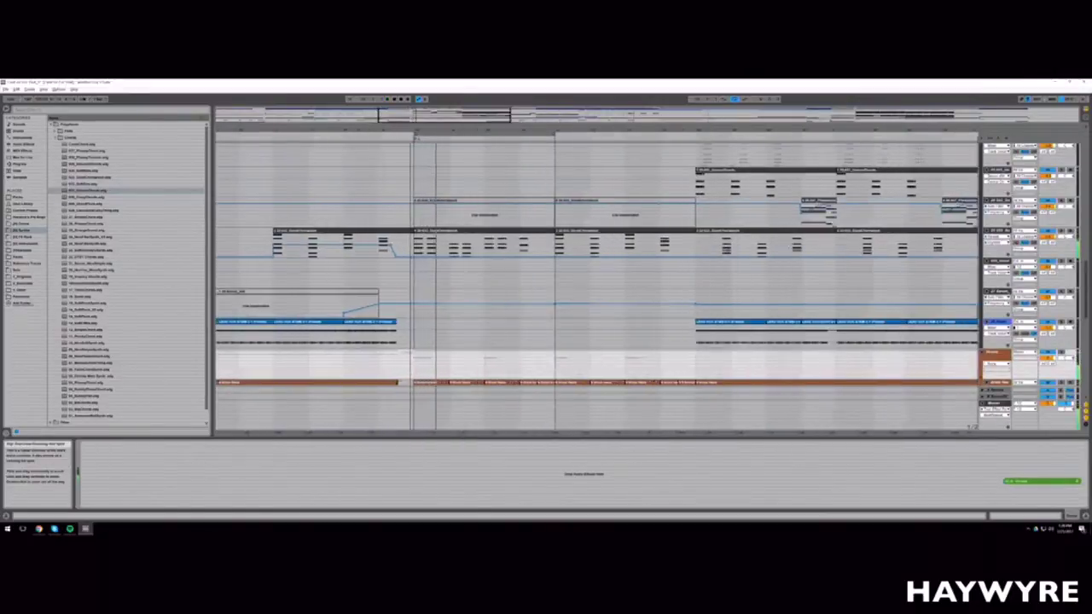
{"action": "left_click_drag", "start_coordinate": [420, 110], "coordinate": [426, 107]}
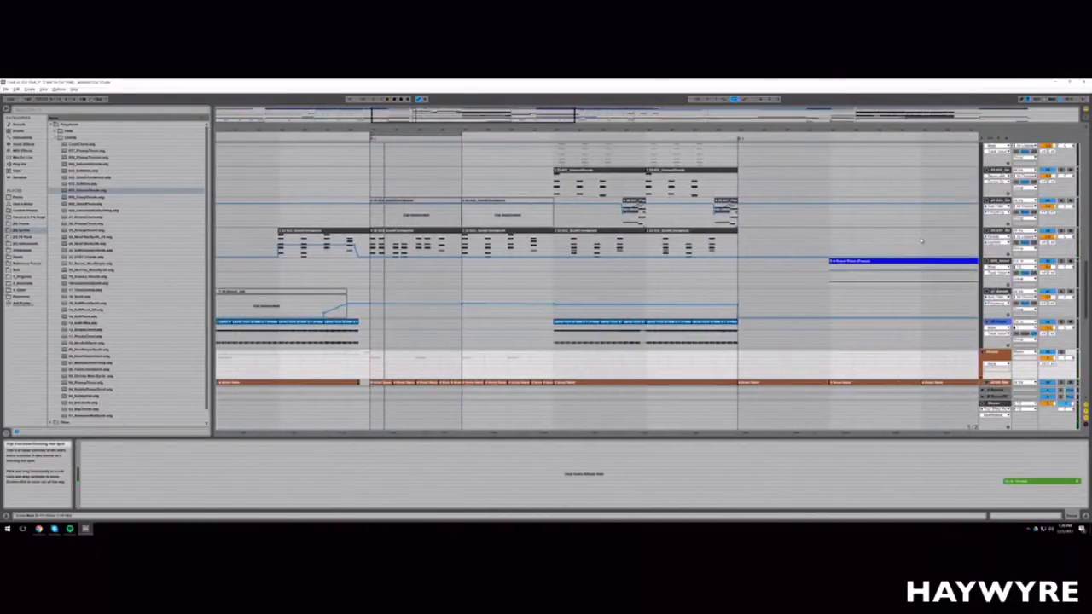
{"action": "scroll", "coordinate": [604, 266], "scroll_direction": "up", "scroll_amount": 4}
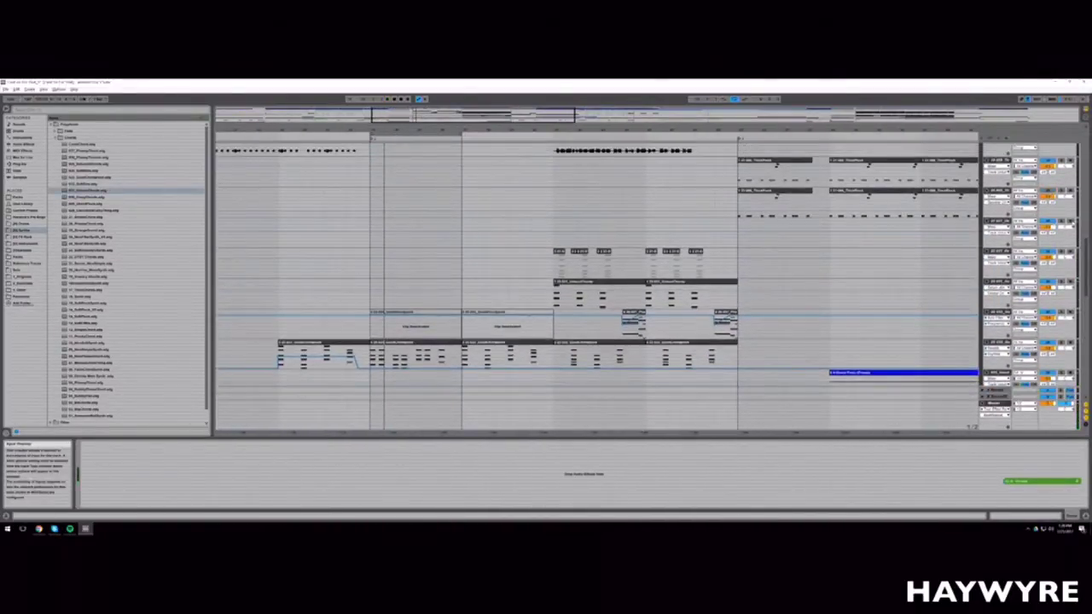
{"action": "left_click", "coordinate": [1071, 222]}
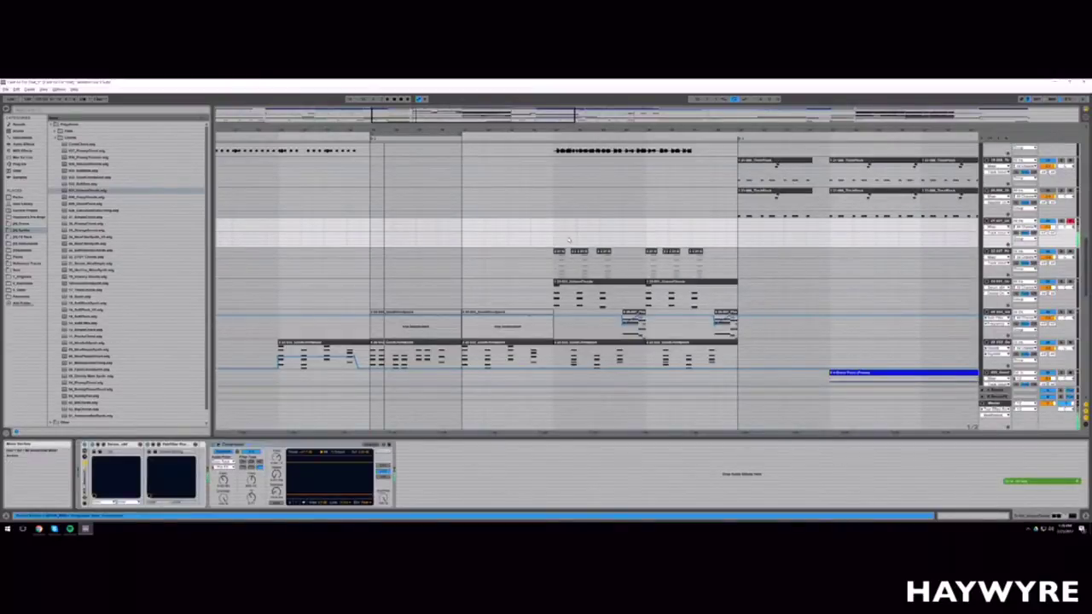
{"action": "left_click", "coordinate": [103, 447]}
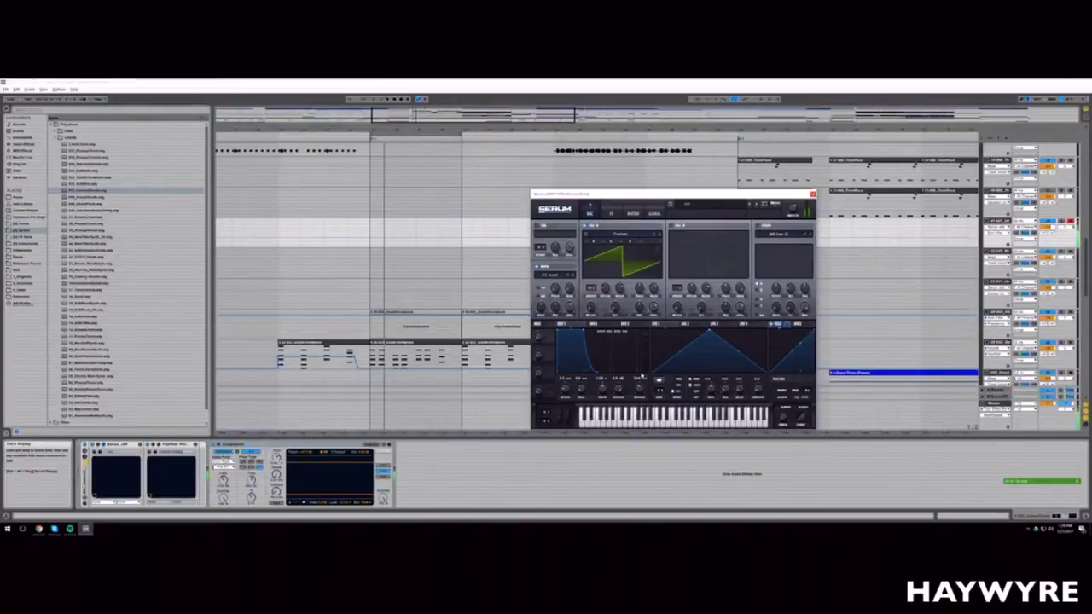
{"action": "left_click", "coordinate": [597, 474]}
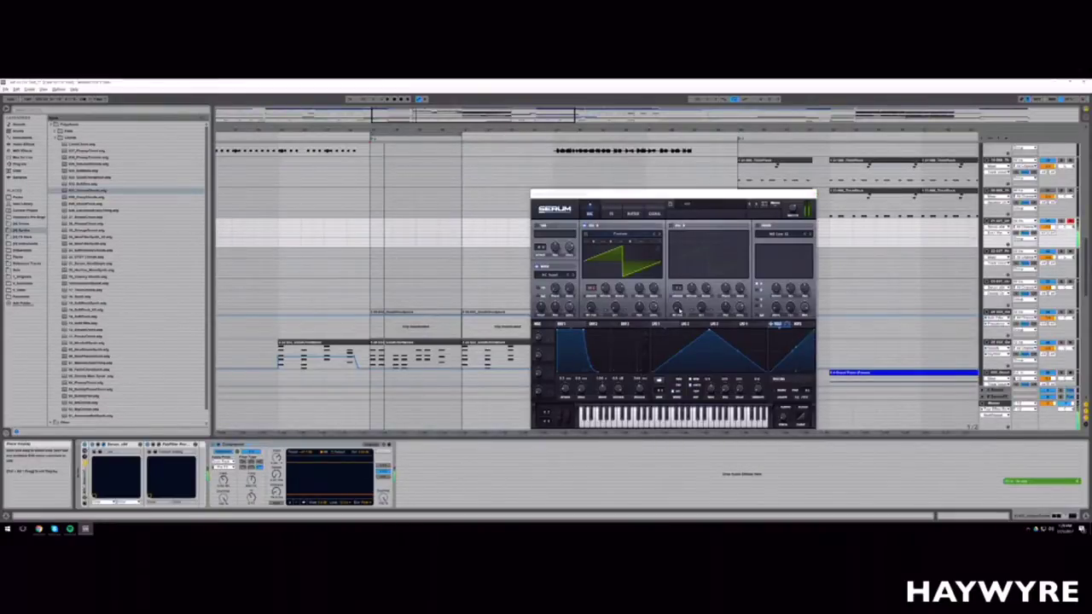
Step: Raise the high-frequency band and shift it lower in frequency in the armed track's Pro-Q 2 equalizer
{"action": "left_click", "coordinate": [159, 446]}
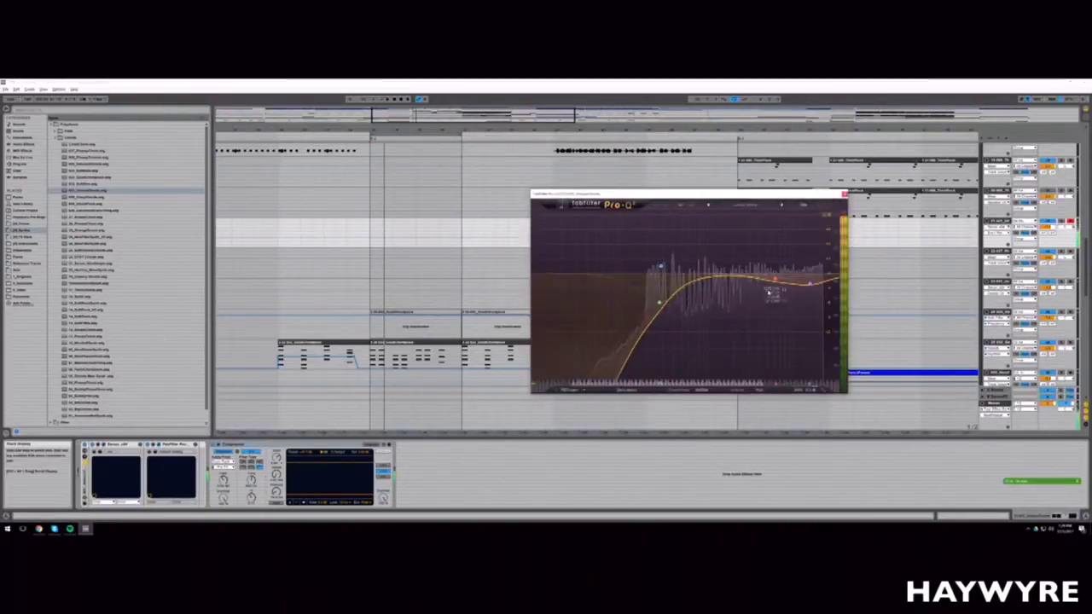
{"action": "left_click_drag", "start_coordinate": [806, 279], "coordinate": [783, 268]}
{"action": "left_click", "coordinate": [844, 195]}
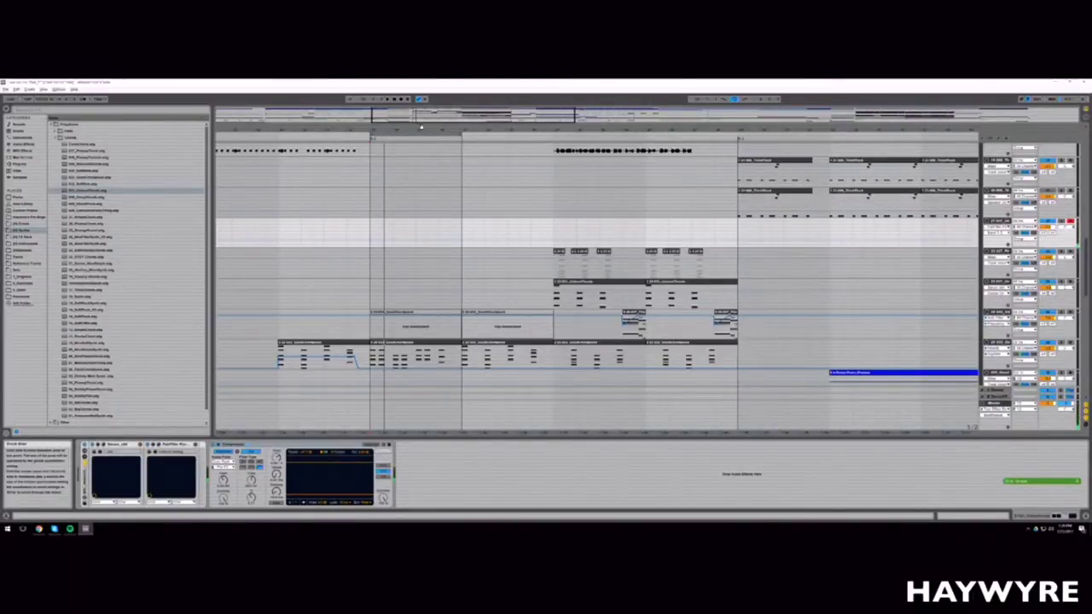
Step: Move the second chord of each of the drop's first three bars from the chord track to the armed synth track
{"action": "left_click_drag", "start_coordinate": [421, 128], "coordinate": [443, 146]}
{"action": "scroll", "coordinate": [380, 298], "scroll_direction": "down", "scroll_amount": 2}
{"action": "left_click", "coordinate": [375, 315]}
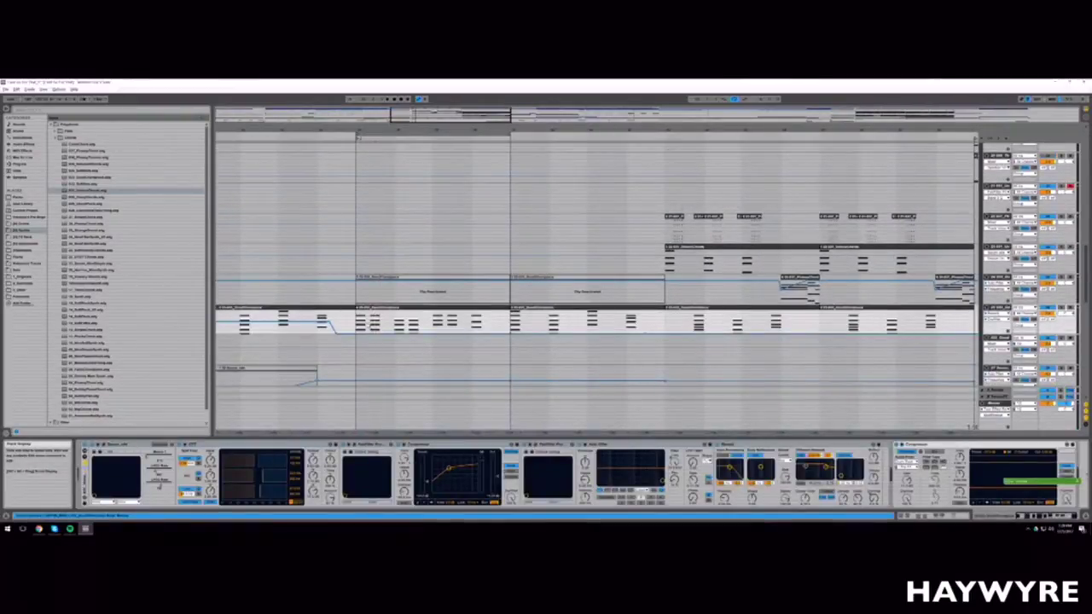
{"action": "scroll", "coordinate": [362, 243], "scroll_direction": "up", "scroll_amount": 1}
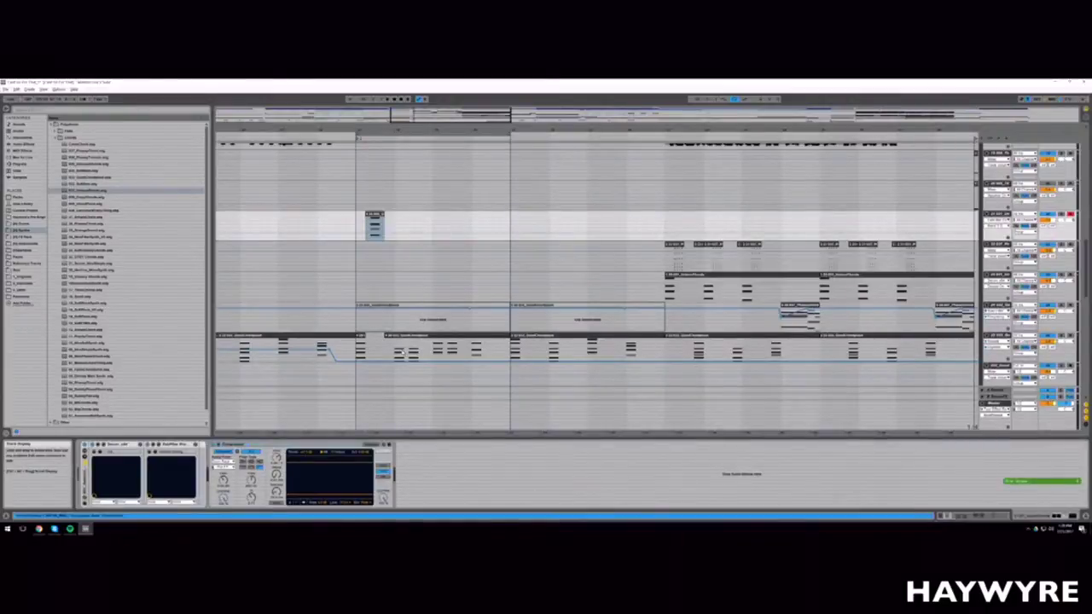
{"action": "left_click_drag", "start_coordinate": [426, 352], "coordinate": [433, 229]}
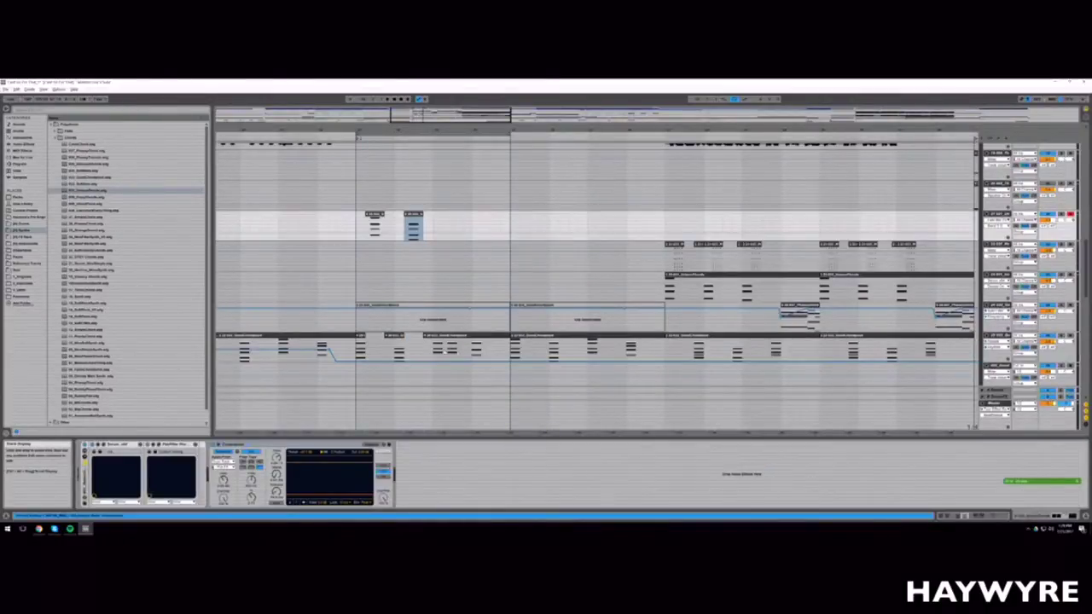
{"action": "left_click_drag", "start_coordinate": [458, 346], "coordinate": [452, 225]}
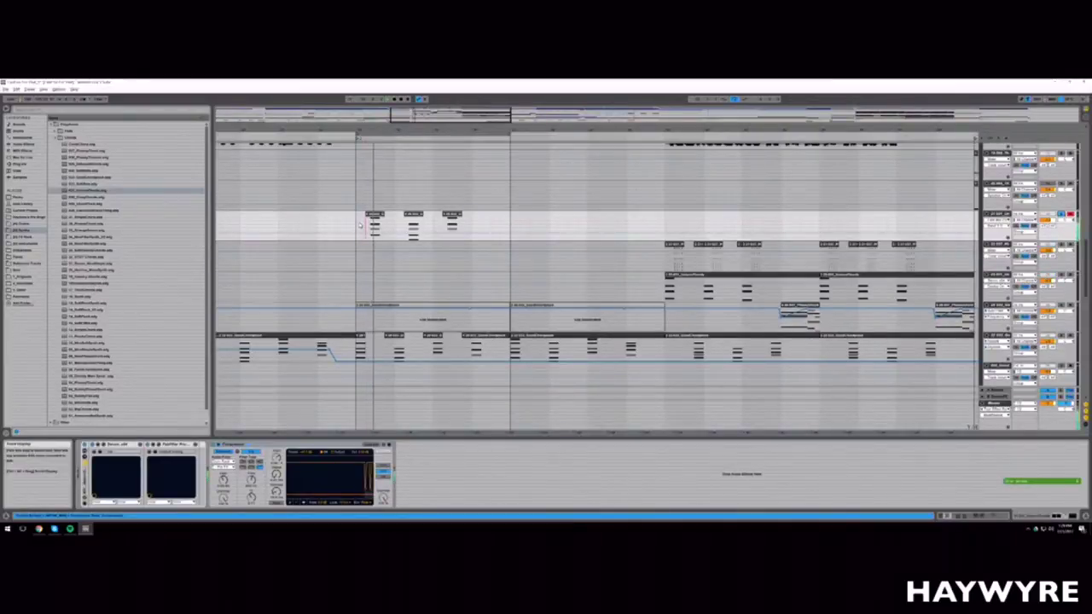
Step: Consolidate the three chord clips on the armed synth track into one clip and open its notes
{"action": "left_click_drag", "start_coordinate": [357, 223], "coordinate": [501, 226]}
{"action": "key", "text": "ctrl+j"}
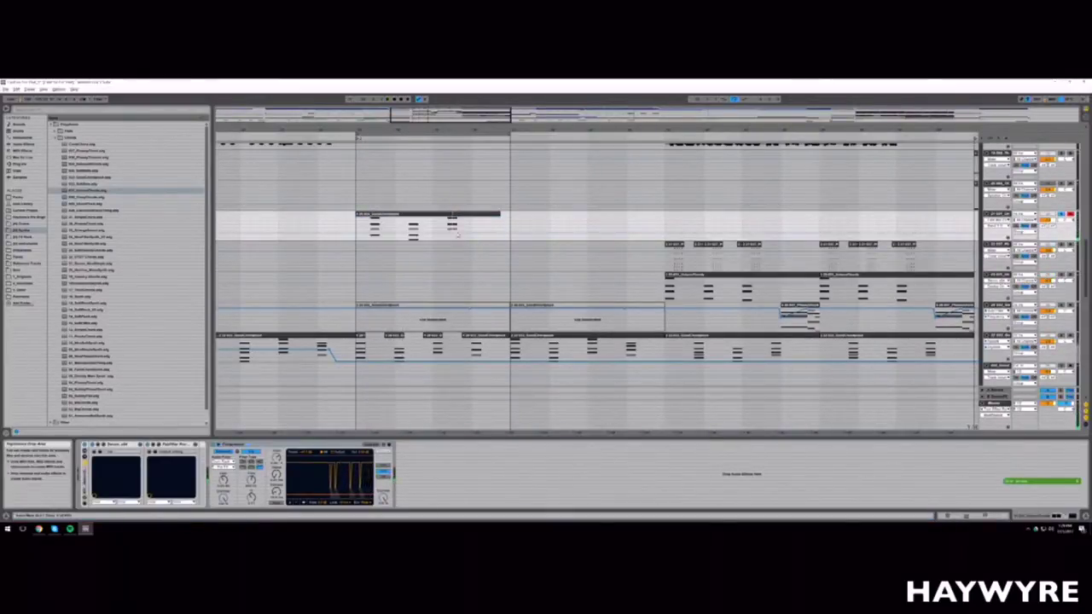
{"action": "double_click", "coordinate": [393, 219]}
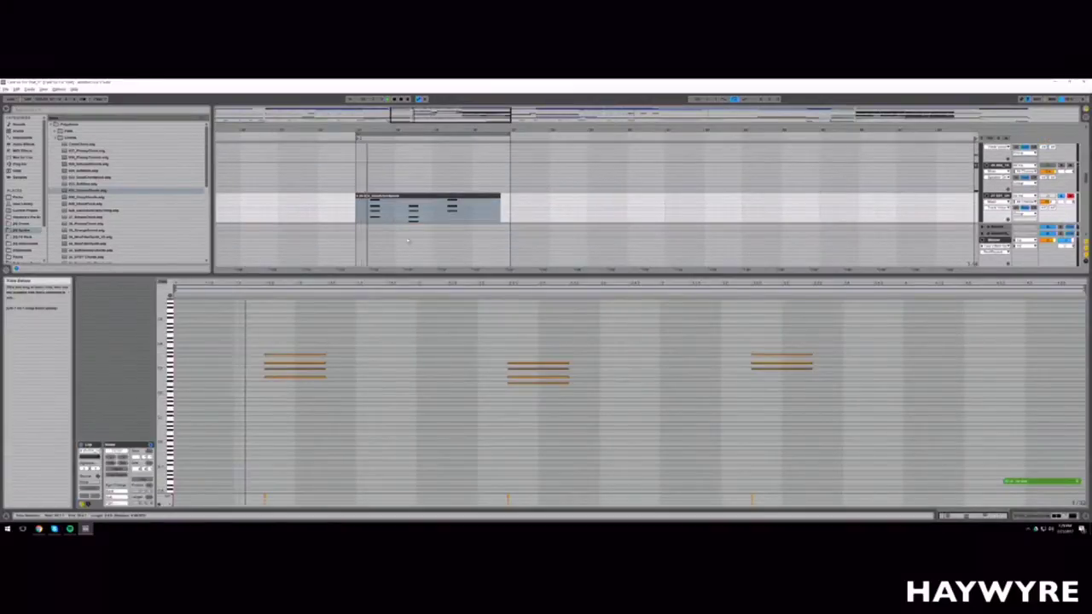
Step: Shorten all the chord notes in the consolidated clip to about three quarters of their length
{"action": "left_click", "coordinate": [222, 417]}
{"action": "key", "text": "ctrl+a"}
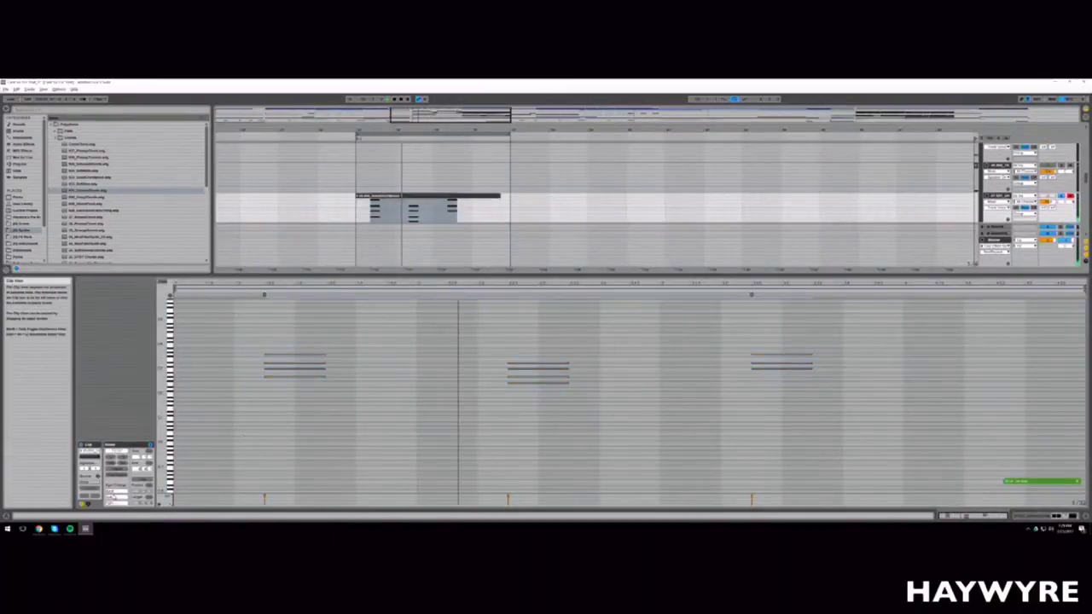
{"action": "key", "text": "shift+Tab"}
{"action": "key", "text": "shift+Tab"}
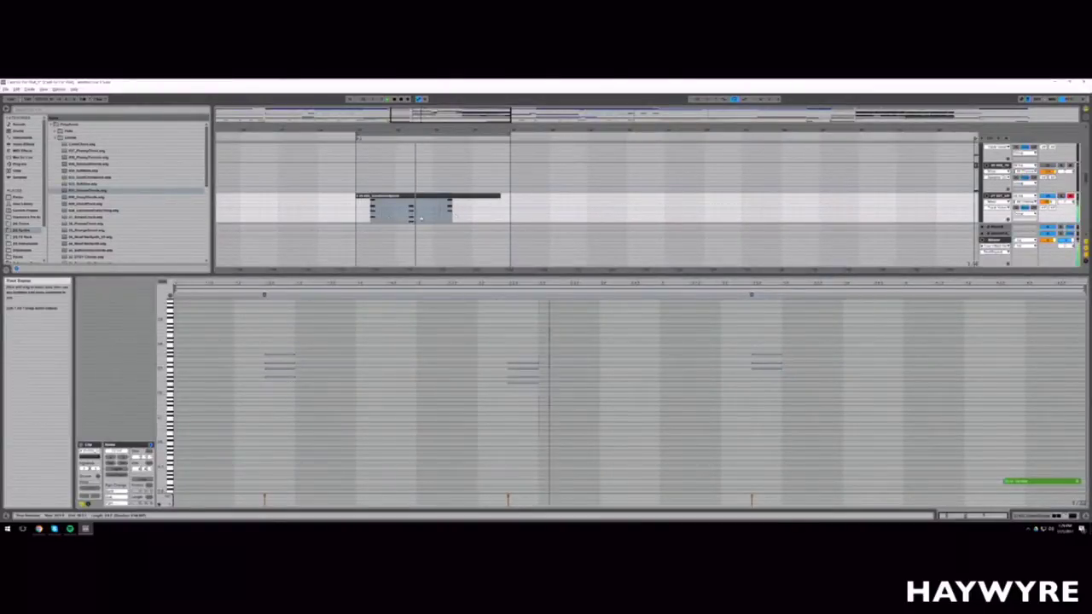
{"action": "left_click", "coordinate": [357, 210]}
{"action": "key", "text": "space"}
{"action": "key", "text": "space"}
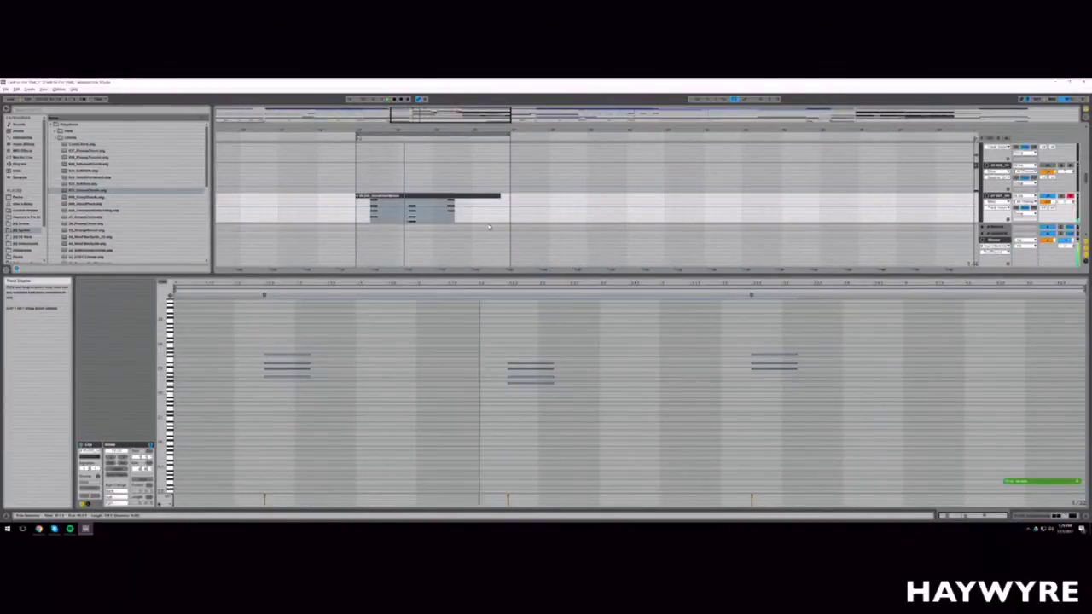
Step: Play the drop to check how the shortened chords sound against the other tracks
{"action": "key", "text": "space"}
{"action": "key", "text": "shift+Tab"}
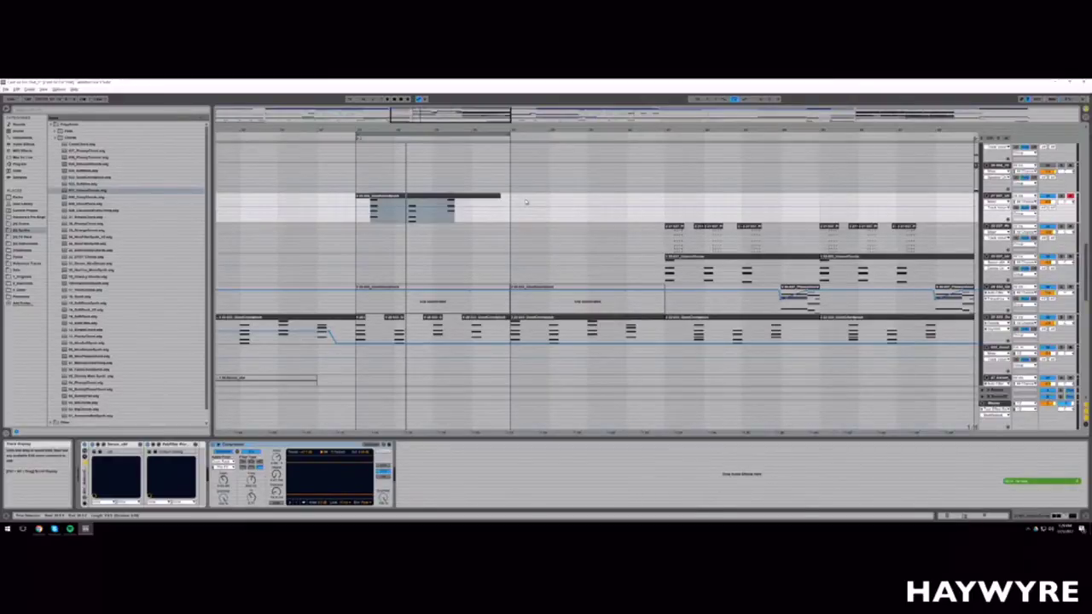
{"action": "scroll", "coordinate": [544, 173], "scroll_direction": "up", "scroll_amount": 2}
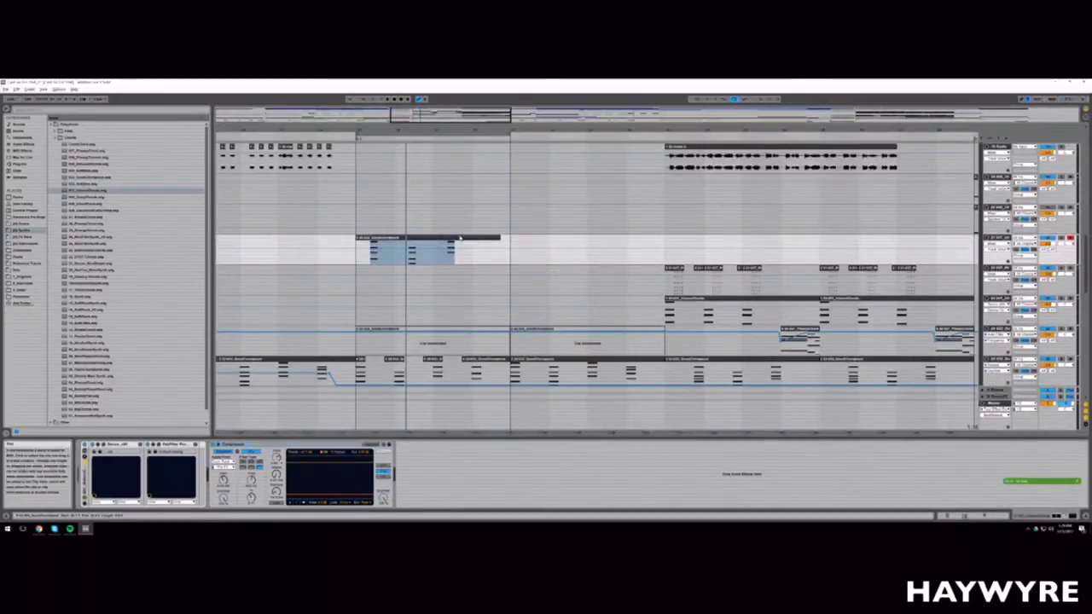
{"action": "left_click", "coordinate": [460, 238]}
{"action": "key", "text": "space"}
{"action": "key", "text": "space"}
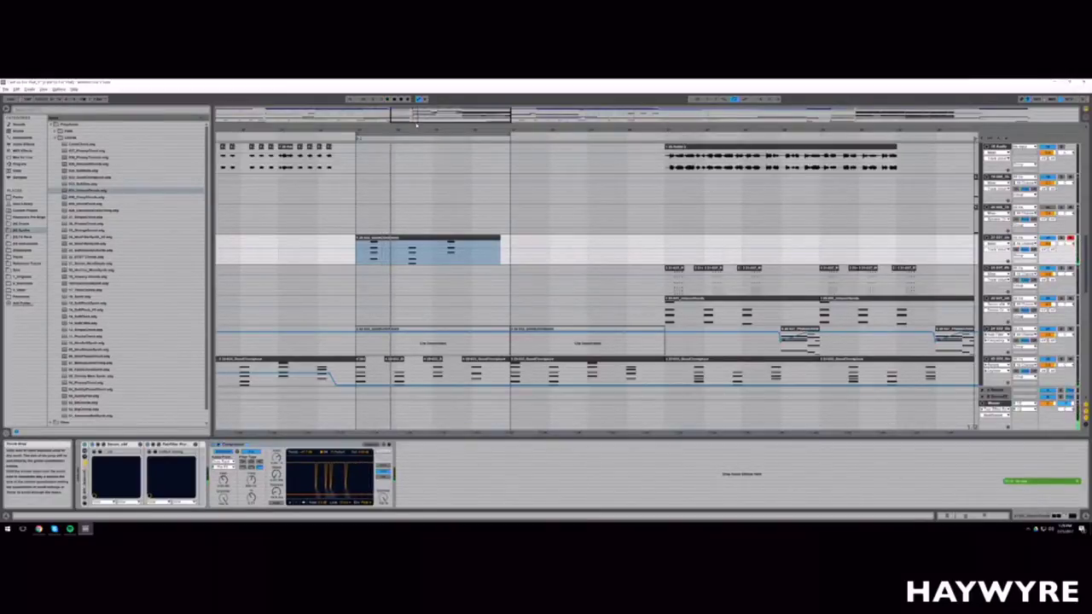
{"action": "left_click_drag", "start_coordinate": [367, 131], "coordinate": [365, 143]}
{"action": "left_click", "coordinate": [347, 257]}
{"action": "scroll", "coordinate": [348, 269], "scroll_direction": "up", "scroll_amount": 5}
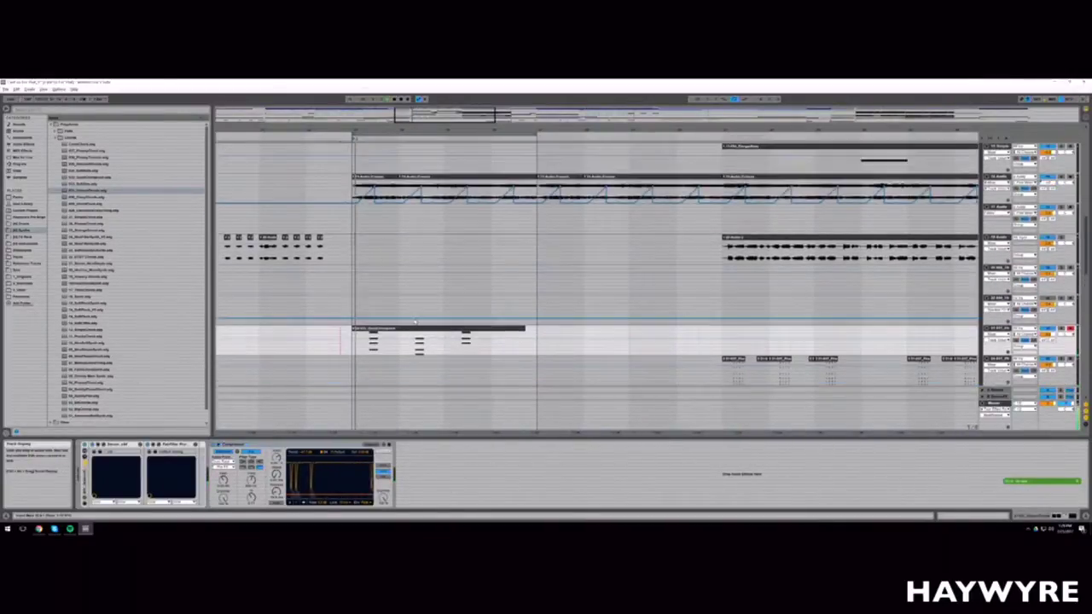
{"action": "scroll", "coordinate": [463, 361], "scroll_direction": "down", "scroll_amount": 3}
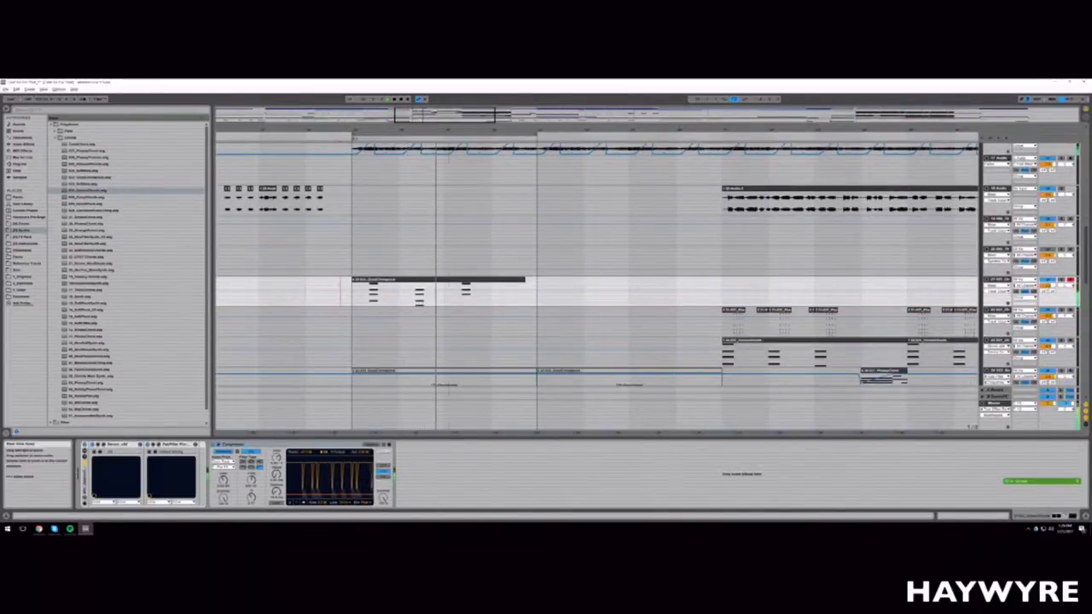
{"action": "left_click_drag", "start_coordinate": [465, 131], "coordinate": [464, 134]}
Step: Inspect the armed synth track's Serum instrument during playback, then close it
{"action": "left_click", "coordinate": [103, 445]}
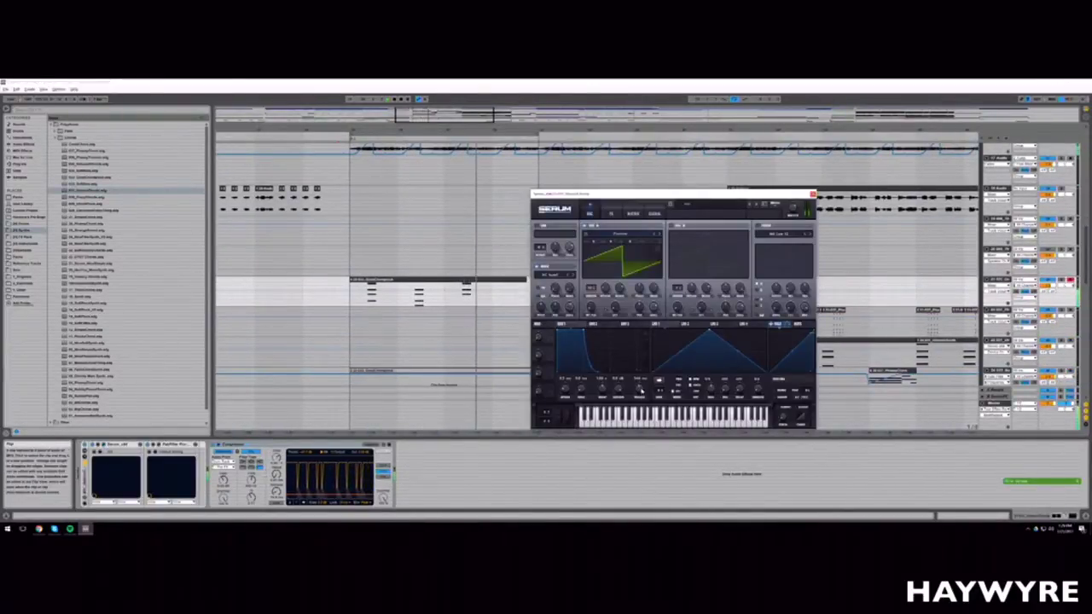
{"action": "key", "text": "ctrl+alt+p"}
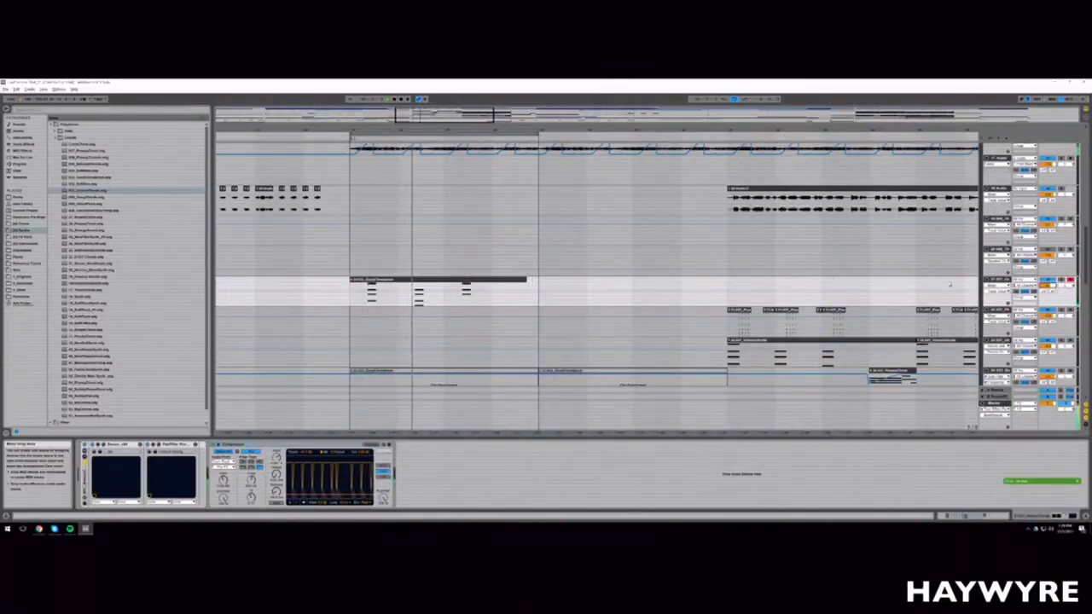
{"action": "left_click_drag", "start_coordinate": [436, 131], "coordinate": [441, 148]}
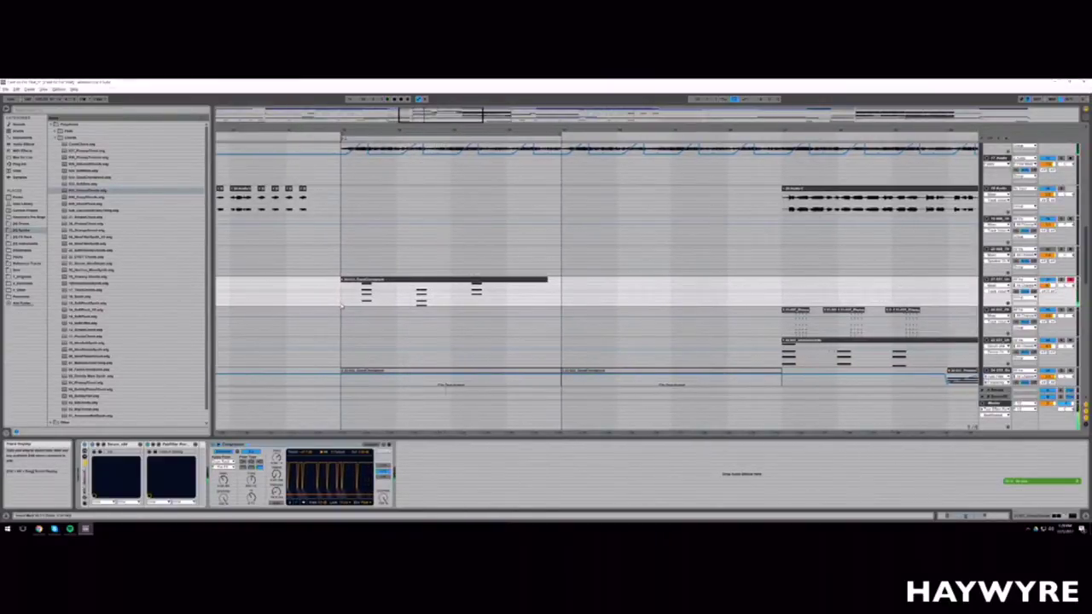
Step: Copy the last two hits of the drum fill before the drop to just before beat four of the drop's first bar
{"action": "scroll", "coordinate": [597, 324], "scroll_direction": "down", "scroll_amount": 2}
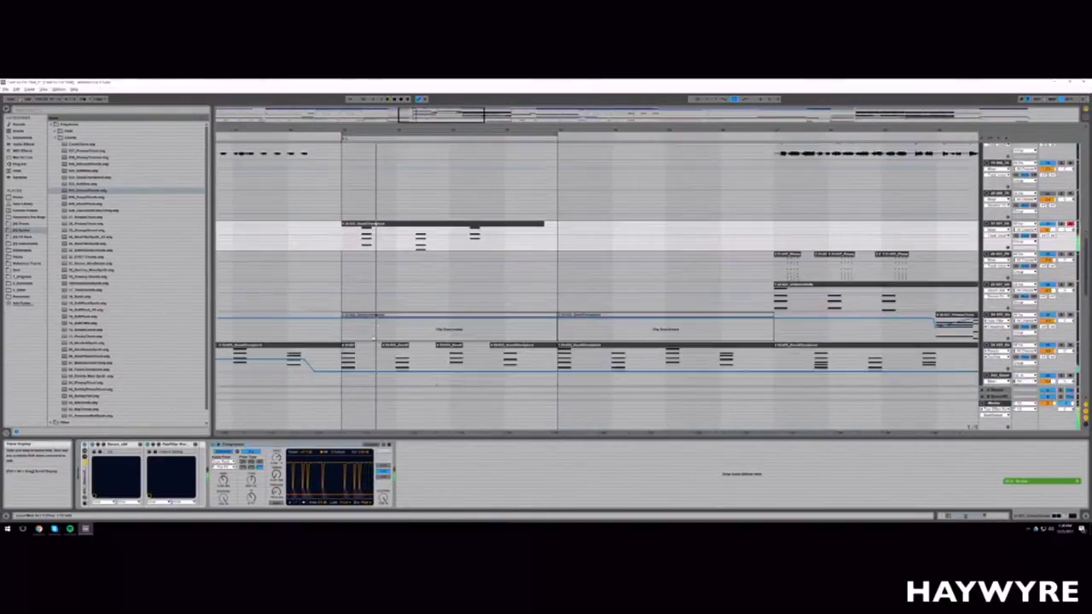
{"action": "scroll", "coordinate": [381, 384], "scroll_direction": "down", "scroll_amount": 5}
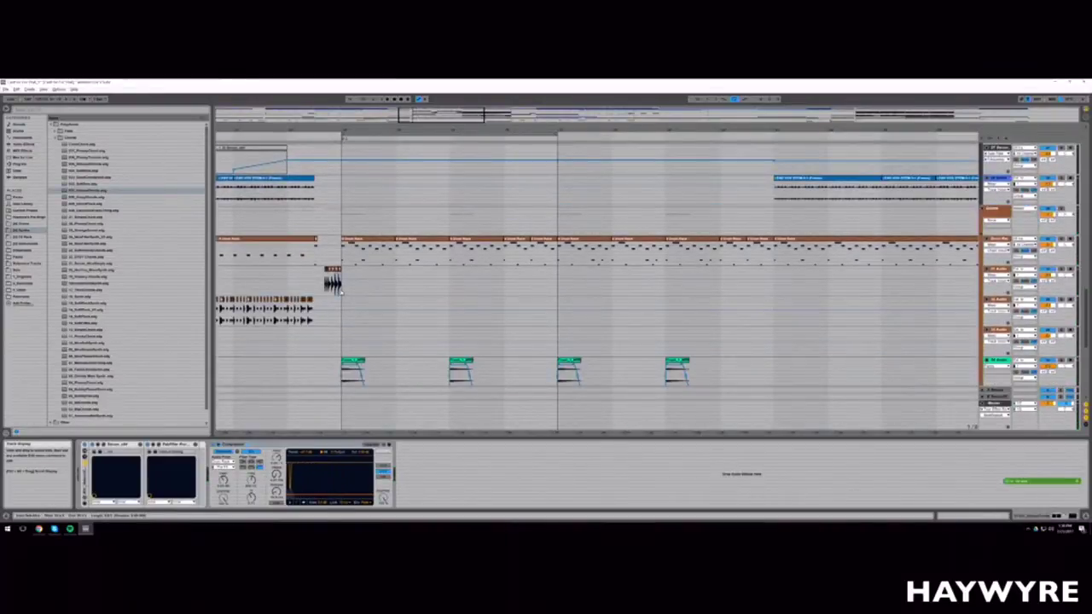
{"action": "left_click", "coordinate": [375, 291]}
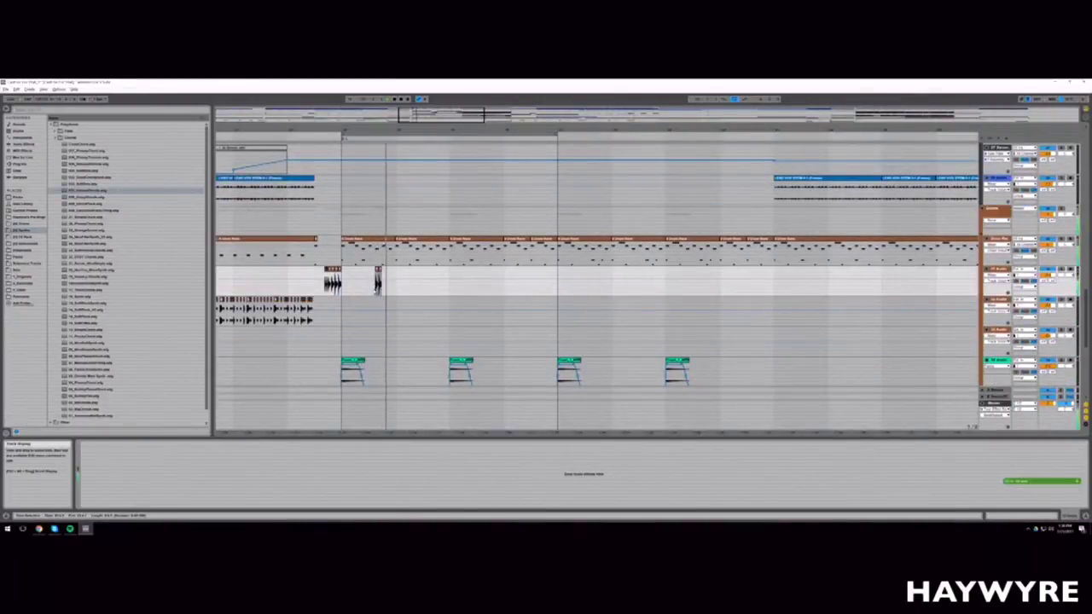
{"action": "key", "text": "space"}
{"action": "left_click_drag", "start_coordinate": [389, 129], "coordinate": [401, 306]}
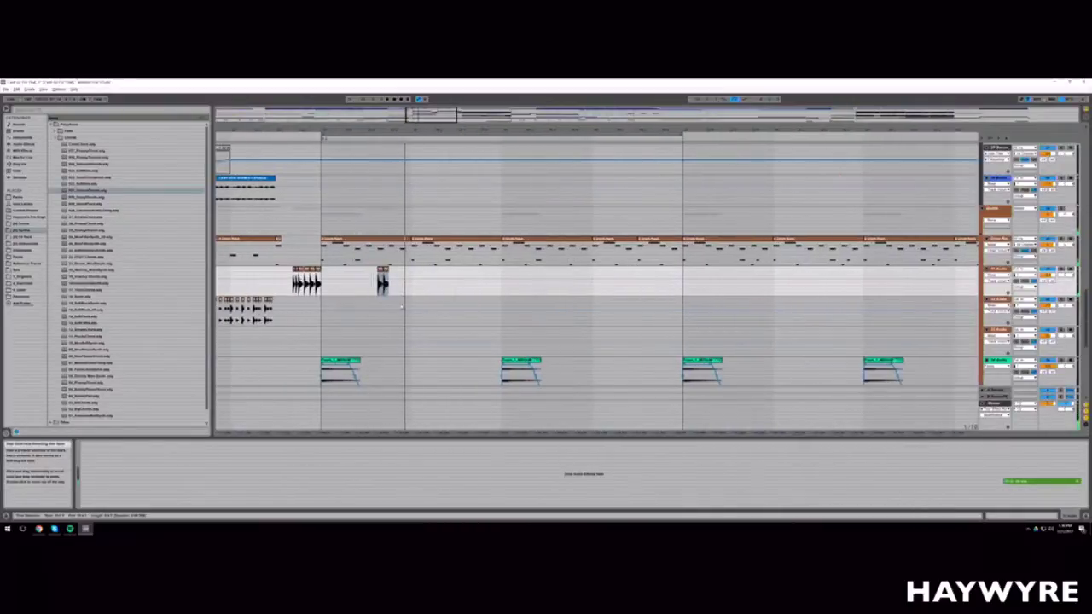
Step: Audition the snare samples in the drum sample folder for a hit that suits the drop
{"action": "left_click", "coordinate": [387, 265]}
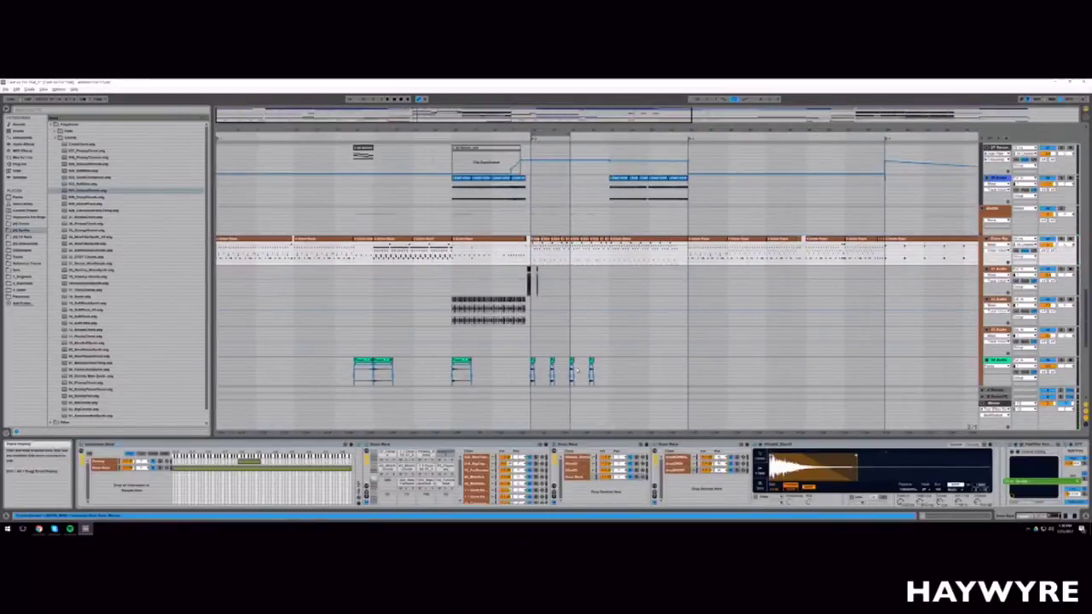
{"action": "scroll", "coordinate": [576, 369], "scroll_direction": "down", "scroll_amount": 2}
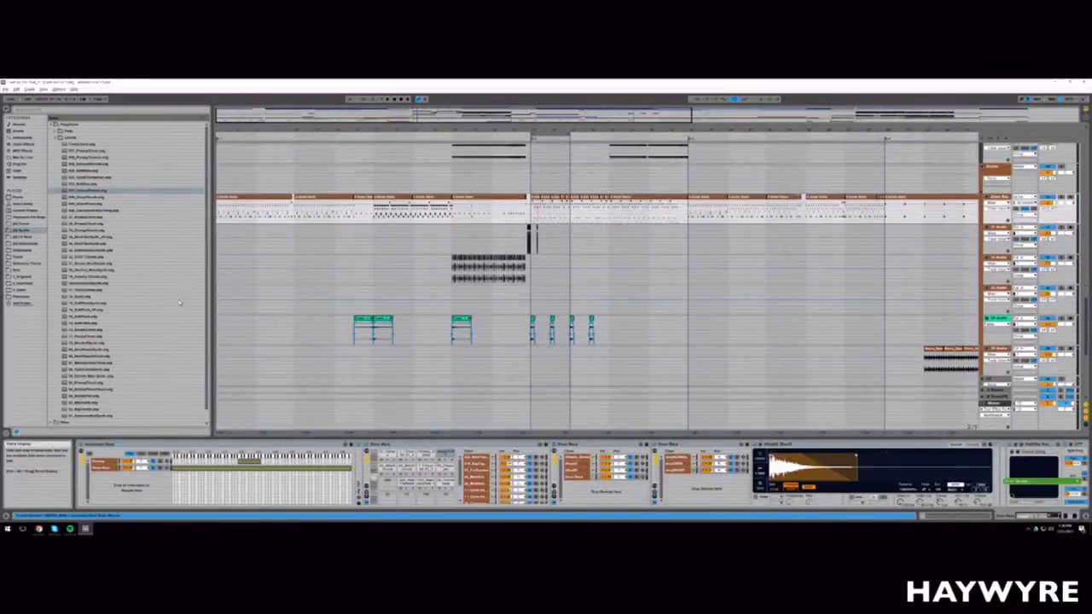
{"action": "left_click", "coordinate": [54, 129]}
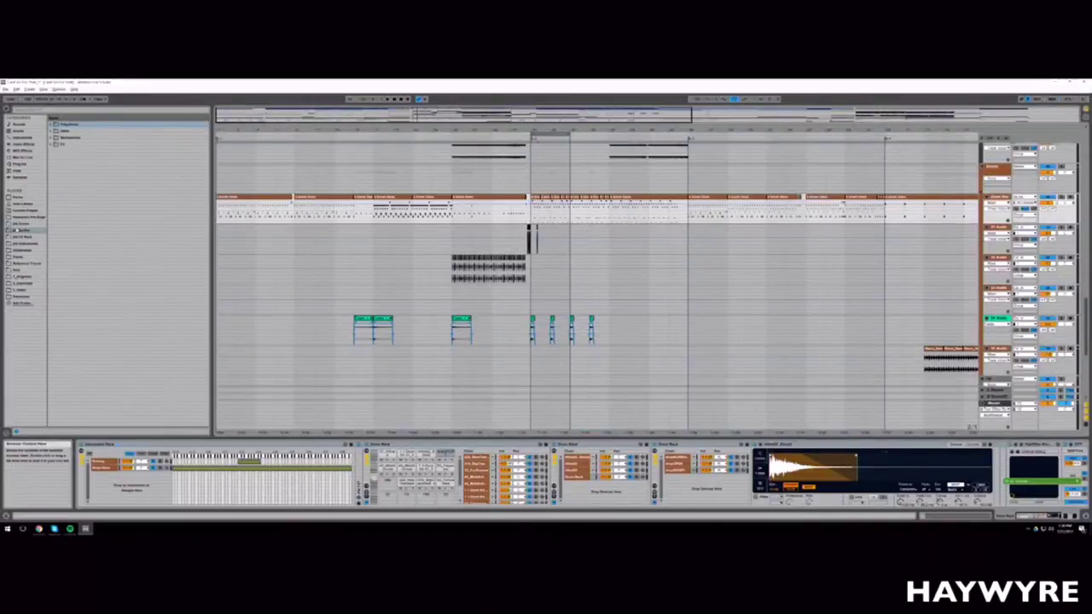
{"action": "left_click", "coordinate": [22, 225]}
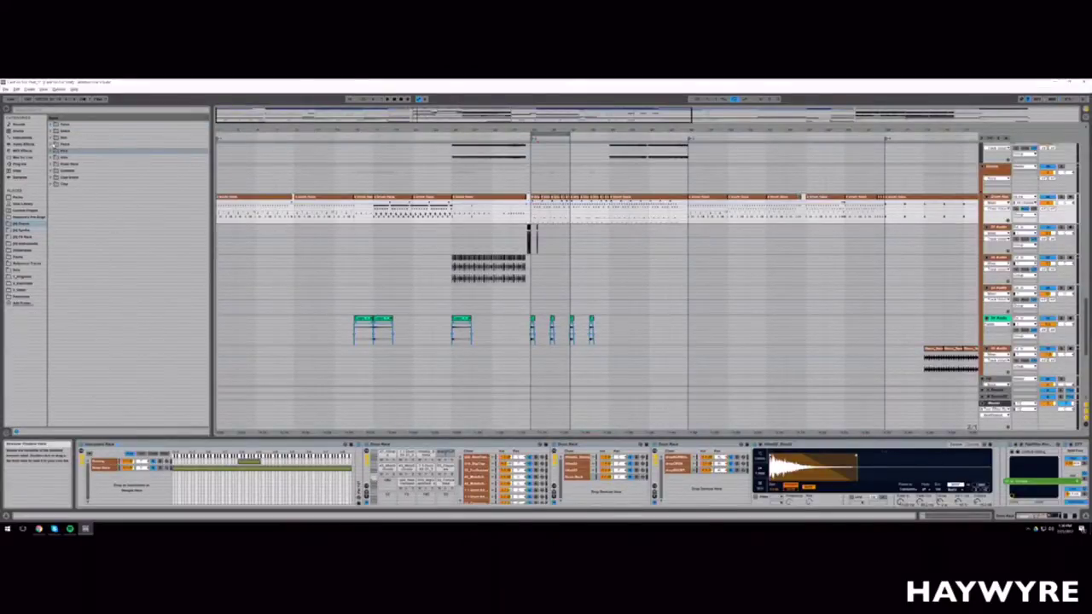
{"action": "left_click", "coordinate": [52, 131]}
{"action": "left_click", "coordinate": [77, 152]}
{"action": "left_click", "coordinate": [79, 164]}
{"action": "left_click", "coordinate": [82, 172]}
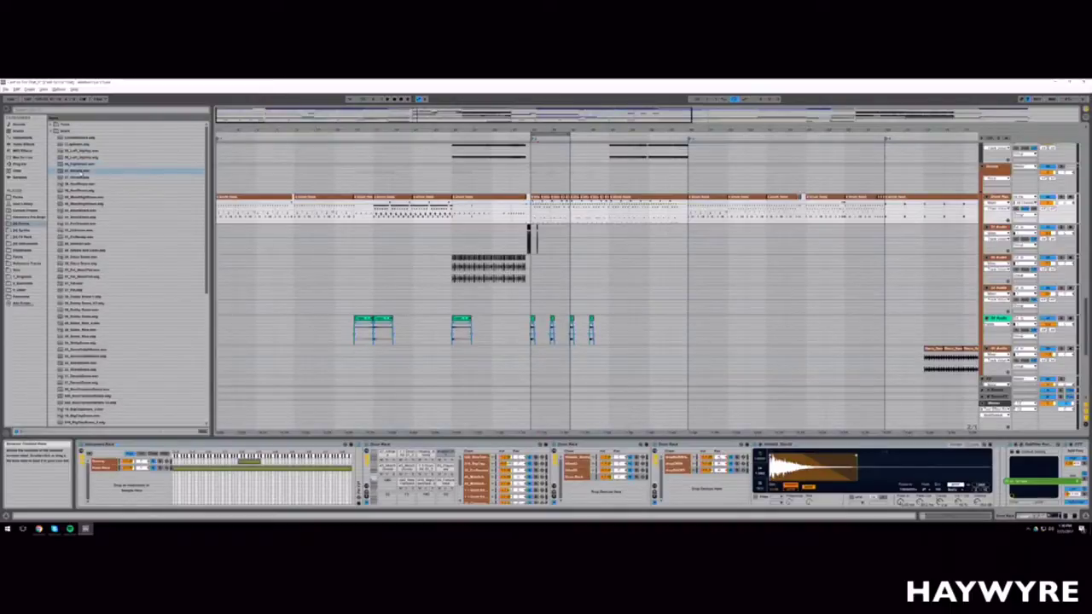
{"action": "left_click", "coordinate": [84, 184]}
{"action": "left_click", "coordinate": [82, 197]}
{"action": "left_click", "coordinate": [83, 205]}
{"action": "left_click", "coordinate": [83, 212]}
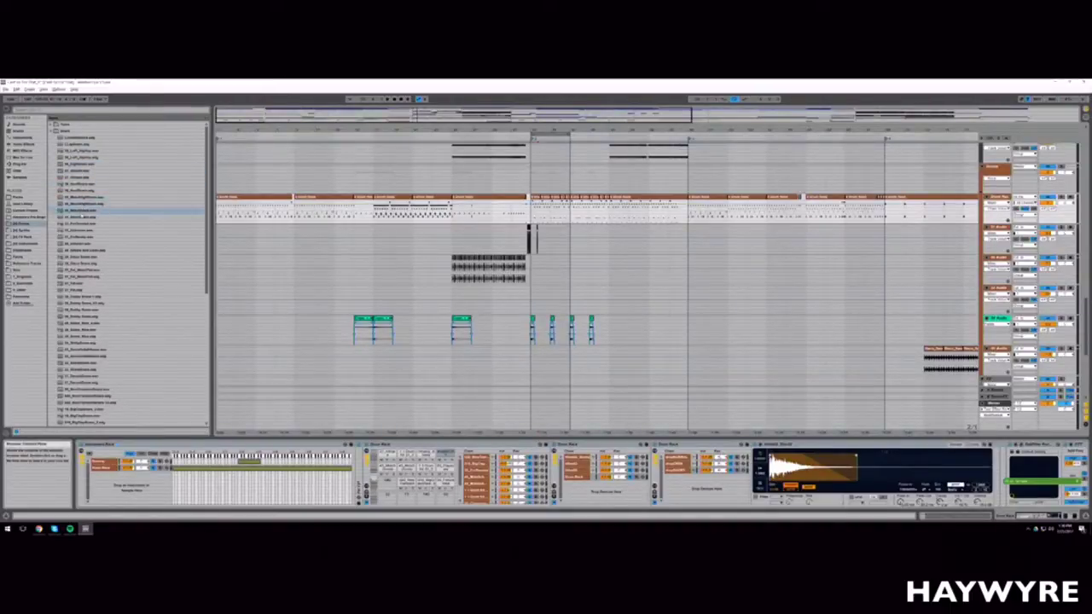
{"action": "left_click", "coordinate": [82, 224]}
{"action": "key", "text": "Down"}
{"action": "key", "text": "Down"}
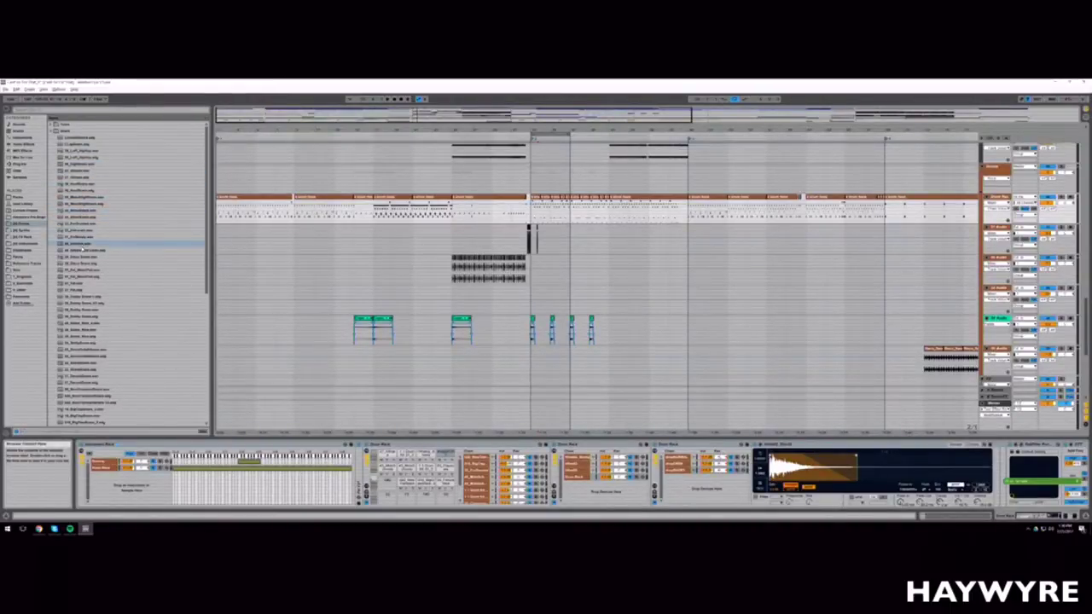
Step: Place the chosen snare sample on the empty audio track at beat four of the drop's first bar
{"action": "left_click_drag", "start_coordinate": [428, 112], "coordinate": [456, 142]}
{"action": "left_click", "coordinate": [1003, 290]}
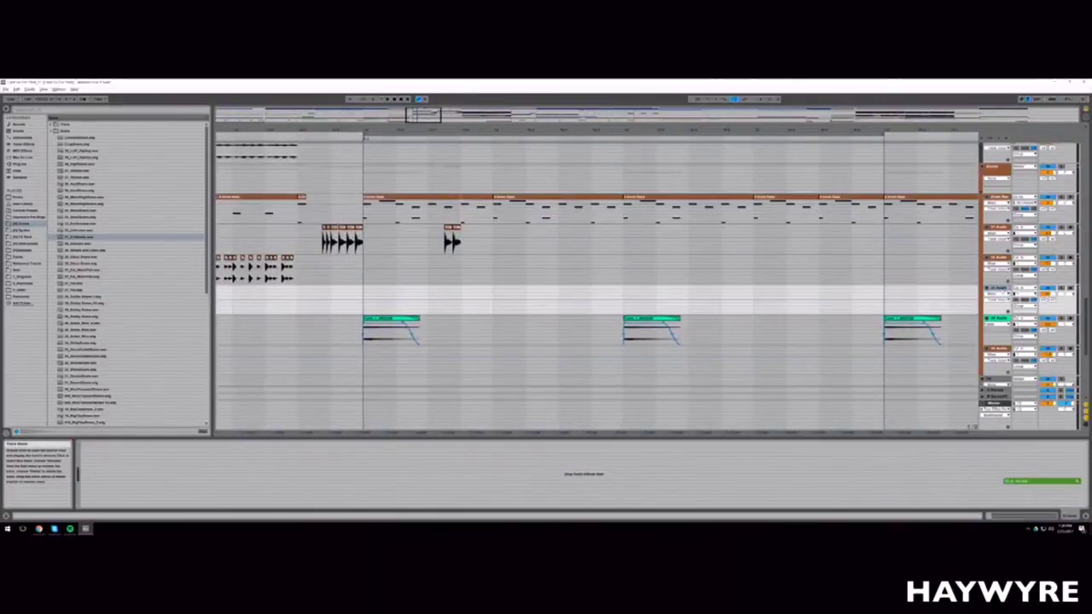
{"action": "left_click_drag", "start_coordinate": [91, 242], "coordinate": [463, 295]}
{"action": "left_click_drag", "start_coordinate": [409, 115], "coordinate": [414, 126]}
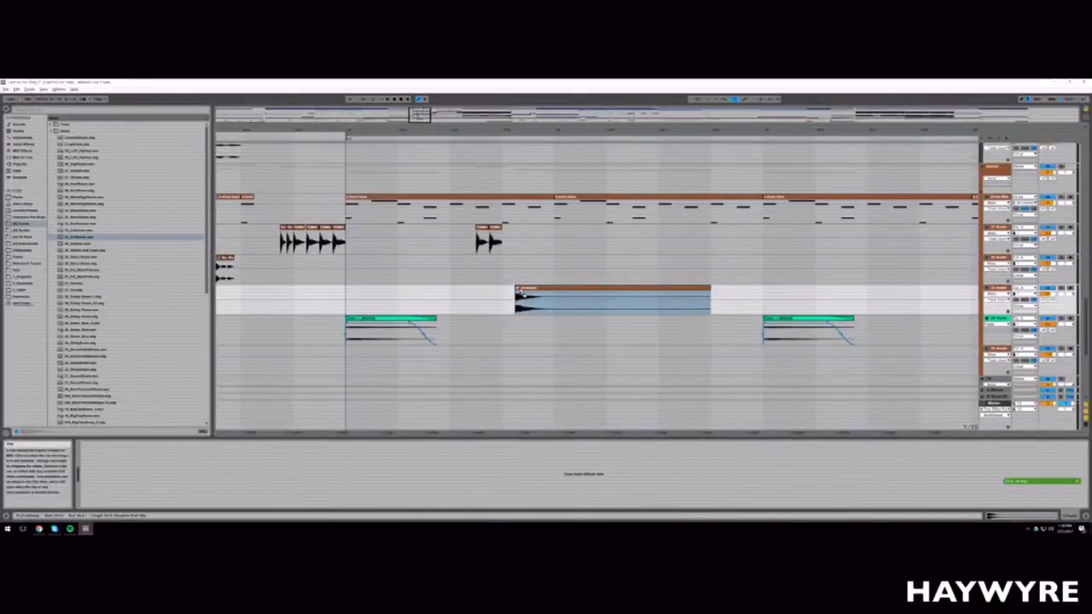
{"action": "left_click_drag", "start_coordinate": [520, 292], "coordinate": [508, 292]}
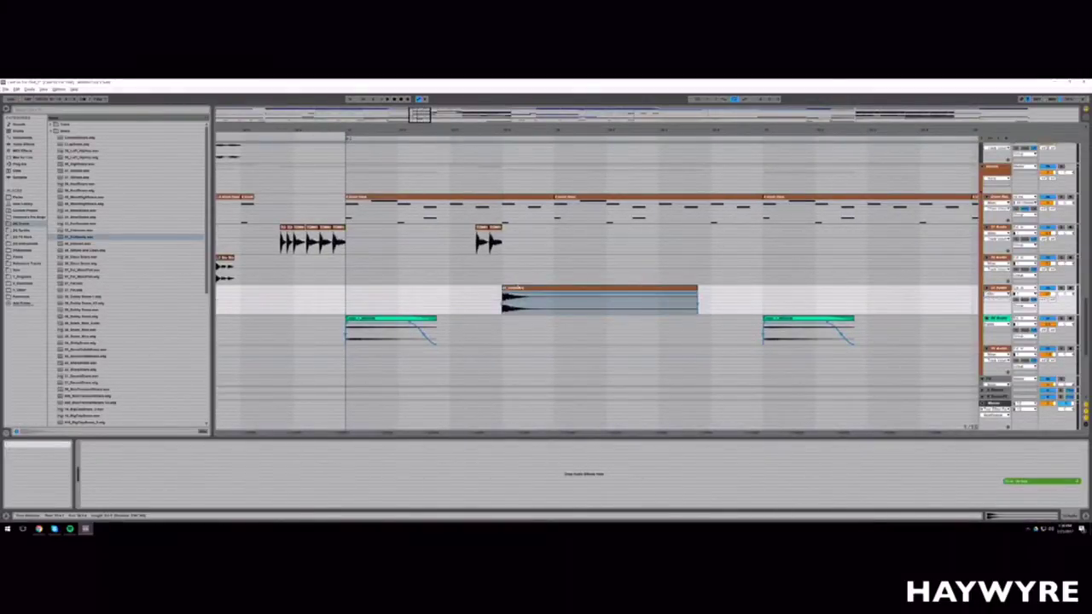
Step: Play the placed snare clip and trim its tail so it ends at the first bar's end
{"action": "left_click", "coordinate": [503, 303]}
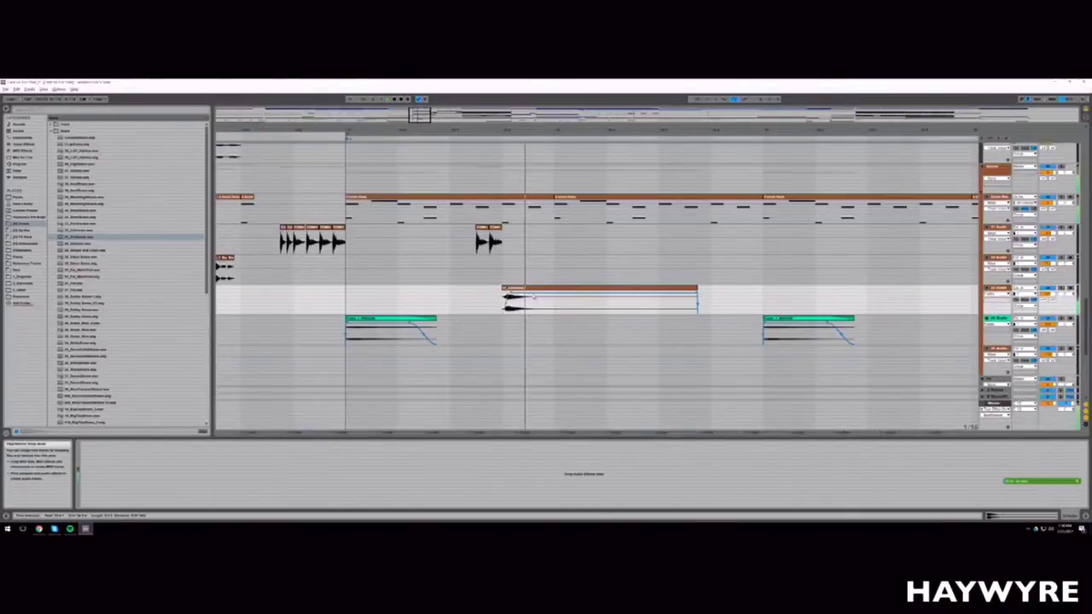
{"action": "key", "text": "space"}
{"action": "left_click_drag", "start_coordinate": [697, 288], "coordinate": [555, 288]}
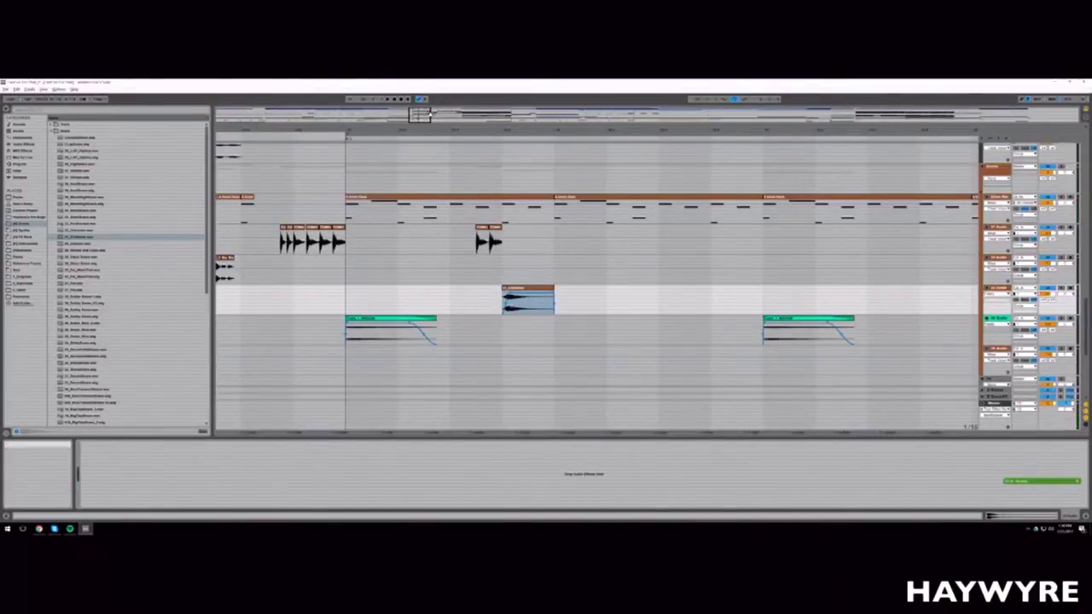
Step: Duplicate the trimmed snare onto beat four of the drop's second, third and fourth bars, and play the pattern
{"action": "left_click_drag", "start_coordinate": [430, 113], "coordinate": [430, 85]}
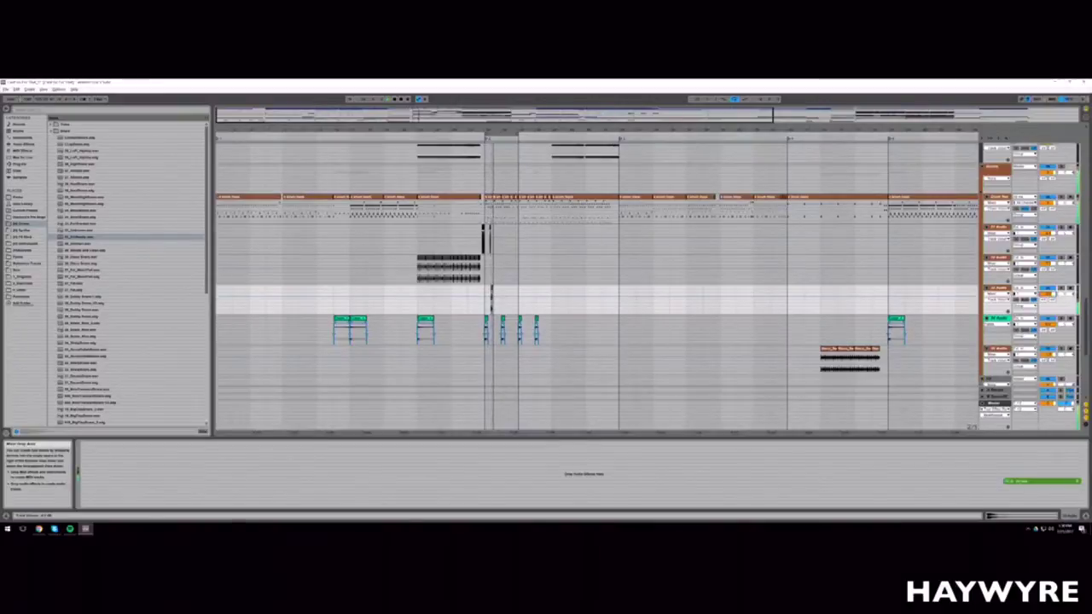
{"action": "left_click_drag", "start_coordinate": [420, 114], "coordinate": [420, 135]}
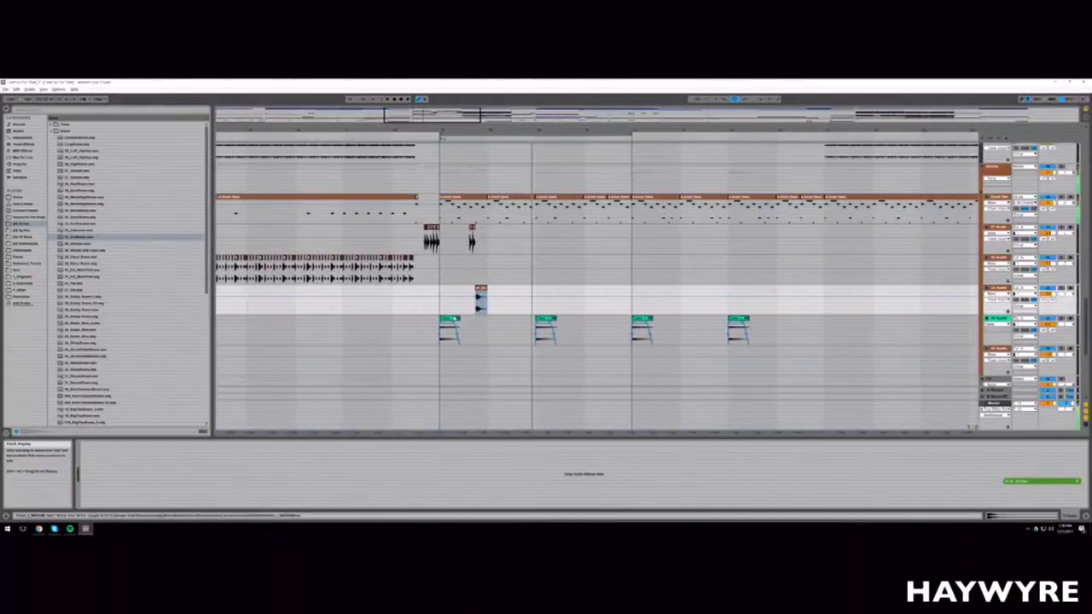
{"action": "left_click_drag", "start_coordinate": [495, 307], "coordinate": [535, 304]}
{"action": "key", "text": "ctrl+d"}
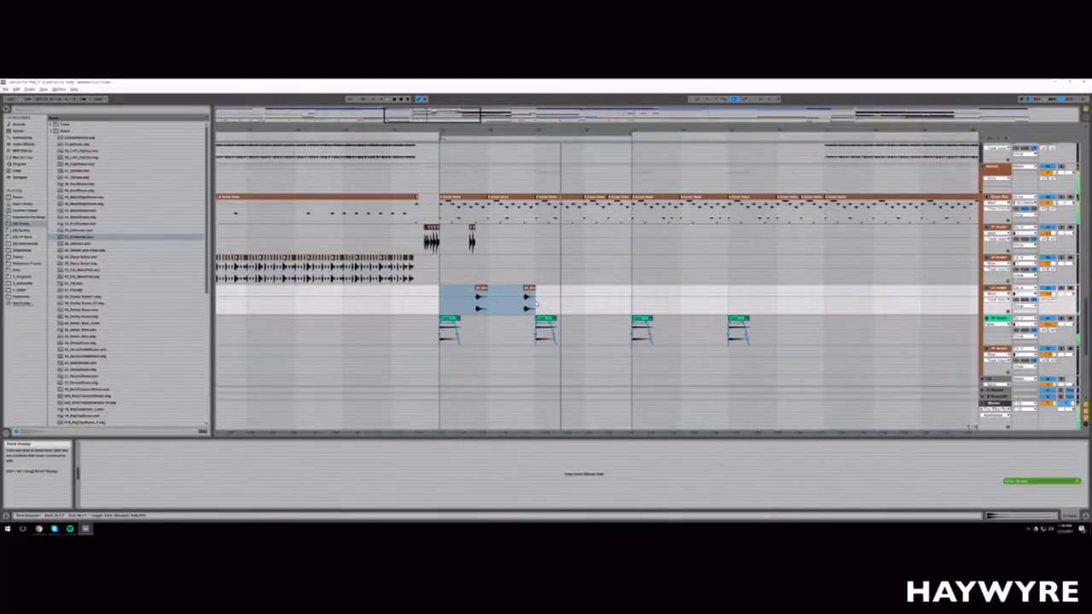
{"action": "key", "text": "ctrl+d"}
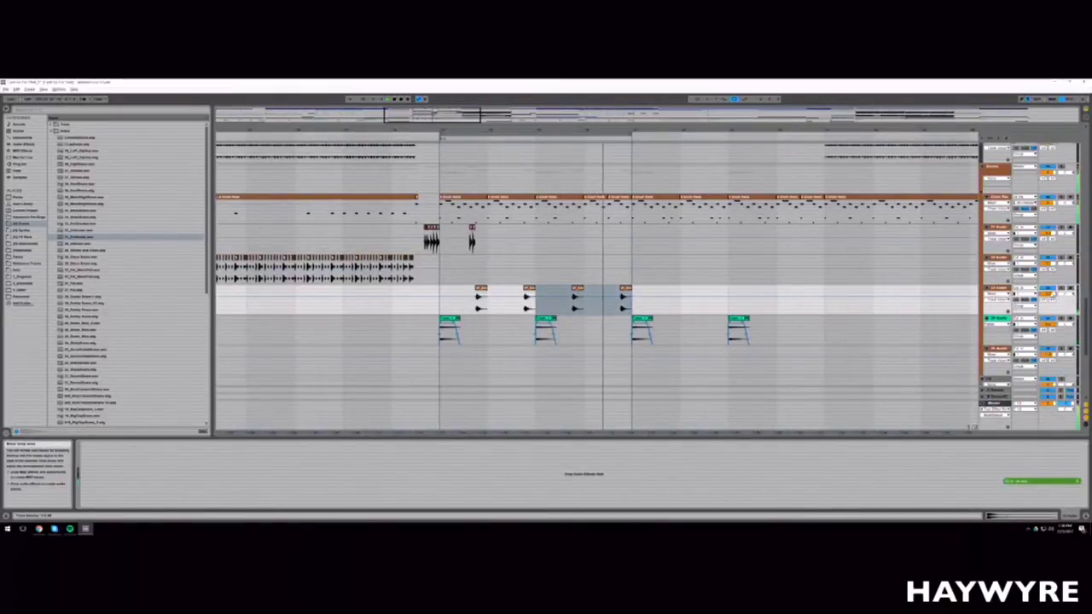
{"action": "left_click", "coordinate": [441, 301]}
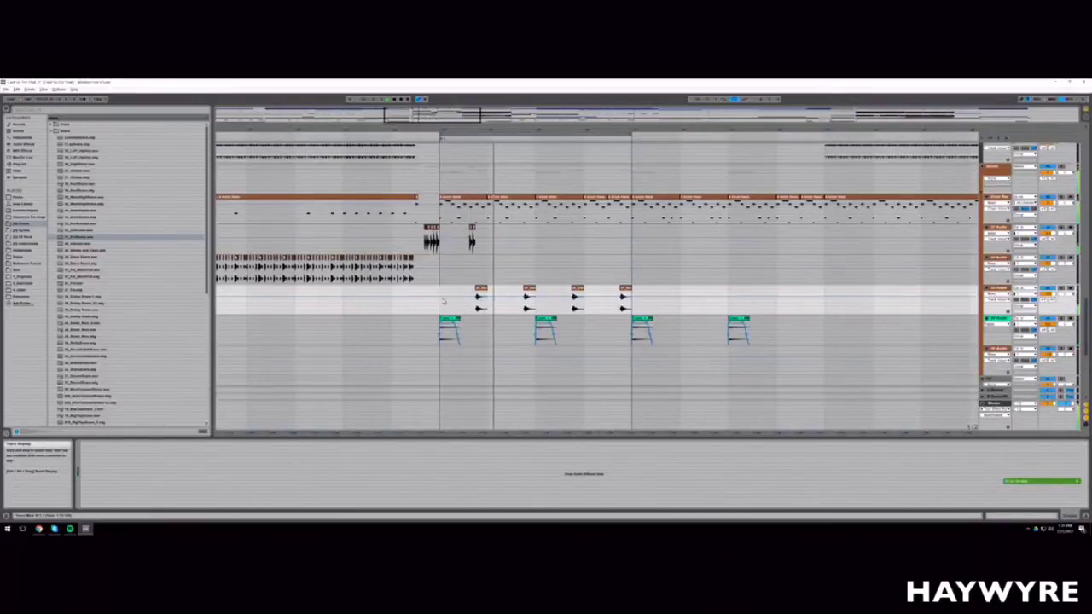
{"action": "key", "text": "space"}
{"action": "left_click_drag", "start_coordinate": [451, 131], "coordinate": [422, 162]}
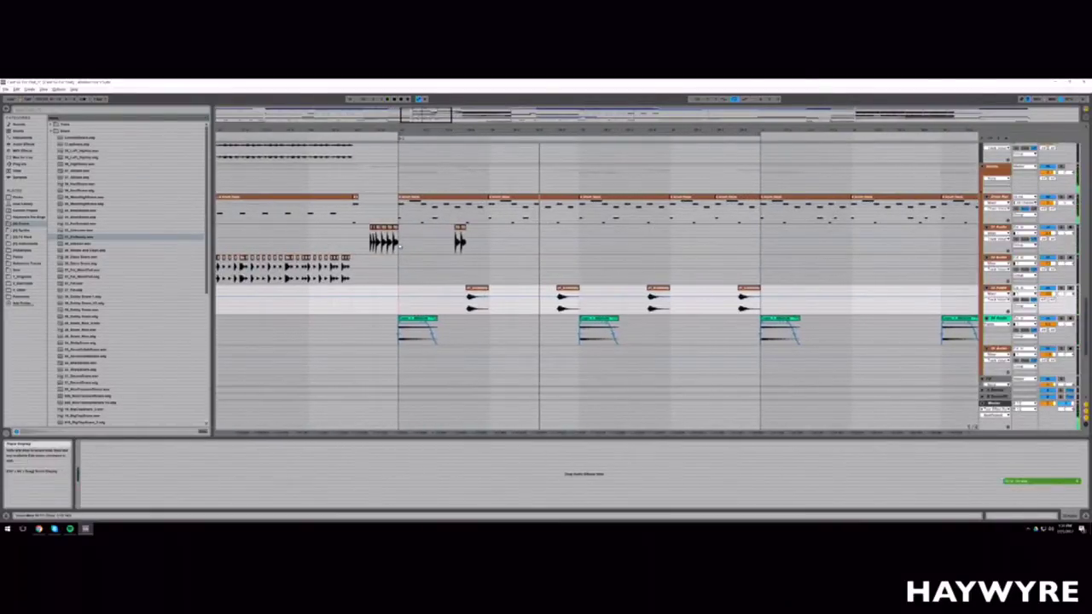
Step: Play the drop from its first bar with the new snare hits and review its drum tracks
{"action": "left_click", "coordinate": [399, 244]}
{"action": "scroll", "coordinate": [449, 274], "scroll_direction": "up", "scroll_amount": 2}
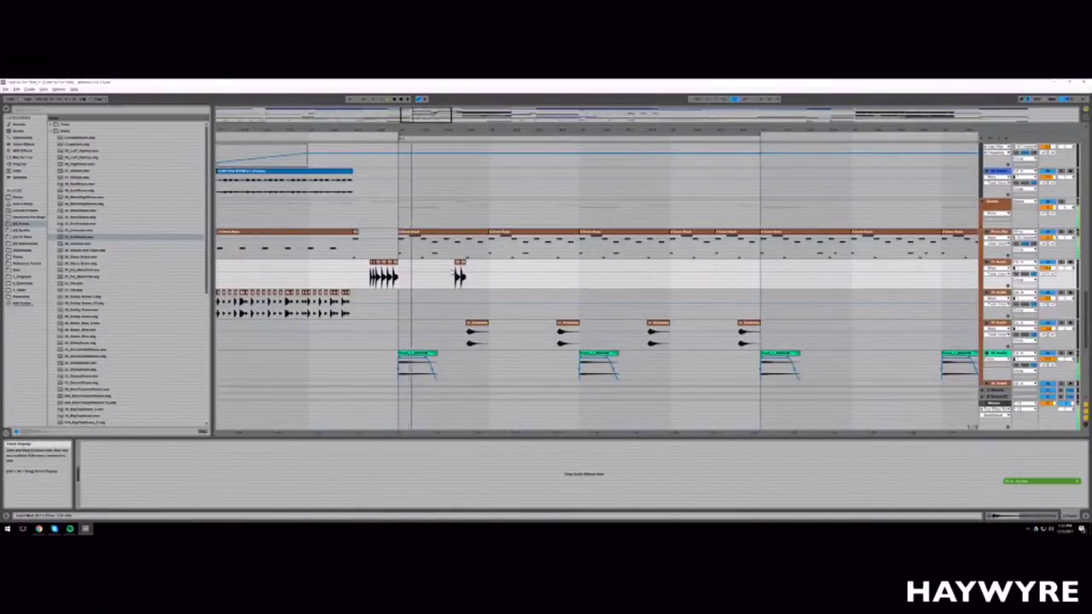
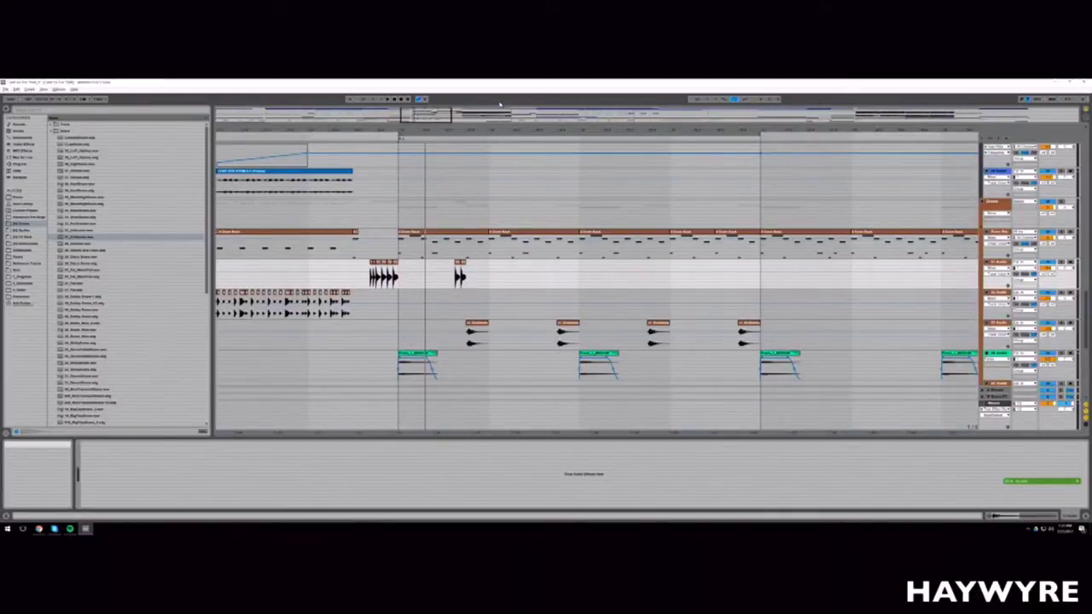
{"action": "key", "text": "space"}
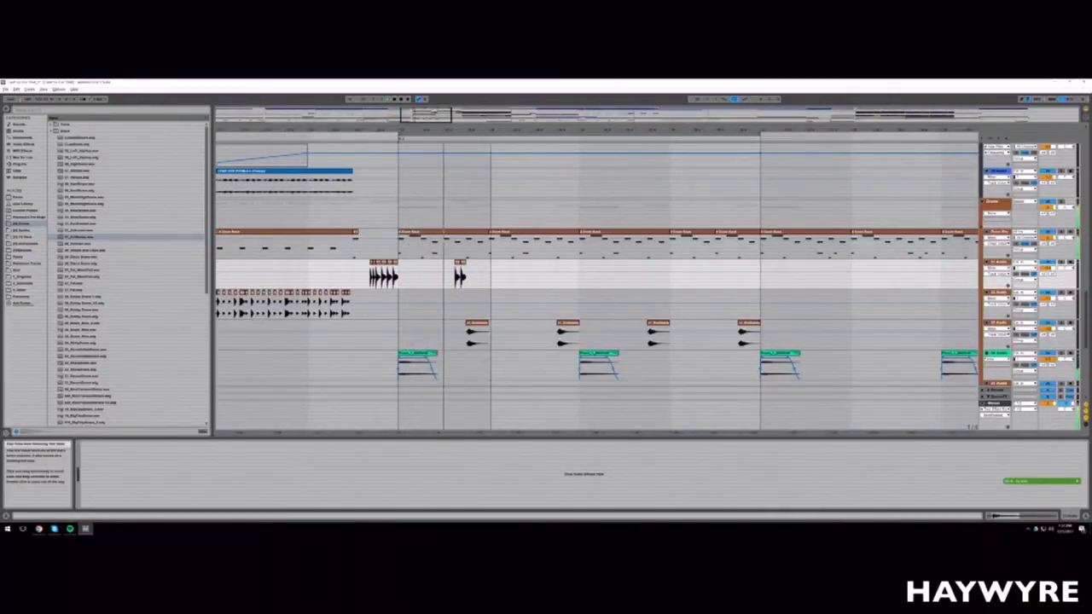
{"action": "left_click_drag", "start_coordinate": [450, 121], "coordinate": [419, 113]}
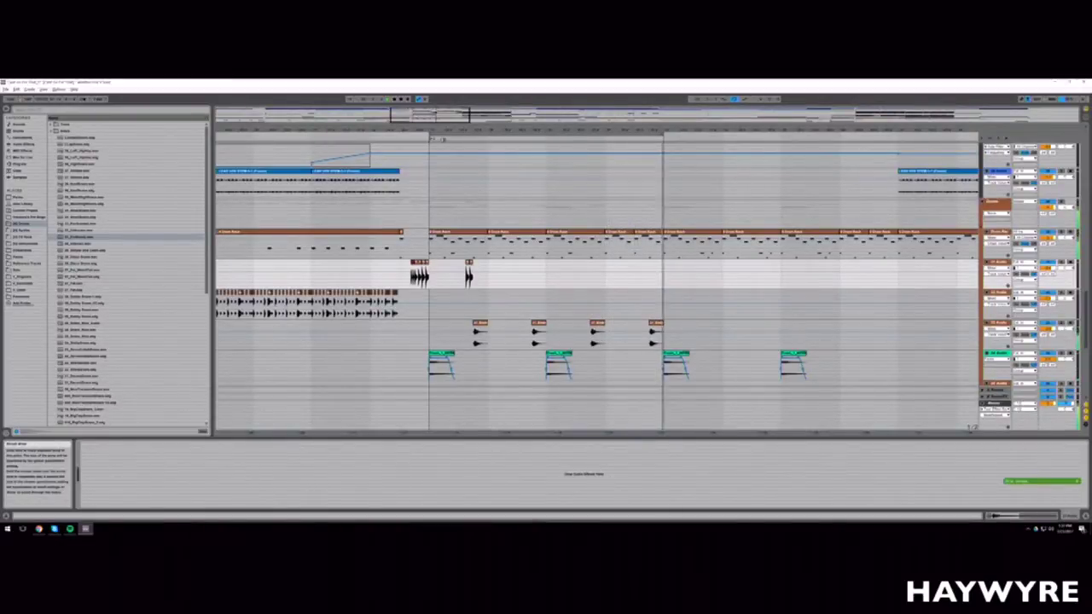
{"action": "scroll", "coordinate": [461, 314], "scroll_direction": "up", "scroll_amount": 2}
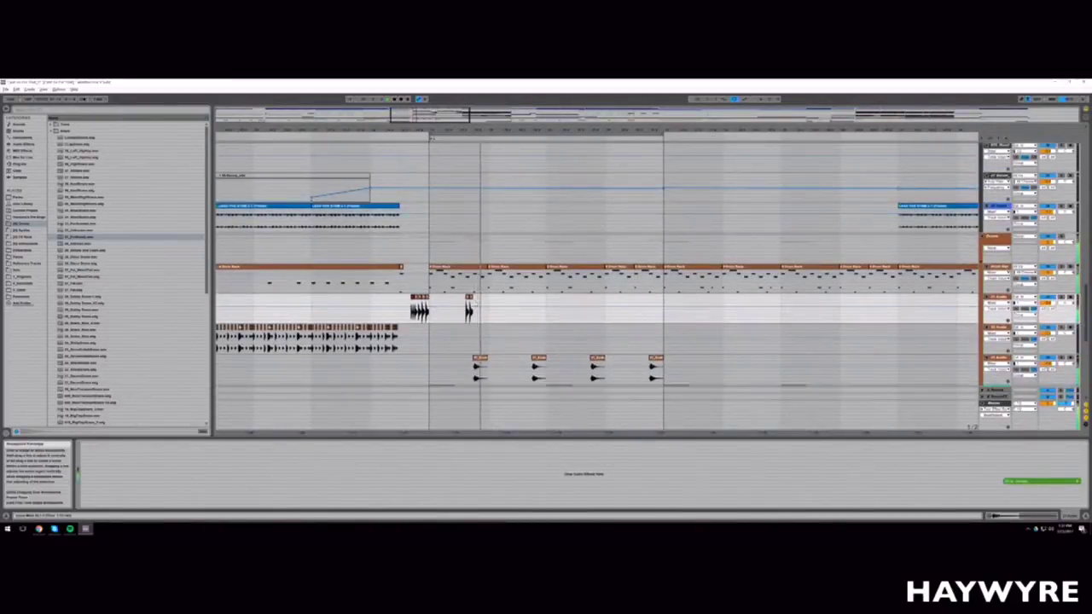
{"action": "scroll", "coordinate": [464, 303], "scroll_direction": "down", "scroll_amount": 2}
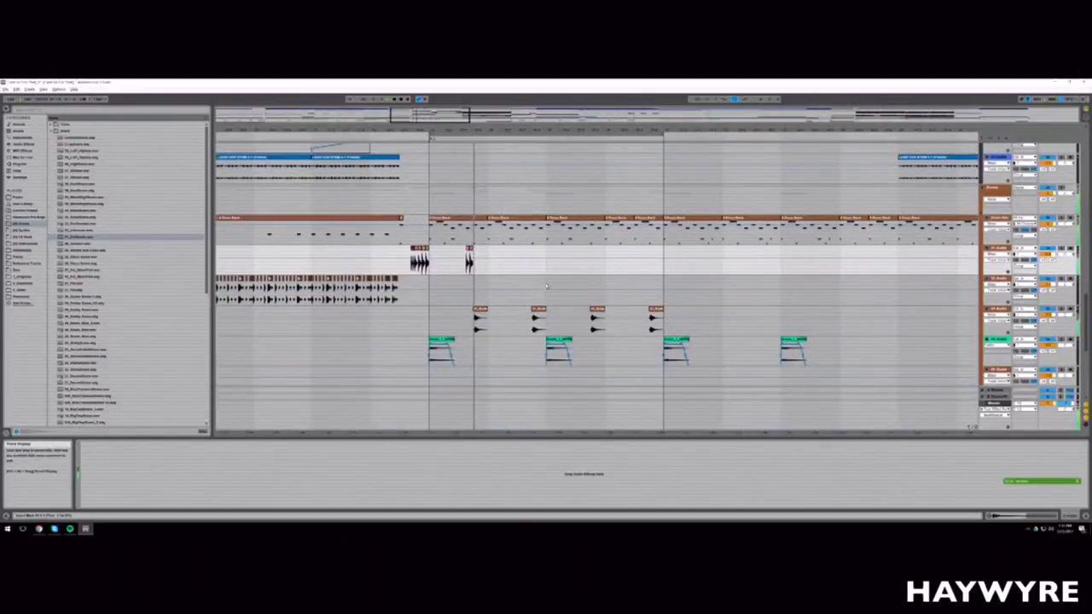
Step: Narrow the grid and split the held-note synth clip around the beat-four note in the drop's first bar
{"action": "key", "text": "ctrl+1"}
{"action": "key", "text": "ctrl+1"}
{"action": "left_click", "coordinate": [478, 271]}
{"action": "left_click_drag", "start_coordinate": [1087, 298], "coordinate": [1088, 215]}
{"action": "scroll", "coordinate": [485, 290], "scroll_direction": "down", "scroll_amount": 3}
{"action": "scroll", "coordinate": [486, 290], "scroll_direction": "up", "scroll_amount": 11}
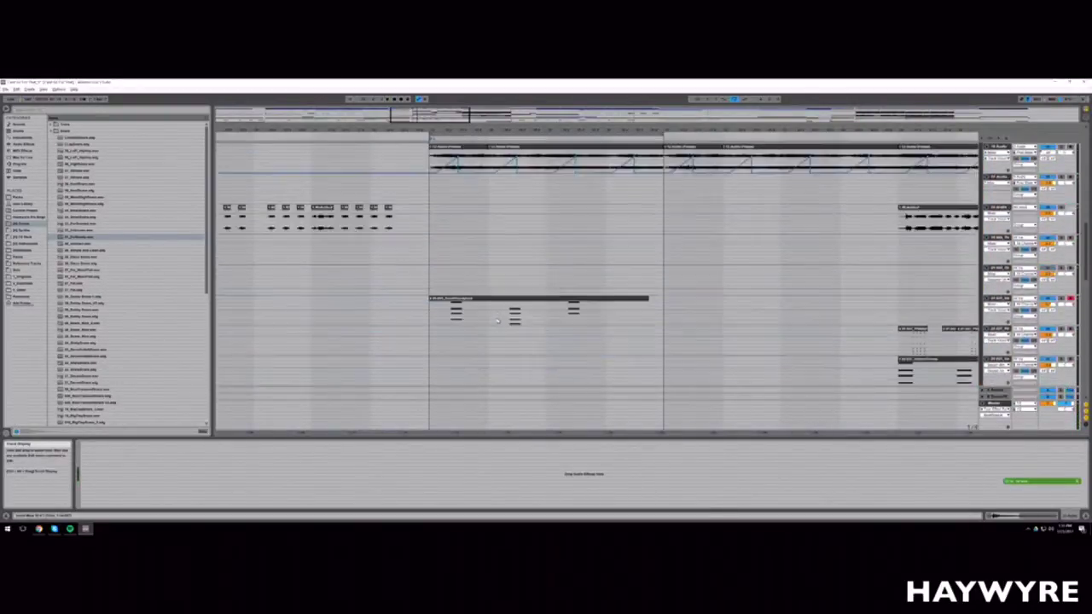
{"action": "left_click_drag", "start_coordinate": [476, 238], "coordinate": [485, 236]}
{"action": "key", "text": "ctrl+e"}
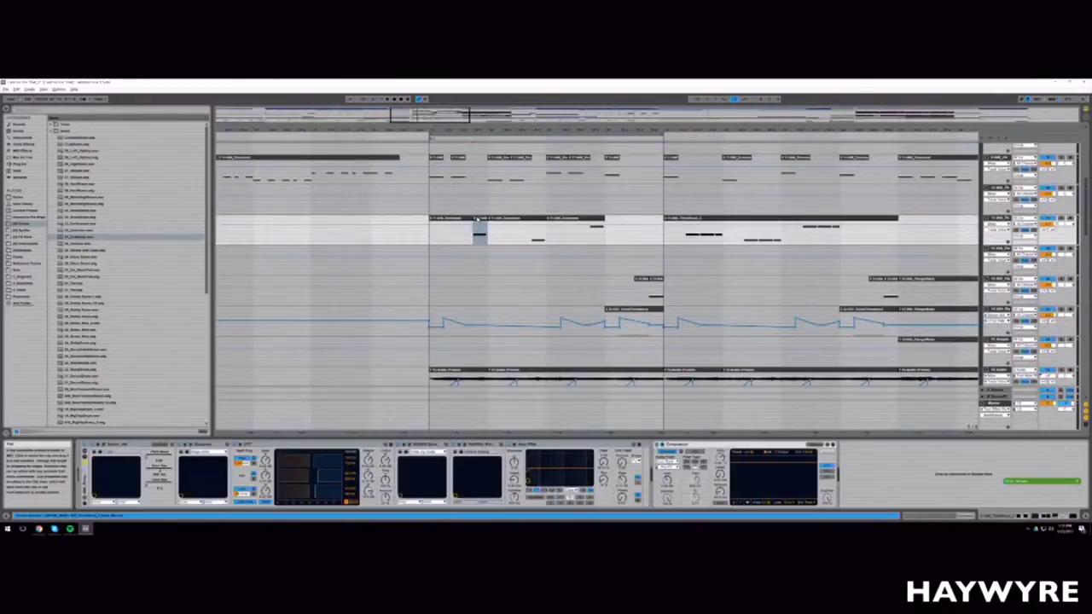
Step: Trim the start of the split clip's note so it begins slightly after beat four, and play the result
{"action": "double_click", "coordinate": [480, 218]}
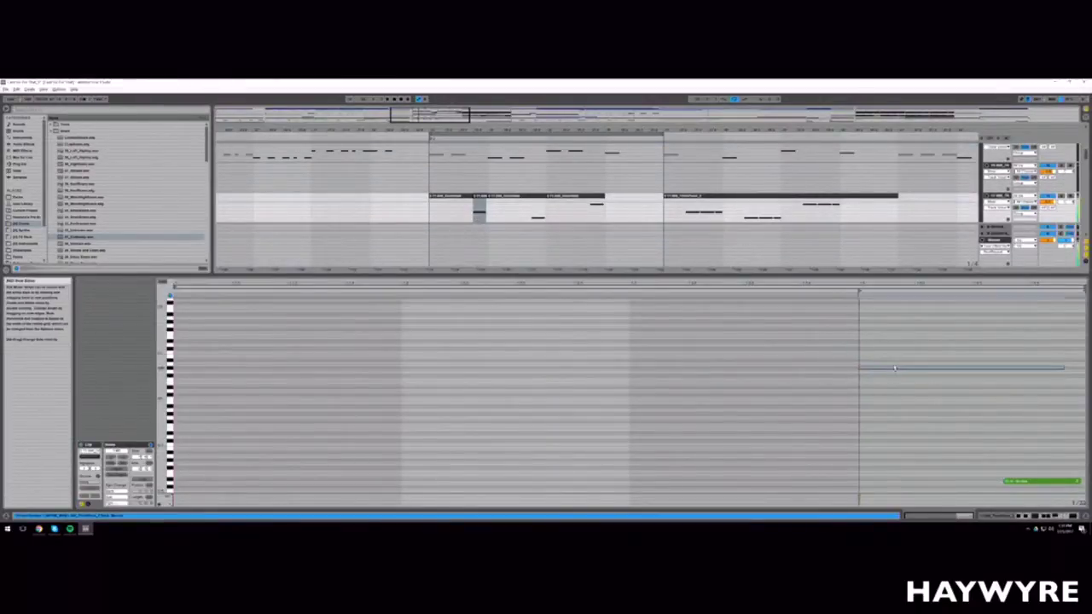
{"action": "left_click_drag", "start_coordinate": [892, 368], "coordinate": [948, 365]}
{"action": "key", "text": "ctrl+z"}
{"action": "left_click", "coordinate": [861, 369]}
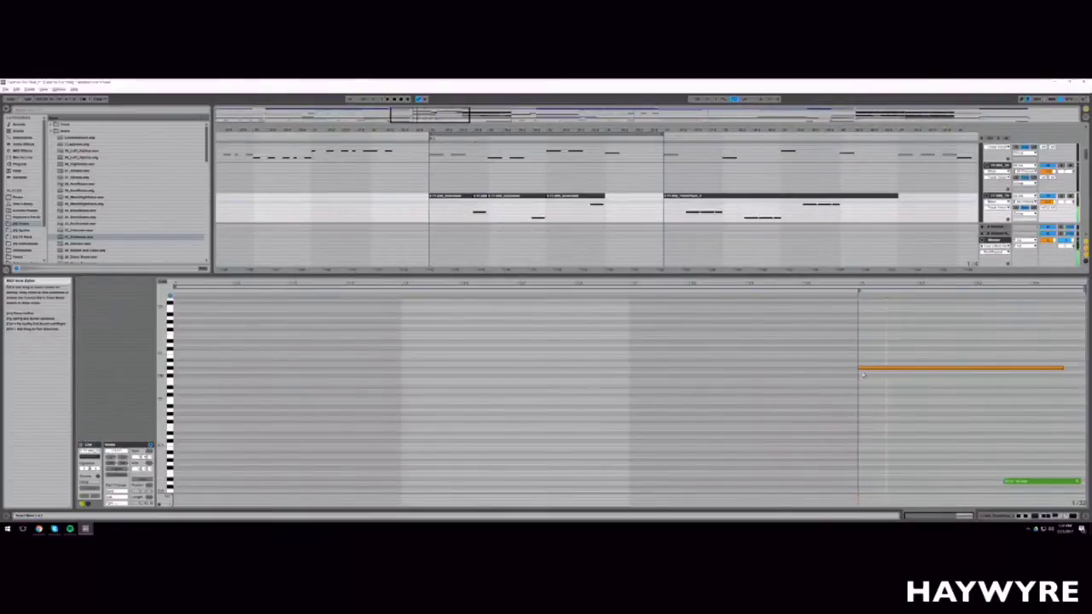
{"action": "key", "text": "space"}
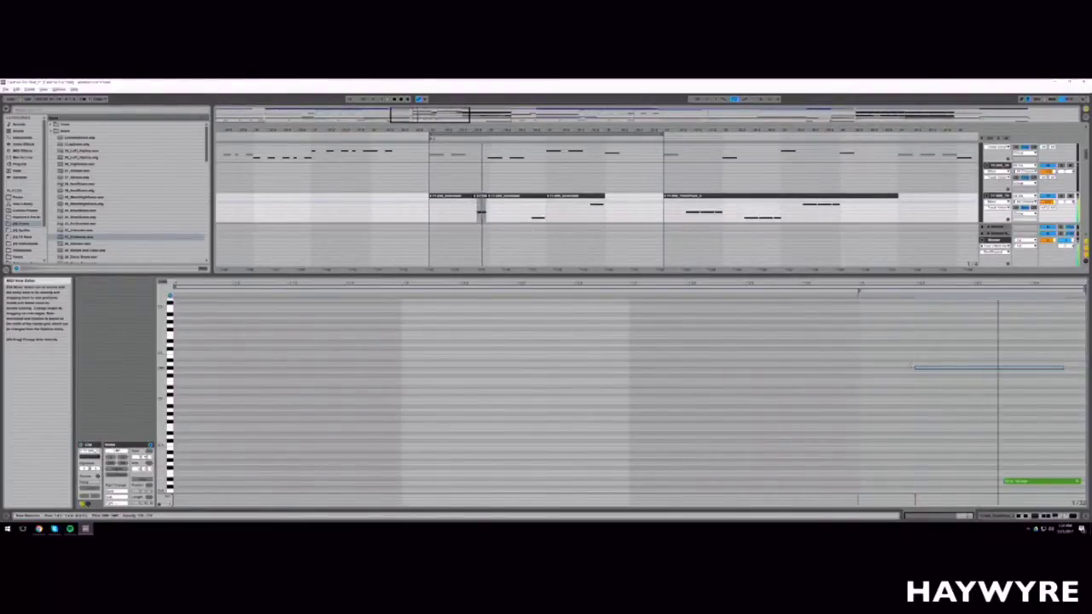
{"action": "key", "text": "space"}
{"action": "key", "text": "space"}
{"action": "key", "text": "shift+Tab"}
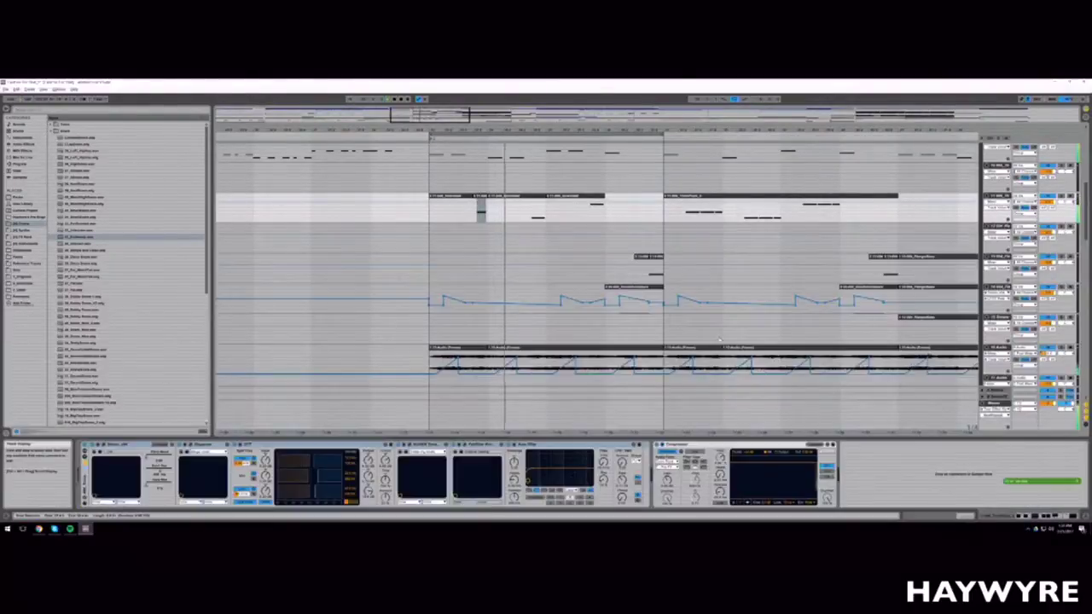
Step: Join the synth clips across the drop's first three bars into one clip and start the remaining two notes slightly later
{"action": "scroll", "coordinate": [593, 313], "scroll_direction": "up", "scroll_amount": 2}
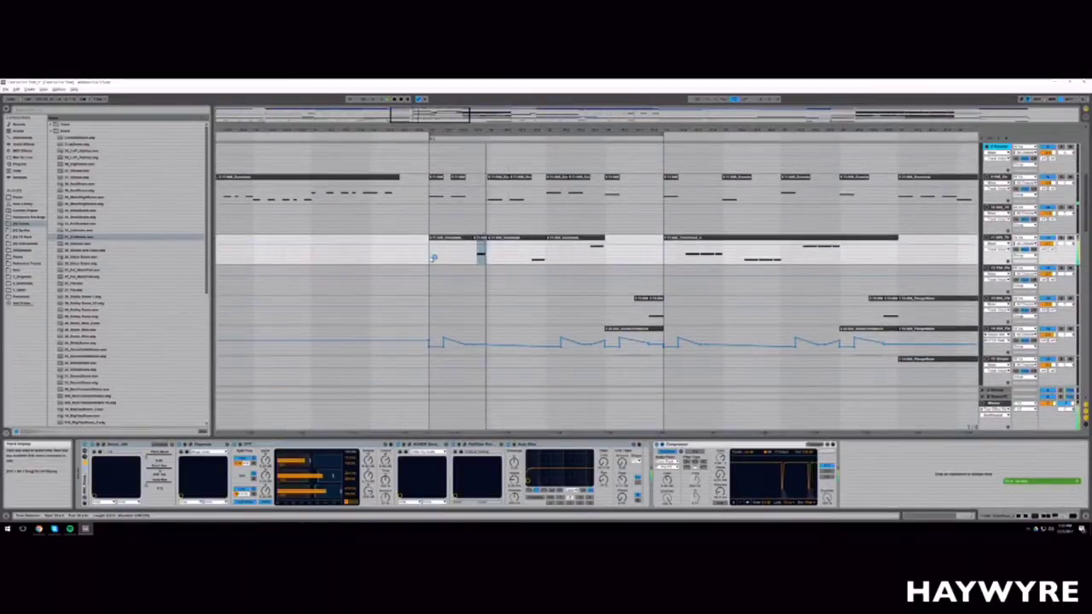
{"action": "key", "text": "space"}
{"action": "left_click", "coordinate": [522, 238]}
{"action": "left_click", "coordinate": [573, 238]}
{"action": "left_click", "coordinate": [450, 238], "text": "shift"}
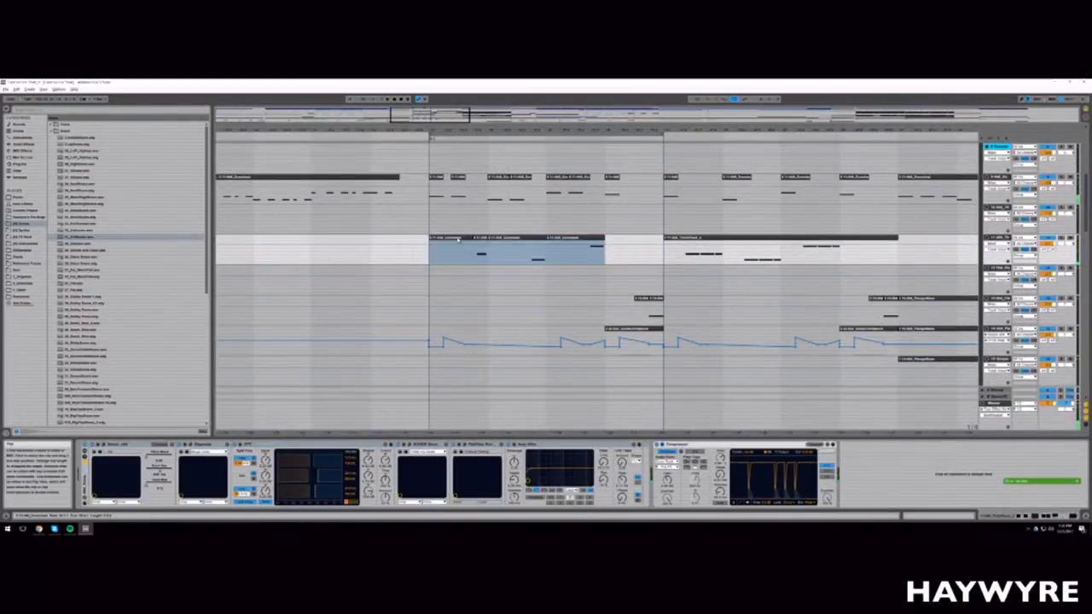
{"action": "key", "text": "ctrl+j"}
{"action": "key", "text": "shift+Tab"}
{"action": "left_click_drag", "start_coordinate": [1055, 331], "coordinate": [707, 385]}
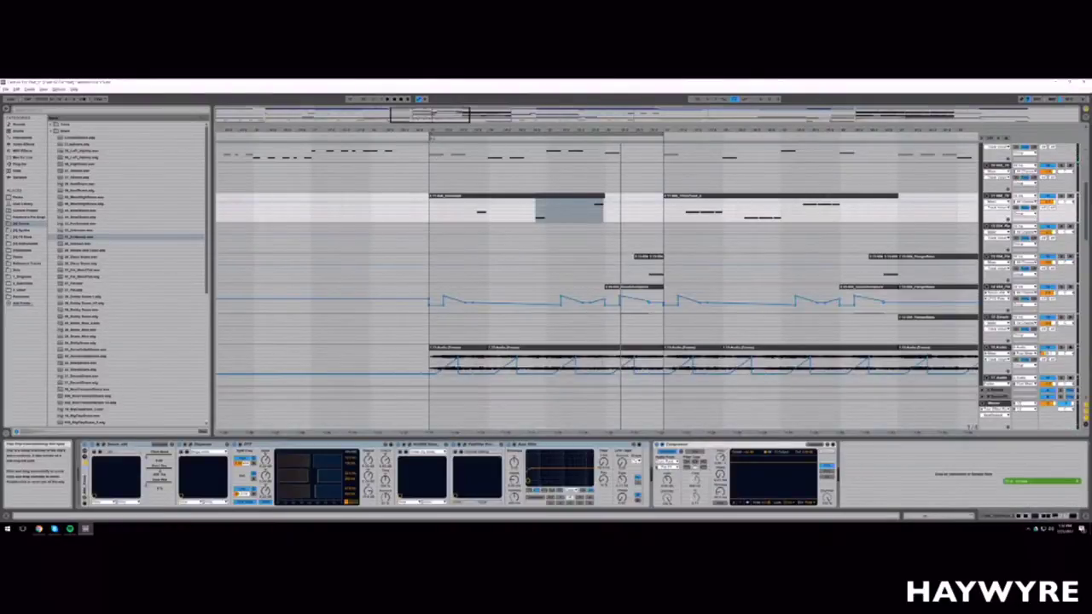
Step: Play the drop to check the synth notes with delayed starts
{"action": "left_click_drag", "start_coordinate": [601, 130], "coordinate": [601, 106]}
{"action": "left_click_drag", "start_coordinate": [516, 118], "coordinate": [530, 99]}
{"action": "scroll", "coordinate": [595, 237], "scroll_direction": "up", "scroll_amount": 3}
{"action": "key", "text": "space"}
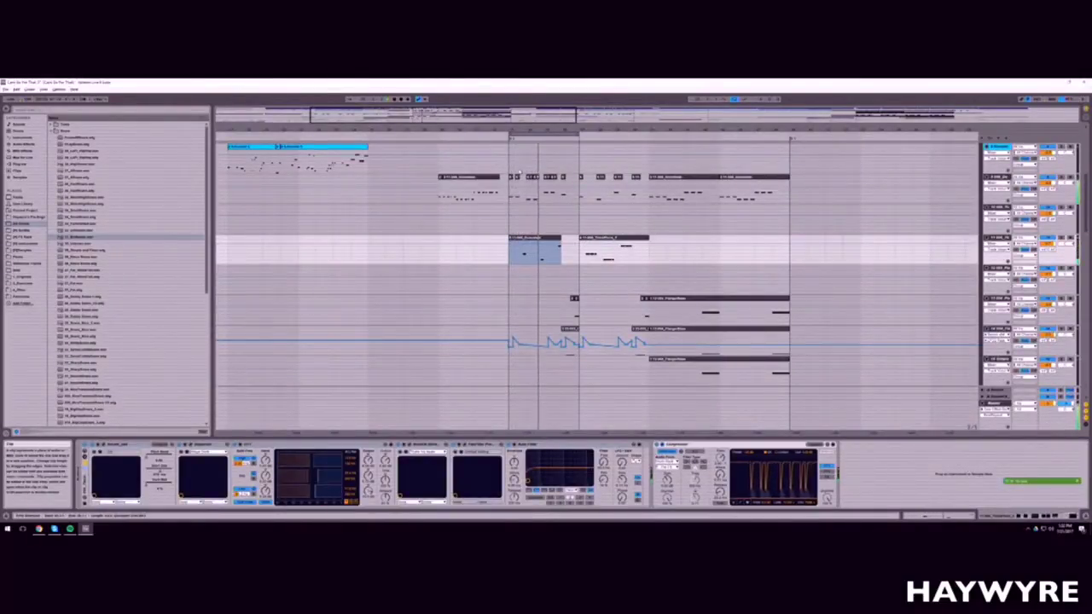
{"action": "key", "text": "space"}
Step: Consolidate the clips from the song's start up to the drop on the Grand Piano track and on the track directly above it
{"action": "left_click_drag", "start_coordinate": [436, 116], "coordinate": [456, 175]}
{"action": "left_click", "coordinate": [479, 201]}
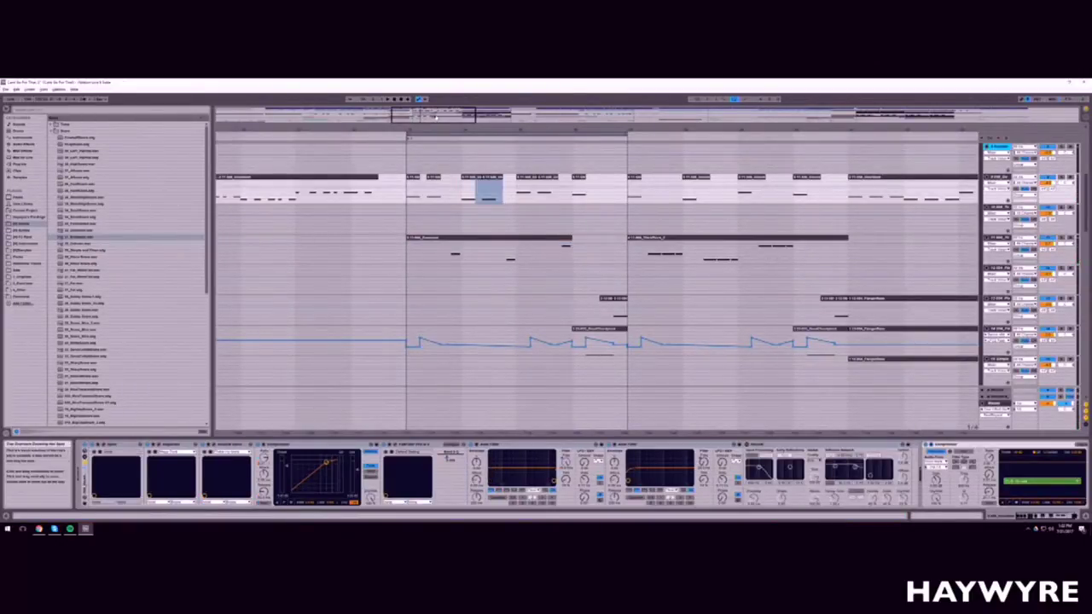
{"action": "scroll", "coordinate": [504, 198], "scroll_direction": "down", "scroll_amount": 5}
{"action": "scroll", "coordinate": [597, 264], "scroll_direction": "up", "scroll_amount": 3}
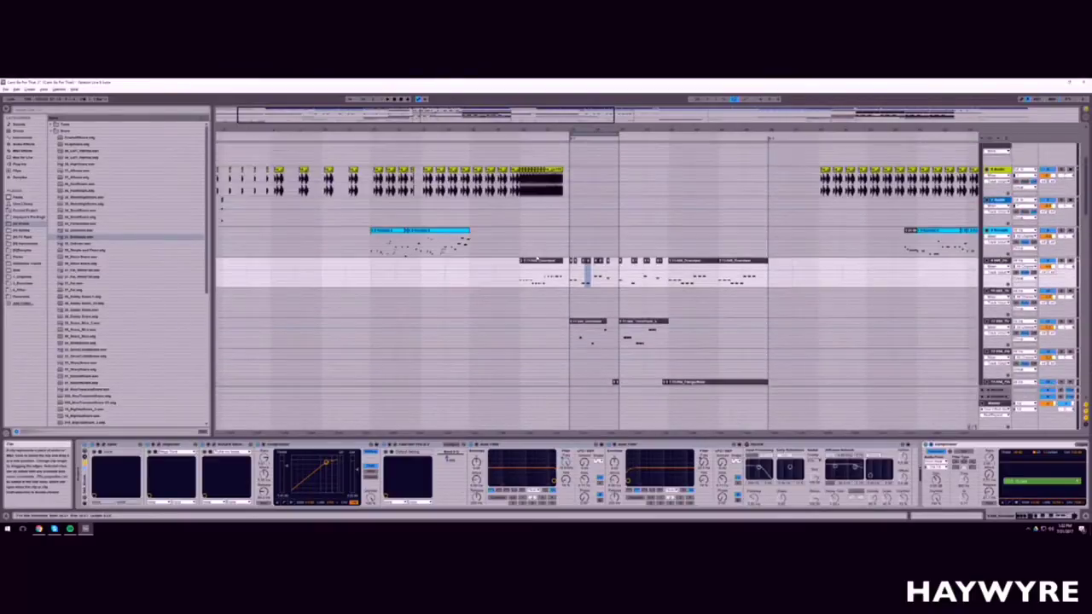
{"action": "scroll", "coordinate": [461, 305], "scroll_direction": "left", "scroll_amount": 2}
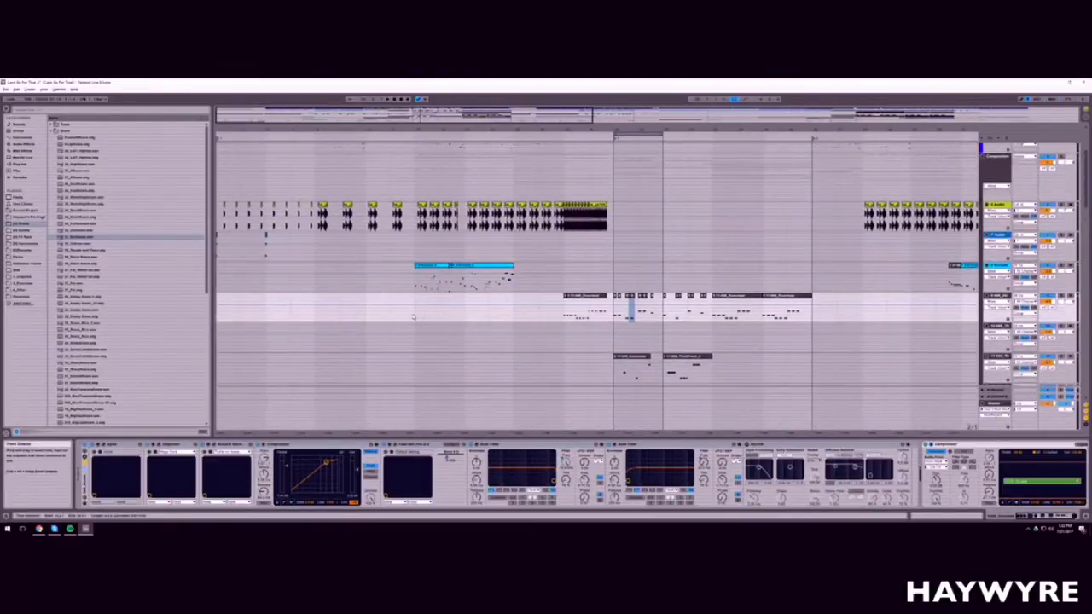
{"action": "scroll", "coordinate": [392, 319], "scroll_direction": "up", "scroll_amount": 3}
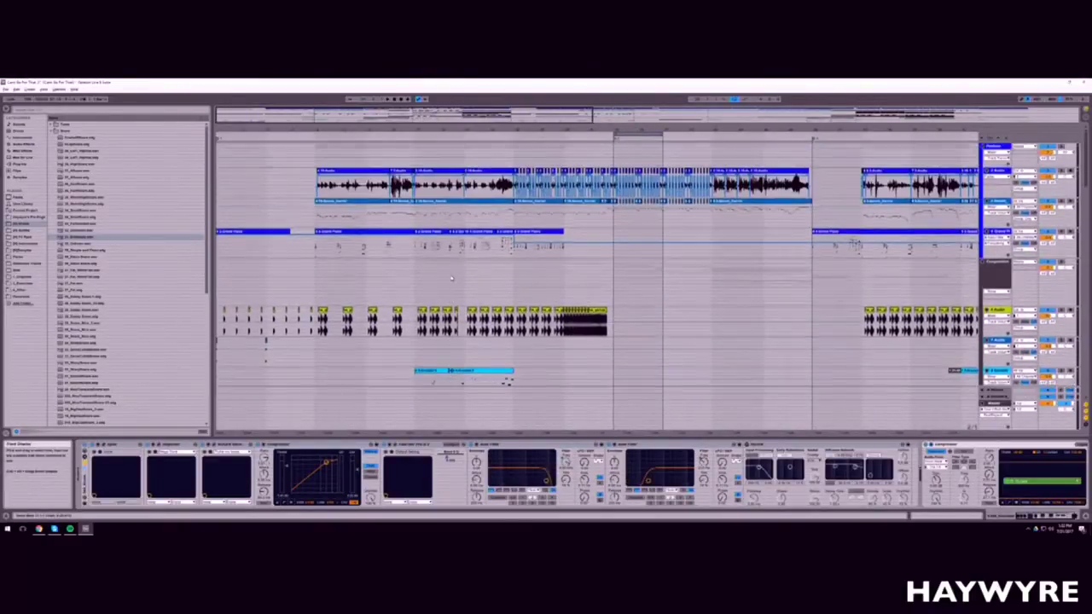
{"action": "left_click", "coordinate": [593, 230]}
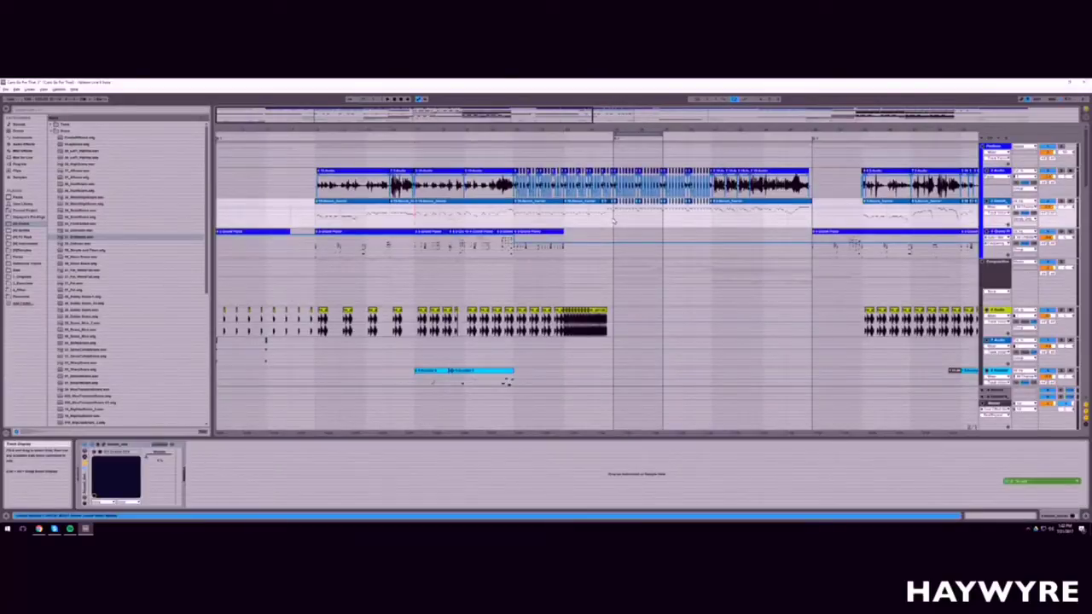
{"action": "left_click_drag", "start_coordinate": [612, 220], "coordinate": [133, 226]}
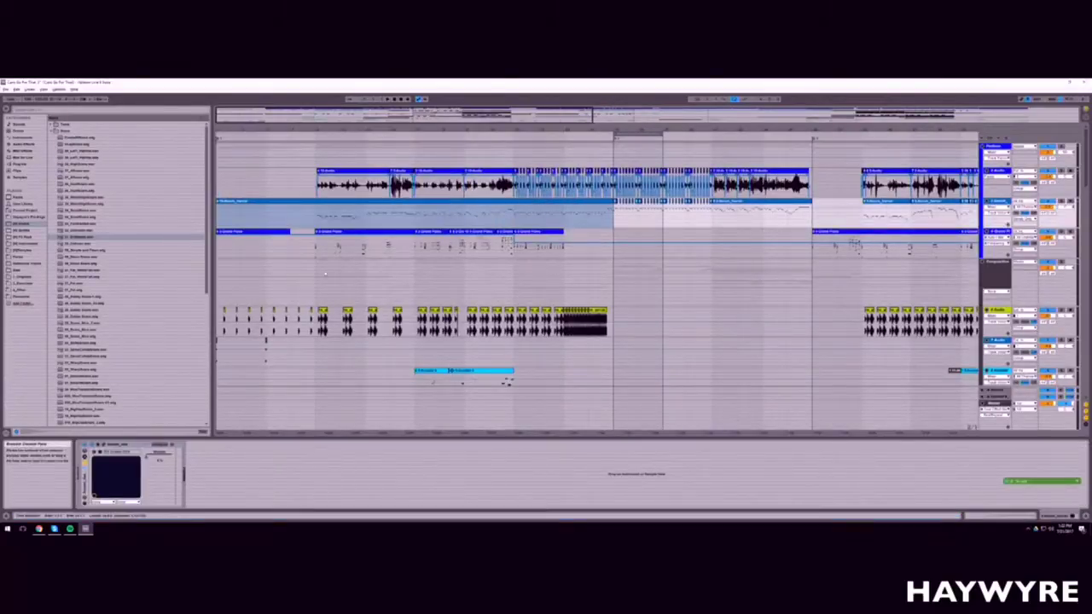
{"action": "key", "text": "Down"}
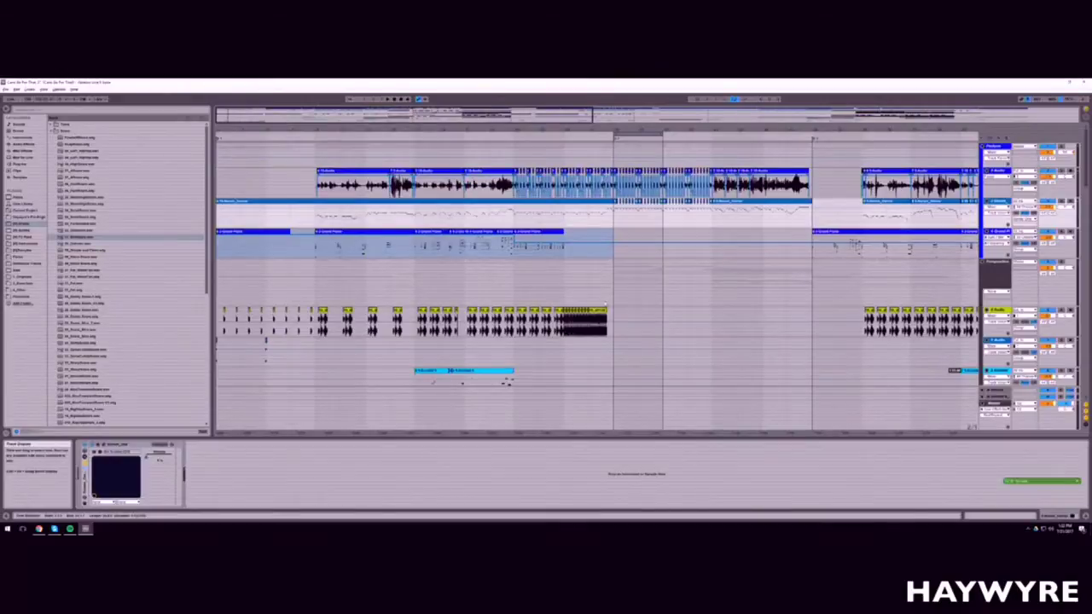
{"action": "key", "text": "ctrl+j"}
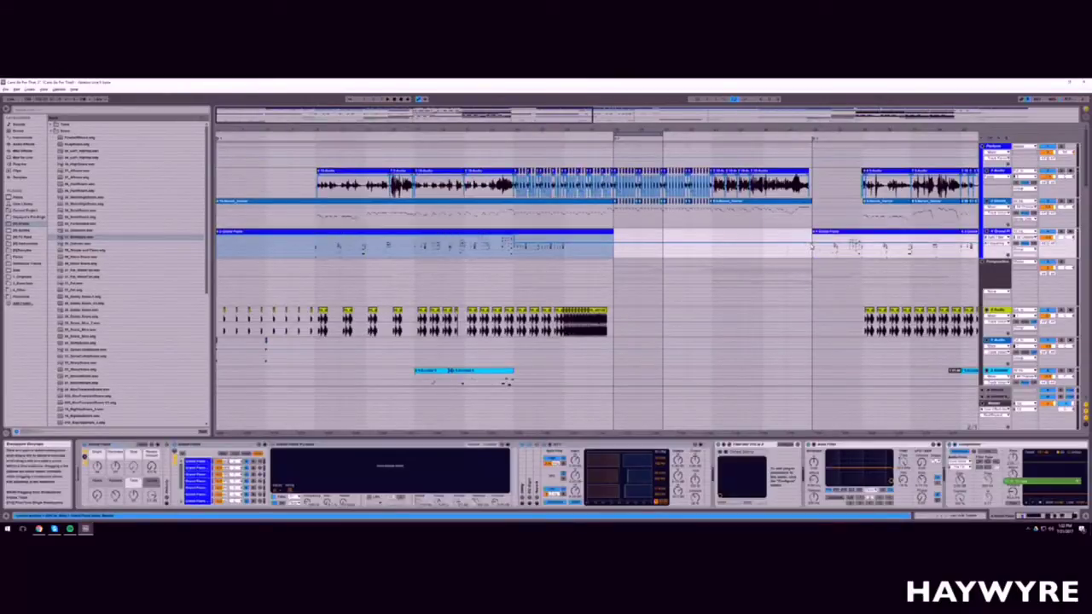
Step: Reshape the Grand Piano filter automation so it stays low until just before the drop and rises back at the drop's start
{"action": "left_click_drag", "start_coordinate": [811, 245], "coordinate": [820, 240]}
{"action": "left_click_drag", "start_coordinate": [400, 126], "coordinate": [528, 288]}
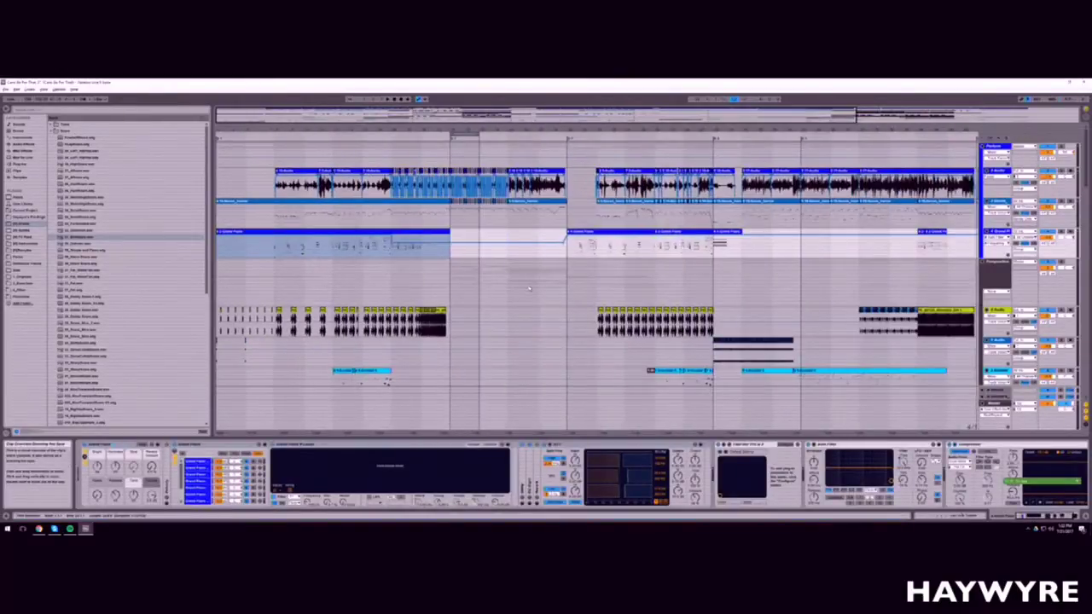
{"action": "scroll", "coordinate": [468, 258], "scroll_direction": "down", "scroll_amount": 2}
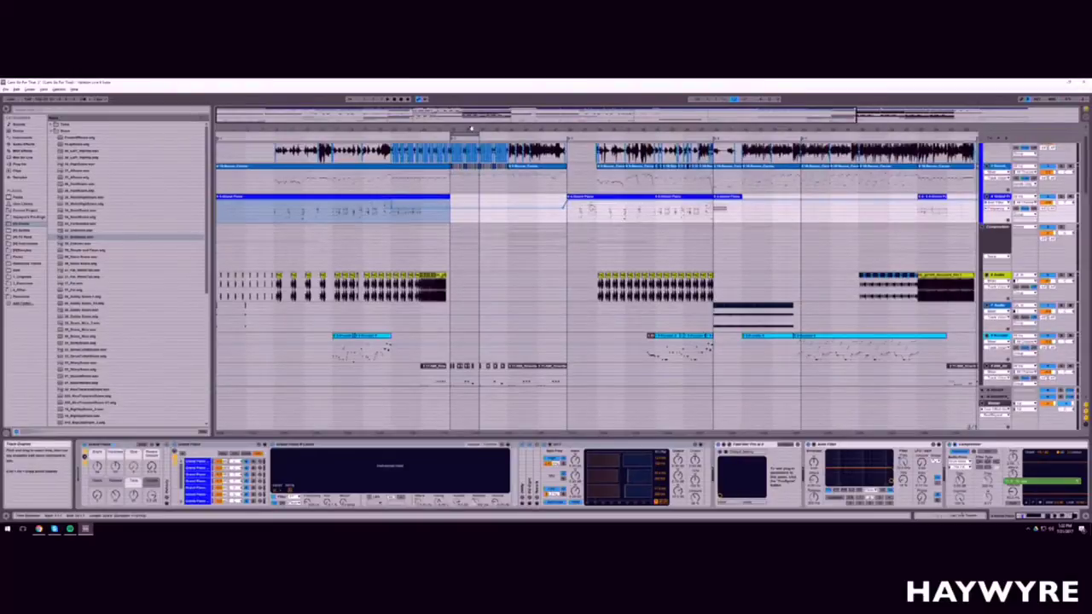
{"action": "left_click_drag", "start_coordinate": [470, 128], "coordinate": [467, 104]}
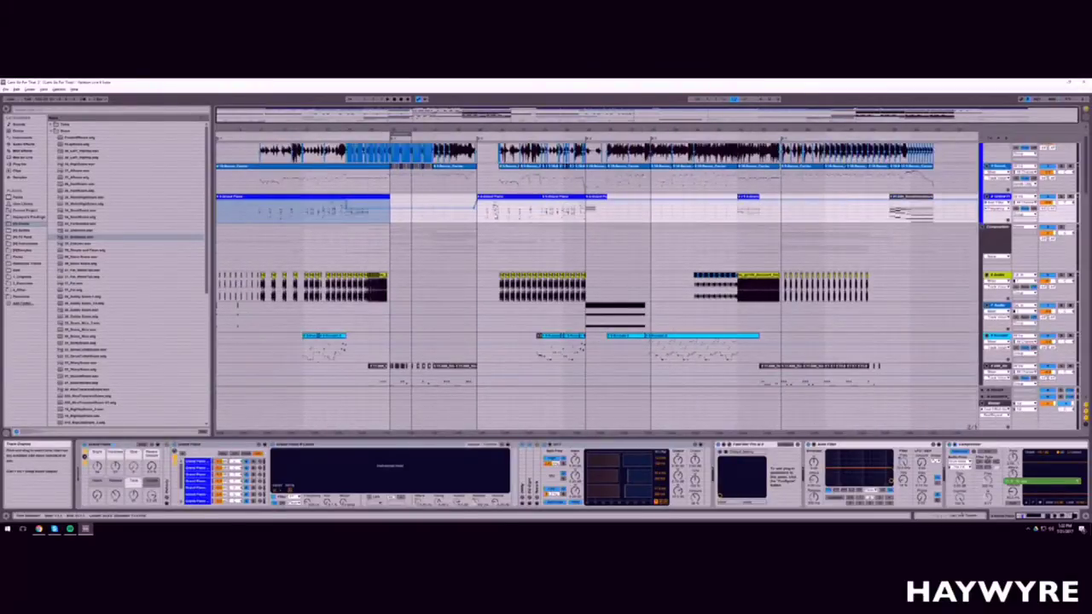
{"action": "left_click", "coordinate": [399, 228]}
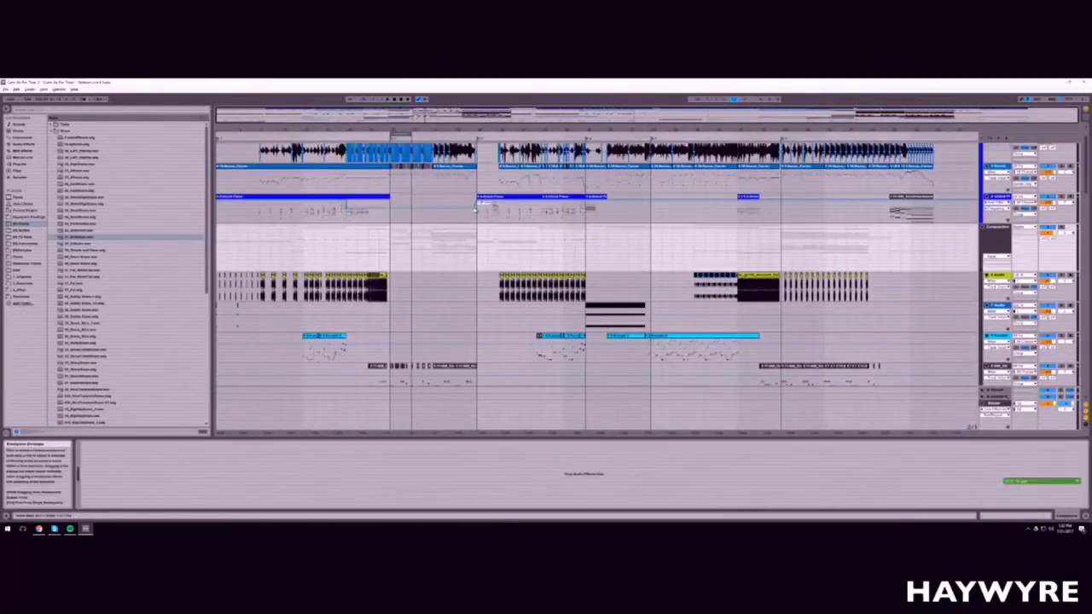
{"action": "left_click", "coordinate": [474, 208]}
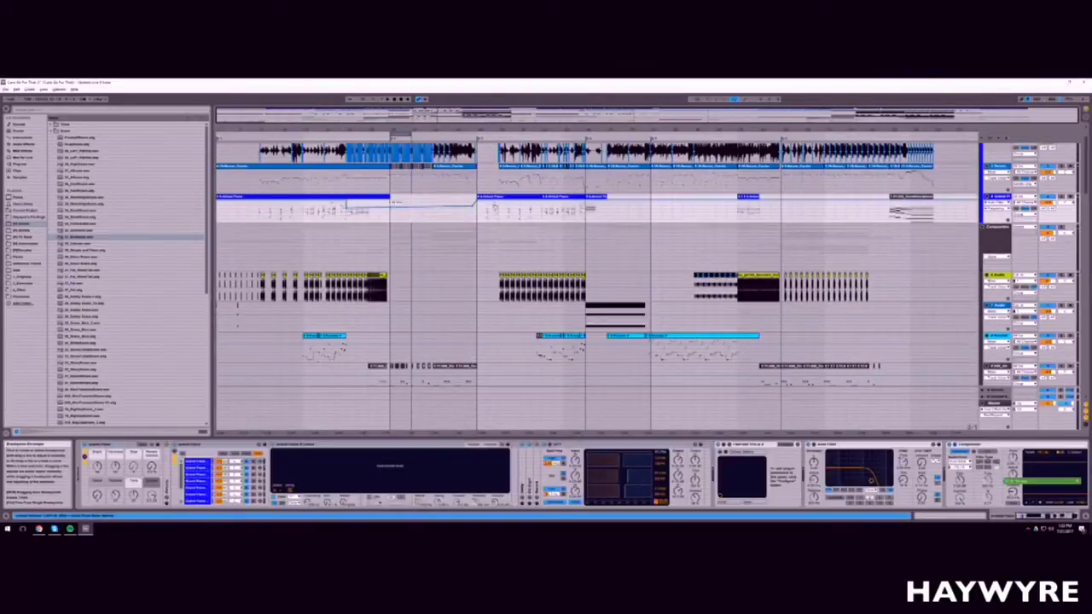
{"action": "left_click_drag", "start_coordinate": [425, 201], "coordinate": [390, 200]}
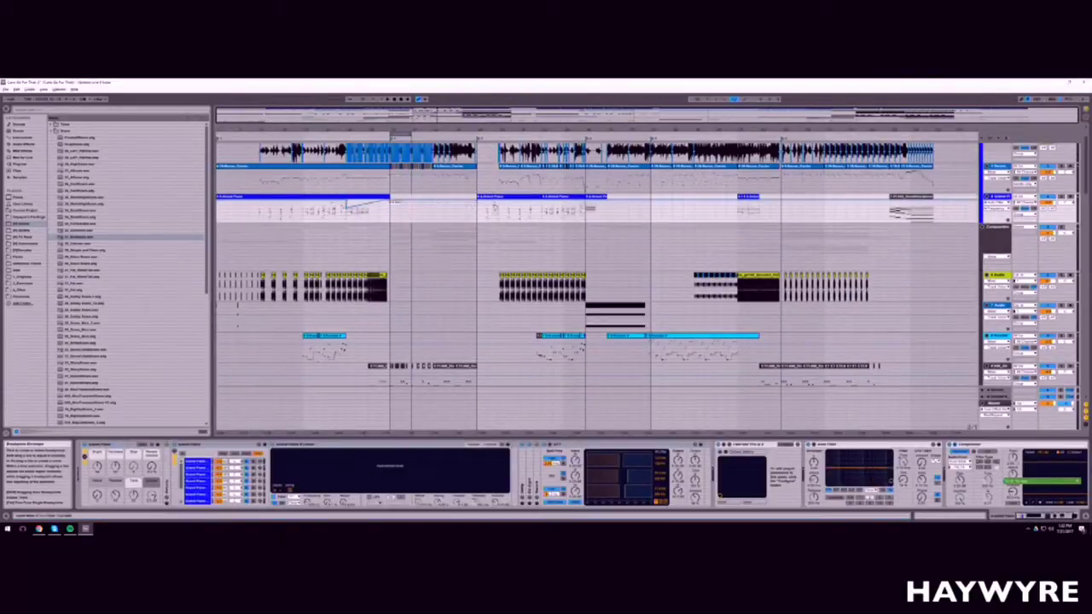
{"action": "left_click_drag", "start_coordinate": [386, 120], "coordinate": [386, 121]}
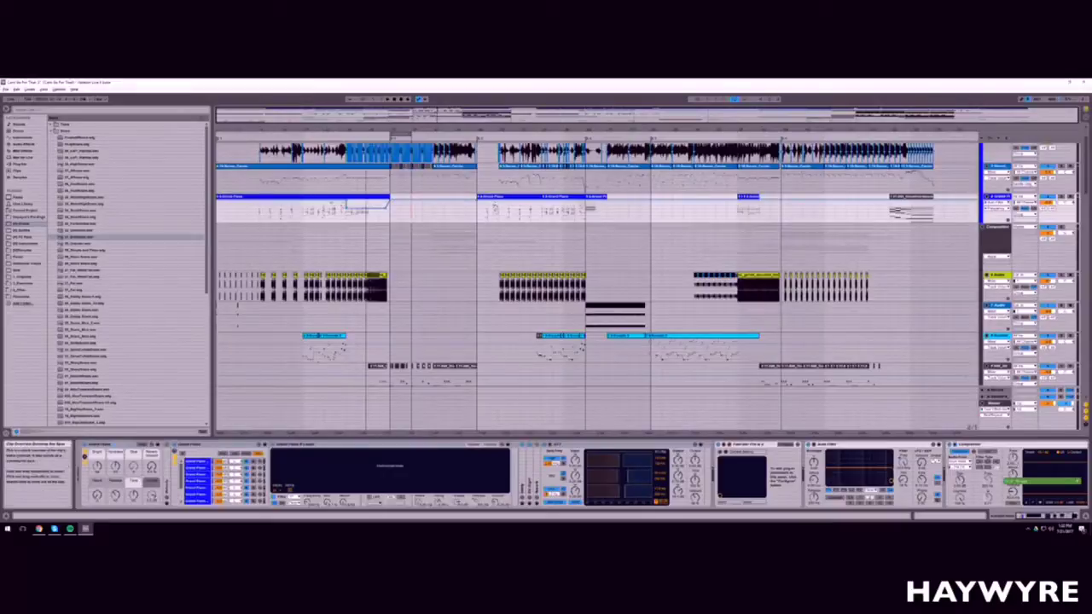
Step: Examine the cyan track's clips after the drop, its empty range during the drop, and the synth and bass tracks below
{"action": "left_click_drag", "start_coordinate": [477, 349], "coordinate": [770, 364]}
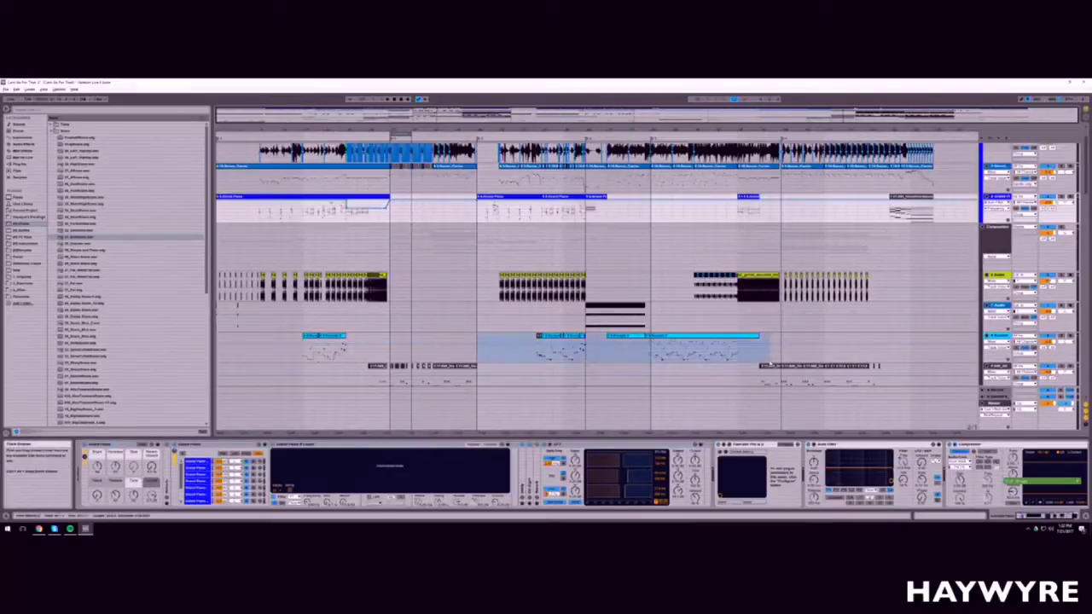
{"action": "scroll", "coordinate": [759, 362], "scroll_direction": "down", "scroll_amount": 2}
{"action": "scroll", "coordinate": [756, 351], "scroll_direction": "up", "scroll_amount": 3}
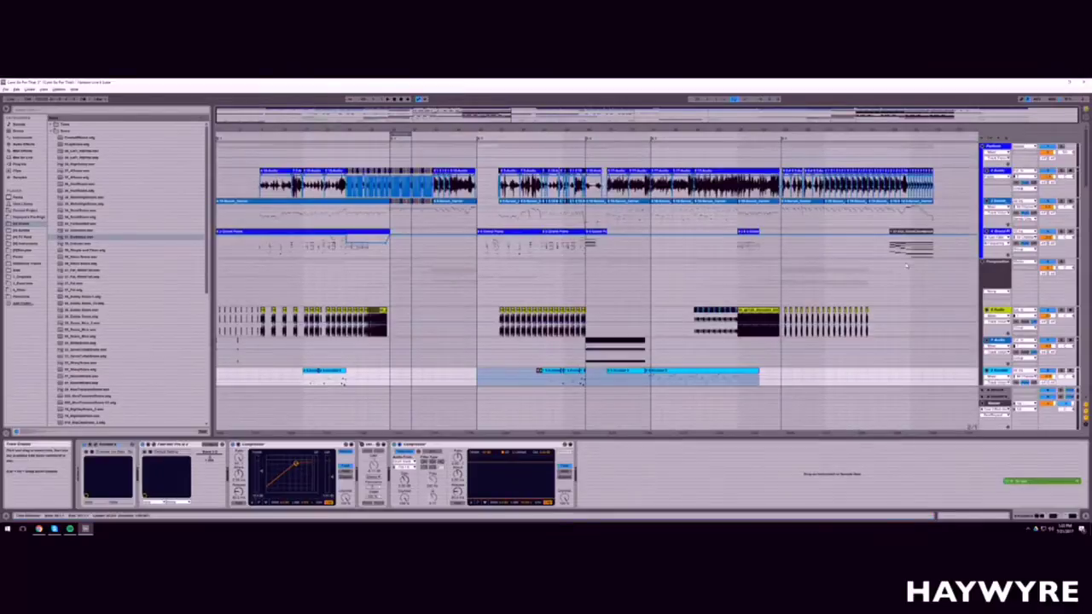
{"action": "scroll", "coordinate": [438, 341], "scroll_direction": "down", "scroll_amount": 2}
{"action": "left_click_drag", "start_coordinate": [391, 343], "coordinate": [471, 348]}
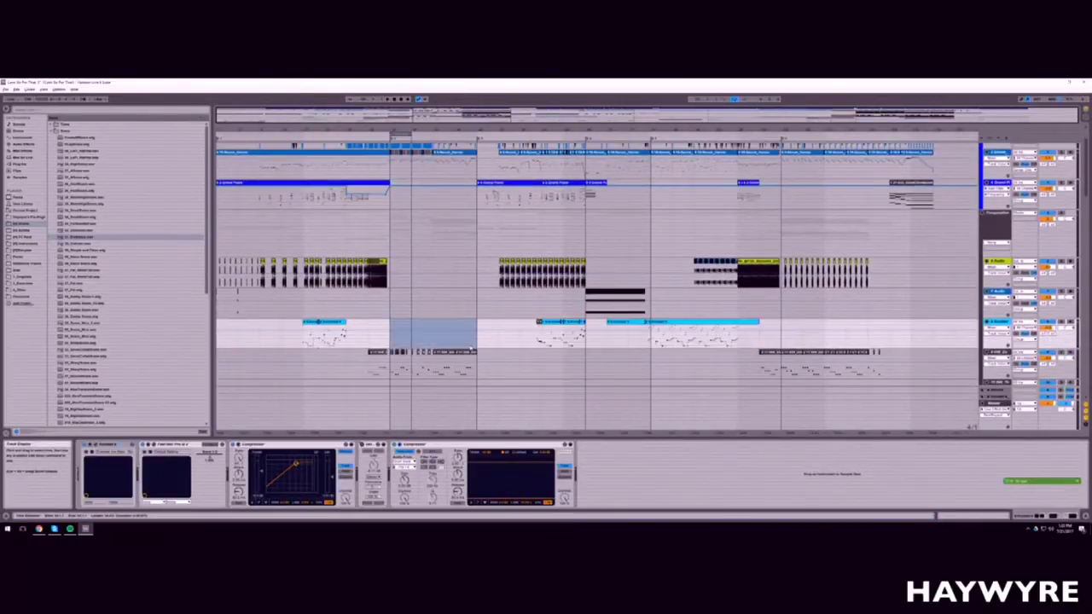
{"action": "scroll", "coordinate": [827, 343], "scroll_direction": "down", "scroll_amount": 6}
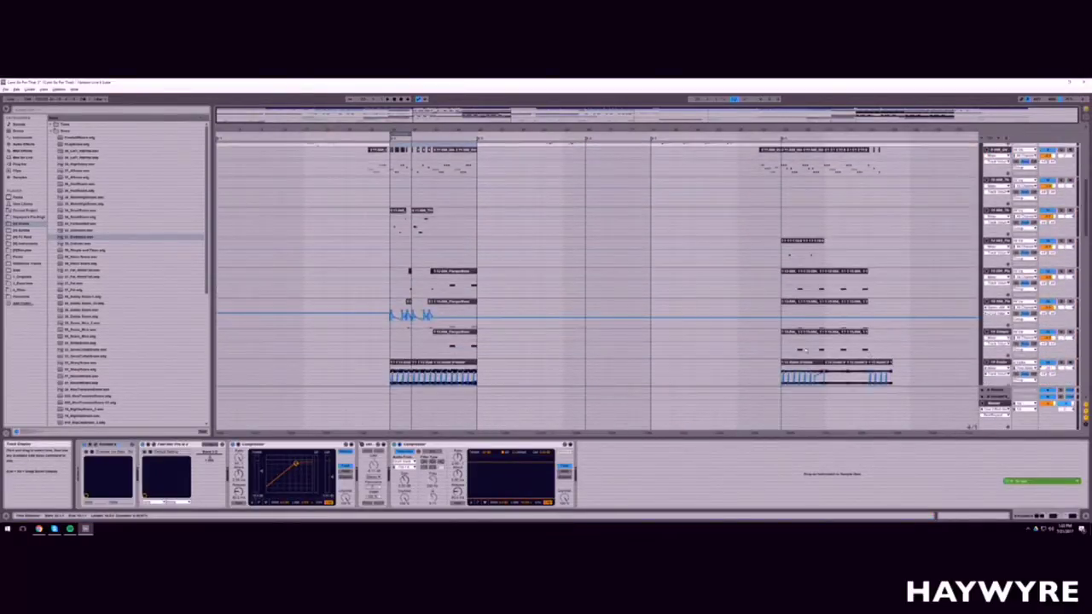
Step: Consolidate the lead synth track's clips across the looped range at the drop's start
{"action": "left_click", "coordinate": [786, 351]}
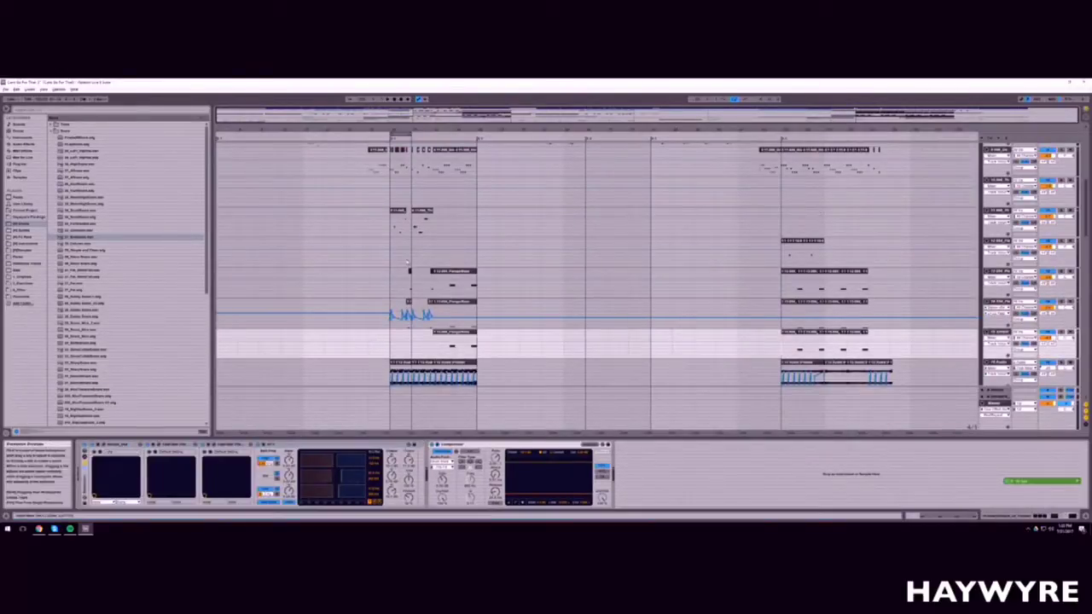
{"action": "left_click_drag", "start_coordinate": [365, 115], "coordinate": [365, 162]}
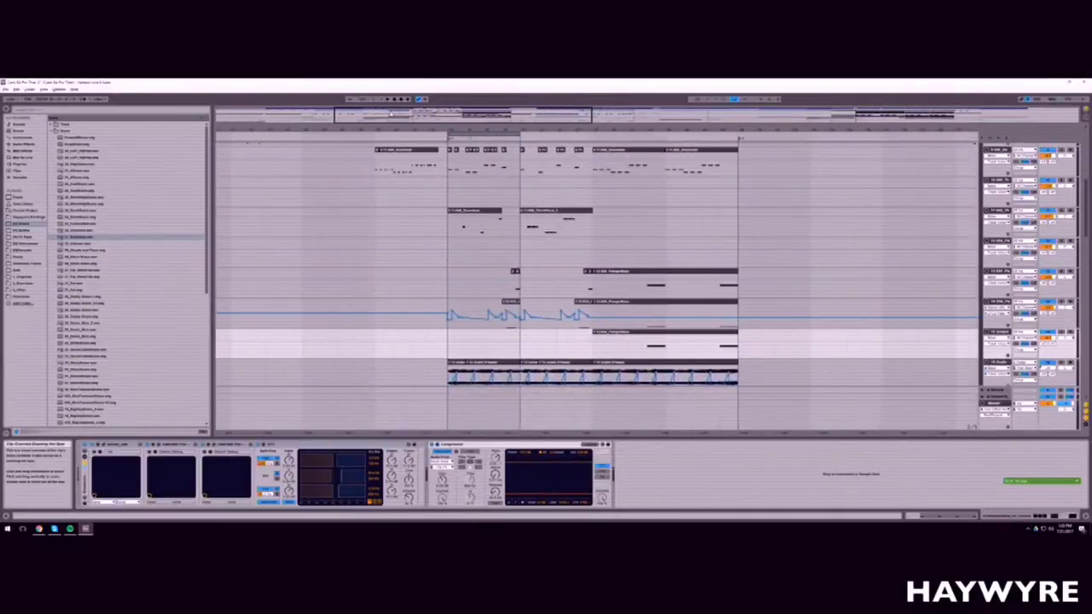
{"action": "scroll", "coordinate": [452, 210], "scroll_direction": "up", "scroll_amount": 1}
{"action": "left_click_drag", "start_coordinate": [452, 209], "coordinate": [515, 200]}
{"action": "left_click", "coordinate": [522, 206]}
{"action": "left_click", "coordinate": [467, 204]}
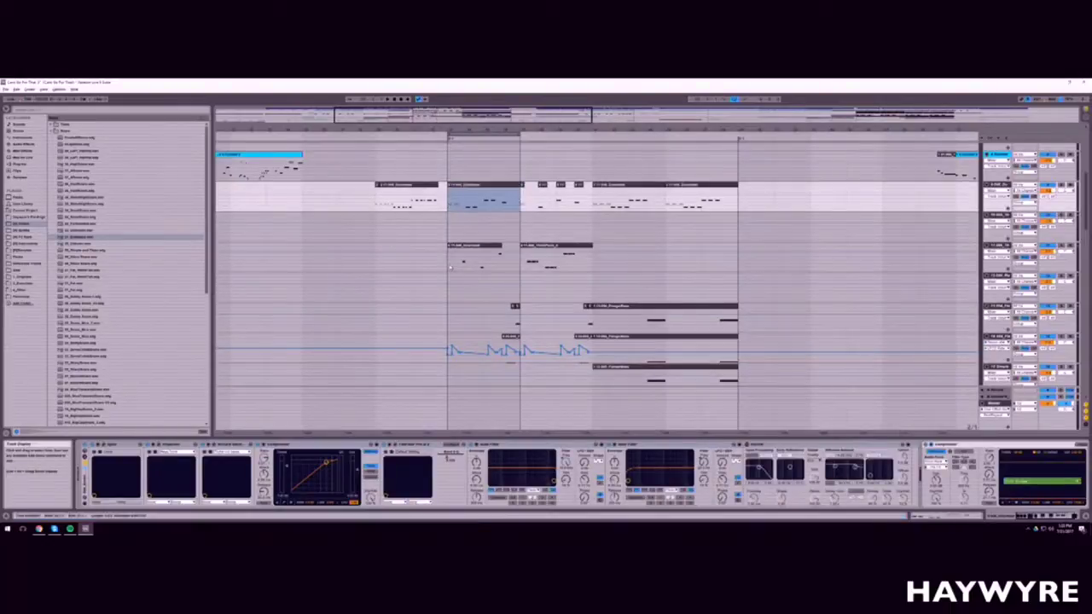
Step: Consolidate the clips over the same looped range on the answering synth track and the two bass tracks with clips below it
{"action": "left_click_drag", "start_coordinate": [452, 268], "coordinate": [515, 266]}
{"action": "key", "text": "ctrl+j"}
{"action": "left_click_drag", "start_coordinate": [451, 327], "coordinate": [519, 324]}
{"action": "key", "text": "ctrl+j"}
{"action": "scroll", "coordinate": [503, 329], "scroll_direction": "down", "scroll_amount": 1}
{"action": "left_click_drag", "start_coordinate": [451, 334], "coordinate": [516, 336]}
{"action": "key", "text": "ctrl+j"}
{"action": "scroll", "coordinate": [516, 336], "scroll_direction": "down", "scroll_amount": 2}
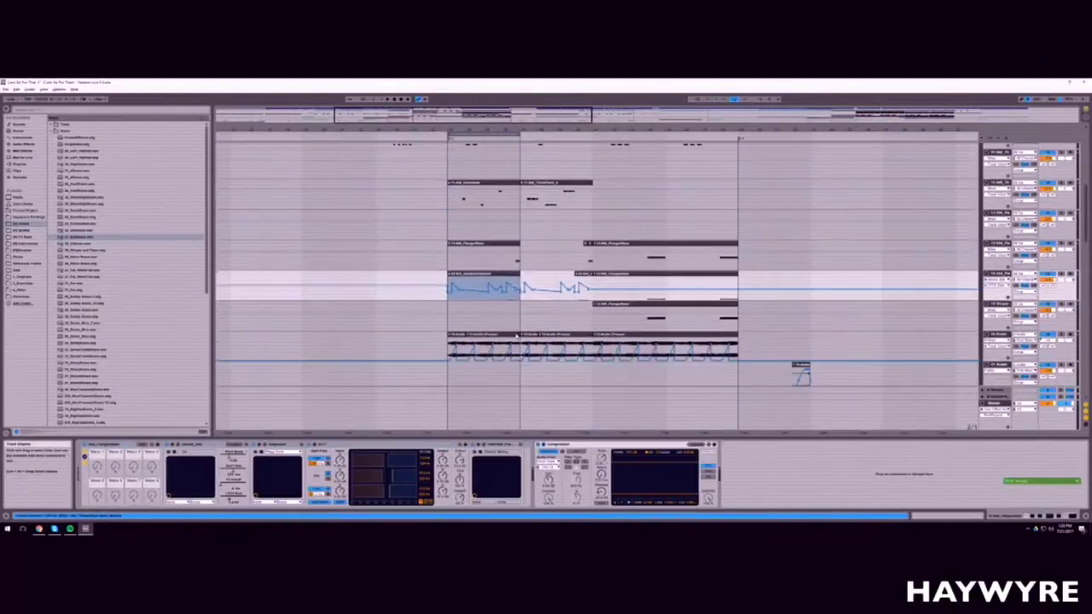
Step: Play the drop to check the consolidated synth and bass clips
{"action": "scroll", "coordinate": [516, 336], "scroll_direction": "down", "scroll_amount": 2}
{"action": "key", "text": "space"}
{"action": "left_click_drag", "start_coordinate": [418, 120], "coordinate": [398, 118]}
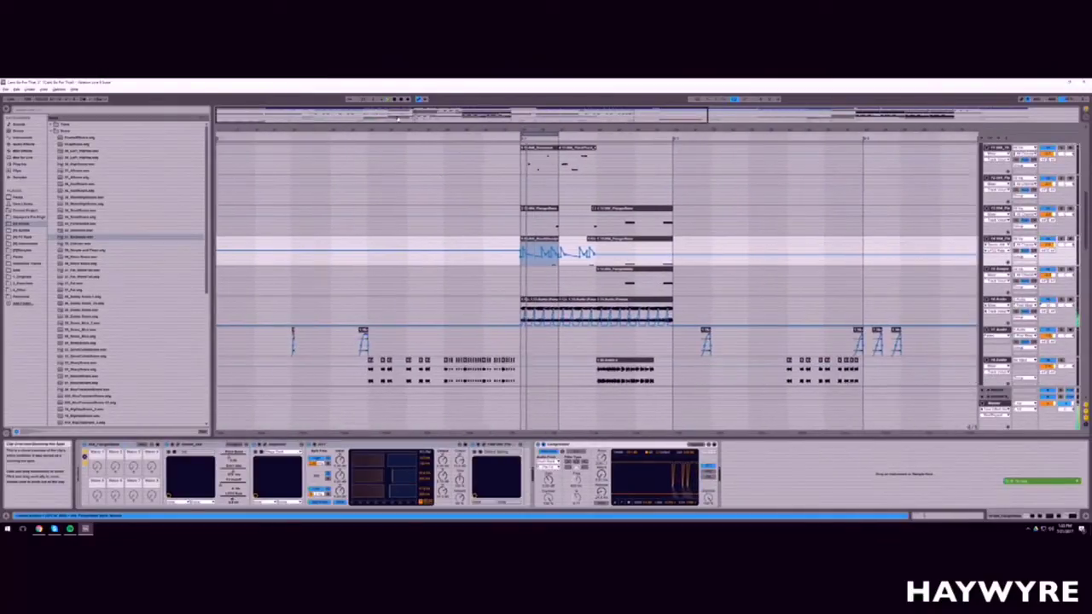
{"action": "scroll", "coordinate": [494, 247], "scroll_direction": "up", "scroll_amount": 2}
{"action": "left_click", "coordinate": [503, 243]}
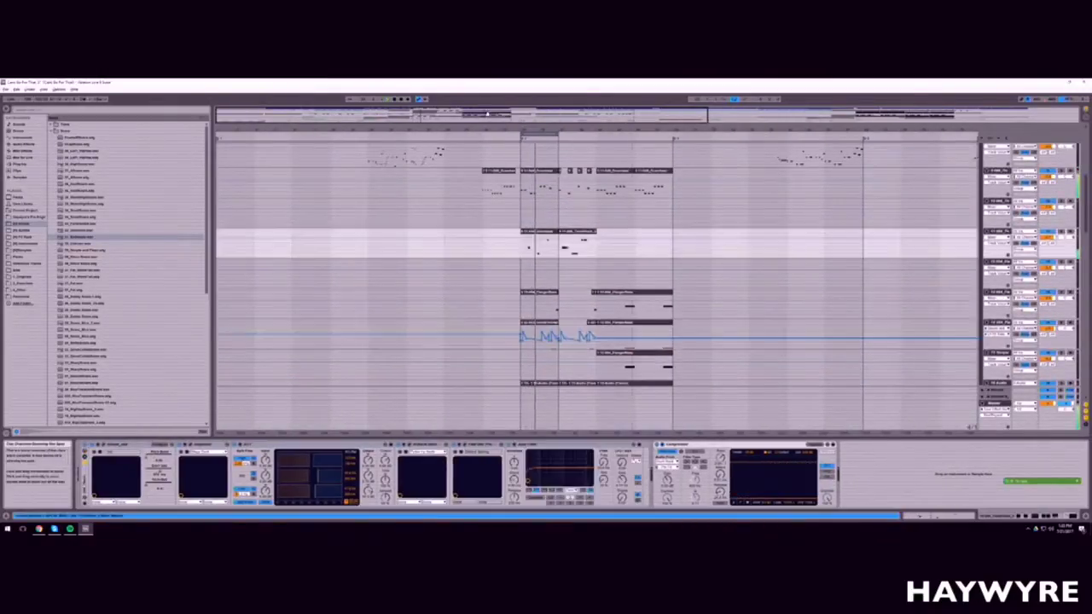
{"action": "left_click_drag", "start_coordinate": [487, 114], "coordinate": [423, 117]}
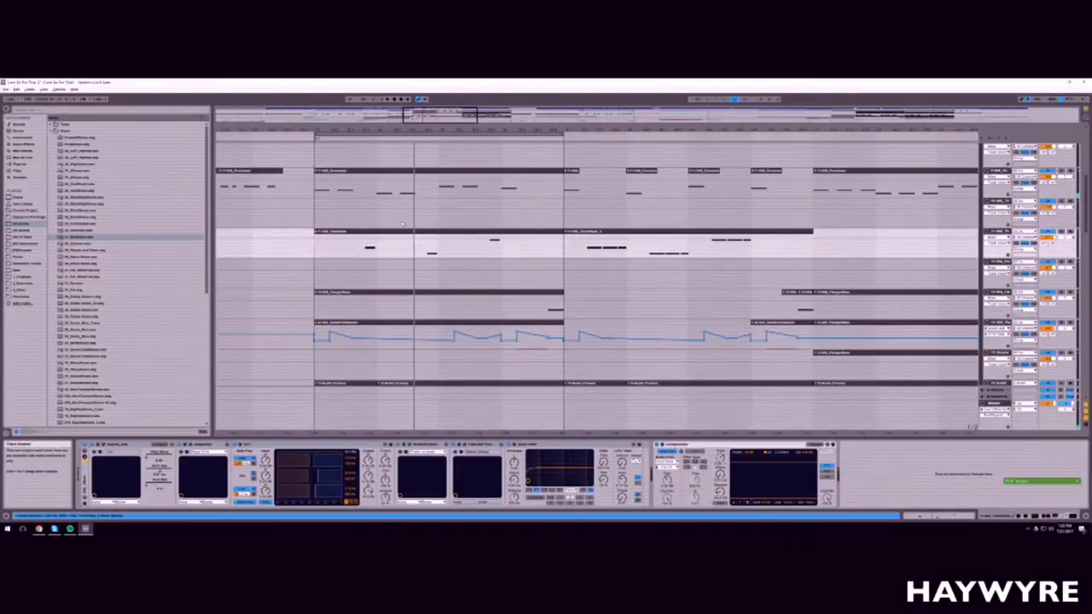
Step: Delete the lead synth passage between the third and fifth notes' phrases in the looped range, leaving a gap for an answer
{"action": "scroll", "coordinate": [403, 224], "scroll_direction": "up", "scroll_amount": 1}
{"action": "left_click", "coordinate": [391, 228]}
{"action": "key", "text": "space"}
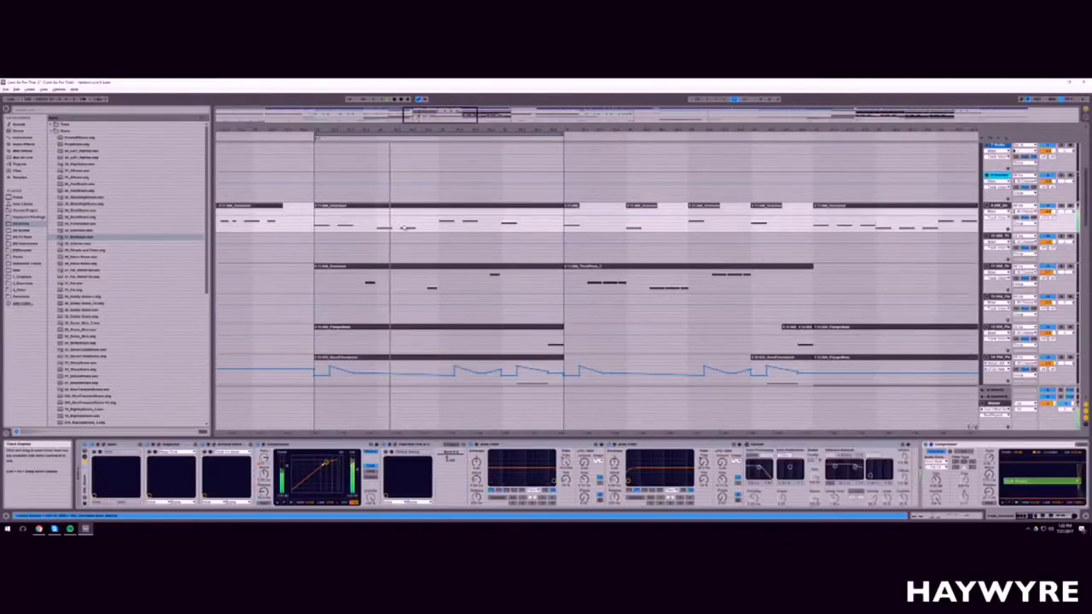
{"action": "left_click_drag", "start_coordinate": [396, 227], "coordinate": [437, 224]}
{"action": "key", "text": "Delete"}
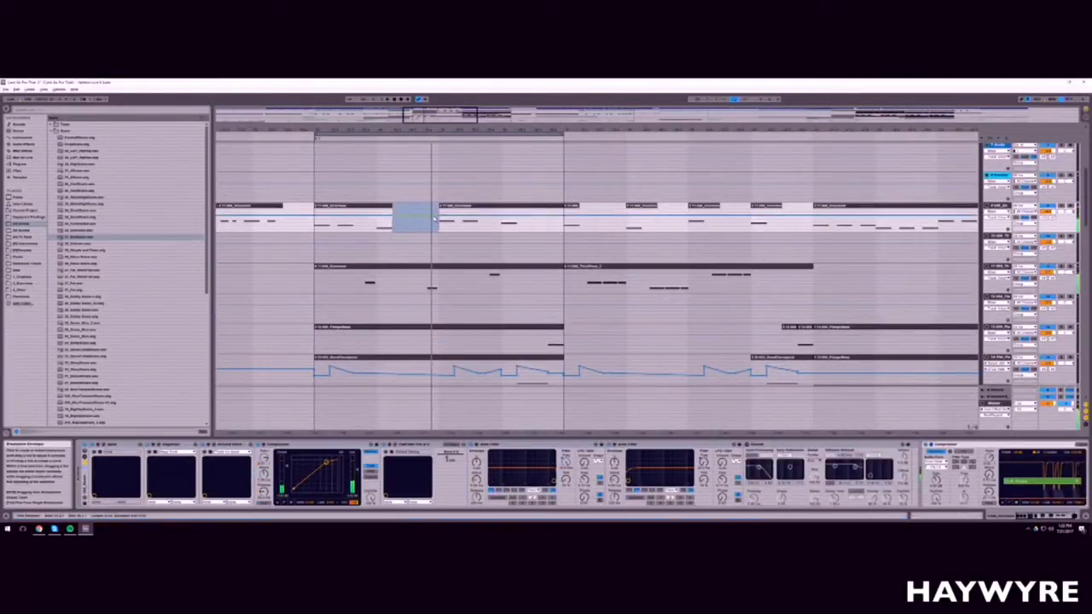
Step: Remove the middle hit's section from the three-hit percussion clip in the looped range
{"action": "left_click", "coordinate": [378, 225]}
{"action": "key", "text": "space"}
{"action": "scroll", "coordinate": [411, 330], "scroll_direction": "down", "scroll_amount": 6}
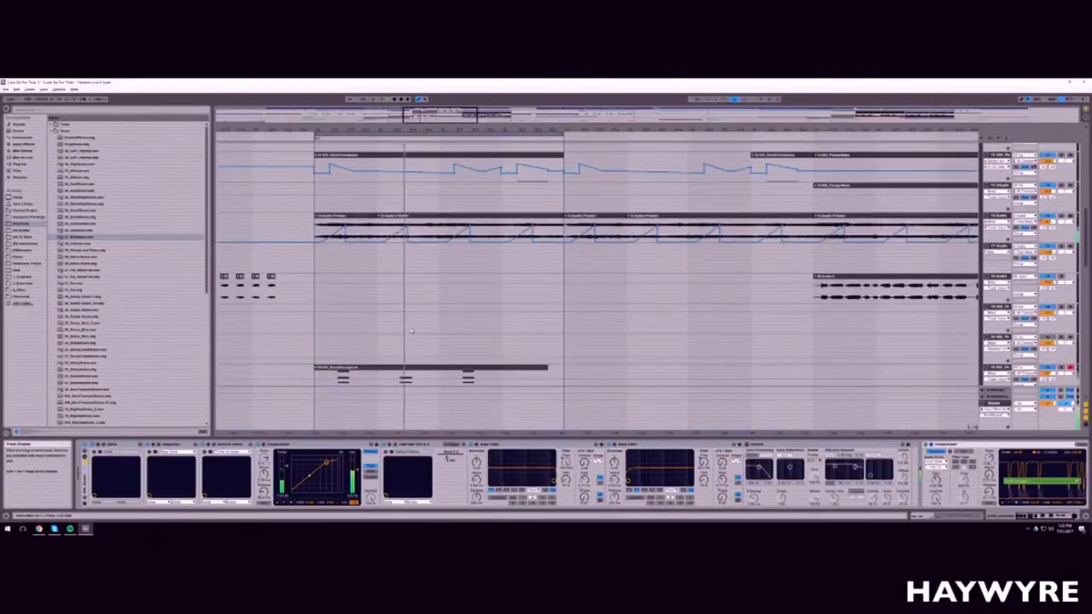
{"action": "scroll", "coordinate": [410, 330], "scroll_direction": "down", "scroll_amount": 3}
{"action": "left_click_drag", "start_coordinate": [376, 277], "coordinate": [439, 284]}
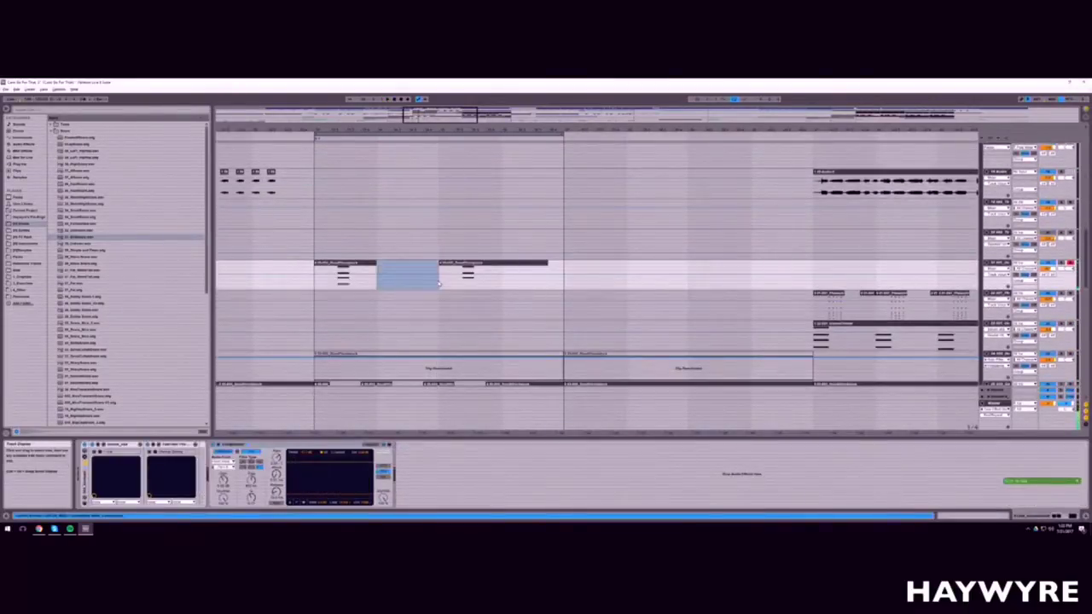
Step: Play the drop and arm the empty synth track below the lead to audition its sound
{"action": "key", "text": "space"}
{"action": "scroll", "coordinate": [550, 277], "scroll_direction": "up", "scroll_amount": 10}
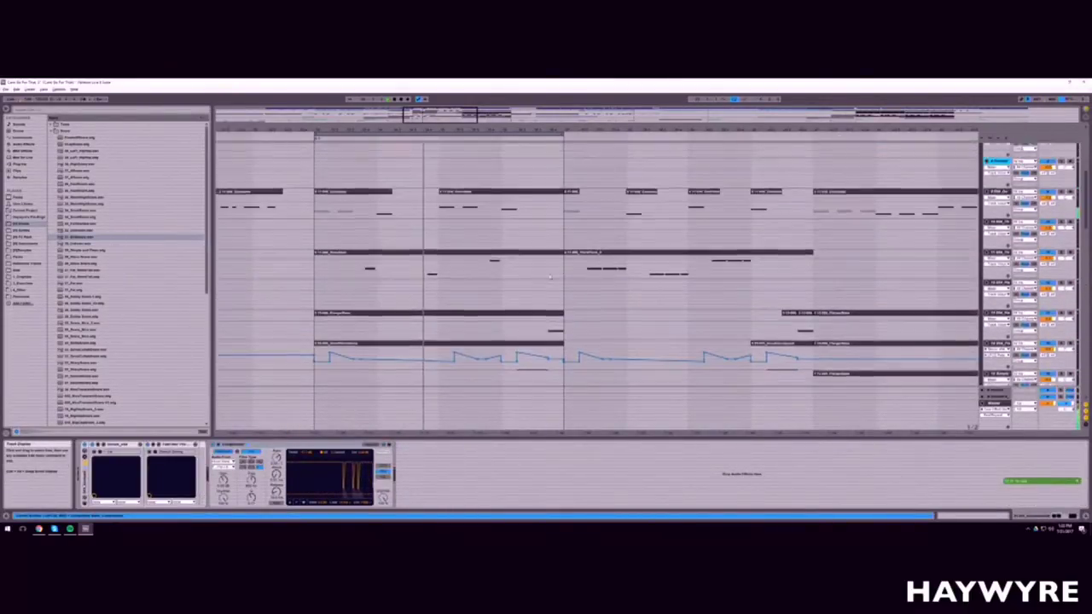
{"action": "scroll", "coordinate": [550, 277], "scroll_direction": "up", "scroll_amount": 1}
{"action": "left_click", "coordinate": [996, 250]}
{"action": "scroll", "coordinate": [723, 264], "scroll_direction": "down", "scroll_amount": 3}
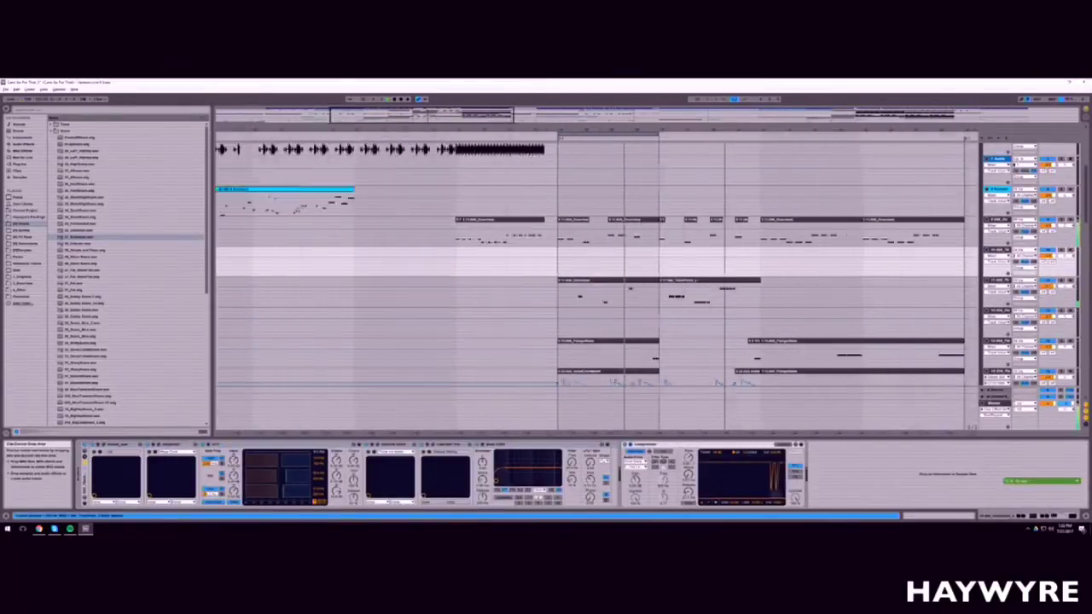
{"action": "scroll", "coordinate": [723, 264], "scroll_direction": "down", "scroll_amount": 5}
{"action": "left_click", "coordinate": [1071, 250]}
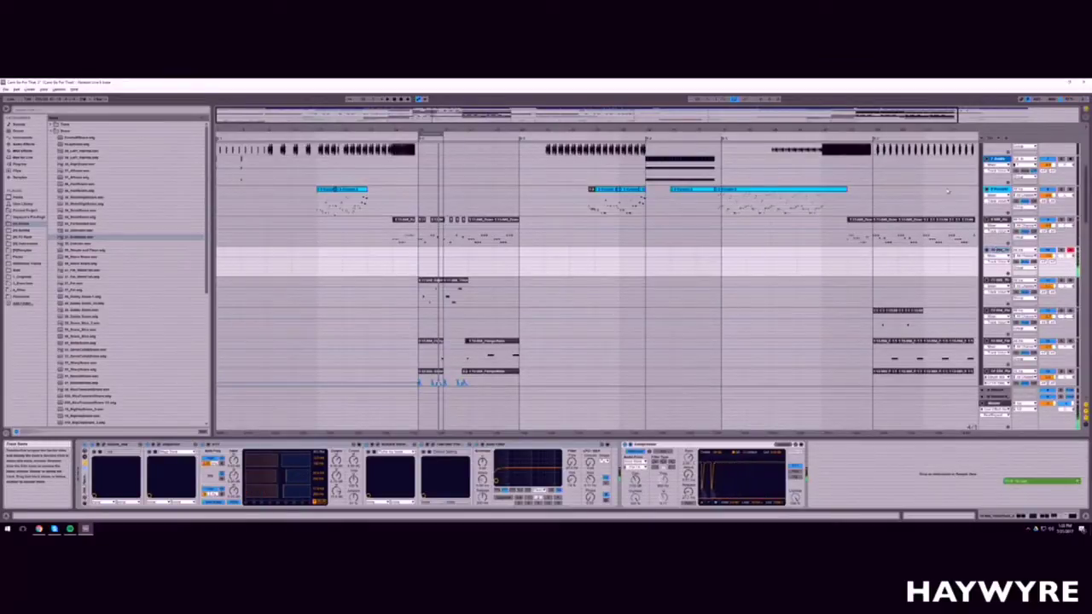
Step: Delete the empty synth track below the lead and insert a new MIDI track in its place
{"action": "key", "text": "Delete"}
{"action": "left_click", "coordinate": [1000, 214]}
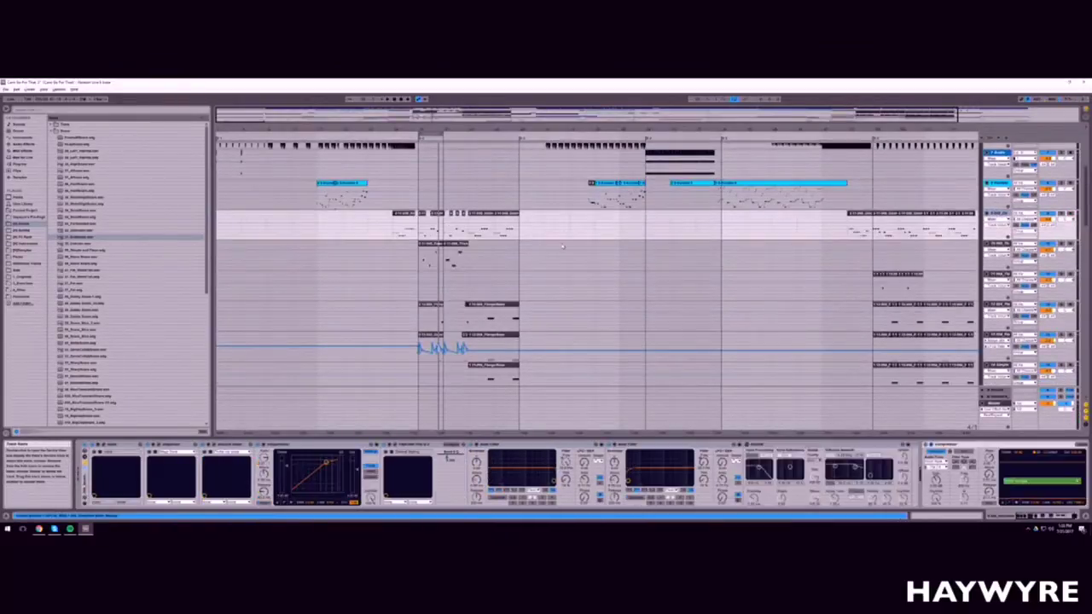
{"action": "key", "text": "ctrl+shift+t"}
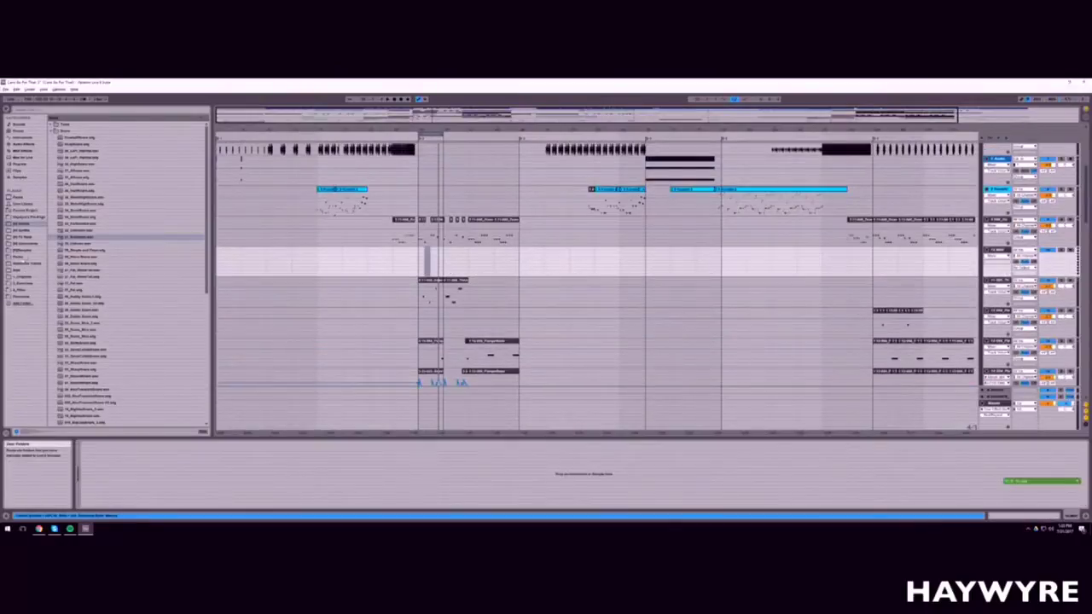
Step: Open the monophonic bass presets in the synth library and set the start point on the new track within the lead synth's gap
{"action": "left_click", "coordinate": [51, 131]}
{"action": "left_click", "coordinate": [32, 218]}
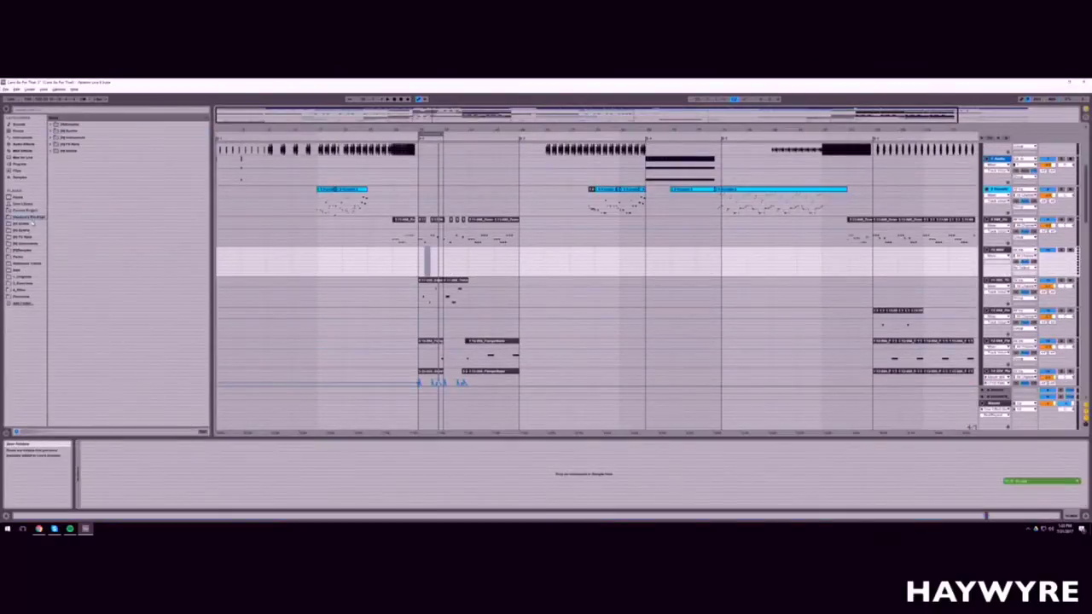
{"action": "left_click", "coordinate": [26, 229]}
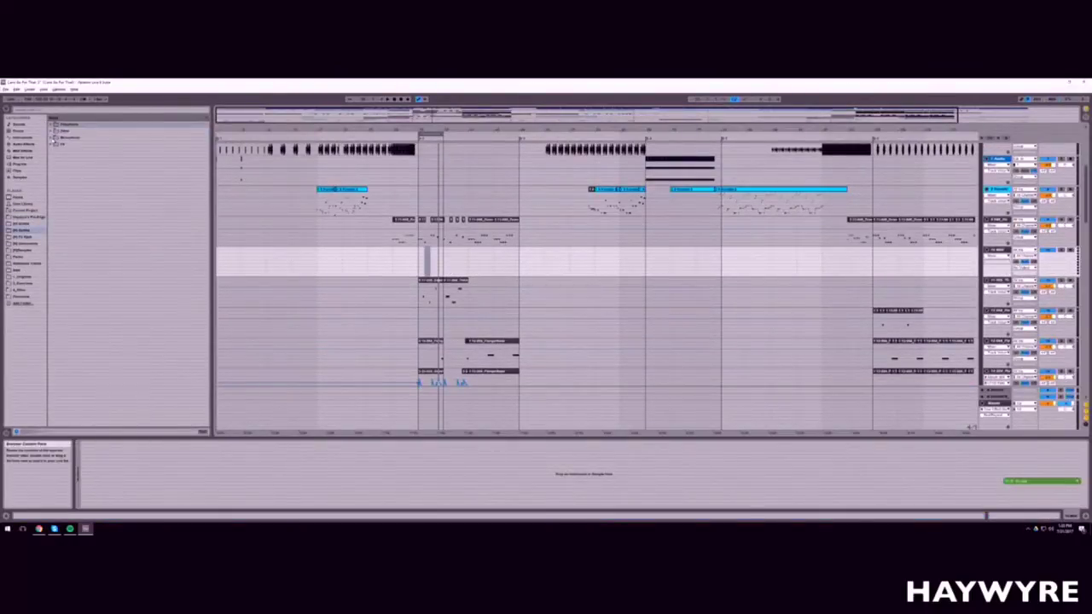
{"action": "left_click", "coordinate": [51, 137]}
{"action": "left_click", "coordinate": [56, 158]}
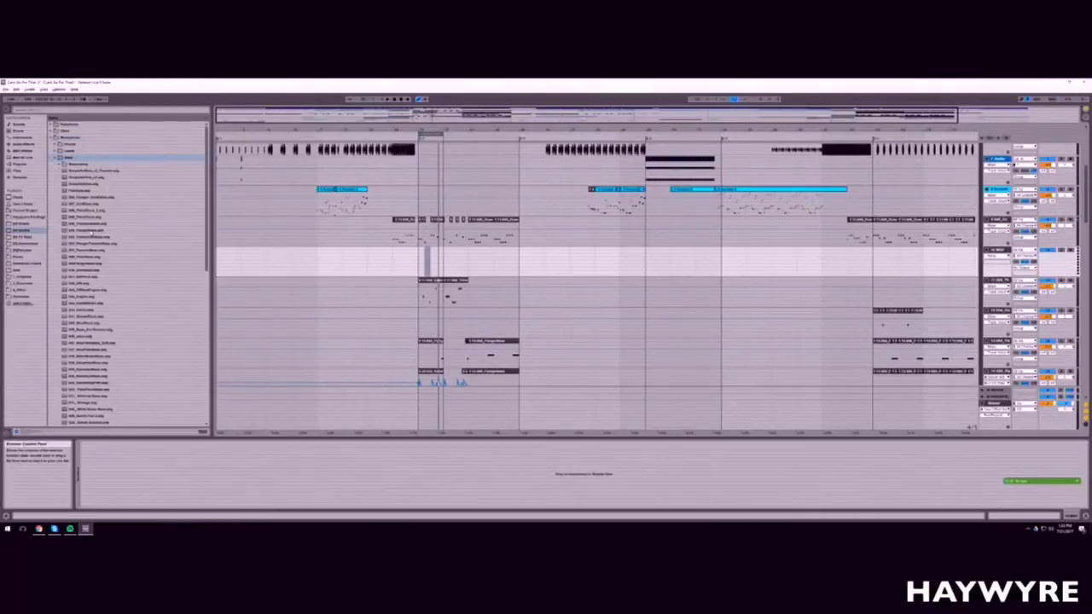
{"action": "left_click_drag", "start_coordinate": [424, 261], "coordinate": [431, 261]}
{"action": "left_click_drag", "start_coordinate": [428, 130], "coordinate": [398, 211]}
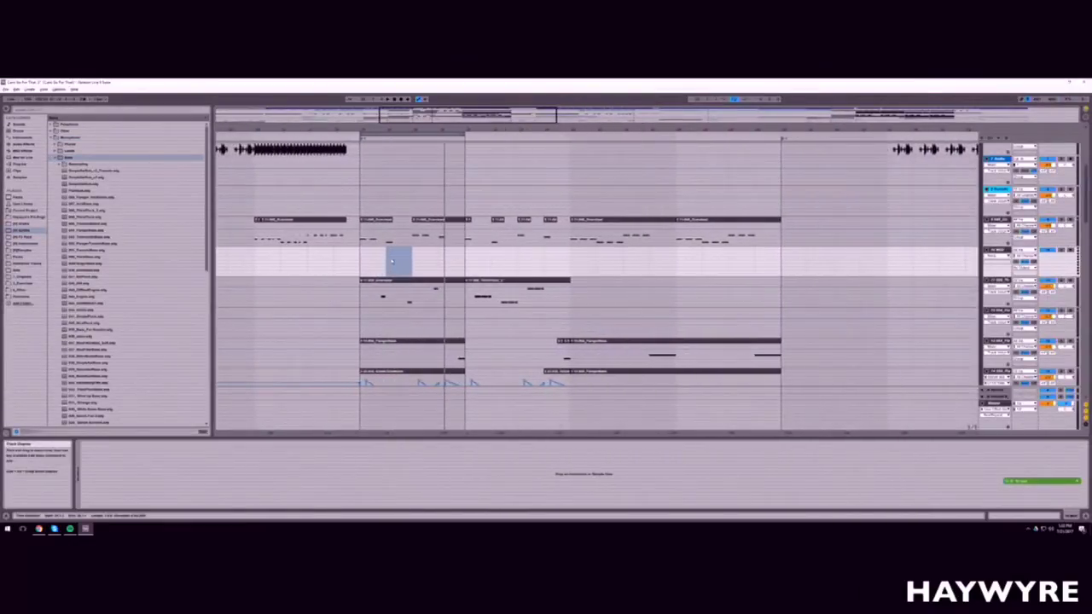
{"action": "left_click", "coordinate": [392, 260]}
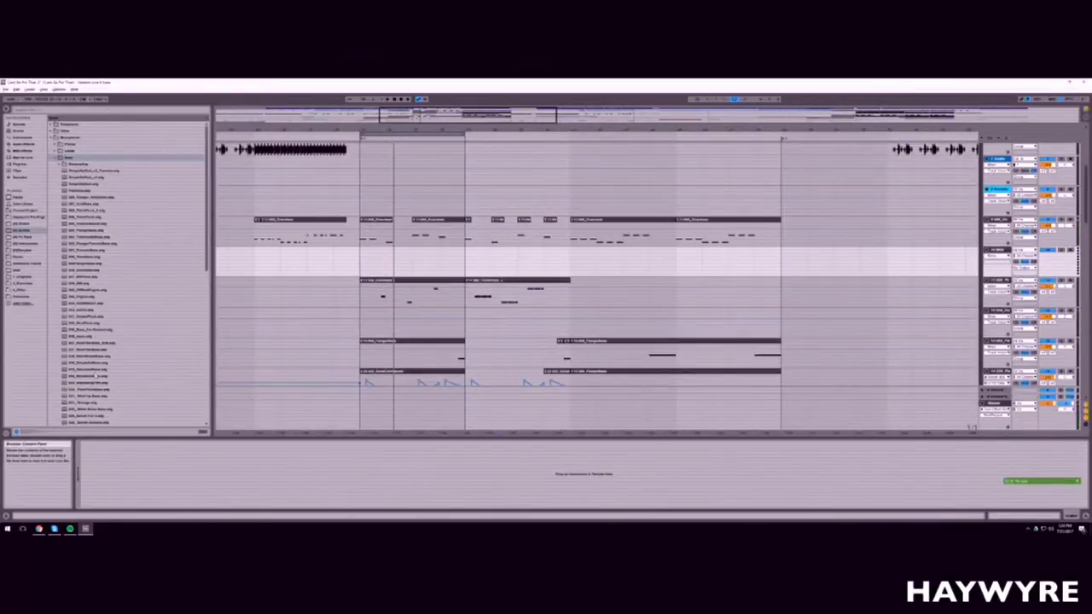
Step: Quit Skype and check the hidden system tray icons
{"action": "right_click", "coordinate": [54, 529]}
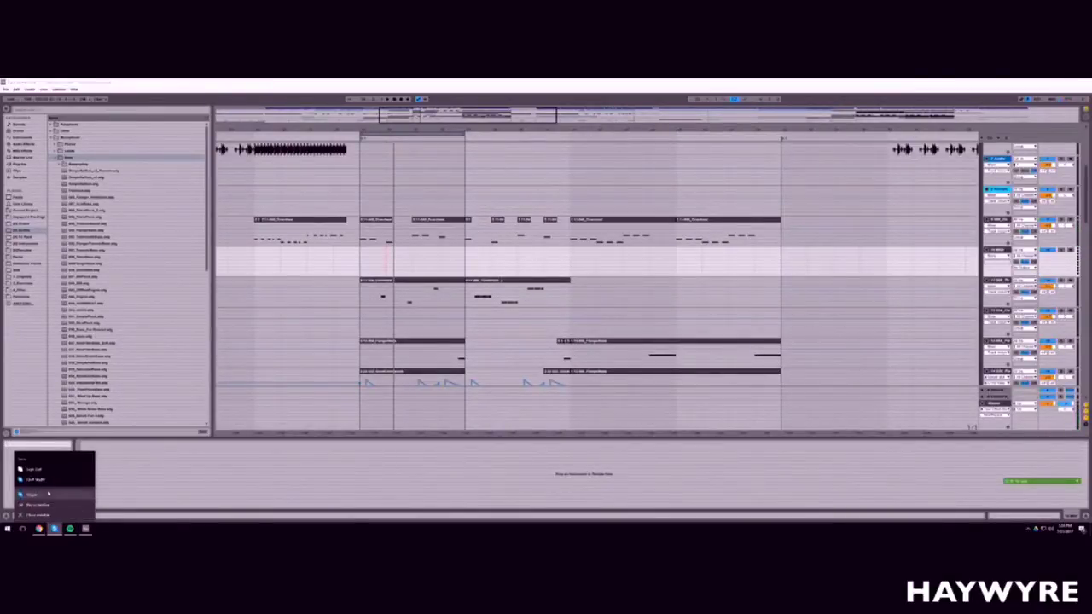
{"action": "left_click", "coordinate": [57, 483]}
{"action": "left_click", "coordinate": [1027, 528]}
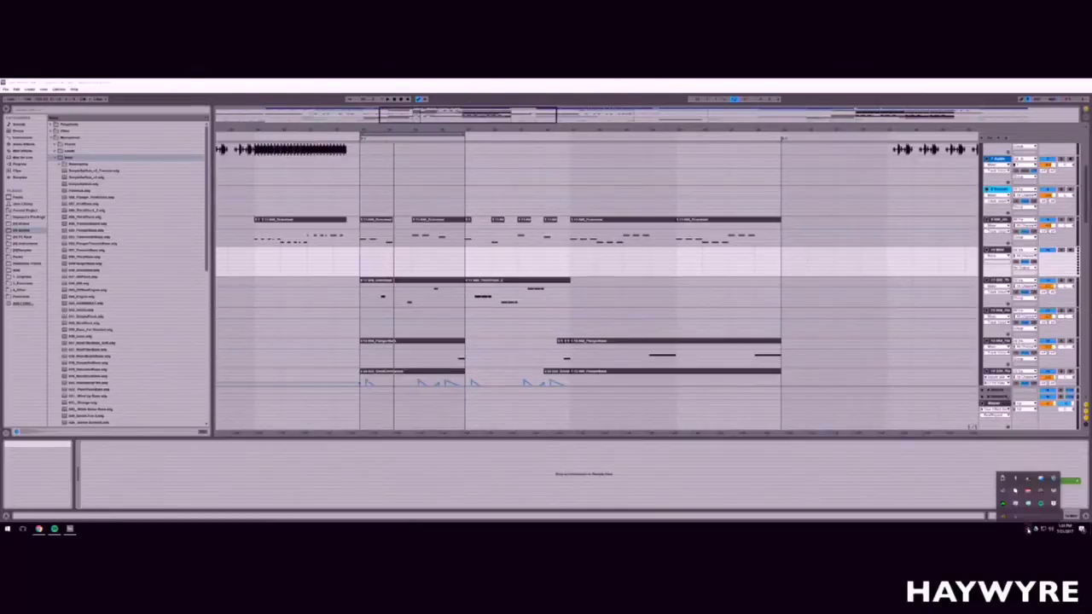
{"action": "left_click", "coordinate": [723, 462]}
Step: Load a bass preset from the library onto the new MIDI track and close its Pro-Q 2 window
{"action": "scroll", "coordinate": [102, 359], "scroll_direction": "down", "scroll_amount": 2}
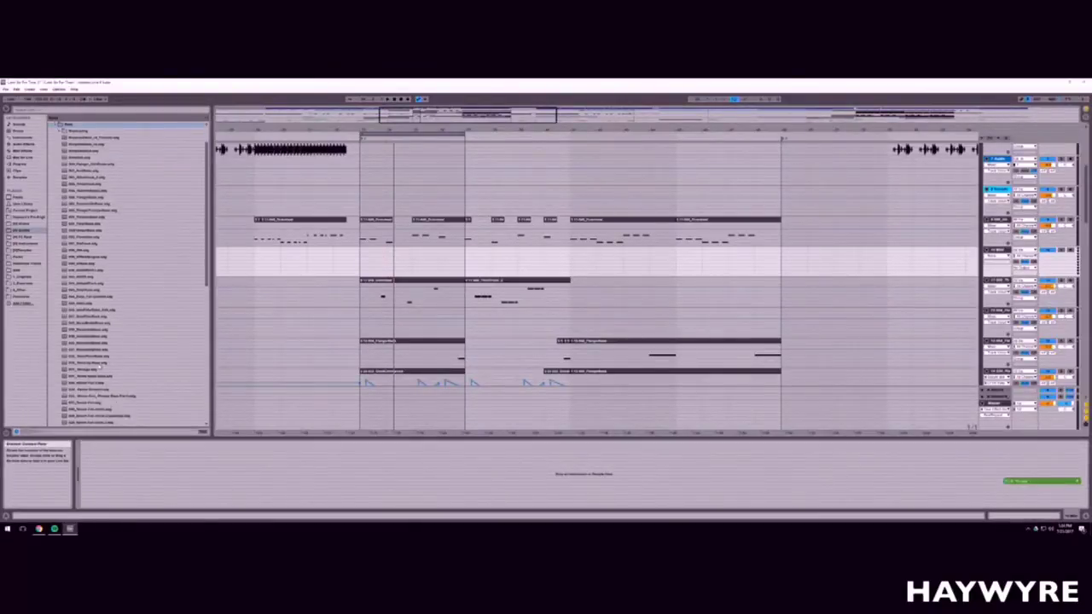
{"action": "left_click", "coordinate": [96, 330]}
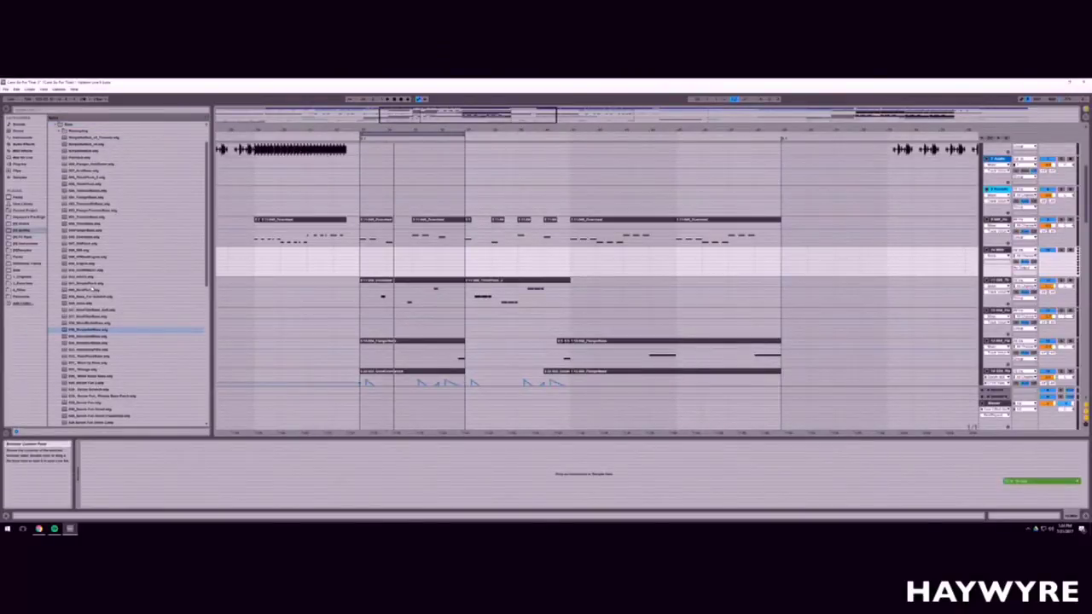
{"action": "scroll", "coordinate": [105, 368], "scroll_direction": "down", "scroll_amount": 5}
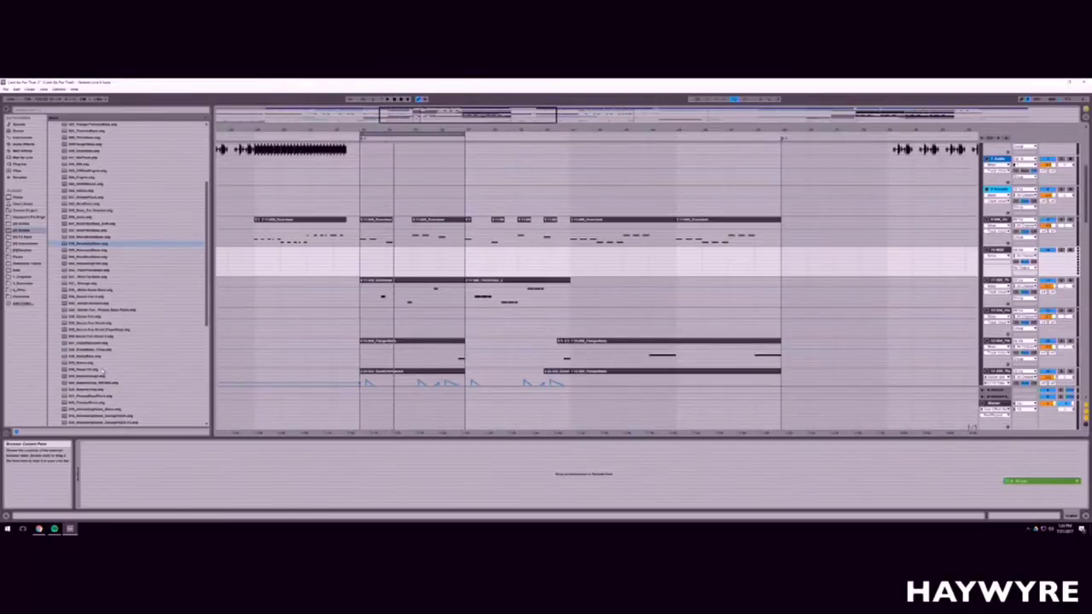
{"action": "left_click", "coordinate": [88, 364]}
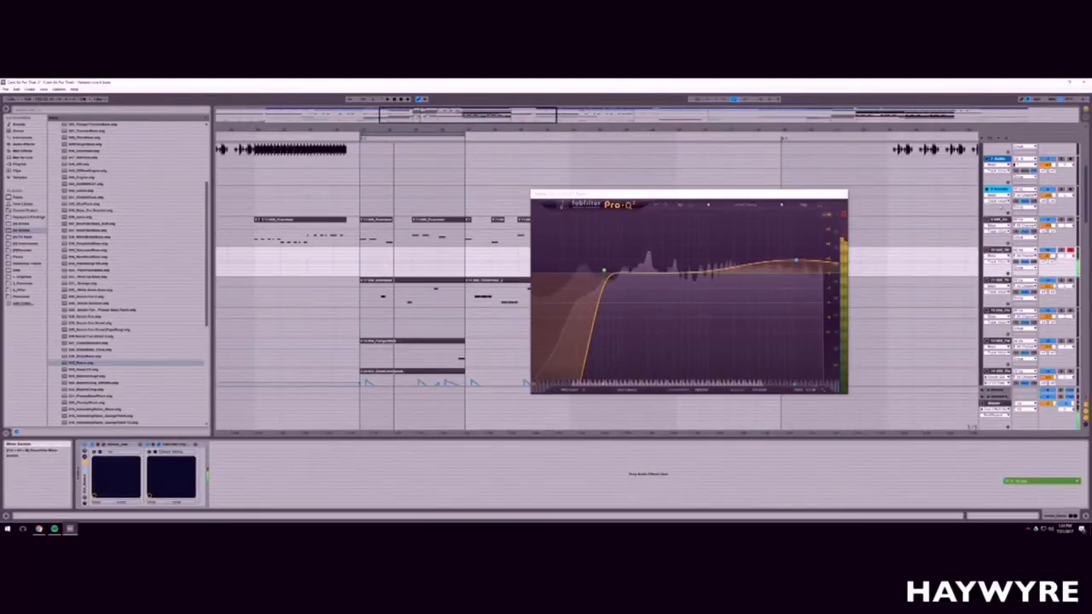
{"action": "left_click", "coordinate": [844, 194]}
Step: Play the looped start of the drop to try the new bass sound against the lead synth
{"action": "left_click_drag", "start_coordinate": [367, 129], "coordinate": [500, 196]}
{"action": "left_click", "coordinate": [499, 258]}
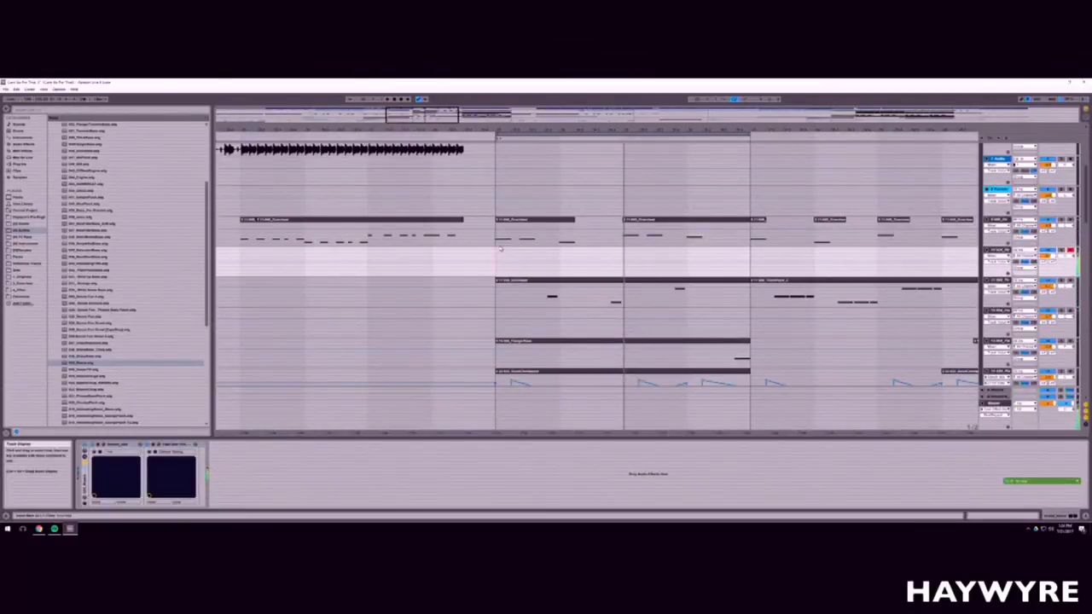
{"action": "key", "text": "space"}
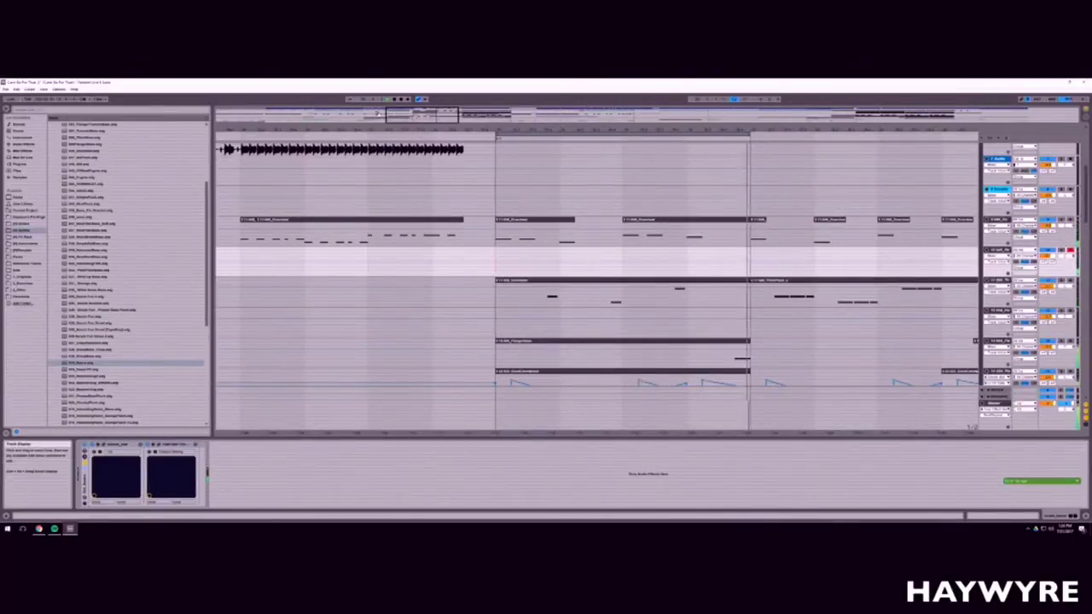
{"action": "left_click_drag", "start_coordinate": [423, 115], "coordinate": [411, 115]}
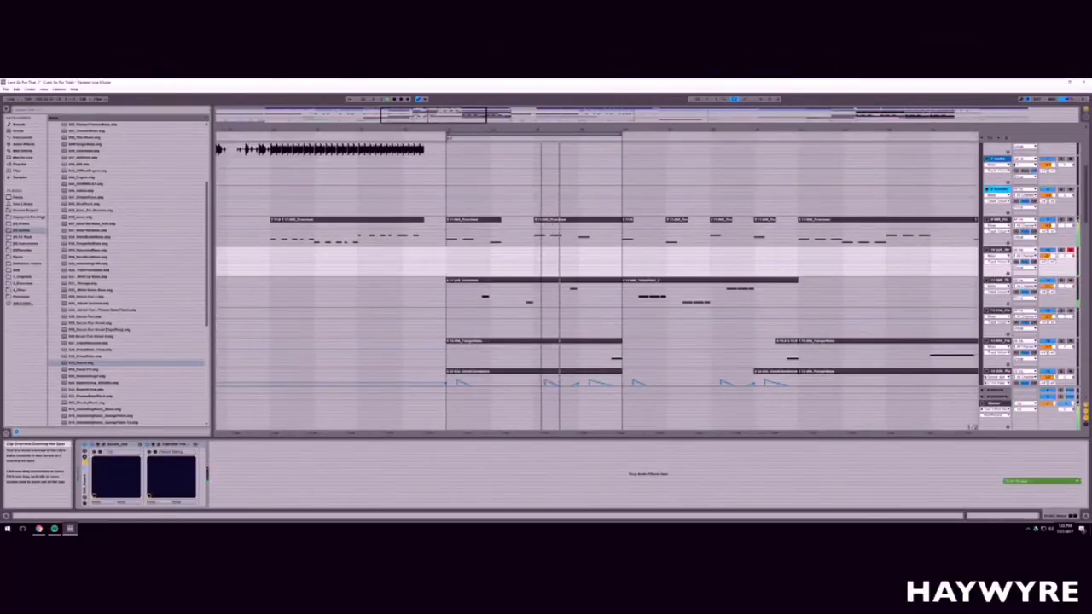
{"action": "left_click_drag", "start_coordinate": [411, 114], "coordinate": [429, 114]}
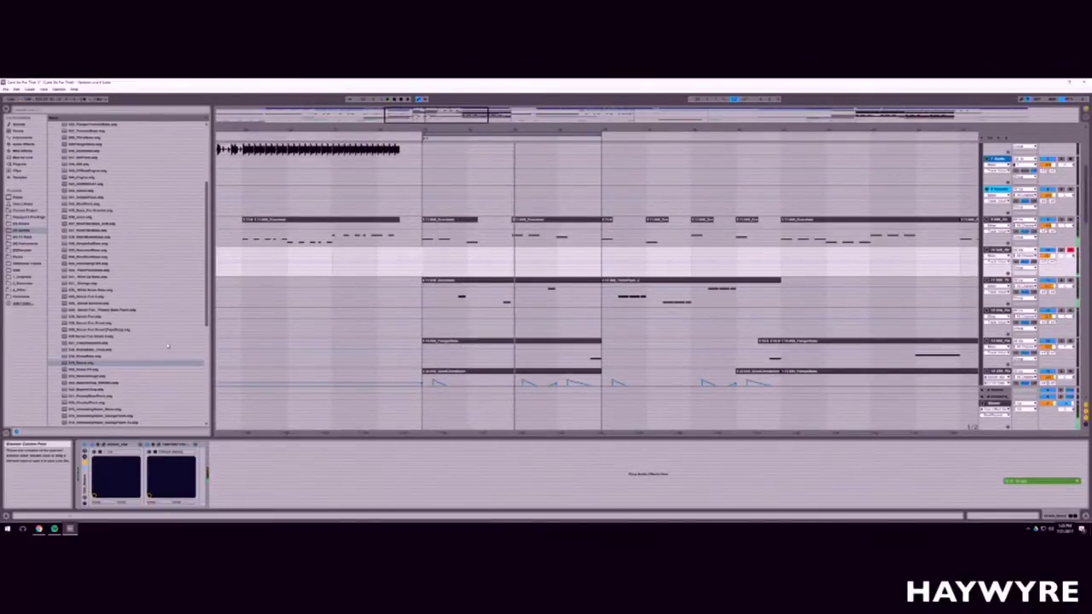
{"action": "mouse_move", "coordinate": [421, 116]}
{"action": "left_mouse_down"}
{"action": "mouse_move", "coordinate": [423, 140]}
{"action": "mouse_move", "coordinate": [425, 124]}
{"action": "left_mouse_up"}
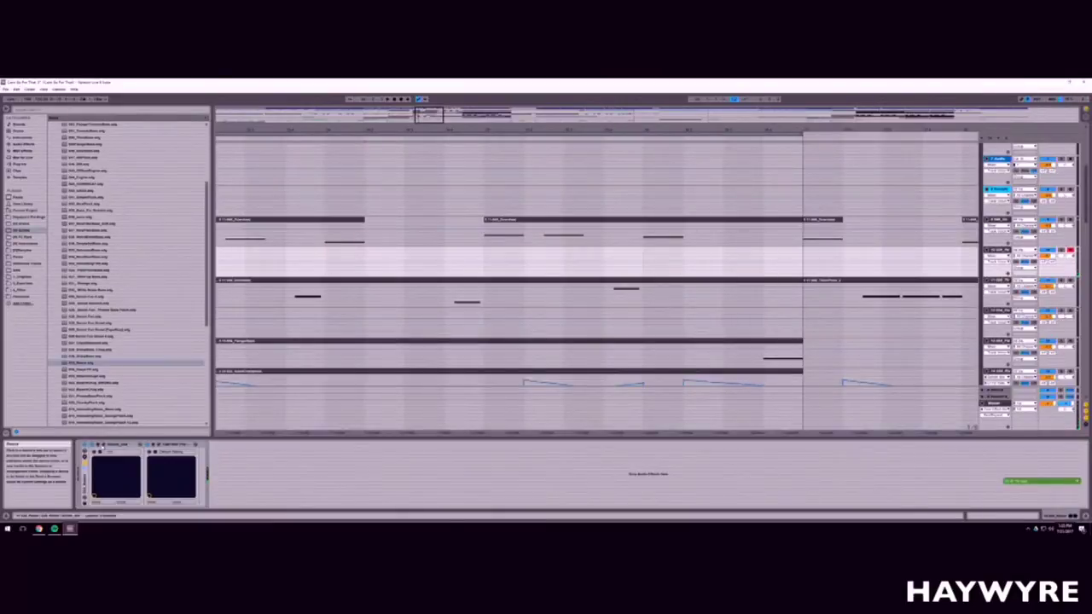
Step: Copy the Compressor from the end of the lead synth's device chain onto the new bass track
{"action": "left_click", "coordinate": [324, 257]}
{"action": "left_click", "coordinate": [346, 235]}
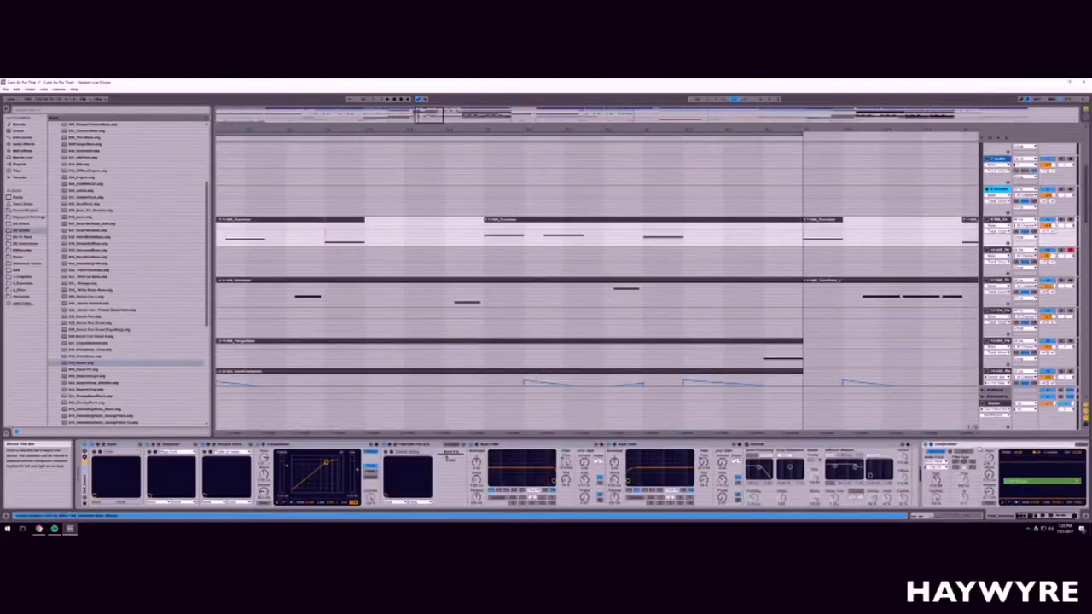
{"action": "left_click", "coordinate": [963, 445]}
{"action": "key", "text": "Down"}
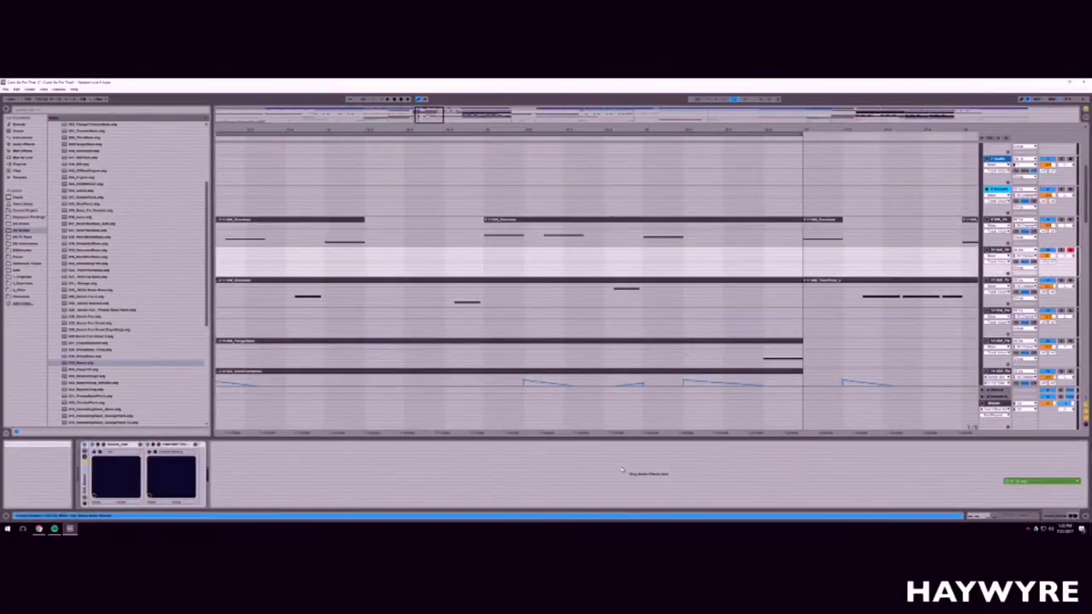
{"action": "key", "text": "ctrl+v"}
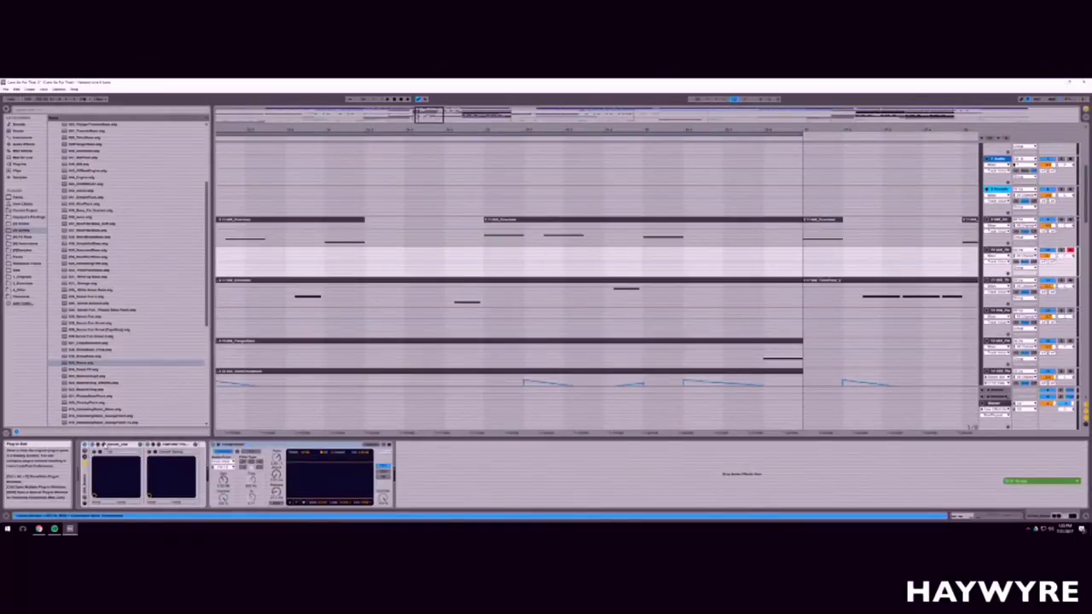
Step: Play the looped start of the drop to check the compressed bass sound on the new MIDI track
{"action": "key", "text": "space"}
{"action": "left_click_drag", "start_coordinate": [430, 130], "coordinate": [429, 132]}
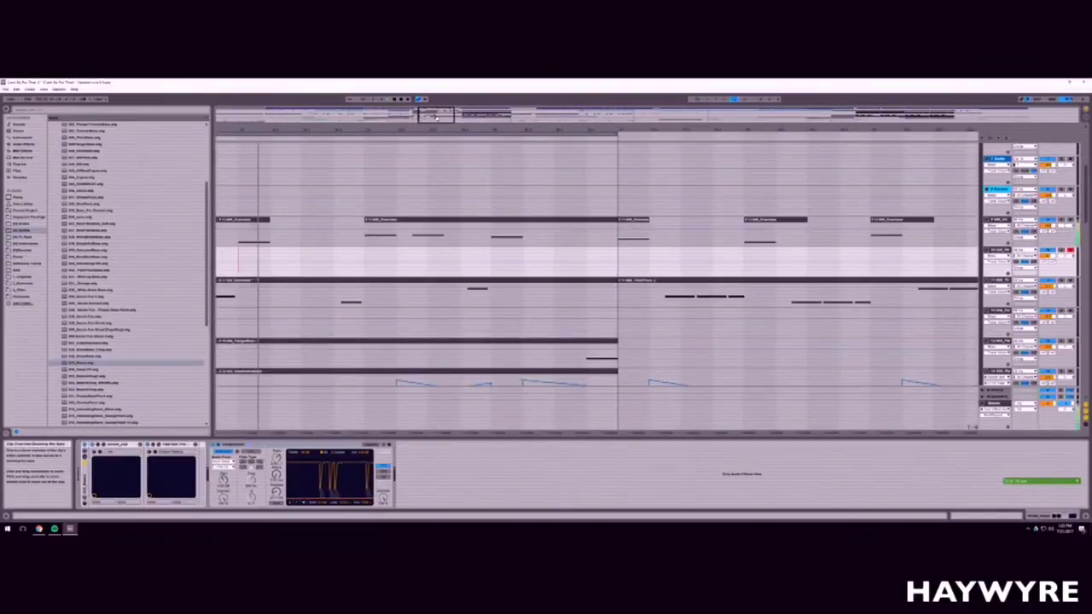
{"action": "left_click", "coordinate": [286, 246]}
{"action": "key", "text": "Down"}
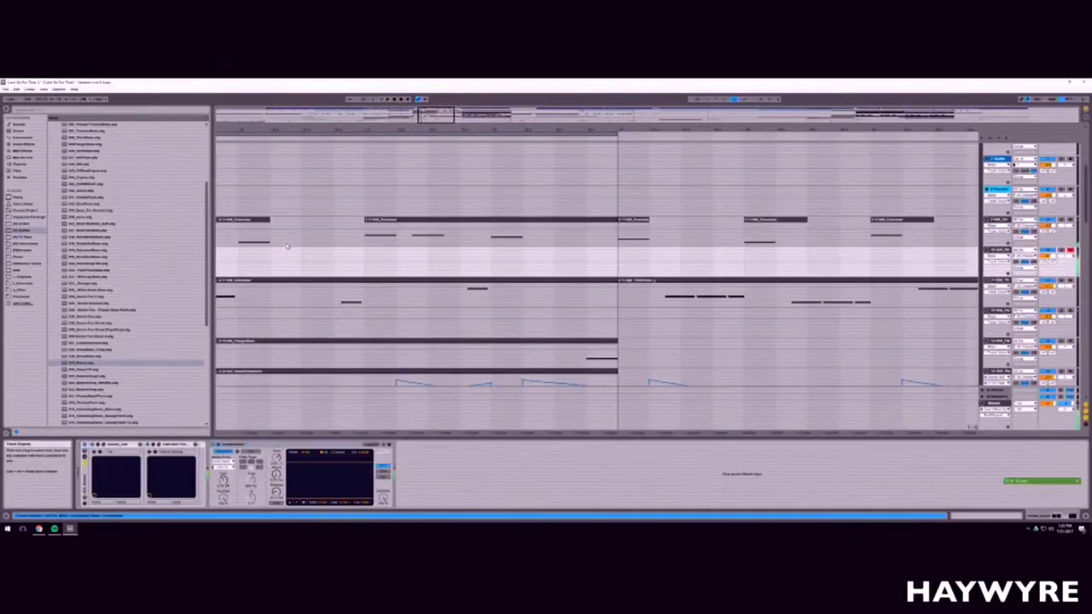
{"action": "key", "text": "space"}
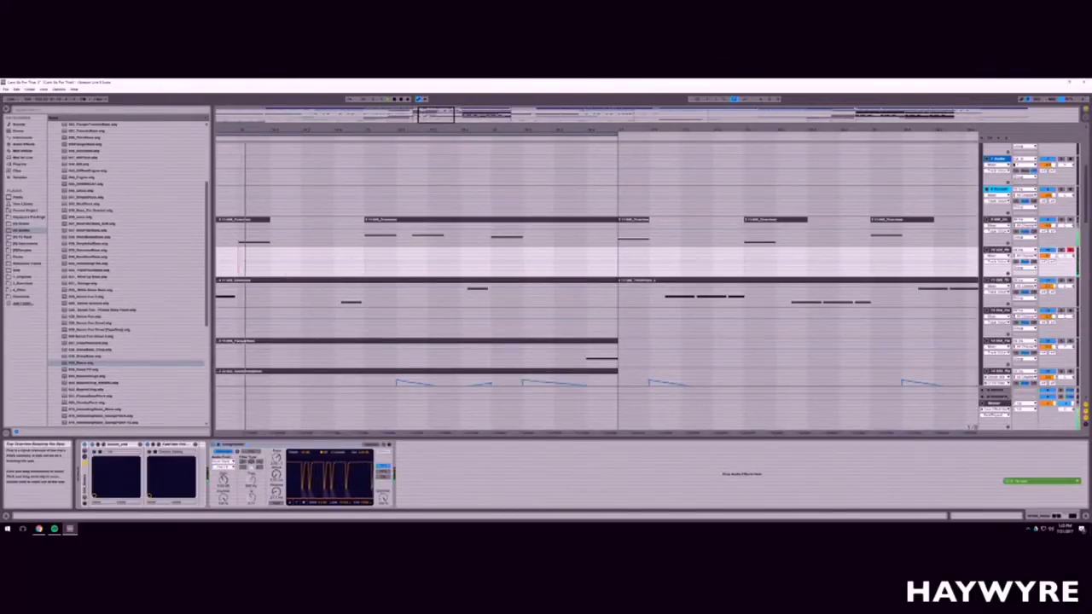
Step: Try to duplicate a short section of the main drum clip within the drop
{"action": "left_click_drag", "start_coordinate": [352, 130], "coordinate": [368, 109]}
{"action": "scroll", "coordinate": [365, 282], "scroll_direction": "down", "scroll_amount": 6}
{"action": "scroll", "coordinate": [371, 303], "scroll_direction": "down", "scroll_amount": 10}
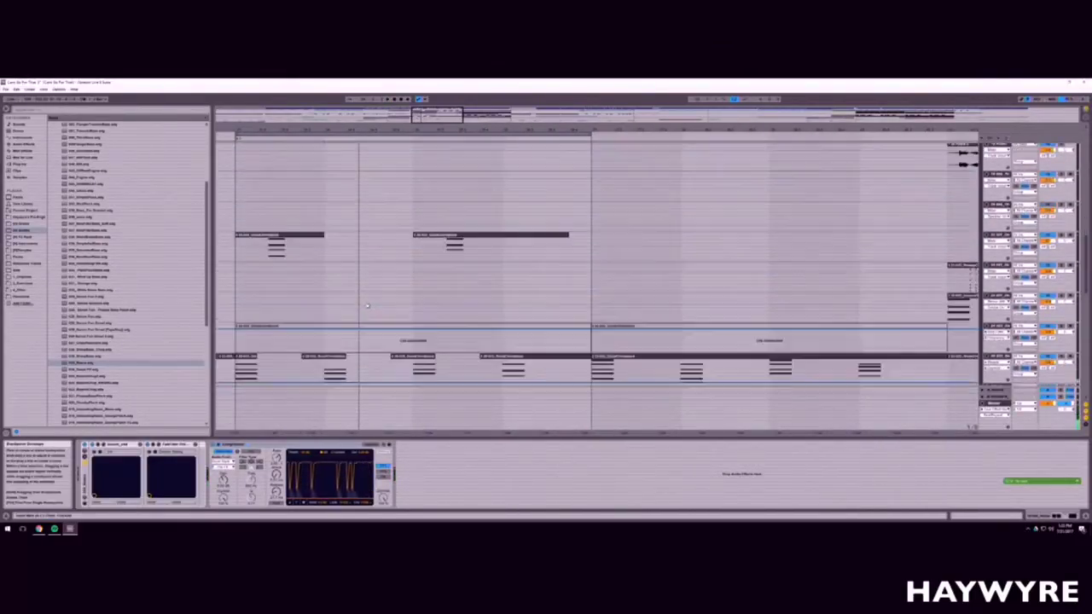
{"action": "left_click_drag", "start_coordinate": [428, 115], "coordinate": [430, 131]}
{"action": "left_click", "coordinate": [292, 267]}
{"action": "key", "text": "space"}
{"action": "left_click_drag", "start_coordinate": [343, 269], "coordinate": [374, 265]}
{"action": "key", "text": "ctrl+d"}
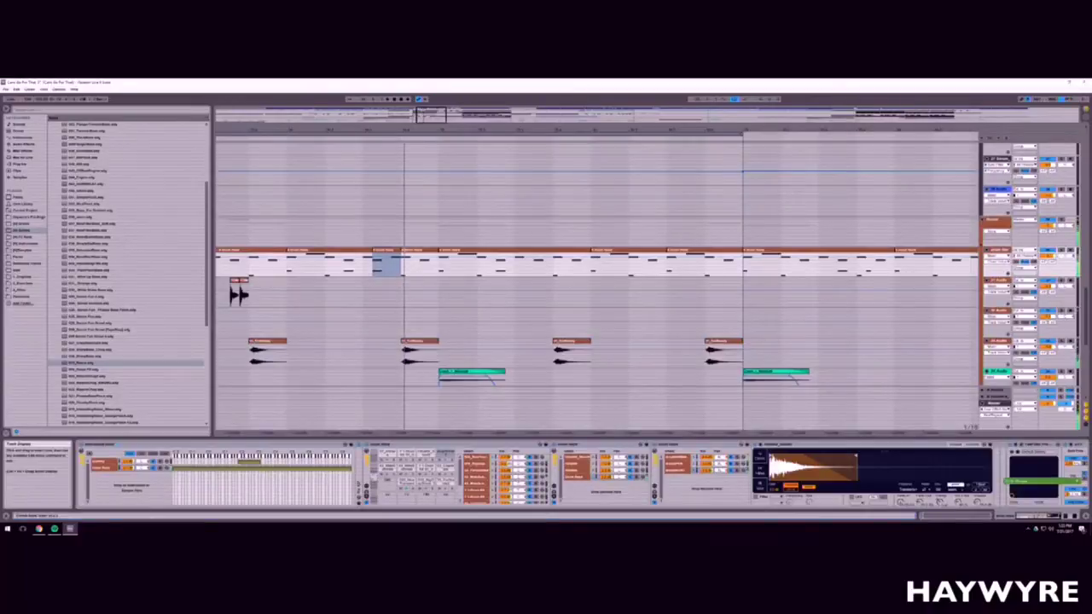
{"action": "key", "text": "ctrl+z"}
Step: Open the drop's drum clip and copy the second hit of its kick row to a spot just after it
{"action": "double_click", "coordinate": [348, 250]}
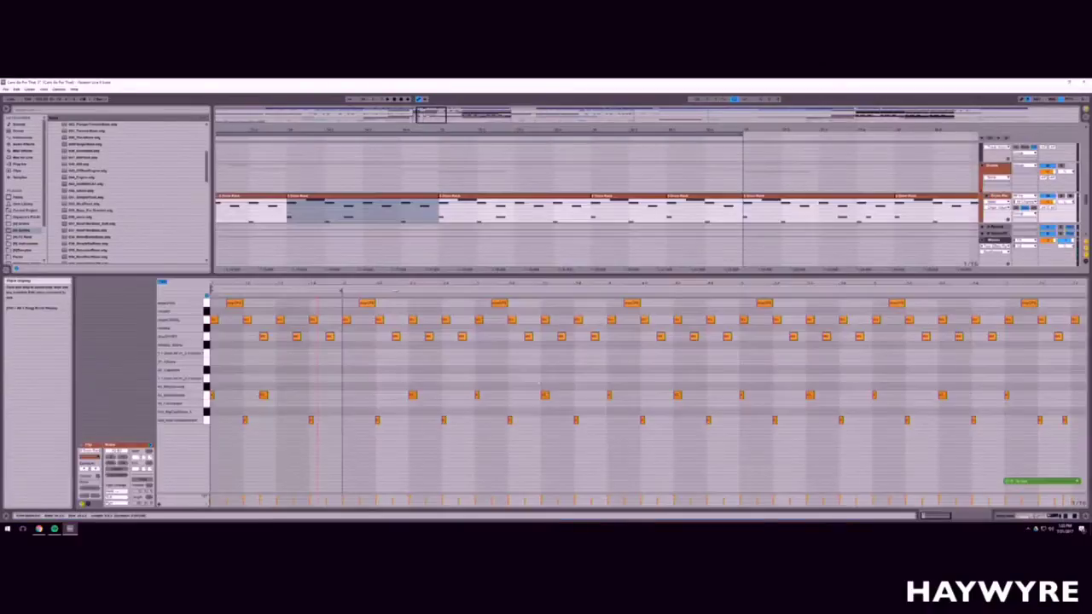
{"action": "left_click", "coordinate": [489, 394]}
{"action": "left_click_drag", "start_coordinate": [257, 384], "coordinate": [271, 407]}
{"action": "key", "text": "ctrl+c"}
{"action": "left_click", "coordinate": [288, 397]}
{"action": "key", "text": "ctrl+v"}
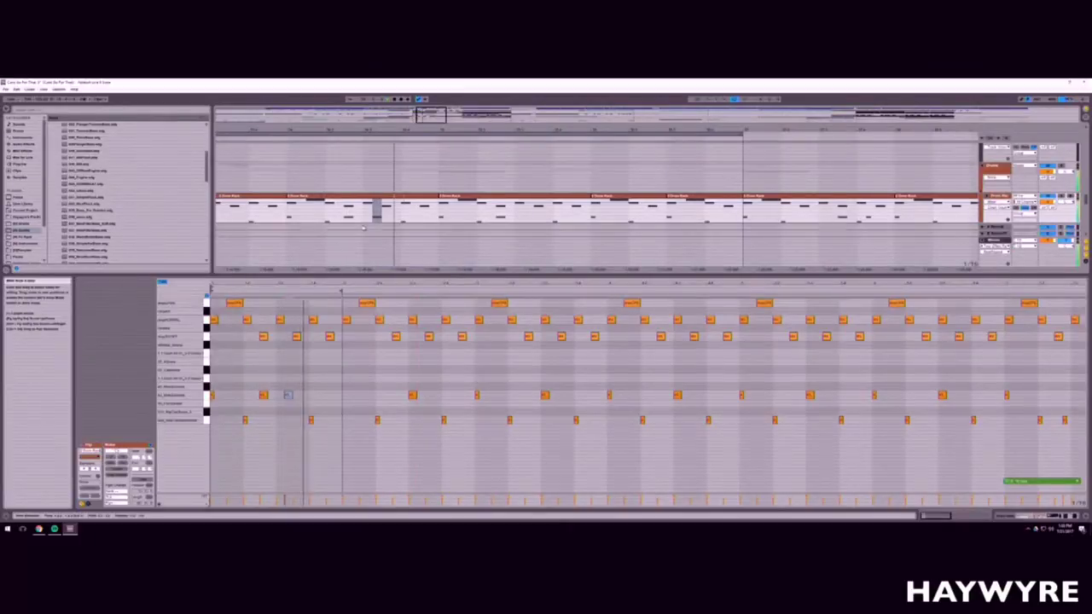
Step: Close the clip editor and play the looped start of the drop to try the new bass track with the drums
{"action": "key", "text": "shift+Tab"}
{"action": "scroll", "coordinate": [405, 207], "scroll_direction": "up", "scroll_amount": 2}
{"action": "scroll", "coordinate": [405, 207], "scroll_direction": "up", "scroll_amount": 8}
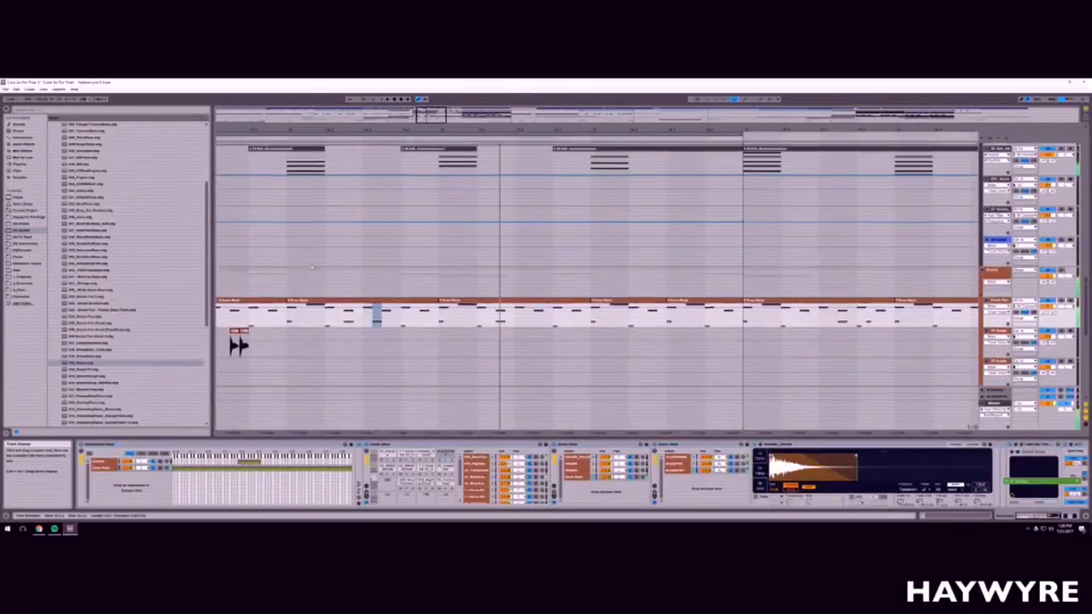
{"action": "scroll", "coordinate": [597, 281], "scroll_direction": "up", "scroll_amount": 6}
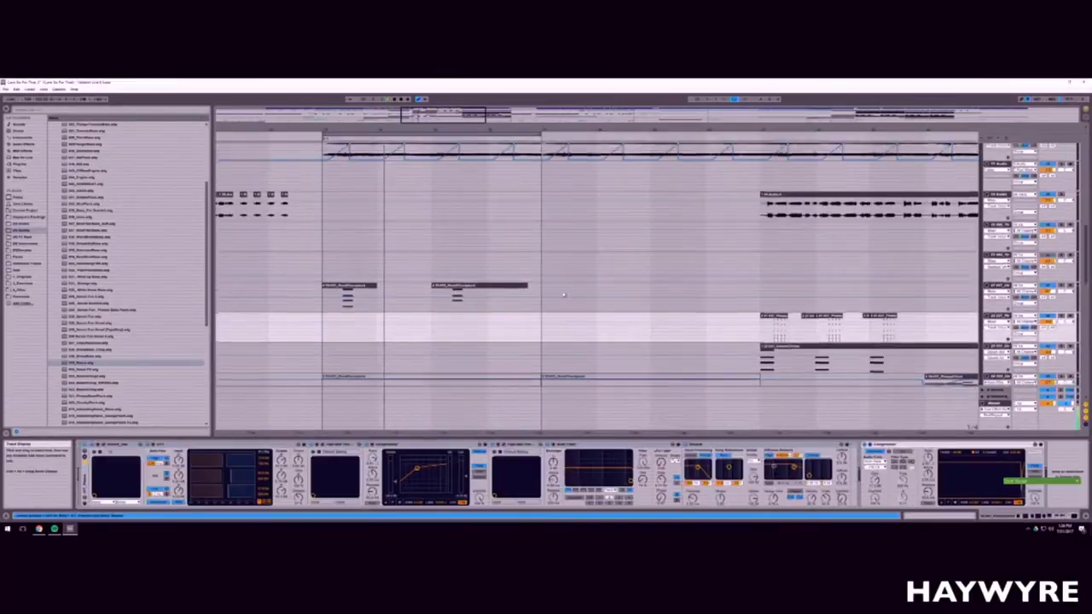
{"action": "scroll", "coordinate": [563, 294], "scroll_direction": "up", "scroll_amount": 8}
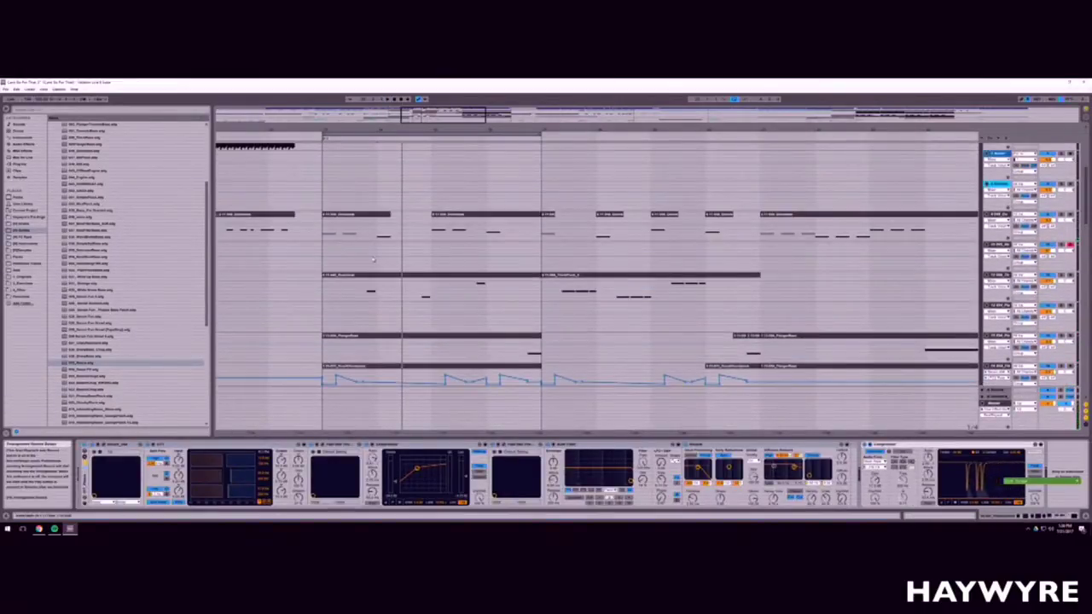
{"action": "left_click", "coordinate": [381, 244]}
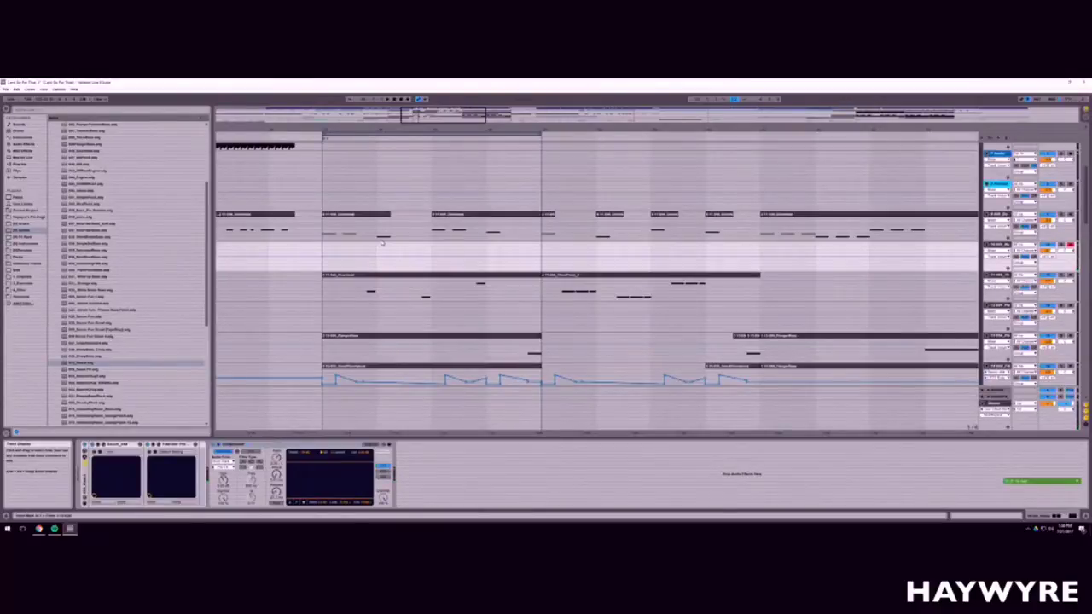
{"action": "key", "text": "space"}
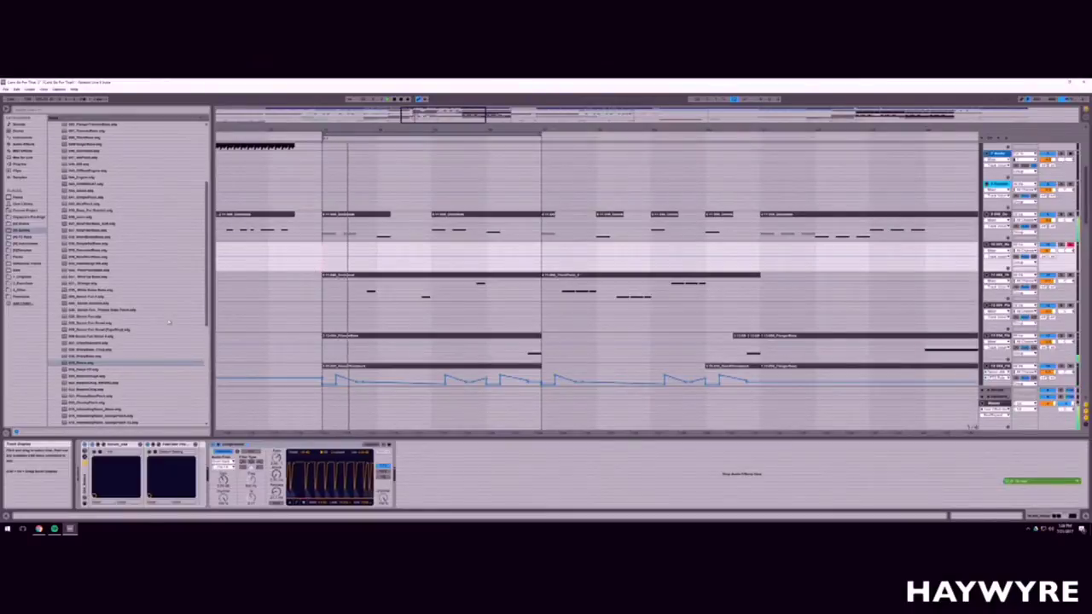
{"action": "key", "text": "space"}
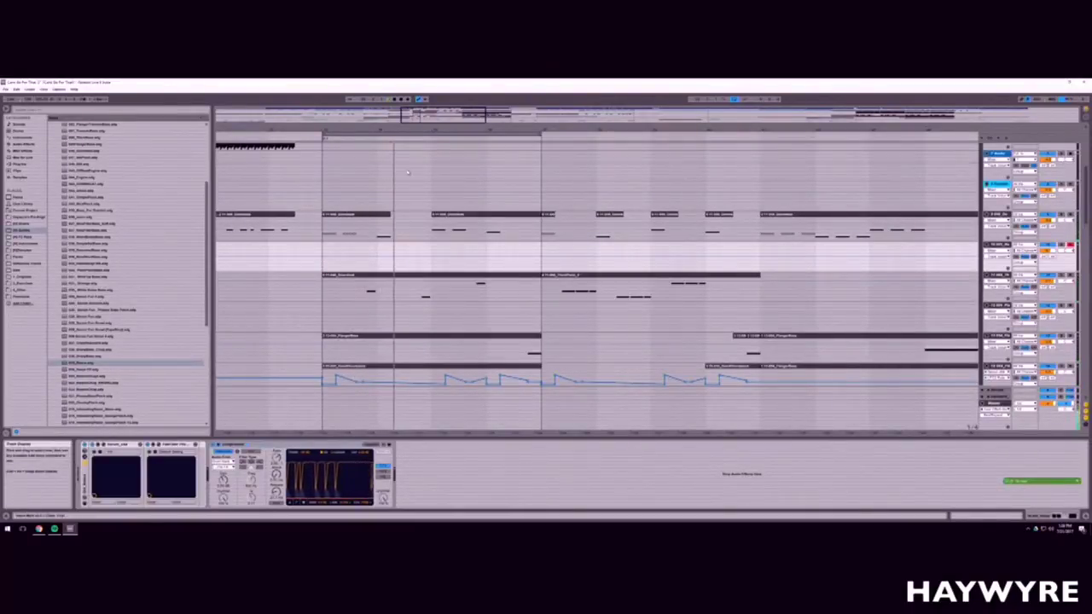
Step: Delete a short section of the frozen audio clip in the drop's lead gap and play the result
{"action": "scroll", "coordinate": [392, 265], "scroll_direction": "up", "scroll_amount": 4}
{"action": "scroll", "coordinate": [485, 295], "scroll_direction": "down", "scroll_amount": 2}
{"action": "scroll", "coordinate": [485, 295], "scroll_direction": "down", "scroll_amount": 10}
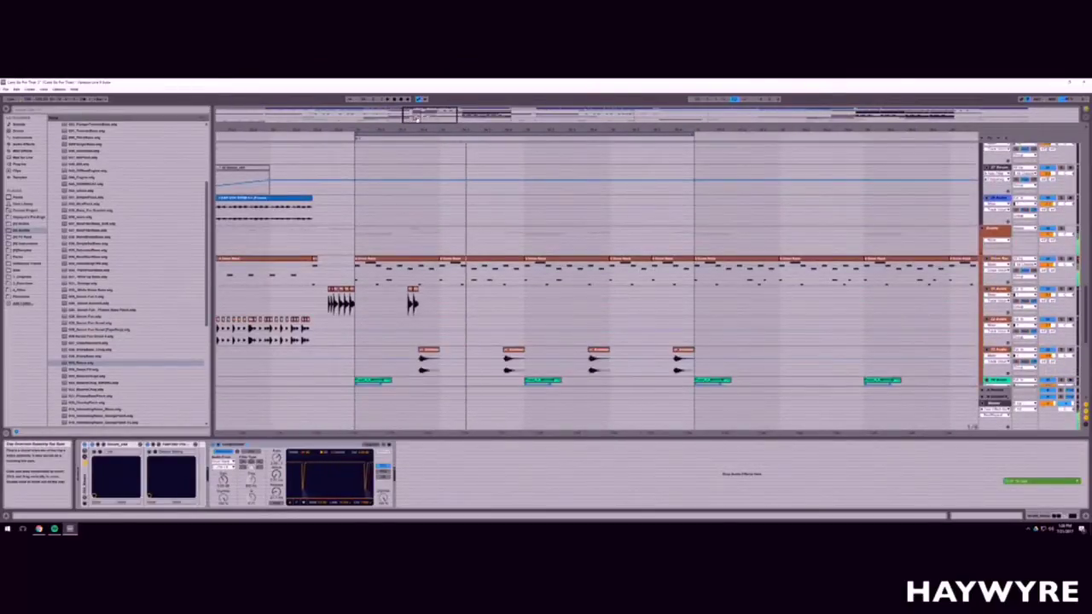
{"action": "scroll", "coordinate": [492, 281], "scroll_direction": "up", "scroll_amount": 2}
{"action": "left_click", "coordinate": [484, 273]}
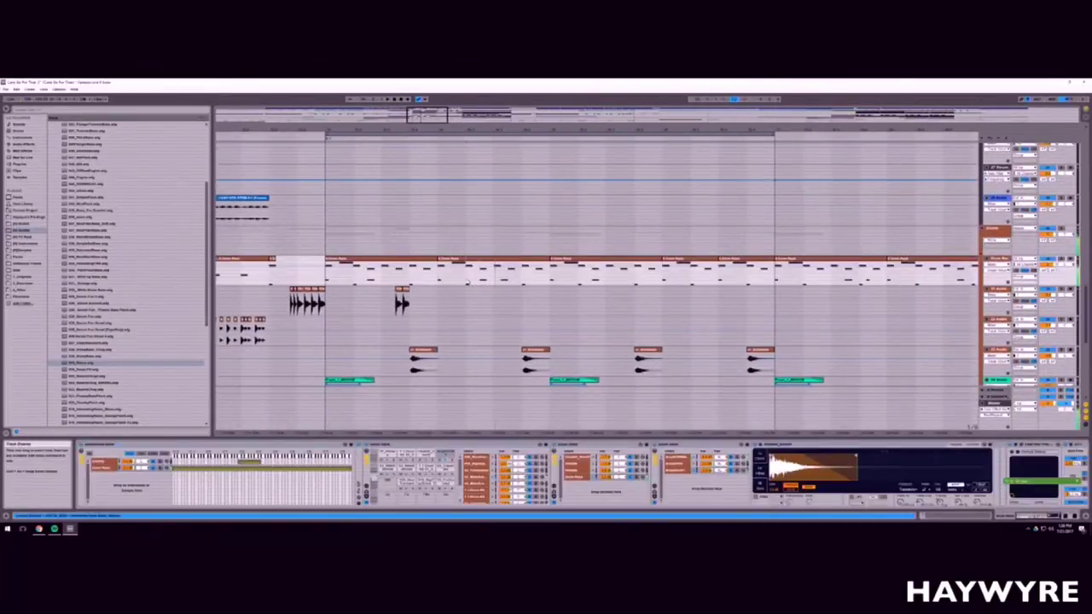
{"action": "left_click", "coordinate": [478, 281]}
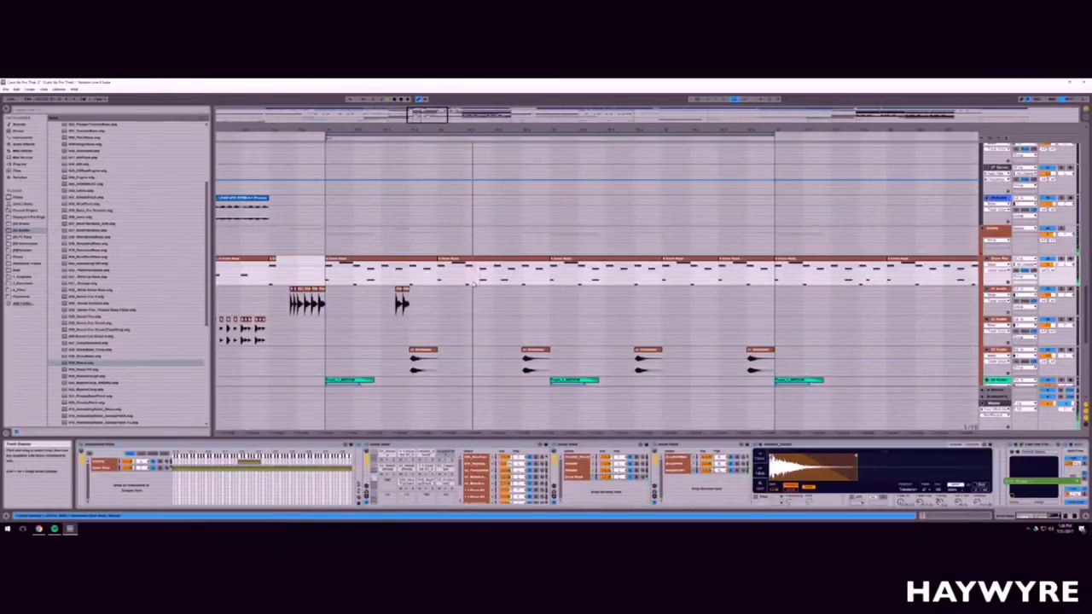
{"action": "scroll", "coordinate": [473, 284], "scroll_direction": "up", "scroll_amount": 5}
{"action": "scroll", "coordinate": [480, 261], "scroll_direction": "up", "scroll_amount": 8}
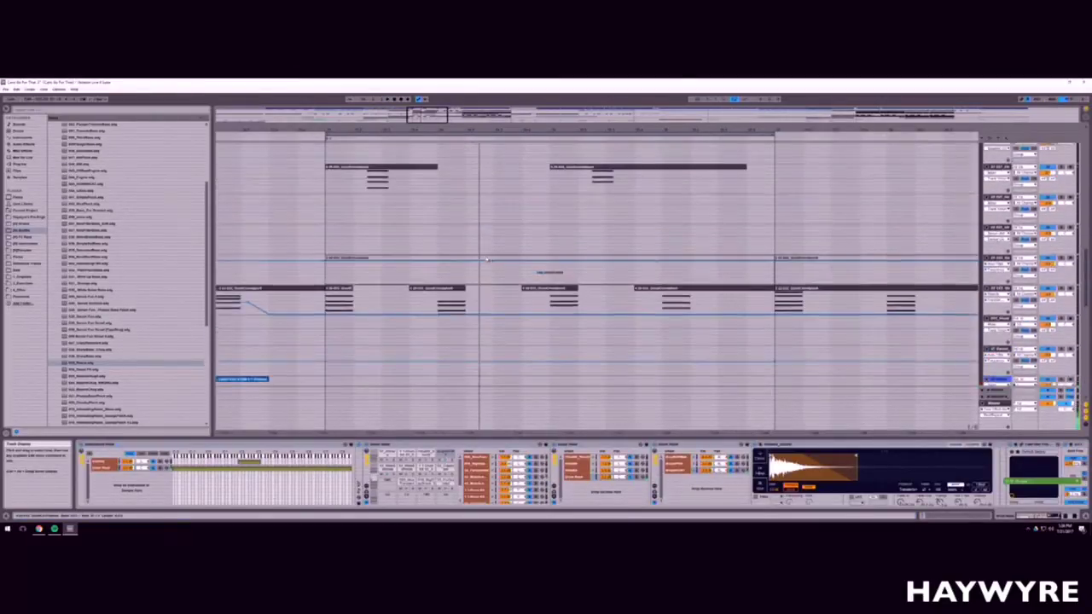
{"action": "left_click_drag", "start_coordinate": [493, 220], "coordinate": [467, 222]}
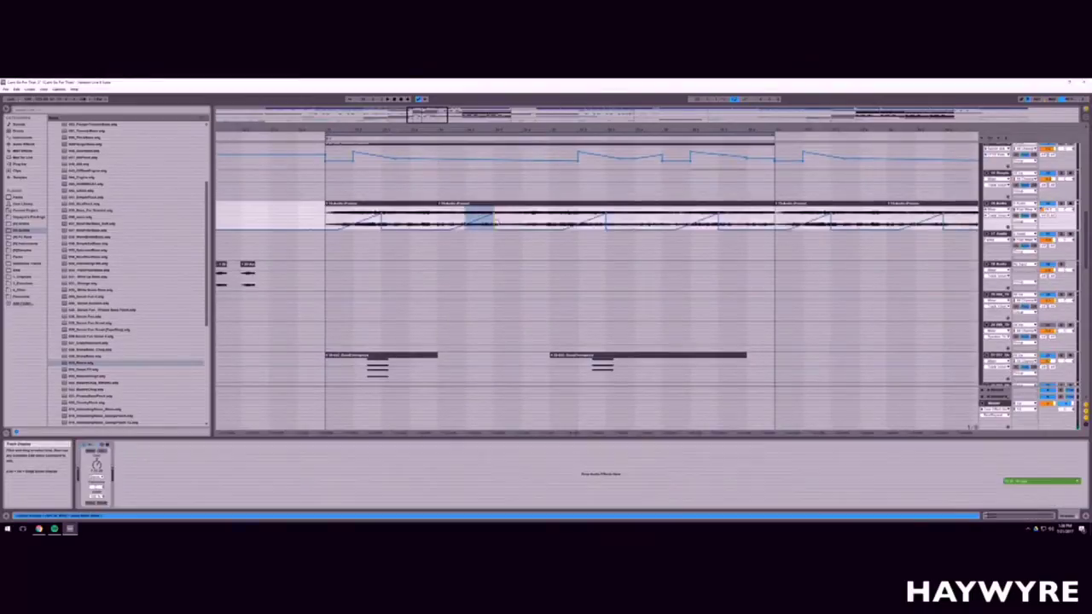
{"action": "key", "text": "Delete"}
{"action": "key", "text": "space"}
{"action": "key", "text": "space"}
{"action": "left_click", "coordinate": [469, 219]}
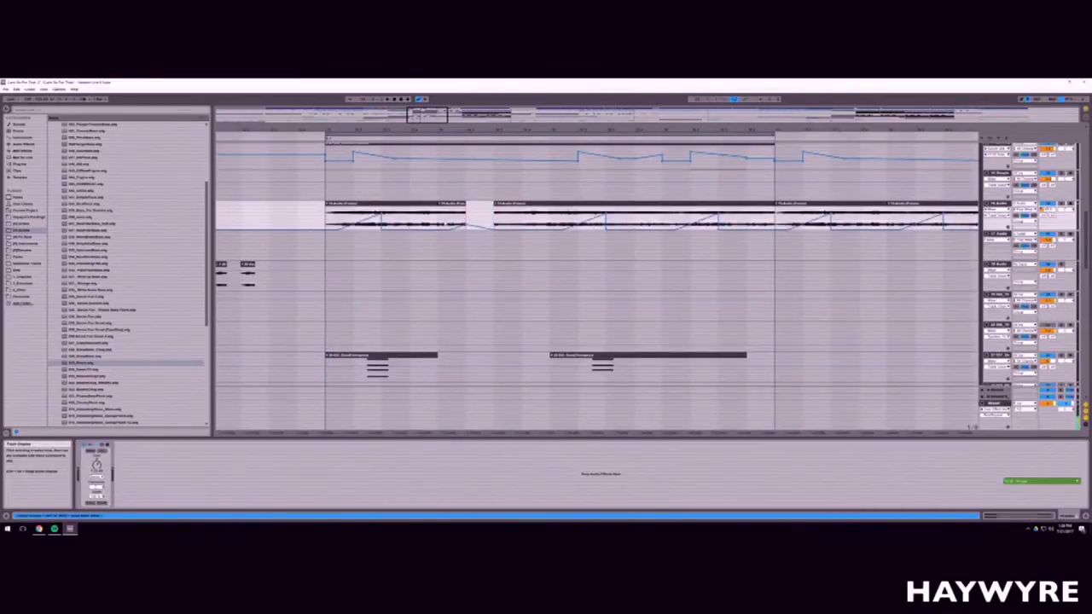
Step: Check the library's drum and FX rack folders, and insert a new MIDI track directly below the main drum track
{"action": "scroll", "coordinate": [483, 309], "scroll_direction": "down", "scroll_amount": 10}
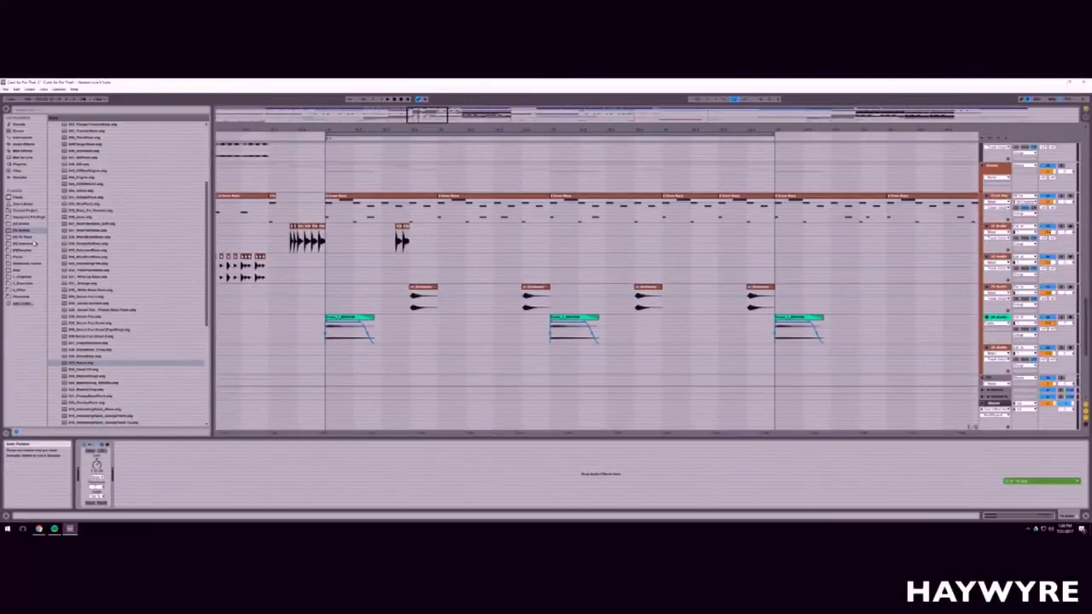
{"action": "left_click", "coordinate": [30, 223]}
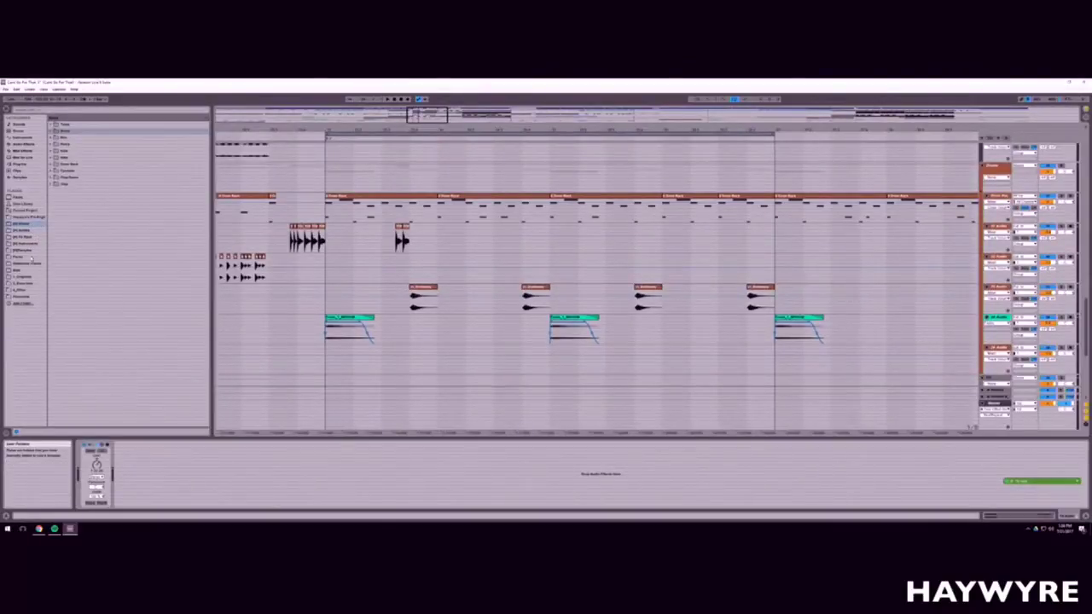
{"action": "left_click", "coordinate": [26, 257]}
{"action": "left_click_drag", "start_coordinate": [205, 291], "coordinate": [172, 121]}
{"action": "left_click", "coordinate": [24, 224]}
{"action": "left_click", "coordinate": [30, 238]}
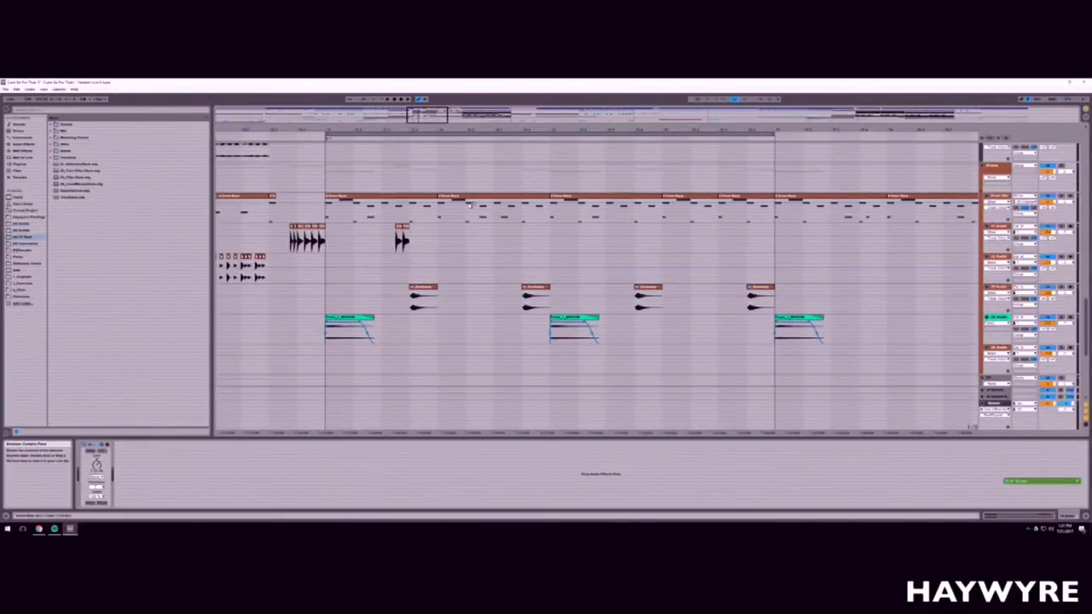
{"action": "left_click", "coordinate": [1002, 212]}
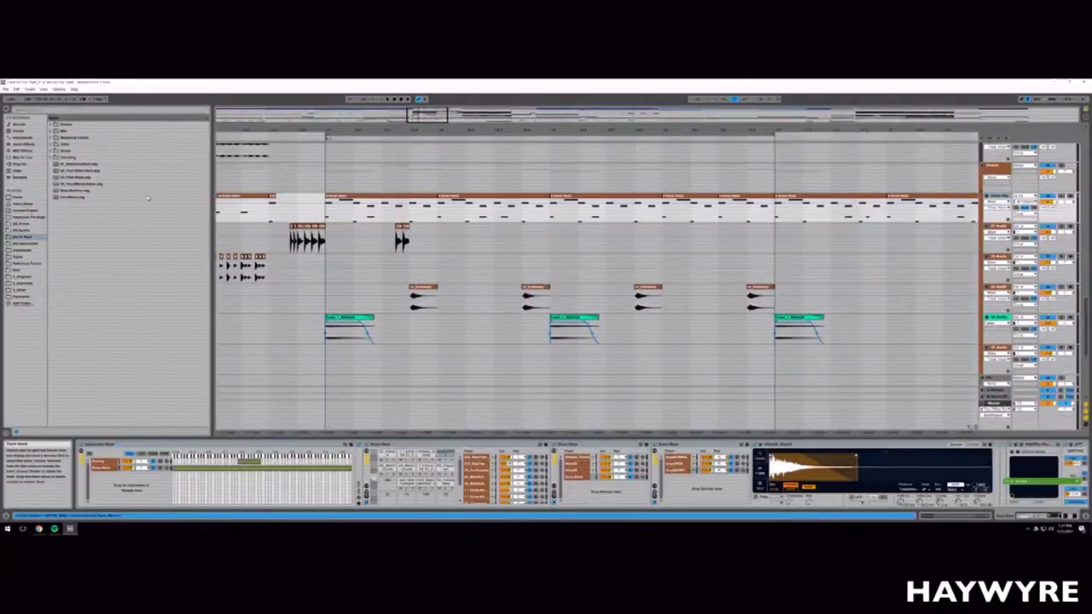
{"action": "key", "text": "ctrl+shift+t"}
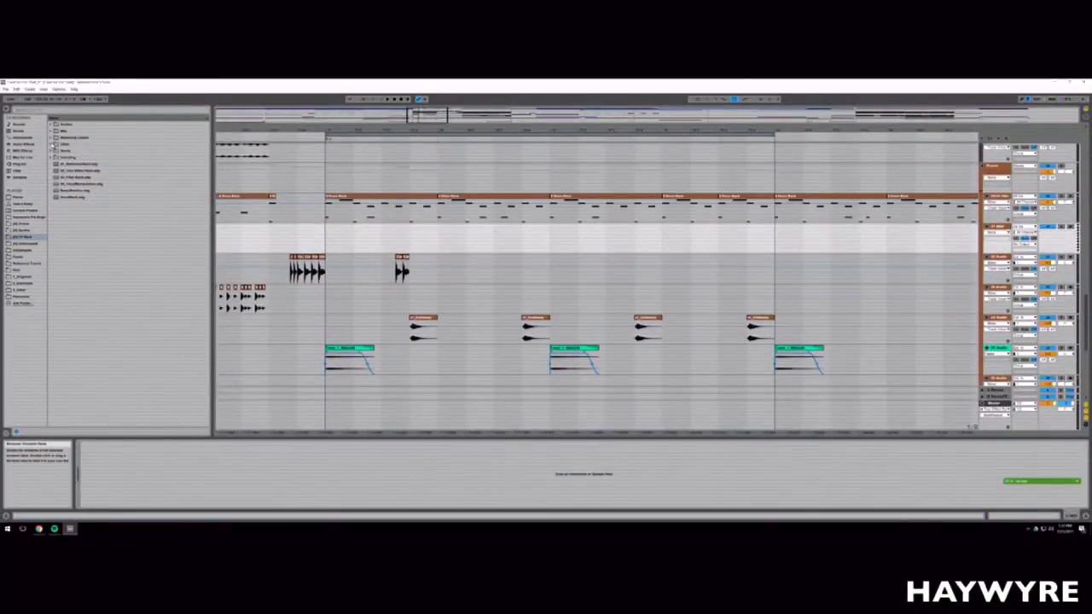
Step: Open the FX folder of the synth library and go through its presets for a sound for the new track
{"action": "left_click", "coordinate": [28, 231]}
{"action": "left_click_drag", "start_coordinate": [207, 199], "coordinate": [205, 142]}
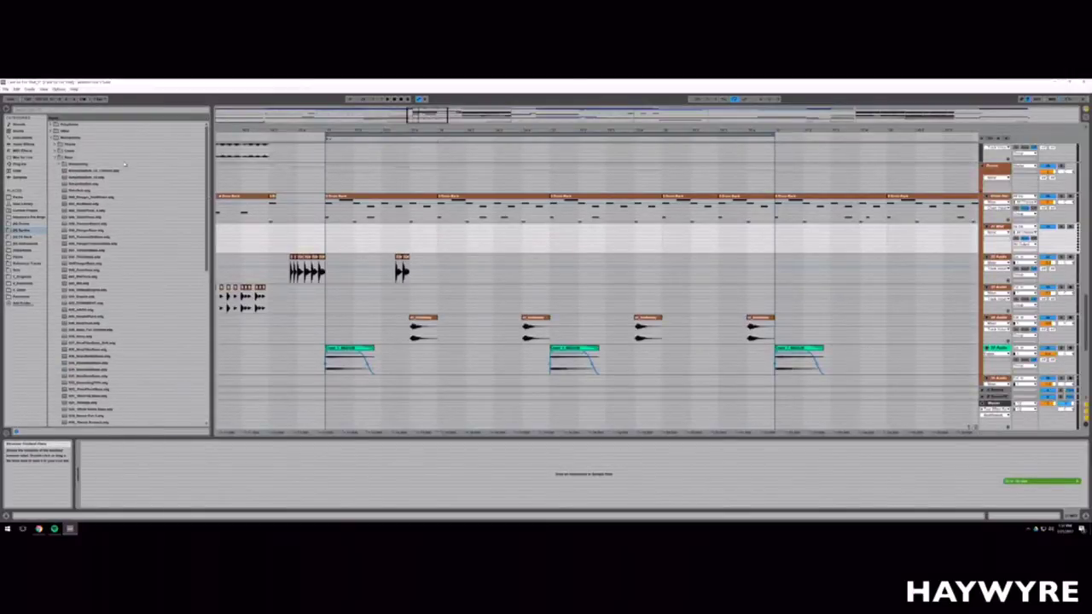
{"action": "left_click", "coordinate": [51, 138]}
{"action": "left_click", "coordinate": [52, 144]}
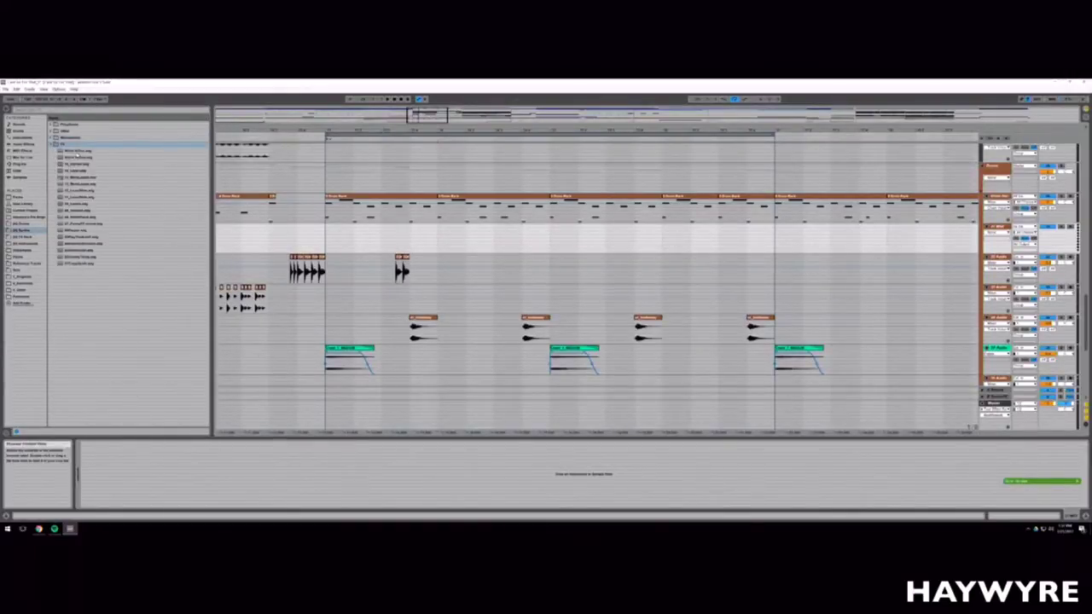
{"action": "left_click", "coordinate": [84, 179]}
{"action": "left_click", "coordinate": [81, 184]}
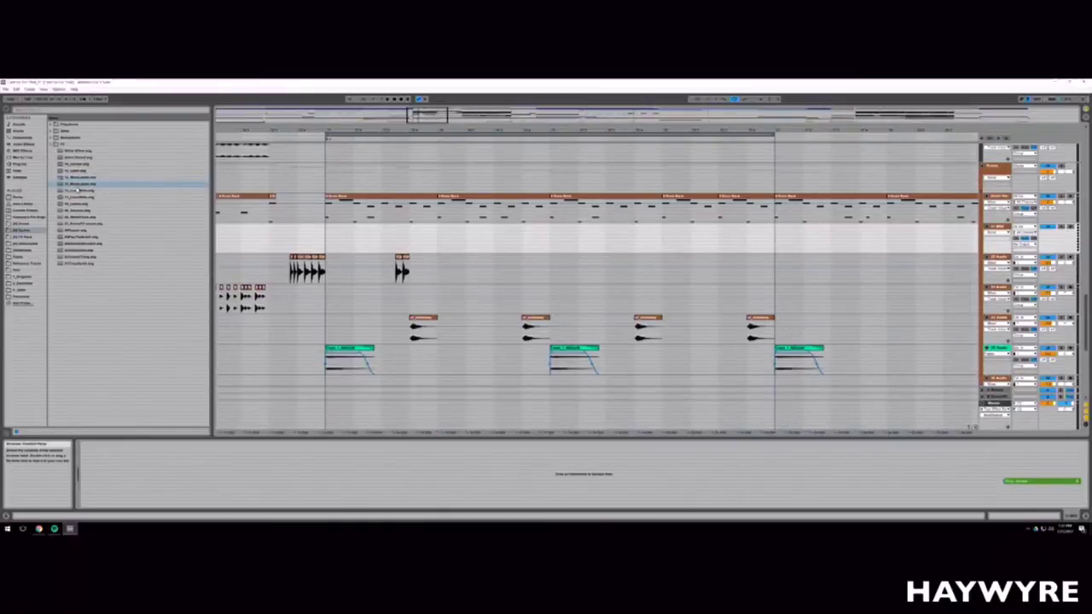
{"action": "left_click", "coordinate": [82, 189]}
{"action": "left_click", "coordinate": [88, 197]}
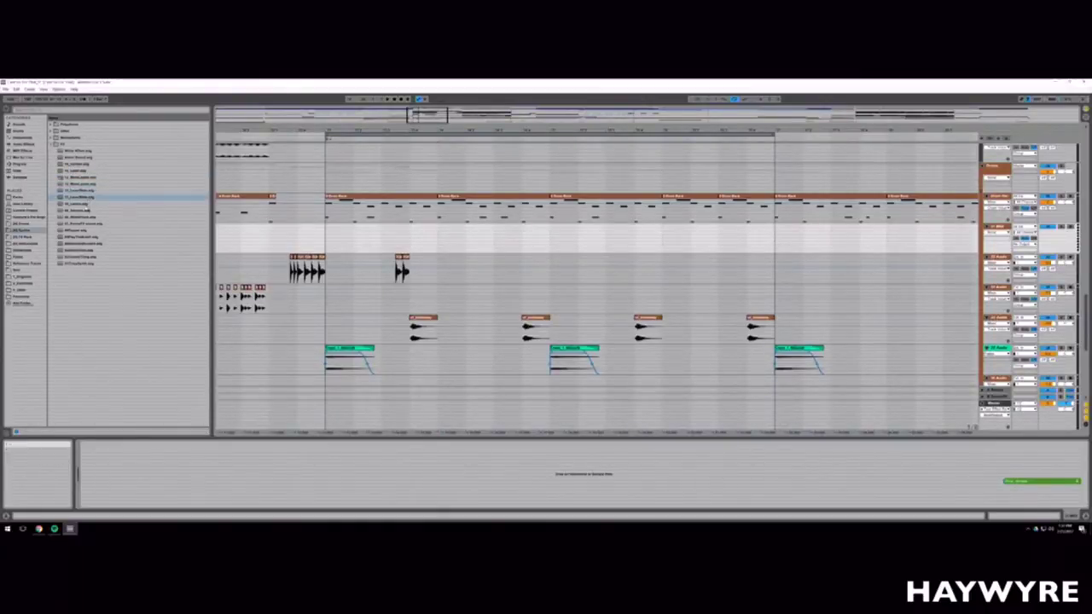
Step: Load a Serum preset from the browser's FX folder onto the empty MIDI track and bend the LFO 2 curve into a steep drop
{"action": "left_click", "coordinate": [85, 203]}
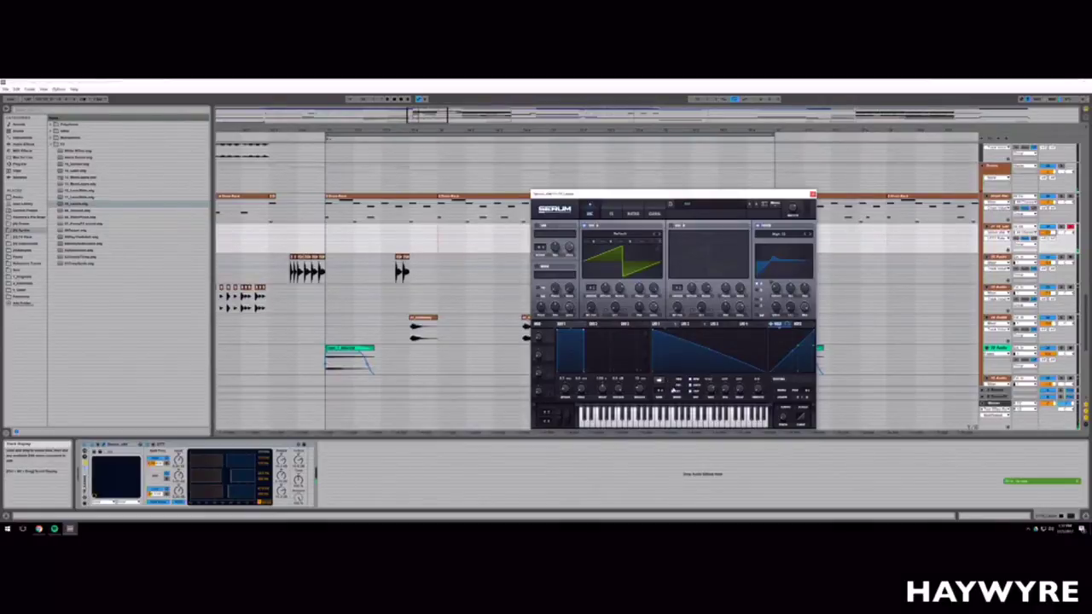
{"action": "left_click", "coordinate": [685, 325]}
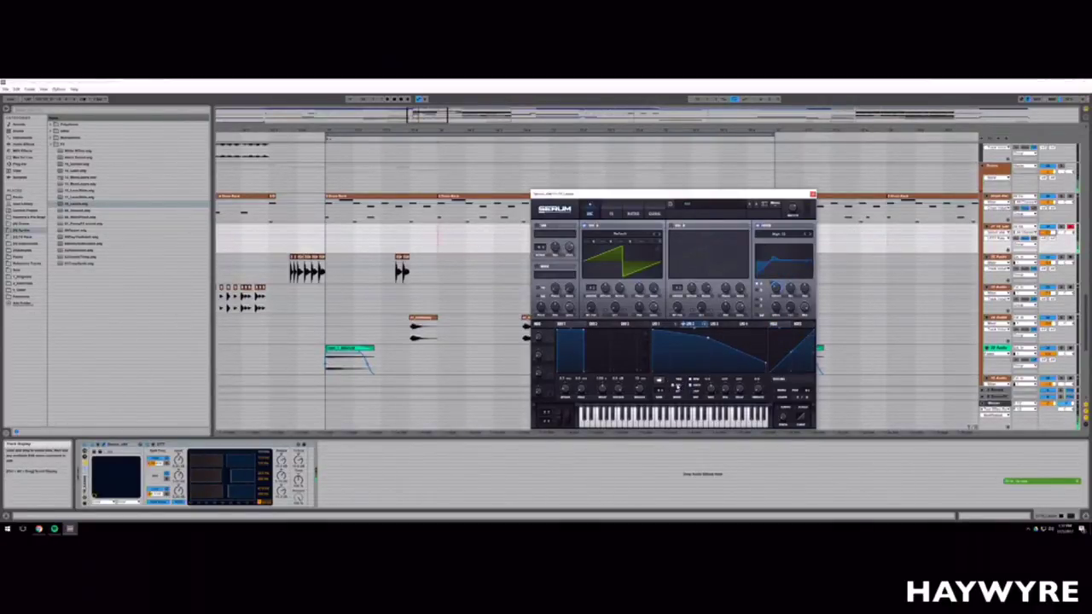
{"action": "left_click_drag", "start_coordinate": [707, 339], "coordinate": [705, 371]}
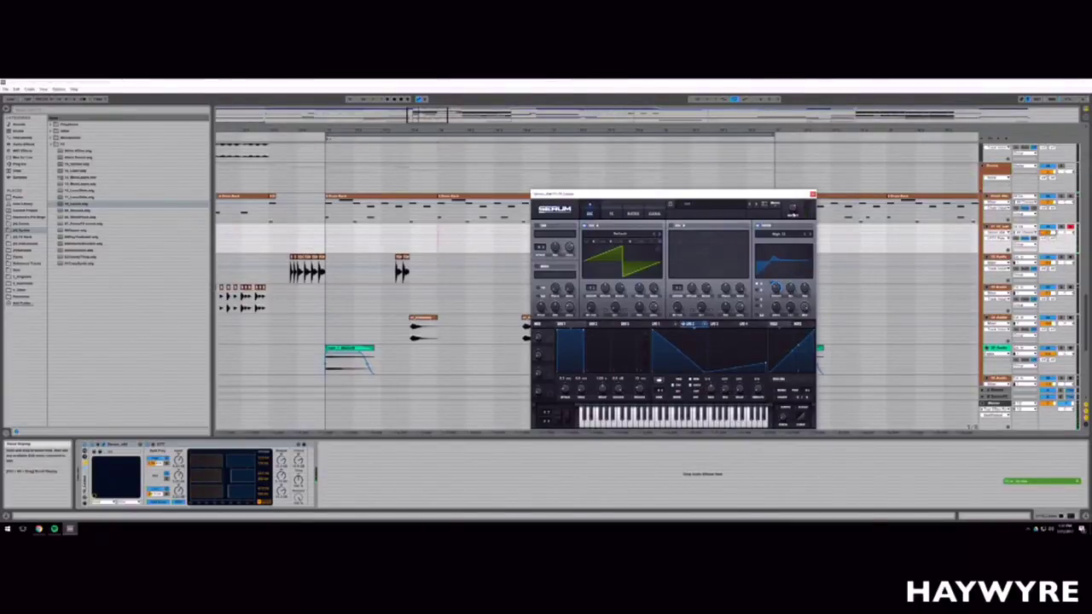
{"action": "left_click", "coordinate": [812, 195]}
Step: Look through the remaining synth presets in the FX folder and collapse the folder
{"action": "left_click", "coordinate": [95, 238]}
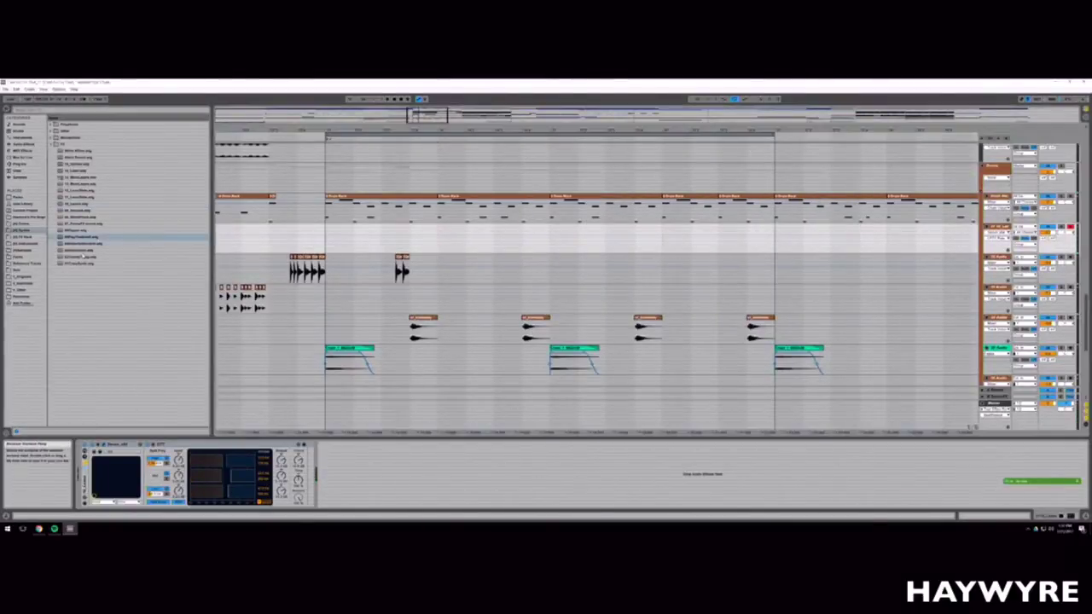
{"action": "left_click", "coordinate": [89, 244]}
{"action": "left_click", "coordinate": [87, 251]}
{"action": "left_click", "coordinate": [88, 258]}
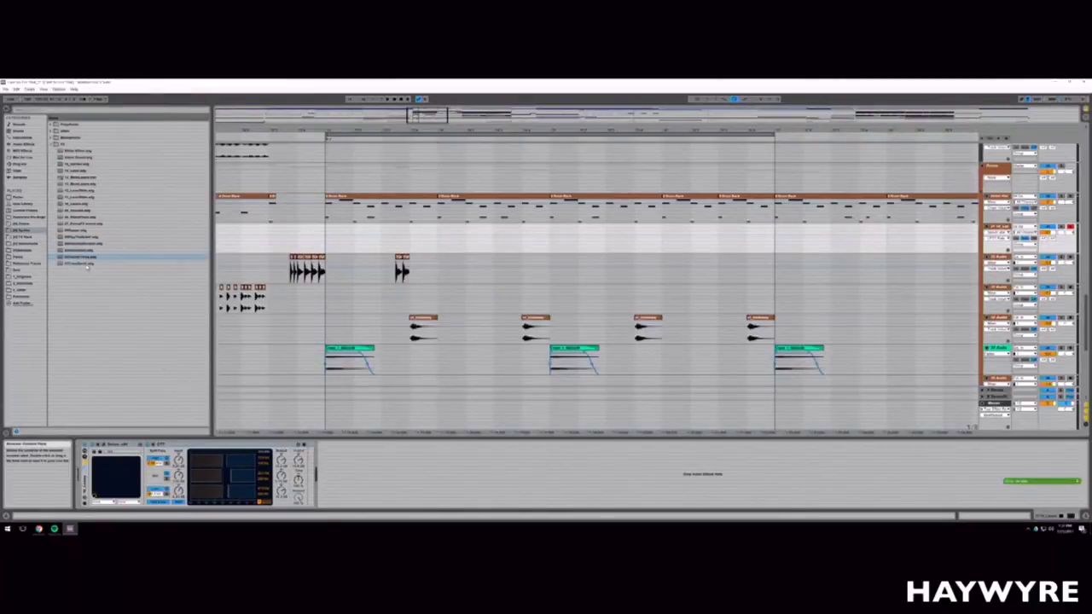
{"action": "left_click", "coordinate": [87, 263]}
{"action": "left_click", "coordinate": [79, 170]}
{"action": "key", "text": "Up"}
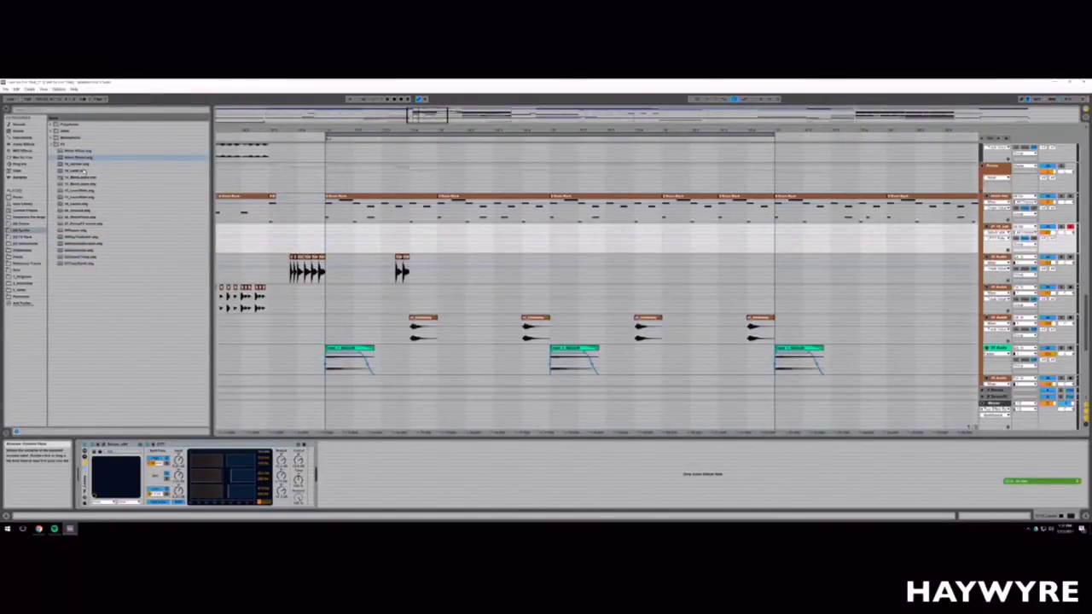
{"action": "key", "text": "Down"}
{"action": "key", "text": "Left"}
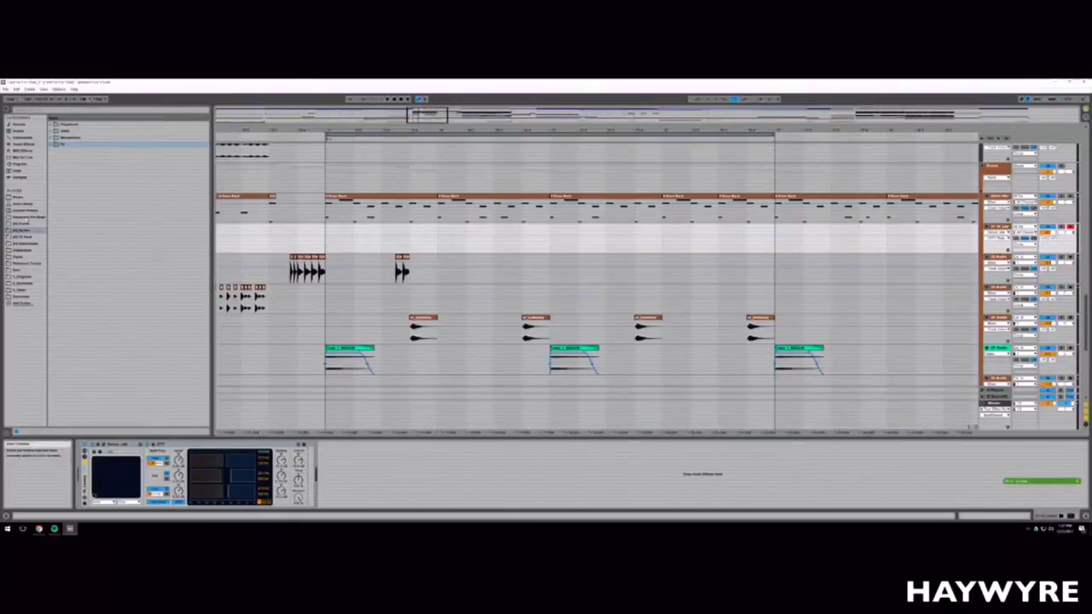
Step: Browse the sample packs to the last drum kit's samples folder and select its second sample
{"action": "left_click", "coordinate": [19, 256]}
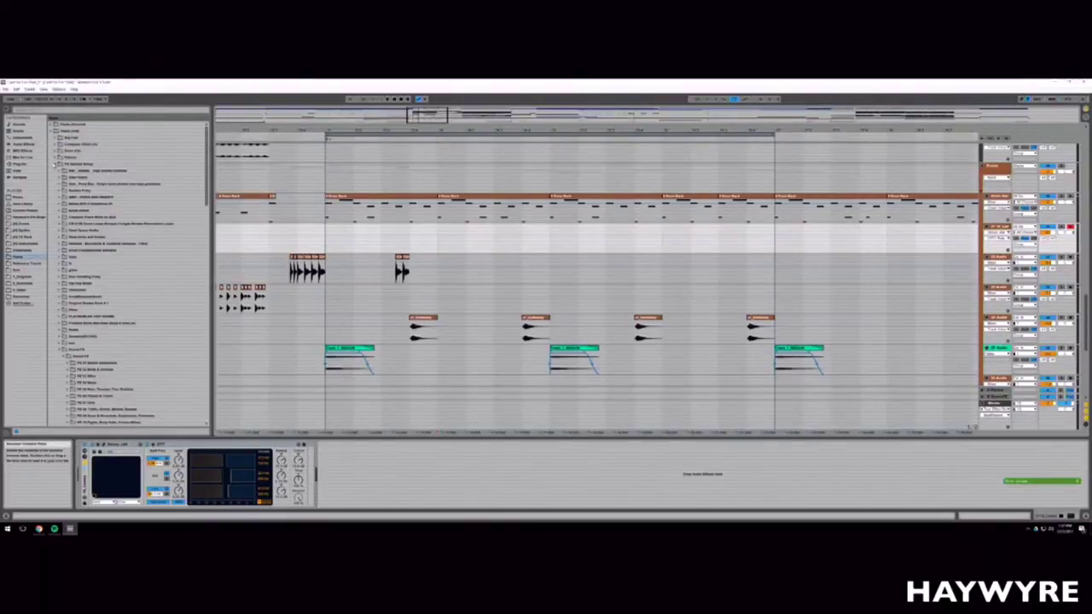
{"action": "left_click", "coordinate": [60, 350]}
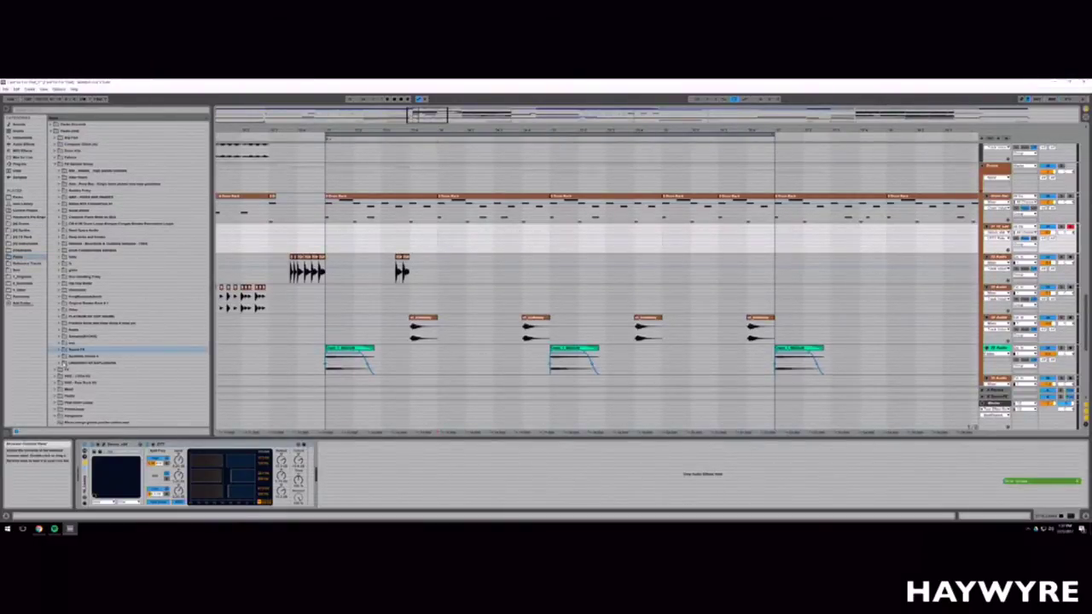
{"action": "left_click", "coordinate": [59, 356]}
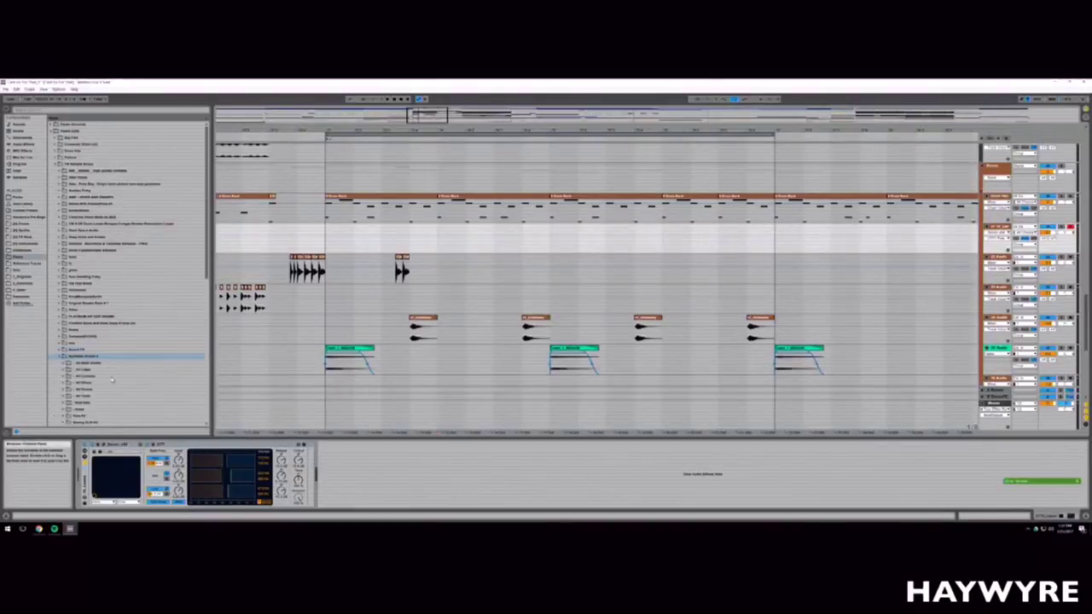
{"action": "scroll", "coordinate": [129, 371], "scroll_direction": "down", "scroll_amount": 10}
{"action": "left_click", "coordinate": [64, 390]}
{"action": "scroll", "coordinate": [94, 393], "scroll_direction": "down", "scroll_amount": 3}
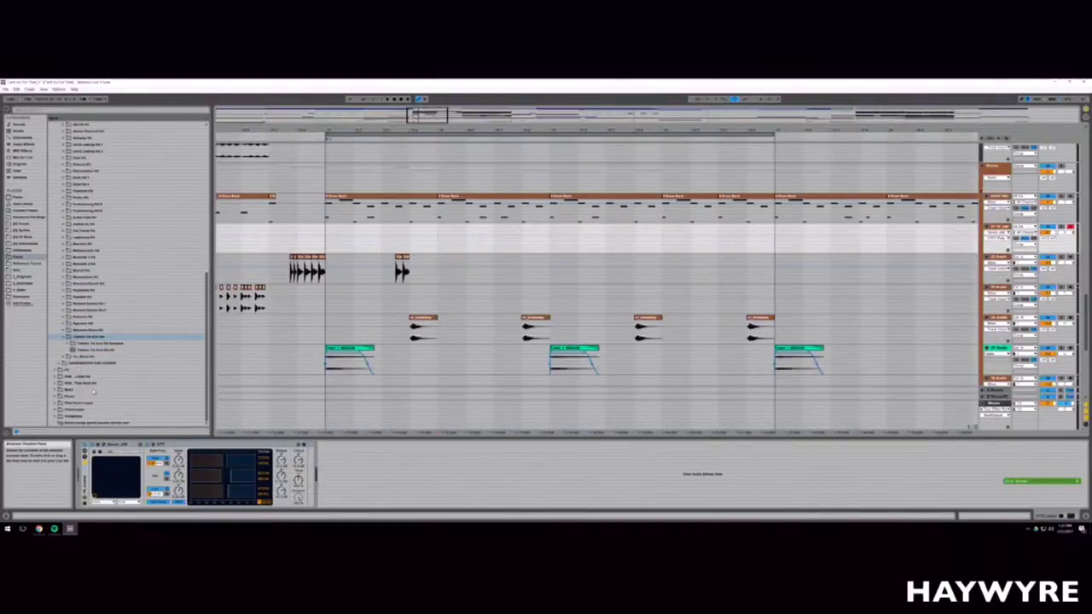
{"action": "left_click", "coordinate": [68, 343]}
{"action": "scroll", "coordinate": [81, 335], "scroll_direction": "down", "scroll_amount": 2}
{"action": "left_click", "coordinate": [93, 323]}
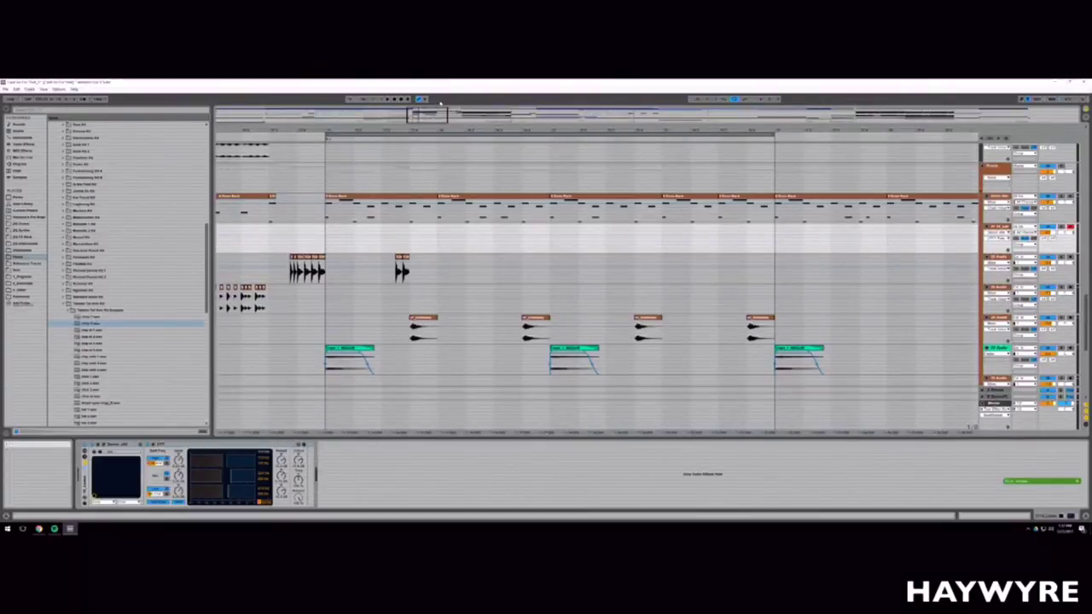
Step: Play the looped section and place the selected sample on the audio track, shortly after the existing double hit
{"action": "left_click", "coordinate": [442, 250]}
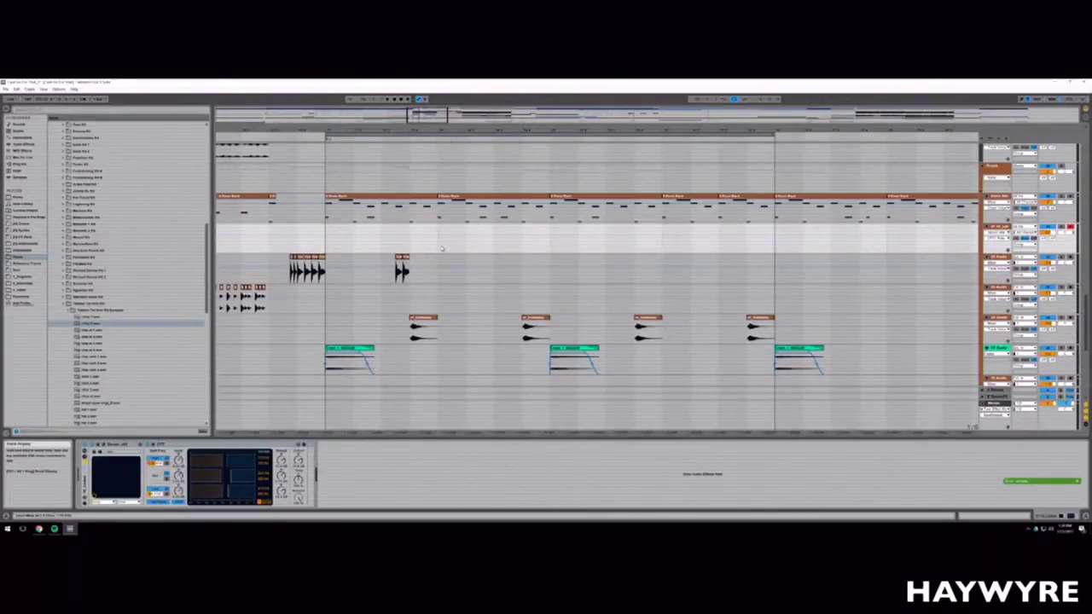
{"action": "key", "text": "space"}
{"action": "left_click_drag", "start_coordinate": [427, 111], "coordinate": [424, 117]}
{"action": "key", "text": "space"}
{"action": "key", "text": "space"}
{"action": "key", "text": "space"}
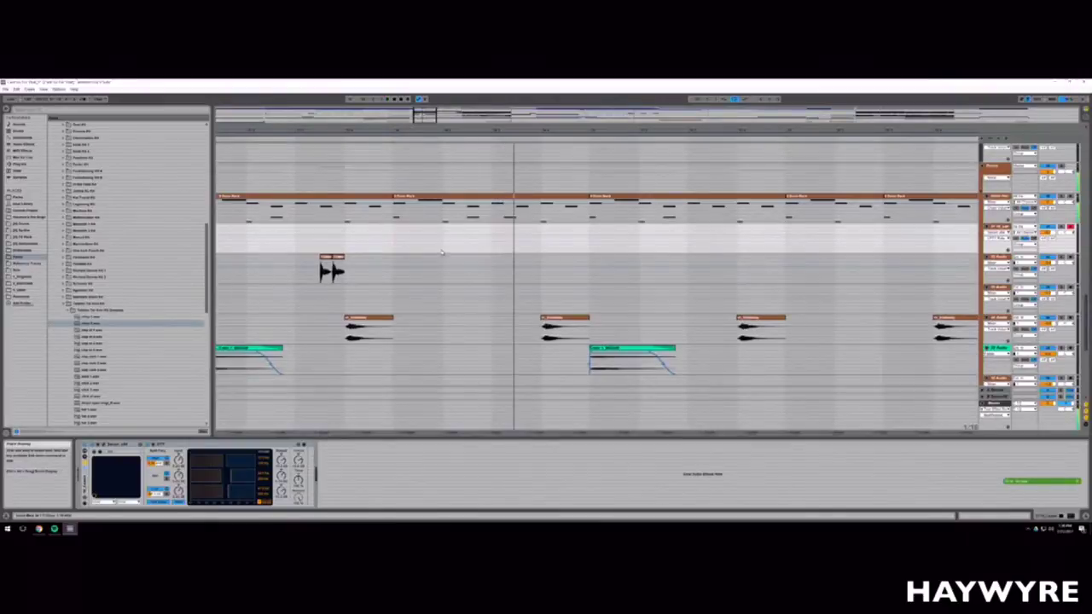
{"action": "left_click_drag", "start_coordinate": [91, 324], "coordinate": [452, 278]}
Step: Lower the new sample clip's gain slightly and play it back in the arrangement
{"action": "key", "text": "shift+Tab"}
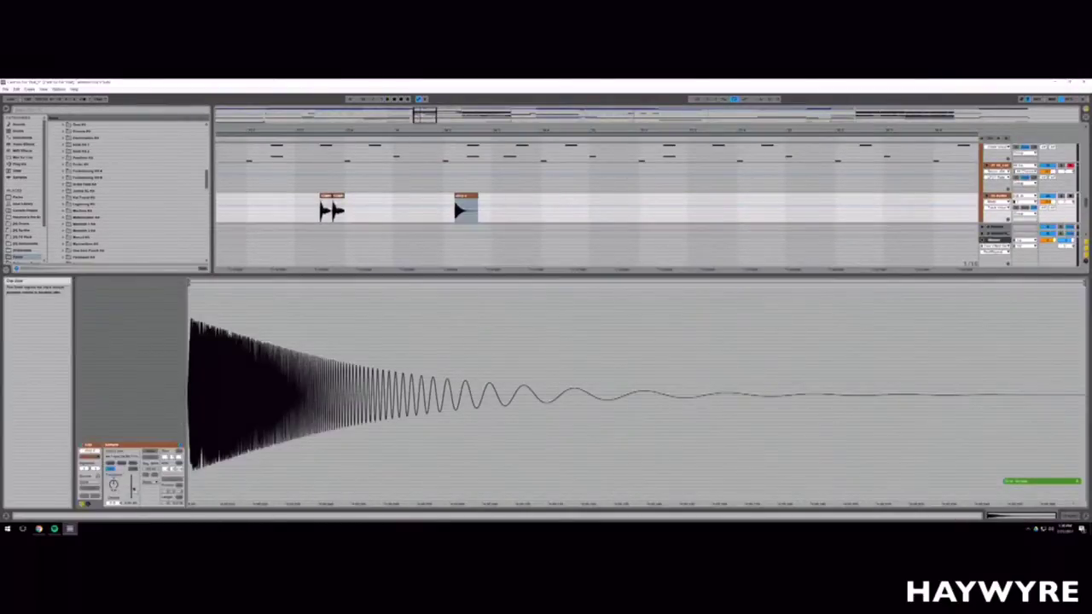
{"action": "left_click_drag", "start_coordinate": [133, 489], "coordinate": [133, 494]}
{"action": "key", "text": "space"}
{"action": "key", "text": "space"}
{"action": "key", "text": "shift+Tab"}
{"action": "key", "text": "space"}
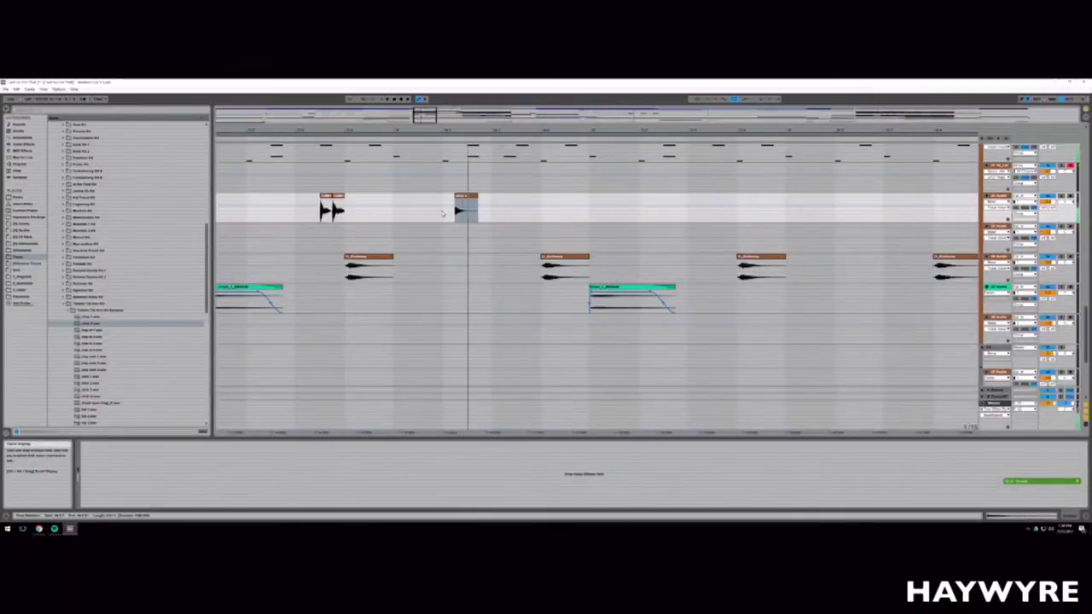
{"action": "key", "text": "space"}
Step: Trim the end of the new sample clip to about half its length and save the project
{"action": "left_click", "coordinate": [453, 218]}
{"action": "key", "text": "space"}
{"action": "key", "text": "space"}
{"action": "left_click_drag", "start_coordinate": [478, 196], "coordinate": [467, 196]}
{"action": "scroll", "coordinate": [454, 243], "scroll_direction": "up", "scroll_amount": 3}
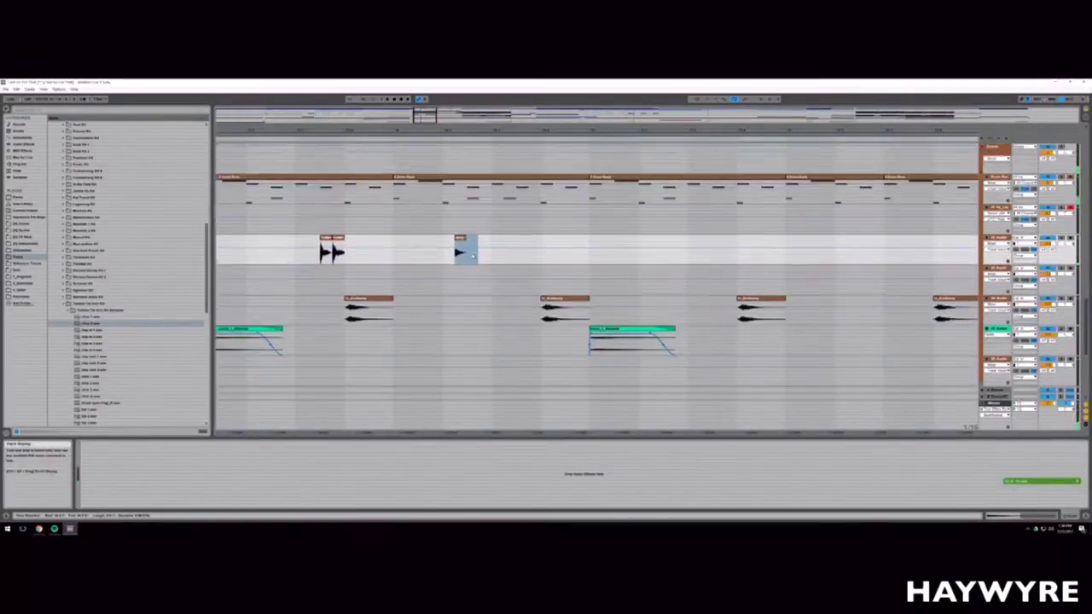
{"action": "left_click", "coordinate": [388, 263]}
{"action": "key", "text": "ctrl+s"}
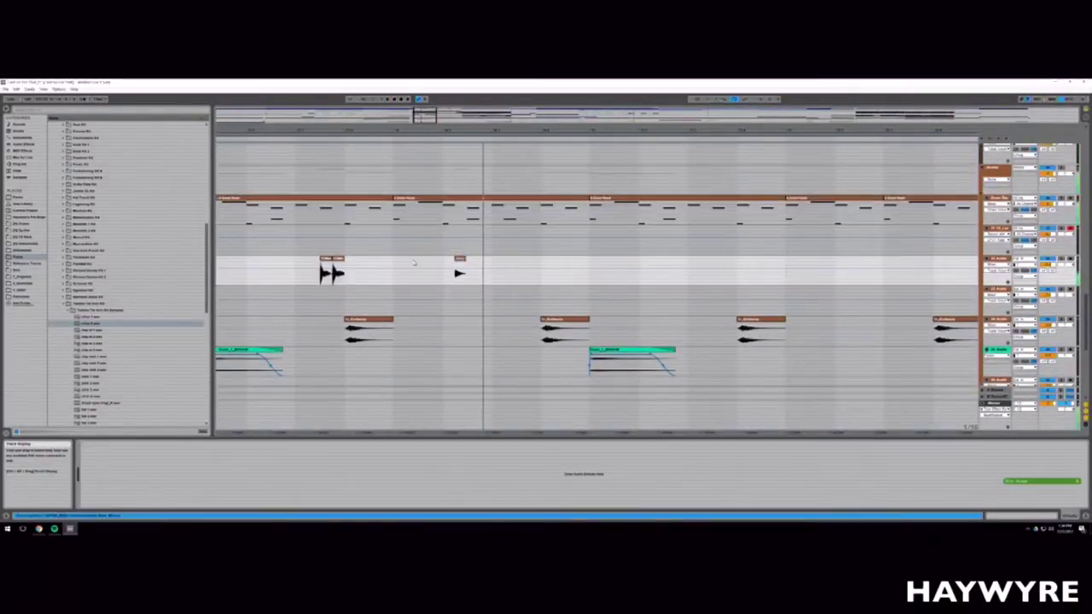
Step: Split the drum clip on the beat before the new sample and delete the percussion note at the start of the second part
{"action": "key", "text": "space"}
{"action": "left_click", "coordinate": [447, 217]}
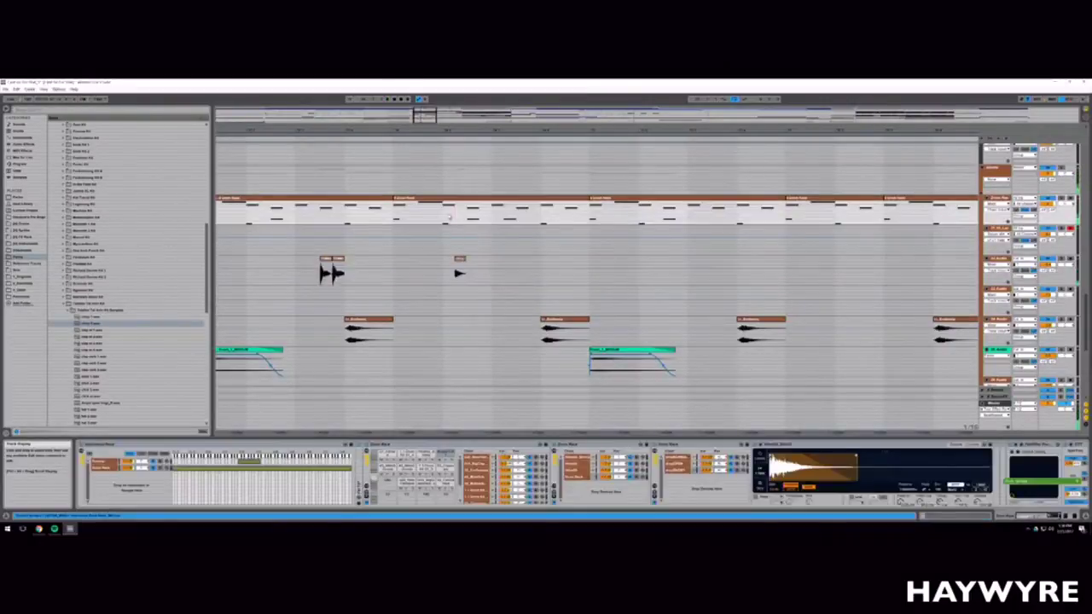
{"action": "double_click", "coordinate": [454, 205]}
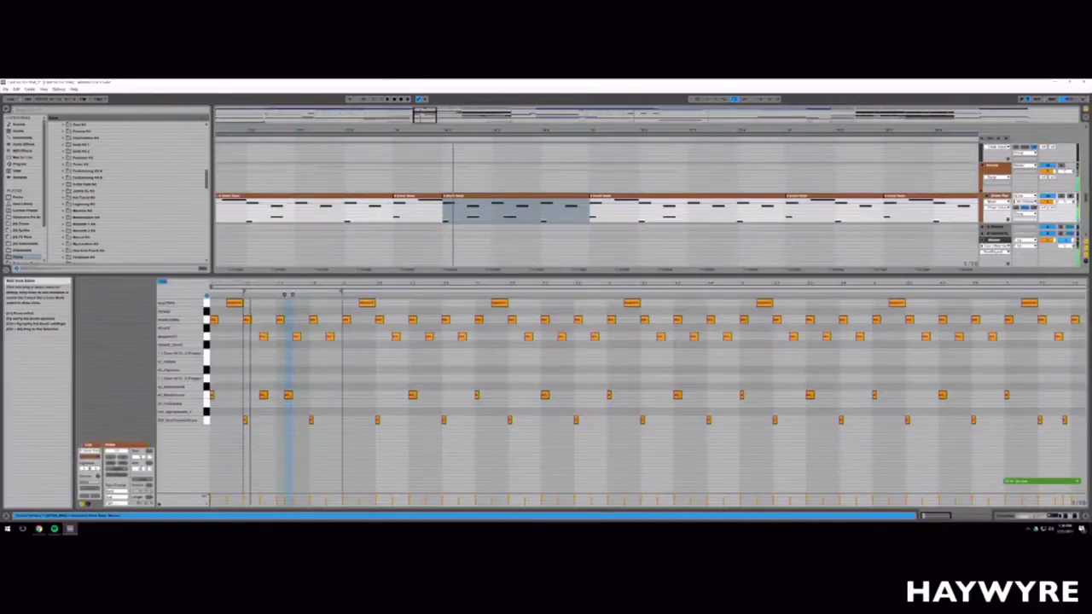
{"action": "left_click", "coordinate": [243, 329]}
{"action": "key", "text": "space"}
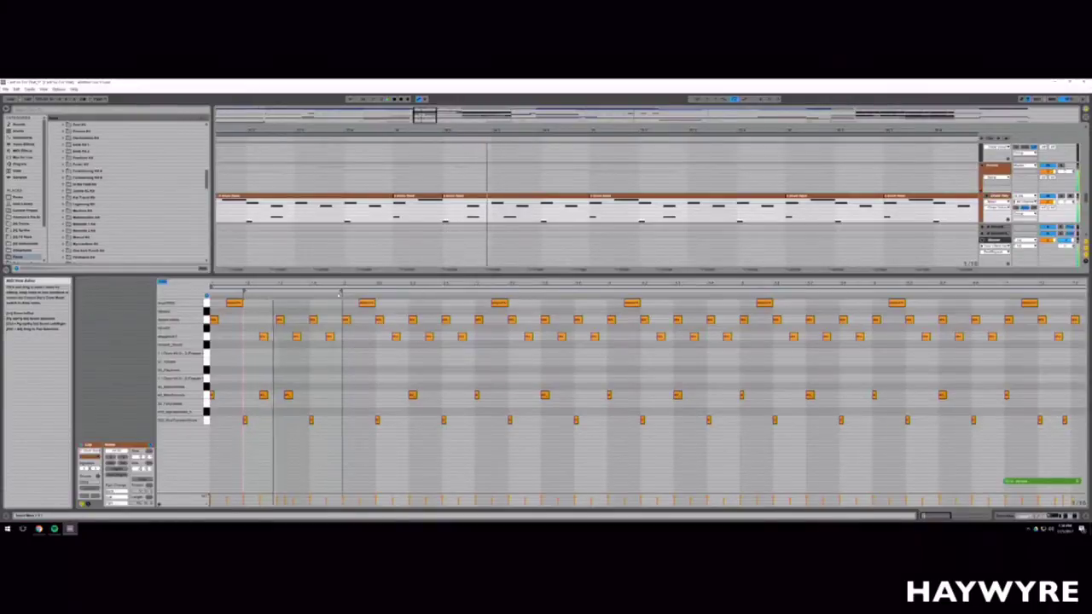
{"action": "key", "text": "shift+Tab"}
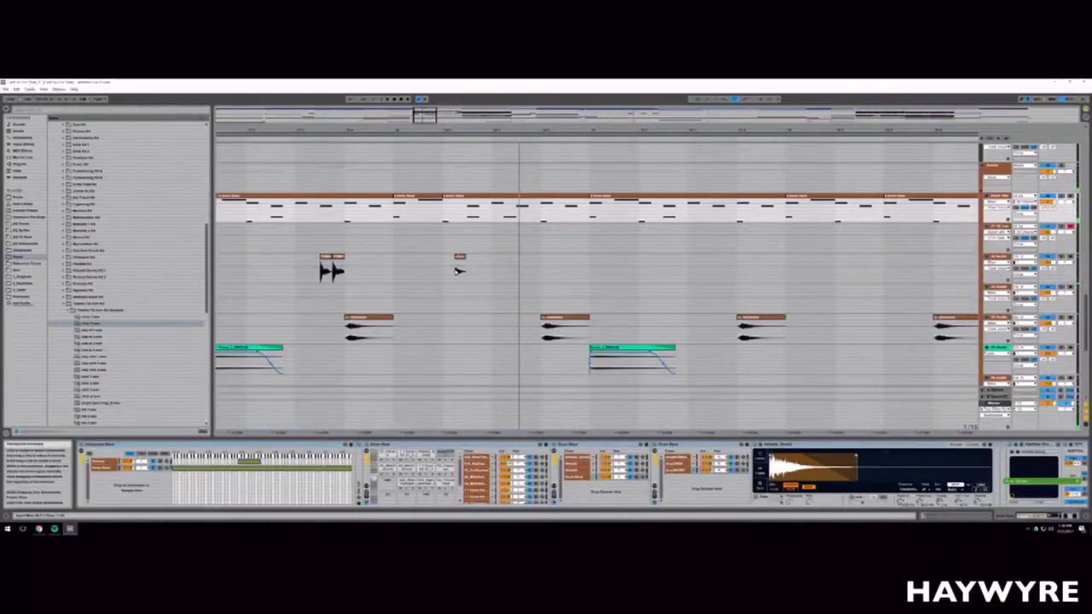
Step: Cut the second half of the blue group's short audio and MIDI clips where the new sample hits, and play back the gap
{"action": "left_click", "coordinate": [459, 266]}
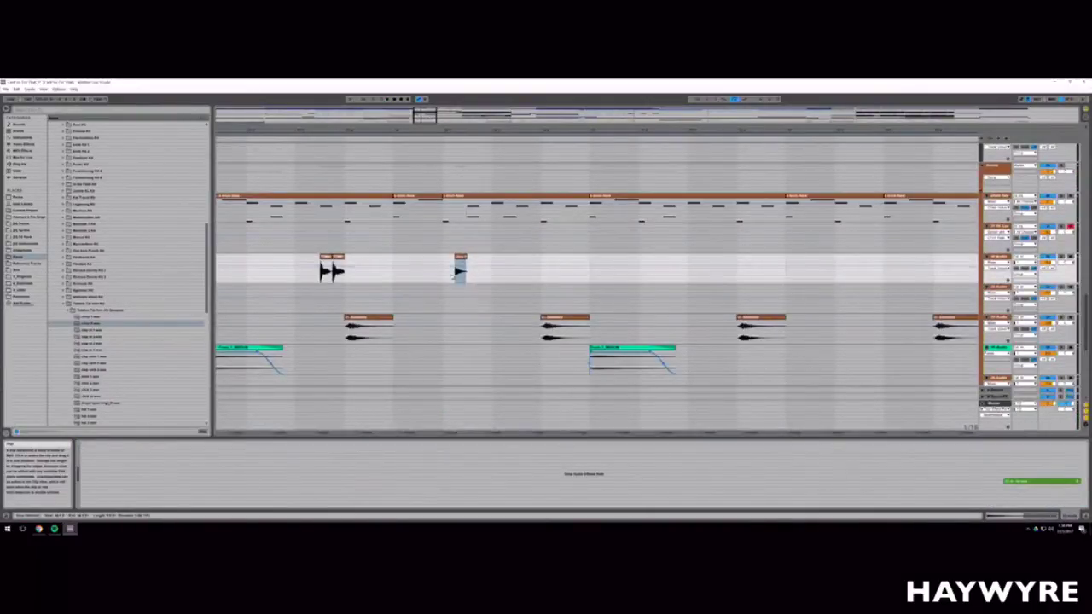
{"action": "scroll", "coordinate": [489, 305], "scroll_direction": "up", "scroll_amount": 2}
{"action": "scroll", "coordinate": [489, 306], "scroll_direction": "up", "scroll_amount": 10}
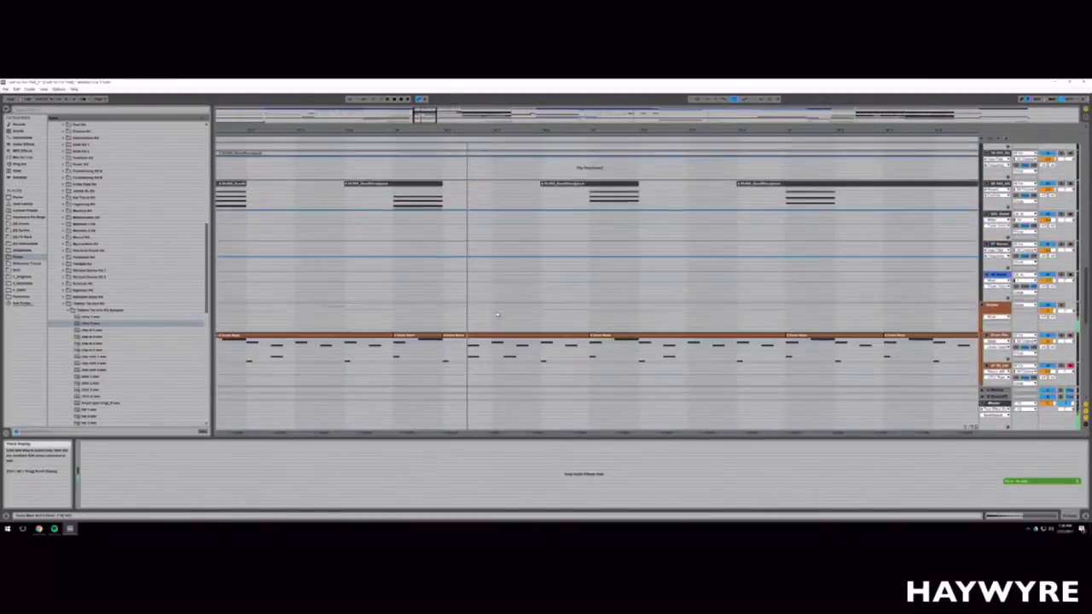
{"action": "scroll", "coordinate": [498, 341], "scroll_direction": "up", "scroll_amount": 12}
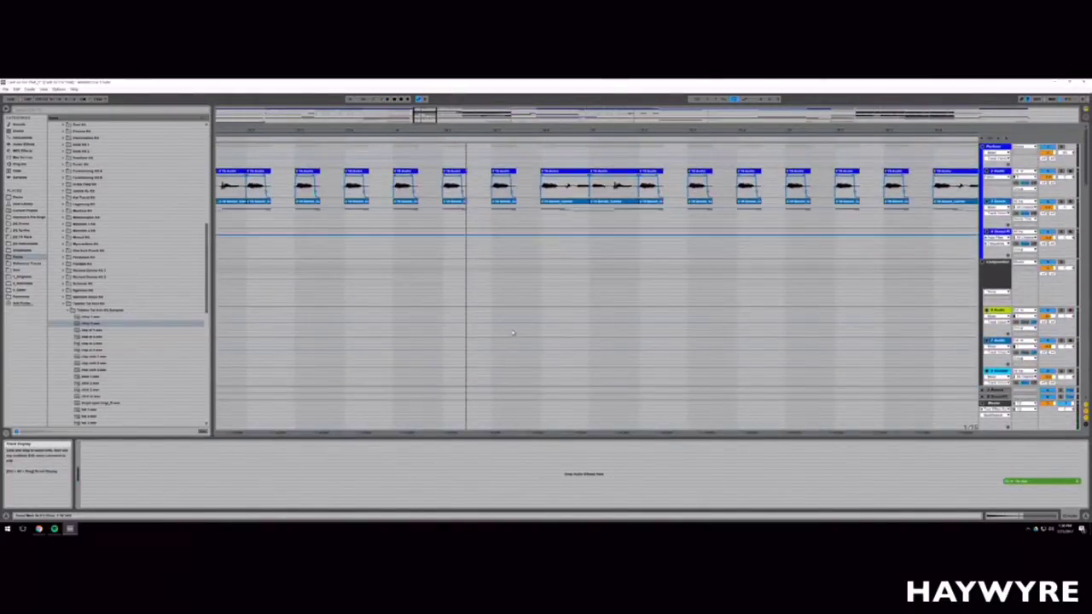
{"action": "left_click_drag", "start_coordinate": [455, 186], "coordinate": [469, 206]}
{"action": "key", "text": "Delete"}
{"action": "left_click", "coordinate": [451, 205]}
{"action": "key", "text": "space"}
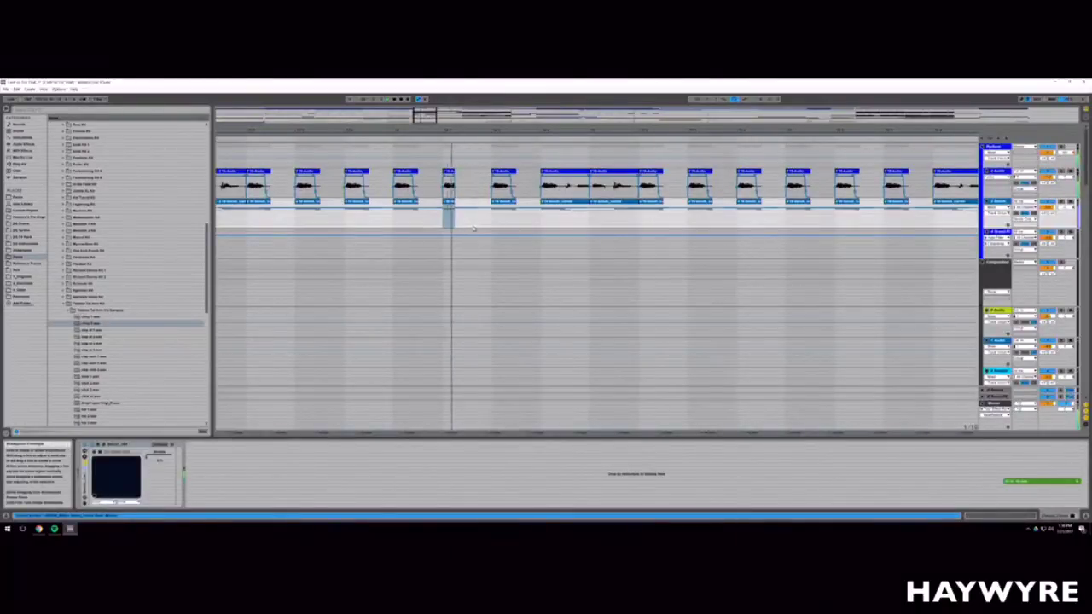
{"action": "key", "text": "space"}
{"action": "key", "text": "space"}
{"action": "left_click_drag", "start_coordinate": [1086, 169], "coordinate": [1086, 331]}
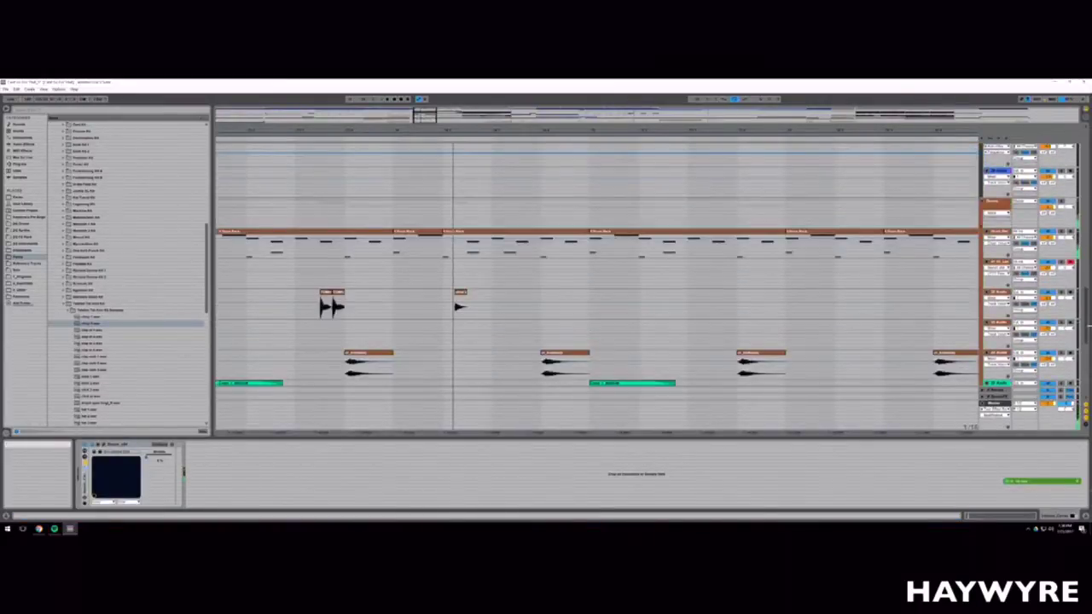
{"action": "key", "text": "space"}
{"action": "key", "text": "space"}
Step: Record-arm the chord synth track directly below the two-clip synth track, comparing it with that track's sound
{"action": "left_click_drag", "start_coordinate": [487, 130], "coordinate": [487, 94]}
{"action": "scroll", "coordinate": [515, 330], "scroll_direction": "up", "scroll_amount": 1}
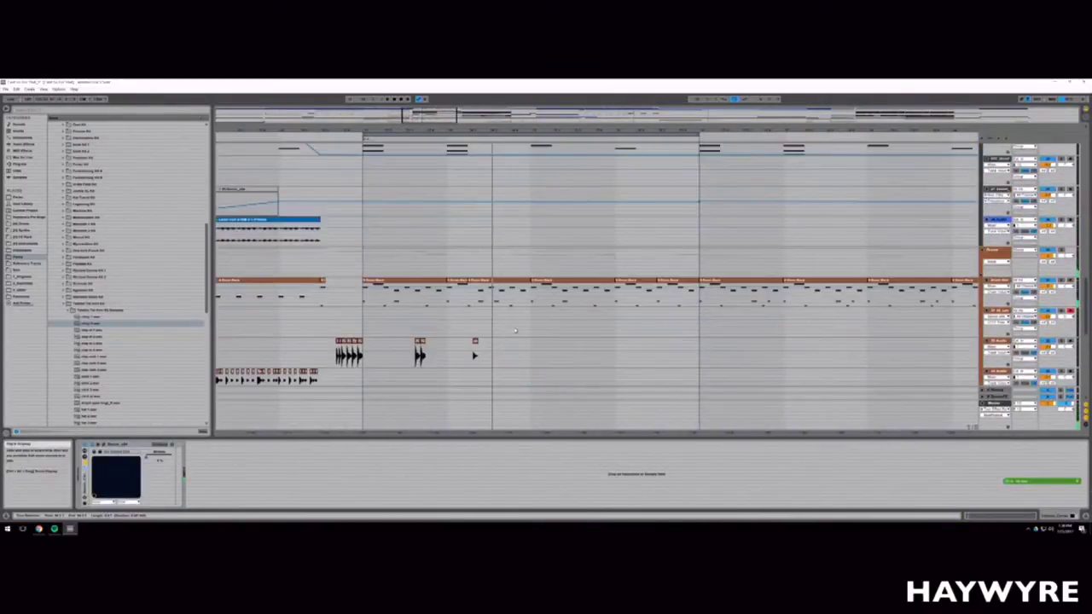
{"action": "scroll", "coordinate": [515, 331], "scroll_direction": "up", "scroll_amount": 5}
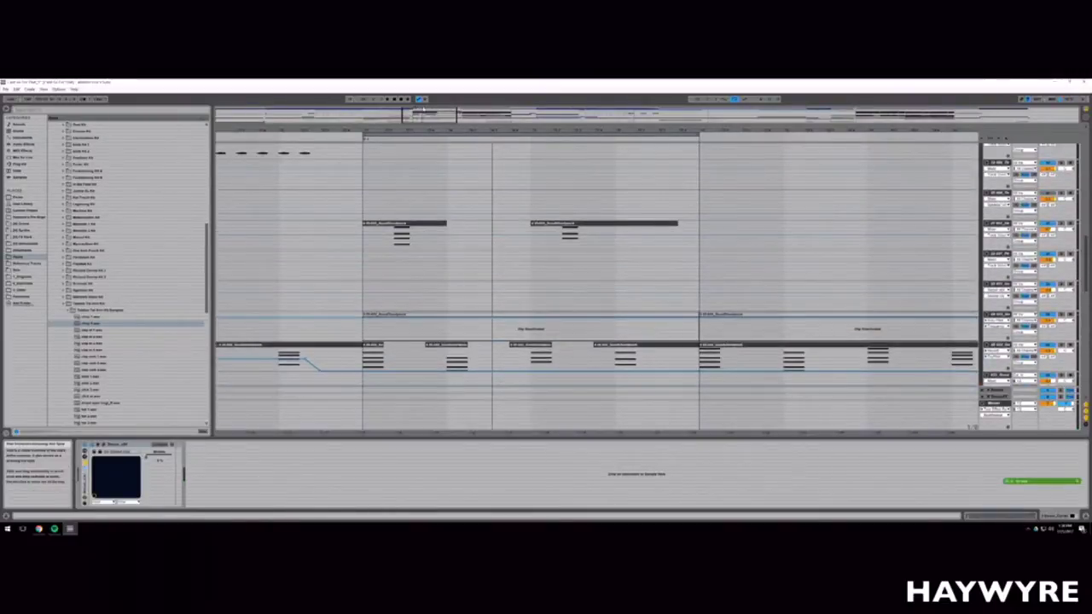
{"action": "left_click_drag", "start_coordinate": [423, 109], "coordinate": [435, 95]}
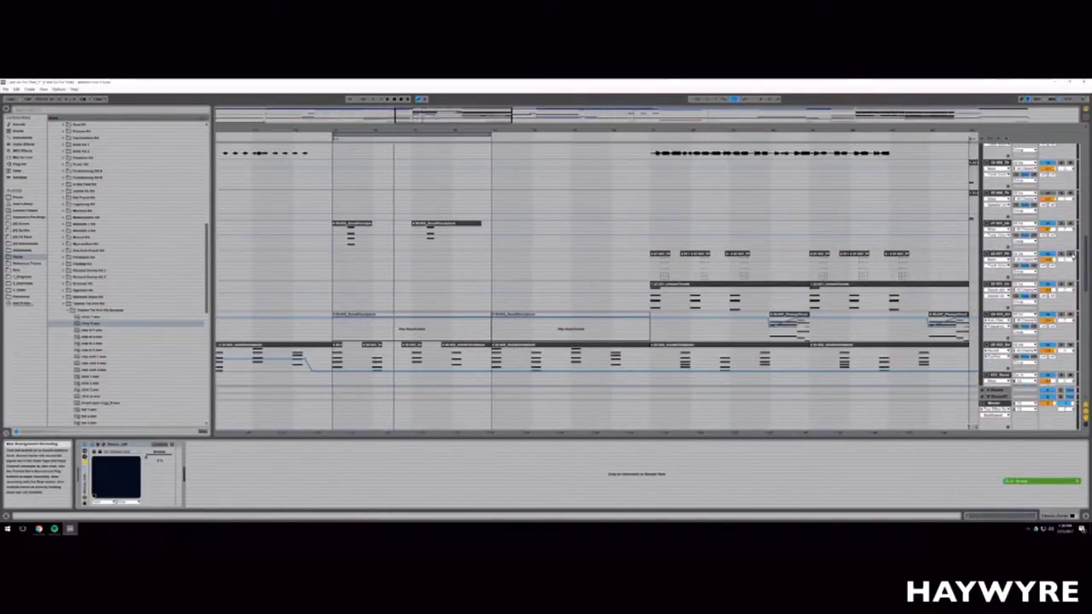
{"action": "left_click", "coordinate": [1071, 254]}
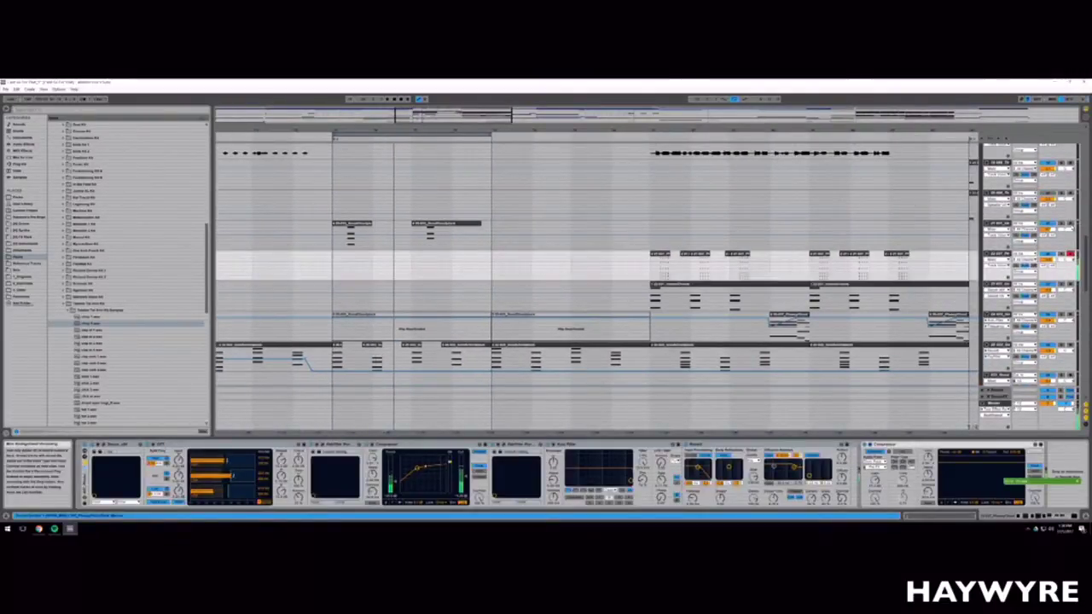
{"action": "left_click", "coordinate": [1070, 223]}
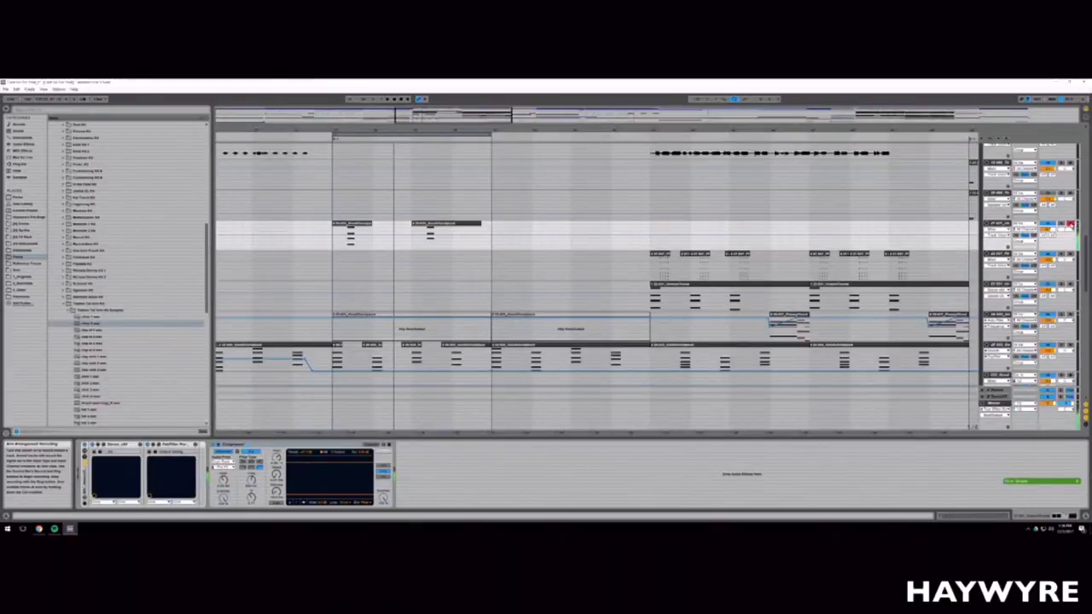
{"action": "left_click", "coordinate": [1069, 254]}
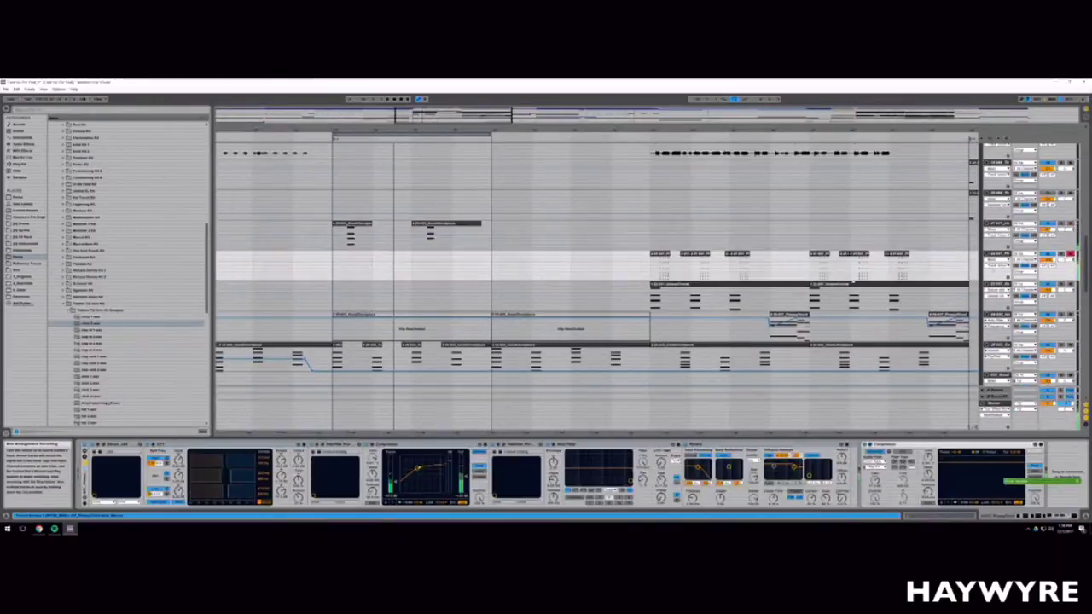
Step: Open the synth presets folder in the browser and expand its monophonic bass presets
{"action": "left_click_drag", "start_coordinate": [412, 114], "coordinate": [412, 120]}
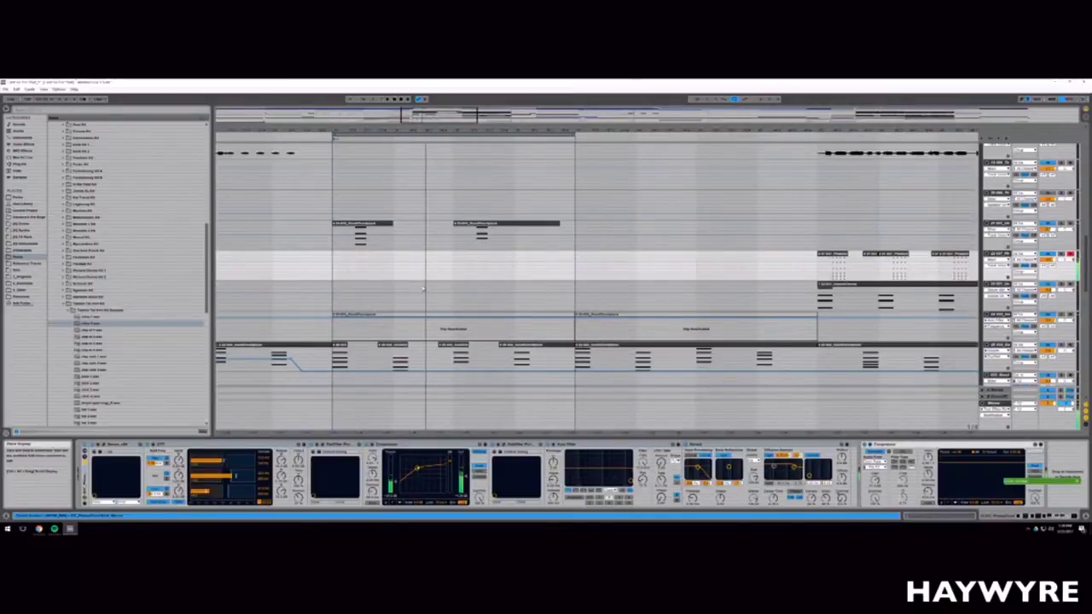
{"action": "left_click", "coordinate": [29, 231]}
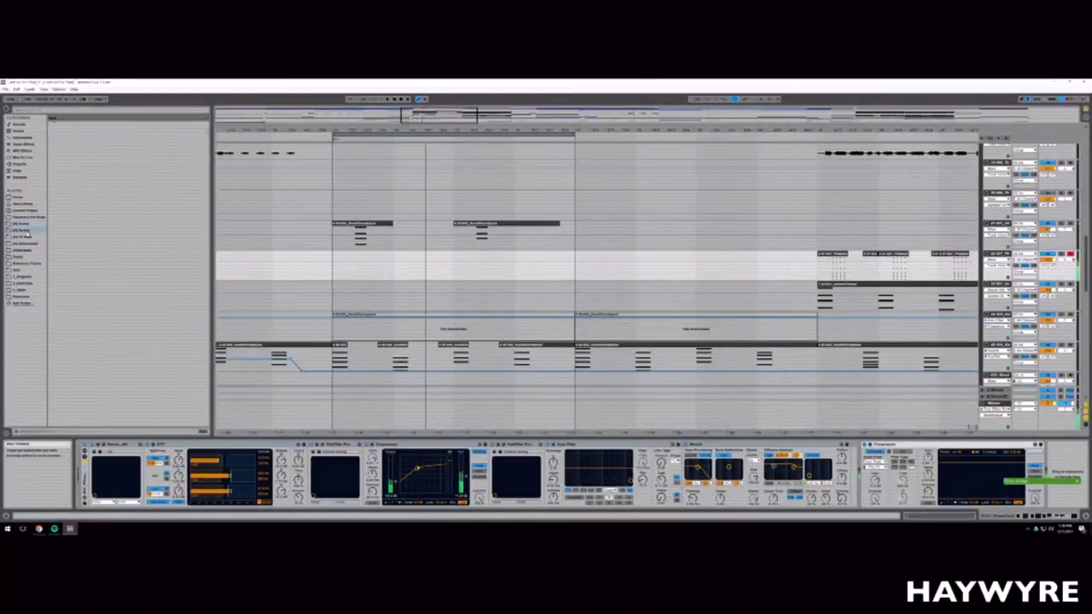
{"action": "left_click", "coordinate": [51, 139]}
{"action": "scroll", "coordinate": [523, 304], "scroll_direction": "up", "scroll_amount": 7}
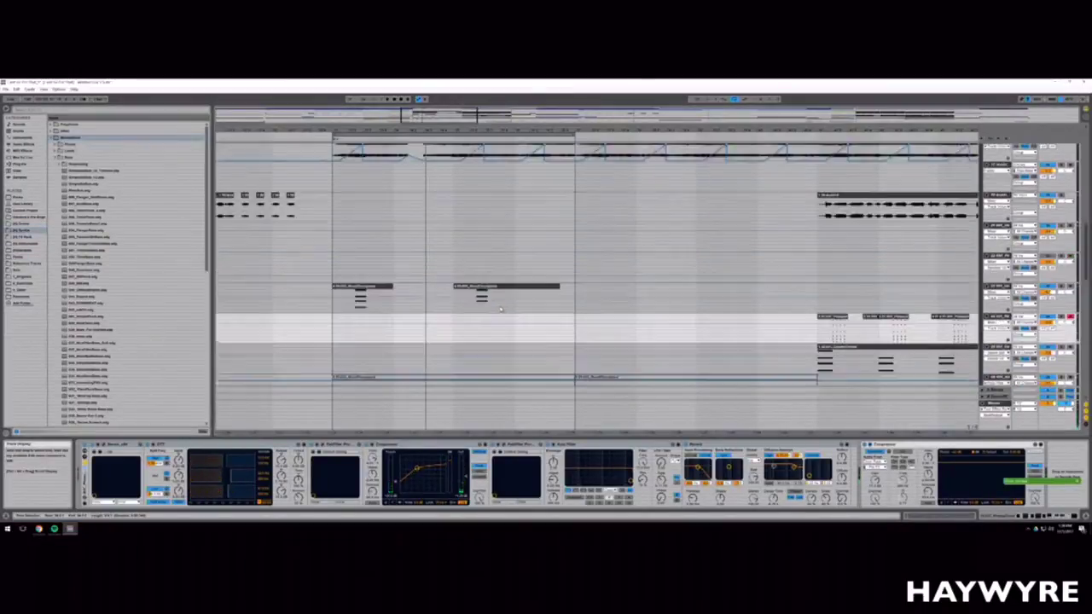
{"action": "scroll", "coordinate": [524, 304], "scroll_direction": "up", "scroll_amount": 5}
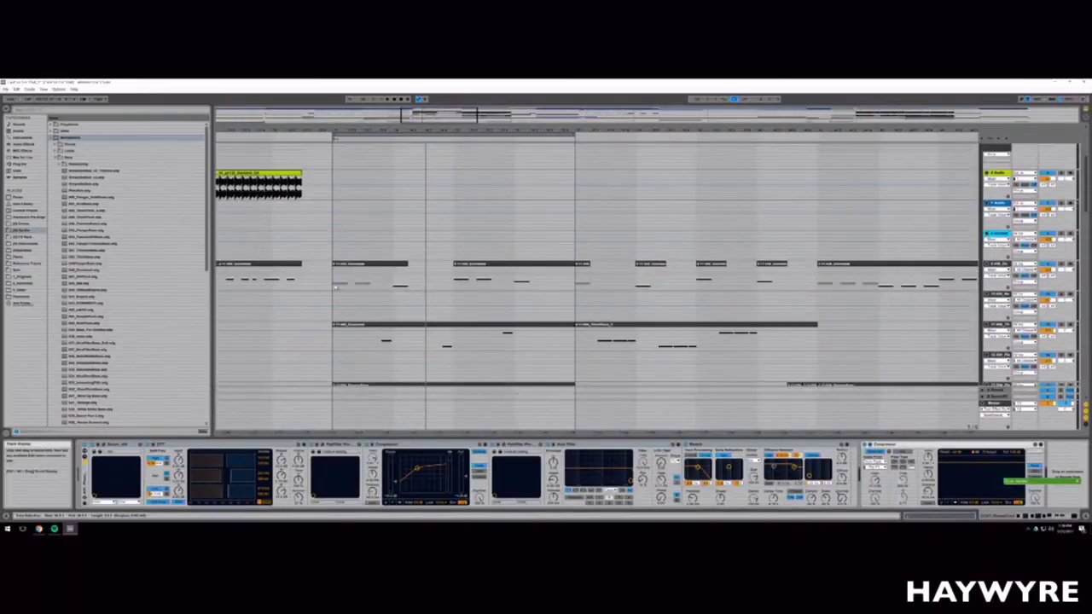
Step: Play the loop and record-arm the empty track directly below the first bass track
{"action": "left_click", "coordinate": [999, 264]}
{"action": "key", "text": "space"}
{"action": "left_click_drag", "start_coordinate": [382, 130], "coordinate": [413, 120]}
{"action": "left_click", "coordinate": [998, 294]}
{"action": "key", "text": "space"}
{"action": "scroll", "coordinate": [497, 301], "scroll_direction": "up", "scroll_amount": 1}
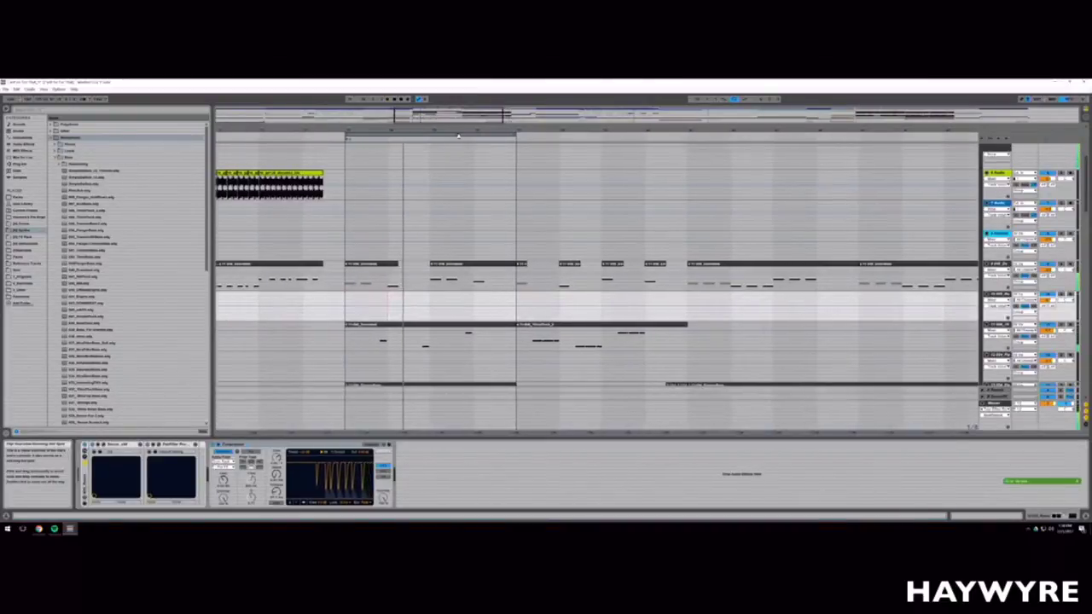
{"action": "left_click", "coordinate": [1070, 295]}
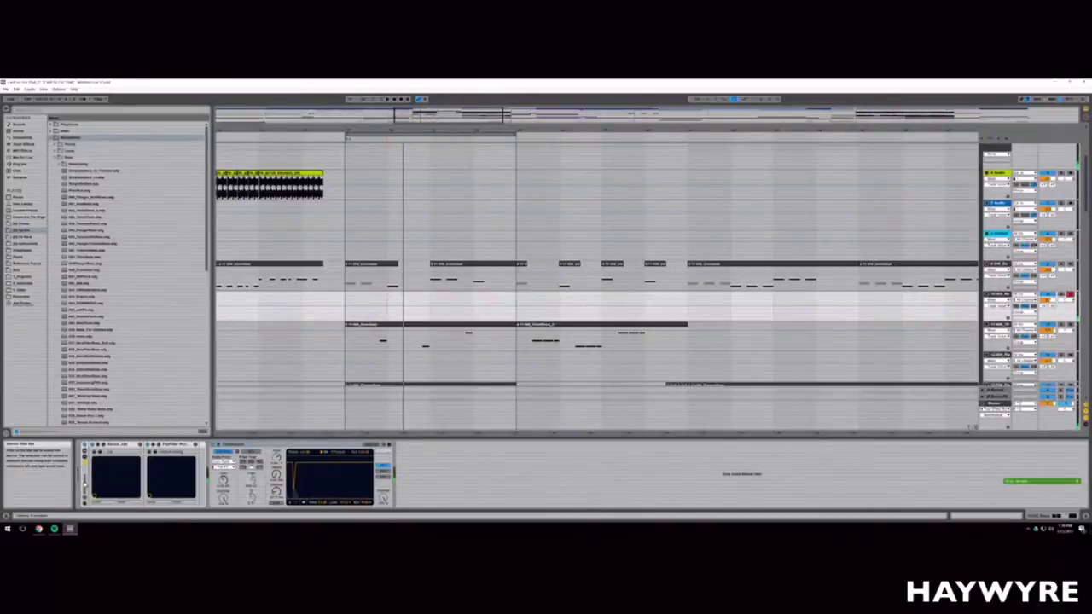
Step: Delete the armed track's instrument rack and load the FlangerBass preset in its place
{"action": "left_click", "coordinate": [84, 483]}
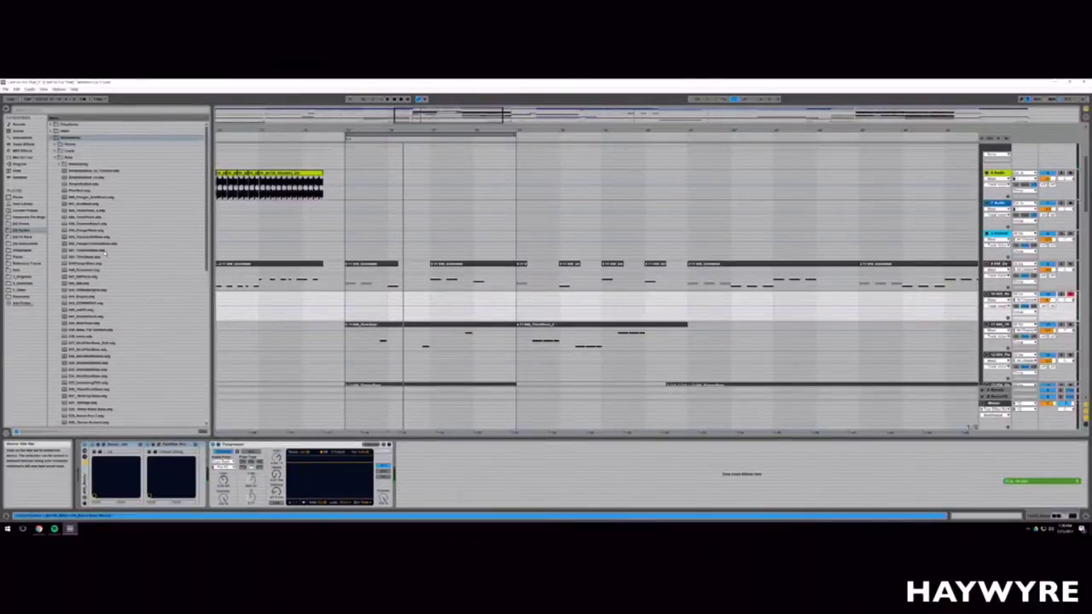
{"action": "key", "text": "Delete"}
{"action": "left_click", "coordinate": [89, 203]}
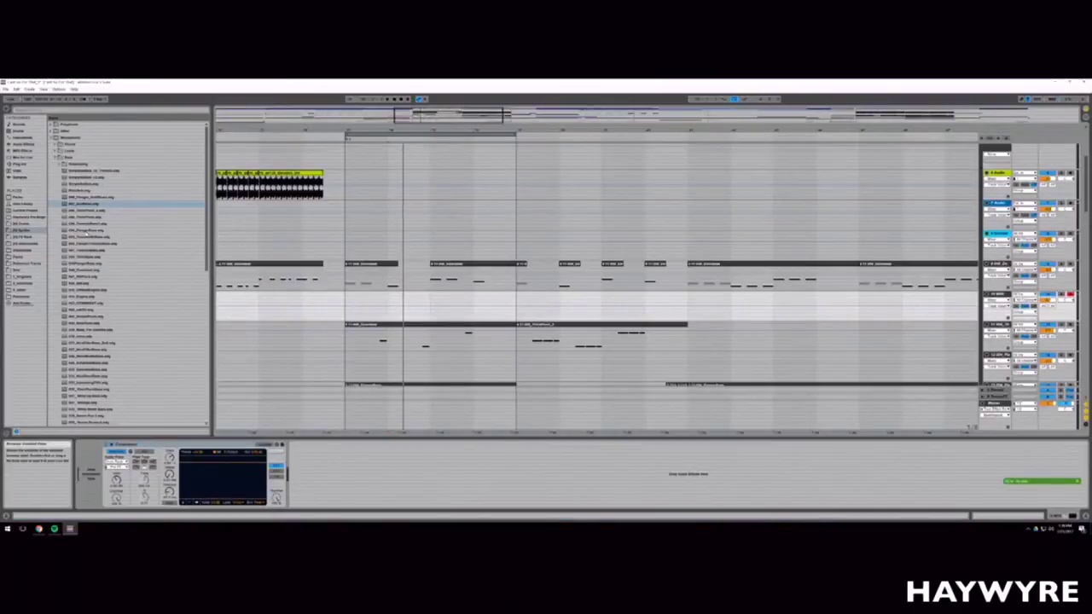
{"action": "left_click", "coordinate": [98, 230]}
{"action": "left_click", "coordinate": [97, 224]}
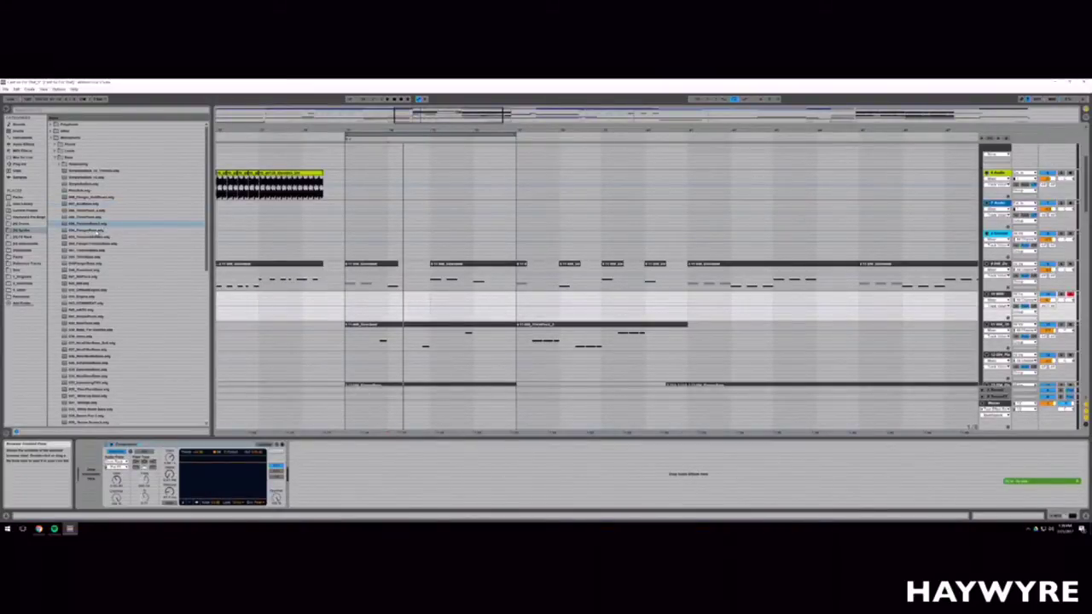
{"action": "left_click", "coordinate": [100, 231]}
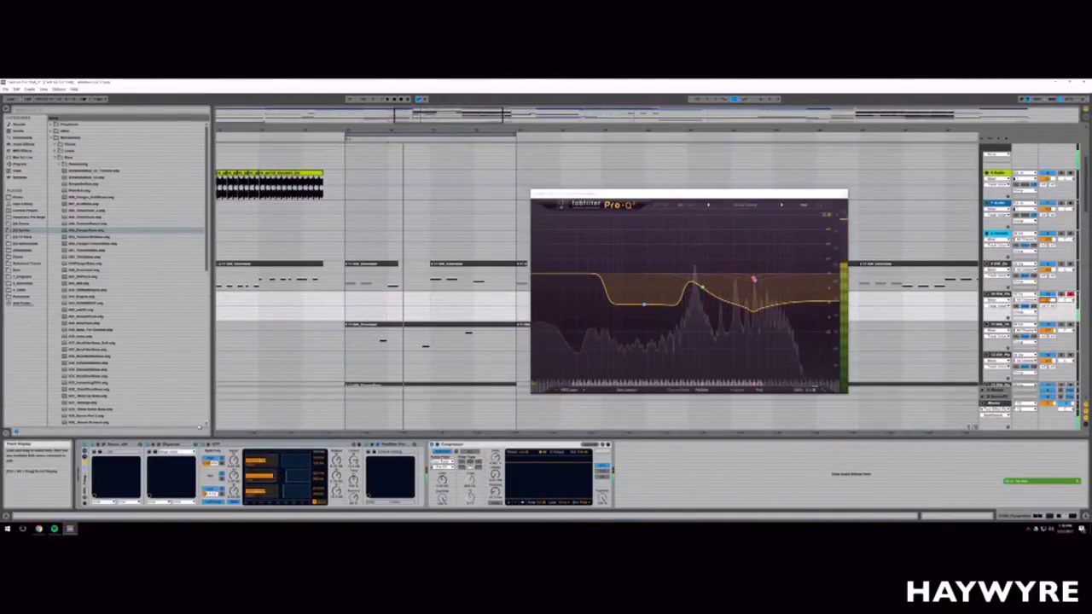
Step: Open the preset's Serum synth and examine its modulation matrix and effects settings
{"action": "left_click", "coordinate": [104, 445]}
{"action": "left_click", "coordinate": [611, 213]}
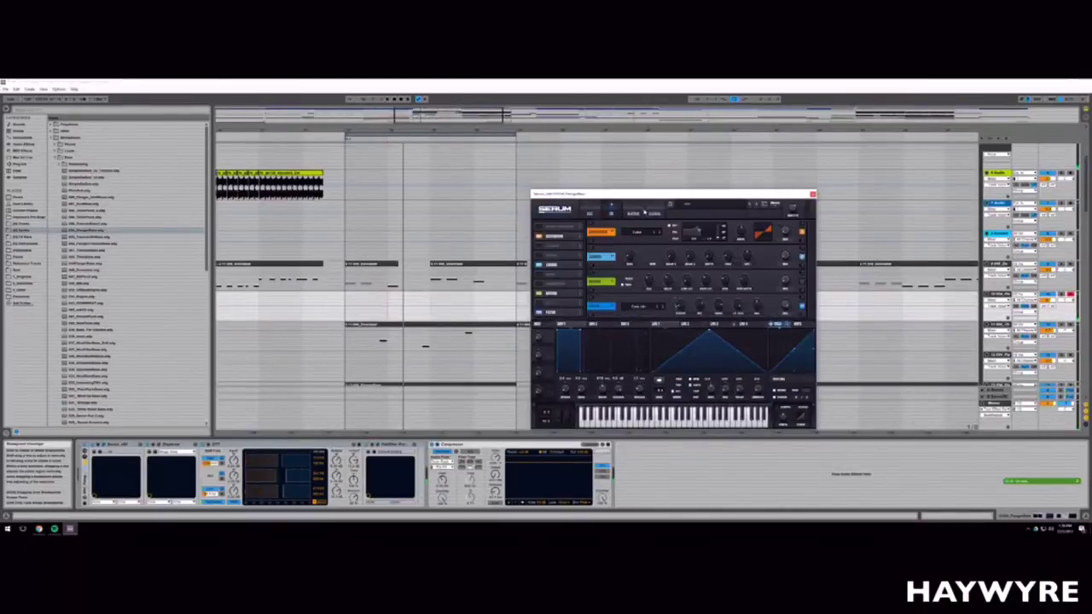
{"action": "left_click", "coordinate": [635, 213]}
{"action": "left_click", "coordinate": [611, 213]}
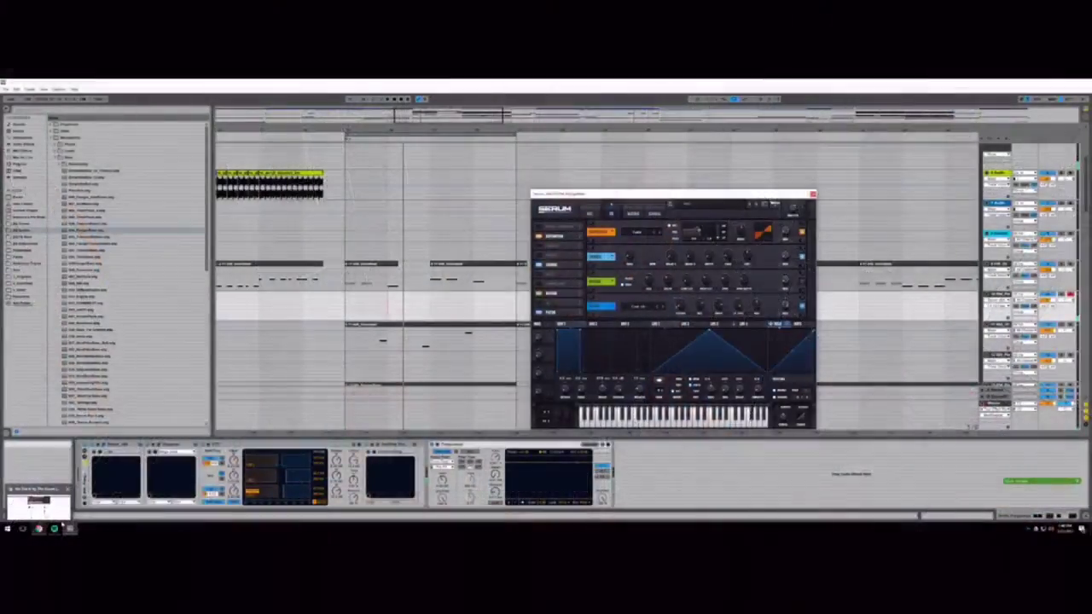
{"action": "mouse_move", "coordinate": [62, 522]}
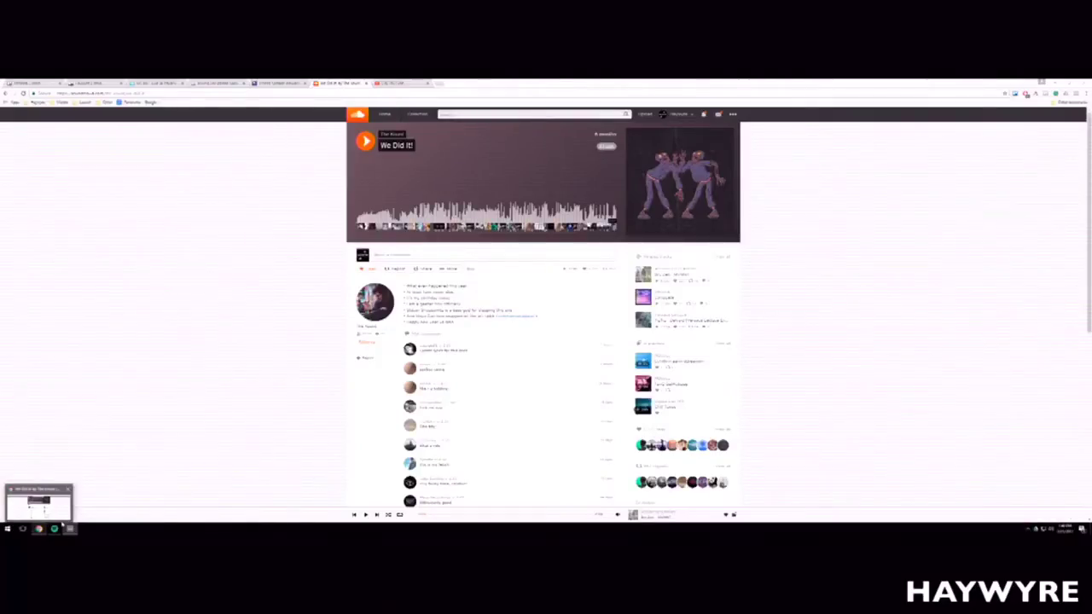
{"action": "left_click", "coordinate": [70, 528]}
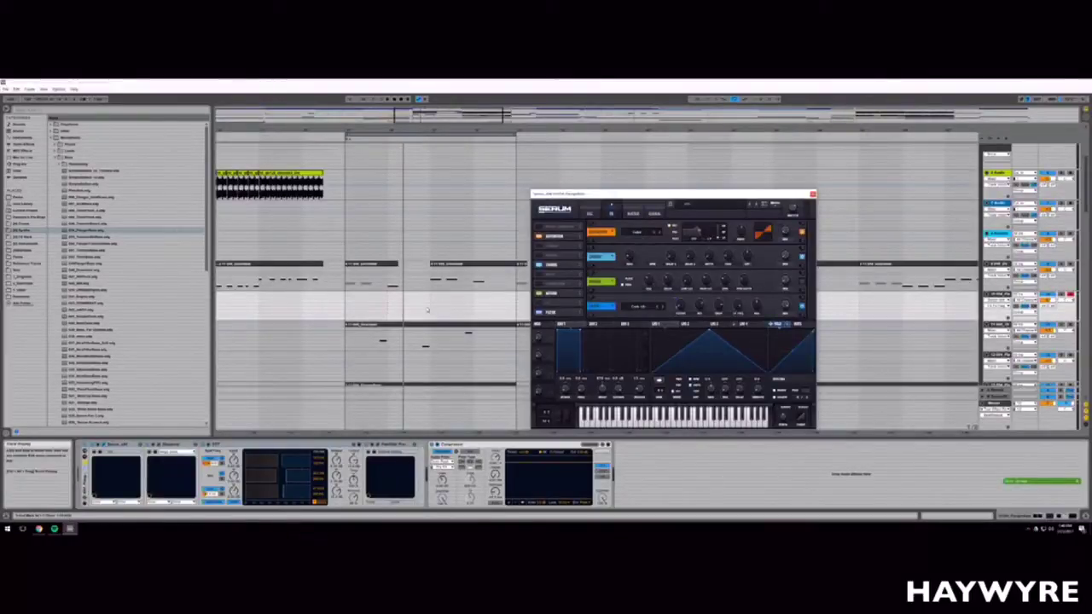
Step: Remove the existing modulation from Serum's effects filter frequency and assign the falling-ramp LFO to it
{"action": "left_click", "coordinate": [346, 311]}
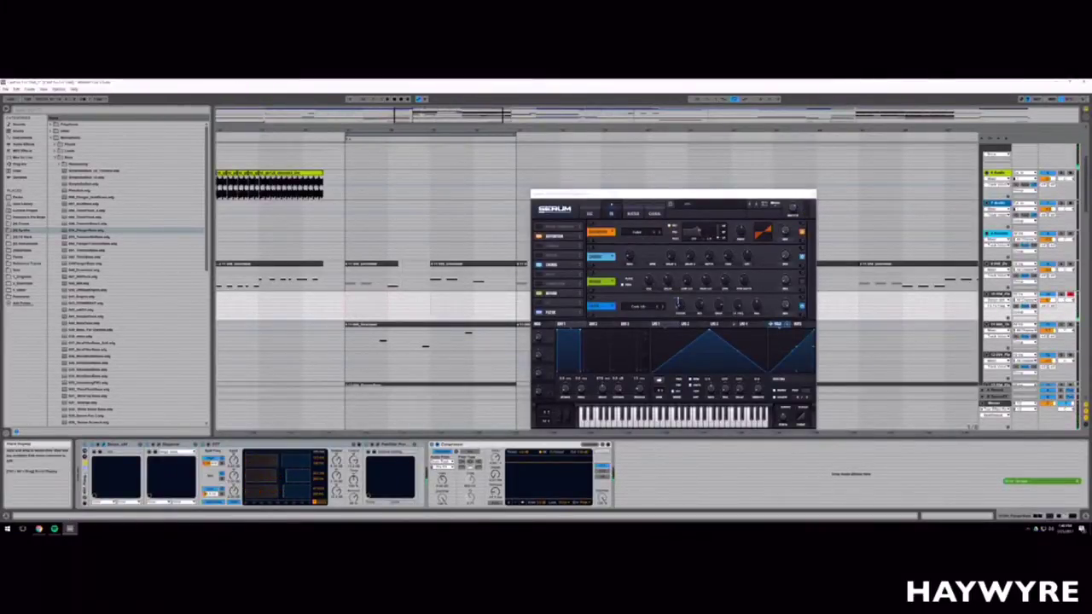
{"action": "left_click", "coordinate": [678, 302]}
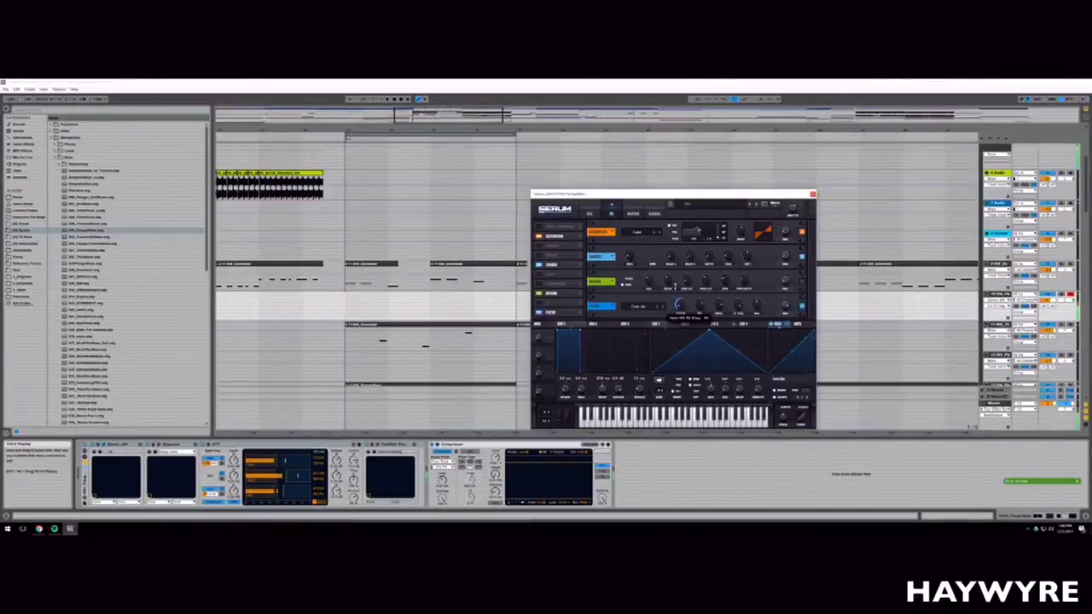
{"action": "right_click", "coordinate": [679, 306]}
{"action": "left_click", "coordinate": [682, 314]}
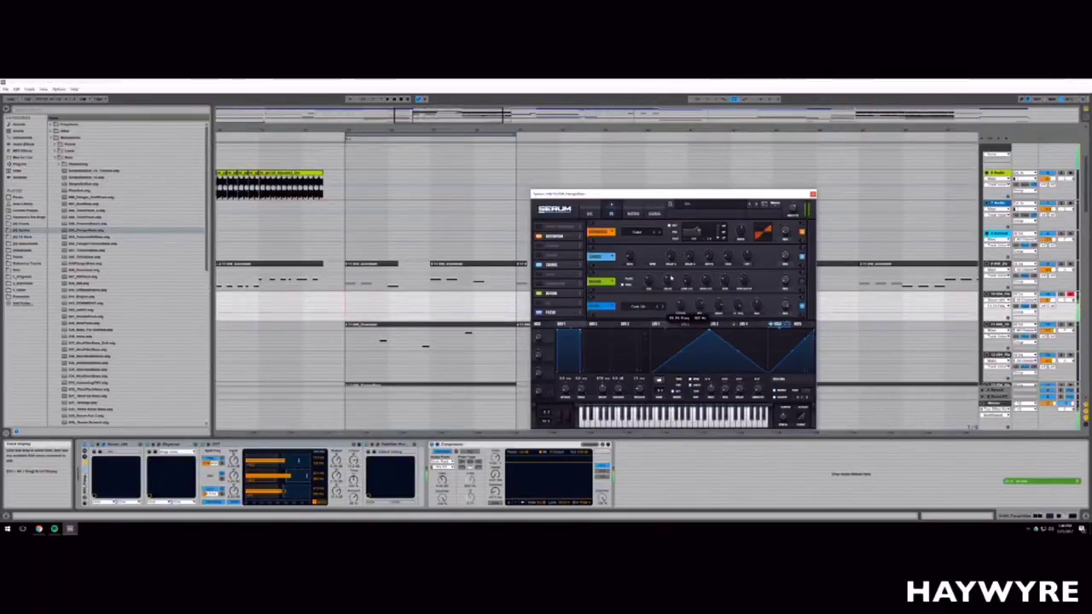
{"action": "left_click", "coordinate": [690, 324]}
{"action": "left_click", "coordinate": [719, 325]}
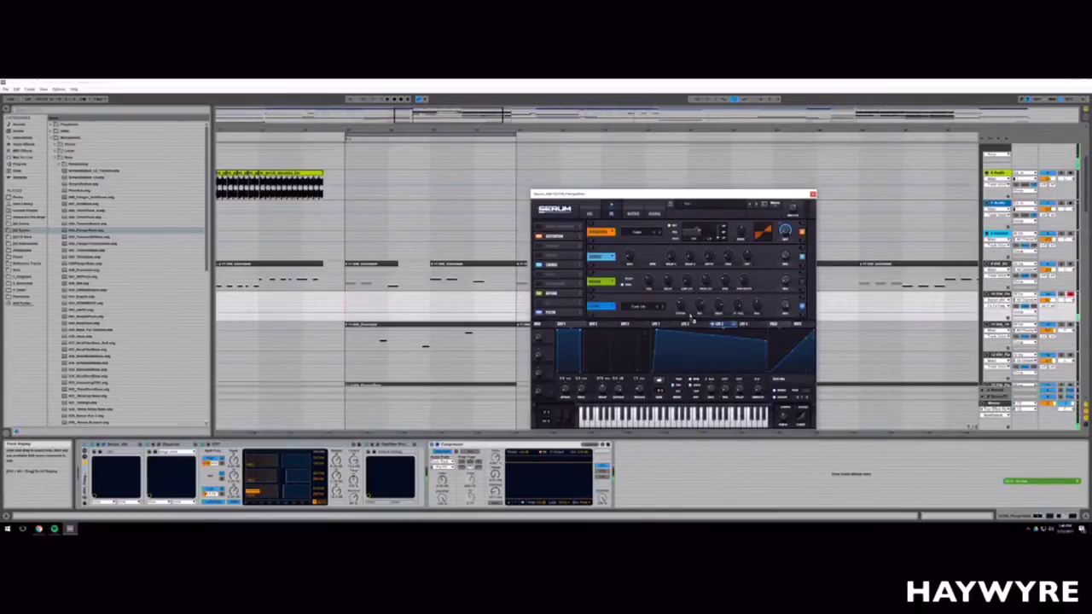
{"action": "left_click_drag", "start_coordinate": [693, 319], "coordinate": [679, 302]}
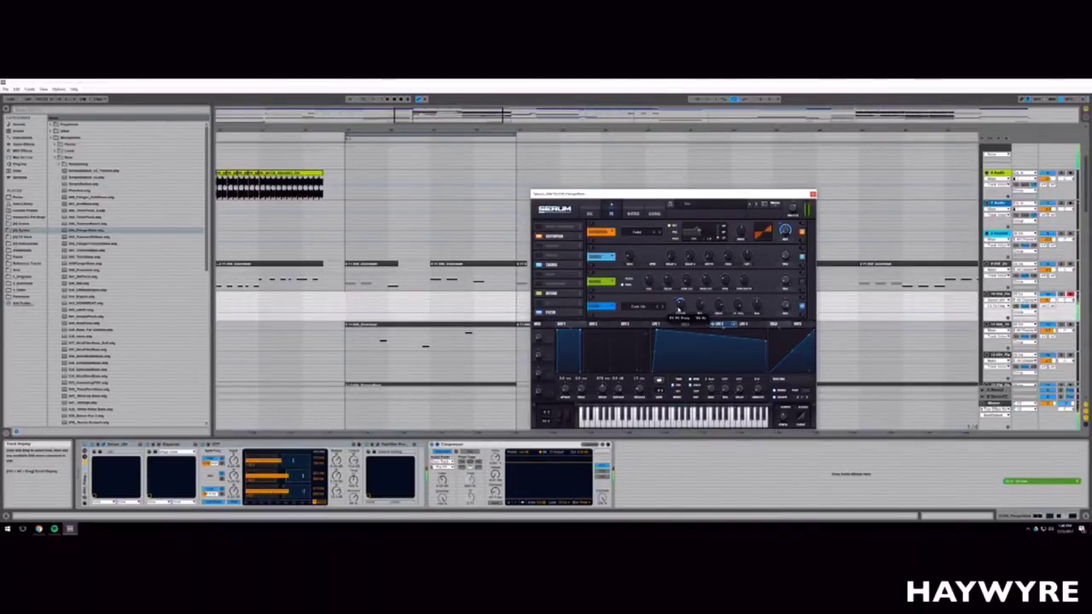
Step: Audition the new bass sound with the loop, adjust its track volume, and close the synth
{"action": "left_click", "coordinate": [389, 306]}
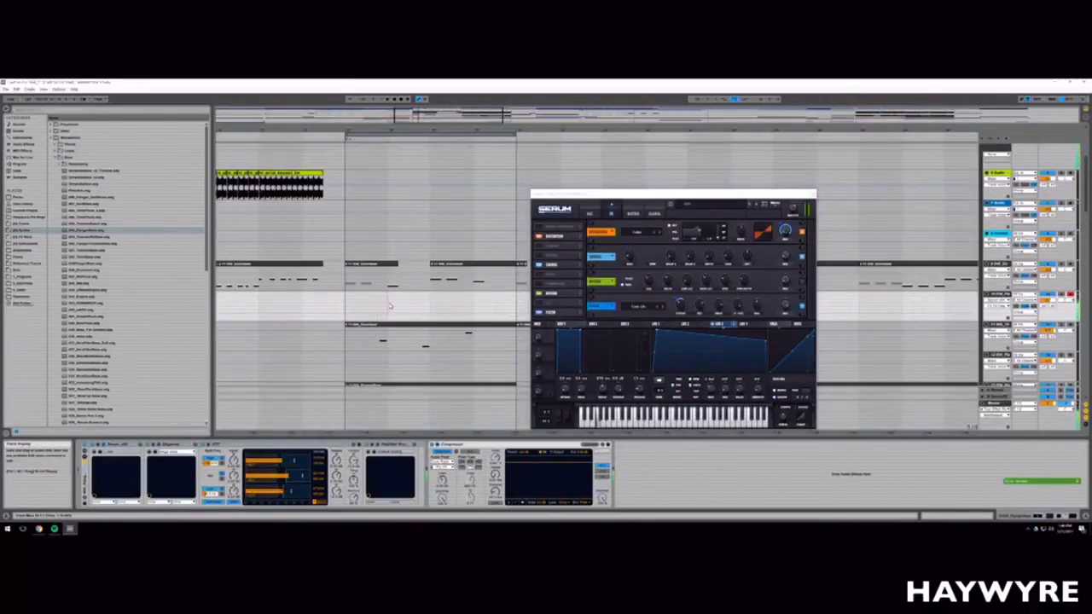
{"action": "key", "text": "space"}
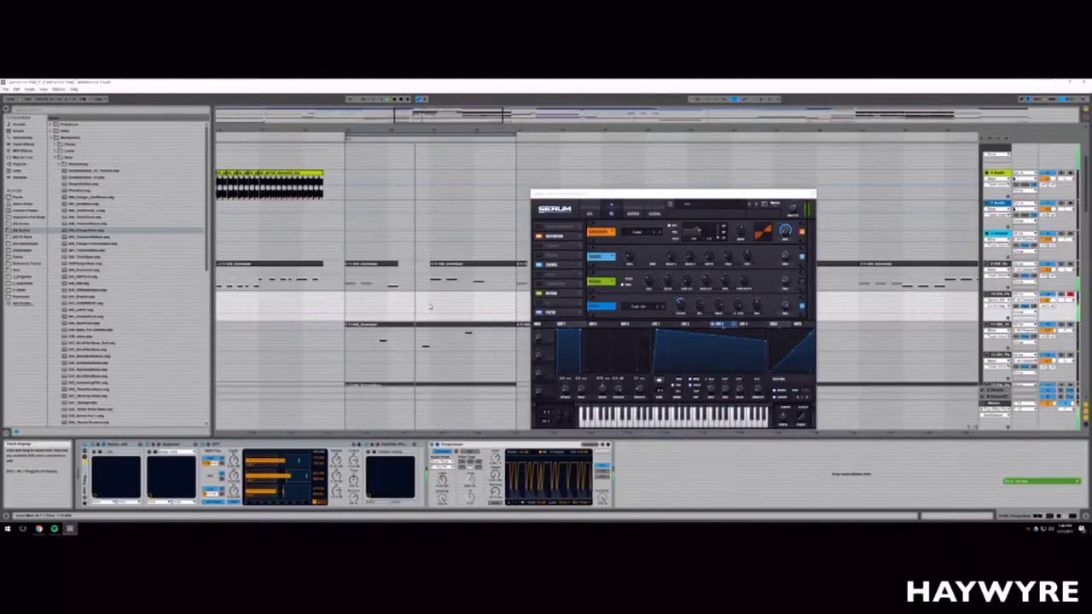
{"action": "left_click", "coordinate": [653, 329]}
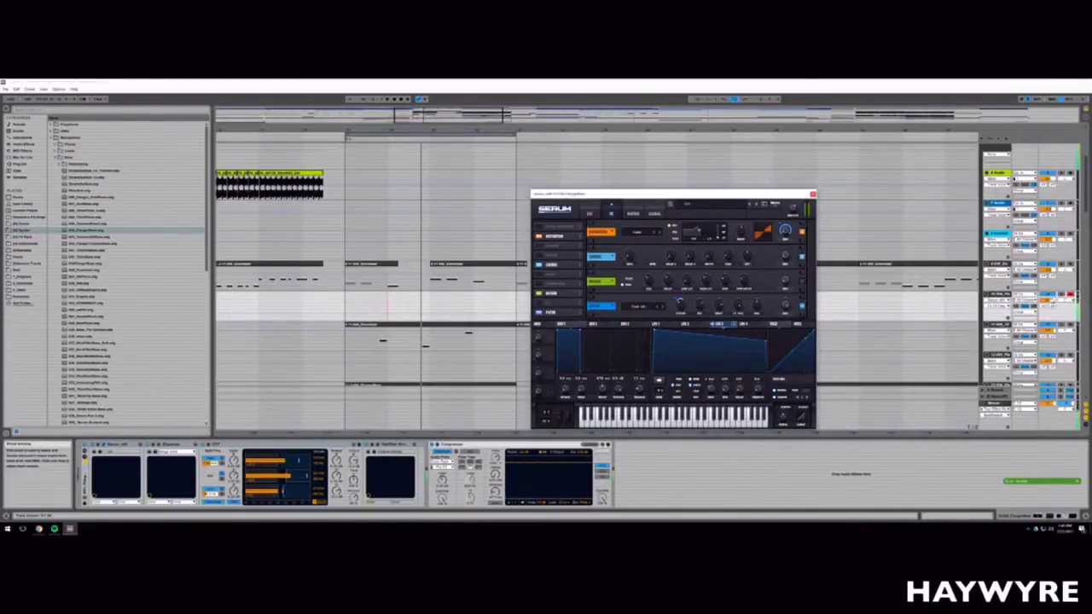
{"action": "left_click", "coordinate": [1046, 300]}
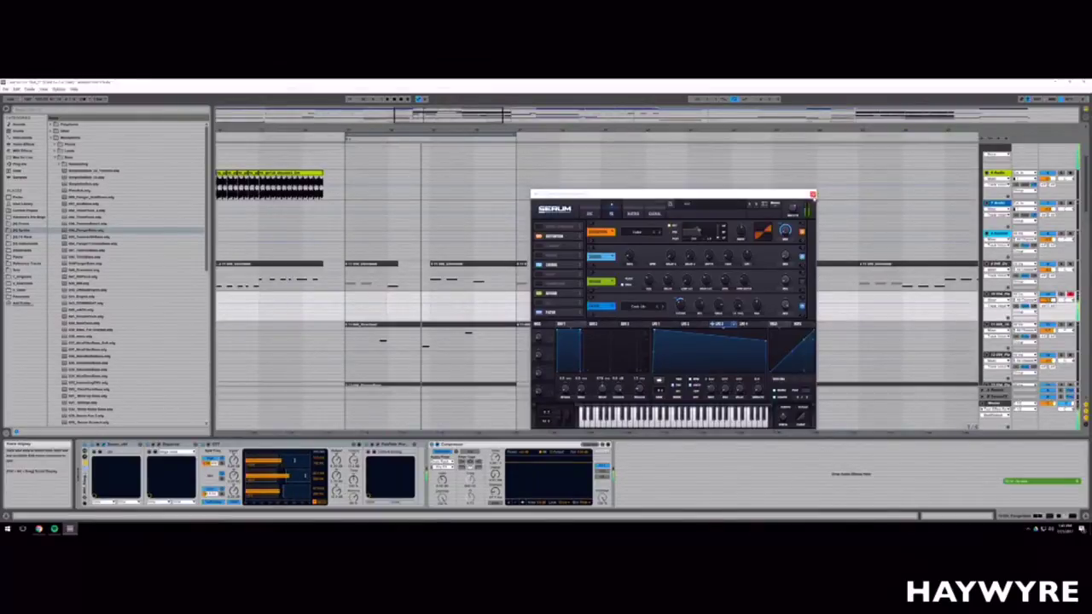
{"action": "left_click", "coordinate": [812, 194]}
Step: Copy the last note of the first bass clip to the FlangerBass track, just after the original, and play it back
{"action": "scroll", "coordinate": [367, 256], "scroll_direction": "up", "scroll_amount": 3}
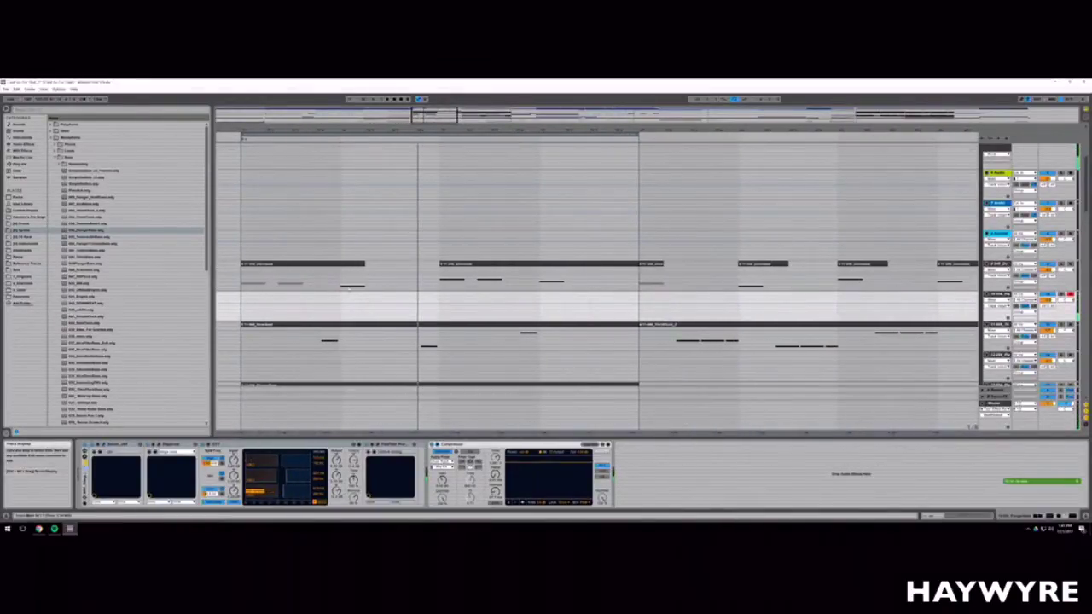
{"action": "left_click_drag", "start_coordinate": [341, 277], "coordinate": [365, 277]}
{"action": "left_click", "coordinate": [379, 302]}
{"action": "key", "text": "ctrl+v"}
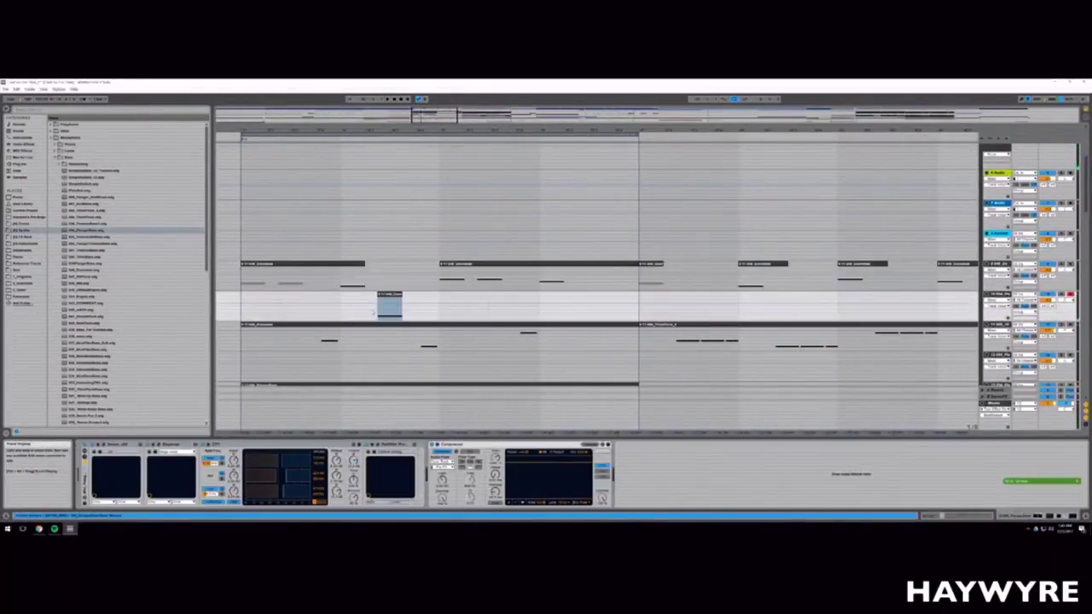
{"action": "key", "text": "space"}
{"action": "key", "text": "space"}
{"action": "key", "text": "space"}
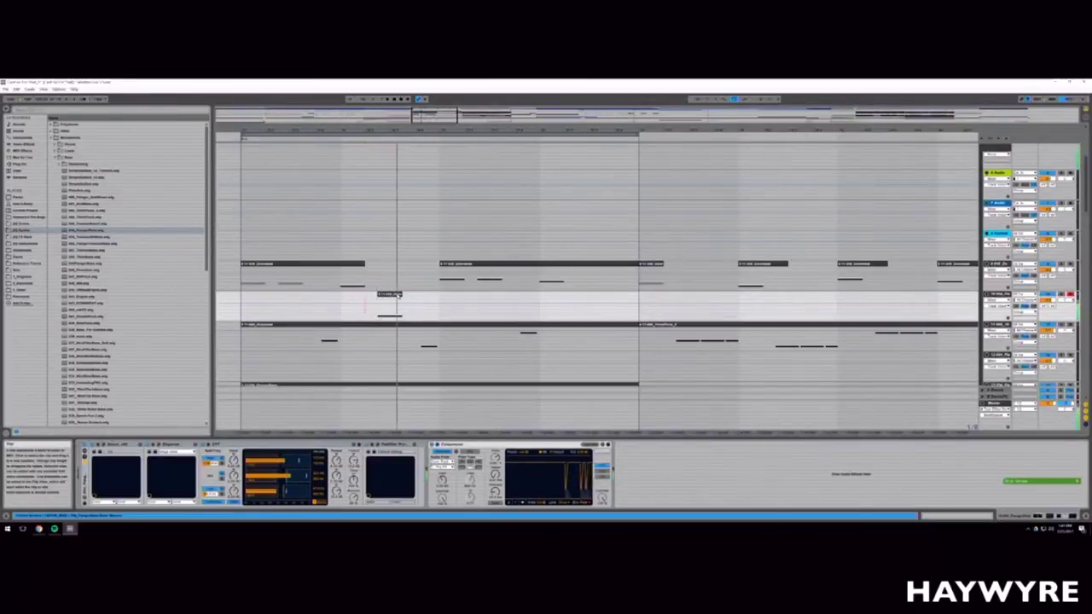
Step: Lengthen the pasted bass clip and its note by about half, and adjust the track compressor's release
{"action": "left_click", "coordinate": [392, 294]}
{"action": "left_click_drag", "start_coordinate": [401, 294], "coordinate": [415, 294]}
{"action": "left_click", "coordinate": [539, 499]}
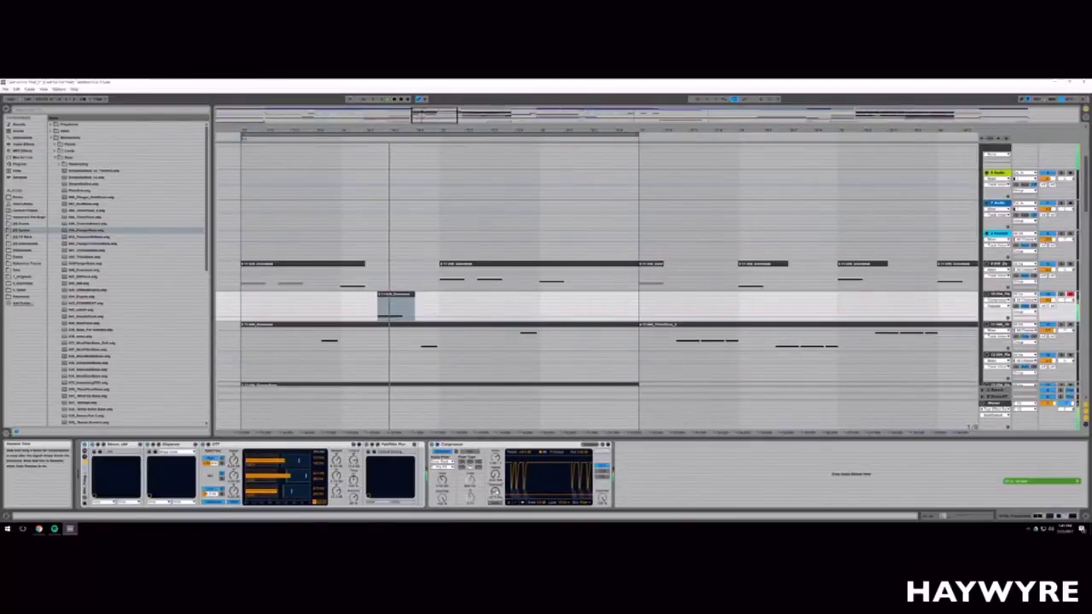
{"action": "left_click", "coordinate": [386, 296]}
{"action": "double_click", "coordinate": [386, 296]}
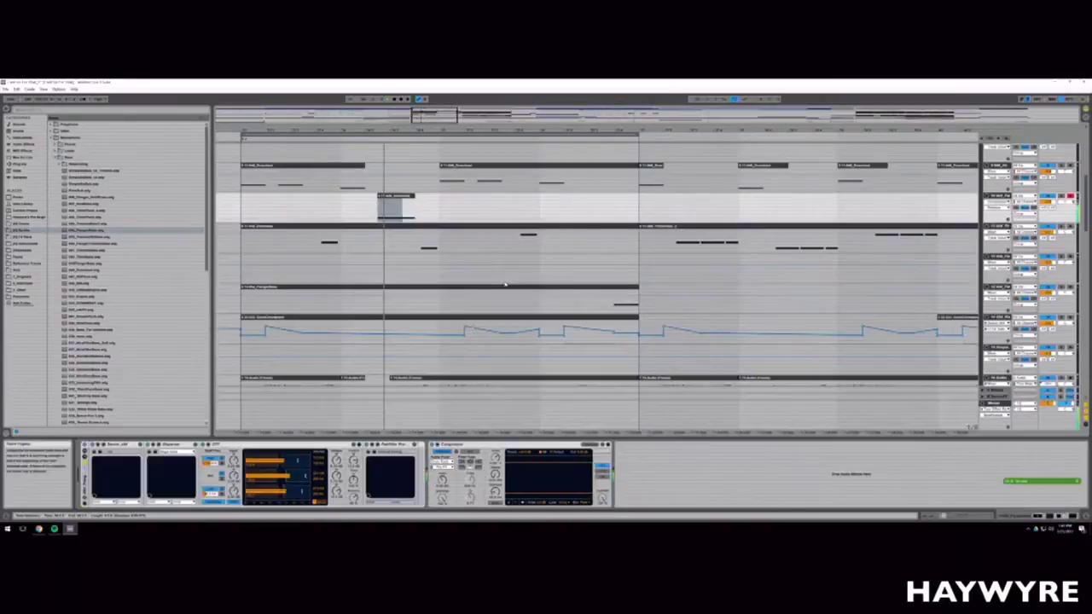
Step: Lower the end point of the falling LFO ramp in the FlangerBass track's Serum, auditioning the change in the loop
{"action": "scroll", "coordinate": [597, 281], "scroll_direction": "up", "scroll_amount": 1}
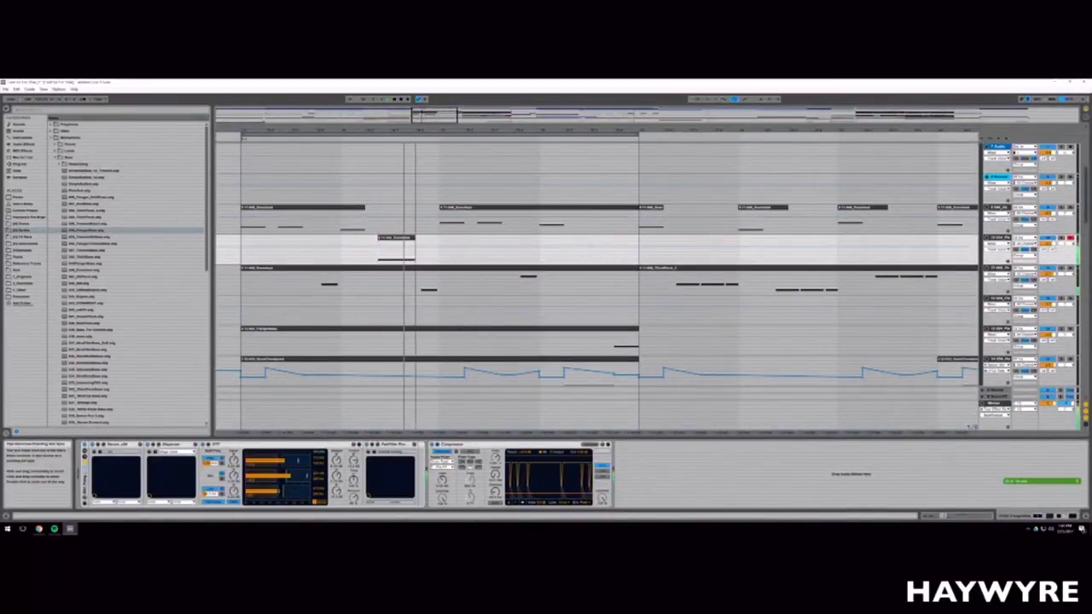
{"action": "scroll", "coordinate": [412, 239], "scroll_direction": "down", "scroll_amount": 2}
{"action": "left_click", "coordinate": [411, 238]}
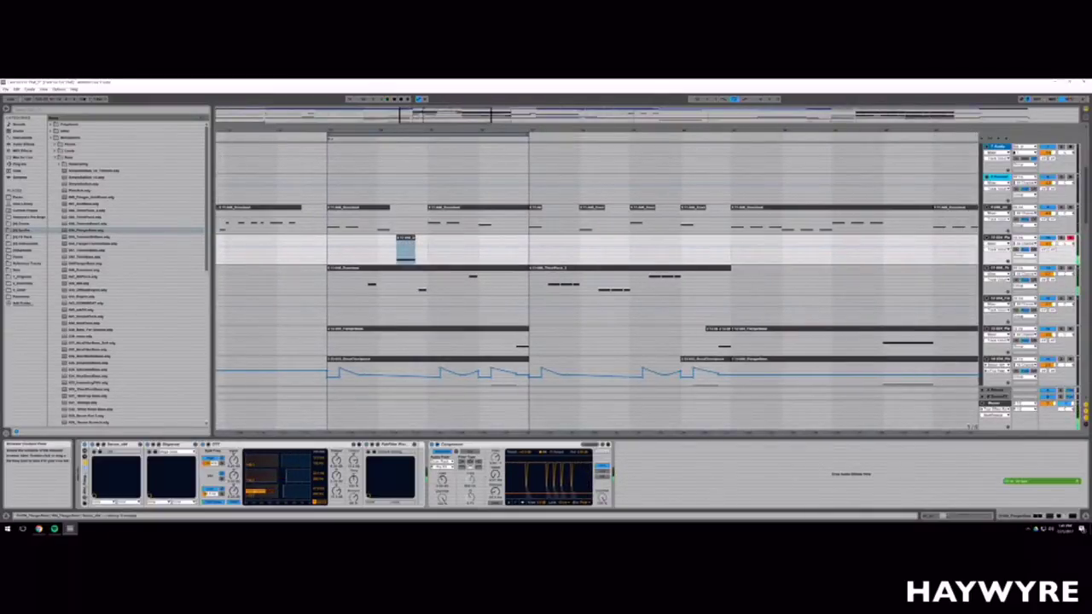
{"action": "left_click", "coordinate": [98, 445]}
{"action": "key", "text": "space"}
{"action": "left_click_drag", "start_coordinate": [765, 337], "coordinate": [764, 348]}
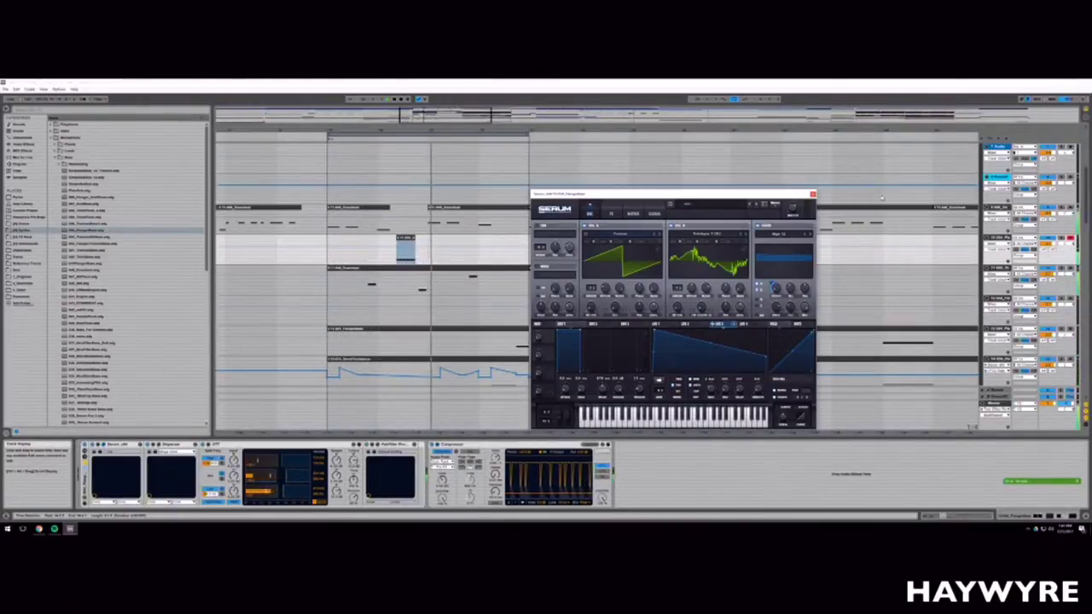
{"action": "key", "text": "space"}
{"action": "key", "text": "space"}
{"action": "left_click", "coordinate": [813, 194]}
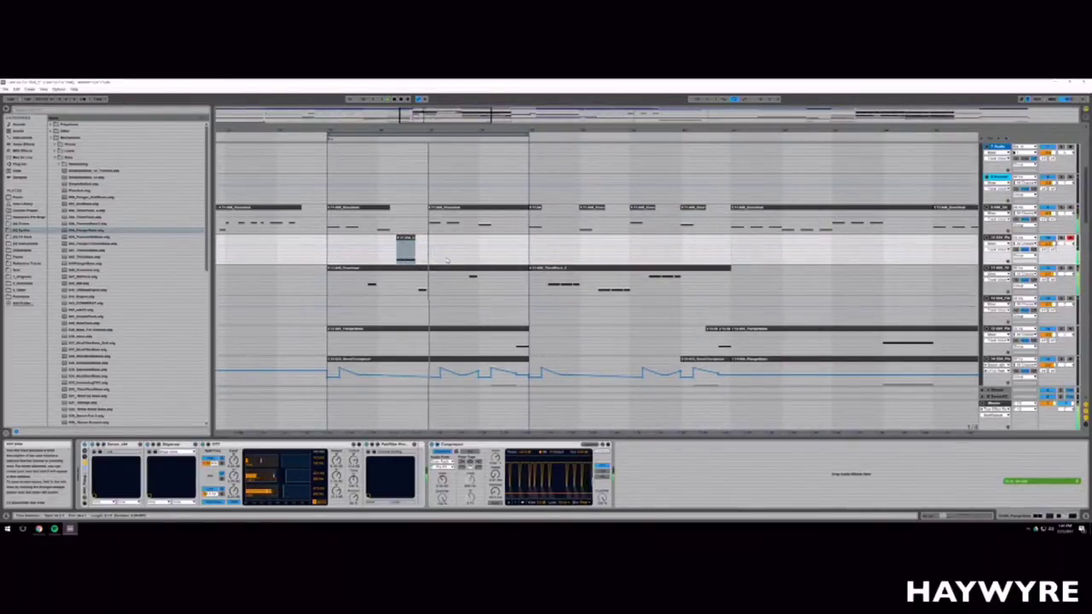
Step: Record-arm the empty synth track two tracks below the FlangerBass track
{"action": "scroll", "coordinate": [445, 260], "scroll_direction": "up", "scroll_amount": 3}
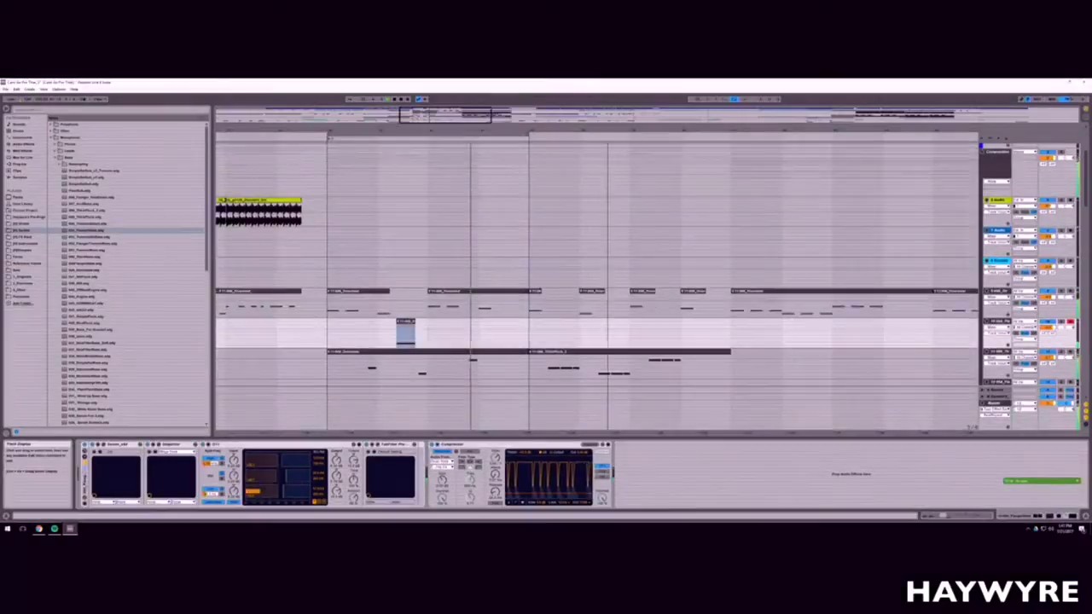
{"action": "scroll", "coordinate": [585, 260], "scroll_direction": "down", "scroll_amount": 2}
{"action": "scroll", "coordinate": [584, 260], "scroll_direction": "down", "scroll_amount": 4}
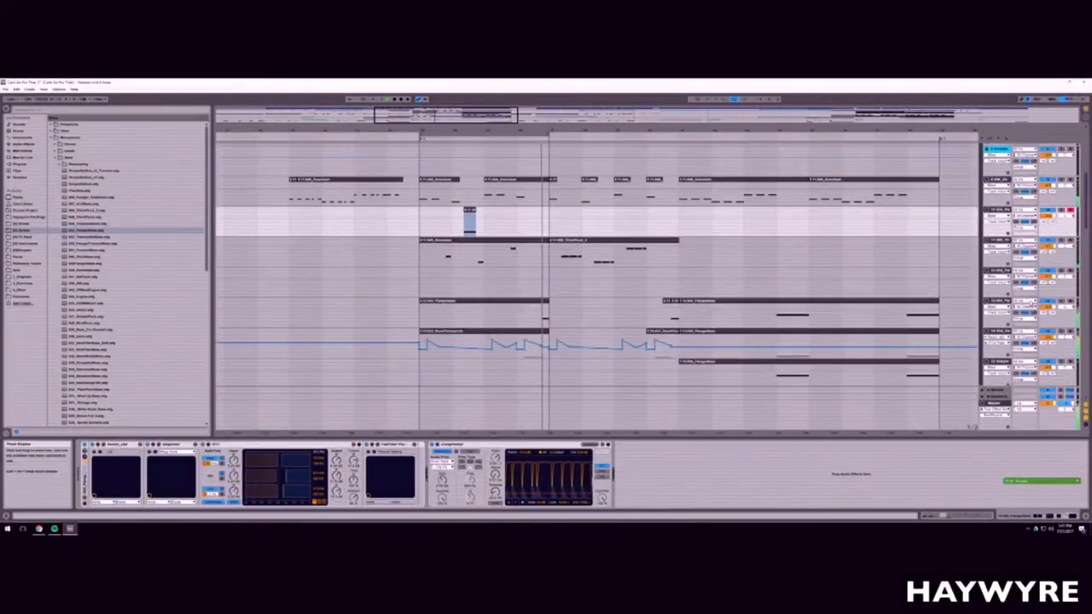
{"action": "left_click", "coordinate": [1054, 287]}
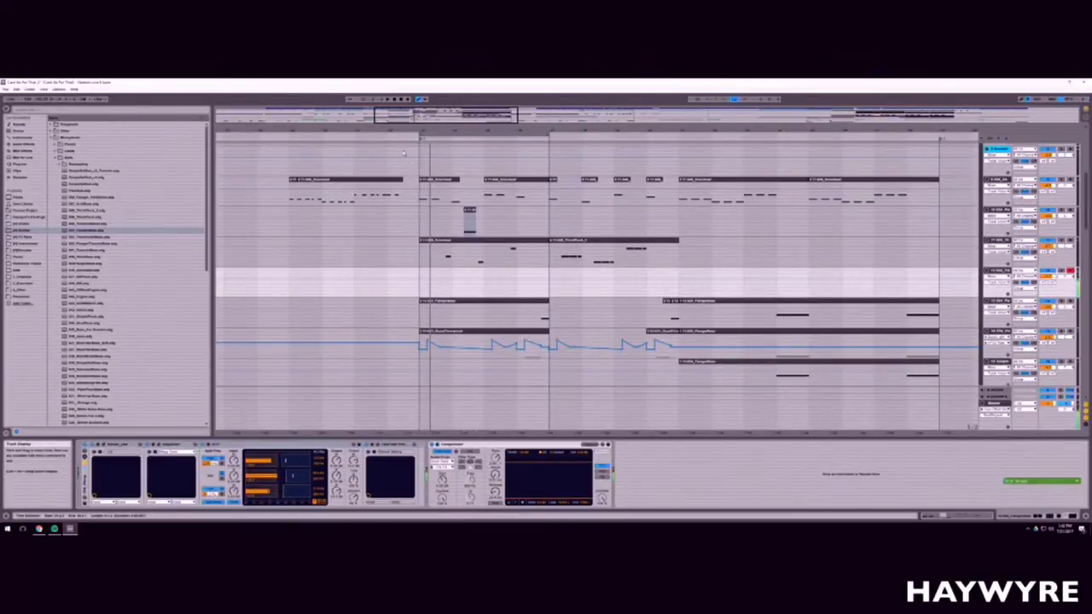
Step: Load the second preset from the open bass folder onto a new track directly below the track with the single short clip
{"action": "key", "text": "space"}
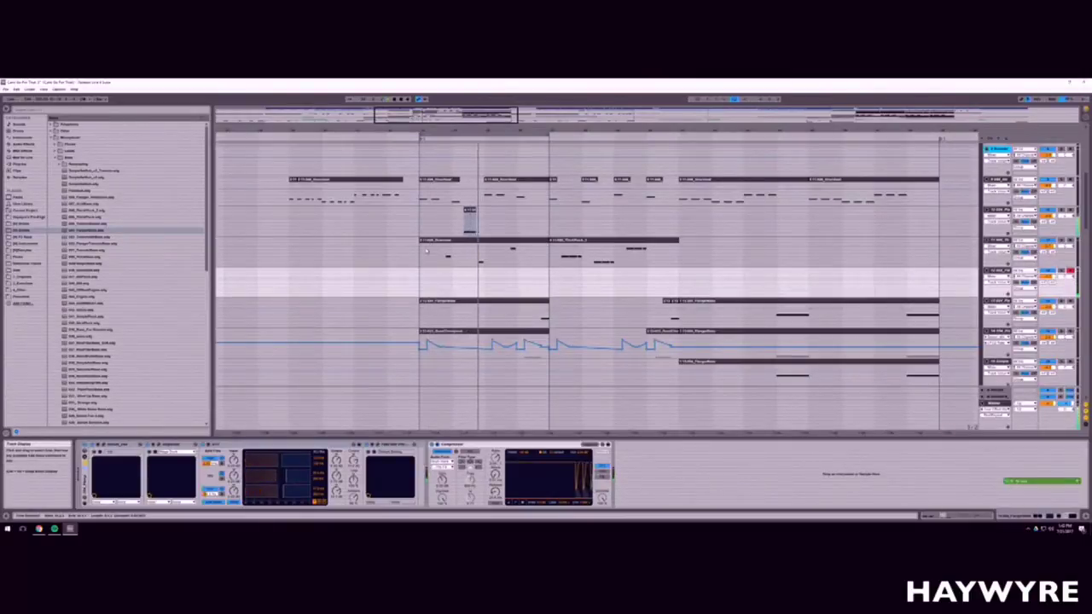
{"action": "scroll", "coordinate": [895, 320], "scroll_direction": "up", "scroll_amount": 1}
{"action": "left_click", "coordinate": [1000, 256]}
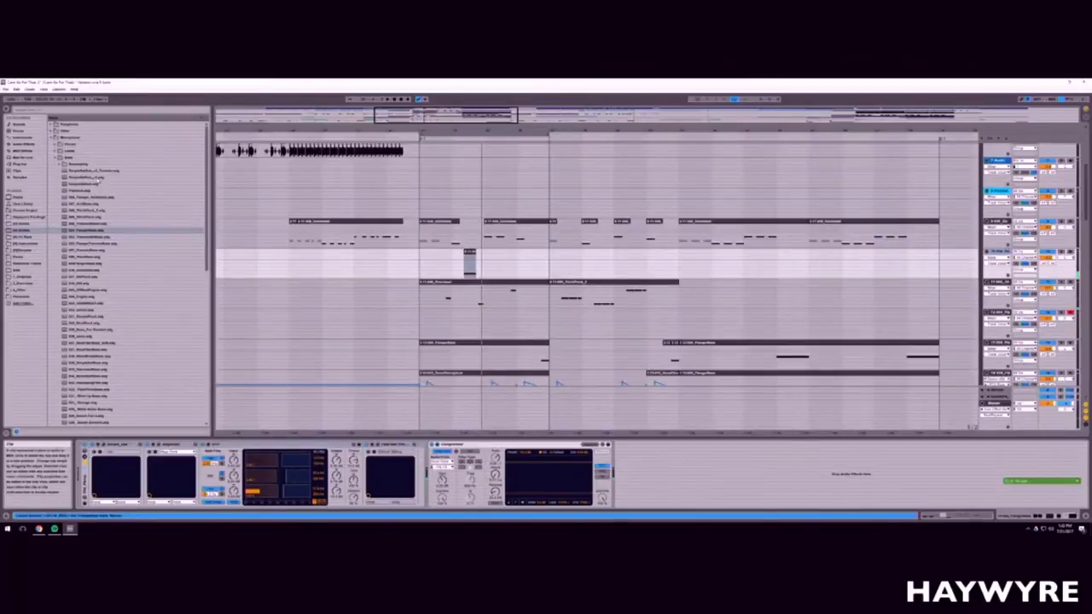
{"action": "key", "text": "ctrl+t"}
{"action": "left_click_drag", "start_coordinate": [93, 178], "coordinate": [460, 297]}
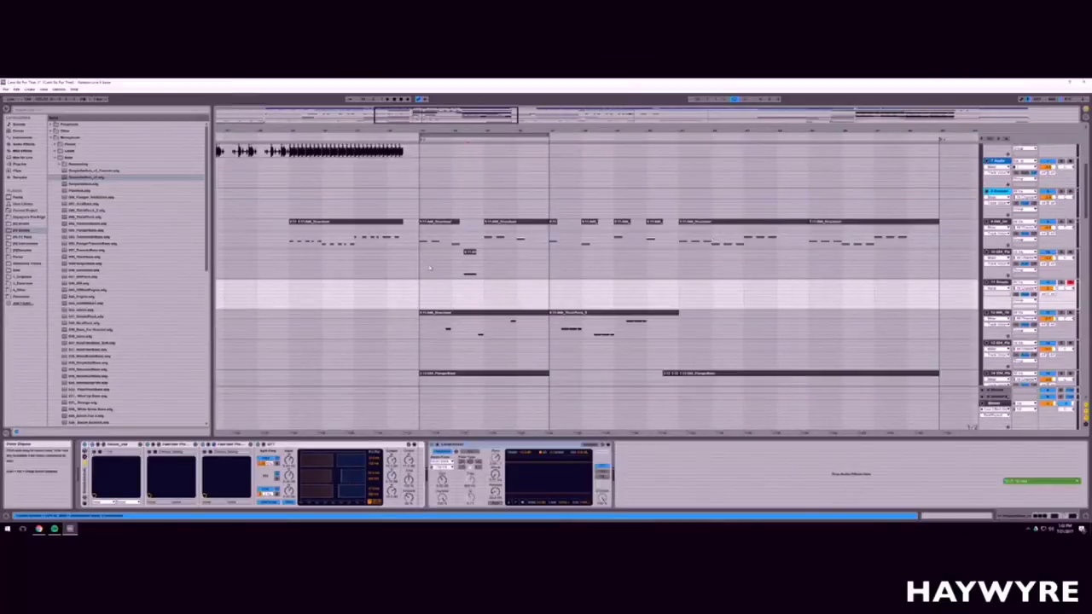
Step: Consolidate the short clip across the first half of the loop and copy it to the new track at the loop start
{"action": "left_click_drag", "start_coordinate": [420, 261], "coordinate": [483, 271]}
{"action": "key", "text": "ctrl+j"}
{"action": "key", "text": "ctrl+c"}
{"action": "left_click", "coordinate": [422, 297]}
{"action": "key", "text": "ctrl+v"}
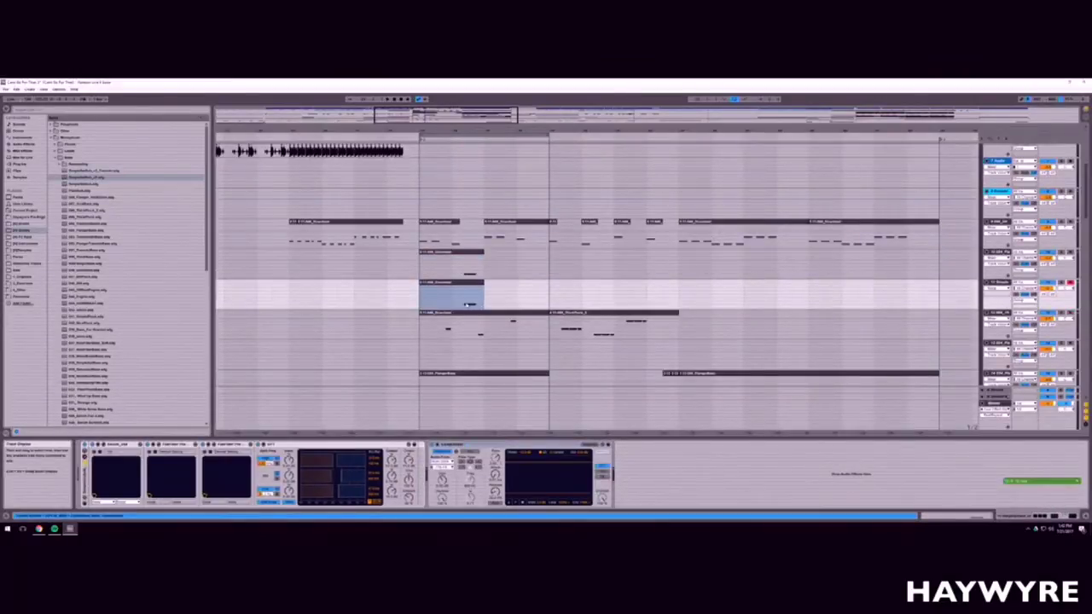
Step: Play the loop to audition the copied clip on the new track alongside the original
{"action": "key", "text": "space"}
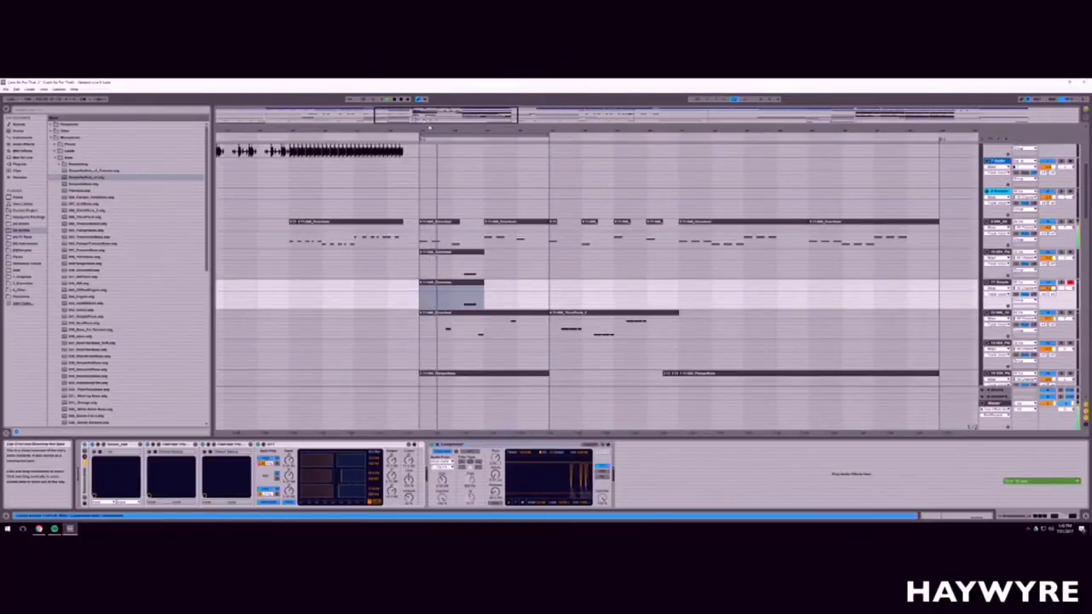
{"action": "scroll", "coordinate": [453, 405], "scroll_direction": "up", "scroll_amount": 3}
{"action": "left_click_drag", "start_coordinate": [454, 136], "coordinate": [460, 141]}
{"action": "left_click_drag", "start_coordinate": [539, 131], "coordinate": [541, 150]}
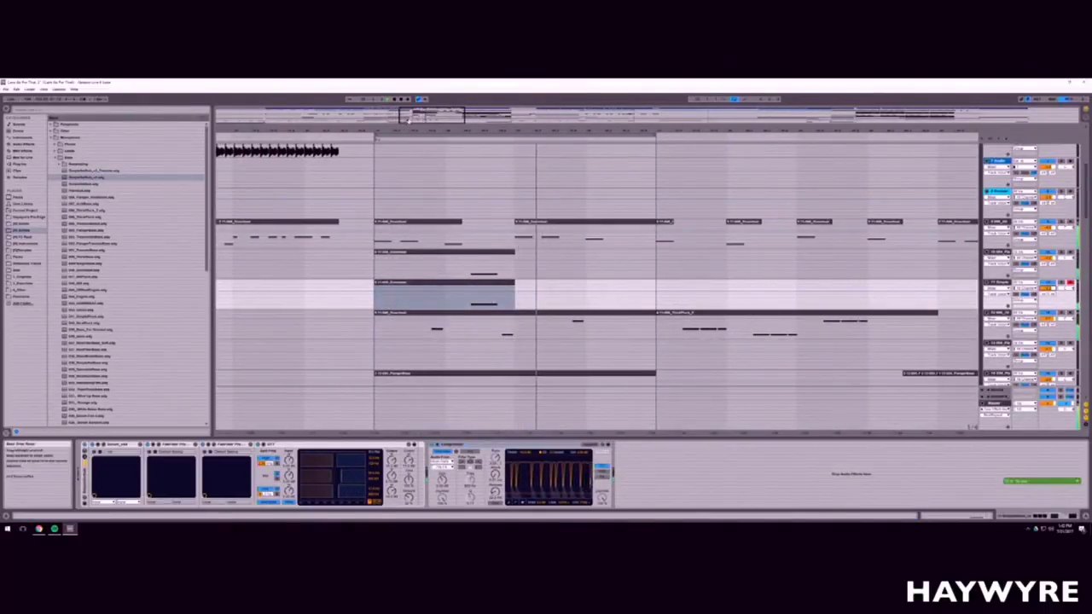
{"action": "key", "text": "minus"}
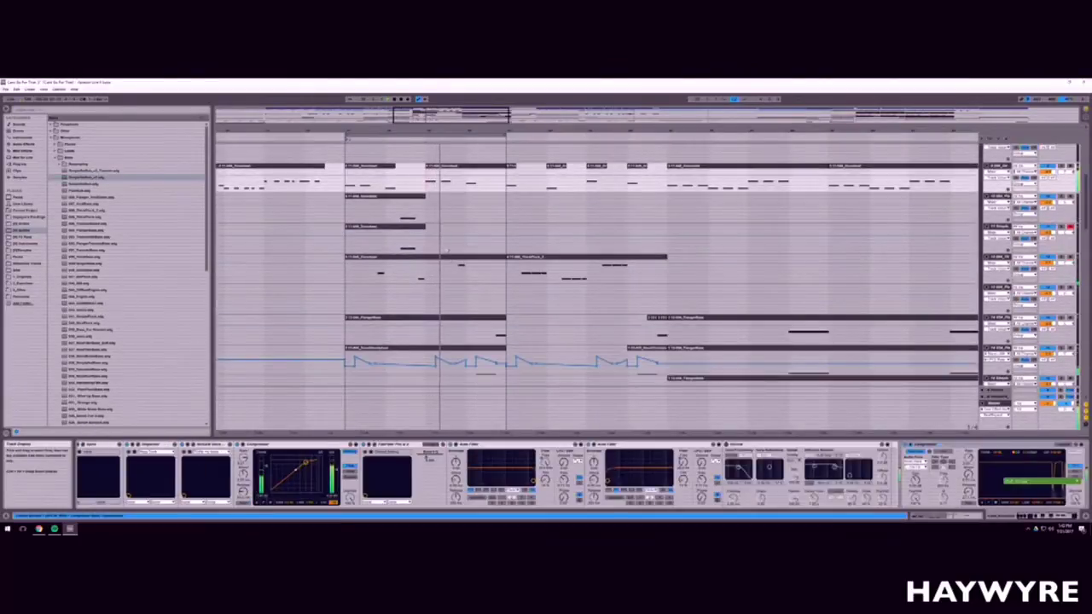
{"action": "key", "text": "Up"}
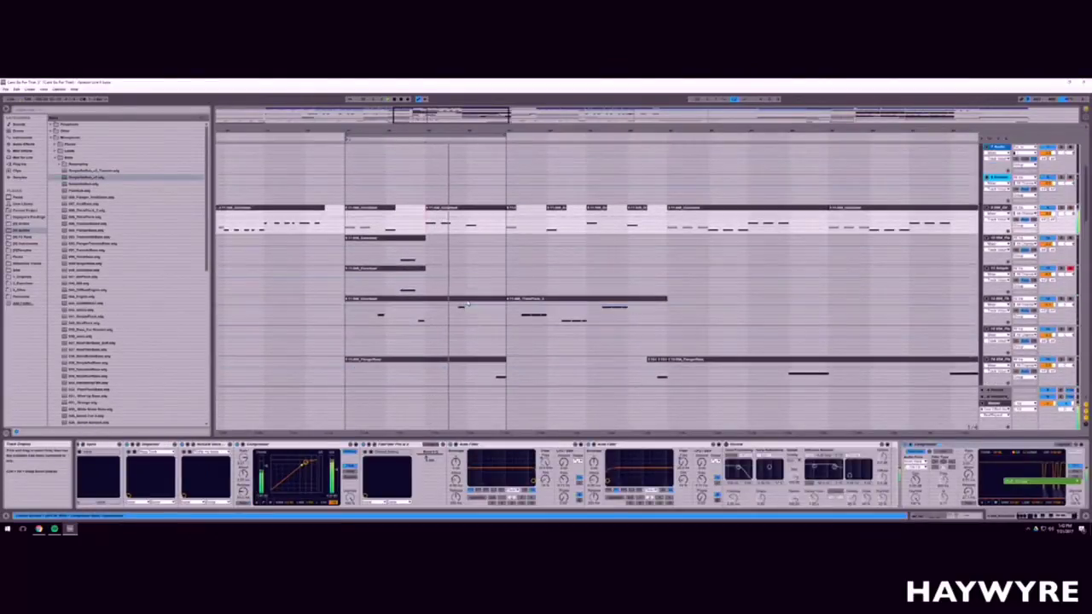
Step: Check the whole arrangement for clips on the synth track just above the FlangerBass track and delete that track
{"action": "scroll", "coordinate": [994, 351], "scroll_direction": "down", "scroll_amount": 1}
{"action": "left_click", "coordinate": [1004, 302]}
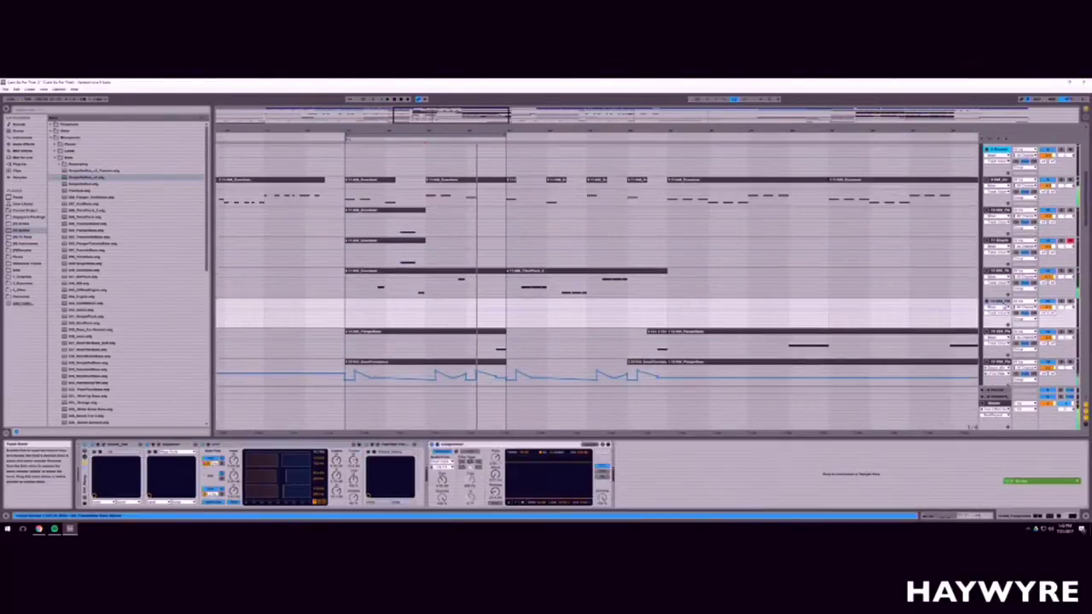
{"action": "left_click_drag", "start_coordinate": [476, 128], "coordinate": [477, 85]}
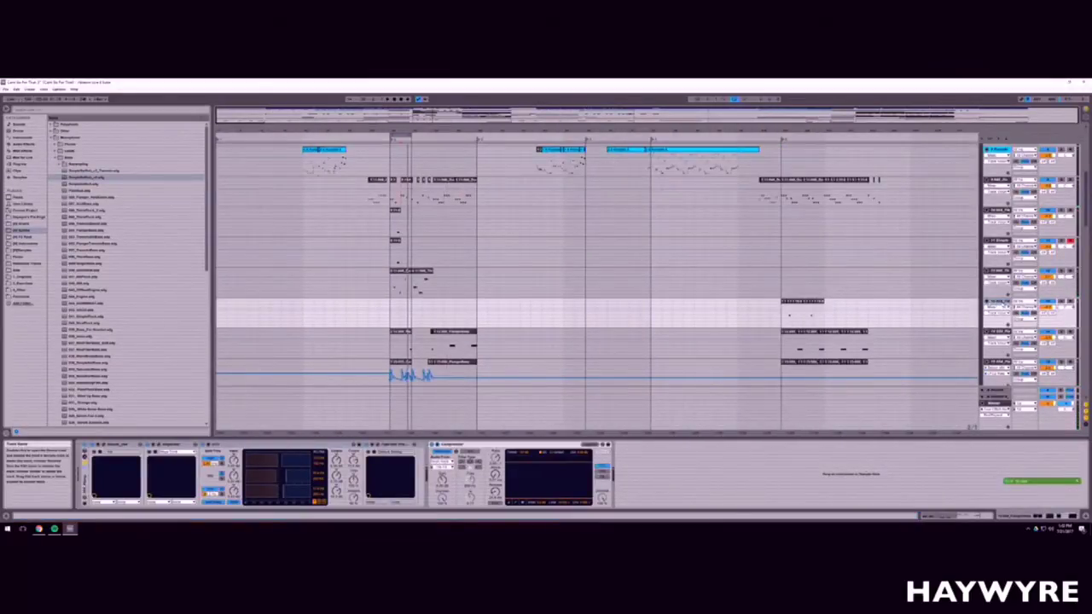
{"action": "key", "text": "Delete"}
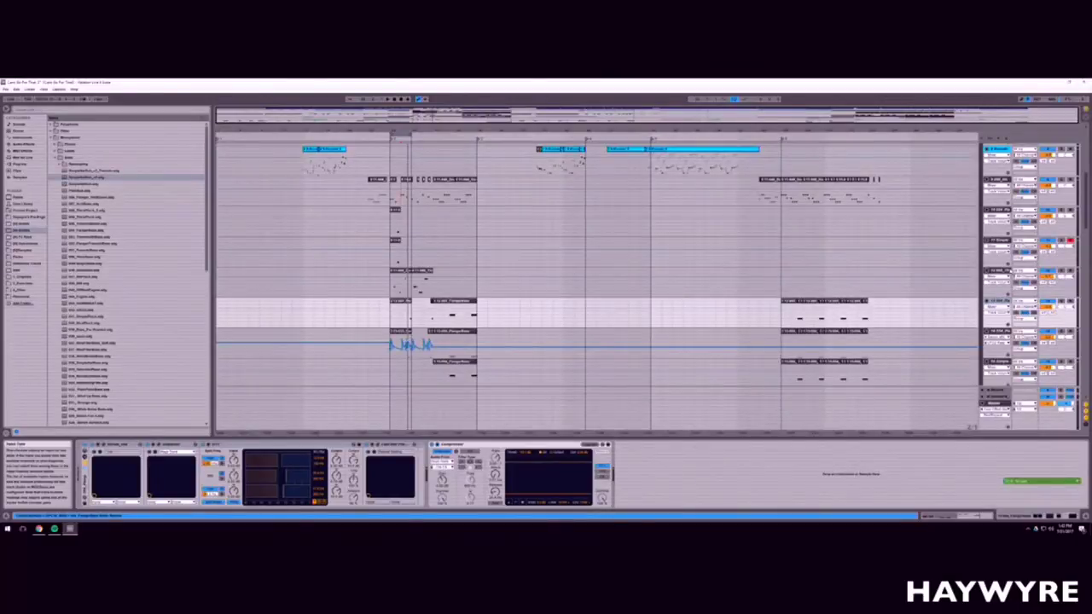
Step: Insert a MIDI track directly above the FlangerBass track and load the third preset from the arp folder onto it
{"action": "left_click", "coordinate": [1000, 271]}
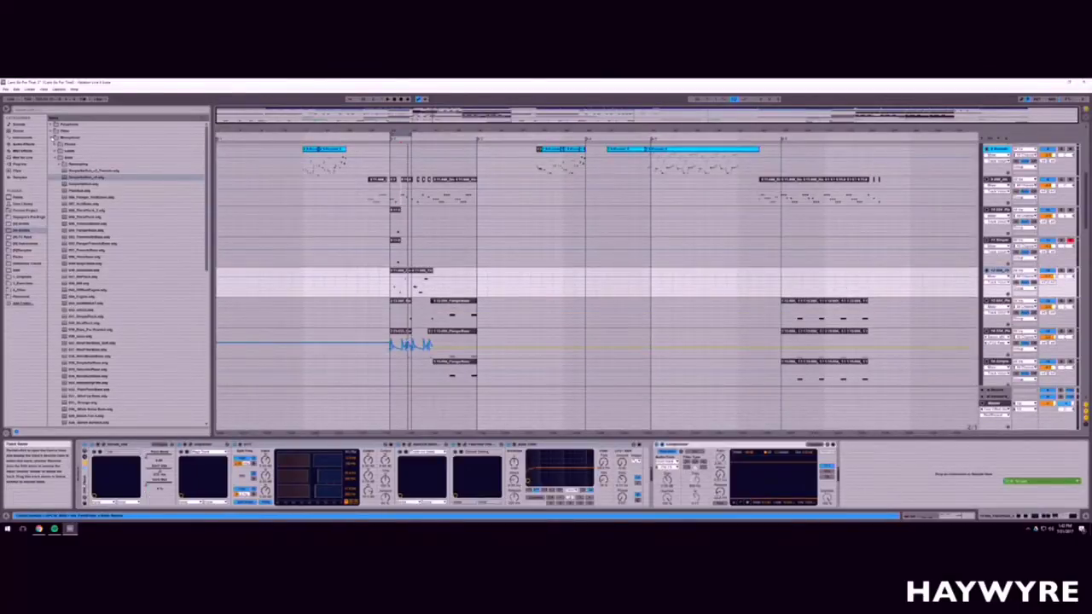
{"action": "key", "text": "ctrl+shift+t"}
{"action": "left_click", "coordinate": [56, 158]}
{"action": "left_click", "coordinate": [57, 165]}
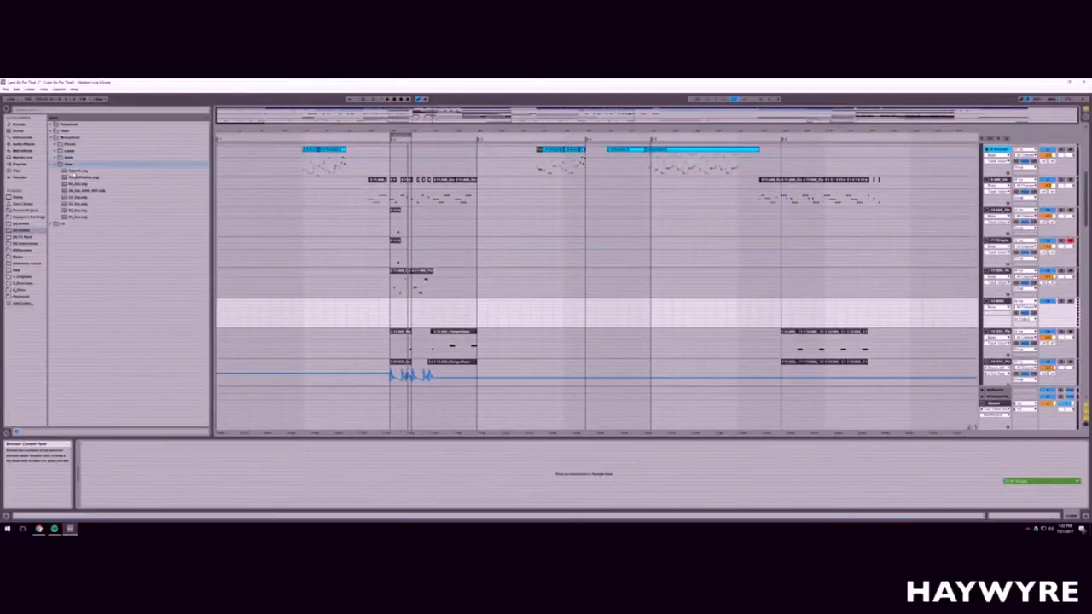
{"action": "left_click", "coordinate": [84, 184]}
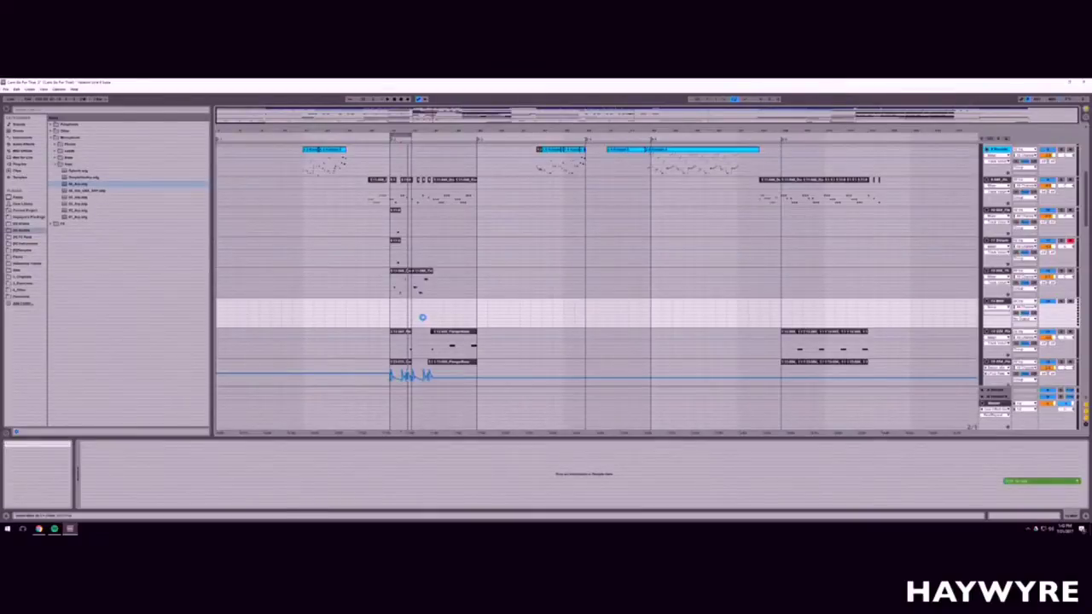
{"action": "left_click_drag", "start_coordinate": [421, 317], "coordinate": [420, 319]}
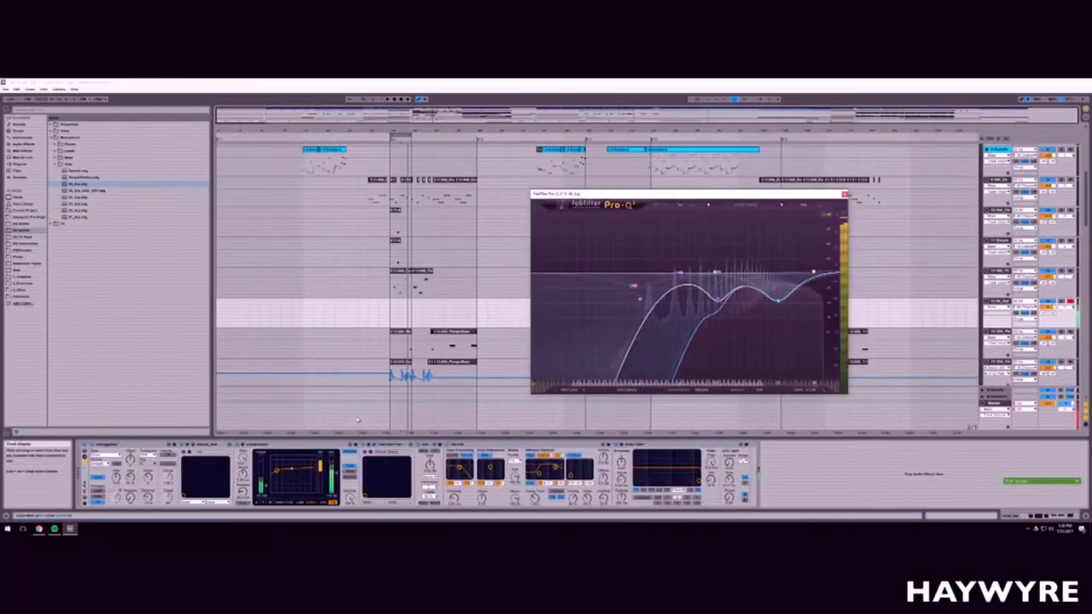
Step: Raise the frequency of the low-cut band in the arp track's Pro-Q equalizer
{"action": "left_click", "coordinate": [107, 444]}
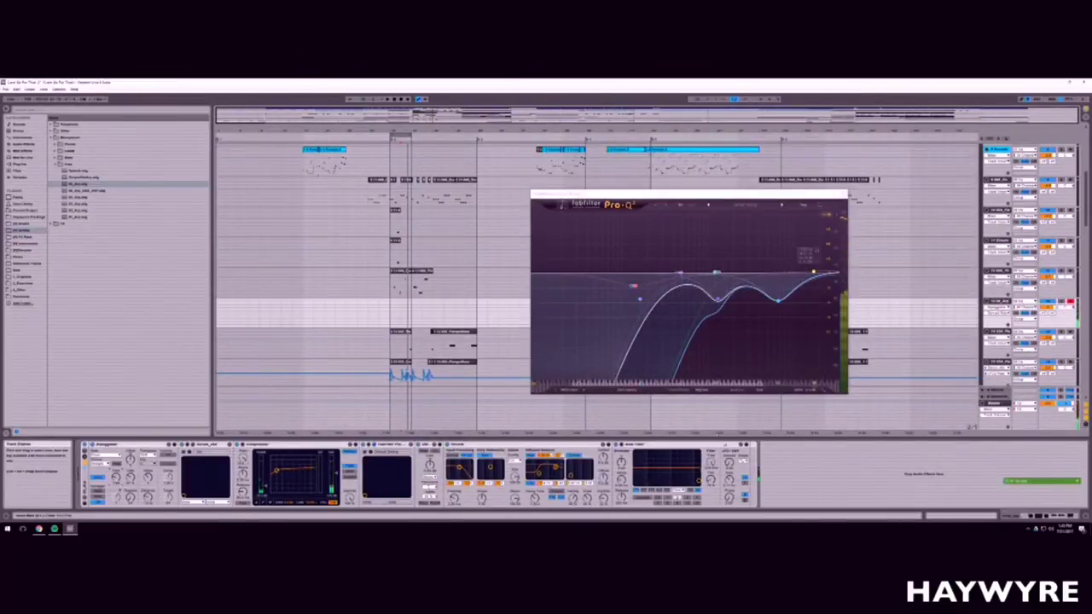
{"action": "left_click", "coordinate": [844, 196]}
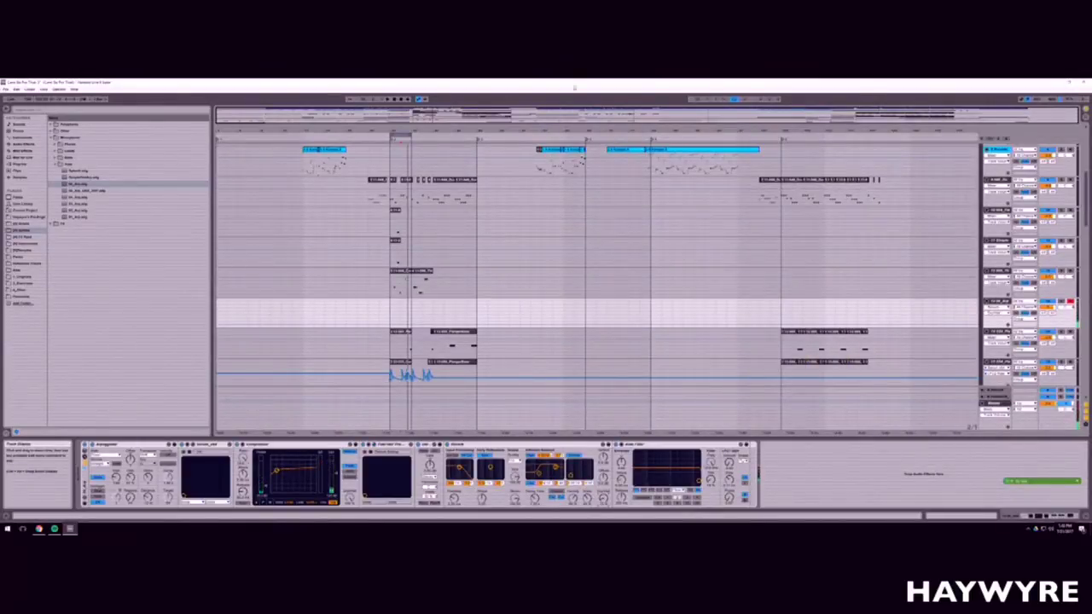
{"action": "left_click_drag", "start_coordinate": [372, 130], "coordinate": [375, 188]}
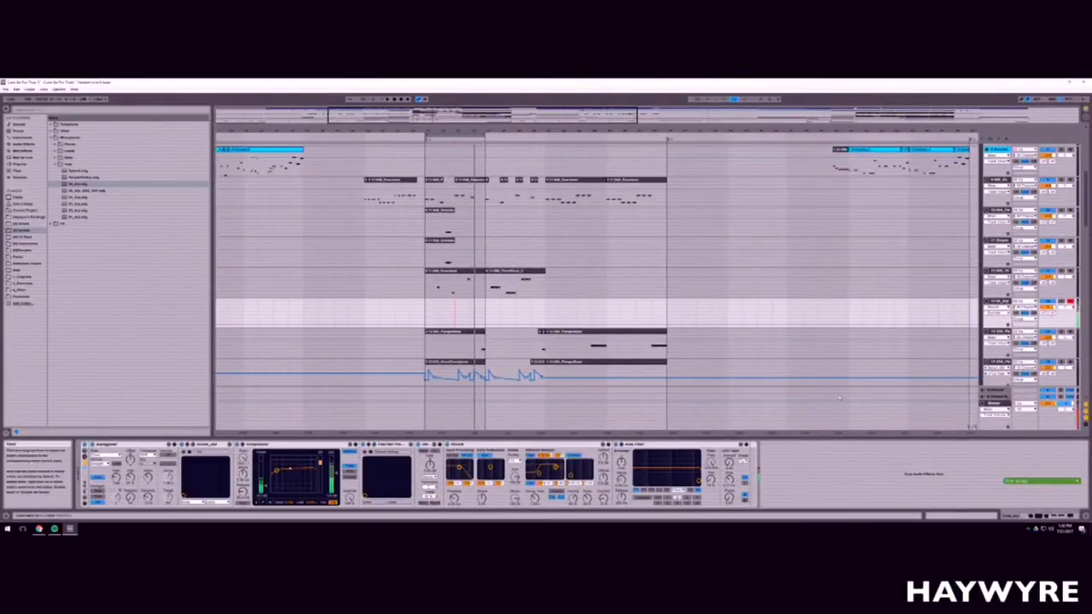
{"action": "left_click", "coordinate": [374, 444]}
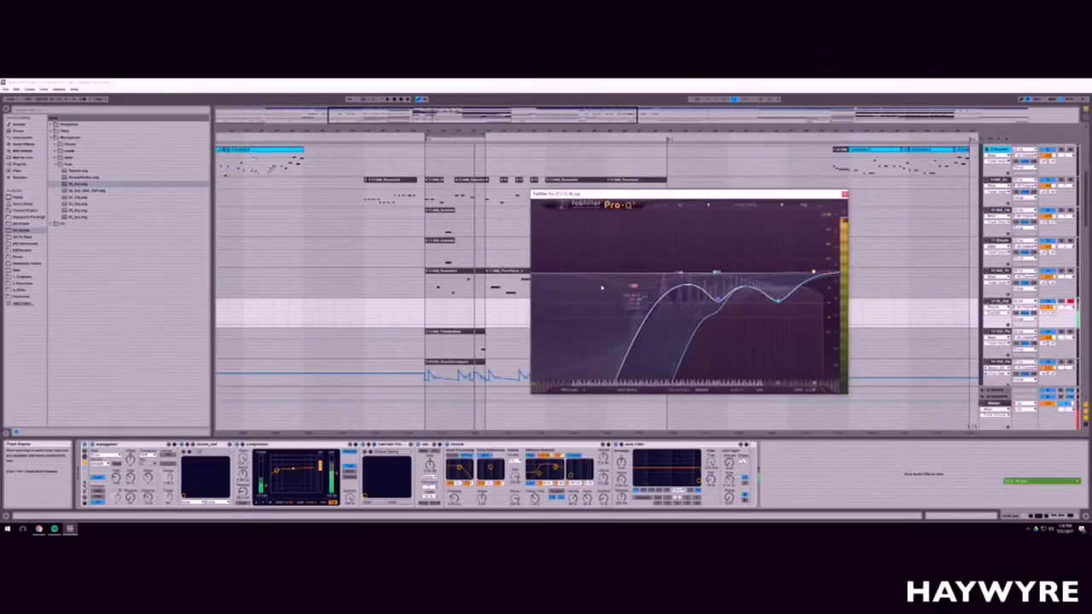
{"action": "left_click_drag", "start_coordinate": [638, 287], "coordinate": [671, 280]}
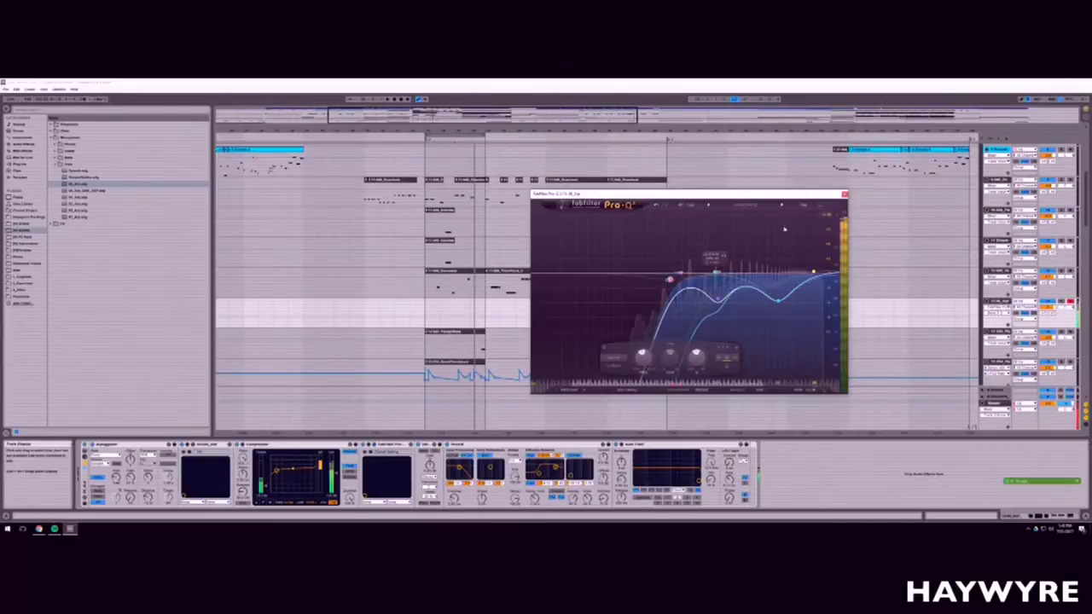
{"action": "left_click", "coordinate": [845, 194]}
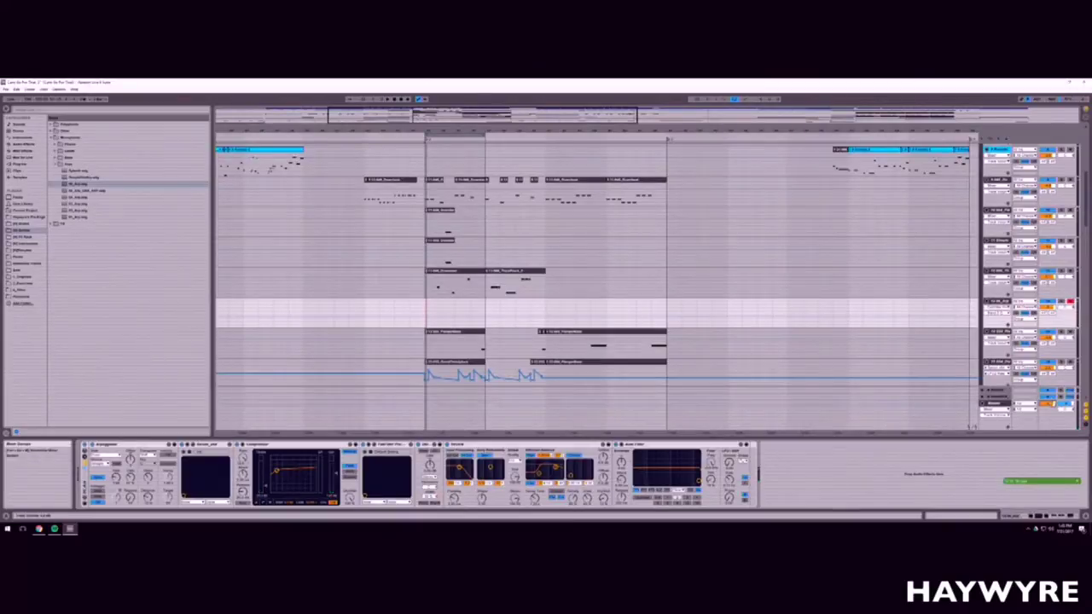
Step: Display the master track's device chain and play back the looped section
{"action": "left_click", "coordinate": [996, 412]}
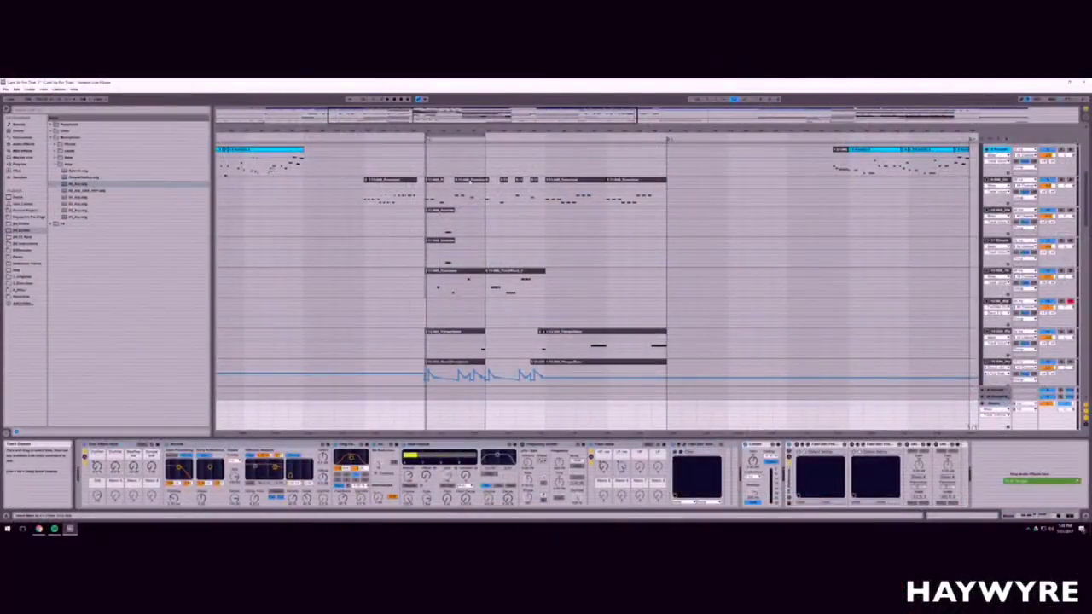
{"action": "key", "text": "space"}
{"action": "left_click_drag", "start_coordinate": [435, 131], "coordinate": [442, 164]}
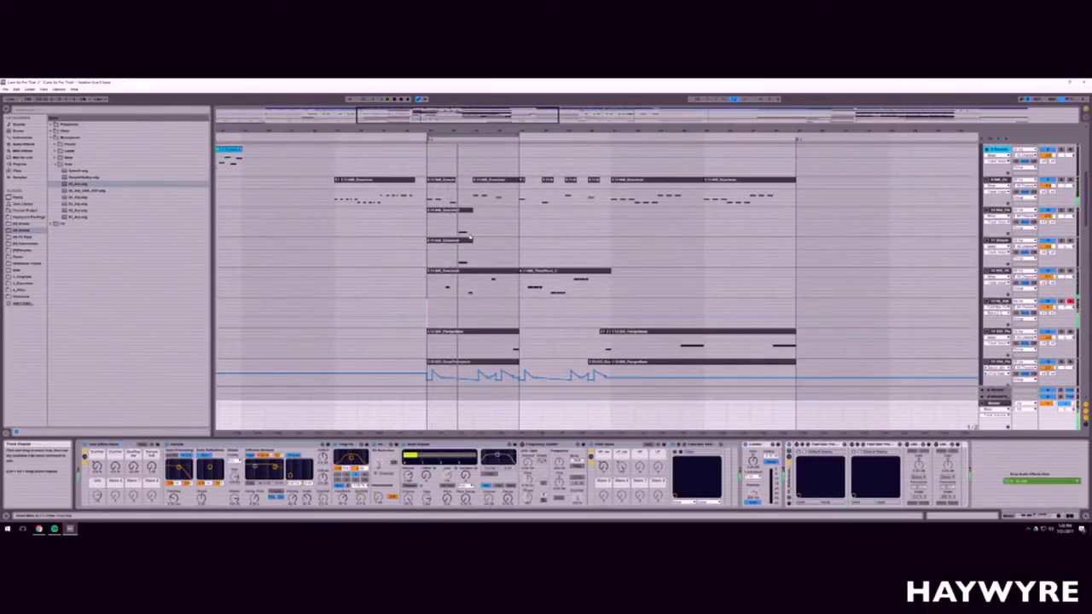
{"action": "key", "text": "space"}
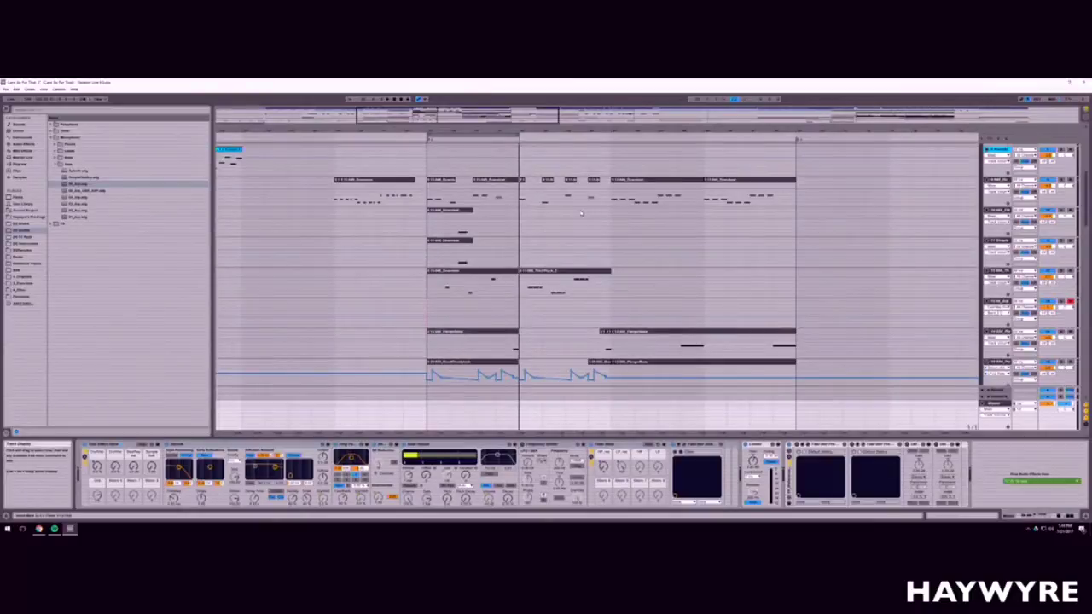
Step: Narrow the browser to widen the arrangement and center the view on the looped section
{"action": "left_click", "coordinate": [524, 230]}
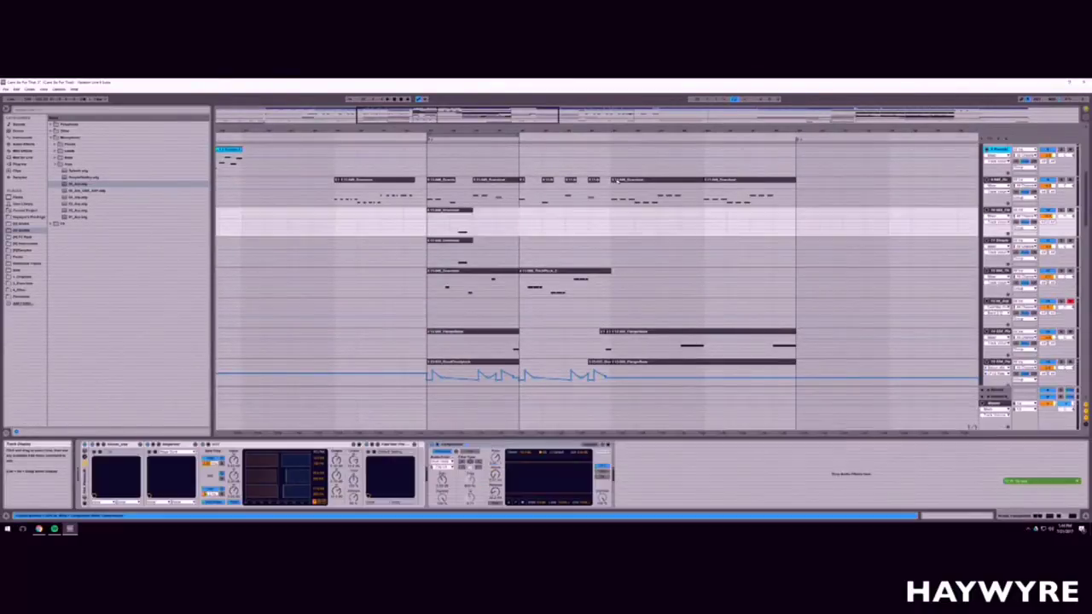
{"action": "double_click", "coordinate": [516, 114]}
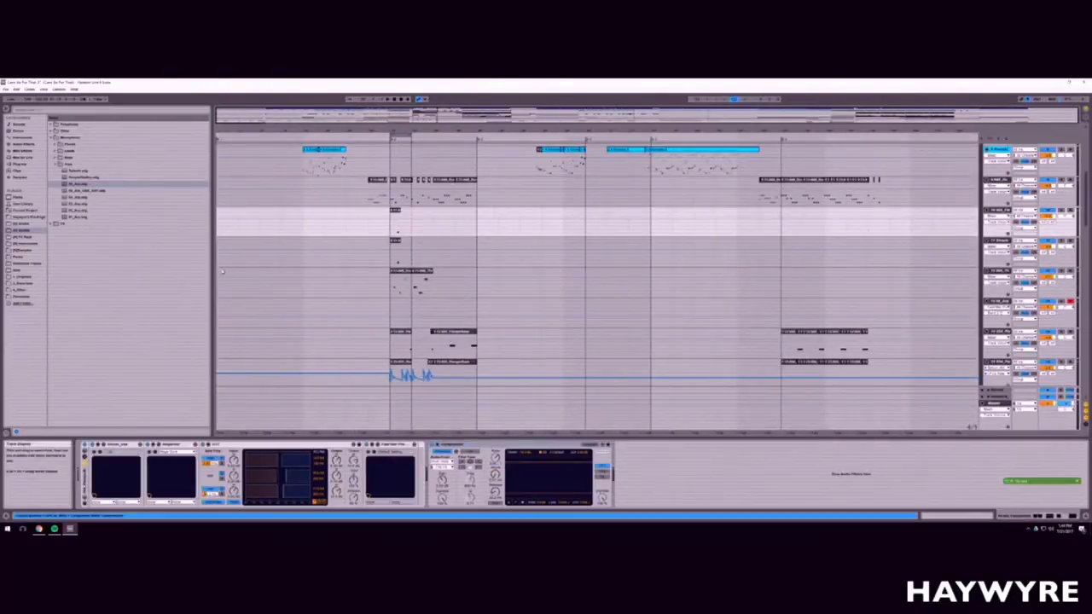
{"action": "left_click_drag", "start_coordinate": [213, 273], "coordinate": [151, 349]}
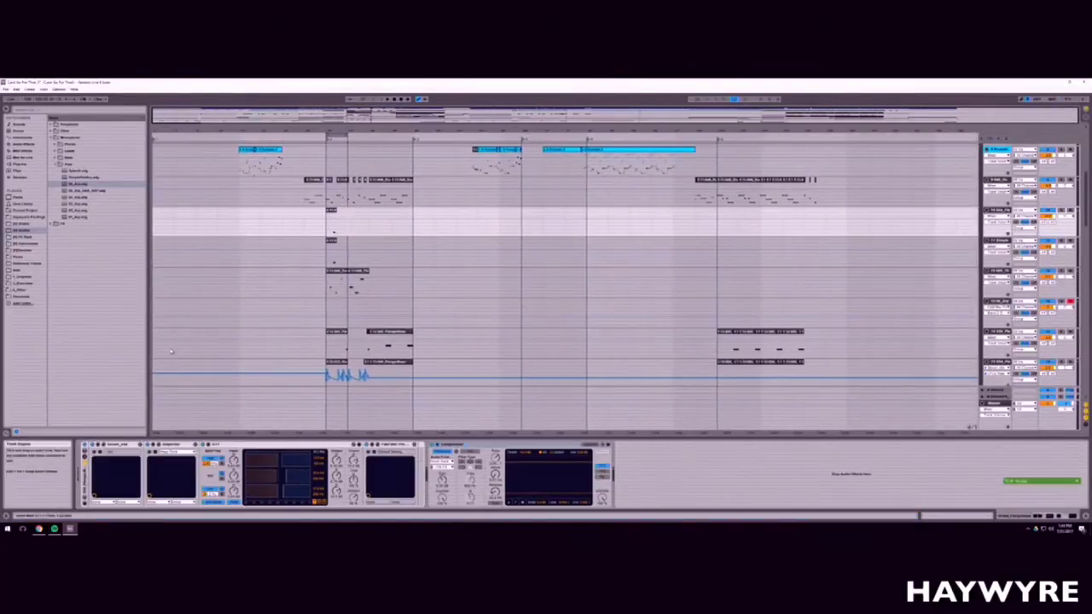
{"action": "left_click_drag", "start_coordinate": [331, 130], "coordinate": [369, 175]}
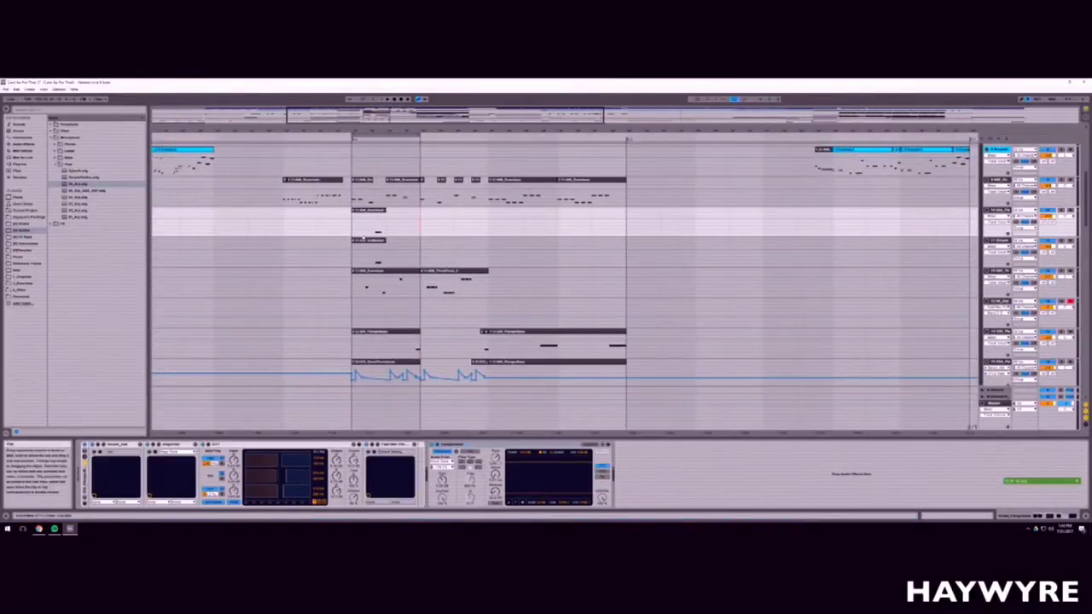
{"action": "key", "text": "space"}
{"action": "double_click", "coordinate": [355, 118]}
{"action": "left_click_drag", "start_coordinate": [336, 110], "coordinate": [355, 119]}
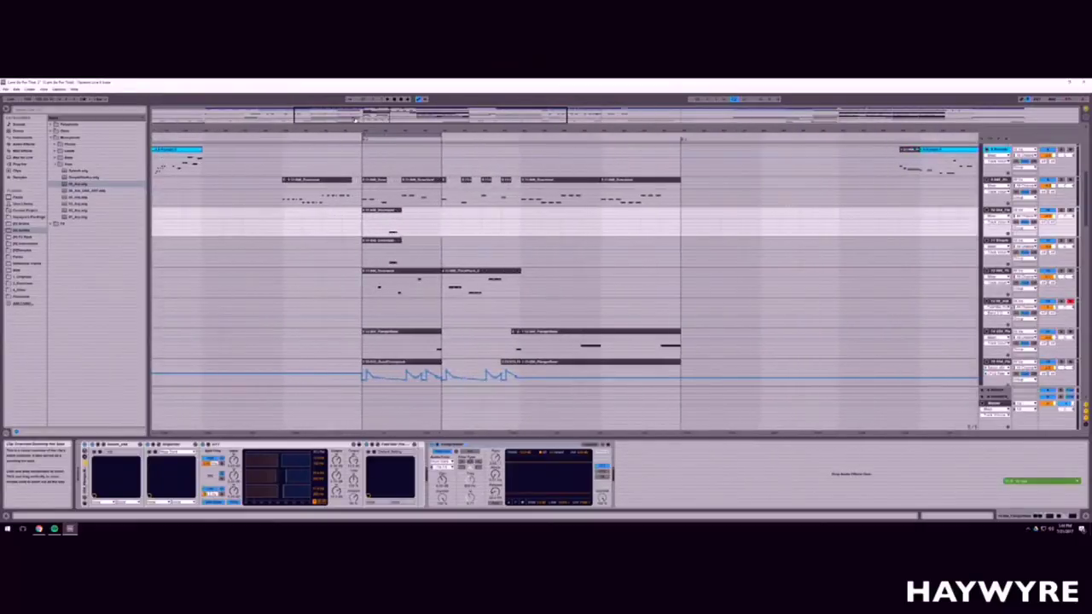
Step: Remove the empty first half of the two matching short clips on the neighbouring synth tracks
{"action": "left_click_drag", "start_coordinate": [391, 230], "coordinate": [244, 226]}
{"action": "key", "text": "minus"}
{"action": "key", "text": "minus"}
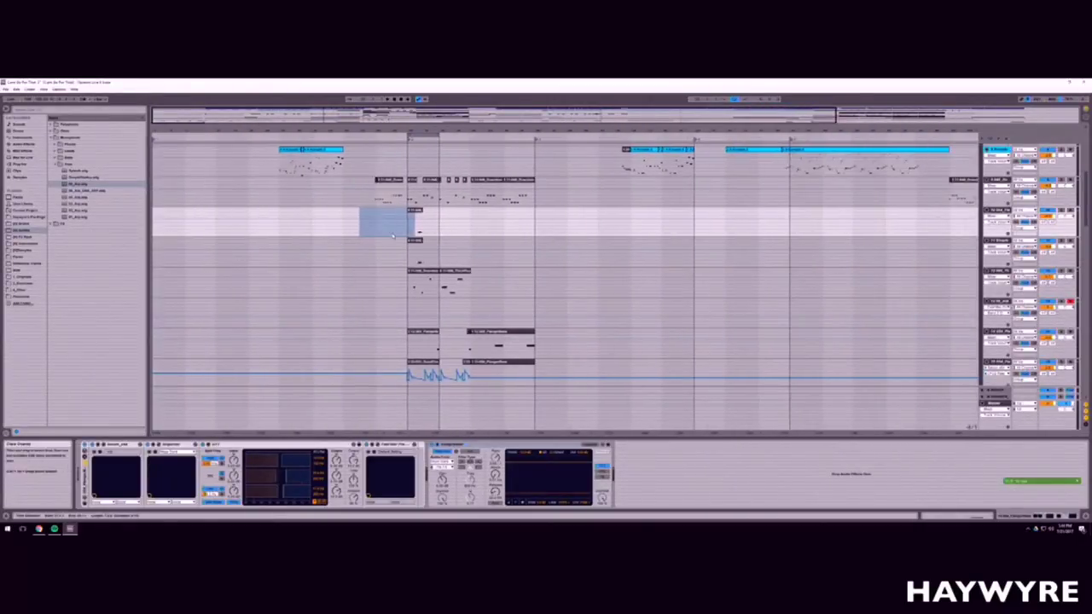
{"action": "left_click_drag", "start_coordinate": [429, 134], "coordinate": [487, 170]}
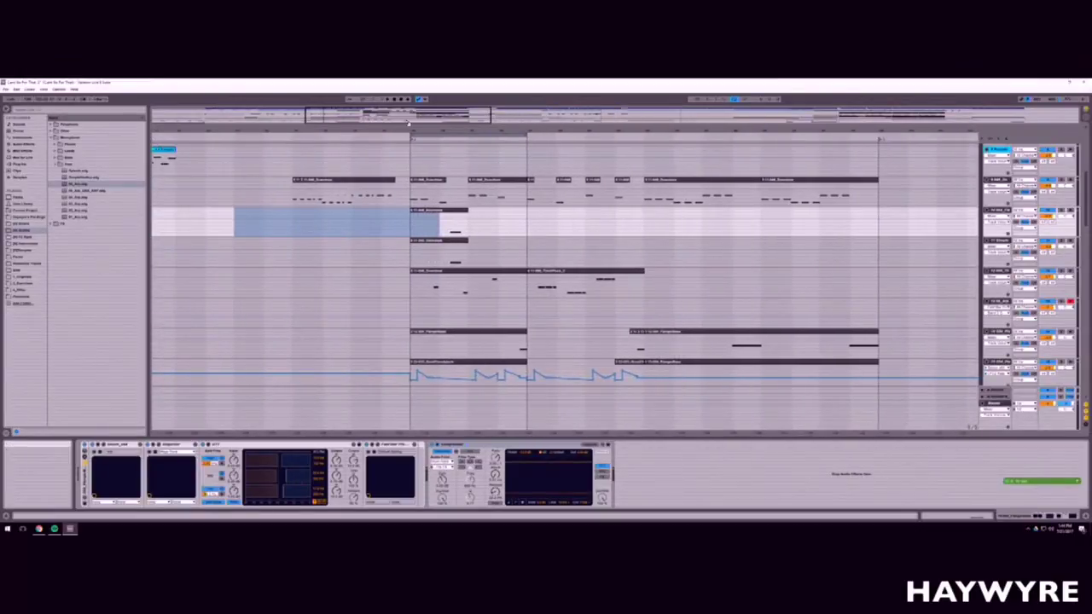
{"action": "left_click_drag", "start_coordinate": [405, 112], "coordinate": [404, 117]}
{"action": "left_click_drag", "start_coordinate": [328, 225], "coordinate": [268, 251]}
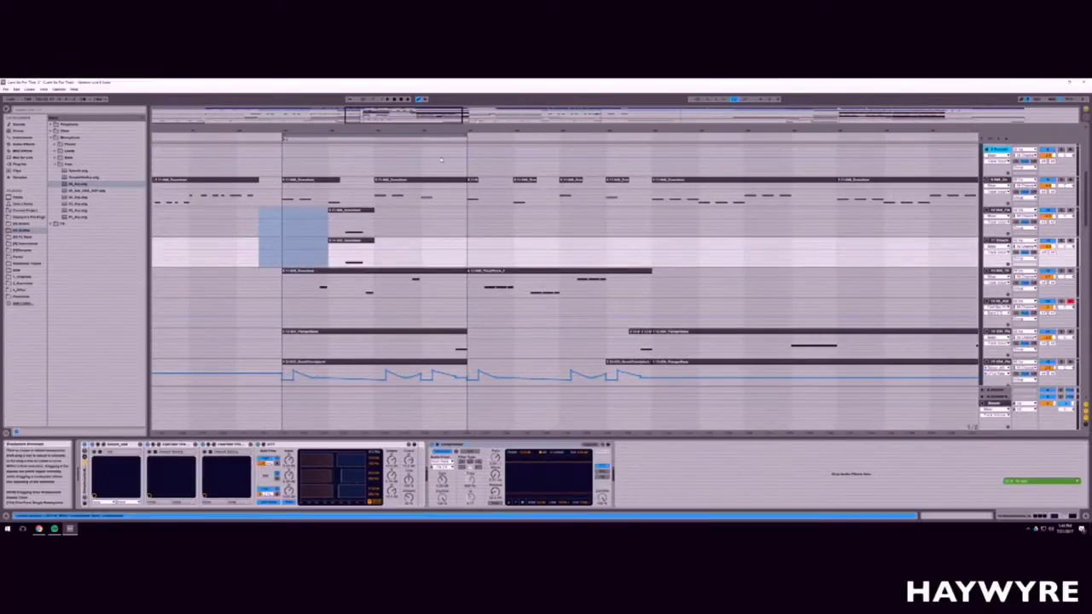
{"action": "left_click_drag", "start_coordinate": [394, 117], "coordinate": [363, 108]}
{"action": "key", "text": "minus"}
{"action": "key", "text": "minus"}
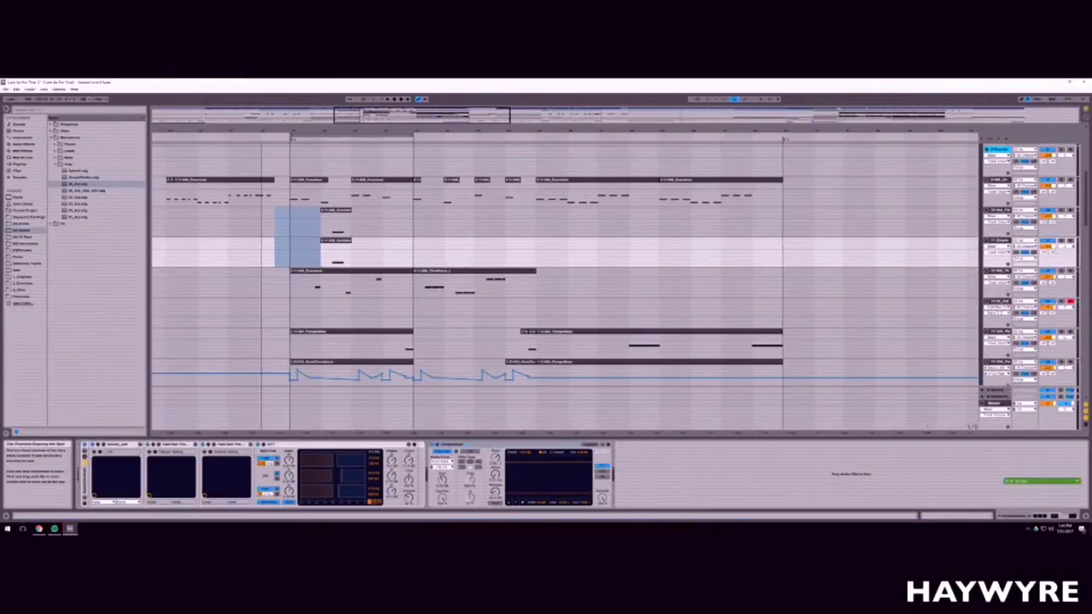
{"action": "left_click", "coordinate": [297, 232]}
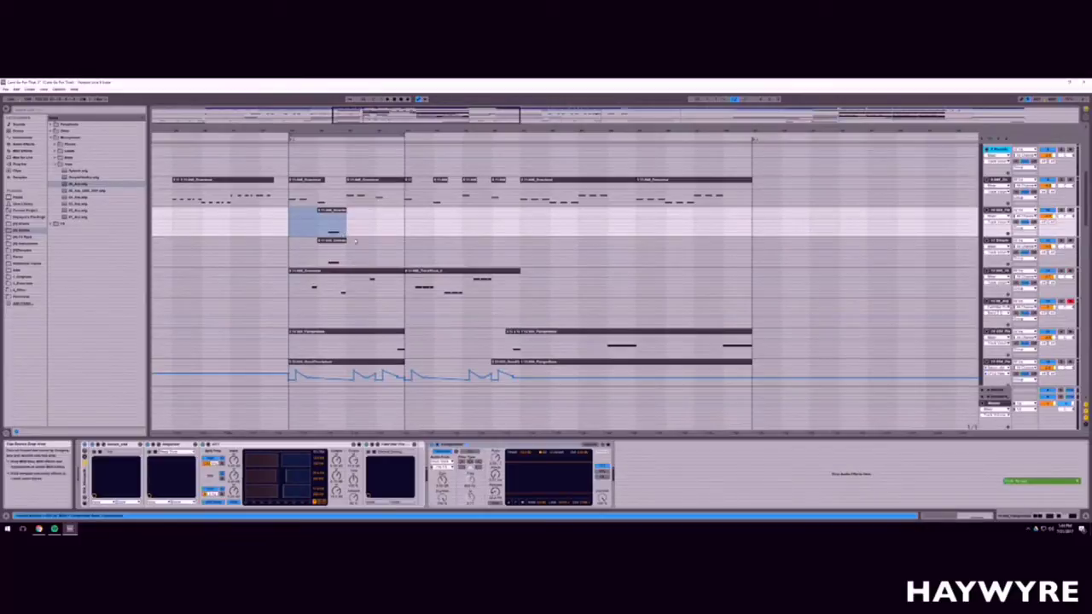
{"action": "left_click", "coordinate": [324, 257]}
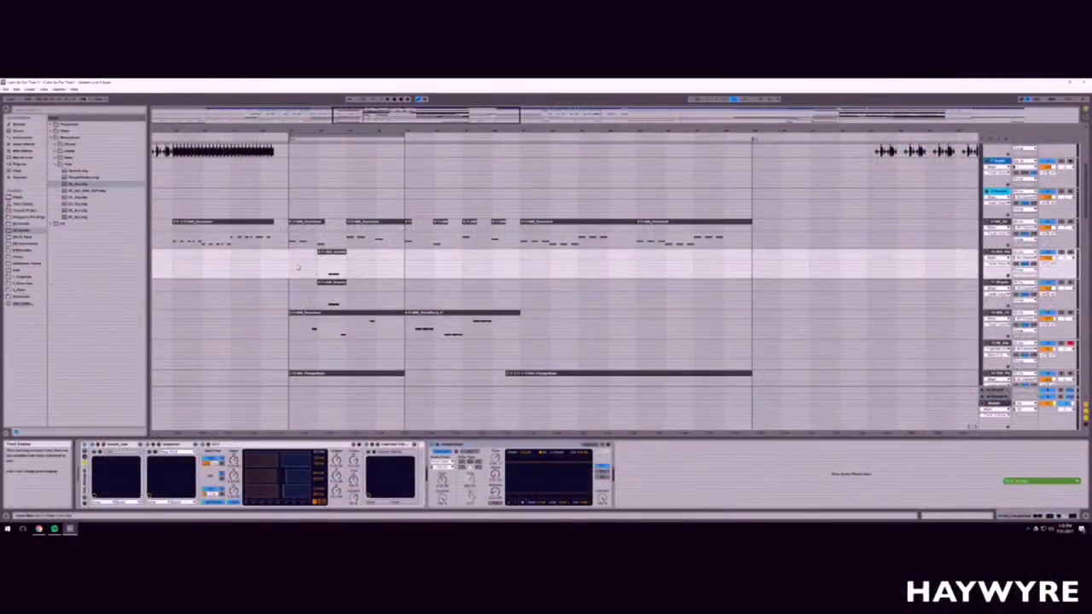
Step: Consolidate the looped section into one full-length clip on each of the two neighbouring synth tracks with the short clips
{"action": "left_click_drag", "start_coordinate": [290, 264], "coordinate": [406, 267]}
{"action": "key", "text": "ctrl+j"}
{"action": "left_click_drag", "start_coordinate": [290, 299], "coordinate": [406, 300]}
{"action": "key", "text": "ctrl+j"}
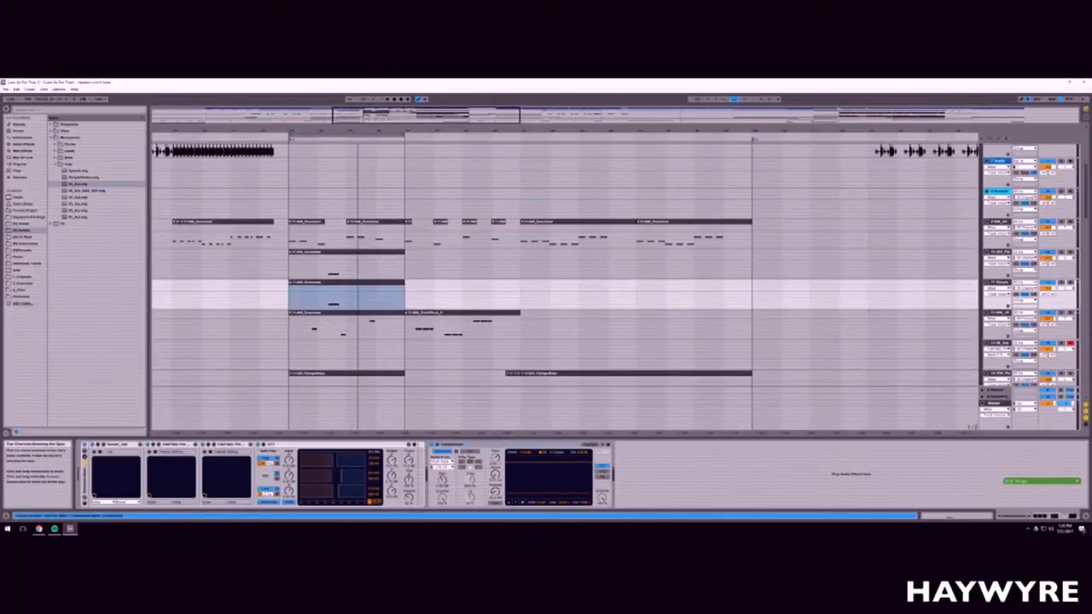
Step: Play back the looped section and compare the lead track's pattern with the two consolidated clips below it
{"action": "left_click_drag", "start_coordinate": [358, 132], "coordinate": [357, 174]}
{"action": "left_click_drag", "start_coordinate": [315, 131], "coordinate": [316, 154]}
{"action": "scroll", "coordinate": [273, 307], "scroll_direction": "up", "scroll_amount": 2}
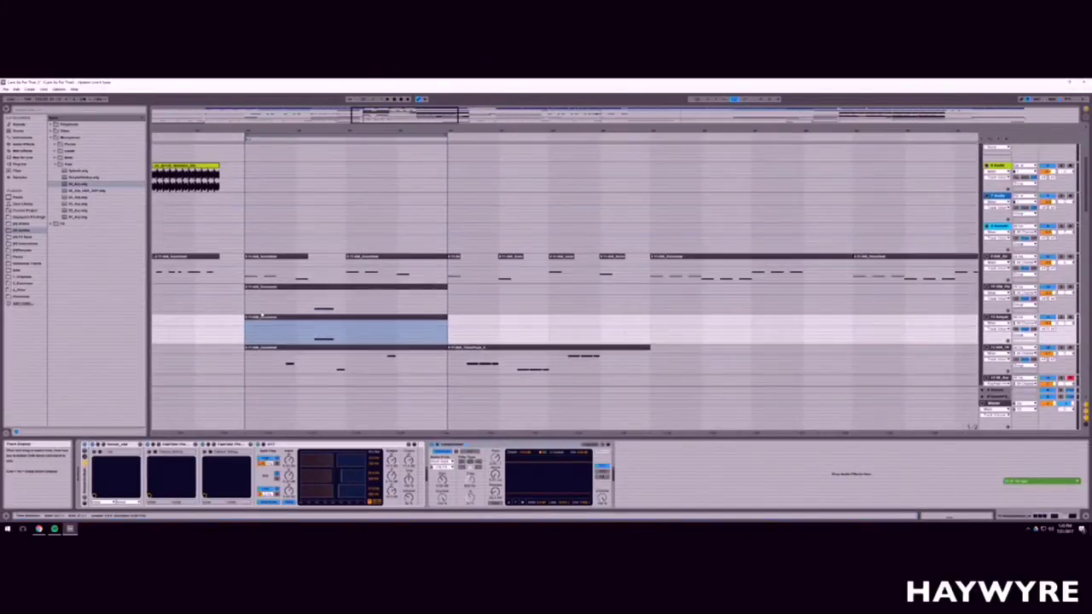
{"action": "left_click", "coordinate": [344, 305]}
{"action": "scroll", "coordinate": [344, 305], "scroll_direction": "up", "scroll_amount": 1}
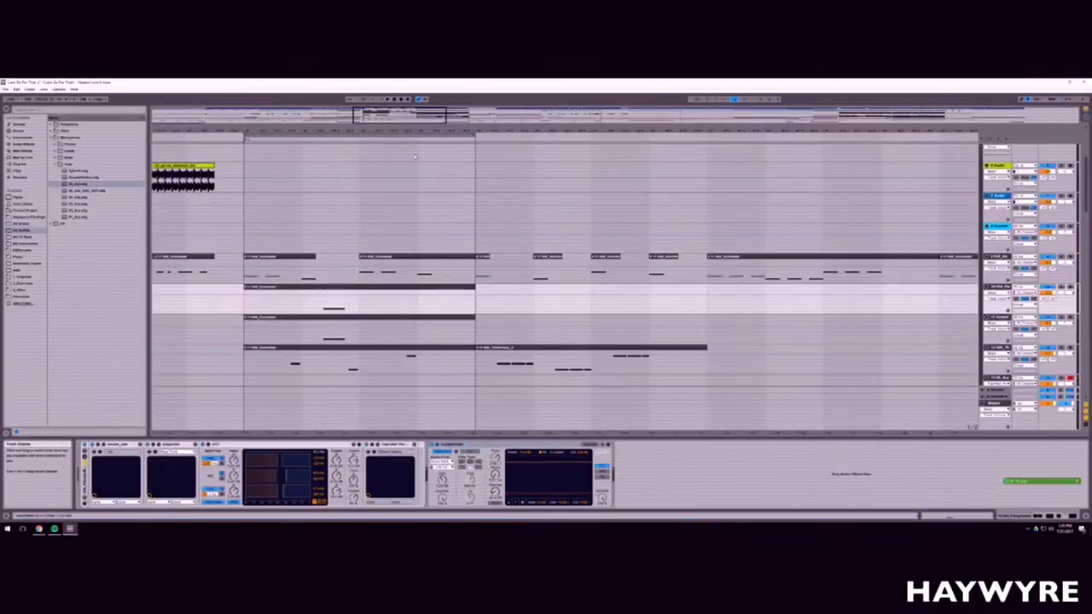
{"action": "left_click_drag", "start_coordinate": [393, 118], "coordinate": [393, 112]}
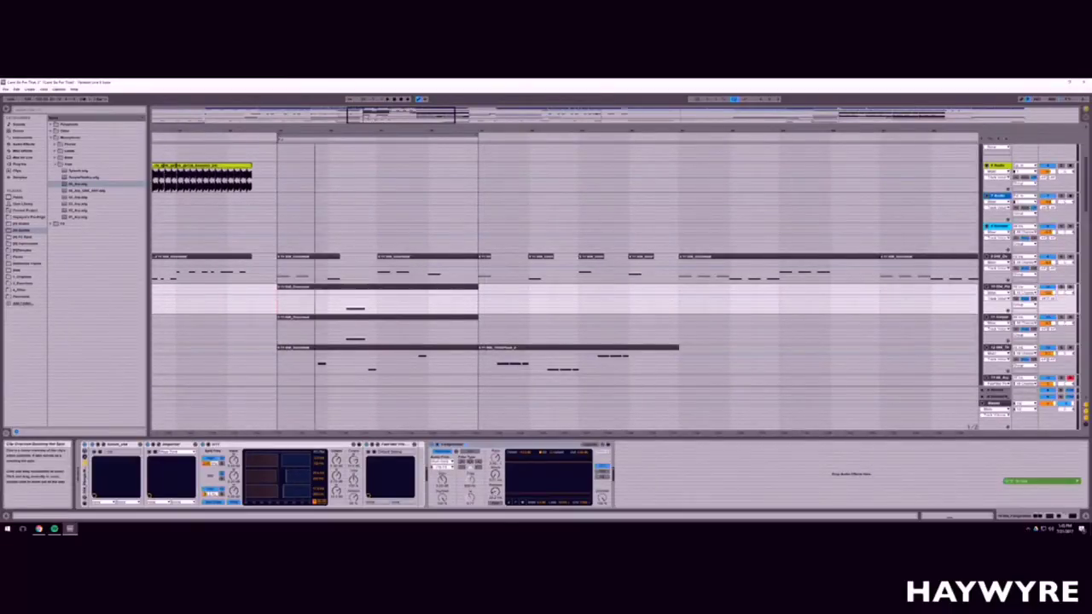
{"action": "left_click_drag", "start_coordinate": [367, 117], "coordinate": [367, 120]}
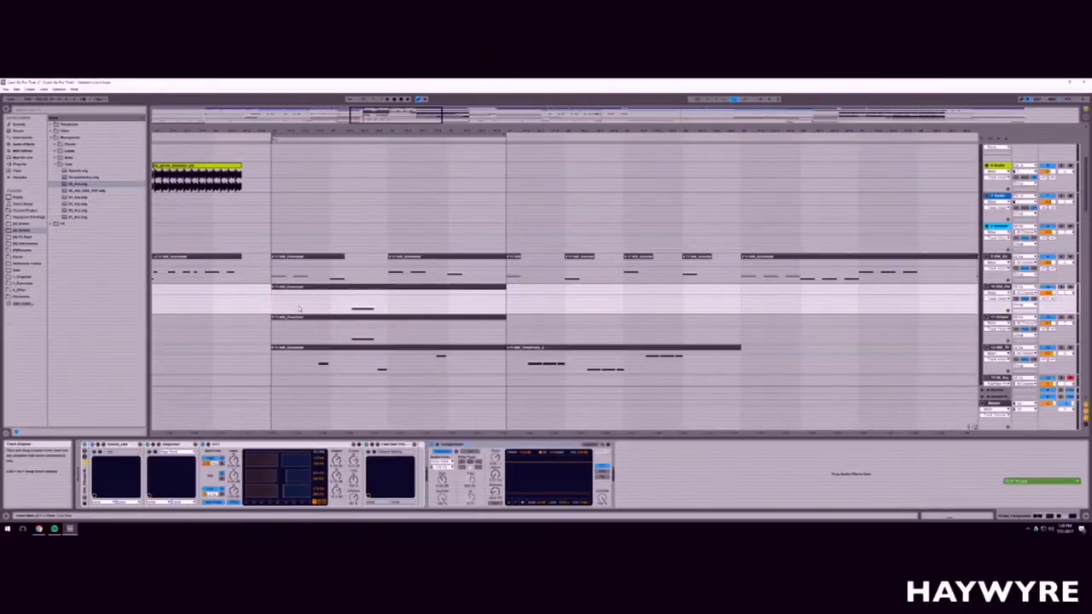
{"action": "scroll", "coordinate": [346, 302], "scroll_direction": "up", "scroll_amount": 1}
{"action": "left_click", "coordinate": [352, 313]}
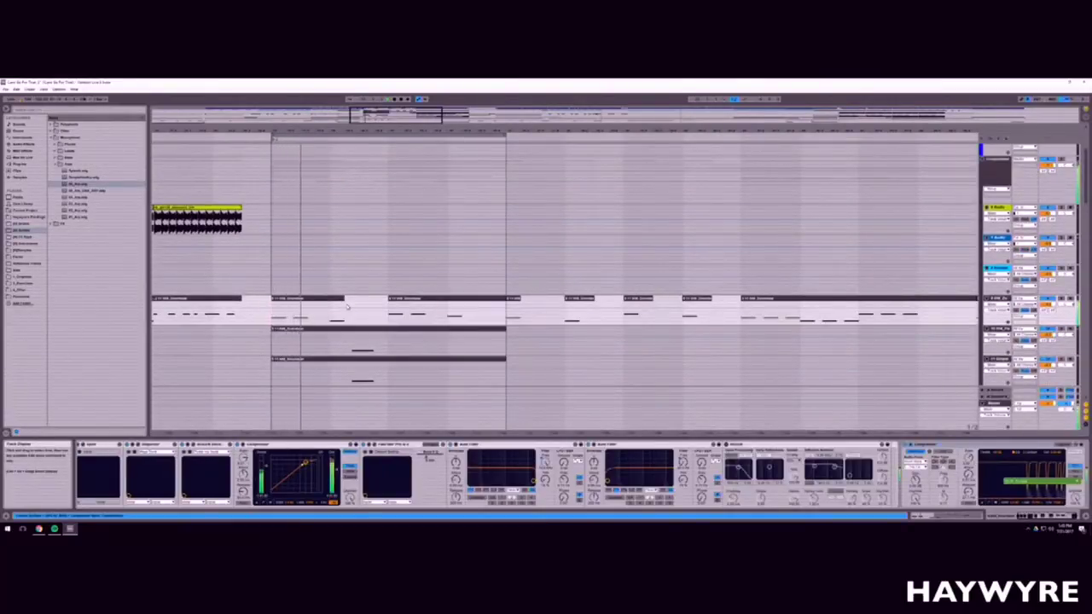
{"action": "scroll", "coordinate": [320, 351], "scroll_direction": "down", "scroll_amount": 1}
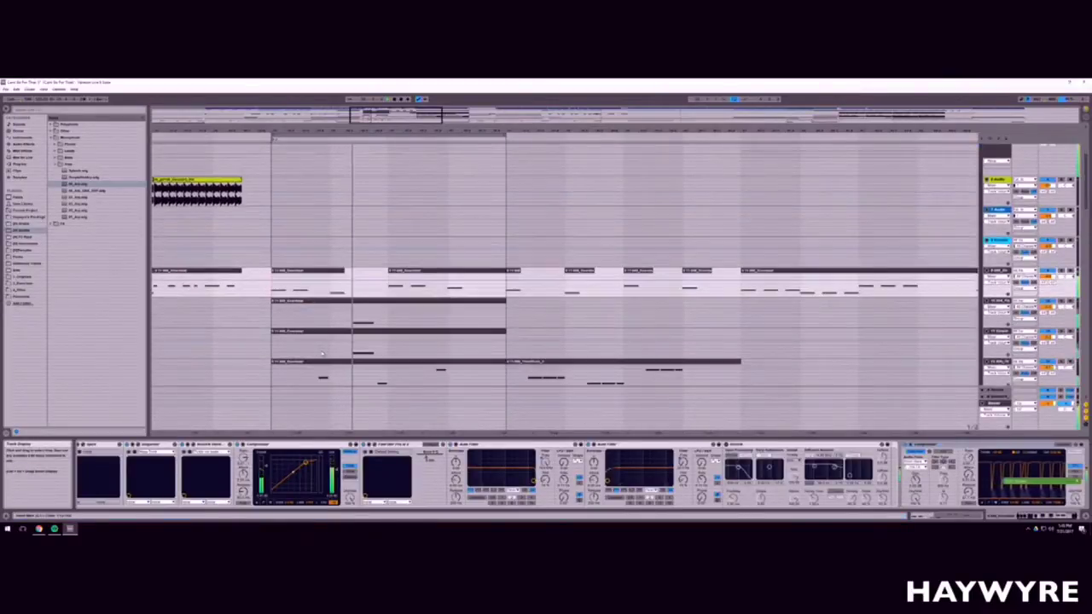
{"action": "left_click", "coordinate": [353, 323]}
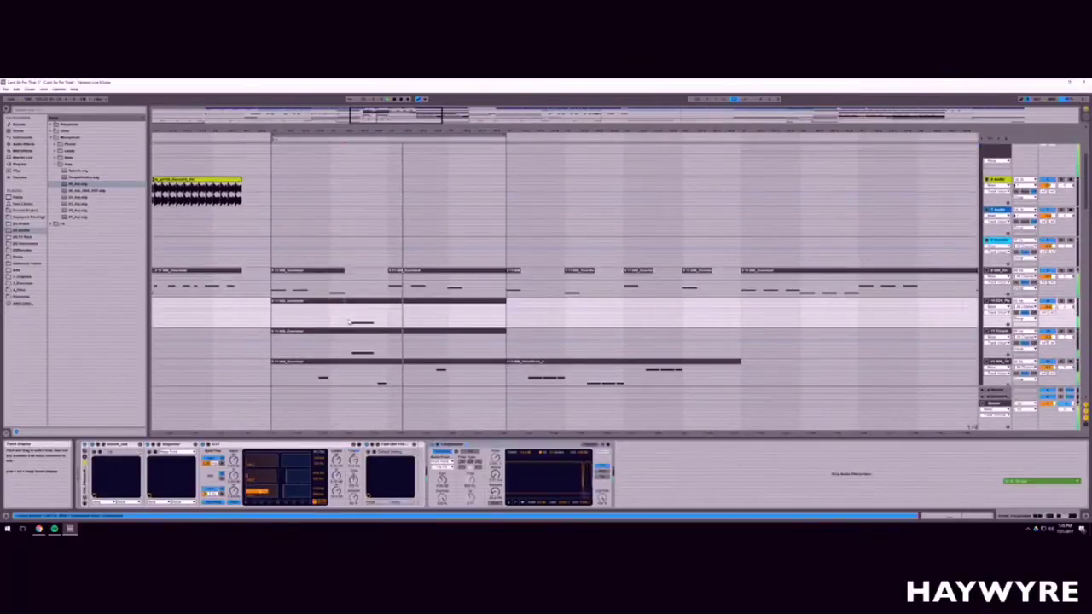
Step: Delete the short note segment just before the middle of the looped section from the synth track below the consolidated clips
{"action": "scroll", "coordinate": [352, 323], "scroll_direction": "down", "scroll_amount": 2}
{"action": "left_click_drag", "start_coordinate": [367, 116], "coordinate": [368, 138]}
{"action": "key", "text": "space"}
{"action": "scroll", "coordinate": [411, 290], "scroll_direction": "down", "scroll_amount": 3}
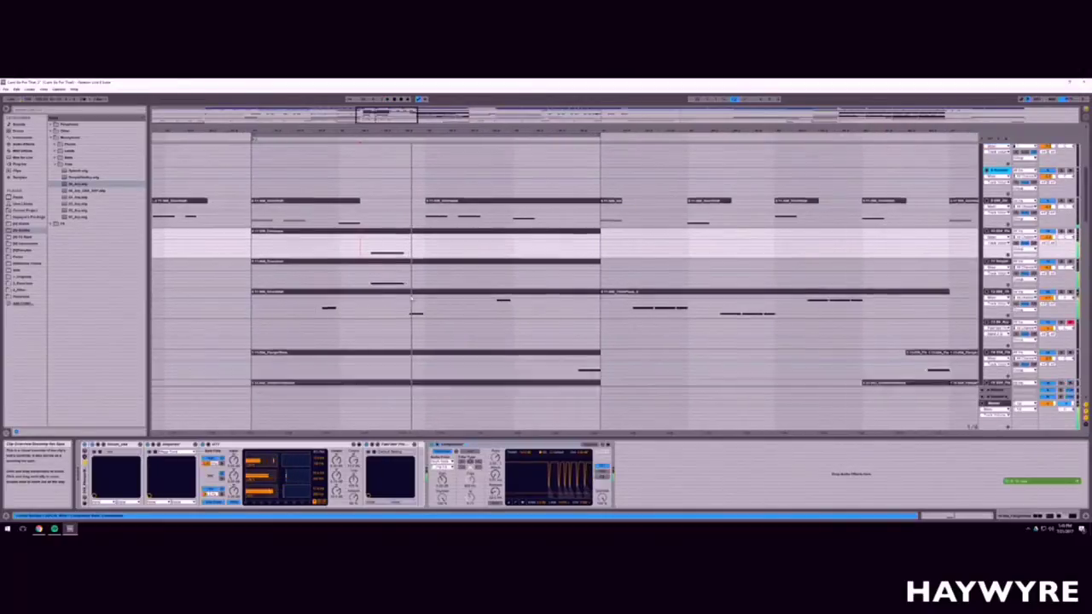
{"action": "scroll", "coordinate": [411, 290], "scroll_direction": "down", "scroll_amount": 4}
{"action": "scroll", "coordinate": [411, 290], "scroll_direction": "up", "scroll_amount": 4}
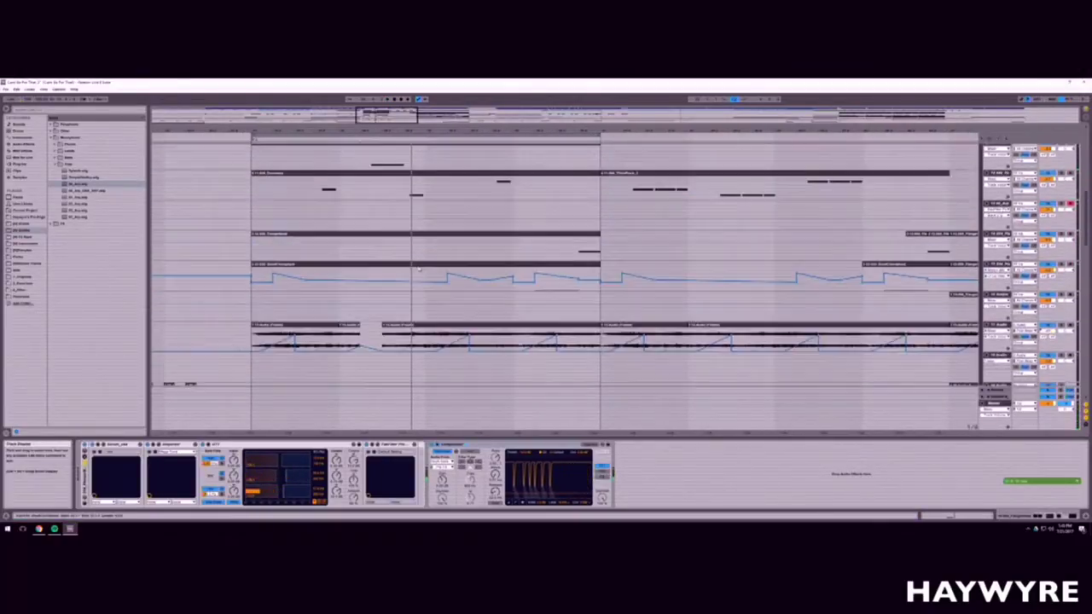
{"action": "left_click_drag", "start_coordinate": [406, 223], "coordinate": [421, 226]}
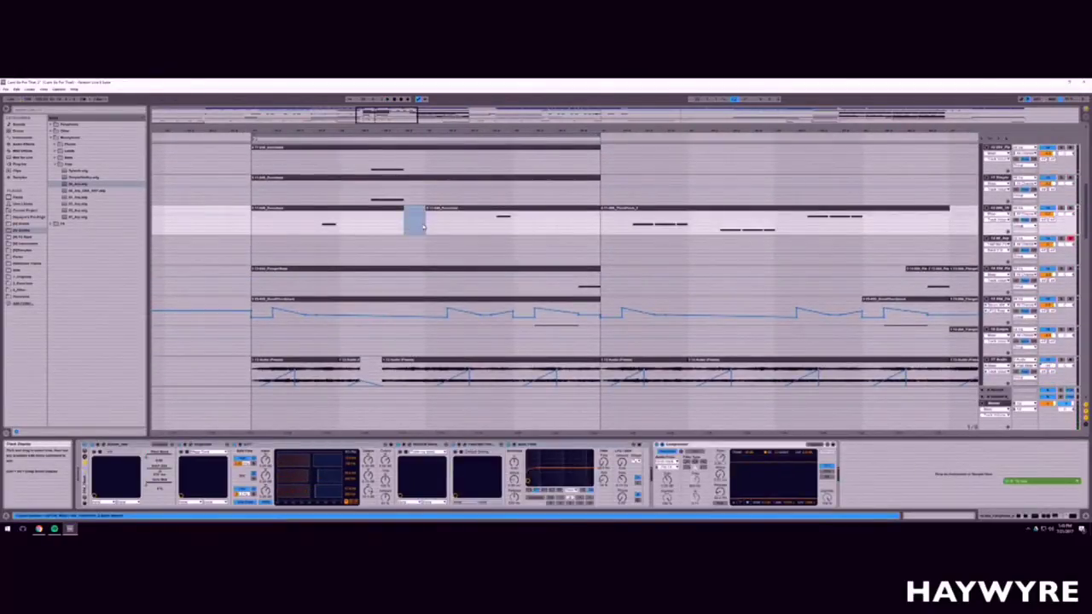
Step: Play back the looped section to check the shortened synth part against the surrounding tracks
{"action": "scroll", "coordinate": [483, 301], "scroll_direction": "up", "scroll_amount": 3}
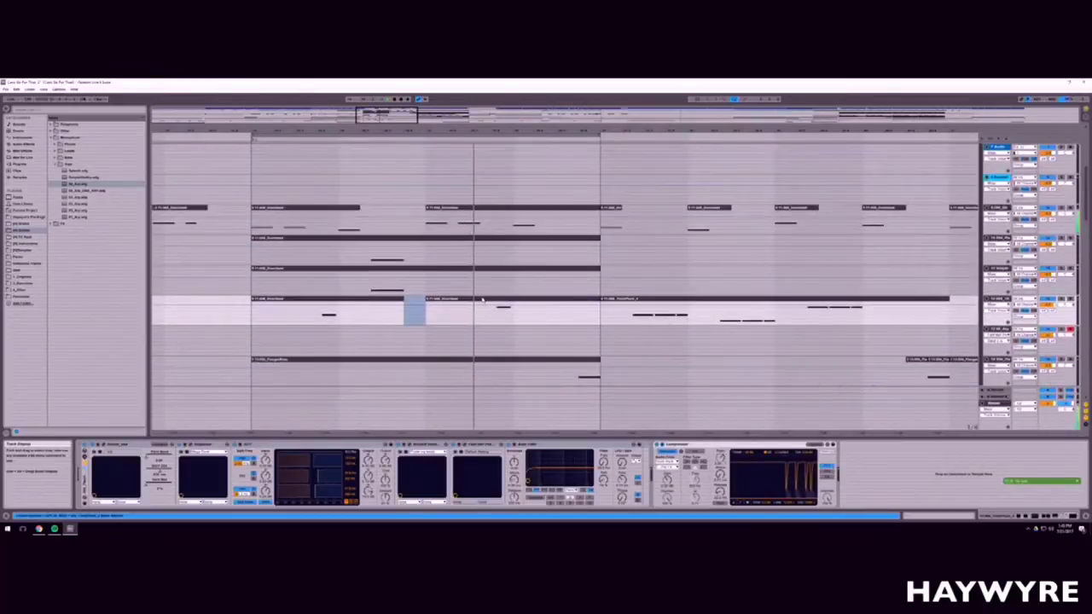
{"action": "scroll", "coordinate": [615, 419], "scroll_direction": "down", "scroll_amount": 2}
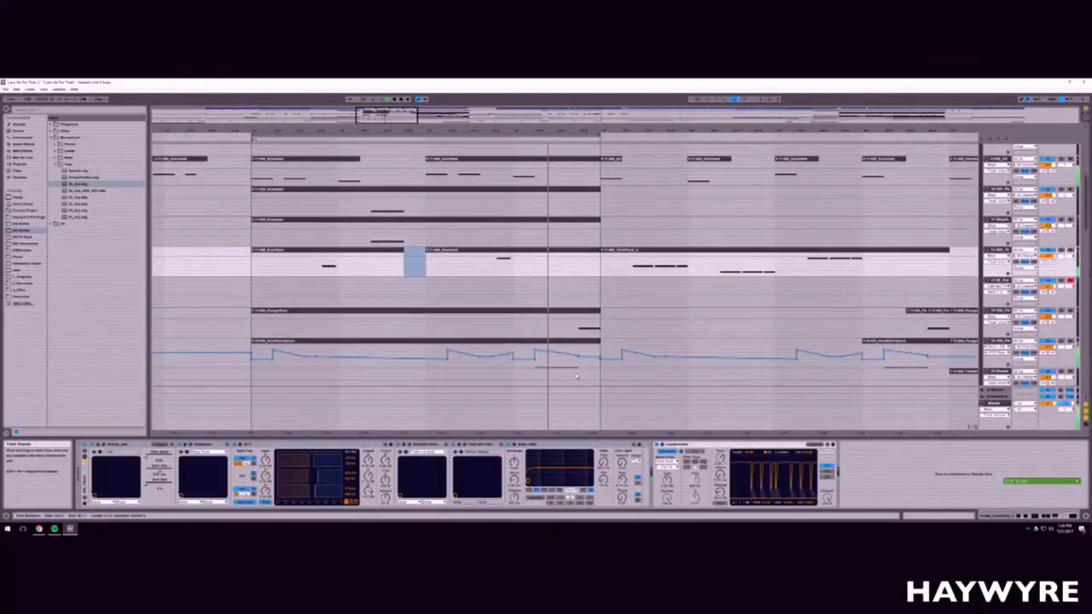
{"action": "left_click", "coordinate": [615, 355]}
{"action": "key", "text": "space"}
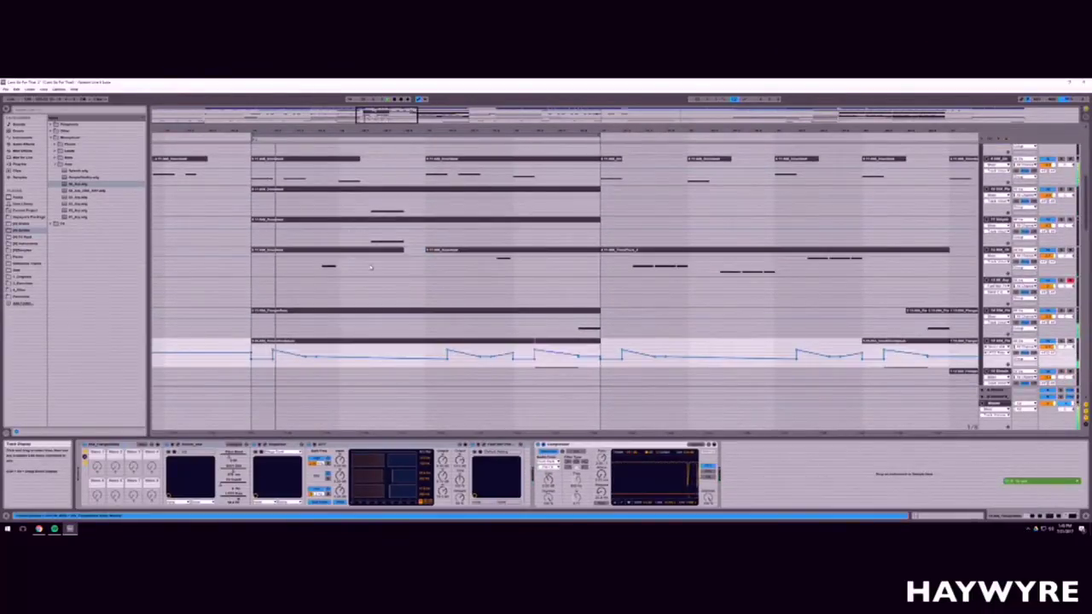
{"action": "left_click", "coordinate": [317, 266]}
{"action": "scroll", "coordinate": [728, 245], "scroll_direction": "up", "scroll_amount": 2}
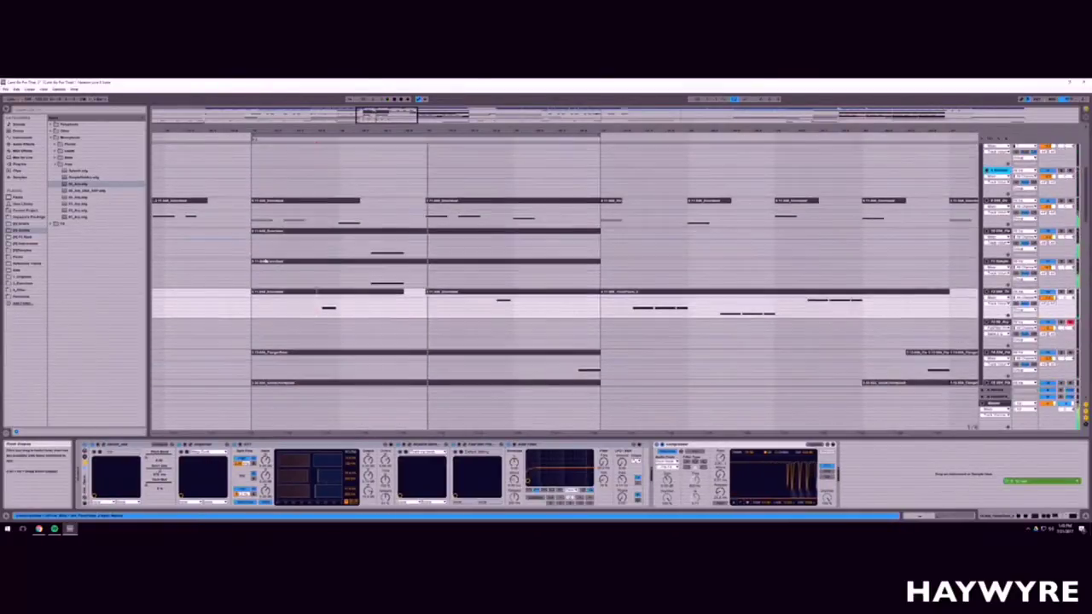
{"action": "left_click", "coordinate": [254, 223]}
{"action": "key", "text": "space"}
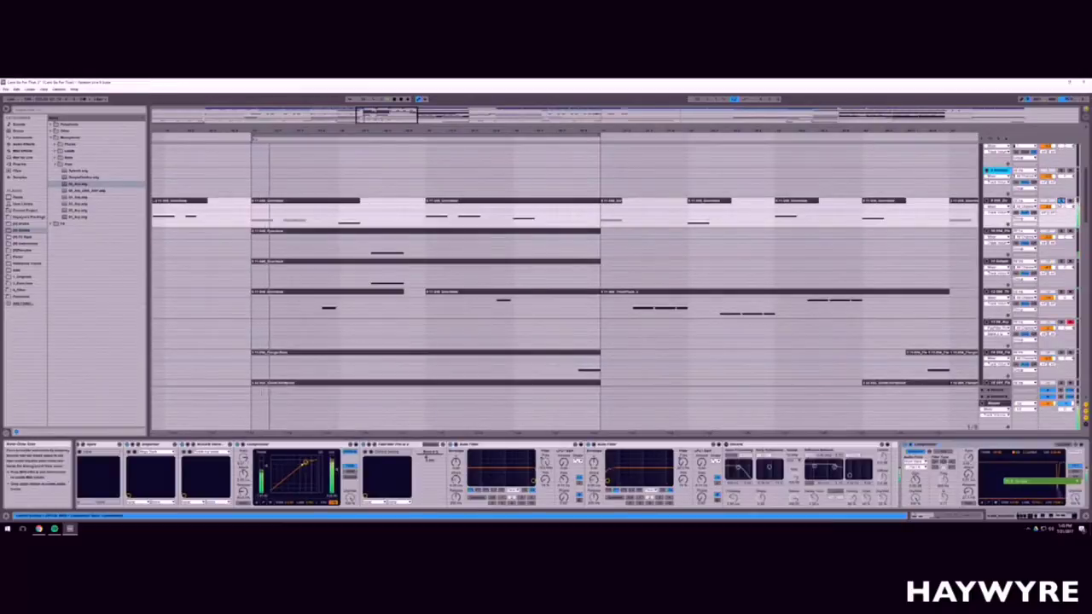
Step: Solo the lead track above the consolidated clips for a short playback, and unsolo it to hear the full mix
{"action": "key", "text": "s"}
{"action": "key", "text": "space"}
{"action": "key", "text": "space"}
{"action": "left_click", "coordinate": [1061, 201]}
{"action": "key", "text": "space"}
{"action": "key", "text": "space"}
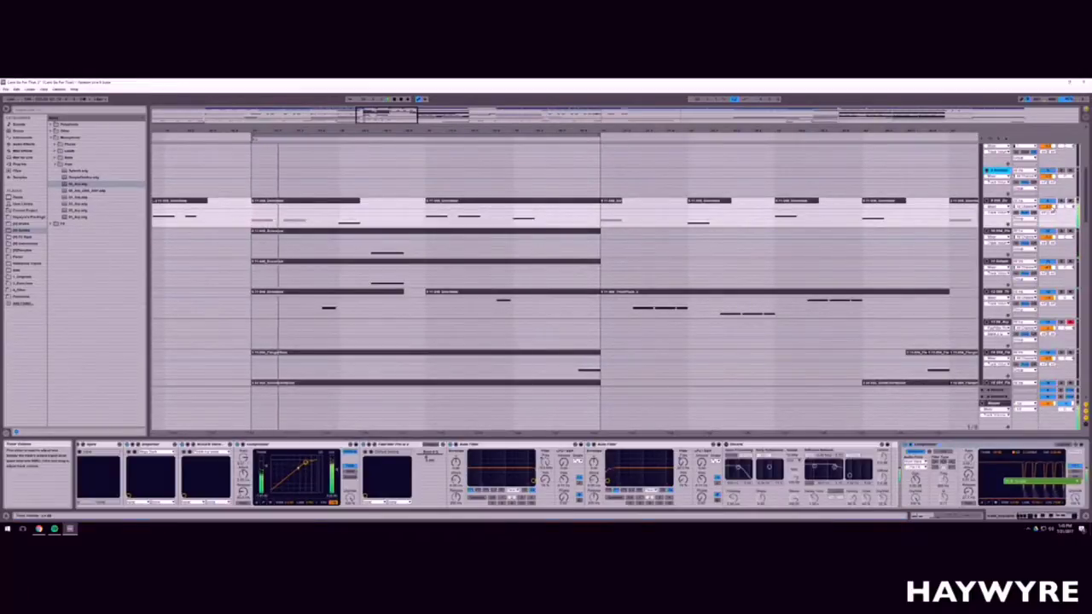
Step: Slightly lower the gain of the low-mid boost band in the lead track's Pro-Q equalizer, check it in playback and close the equalizer
{"action": "left_click", "coordinate": [371, 444]}
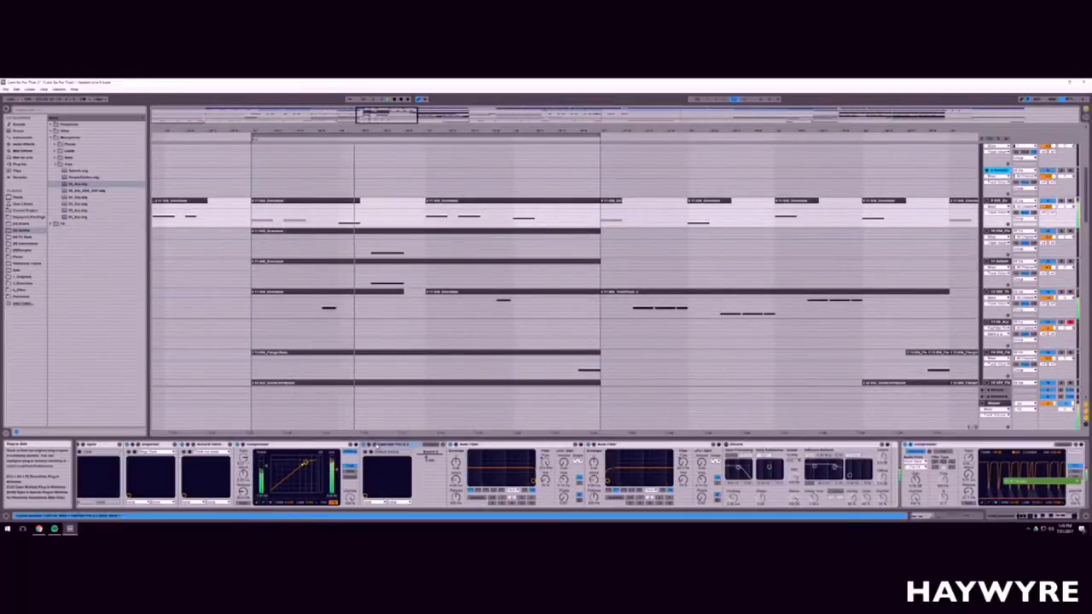
{"action": "left_click_drag", "start_coordinate": [598, 259], "coordinate": [599, 263]}
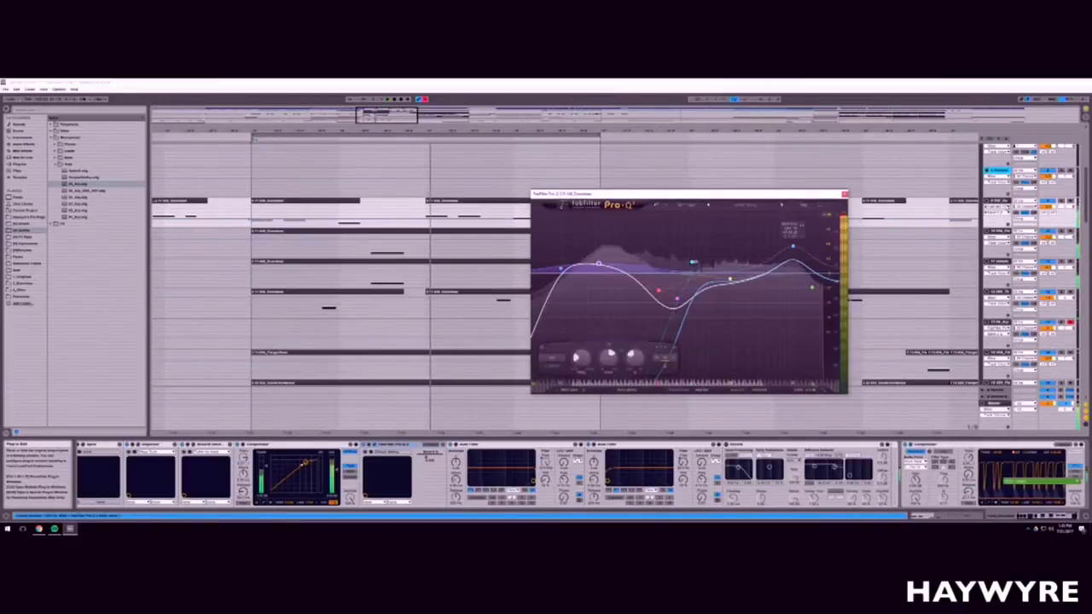
{"action": "key", "text": "space"}
{"action": "key", "text": "space"}
{"action": "left_click", "coordinate": [1048, 207]}
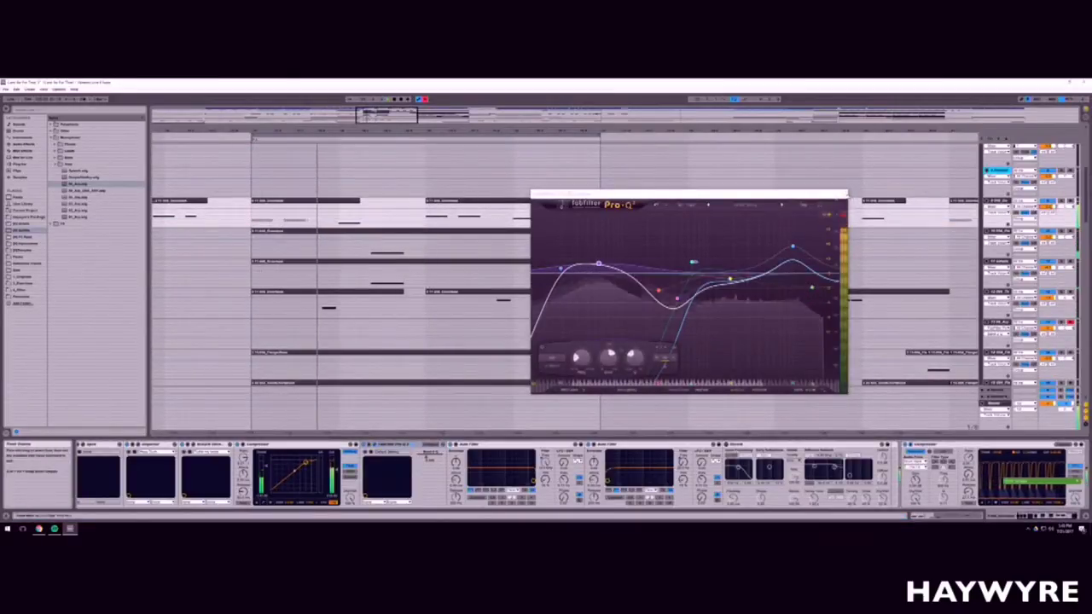
{"action": "left_click", "coordinate": [842, 195]}
Step: Re-enable the overridden automation for the arrangement
{"action": "scroll", "coordinate": [425, 255], "scroll_direction": "down", "scroll_amount": 3}
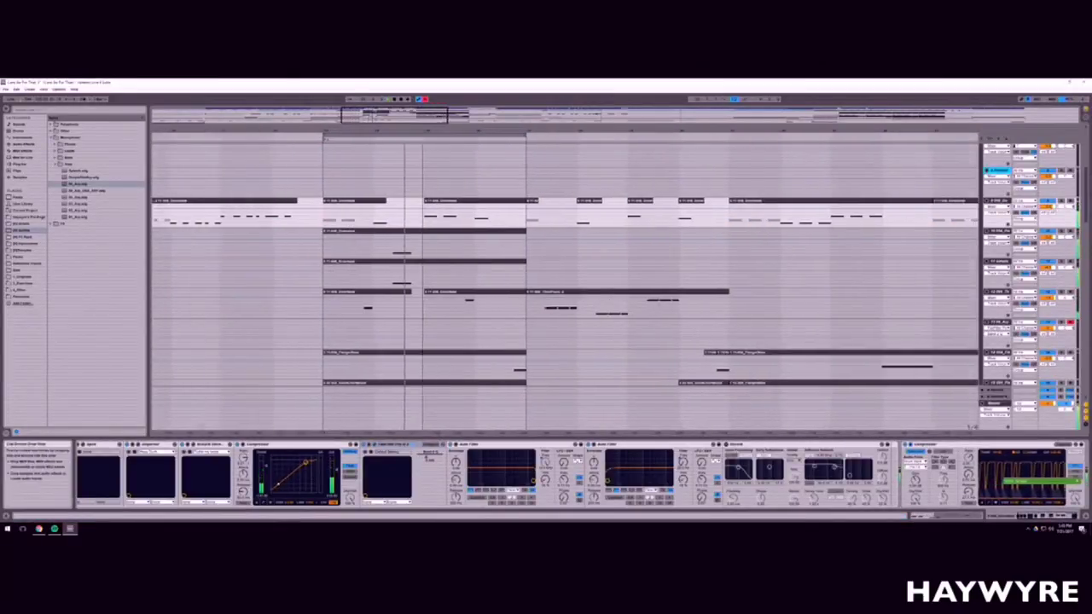
{"action": "scroll", "coordinate": [425, 255], "scroll_direction": "up", "scroll_amount": 3}
{"action": "scroll", "coordinate": [424, 254], "scroll_direction": "up", "scroll_amount": 2}
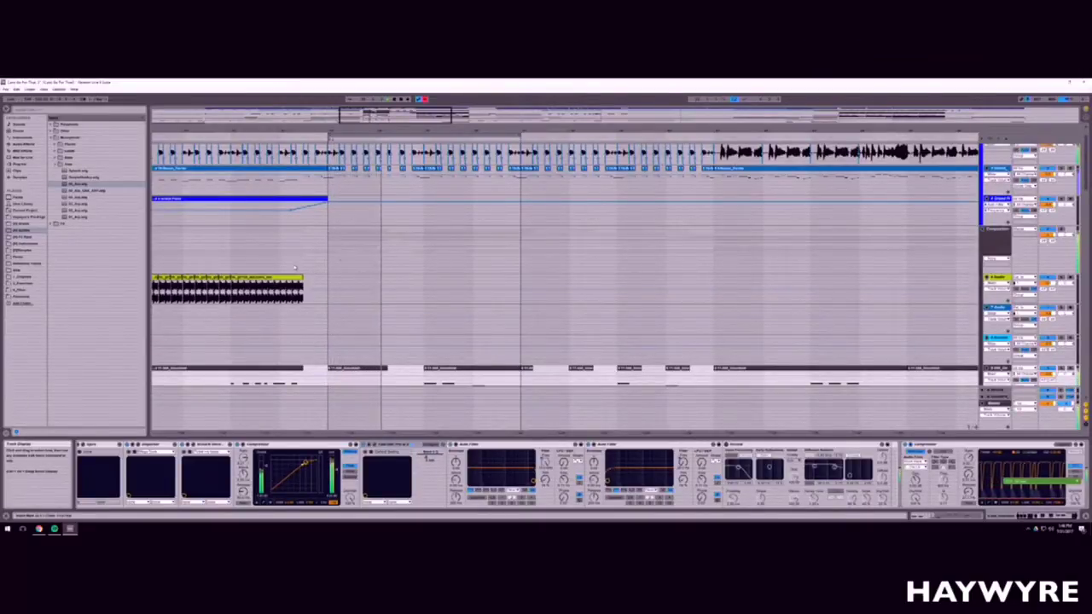
{"action": "scroll", "coordinate": [295, 268], "scroll_direction": "up", "scroll_amount": 2}
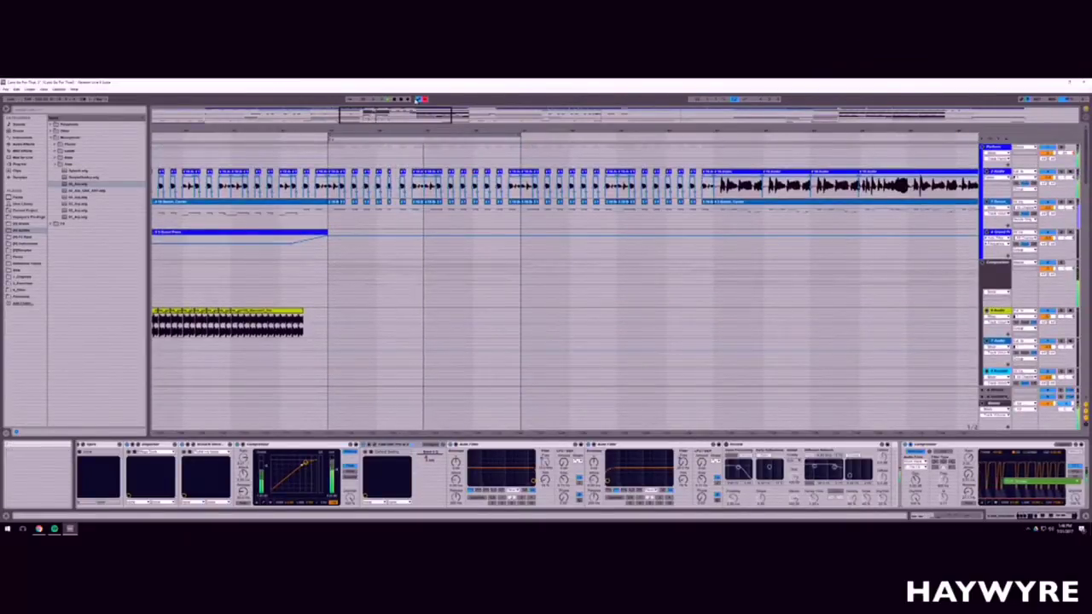
{"action": "left_click", "coordinate": [425, 99]}
Step: Examine the lower tracks of the looped section during playback and display the chopped audio track's device chain
{"action": "scroll", "coordinate": [445, 257], "scroll_direction": "down", "scroll_amount": 2}
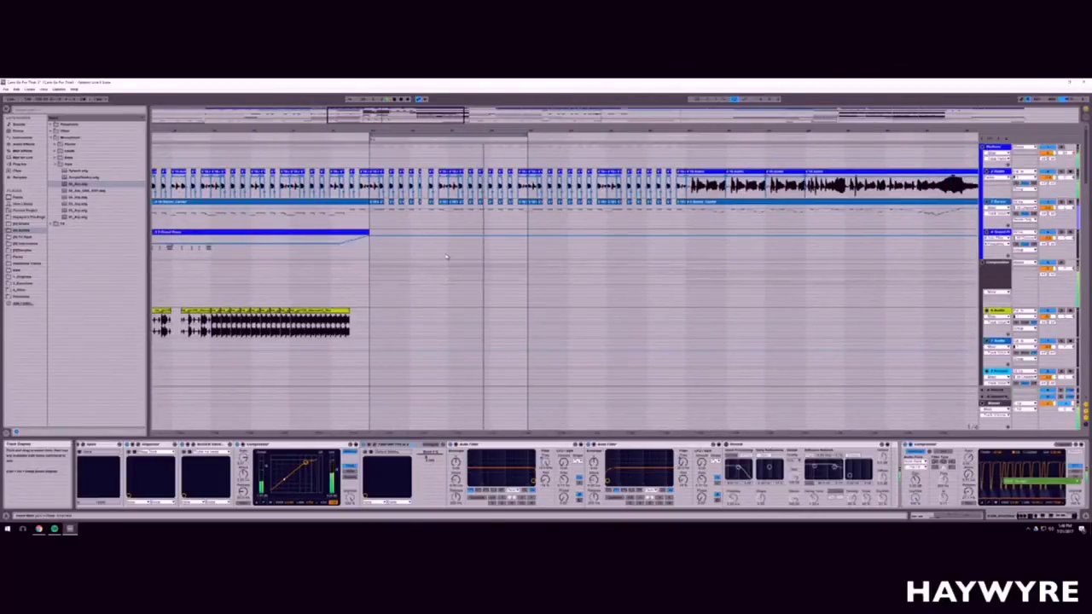
{"action": "scroll", "coordinate": [446, 254], "scroll_direction": "down", "scroll_amount": 10}
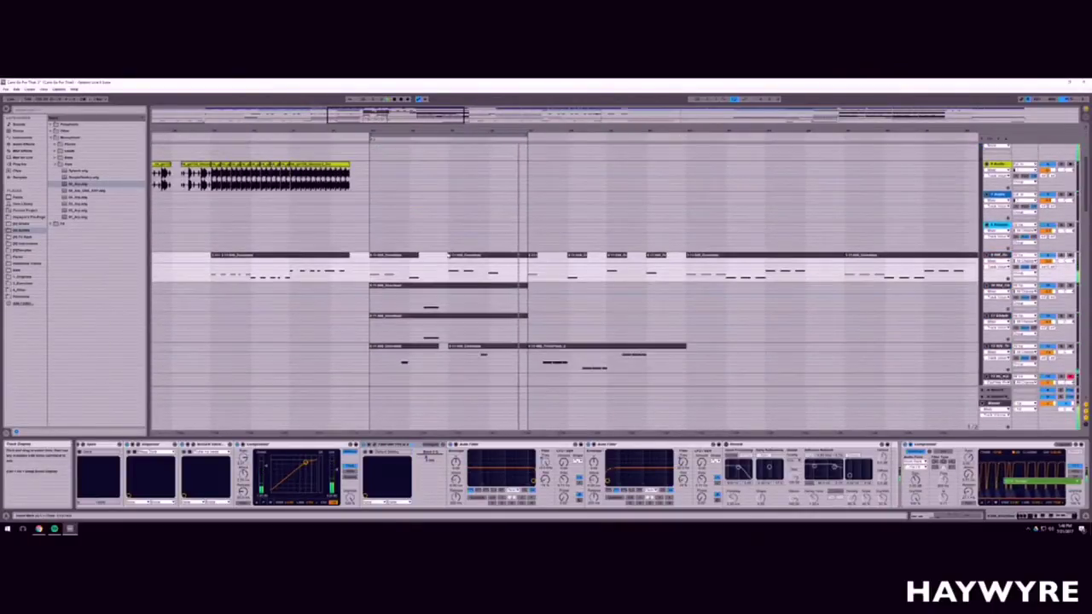
{"action": "scroll", "coordinate": [446, 254], "scroll_direction": "down", "scroll_amount": 6}
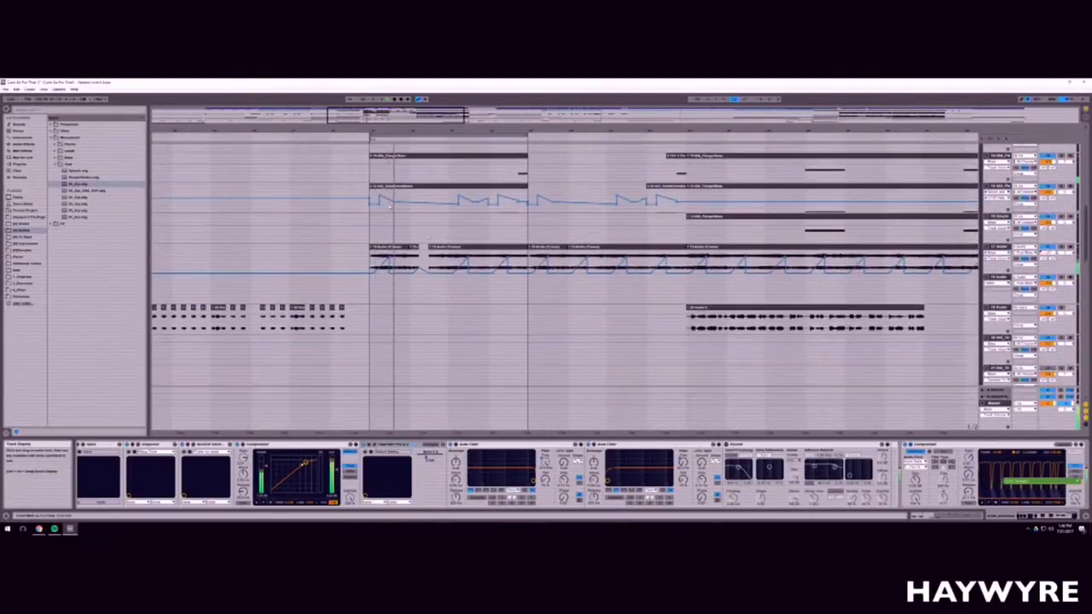
{"action": "key", "text": "plus"}
{"action": "scroll", "coordinate": [398, 265], "scroll_direction": "down", "scroll_amount": 2}
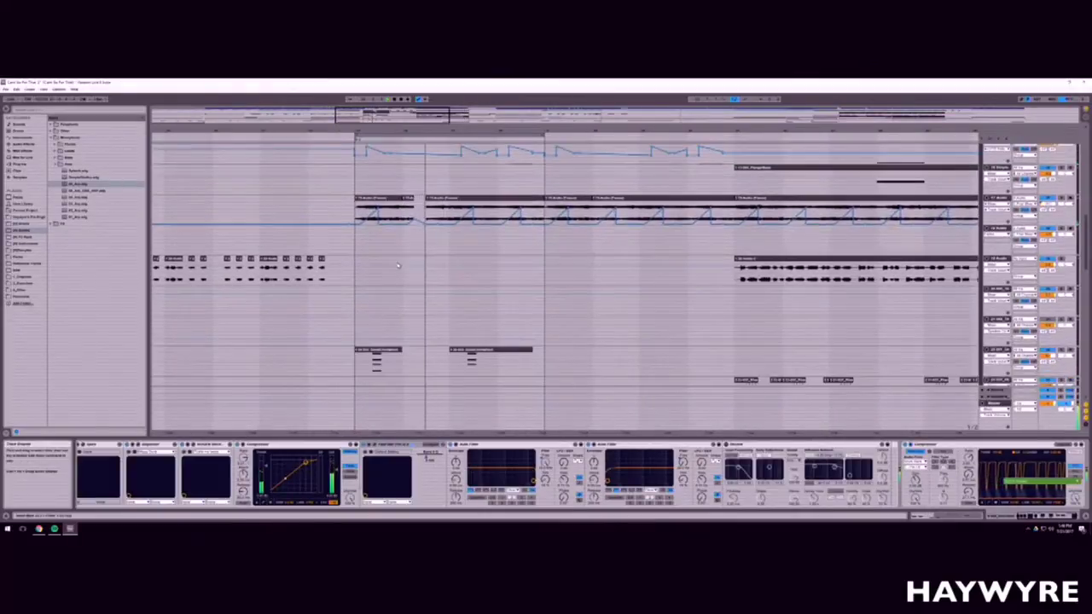
{"action": "left_click", "coordinate": [425, 280]}
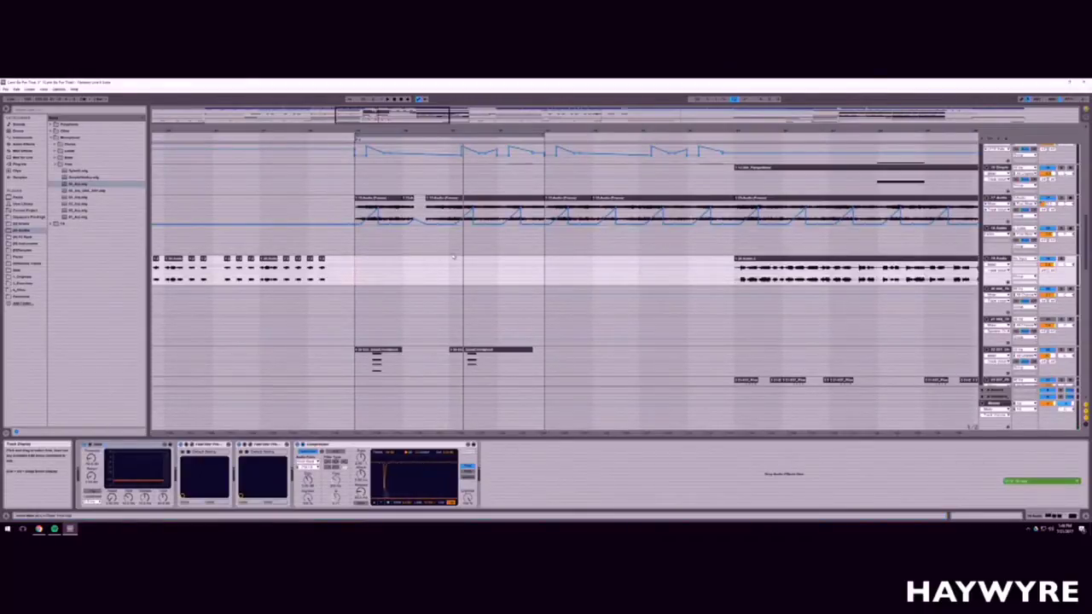
{"action": "left_click", "coordinate": [452, 299]}
{"action": "left_click", "coordinate": [451, 279]}
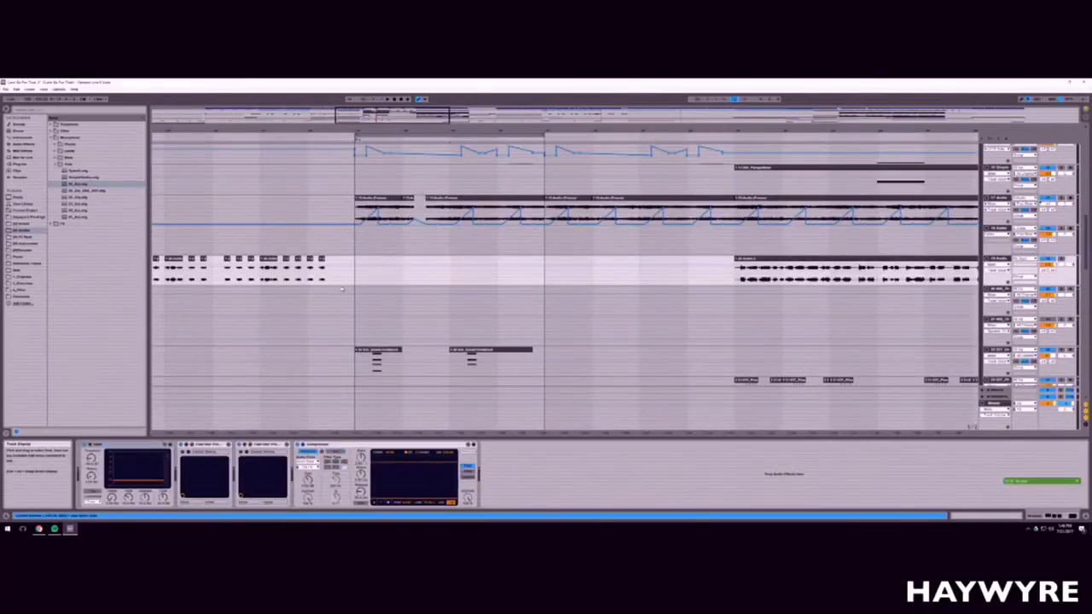
Step: Play the arrangement from the chopped audio clips leading into the looped section and examine the tracks around the empty space
{"action": "left_click_drag", "start_coordinate": [356, 282], "coordinate": [446, 284]}
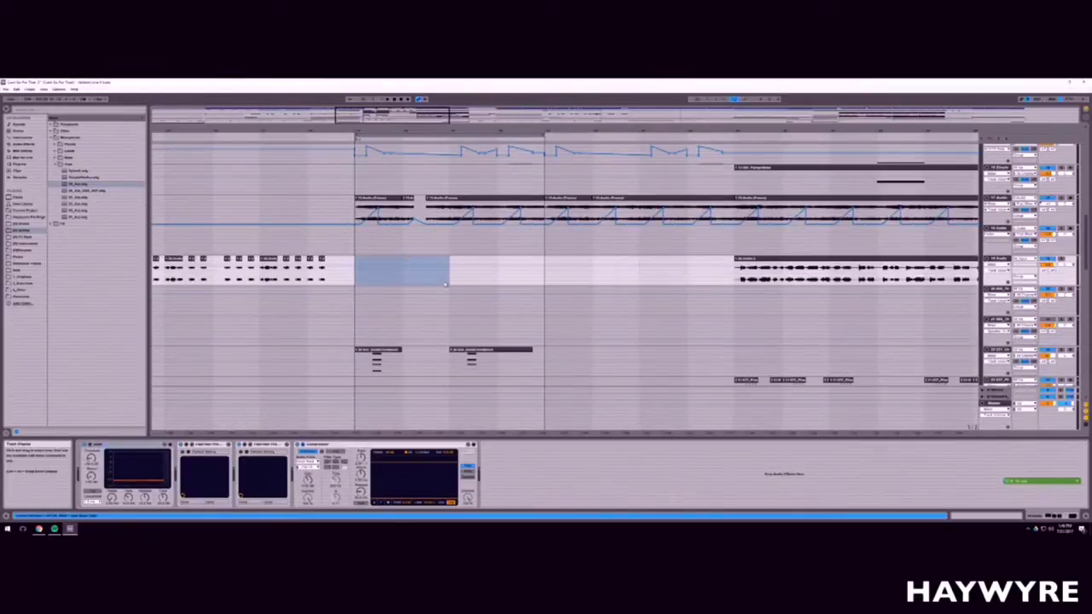
{"action": "left_click_drag", "start_coordinate": [361, 116], "coordinate": [360, 92]}
{"action": "left_click", "coordinate": [352, 282]}
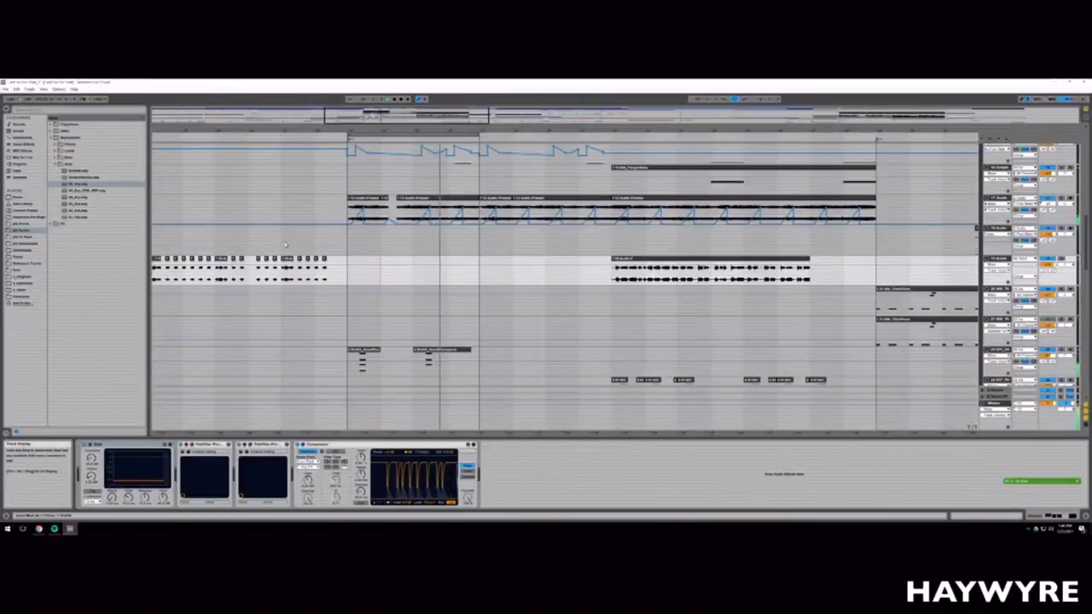
{"action": "left_click", "coordinate": [308, 279]}
{"action": "key", "text": "space"}
{"action": "key", "text": "space"}
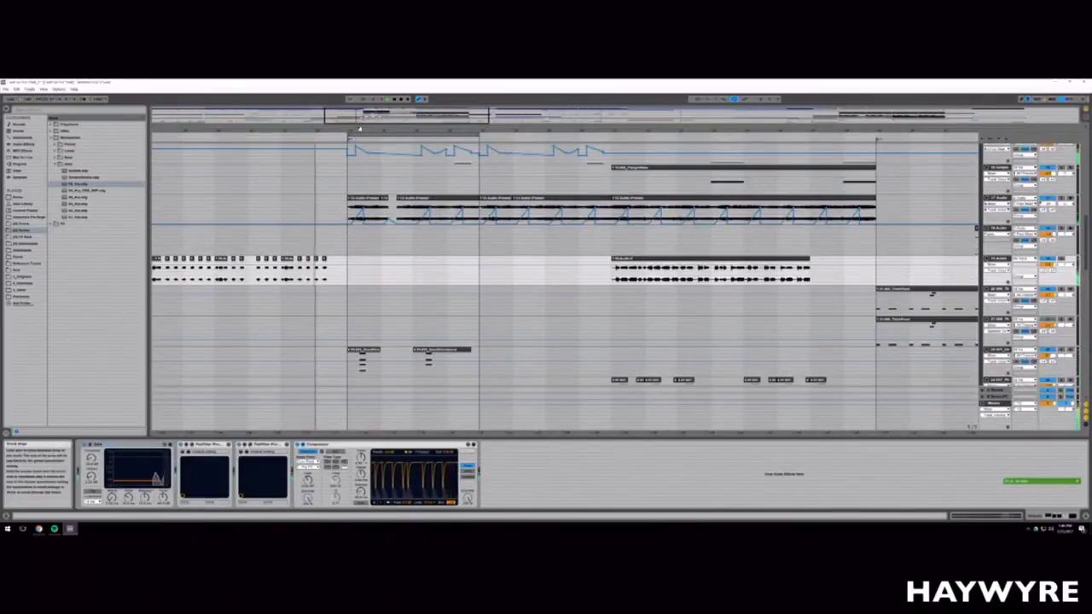
{"action": "left_click_drag", "start_coordinate": [360, 127], "coordinate": [373, 166]}
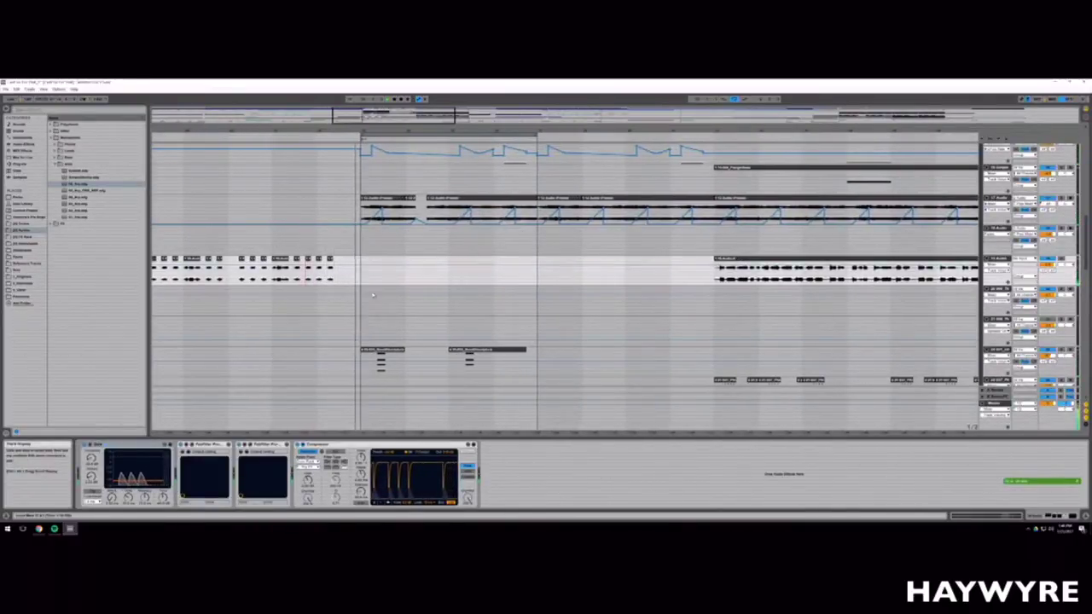
{"action": "scroll", "coordinate": [373, 293], "scroll_direction": "up", "scroll_amount": 2}
{"action": "scroll", "coordinate": [358, 295], "scroll_direction": "down", "scroll_amount": 2}
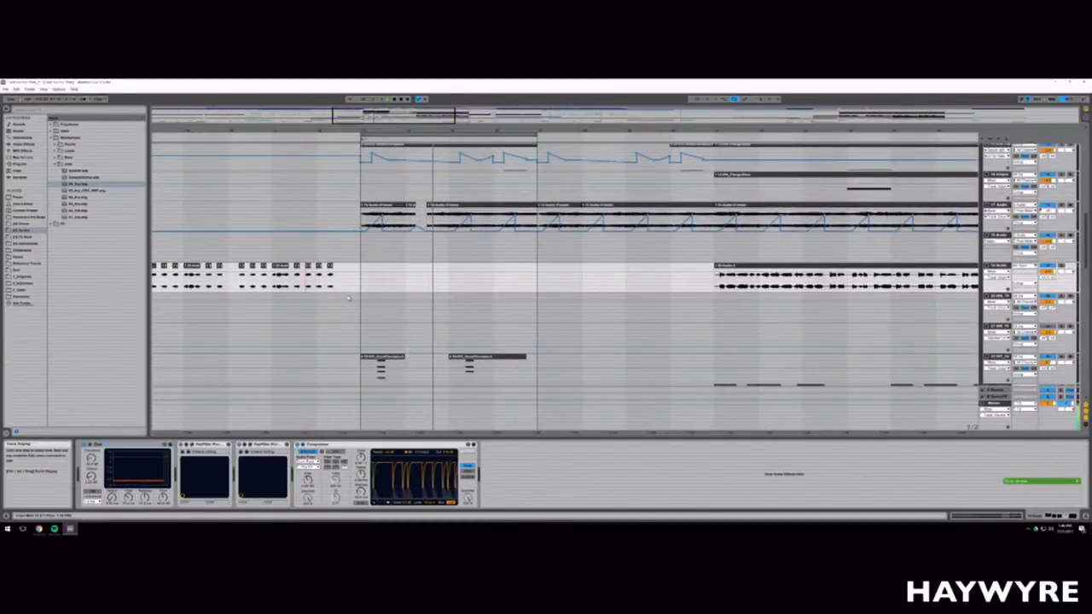
{"action": "scroll", "coordinate": [348, 298], "scroll_direction": "down", "scroll_amount": 3}
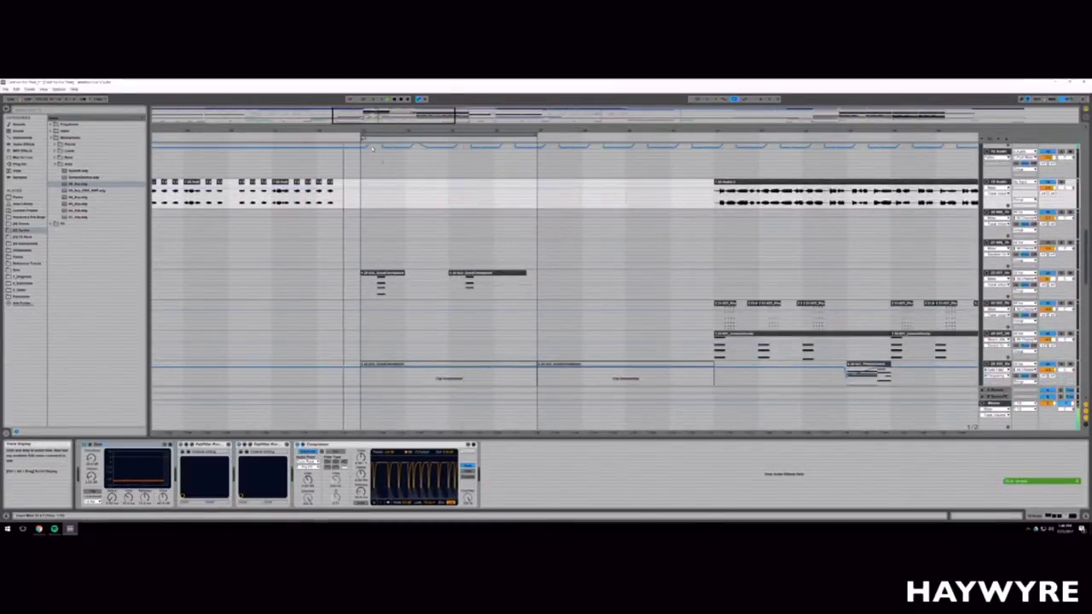
Step: Consolidate the two chord clips on the chord synth track into one clip spanning the loop and play the section
{"action": "left_click_drag", "start_coordinate": [363, 113], "coordinate": [363, 115]}
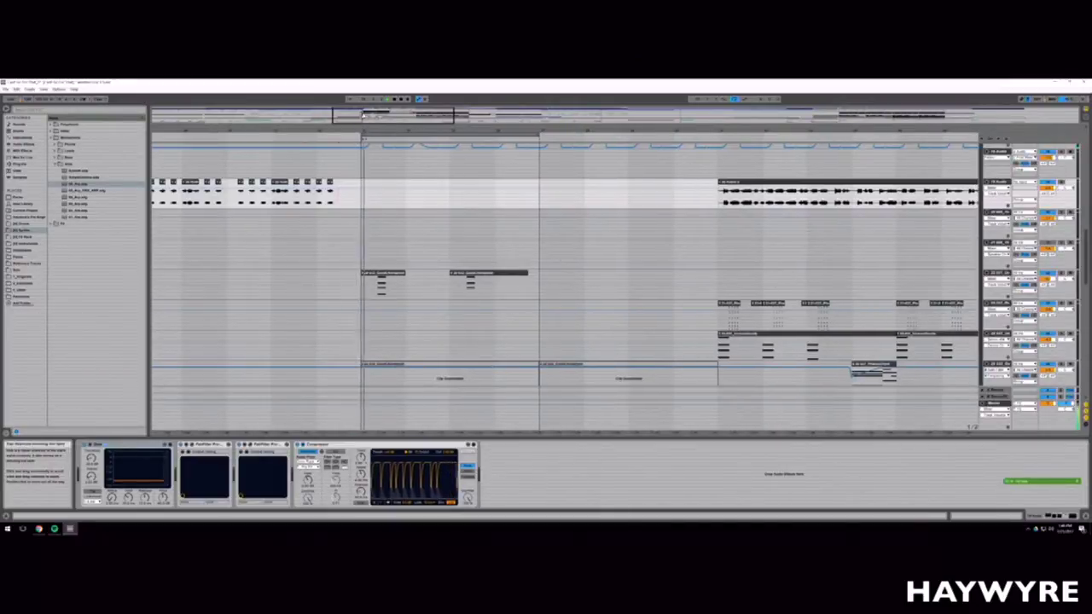
{"action": "scroll", "coordinate": [368, 206], "scroll_direction": "down", "scroll_amount": 3}
{"action": "left_click", "coordinate": [376, 218]}
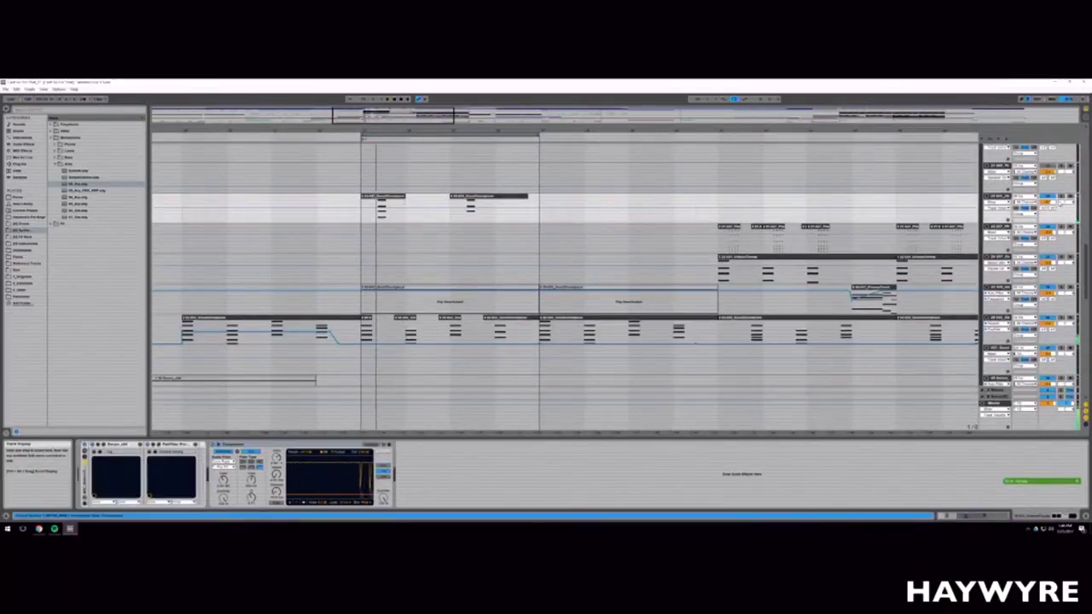
{"action": "left_click_drag", "start_coordinate": [362, 212], "coordinate": [538, 216]}
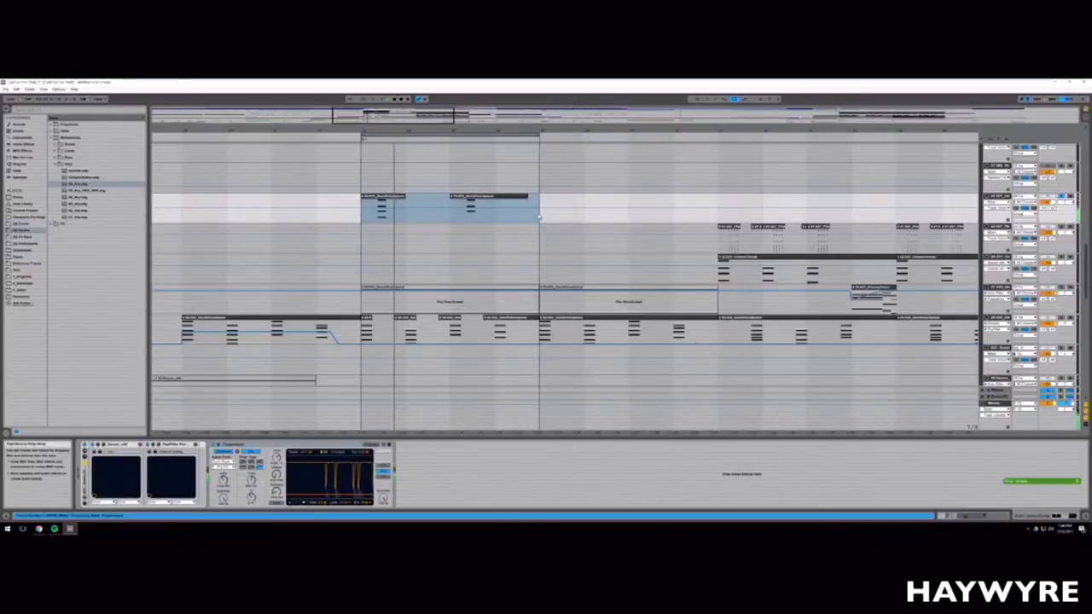
{"action": "key", "text": "ctrl+j"}
{"action": "key", "text": "space"}
Step: Open the consolidated clip's notes, select both chords, return to the device chain and check the unsoloed track in playback
{"action": "double_click", "coordinate": [455, 197]}
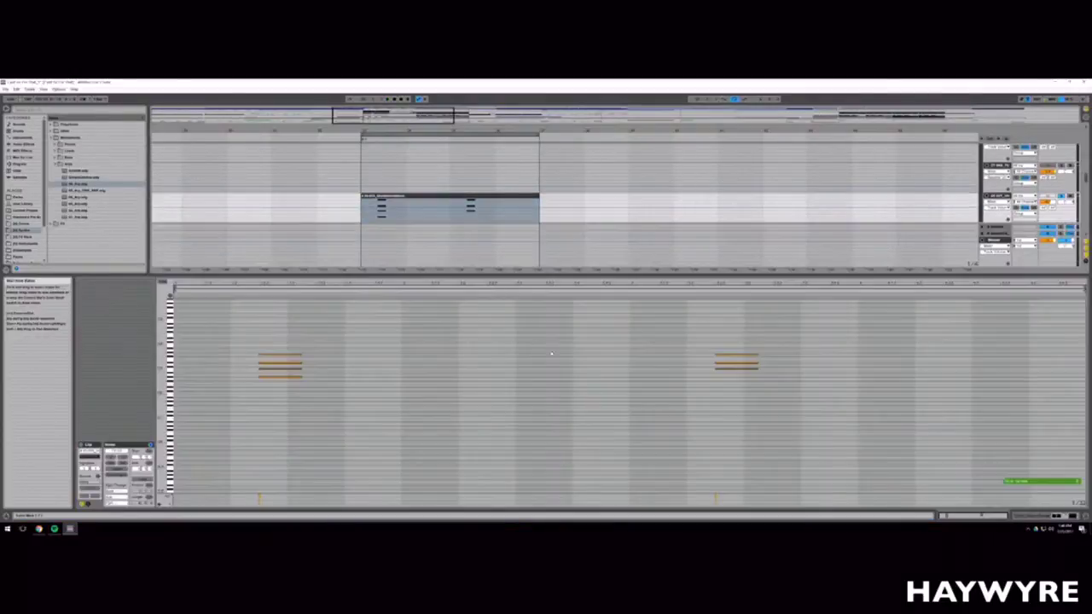
{"action": "left_click_drag", "start_coordinate": [747, 342], "coordinate": [274, 359]}
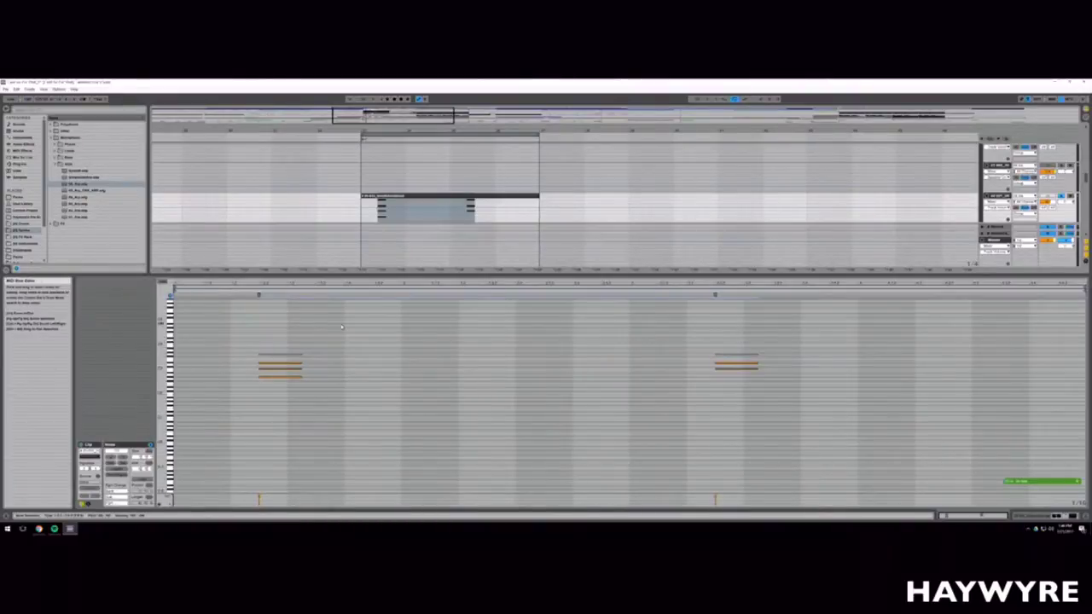
{"action": "key", "text": "shift+Tab"}
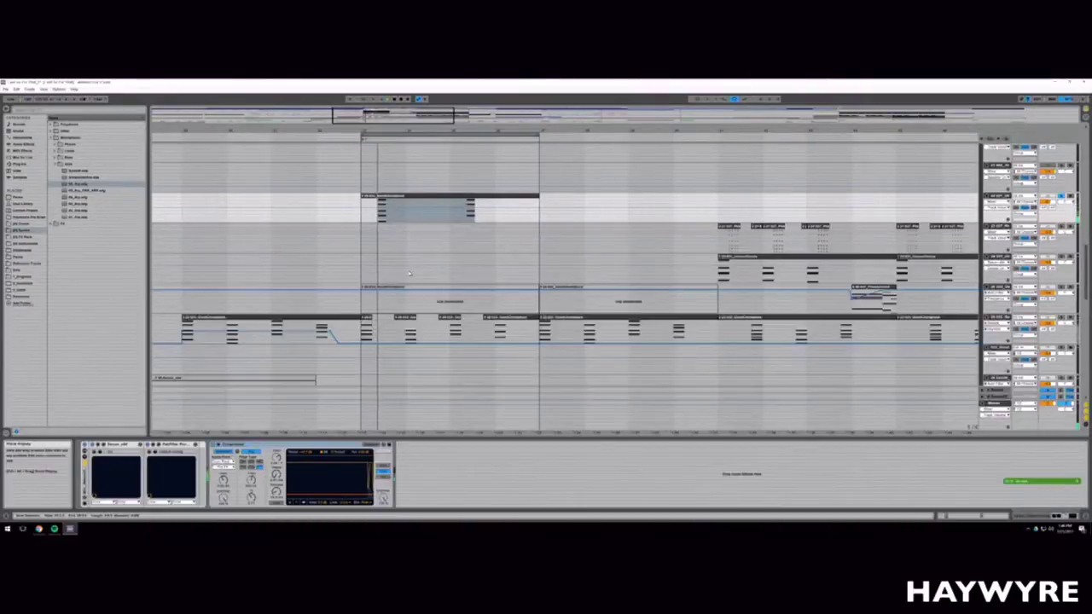
{"action": "left_click", "coordinate": [1062, 196]}
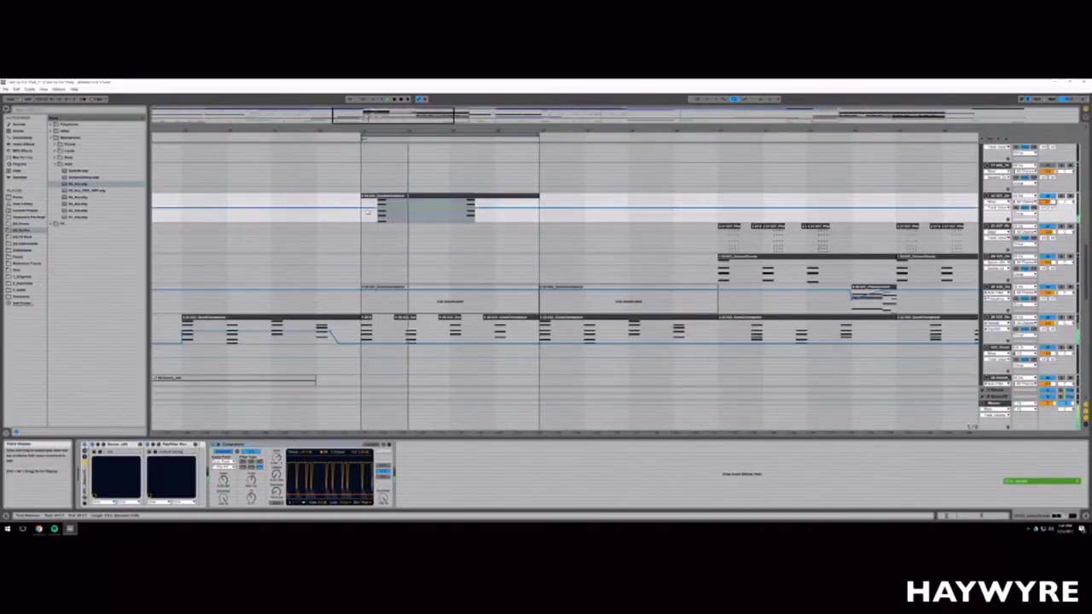
{"action": "scroll", "coordinate": [426, 332], "scroll_direction": "up", "scroll_amount": 5}
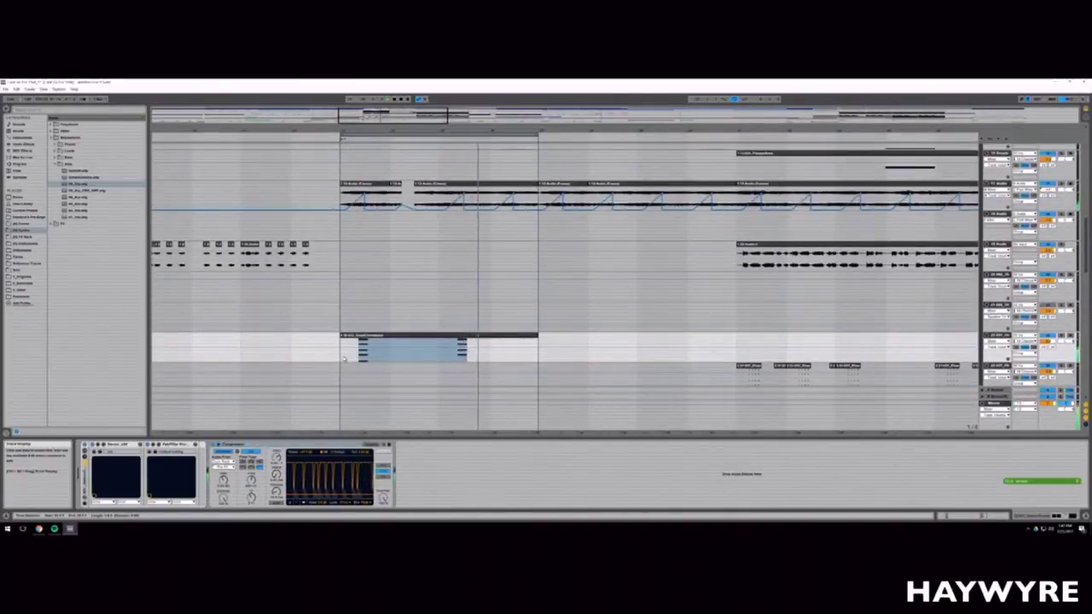
{"action": "left_click", "coordinate": [465, 354]}
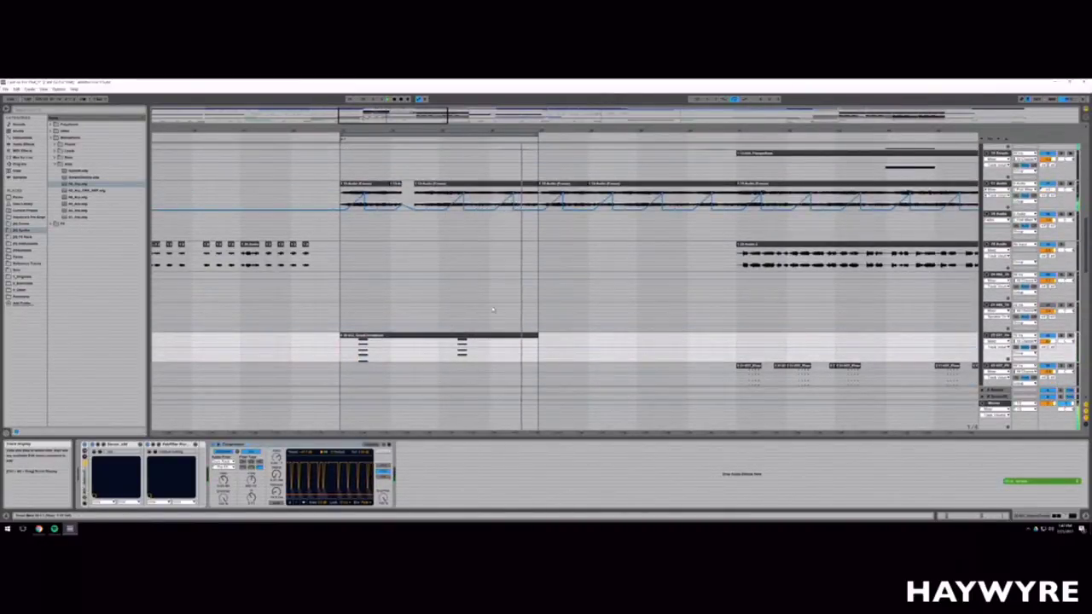
Step: Examine the looped section's synth, bass and drum tracks and display the device chain of the upper bass track
{"action": "scroll", "coordinate": [492, 310], "scroll_direction": "up", "scroll_amount": 10}
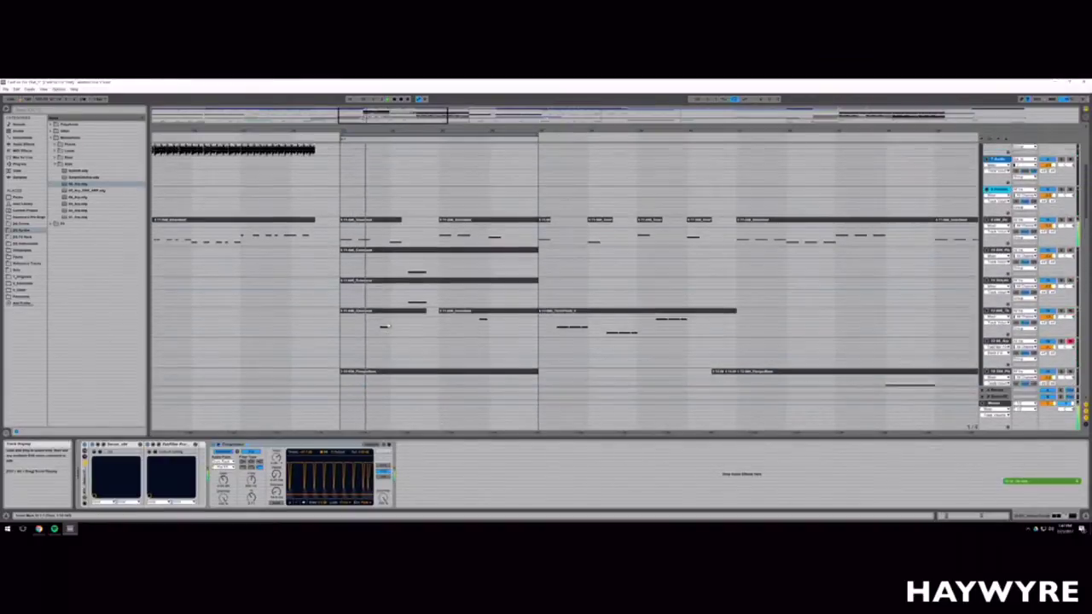
{"action": "scroll", "coordinate": [388, 324], "scroll_direction": "up", "scroll_amount": 1}
{"action": "left_click_drag", "start_coordinate": [370, 117], "coordinate": [368, 163]}
{"action": "left_click", "coordinate": [440, 271]}
{"action": "key", "text": "space"}
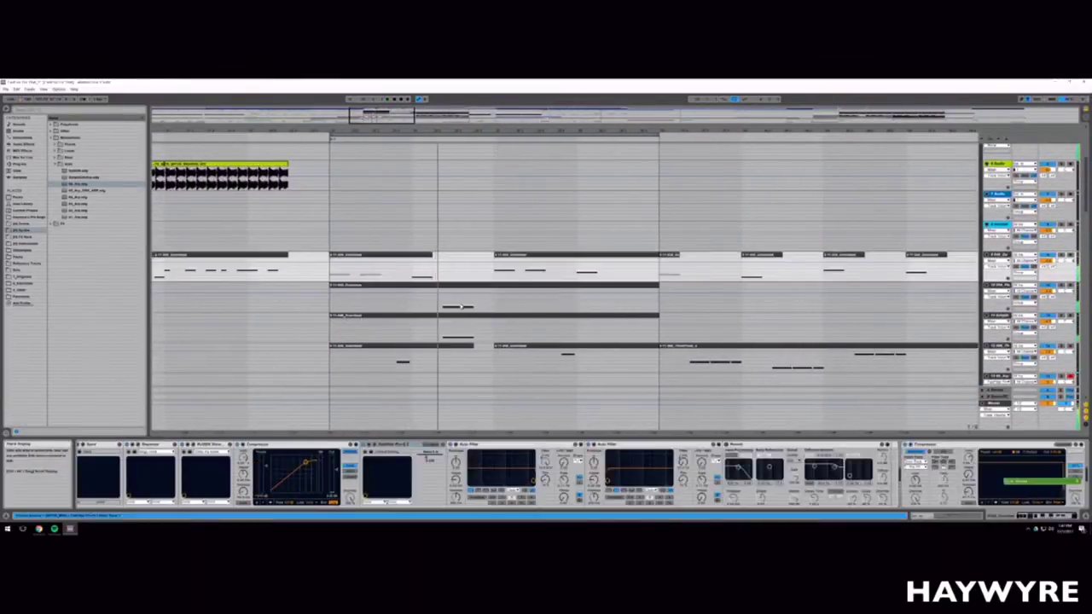
{"action": "scroll", "coordinate": [461, 307], "scroll_direction": "down", "scroll_amount": 10}
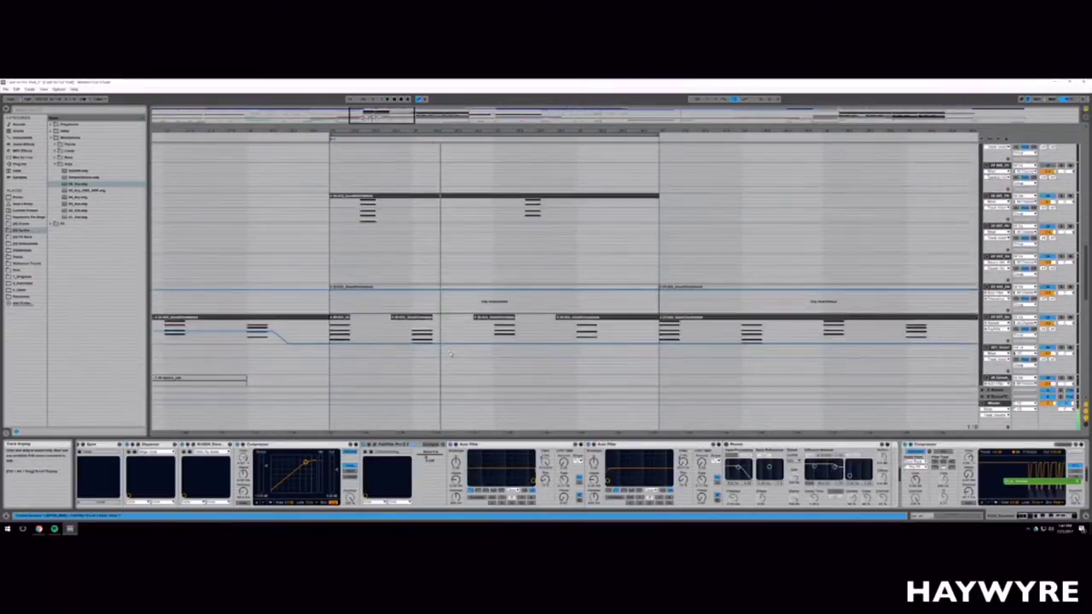
{"action": "scroll", "coordinate": [450, 354], "scroll_direction": "down", "scroll_amount": 10}
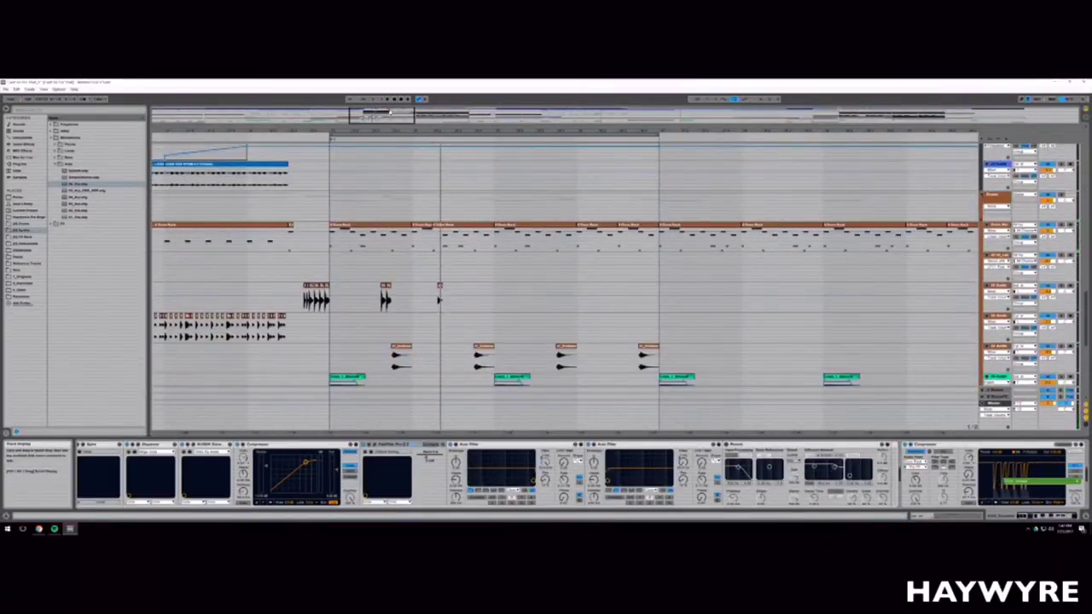
Step: Move the single percussion hit in the looped section from its audio track to a new audio track directly below
{"action": "mouse_move", "coordinate": [390, 112]}
{"action": "left_mouse_down"}
{"action": "mouse_move", "coordinate": [390, 80]}
{"action": "mouse_move", "coordinate": [379, 117]}
{"action": "left_mouse_up"}
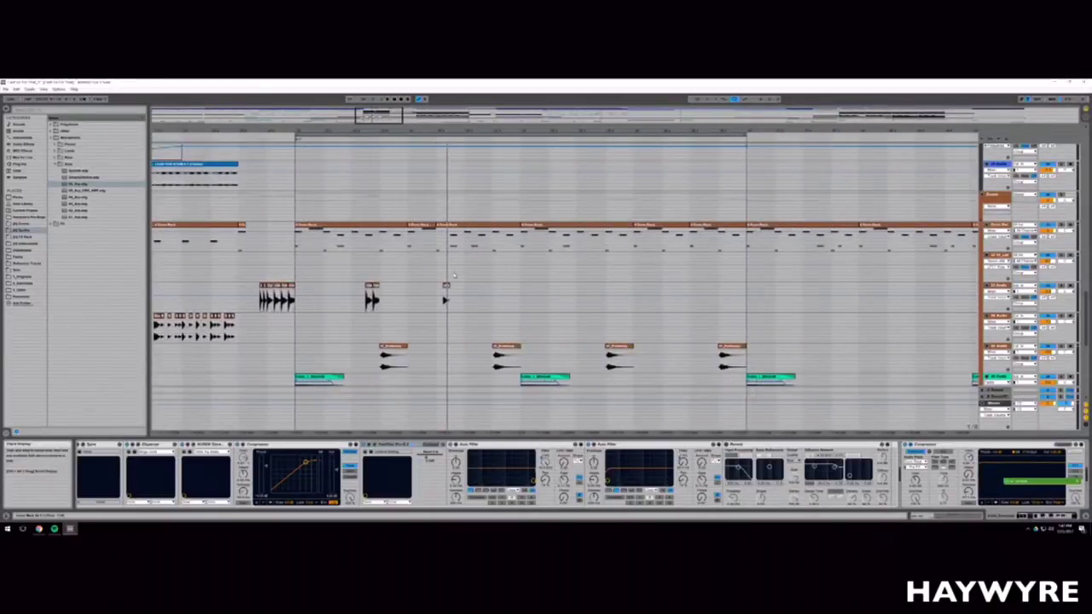
{"action": "left_click_drag", "start_coordinate": [446, 286], "coordinate": [486, 280]}
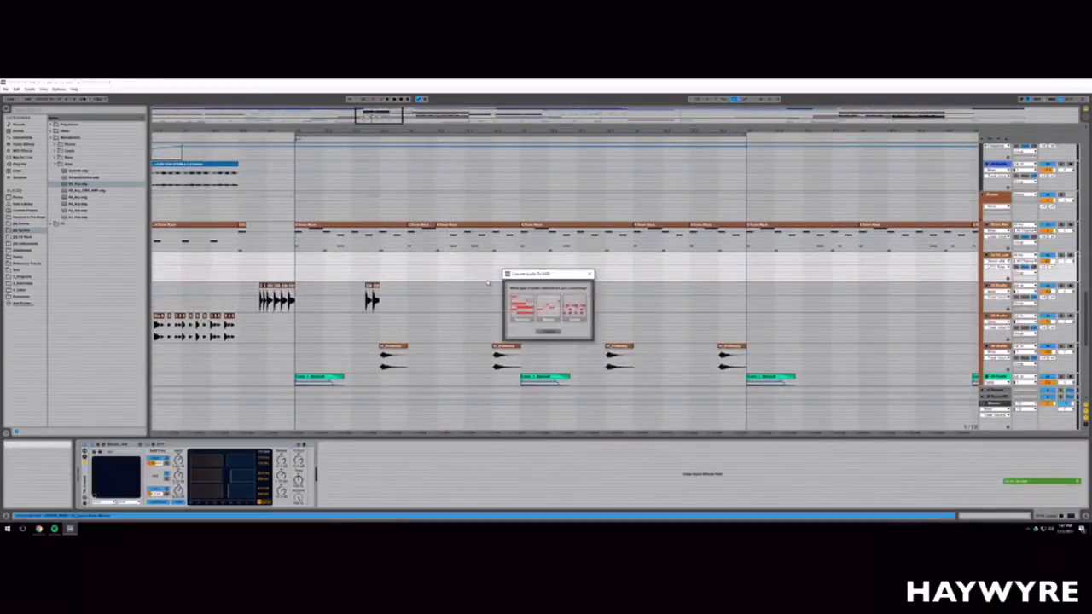
{"action": "left_click", "coordinate": [550, 331]}
{"action": "left_click", "coordinate": [997, 287]}
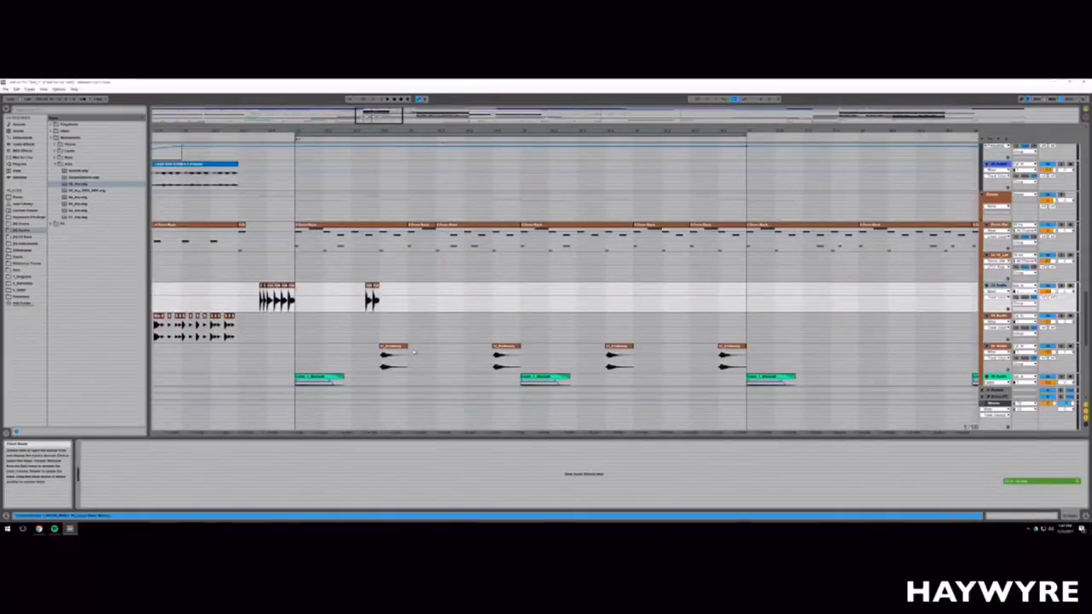
{"action": "key", "text": "ctrl+t"}
{"action": "left_click", "coordinate": [446, 333]}
{"action": "key", "text": "ctrl+v"}
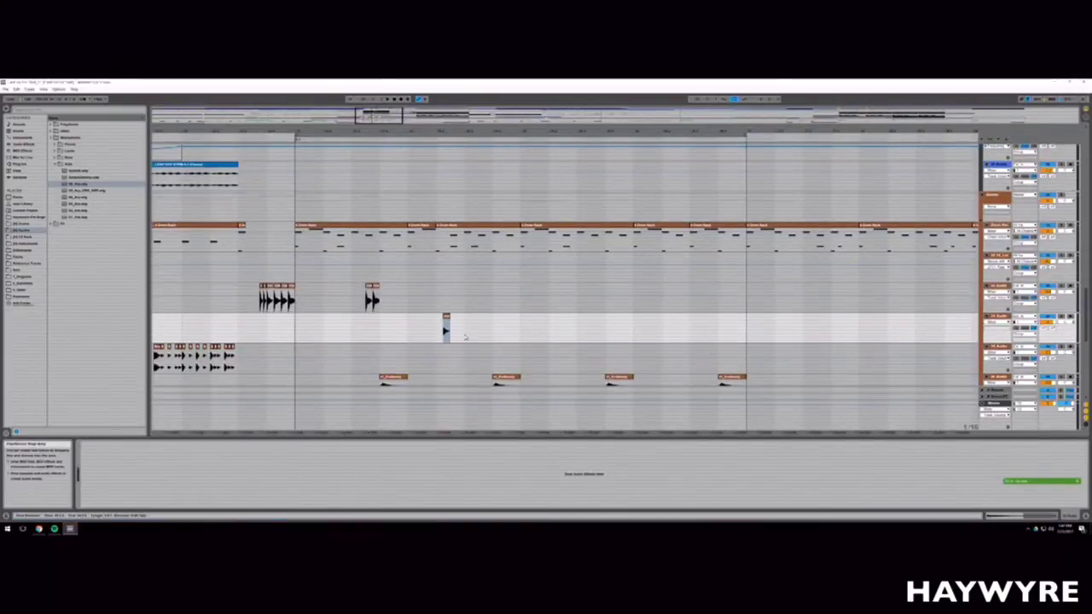
Step: Add the OTT preset of Multiband Dynamics to the new percussion track and check the single hit in playback
{"action": "left_click", "coordinate": [31, 139]}
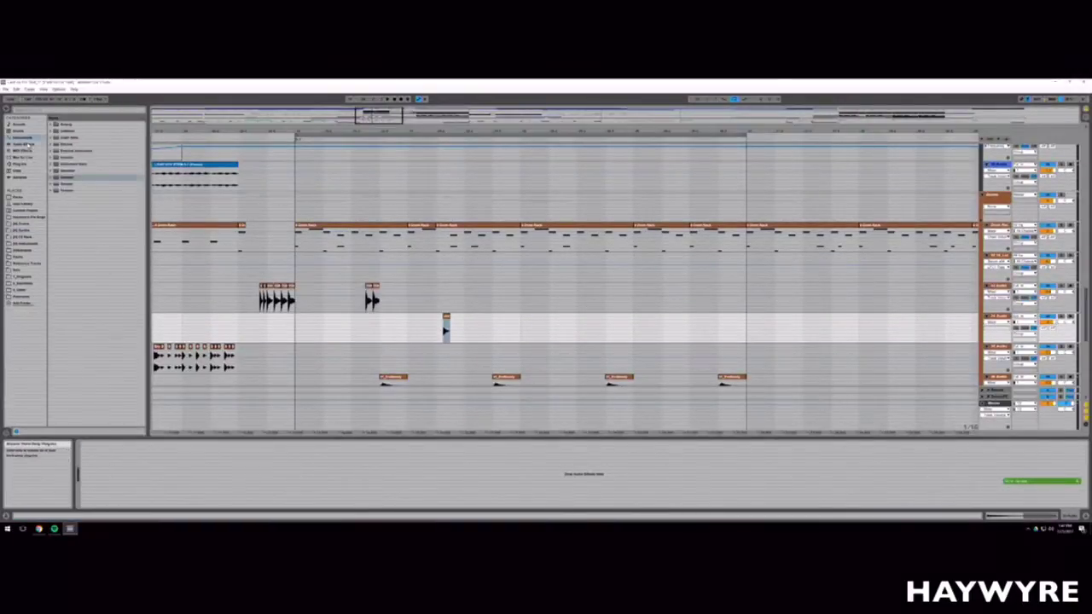
{"action": "left_click", "coordinate": [28, 144]}
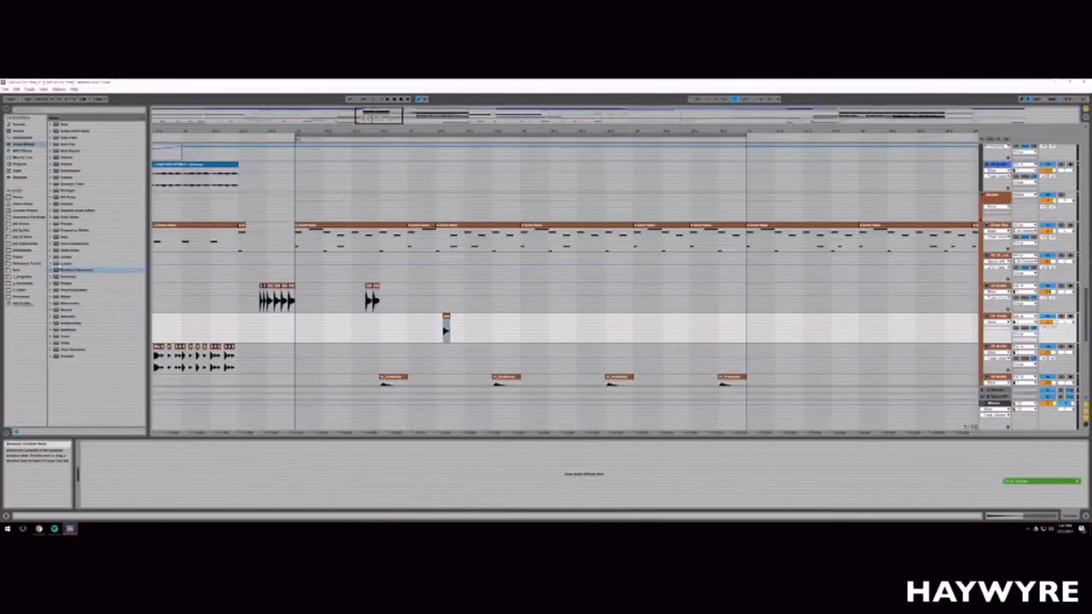
{"action": "left_click", "coordinate": [58, 269]}
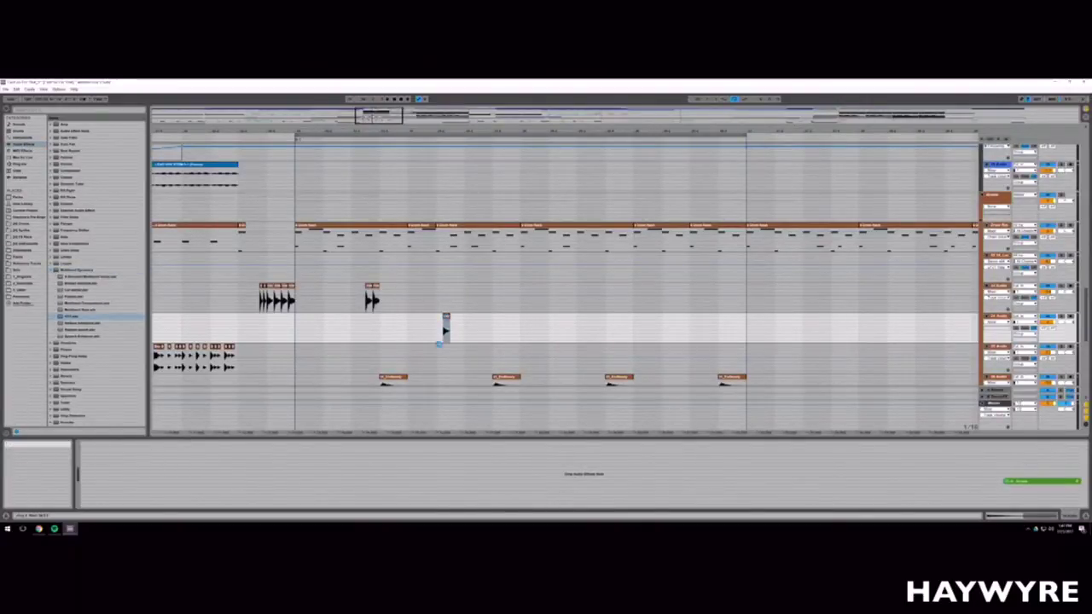
{"action": "left_click_drag", "start_coordinate": [257, 340], "coordinate": [435, 337]}
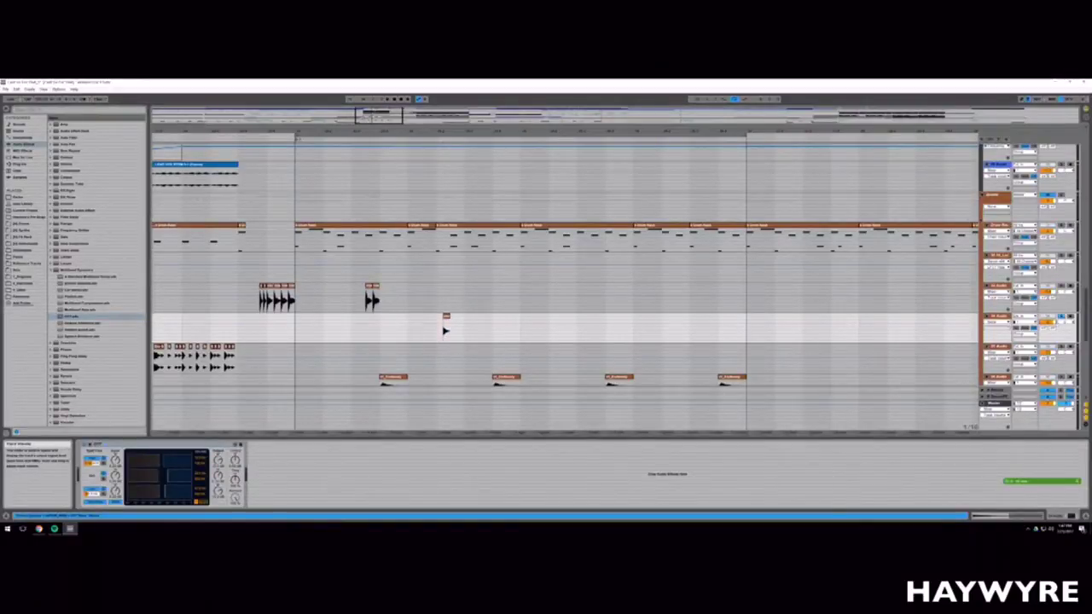
{"action": "left_click", "coordinate": [444, 330]}
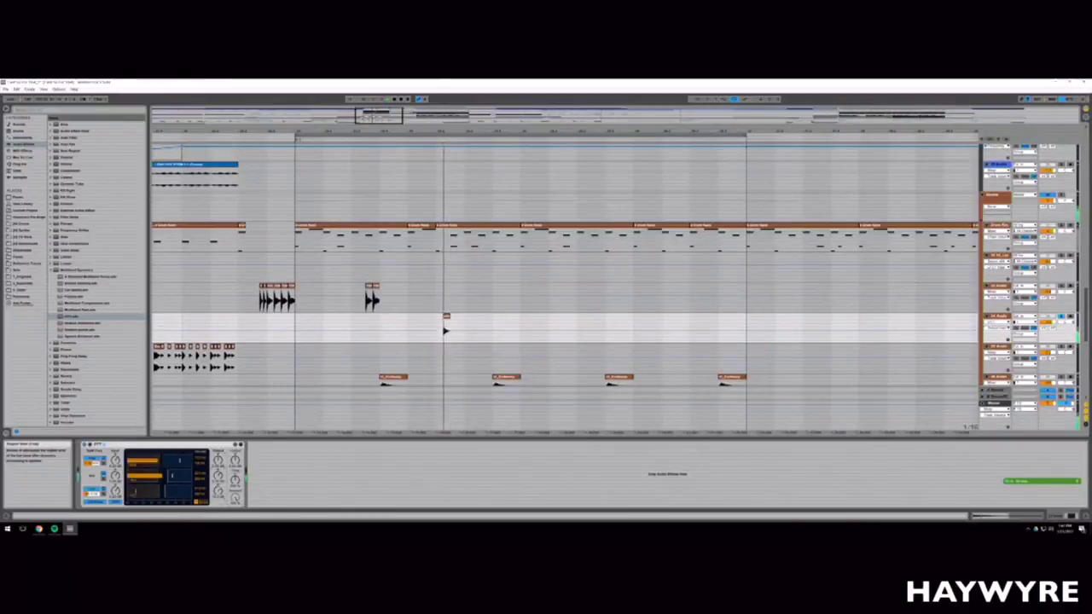
{"action": "key", "text": "space"}
{"action": "key", "text": "space"}
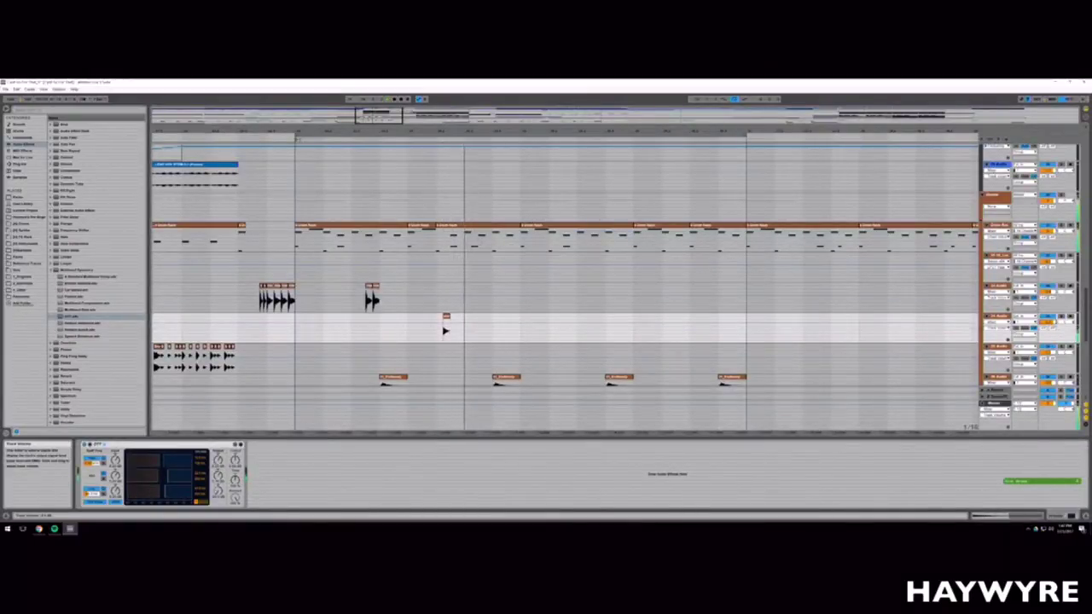
Step: Examine the wider arrangement around the looped section during playback, from the drum tracks through the vocal and vocoder to the synths
{"action": "left_click_drag", "start_coordinate": [349, 131], "coordinate": [349, 89]}
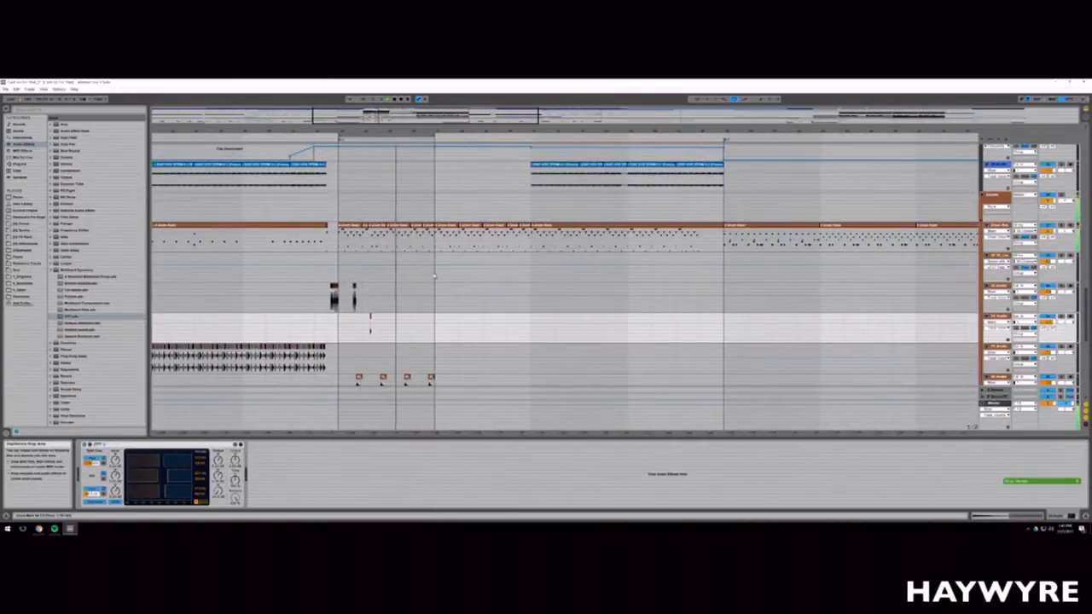
{"action": "scroll", "coordinate": [655, 214], "scroll_direction": "down", "scroll_amount": 10}
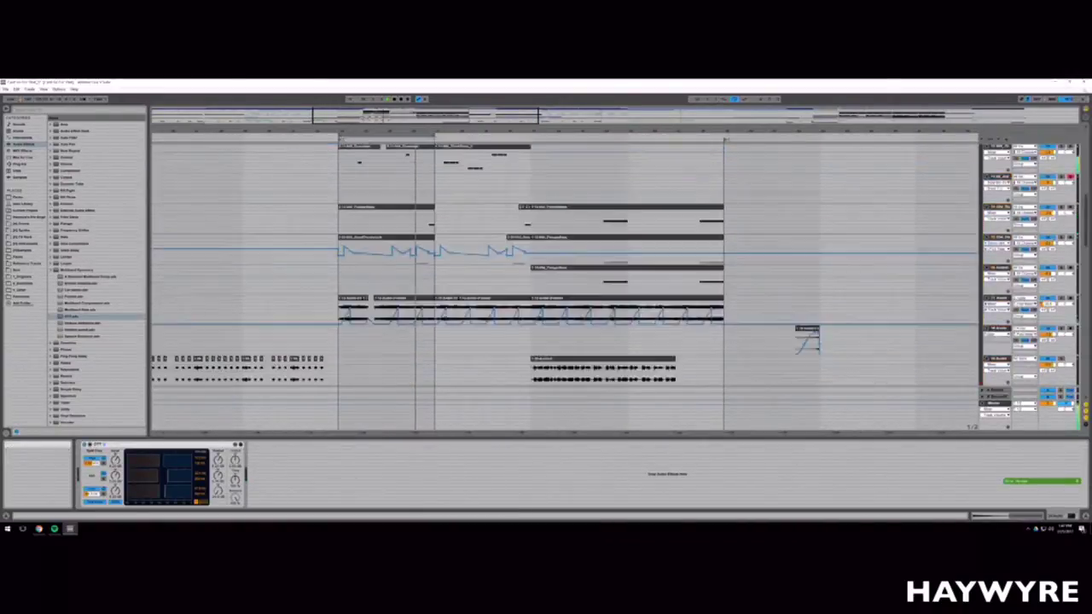
{"action": "left_click_drag", "start_coordinate": [419, 120], "coordinate": [422, 127]}
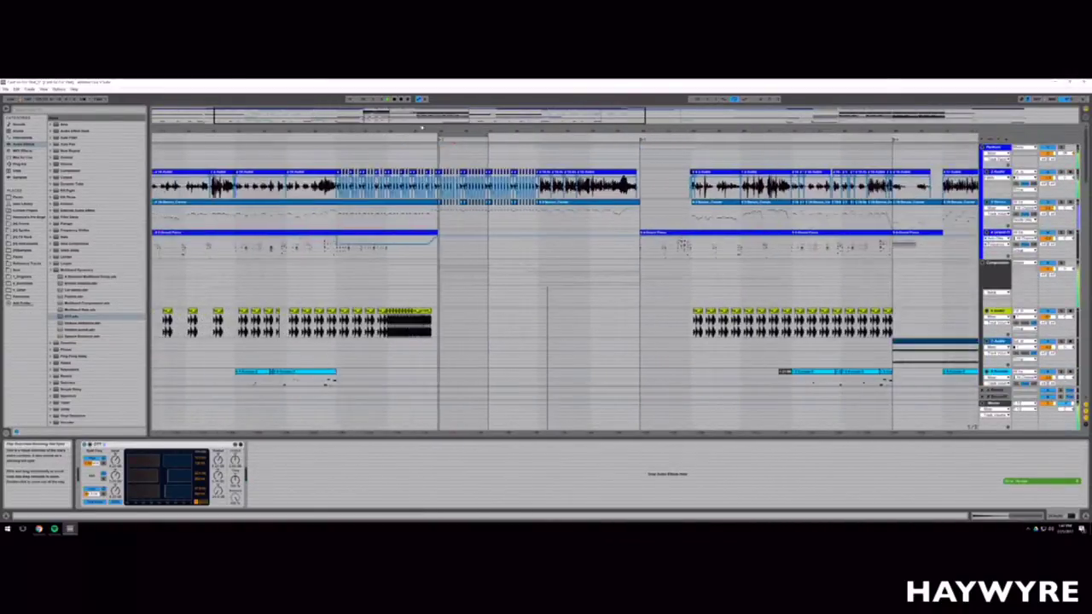
{"action": "left_click", "coordinate": [488, 224]}
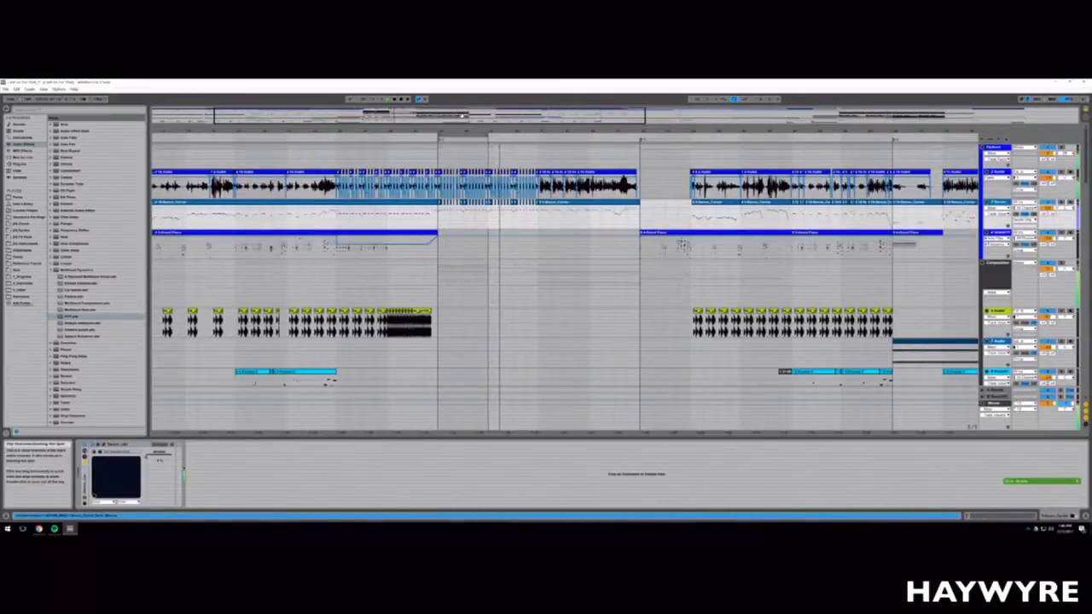
{"action": "left_click_drag", "start_coordinate": [461, 116], "coordinate": [462, 113]}
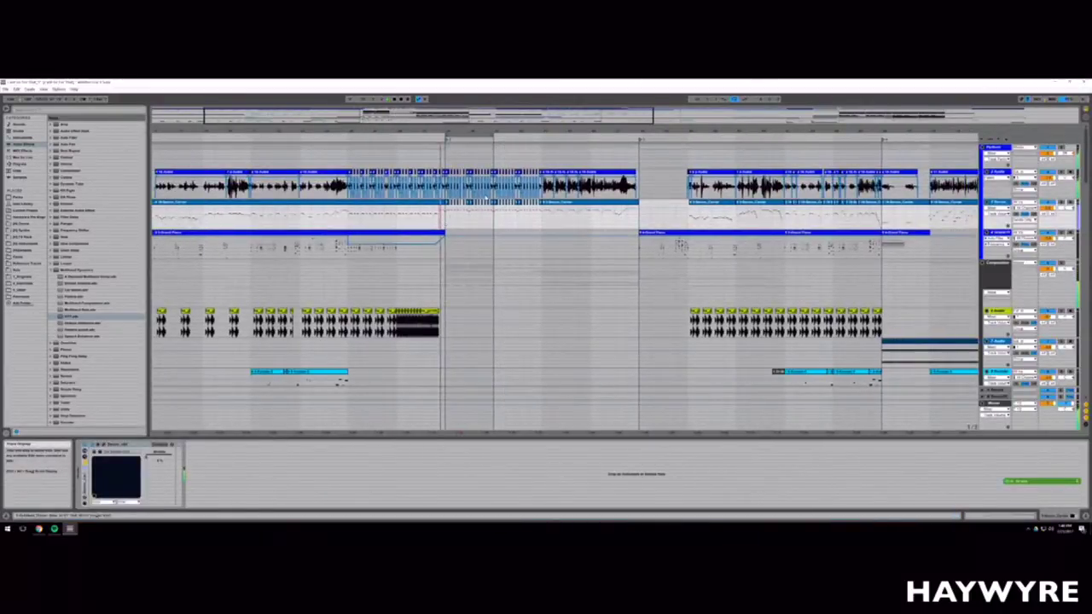
{"action": "left_click_drag", "start_coordinate": [393, 122], "coordinate": [475, 249]}
{"action": "scroll", "coordinate": [475, 249], "scroll_direction": "down", "scroll_amount": 8}
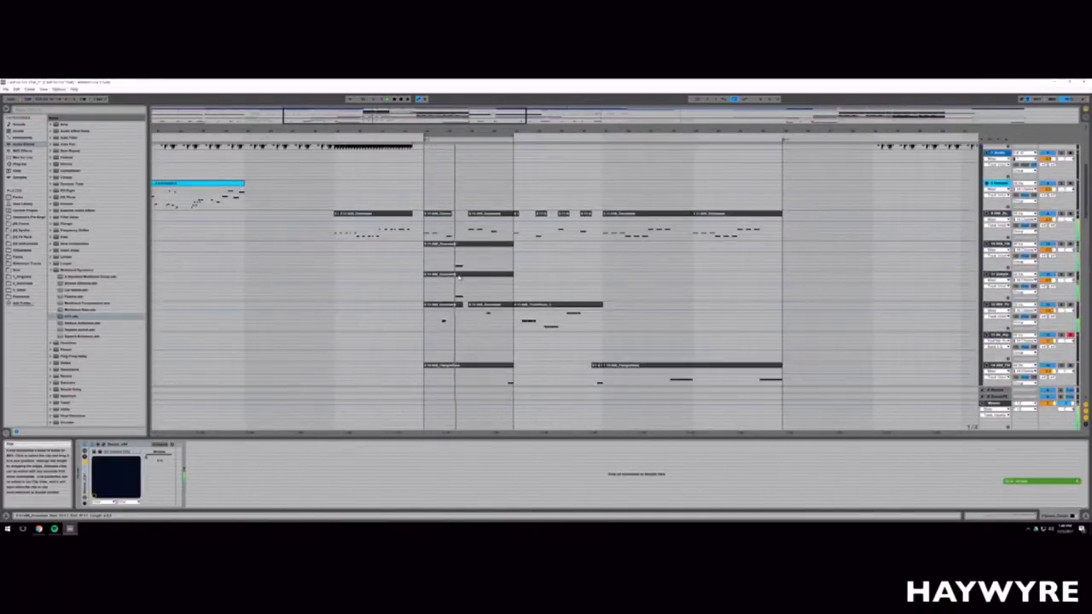
Step: Move the low pluck phrase from after the loop into its gap, deactivate the overlapping clip segments on the two tracks above, and check playback
{"action": "left_click_drag", "start_coordinate": [384, 111], "coordinate": [428, 213]}
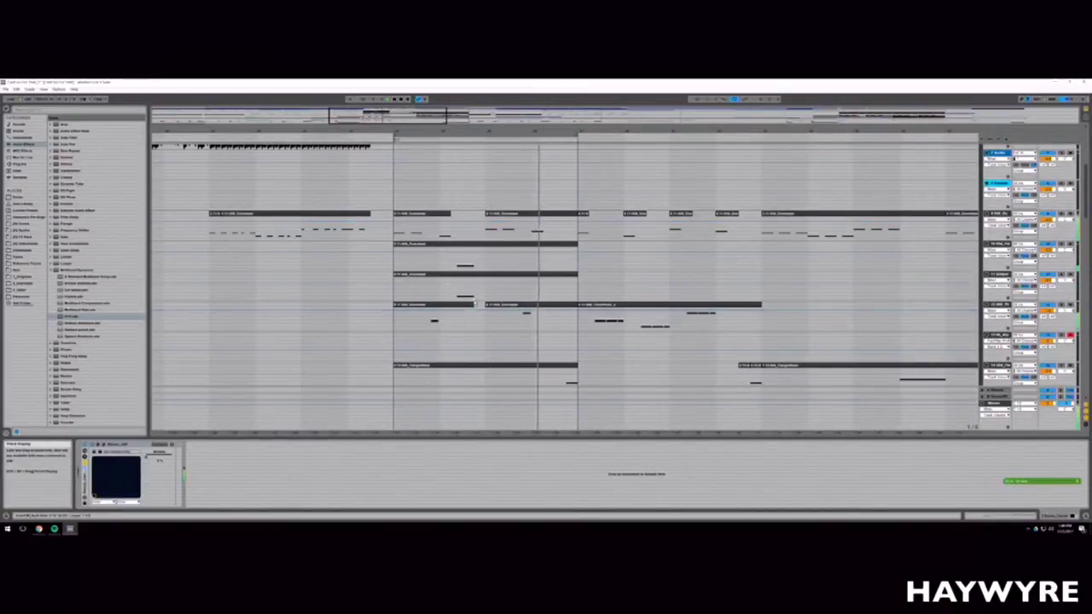
{"action": "left_click_drag", "start_coordinate": [391, 121], "coordinate": [375, 205]}
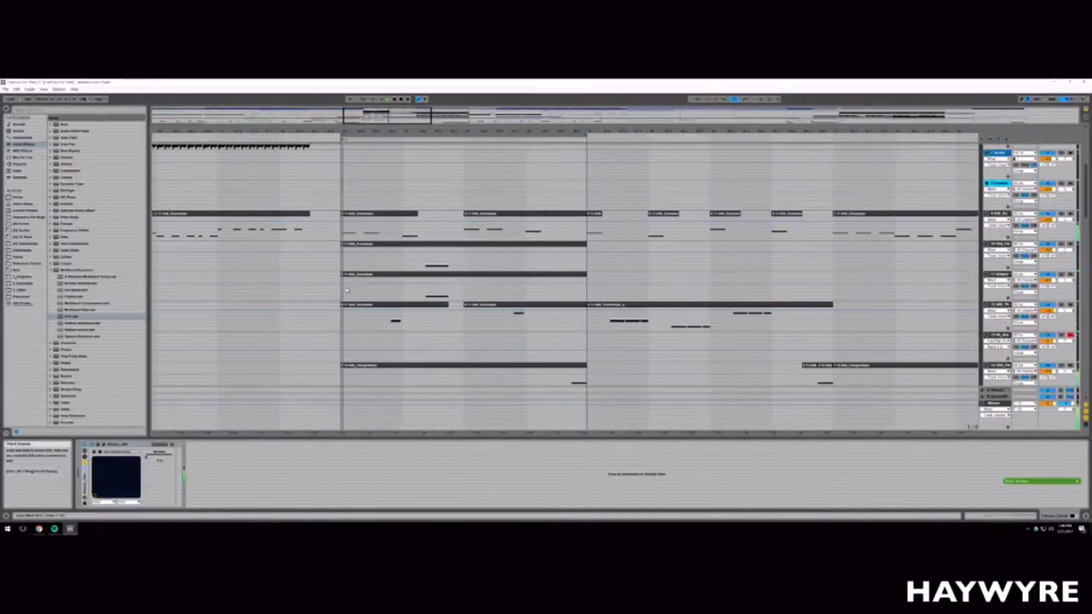
{"action": "left_click_drag", "start_coordinate": [645, 326], "coordinate": [467, 260]}
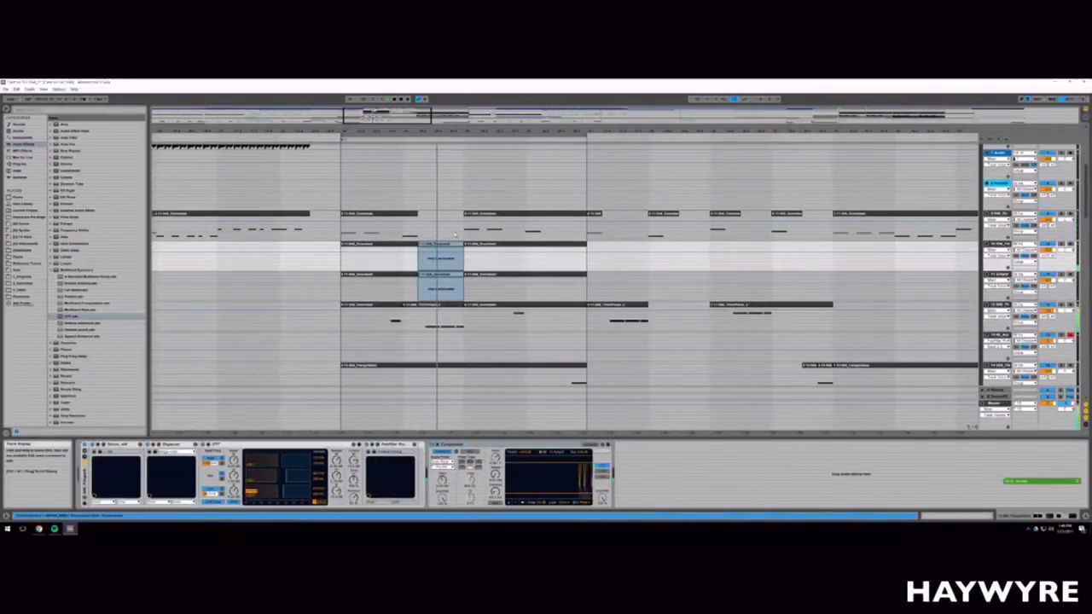
{"action": "left_click_drag", "start_coordinate": [424, 116], "coordinate": [435, 109]}
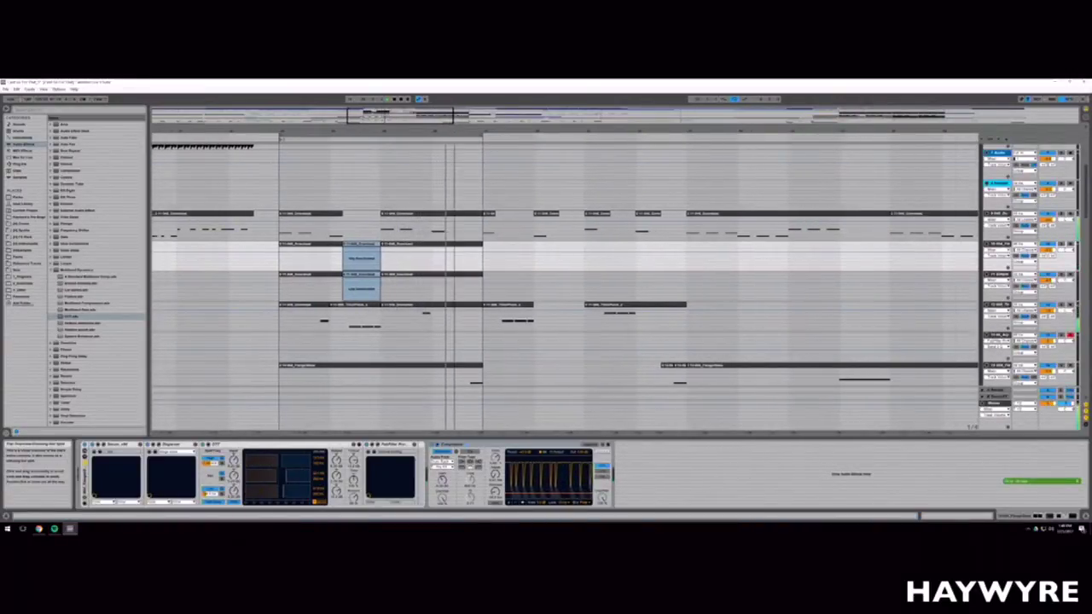
{"action": "key", "text": "minus"}
{"action": "key", "text": "plus"}
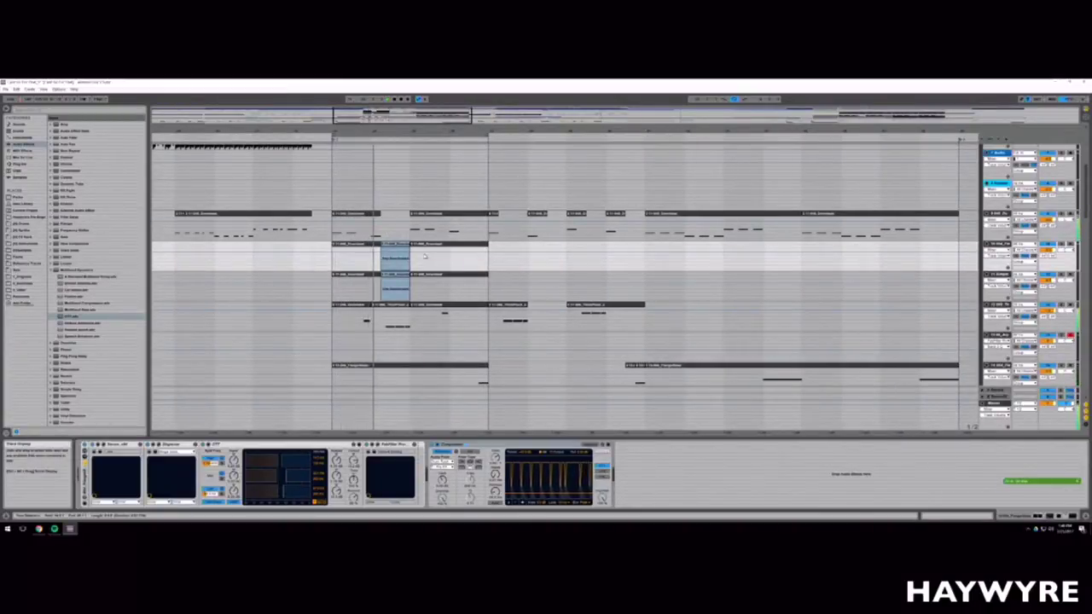
{"action": "left_click_drag", "start_coordinate": [371, 127], "coordinate": [406, 145]}
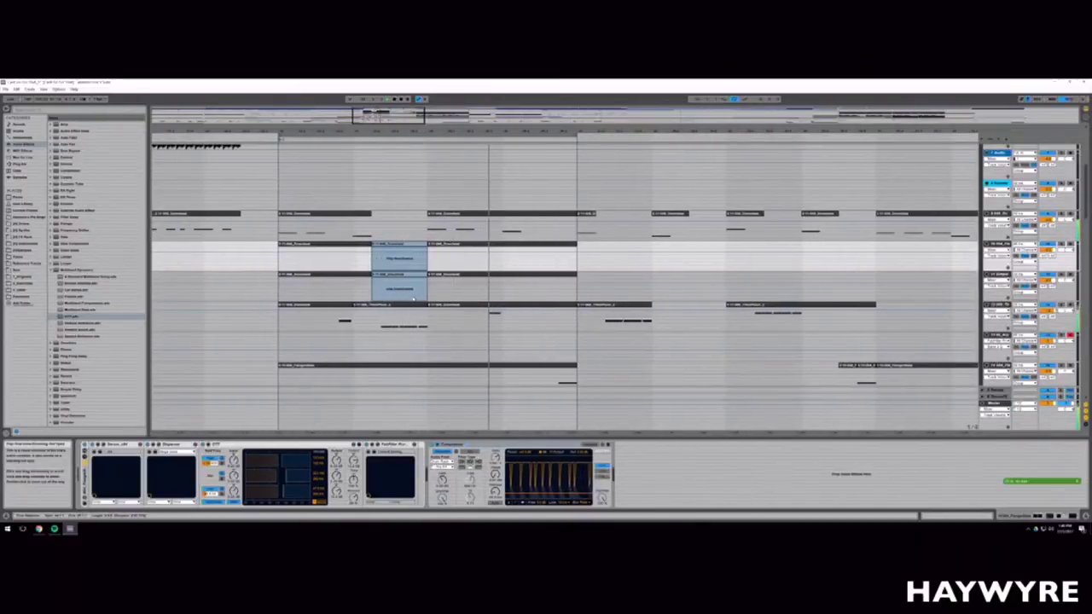
Step: Separate and reactivate the end of the deactivated segment on the upper synth track above the pluck, and move its single note into it
{"action": "key", "text": "space"}
{"action": "left_click_drag", "start_coordinate": [410, 263], "coordinate": [429, 263]}
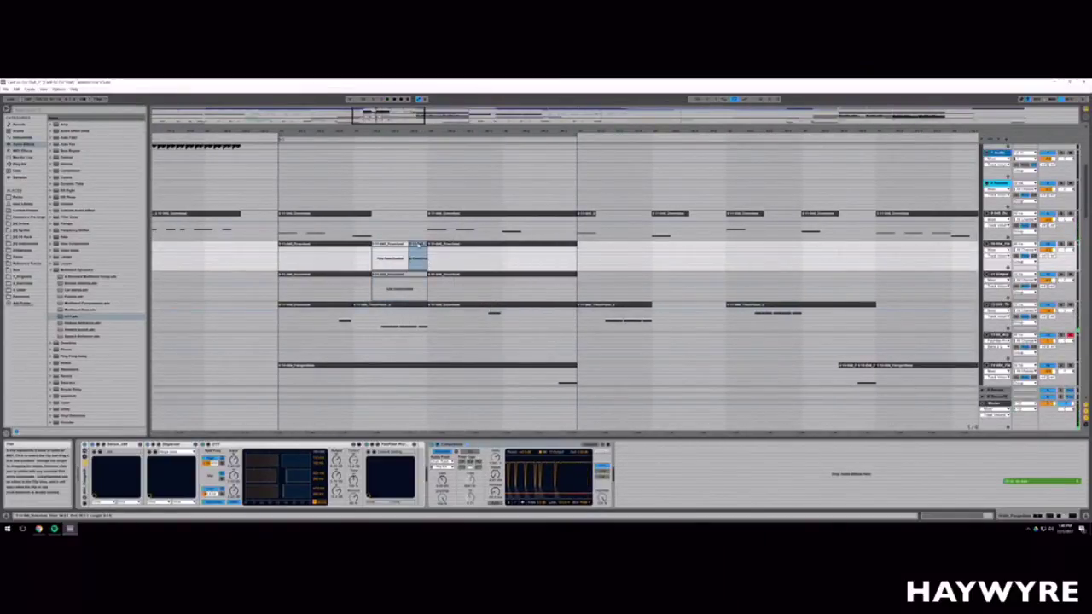
{"action": "double_click", "coordinate": [417, 245]}
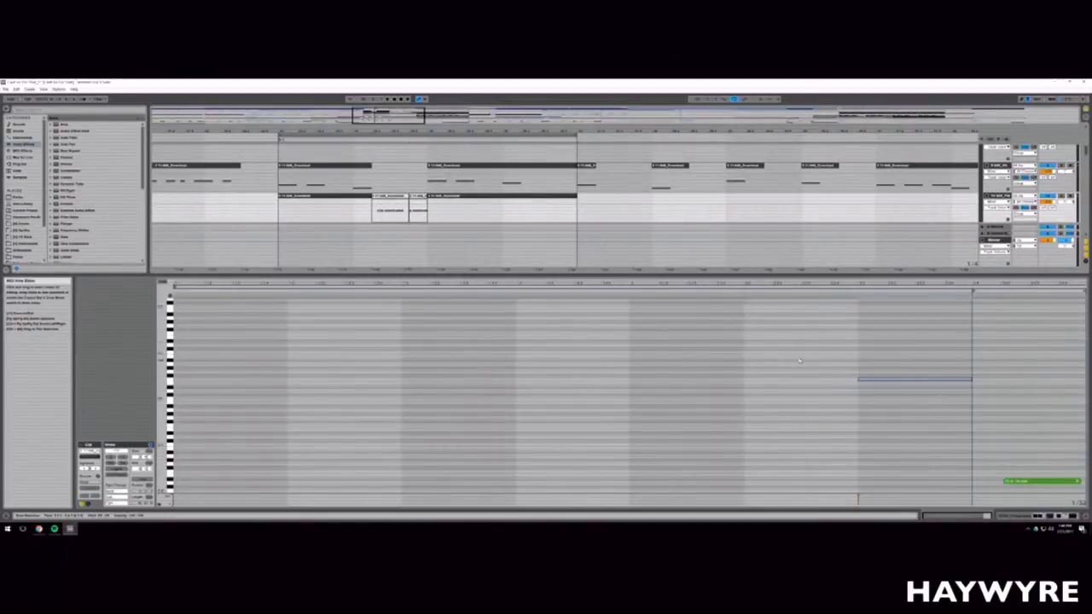
{"action": "left_click", "coordinate": [417, 198]}
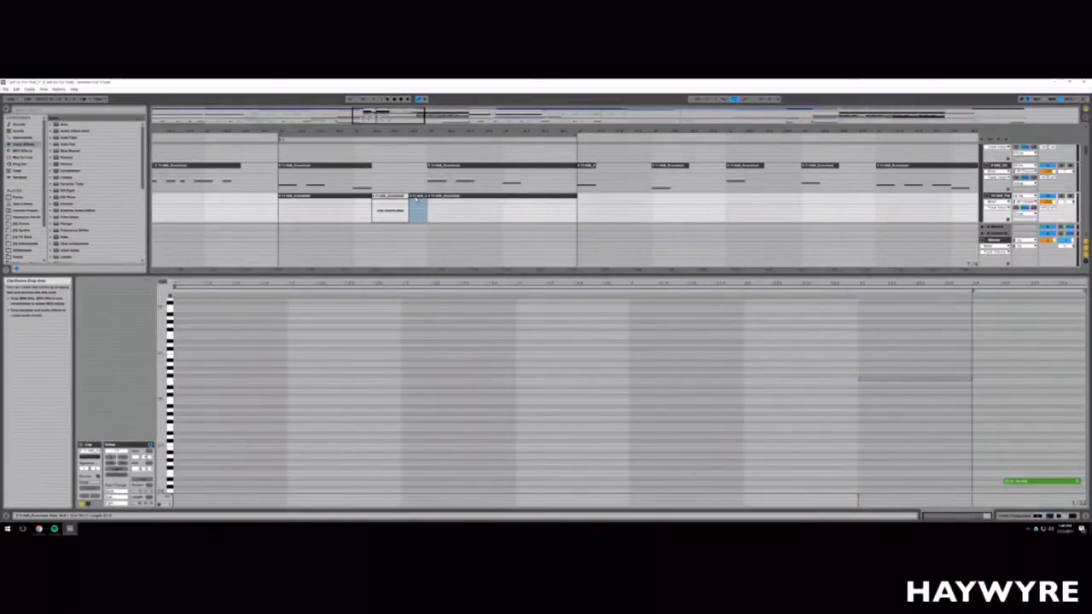
{"action": "key", "text": "space"}
{"action": "left_click_drag", "start_coordinate": [940, 360], "coordinate": [917, 400]}
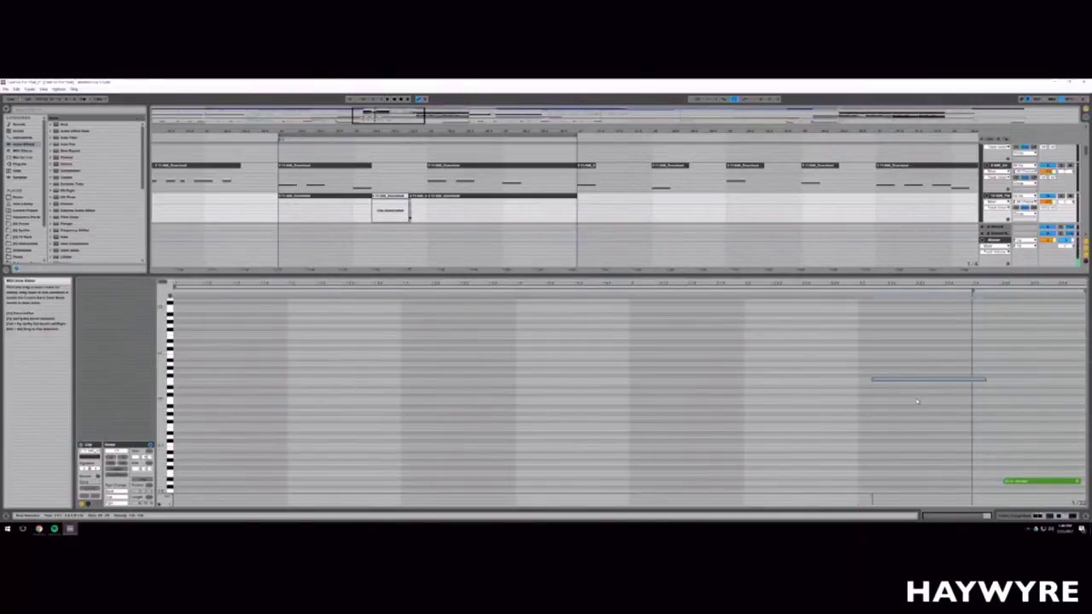
{"action": "key", "text": "Right"}
{"action": "key", "text": "Right"}
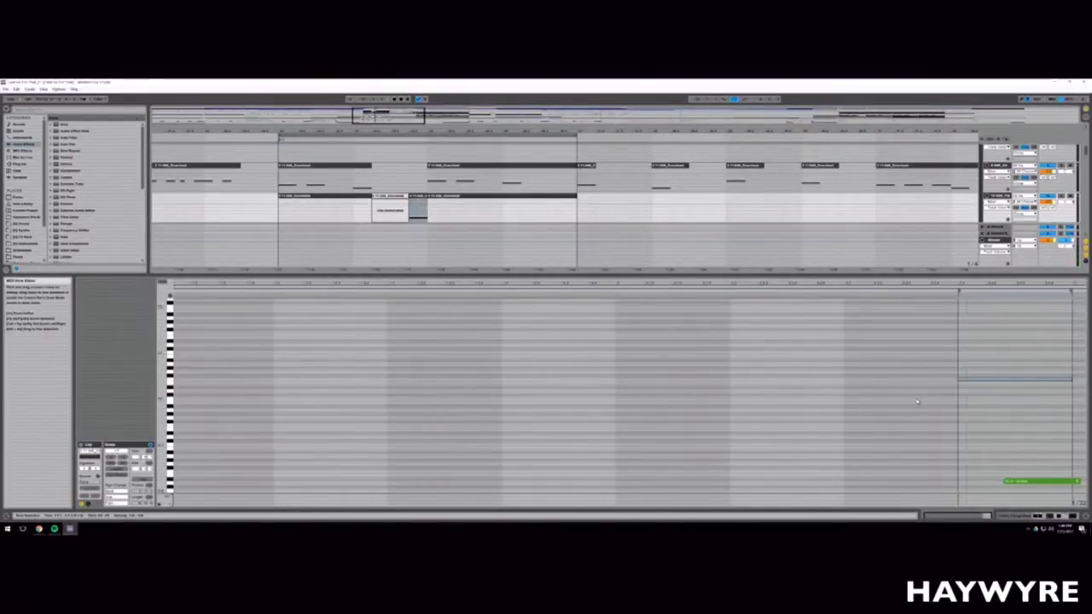
Step: Reuse the reactivated one-note segment on the synth track directly below and remove the overlapping end of the low pluck phrase beneath it
{"action": "key", "text": "space"}
{"action": "key", "text": "shift+Tab"}
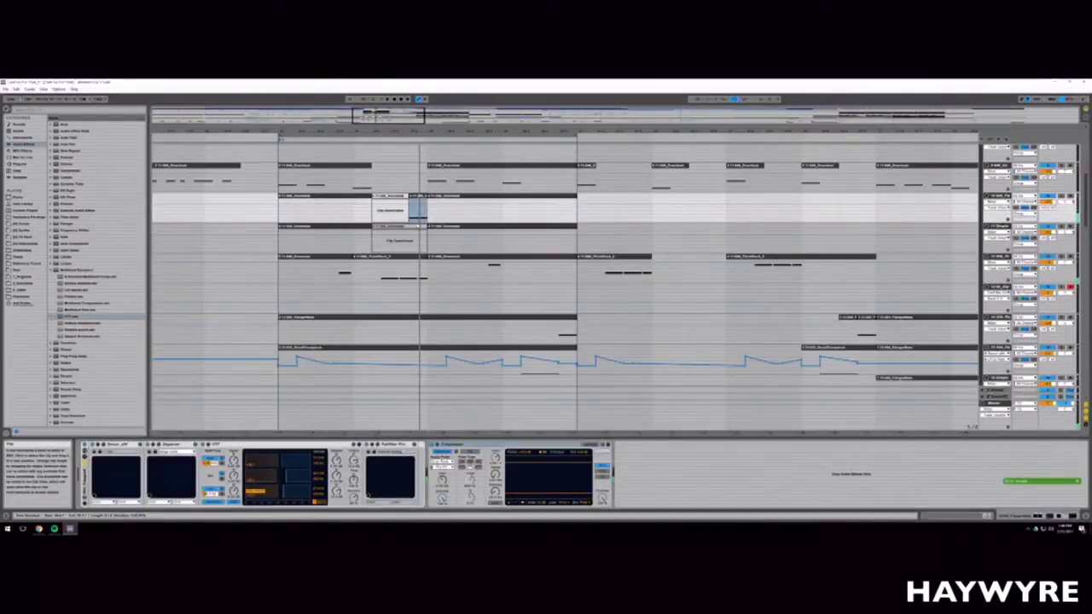
{"action": "key", "text": "Down"}
{"action": "key", "text": "Delete"}
{"action": "double_click", "coordinate": [399, 257]}
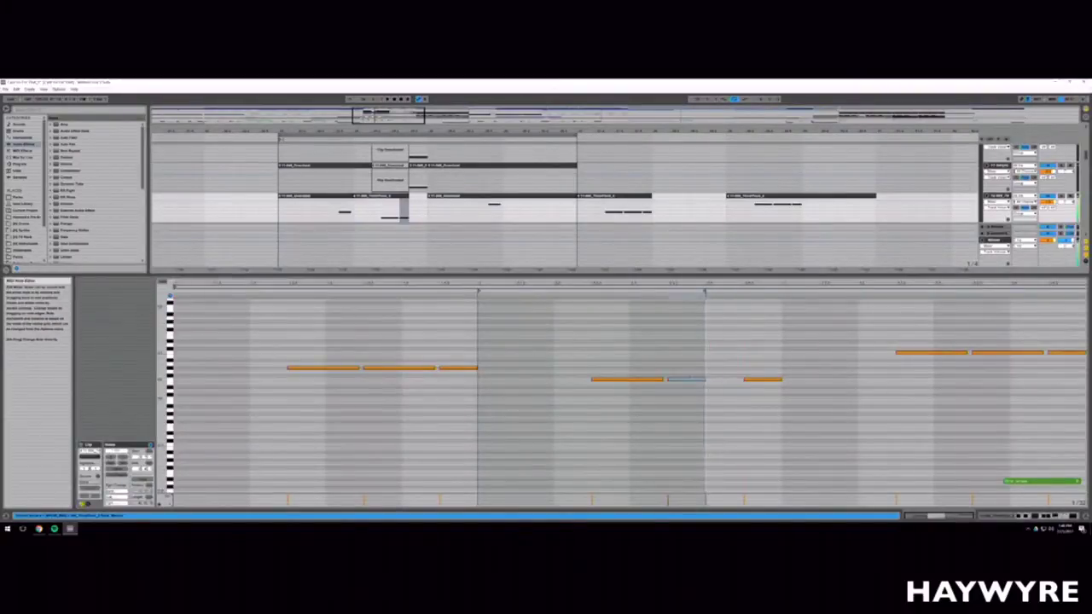
{"action": "left_click", "coordinate": [383, 232]}
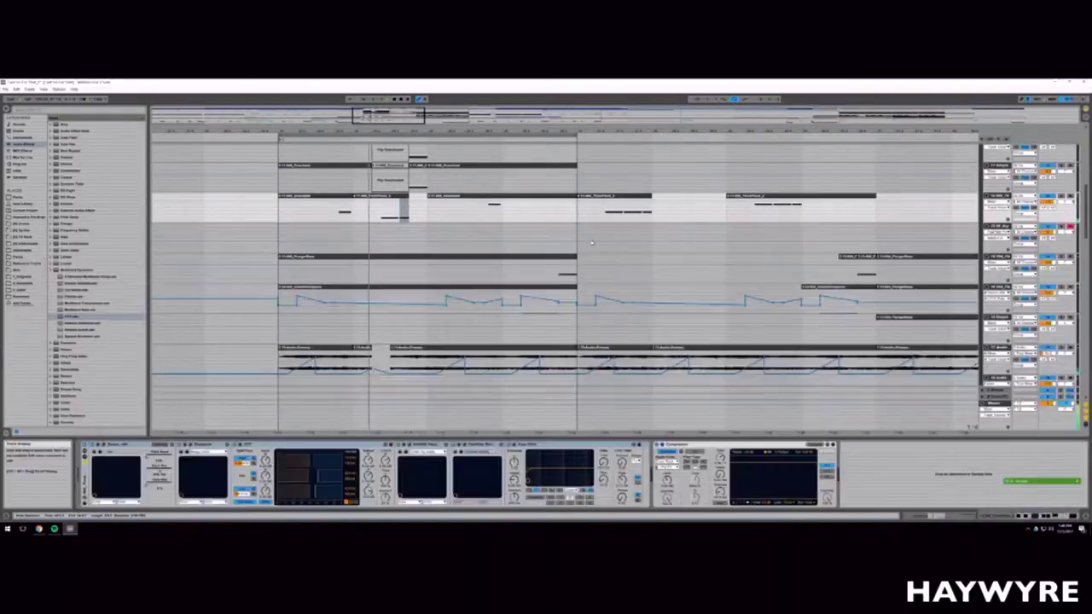
{"action": "scroll", "coordinate": [392, 265], "scroll_direction": "up", "scroll_amount": 3}
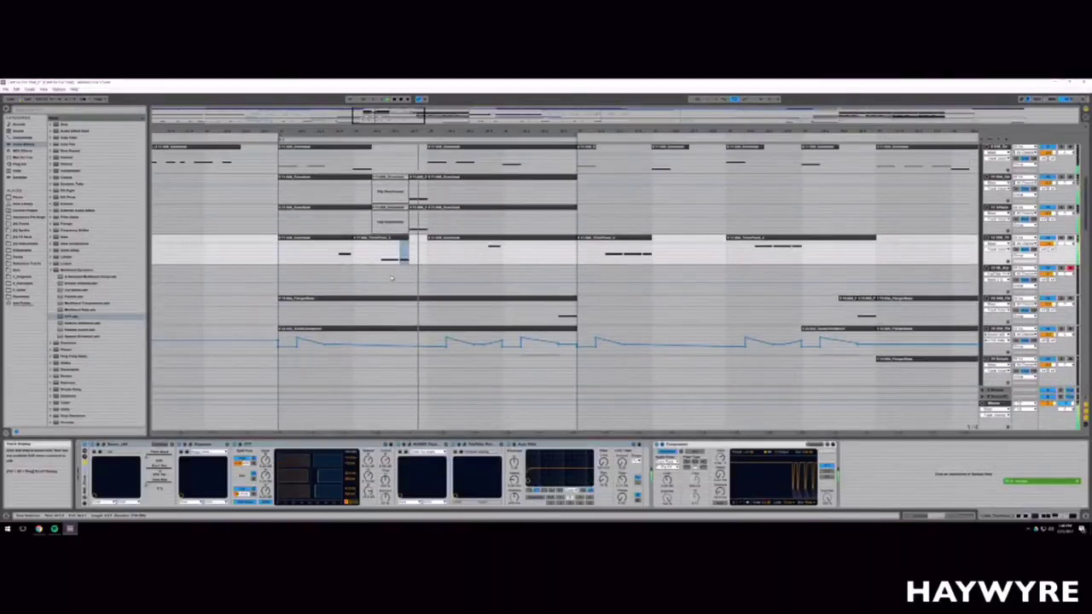
Step: Delete the clip portions from the loop start up to the single low note on both synth tracks above the pluck
{"action": "left_click", "coordinate": [417, 177]}
{"action": "left_click", "coordinate": [104, 444]}
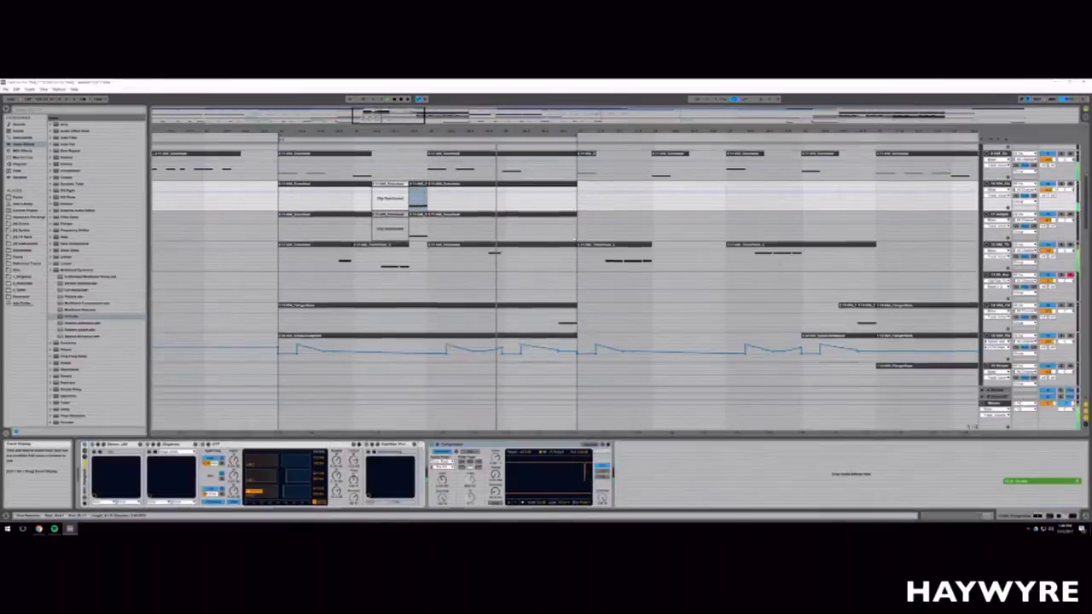
{"action": "scroll", "coordinate": [573, 239], "scroll_direction": "up", "scroll_amount": 2}
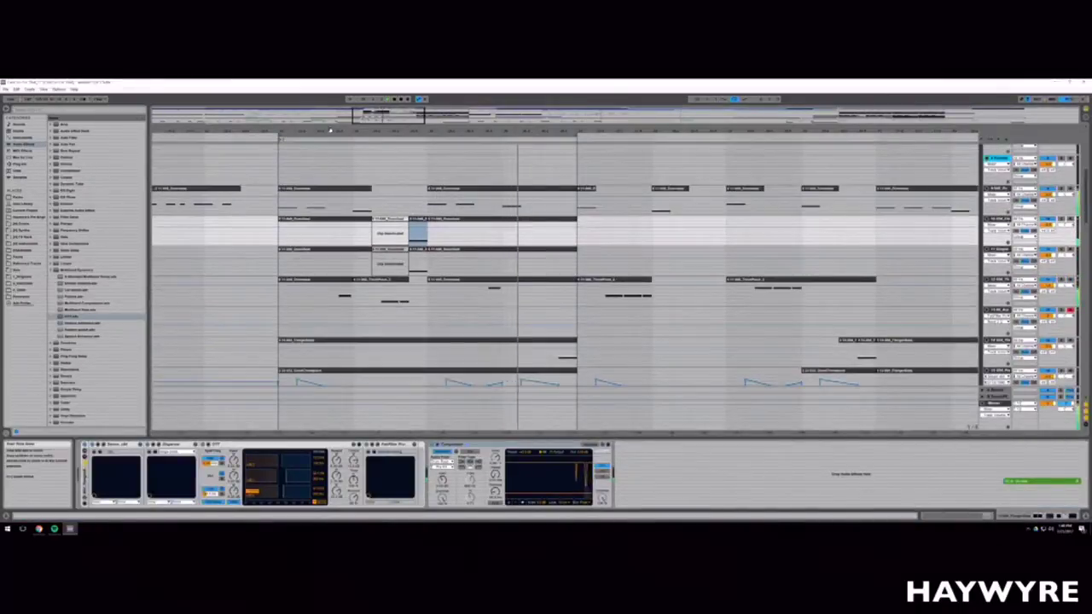
{"action": "left_click_drag", "start_coordinate": [330, 129], "coordinate": [330, 103]}
{"action": "scroll", "coordinate": [481, 326], "scroll_direction": "down", "scroll_amount": 3}
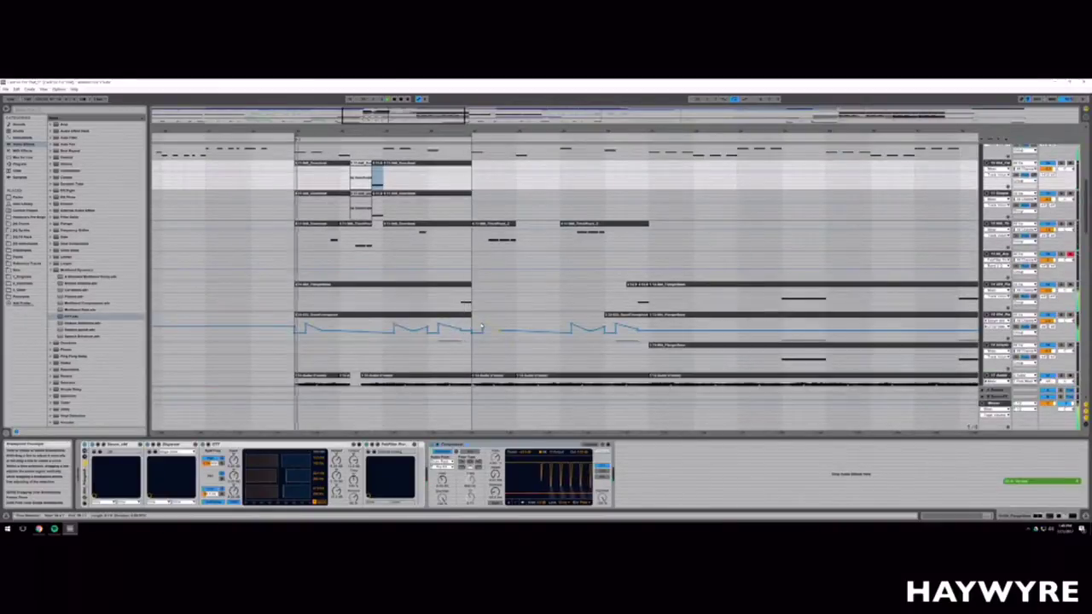
{"action": "scroll", "coordinate": [480, 327], "scroll_direction": "down", "scroll_amount": 1}
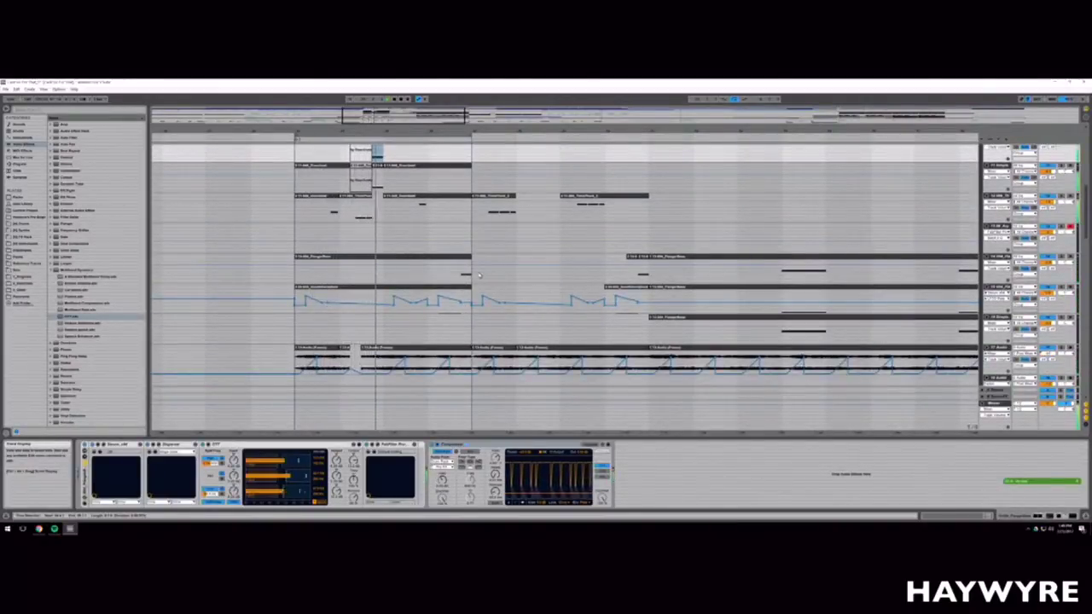
{"action": "scroll", "coordinate": [368, 278], "scroll_direction": "up", "scroll_amount": 2}
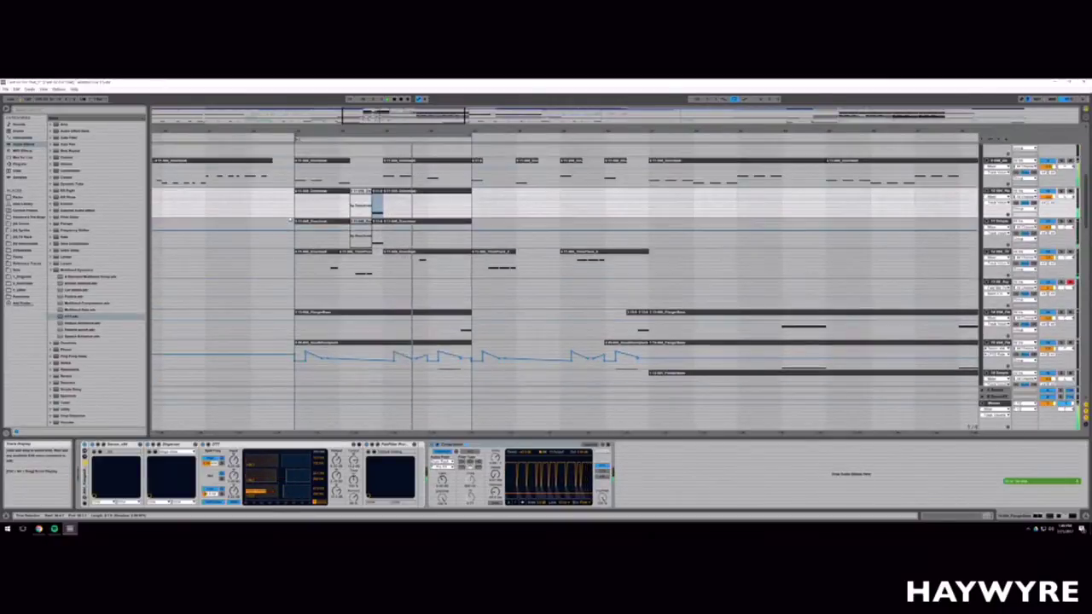
{"action": "left_click_drag", "start_coordinate": [295, 205], "coordinate": [371, 235]}
{"action": "key", "text": "Delete"}
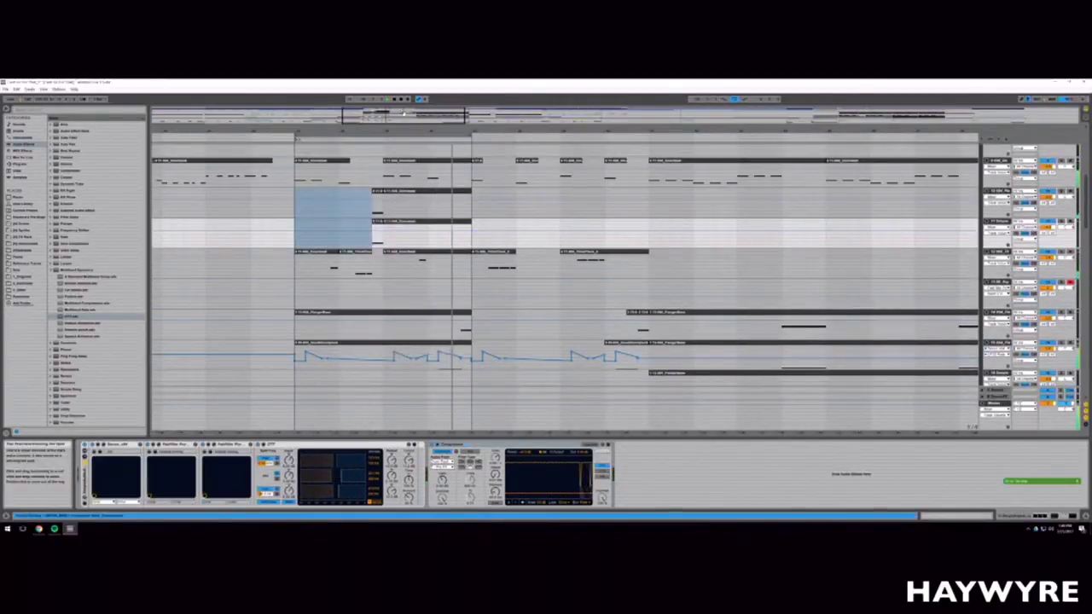
Step: Record two short chord stabs in the looped section on the armed synth track, starting playback ahead of the loop
{"action": "left_click_drag", "start_coordinate": [403, 115], "coordinate": [402, 90]}
{"action": "left_click_drag", "start_coordinate": [480, 114], "coordinate": [479, 96]}
{"action": "left_click", "coordinate": [1007, 282]}
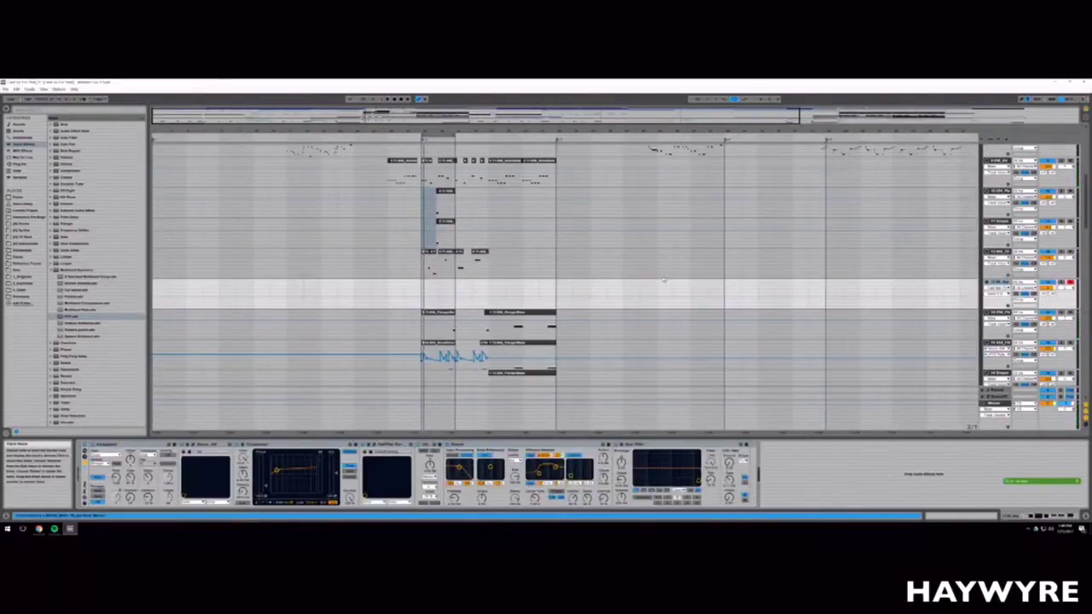
{"action": "left_click_drag", "start_coordinate": [393, 128], "coordinate": [377, 159]}
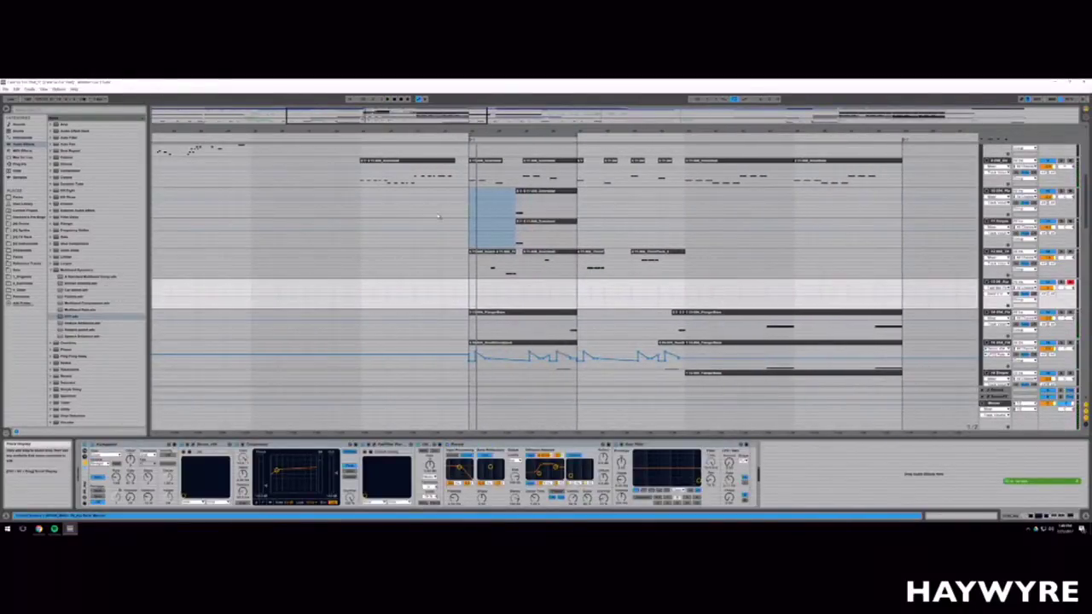
{"action": "left_click", "coordinate": [438, 216]}
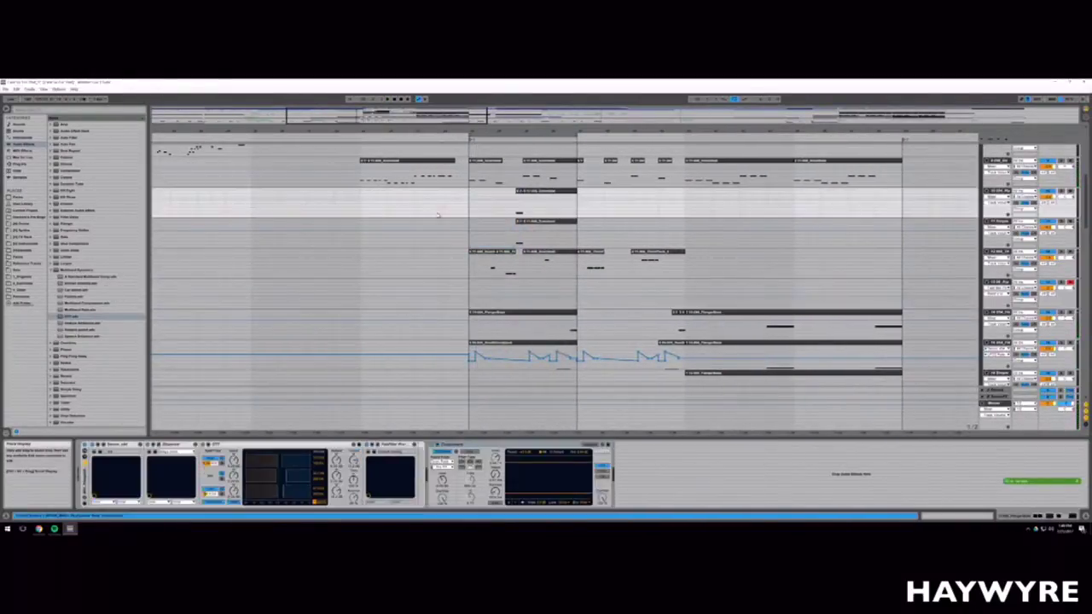
{"action": "left_click", "coordinate": [363, 215]}
{"action": "key", "text": "space"}
{"action": "left_click_drag", "start_coordinate": [416, 131], "coordinate": [405, 154]}
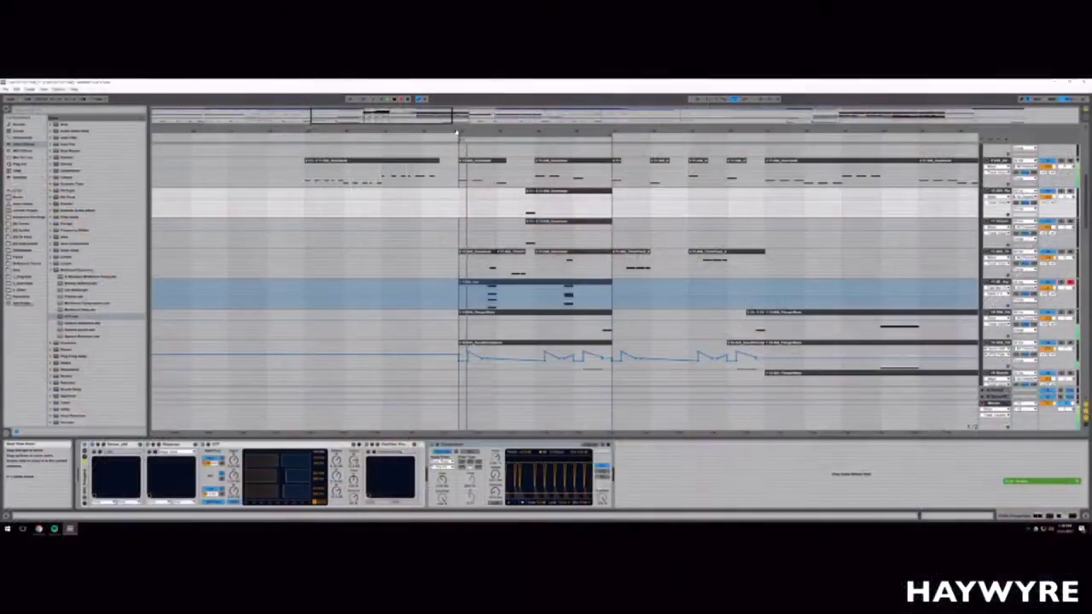
Step: Select the new chord clip in the loop and check it in playback against the bass, drum and vocal tracks
{"action": "left_click", "coordinate": [503, 285]}
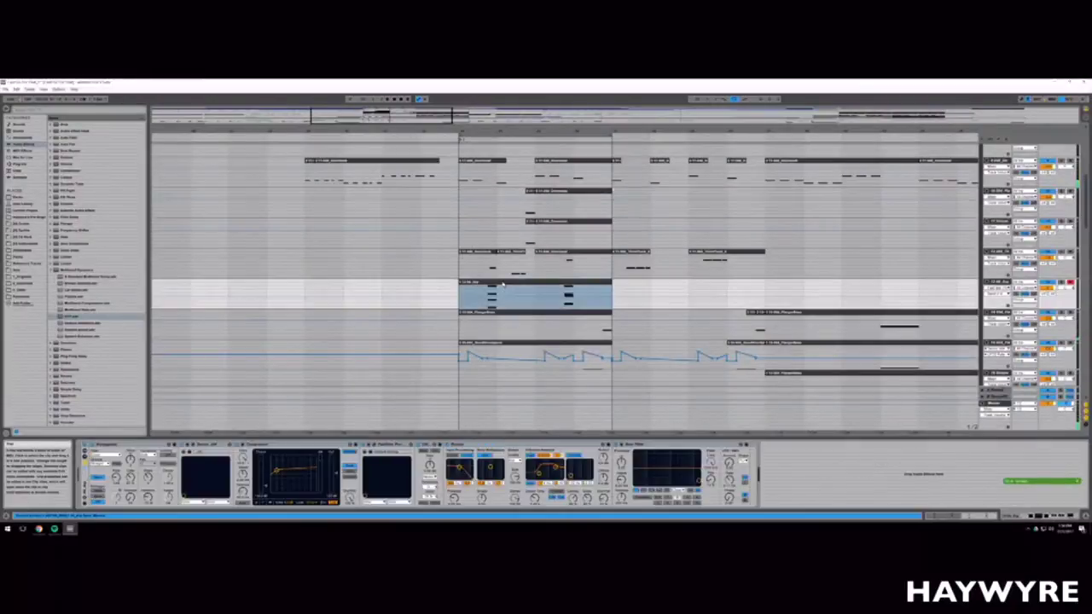
{"action": "double_click", "coordinate": [530, 287]}
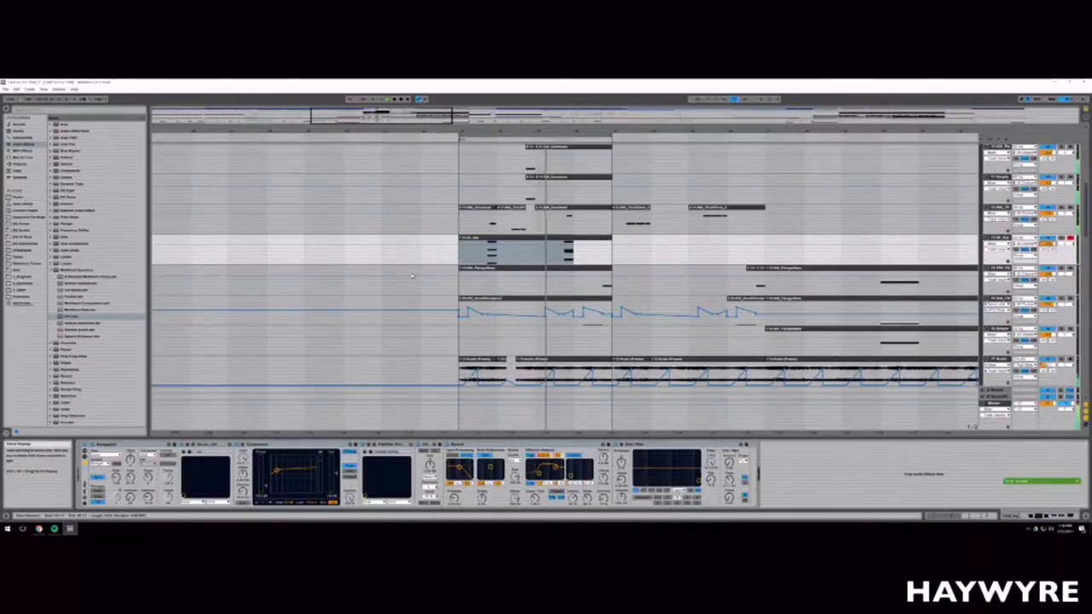
{"action": "scroll", "coordinate": [411, 276], "scroll_direction": "up", "scroll_amount": 5}
{"action": "scroll", "coordinate": [411, 275], "scroll_direction": "up", "scroll_amount": 4}
{"action": "key", "text": "space"}
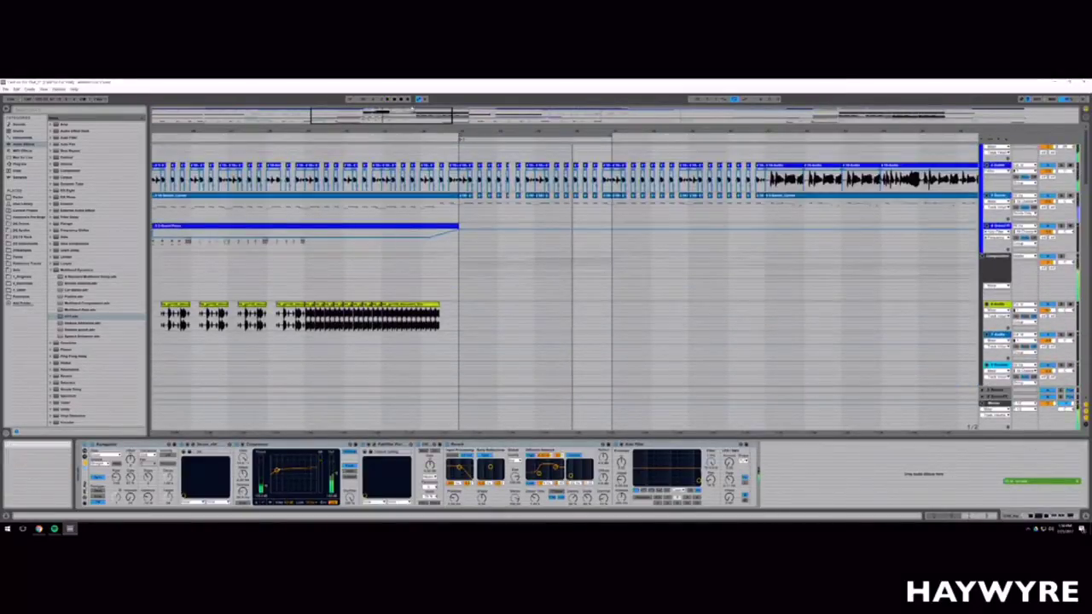
Step: Clear the material on all tracks in the segment directly after the loop, up to the start of the following section
{"action": "scroll", "coordinate": [750, 341], "scroll_direction": "down", "scroll_amount": 4}
{"action": "scroll", "coordinate": [750, 341], "scroll_direction": "down", "scroll_amount": 2}
{"action": "scroll", "coordinate": [975, 193], "scroll_direction": "up", "scroll_amount": 1}
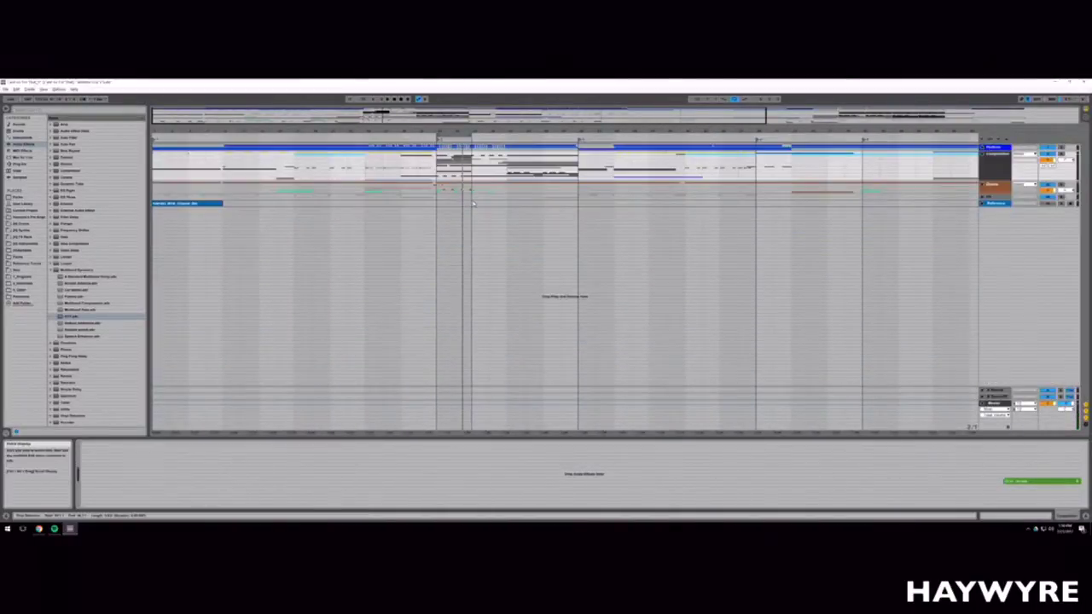
{"action": "left_click_drag", "start_coordinate": [502, 147], "coordinate": [508, 147]}
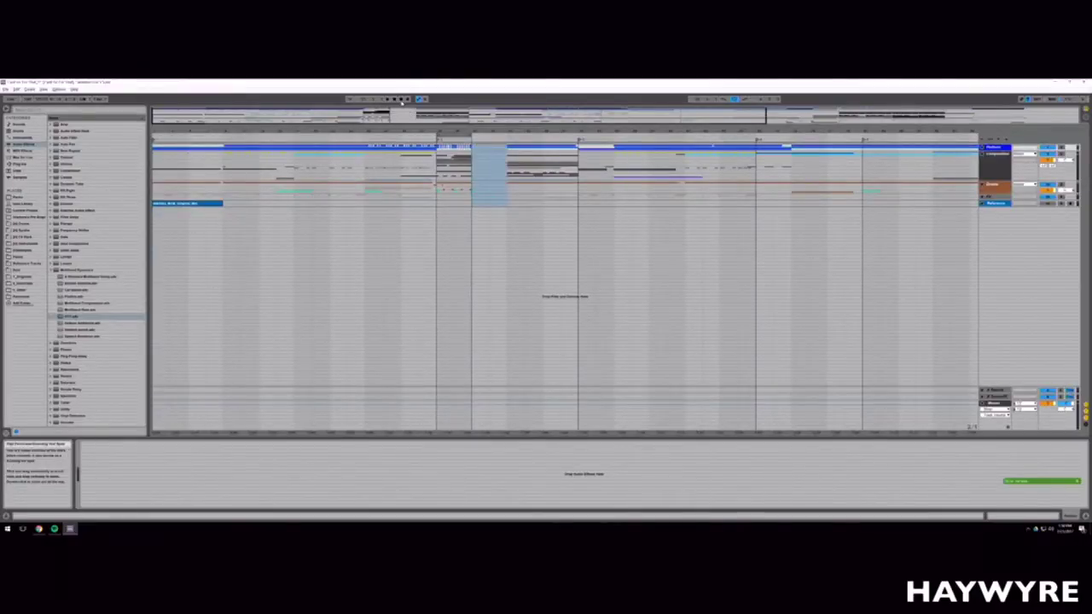
Step: Unfold all the track groups and listen to the arrangement from its beginning
{"action": "left_click", "coordinate": [394, 99]}
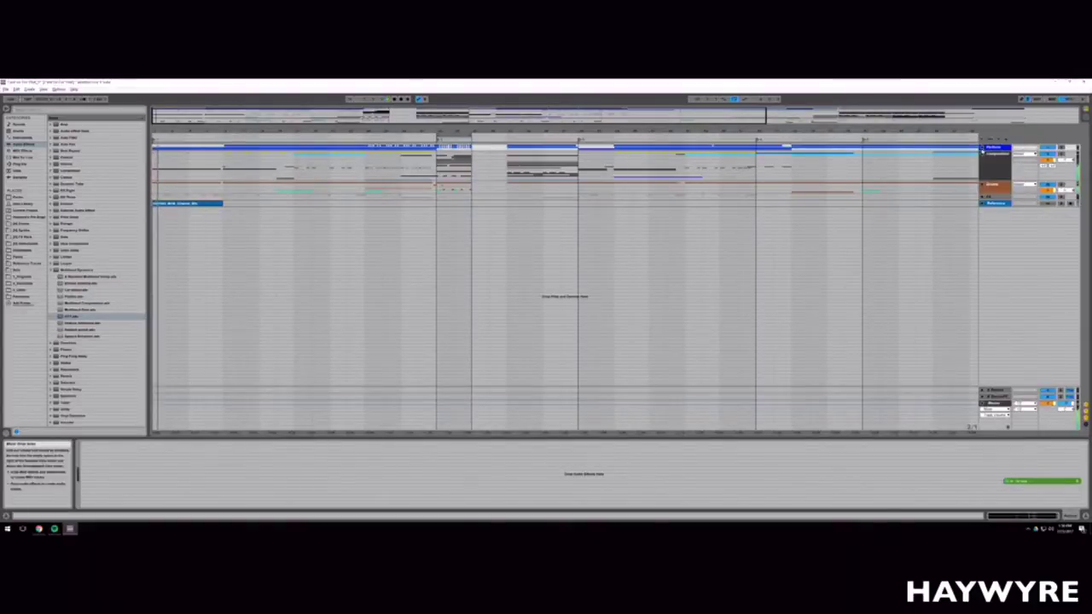
{"action": "left_click", "coordinate": [982, 148], "text": "alt"}
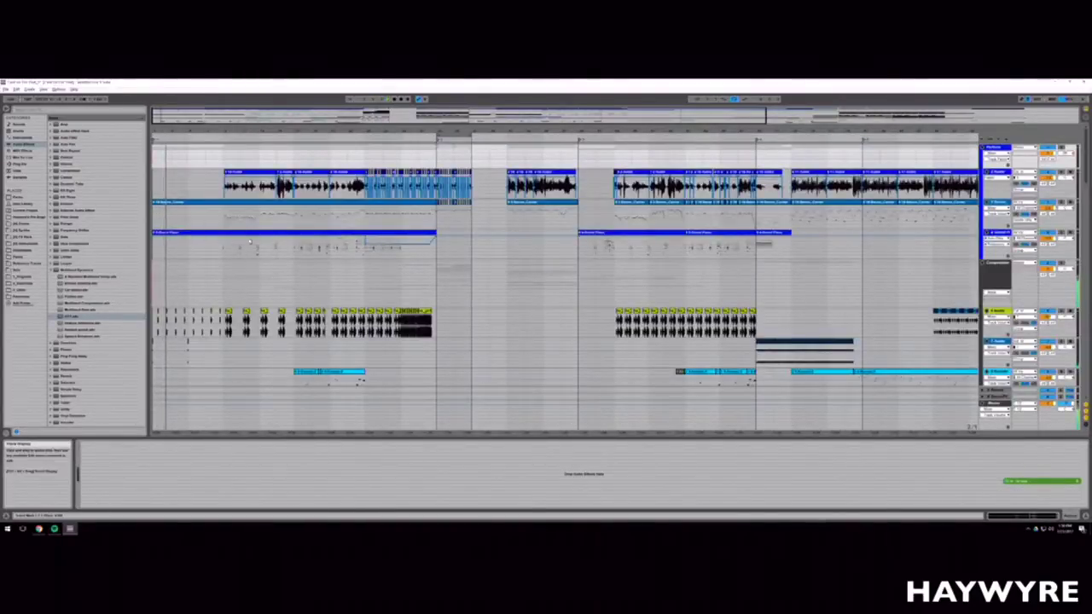
{"action": "left_click_drag", "start_coordinate": [174, 129], "coordinate": [174, 154]}
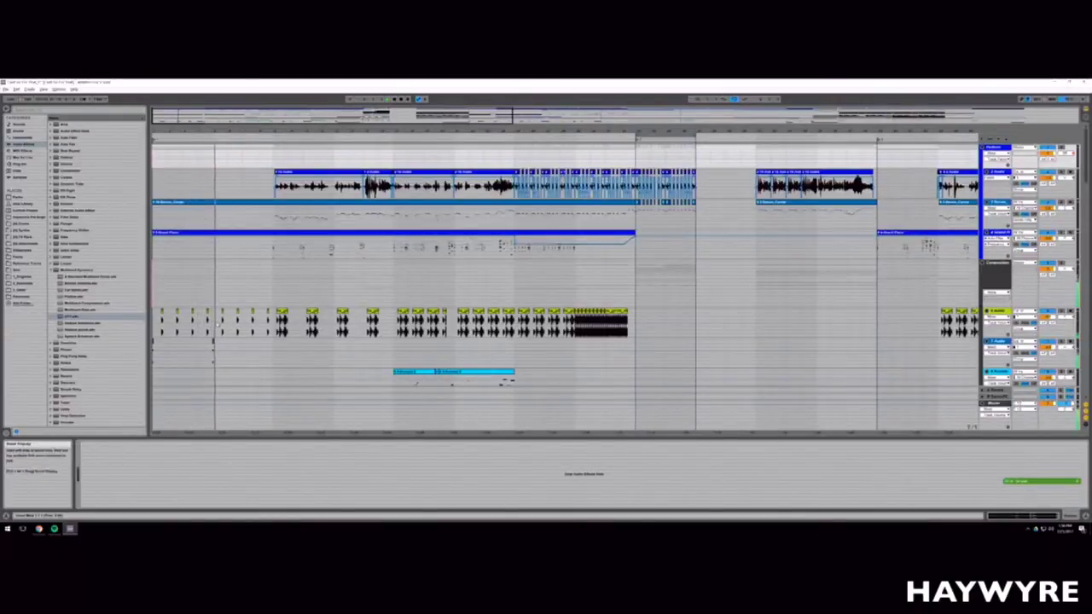
{"action": "scroll", "coordinate": [226, 309], "scroll_direction": "down", "scroll_amount": 2}
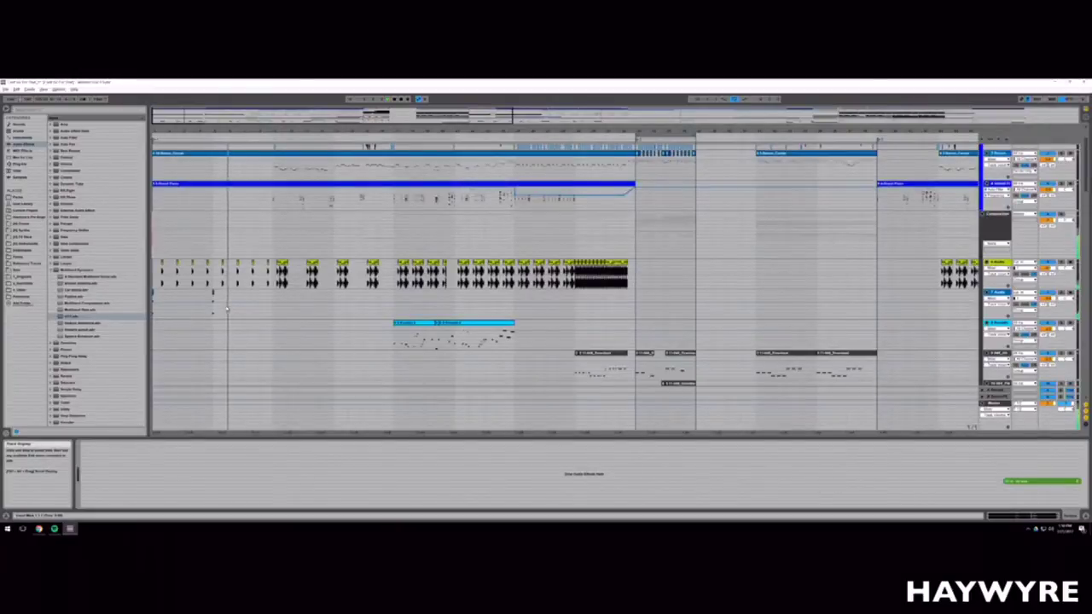
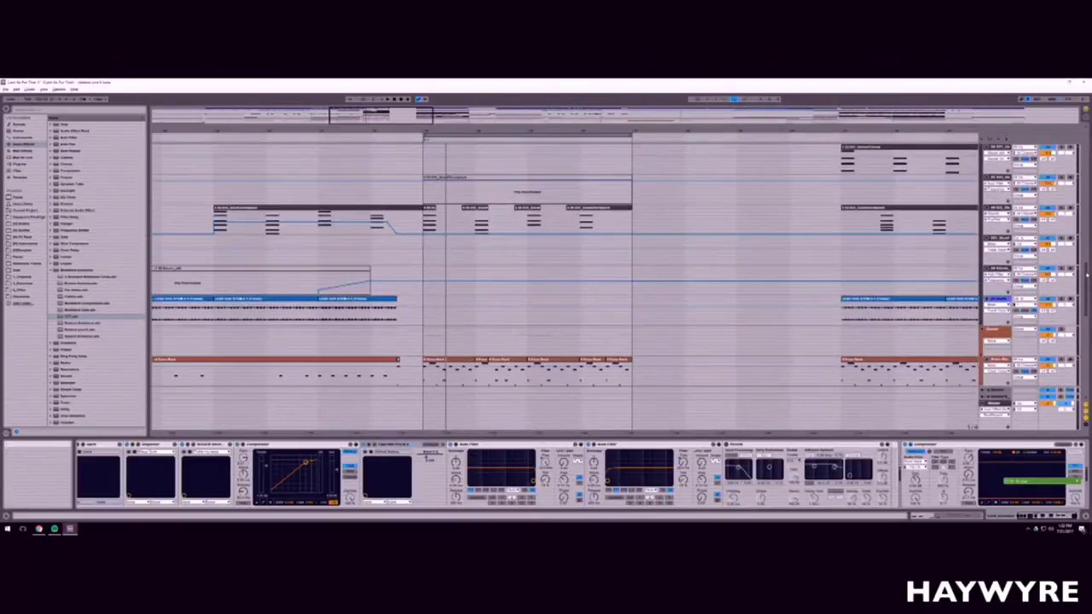
Step: Examine the chord stab track and the surrounding bass, pluck and synth tracks of the looped section during playback
{"action": "scroll", "coordinate": [563, 282], "scroll_direction": "down", "scroll_amount": 8}
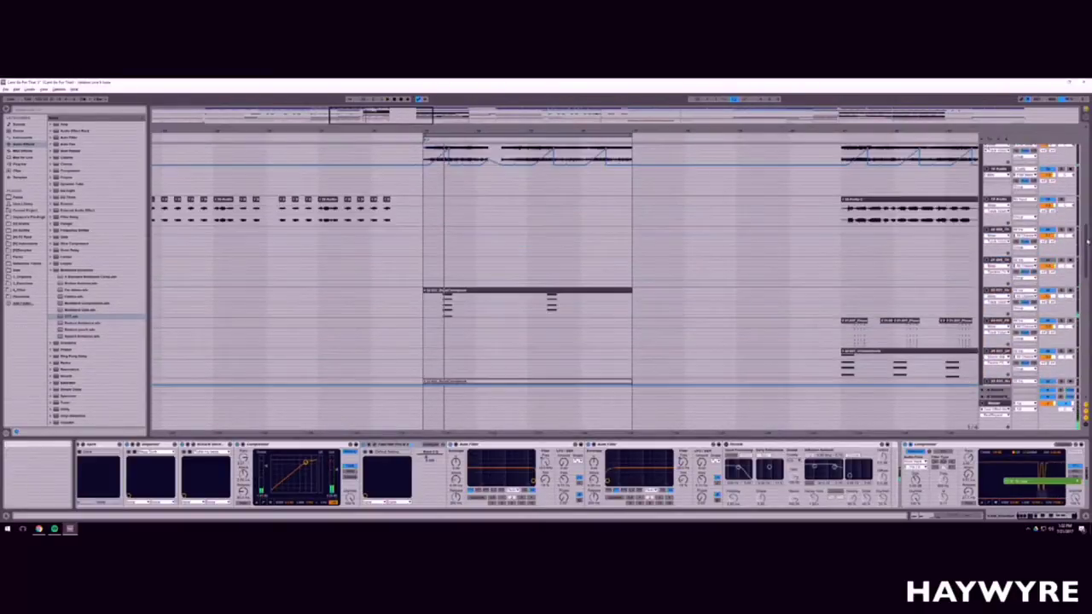
{"action": "left_click", "coordinate": [421, 303]}
{"action": "key", "text": "space"}
{"action": "key", "text": "space"}
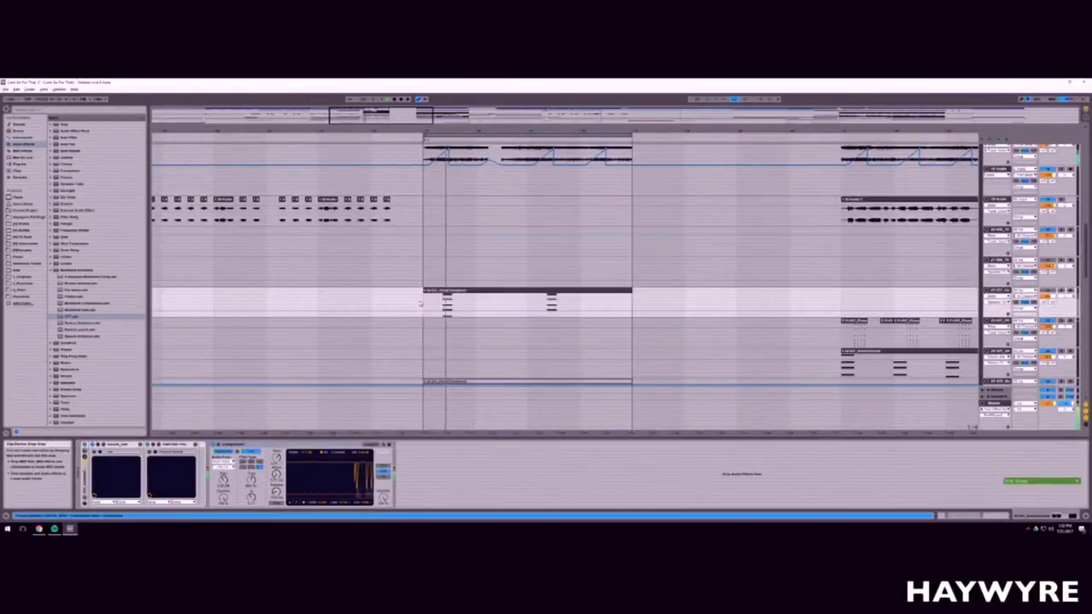
{"action": "scroll", "coordinate": [452, 281], "scroll_direction": "up", "scroll_amount": 3}
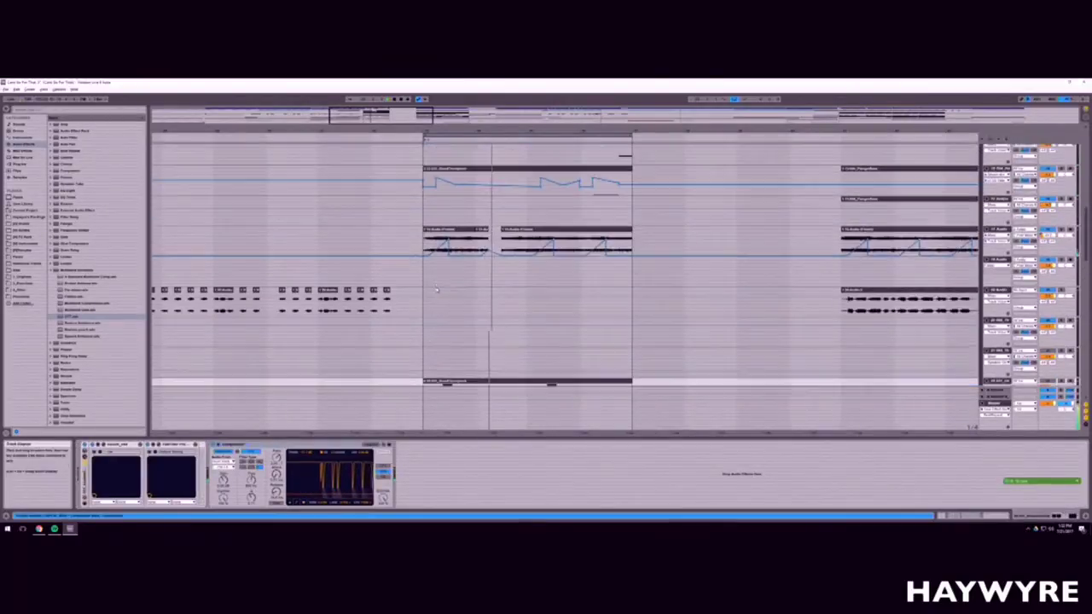
{"action": "scroll", "coordinate": [466, 287], "scroll_direction": "down", "scroll_amount": 4}
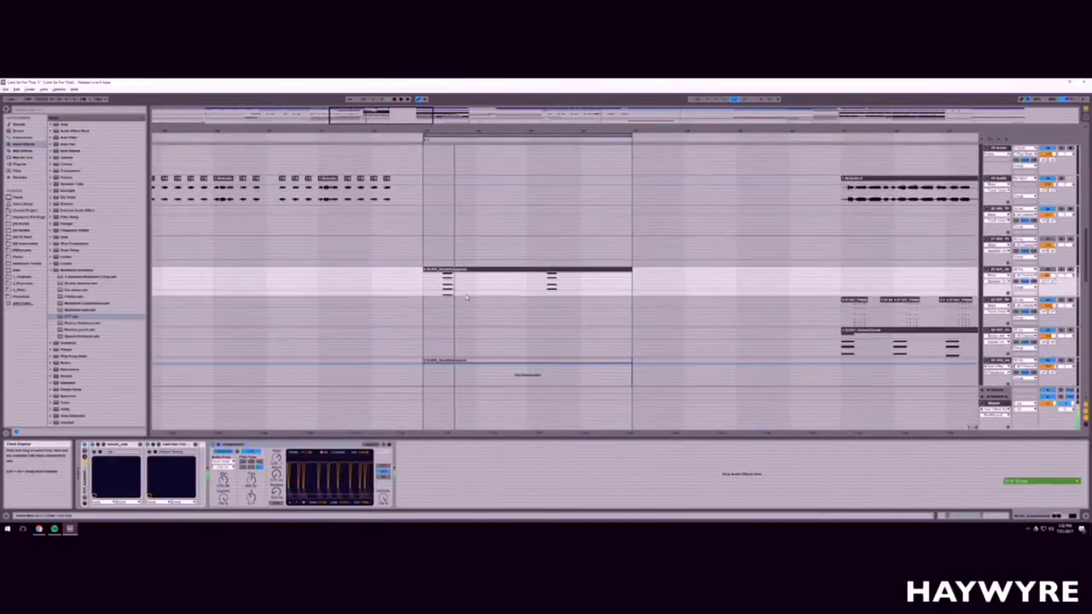
{"action": "scroll", "coordinate": [466, 290], "scroll_direction": "up", "scroll_amount": 4}
{"action": "scroll", "coordinate": [467, 295], "scroll_direction": "up", "scroll_amount": 5}
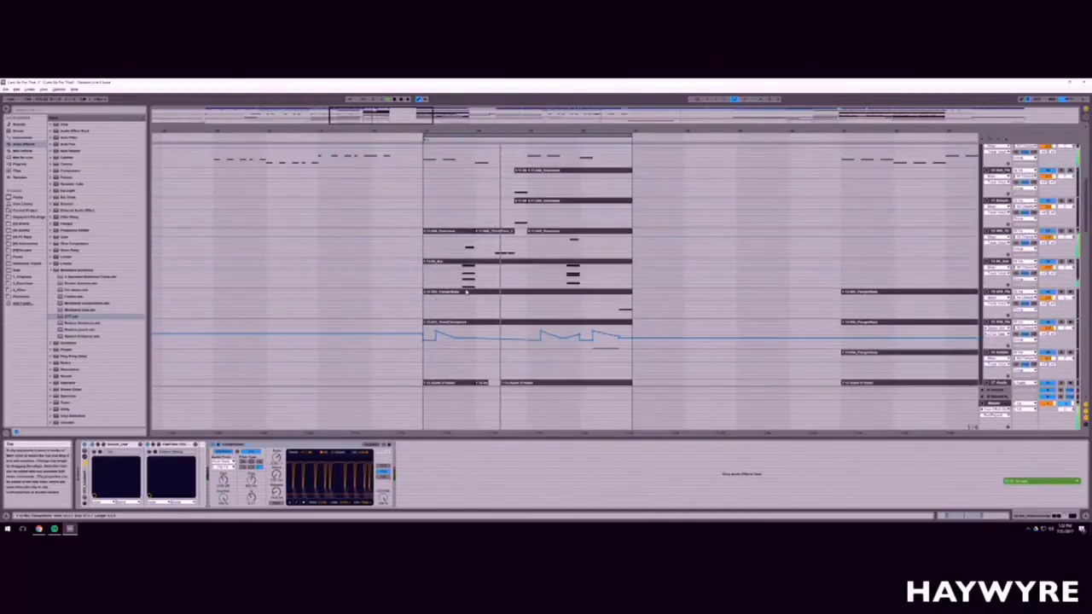
{"action": "left_click", "coordinate": [515, 271]}
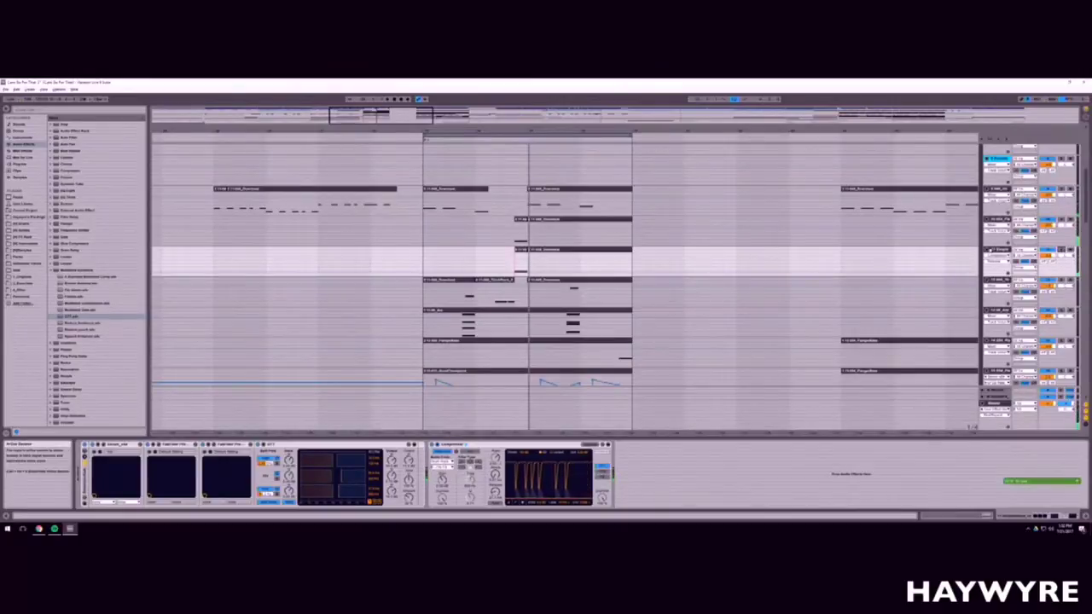
Step: Solo the synth layers below the main bass track and adjust the low-cut band in the Pro-Q 2 equalizer
{"action": "left_click", "coordinate": [1061, 249]}
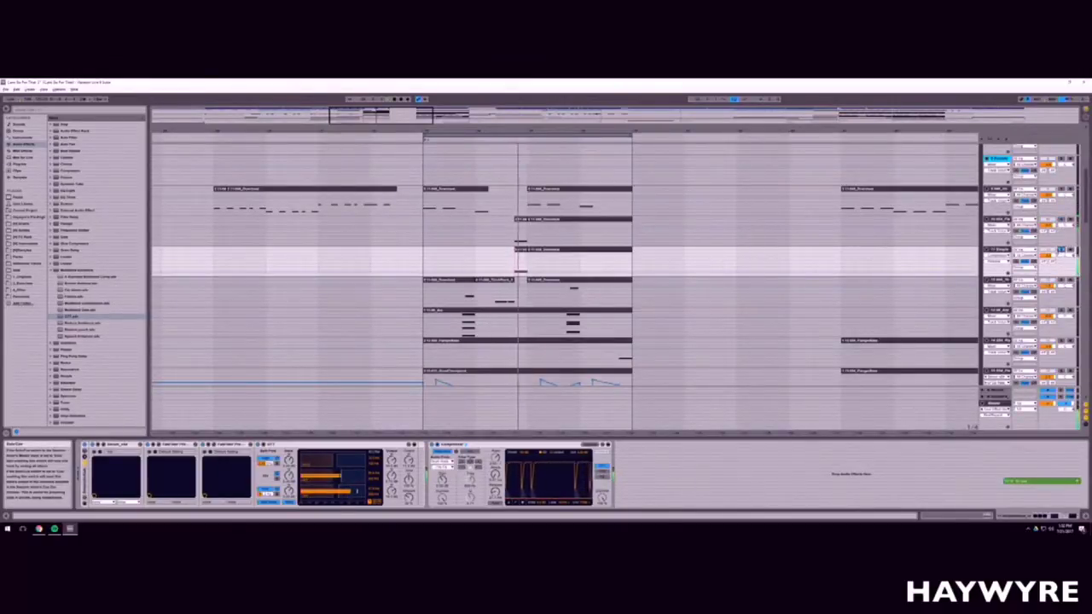
{"action": "left_click", "coordinate": [999, 219]}
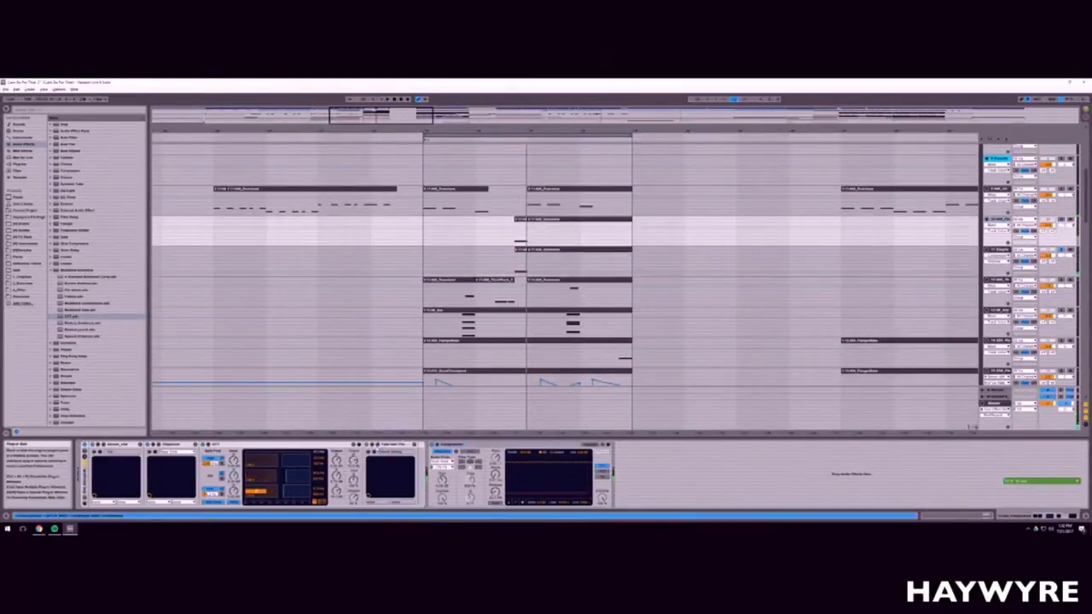
{"action": "left_click", "coordinate": [378, 444]}
{"action": "left_click_drag", "start_coordinate": [540, 274], "coordinate": [604, 264]}
{"action": "key", "text": "Up"}
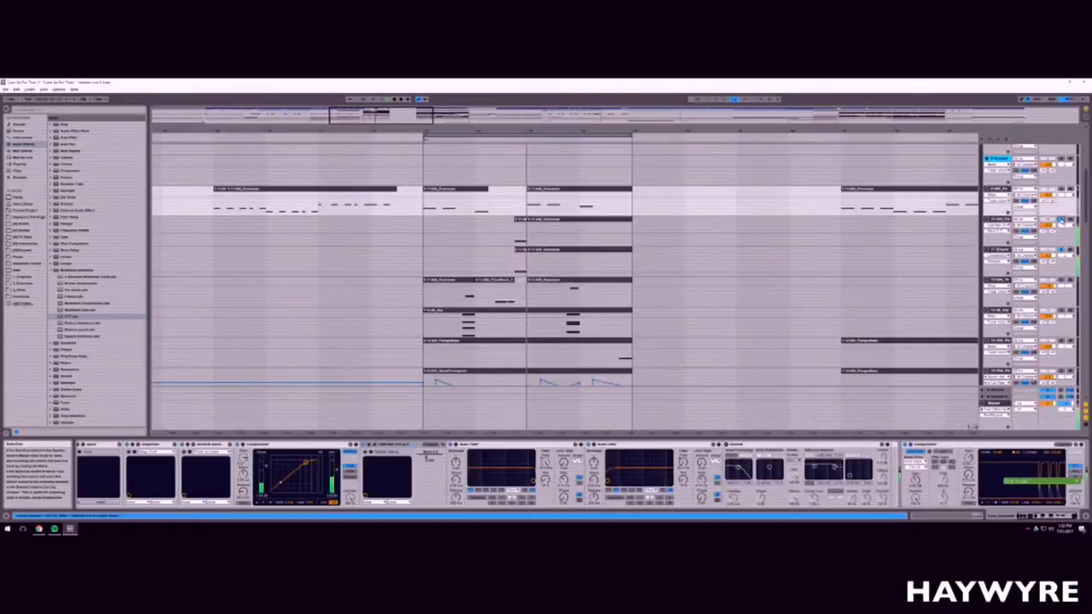
{"action": "left_click", "coordinate": [428, 240]}
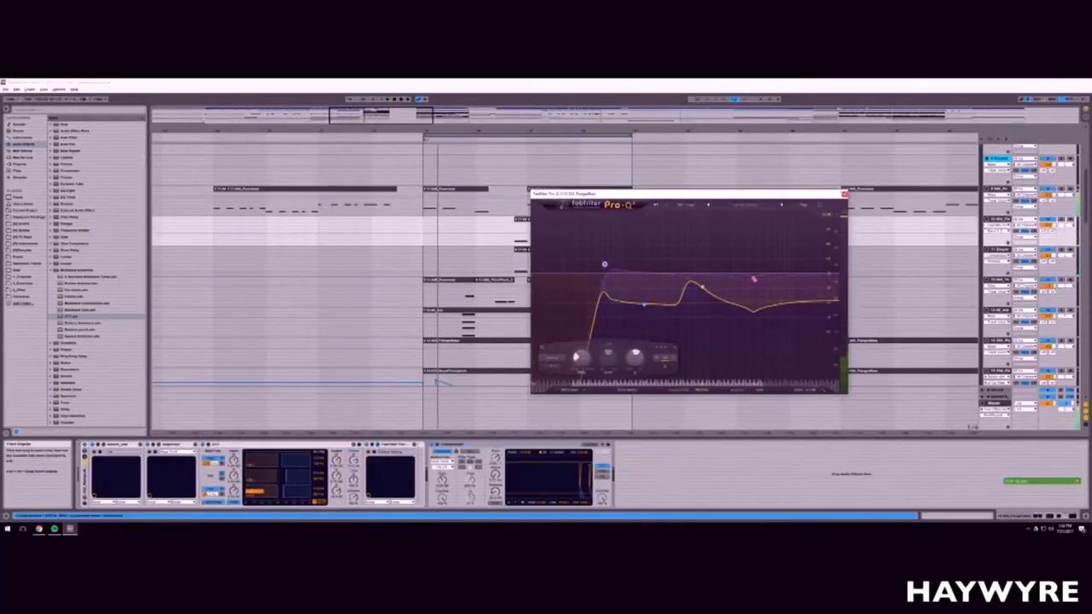
{"action": "left_click", "coordinate": [848, 189]}
{"action": "key", "text": "Up"}
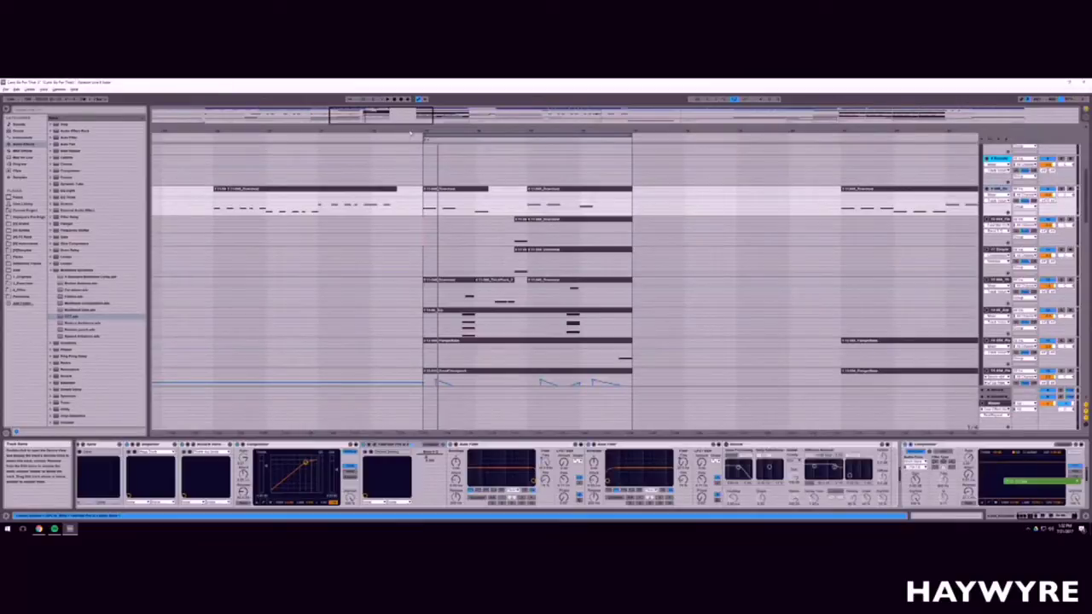
Step: Duplicate the main bass track and clear all the clips from the duplicate
{"action": "key", "text": "ctrl+d"}
{"action": "left_click_drag", "start_coordinate": [375, 119], "coordinate": [375, 89]}
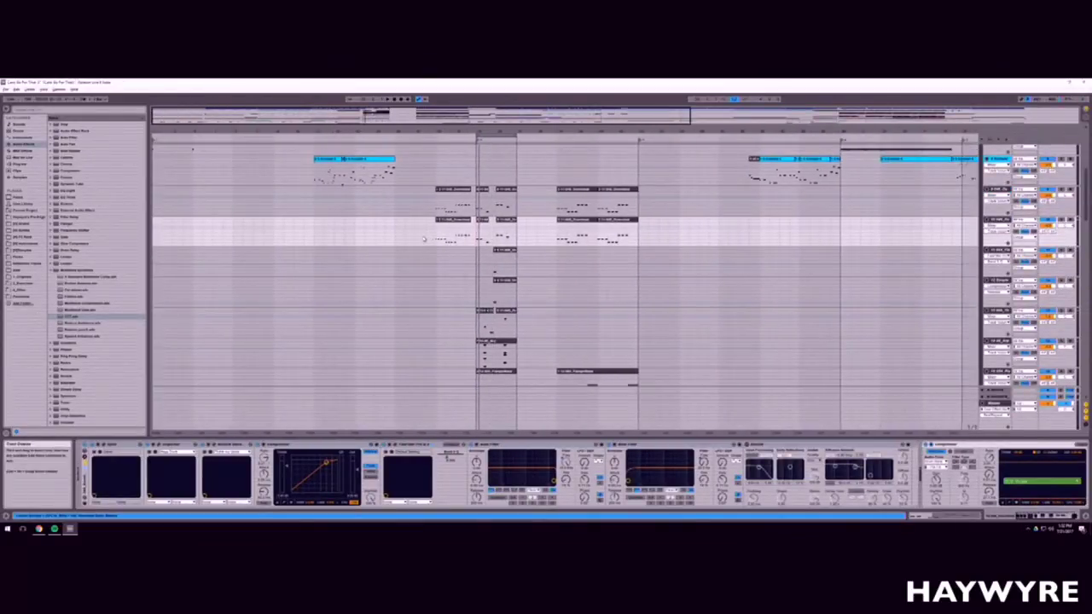
{"action": "left_click_drag", "start_coordinate": [424, 238], "coordinate": [722, 239]}
{"action": "key", "text": "z"}
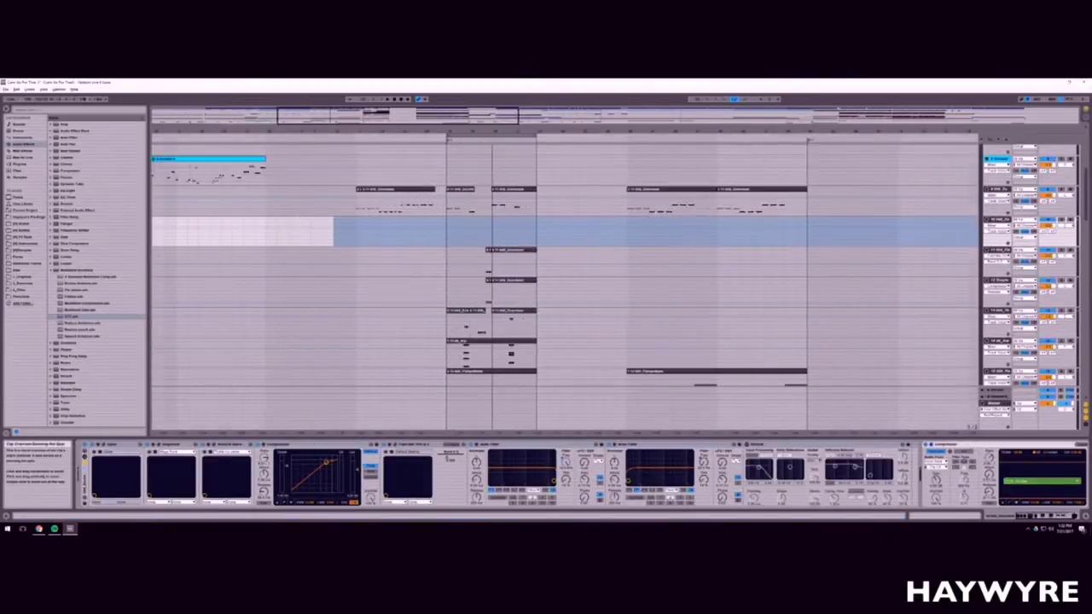
Step: Split the loop's second bass note out of its clip and move it to the duplicate track
{"action": "left_click_drag", "start_coordinate": [369, 209], "coordinate": [391, 208]}
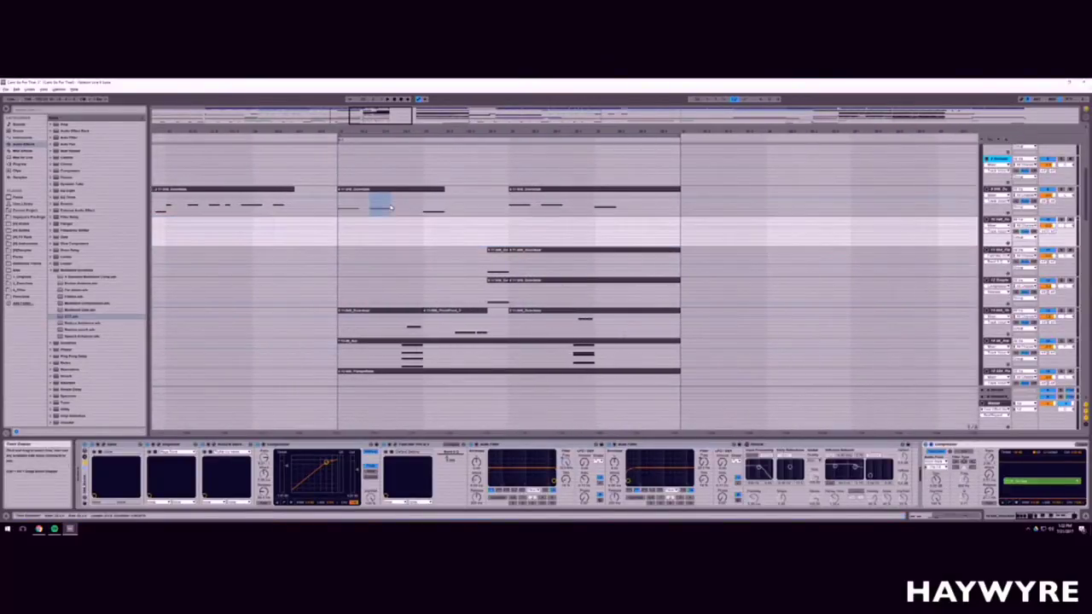
{"action": "key", "text": "ctrl+e"}
{"action": "left_click", "coordinate": [369, 210]}
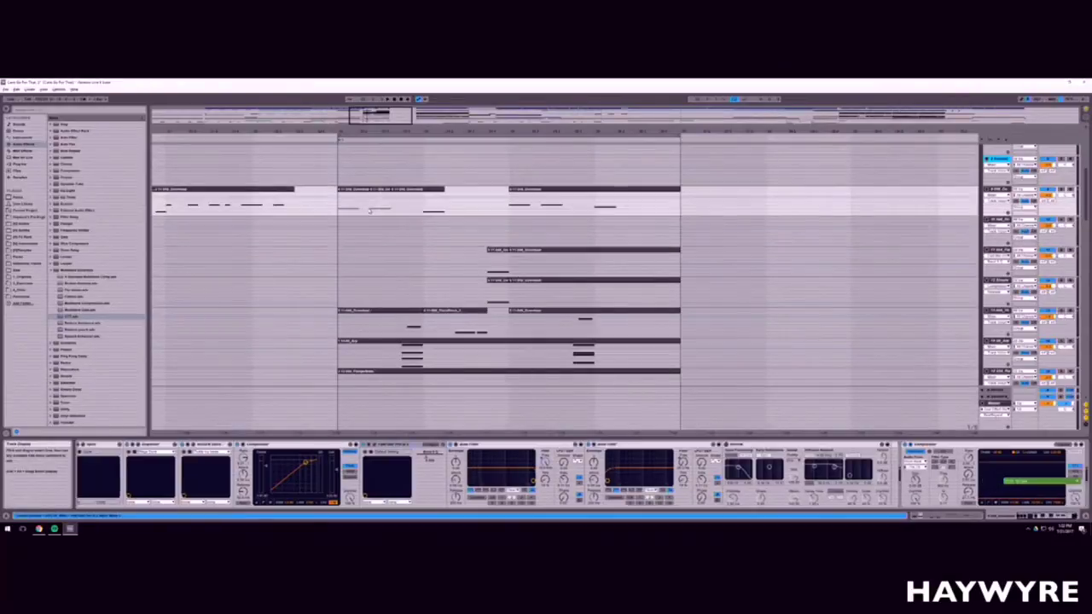
{"action": "left_click_drag", "start_coordinate": [377, 205], "coordinate": [377, 232]}
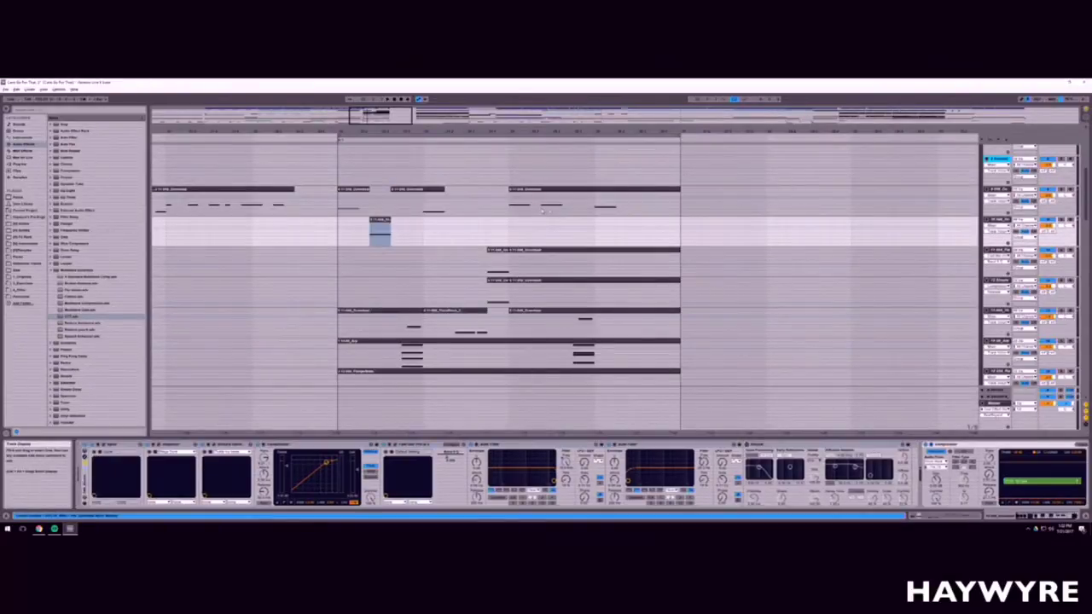
Step: Move the matching bass note in the loop's second half to the duplicate track and play the loop
{"action": "left_click_drag", "start_coordinate": [543, 211], "coordinate": [572, 210]}
{"action": "key", "text": "ctrl+x"}
{"action": "left_click", "coordinate": [542, 236]}
{"action": "key", "text": "ctrl+v"}
{"action": "key", "text": "space"}
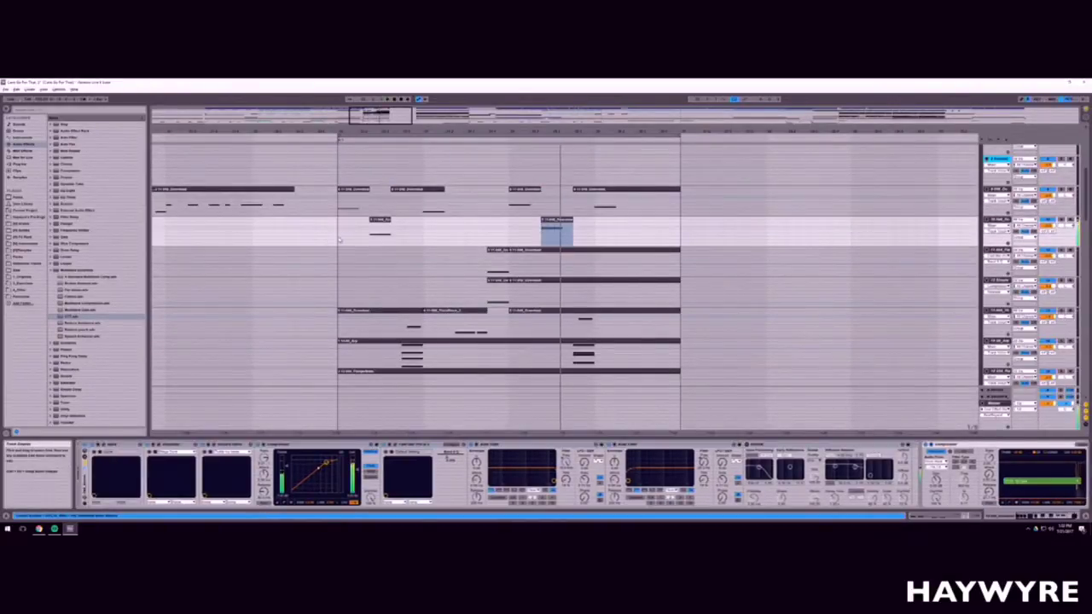
{"action": "left_click", "coordinate": [339, 240]}
{"action": "key", "text": "space"}
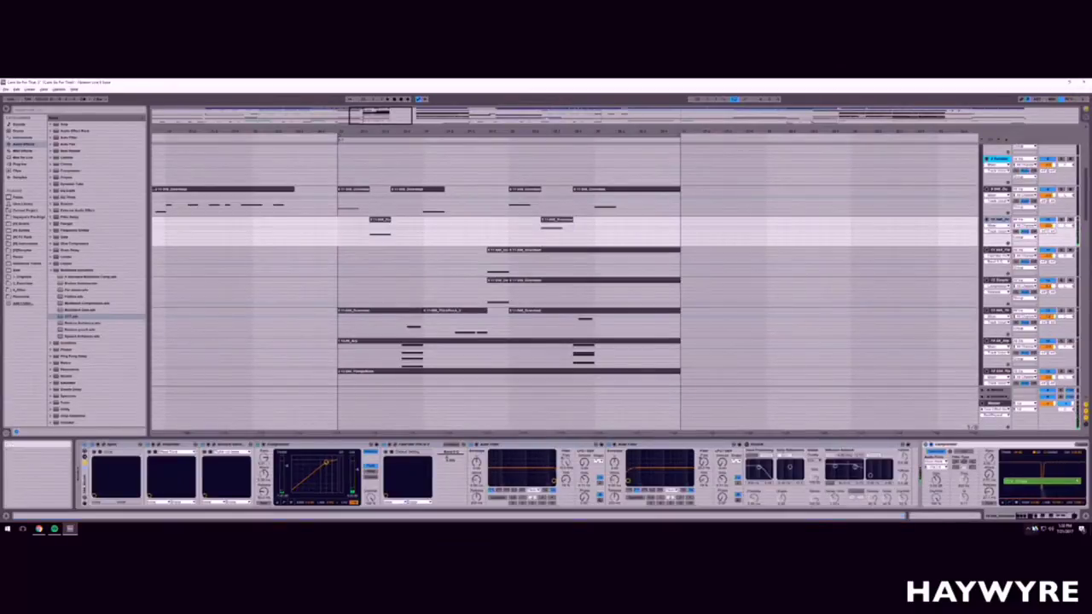
Step: Examine the end of the duplicate track's device chain, from the Reverb to the Compressor, during playback
{"action": "left_click", "coordinate": [1062, 515]}
{"action": "left_click_drag", "start_coordinate": [1038, 483], "coordinate": [1049, 507]}
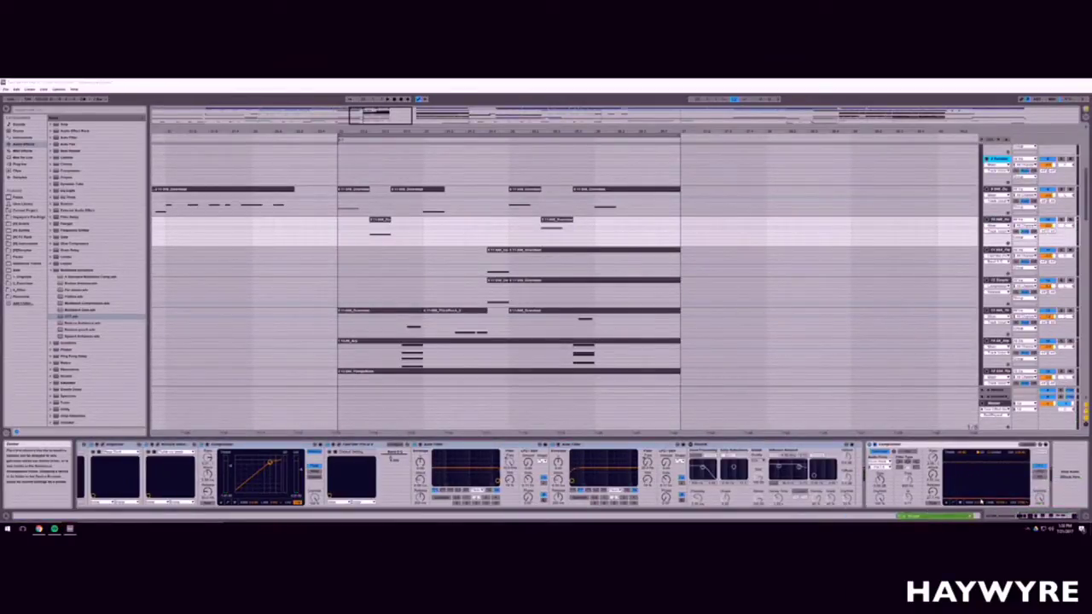
{"action": "left_click", "coordinate": [858, 445]}
{"action": "key", "text": "space"}
{"action": "key", "text": "space"}
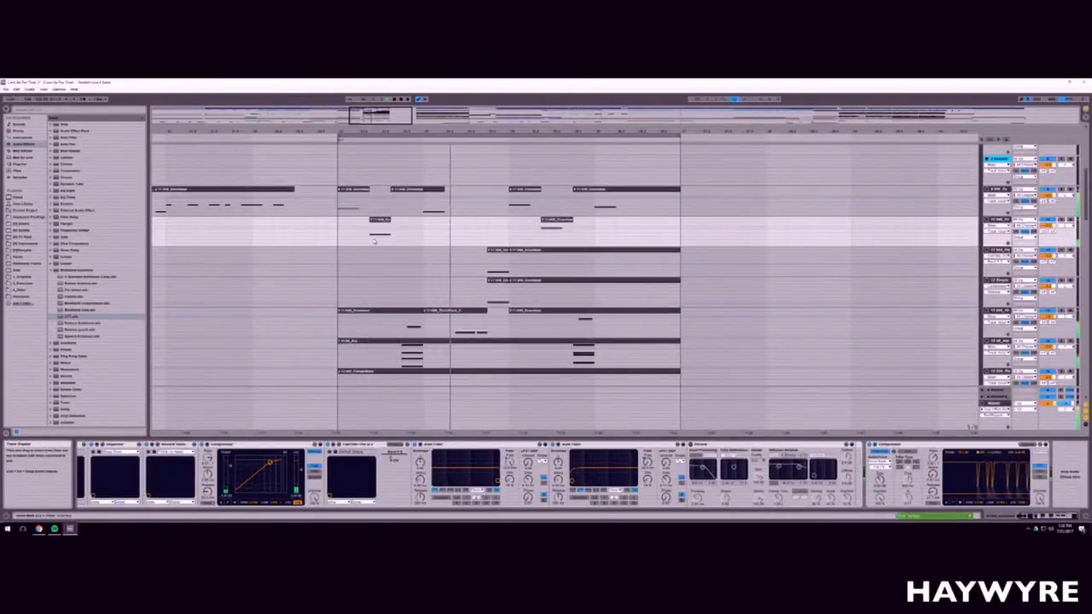
{"action": "left_click", "coordinate": [370, 138]}
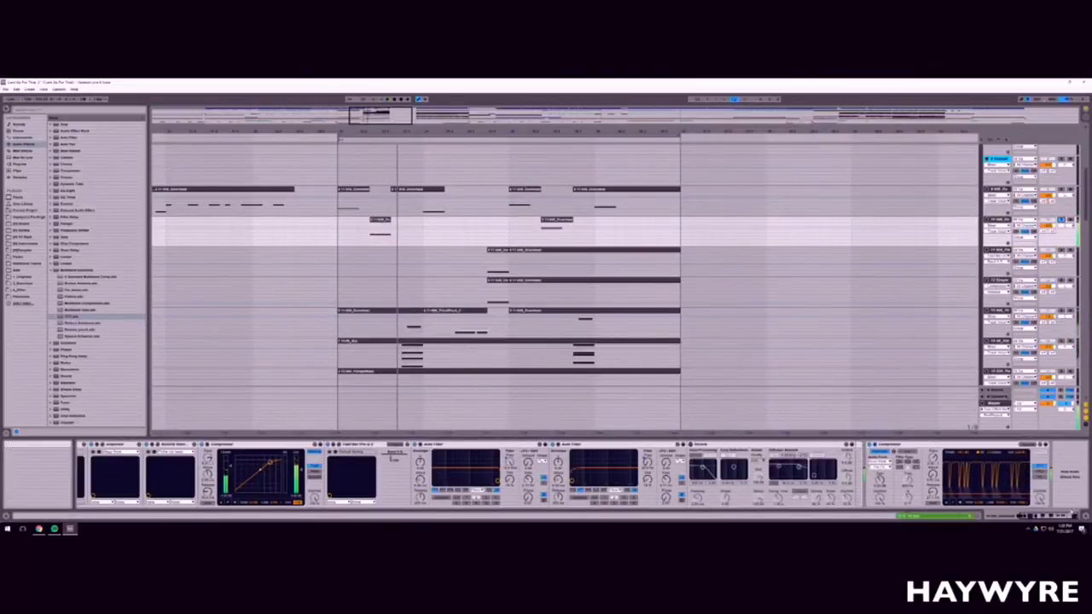
Step: Open the duplicate track's Spire synth, switch on its Reverb and move the Reverb ahead of the first Compressor
{"action": "scroll", "coordinate": [130, 461], "scroll_direction": "up", "scroll_amount": 2}
{"action": "left_click", "coordinate": [104, 444]}
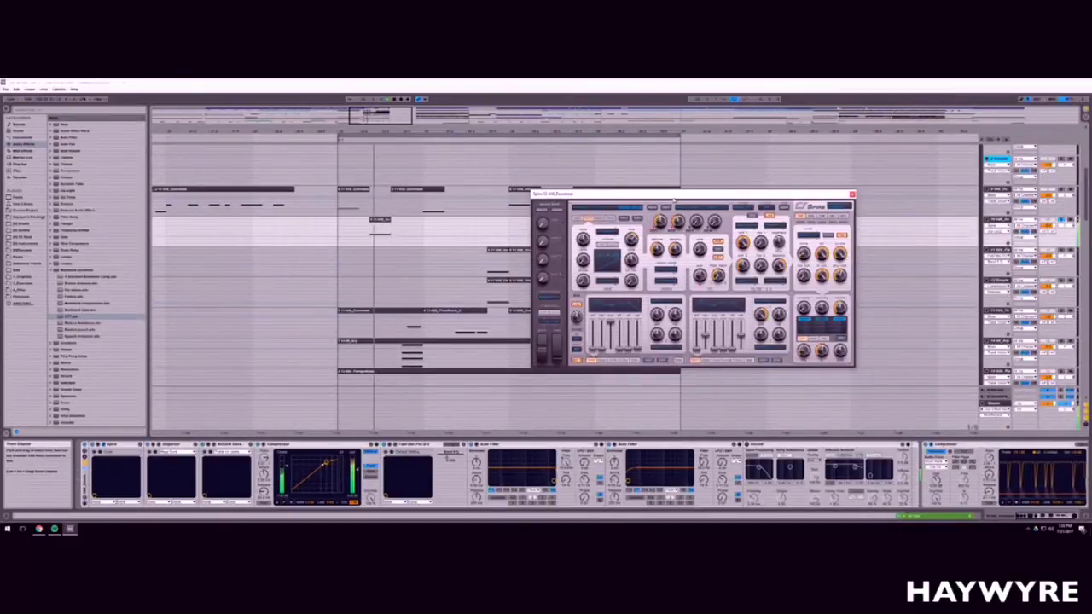
{"action": "left_click", "coordinate": [1061, 221]}
{"action": "key", "text": "space"}
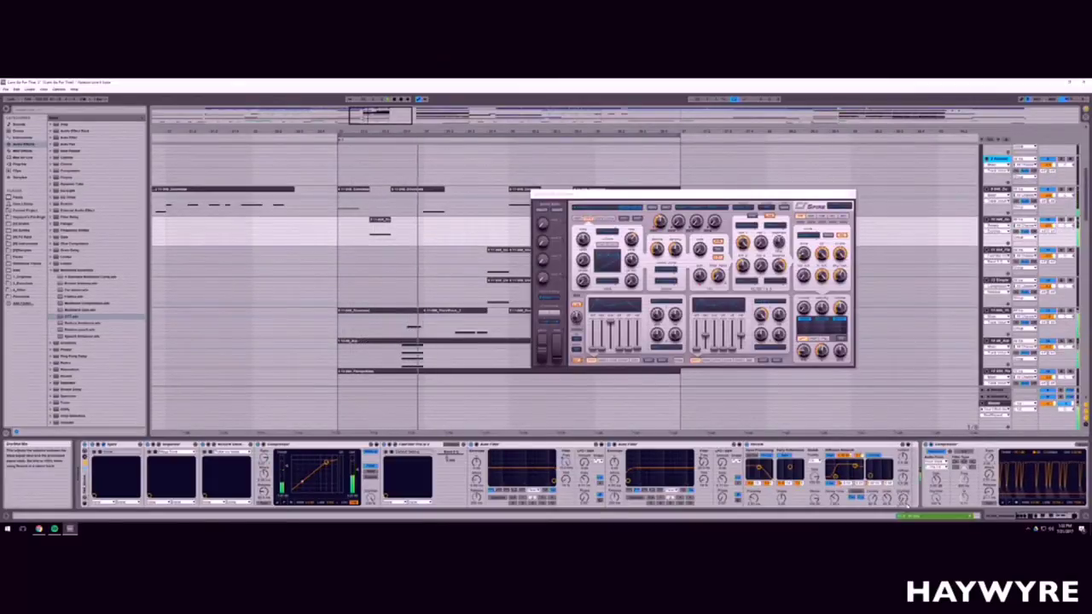
{"action": "key", "text": "space"}
{"action": "left_click", "coordinate": [819, 444]}
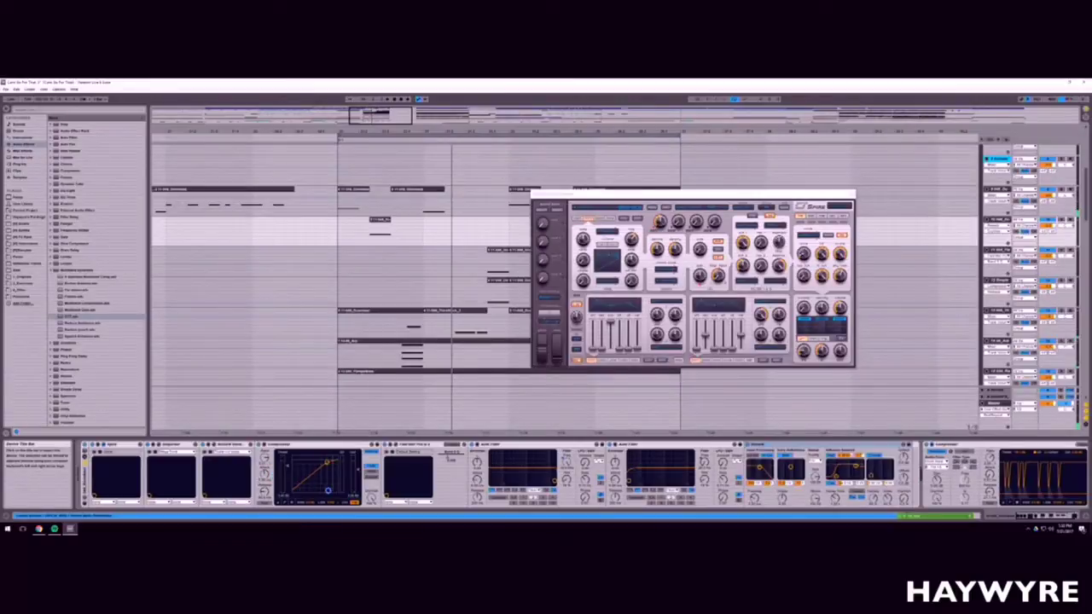
{"action": "key", "text": "space"}
Step: Automate the Reverb's Dry/Wet to ramp up across the first note on the duplicate track, then close the synth window
{"action": "left_click", "coordinate": [414, 501]}
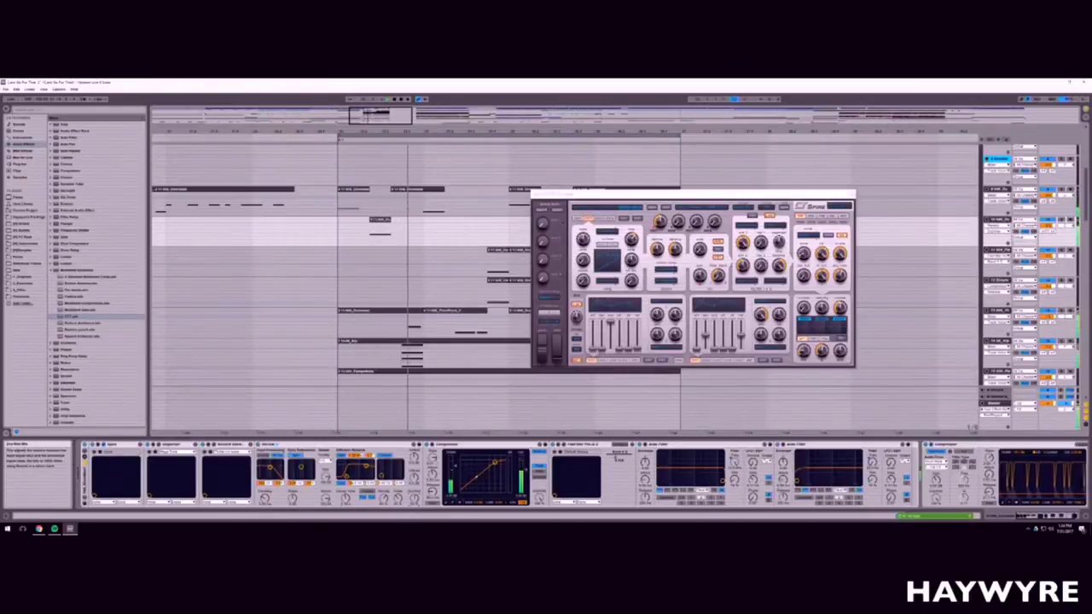
{"action": "key", "text": "space"}
{"action": "left_click", "coordinate": [375, 246]}
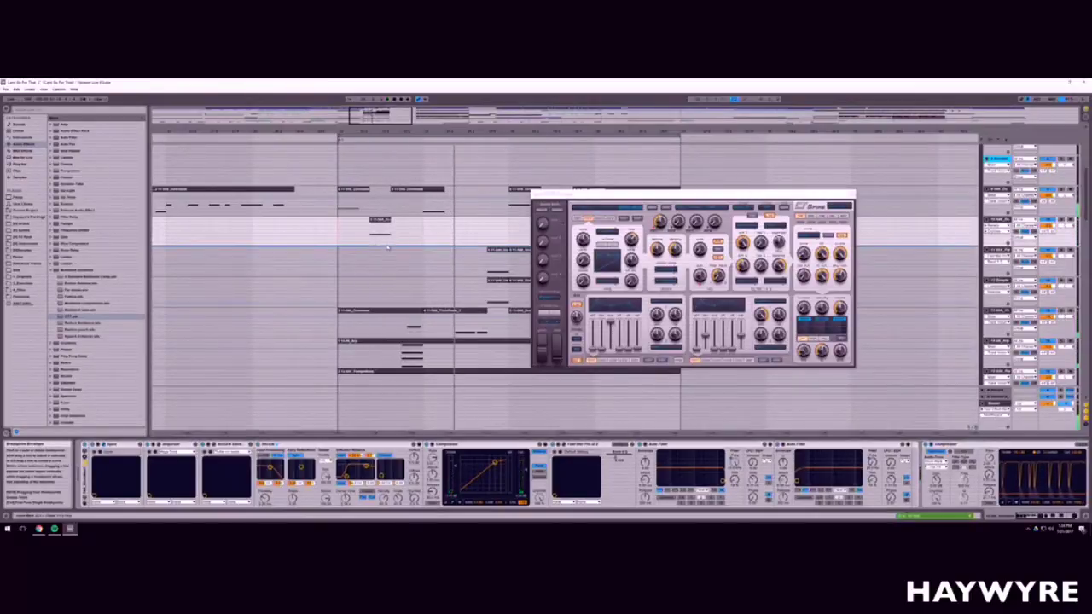
{"action": "left_click_drag", "start_coordinate": [389, 246], "coordinate": [394, 222]}
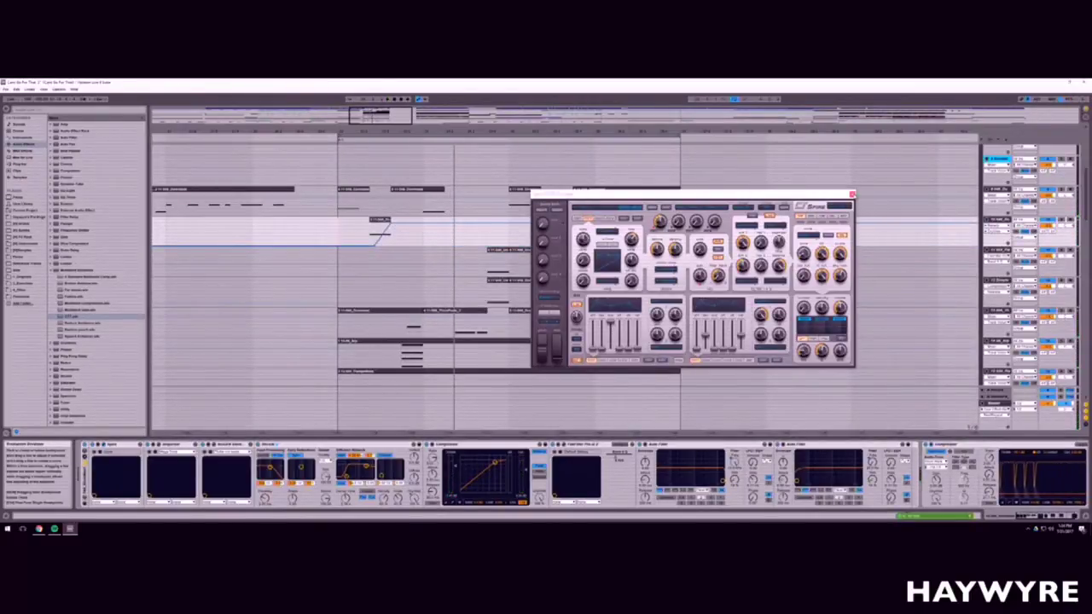
{"action": "left_click", "coordinate": [850, 193]}
Step: Drop the Reverb automation back to its low level right after the first note and listen to the loop
{"action": "left_click_drag", "start_coordinate": [424, 132], "coordinate": [323, 90]}
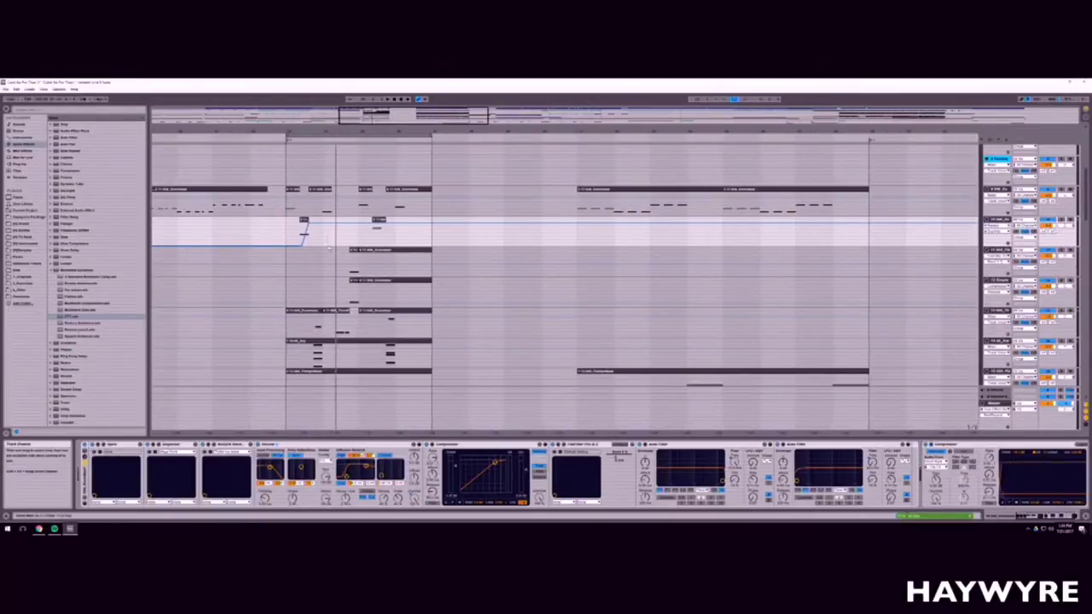
{"action": "left_click", "coordinate": [341, 249]}
{"action": "left_click", "coordinate": [358, 227]}
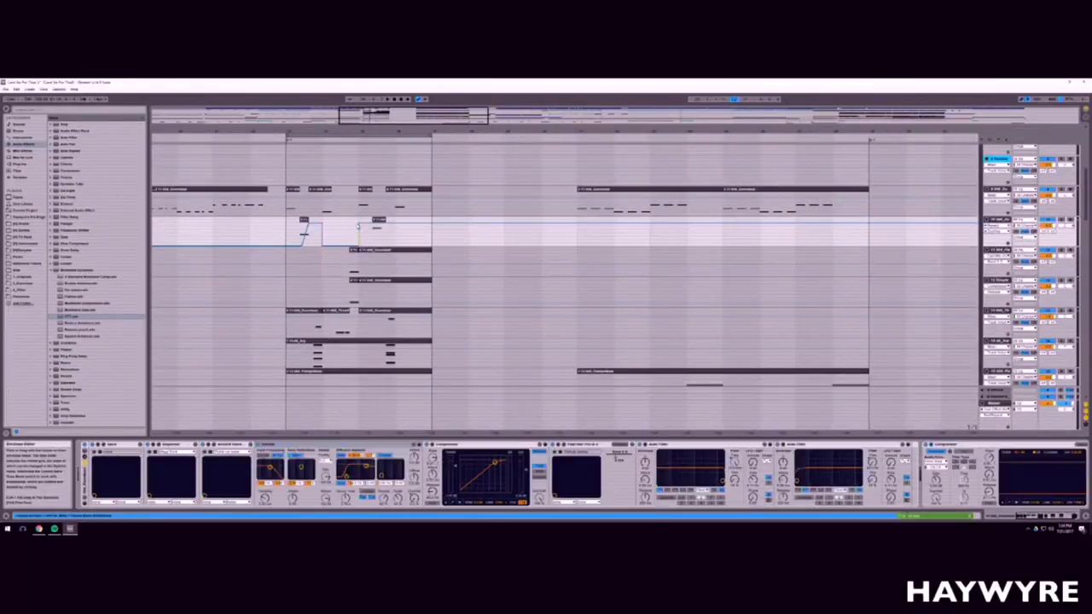
{"action": "left_click", "coordinate": [364, 224]}
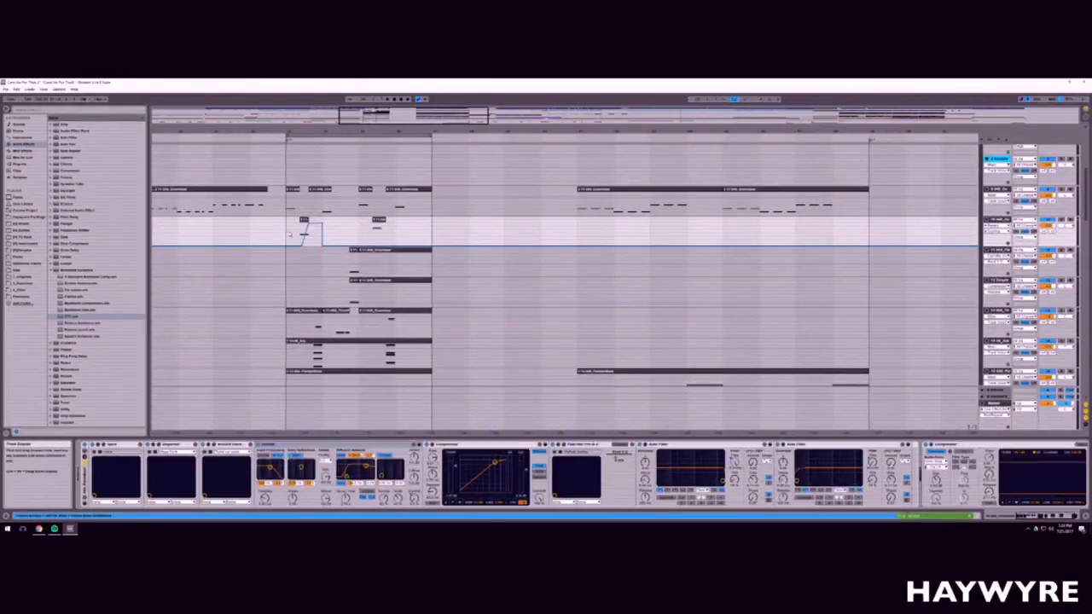
{"action": "key", "text": "space"}
{"action": "left_click_drag", "start_coordinate": [369, 111], "coordinate": [359, 157]}
{"action": "left_click_drag", "start_coordinate": [285, 247], "coordinate": [302, 256]}
{"action": "left_click_drag", "start_coordinate": [358, 130], "coordinate": [358, 117]}
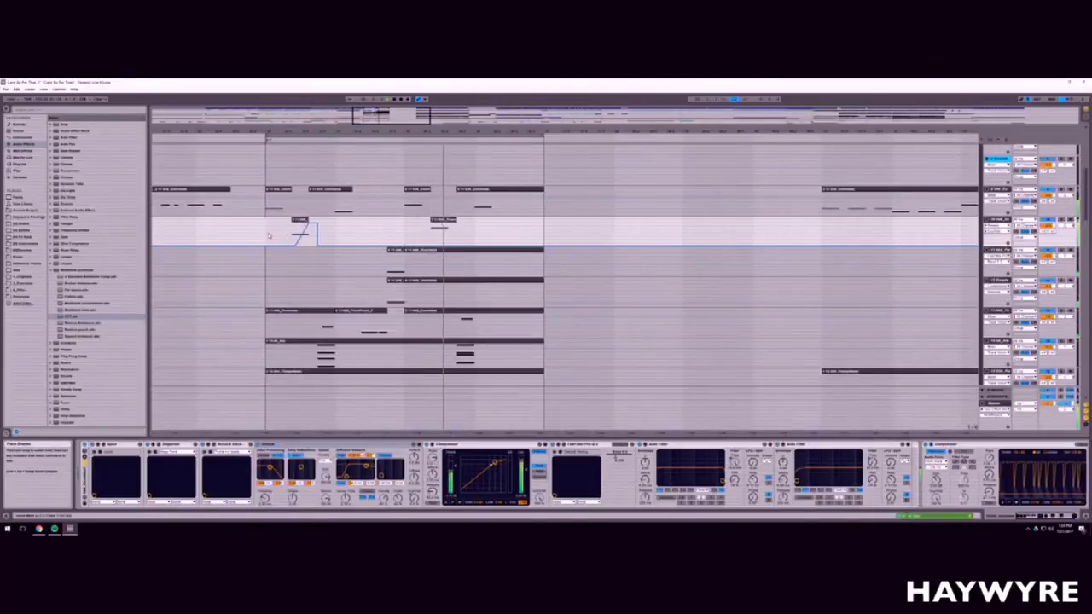
Step: Copy the Compressor from the track above to the end of the chord track's device chain and check it in playback
{"action": "left_click", "coordinate": [924, 362]}
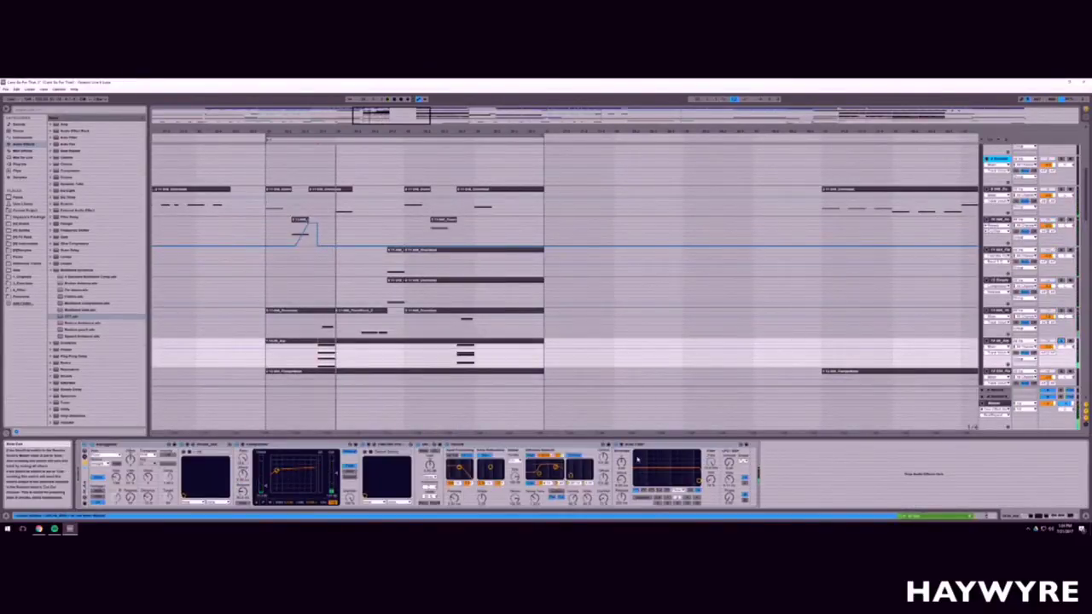
{"action": "left_click", "coordinate": [994, 312]}
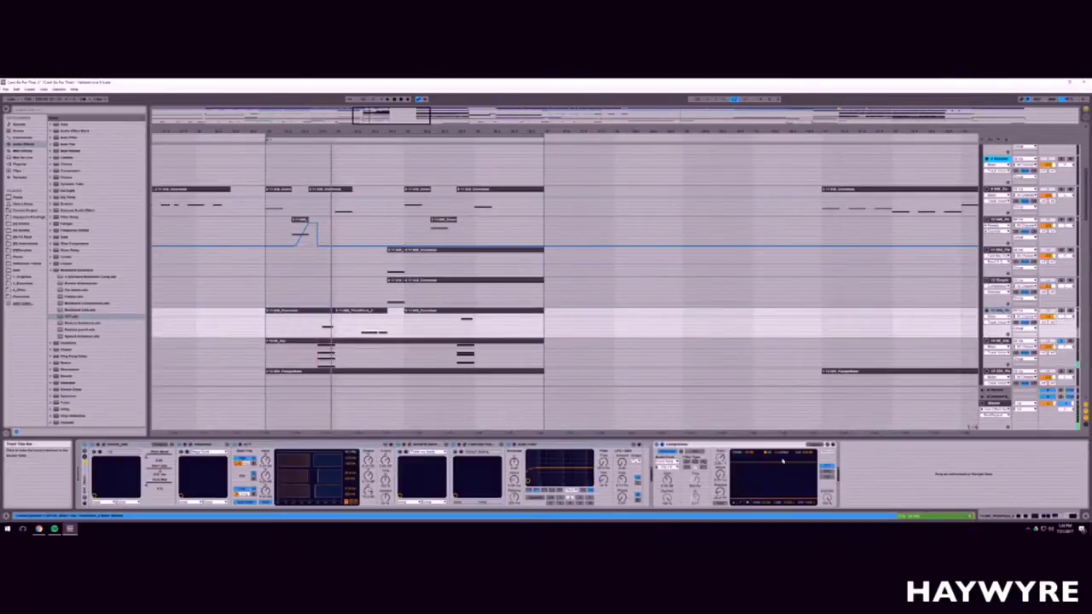
{"action": "left_click", "coordinate": [777, 446]}
{"action": "left_click", "coordinate": [998, 341]}
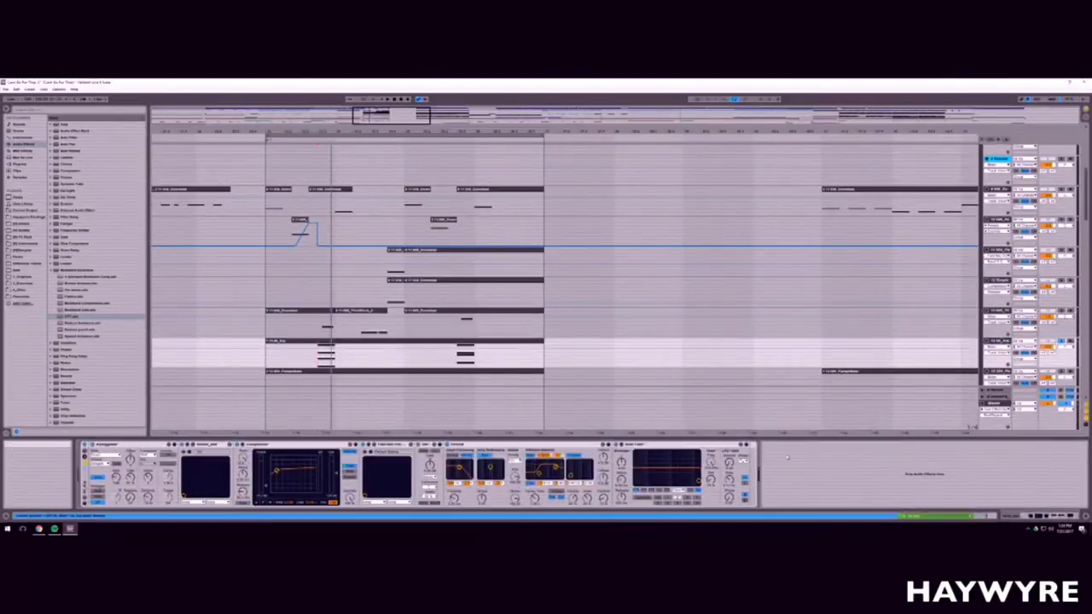
{"action": "key", "text": "ctrl+v"}
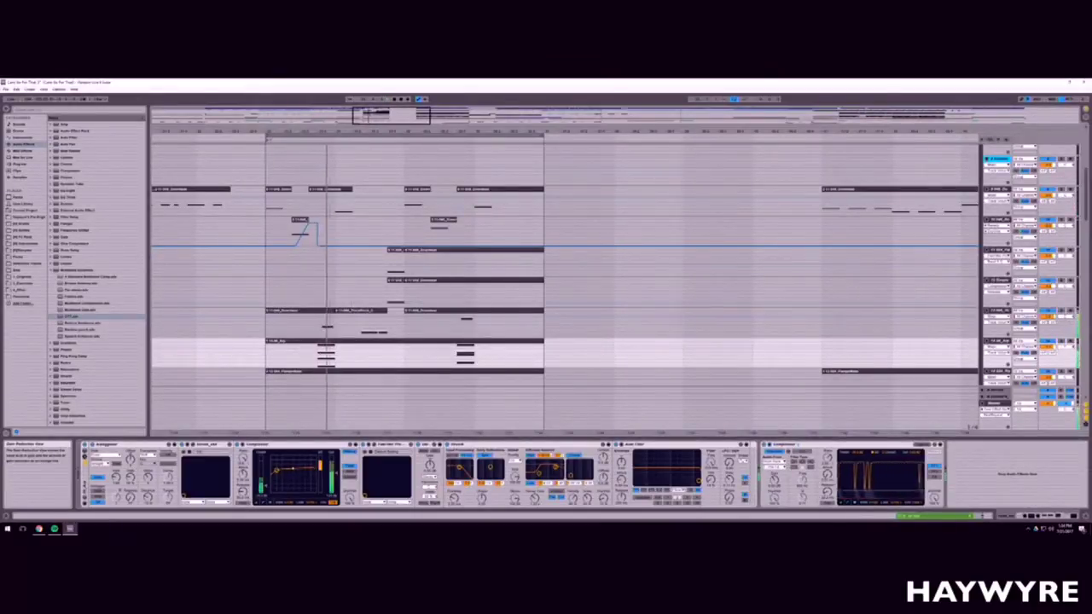
{"action": "key", "text": "space"}
{"action": "key", "text": "space"}
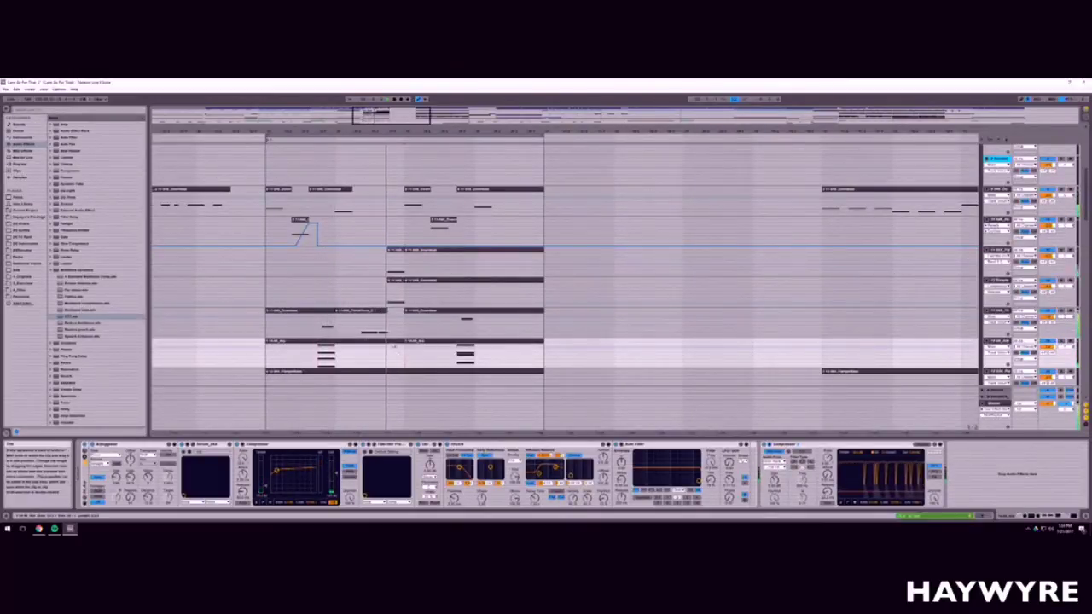
Step: Copy the duplicate track's first note with its reverb ramp to the start of the loop's second half and consolidate it
{"action": "scroll", "coordinate": [383, 322], "scroll_direction": "up", "scroll_amount": 1}
{"action": "scroll", "coordinate": [384, 322], "scroll_direction": "up", "scroll_amount": 3}
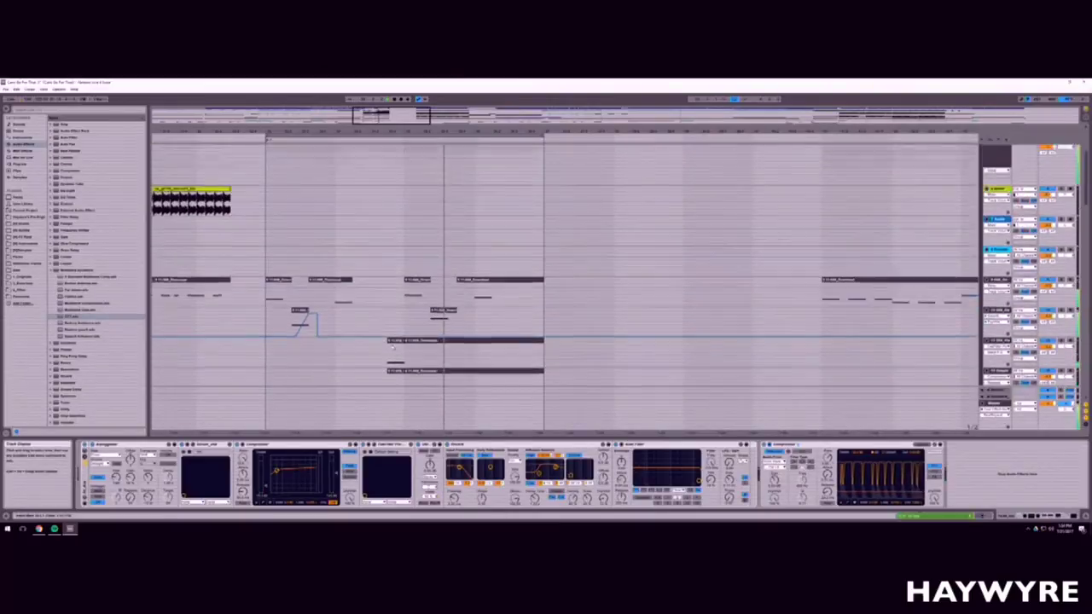
{"action": "left_click_drag", "start_coordinate": [266, 360], "coordinate": [479, 361]}
{"action": "key", "text": "ctrl+d"}
{"action": "key", "text": "space"}
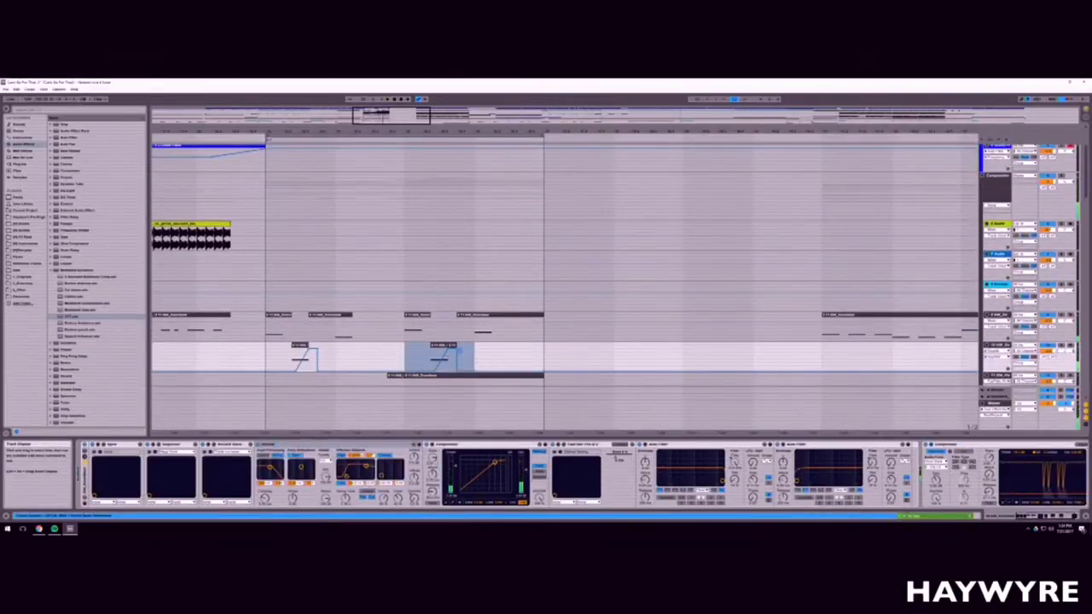
{"action": "key", "text": "ctrl+j"}
Step: Transpose the note in the consolidated second-half clip upward and return to the device chain
{"action": "double_click", "coordinate": [449, 346]}
{"action": "left_click_drag", "start_coordinate": [578, 360], "coordinate": [560, 433]}
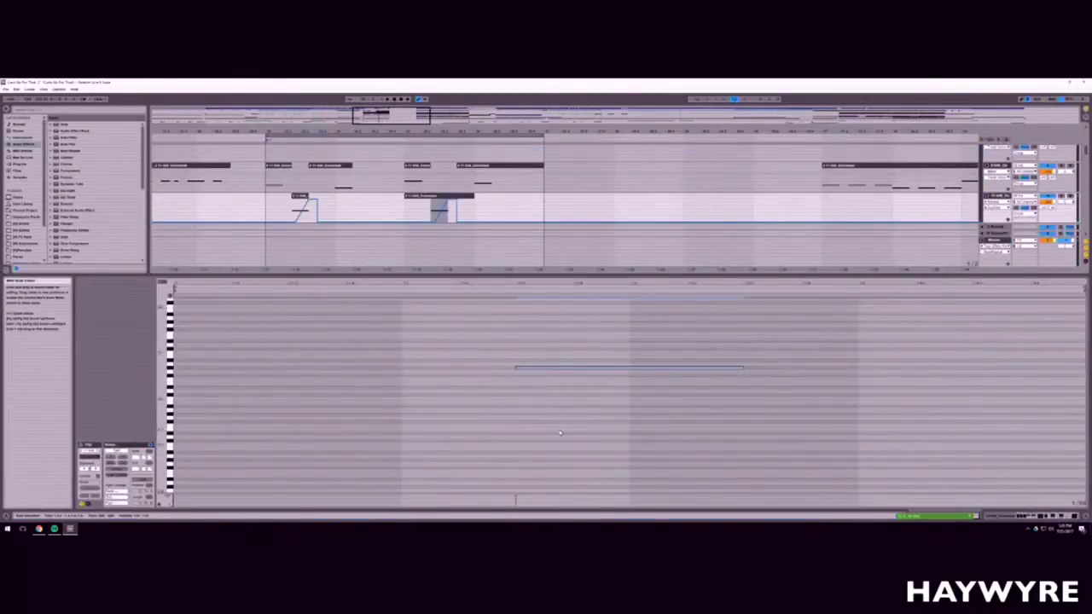
{"action": "key", "text": "Up"}
{"action": "key", "text": "Up"}
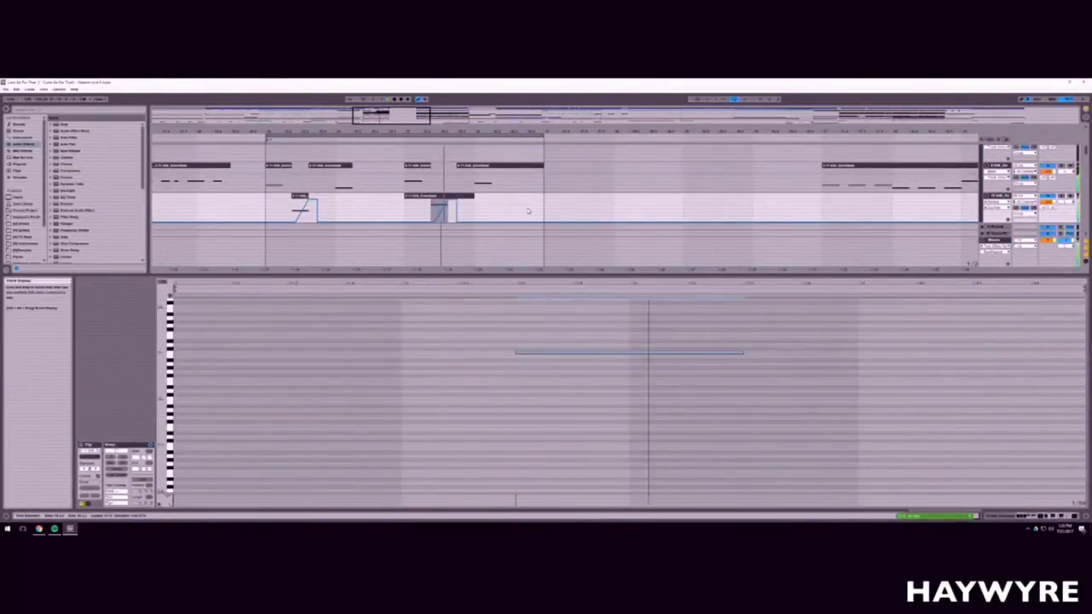
{"action": "key", "text": "shift+Tab"}
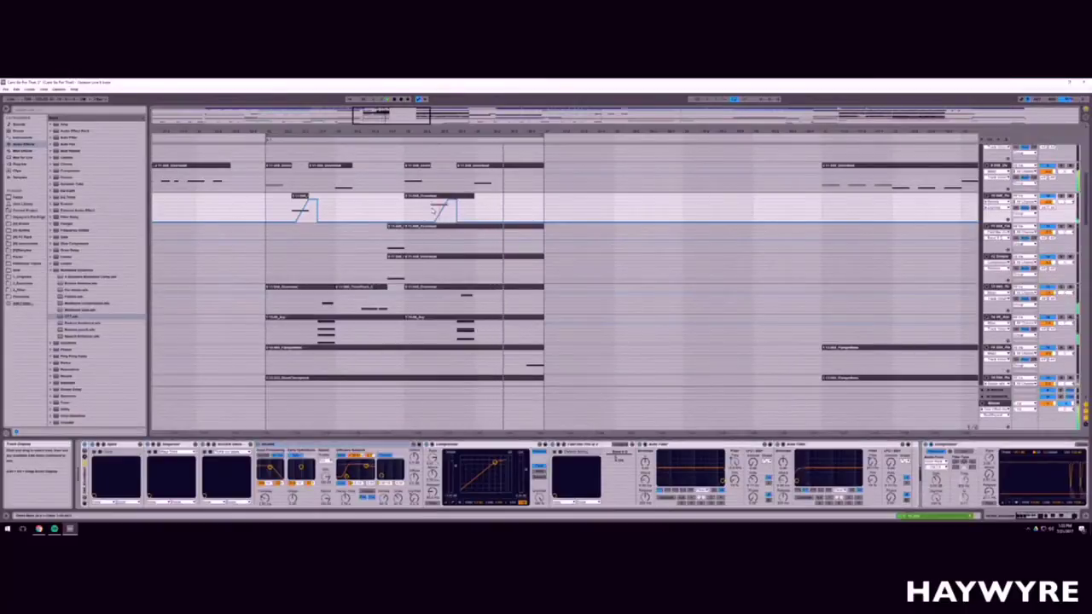
Step: Consolidate the duplicate track's clips across the whole loop into one clip and check the track's volume in playback
{"action": "left_click_drag", "start_coordinate": [265, 208], "coordinate": [540, 210]}
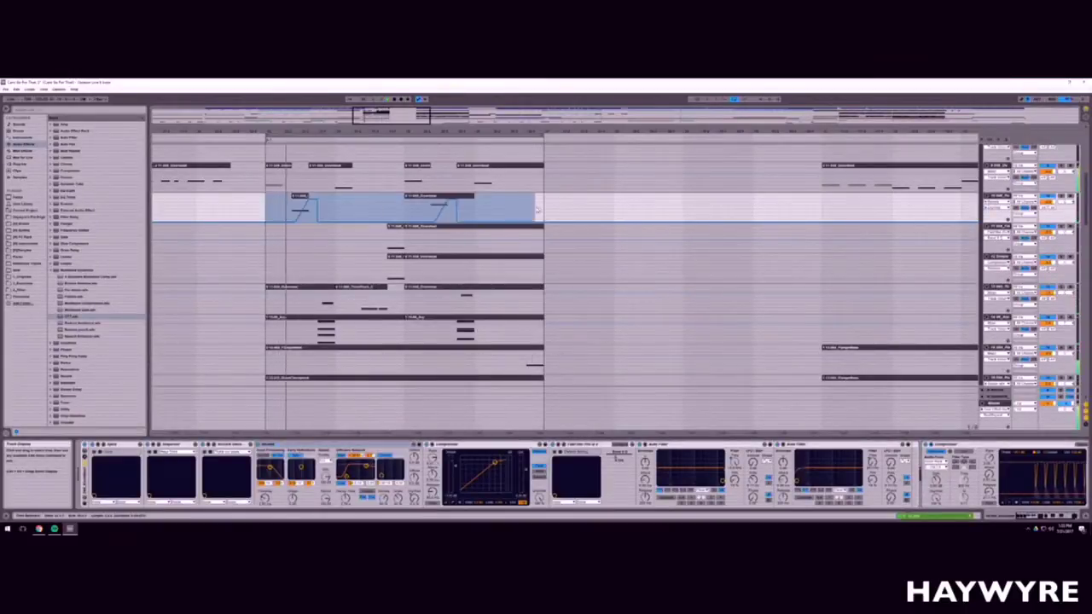
{"action": "key", "text": "ctrl+j"}
{"action": "scroll", "coordinate": [449, 210], "scroll_direction": "up", "scroll_amount": 1}
{"action": "scroll", "coordinate": [342, 255], "scroll_direction": "up", "scroll_amount": 2}
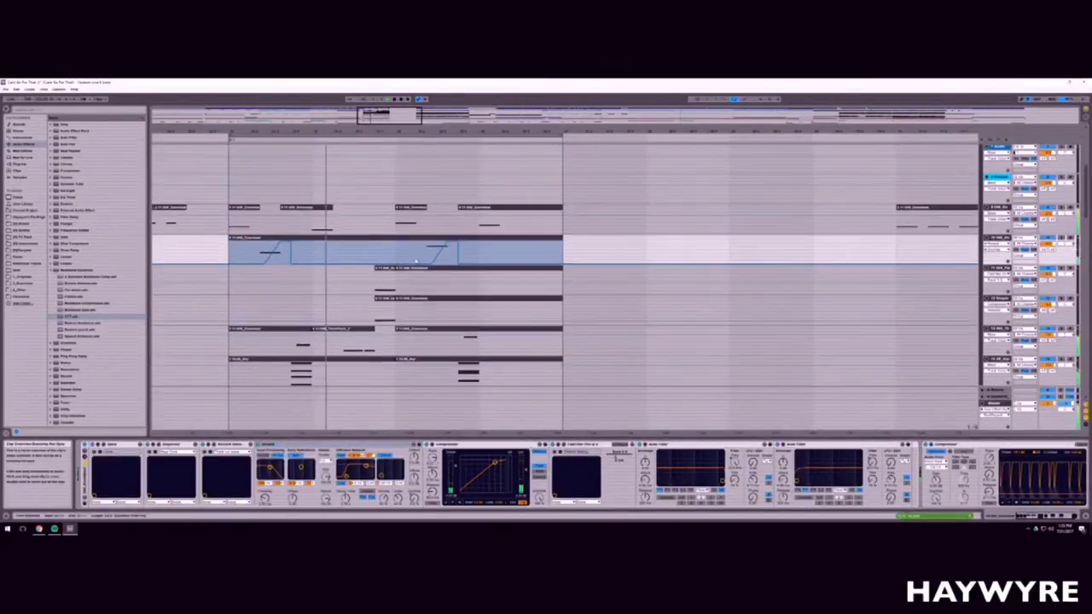
{"action": "left_click", "coordinate": [260, 293]}
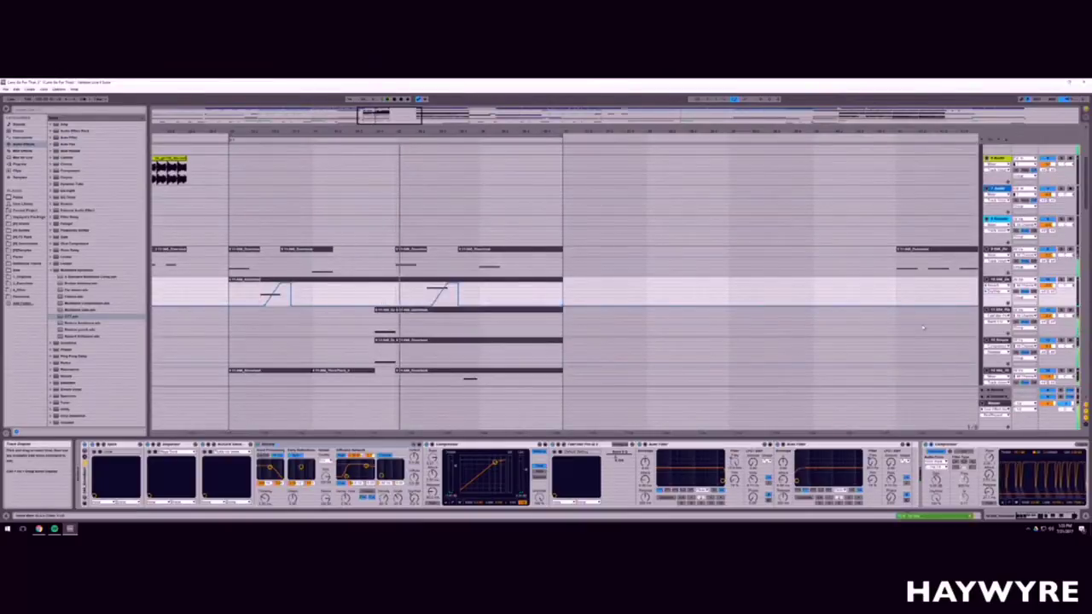
{"action": "key", "text": "space"}
{"action": "key", "text": "space"}
{"action": "left_click", "coordinate": [1047, 285]}
{"action": "key", "text": "space"}
{"action": "key", "text": "space"}
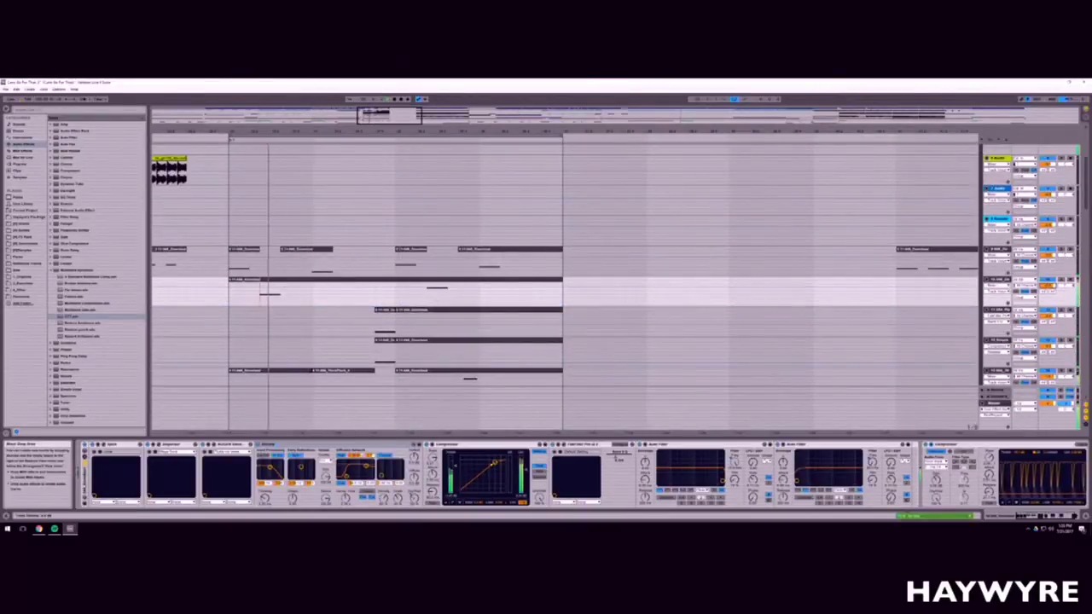
Step: Show the looped audio track's ramp automation in its own lane below the clips
{"action": "left_click_drag", "start_coordinate": [414, 131], "coordinate": [414, 114]}
{"action": "scroll", "coordinate": [384, 324], "scroll_direction": "down", "scroll_amount": 4}
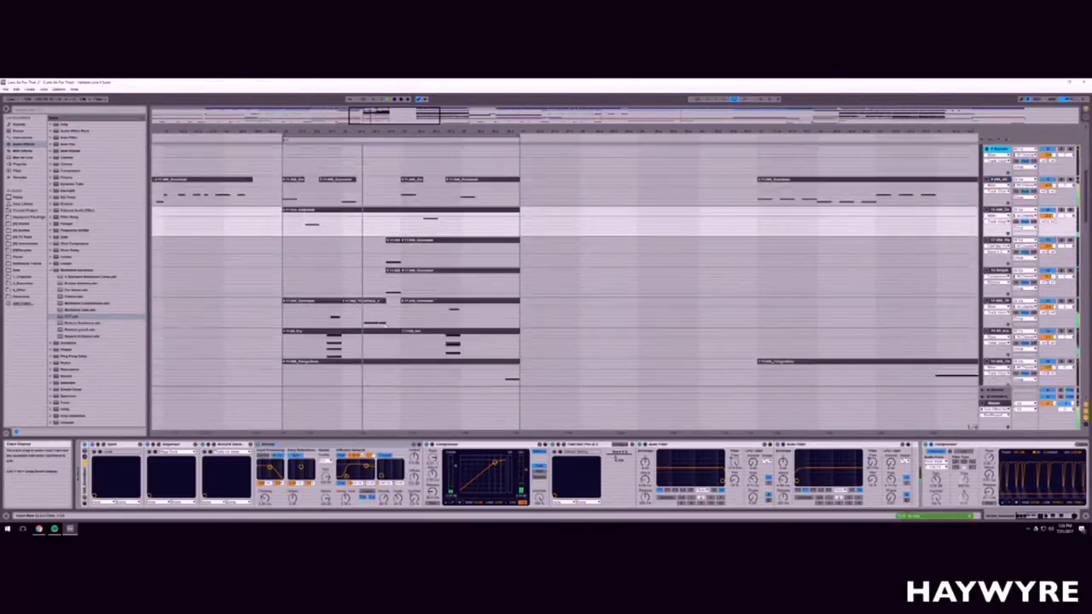
{"action": "scroll", "coordinate": [383, 324], "scroll_direction": "down", "scroll_amount": 5}
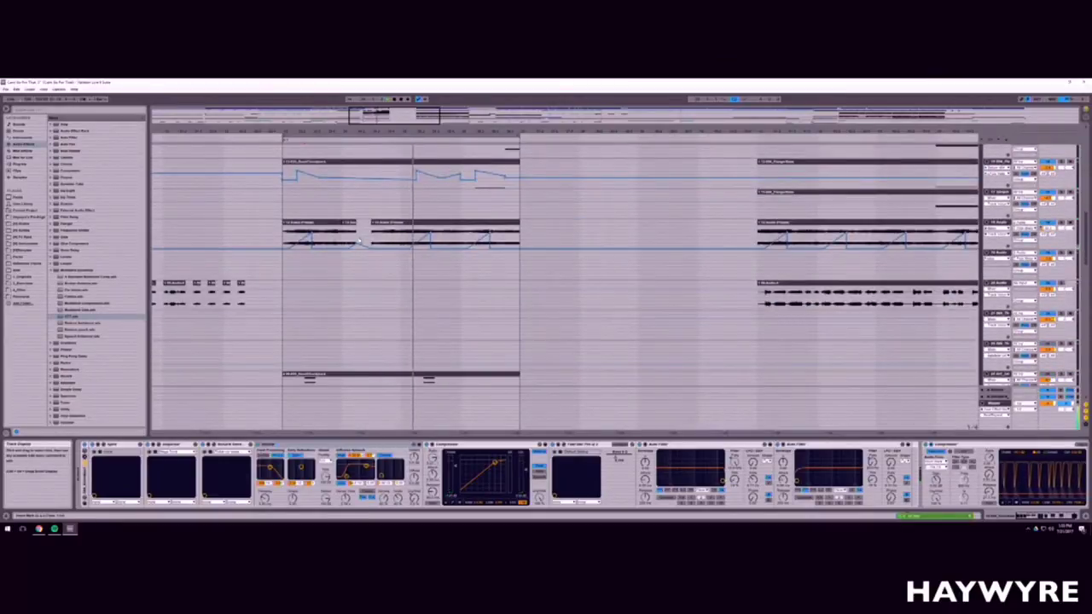
{"action": "left_click", "coordinate": [361, 235]}
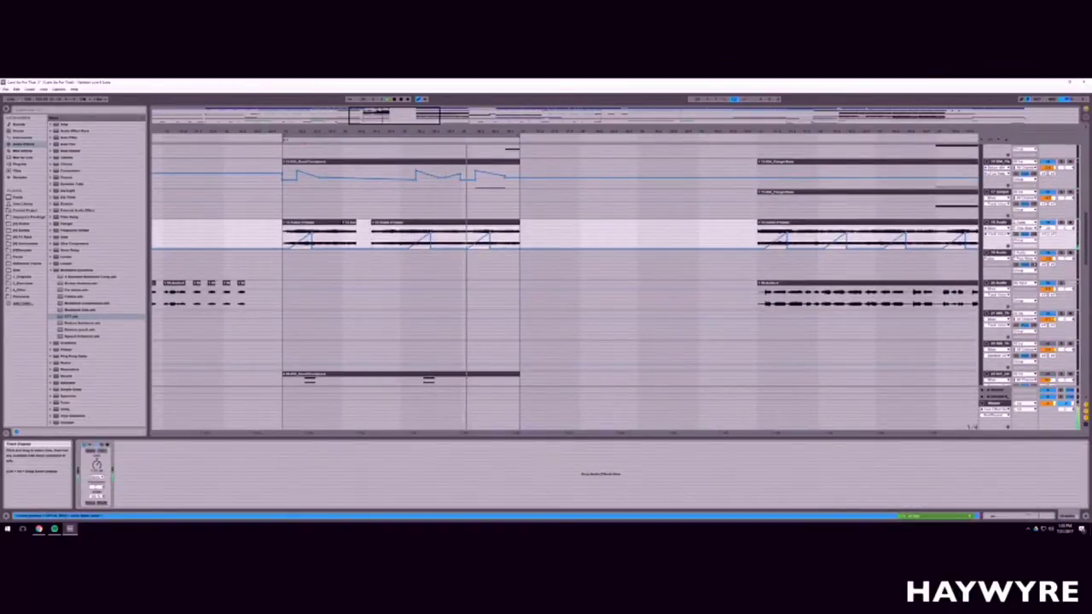
{"action": "left_click", "coordinate": [1007, 246]}
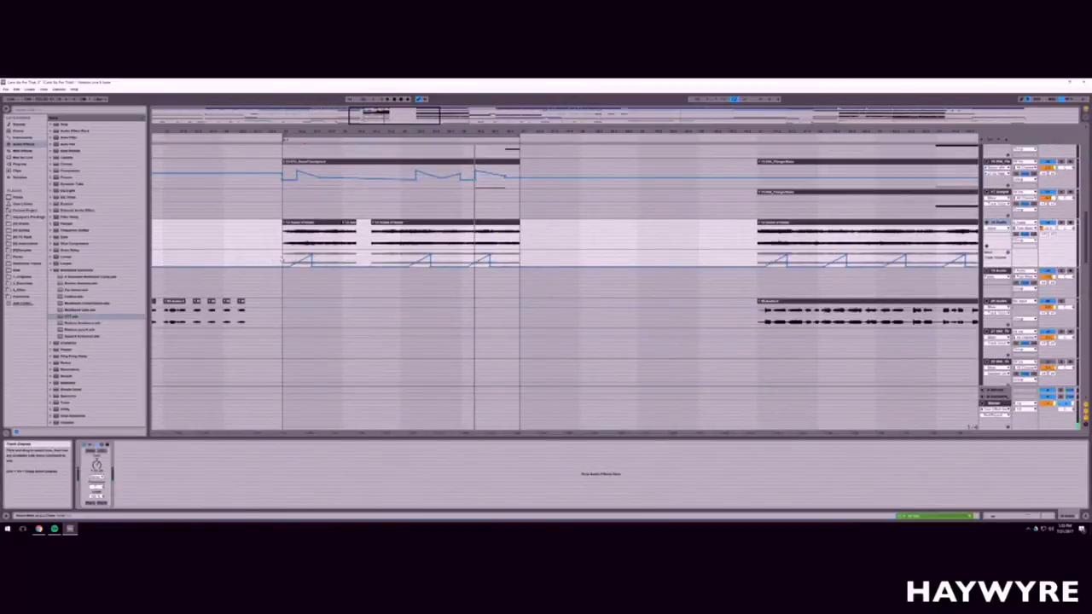
{"action": "left_click_drag", "start_coordinate": [283, 260], "coordinate": [326, 261]}
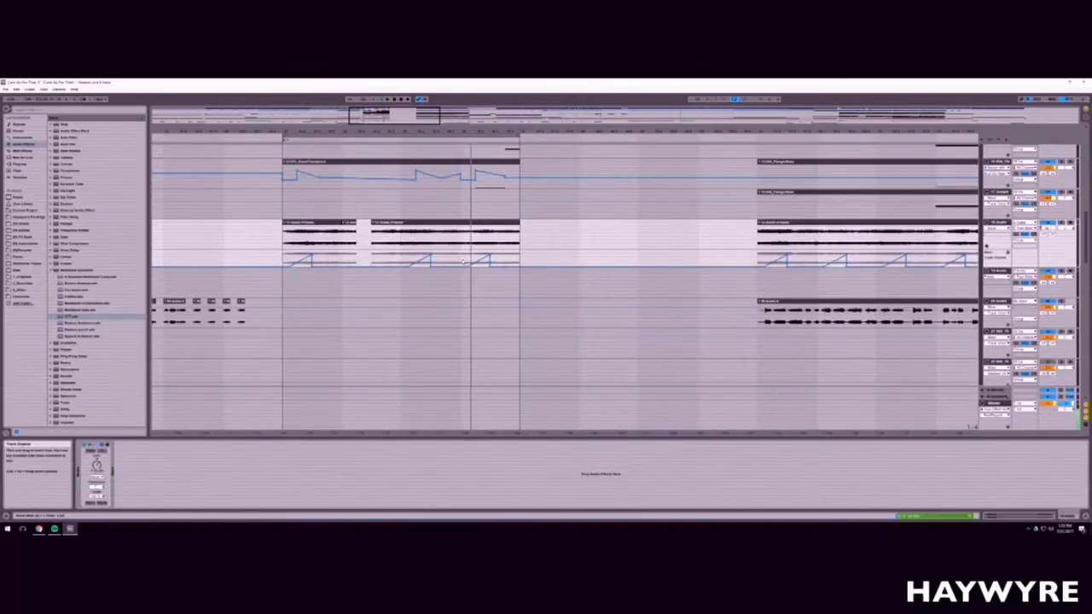
{"action": "scroll", "coordinate": [465, 262], "scroll_direction": "down", "scroll_amount": 10}
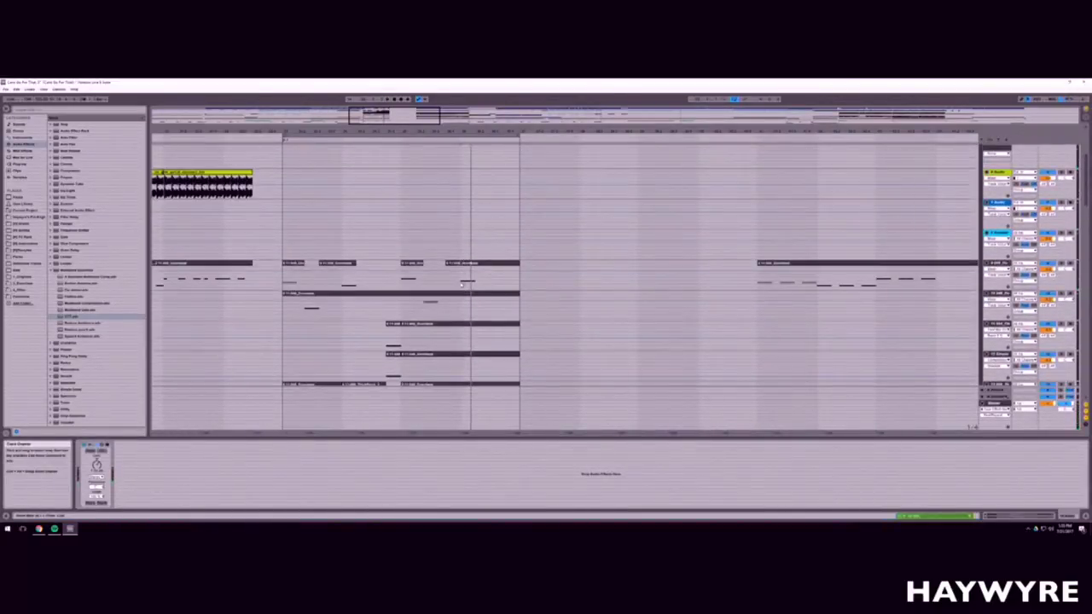
Step: Examine the bass track's falling automation near the loop's end and compare it with the neighbouring tracks in playback
{"action": "left_click", "coordinate": [461, 285]}
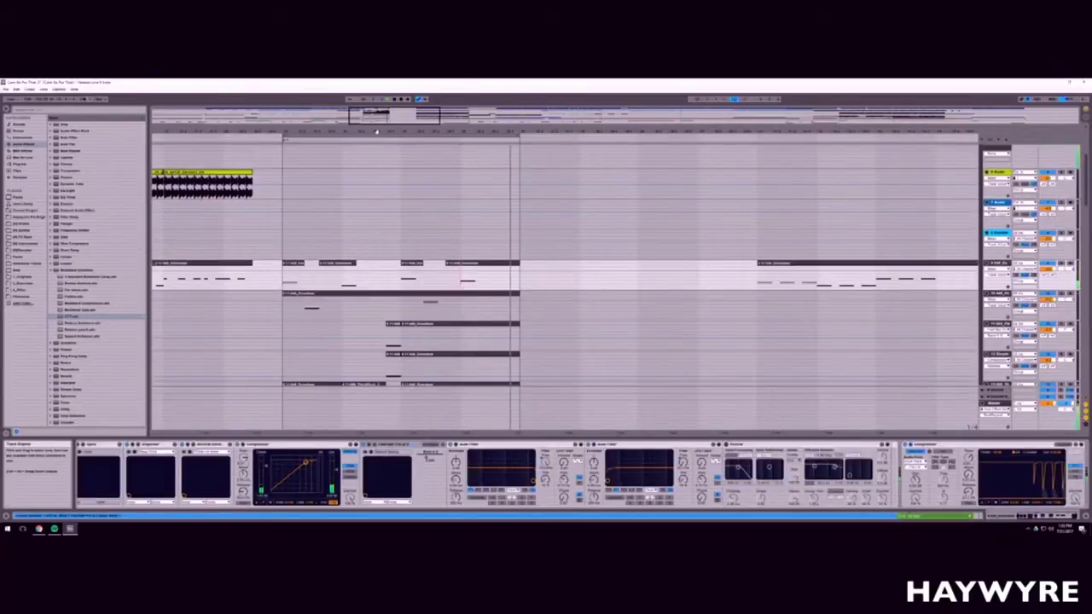
{"action": "left_click_drag", "start_coordinate": [386, 115], "coordinate": [384, 135]}
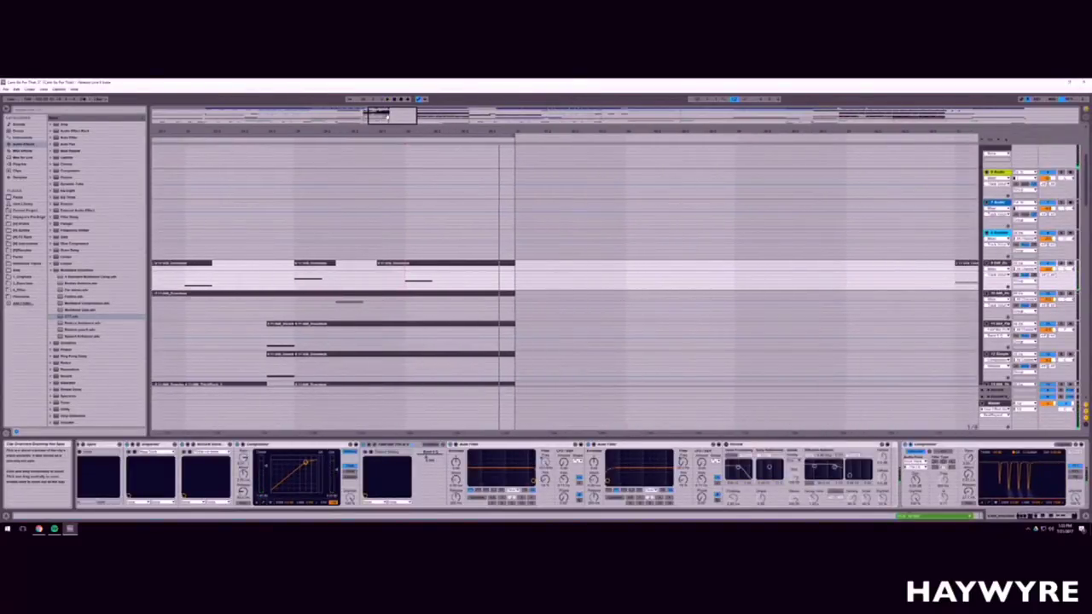
{"action": "scroll", "coordinate": [462, 345], "scroll_direction": "down", "scroll_amount": 5}
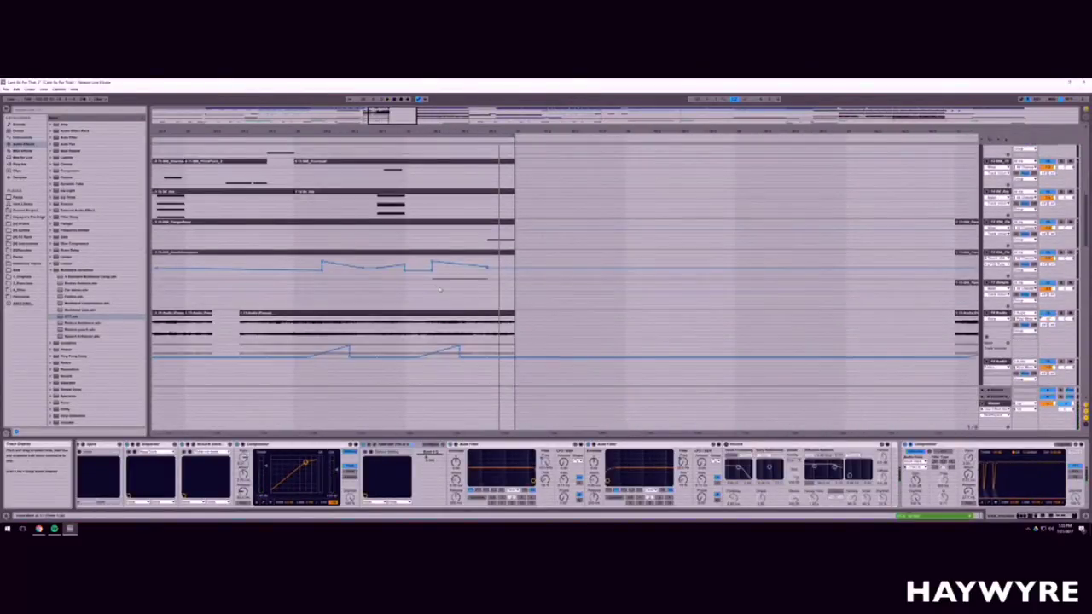
{"action": "left_click_drag", "start_coordinate": [430, 268], "coordinate": [489, 273]}
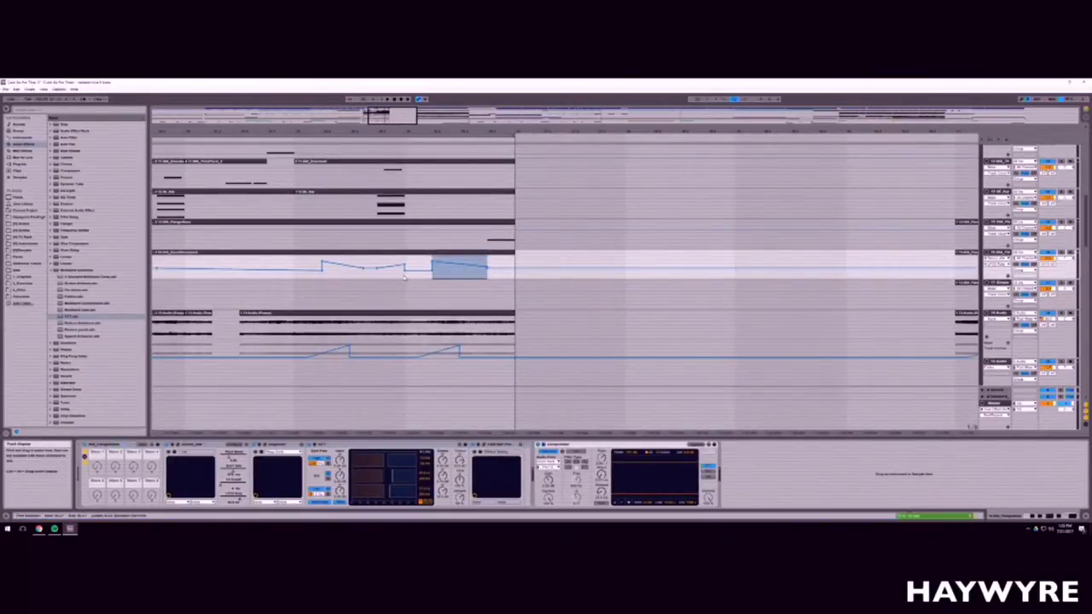
{"action": "mouse_move", "coordinate": [388, 113]}
{"action": "left_mouse_down"}
{"action": "mouse_move", "coordinate": [391, 97]}
{"action": "mouse_move", "coordinate": [370, 118]}
{"action": "left_mouse_up"}
{"action": "left_click", "coordinate": [261, 232]}
{"action": "key", "text": "space"}
{"action": "scroll", "coordinate": [370, 115], "scroll_direction": "up", "scroll_amount": 5}
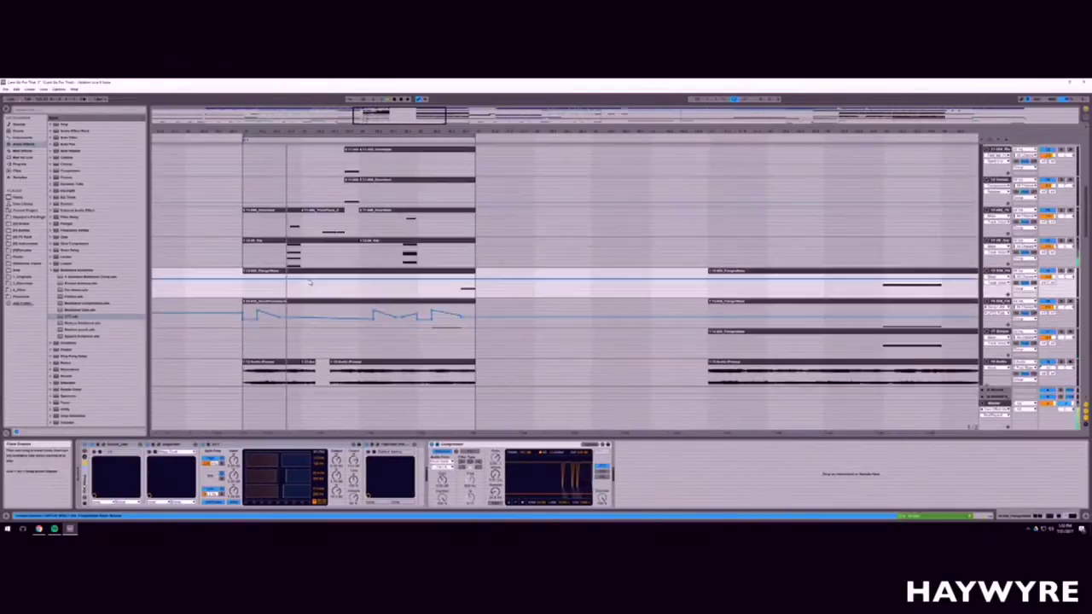
Step: Split the duplicate track's loop clip shortly after its first note and lengthen that note to the split point
{"action": "left_click", "coordinate": [271, 278]}
{"action": "key", "text": "space"}
{"action": "key", "text": "space"}
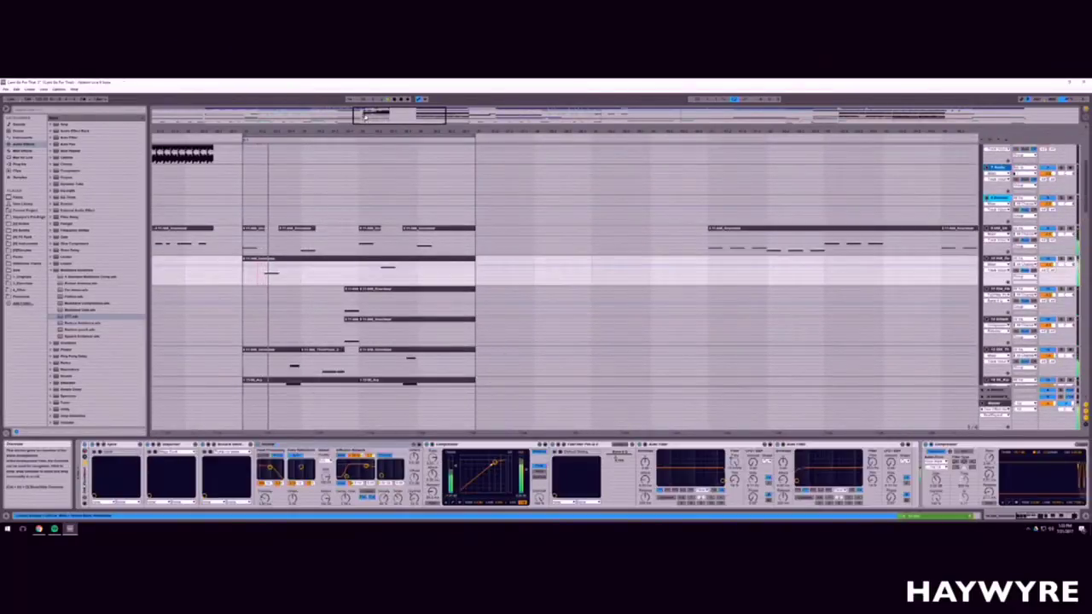
{"action": "left_click_drag", "start_coordinate": [363, 115], "coordinate": [364, 132]}
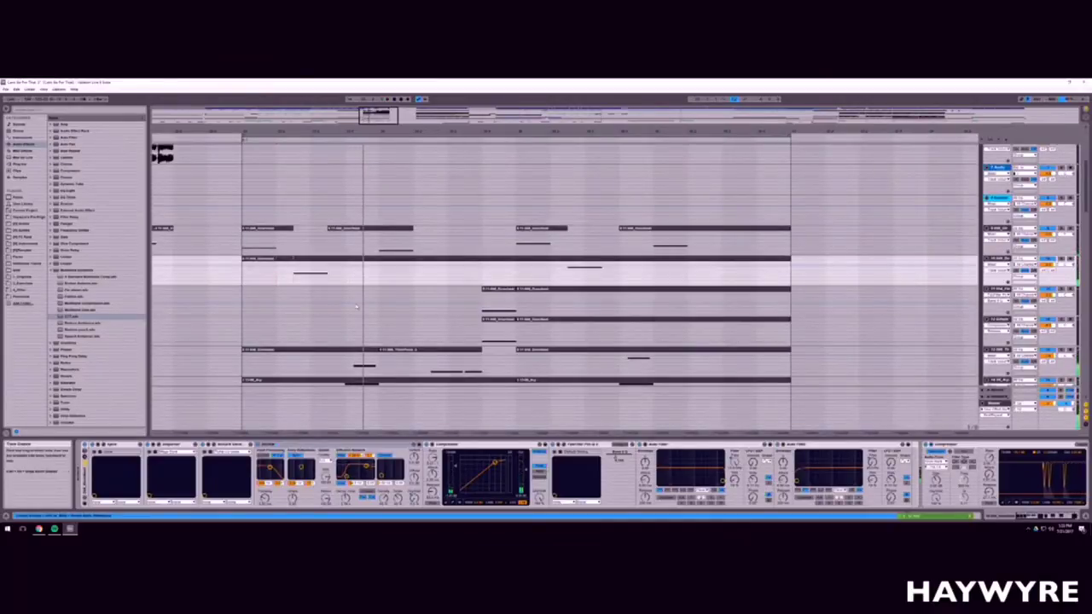
{"action": "double_click", "coordinate": [324, 260]}
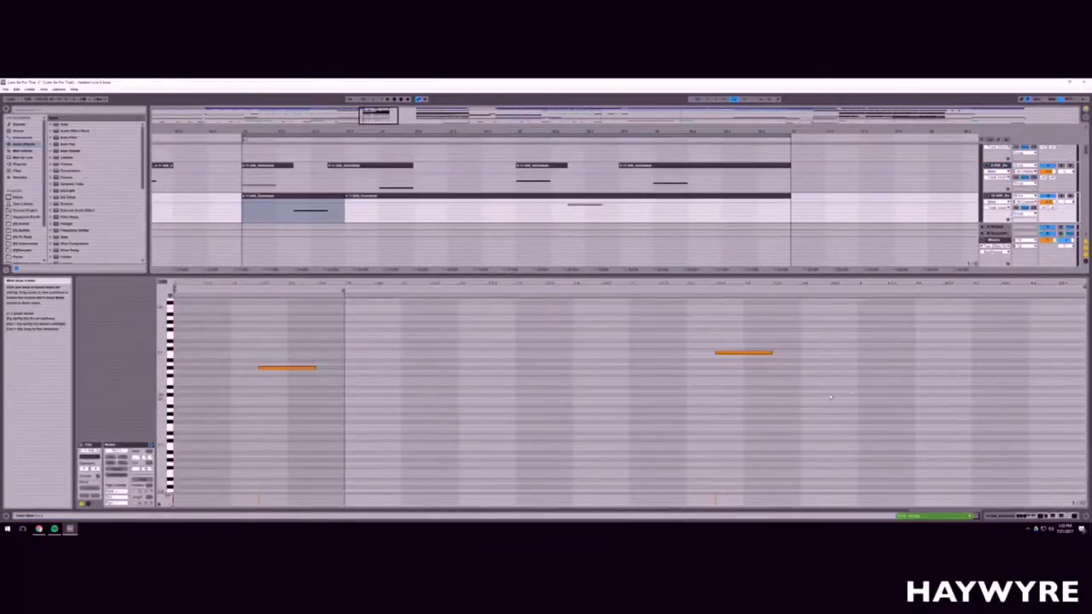
{"action": "left_click", "coordinate": [821, 369]}
{"action": "key", "text": "space"}
{"action": "left_click_drag", "start_coordinate": [294, 211], "coordinate": [343, 211]}
{"action": "key", "text": "shift+Tab"}
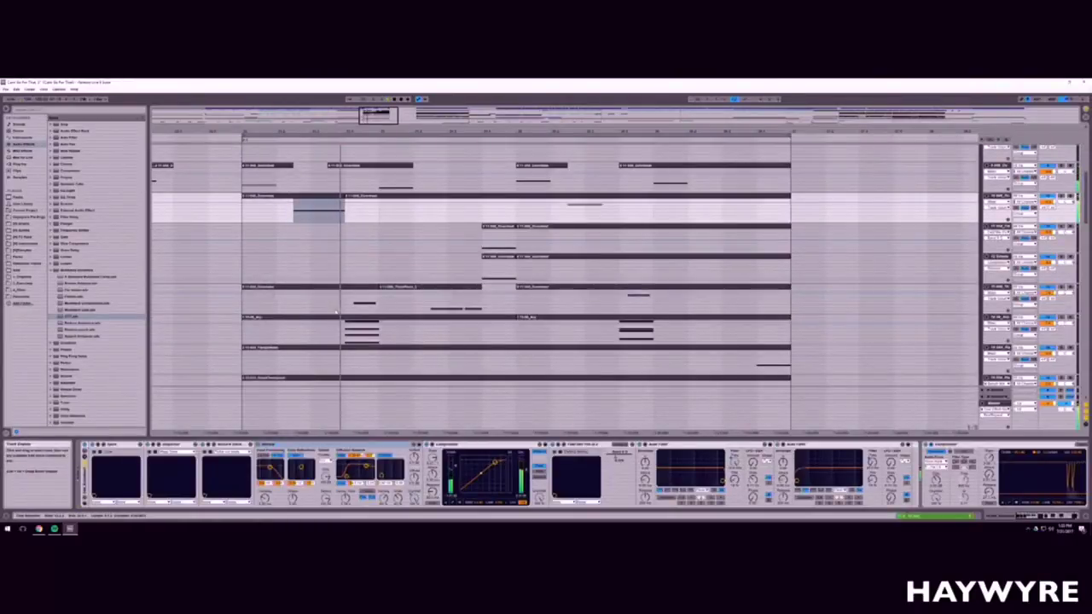
Step: Reshape the Reverb automation under the lengthened first note into a straight, later ramp ending with the note and listen to it
{"action": "scroll", "coordinate": [333, 315], "scroll_direction": "up", "scroll_amount": 3}
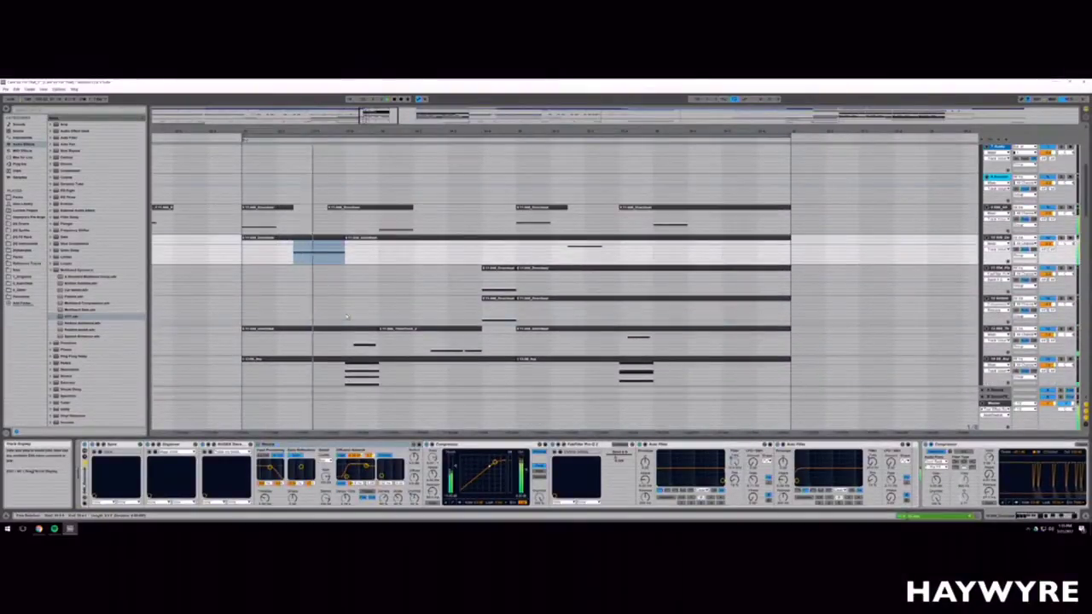
{"action": "left_click", "coordinate": [414, 495]}
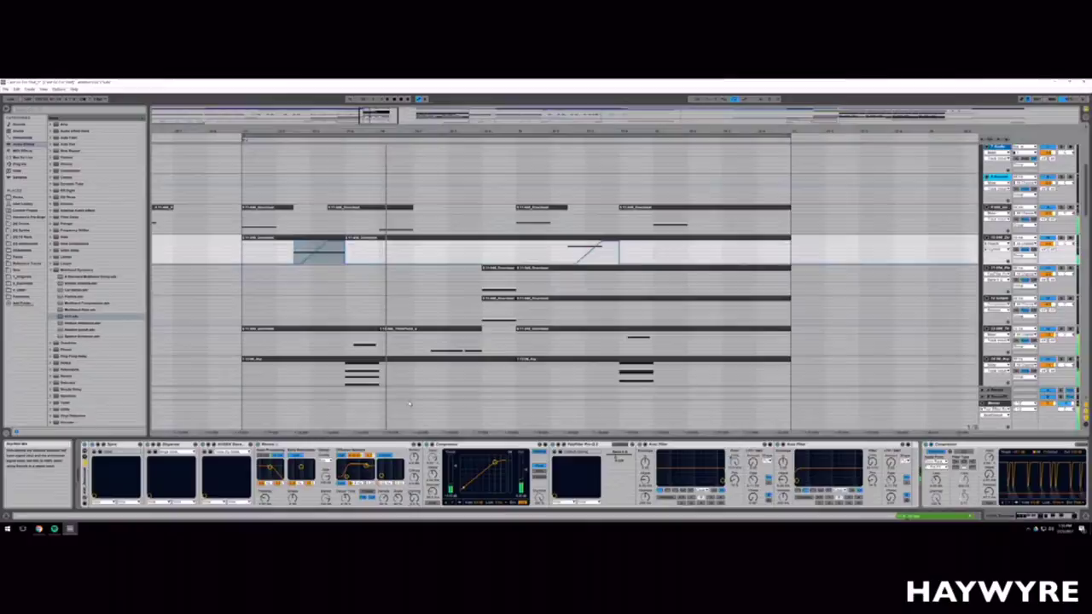
{"action": "key", "text": "space"}
{"action": "left_click", "coordinate": [318, 253]}
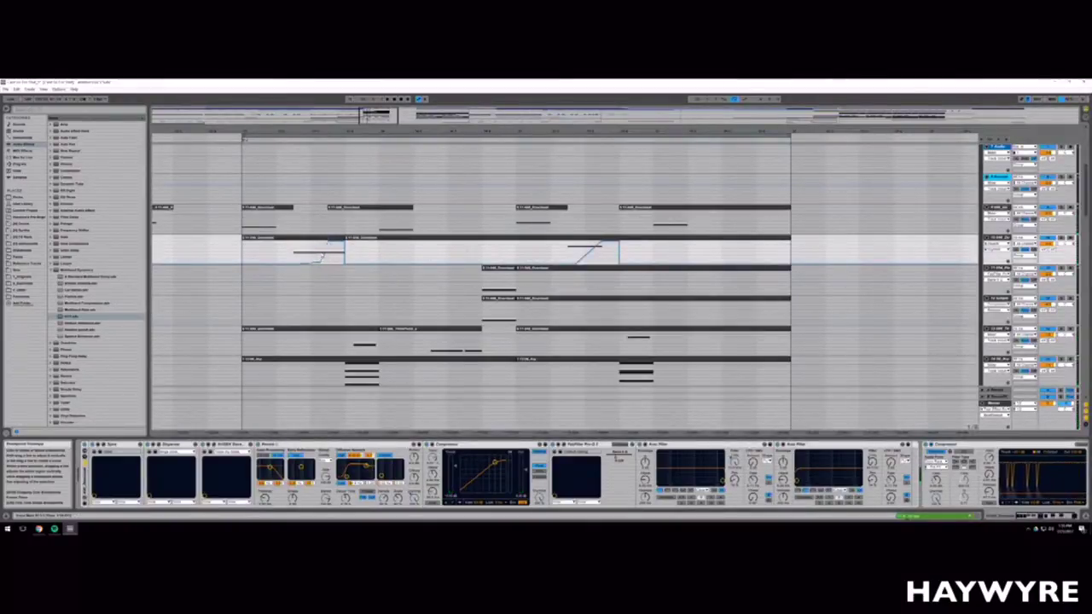
{"action": "left_click_drag", "start_coordinate": [321, 263], "coordinate": [321, 267]}
{"action": "key", "text": "space"}
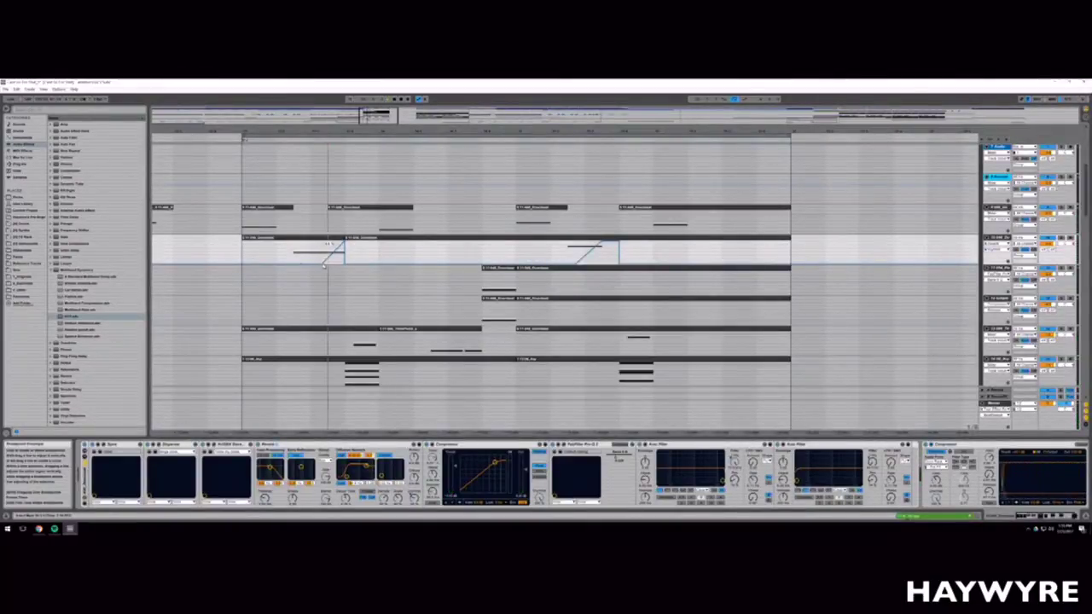
{"action": "key", "text": "space"}
{"action": "left_click", "coordinate": [295, 257]}
{"action": "key", "text": "space"}
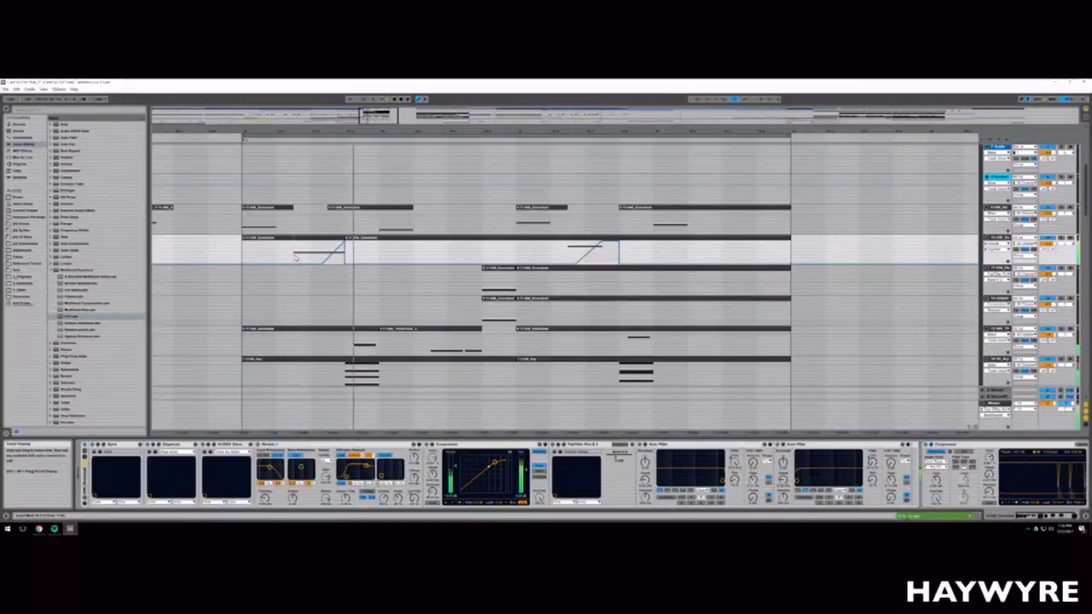
Step: Lengthen the duplicate track's second-half note to the end of a straightened reverb ramp and check it in playback
{"action": "scroll", "coordinate": [313, 294], "scroll_direction": "up", "scroll_amount": 3}
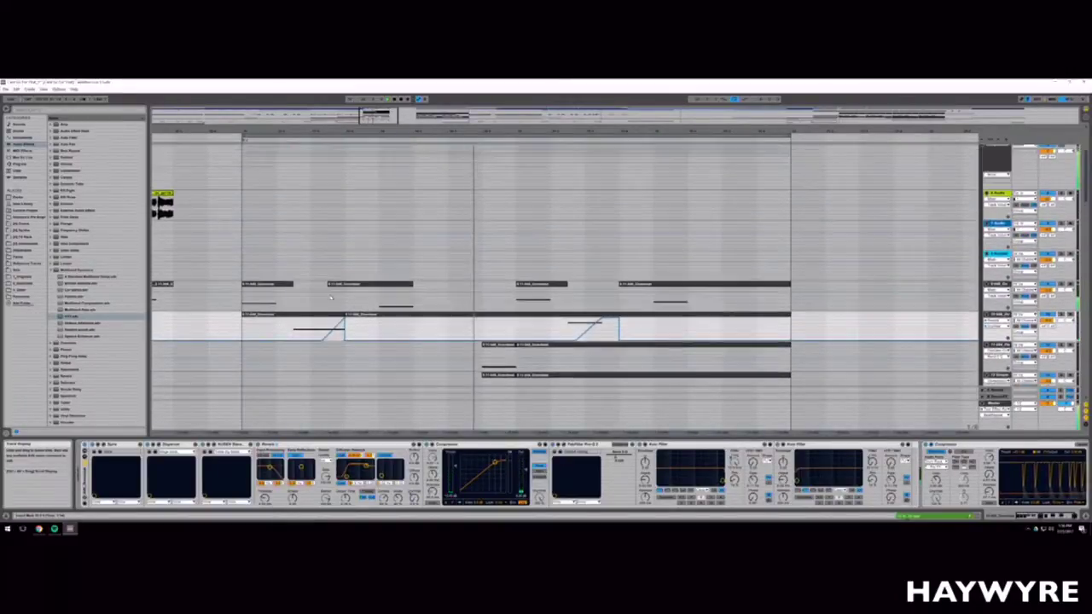
{"action": "left_click_drag", "start_coordinate": [247, 131], "coordinate": [248, 117]}
{"action": "key", "text": "space"}
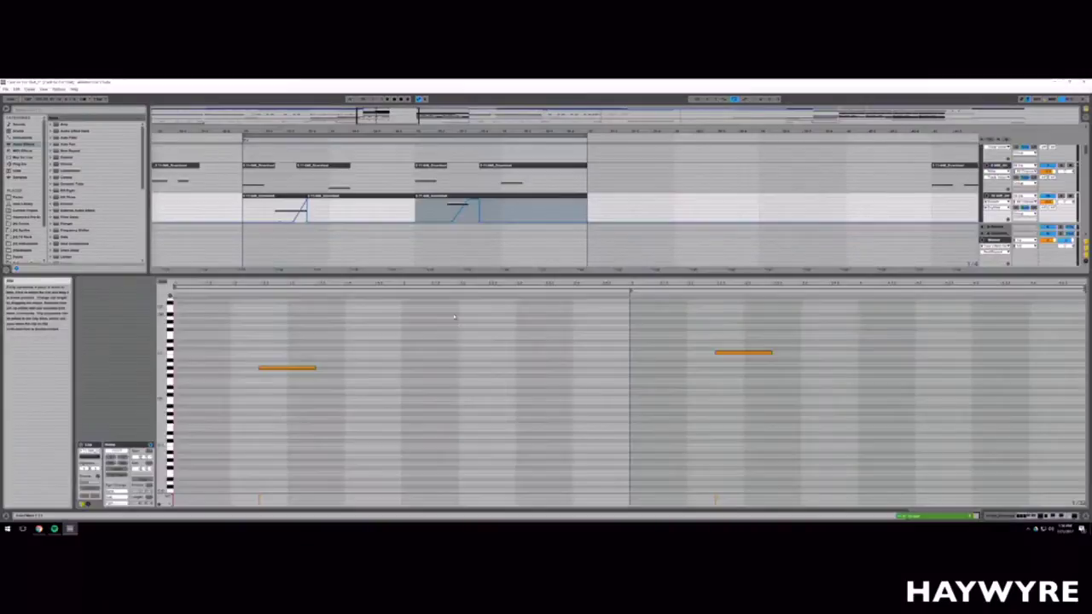
{"action": "double_click", "coordinate": [457, 322]}
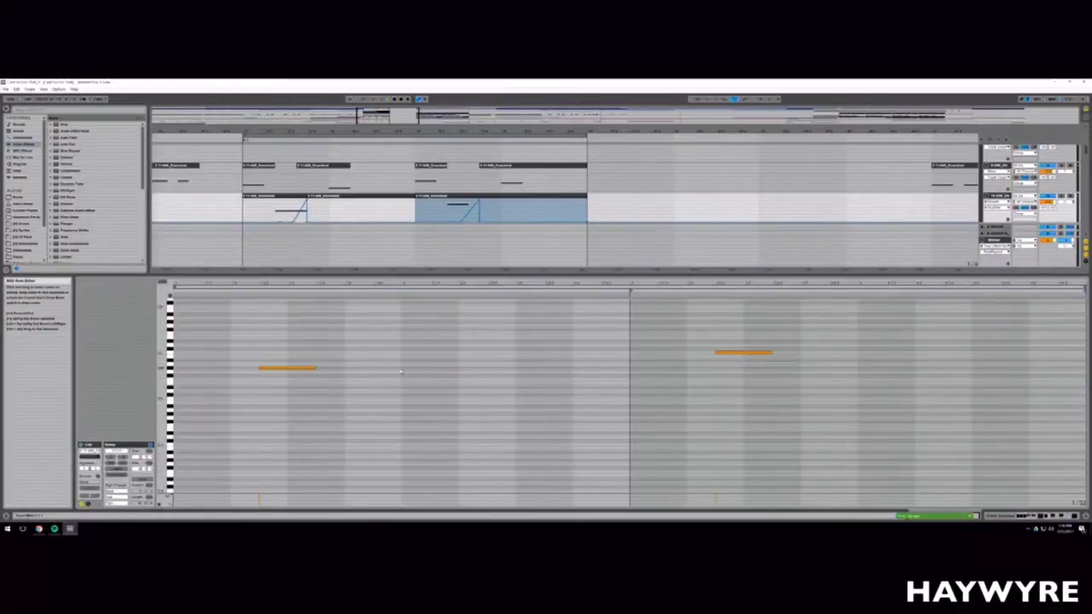
{"action": "key", "text": "space"}
{"action": "left_click", "coordinate": [776, 352]}
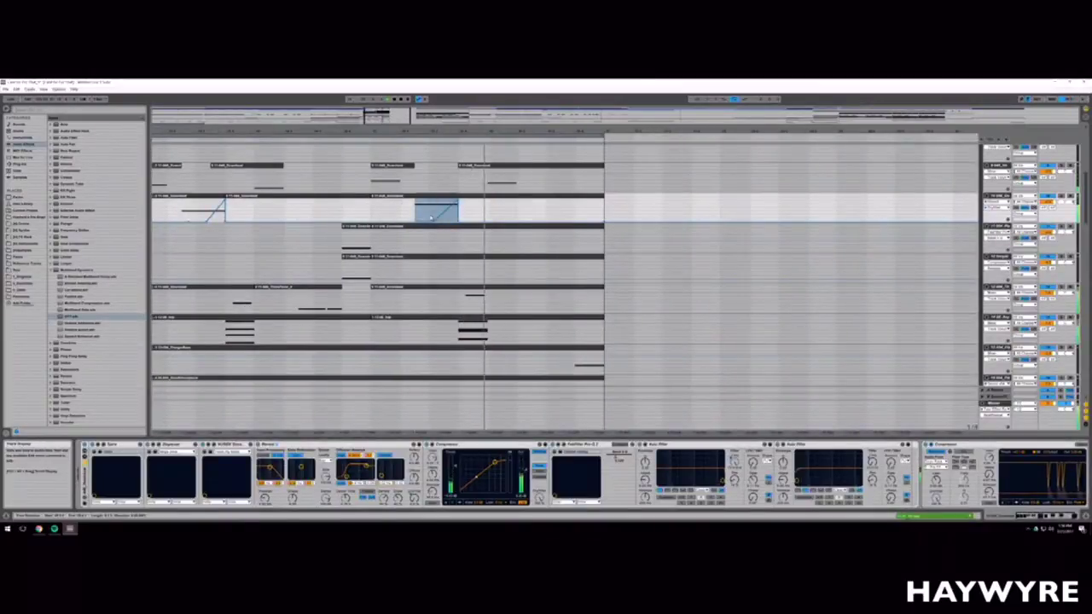
{"action": "left_click", "coordinate": [418, 214]}
{"action": "key", "text": "space"}
{"action": "key", "text": "space"}
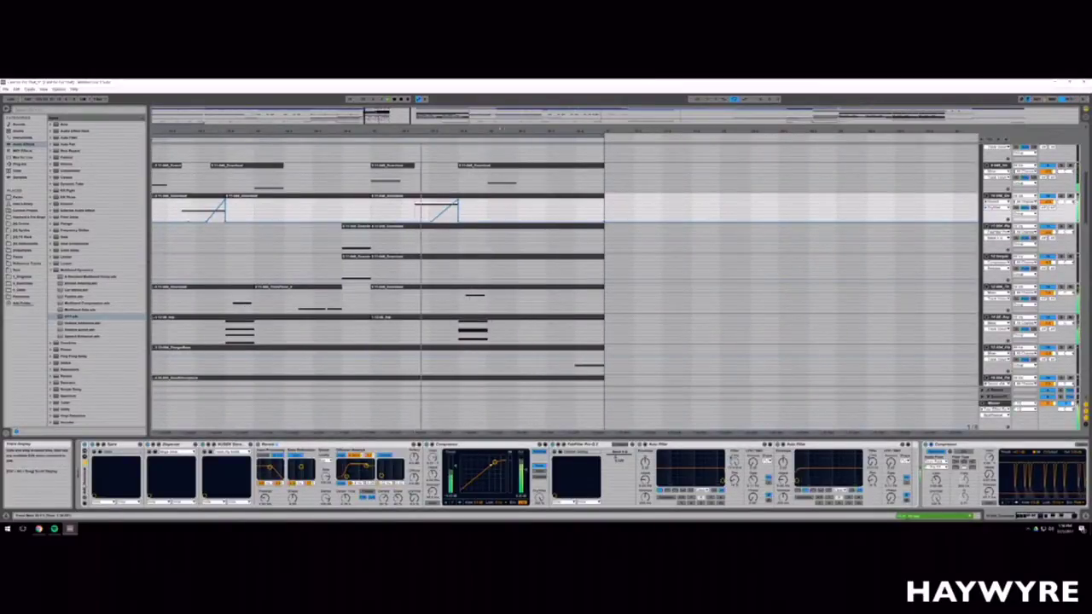
Step: Delete the lower MIDI track whose single loop-length clip holds only two short stacked chords
{"action": "scroll", "coordinate": [418, 337], "scroll_direction": "down", "scroll_amount": 5}
{"action": "left_click_drag", "start_coordinate": [417, 337], "coordinate": [458, 331]}
{"action": "scroll", "coordinate": [458, 331], "scroll_direction": "down", "scroll_amount": 10}
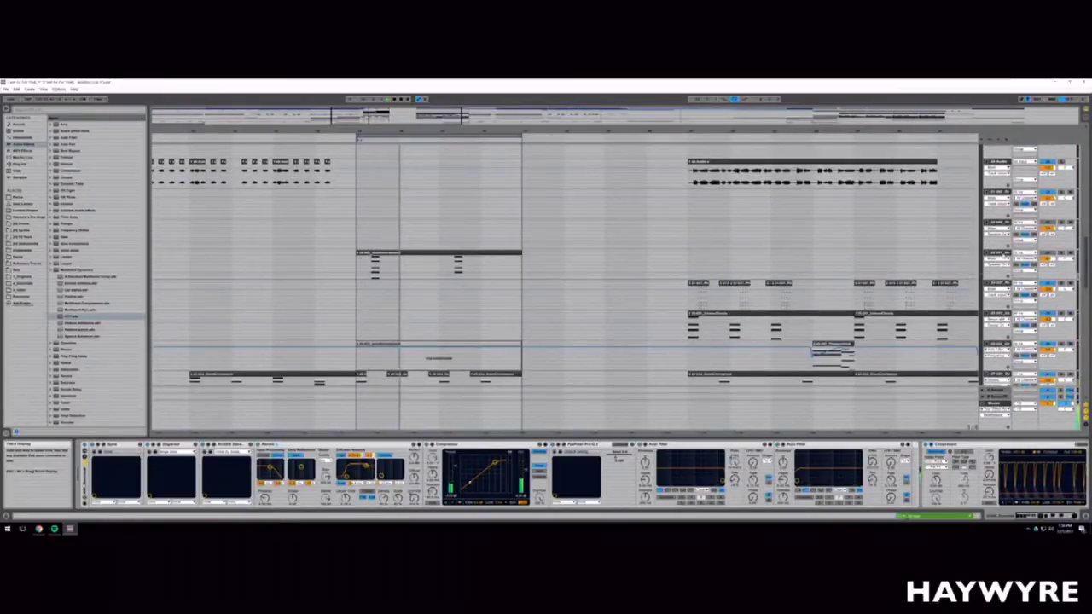
{"action": "left_click", "coordinate": [1005, 253]}
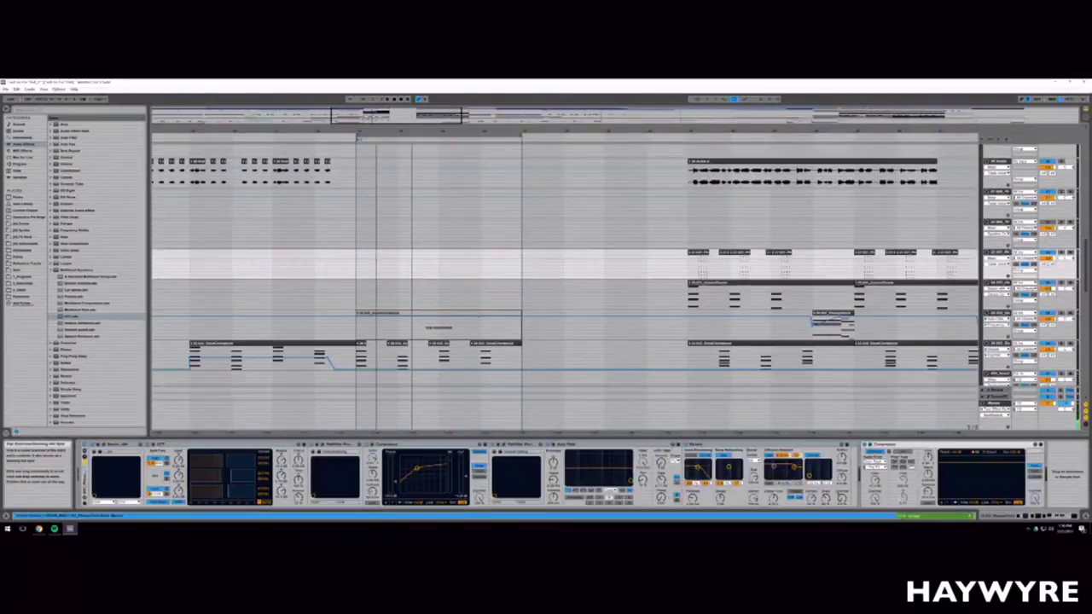
Step: Replace the two short audio drum hits in the loop's first half with a copied Drum Rack segment at the same position
{"action": "scroll", "coordinate": [418, 351], "scroll_direction": "down", "scroll_amount": 3}
{"action": "scroll", "coordinate": [426, 350], "scroll_direction": "down", "scroll_amount": 5}
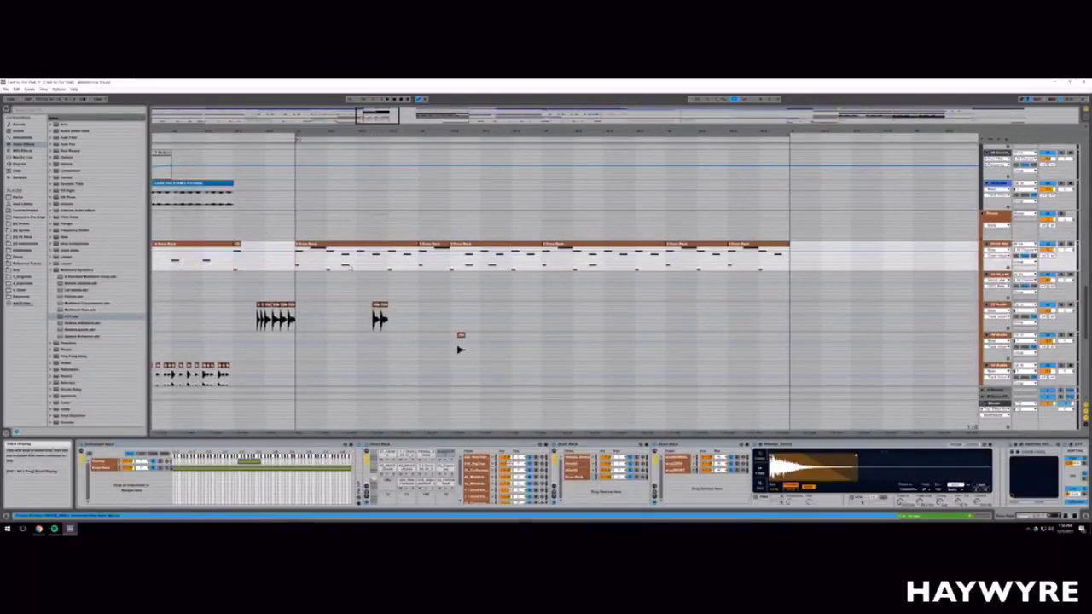
{"action": "left_click", "coordinate": [362, 268]}
{"action": "key", "text": "space"}
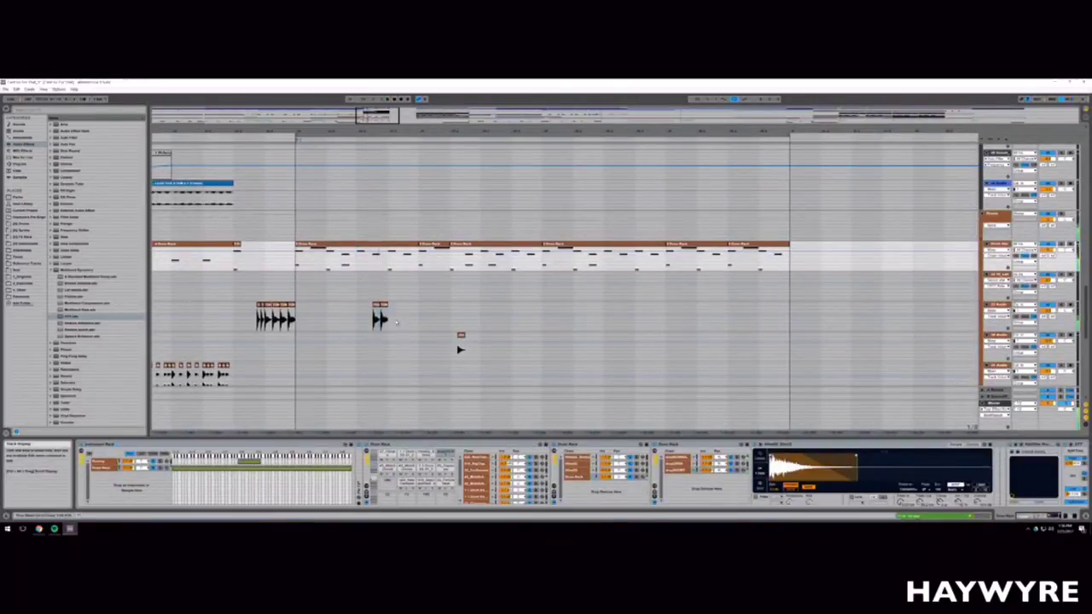
{"action": "left_click_drag", "start_coordinate": [402, 319], "coordinate": [373, 319]}
{"action": "key", "text": "Delete"}
{"action": "left_click", "coordinate": [373, 268]}
{"action": "key", "text": "ctrl+v"}
{"action": "key", "text": "space"}
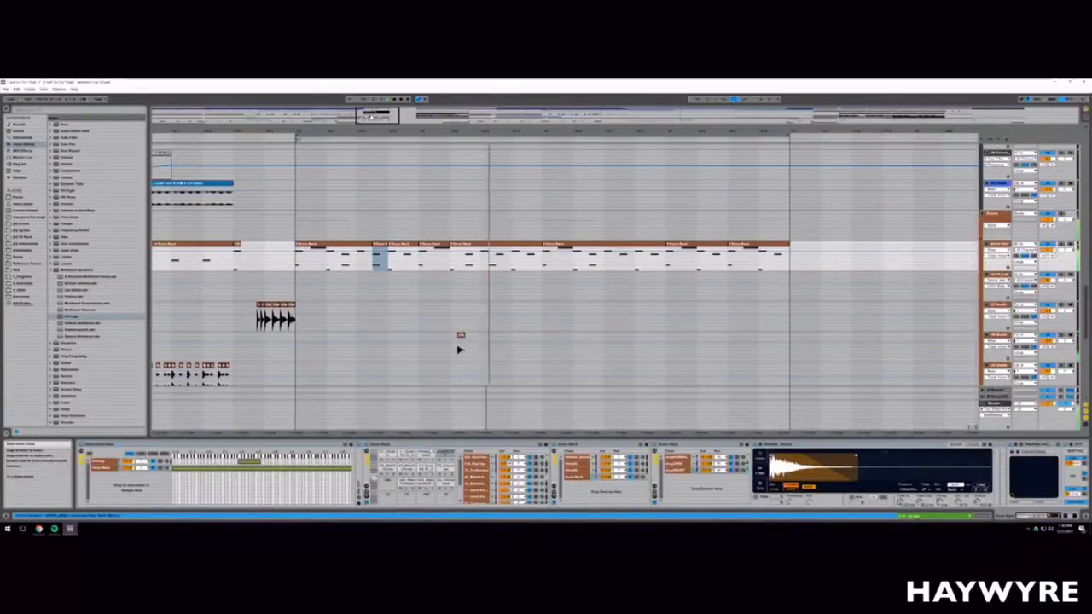
Step: Copy the first quarter of the loop's Drum Rack pattern and paste it at the start of the second half
{"action": "left_click_drag", "start_coordinate": [363, 132], "coordinate": [348, 113]}
{"action": "left_click_drag", "start_coordinate": [313, 264], "coordinate": [378, 263]}
{"action": "key", "text": "ctrl+c"}
{"action": "left_click", "coordinate": [445, 264]}
{"action": "key", "text": "space"}
{"action": "key", "text": "ctrl+v"}
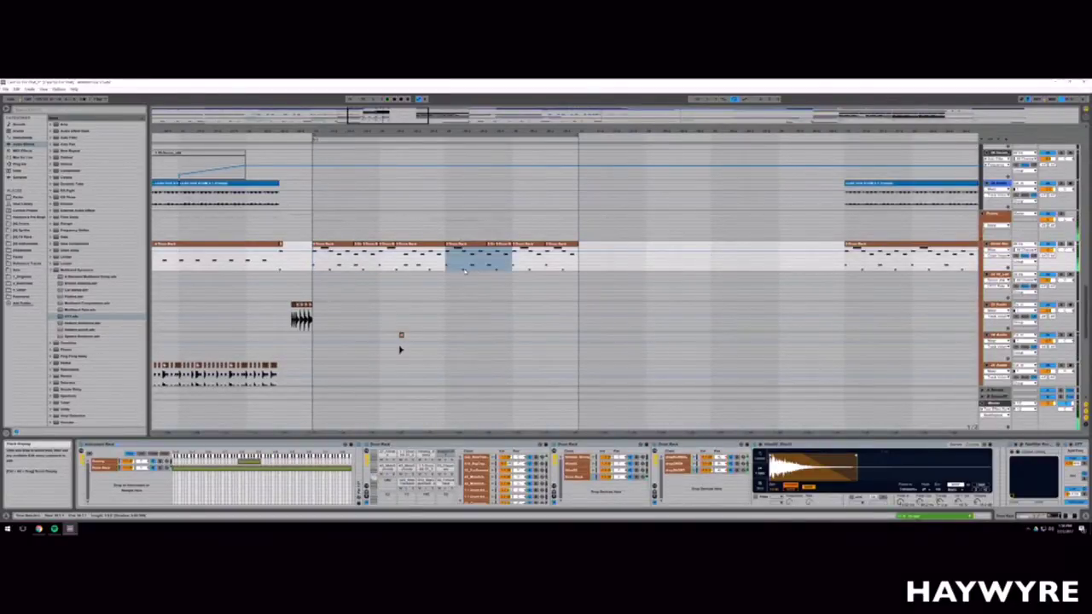
Step: Delete the Reverb device, along with its two automation ramps, from the MIDI track that carries them in the loop
{"action": "key", "text": "space"}
{"action": "scroll", "coordinate": [410, 280], "scroll_direction": "up", "scroll_amount": 2}
{"action": "scroll", "coordinate": [410, 280], "scroll_direction": "up", "scroll_amount": 10}
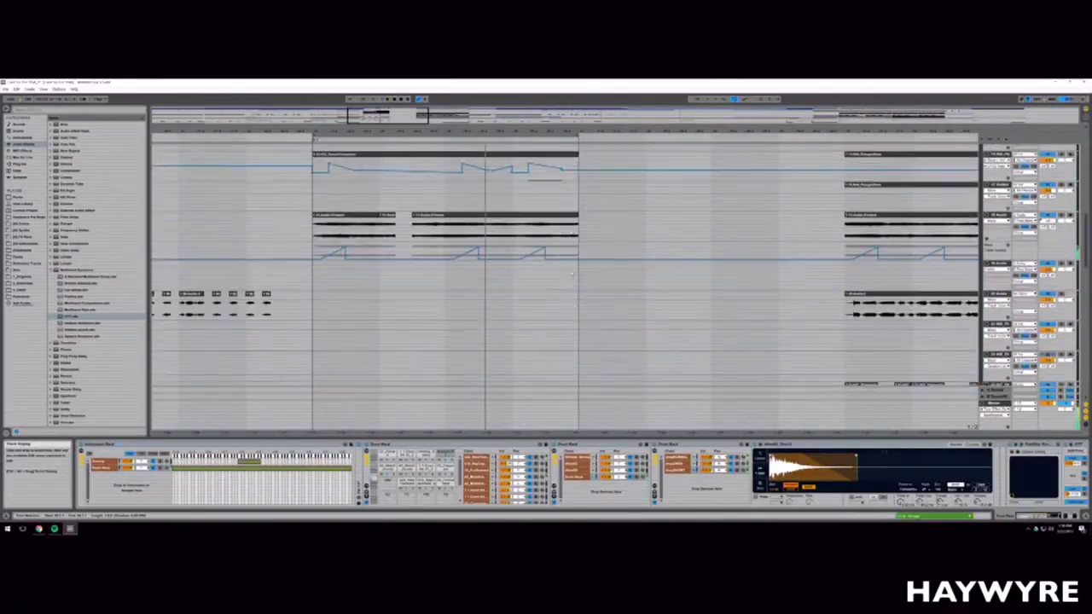
{"action": "scroll", "coordinate": [443, 281], "scroll_direction": "up", "scroll_amount": 8}
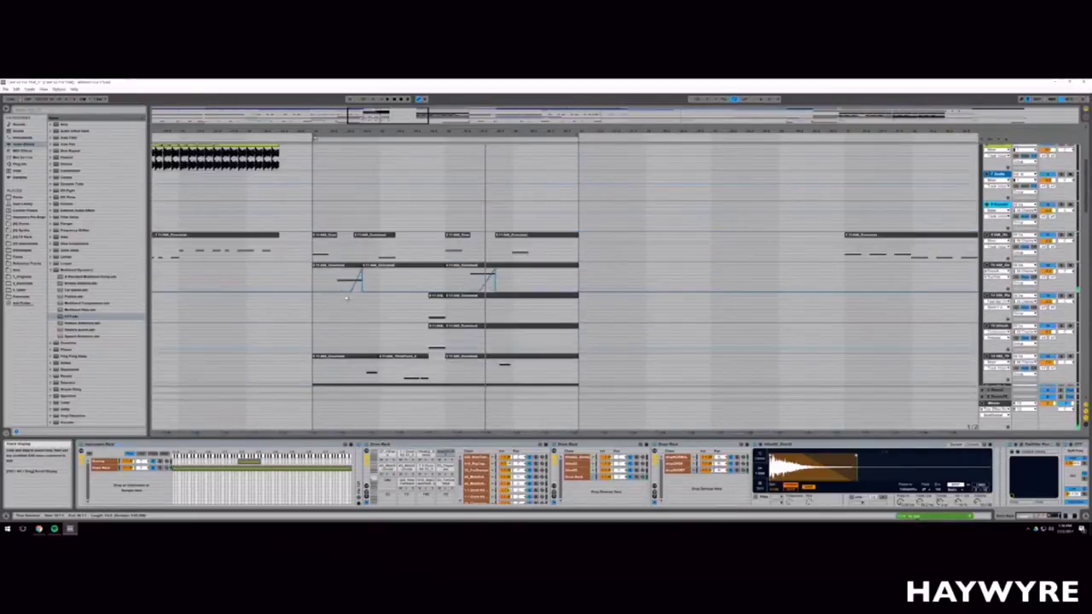
{"action": "left_click", "coordinate": [998, 265]}
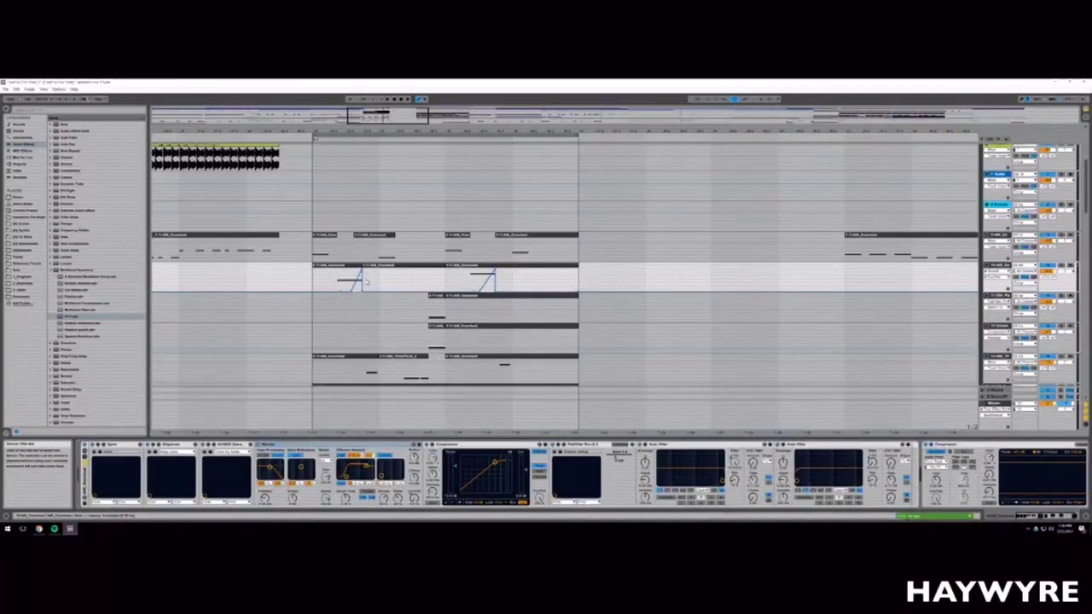
{"action": "key", "text": "Delete"}
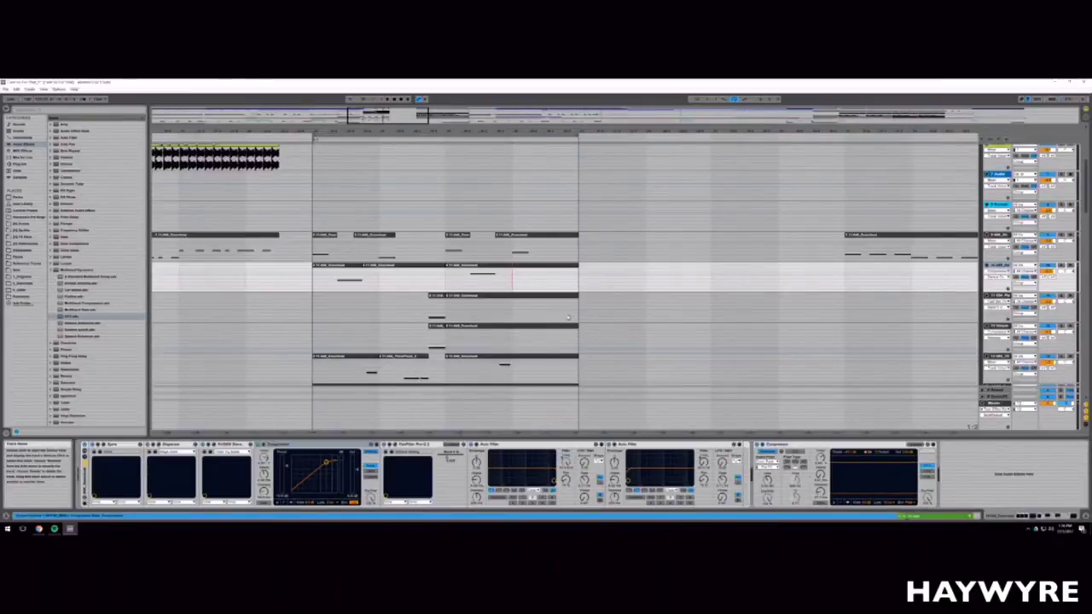
Step: Insert an empty MIDI track directly below the track that lost its reverb and browse the saved preset folders
{"action": "key", "text": "ctrl+shift+t"}
{"action": "scroll", "coordinate": [569, 322], "scroll_direction": "down", "scroll_amount": 4}
{"action": "scroll", "coordinate": [567, 328], "scroll_direction": "up", "scroll_amount": 2}
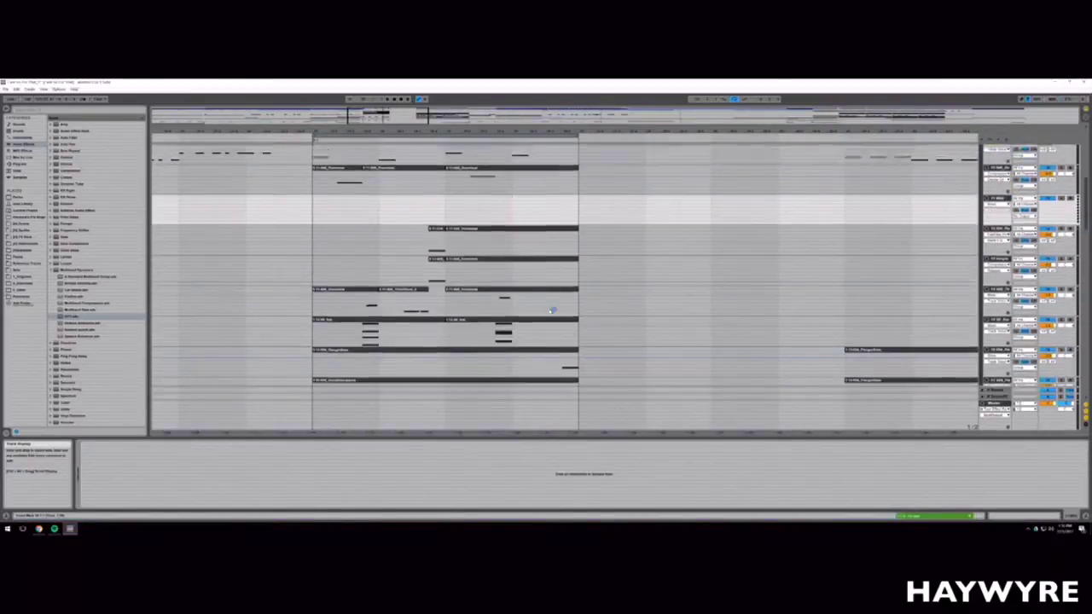
{"action": "left_click", "coordinate": [30, 230]}
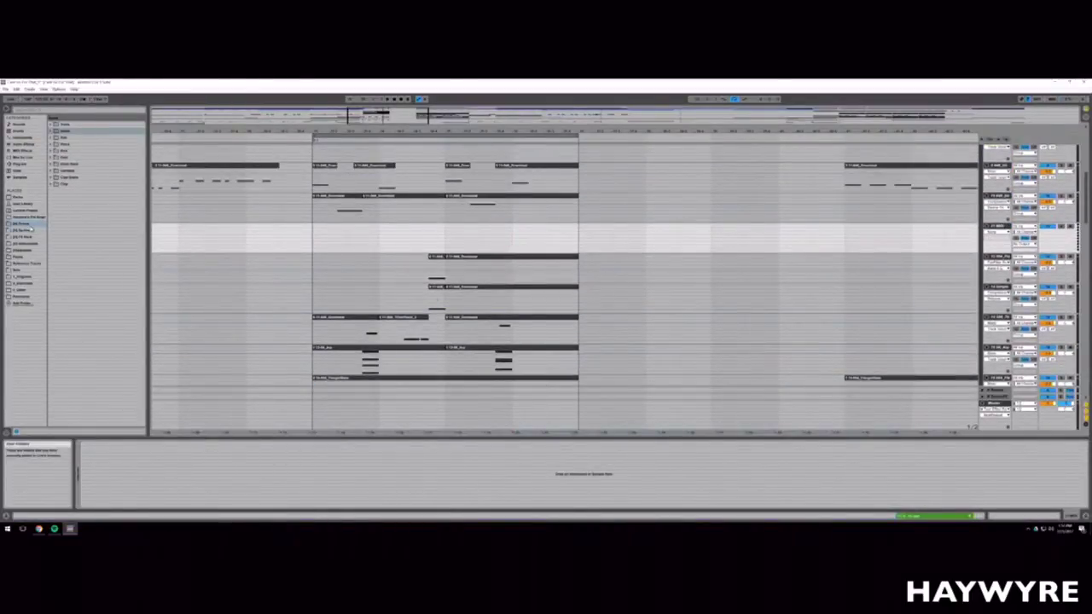
{"action": "left_click", "coordinate": [27, 231]}
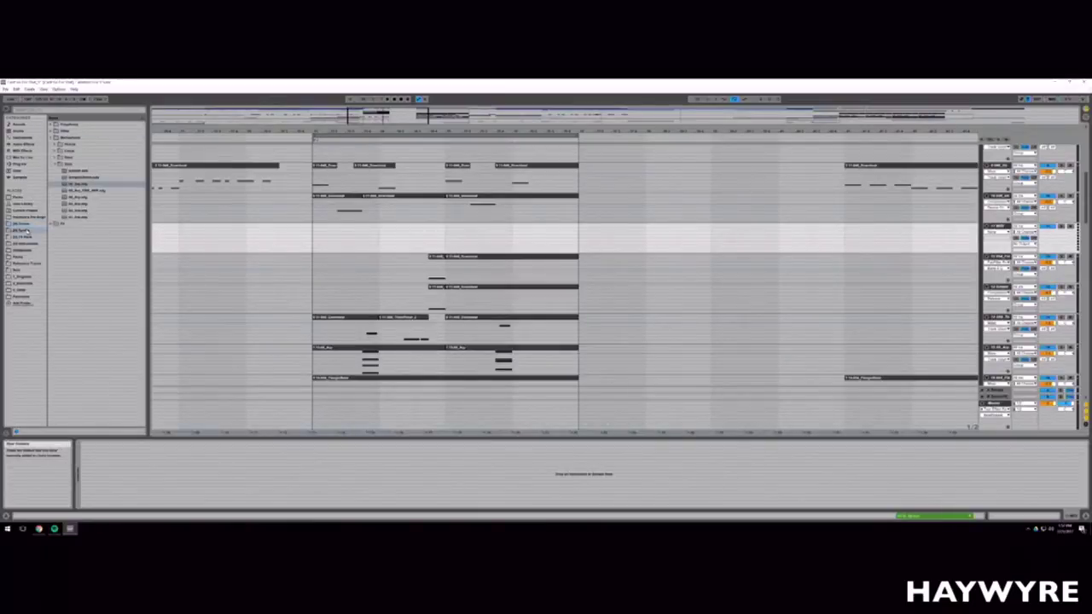
{"action": "left_click", "coordinate": [28, 217]}
{"action": "key", "text": "space"}
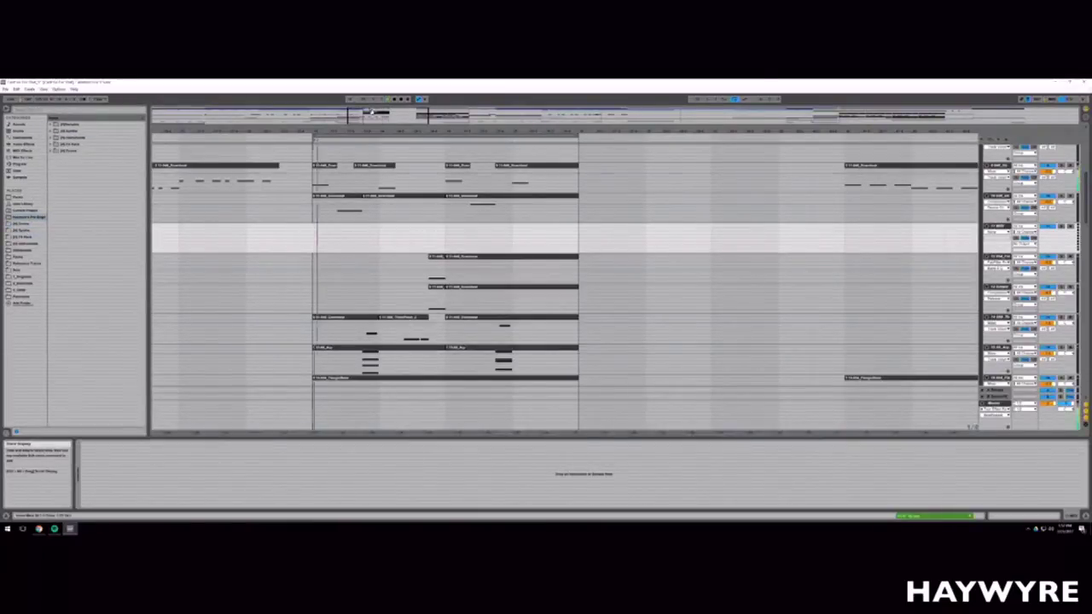
Step: Consolidate the three adjoining clips above the empty MIDI track into one loop-length clip and shorten both of its notes
{"action": "left_click_drag", "start_coordinate": [322, 132], "coordinate": [323, 179]}
{"action": "left_click", "coordinate": [381, 197]}
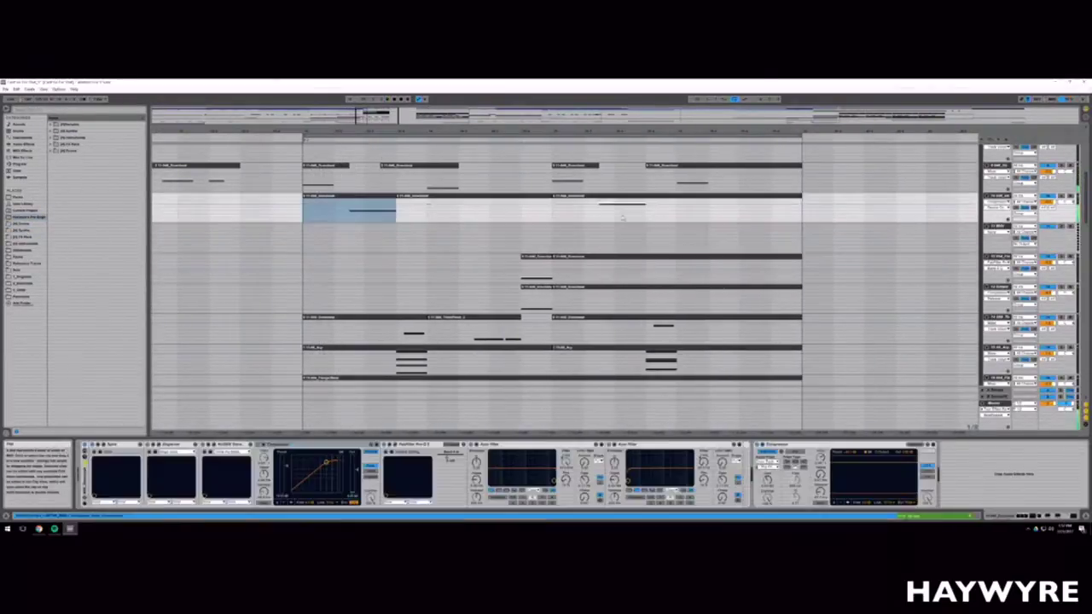
{"action": "left_click", "coordinate": [731, 196], "text": "shift"}
{"action": "key", "text": "ctrl+j"}
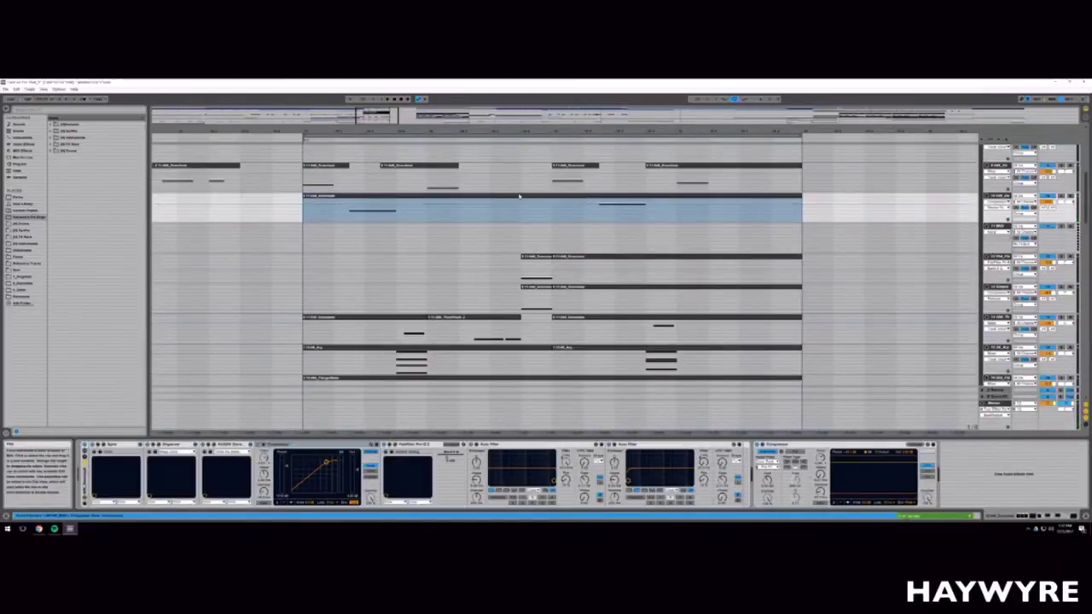
{"action": "double_click", "coordinate": [517, 196]}
{"action": "key", "text": "ctrl+a"}
{"action": "left_click_drag", "start_coordinate": [344, 367], "coordinate": [317, 368]}
{"action": "key", "text": "shift+Tab"}
Step: Try out monophonic bass presets on the empty MIDI track and load the FlangerBass preset
{"action": "left_click", "coordinate": [304, 247]}
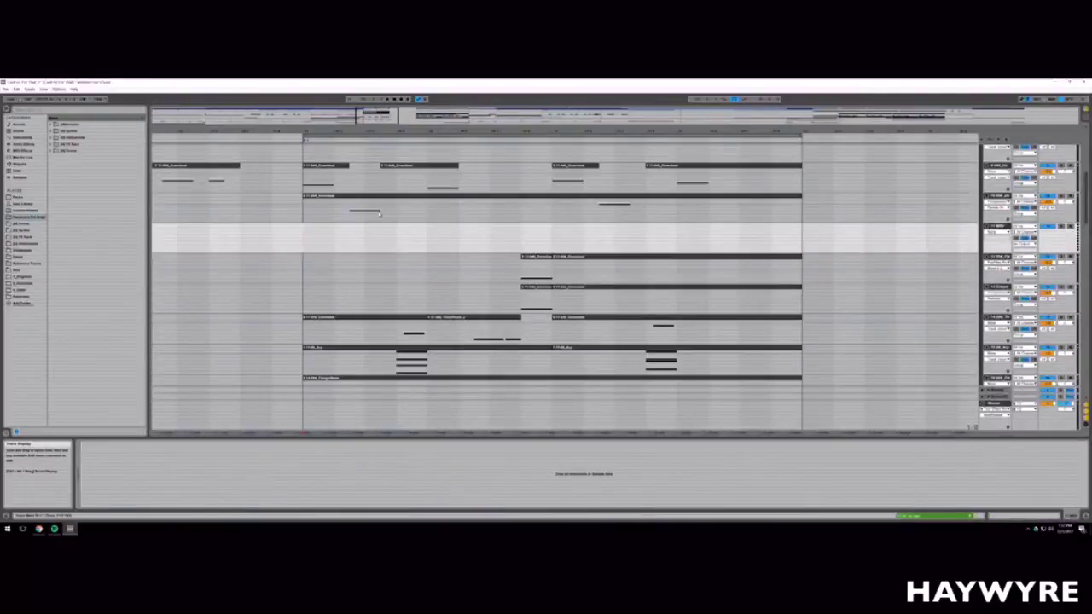
{"action": "left_click", "coordinate": [28, 230]}
{"action": "left_click", "coordinate": [55, 165]}
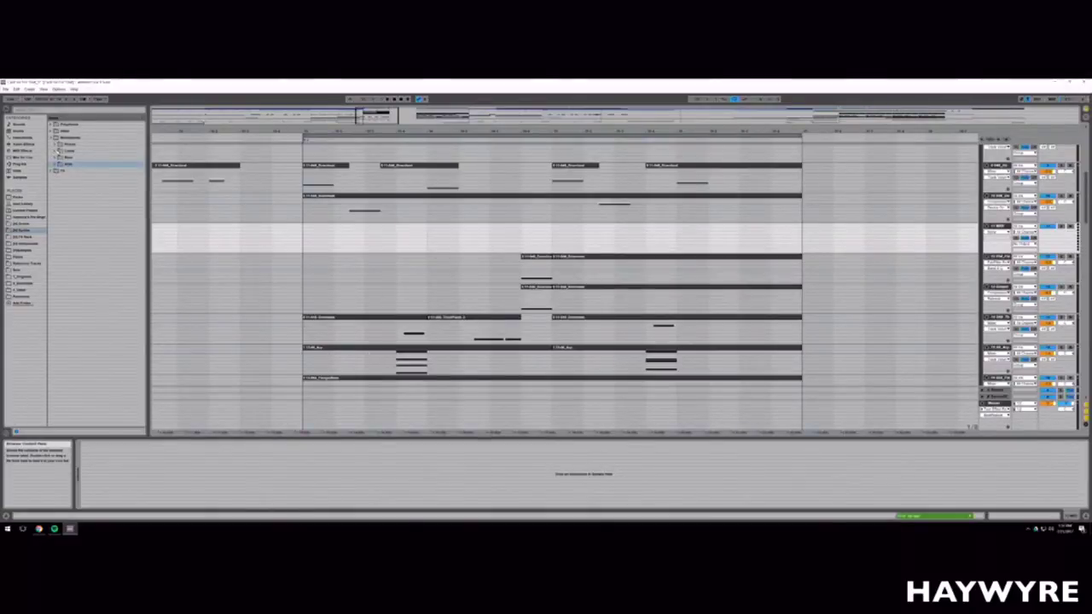
{"action": "left_click", "coordinate": [56, 158]}
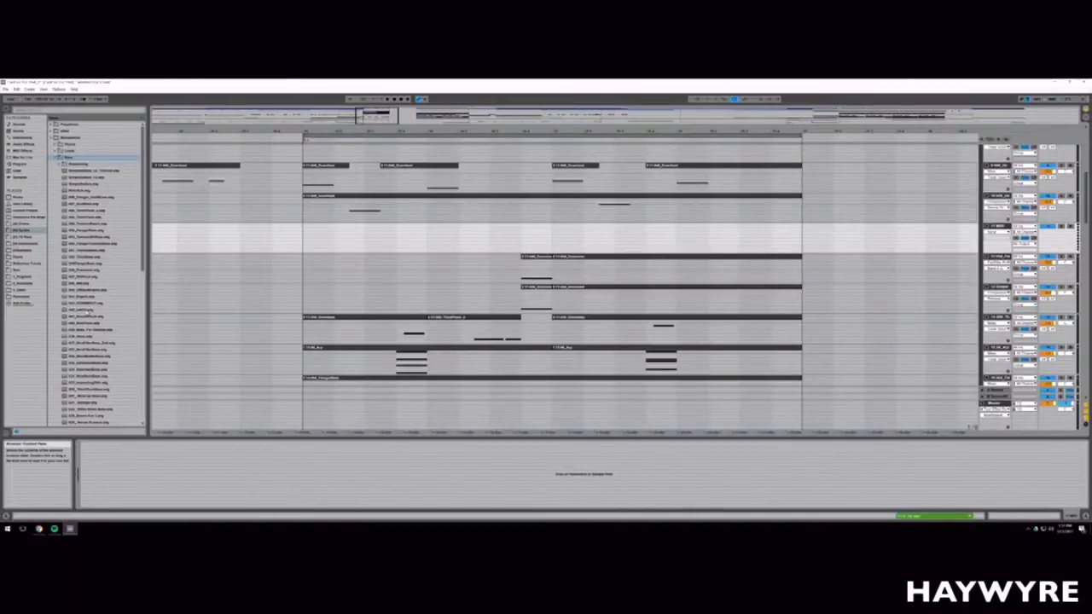
{"action": "left_click", "coordinate": [86, 310]}
{"action": "left_click_drag", "start_coordinate": [359, 240], "coordinate": [359, 238]}
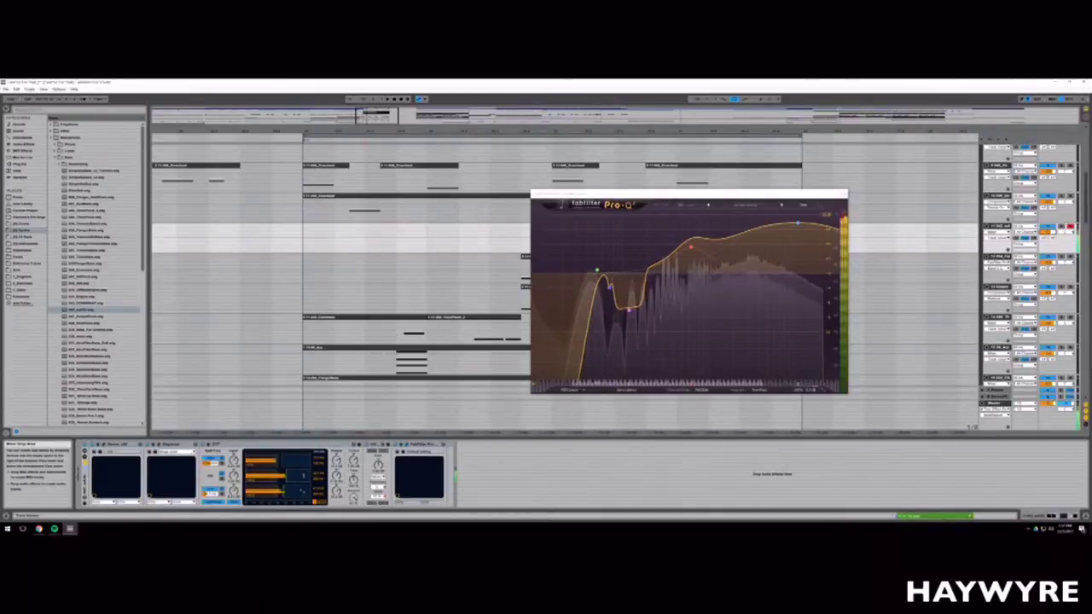
{"action": "key", "text": "space"}
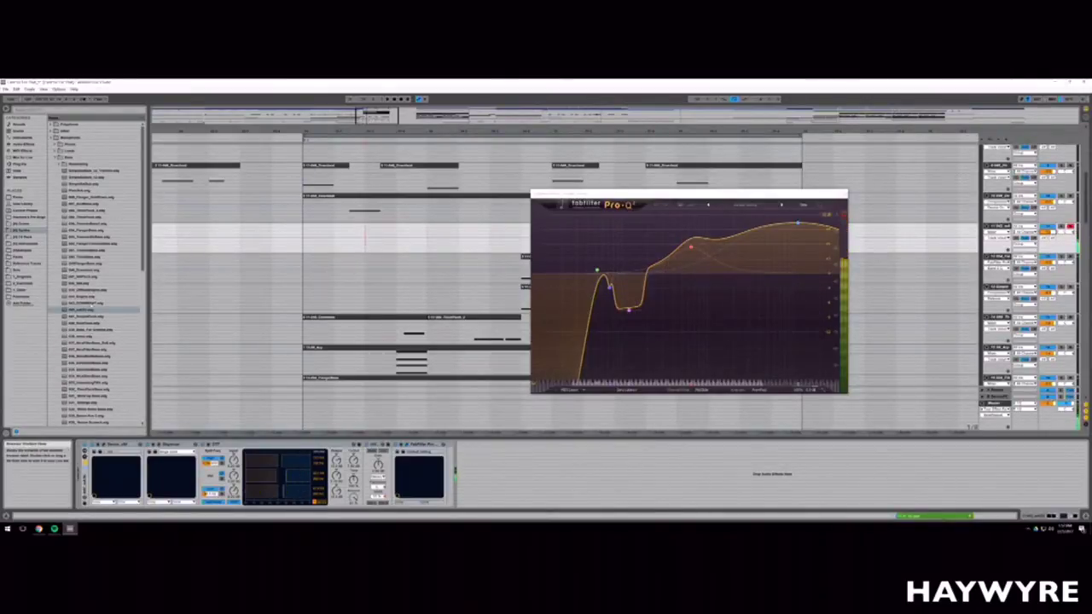
{"action": "left_click", "coordinate": [94, 336]}
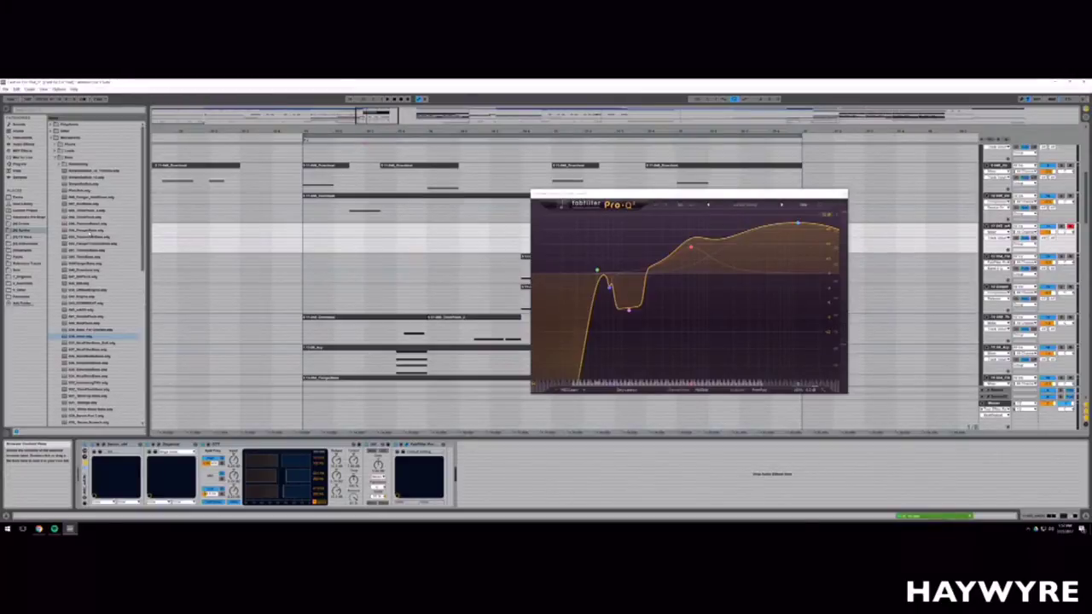
{"action": "left_click", "coordinate": [90, 230]}
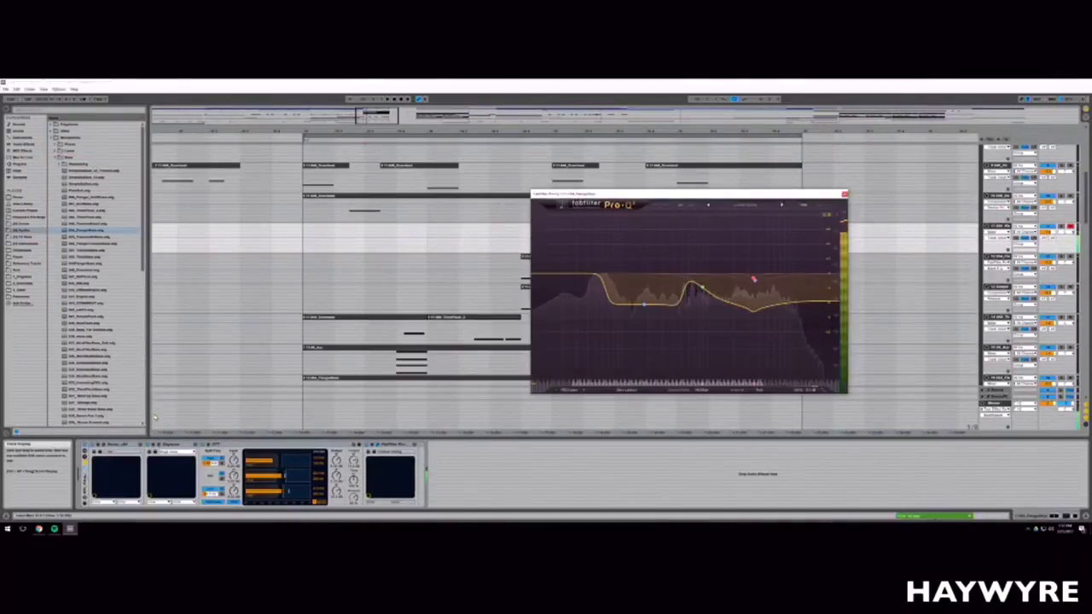
Step: Open the FlangerBass track's Serum effects page, change the filter cutoff's modulation setting and raise the cutoff
{"action": "left_click", "coordinate": [103, 444]}
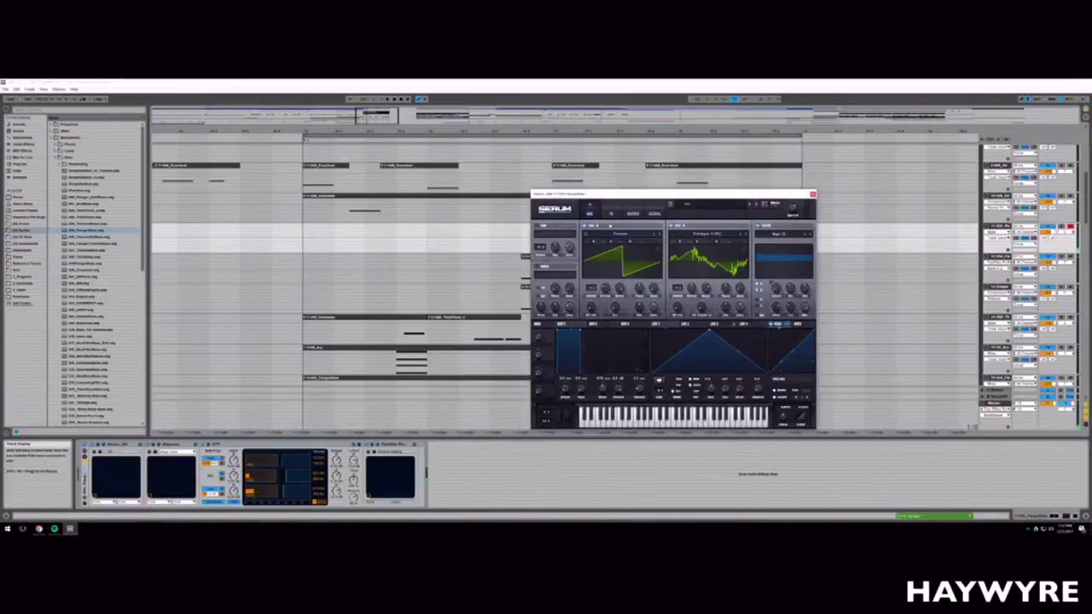
{"action": "left_click", "coordinate": [611, 213]}
{"action": "left_click", "coordinate": [632, 213]}
{"action": "left_click", "coordinate": [611, 214]}
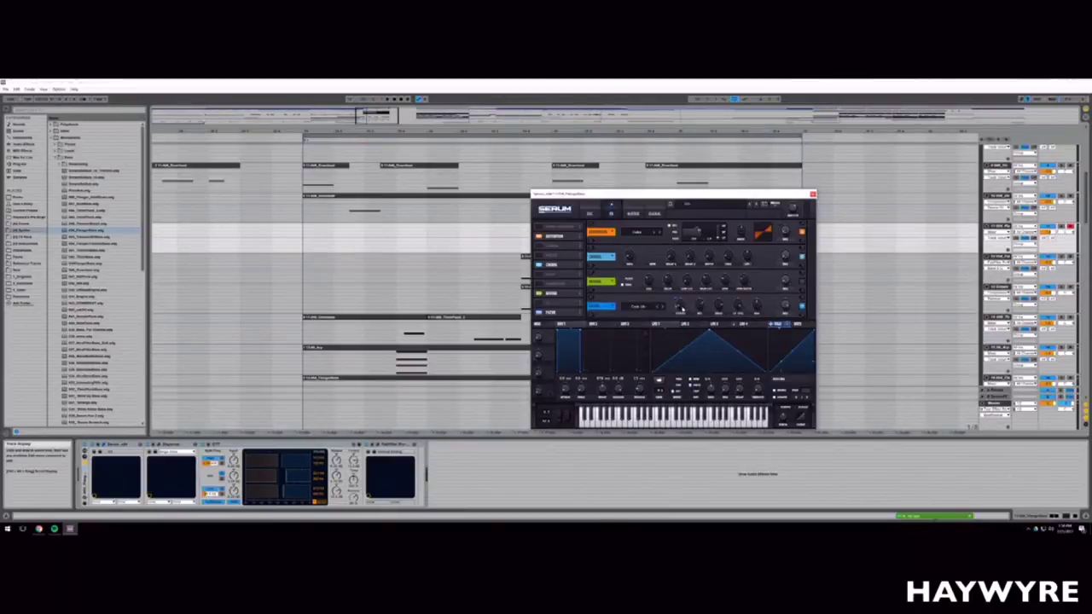
{"action": "right_click", "coordinate": [679, 302]}
{"action": "left_click", "coordinate": [721, 322]}
{"action": "left_click_drag", "start_coordinate": [679, 304], "coordinate": [685, 275]}
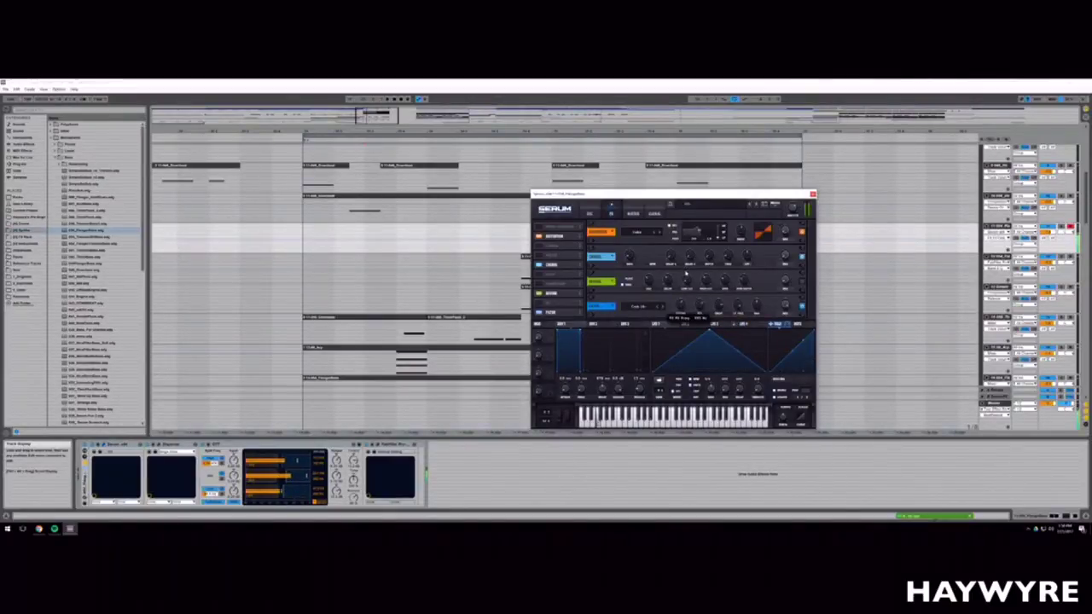
Step: Reshape Serum's LFO 3 with a peak slightly after its start, falling in a straight line to zero at its end
{"action": "left_click", "coordinate": [706, 325]}
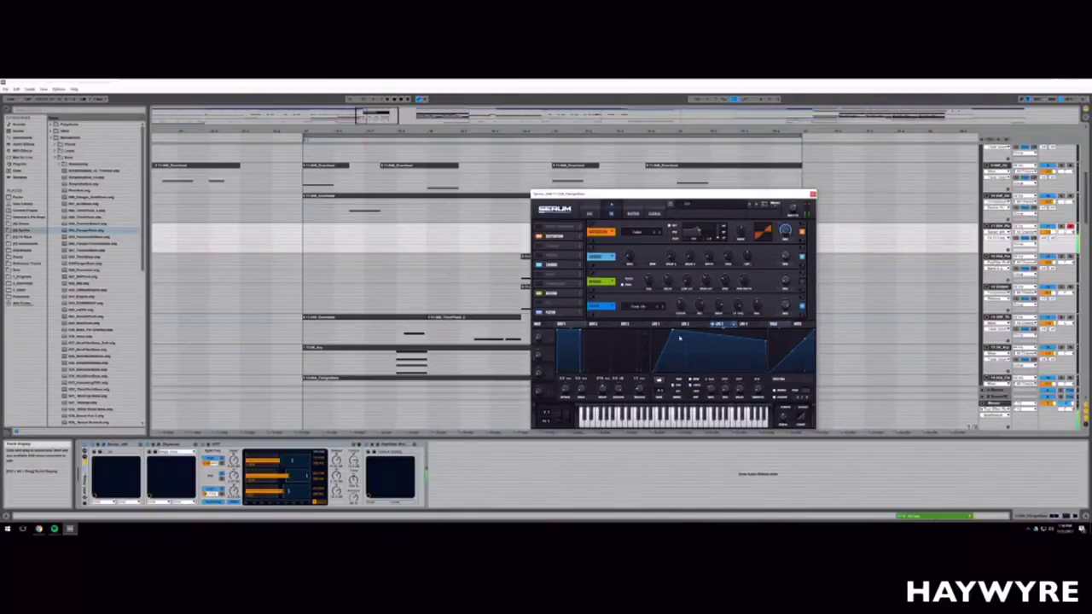
{"action": "left_click_drag", "start_coordinate": [662, 327], "coordinate": [655, 321]}
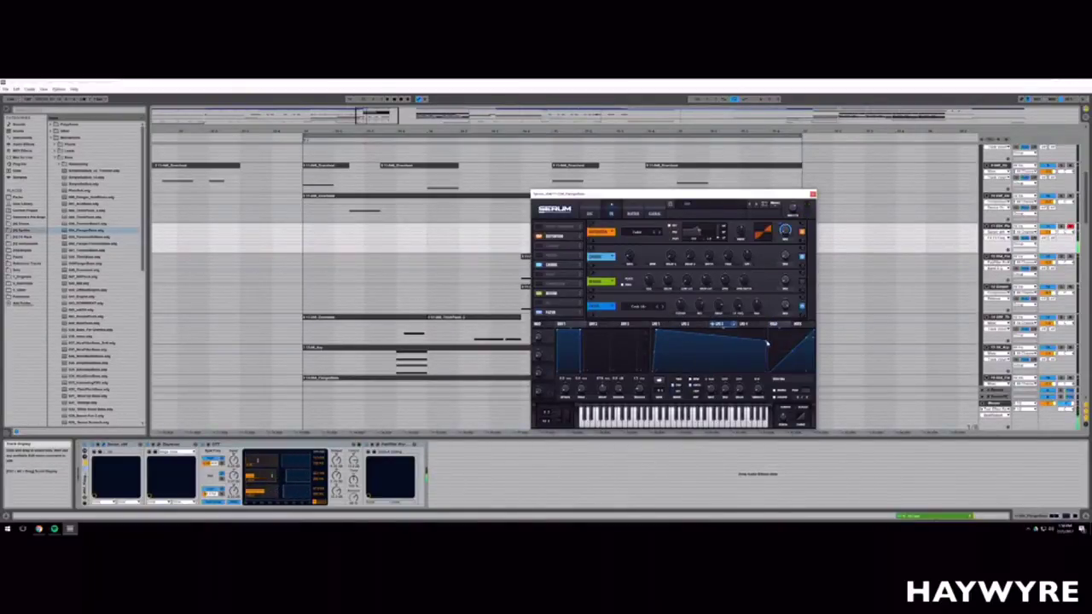
{"action": "left_click_drag", "start_coordinate": [766, 343], "coordinate": [771, 371]}
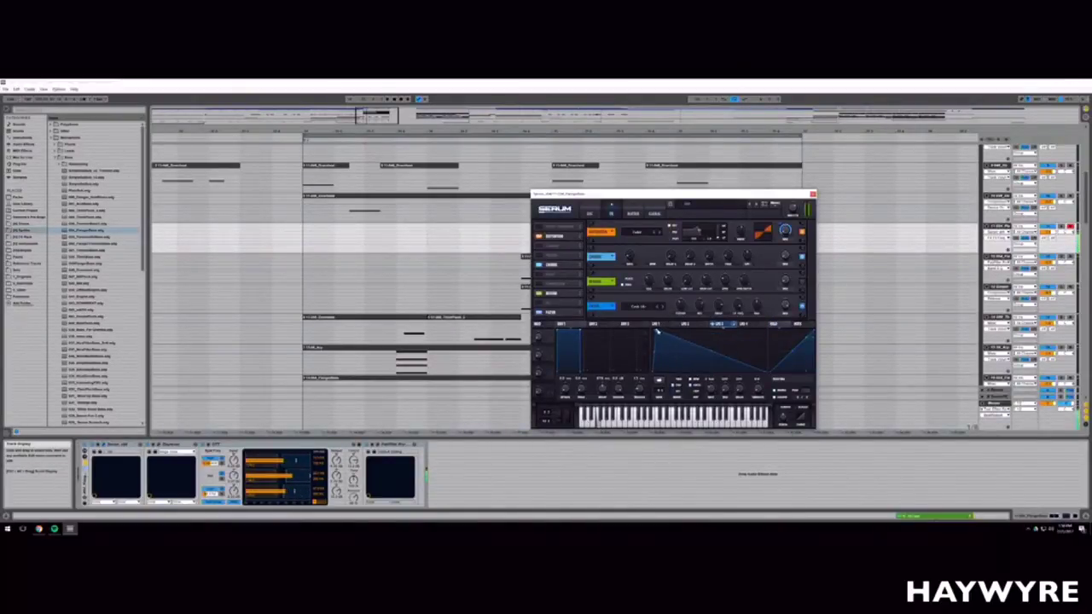
{"action": "left_click_drag", "start_coordinate": [657, 331], "coordinate": [652, 326]}
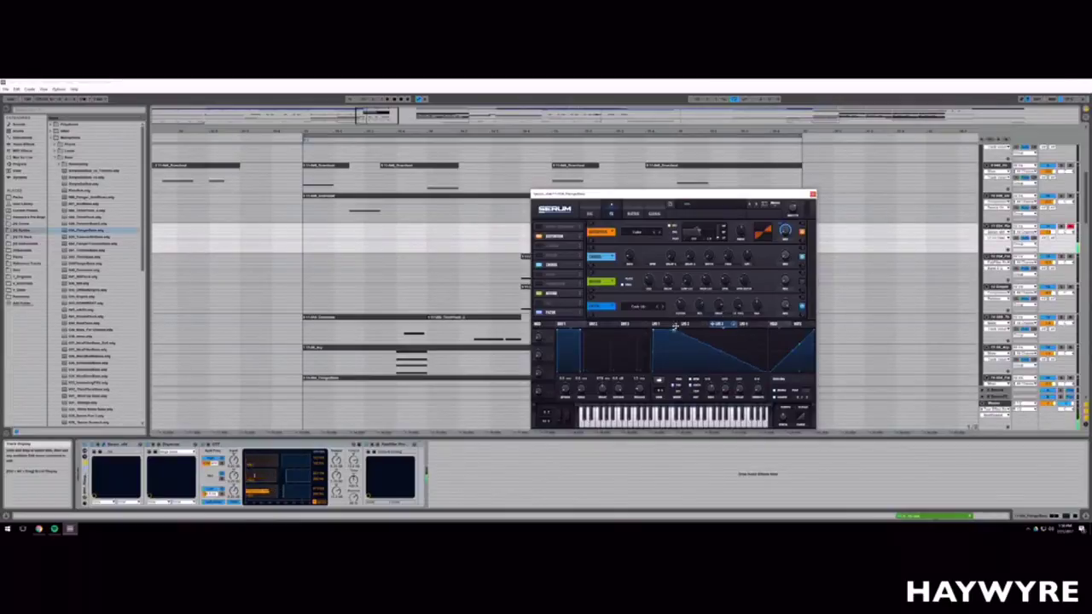
{"action": "left_click_drag", "start_coordinate": [664, 325], "coordinate": [669, 323]}
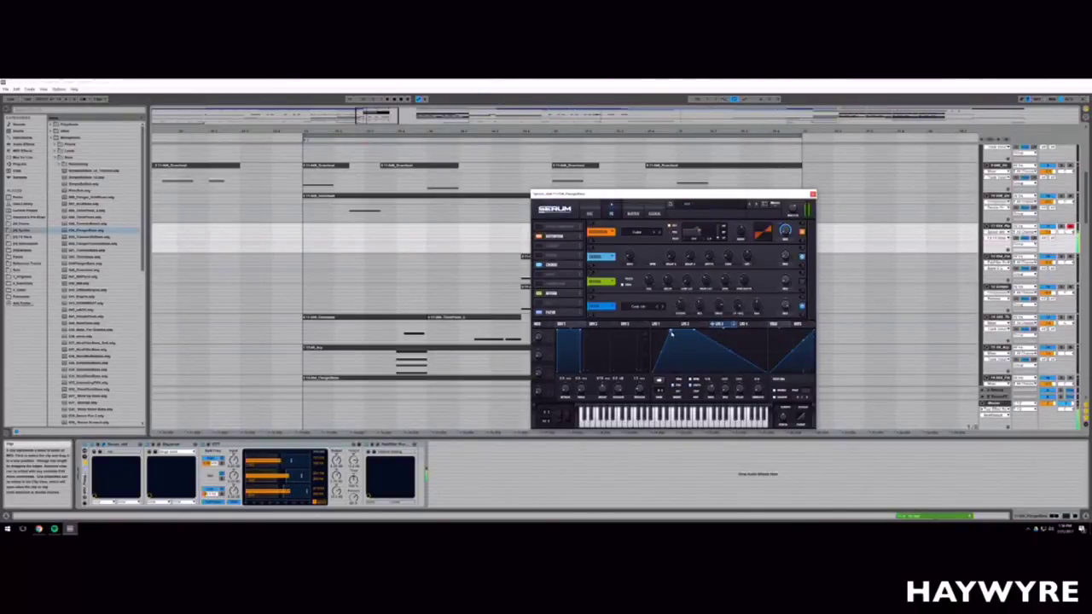
Step: Audition the bass against the loop, adjust the effects filter's cutoff and raise the LFO's end point close to its peak level
{"action": "left_click", "coordinate": [349, 236]}
{"action": "key", "text": "space"}
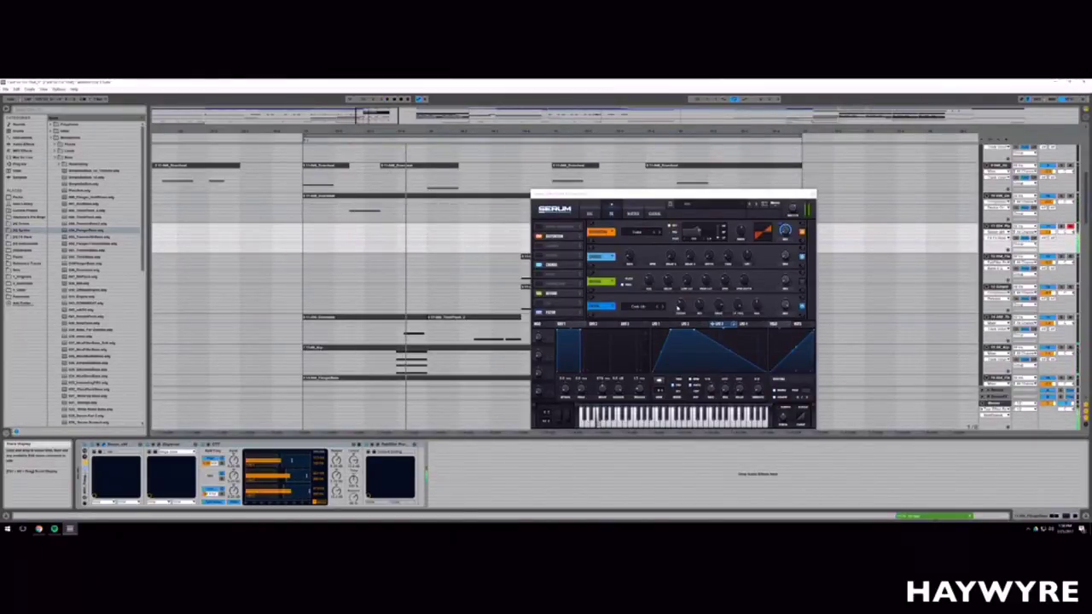
{"action": "left_click", "coordinate": [679, 303]}
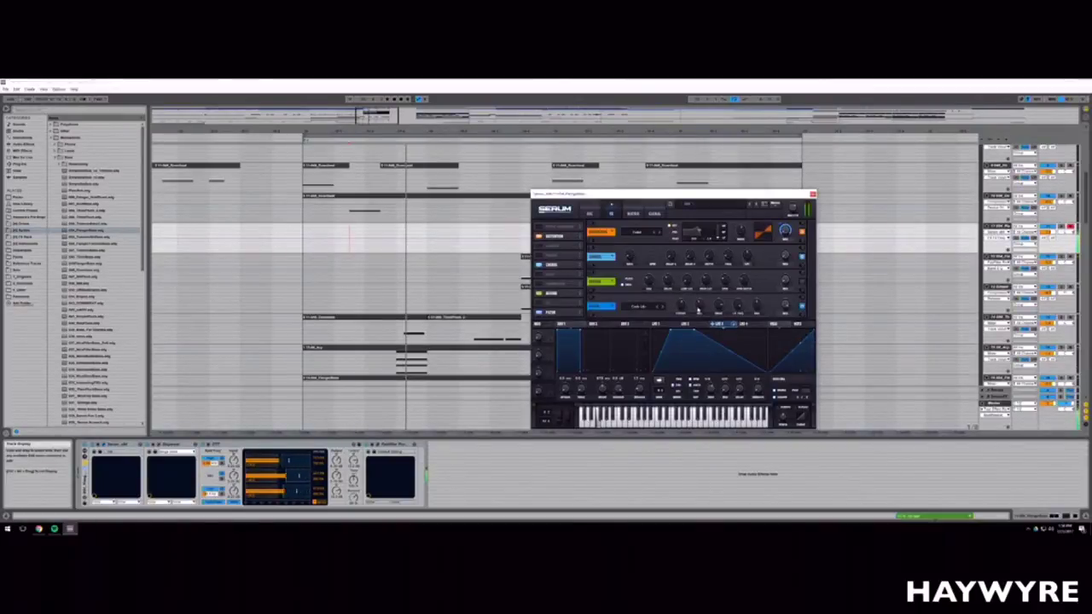
{"action": "mouse_move", "coordinate": [698, 308]}
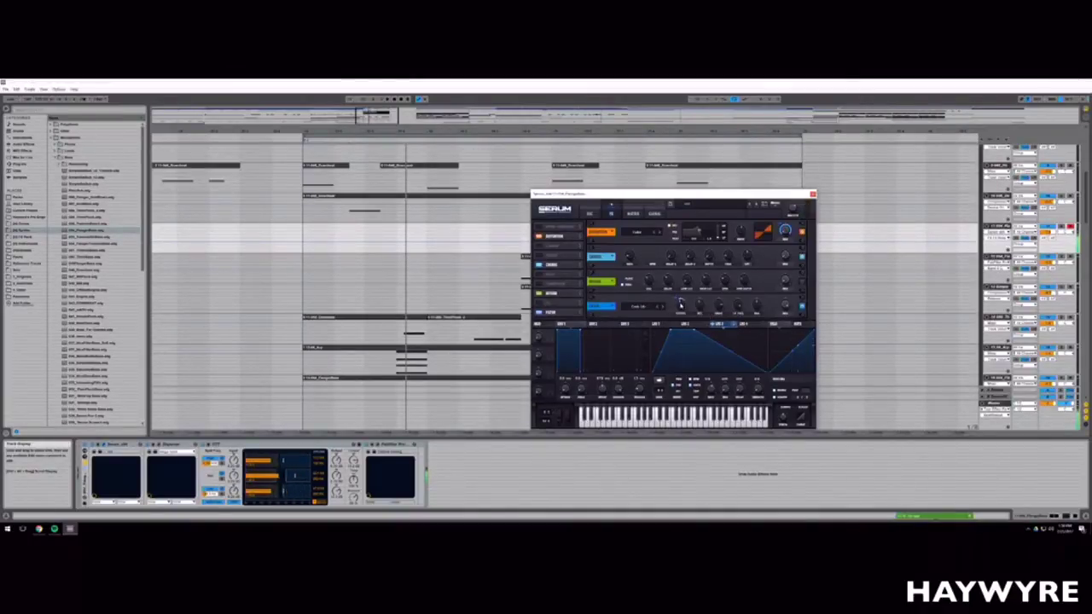
{"action": "double_click", "coordinate": [768, 350]}
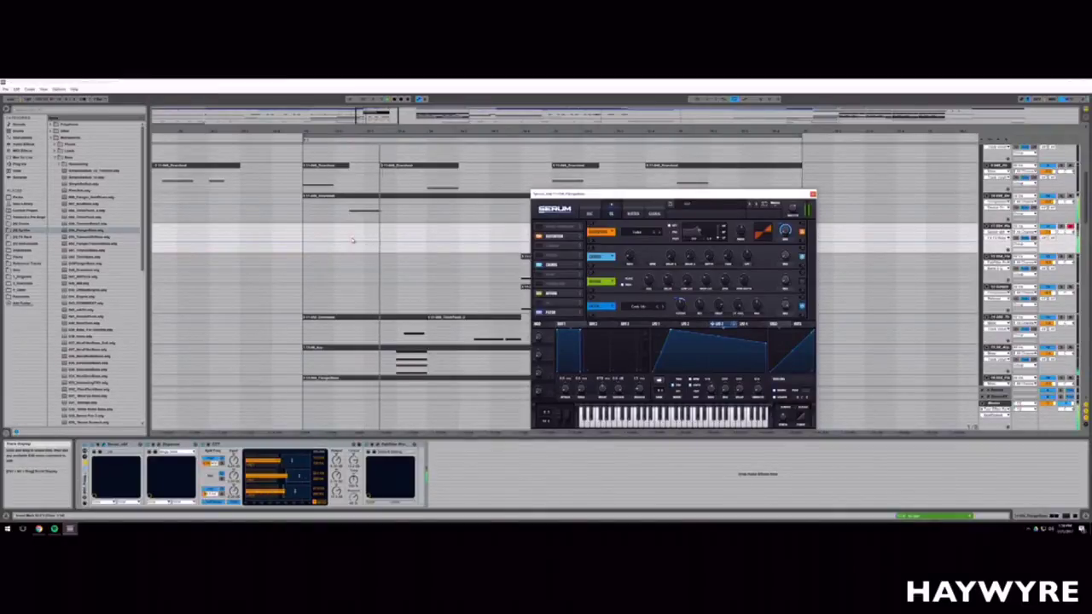
Step: Record a short bass note onto the FlangerBass track in the loop's first half and trim the clip's excess end
{"action": "left_click", "coordinate": [397, 100]}
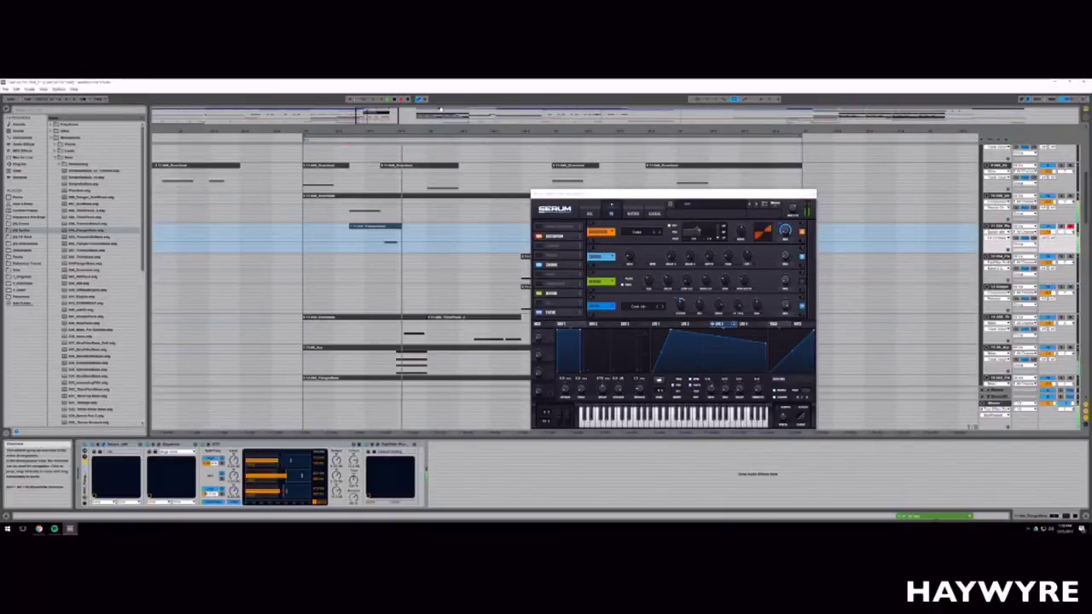
{"action": "key", "text": "space"}
{"action": "left_click_drag", "start_coordinate": [395, 242], "coordinate": [505, 243]}
{"action": "key", "text": "Delete"}
Step: Close Serum, fit the recorded bass note to the last third of its clip and check it in playback
{"action": "double_click", "coordinate": [373, 226]}
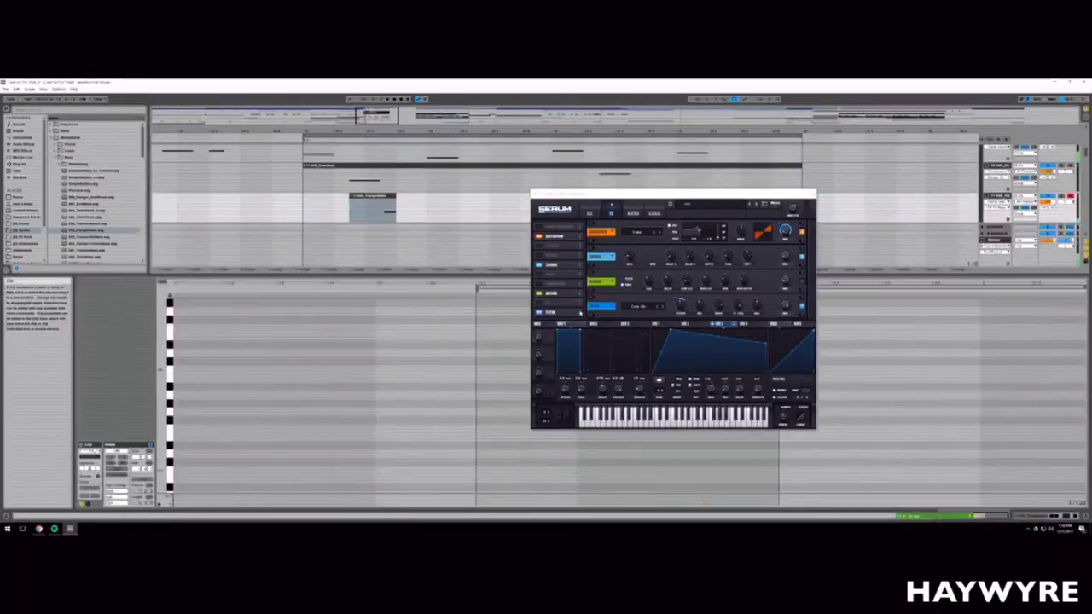
{"action": "left_click", "coordinate": [809, 195]}
{"action": "left_click", "coordinate": [740, 384]}
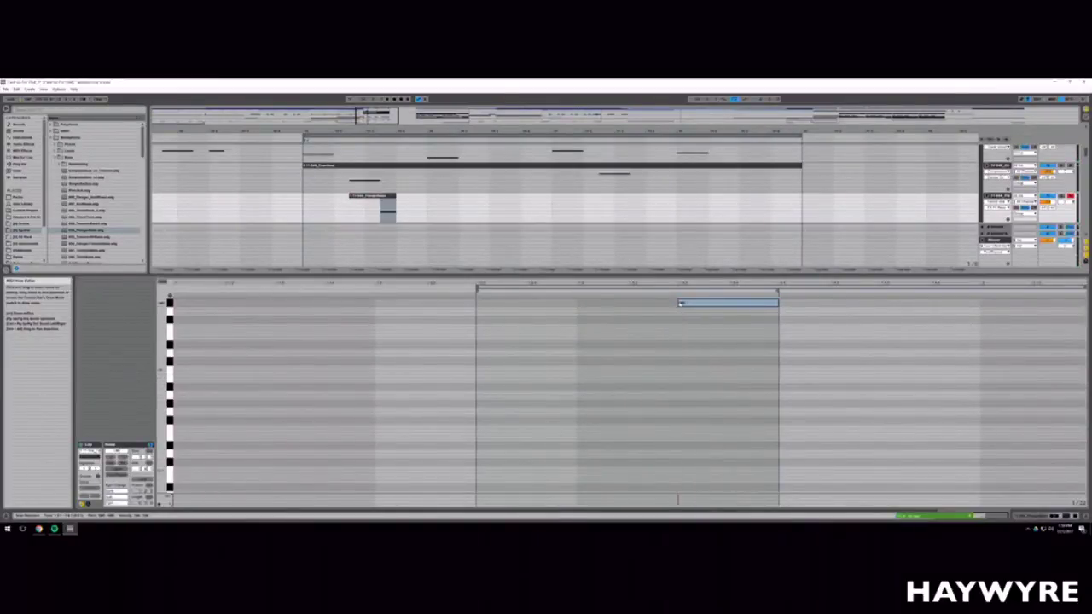
{"action": "key", "text": "shift+Tab"}
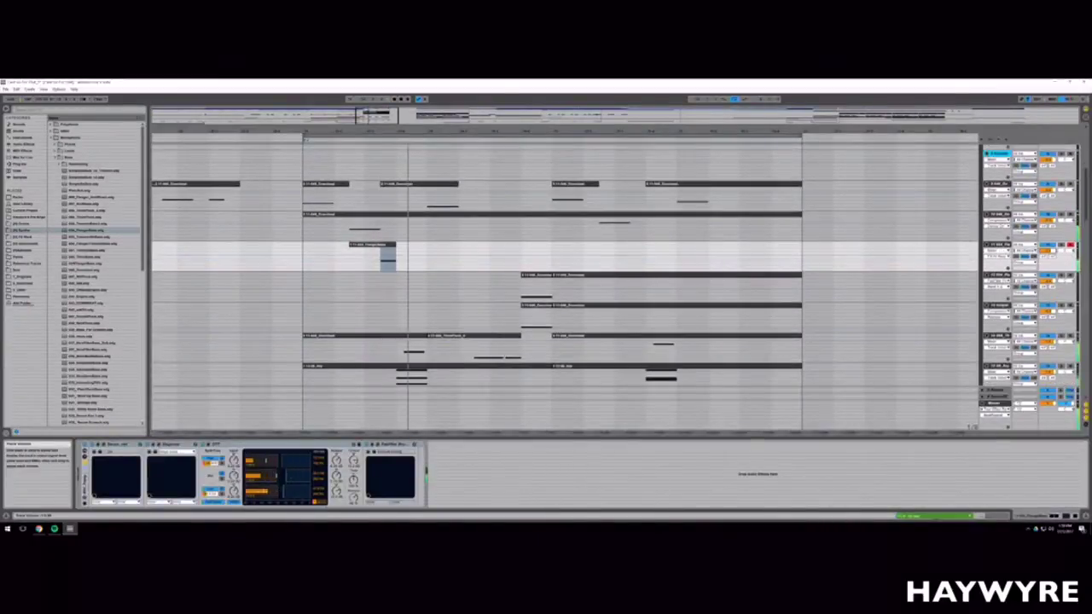
{"action": "key", "text": "space"}
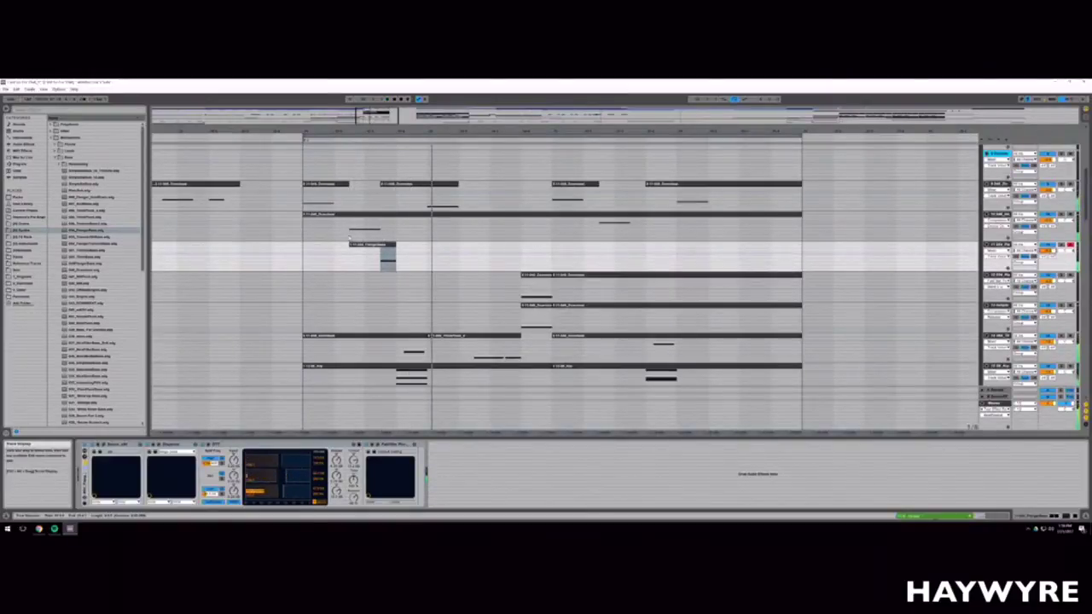
{"action": "left_click", "coordinate": [349, 238]}
{"action": "key", "text": "space"}
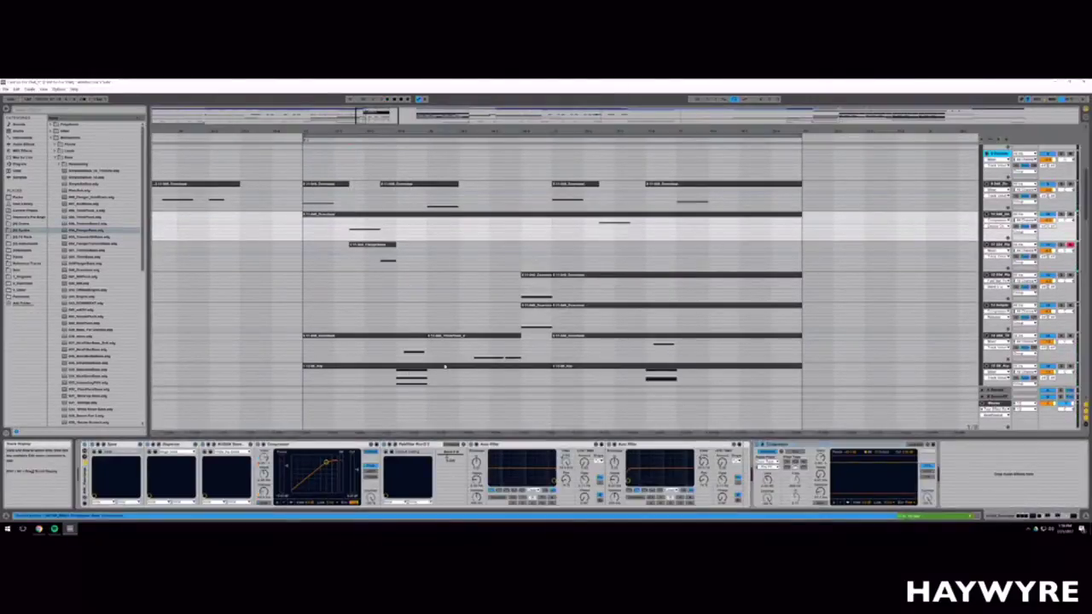
Step: Audition the FlangerBass note in the loop and open the track's Serum instrument
{"action": "left_click", "coordinate": [375, 259]}
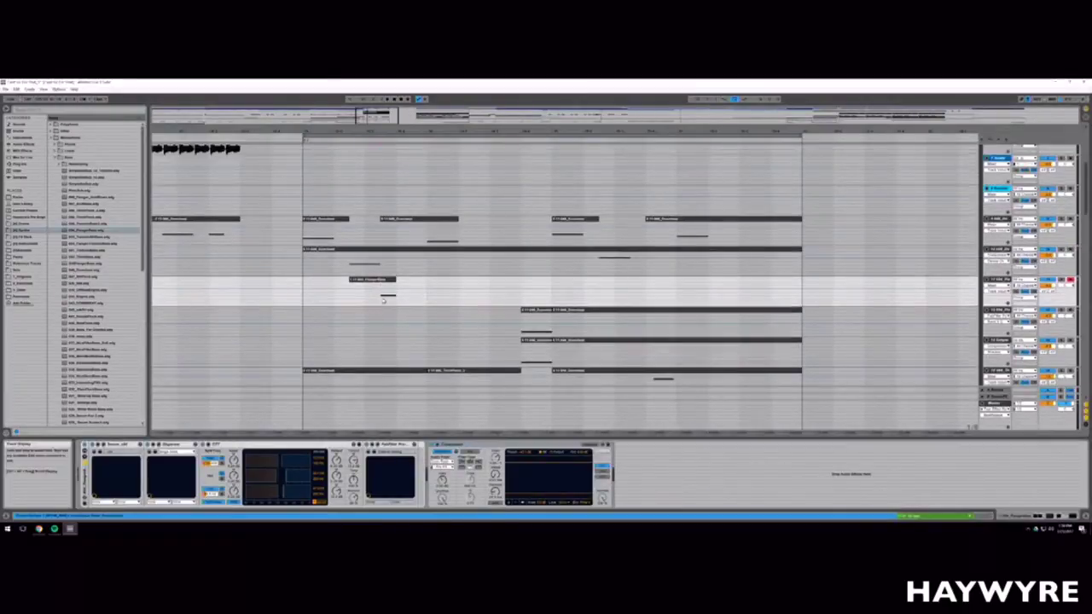
{"action": "key", "text": "space"}
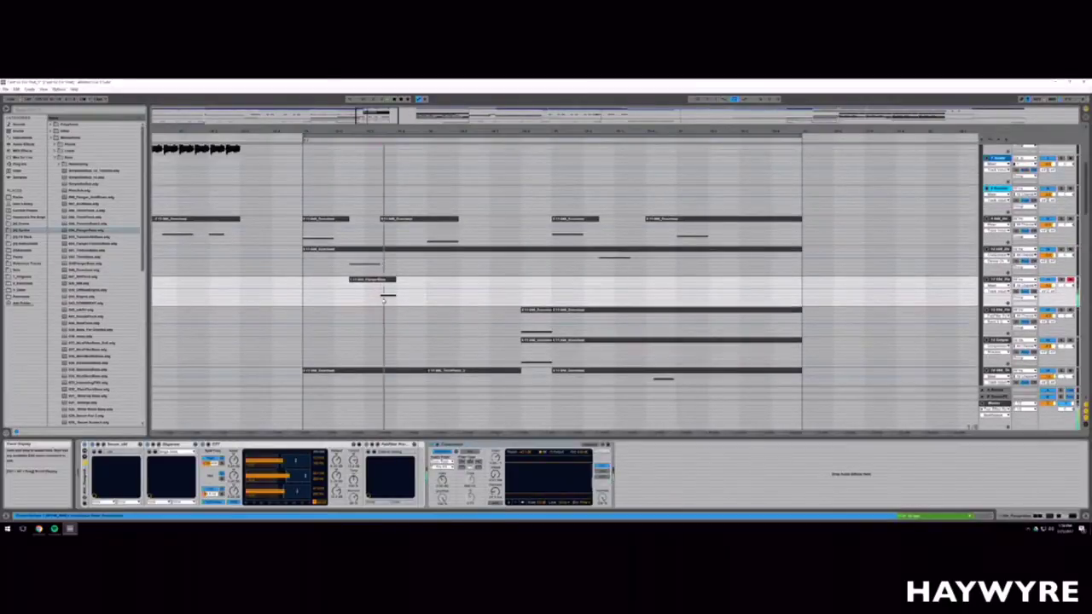
{"action": "scroll", "coordinate": [607, 286], "scroll_direction": "up", "scroll_amount": 1}
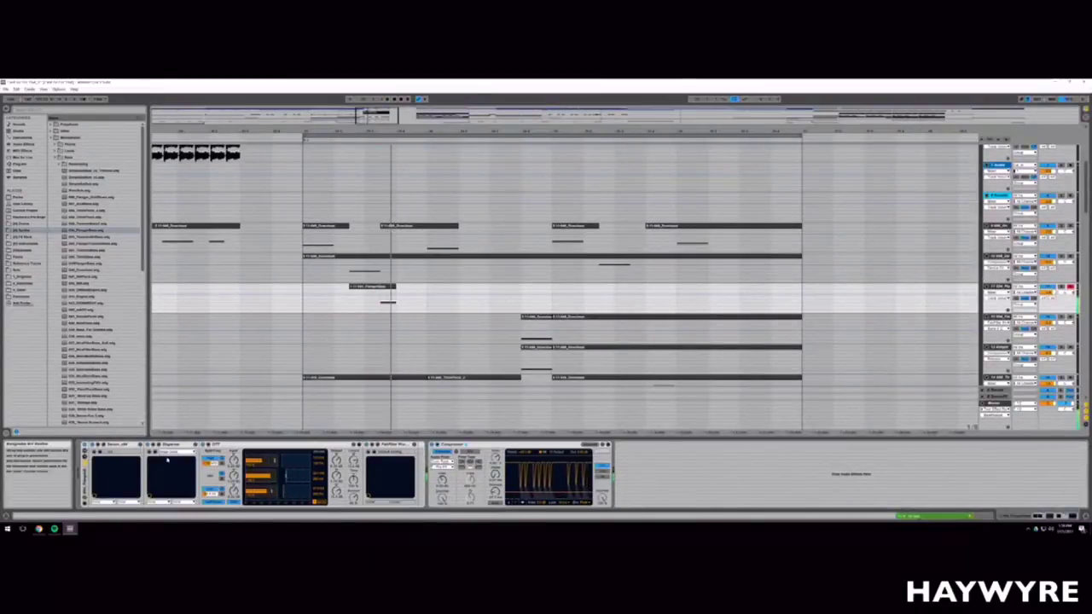
{"action": "left_click", "coordinate": [102, 445]}
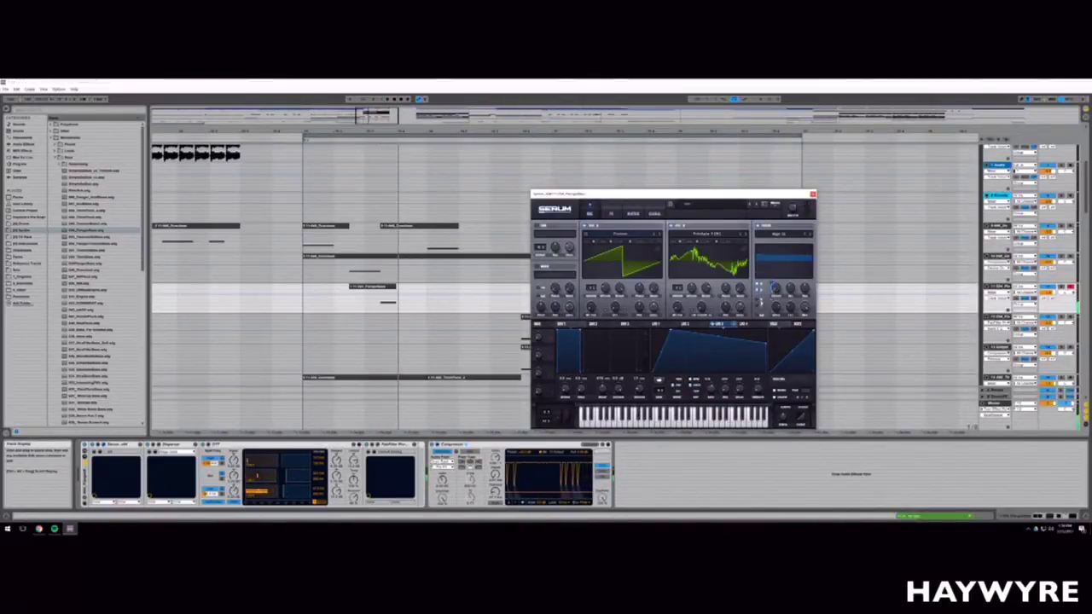
Step: Replace the LFO 3 modulation on Serum's filter cutoff with LFO 4, shaped as an early peak falling to zero, and adjust the cutoff
{"action": "left_click", "coordinate": [746, 325]}
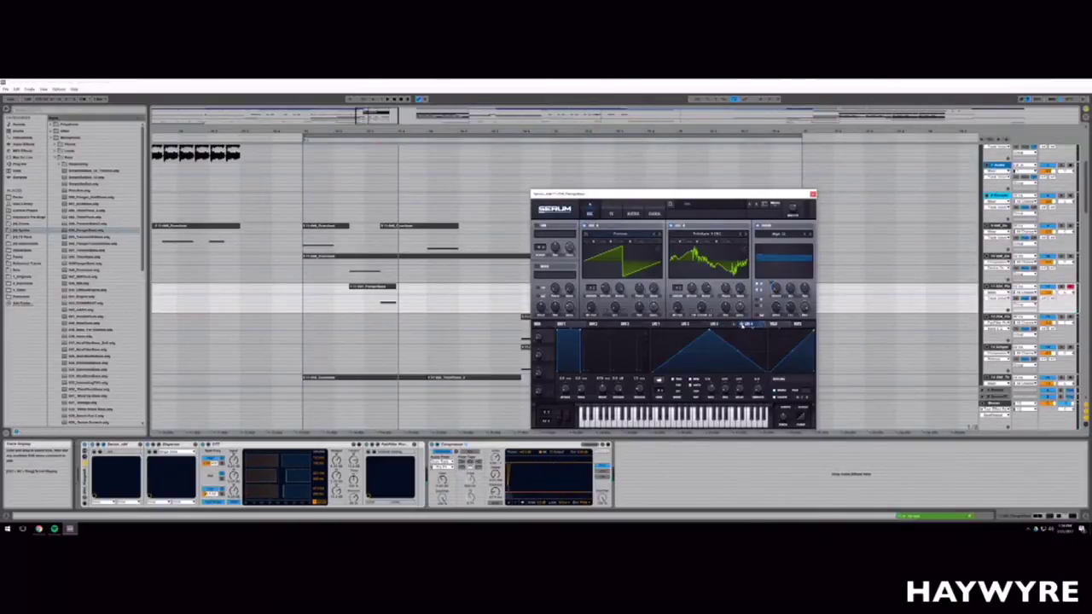
{"action": "left_click", "coordinate": [718, 325]}
{"action": "right_click", "coordinate": [774, 284]}
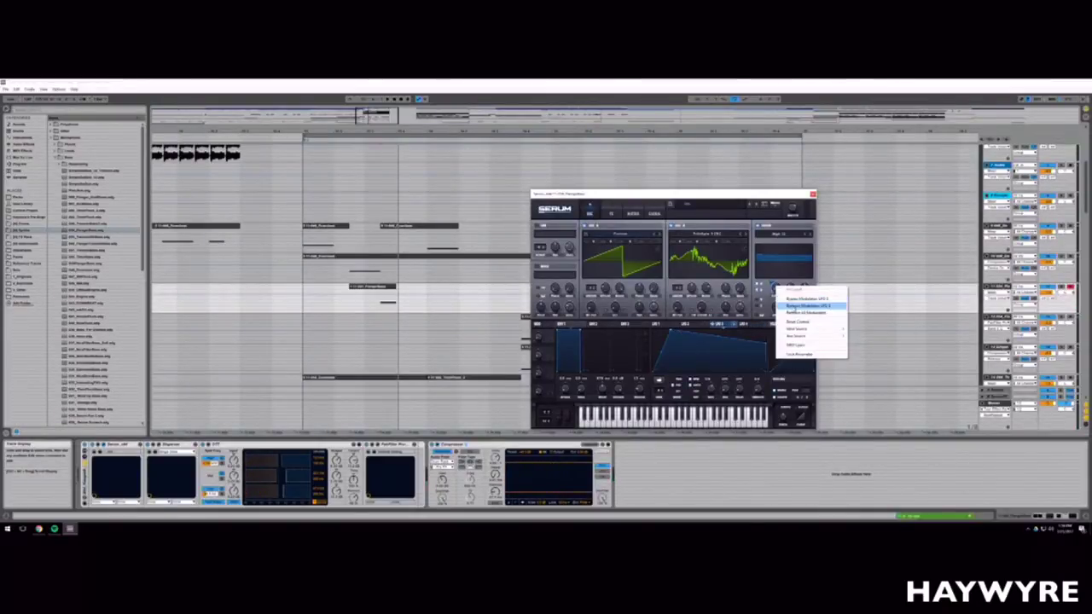
{"action": "left_click", "coordinate": [787, 313]}
{"action": "left_click", "coordinate": [743, 326]}
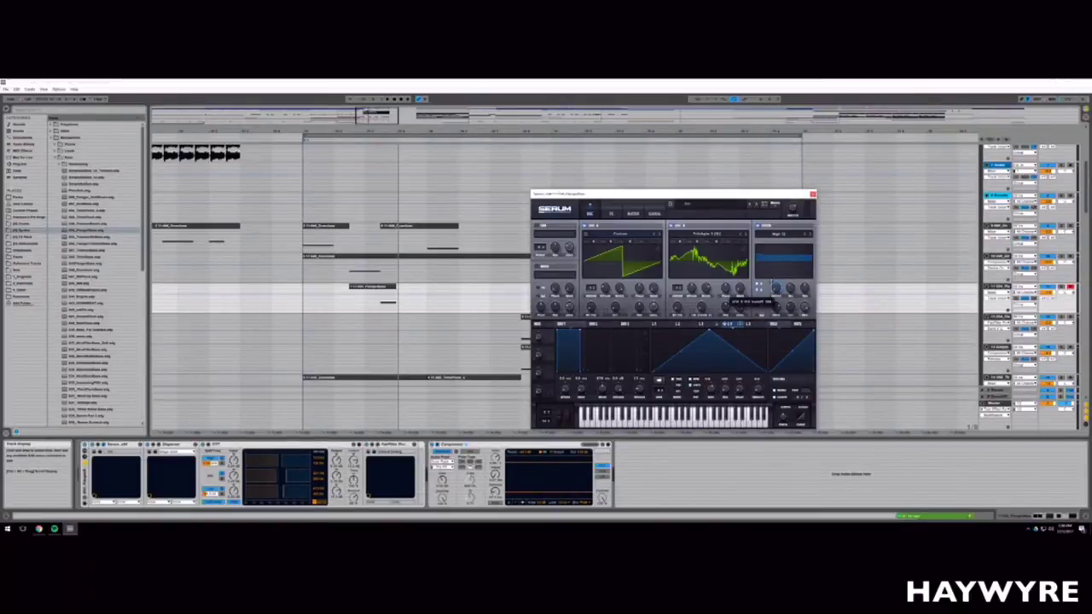
{"action": "left_click", "coordinate": [721, 325]}
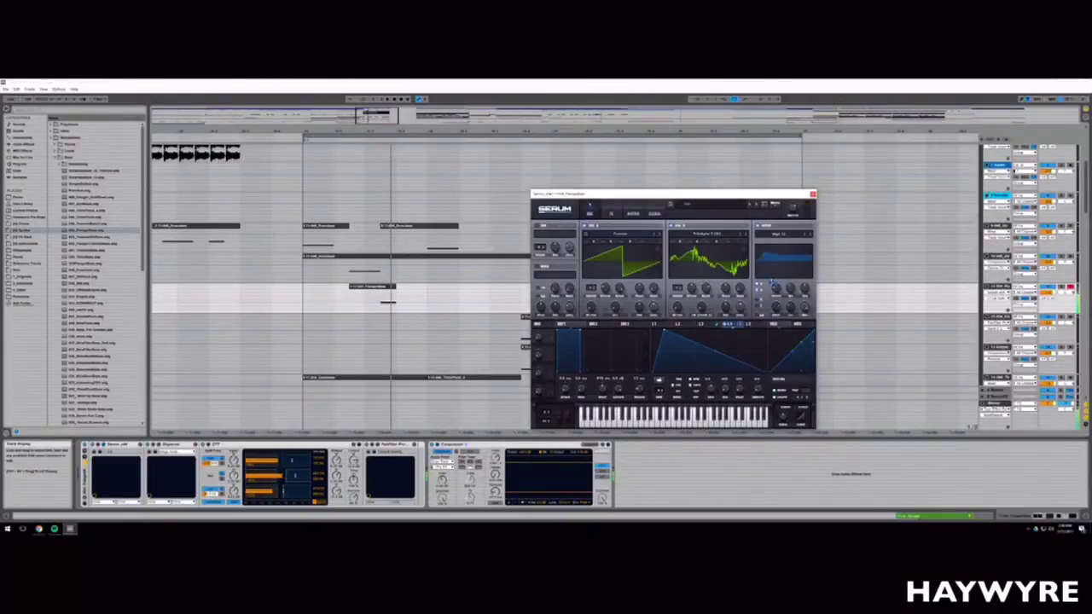
{"action": "left_click_drag", "start_coordinate": [776, 292], "coordinate": [777, 279]}
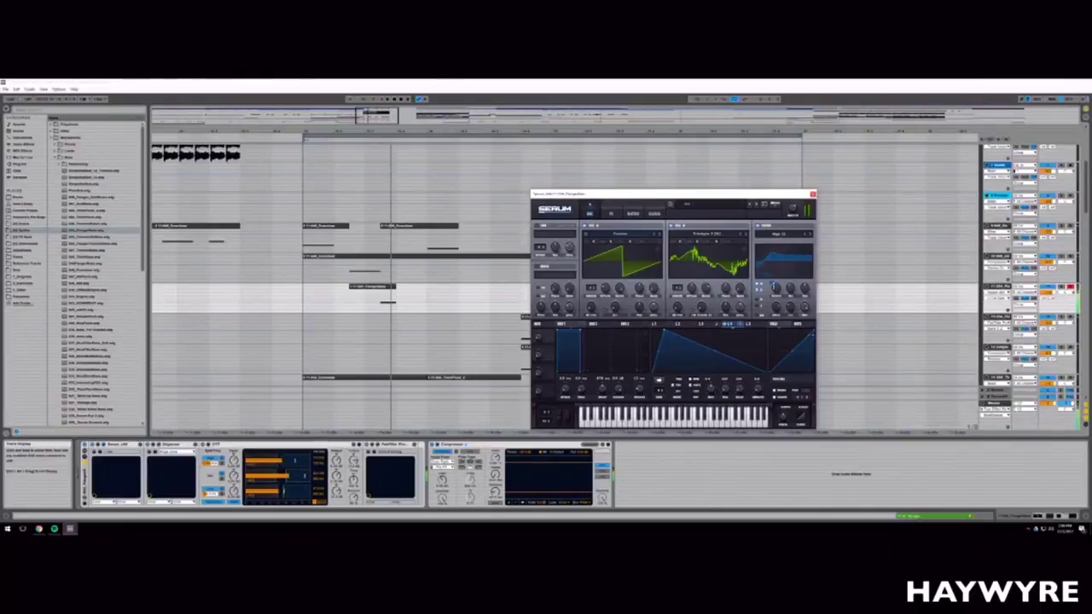
Step: Insert an Auto Filter before the FlangerBass track's Compressor and sweep its low-pass cutoff to fully open during playback
{"action": "left_click", "coordinate": [812, 193]}
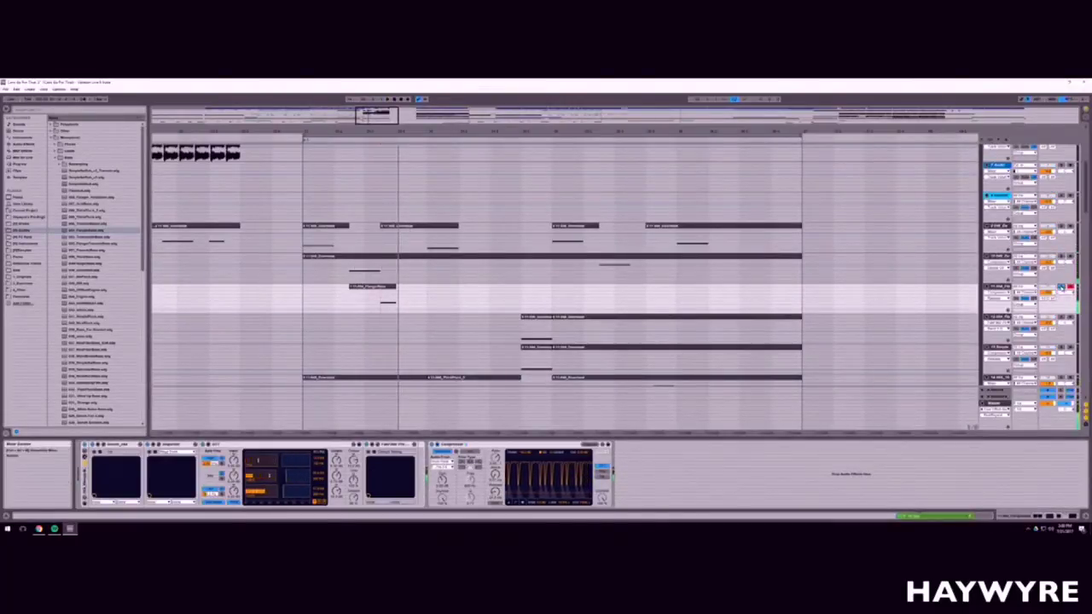
{"action": "left_click", "coordinate": [104, 445]}
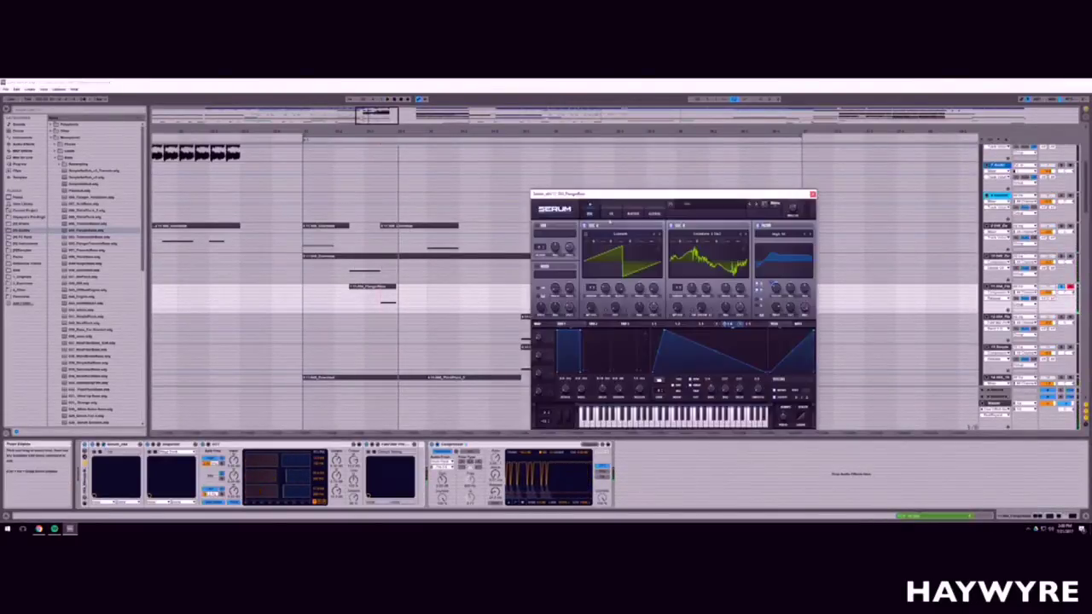
{"action": "left_click", "coordinate": [610, 211]}
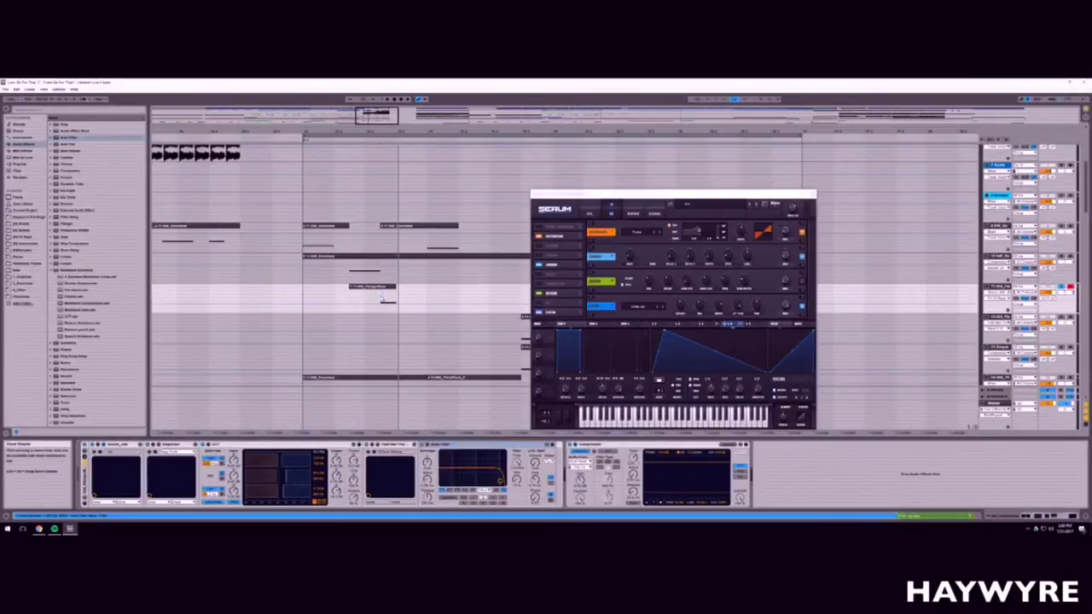
{"action": "key", "text": "space"}
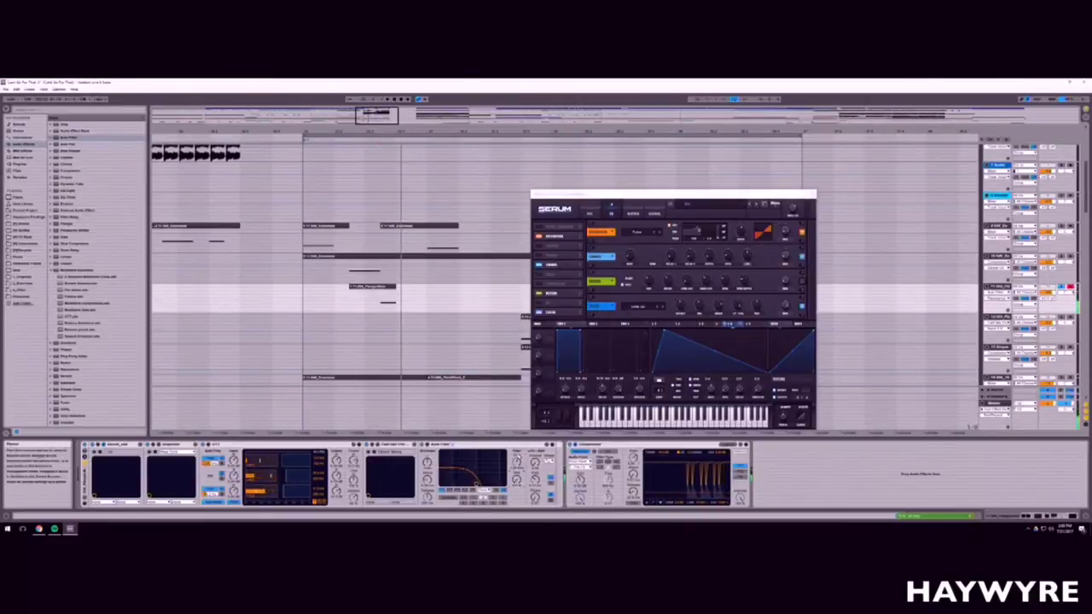
{"action": "left_click_drag", "start_coordinate": [475, 485], "coordinate": [504, 484]}
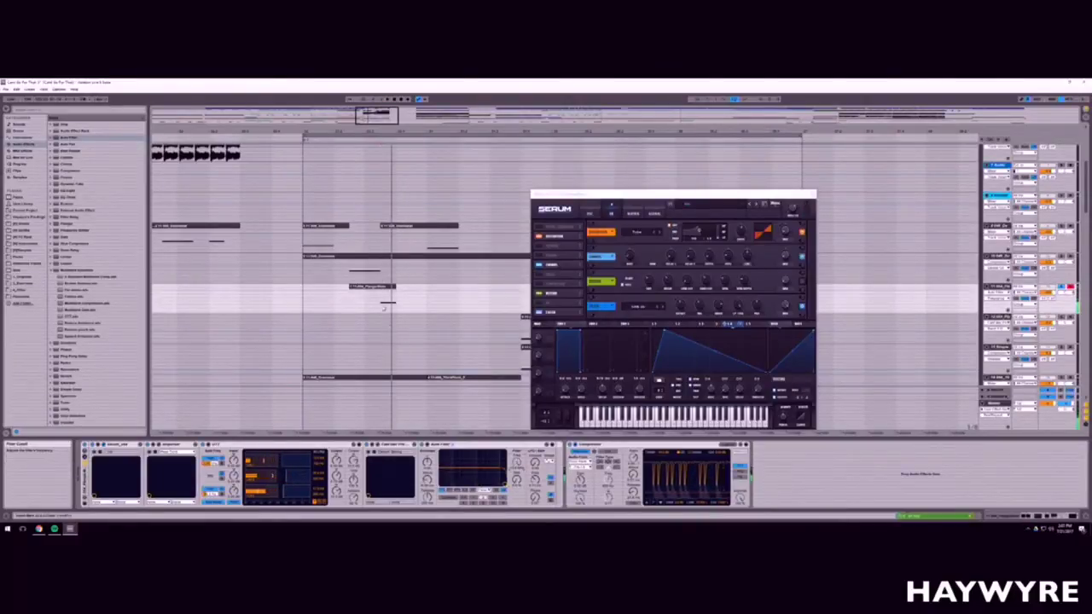
Step: Automate the Auto Filter's frequency to stay high and drop steeply to the minimum around the FlangerBass clip's end
{"action": "mouse_move", "coordinate": [393, 293]}
{"action": "left_mouse_down"}
{"action": "mouse_move", "coordinate": [389, 300]}
{"action": "mouse_move", "coordinate": [392, 291]}
{"action": "left_mouse_up"}
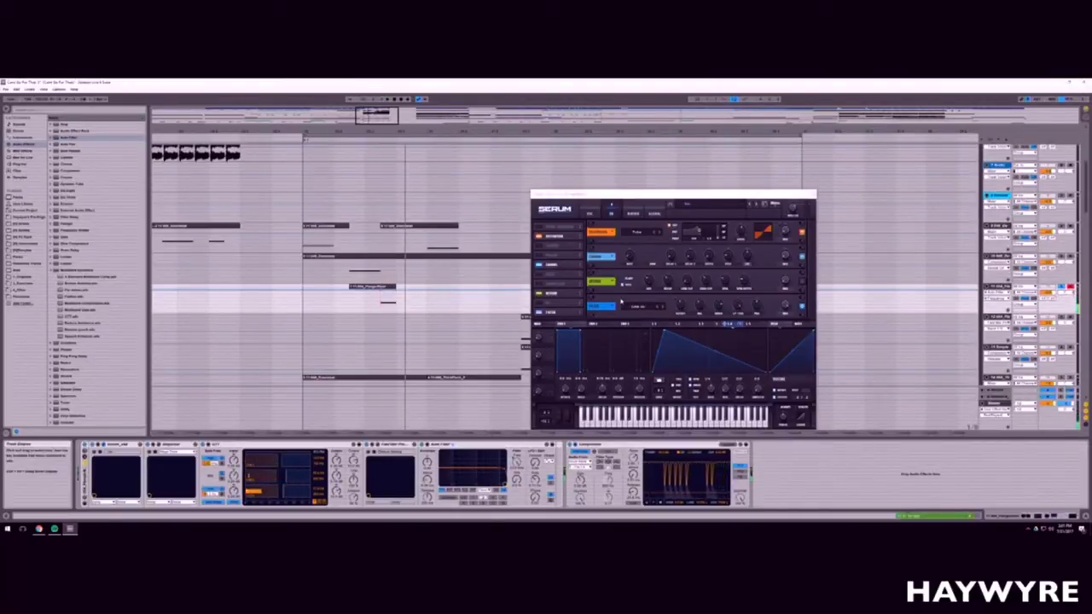
{"action": "left_click", "coordinate": [387, 290]}
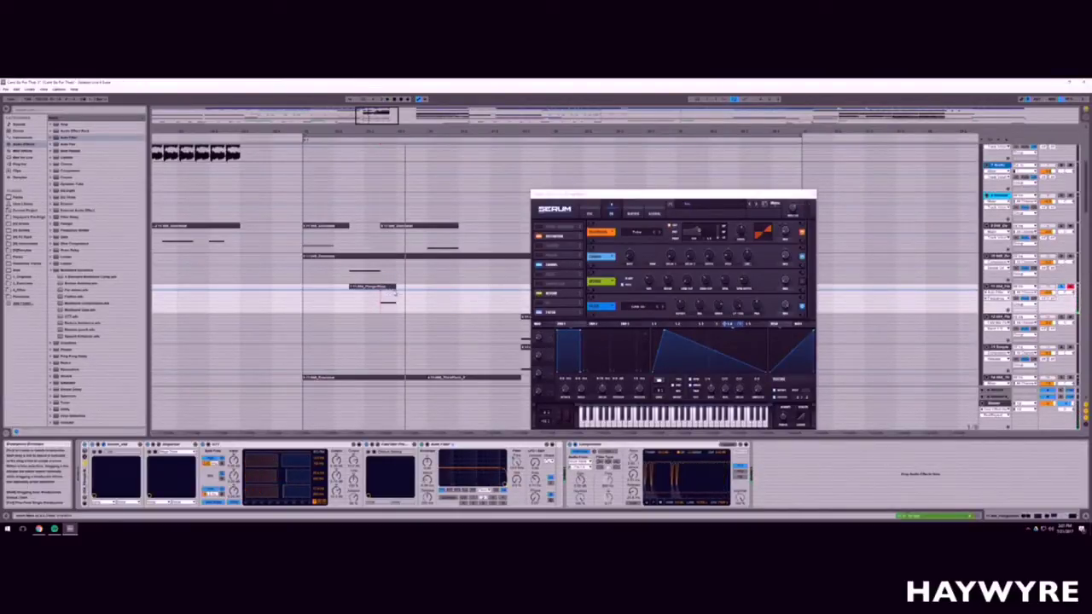
{"action": "left_click_drag", "start_coordinate": [395, 290], "coordinate": [397, 313]}
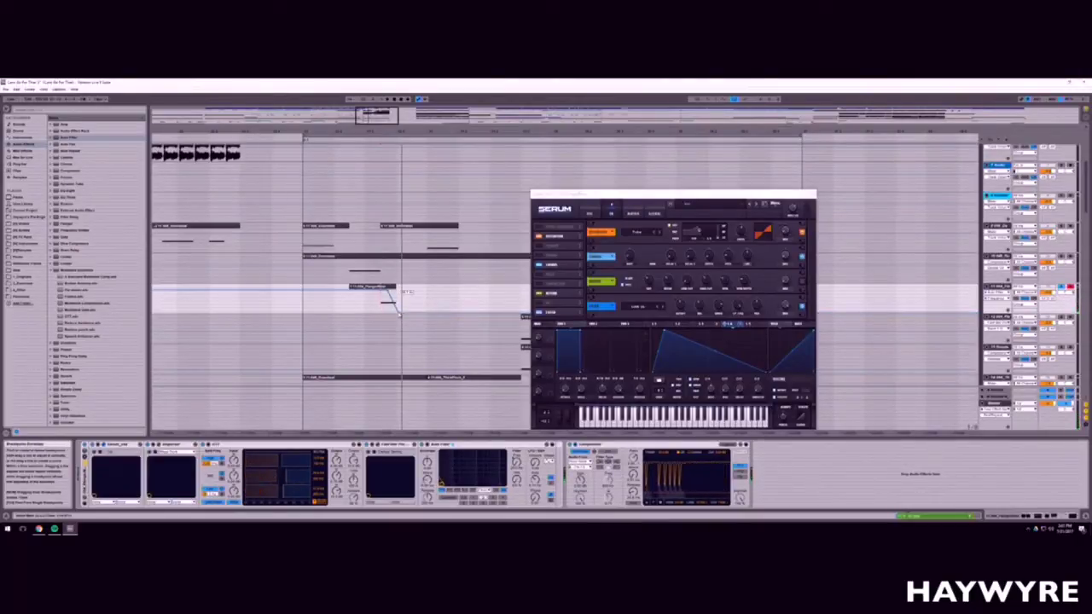
{"action": "left_click", "coordinate": [400, 315]}
Step: Bend the falling segment of Serum's LFO 4 slightly downward into a concave curve
{"action": "left_click", "coordinate": [589, 214]}
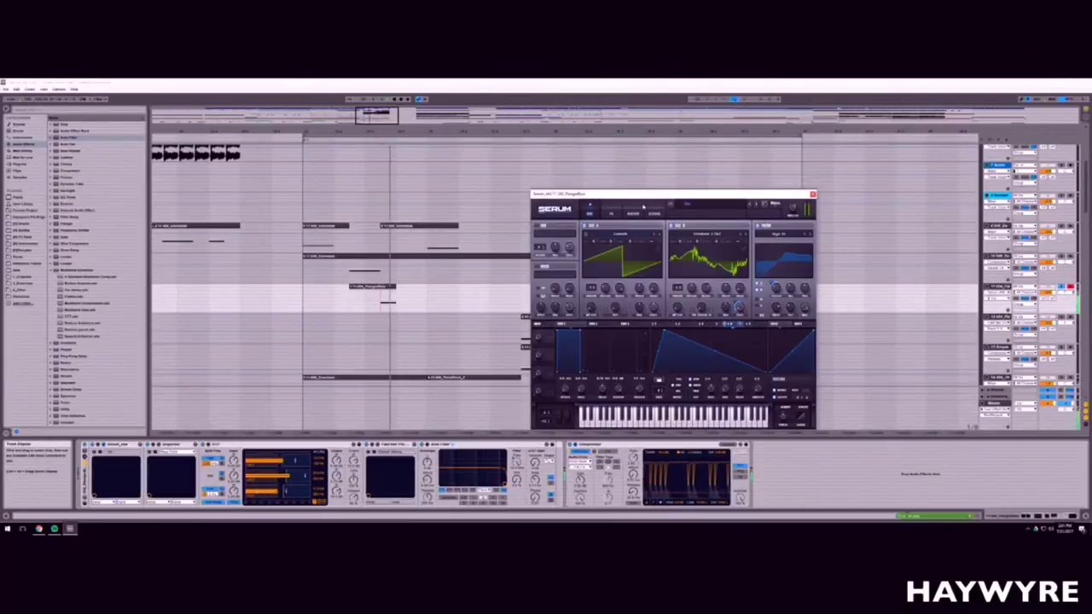
{"action": "left_click", "coordinate": [610, 211]}
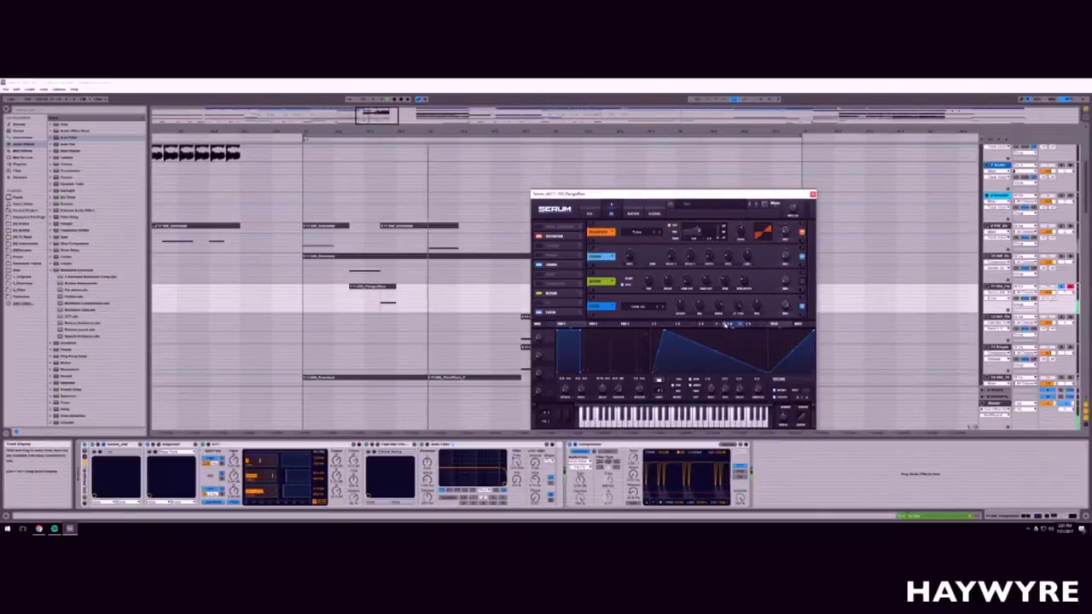
{"action": "mouse_move", "coordinate": [718, 353]}
{"action": "left_mouse_down"}
{"action": "mouse_move", "coordinate": [715, 368]}
{"action": "mouse_move", "coordinate": [714, 358]}
{"action": "left_mouse_up"}
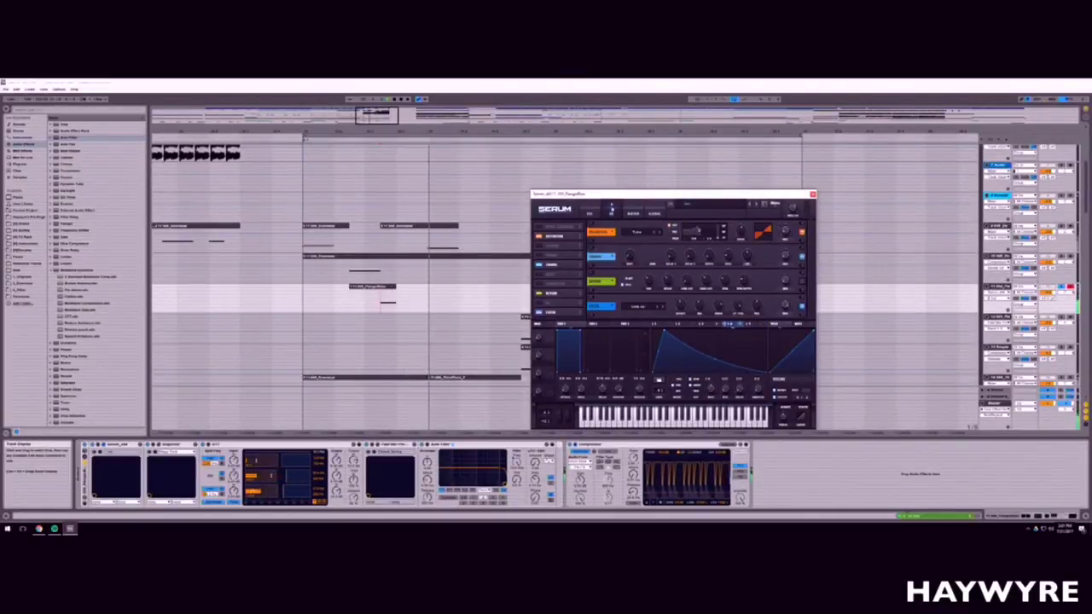
Step: Compare the bass in playback with Serum's oscillator B switched off and on again
{"action": "left_click", "coordinate": [589, 213]}
{"action": "key", "text": "space"}
{"action": "left_click", "coordinate": [672, 226]}
{"action": "key", "text": "space"}
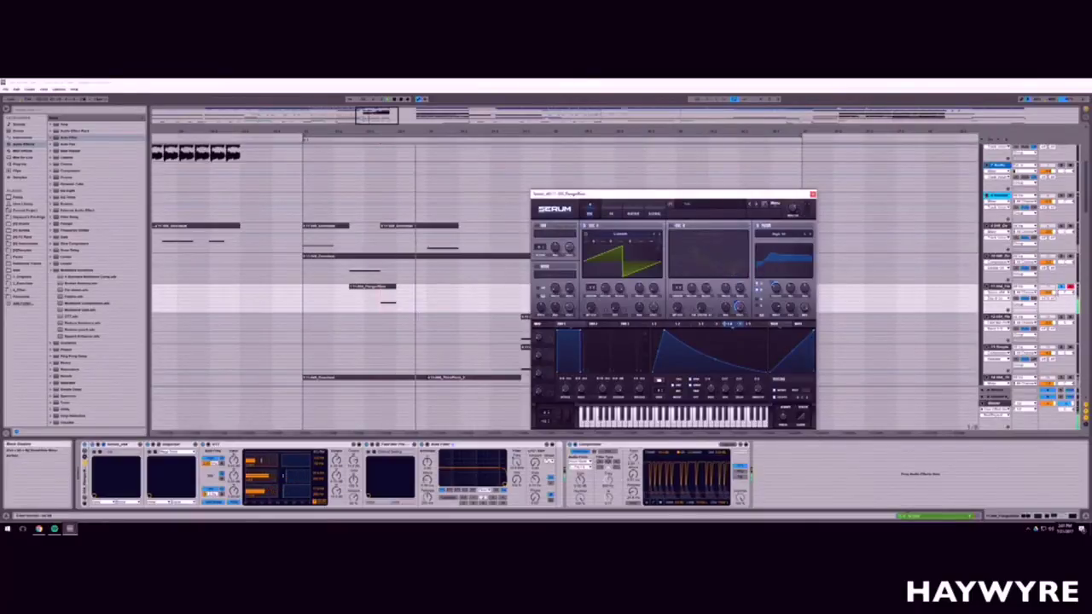
{"action": "key", "text": "space"}
{"action": "left_click", "coordinate": [1062, 286]}
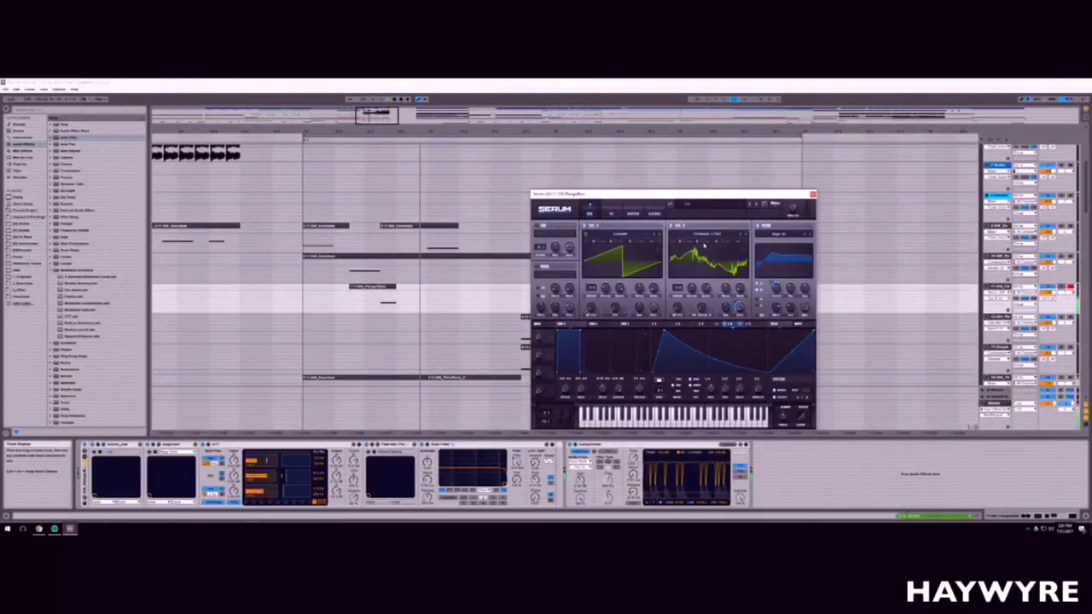
Step: Check Serum's effects settings while the bass plays within the loop and close Serum
{"action": "left_click", "coordinate": [610, 213]}
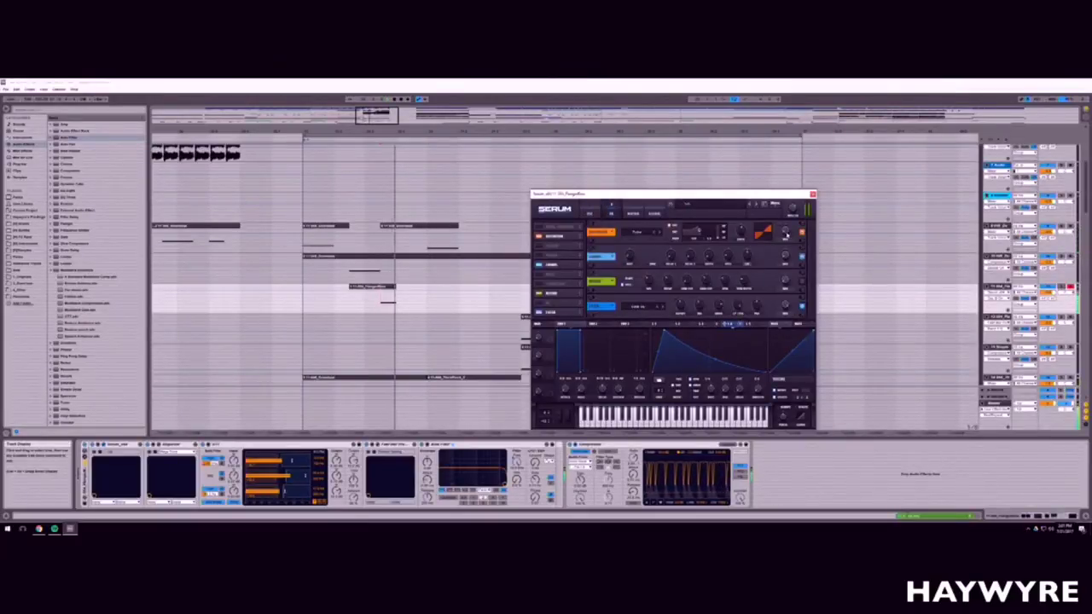
{"action": "left_click", "coordinate": [1043, 293]}
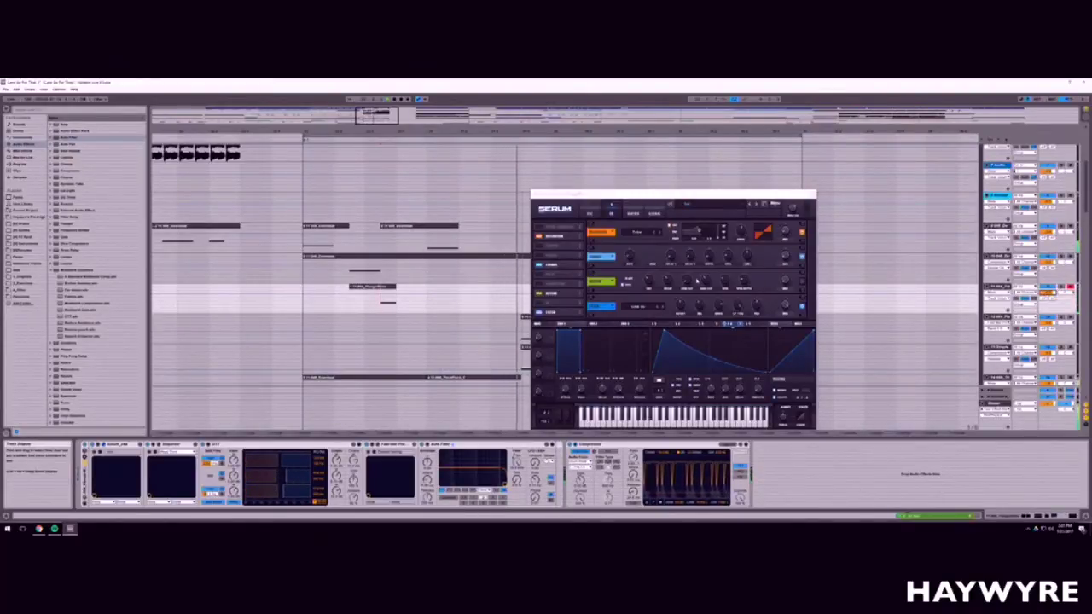
{"action": "left_click", "coordinate": [809, 194]}
Step: Unfold the track groups again and delete the FlangerBass clip from the loop's first half
{"action": "left_click_drag", "start_coordinate": [324, 131], "coordinate": [382, 98]}
{"action": "scroll", "coordinate": [940, 250], "scroll_direction": "up", "scroll_amount": 2}
{"action": "scroll", "coordinate": [939, 250], "scroll_direction": "up", "scroll_amount": 1}
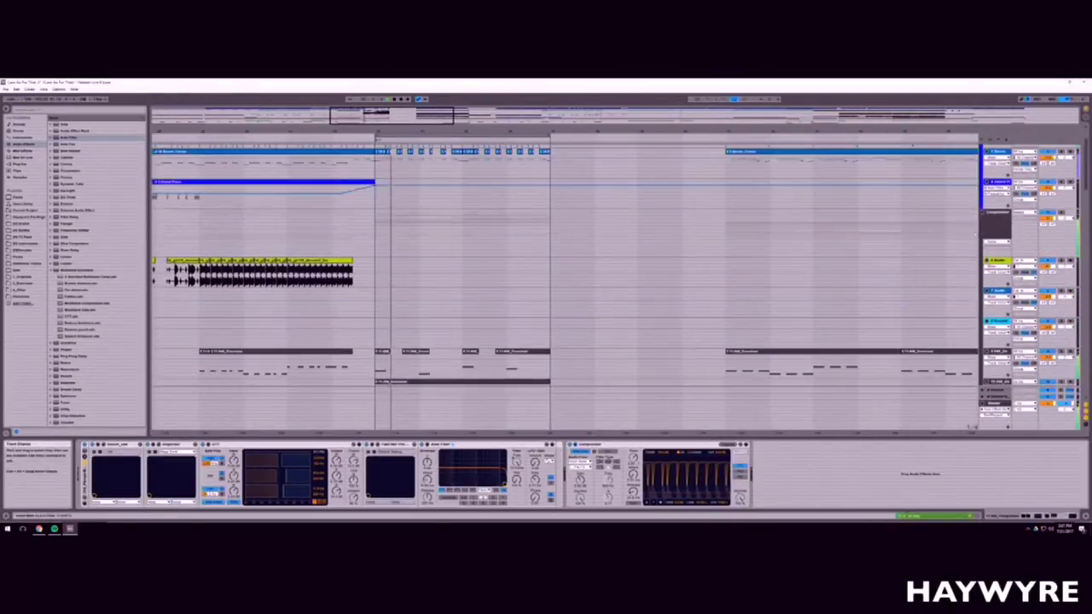
{"action": "left_click", "coordinate": [982, 211]}
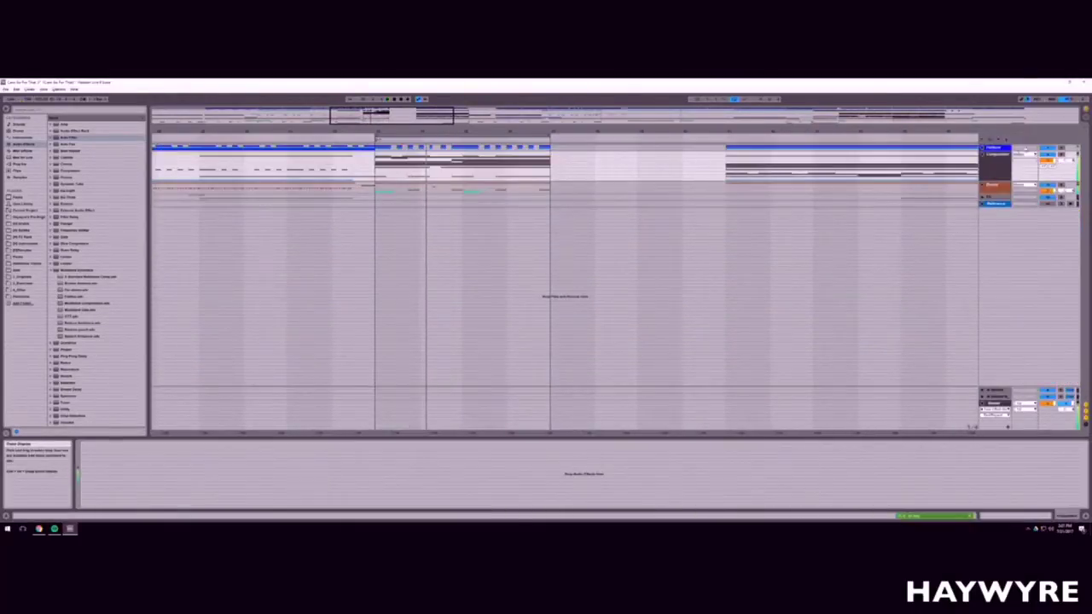
{"action": "left_click", "coordinate": [982, 155], "text": "alt"}
{"action": "scroll", "coordinate": [399, 265], "scroll_direction": "down", "scroll_amount": 2}
{"action": "scroll", "coordinate": [398, 265], "scroll_direction": "down", "scroll_amount": 5}
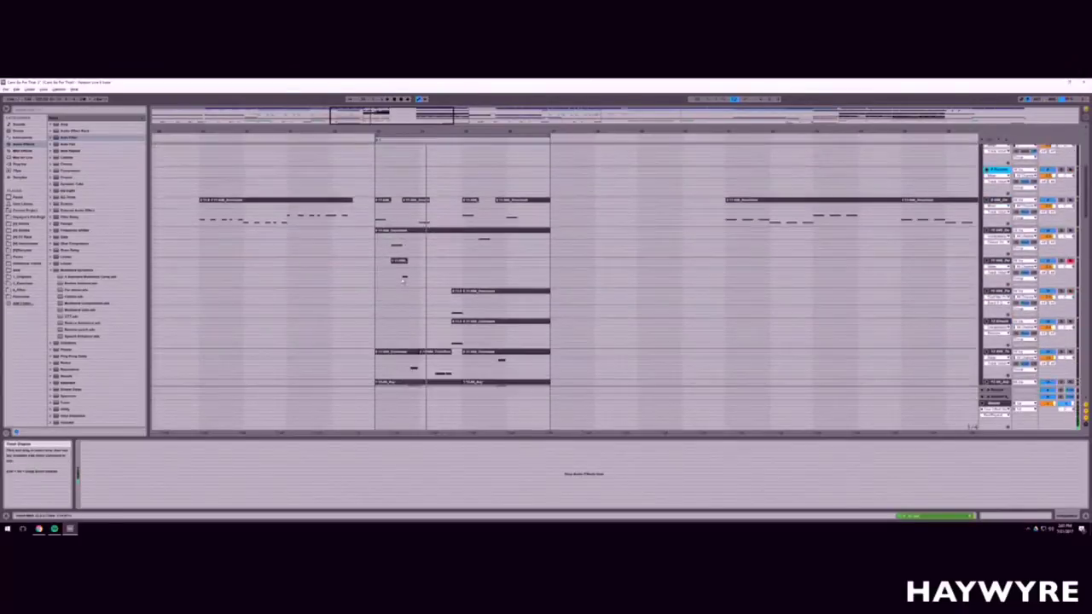
{"action": "left_click_drag", "start_coordinate": [381, 116], "coordinate": [452, 229]}
{"action": "key", "text": "Delete"}
Step: Play the loop without the FlangerBass clip and review the synth tracks down to the drum group
{"action": "left_click", "coordinate": [325, 233]}
{"action": "key", "text": "space"}
{"action": "scroll", "coordinate": [424, 187], "scroll_direction": "up", "scroll_amount": 2}
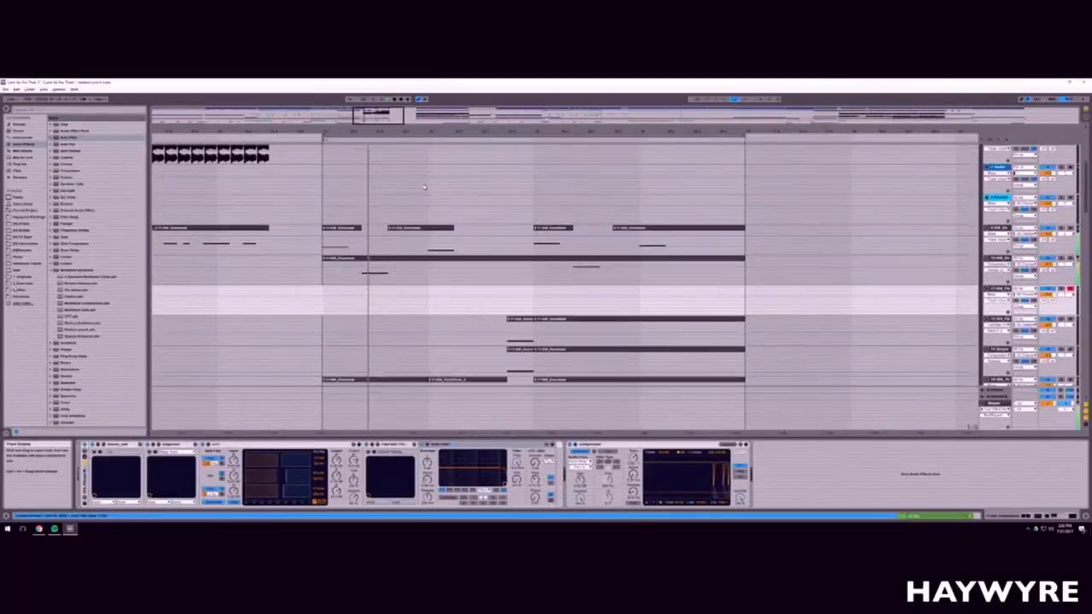
{"action": "mouse_move", "coordinate": [432, 132]}
{"action": "left_mouse_down"}
{"action": "mouse_move", "coordinate": [431, 99]}
{"action": "mouse_move", "coordinate": [429, 121]}
{"action": "left_mouse_up"}
{"action": "scroll", "coordinate": [438, 364], "scroll_direction": "down", "scroll_amount": 2}
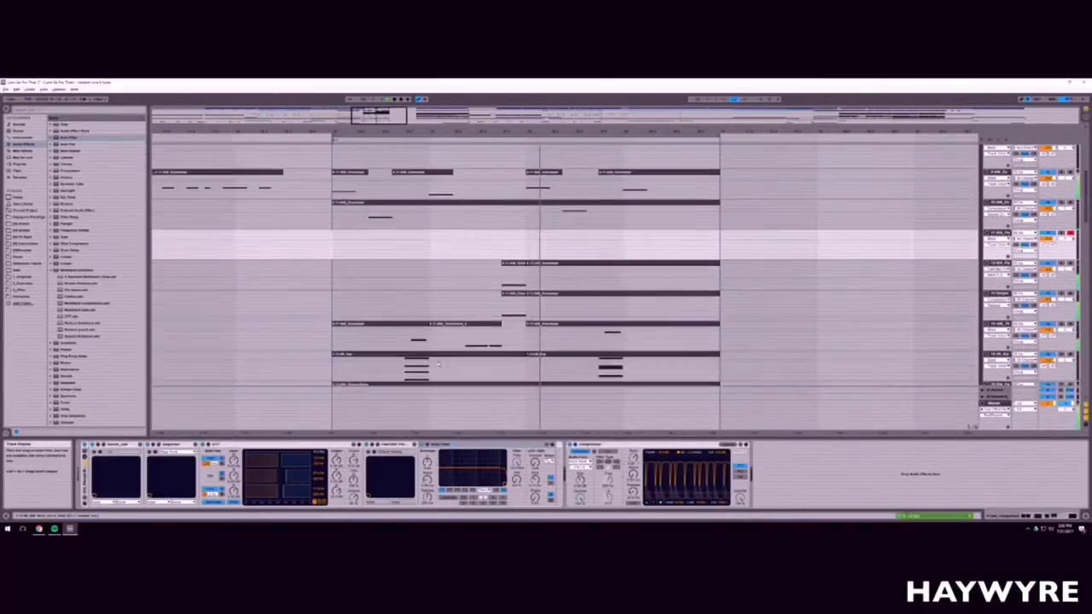
{"action": "scroll", "coordinate": [438, 365], "scroll_direction": "down", "scroll_amount": 8}
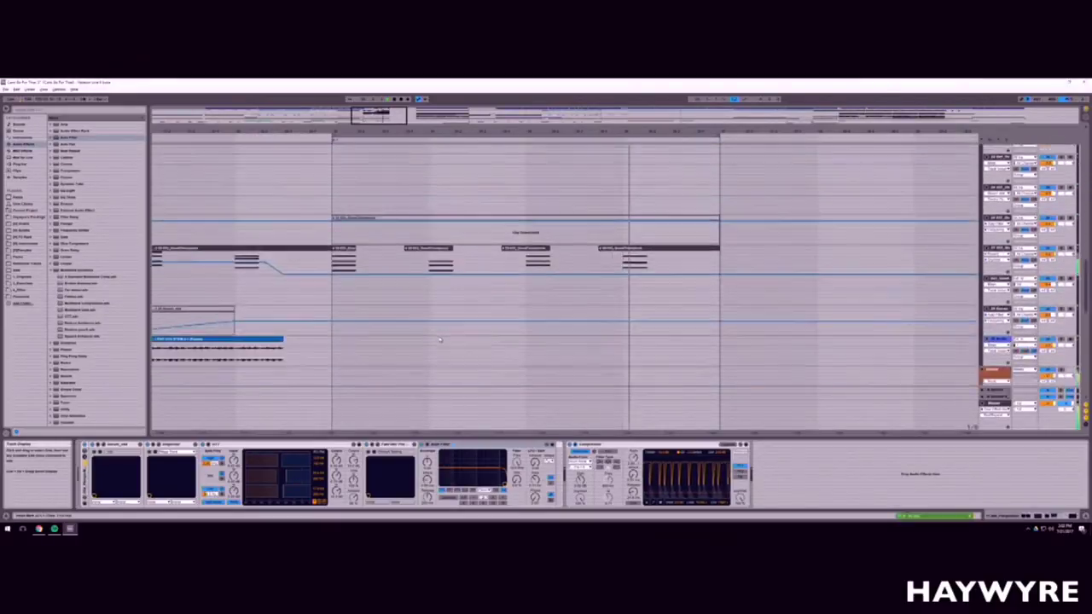
{"action": "scroll", "coordinate": [439, 339], "scroll_direction": "down", "scroll_amount": 6}
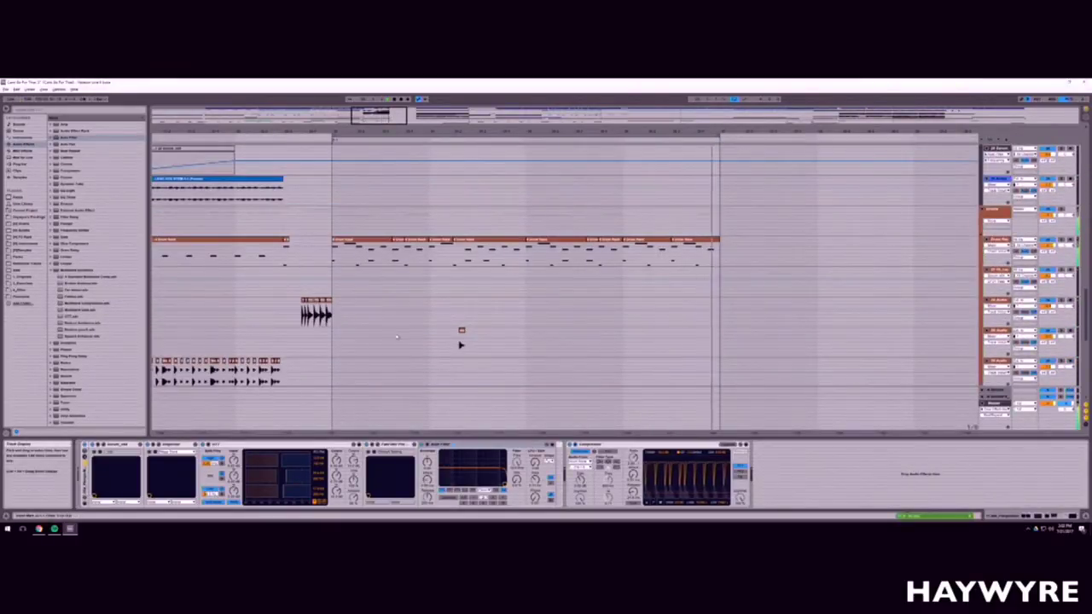
Step: Place a one-shot sample from the drum samples folder on the drum group's audio track, in the loop's first quarter
{"action": "key", "text": "space"}
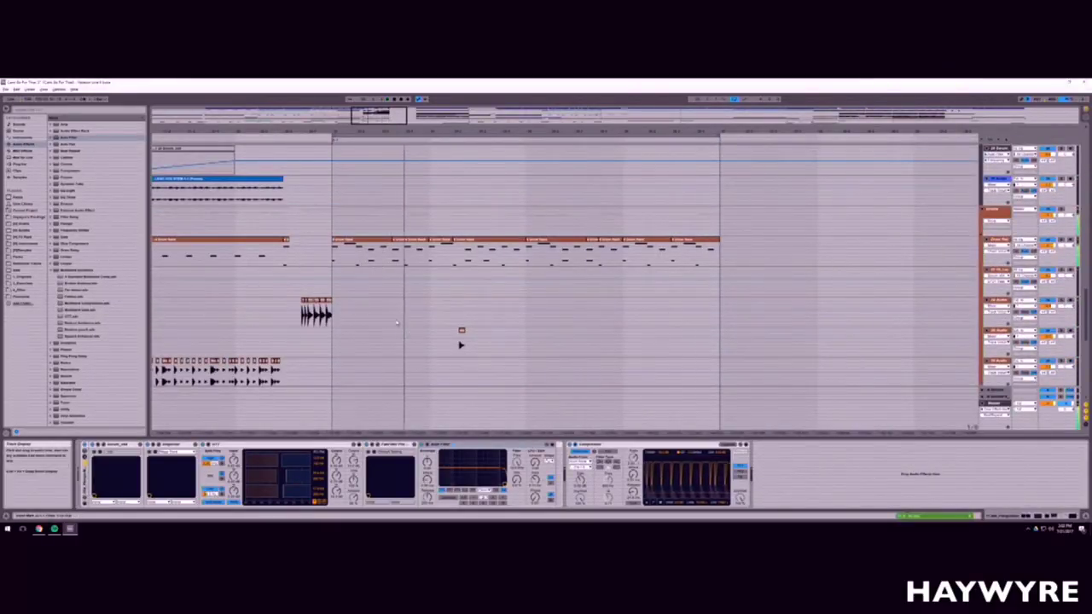
{"action": "left_click", "coordinate": [341, 316]}
{"action": "left_click", "coordinate": [29, 223]}
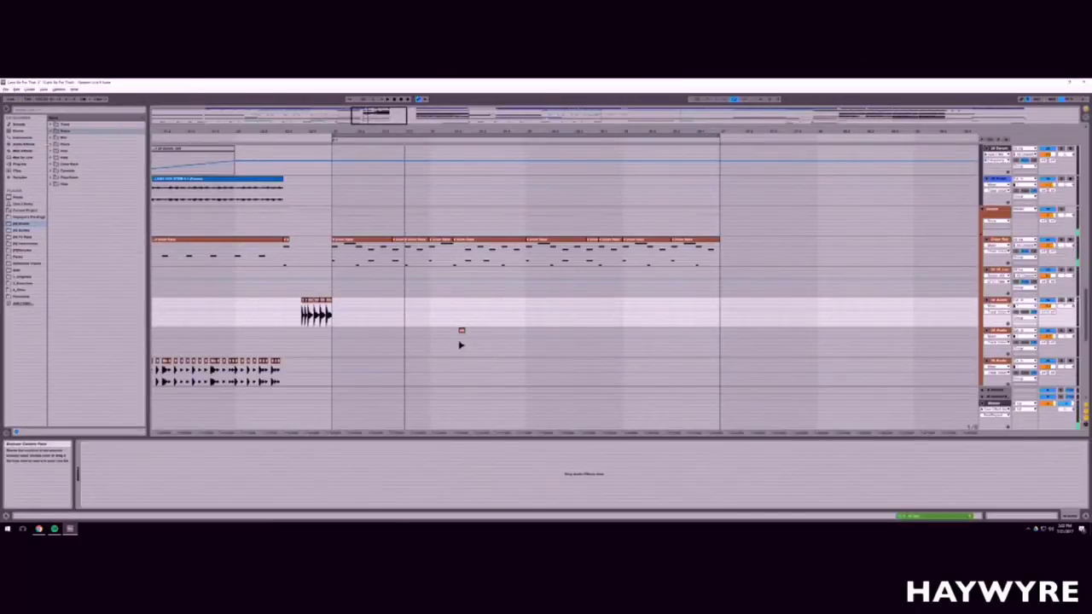
{"action": "left_click", "coordinate": [51, 144]}
{"action": "key", "text": "Return"}
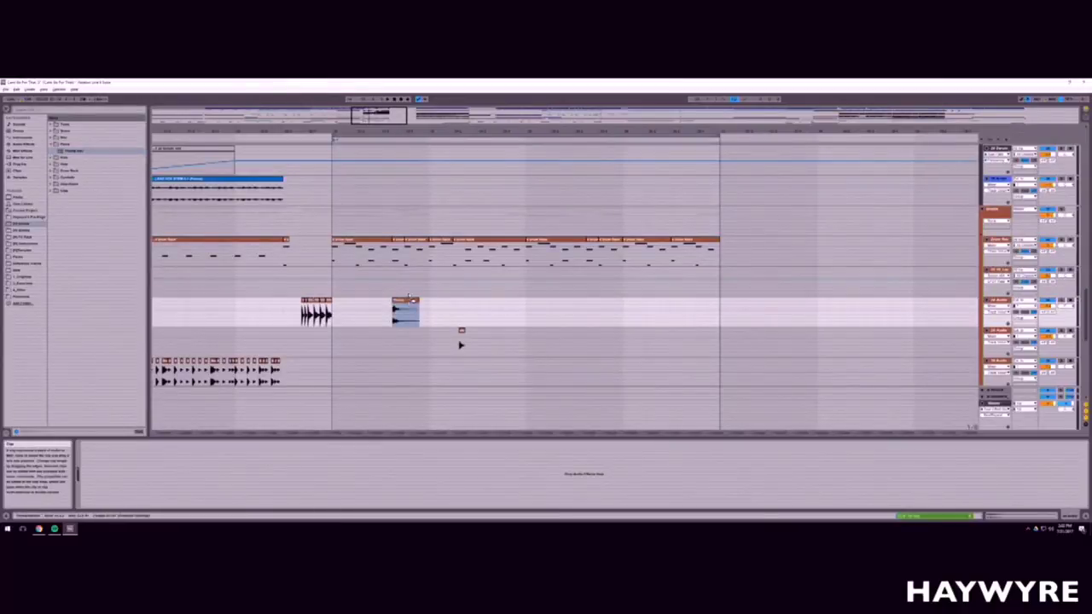
{"action": "left_click_drag", "start_coordinate": [408, 300], "coordinate": [415, 290]}
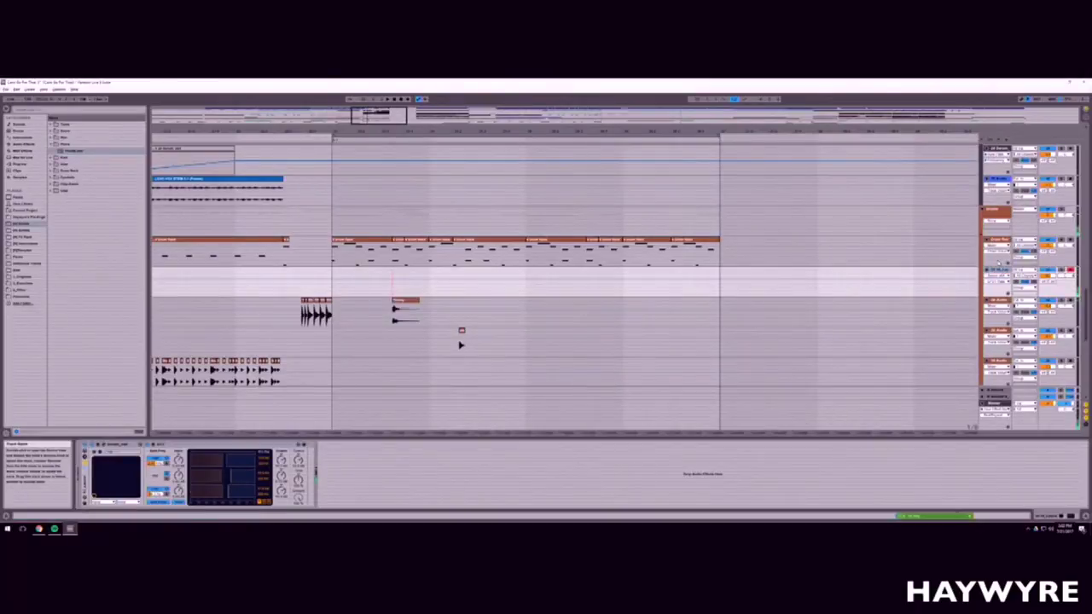
Step: Delete the unneeded Serum track inside the drum group, directly below the drum rack track
{"action": "key", "text": "Delete"}
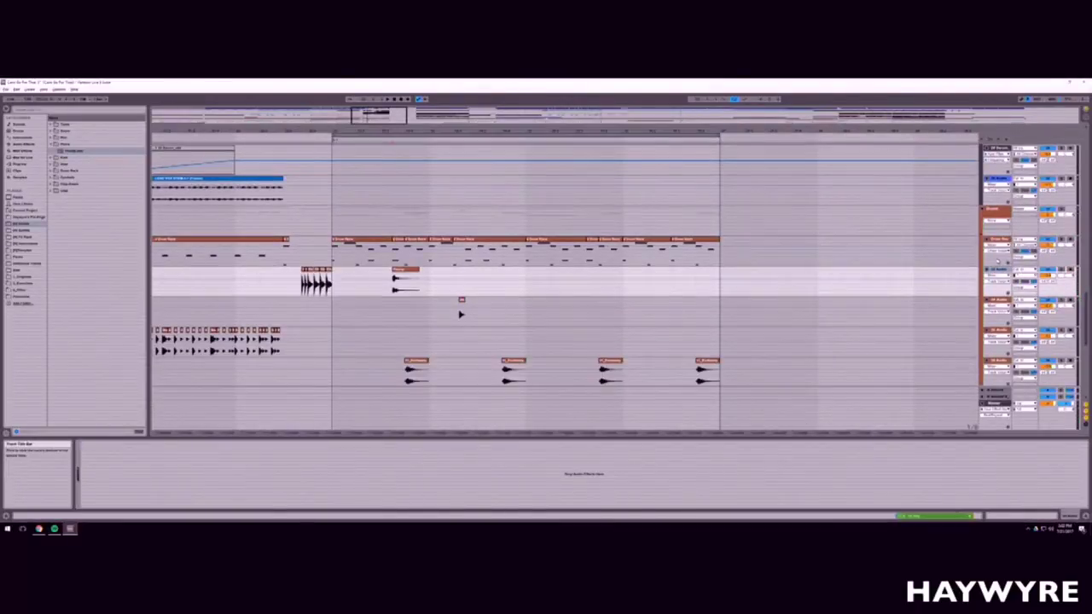
{"action": "left_click", "coordinate": [996, 261]}
{"action": "key", "text": "ctrl+z"}
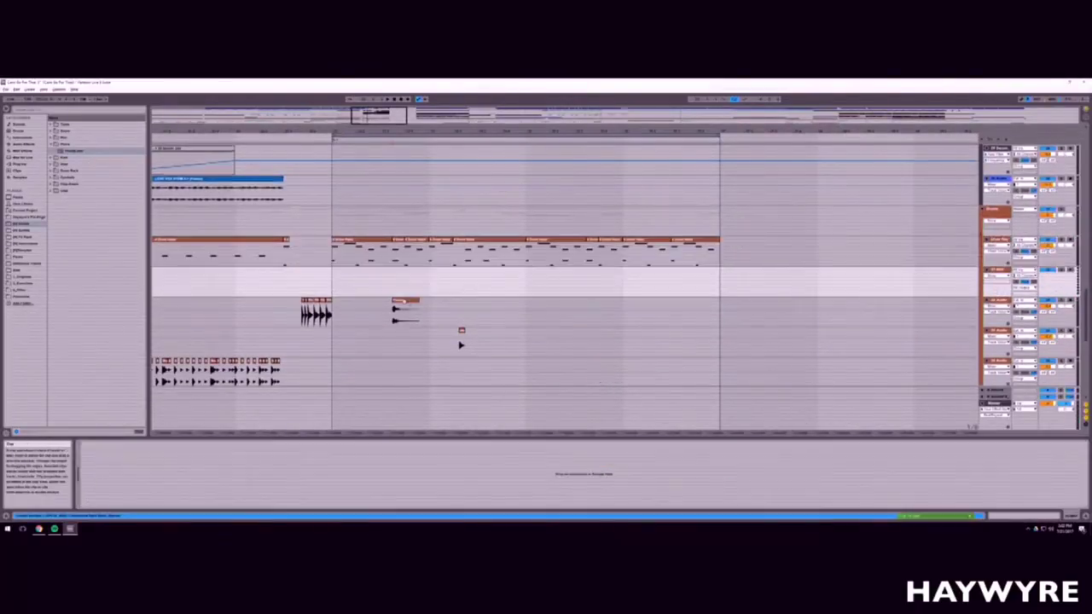
{"action": "key", "text": "ctrl+y"}
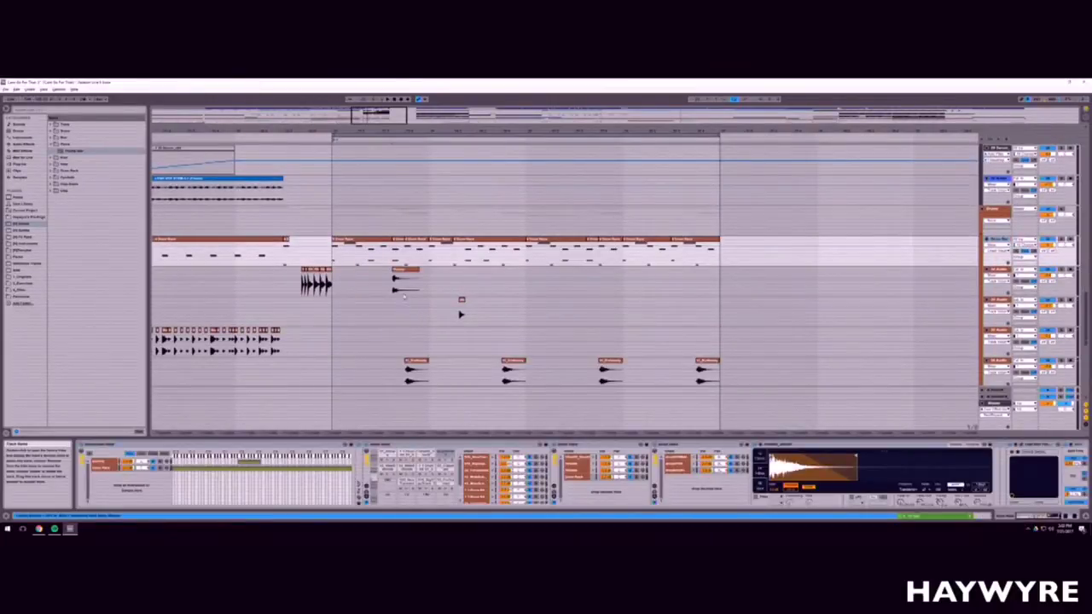
Step: Add an audio track directly below the drum rack and move the one-shot sample onto it at the same position
{"action": "key", "text": "ctrl+z"}
{"action": "key", "text": "ctrl+z"}
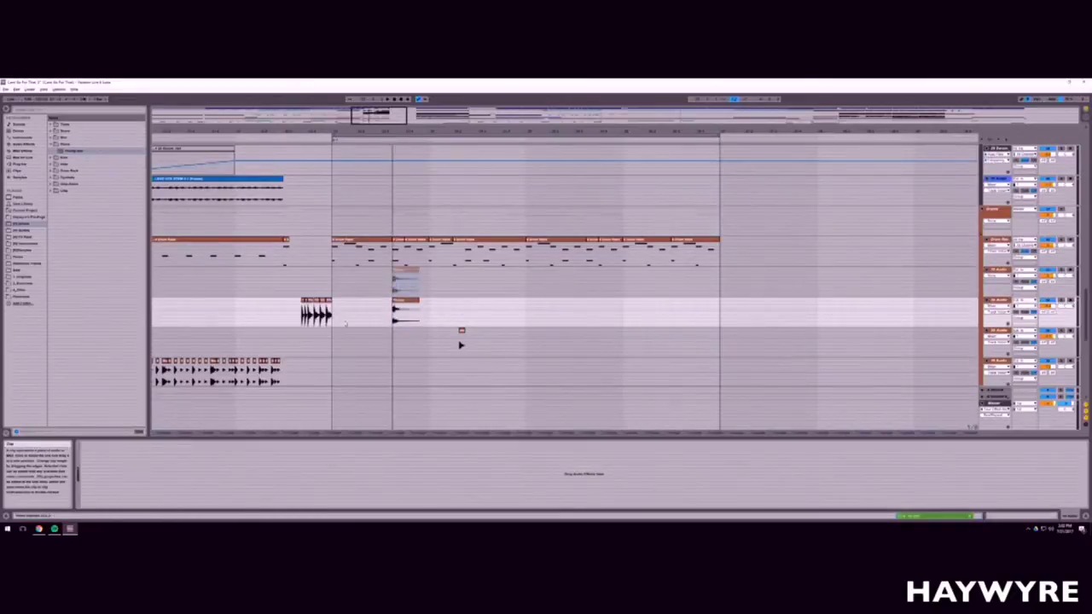
{"action": "key", "text": "ctrl+y"}
{"action": "key", "text": "ctrl+y"}
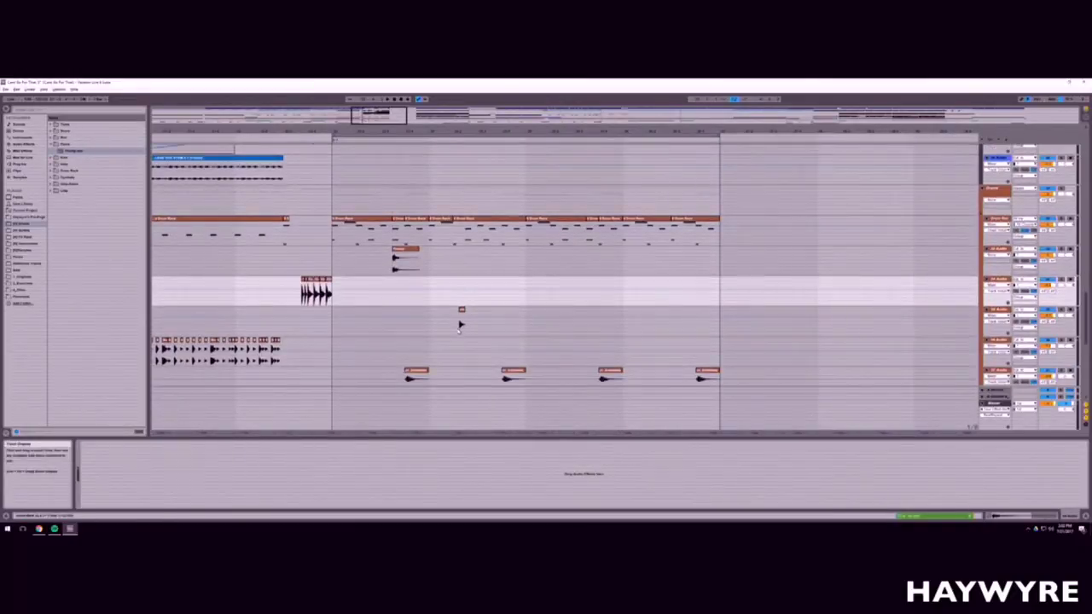
Step: Copy the Compressor from the drum group's lower audio track onto the one-shot sample's new track
{"action": "left_click", "coordinate": [458, 326]}
{"action": "left_click", "coordinate": [266, 365]}
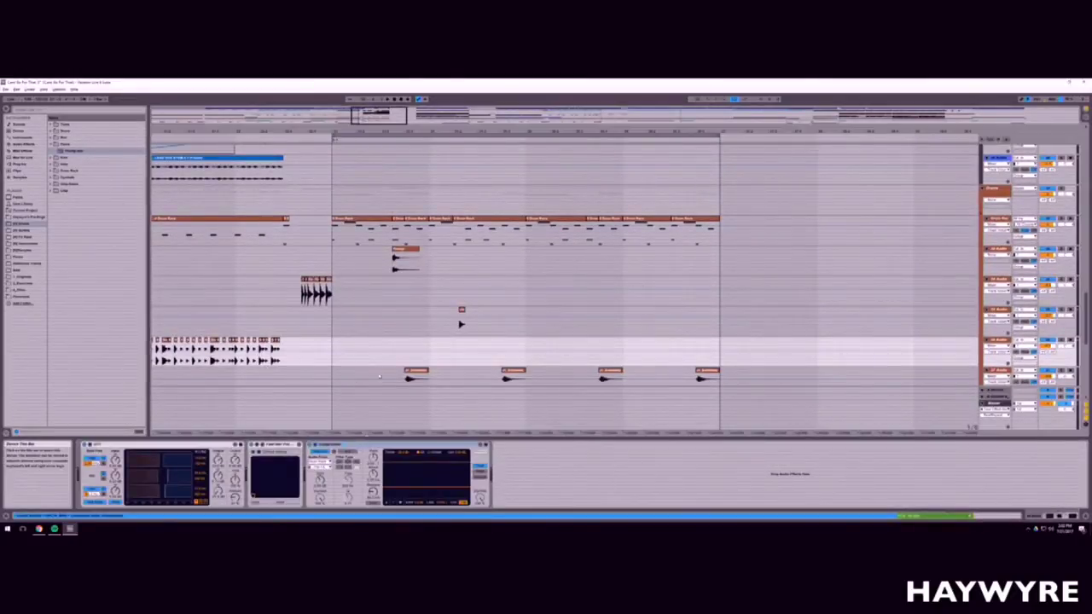
{"action": "left_click", "coordinate": [392, 270]}
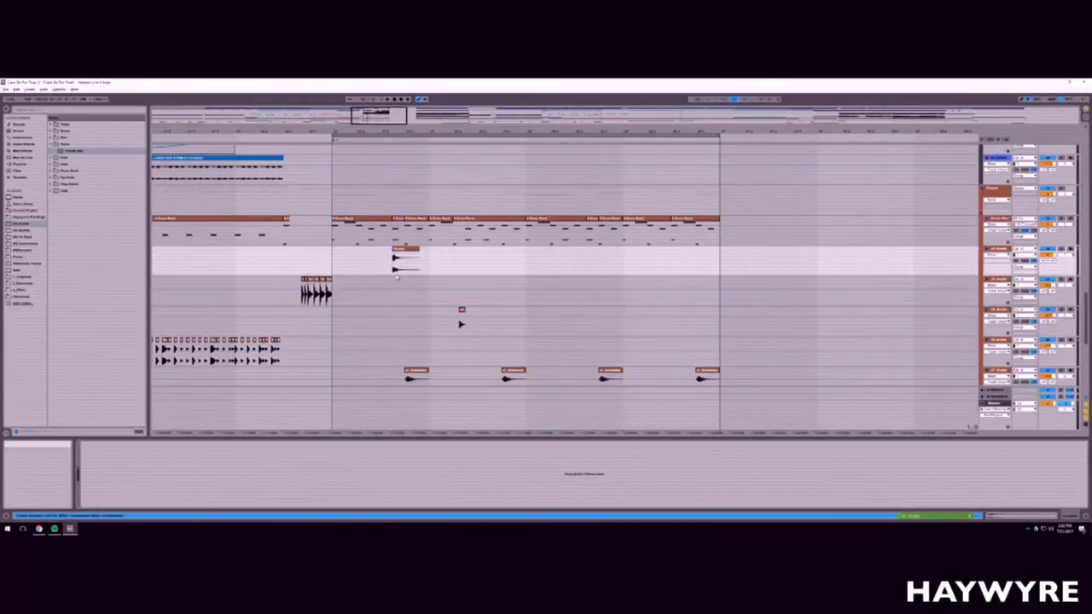
{"action": "key", "text": "ctrl+v"}
Step: Play the loop to hear the compressed one-shot sample with the drums
{"action": "key", "text": "space"}
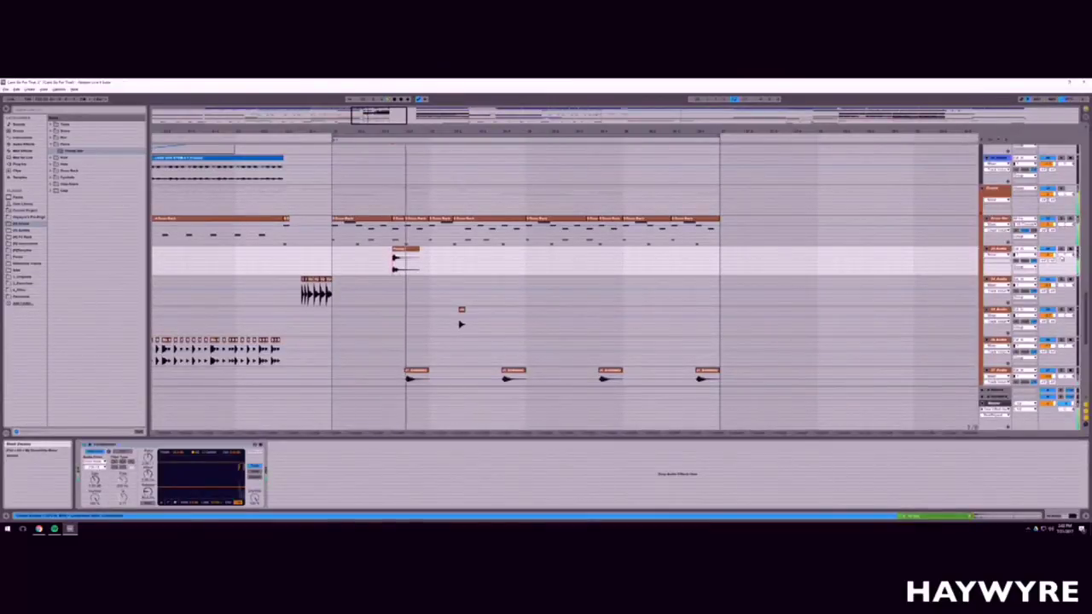
{"action": "key", "text": "space"}
{"action": "key", "text": "space"}
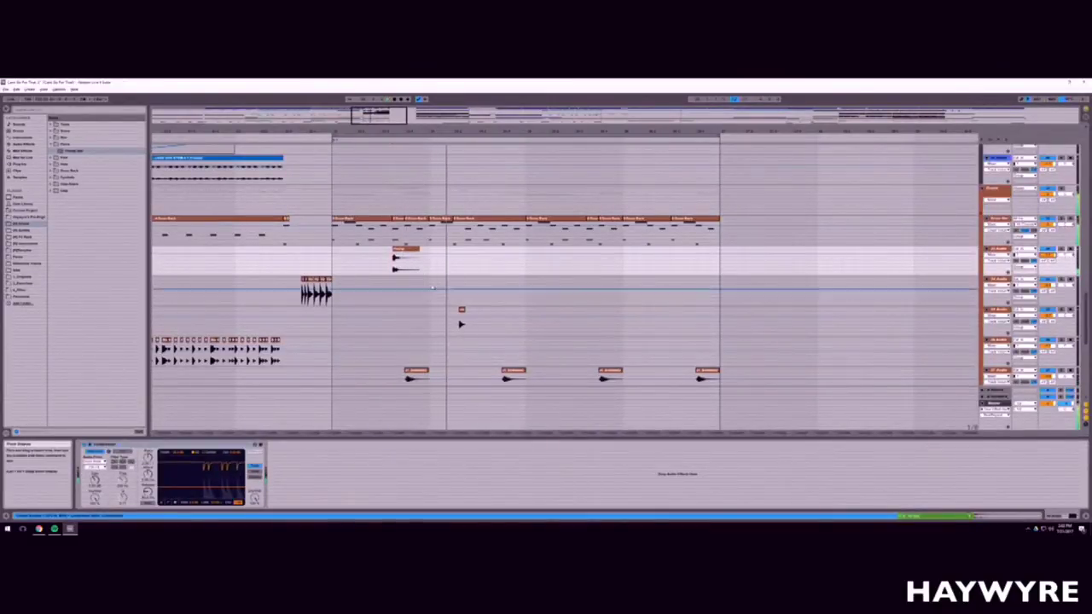
{"action": "mouse_move", "coordinate": [368, 132]}
{"action": "left_mouse_down"}
{"action": "mouse_move", "coordinate": [369, 113]}
{"action": "mouse_move", "coordinate": [369, 143]}
{"action": "left_mouse_up"}
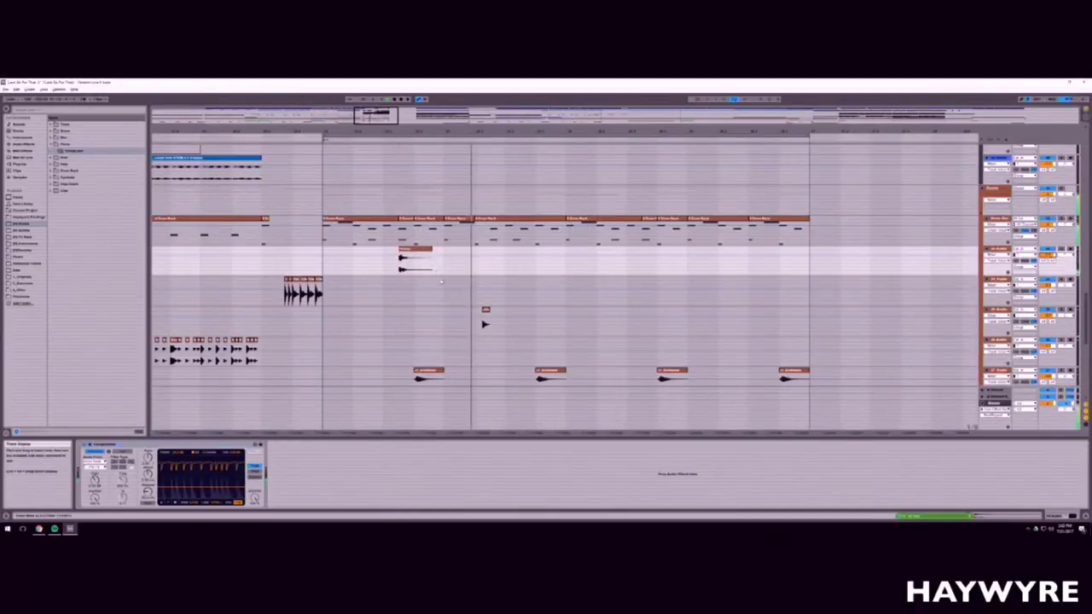
Step: Try a shortened copy of the one-shot sample at the loop's start and delete it
{"action": "left_click_drag", "start_coordinate": [417, 270], "coordinate": [399, 271]}
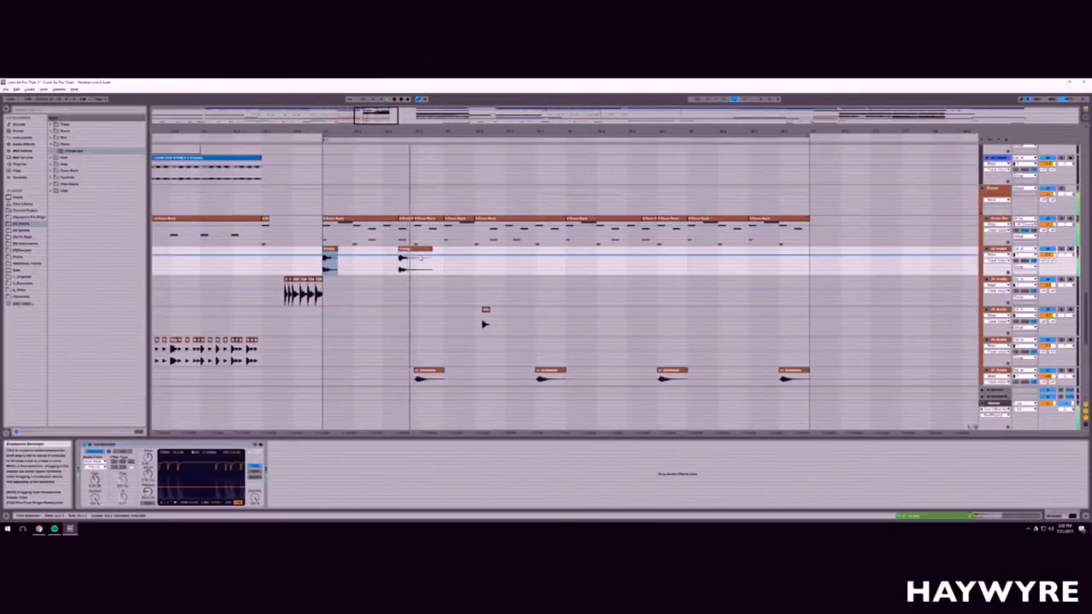
{"action": "left_click_drag", "start_coordinate": [323, 266], "coordinate": [362, 266]}
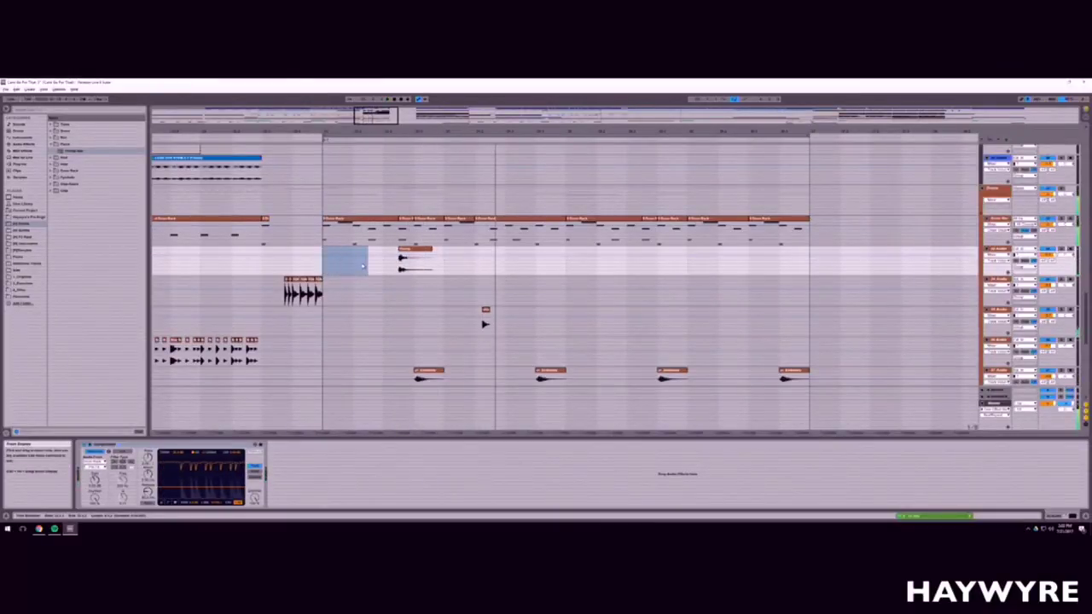
{"action": "left_click", "coordinate": [292, 265]}
Step: Duplicate the first half of the loop on the one-shot sample's track into the loop's second half
{"action": "scroll", "coordinate": [292, 265], "scroll_direction": "up", "scroll_amount": 2}
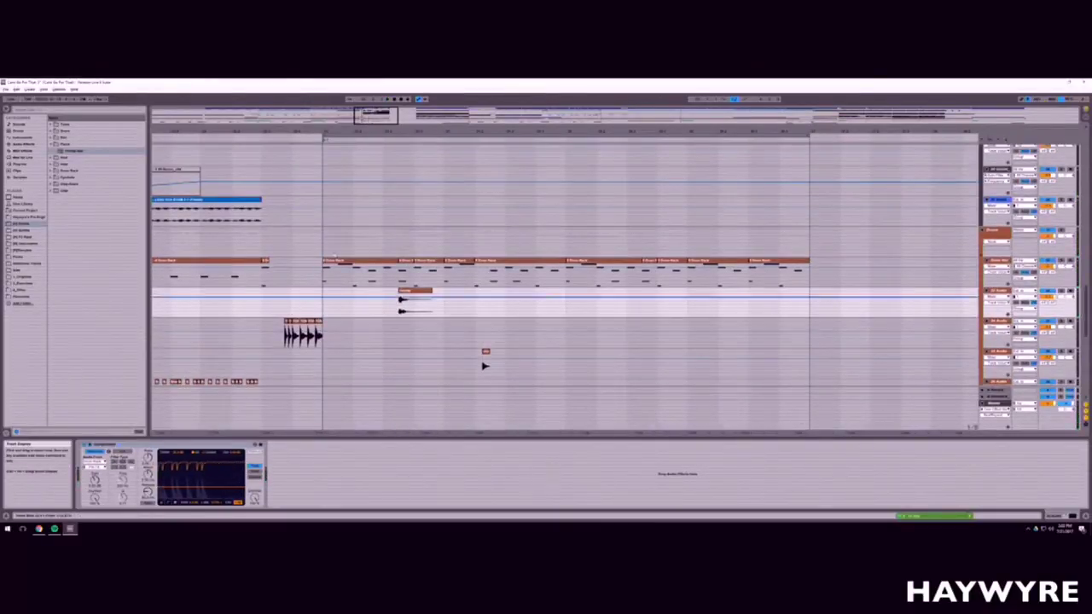
{"action": "scroll", "coordinate": [446, 223], "scroll_direction": "down", "scroll_amount": 2}
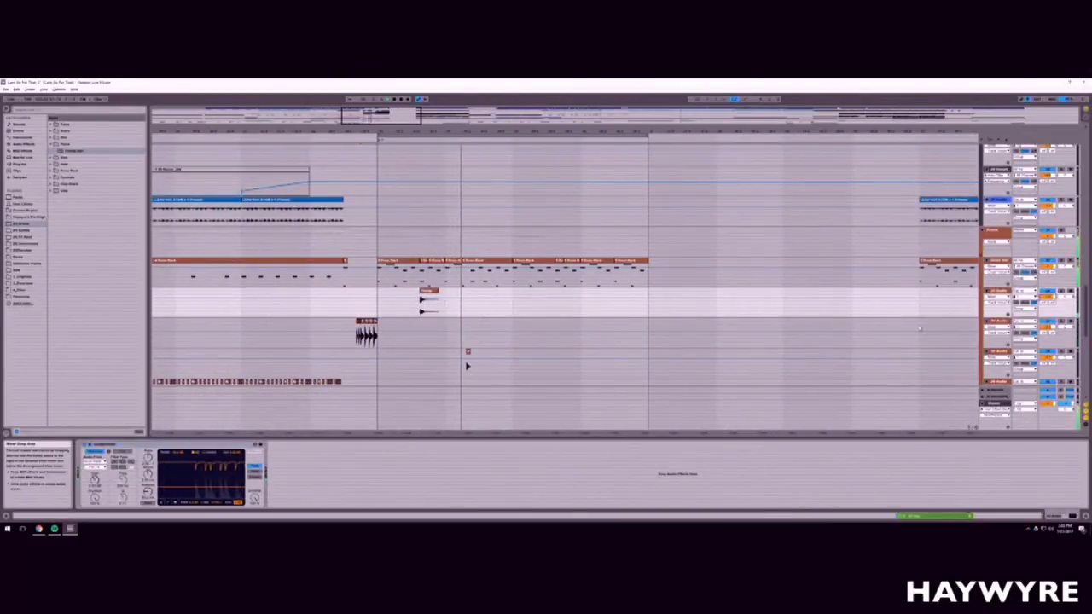
{"action": "left_click_drag", "start_coordinate": [378, 313], "coordinate": [513, 312]}
{"action": "key", "text": "ctrl+d"}
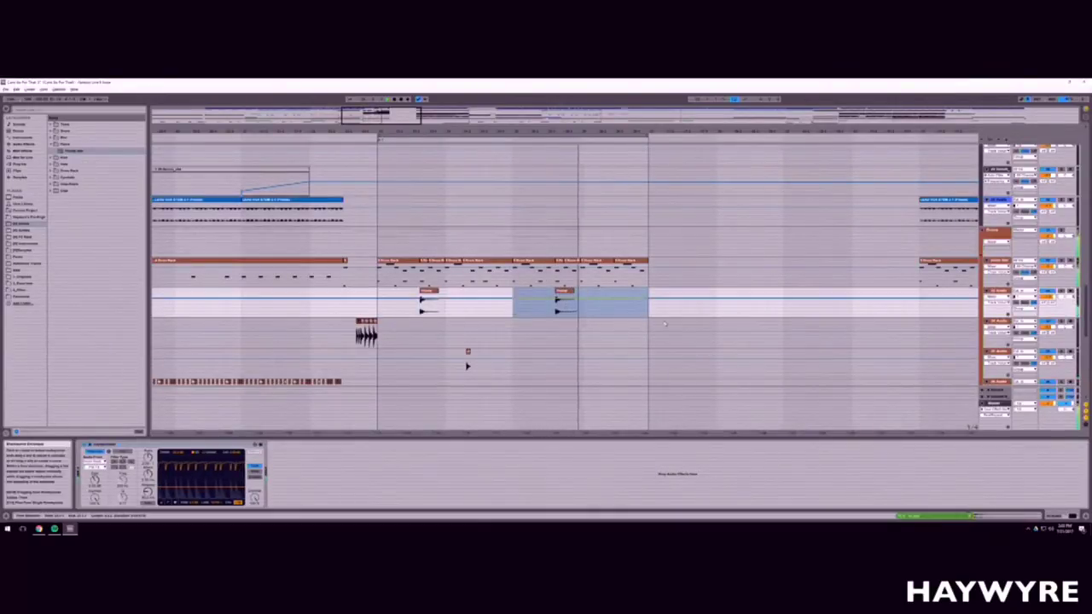
Step: Find the deactivated synth clip within the loop and audition its track's clips in the section after the loop
{"action": "scroll", "coordinate": [540, 314], "scroll_direction": "up", "scroll_amount": 2}
{"action": "scroll", "coordinate": [541, 314], "scroll_direction": "up", "scroll_amount": 6}
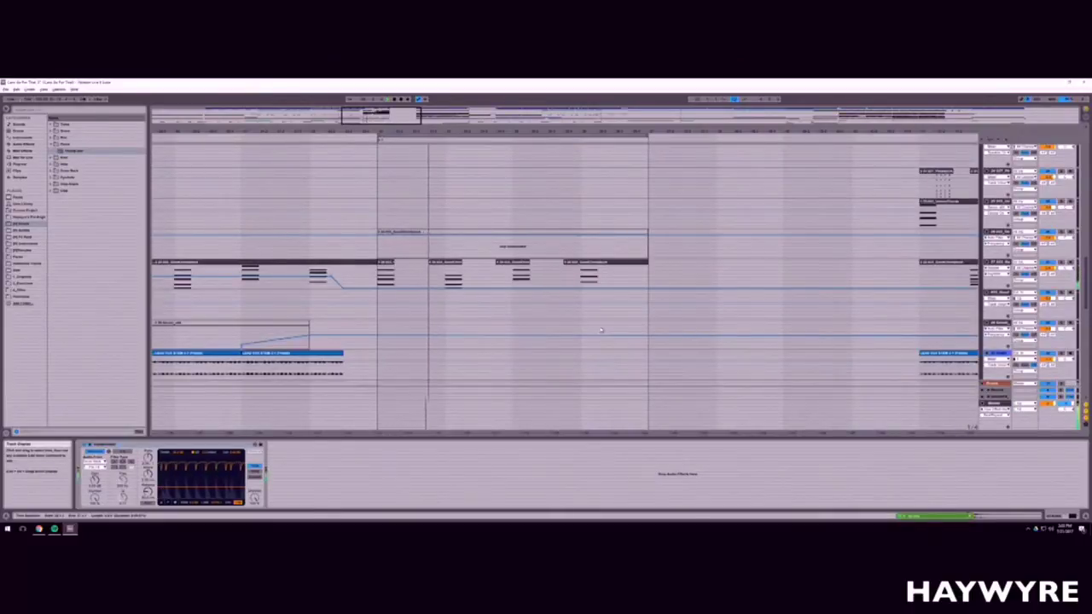
{"action": "scroll", "coordinate": [461, 196], "scroll_direction": "up", "scroll_amount": 3}
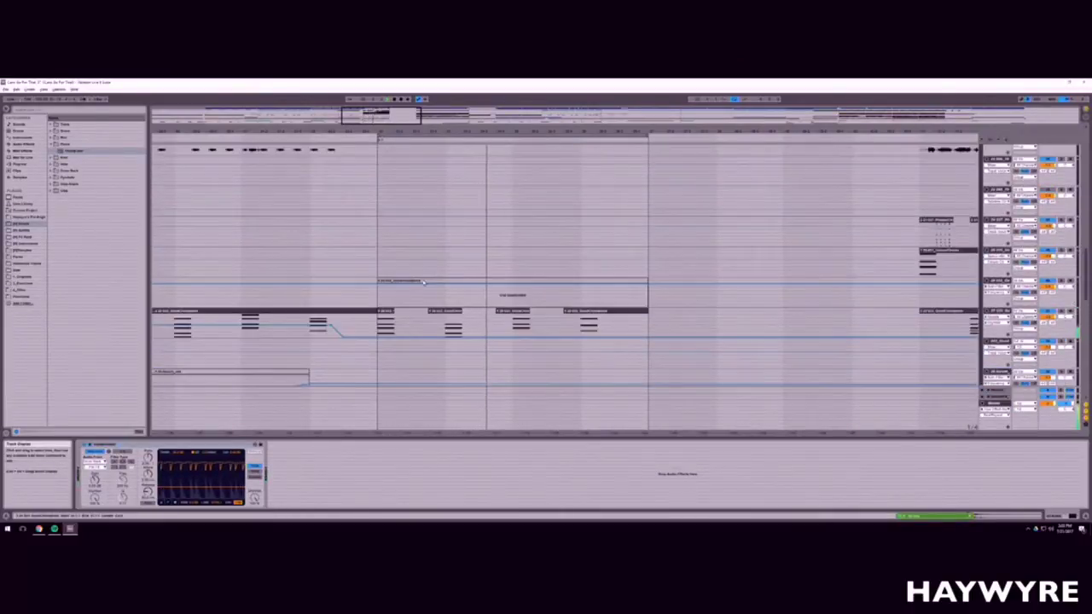
{"action": "left_click", "coordinate": [424, 279]}
{"action": "left_click", "coordinate": [424, 280]}
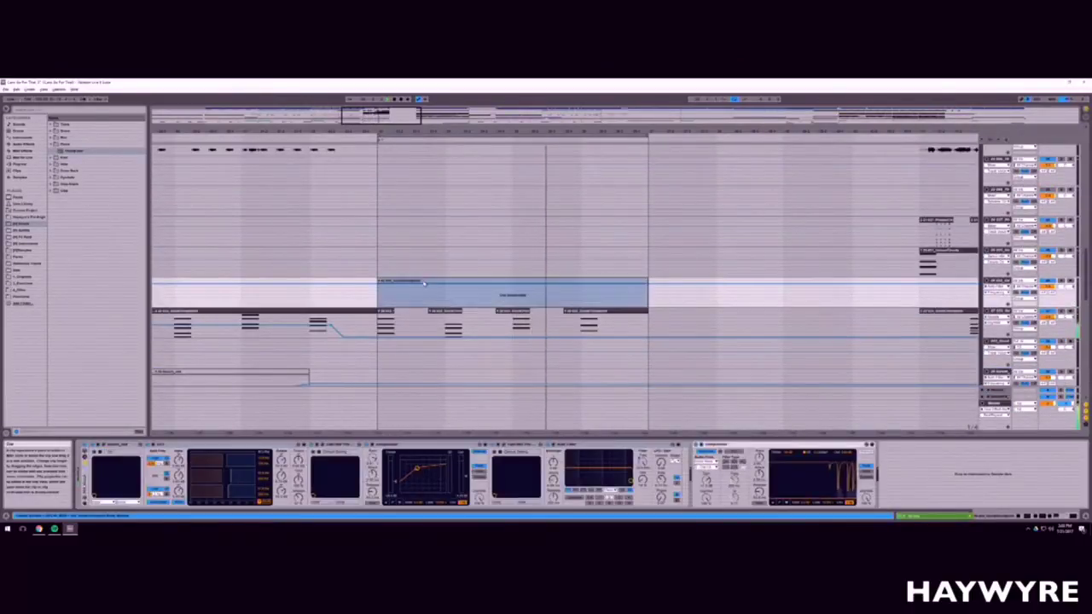
{"action": "scroll", "coordinate": [503, 273], "scroll_direction": "down", "scroll_amount": 4}
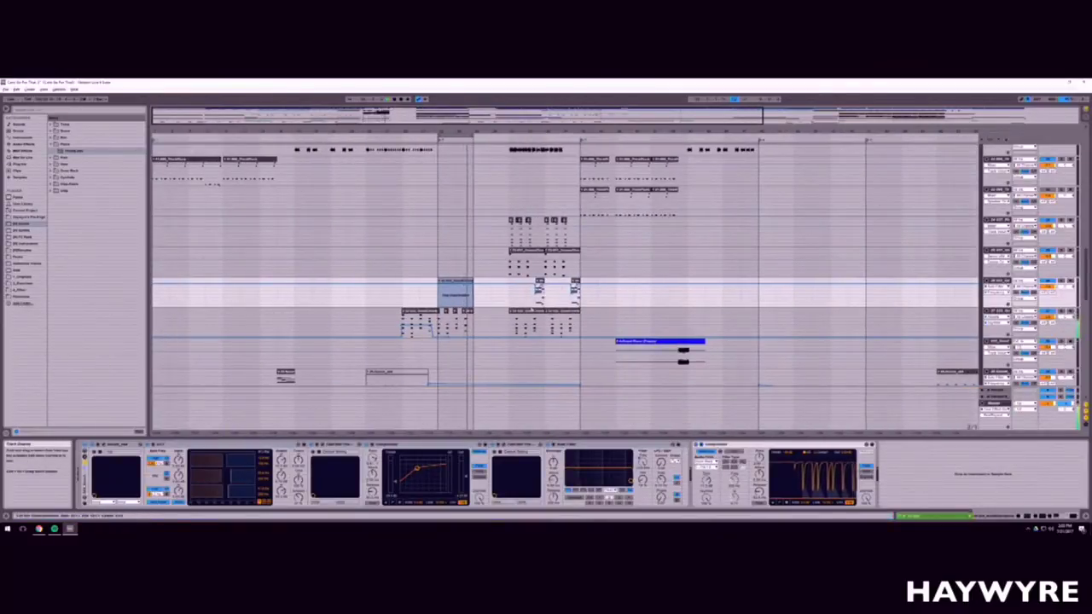
{"action": "left_click", "coordinate": [510, 292]}
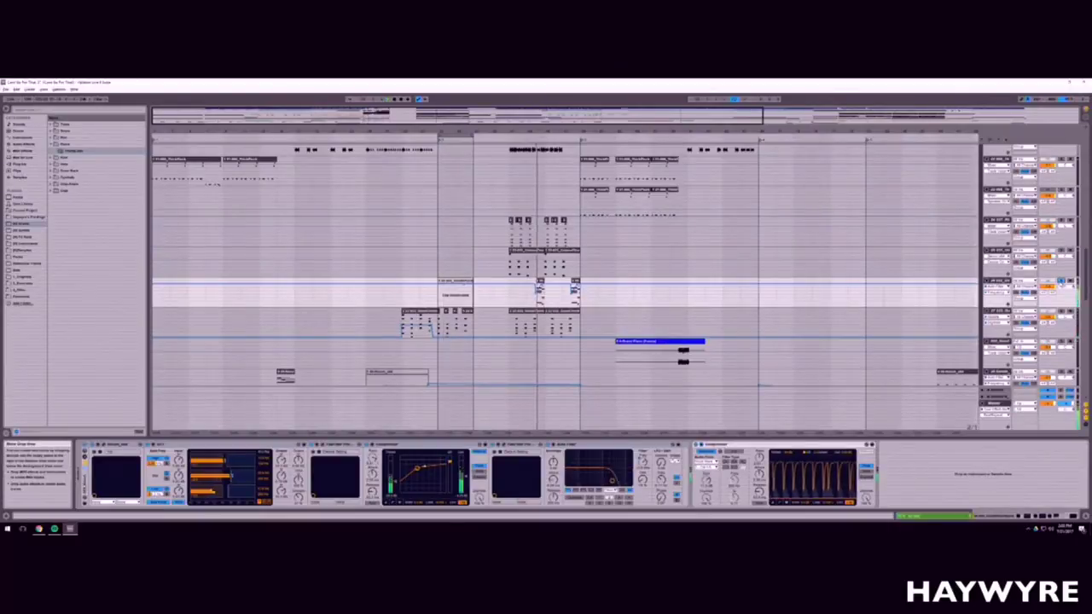
Step: Delete the old clips on the four neighbouring synth tracks in the section after the loop
{"action": "scroll", "coordinate": [631, 316], "scroll_direction": "up", "scroll_amount": 3}
{"action": "scroll", "coordinate": [631, 316], "scroll_direction": "up", "scroll_amount": 2}
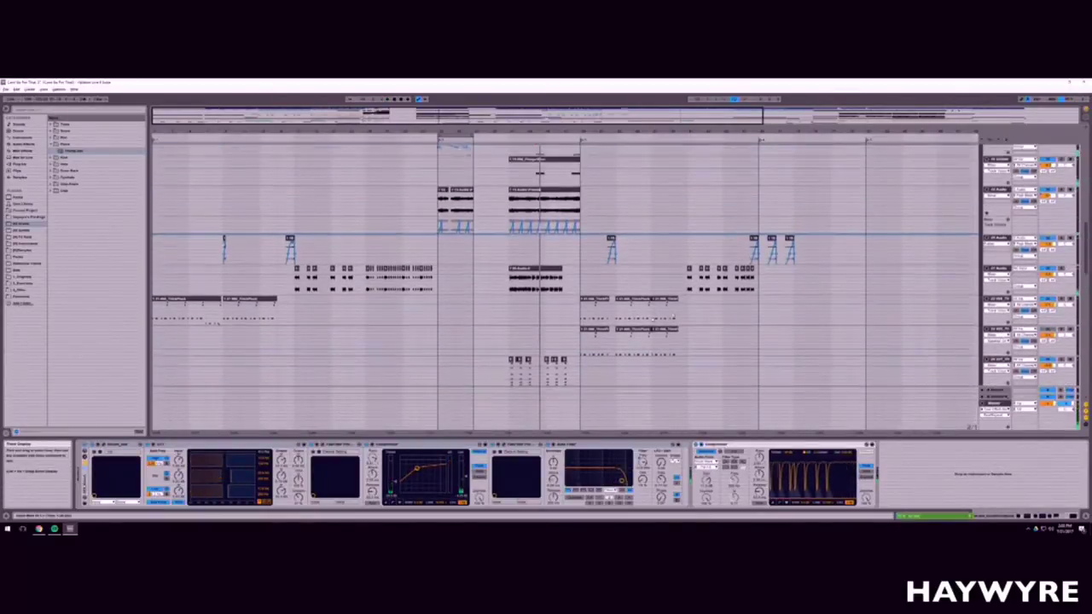
{"action": "scroll", "coordinate": [631, 316], "scroll_direction": "down", "scroll_amount": 5}
{"action": "scroll", "coordinate": [512, 228], "scroll_direction": "down", "scroll_amount": 1}
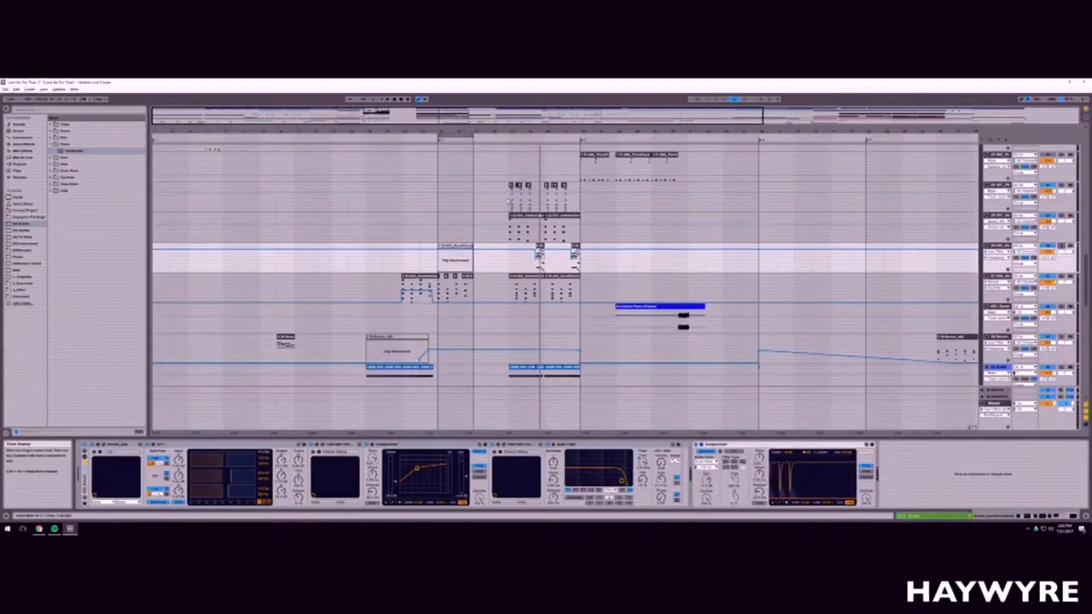
{"action": "left_click_drag", "start_coordinate": [510, 199], "coordinate": [582, 291]}
{"action": "key", "text": "Delete"}
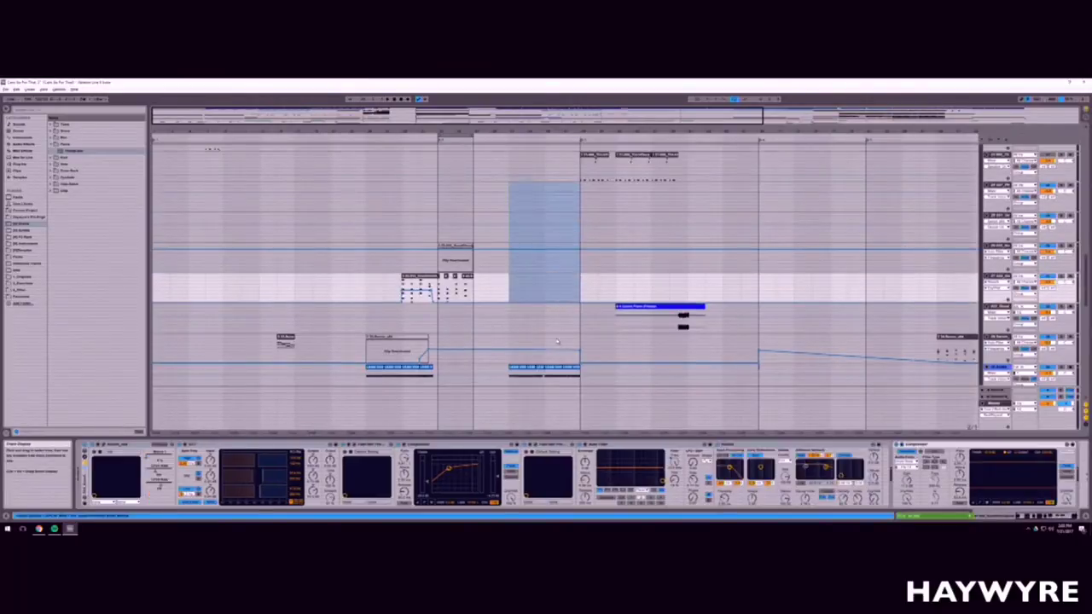
Step: Fold the track groups and duplicate the whole looped section across all groups directly after the loop
{"action": "scroll", "coordinate": [582, 291], "scroll_direction": "down", "scroll_amount": 12}
{"action": "scroll", "coordinate": [488, 308], "scroll_direction": "down", "scroll_amount": 5}
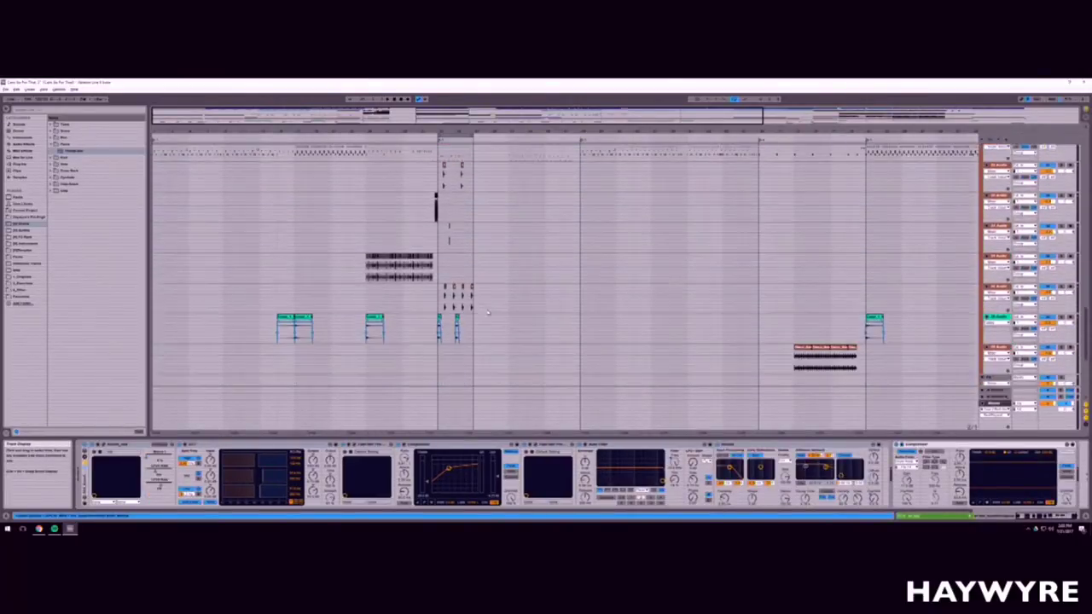
{"action": "scroll", "coordinate": [487, 309], "scroll_direction": "up", "scroll_amount": 3}
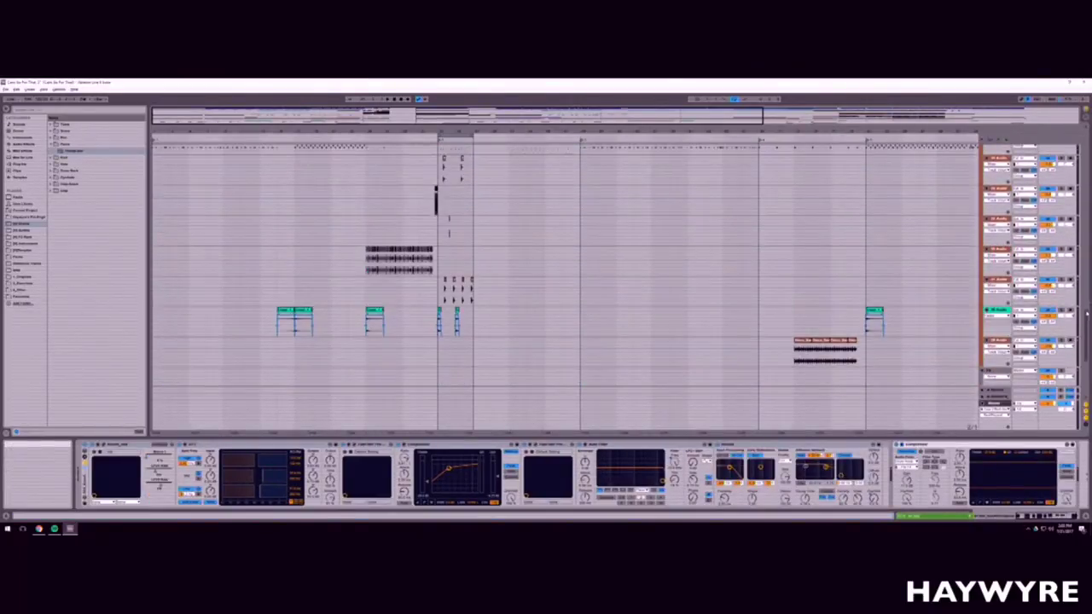
{"action": "scroll", "coordinate": [610, 245], "scroll_direction": "up", "scroll_amount": 6}
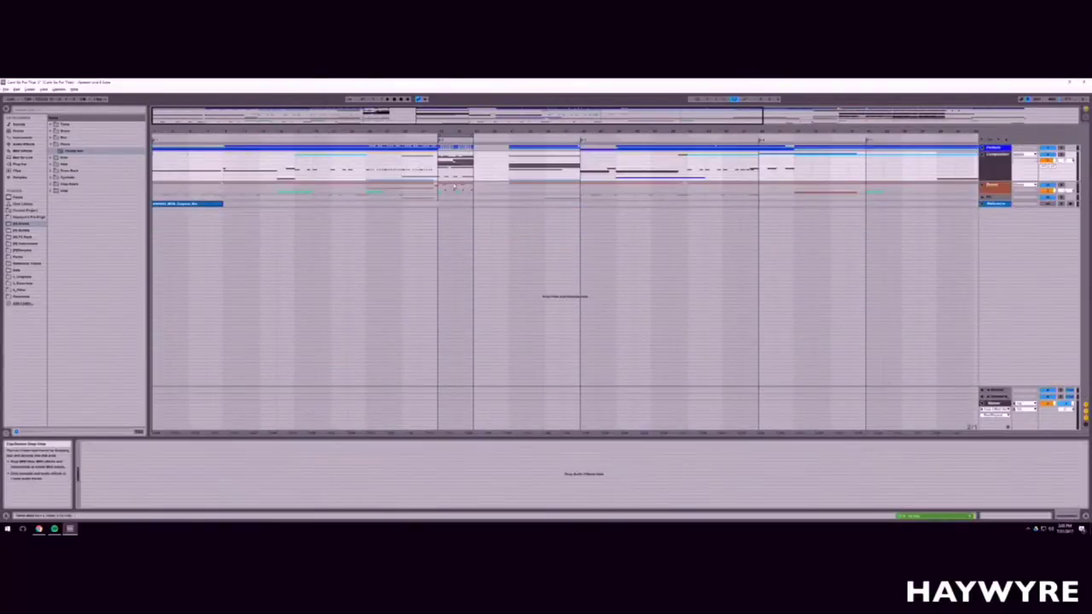
{"action": "left_click_drag", "start_coordinate": [441, 204], "coordinate": [471, 148]}
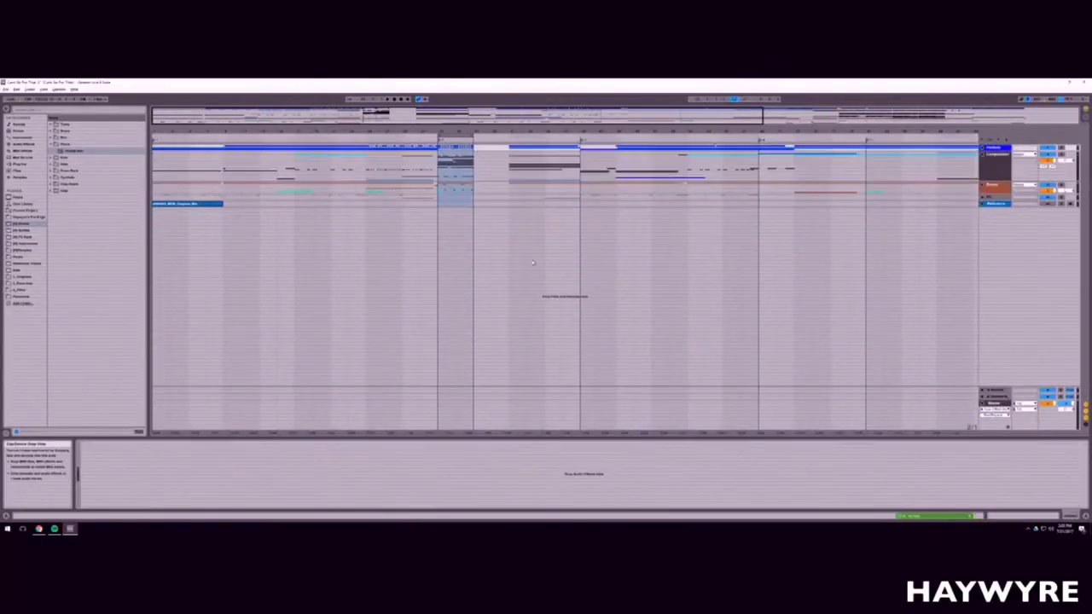
{"action": "key", "text": "ctrl+d"}
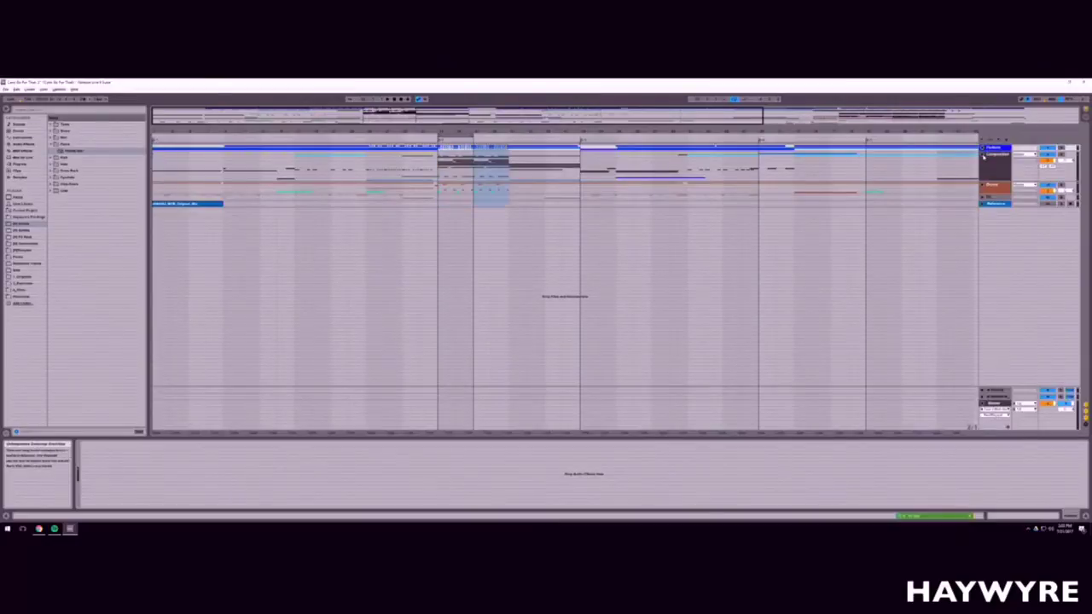
Step: Unfold the Composition group to show its tracks around the duplicated section
{"action": "left_click", "coordinate": [982, 155]}
{"action": "scroll", "coordinate": [517, 228], "scroll_direction": "down", "scroll_amount": 5}
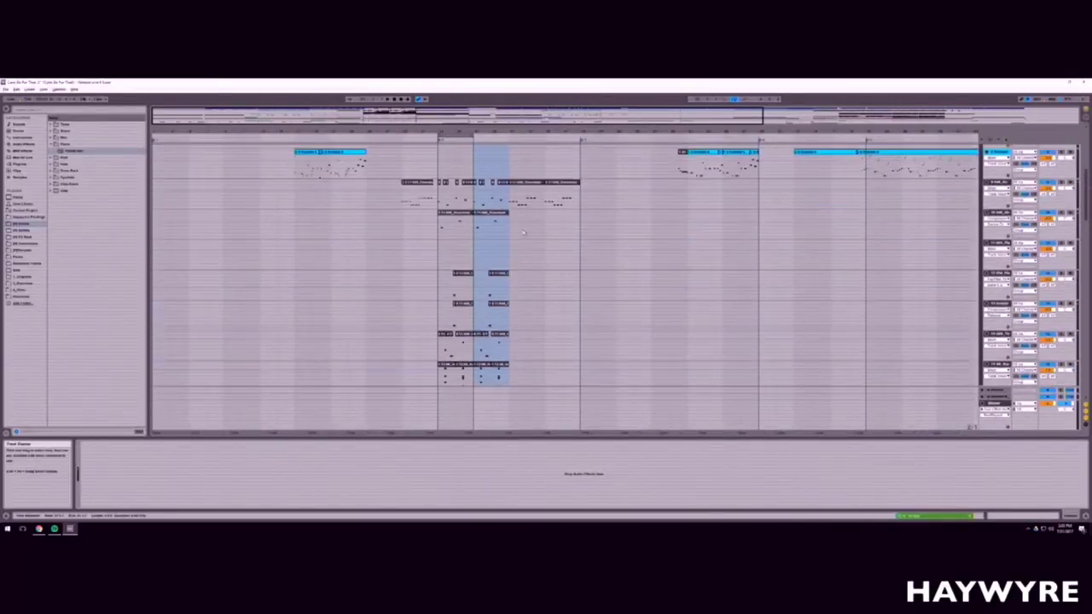
Step: Duplicate the two-loop passage on the upper two dark synth tracks into the following section, replacing the old clips there
{"action": "scroll", "coordinate": [517, 227], "scroll_direction": "up", "scroll_amount": 2}
{"action": "left_click_drag", "start_coordinate": [517, 224], "coordinate": [580, 222]}
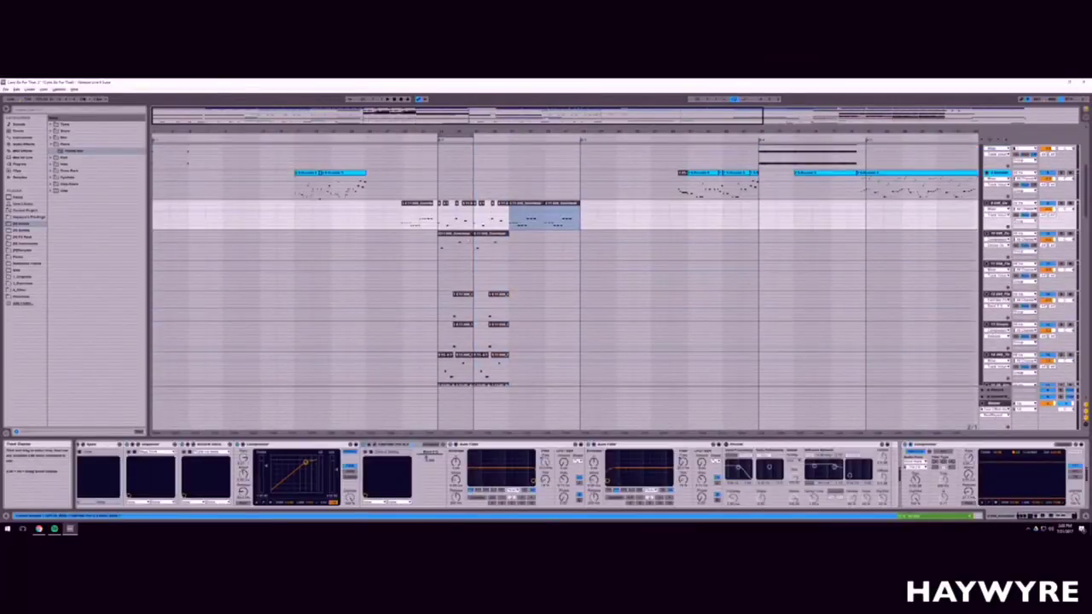
{"action": "left_click_drag", "start_coordinate": [438, 205], "coordinate": [511, 248]}
{"action": "key", "text": "ctrl+d"}
{"action": "scroll", "coordinate": [503, 265], "scroll_direction": "down", "scroll_amount": 2}
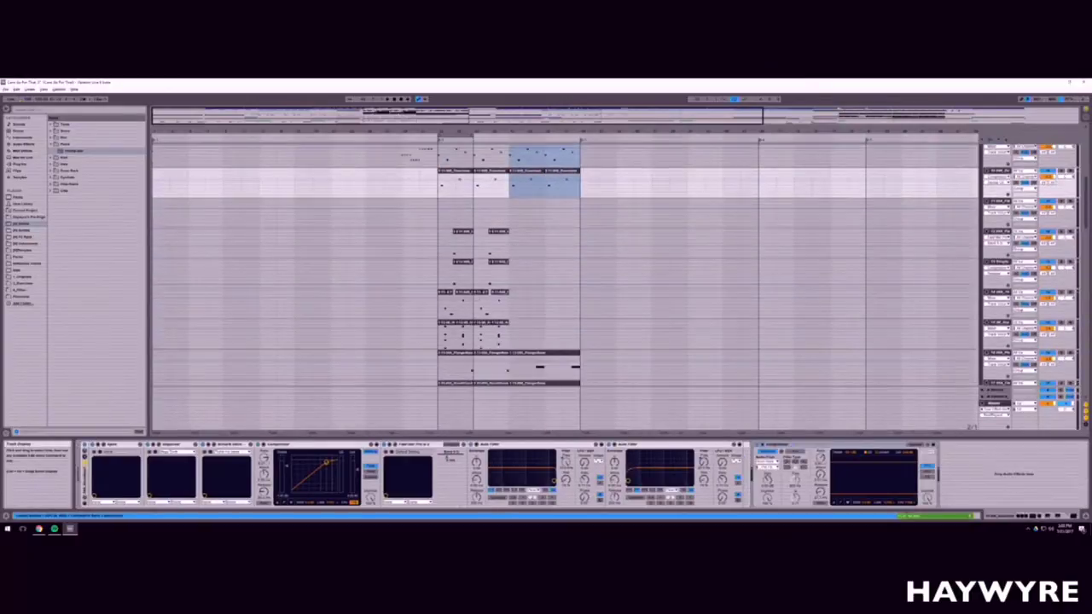
Step: Clear the old bass clips after the second loop and duplicate the two-loop clips from the remaining synth, chord and bass tracks there
{"action": "scroll", "coordinate": [444, 250], "scroll_direction": "down", "scroll_amount": 2}
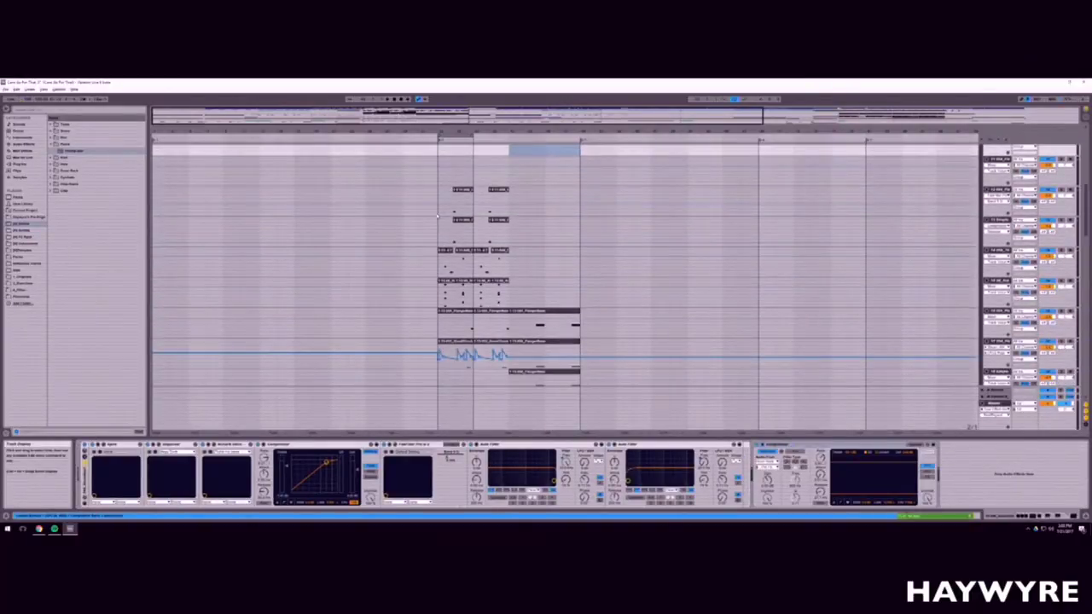
{"action": "left_click_drag", "start_coordinate": [438, 218], "coordinate": [507, 327]}
{"action": "scroll", "coordinate": [508, 327], "scroll_direction": "down", "scroll_amount": 2}
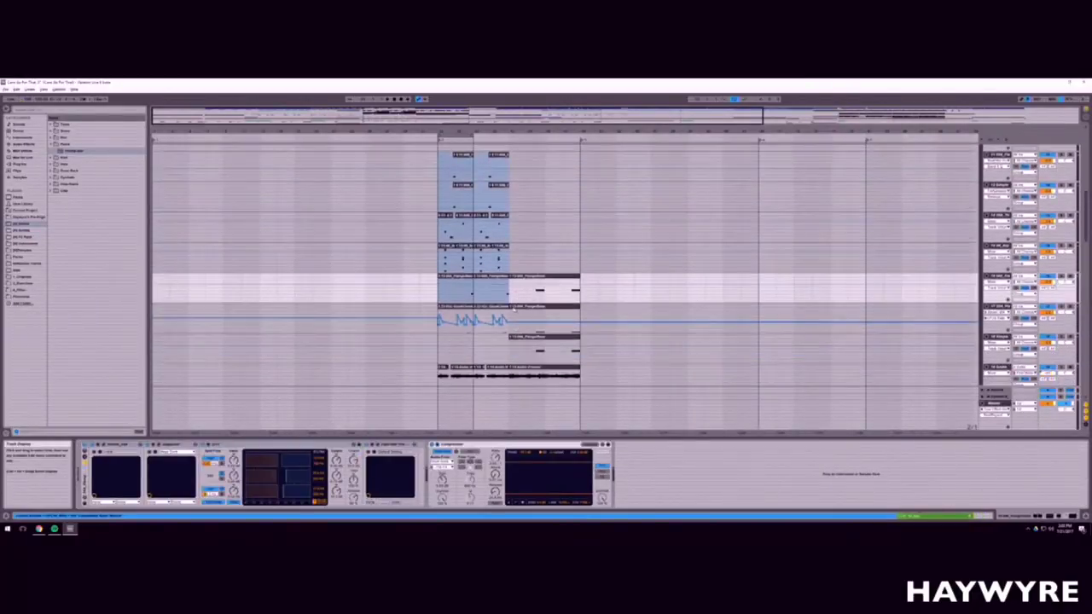
{"action": "key", "text": "ctrl+d"}
{"action": "key", "text": "Delete"}
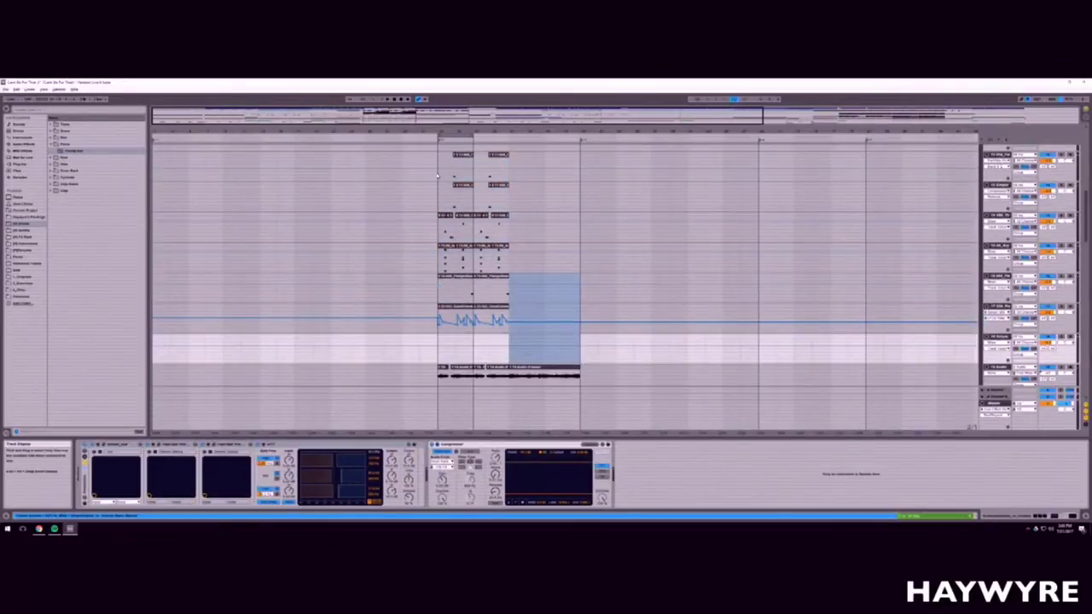
{"action": "left_click_drag", "start_coordinate": [437, 175], "coordinate": [509, 290]}
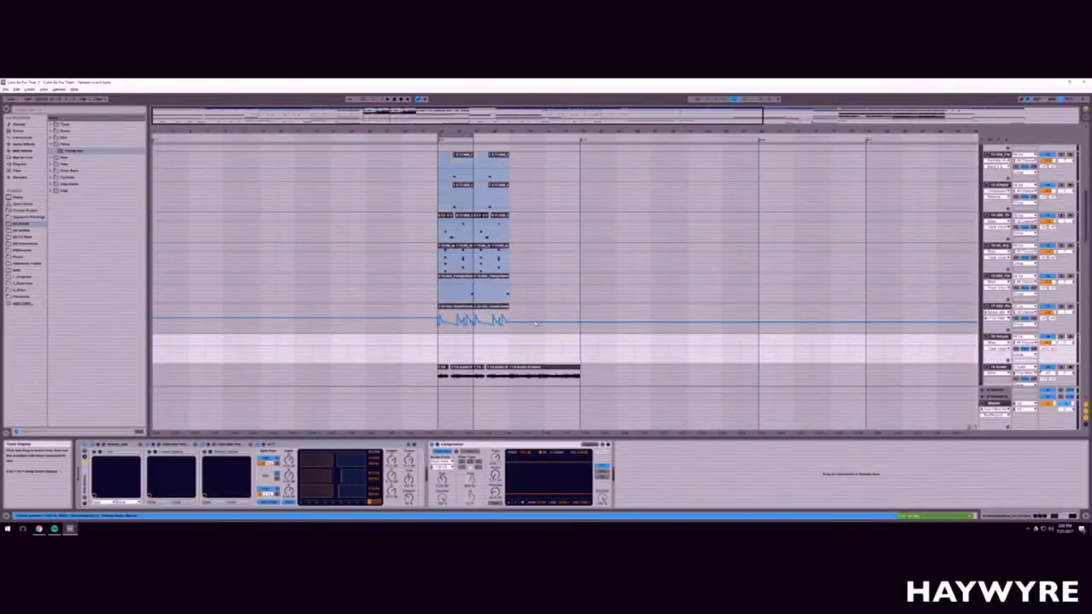
{"action": "key", "text": "ctrl+d"}
Step: Delete the old audio after the second loop and duplicate the two-loop audio passage with its automation into the gap
{"action": "scroll", "coordinate": [536, 323], "scroll_direction": "down", "scroll_amount": 5}
{"action": "left_click_drag", "start_coordinate": [509, 284], "coordinate": [598, 286]}
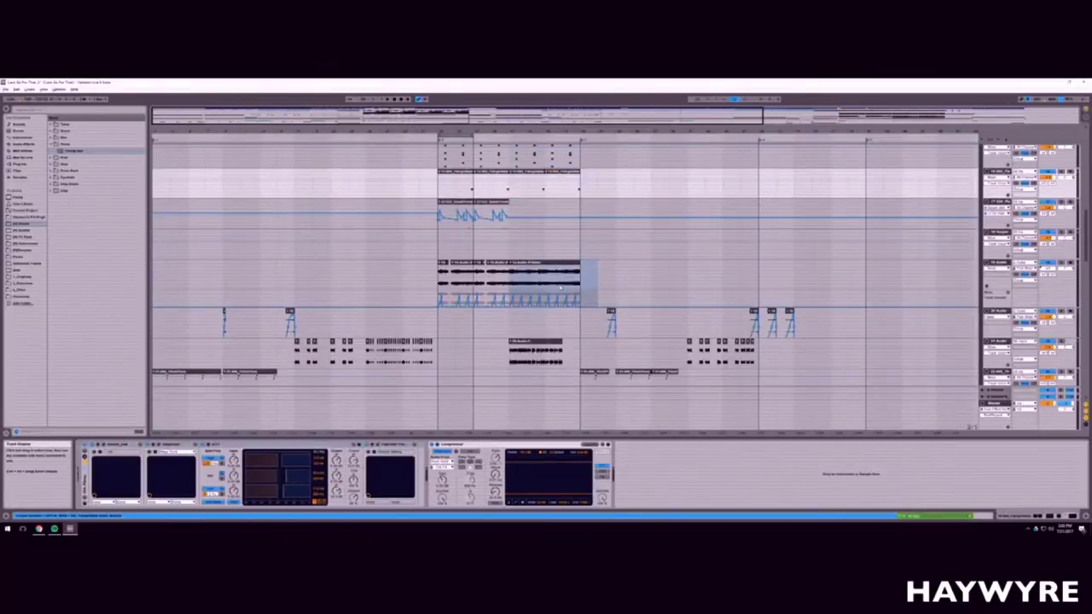
{"action": "key", "text": "Delete"}
{"action": "left_click_drag", "start_coordinate": [439, 281], "coordinate": [527, 300]}
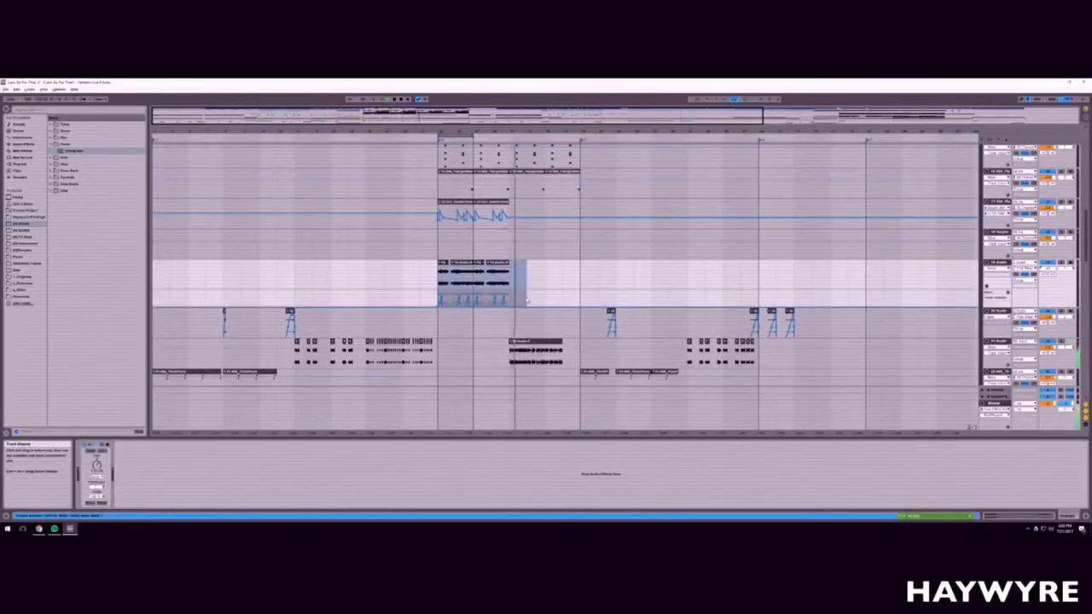
Step: Duplicate the two-loop passage on the densely notated MIDI track into the section right after it
{"action": "scroll", "coordinate": [512, 299], "scroll_direction": "down", "scroll_amount": 8}
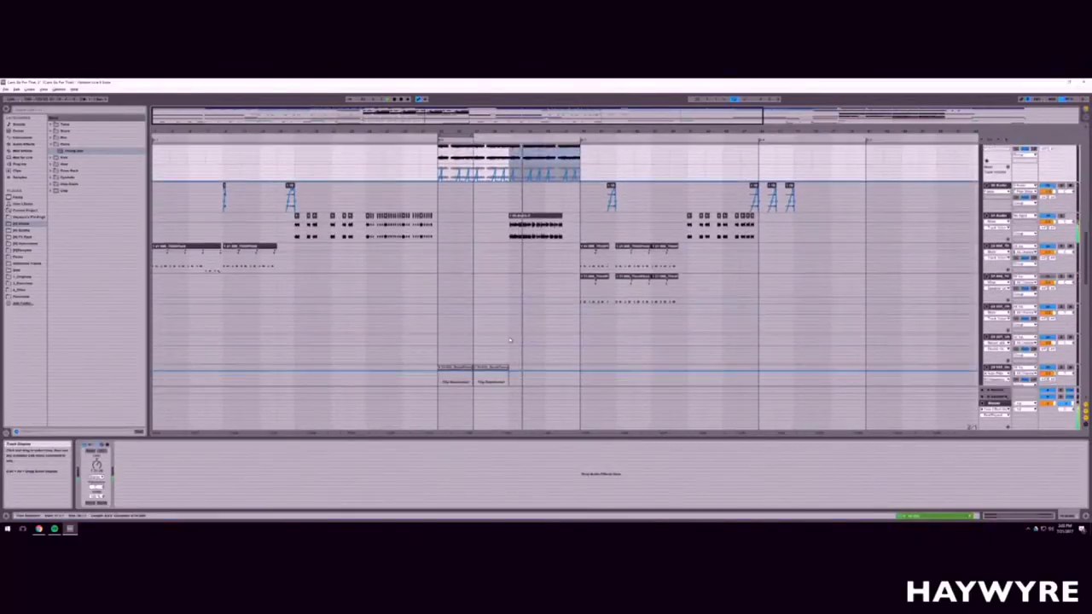
{"action": "scroll", "coordinate": [511, 341], "scroll_direction": "down", "scroll_amount": 2}
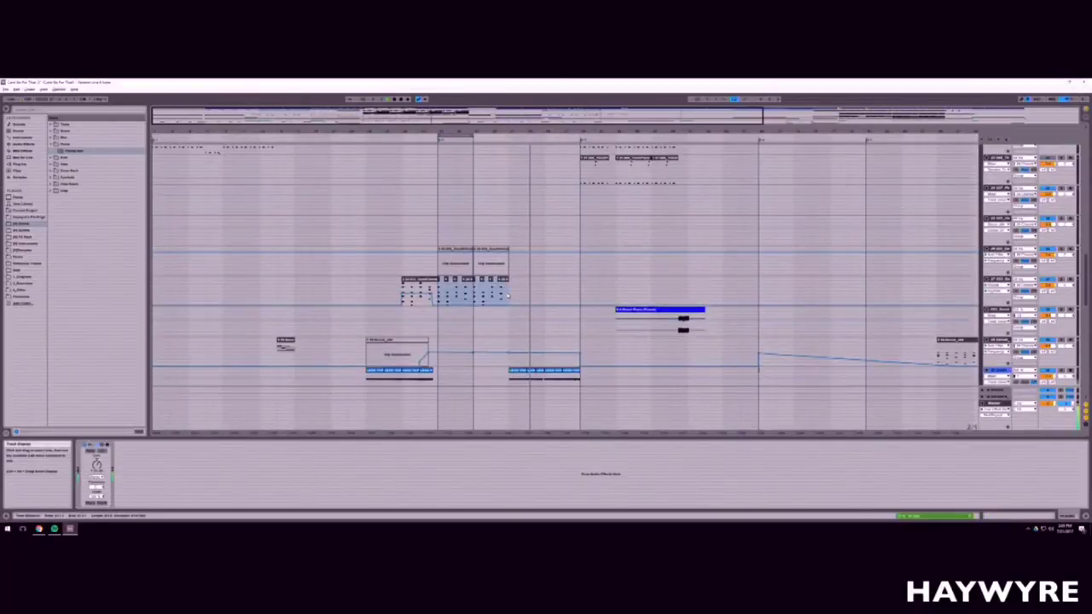
{"action": "key", "text": "ctrl+d"}
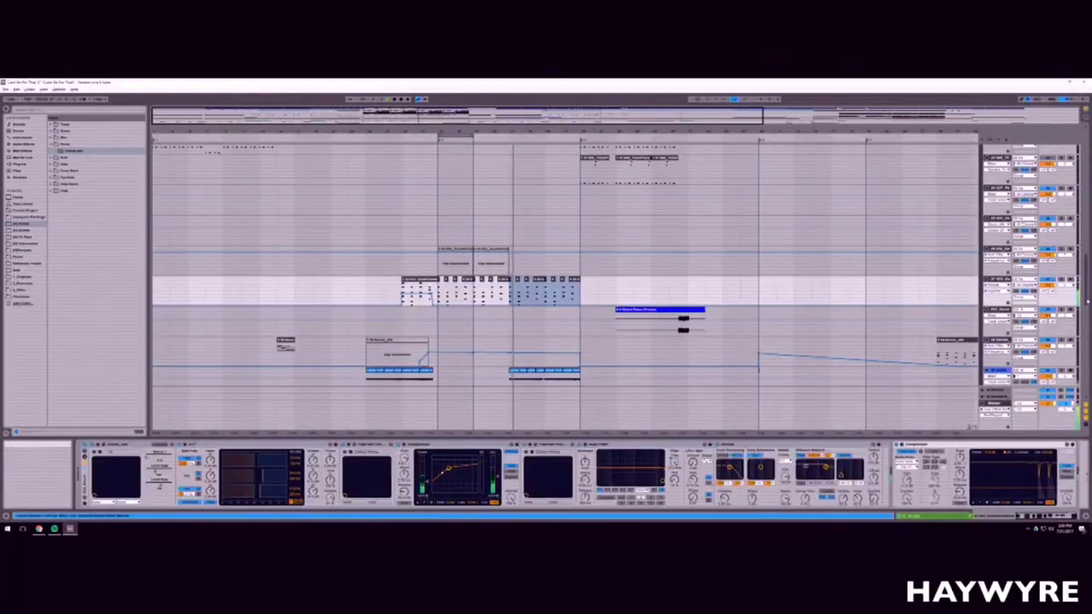
Step: Consolidate the third and fourth loops on the uppermost dark synth track into a single clip
{"action": "left_click_drag", "start_coordinate": [1087, 302], "coordinate": [1085, 222]}
{"action": "scroll", "coordinate": [772, 296], "scroll_direction": "up", "scroll_amount": 5}
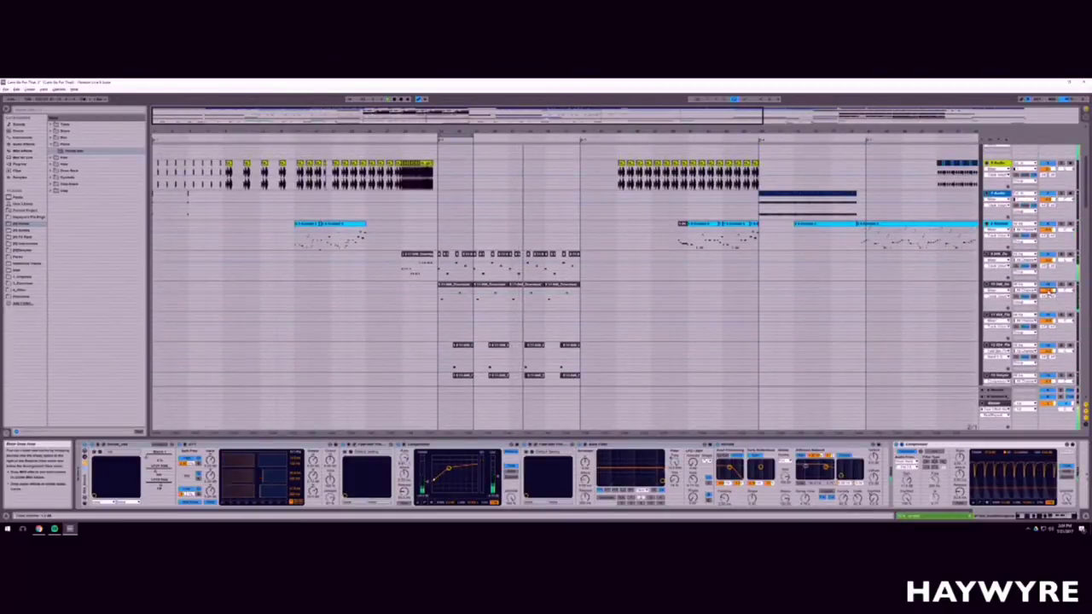
{"action": "left_click_drag", "start_coordinate": [454, 109], "coordinate": [454, 141]}
{"action": "left_click", "coordinate": [440, 270]}
{"action": "left_click_drag", "start_coordinate": [591, 272], "coordinate": [630, 273]}
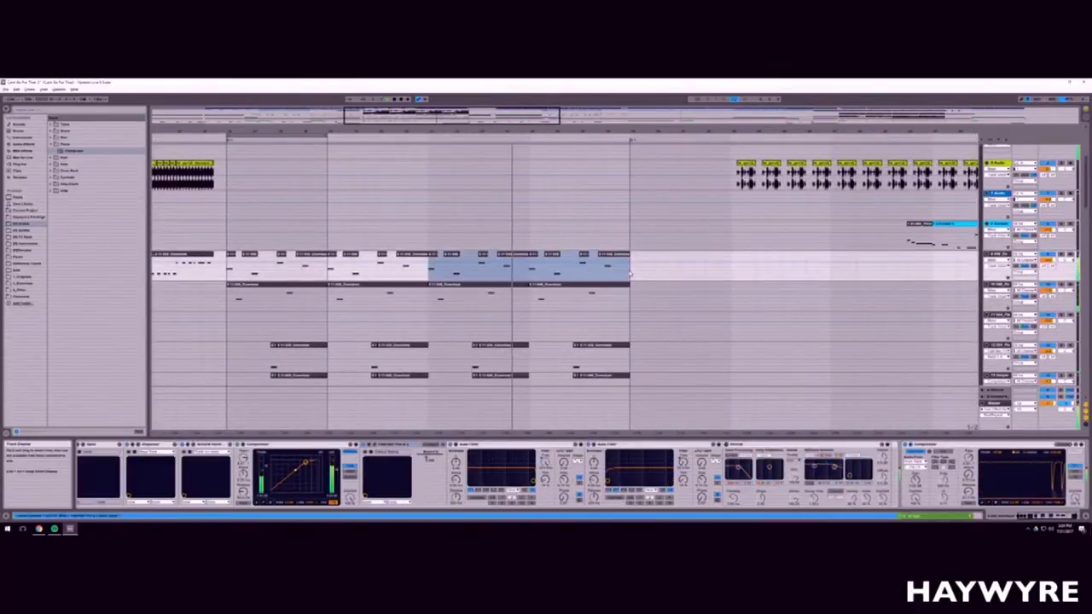
Step: Delete the opening part of the third loop on the second dark synth track and play the passage
{"action": "left_click", "coordinate": [443, 300]}
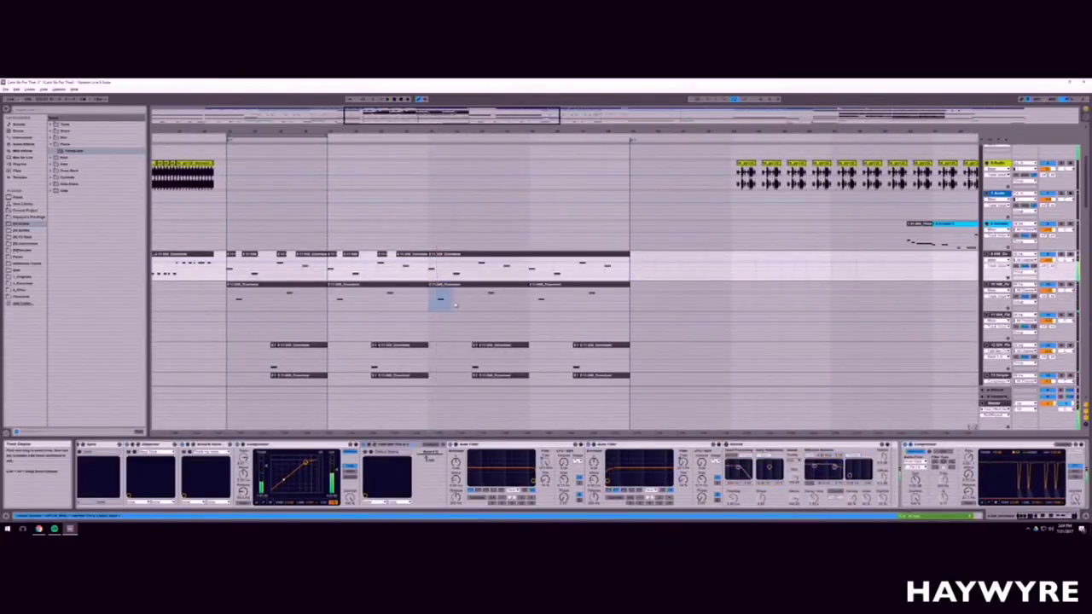
{"action": "left_click_drag", "start_coordinate": [445, 130], "coordinate": [445, 143]}
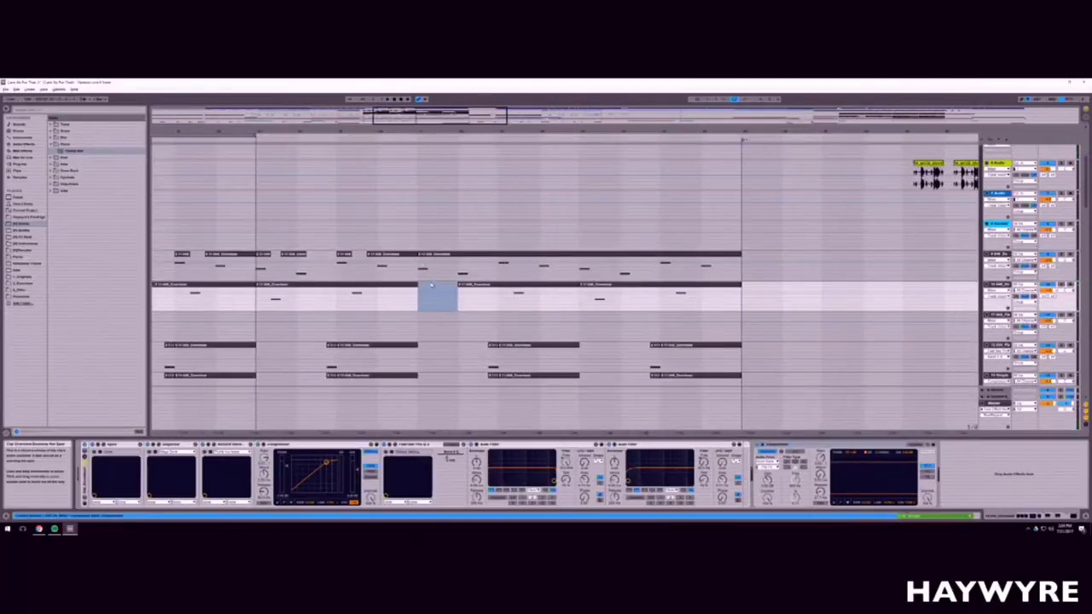
{"action": "scroll", "coordinate": [461, 285], "scroll_direction": "down", "scroll_amount": 3}
{"action": "key", "text": "space"}
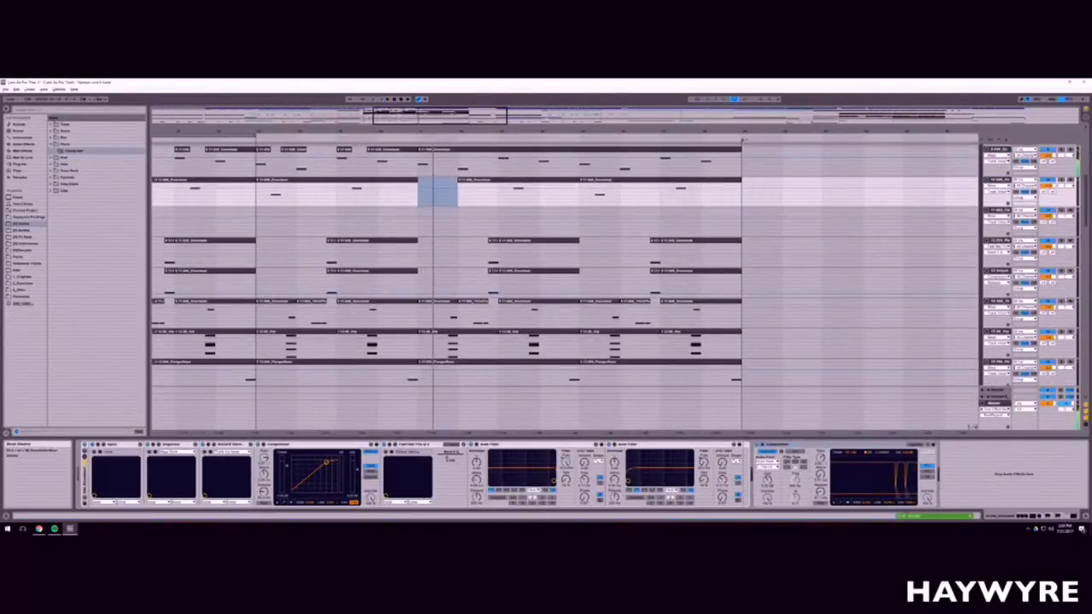
{"action": "key", "text": "space"}
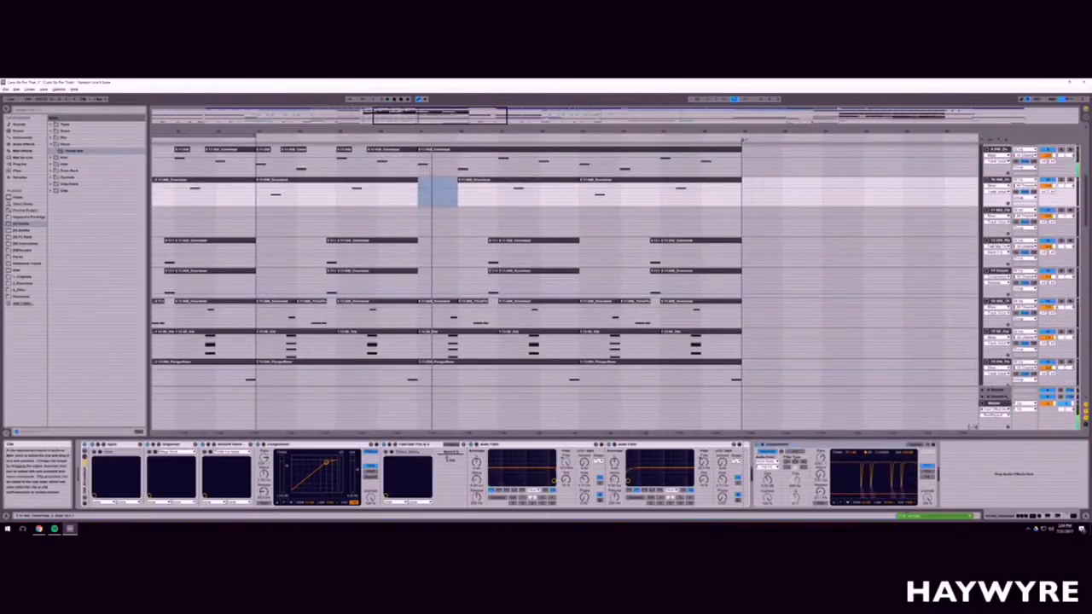
Step: Rework the first half of the third loop above the stacked-chord track into one clip and play it back
{"action": "left_click_drag", "start_coordinate": [459, 301], "coordinate": [499, 301]}
{"action": "key", "text": "space"}
{"action": "left_click", "coordinate": [457, 301]}
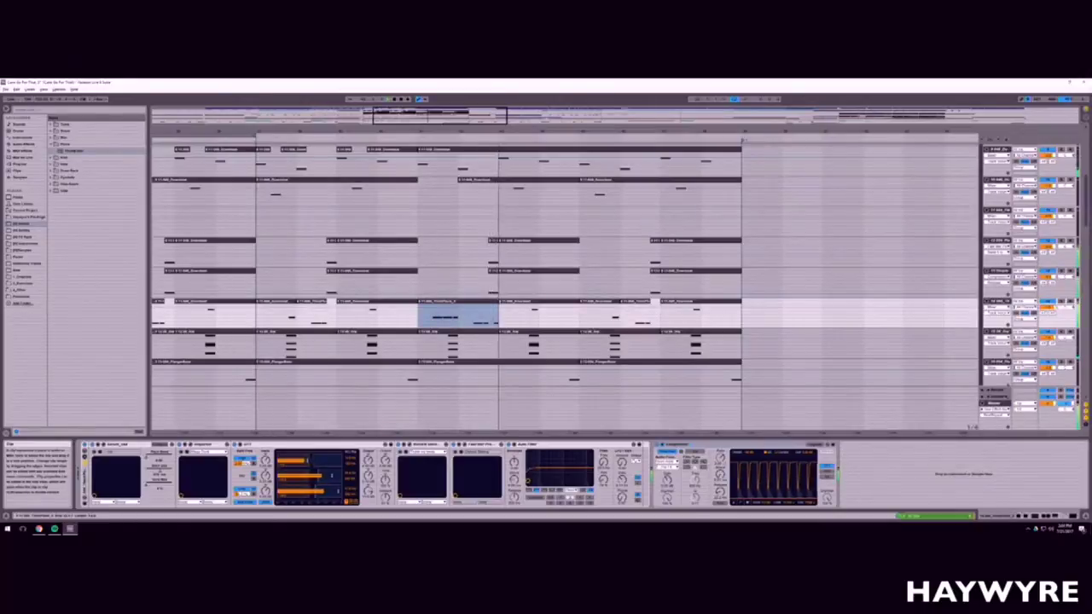
{"action": "key", "text": "space"}
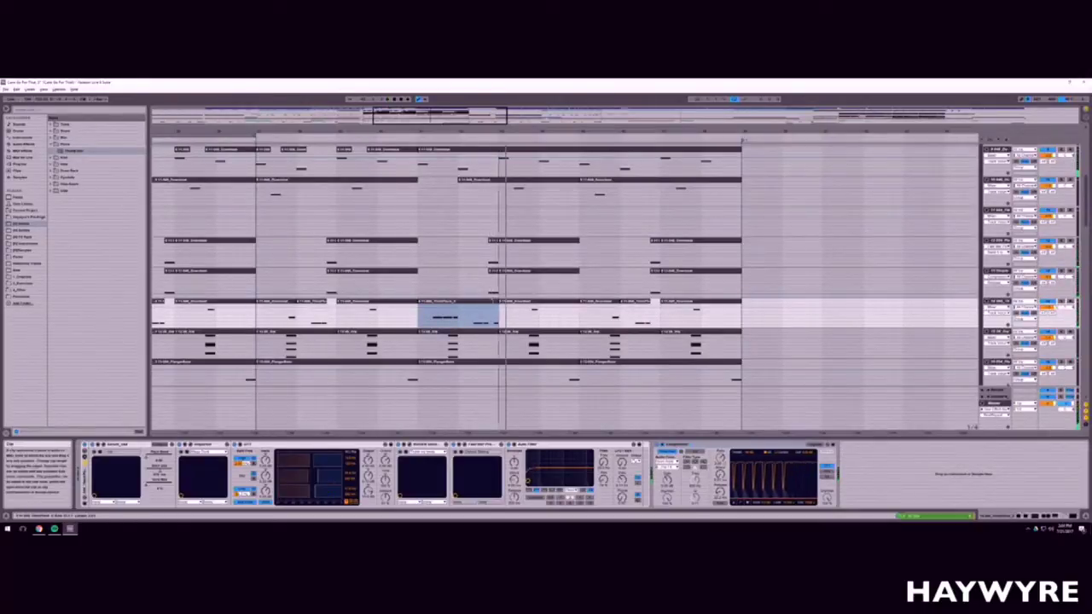
Step: Trim the end of the reworked clip and copy it over the second half of the third loop
{"action": "left_click_drag", "start_coordinate": [500, 316], "coordinate": [741, 317]}
{"action": "left_click", "coordinate": [421, 320]}
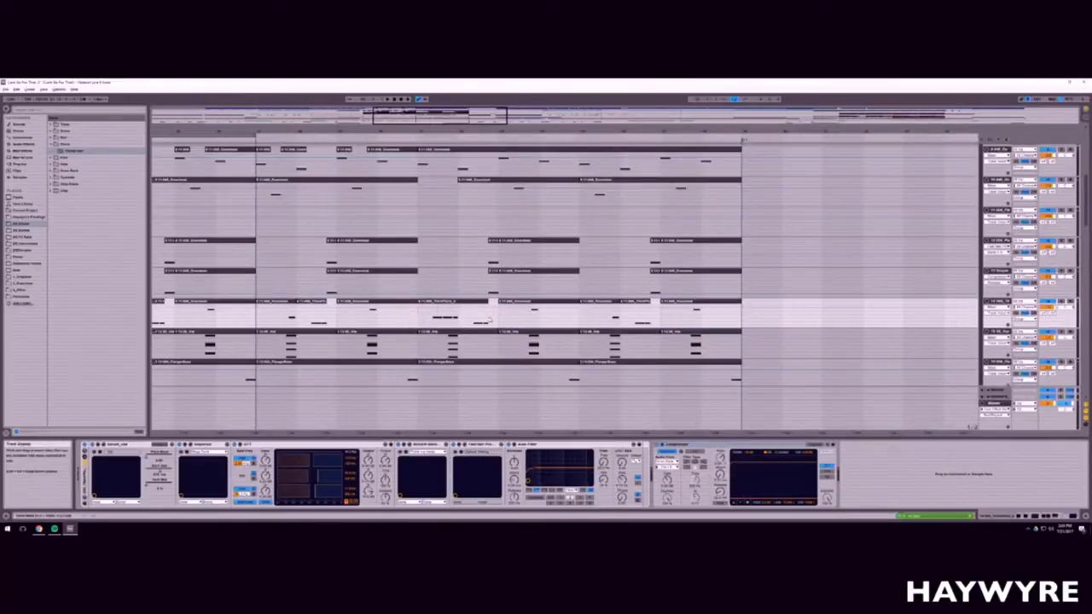
{"action": "left_click_drag", "start_coordinate": [422, 320], "coordinate": [578, 320]}
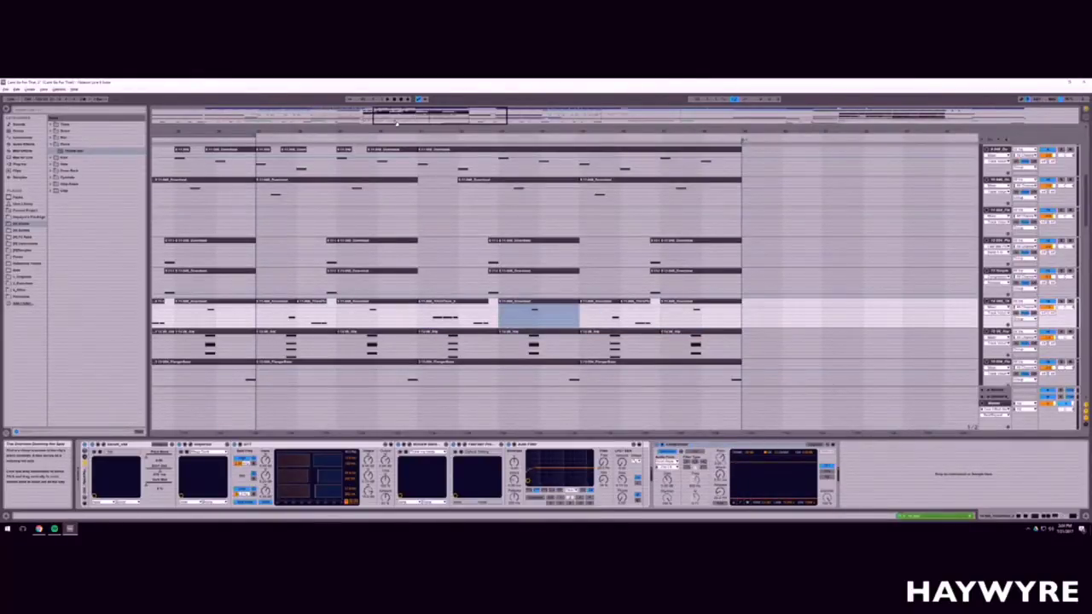
{"action": "left_click_drag", "start_coordinate": [397, 123], "coordinate": [396, 106]}
{"action": "left_click_drag", "start_coordinate": [401, 324], "coordinate": [447, 324]}
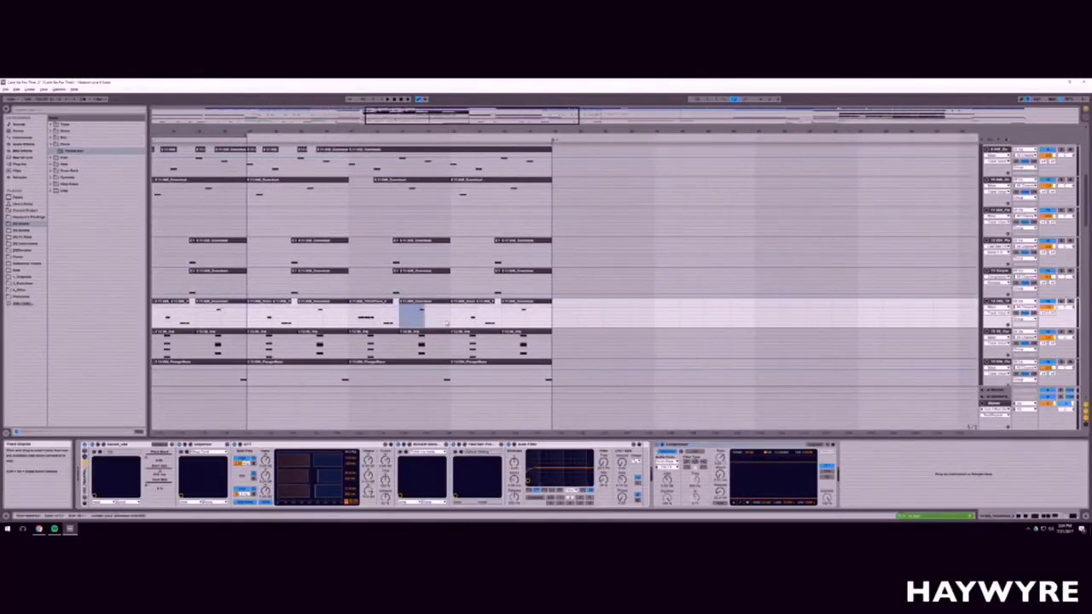
{"action": "left_click_drag", "start_coordinate": [358, 325], "coordinate": [450, 323]}
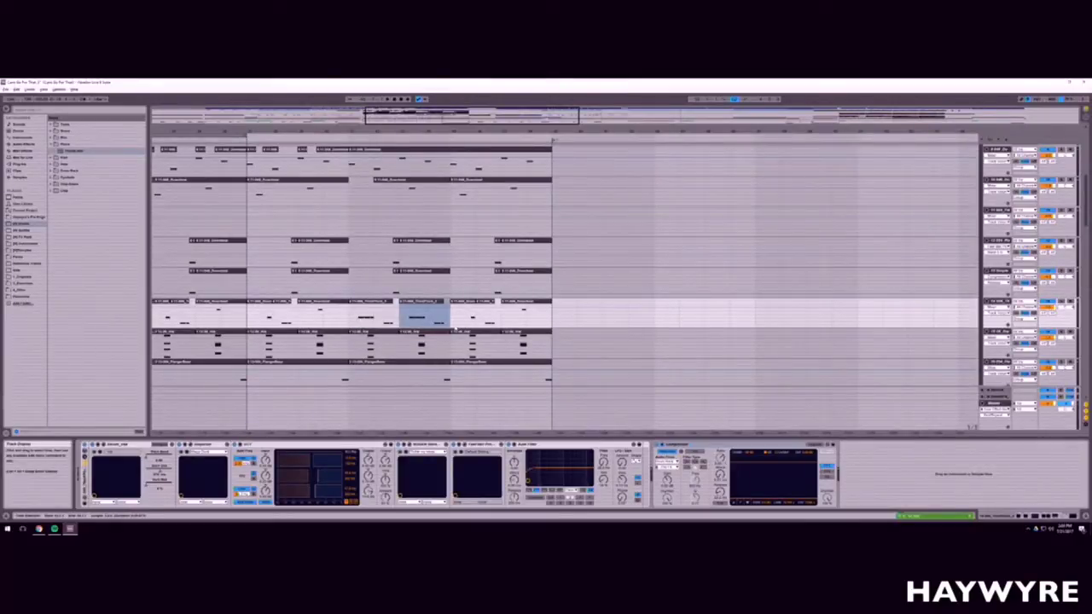
Step: Merge the two reworked clips of the third loop, move the second half's repeated notes to a higher pitch, and play the result
{"action": "left_click", "coordinate": [453, 326]}
{"action": "scroll", "coordinate": [409, 315], "scroll_direction": "down", "scroll_amount": 2}
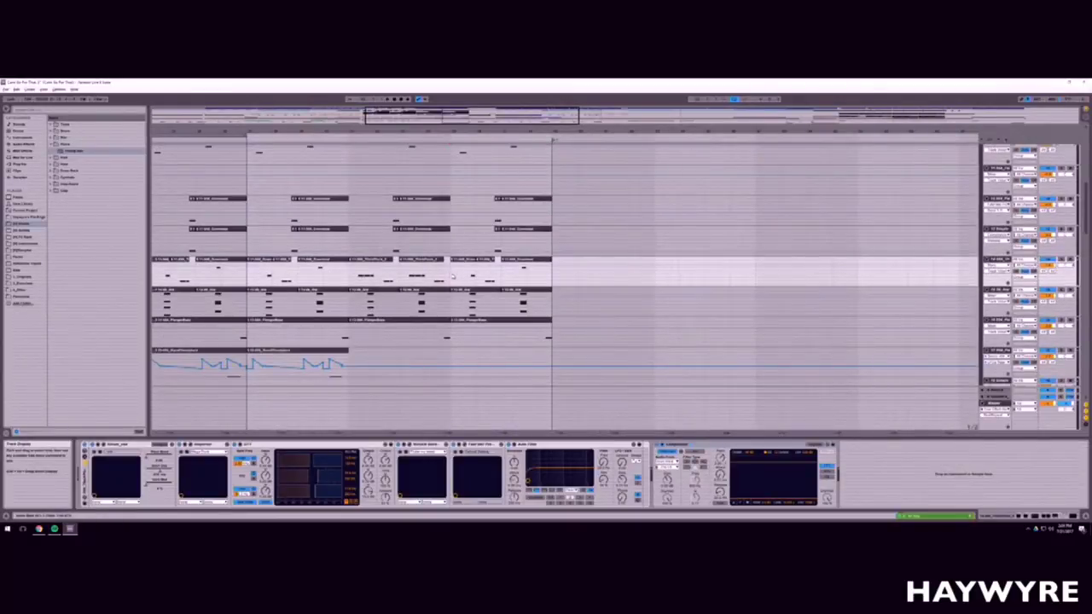
{"action": "left_click_drag", "start_coordinate": [452, 276], "coordinate": [538, 276]}
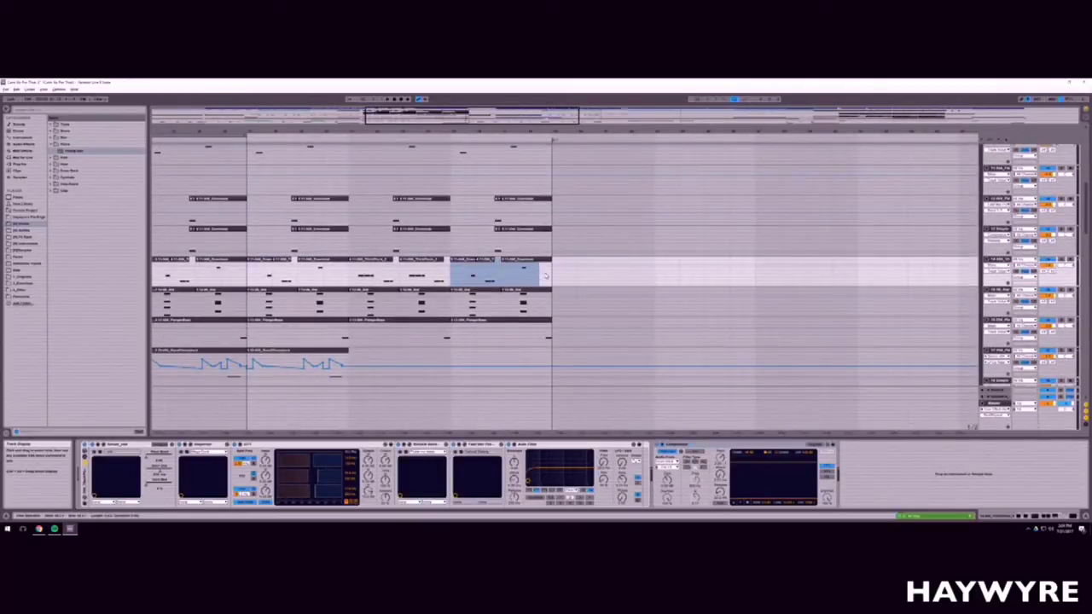
{"action": "left_click", "coordinate": [400, 280]}
{"action": "left_click", "coordinate": [415, 243]}
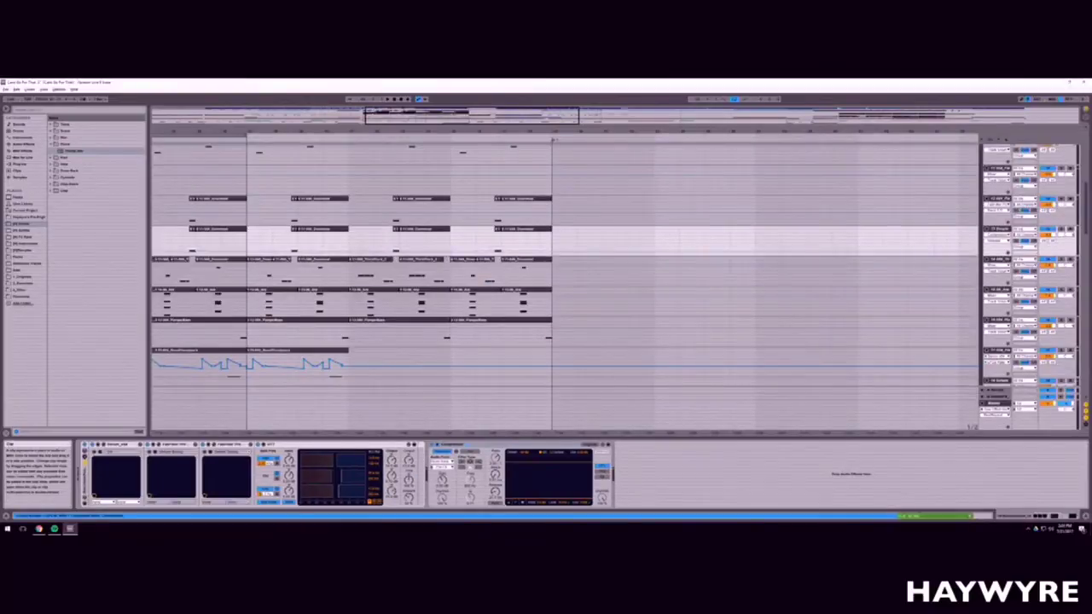
{"action": "left_click", "coordinate": [401, 277]}
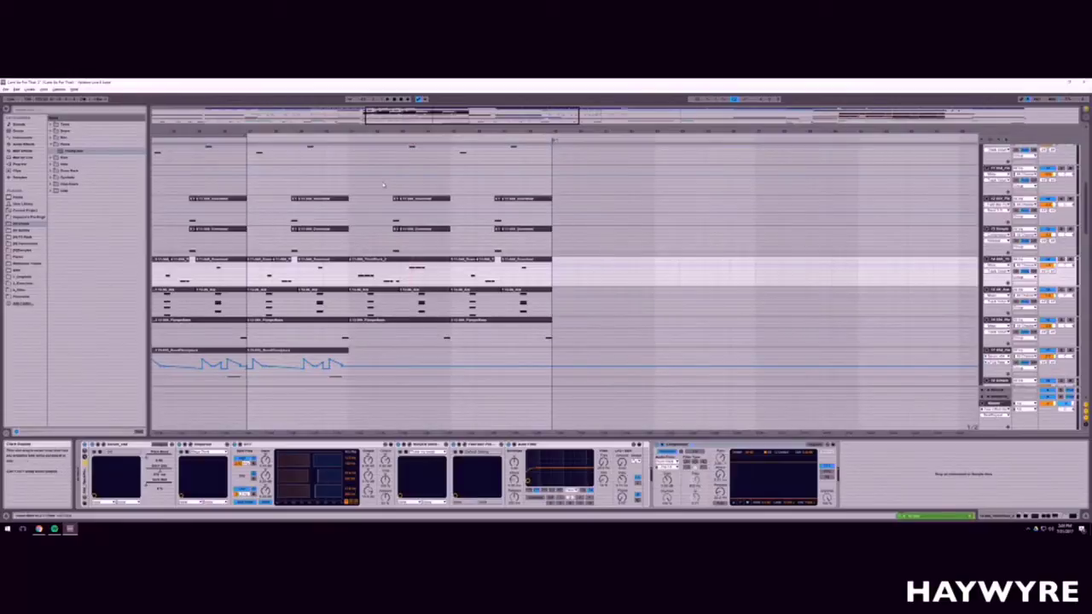
{"action": "scroll", "coordinate": [382, 226], "scroll_direction": "up", "scroll_amount": 2}
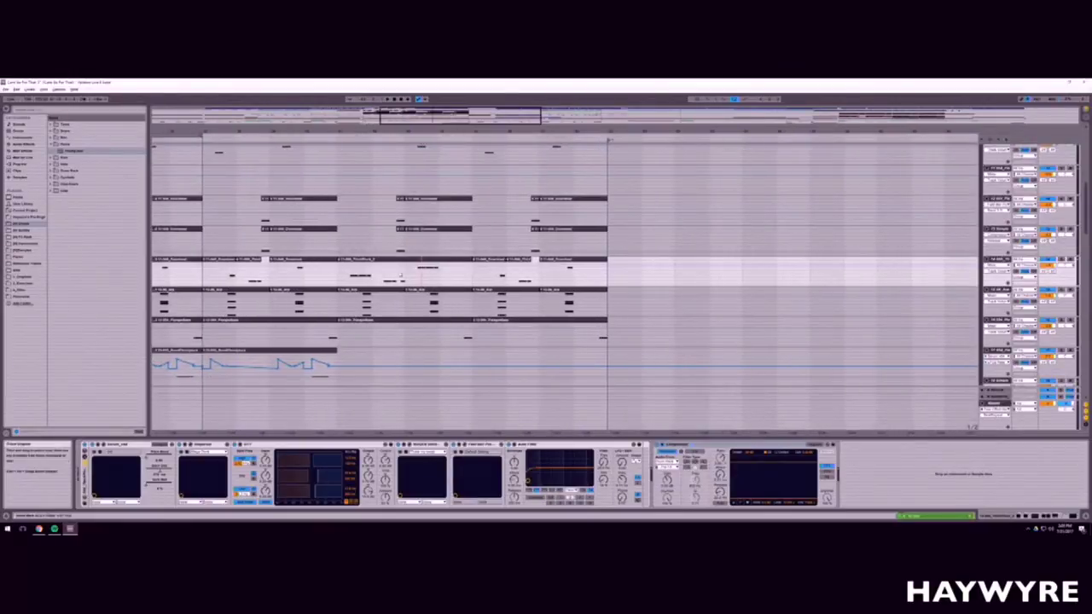
{"action": "scroll", "coordinate": [397, 193], "scroll_direction": "up", "scroll_amount": 2}
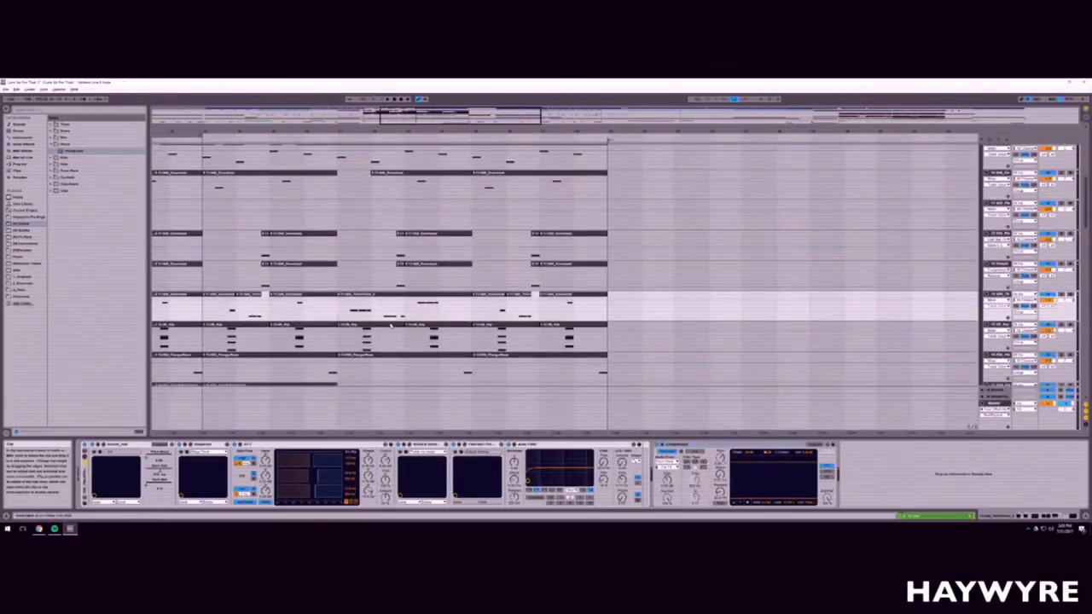
{"action": "scroll", "coordinate": [391, 325], "scroll_direction": "up", "scroll_amount": 1}
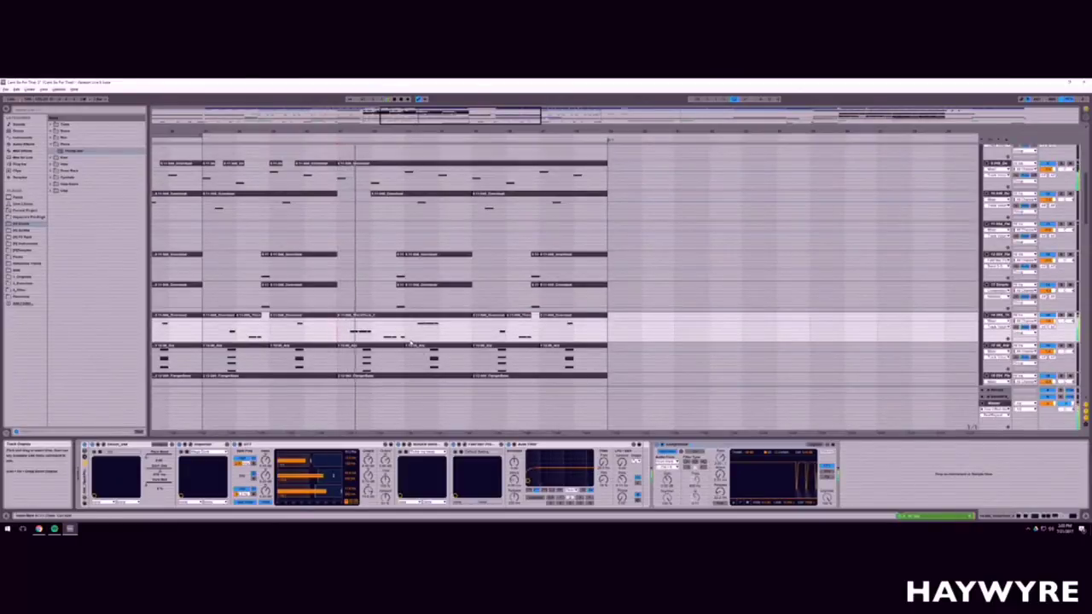
Step: Delete the short segment with the extra low note between the two halves of the merged clip
{"action": "scroll", "coordinate": [392, 290], "scroll_direction": "down", "scroll_amount": 2}
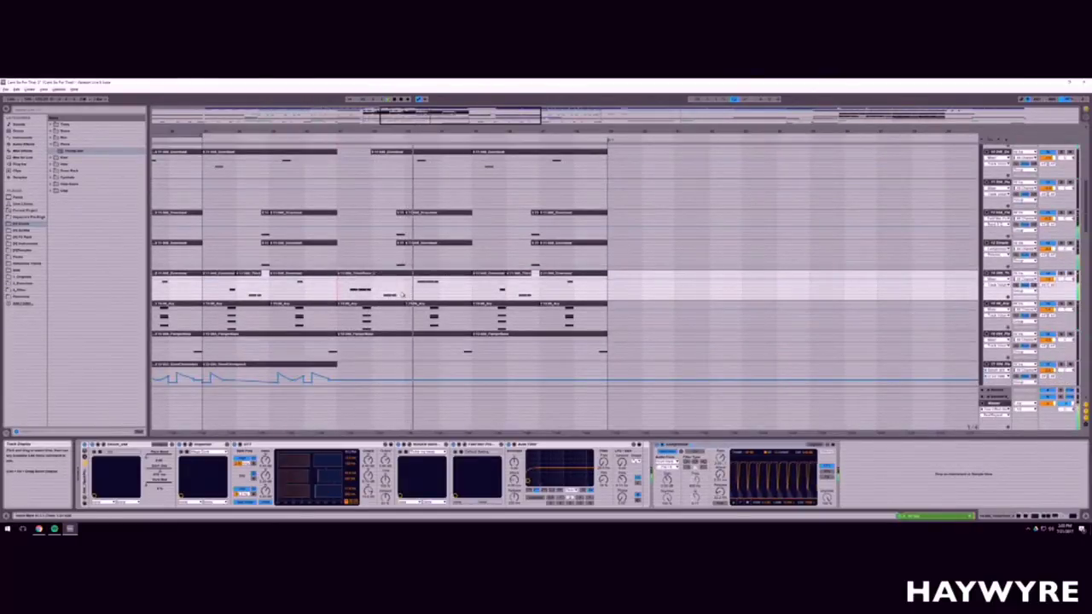
{"action": "left_click_drag", "start_coordinate": [397, 296], "coordinate": [407, 295]}
{"action": "key", "text": "Delete"}
Step: Remove the second dark synth track's clips from the middle of the third loop through the end of the fourth
{"action": "scroll", "coordinate": [407, 294], "scroll_direction": "up", "scroll_amount": 4}
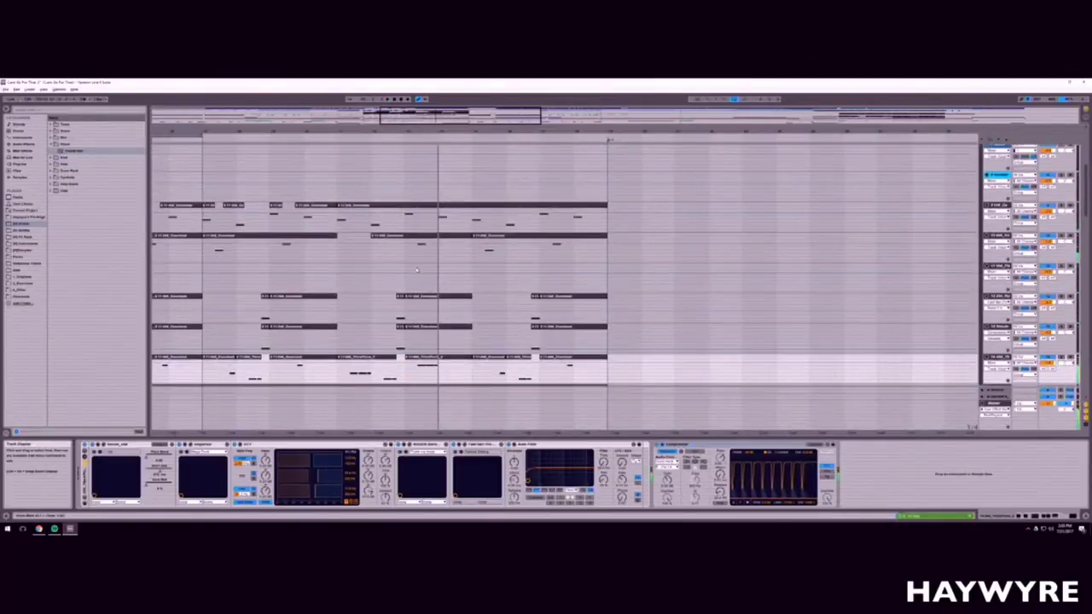
{"action": "left_click_drag", "start_coordinate": [406, 249], "coordinate": [632, 260]}
{"action": "scroll", "coordinate": [633, 260], "scroll_direction": "down", "scroll_amount": 3}
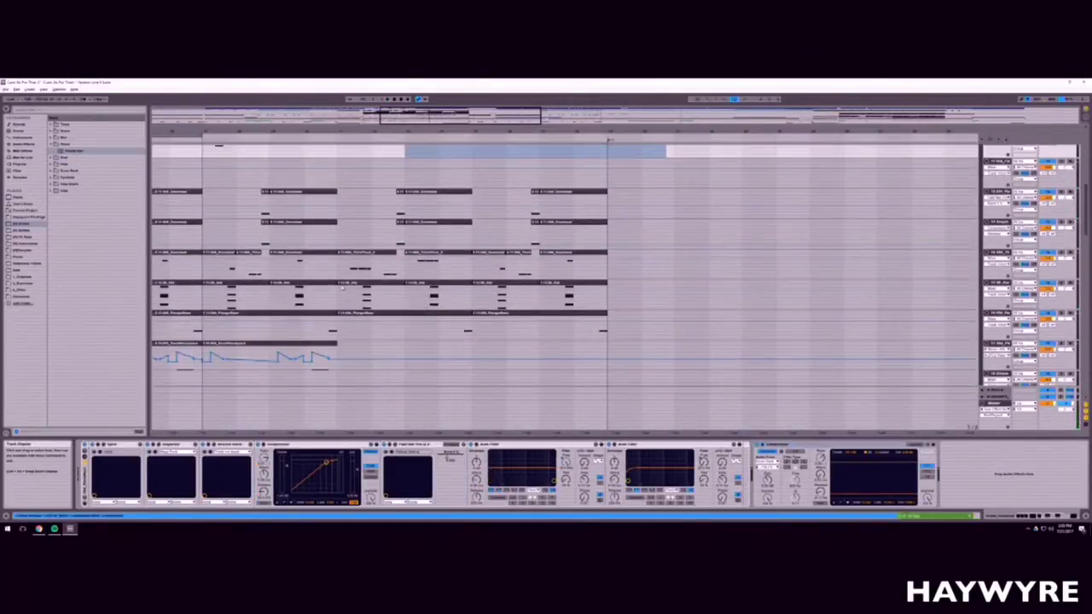
Step: Consolidate the reworked third-loop clips above the stacked-chord track into one clip again
{"action": "left_click_drag", "start_coordinate": [345, 269], "coordinate": [475, 271]}
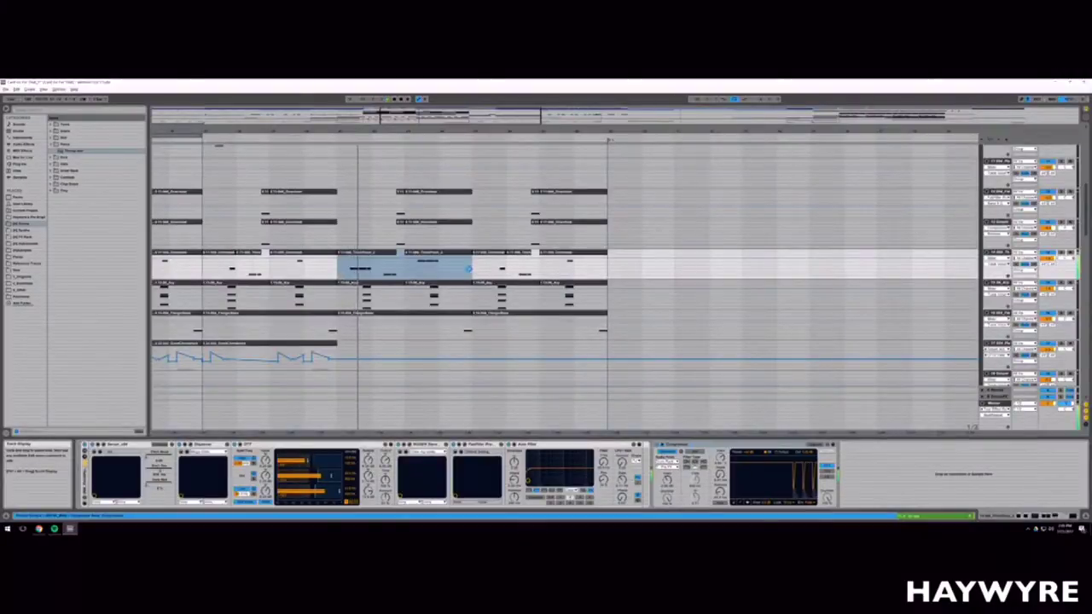
{"action": "key", "text": "ctrl+alt+g"}
{"action": "key", "text": "ctrl+alt+g"}
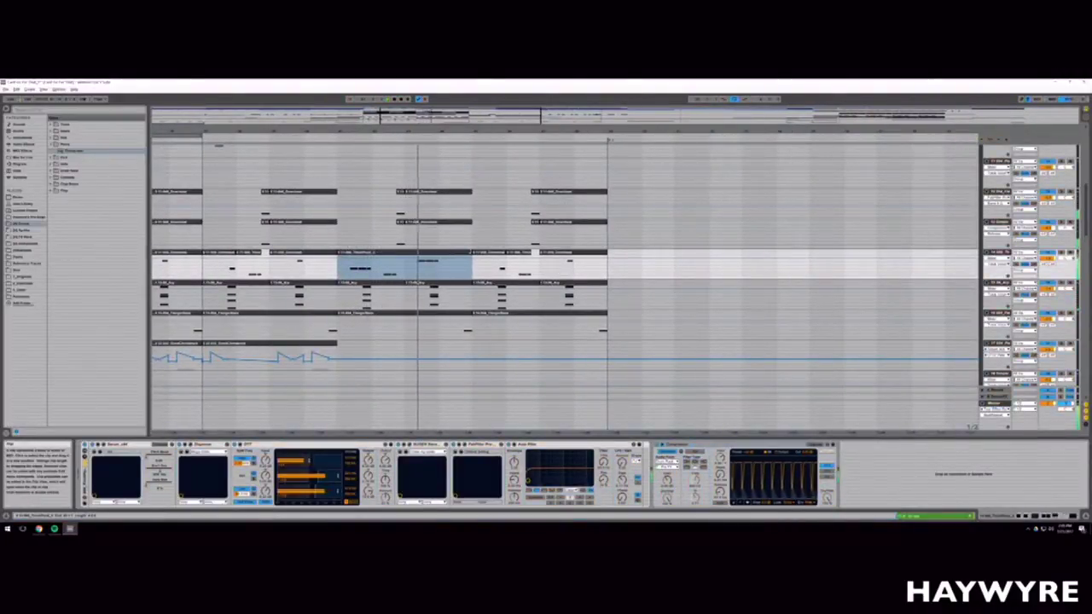
Step: Repeat the preceding segment over the last part of the third loop on the high-note synth track and the stacked-chord track
{"action": "left_click_drag", "start_coordinate": [406, 270], "coordinate": [440, 271]}
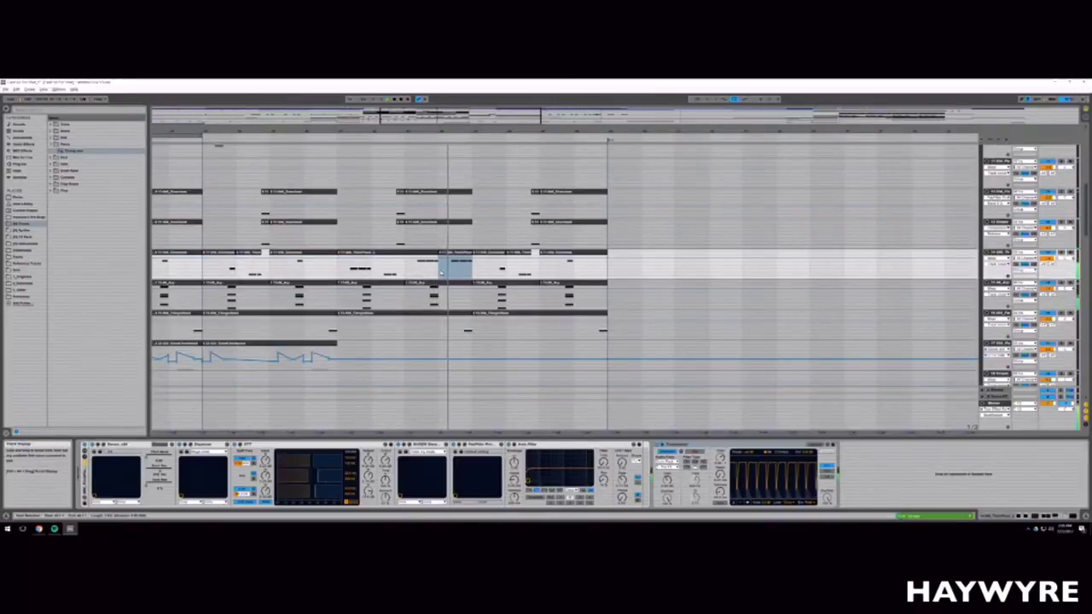
{"action": "scroll", "coordinate": [445, 305], "scroll_direction": "down", "scroll_amount": 3}
{"action": "left_click", "coordinate": [428, 204]}
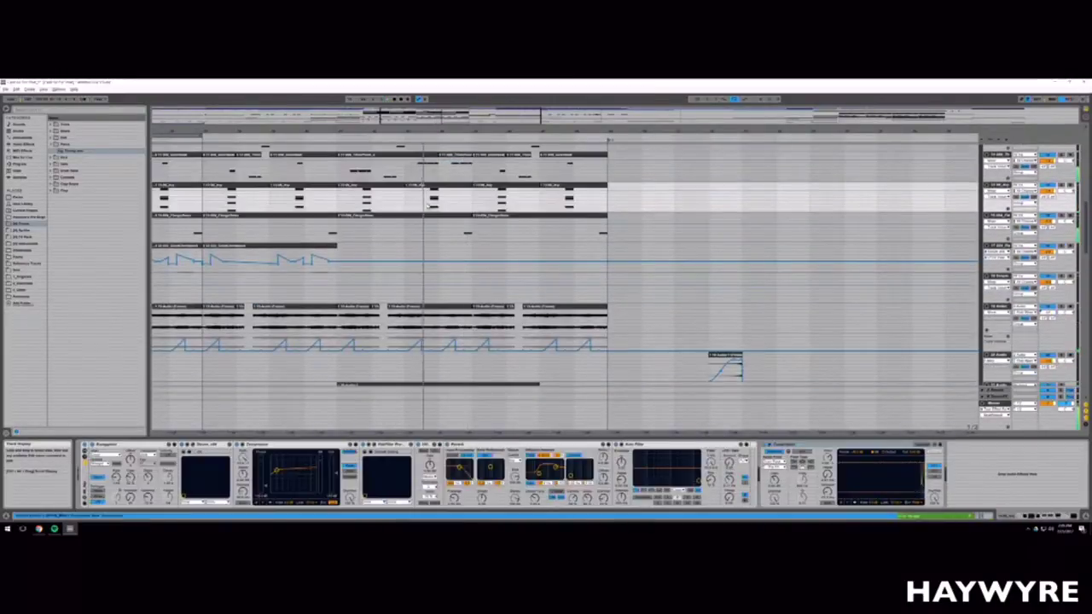
{"action": "scroll", "coordinate": [433, 217], "scroll_direction": "down", "scroll_amount": 10}
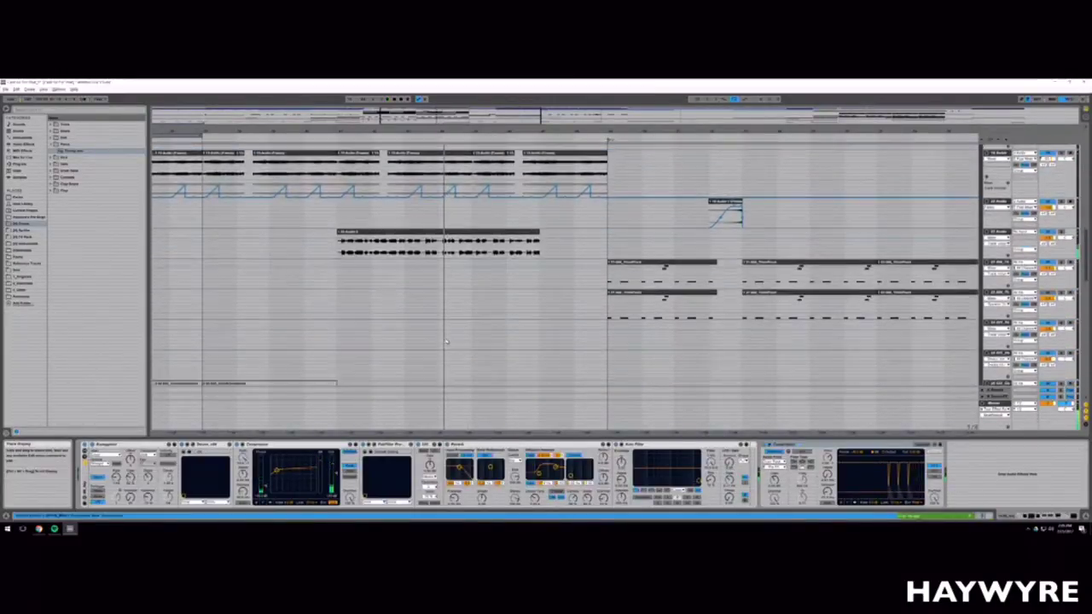
{"action": "left_click", "coordinate": [450, 336]}
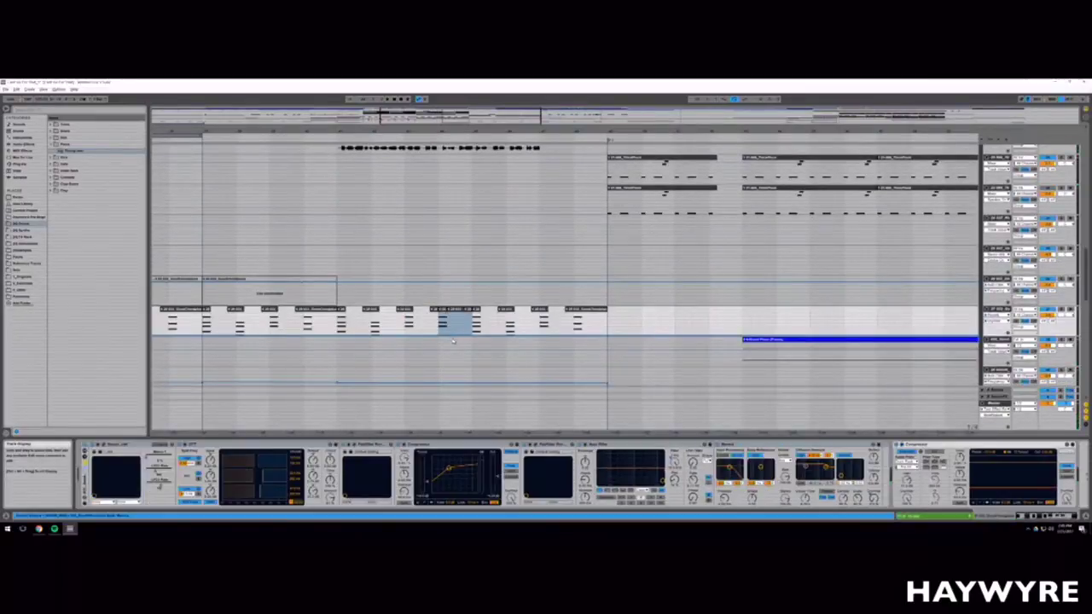
Step: Duplicate the preceding note segment into the last part of the third loop on the upper dark synth track and play it
{"action": "scroll", "coordinate": [450, 337], "scroll_direction": "up", "scroll_amount": 5}
{"action": "scroll", "coordinate": [451, 337], "scroll_direction": "up", "scroll_amount": 6}
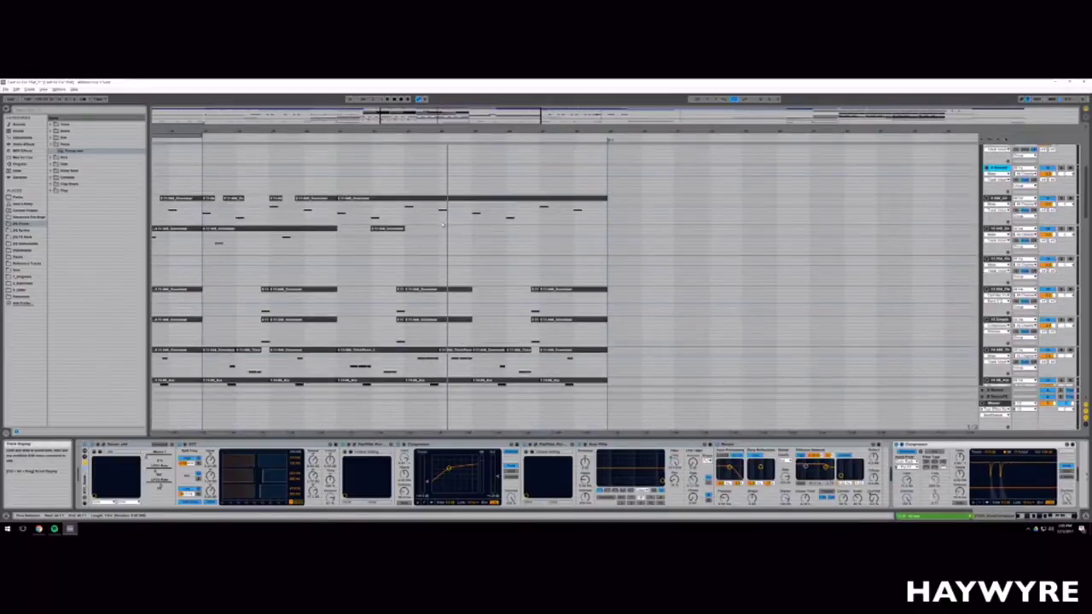
{"action": "key", "text": "Delete"}
{"action": "left_click_drag", "start_coordinate": [406, 215], "coordinate": [437, 216]}
{"action": "key", "text": "ctrl+d"}
{"action": "key", "text": "space"}
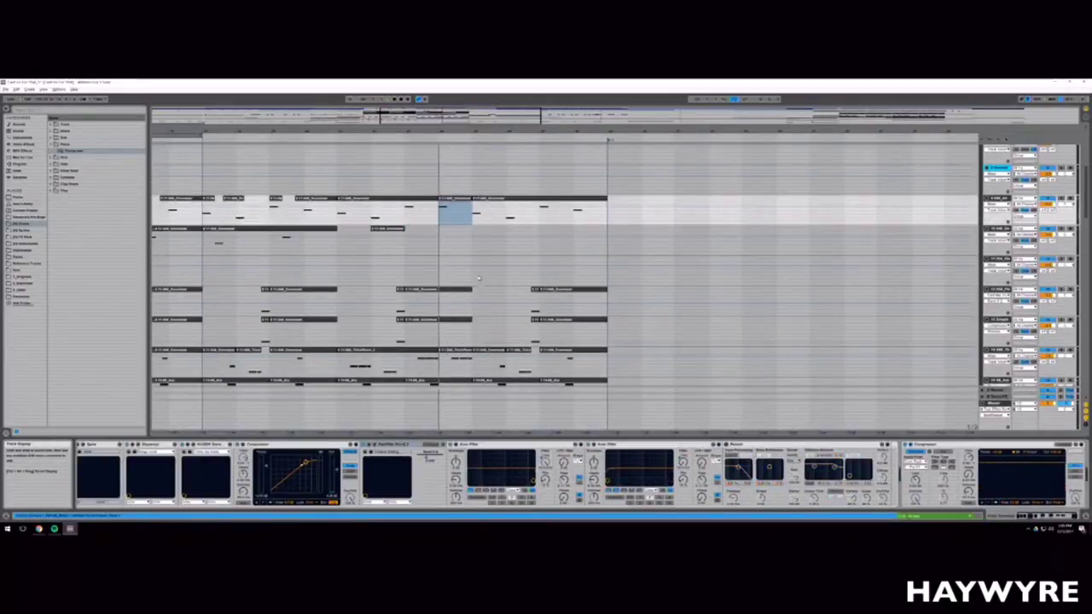
Step: Duplicate the reworked third loop of the synth tracks, from the upper dark synth down to the arp, over the fourth loop
{"action": "left_click_drag", "start_coordinate": [439, 134], "coordinate": [444, 118]}
{"action": "scroll", "coordinate": [378, 190], "scroll_direction": "down", "scroll_amount": 2}
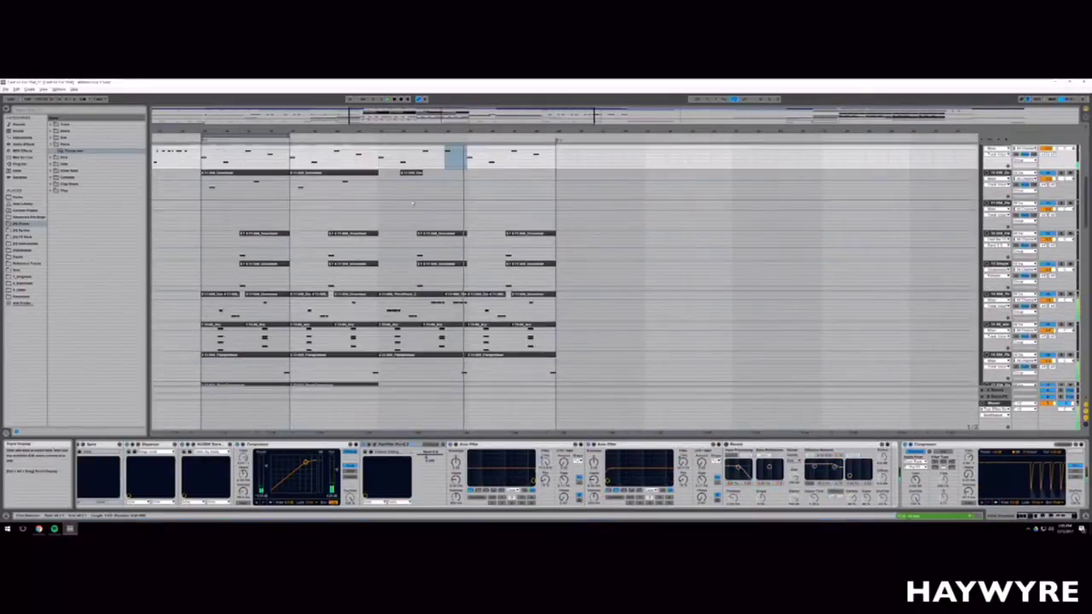
{"action": "scroll", "coordinate": [378, 190], "scroll_direction": "up", "scroll_amount": 1}
{"action": "left_click_drag", "start_coordinate": [378, 190], "coordinate": [467, 369]}
{"action": "key", "text": "ctrl+d"}
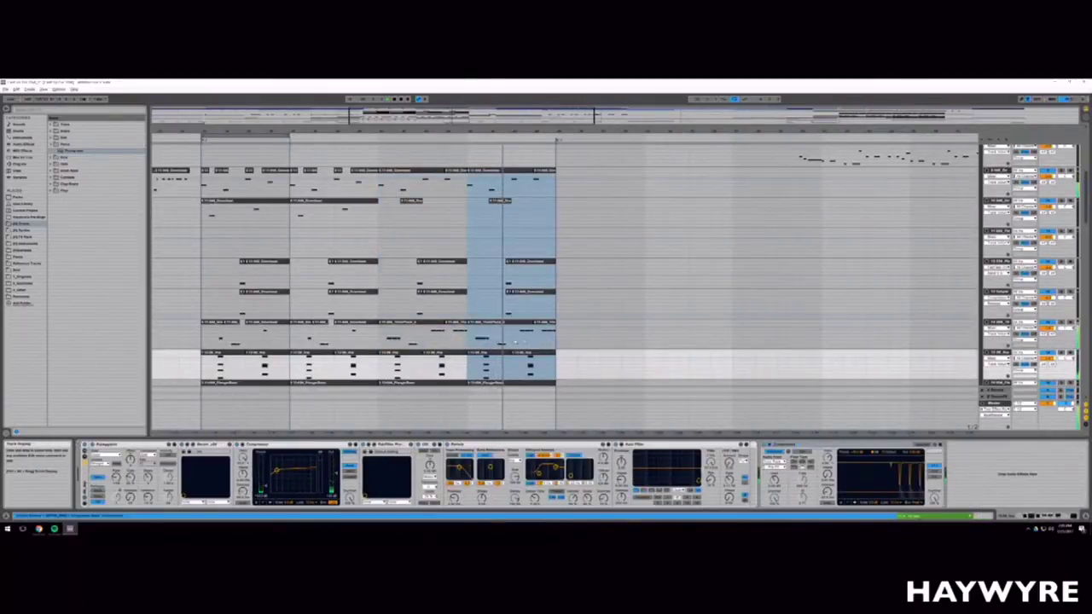
Step: Delete the final segment of the fourth loop from the lower dark synth tracks, the high-note synth and the arp
{"action": "scroll", "coordinate": [509, 328], "scroll_direction": "down", "scroll_amount": 5}
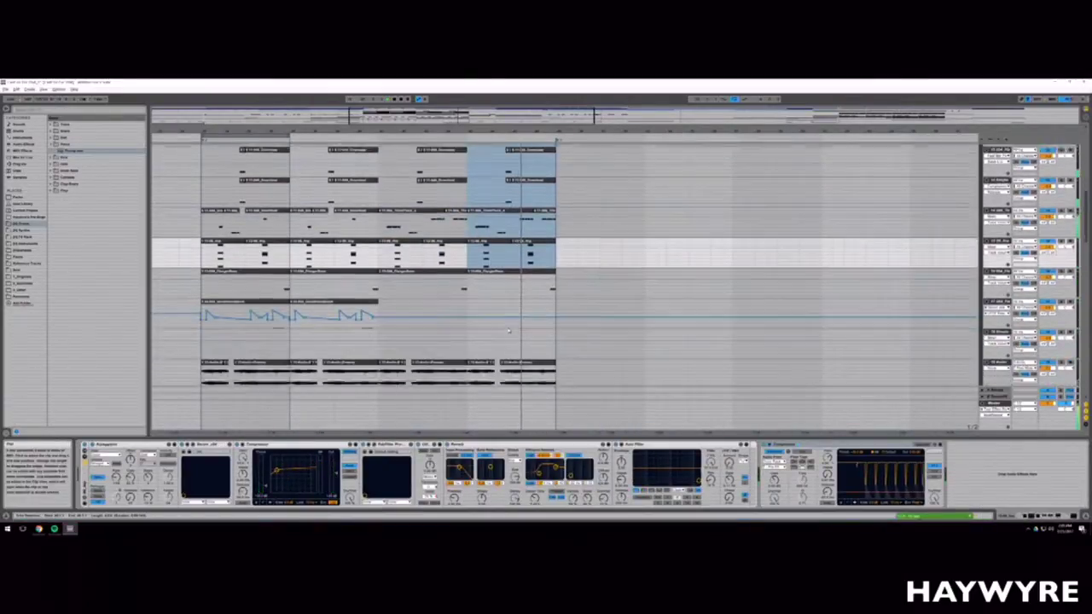
{"action": "scroll", "coordinate": [539, 297], "scroll_direction": "up", "scroll_amount": 5}
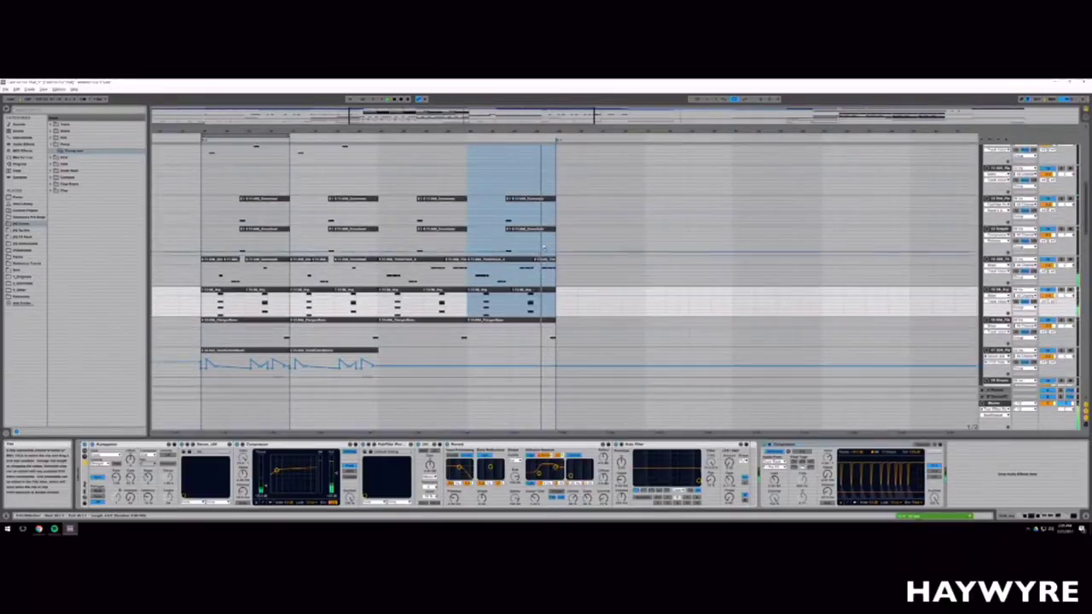
{"action": "left_click_drag", "start_coordinate": [552, 336], "coordinate": [538, 243]}
{"action": "scroll", "coordinate": [533, 239], "scroll_direction": "up", "scroll_amount": 3}
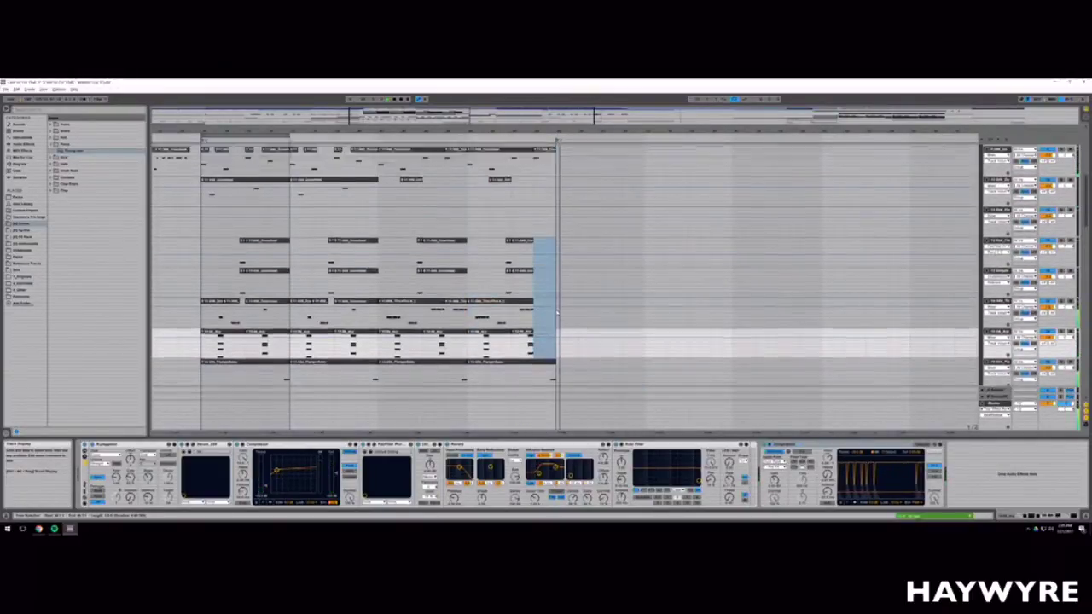
{"action": "key", "text": "space"}
{"action": "key", "text": "Delete"}
Step: Remove the same final segment of the fourth loop from the upper dark synth, plunger bass and stacked-chord tracks
{"action": "left_click", "coordinate": [524, 234]}
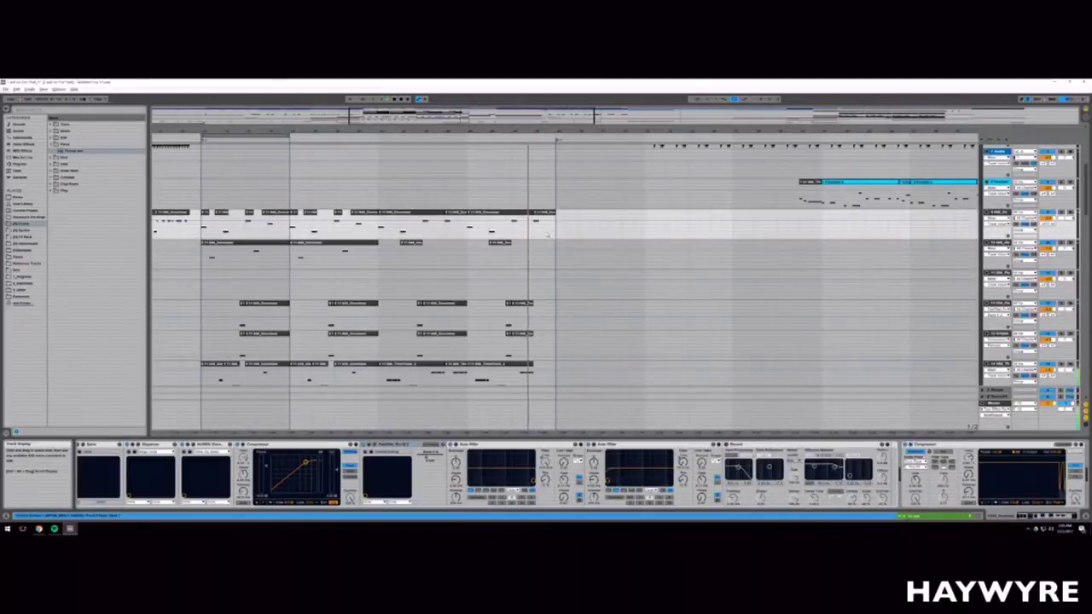
{"action": "scroll", "coordinate": [539, 297], "scroll_direction": "down", "scroll_amount": 5}
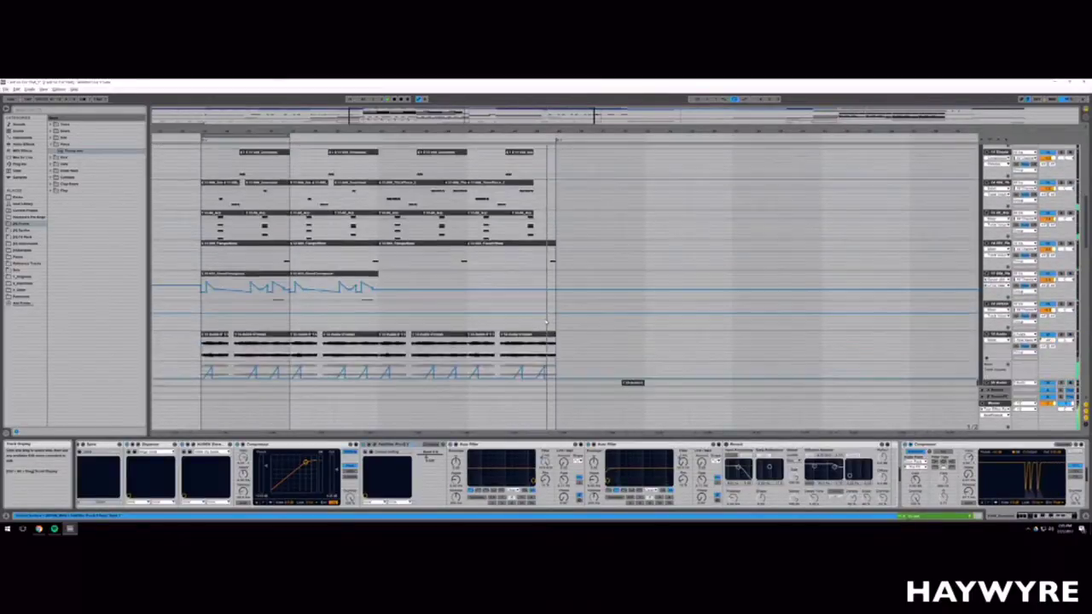
{"action": "left_click_drag", "start_coordinate": [556, 201], "coordinate": [534, 202]}
{"action": "key", "text": "Delete"}
{"action": "scroll", "coordinate": [530, 222], "scroll_direction": "down", "scroll_amount": 8}
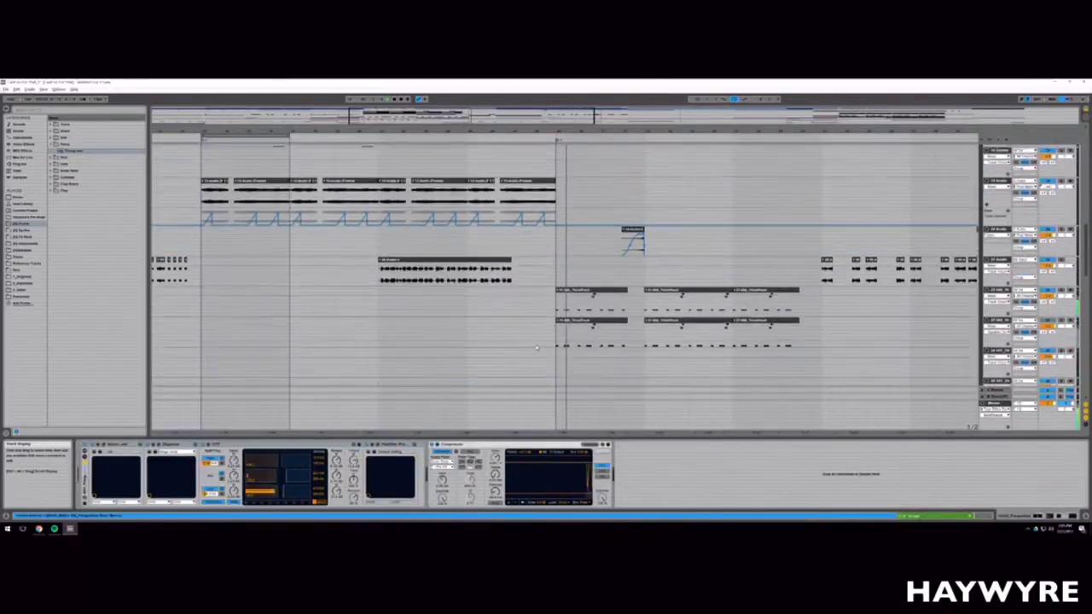
{"action": "left_click", "coordinate": [516, 258]}
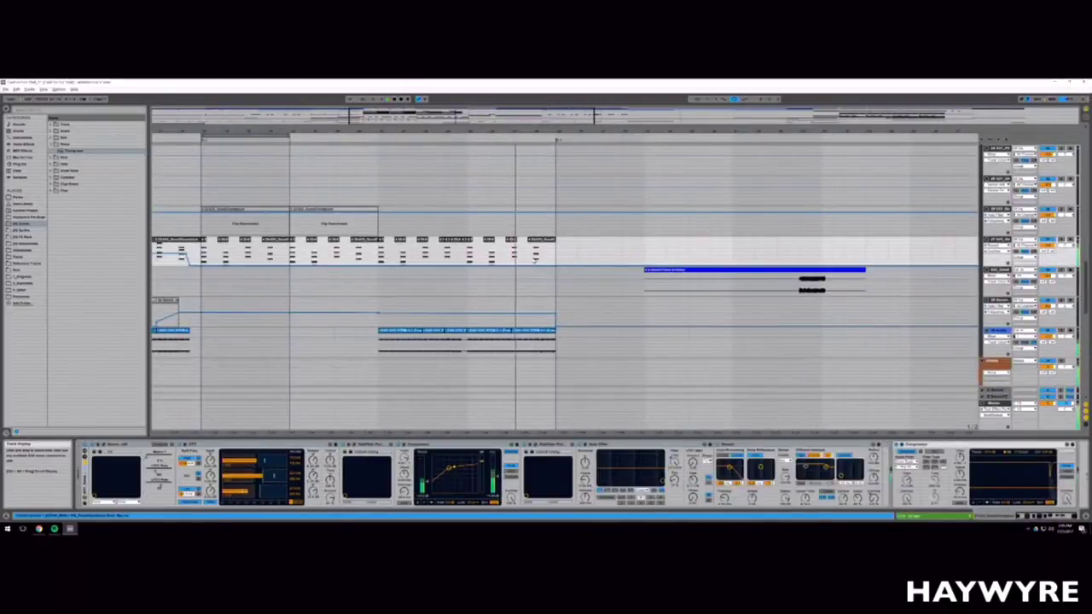
{"action": "scroll", "coordinate": [560, 255], "scroll_direction": "down", "scroll_amount": 3}
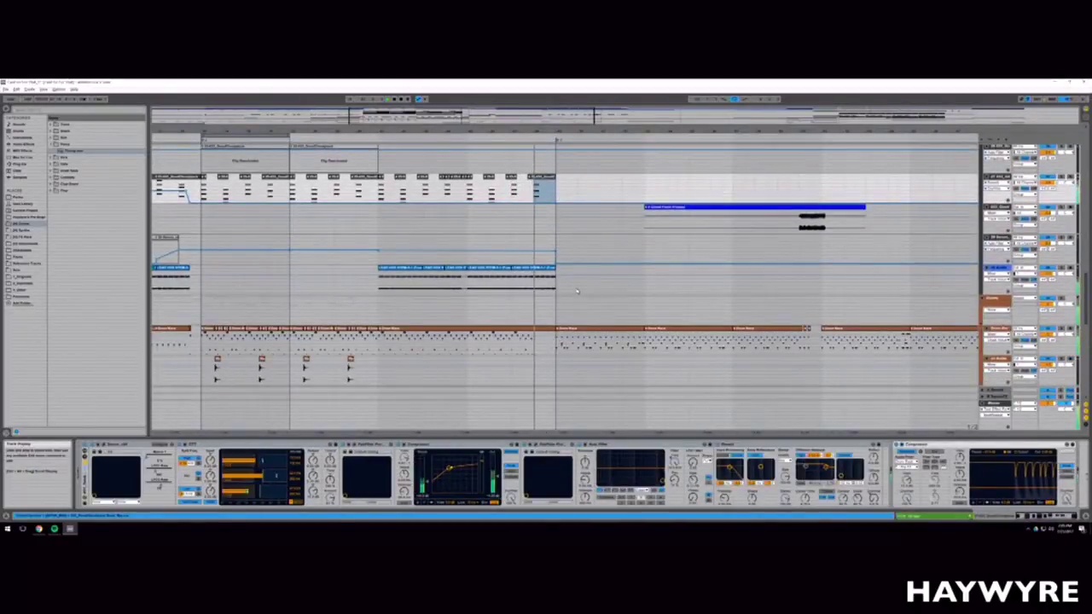
{"action": "scroll", "coordinate": [513, 191], "scroll_direction": "up", "scroll_amount": 10}
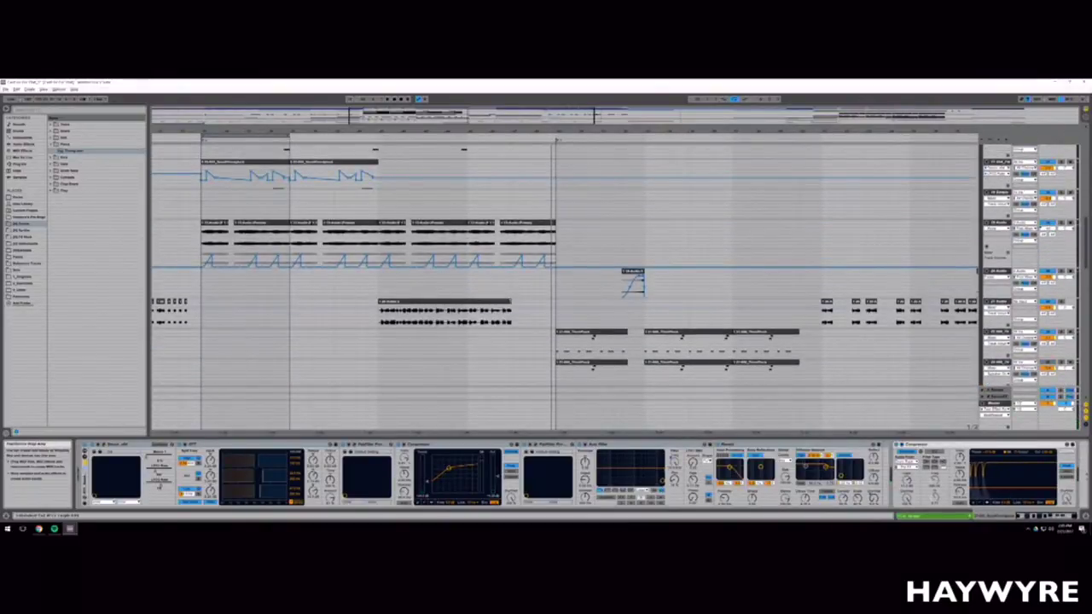
Step: Extend the audio clip under the frozen audio track to the fourth loop's end and cut a gap before its last segment
{"action": "left_click", "coordinate": [511, 313]}
{"action": "left_click_drag", "start_coordinate": [533, 322], "coordinate": [504, 324]}
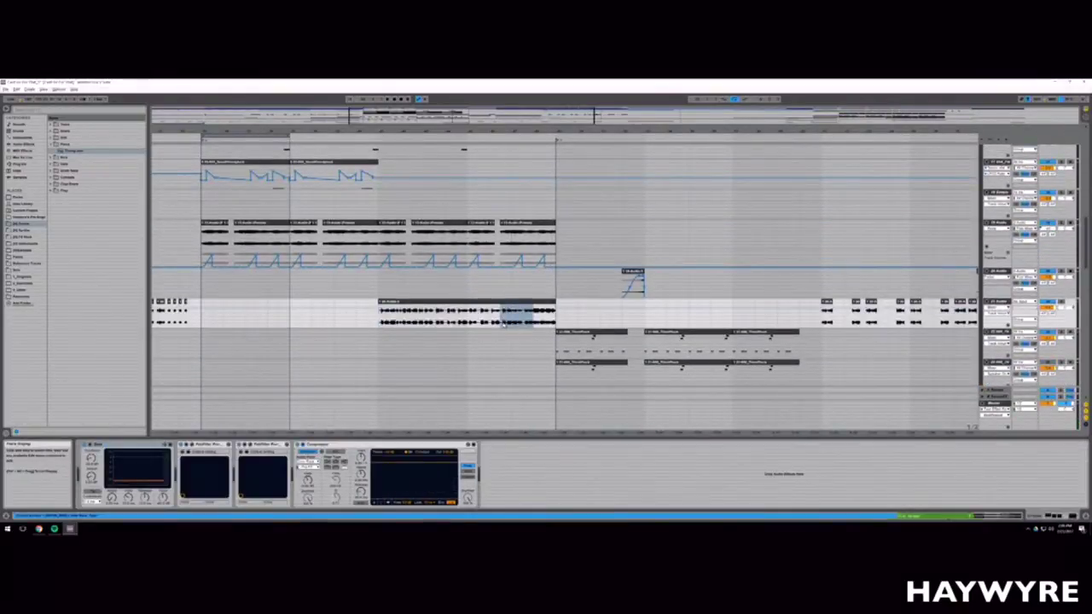
{"action": "key", "text": "space"}
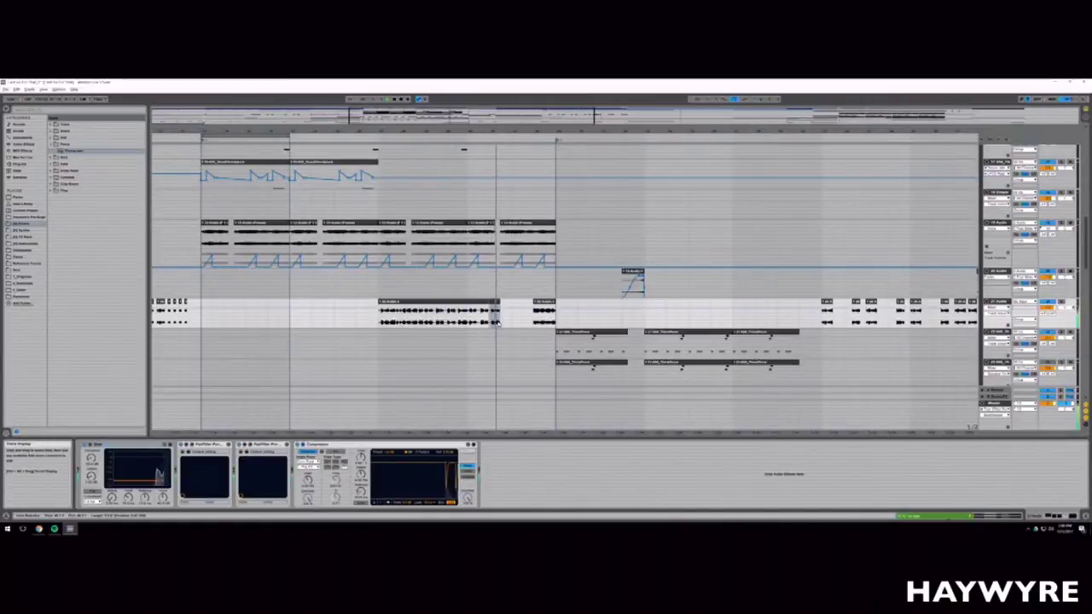
{"action": "left_click_drag", "start_coordinate": [498, 321], "coordinate": [512, 321]}
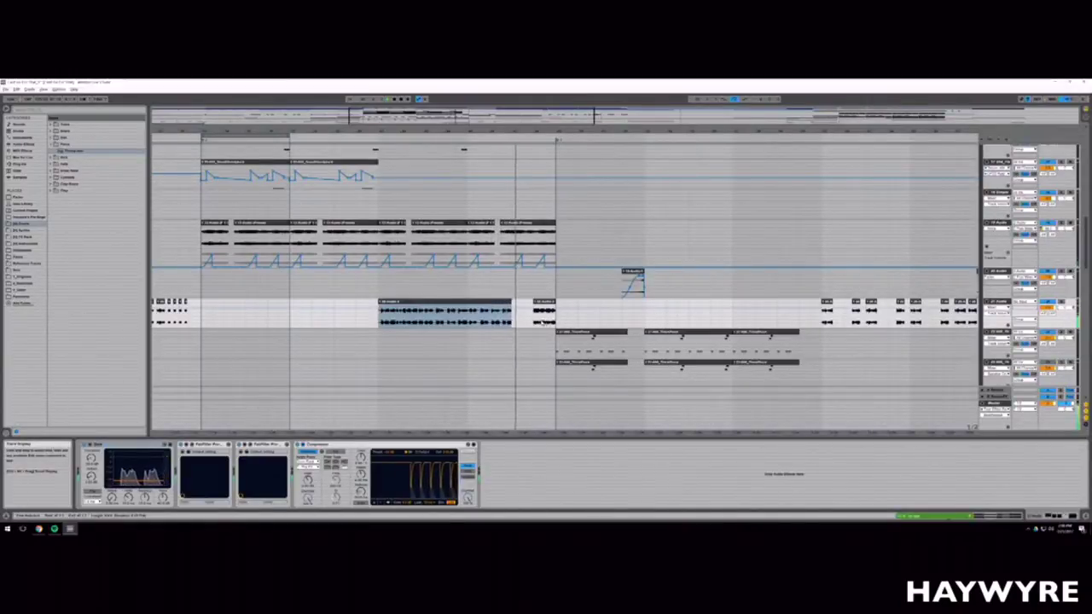
Step: Show the clip fades on that audio track and select the short clip at the end of the fourth loop
{"action": "left_click", "coordinate": [995, 307]}
{"action": "left_click", "coordinate": [995, 321]}
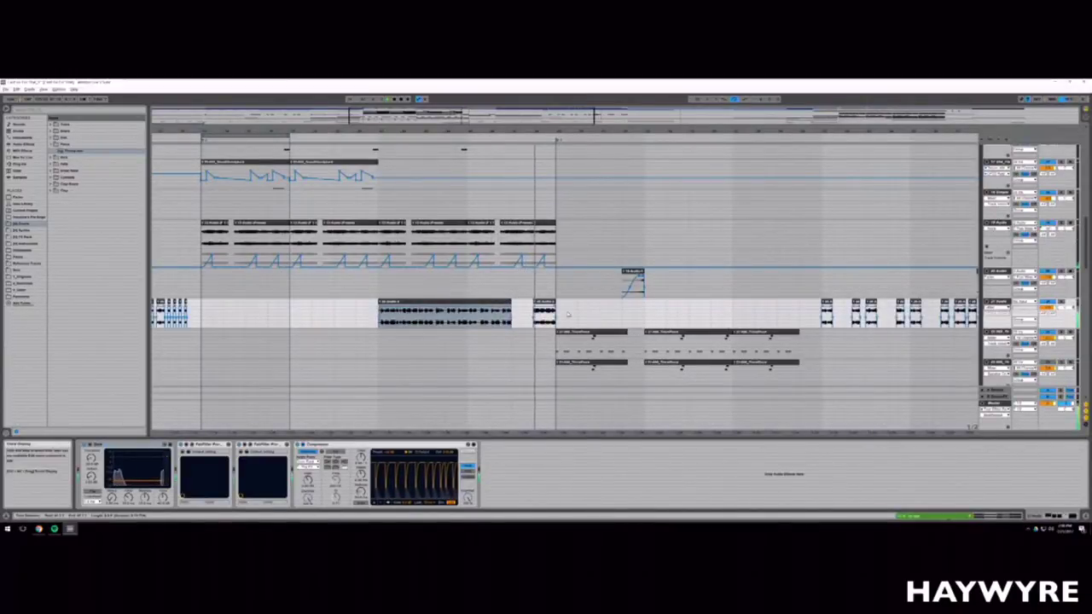
{"action": "left_click", "coordinate": [544, 312]}
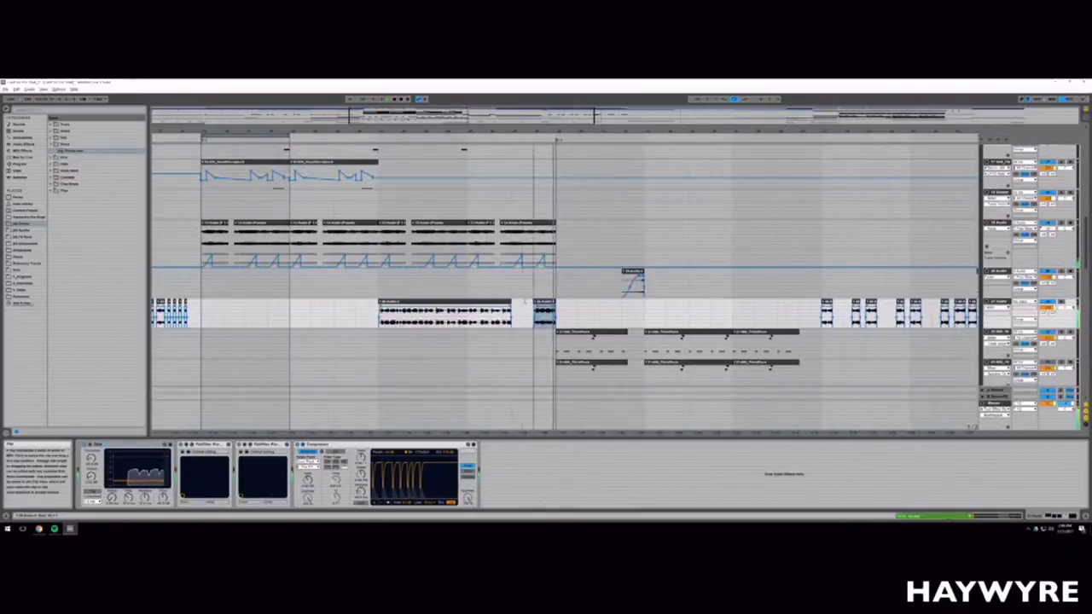
Step: Look over the whole arrangement, then return to the drop's synth tracks and play from late in the second loop
{"action": "scroll", "coordinate": [580, 315], "scroll_direction": "up", "scroll_amount": 5}
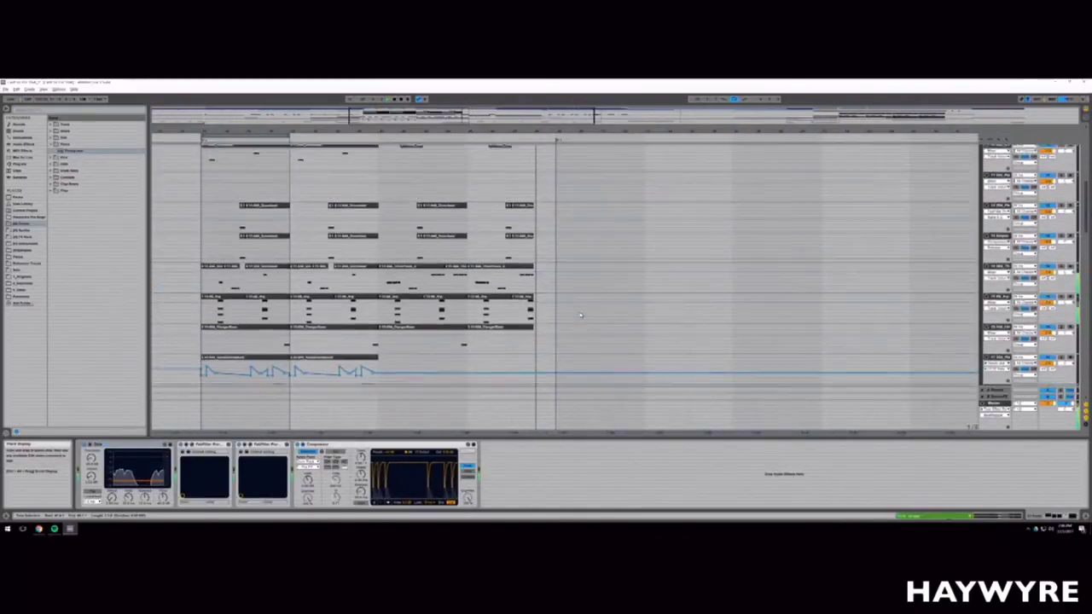
{"action": "scroll", "coordinate": [580, 315], "scroll_direction": "up", "scroll_amount": 10}
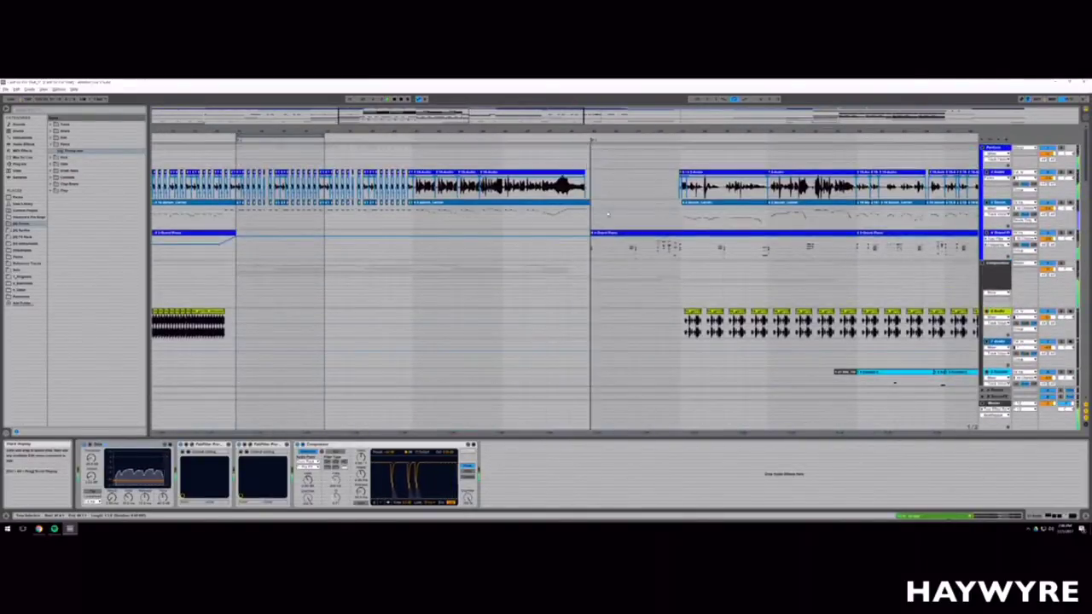
{"action": "left_click", "coordinate": [533, 172]}
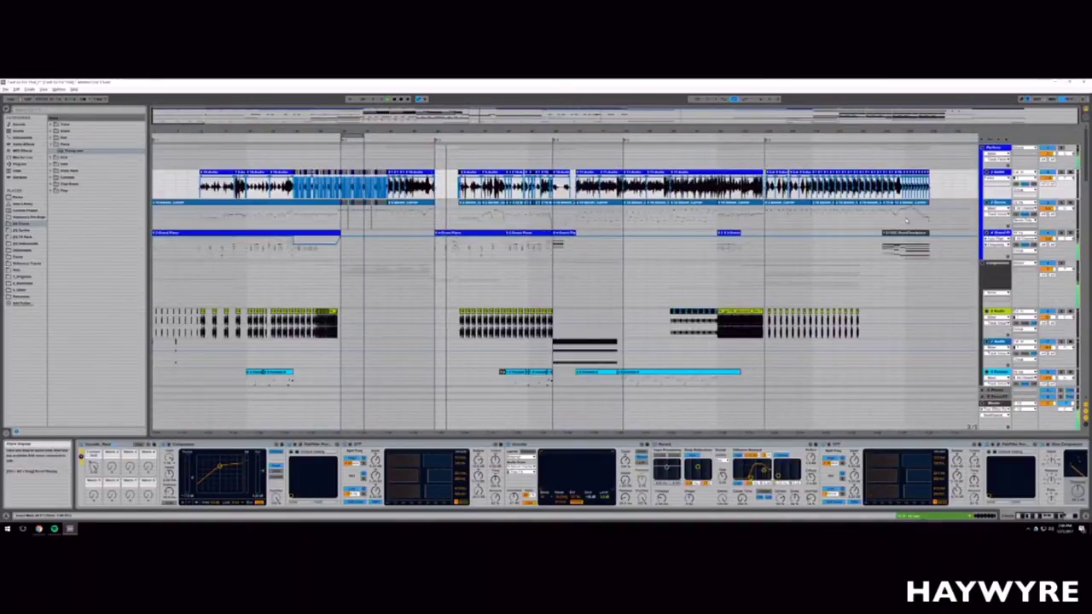
{"action": "left_click", "coordinate": [847, 223]}
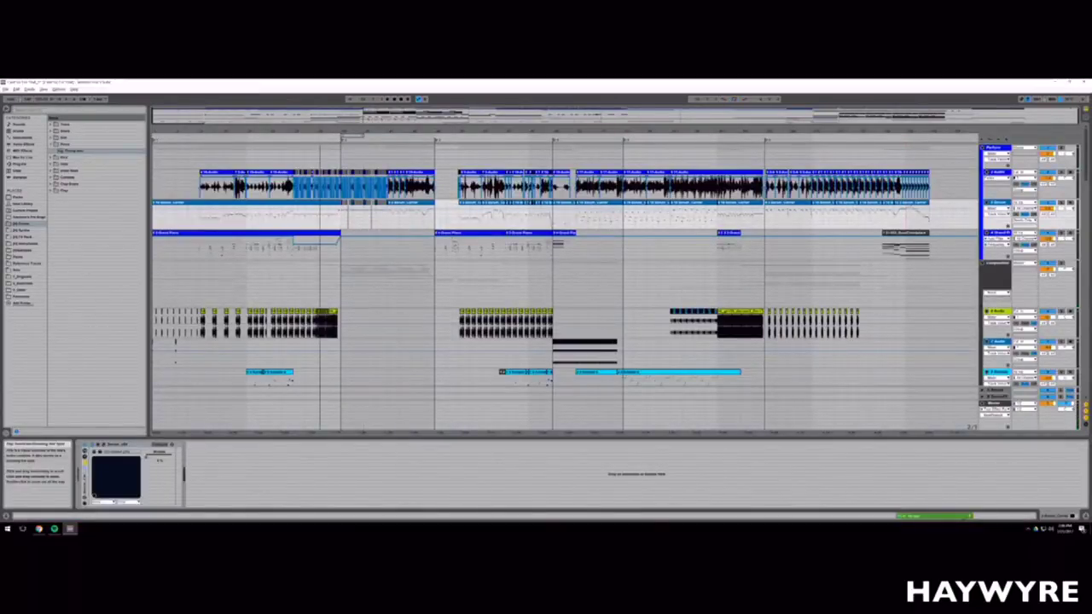
{"action": "left_click_drag", "start_coordinate": [410, 116], "coordinate": [435, 214]}
{"action": "scroll", "coordinate": [589, 247], "scroll_direction": "down", "scroll_amount": 5}
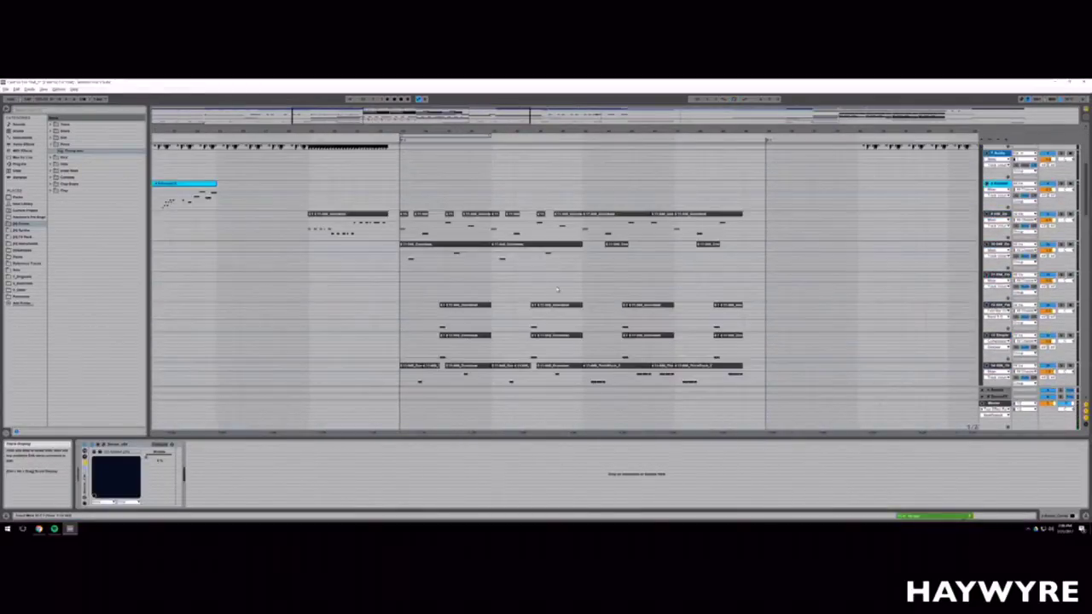
{"action": "left_click", "coordinate": [560, 231]}
{"action": "key", "text": "space"}
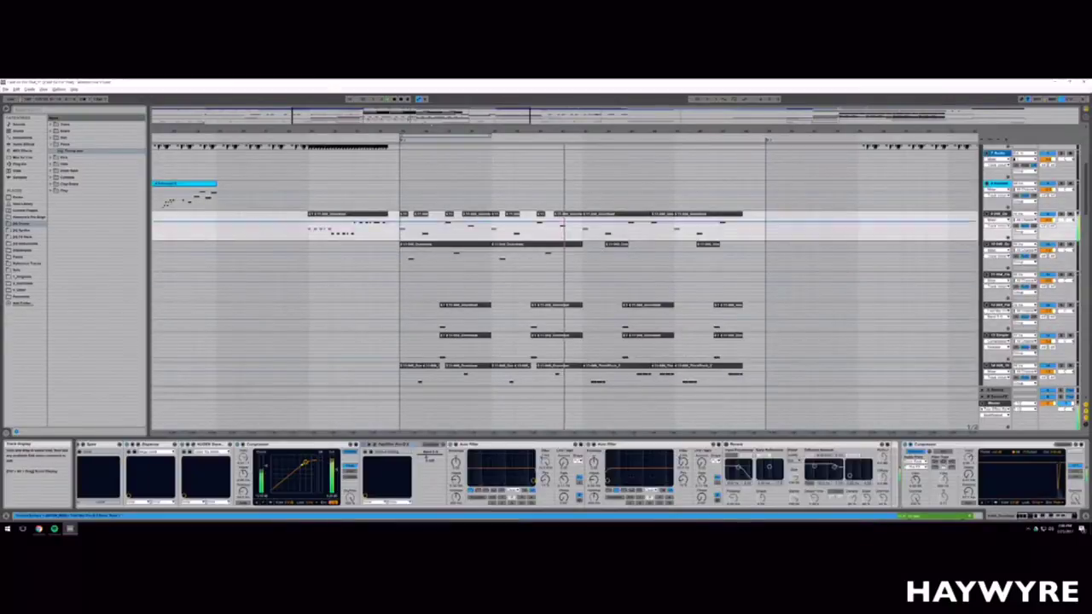
Step: Examine the transition from the second to the third loop on the bass, audio and drum tracks during playback
{"action": "scroll", "coordinate": [511, 269], "scroll_direction": "right", "scroll_amount": 2}
{"action": "scroll", "coordinate": [483, 270], "scroll_direction": "down", "scroll_amount": 2}
{"action": "scroll", "coordinate": [483, 271], "scroll_direction": "down", "scroll_amount": 4}
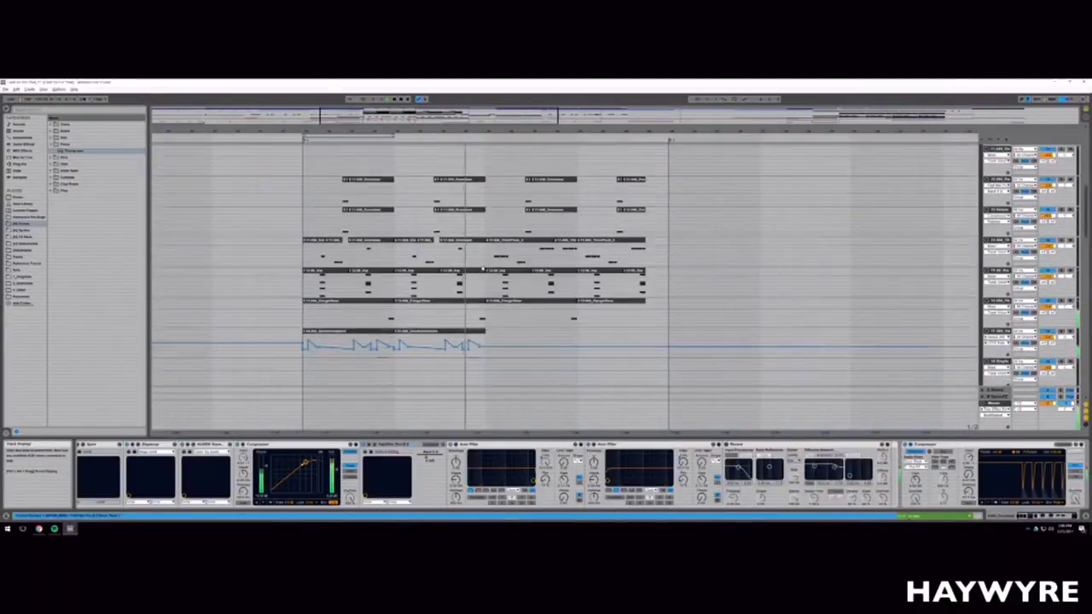
{"action": "left_click", "coordinate": [482, 255]}
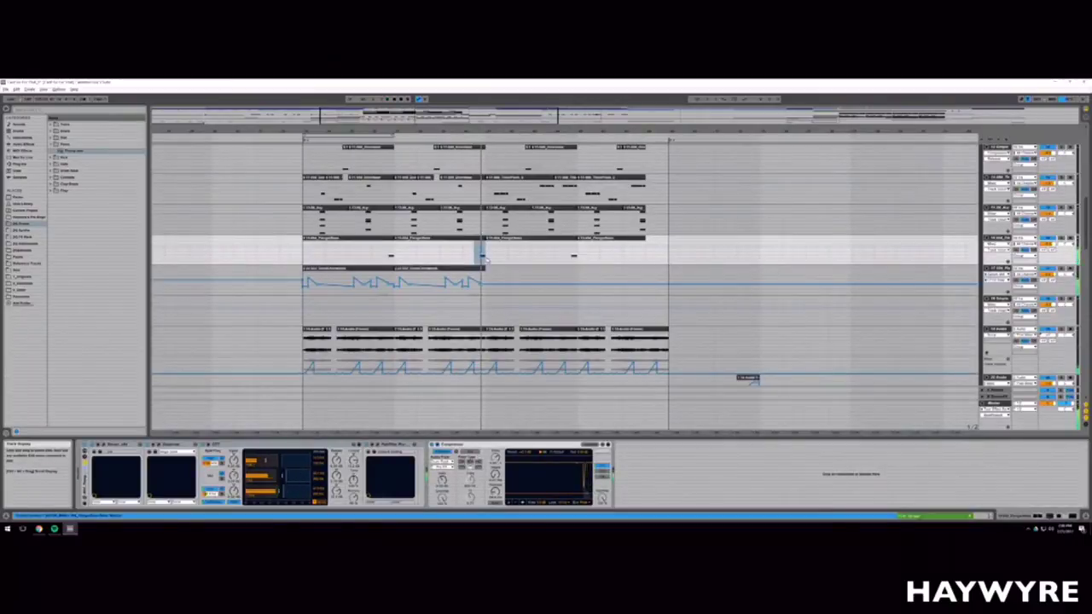
{"action": "scroll", "coordinate": [486, 271], "scroll_direction": "down", "scroll_amount": 4}
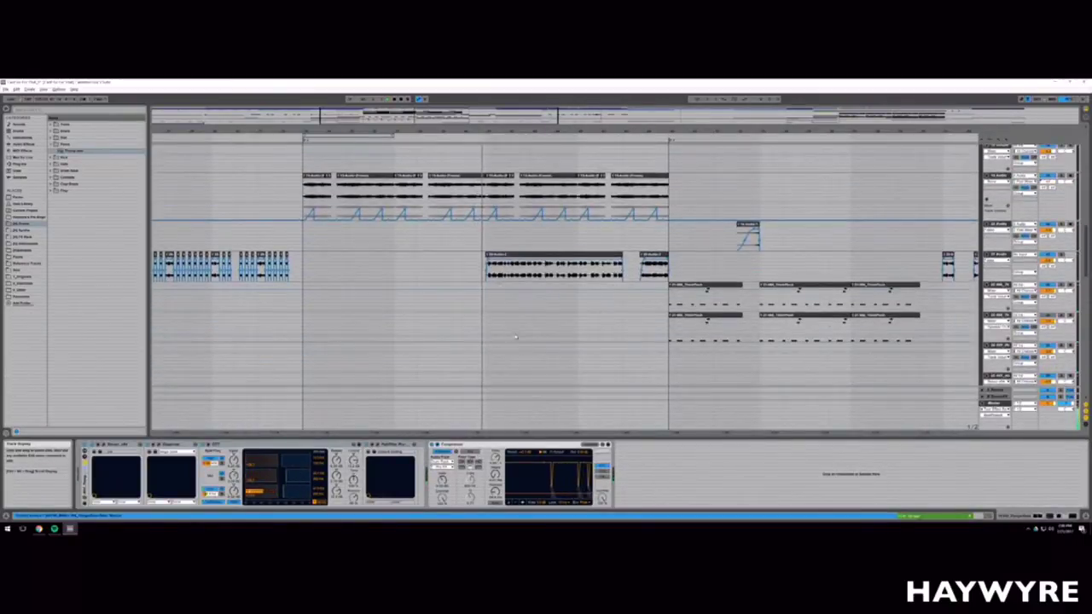
{"action": "scroll", "coordinate": [495, 283], "scroll_direction": "down", "scroll_amount": 8}
{"action": "scroll", "coordinate": [507, 341], "scroll_direction": "down", "scroll_amount": 2}
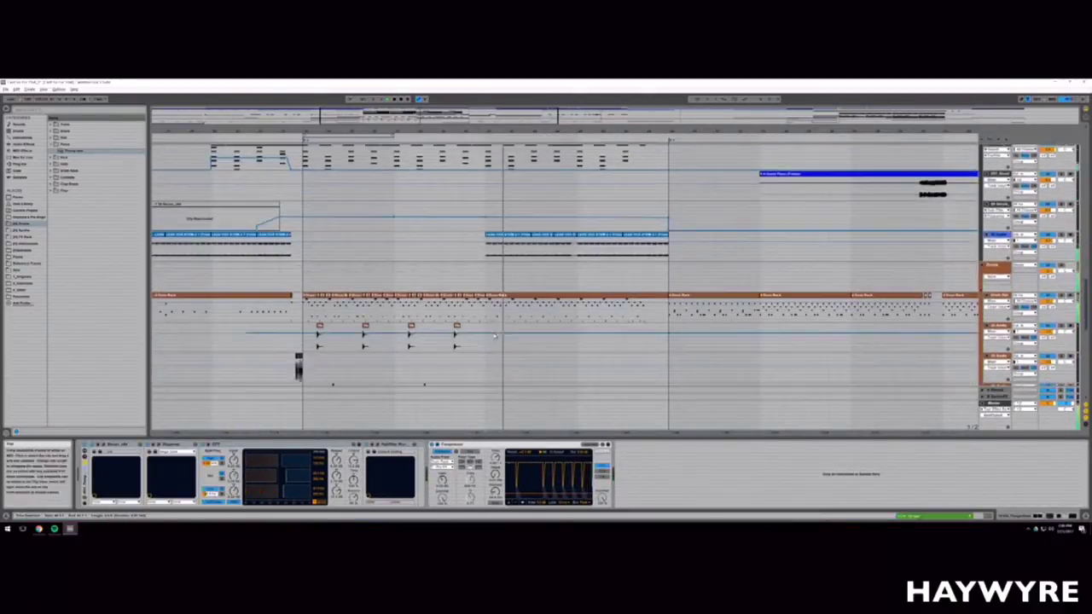
Step: Copy the last hits of the chopped audio fill before the drop to the second loop's end and cut a matching gap in the drum clip
{"action": "left_click", "coordinate": [464, 309]}
{"action": "key", "text": "space"}
{"action": "key", "text": "space"}
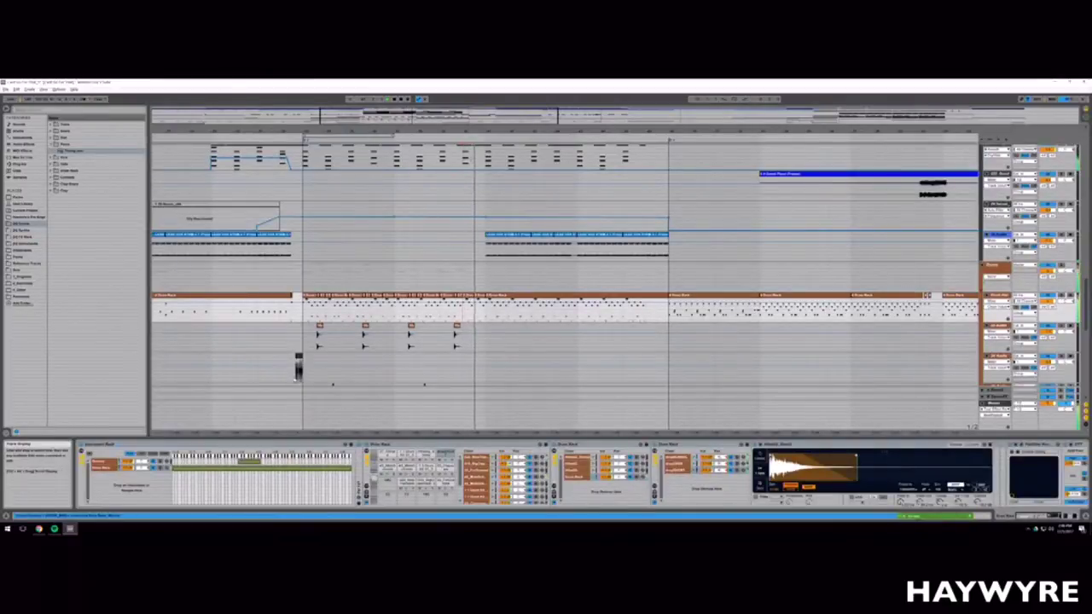
{"action": "left_click_drag", "start_coordinate": [330, 114], "coordinate": [333, 143]}
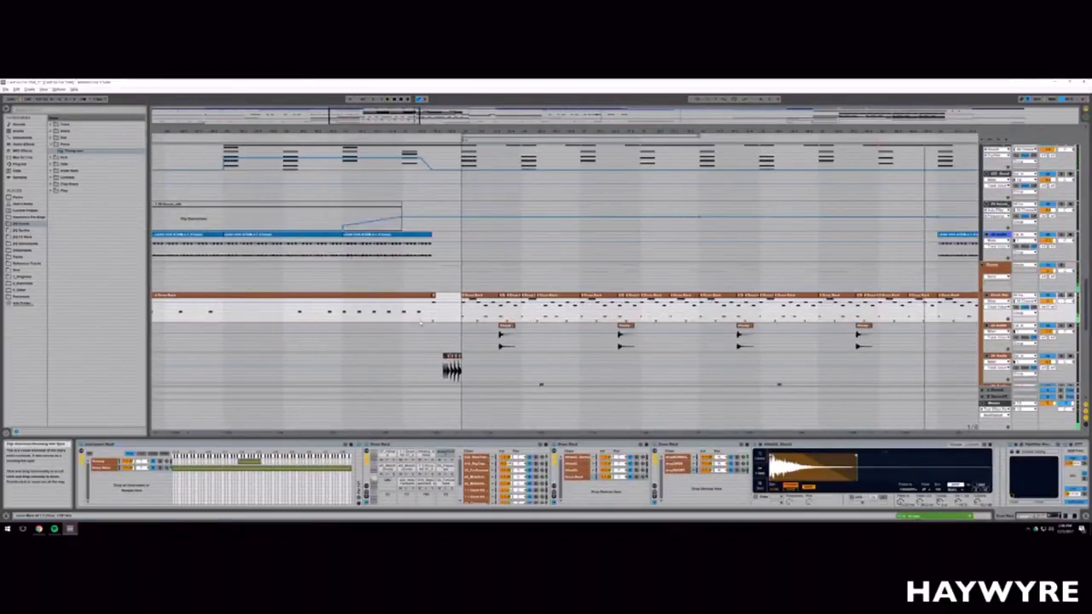
{"action": "left_click", "coordinate": [464, 378]}
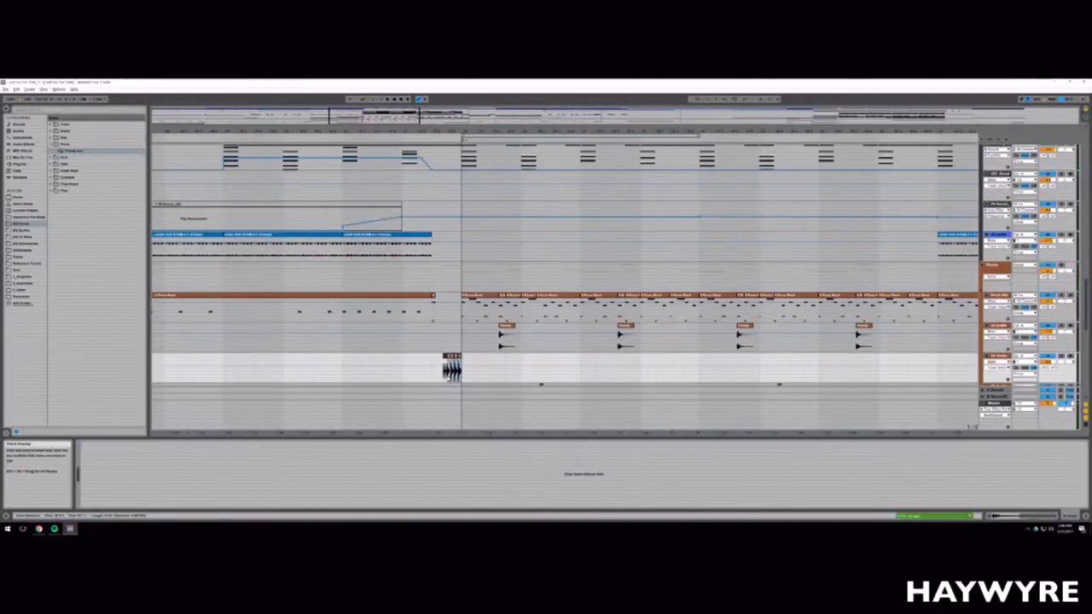
{"action": "left_click_drag", "start_coordinate": [411, 125], "coordinate": [442, 124]}
{"action": "scroll", "coordinate": [608, 346], "scroll_direction": "down", "scroll_amount": 2}
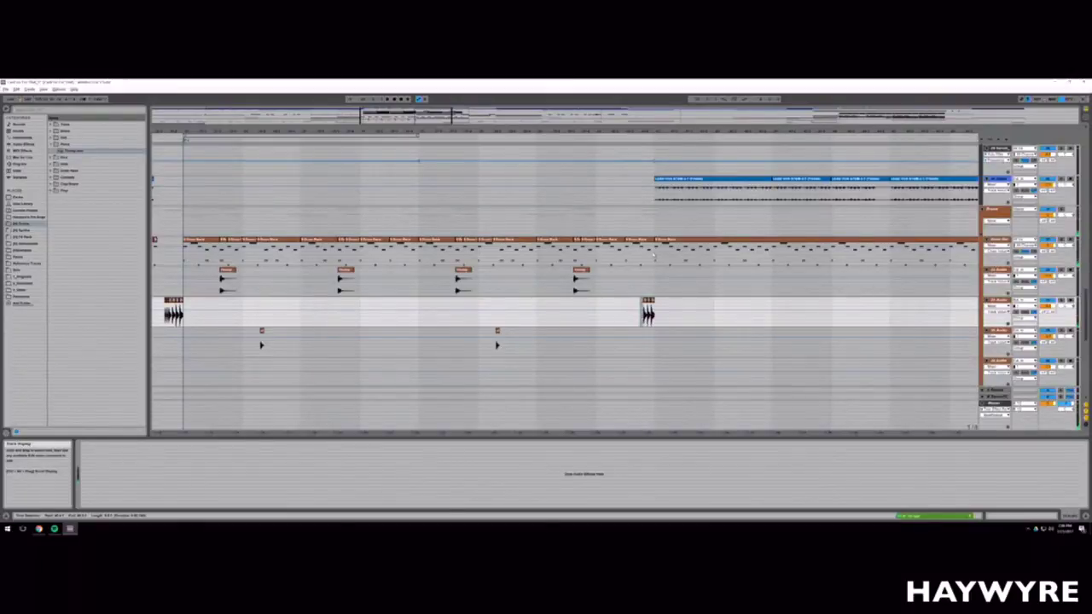
{"action": "left_click", "coordinate": [647, 258]}
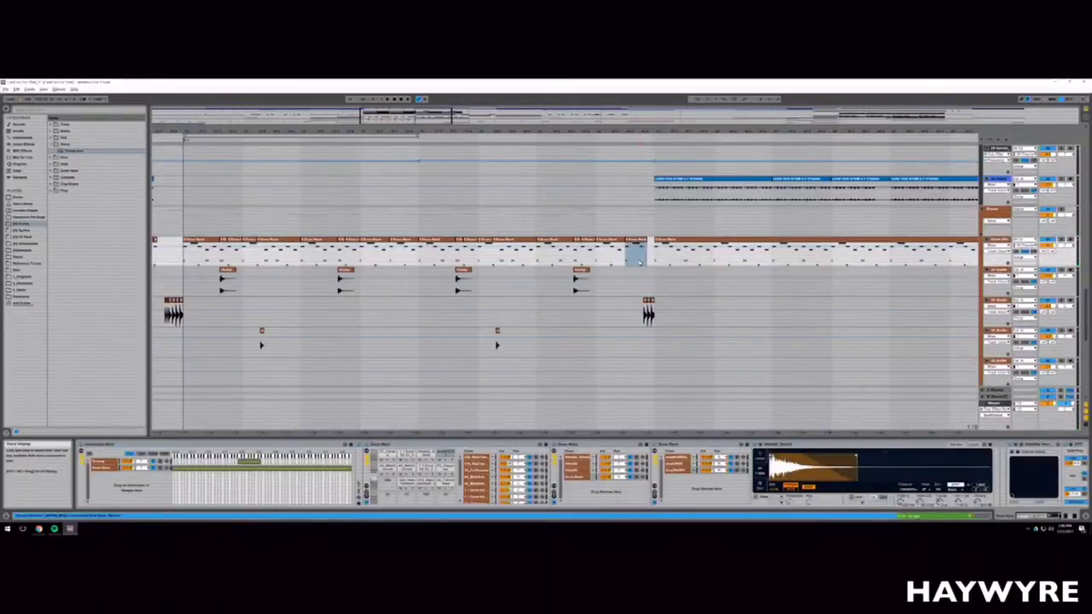
Step: Duplicate the last green audio clip of the second loop to the start of the third loop
{"action": "left_click_drag", "start_coordinate": [413, 126], "coordinate": [422, 104]}
{"action": "scroll", "coordinate": [540, 310], "scroll_direction": "down", "scroll_amount": 5}
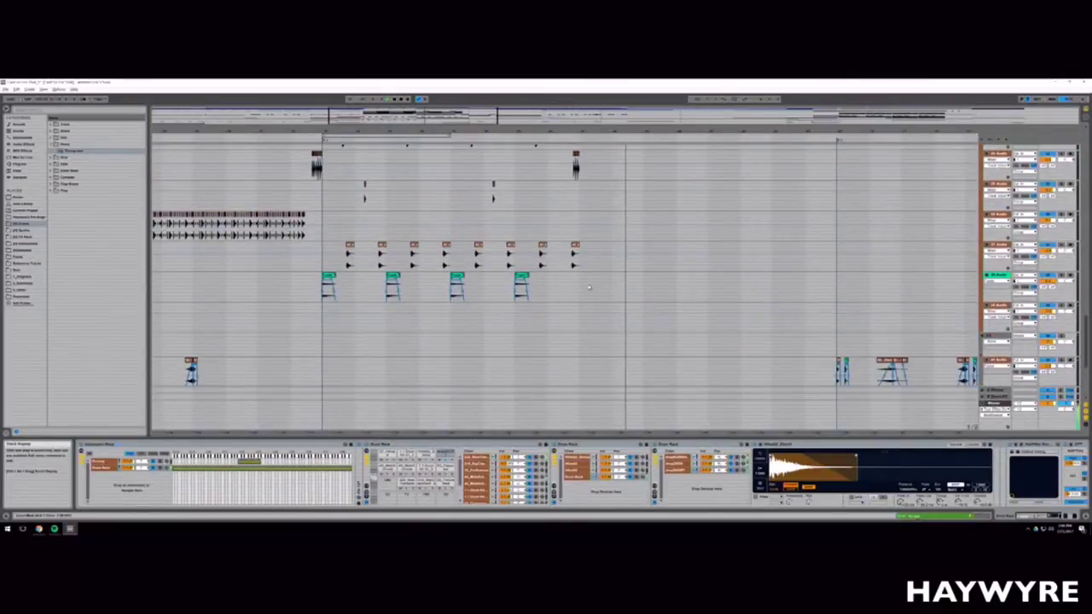
{"action": "left_click", "coordinate": [547, 287]}
{"action": "key", "text": "ctrl+d"}
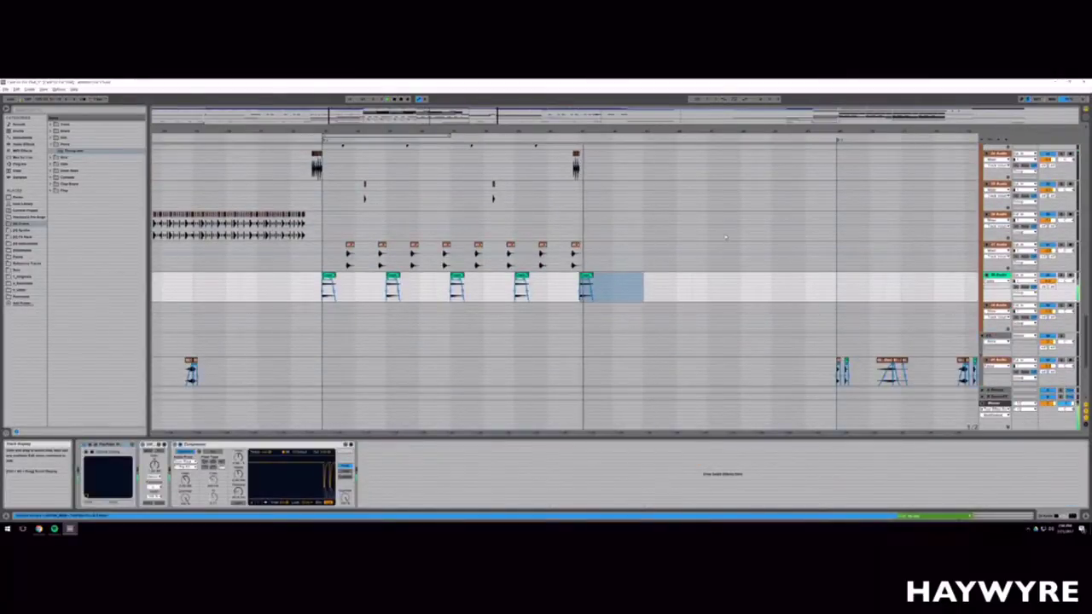
Step: Delete the third- and fourth-loop clips on the two synth tracks above the ThirdPhase synth track and stop playback
{"action": "scroll", "coordinate": [725, 238], "scroll_direction": "up", "scroll_amount": 10}
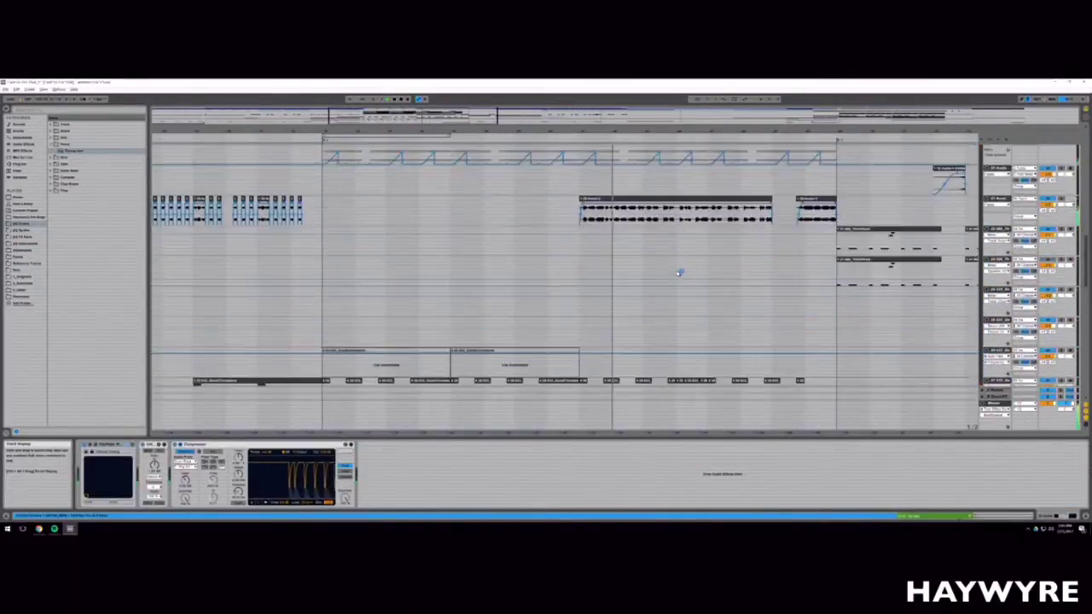
{"action": "scroll", "coordinate": [679, 272], "scroll_direction": "up", "scroll_amount": 8}
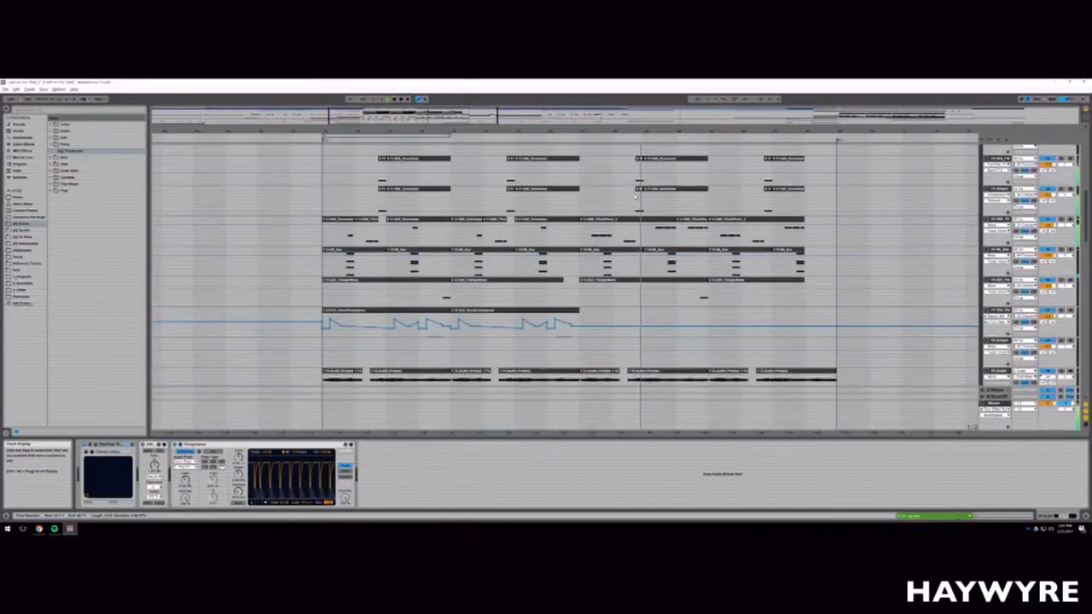
{"action": "left_click_drag", "start_coordinate": [637, 200], "coordinate": [803, 174]}
{"action": "key", "text": "Delete"}
{"action": "key", "text": "space"}
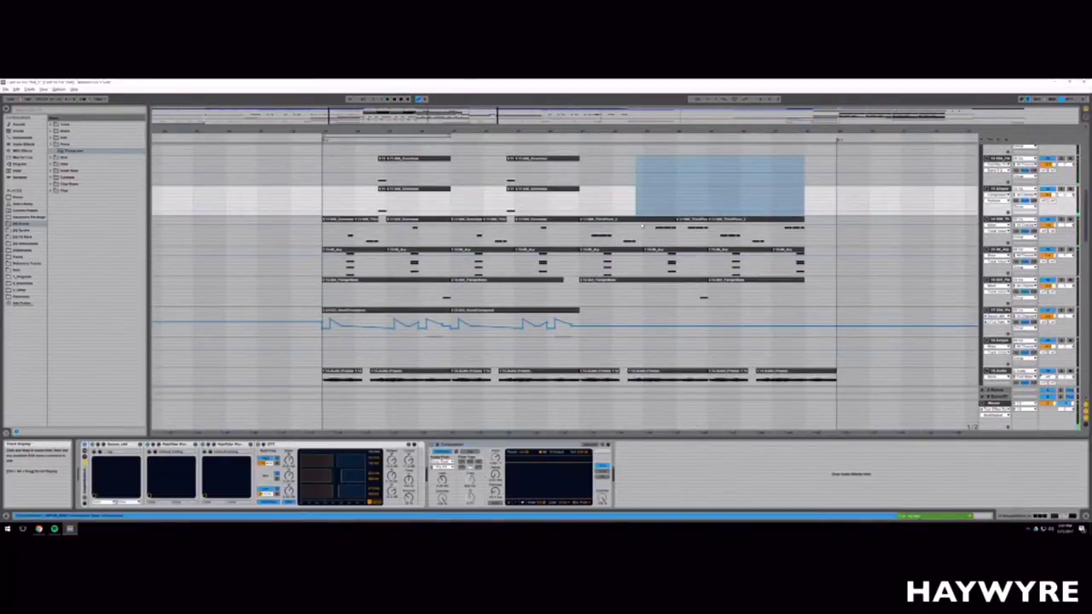
Step: Consolidate the ThirdPhase synth clips of the third and fourth loops into one clip and lengthen both low-note phrases by a repeated note
{"action": "left_click", "coordinate": [642, 224]}
{"action": "left_click", "coordinate": [745, 220], "text": "shift"}
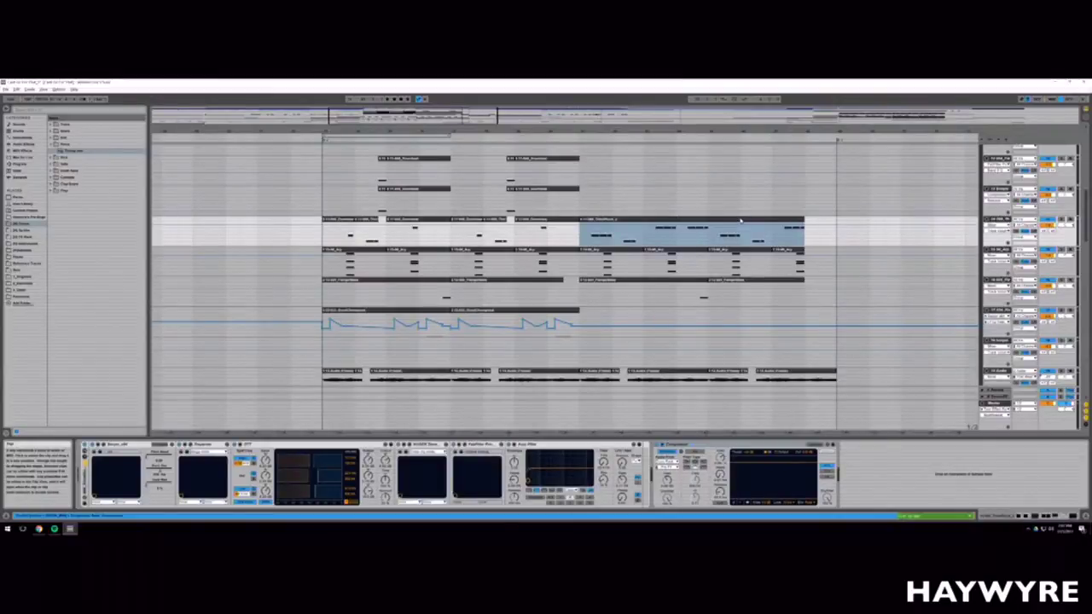
{"action": "double_click", "coordinate": [740, 220]}
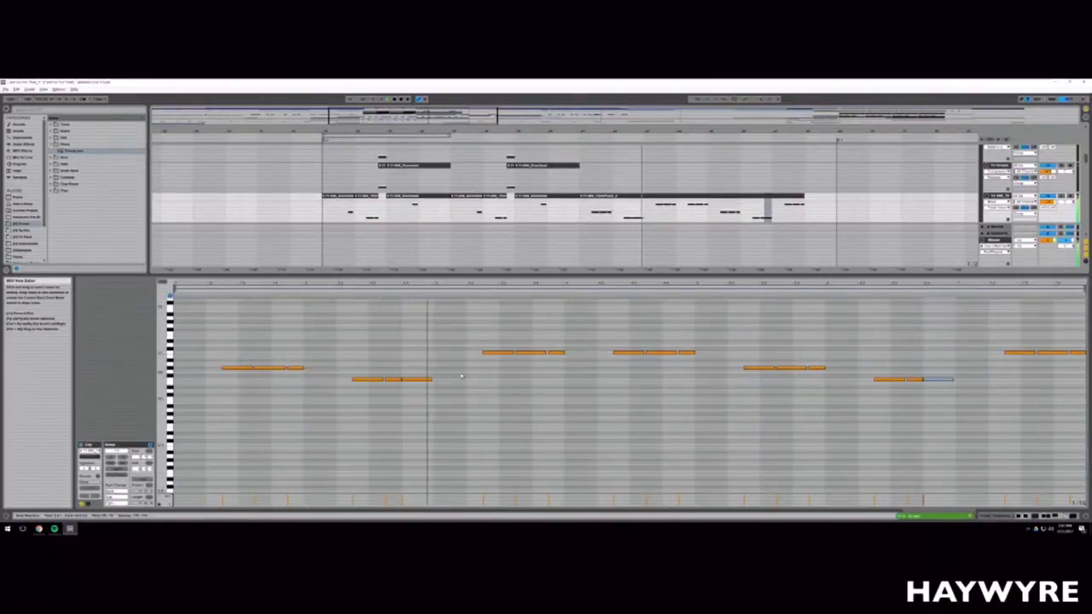
{"action": "key", "text": "shift+Tab"}
Step: Open the drum clip spanning the third and fourth loops and edit the notes near its end
{"action": "scroll", "coordinate": [652, 221], "scroll_direction": "up", "scroll_amount": 2}
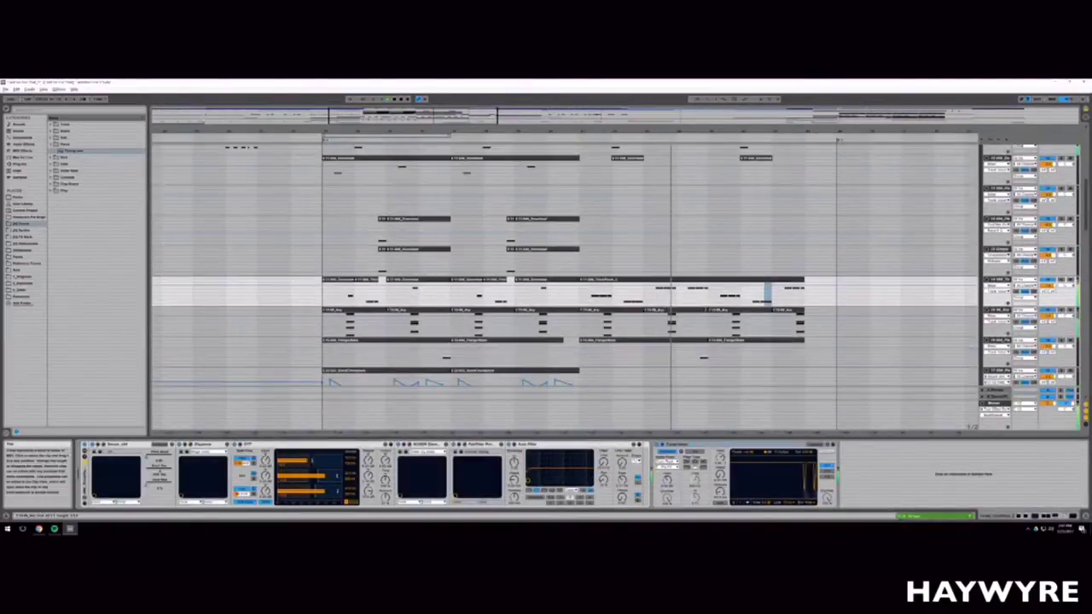
{"action": "left_click_drag", "start_coordinate": [596, 131], "coordinate": [436, 111]}
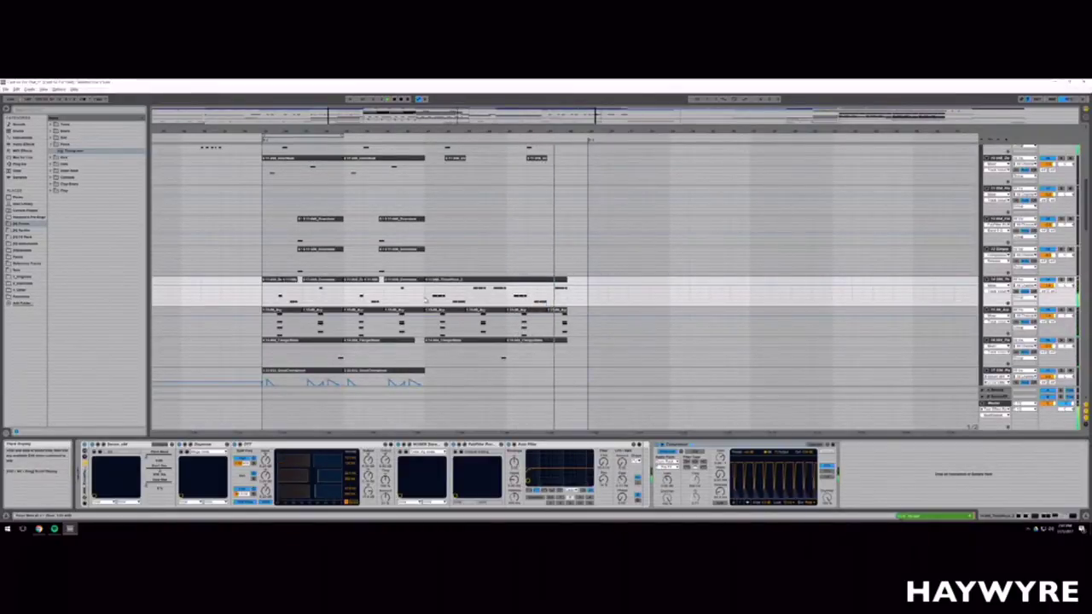
{"action": "scroll", "coordinate": [546, 305], "scroll_direction": "up", "scroll_amount": 3}
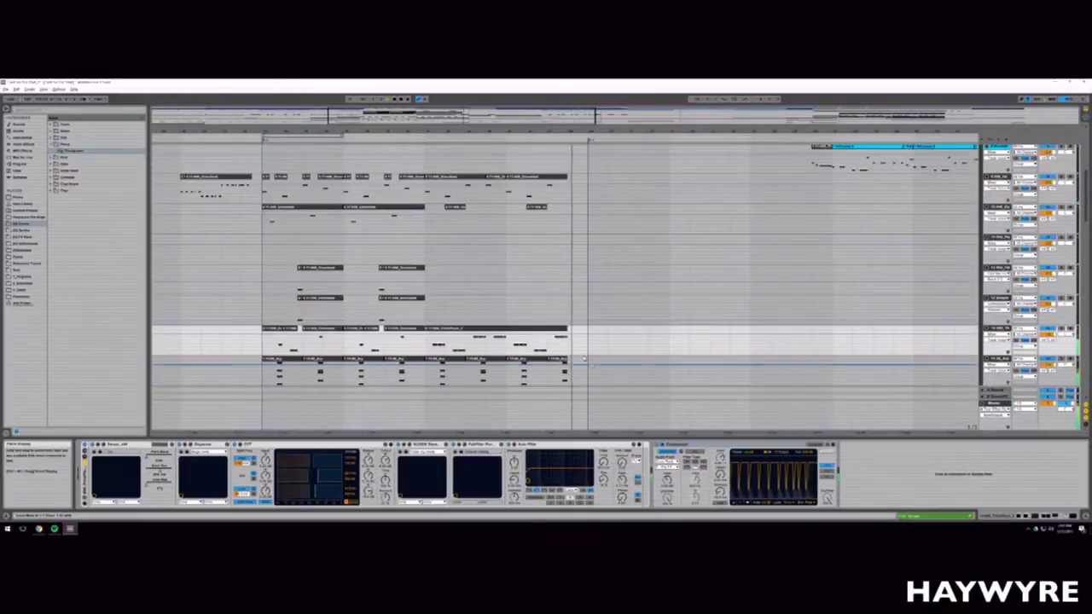
{"action": "scroll", "coordinate": [559, 317], "scroll_direction": "down", "scroll_amount": 2}
{"action": "scroll", "coordinate": [551, 309], "scroll_direction": "down", "scroll_amount": 10}
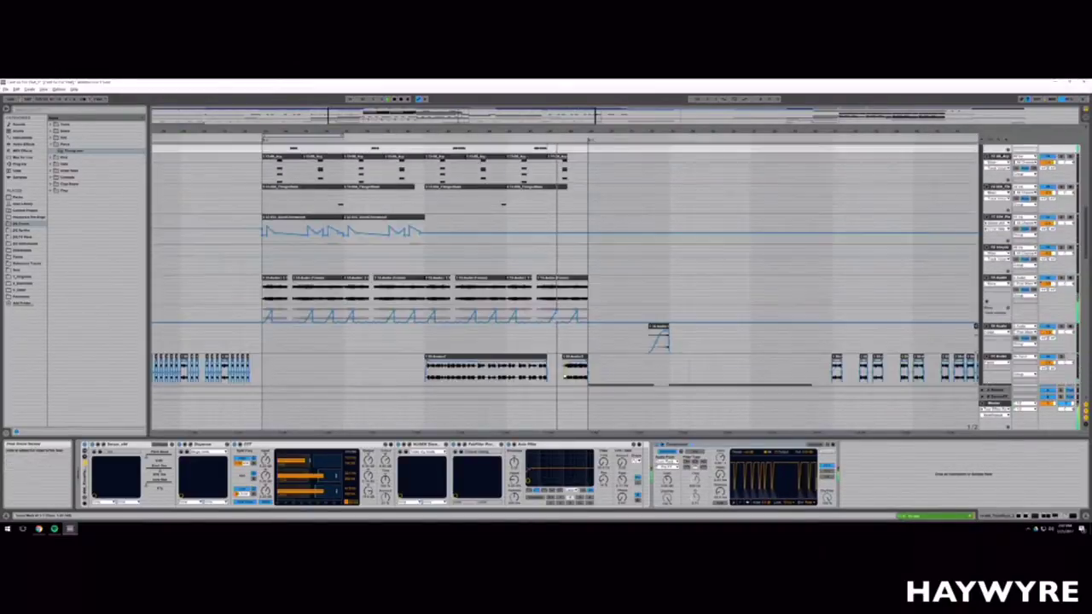
{"action": "scroll", "coordinate": [562, 345], "scroll_direction": "down", "scroll_amount": 10}
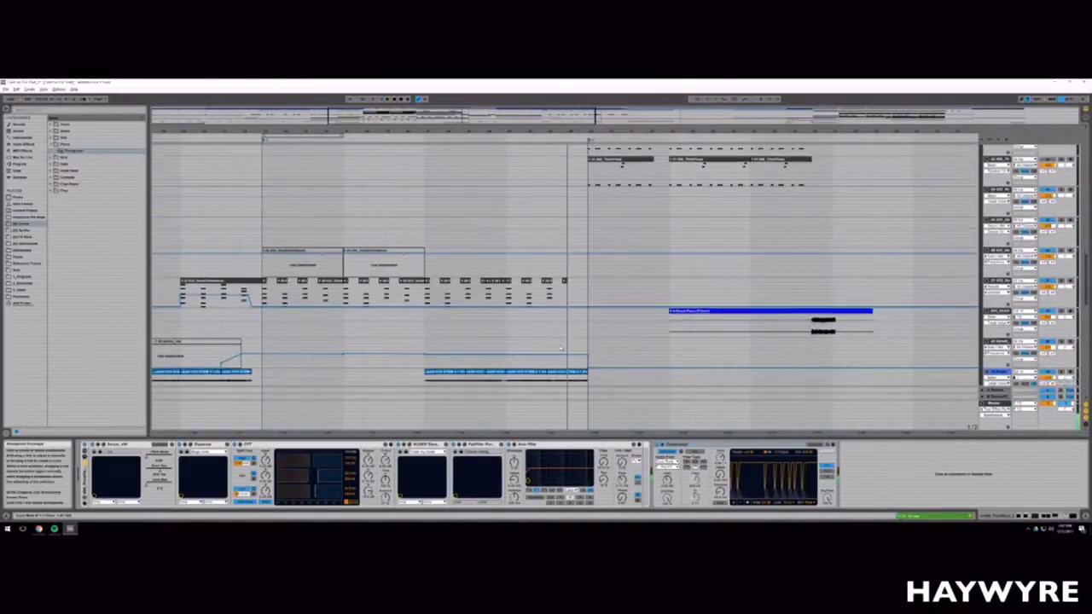
{"action": "double_click", "coordinate": [566, 258]}
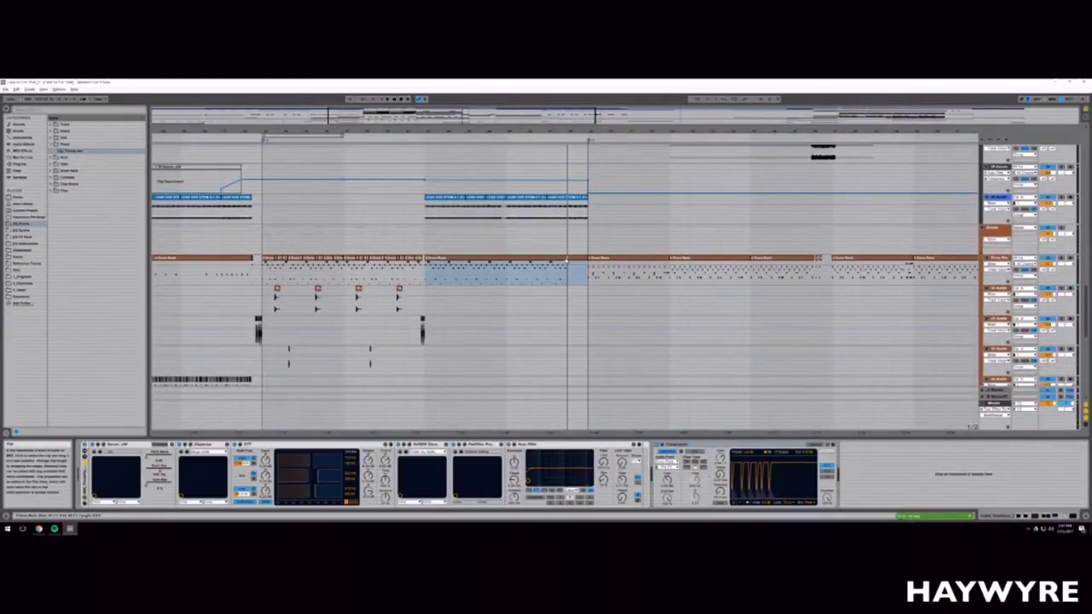
{"action": "left_click_drag", "start_coordinate": [1045, 386], "coordinate": [1015, 407]}
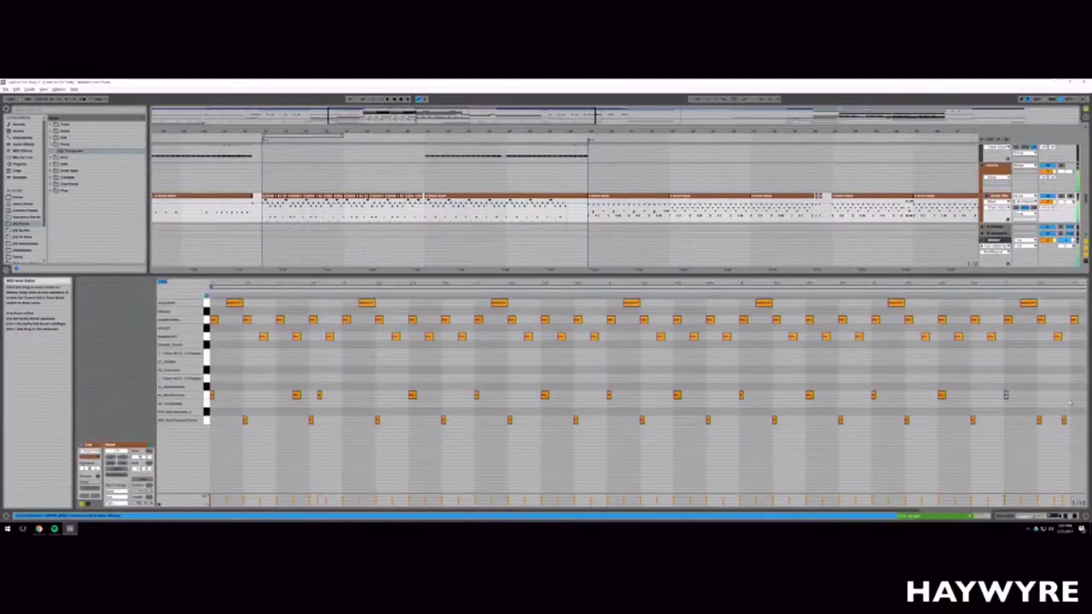
{"action": "key", "text": "shift+Tab"}
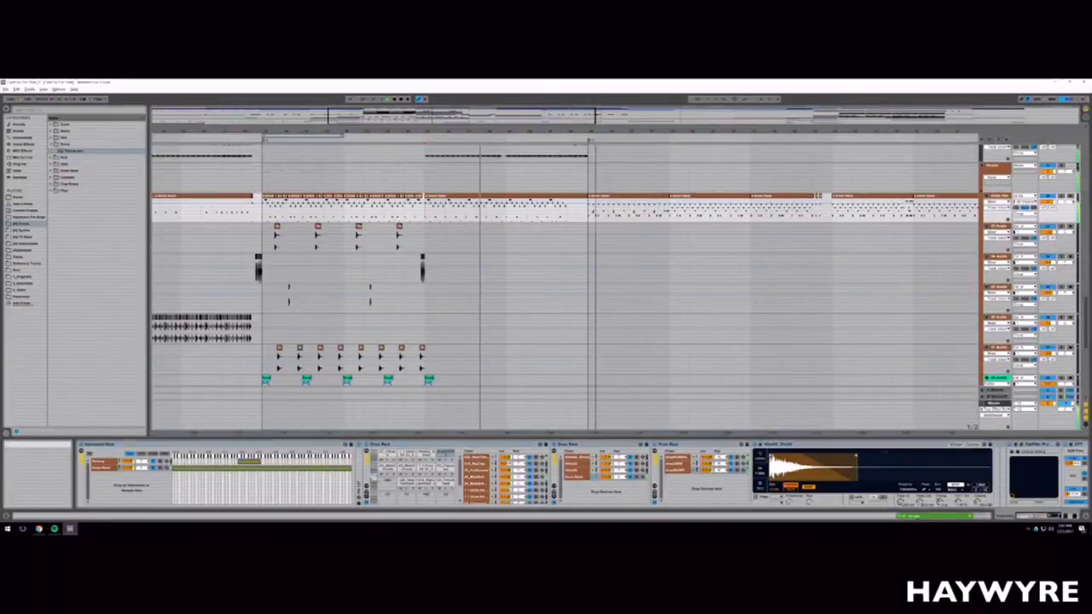
Step: Examine the extended drop and its surrounding sections across all tracks during playback, including the master track's effects
{"action": "scroll", "coordinate": [569, 269], "scroll_direction": "down", "scroll_amount": 5}
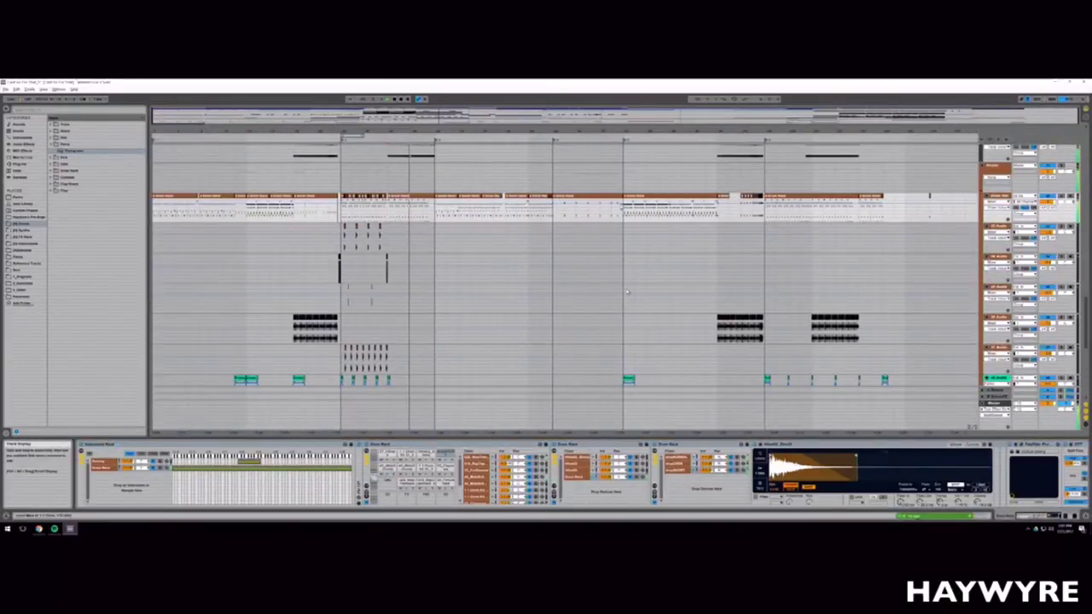
{"action": "scroll", "coordinate": [407, 303], "scroll_direction": "down", "scroll_amount": 3}
{"action": "scroll", "coordinate": [417, 301], "scroll_direction": "up", "scroll_amount": 8}
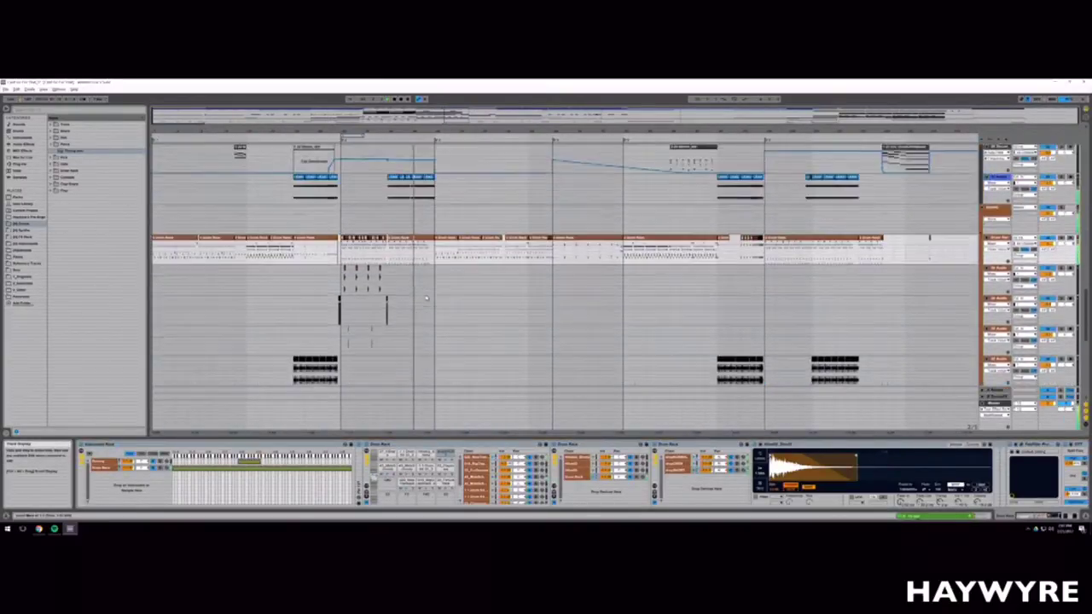
{"action": "scroll", "coordinate": [428, 300], "scroll_direction": "up", "scroll_amount": 4}
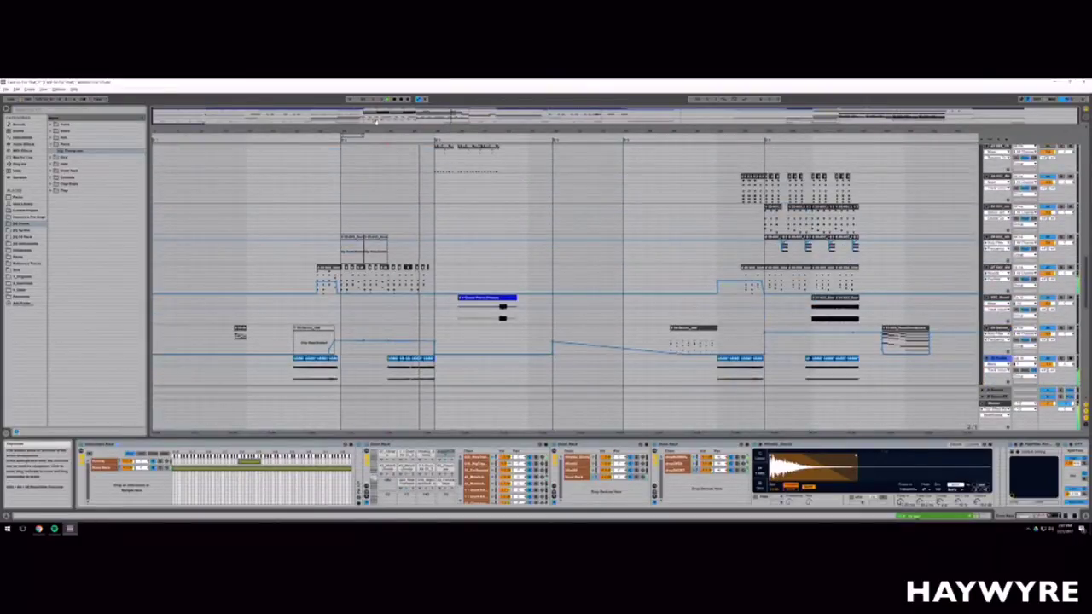
{"action": "left_click_drag", "start_coordinate": [351, 130], "coordinate": [351, 165]}
{"action": "scroll", "coordinate": [558, 266], "scroll_direction": "up", "scroll_amount": 6}
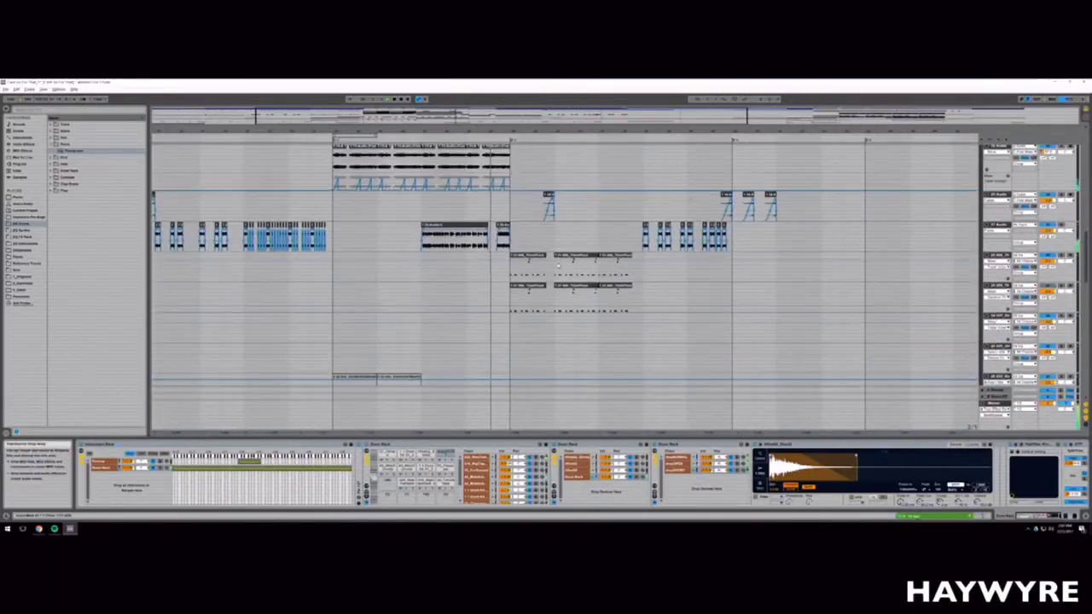
{"action": "scroll", "coordinate": [558, 266], "scroll_direction": "up", "scroll_amount": 3}
{"action": "scroll", "coordinate": [480, 242], "scroll_direction": "up", "scroll_amount": 6}
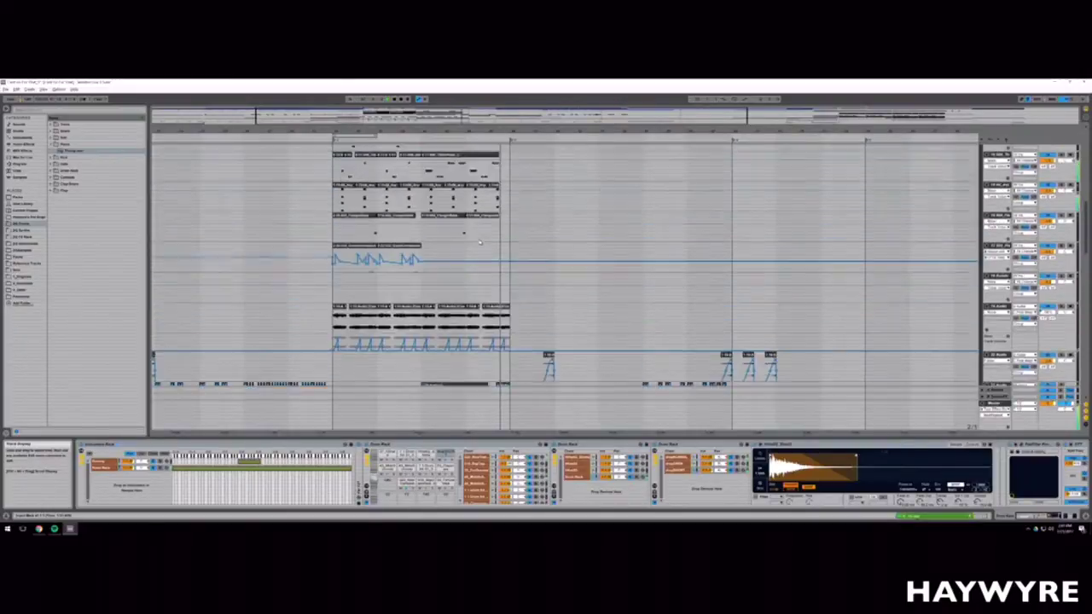
{"action": "scroll", "coordinate": [480, 242], "scroll_direction": "up", "scroll_amount": 10}
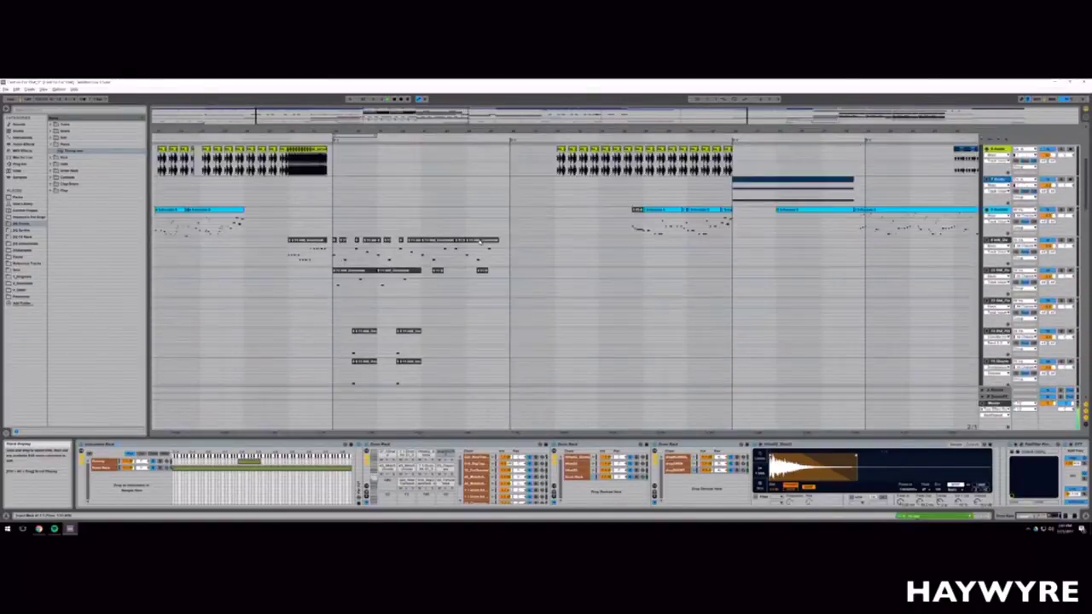
{"action": "scroll", "coordinate": [480, 242], "scroll_direction": "up", "scroll_amount": 4}
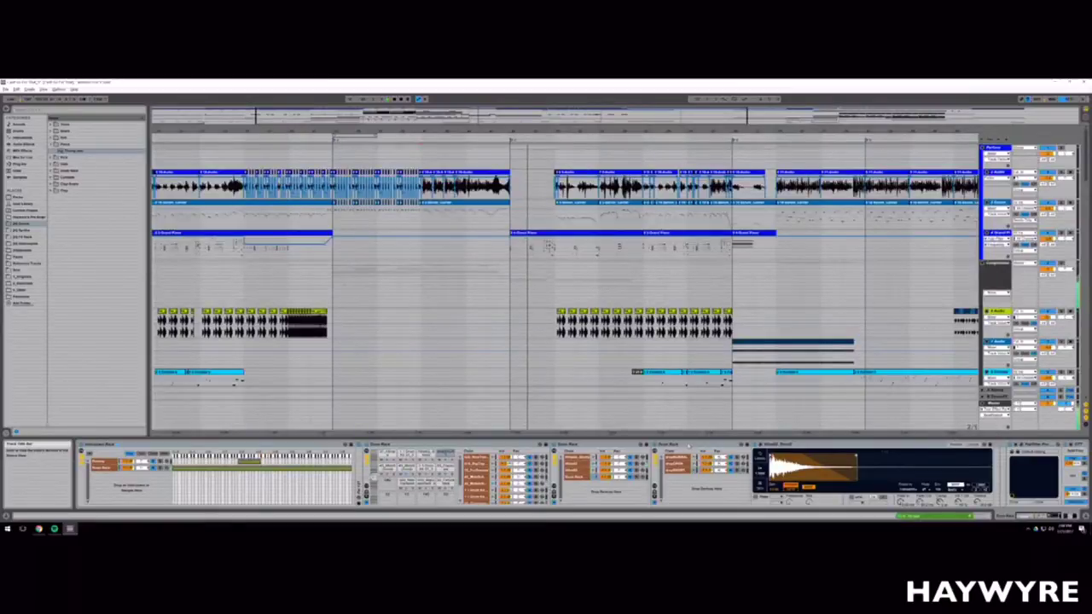
{"action": "left_click", "coordinate": [993, 403]}
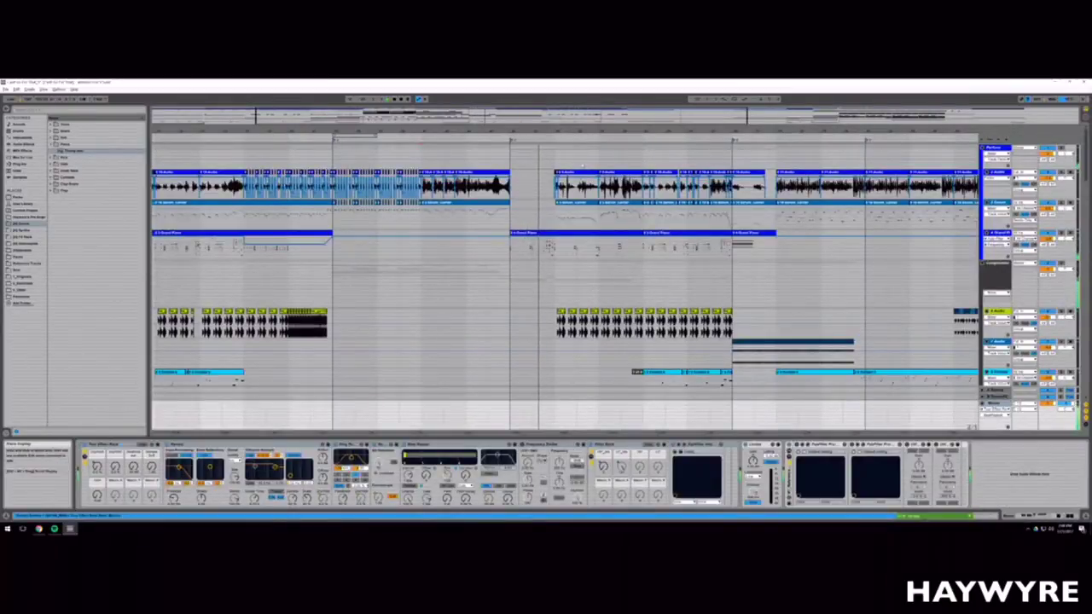
Step: Cut a gap at the end of the first drum clip in the section after the drop and restart playback
{"action": "left_click_drag", "start_coordinate": [504, 131], "coordinate": [505, 196]}
{"action": "scroll", "coordinate": [614, 290], "scroll_direction": "down", "scroll_amount": 12}
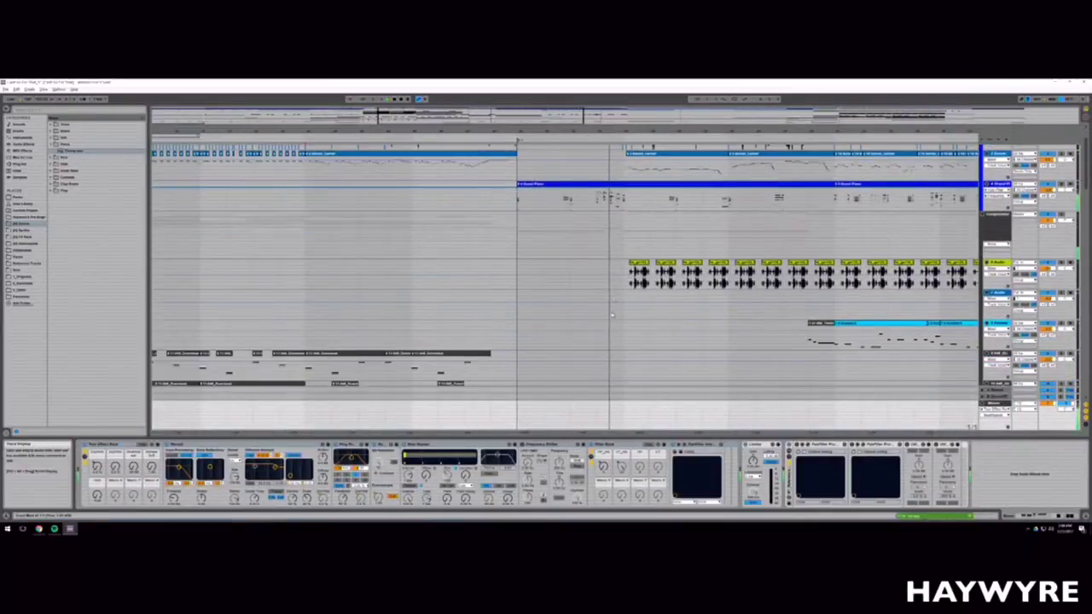
{"action": "scroll", "coordinate": [607, 348], "scroll_direction": "down", "scroll_amount": 12}
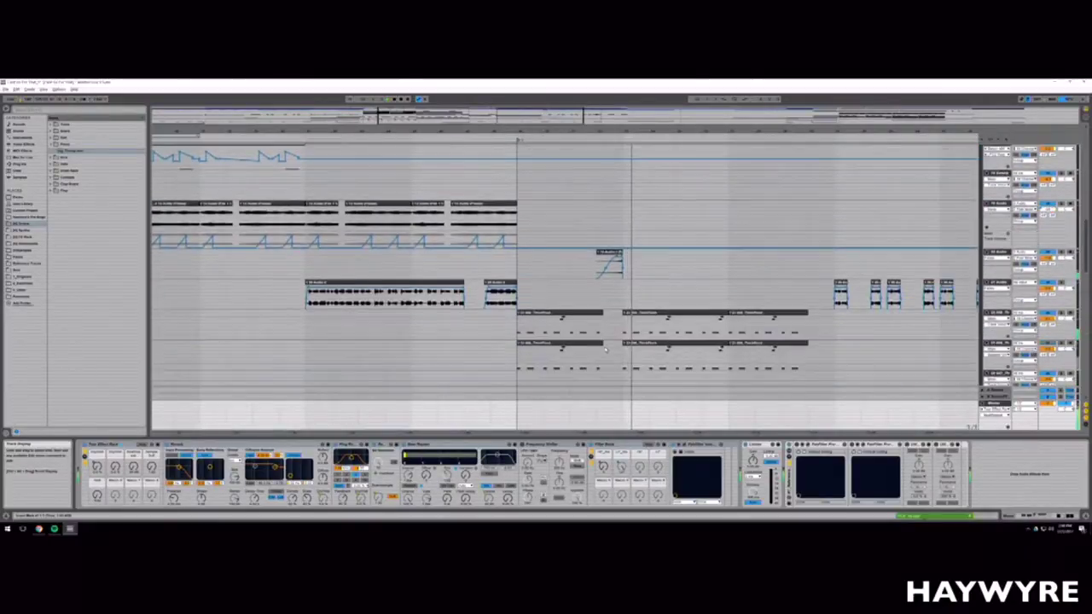
{"action": "scroll", "coordinate": [606, 344], "scroll_direction": "down", "scroll_amount": 4}
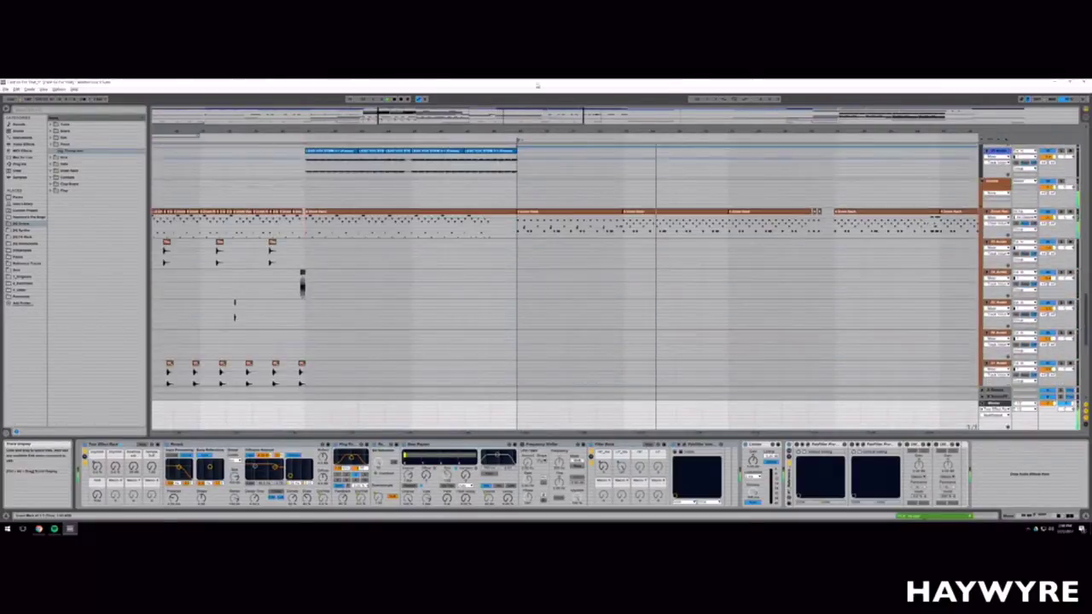
{"action": "left_click_drag", "start_coordinate": [506, 118], "coordinate": [505, 171]}
{"action": "left_click_drag", "start_coordinate": [488, 120], "coordinate": [487, 130]}
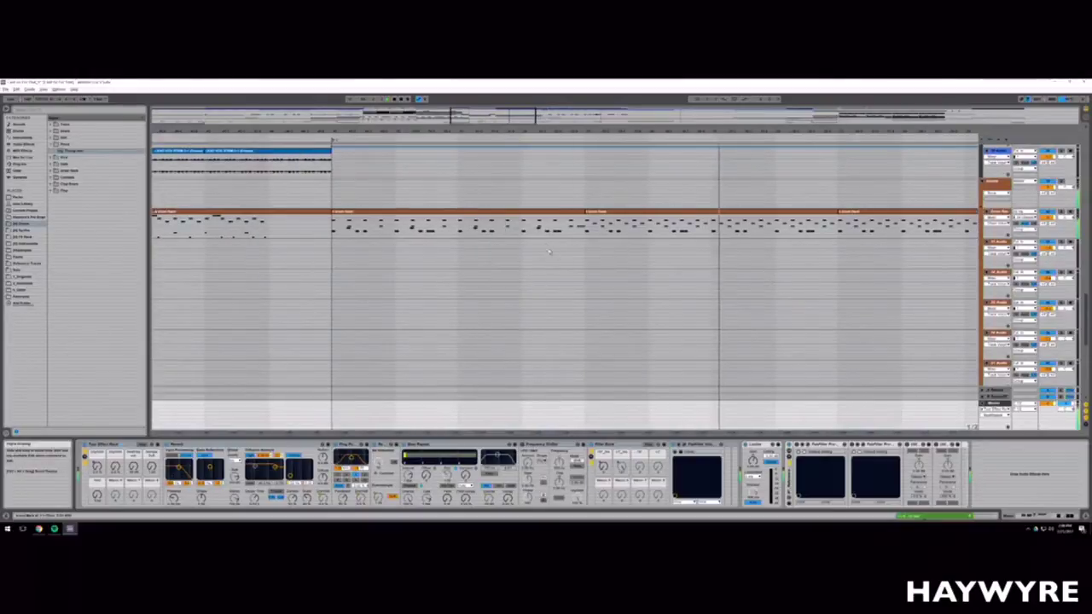
{"action": "left_click", "coordinate": [548, 254]}
{"action": "left_click_drag", "start_coordinate": [530, 228], "coordinate": [568, 229]}
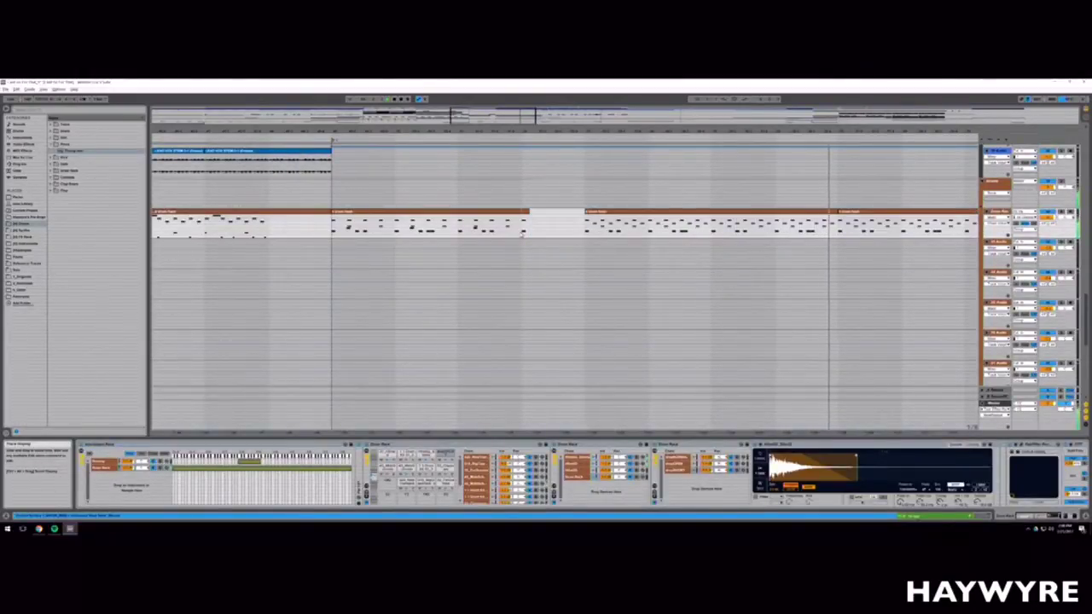
{"action": "key", "text": "space"}
{"action": "key", "text": "space"}
Step: Examine the section after the drop across all tracks during playback, from the drums up to the vocals and piano
{"action": "left_click_drag", "start_coordinate": [507, 131], "coordinate": [506, 98]}
{"action": "scroll", "coordinate": [599, 216], "scroll_direction": "up", "scroll_amount": 1}
{"action": "scroll", "coordinate": [588, 229], "scroll_direction": "up", "scroll_amount": 6}
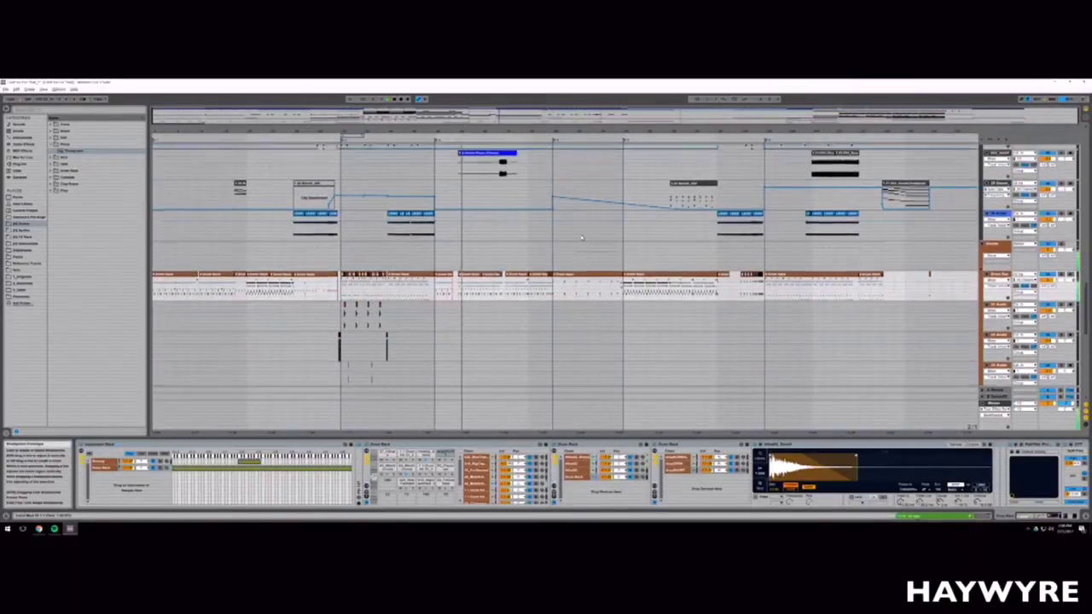
{"action": "scroll", "coordinate": [582, 238], "scroll_direction": "up", "scroll_amount": 8}
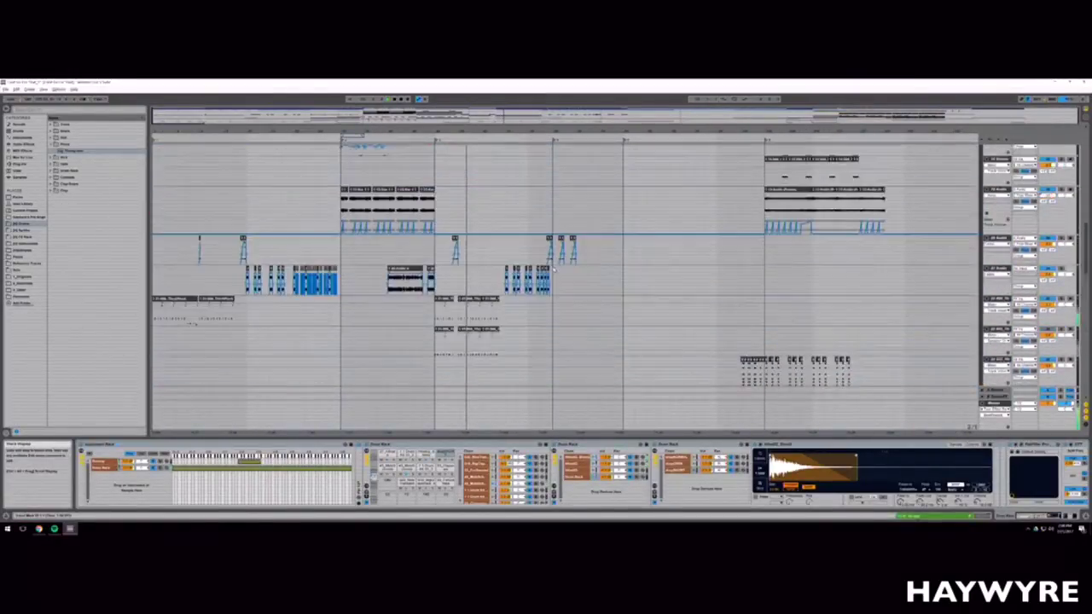
{"action": "scroll", "coordinate": [552, 272], "scroll_direction": "up", "scroll_amount": 7}
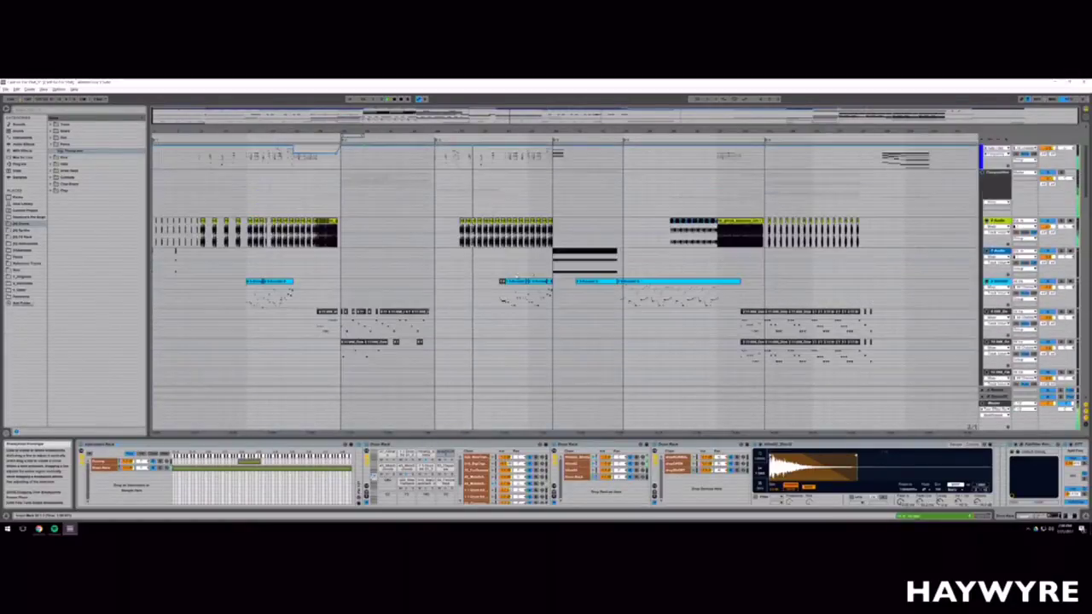
{"action": "left_click", "coordinate": [499, 305]}
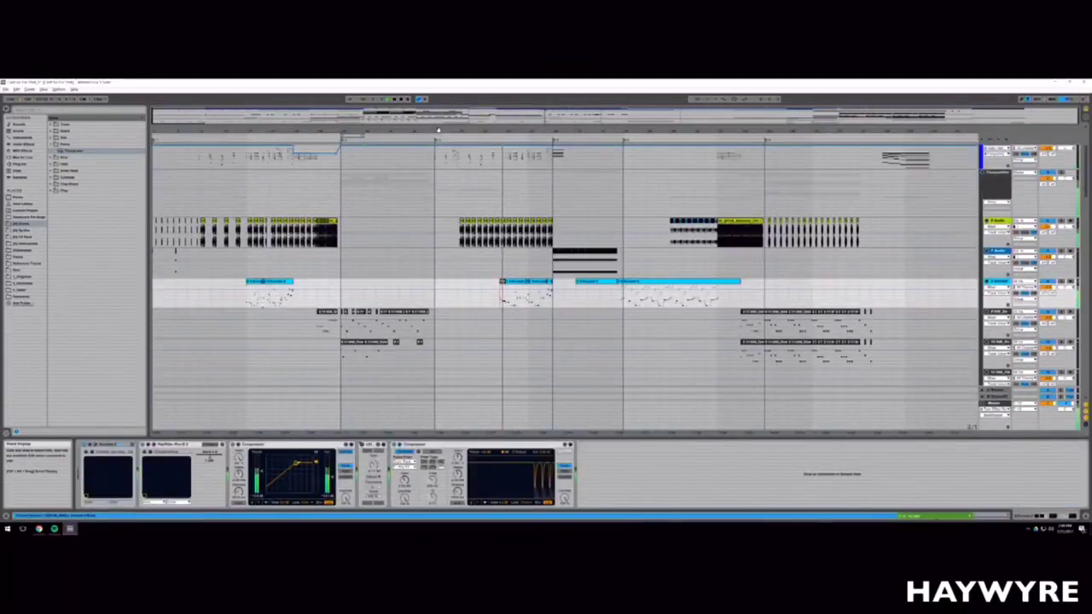
{"action": "mouse_move", "coordinate": [501, 116]}
{"action": "left_mouse_down"}
{"action": "mouse_move", "coordinate": [501, 158]}
{"action": "mouse_move", "coordinate": [501, 118]}
{"action": "left_mouse_up"}
{"action": "scroll", "coordinate": [328, 276], "scroll_direction": "down", "scroll_amount": 2}
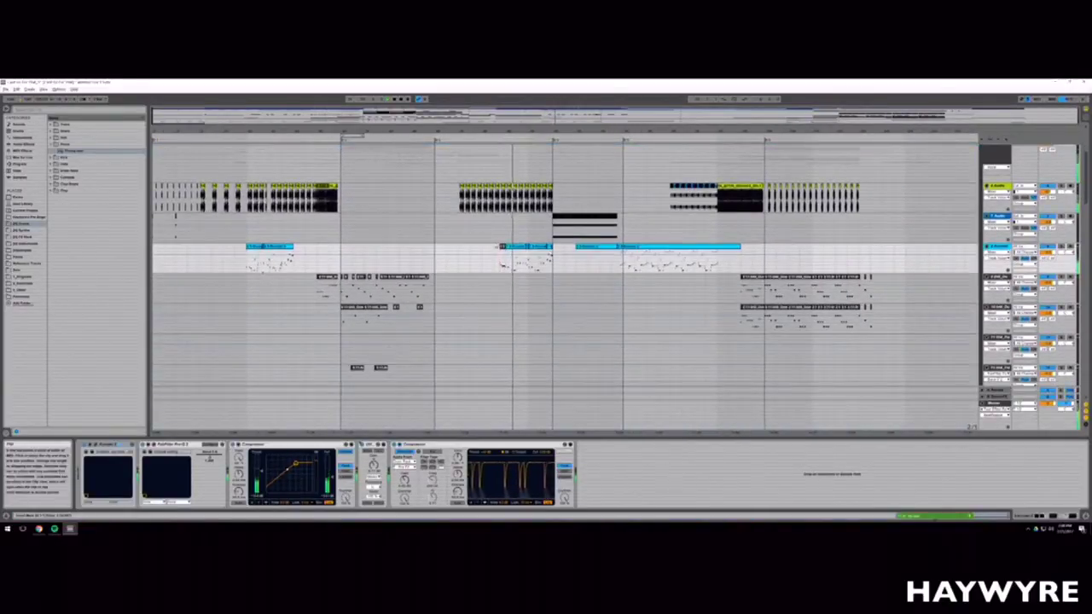
{"action": "scroll", "coordinate": [328, 277], "scroll_direction": "down", "scroll_amount": 1}
{"action": "scroll", "coordinate": [327, 275], "scroll_direction": "down", "scroll_amount": 10}
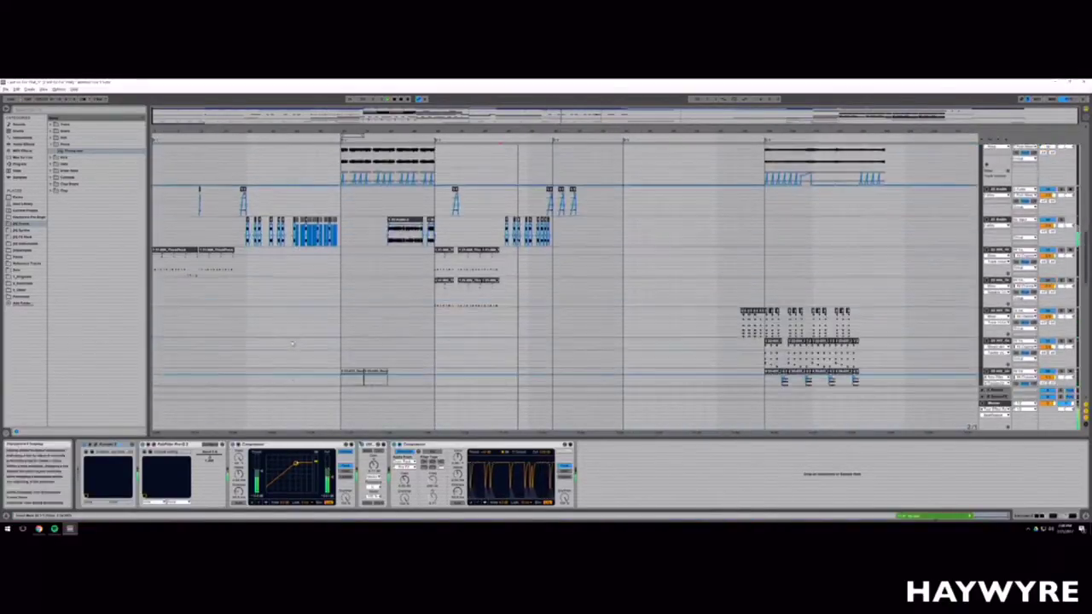
{"action": "scroll", "coordinate": [299, 339], "scroll_direction": "down", "scroll_amount": 6}
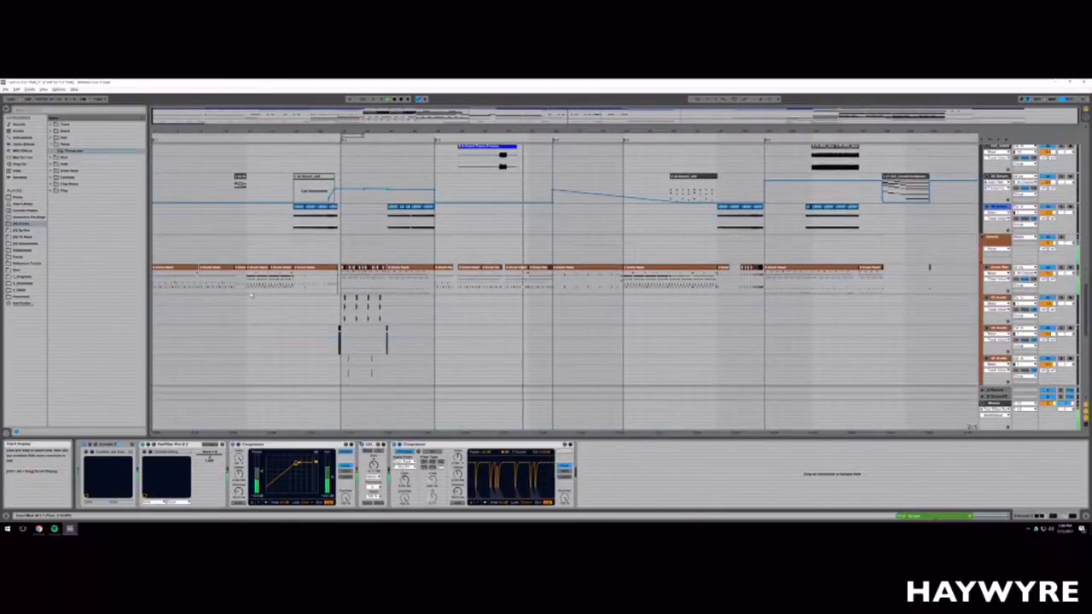
Step: Copy the denser pre-drop drum pattern to the end of the section after the drop and split its last beats into short clips
{"action": "left_click", "coordinate": [307, 284]}
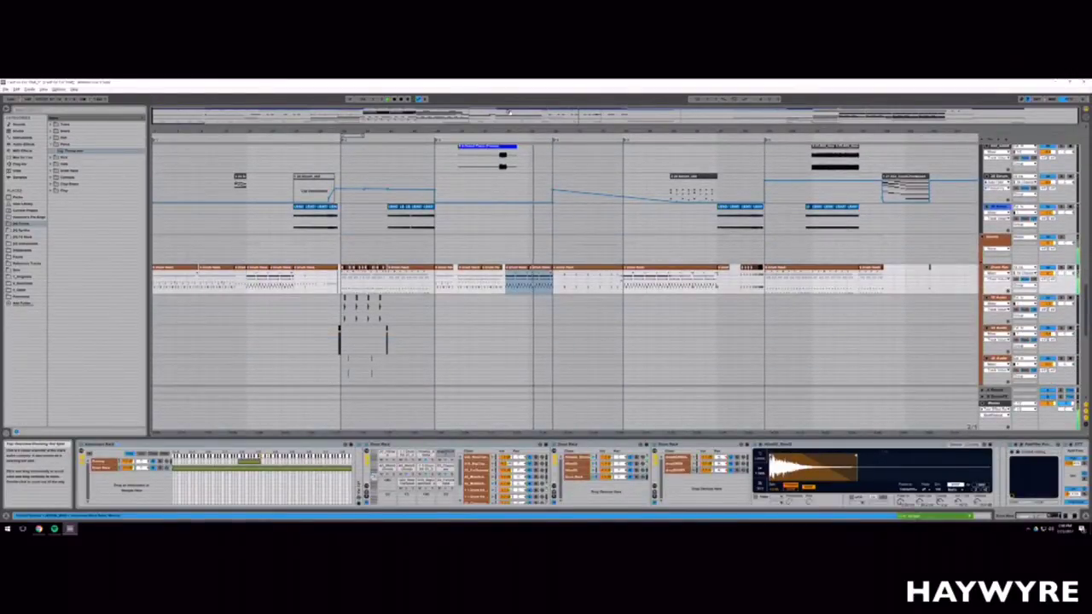
{"action": "left_click_drag", "start_coordinate": [509, 112], "coordinate": [360, 261]}
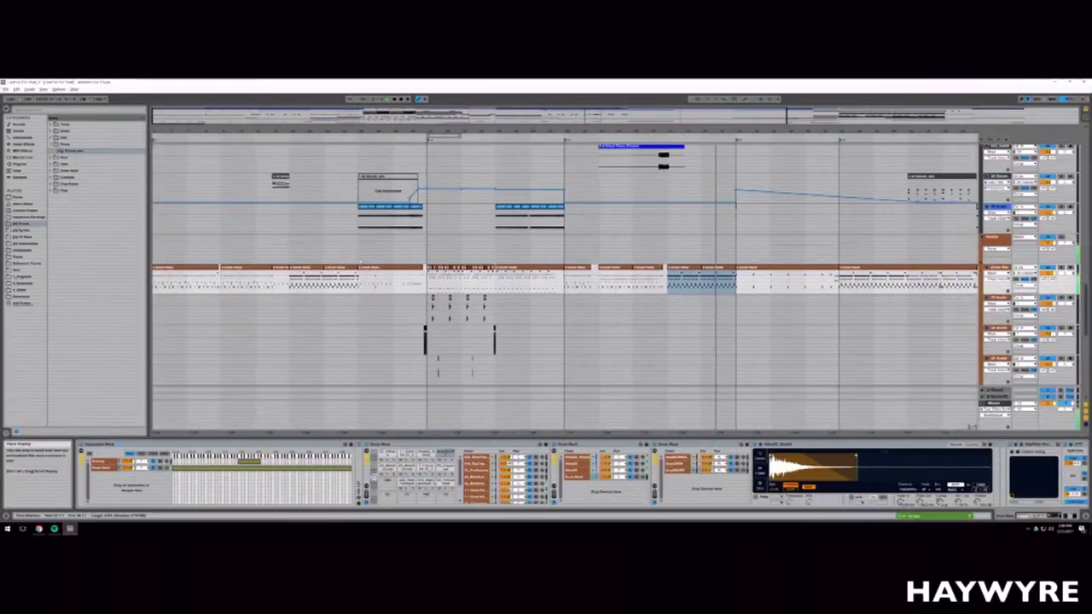
{"action": "left_click_drag", "start_coordinate": [775, 131], "coordinate": [775, 215]}
{"action": "left_click_drag", "start_coordinate": [696, 215], "coordinate": [697, 252]}
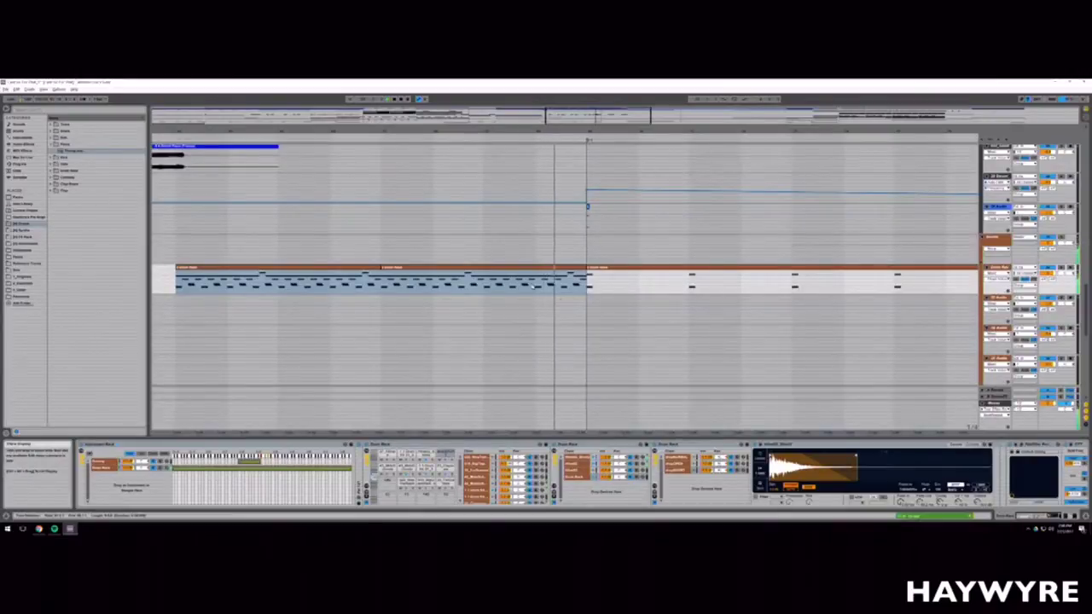
{"action": "left_click", "coordinate": [535, 288]}
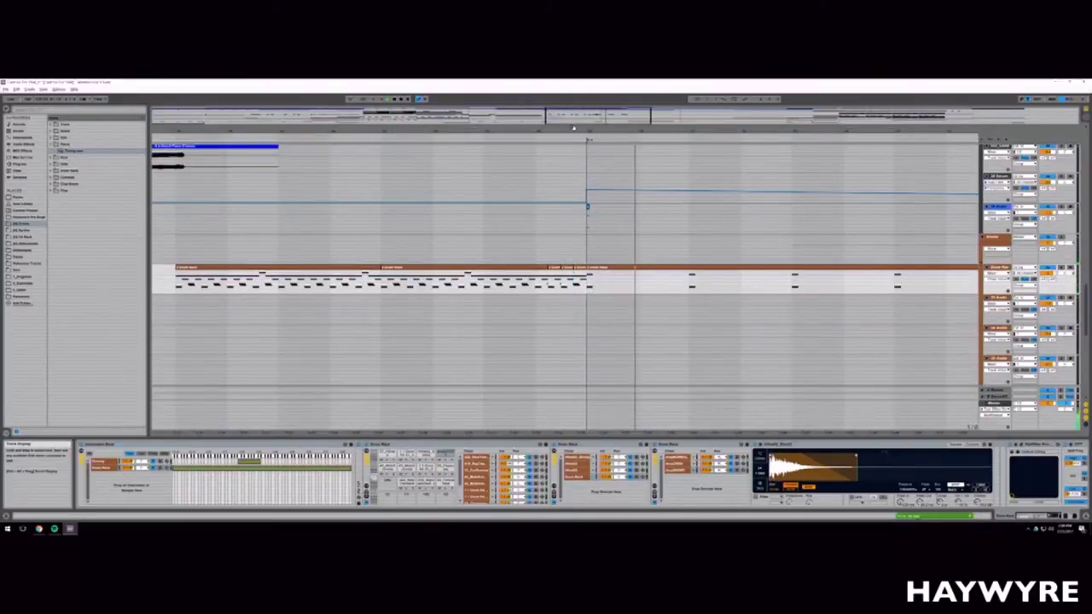
Step: Review the synth tracks across the sections after the drop while the song plays
{"action": "left_click_drag", "start_coordinate": [573, 130], "coordinate": [551, 83]}
{"action": "scroll", "coordinate": [628, 280], "scroll_direction": "up", "scroll_amount": 10}
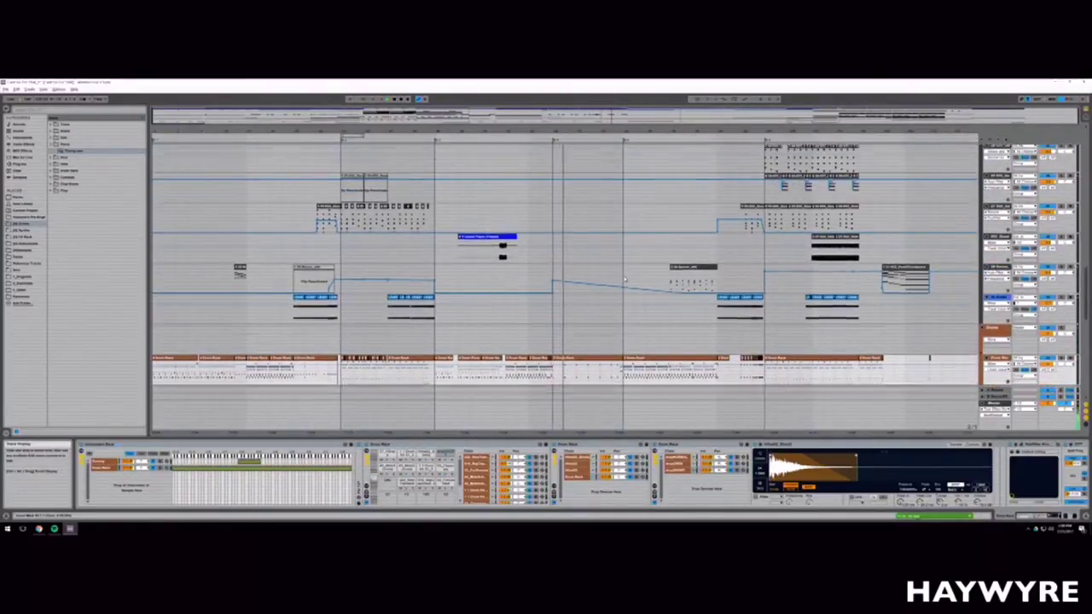
{"action": "scroll", "coordinate": [624, 281], "scroll_direction": "up", "scroll_amount": 4}
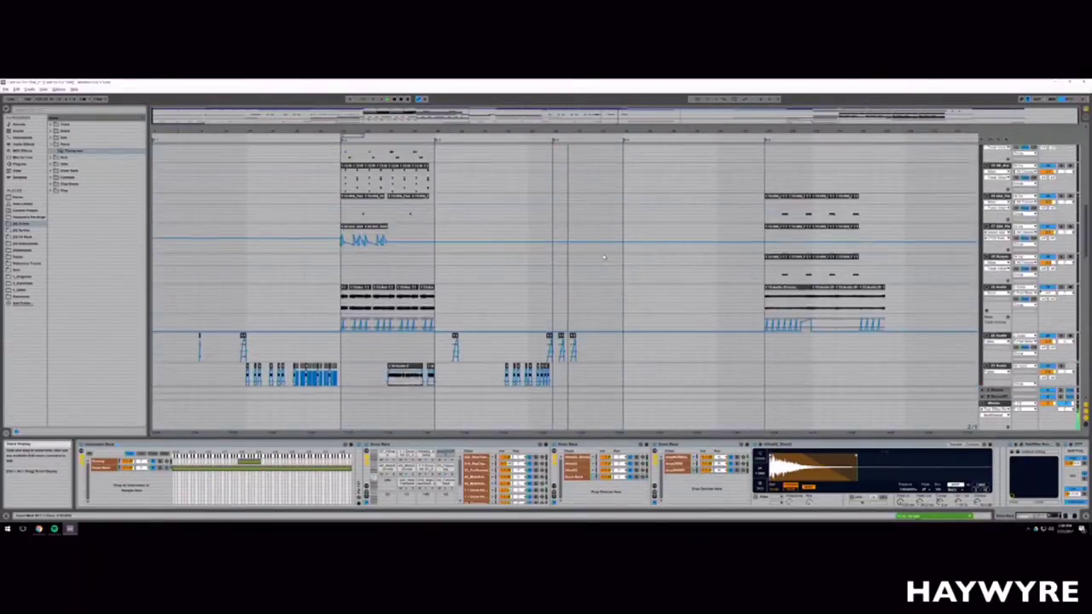
{"action": "left_click", "coordinate": [624, 224]}
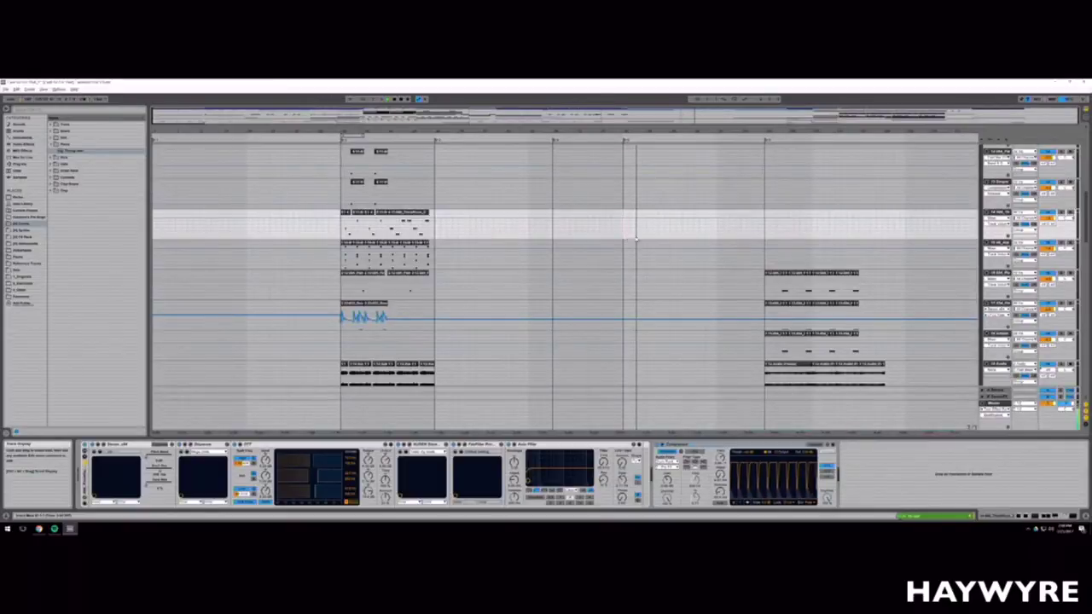
{"action": "scroll", "coordinate": [638, 232], "scroll_direction": "up", "scroll_amount": 5}
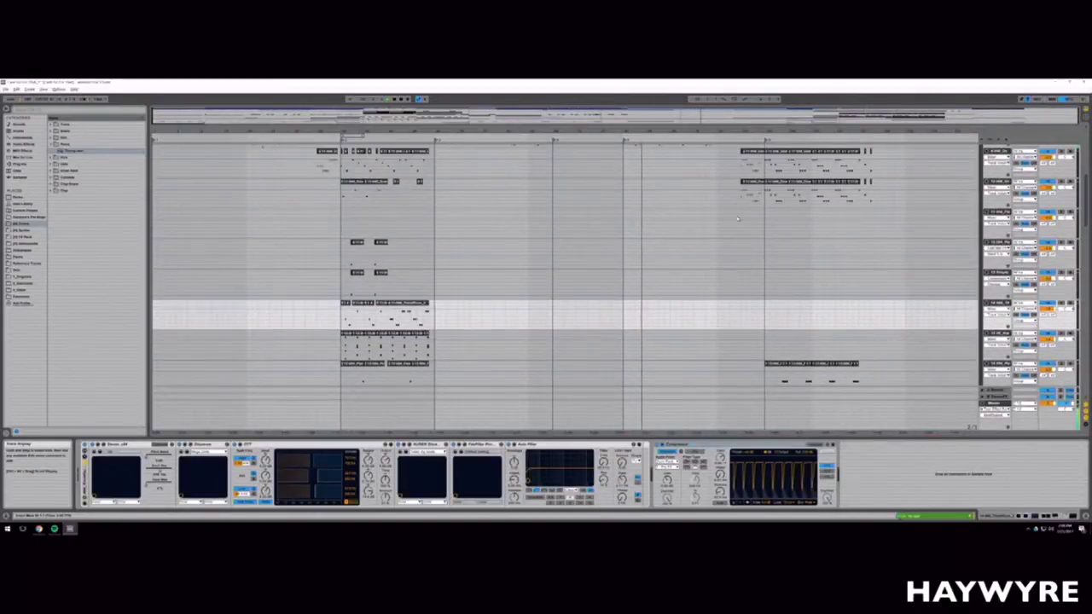
{"action": "scroll", "coordinate": [740, 243], "scroll_direction": "up", "scroll_amount": 4}
{"action": "scroll", "coordinate": [754, 248], "scroll_direction": "down", "scroll_amount": 3}
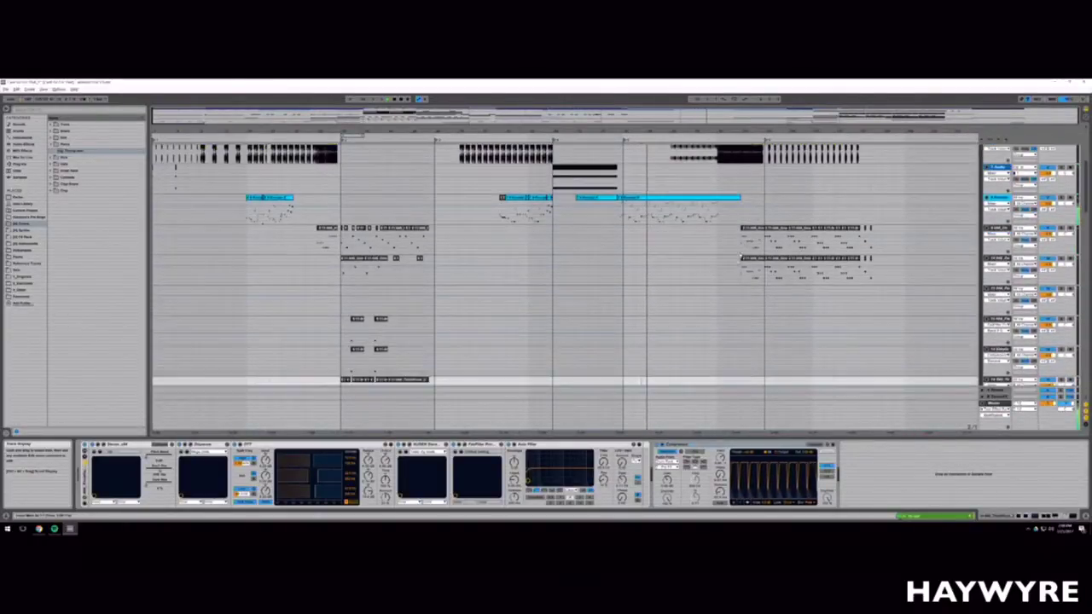
Step: Audition the synth clips around the last marker with their track soloed and delete them from both adjacent synth tracks
{"action": "left_click", "coordinate": [744, 245]}
{"action": "key", "text": "space"}
{"action": "key", "text": "space"}
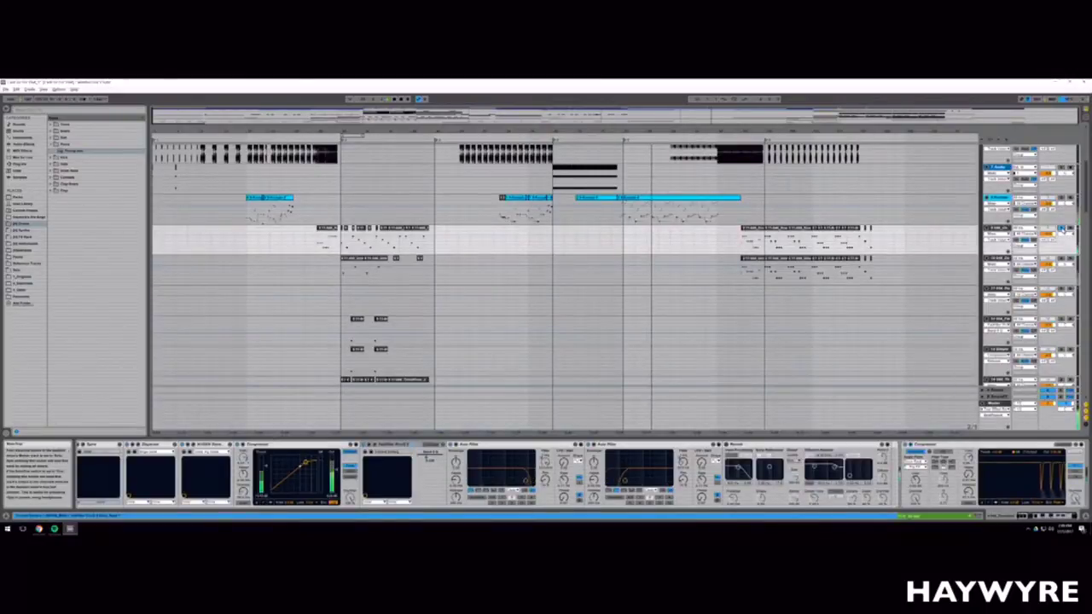
{"action": "left_click", "coordinate": [1062, 228]}
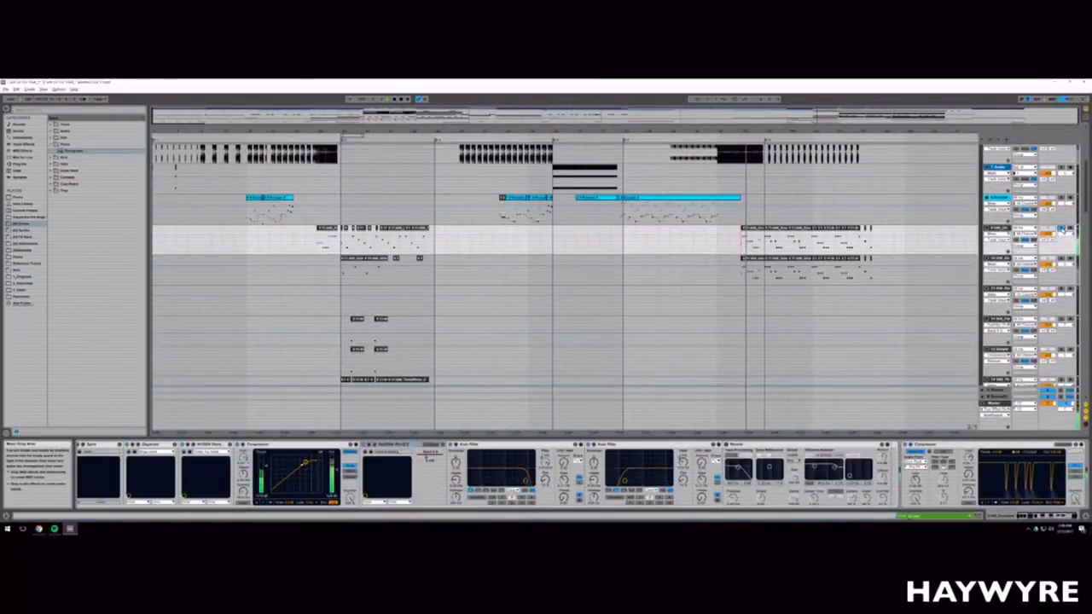
{"action": "scroll", "coordinate": [838, 284], "scroll_direction": "down", "scroll_amount": 1}
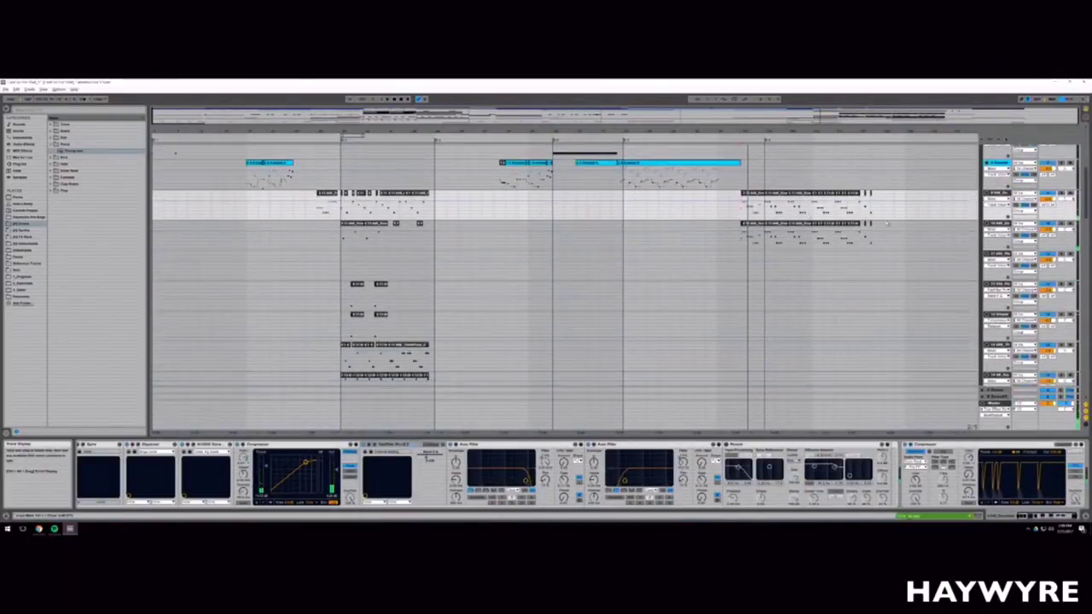
{"action": "left_click_drag", "start_coordinate": [892, 214], "coordinate": [729, 246]}
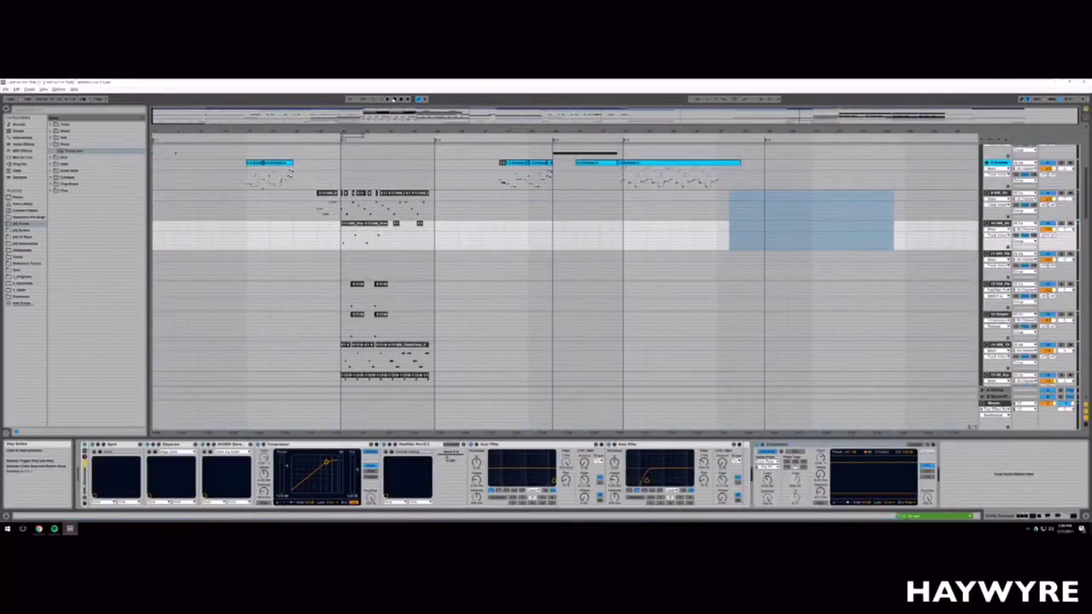
Step: Extend the loop region from the first marker to the end of the drop, restart playback and select the Grand Piano track
{"action": "left_click", "coordinate": [394, 100]}
{"action": "left_click_drag", "start_coordinate": [343, 135], "coordinate": [153, 135]}
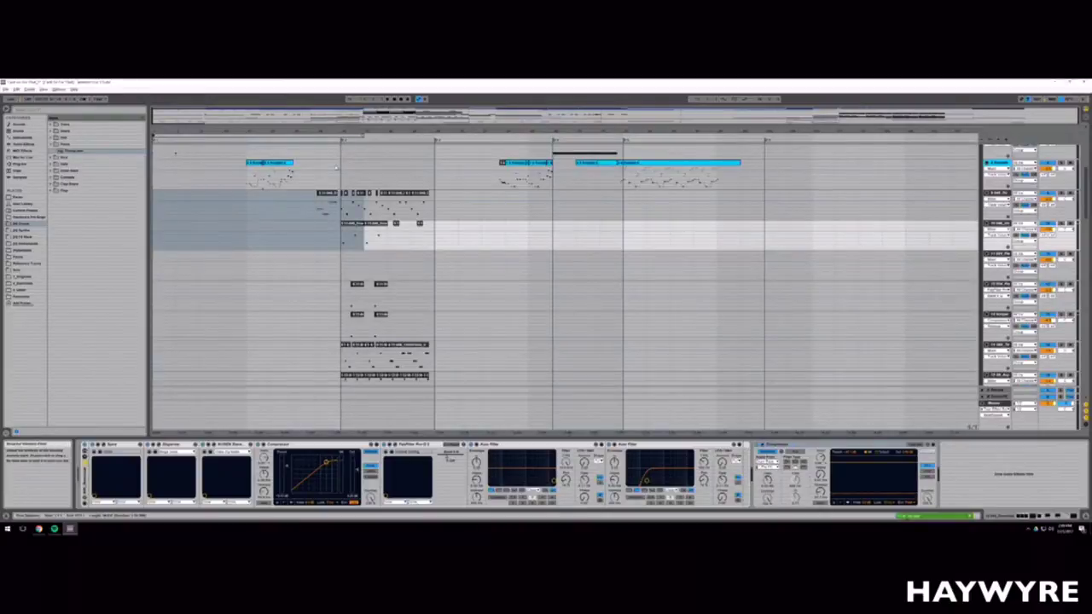
{"action": "key", "text": "space"}
{"action": "left_click_drag", "start_coordinate": [363, 136], "coordinate": [435, 136]}
{"action": "scroll", "coordinate": [354, 271], "scroll_direction": "up", "scroll_amount": 5}
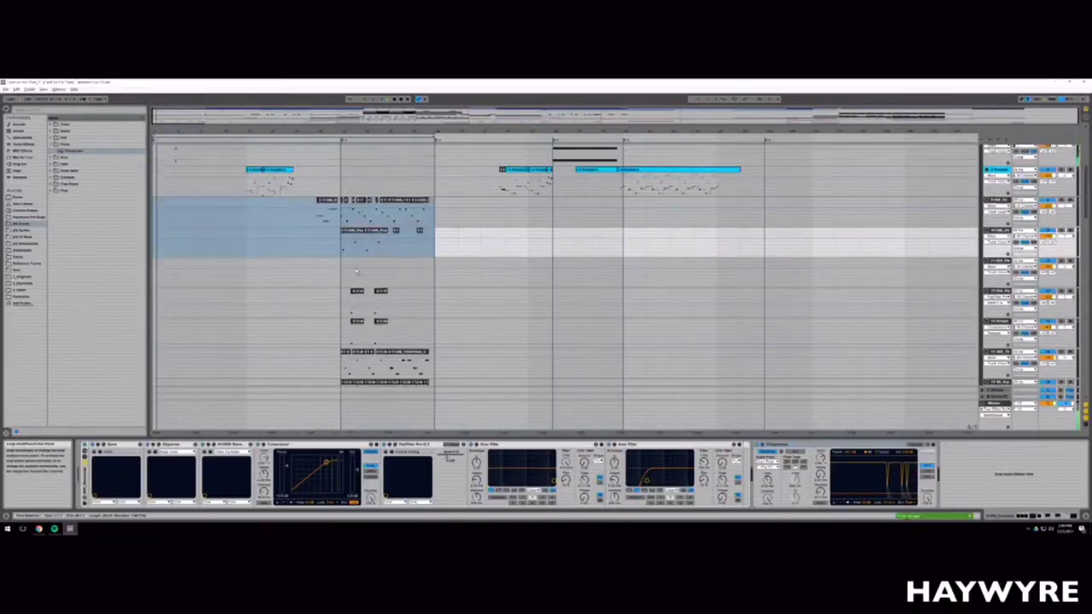
{"action": "scroll", "coordinate": [354, 271], "scroll_direction": "up", "scroll_amount": 2}
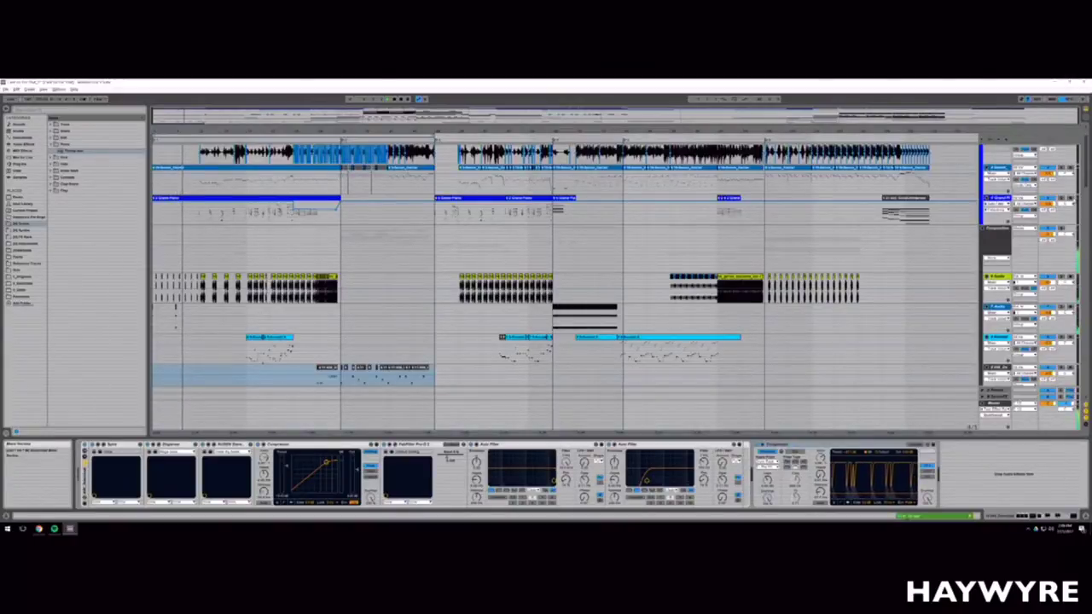
{"action": "left_click", "coordinate": [994, 209]}
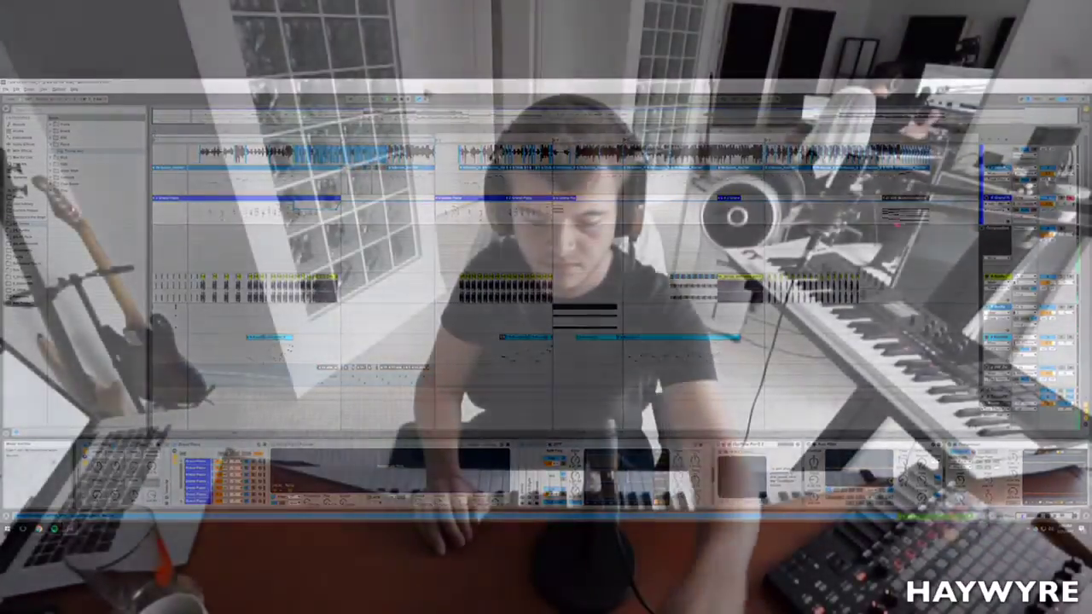
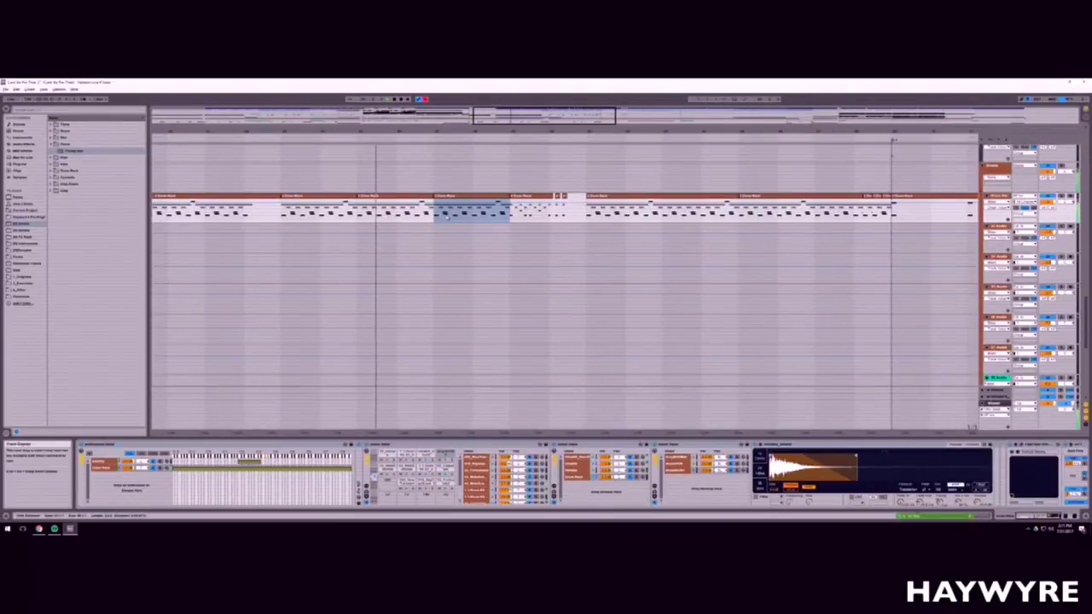
Step: Copy the first half of the drum clip preceding the fill over the start of the next drum clip
{"action": "left_click_drag", "start_coordinate": [435, 213], "coordinate": [471, 215]}
{"action": "left_click", "coordinate": [515, 213]}
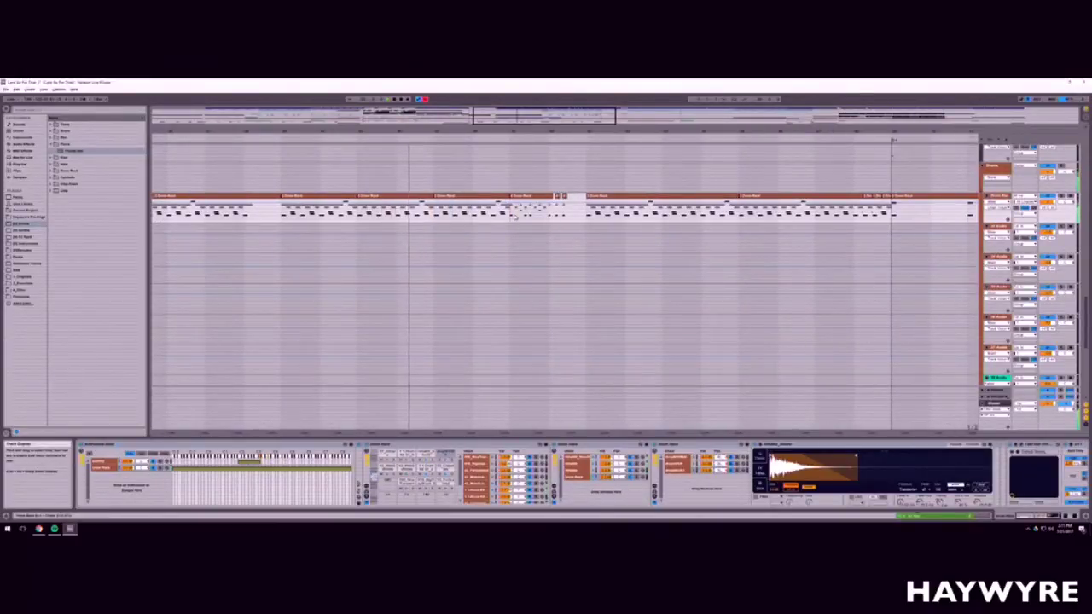
{"action": "key", "text": "ctrl+v"}
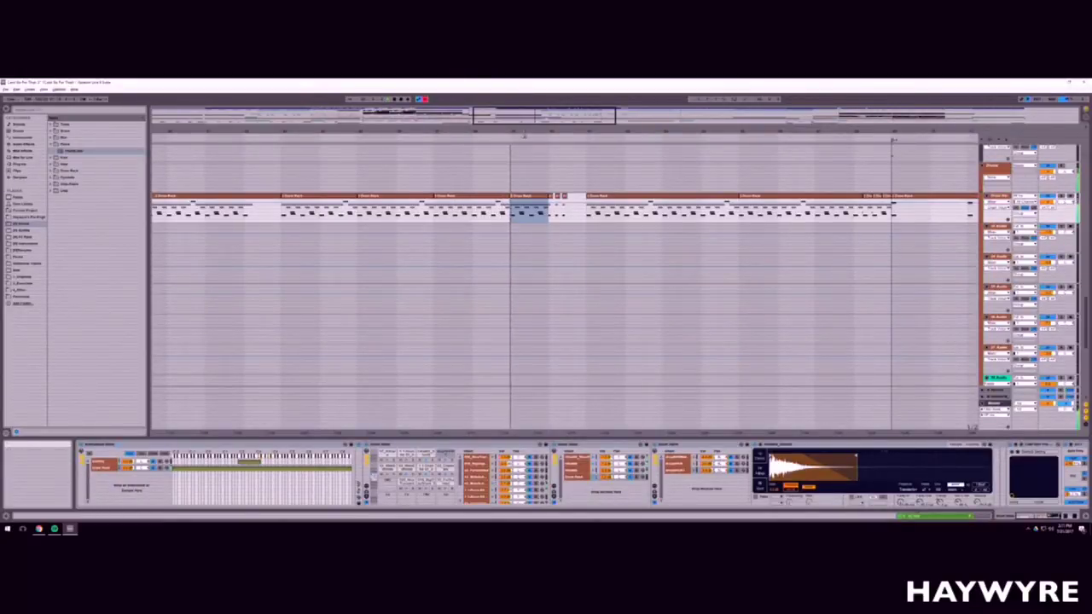
Step: Examine how the other tracks line up with the edited drums in the section after the drop
{"action": "left_click_drag", "start_coordinate": [473, 131], "coordinate": [473, 109]}
{"action": "key", "text": "minus"}
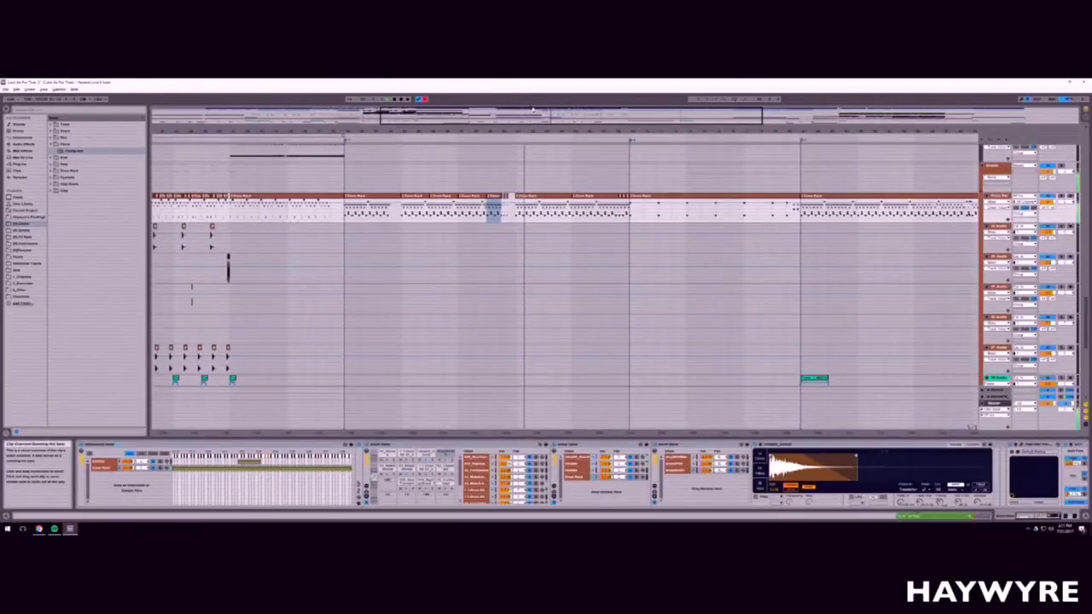
{"action": "scroll", "coordinate": [532, 235], "scroll_direction": "up", "scroll_amount": 15}
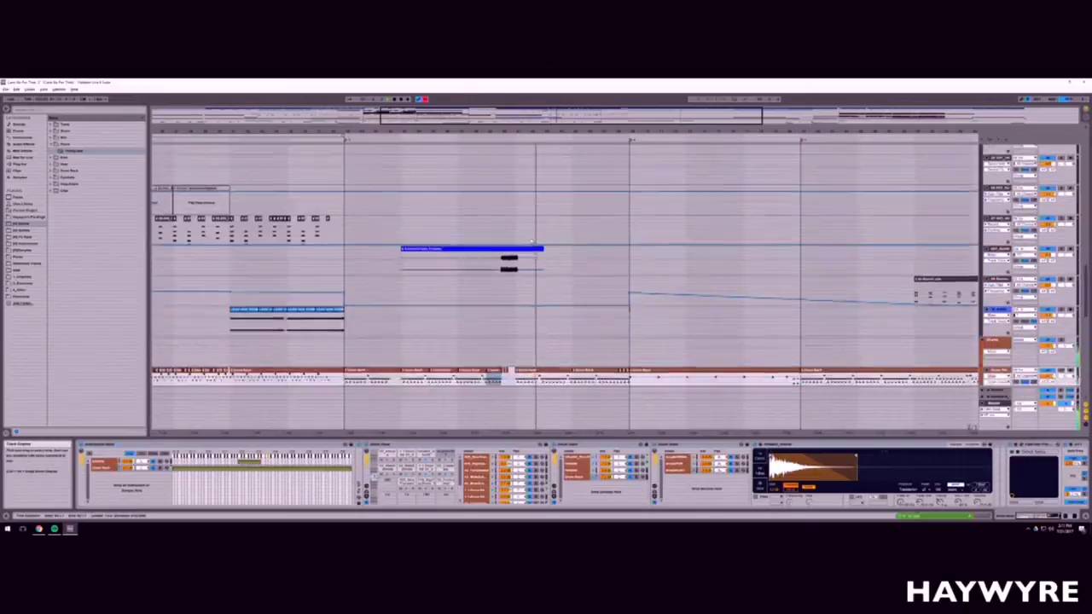
{"action": "scroll", "coordinate": [533, 235], "scroll_direction": "up", "scroll_amount": 20}
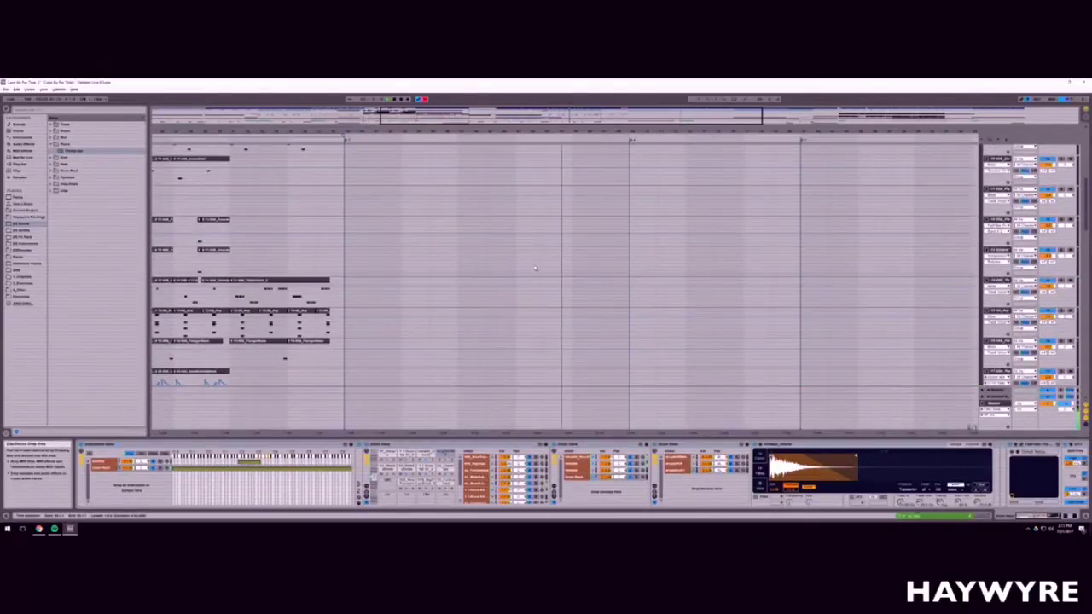
{"action": "scroll", "coordinate": [577, 310], "scroll_direction": "up", "scroll_amount": 15}
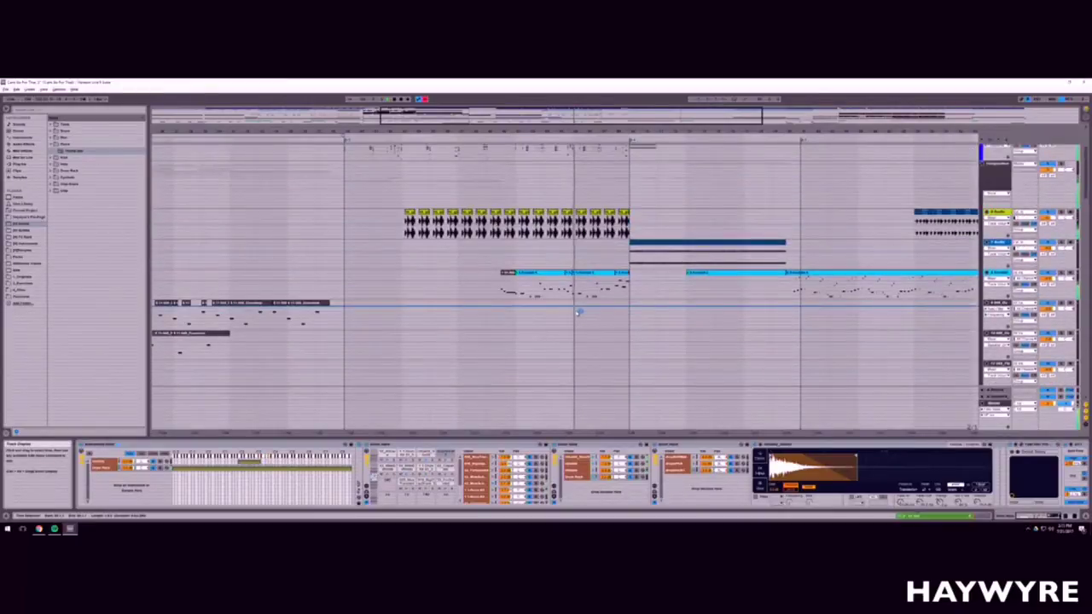
{"action": "scroll", "coordinate": [578, 313], "scroll_direction": "up", "scroll_amount": 3}
{"action": "scroll", "coordinate": [604, 263], "scroll_direction": "up", "scroll_amount": 3}
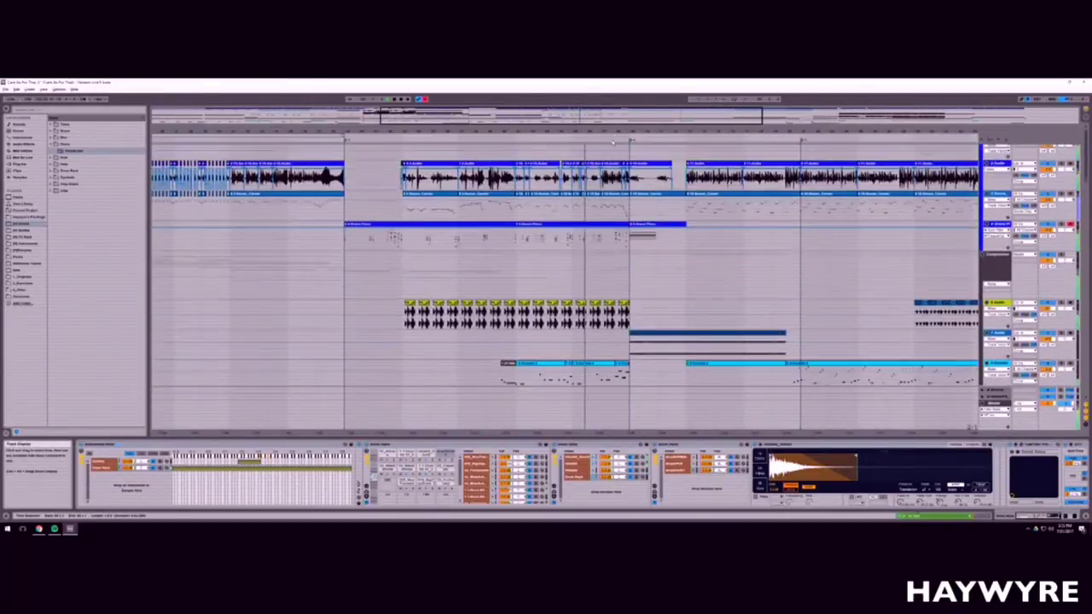
{"action": "scroll", "coordinate": [649, 238], "scroll_direction": "up", "scroll_amount": 3}
Step: Open the Grand Piano clip with the sustained chord at the next marker and select all its notes
{"action": "double_click", "coordinate": [634, 238]}
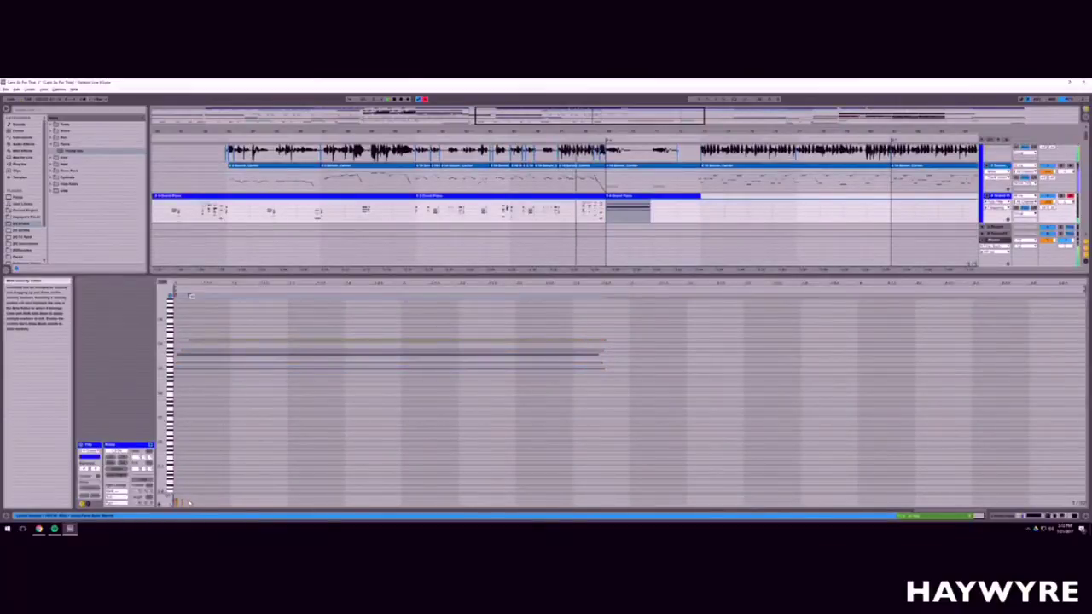
{"action": "key", "text": "ctrl+a"}
{"action": "left_click", "coordinate": [218, 501]}
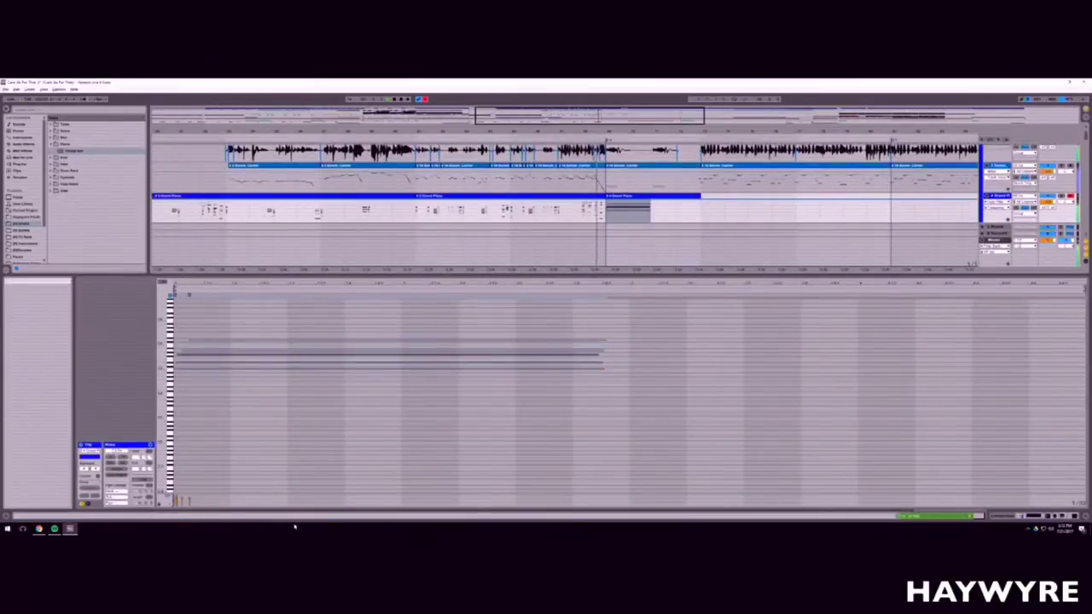
{"action": "key", "text": "space"}
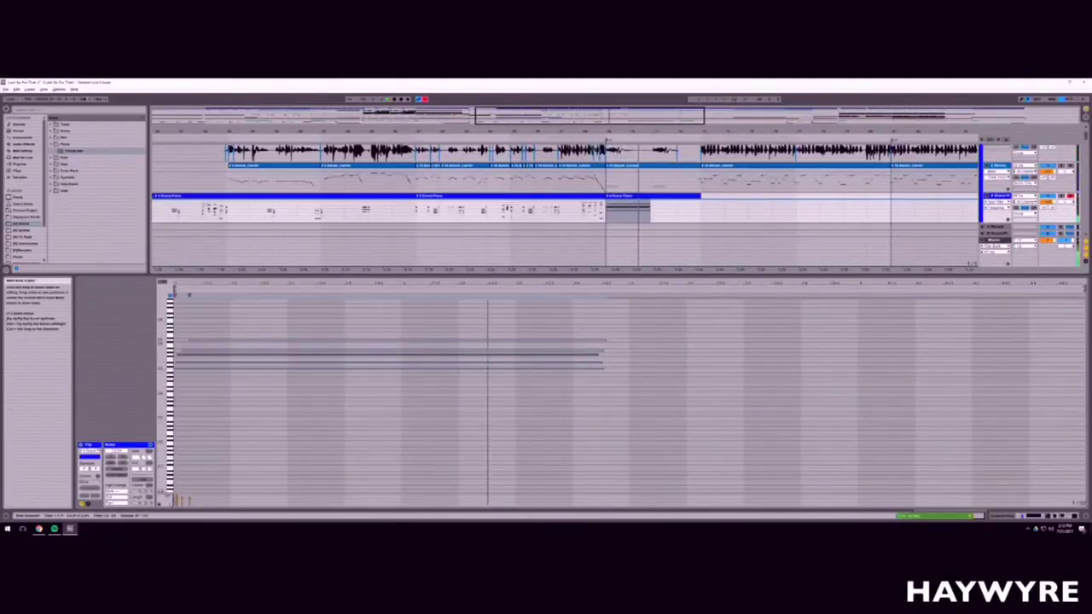
Step: Adjust the ends of the sustained chord notes in the Grand Piano clip so that they ring slightly longer
{"action": "left_click_drag", "start_coordinate": [603, 351], "coordinate": [895, 351]}
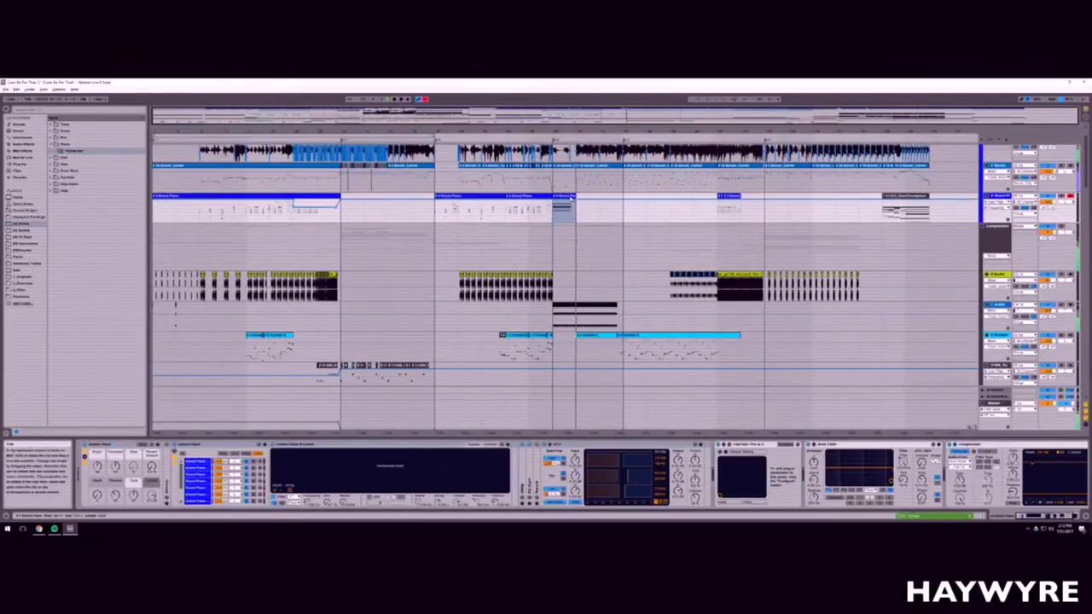
{"action": "double_click", "coordinate": [564, 196]}
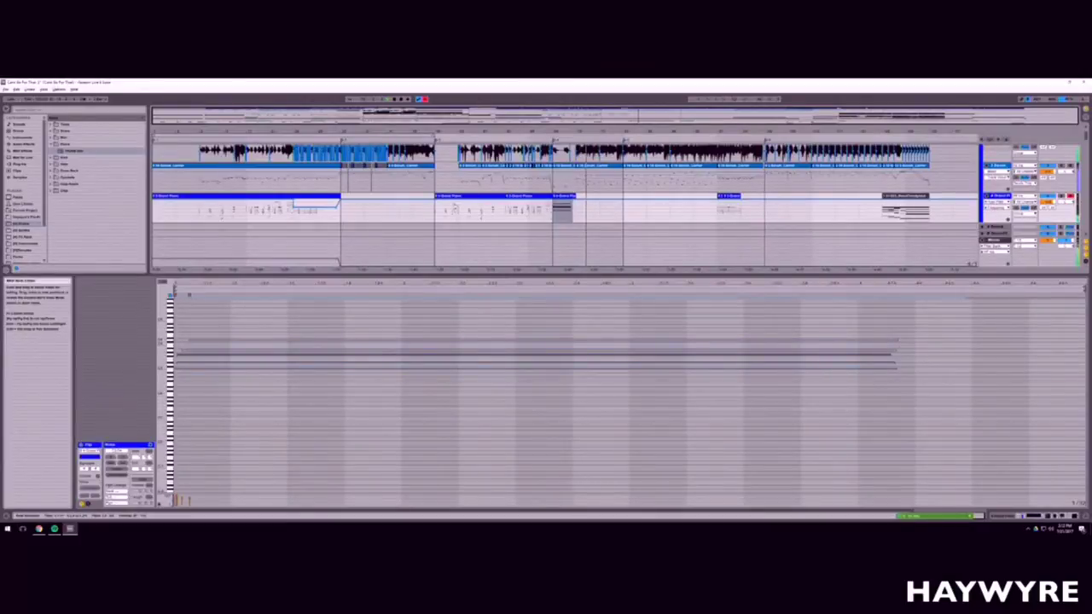
{"action": "left_click_drag", "start_coordinate": [896, 346], "coordinate": [718, 345]}
{"action": "left_click_drag", "start_coordinate": [715, 297], "coordinate": [677, 297]}
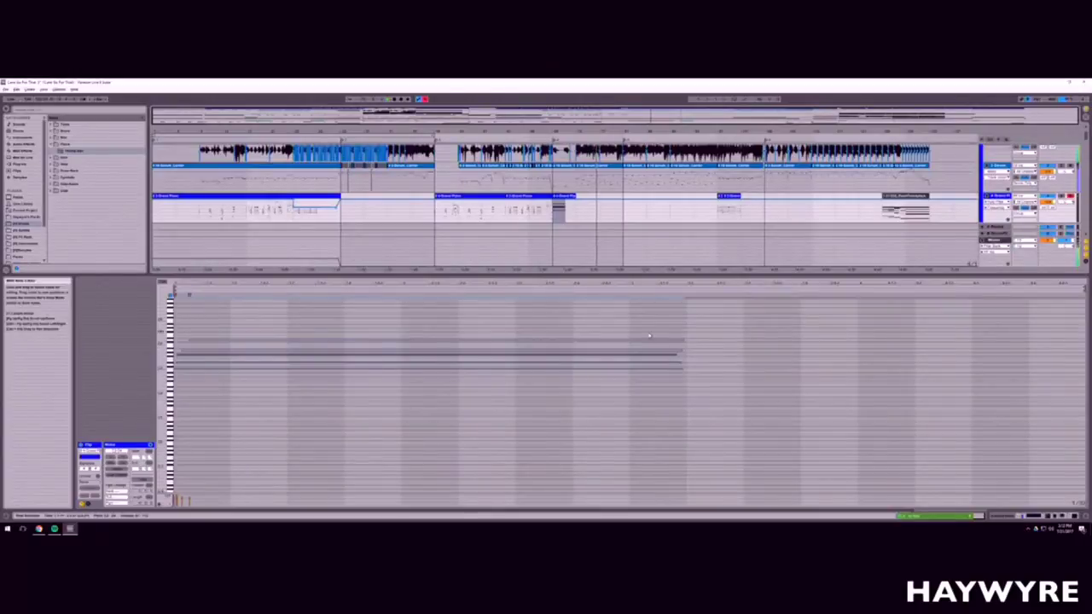
Step: Quantize the sustained Grand Piano chord with the Quantize dialog and trim the ends of its notes slightly shorter
{"action": "key", "text": "ctrl+shift+u"}
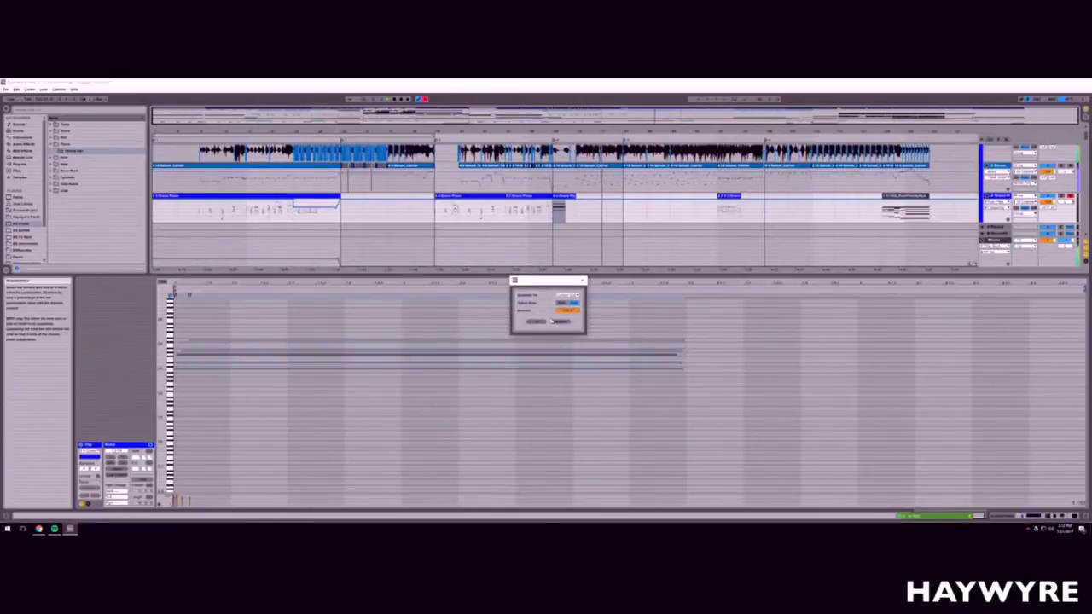
{"action": "left_click", "coordinate": [539, 323]}
{"action": "left_click_drag", "start_coordinate": [687, 350], "coordinate": [663, 377]}
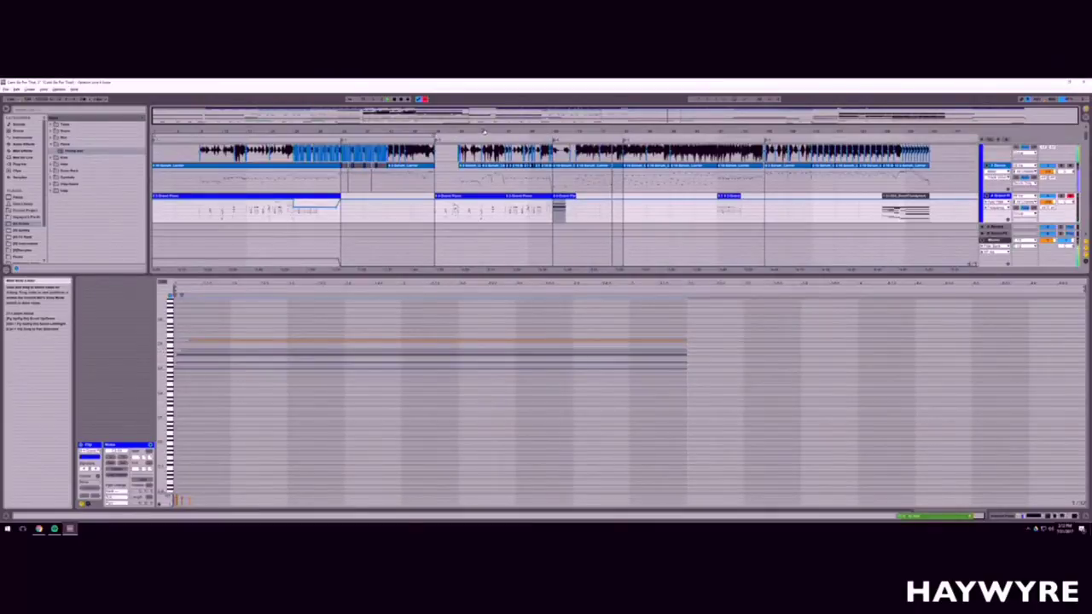
{"action": "left_click_drag", "start_coordinate": [484, 132], "coordinate": [495, 170]}
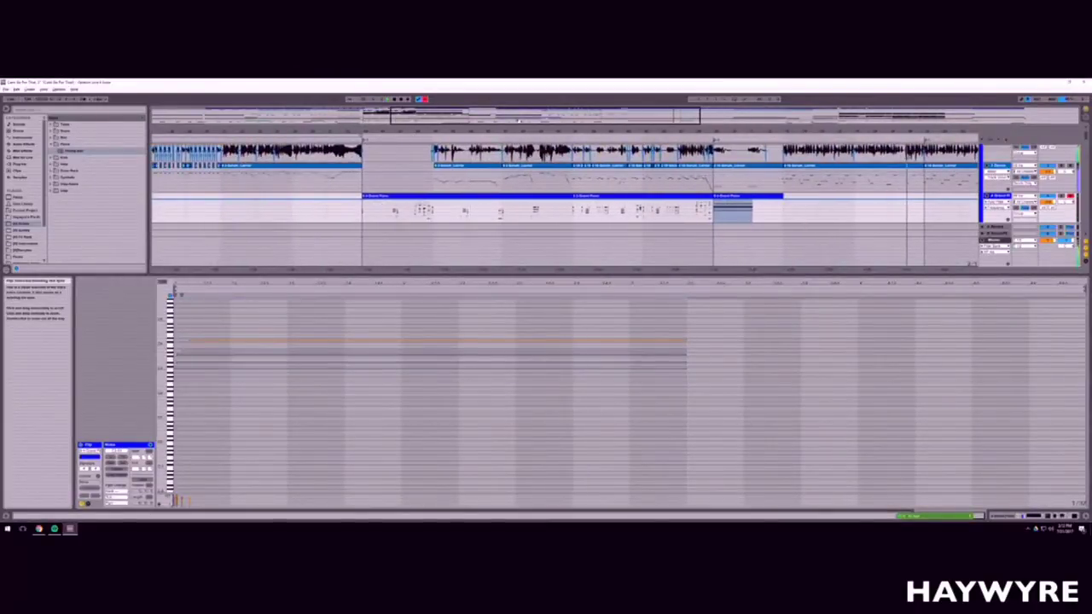
{"action": "left_click_drag", "start_coordinate": [741, 333], "coordinate": [661, 387]}
{"action": "left_click_drag", "start_coordinate": [687, 352], "coordinate": [630, 352]}
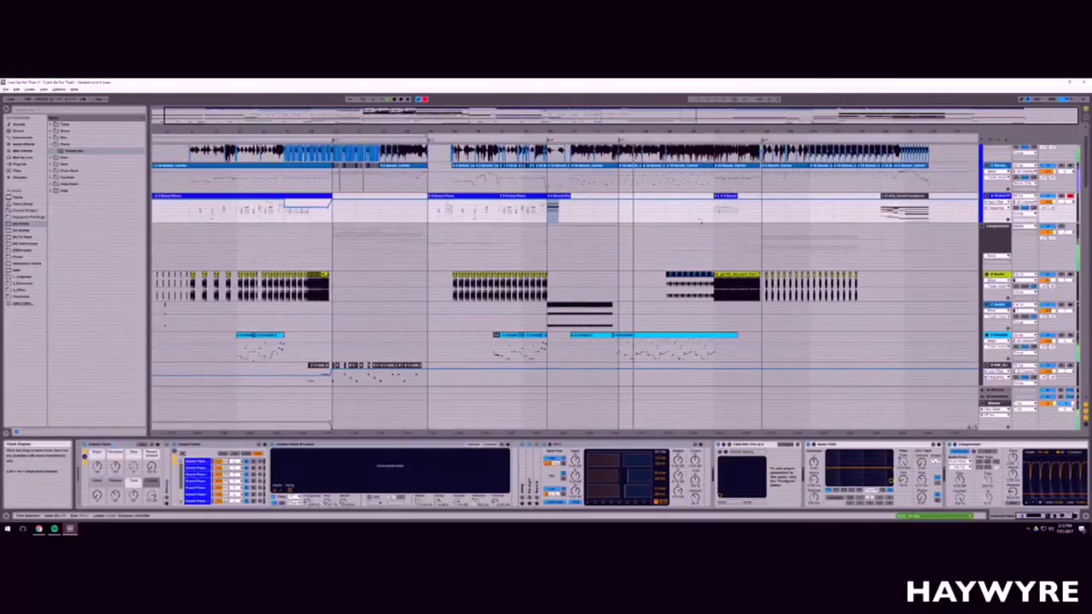
Step: Examine the synth tracks of the first drop and play back its opening bars
{"action": "left_click_drag", "start_coordinate": [721, 118], "coordinate": [721, 113]}
{"action": "scroll", "coordinate": [359, 294], "scroll_direction": "down", "scroll_amount": 7}
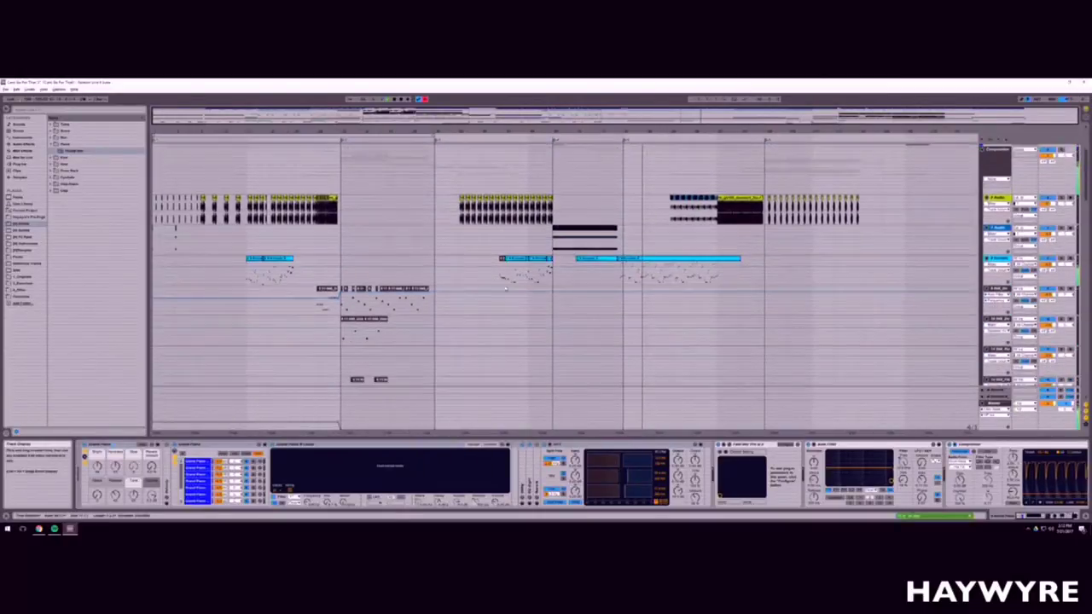
{"action": "scroll", "coordinate": [320, 213], "scroll_direction": "up", "scroll_amount": 10}
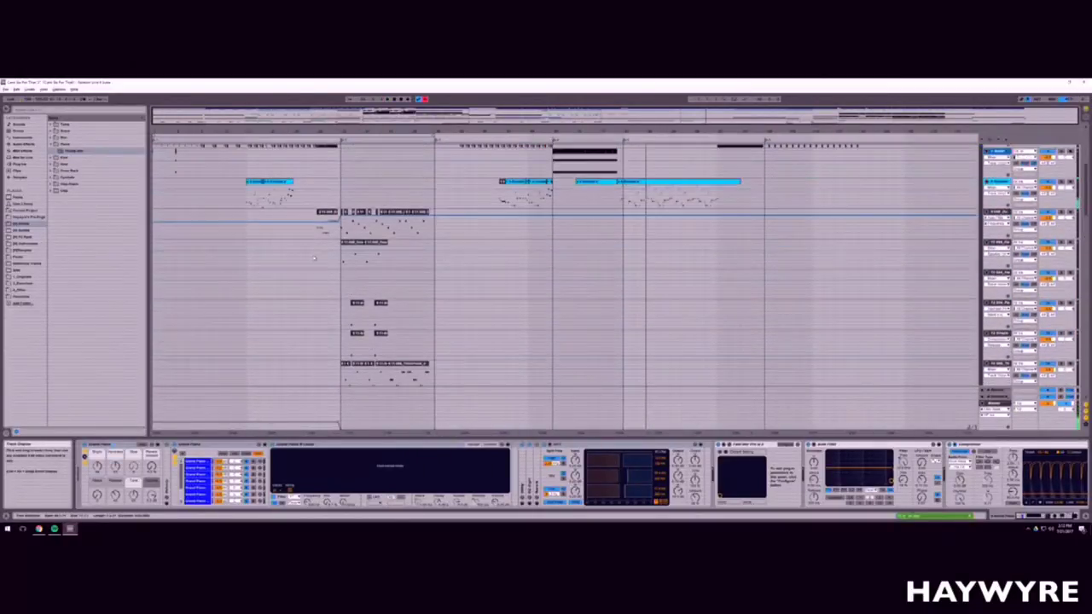
{"action": "left_click", "coordinate": [317, 256]}
{"action": "left_click_drag", "start_coordinate": [292, 112], "coordinate": [292, 135]}
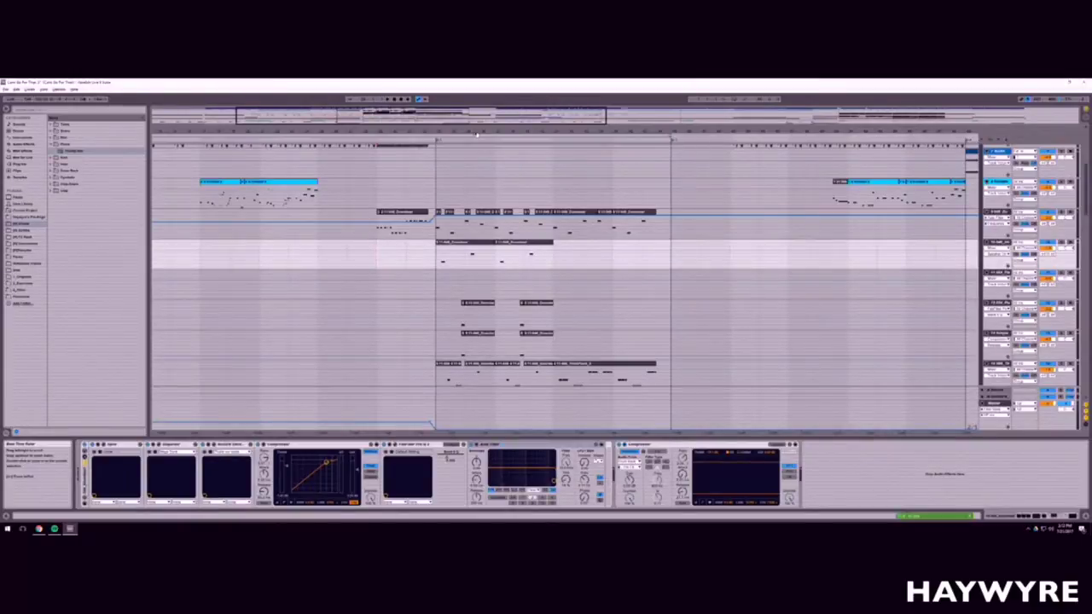
{"action": "left_click_drag", "start_coordinate": [341, 115], "coordinate": [338, 116]}
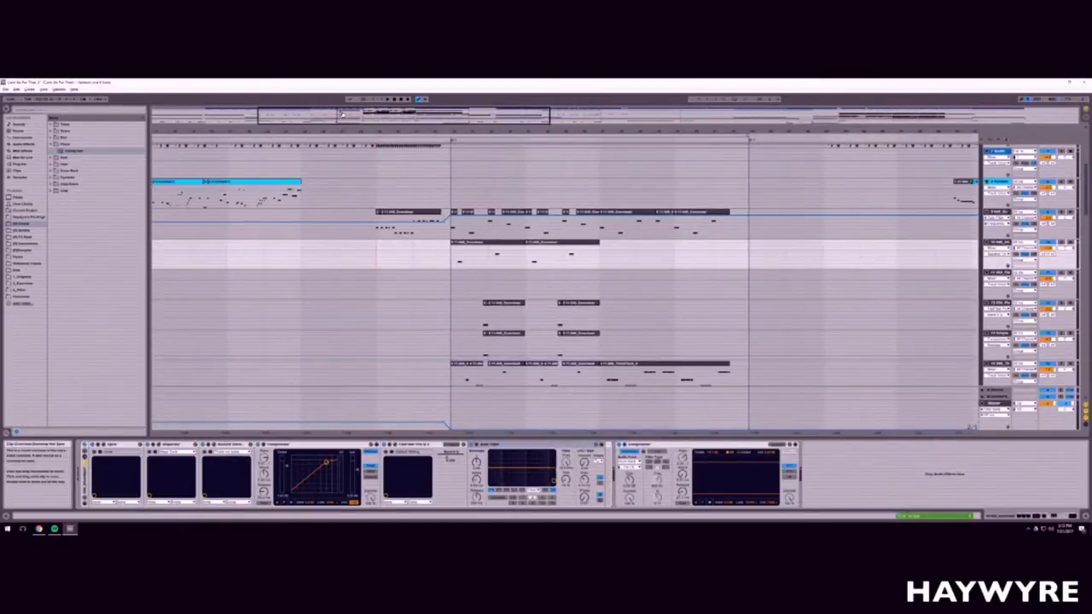
{"action": "key", "text": "space"}
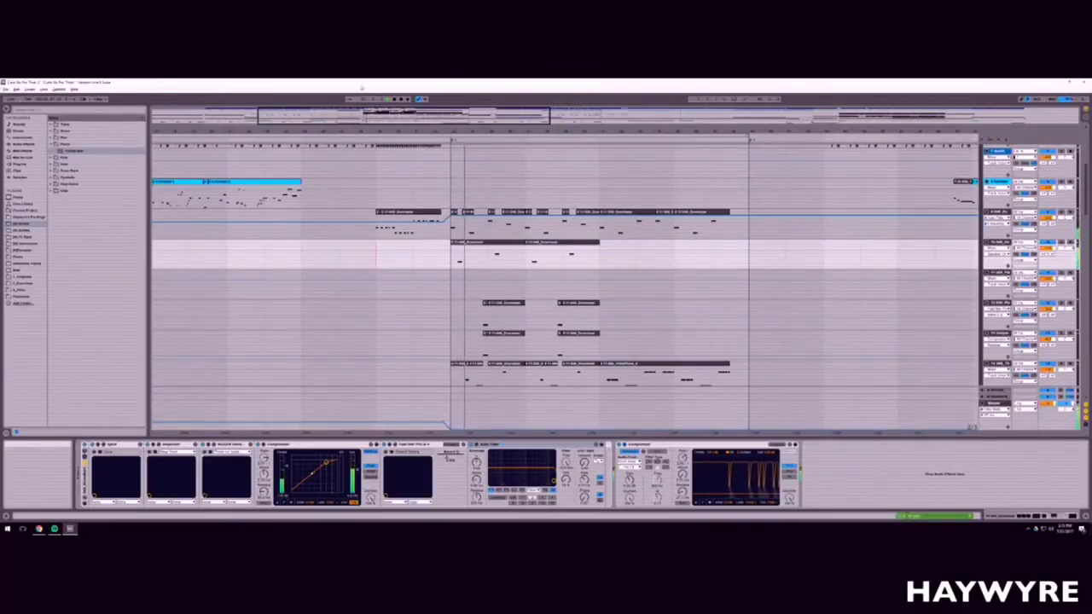
{"action": "left_click_drag", "start_coordinate": [352, 115], "coordinate": [352, 137]}
{"action": "left_click_drag", "start_coordinate": [461, 115], "coordinate": [394, 125]}
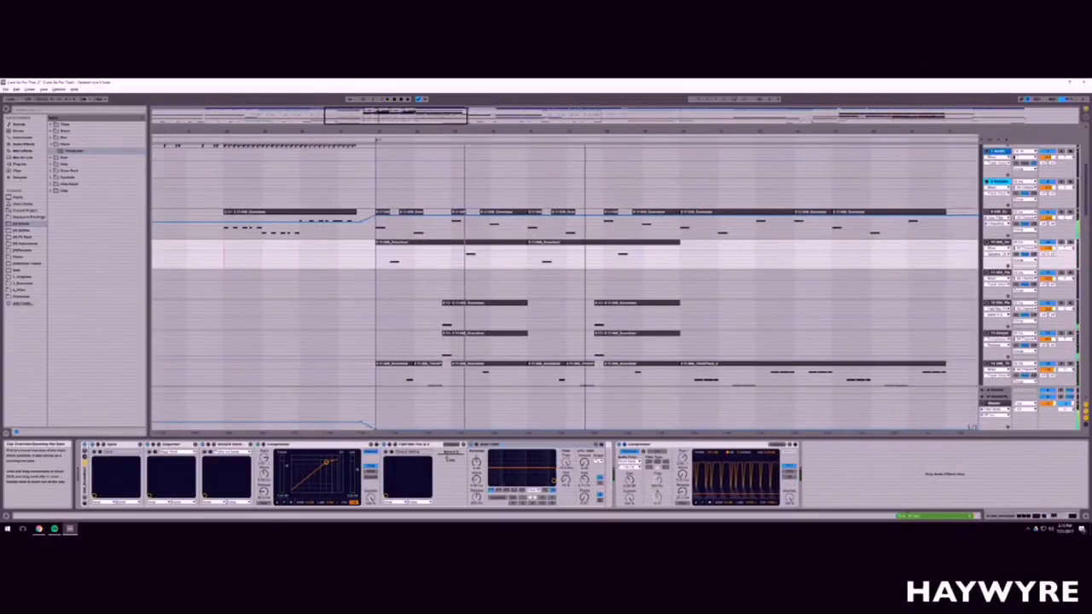
{"action": "key", "text": "space"}
Step: Arm and solo the empty track below the drop's second synth track to try out its sound
{"action": "left_click_drag", "start_coordinate": [383, 263], "coordinate": [716, 259]}
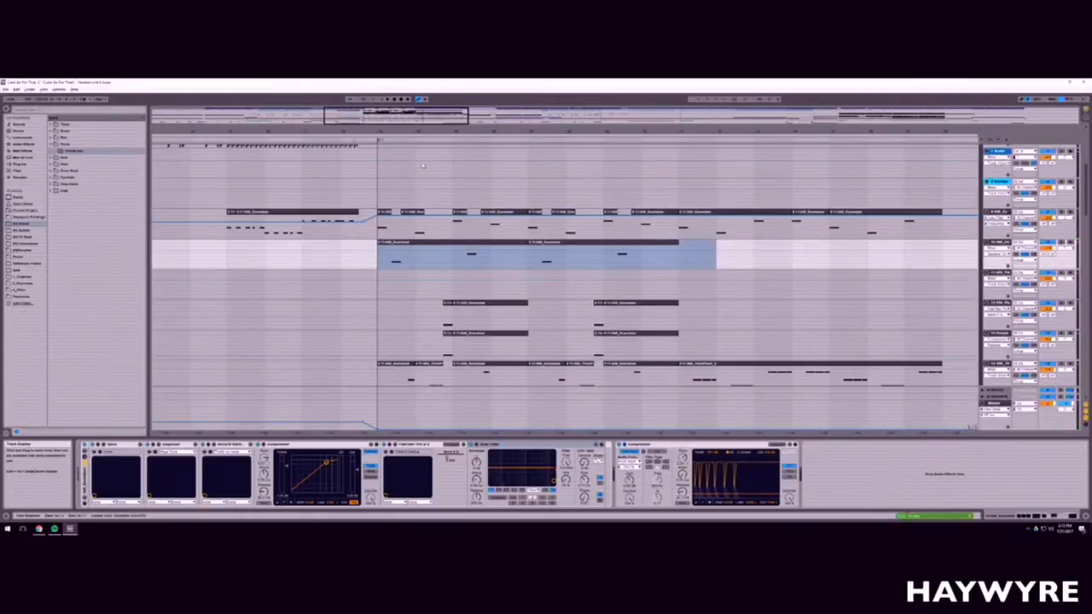
{"action": "left_click_drag", "start_coordinate": [359, 115], "coordinate": [359, 83]}
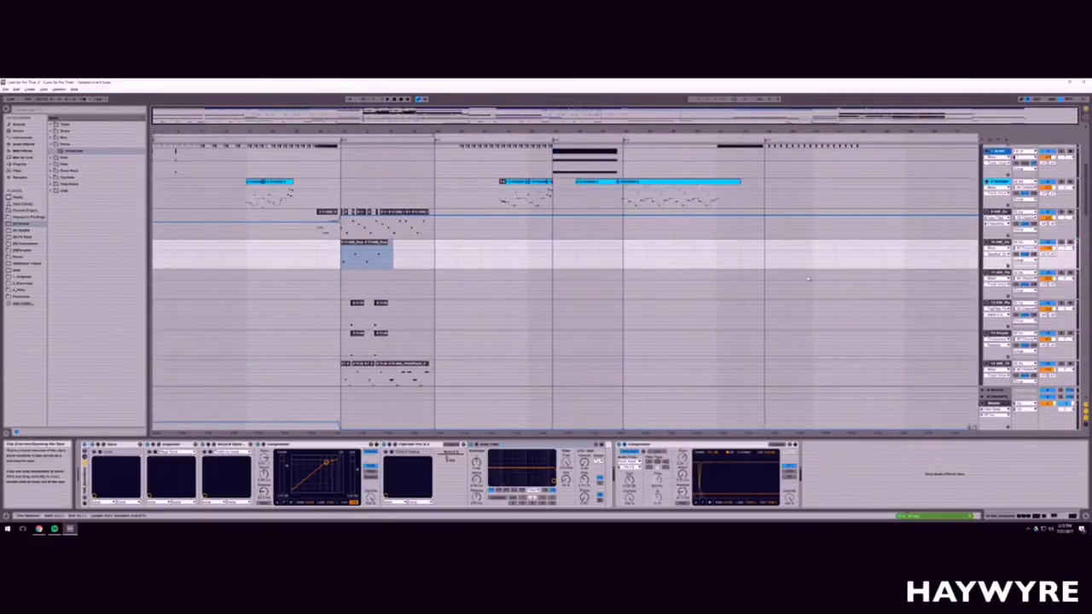
{"action": "left_click", "coordinate": [997, 272]}
{"action": "left_click", "coordinate": [1071, 273]}
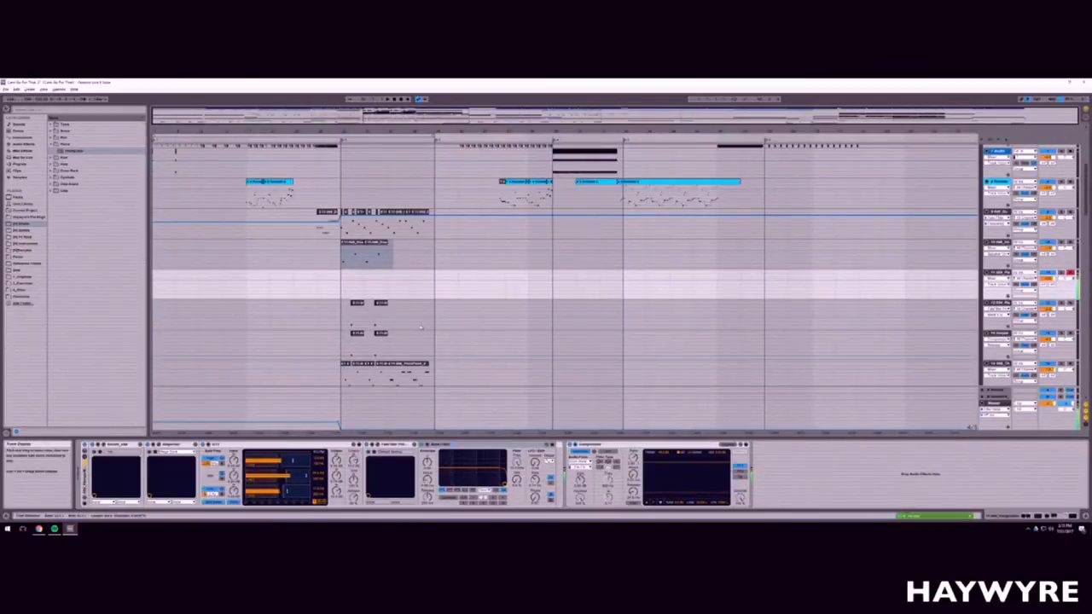
{"action": "left_click", "coordinate": [342, 299]}
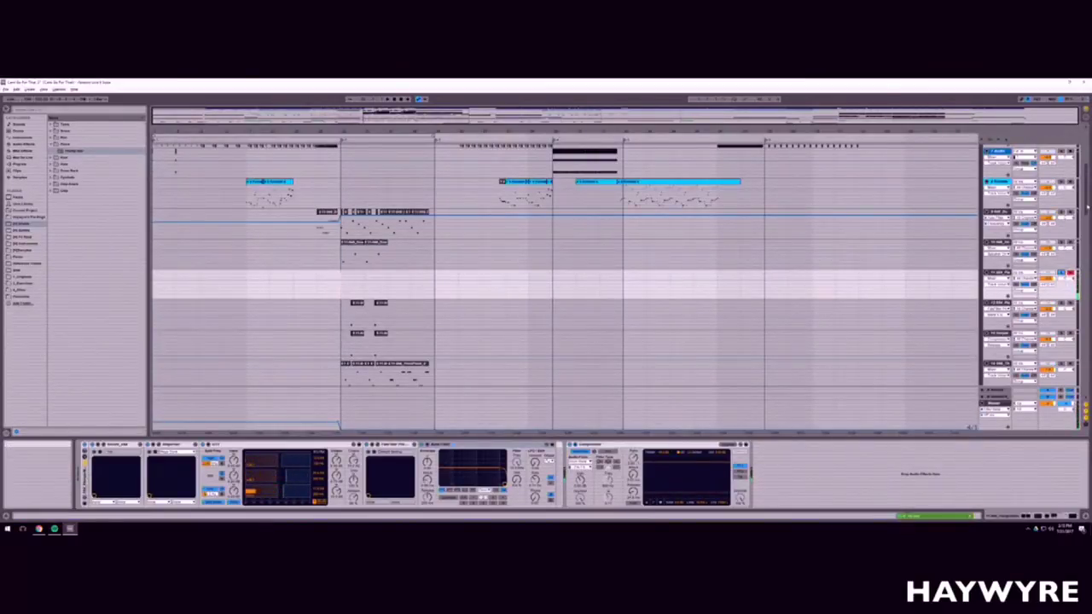
Step: Audition the armed synth track together with the Drum Rack over the drop and toggle the Drum Rack's solo
{"action": "scroll", "coordinate": [563, 281], "scroll_direction": "down", "scroll_amount": 6}
{"action": "scroll", "coordinate": [563, 264], "scroll_direction": "up", "scroll_amount": 2}
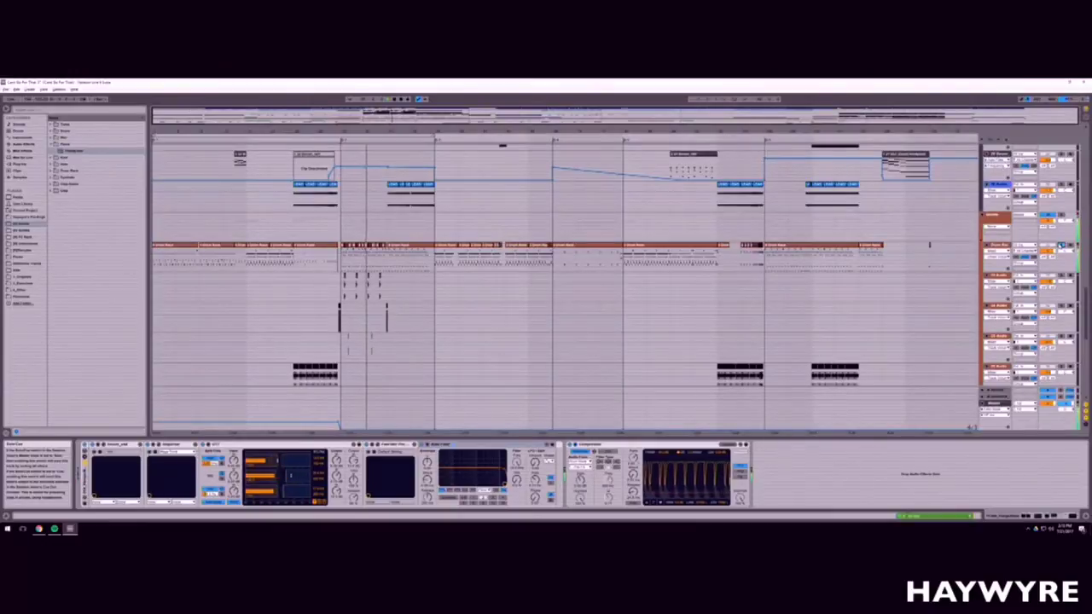
{"action": "key", "text": "space"}
{"action": "left_click", "coordinate": [1061, 245]}
{"action": "scroll", "coordinate": [688, 248], "scroll_direction": "up", "scroll_amount": 1}
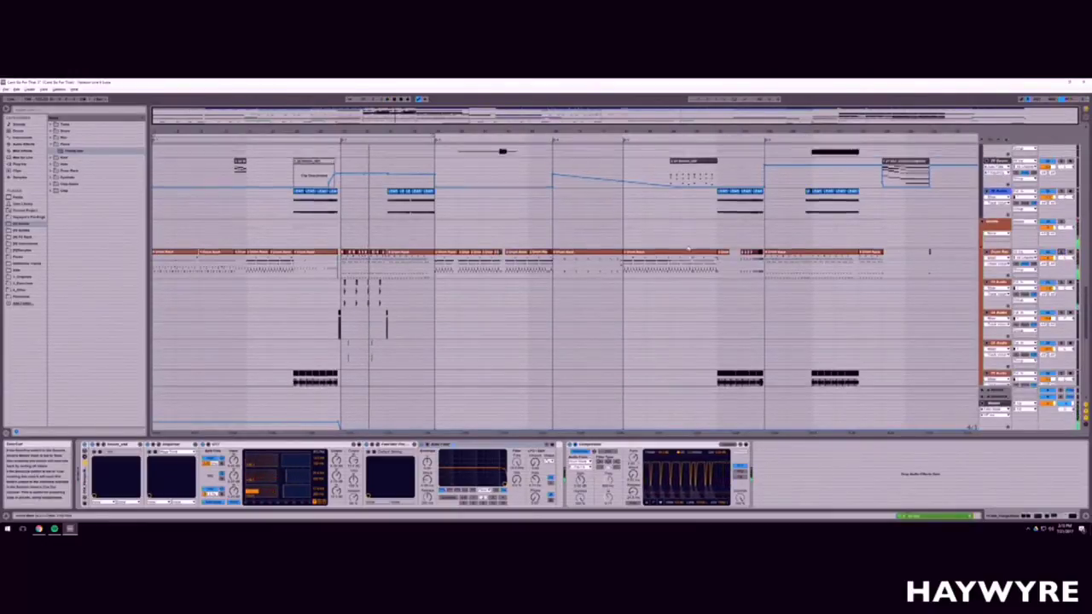
{"action": "scroll", "coordinate": [688, 248], "scroll_direction": "up", "scroll_amount": 12}
{"action": "key", "text": "space"}
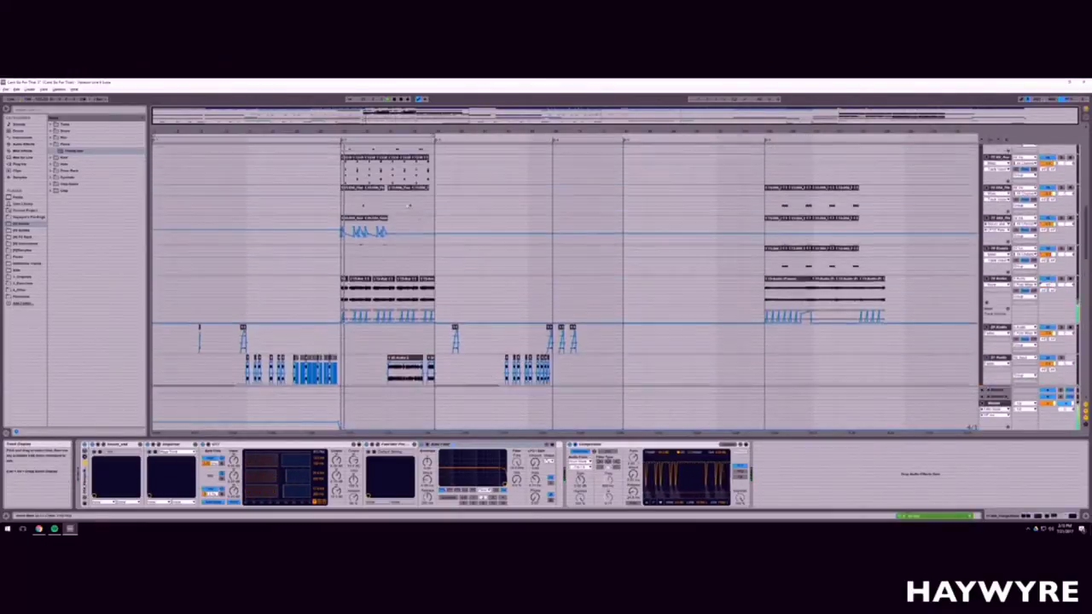
Step: Delete the empty synth track directly below the track holding the two Downbeat clips at the start of the drop
{"action": "scroll", "coordinate": [565, 264], "scroll_direction": "up", "scroll_amount": 8}
{"action": "scroll", "coordinate": [282, 265], "scroll_direction": "up", "scroll_amount": 6}
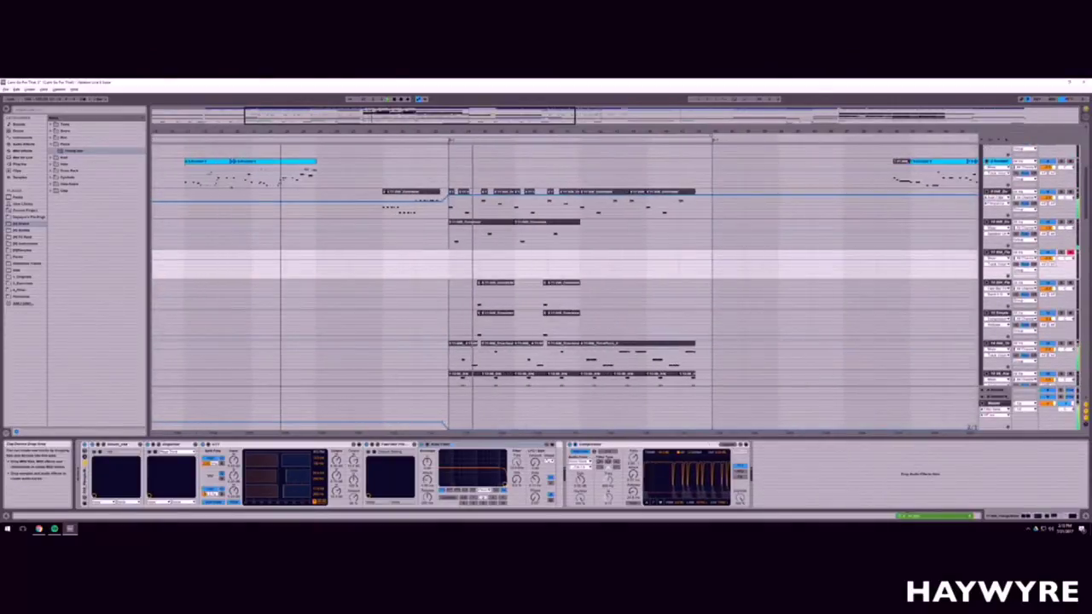
{"action": "left_click_drag", "start_coordinate": [280, 131], "coordinate": [236, 131]}
{"action": "left_click", "coordinate": [998, 222]}
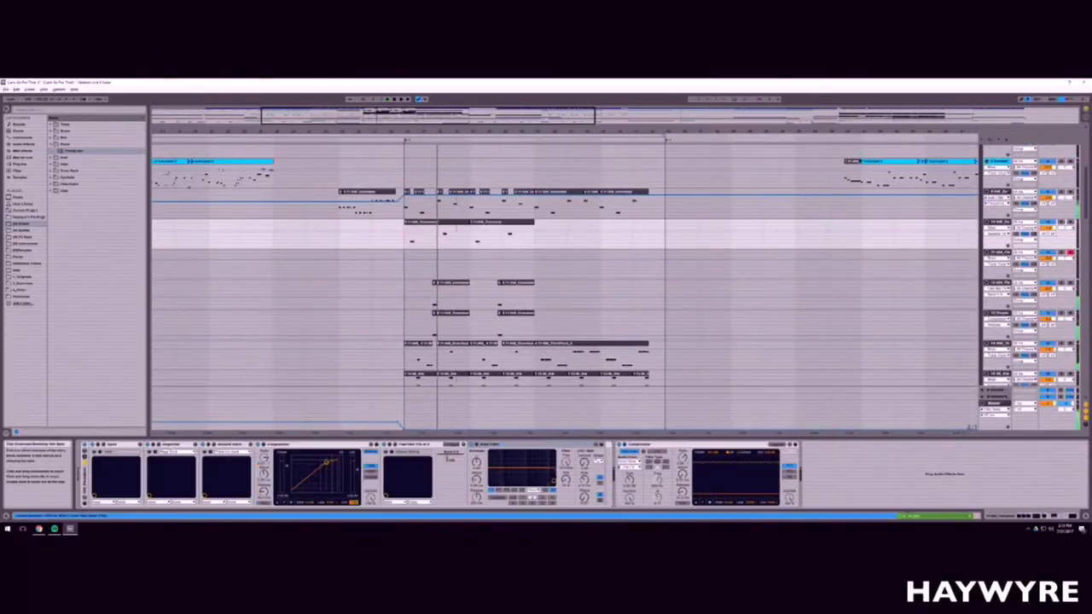
{"action": "scroll", "coordinate": [456, 228], "scroll_direction": "up", "scroll_amount": 2}
{"action": "left_click_drag", "start_coordinate": [368, 239], "coordinate": [570, 233]}
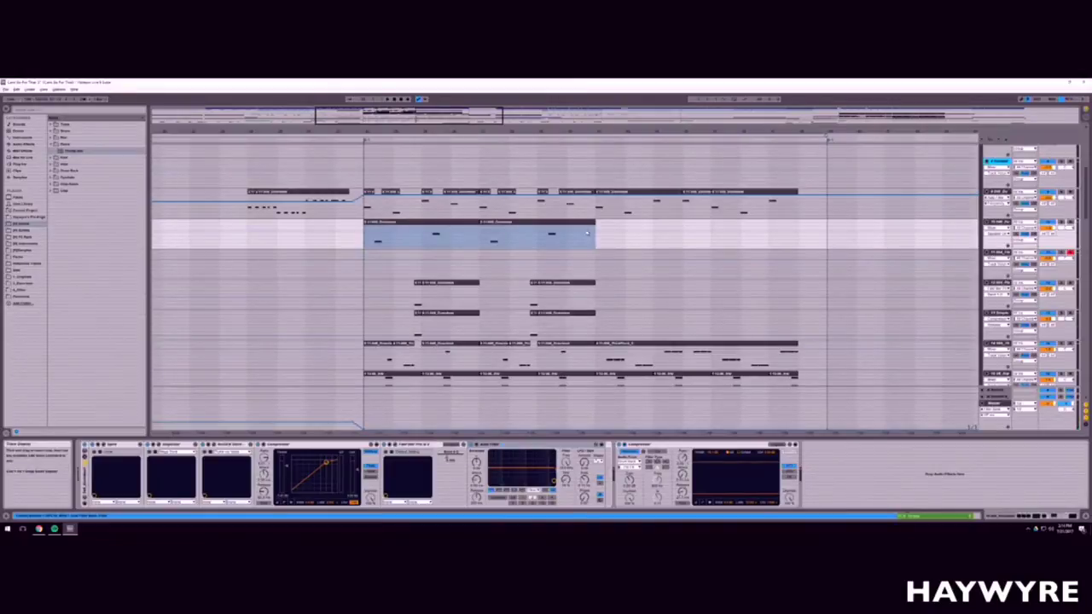
{"action": "left_click", "coordinate": [998, 254]}
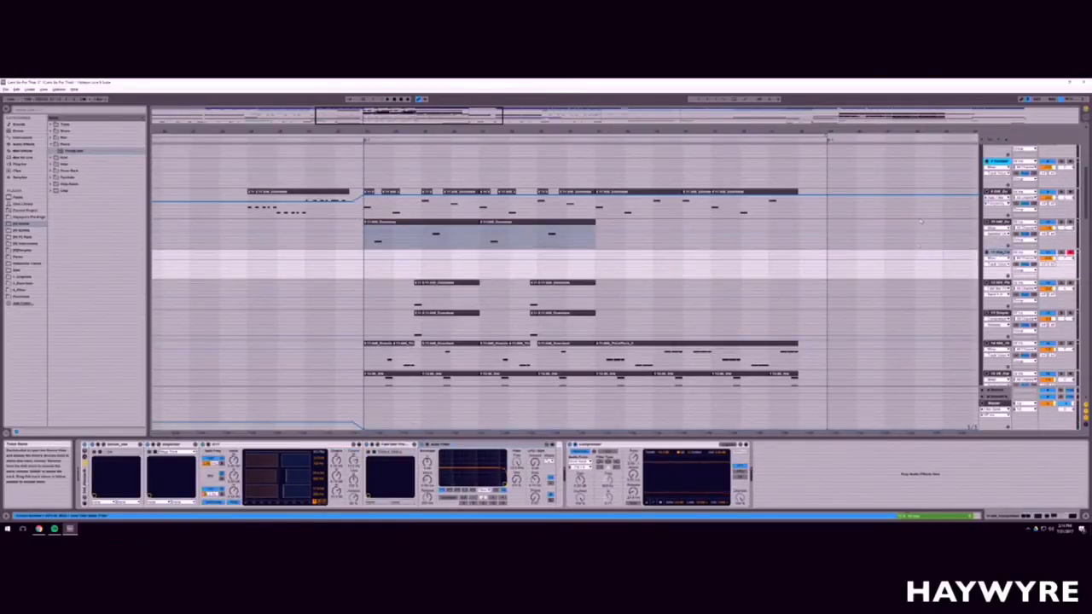
{"action": "key", "text": "Delete"}
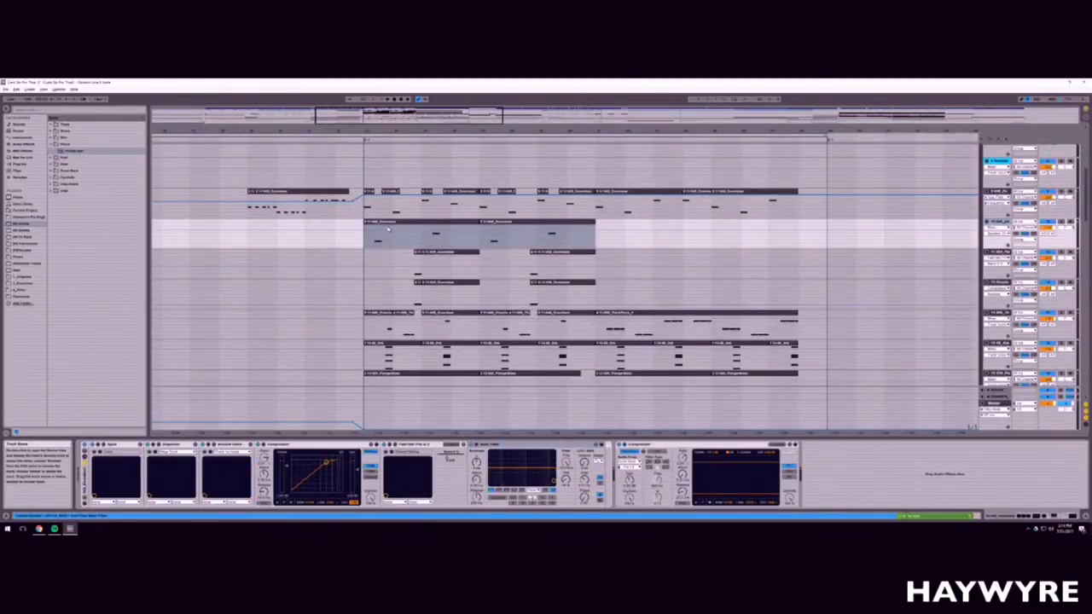
Step: Duplicate the drop's second synth track with its Downbeat clips and play back the start of the drop
{"action": "key", "text": "ctrl+d"}
{"action": "left_click", "coordinate": [315, 262]}
{"action": "left_click", "coordinate": [314, 235]}
{"action": "scroll", "coordinate": [314, 236], "scroll_direction": "up", "scroll_amount": 3}
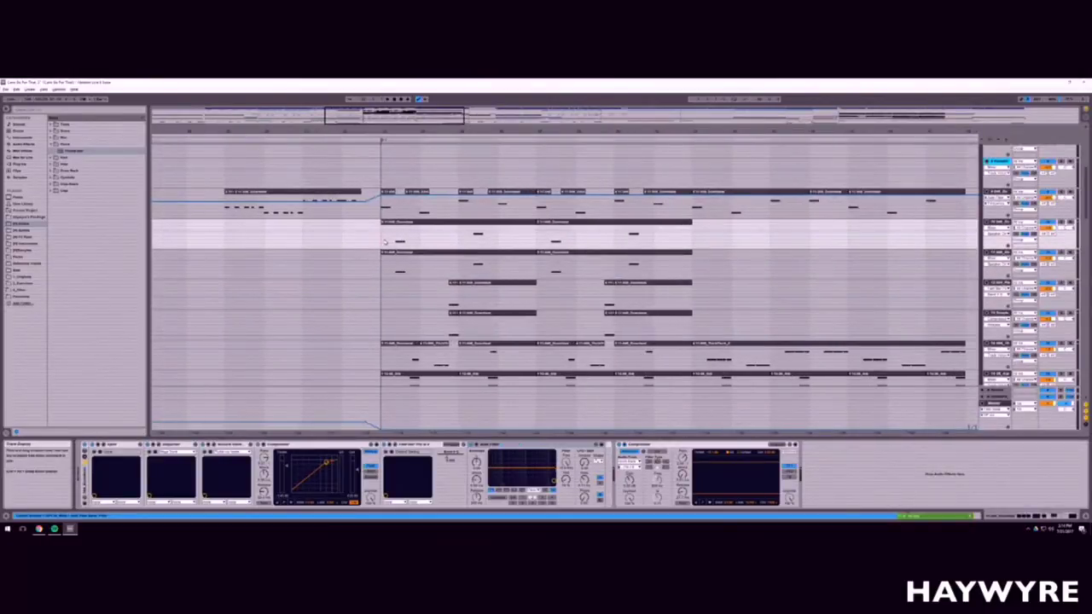
{"action": "key", "text": "space"}
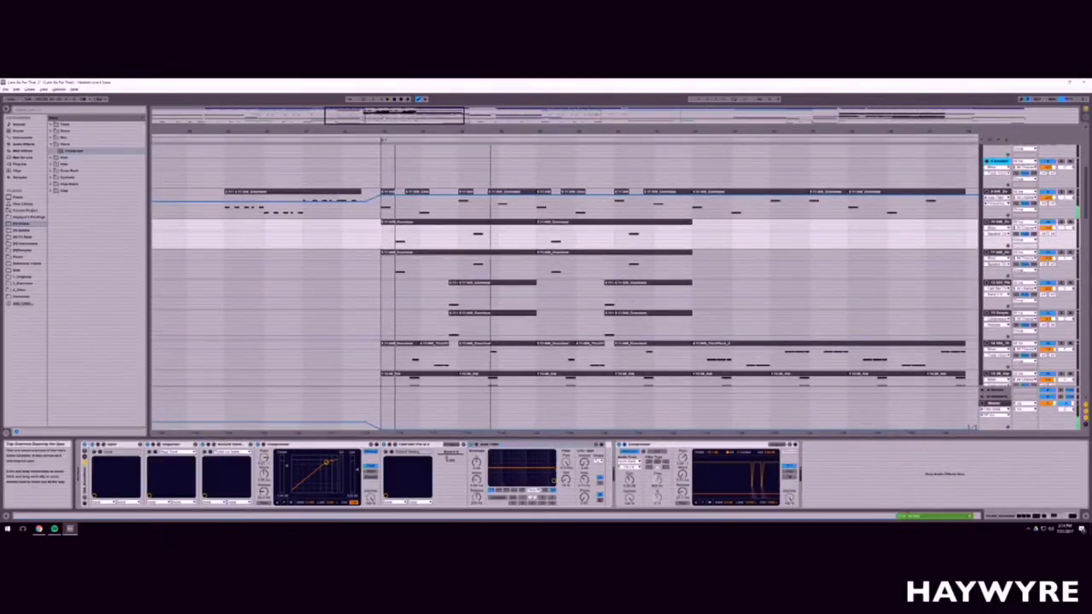
{"action": "key", "text": "space"}
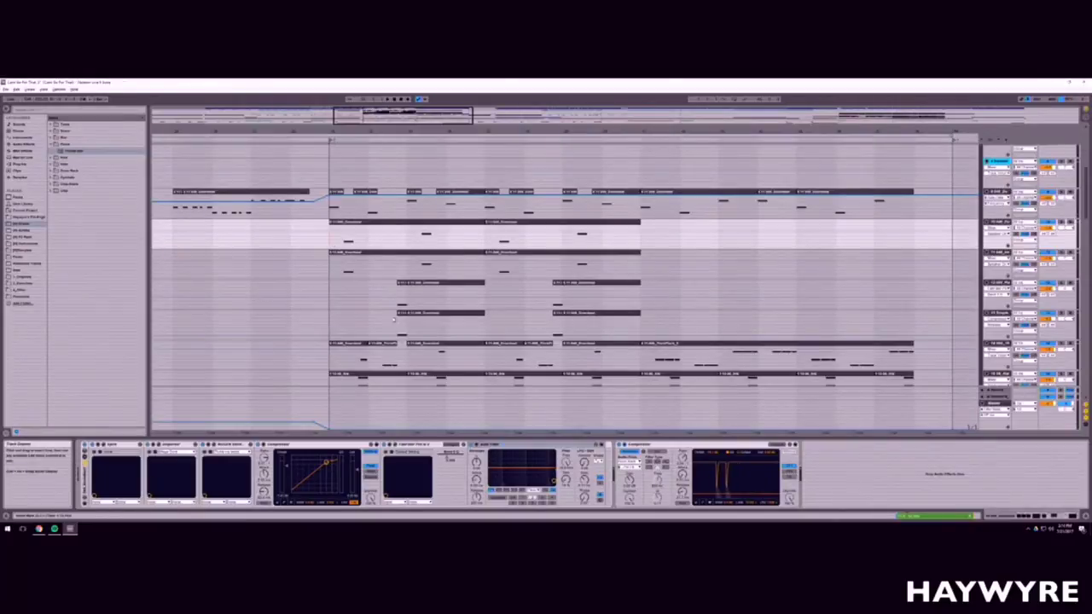
Step: Consolidate the two Downbeat clips on the original synth track into a single clip
{"action": "scroll", "coordinate": [393, 333], "scroll_direction": "down", "scroll_amount": 5}
{"action": "scroll", "coordinate": [389, 354], "scroll_direction": "up", "scroll_amount": 4}
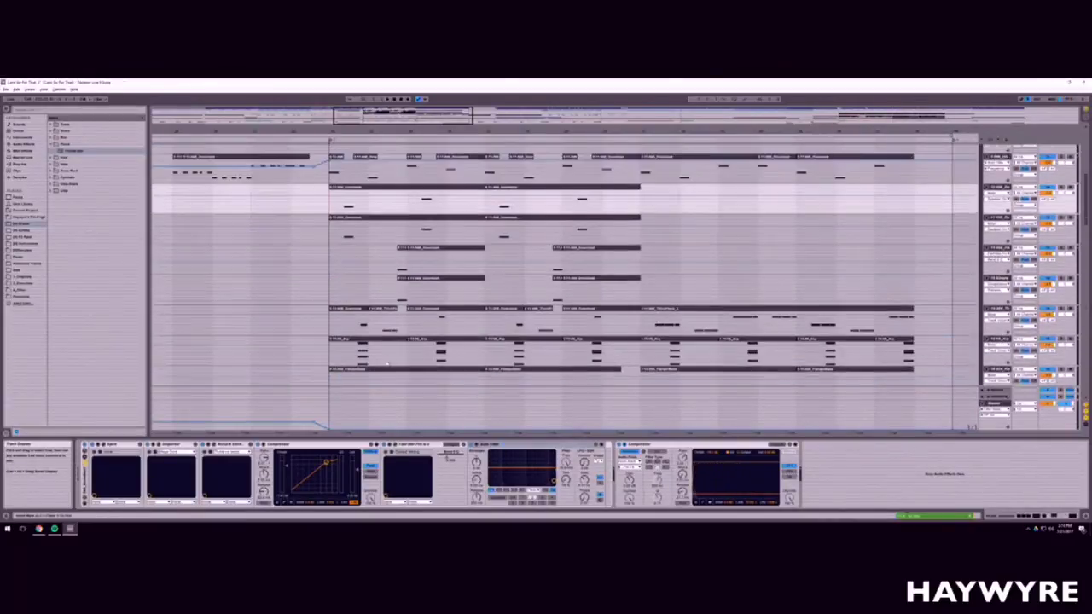
{"action": "scroll", "coordinate": [386, 365], "scroll_direction": "up", "scroll_amount": 1}
{"action": "left_click_drag", "start_coordinate": [330, 228], "coordinate": [632, 233]}
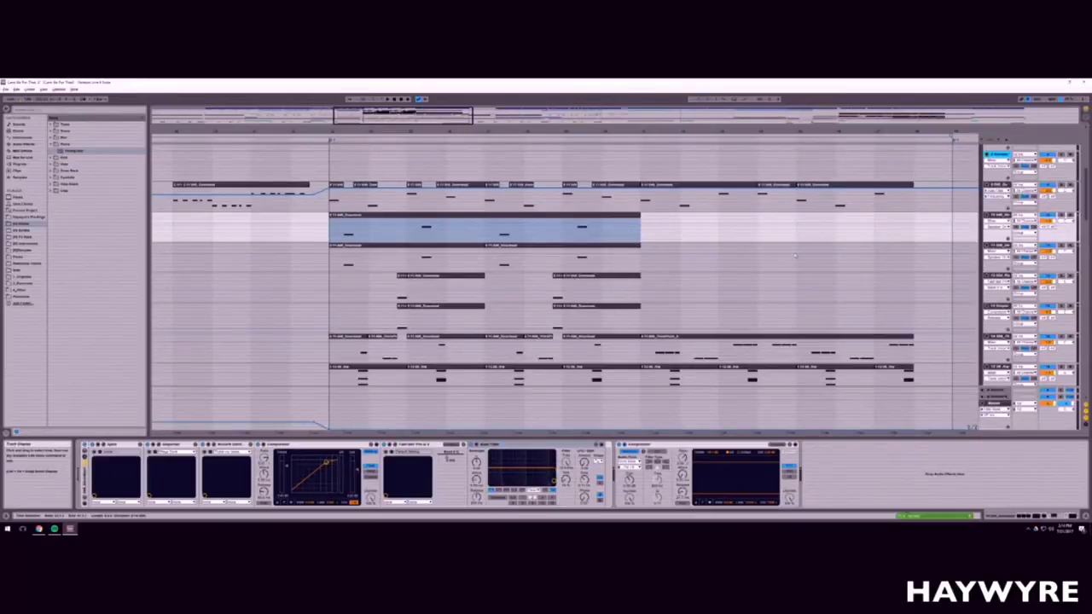
{"action": "left_click", "coordinate": [1049, 215]}
Step: Load the ThirdPlace_2 preset from the synth library onto the duplicated track and close its plug-in window
{"action": "left_click", "coordinate": [992, 265]}
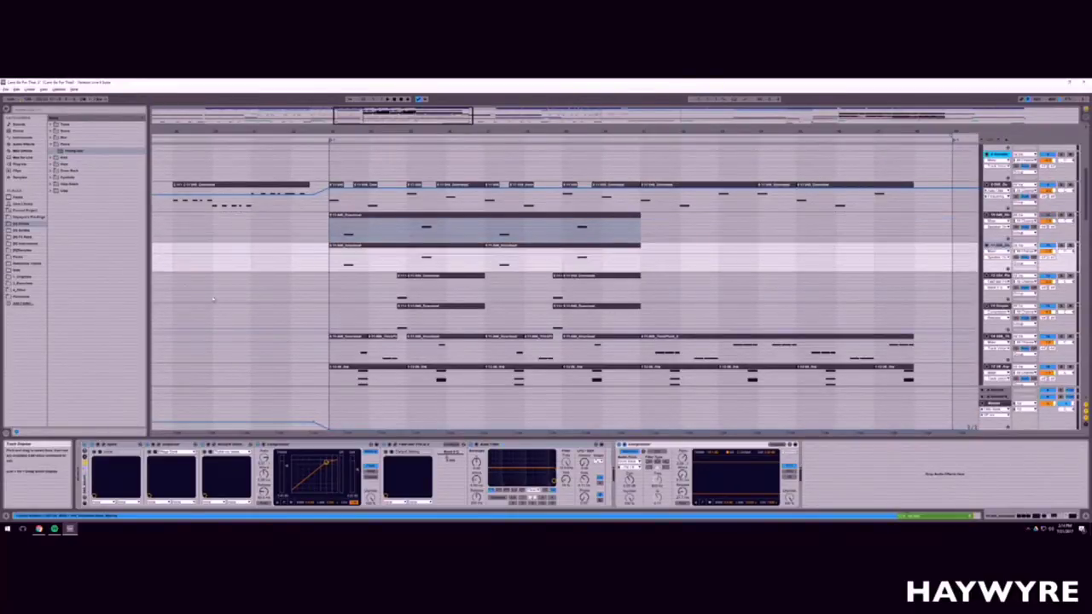
{"action": "left_click", "coordinate": [25, 231]}
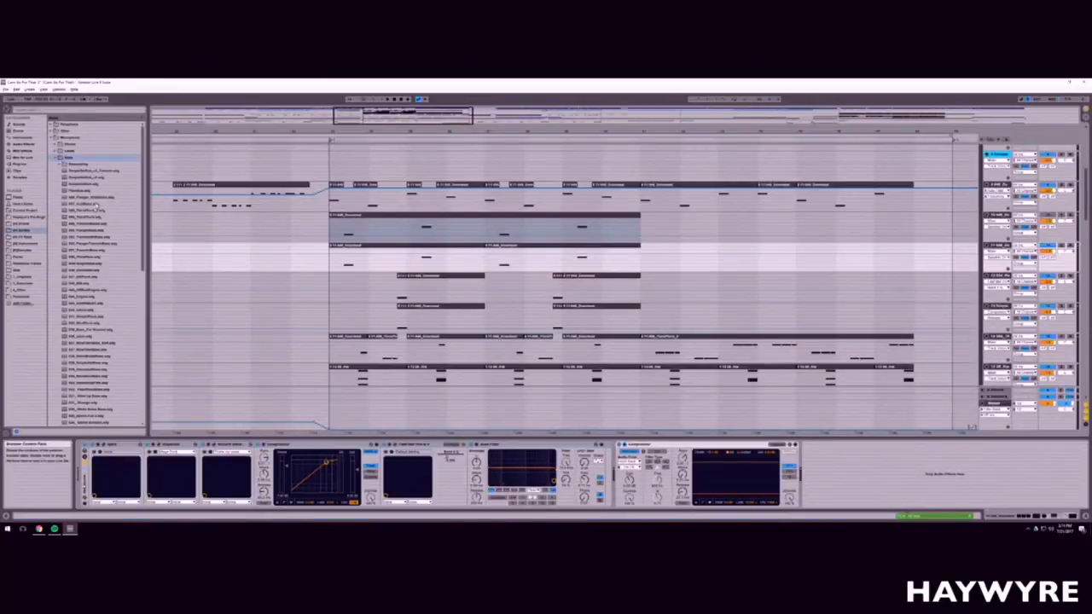
{"action": "left_click", "coordinate": [128, 208]}
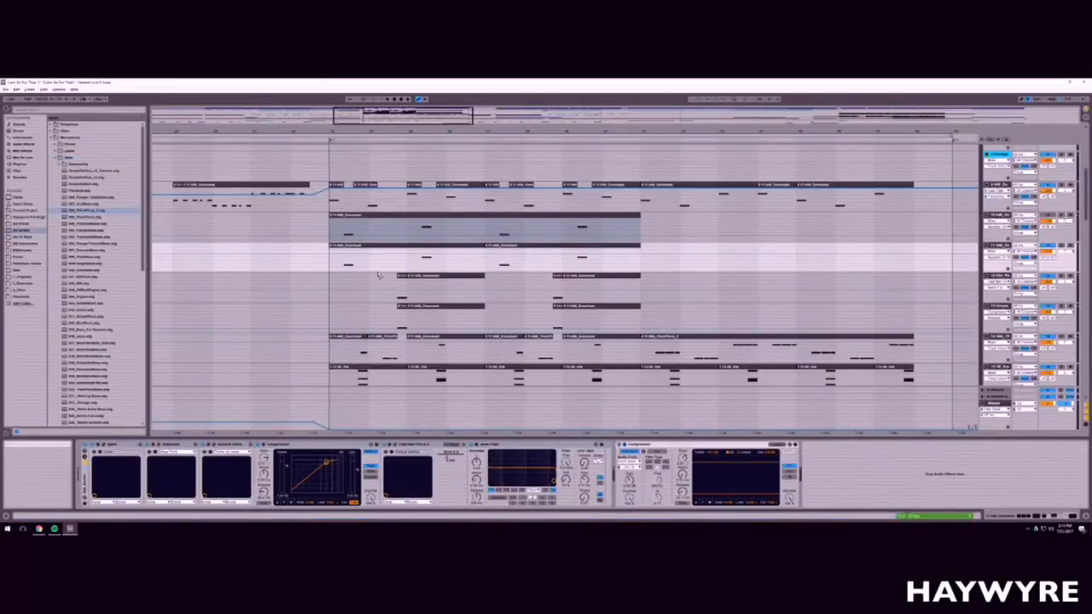
{"action": "left_click", "coordinate": [100, 445]}
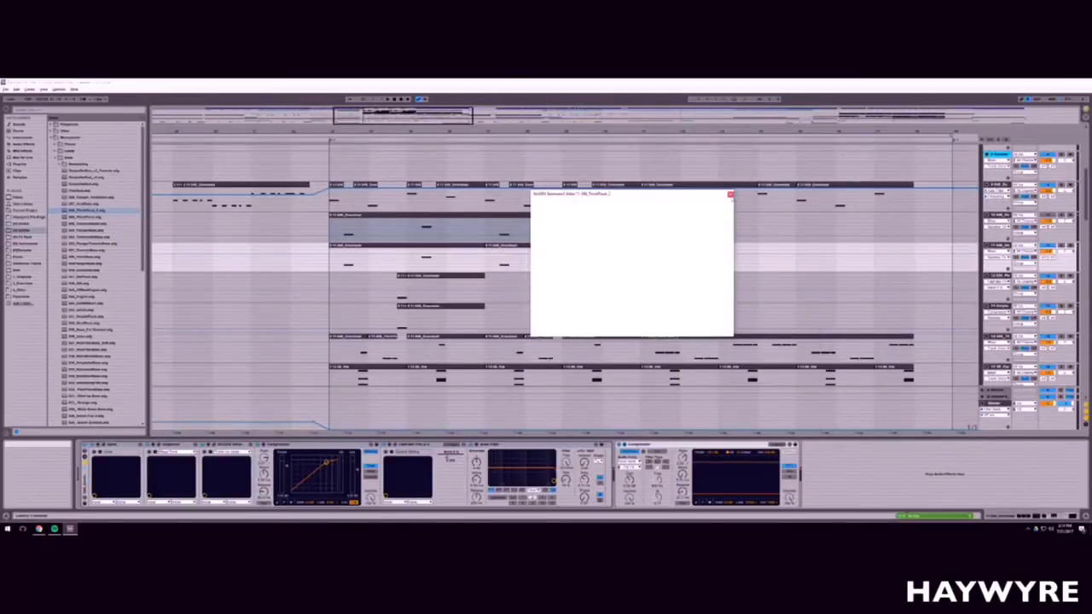
{"action": "left_click", "coordinate": [731, 196]}
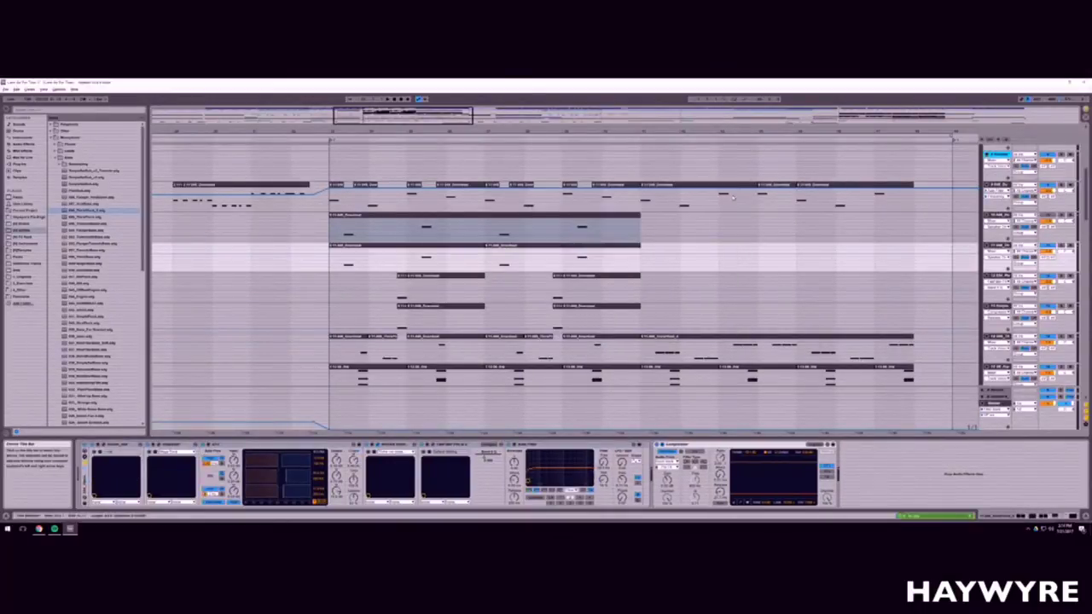
Step: Arm the duplicated synth track for recording and select its two Downbeat clips at the start of the drop
{"action": "left_click_drag", "start_coordinate": [458, 131], "coordinate": [458, 147]}
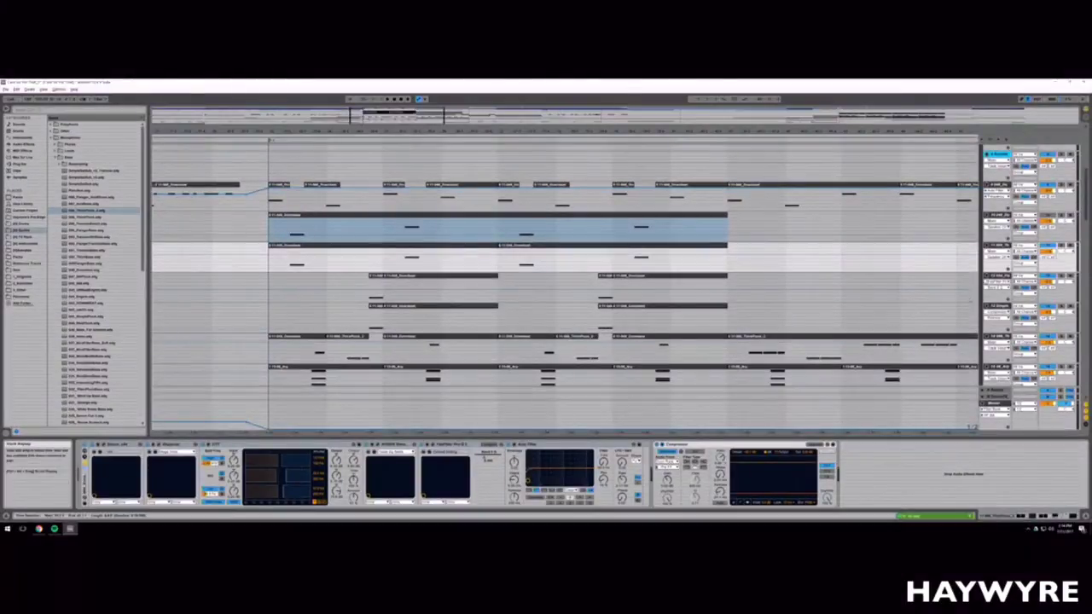
{"action": "left_click", "coordinate": [461, 444]}
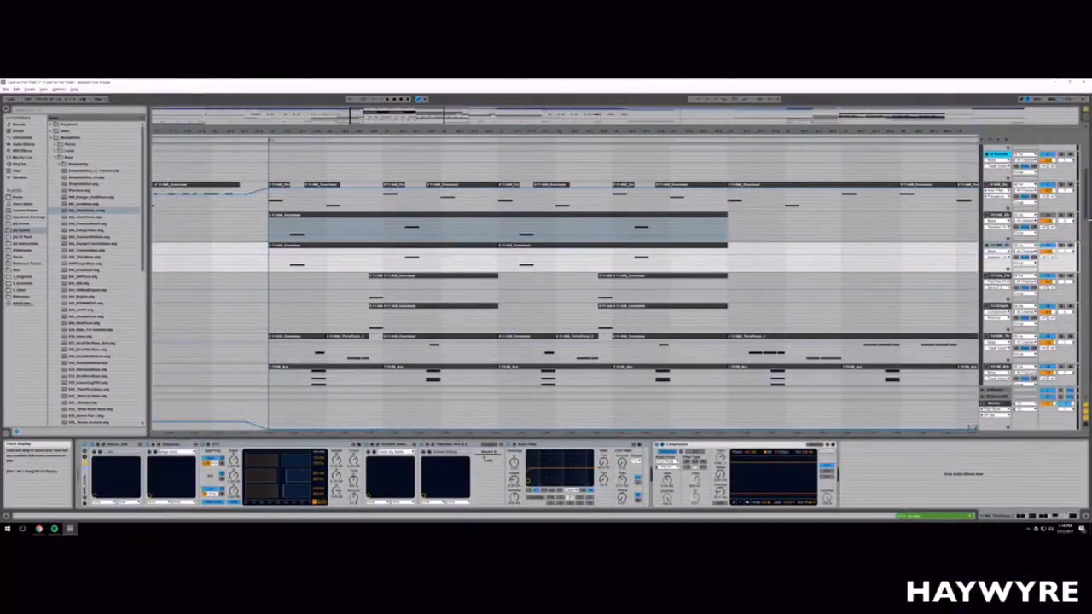
{"action": "left_click", "coordinate": [1069, 246]}
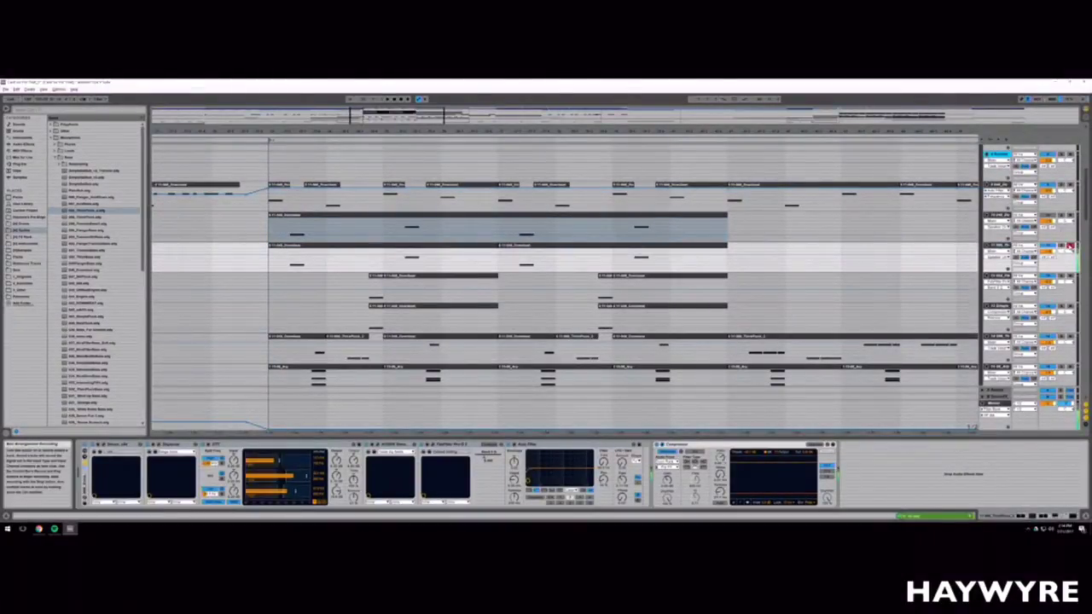
{"action": "left_click_drag", "start_coordinate": [298, 132], "coordinate": [297, 115]}
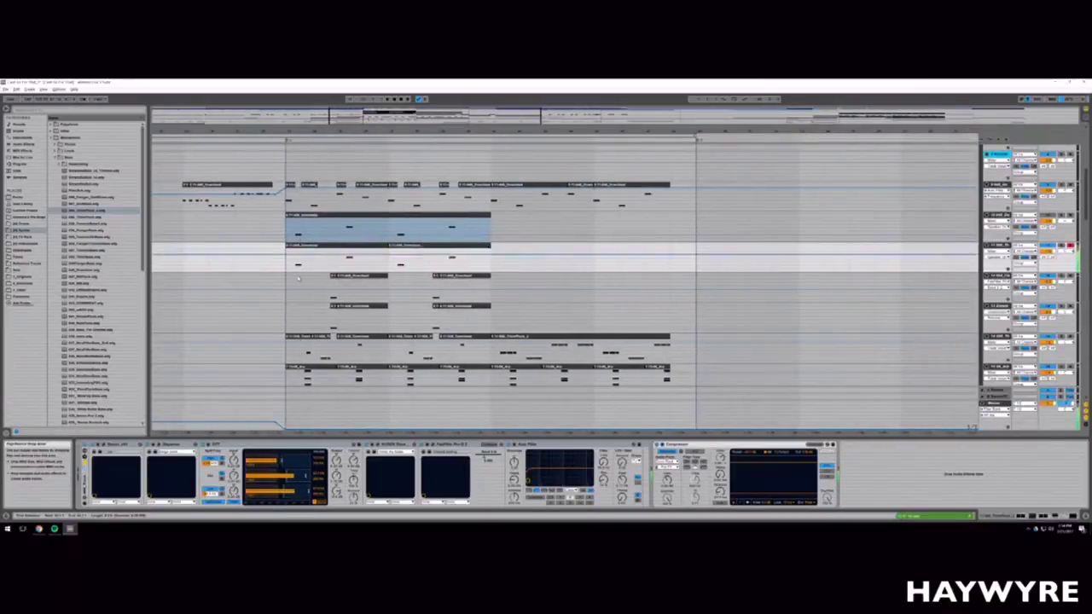
{"action": "left_click", "coordinate": [369, 267]}
{"action": "left_click_drag", "start_coordinate": [370, 267], "coordinate": [493, 271]}
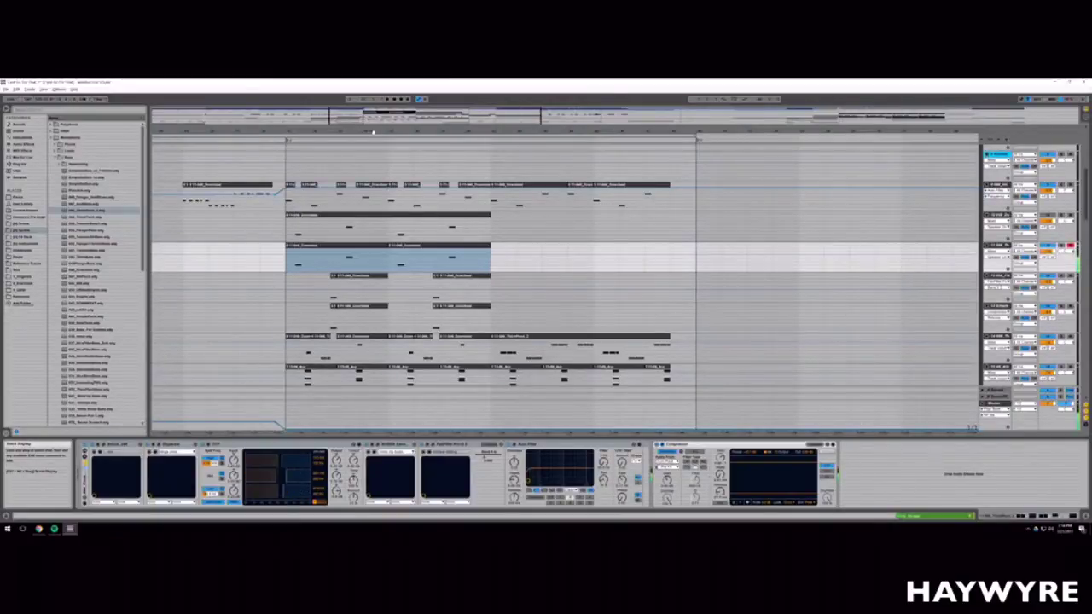
Step: Play back the drop from its first beat on the original synth track
{"action": "left_click_drag", "start_coordinate": [372, 133], "coordinate": [445, 206]}
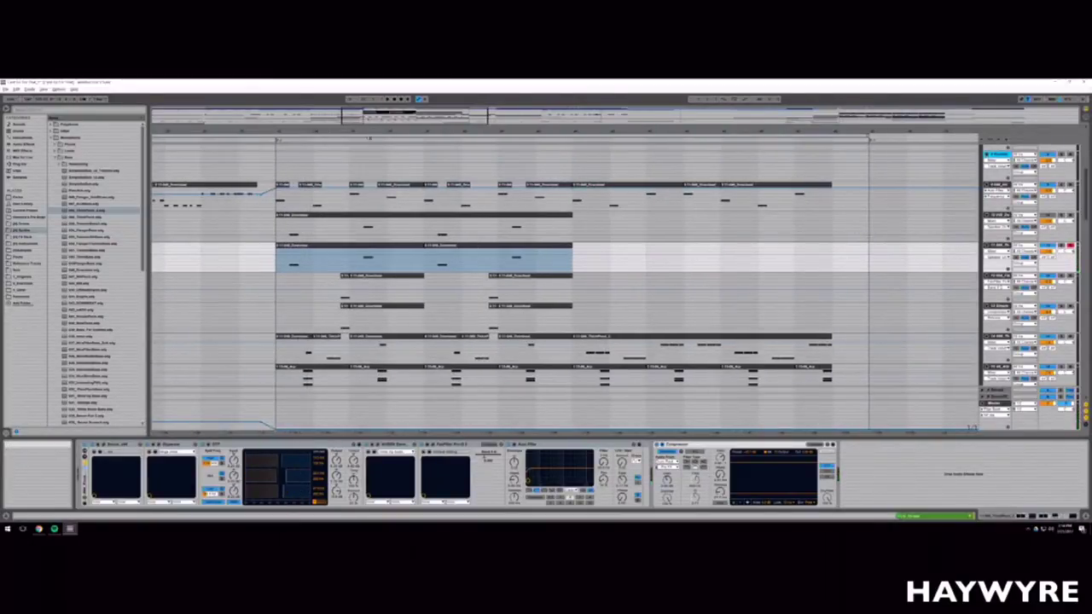
{"action": "left_click_drag", "start_coordinate": [273, 132], "coordinate": [276, 143]}
{"action": "left_click", "coordinate": [278, 232]}
{"action": "left_click", "coordinate": [277, 229]}
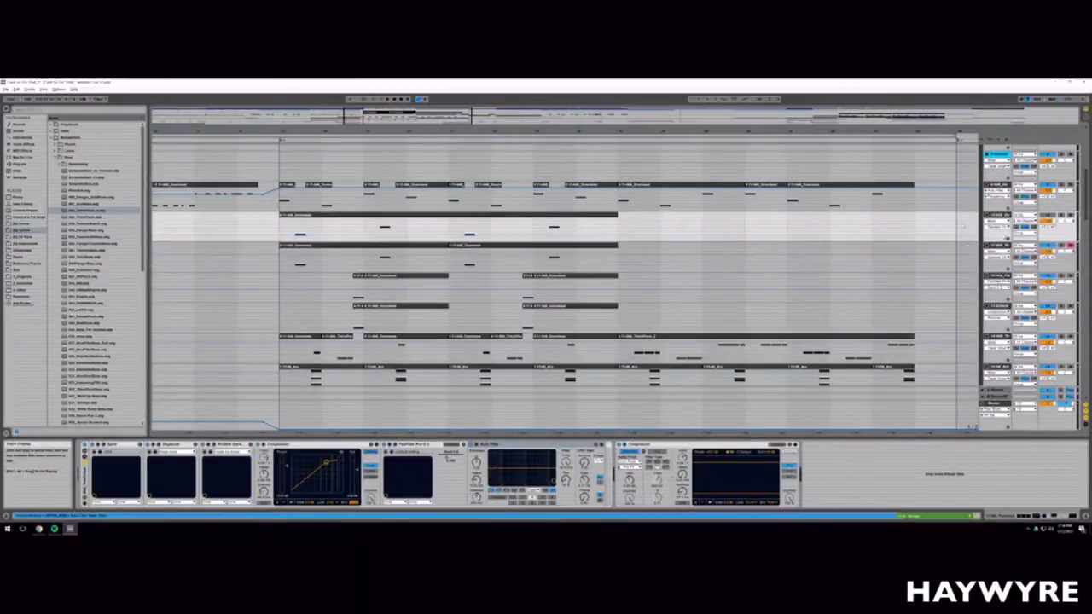
{"action": "key", "text": "space"}
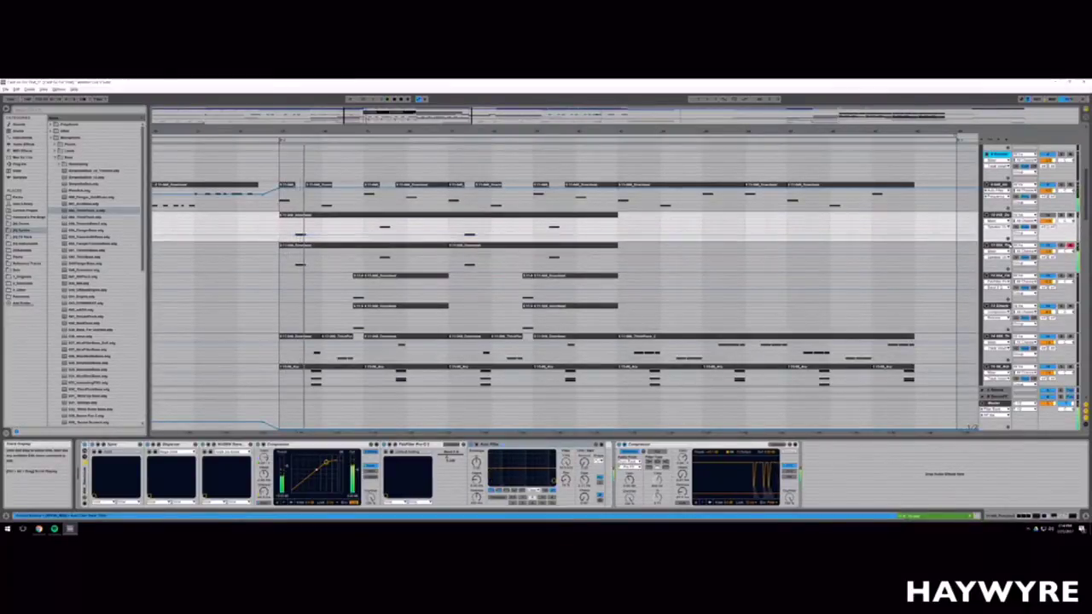
Step: Consolidate the short Drum Rack clips in the drop's opening bars into a single clip
{"action": "scroll", "coordinate": [322, 345], "scroll_direction": "down", "scroll_amount": 5}
{"action": "scroll", "coordinate": [323, 345], "scroll_direction": "down", "scroll_amount": 10}
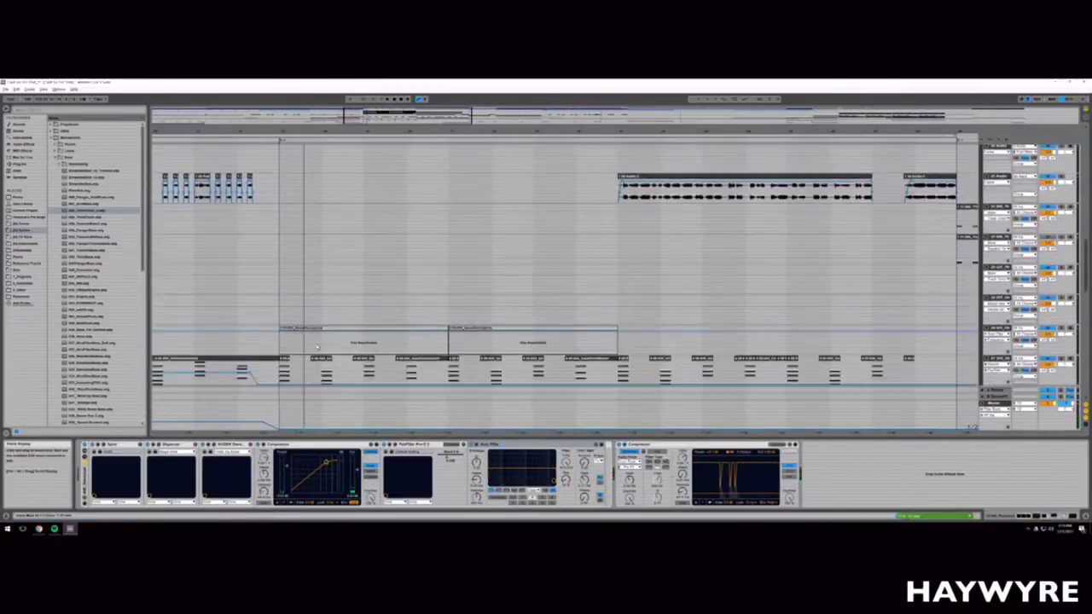
{"action": "mouse_move", "coordinate": [374, 118]}
{"action": "left_mouse_down"}
{"action": "mouse_move", "coordinate": [374, 142]}
{"action": "mouse_move", "coordinate": [399, 120]}
{"action": "mouse_move", "coordinate": [391, 124]}
{"action": "left_mouse_up"}
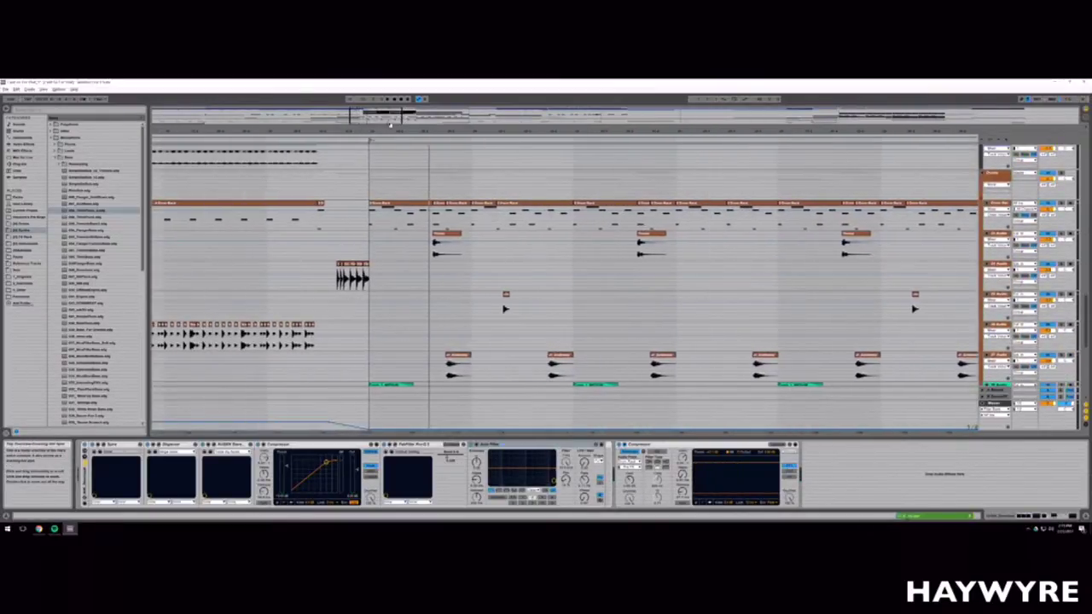
{"action": "double_click", "coordinate": [401, 217]}
{"action": "key", "text": "shift+Tab"}
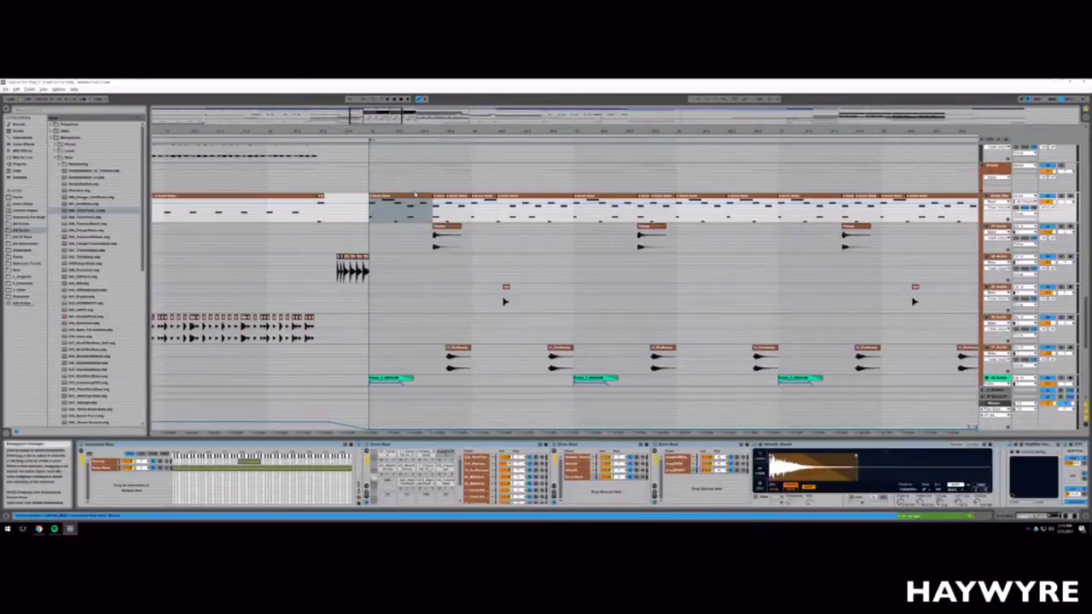
{"action": "left_click_drag", "start_coordinate": [375, 120], "coordinate": [374, 109]}
{"action": "left_click_drag", "start_coordinate": [325, 219], "coordinate": [452, 215]}
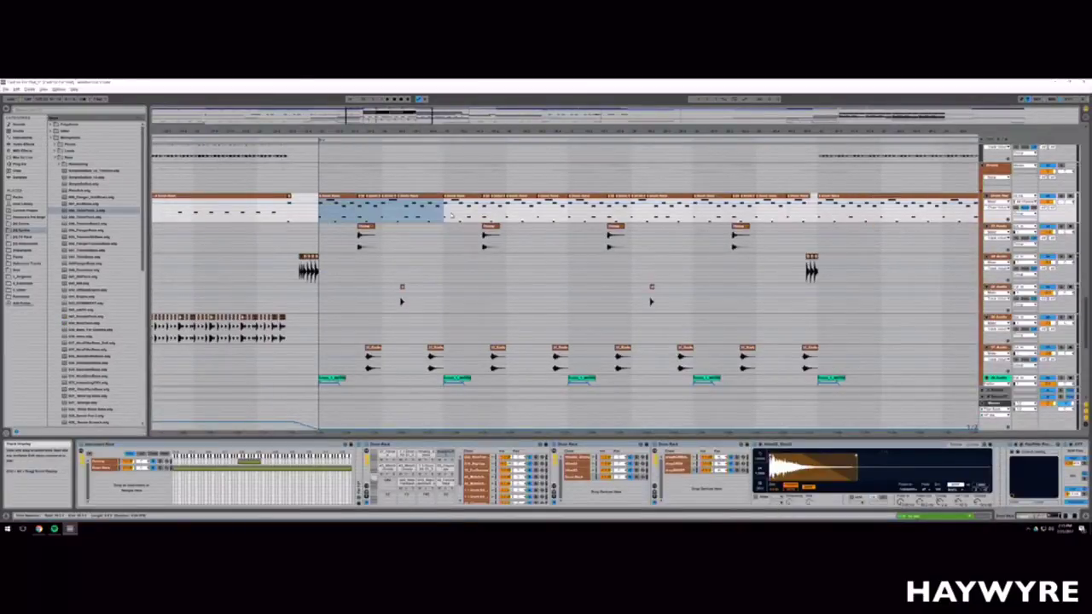
Step: Open the consolidated drum clip and shift the third hit in the second-lowest used drum row slightly earlier
{"action": "double_click", "coordinate": [375, 197]}
{"action": "left_click_drag", "start_coordinate": [368, 383], "coordinate": [387, 407]}
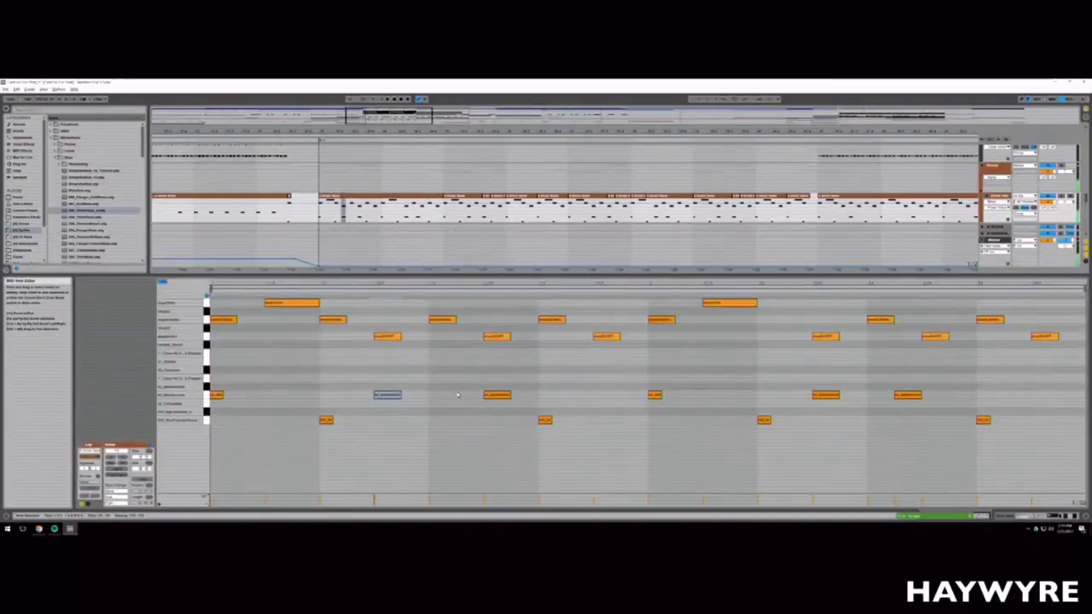
{"action": "left_click_drag", "start_coordinate": [486, 394], "coordinate": [428, 393]}
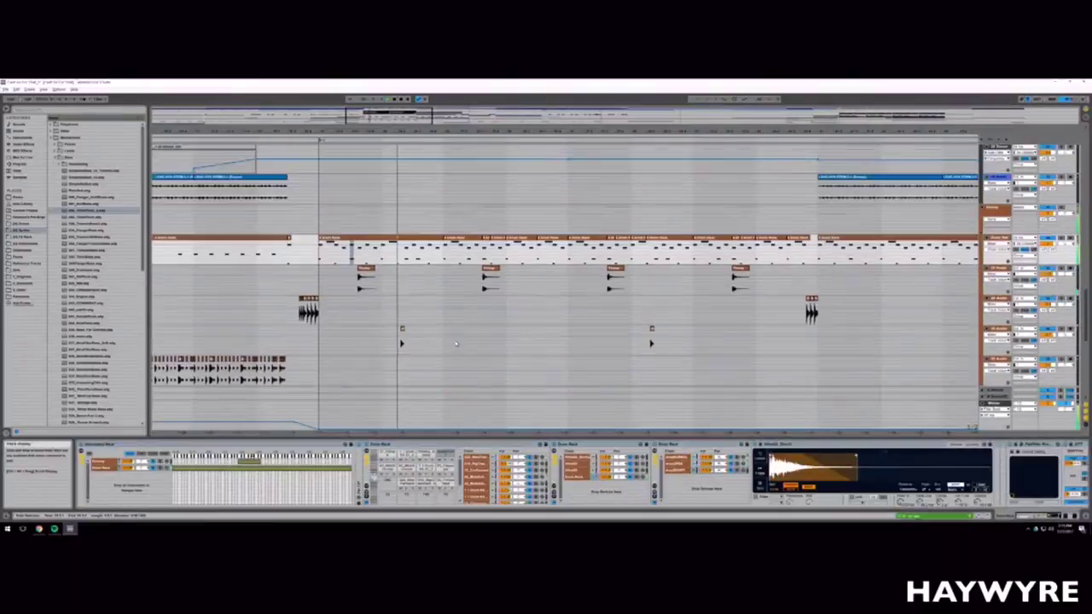
Step: Consolidate the two Downbeat clips on the duplicated synth track into a single clip
{"action": "scroll", "coordinate": [455, 344], "scroll_direction": "up", "scroll_amount": 1}
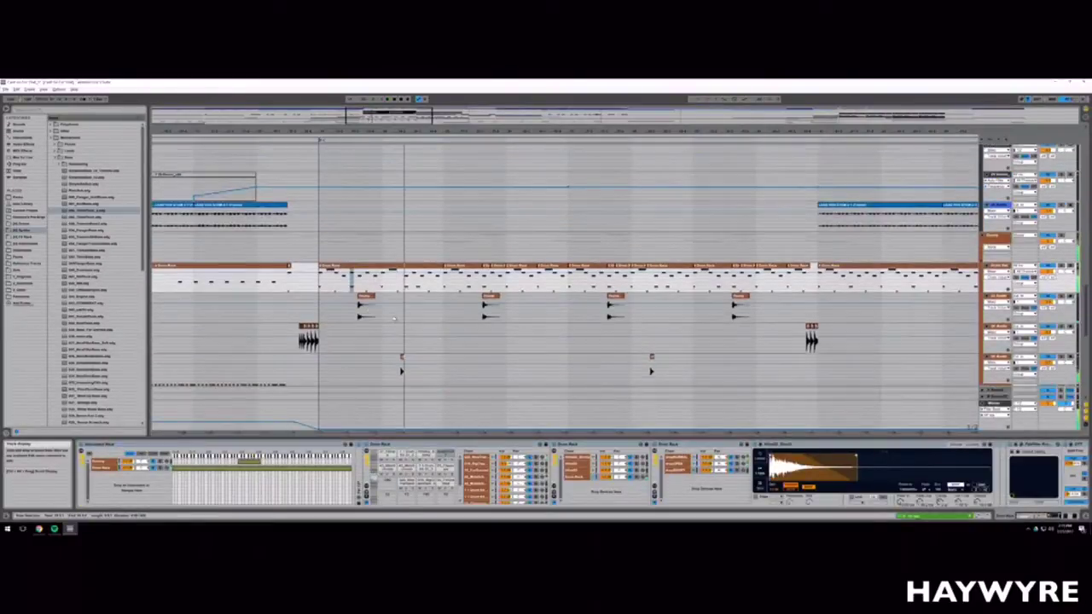
{"action": "scroll", "coordinate": [455, 343], "scroll_direction": "up", "scroll_amount": 2}
{"action": "scroll", "coordinate": [608, 266], "scroll_direction": "up", "scroll_amount": 3}
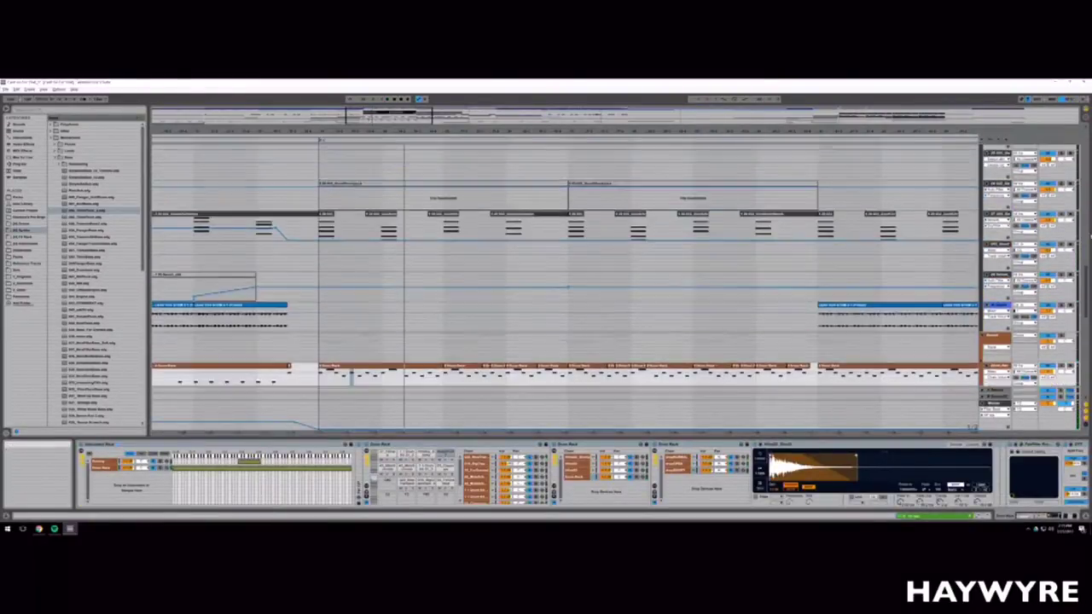
{"action": "left_click", "coordinate": [329, 266]}
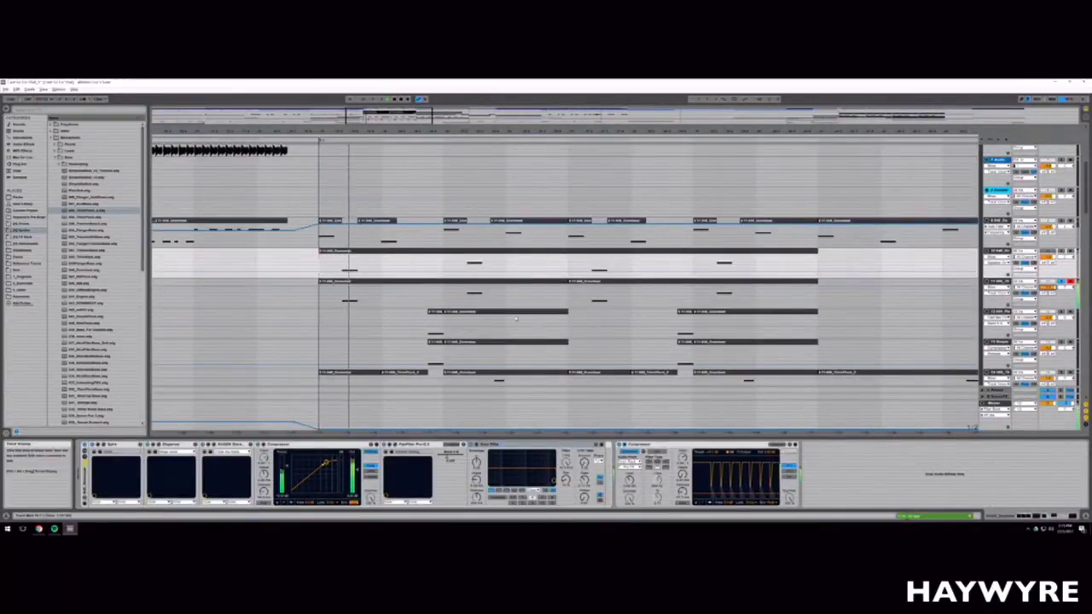
{"action": "left_click_drag", "start_coordinate": [321, 295], "coordinate": [824, 300]}
{"action": "key", "text": "space"}
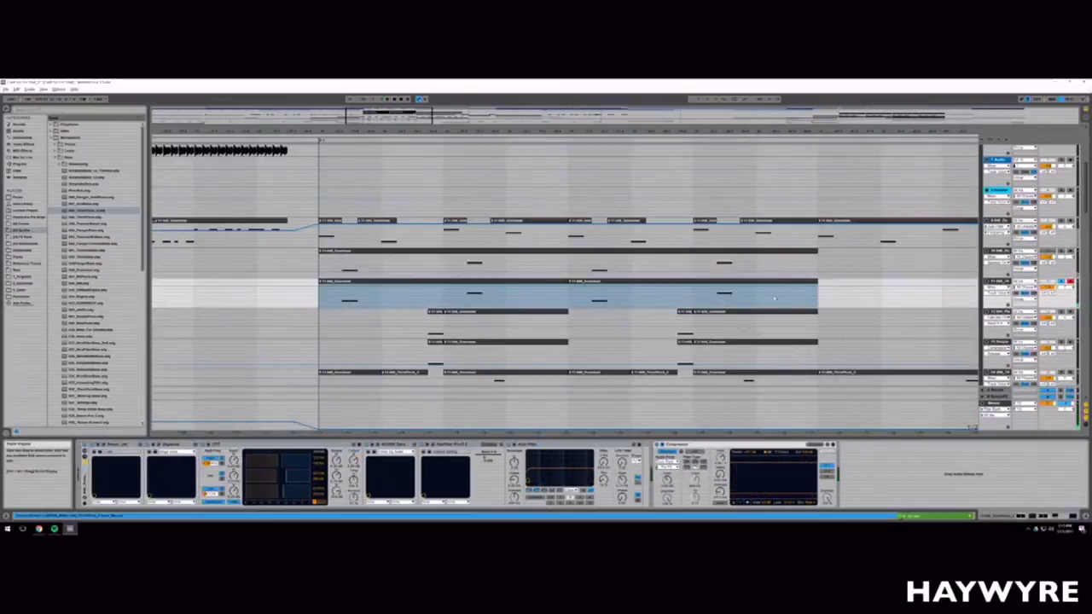
{"action": "key", "text": "ctrl+j"}
Step: Open the duplicated track's consolidated clip, select all its notes and listen to them
{"action": "double_click", "coordinate": [382, 283]}
{"action": "left_click", "coordinate": [247, 341]}
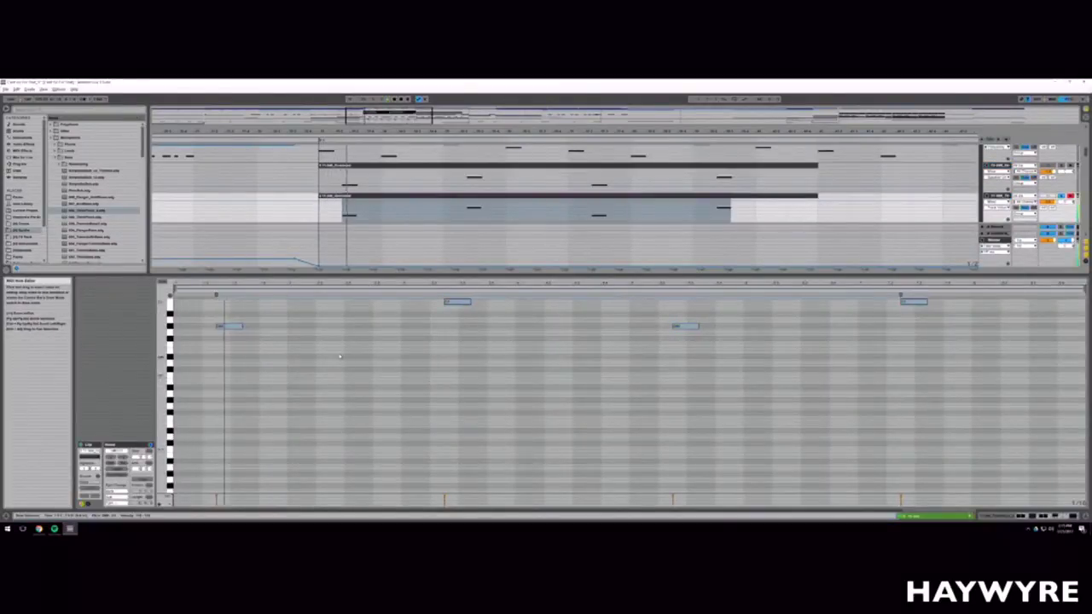
{"action": "key", "text": "shift+Tab"}
{"action": "key", "text": "space"}
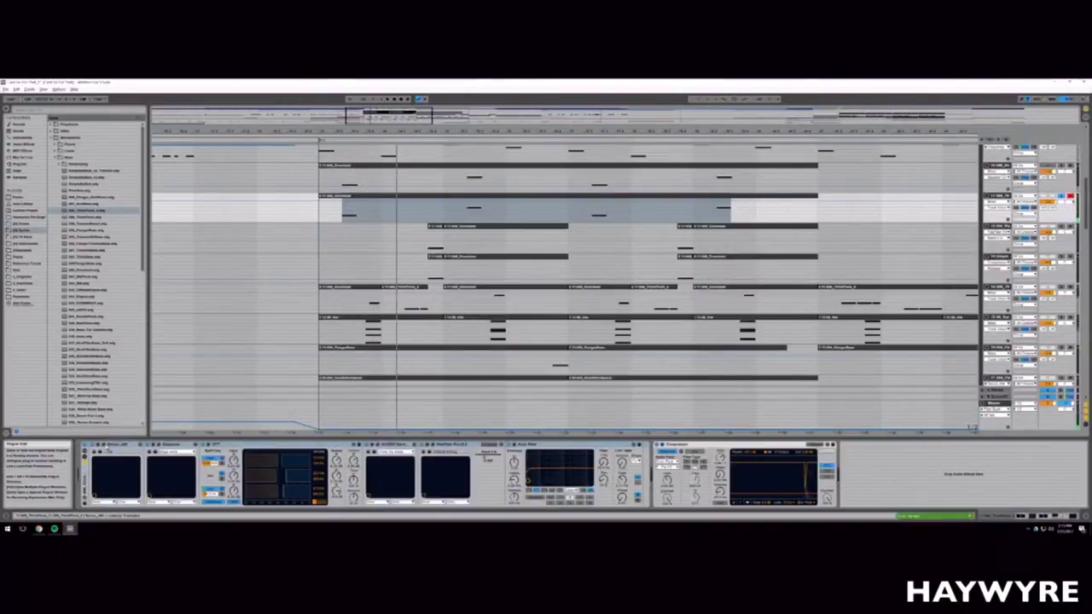
Step: Examine the LFOs in the duplicated track's Serum instrument and open its NUGEN stereo plug-in
{"action": "left_click", "coordinate": [98, 444]}
{"action": "left_click", "coordinate": [704, 324]}
{"action": "left_click", "coordinate": [690, 325]}
{"action": "left_click", "coordinate": [730, 324]}
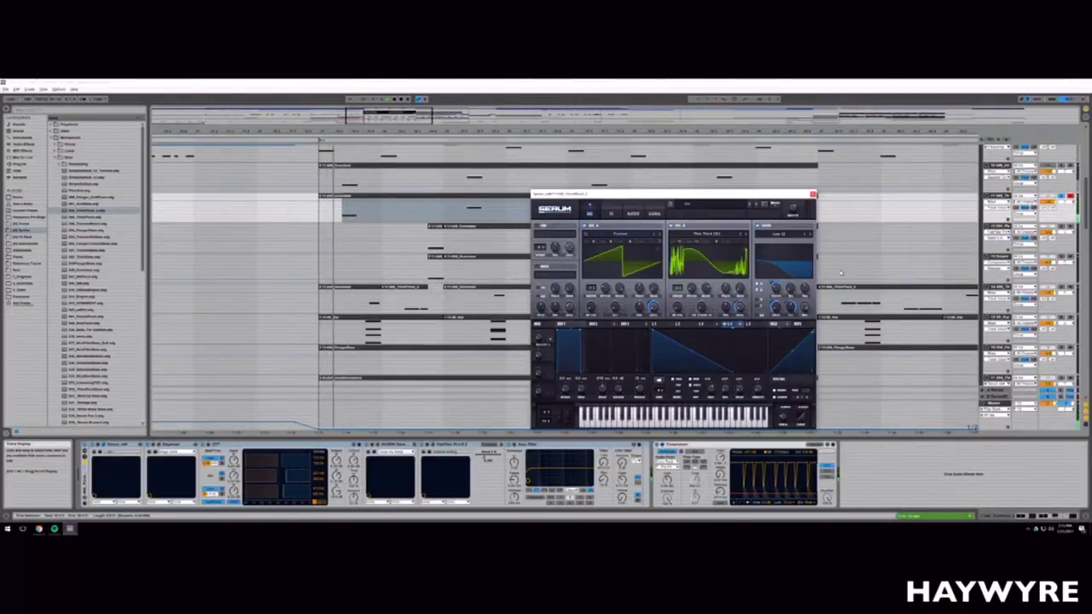
{"action": "left_click", "coordinate": [378, 445]}
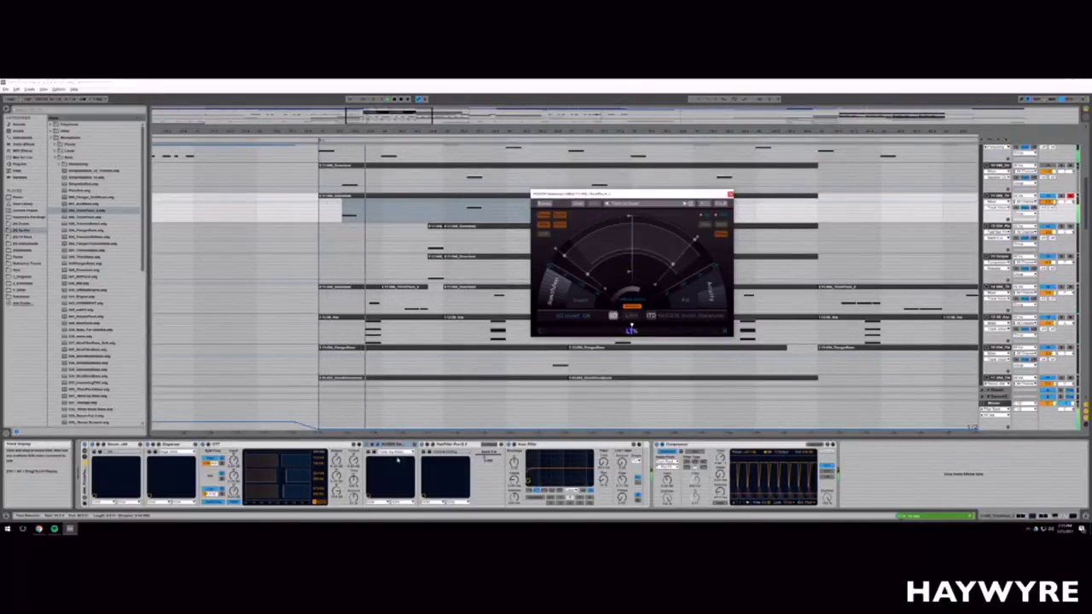
Step: Move the low-cut band of the duplicated track's Pro-Q 2 equalizer to a lower frequency and close its window
{"action": "left_click", "coordinate": [428, 444]}
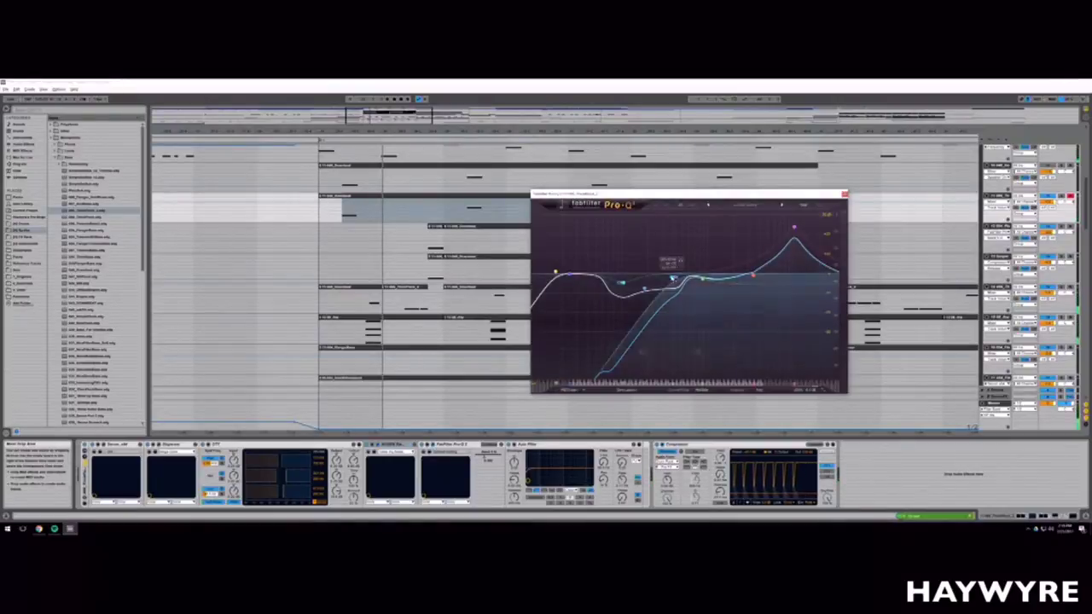
{"action": "left_click_drag", "start_coordinate": [672, 278], "coordinate": [636, 267]}
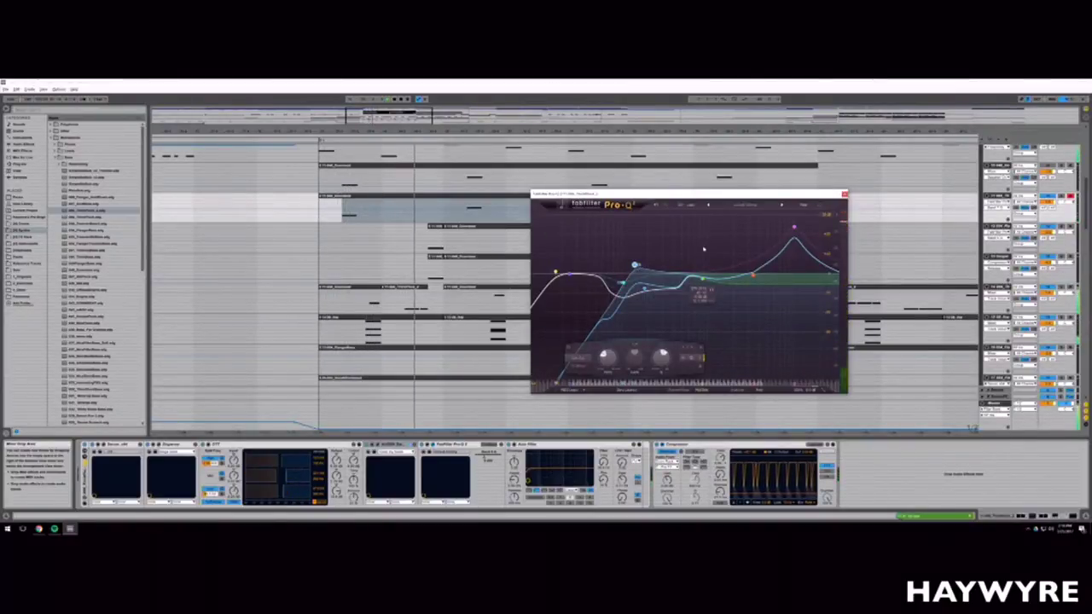
{"action": "left_click", "coordinate": [843, 195]}
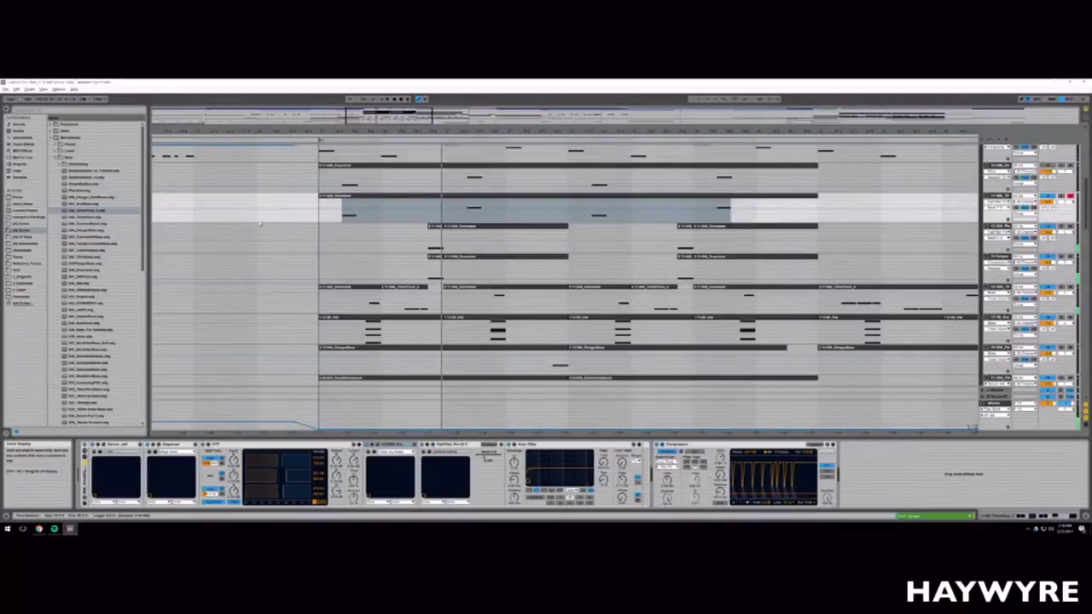
Step: Play back the start of the drop several times to judge the newly equalized synth layer
{"action": "scroll", "coordinate": [260, 223], "scroll_direction": "up", "scroll_amount": 3}
{"action": "left_click_drag", "start_coordinate": [367, 120], "coordinate": [367, 103]}
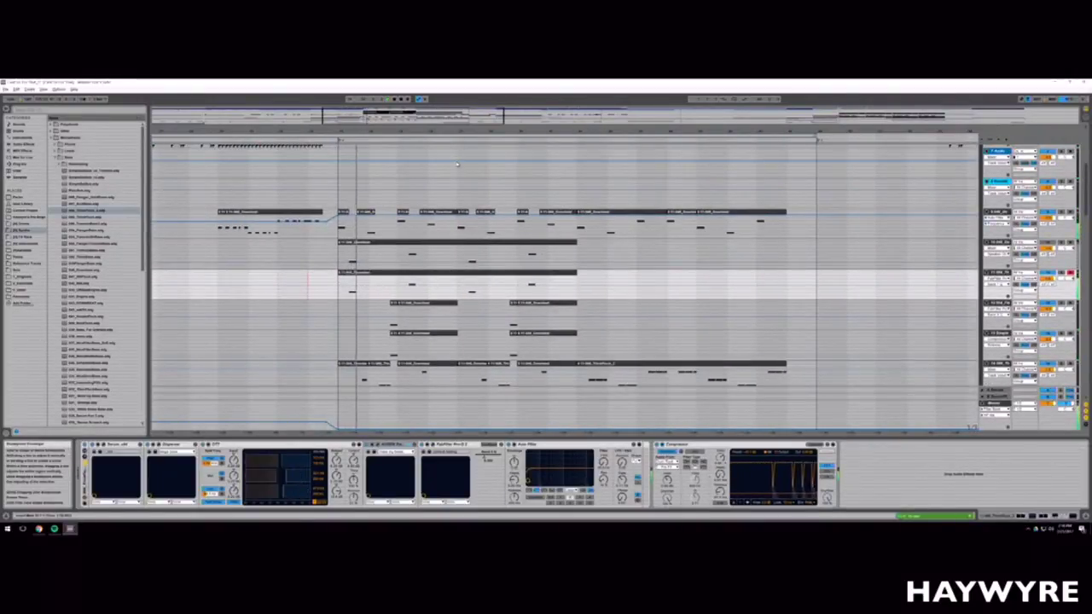
{"action": "left_click_drag", "start_coordinate": [394, 109], "coordinate": [389, 124]}
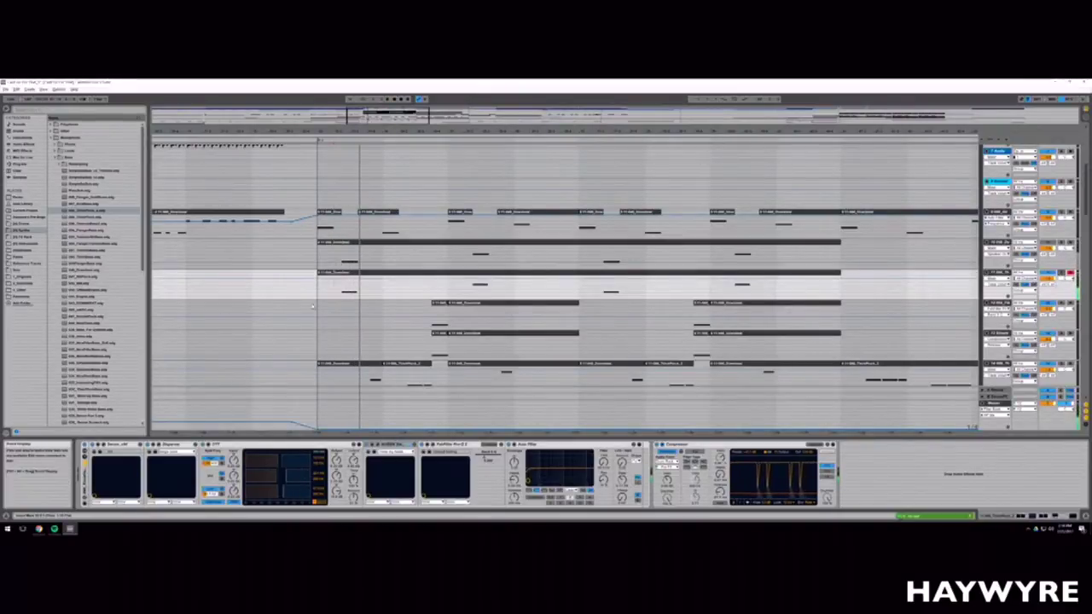
{"action": "scroll", "coordinate": [372, 281], "scroll_direction": "up", "scroll_amount": 2}
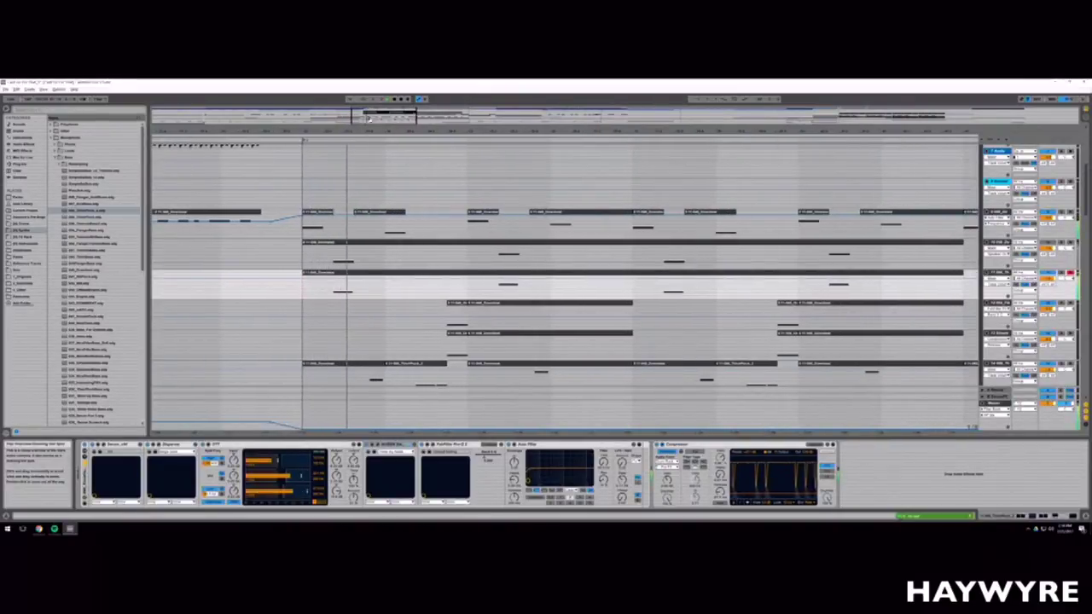
{"action": "key", "text": "space"}
{"action": "key", "text": "space"}
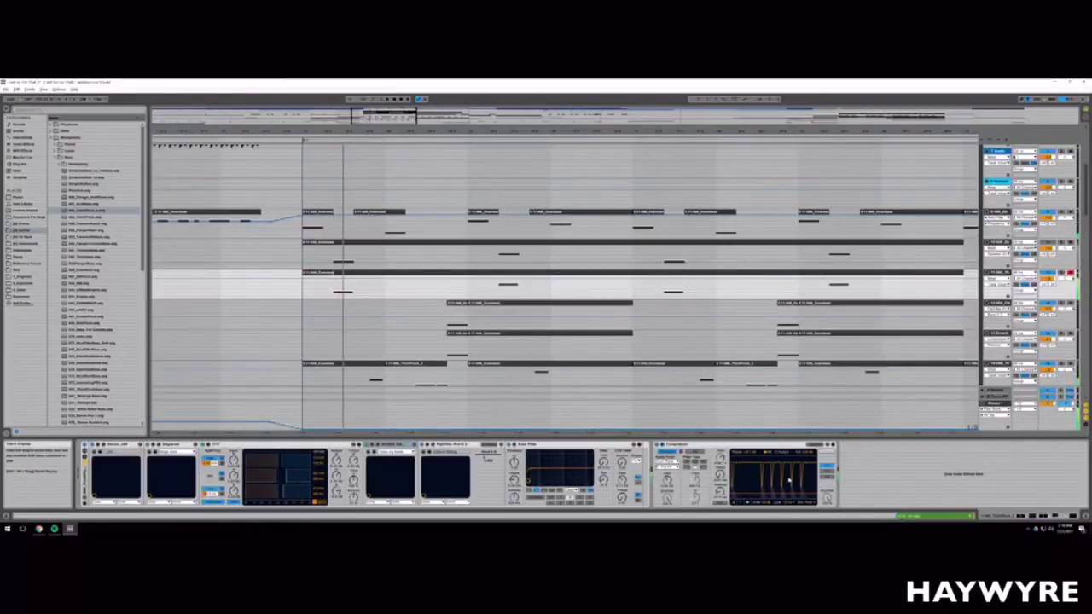
{"action": "key", "text": "space"}
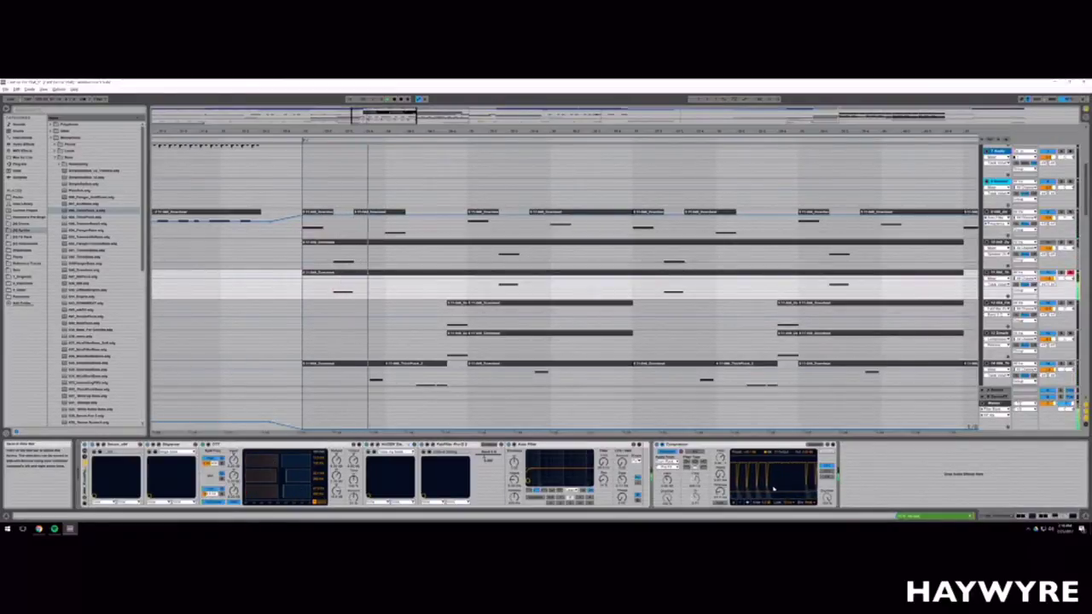
Step: Toggle solo on the duplicated synth track and play the drop while reviewing the other instrument and drum tracks
{"action": "left_click", "coordinate": [1061, 272]}
{"action": "key", "text": "space"}
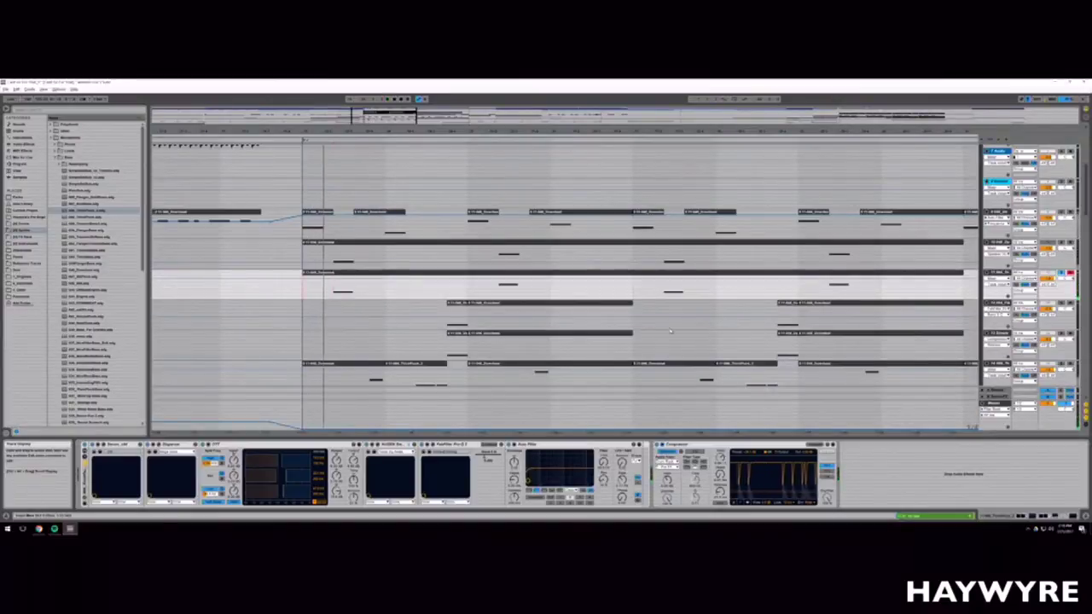
{"action": "scroll", "coordinate": [375, 361], "scroll_direction": "down", "scroll_amount": 2}
{"action": "scroll", "coordinate": [375, 361], "scroll_direction": "down", "scroll_amount": 8}
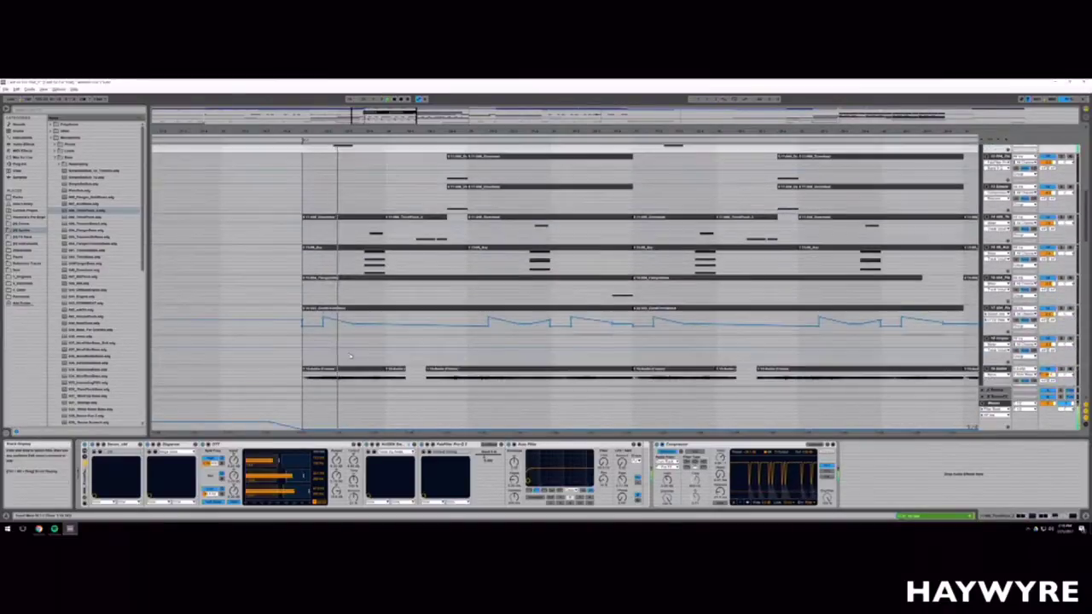
{"action": "scroll", "coordinate": [349, 362], "scroll_direction": "down", "scroll_amount": 10}
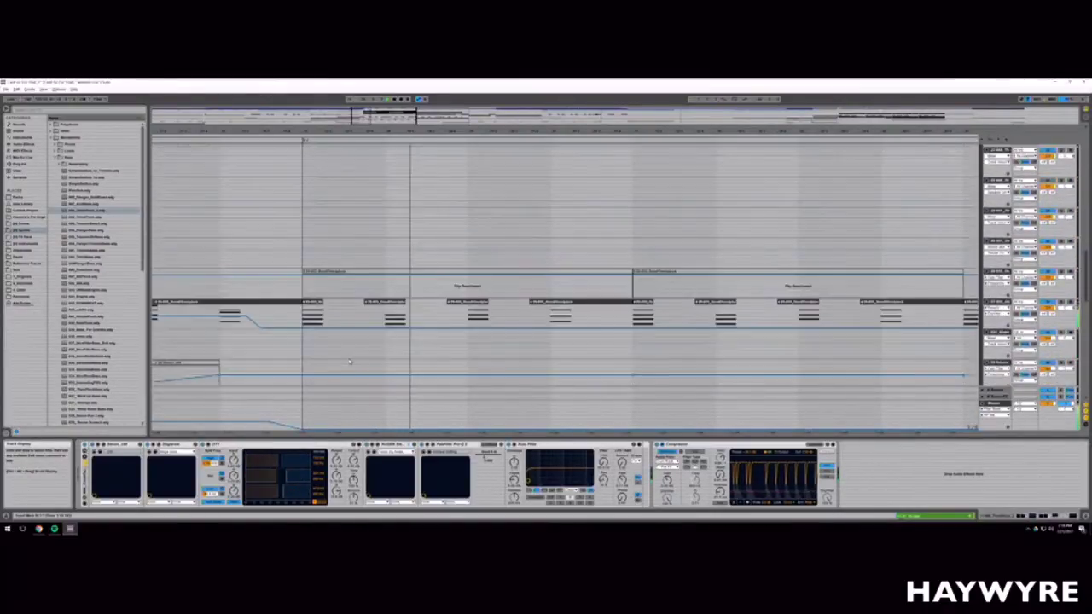
{"action": "key", "text": "space"}
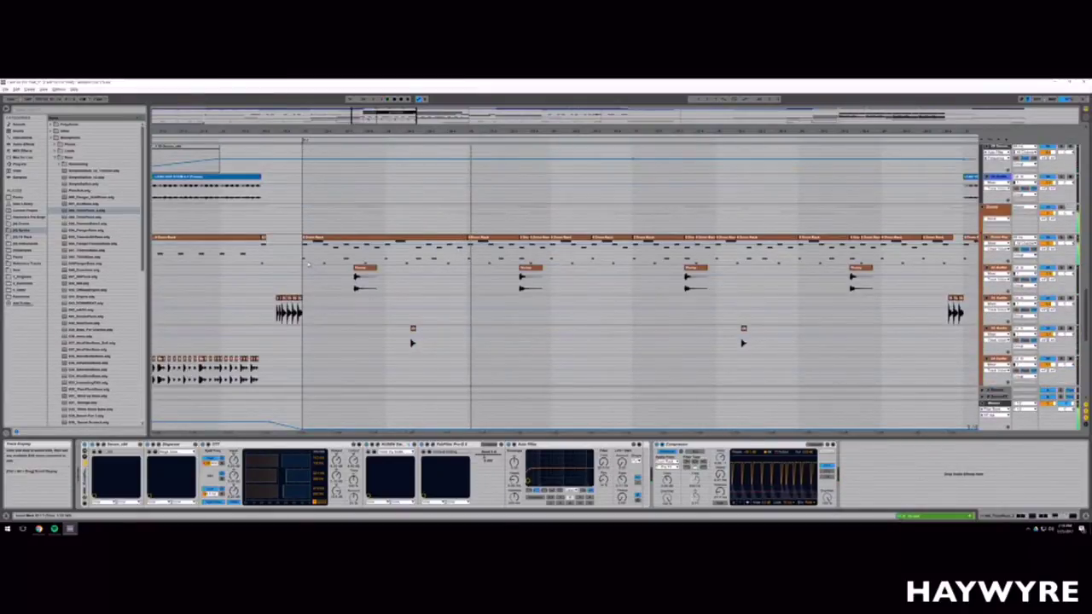
Step: Cut the short synth note segment before the end of the drop's first phrase and paste it into the duplicated synth track at the same time
{"action": "left_click", "coordinate": [362, 238]}
{"action": "key", "text": "space"}
{"action": "scroll", "coordinate": [363, 240], "scroll_direction": "down", "scroll_amount": 2}
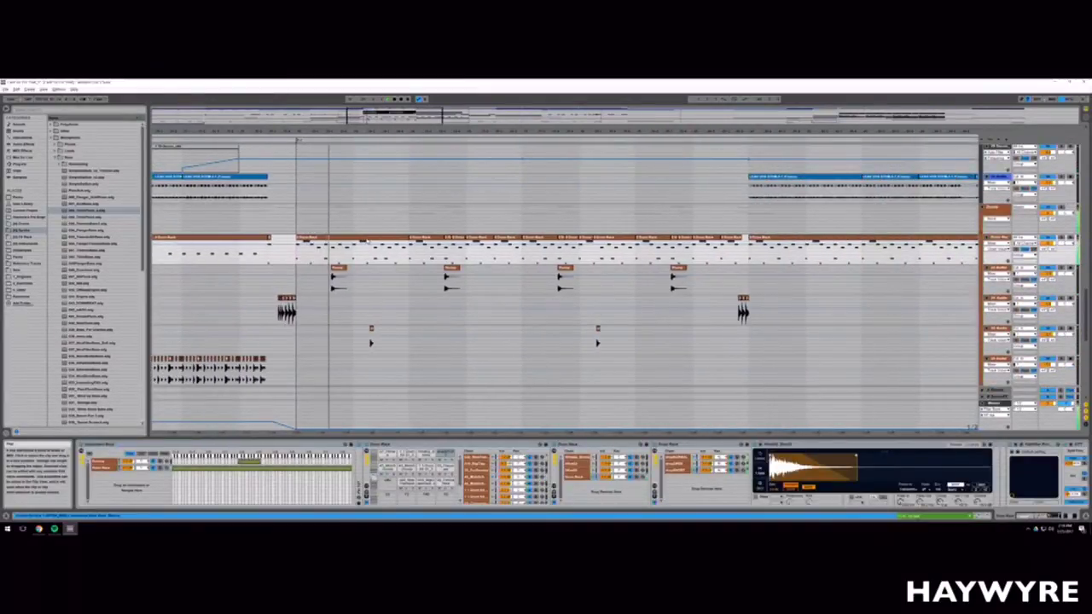
{"action": "scroll", "coordinate": [380, 343], "scroll_direction": "up", "scroll_amount": 5}
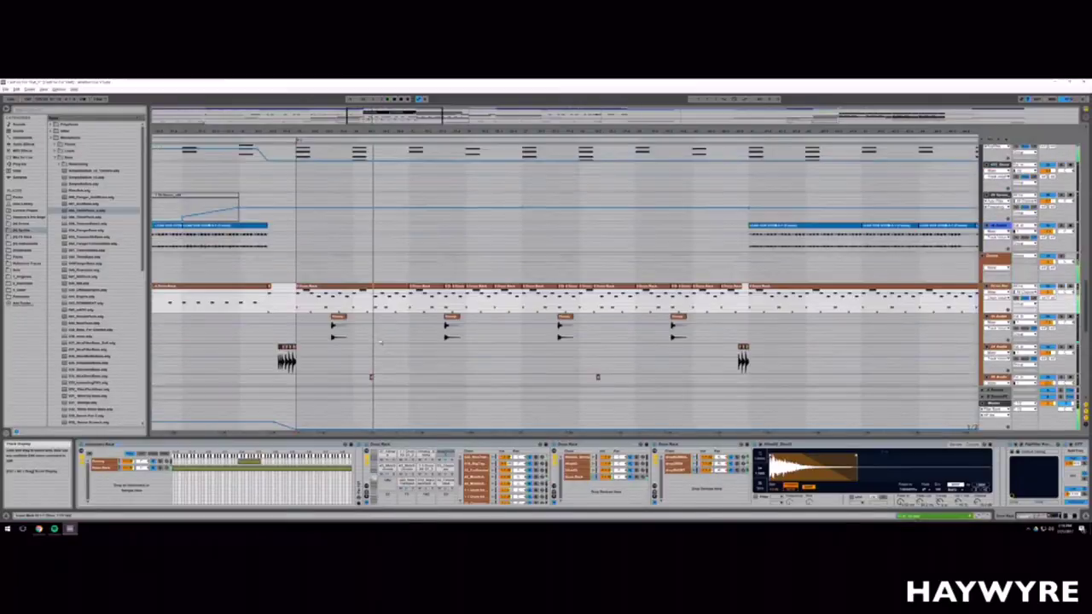
{"action": "scroll", "coordinate": [381, 343], "scroll_direction": "up", "scroll_amount": 8}
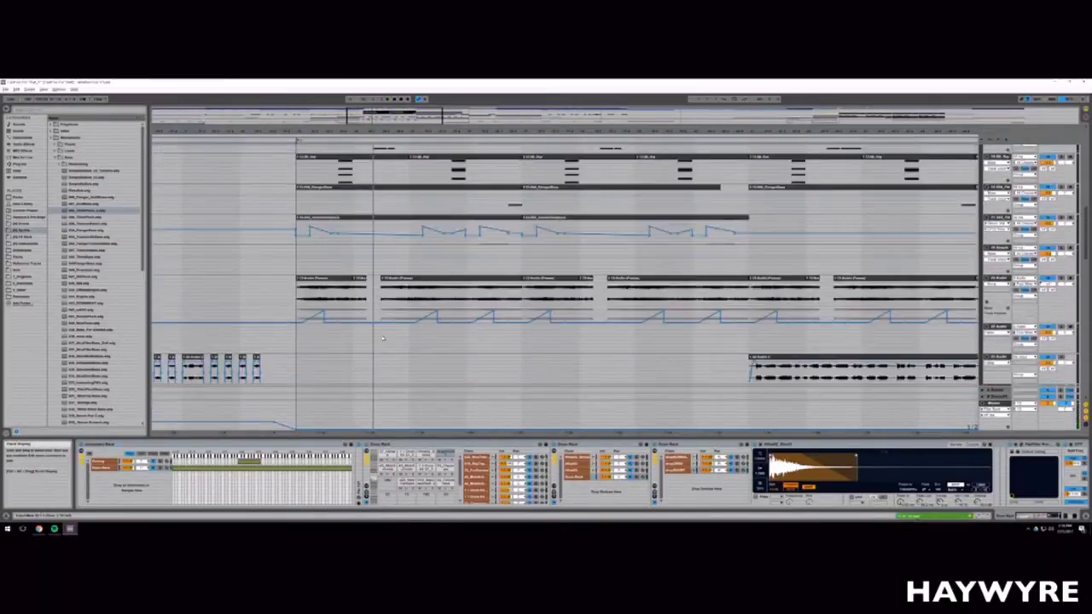
{"action": "scroll", "coordinate": [383, 334], "scroll_direction": "up", "scroll_amount": 2}
{"action": "left_click_drag", "start_coordinate": [376, 122], "coordinate": [399, 333]}
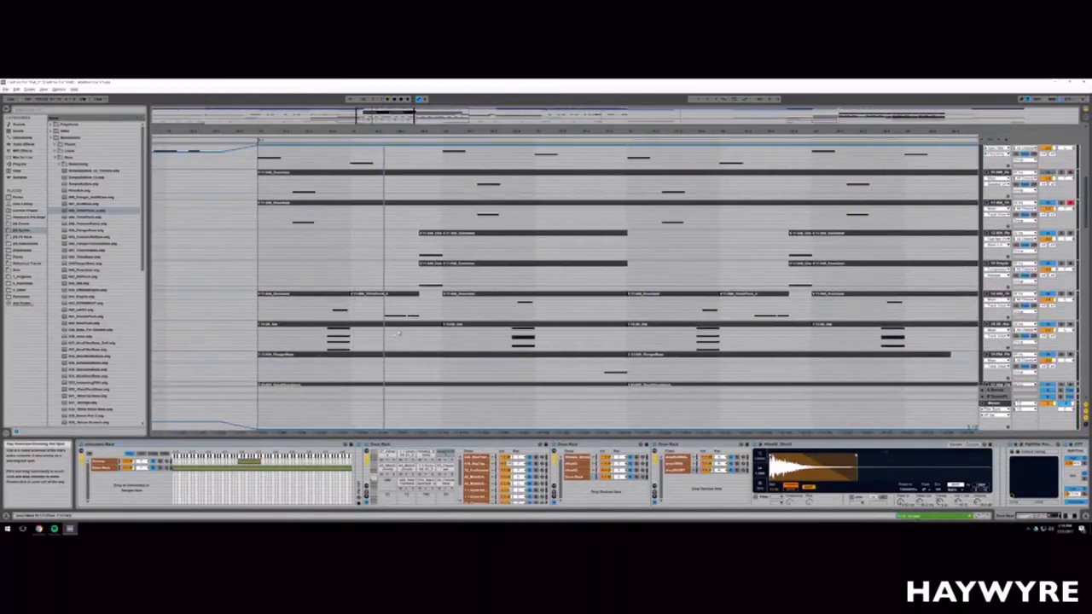
{"action": "left_click", "coordinate": [388, 311]}
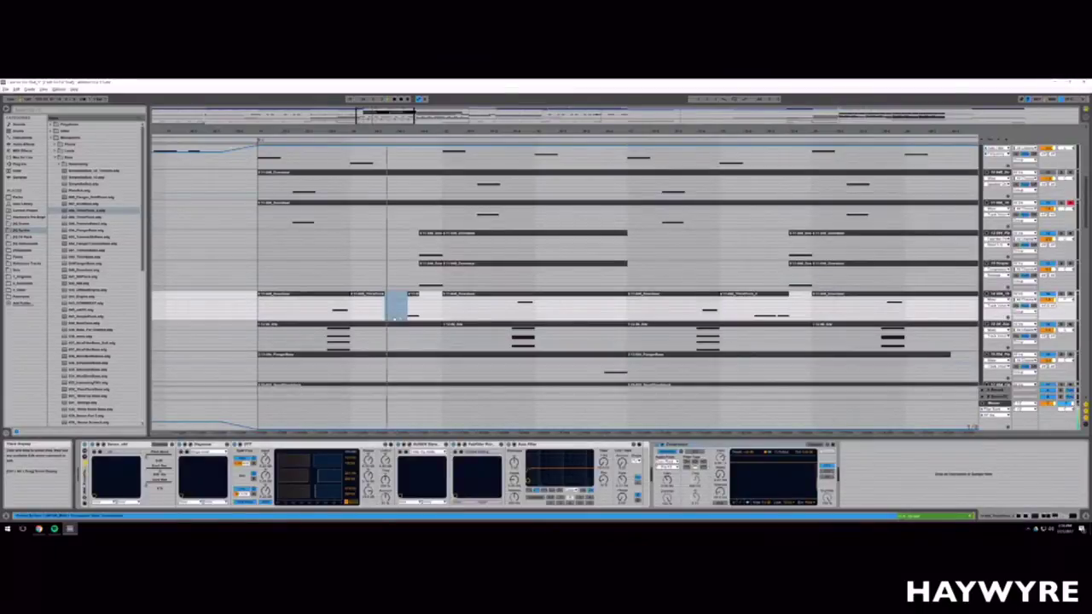
{"action": "scroll", "coordinate": [386, 299], "scroll_direction": "up", "scroll_amount": 9}
{"action": "scroll", "coordinate": [386, 298], "scroll_direction": "down", "scroll_amount": 7}
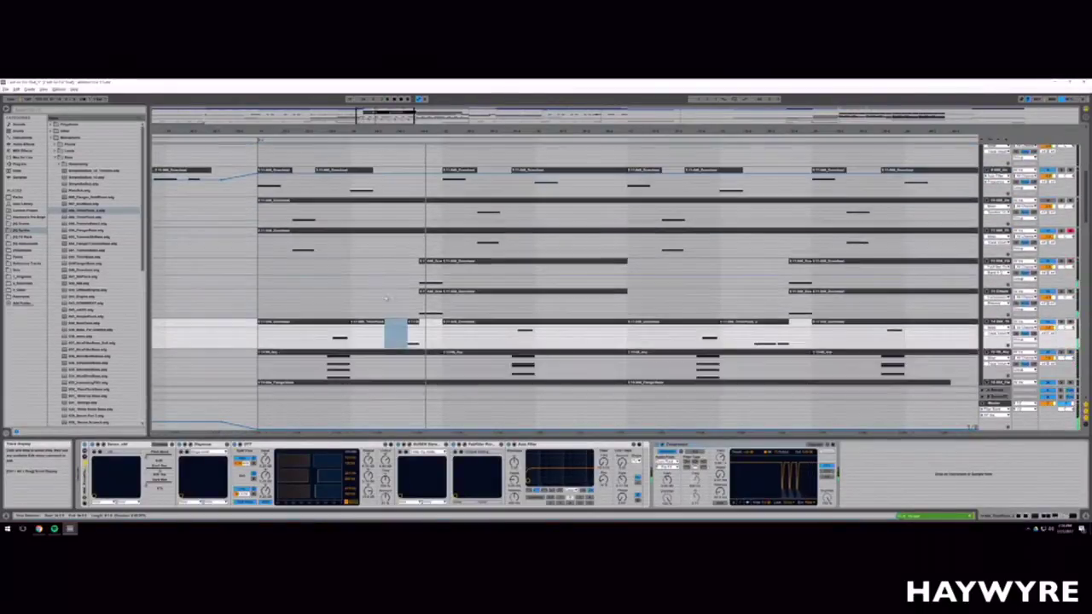
{"action": "left_click", "coordinate": [386, 254]}
{"action": "key", "text": "ctrl+v"}
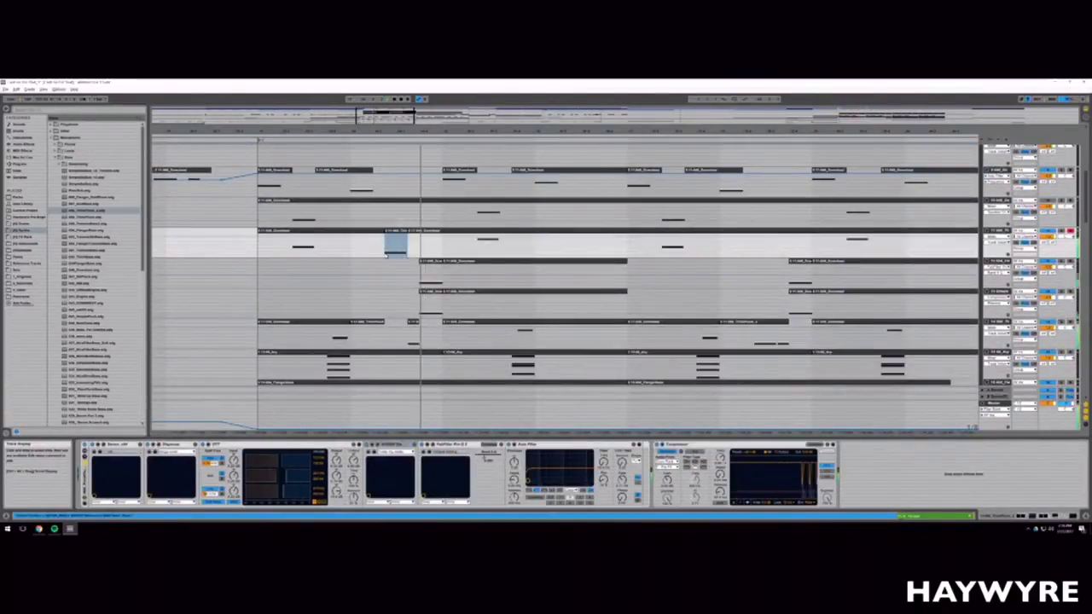
Step: Play back the drop from its start to judge the moved synth note
{"action": "key", "text": "space"}
{"action": "key", "text": "space"}
{"action": "left_click", "coordinate": [266, 255]}
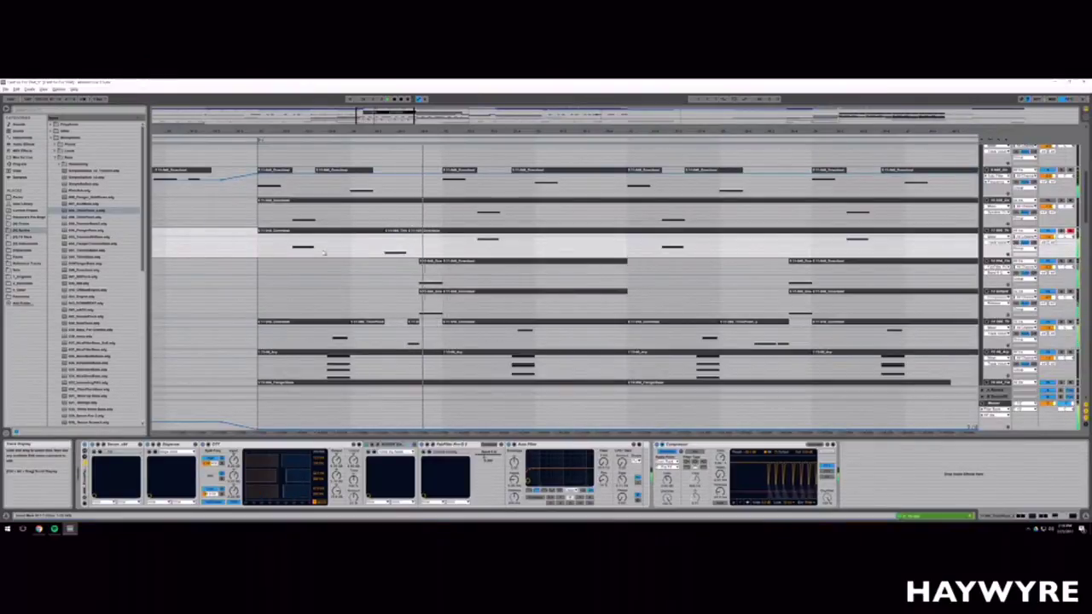
{"action": "left_click_drag", "start_coordinate": [376, 132], "coordinate": [381, 138]}
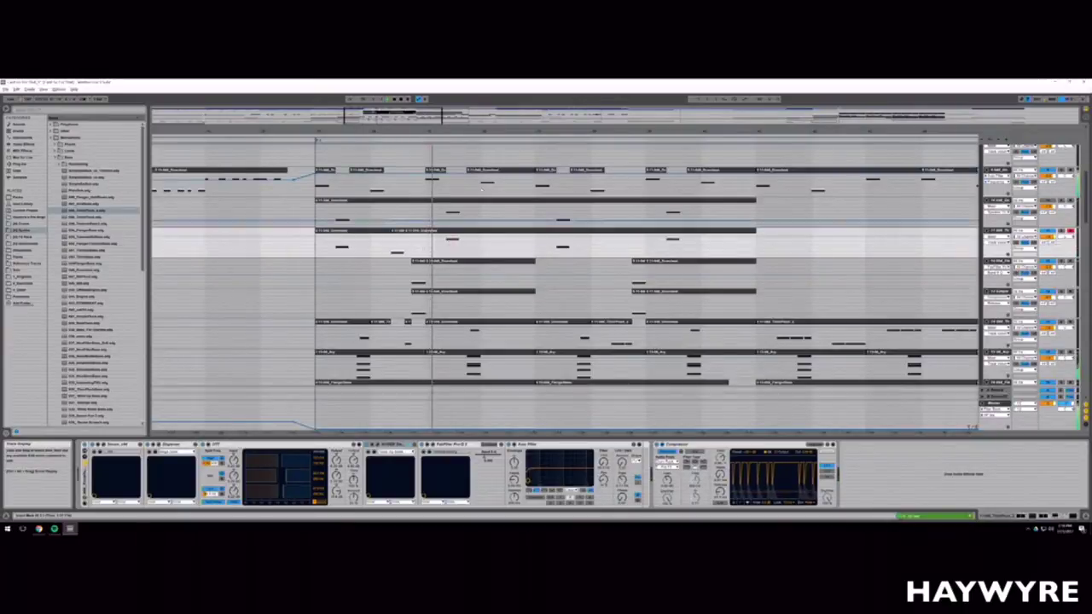
{"action": "left_click_drag", "start_coordinate": [381, 131], "coordinate": [388, 137]}
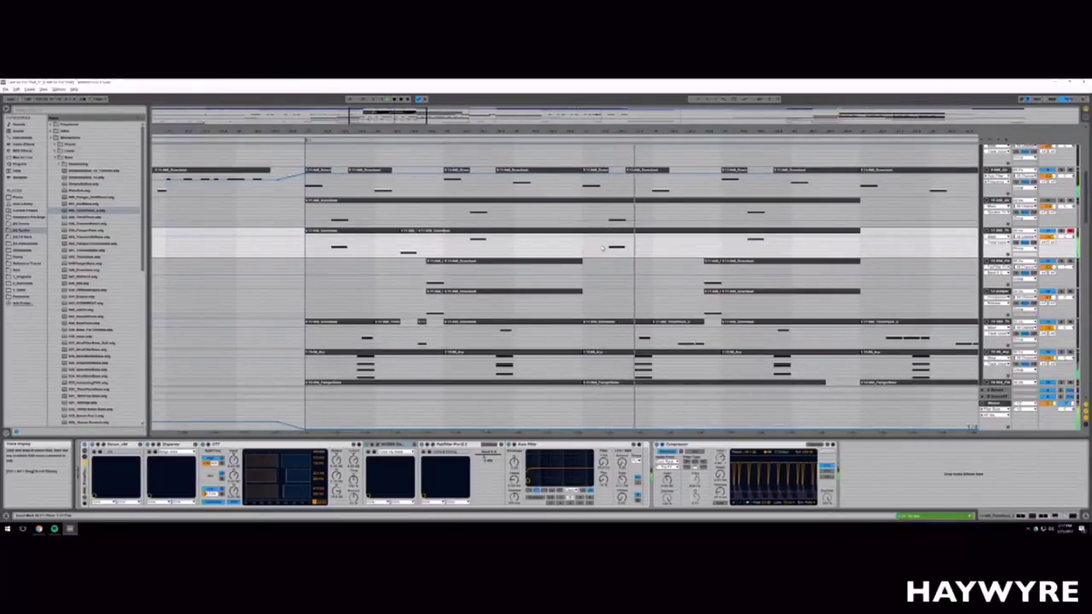
Step: Copy the drop's opening drum clip over the drum pattern at the start of the drop's second half
{"action": "scroll", "coordinate": [598, 354], "scroll_direction": "down", "scroll_amount": 5}
{"action": "scroll", "coordinate": [599, 354], "scroll_direction": "down", "scroll_amount": 10}
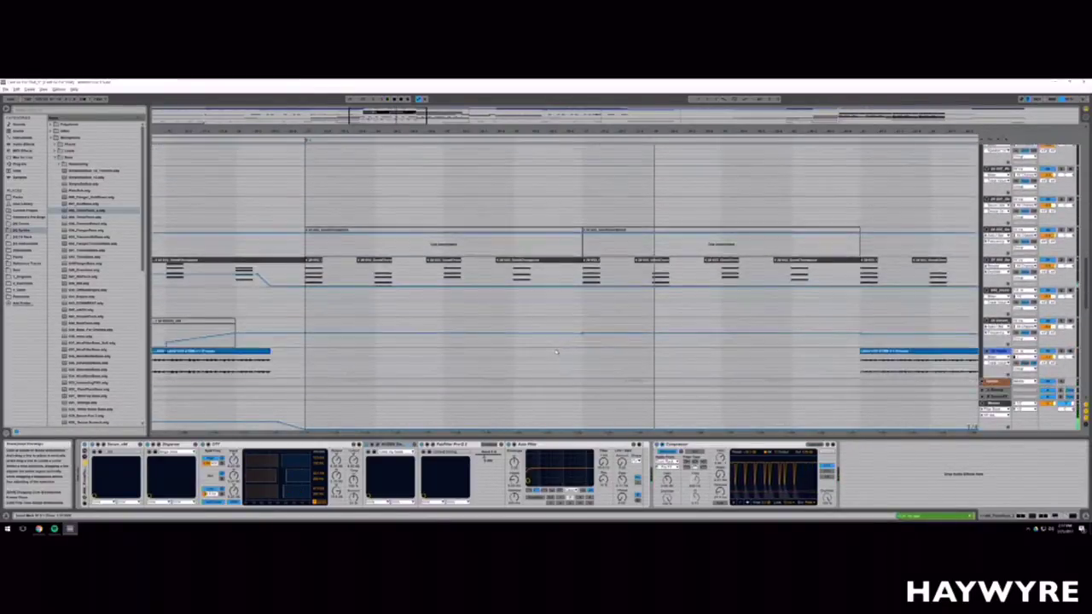
{"action": "left_click_drag", "start_coordinate": [303, 300], "coordinate": [379, 300]}
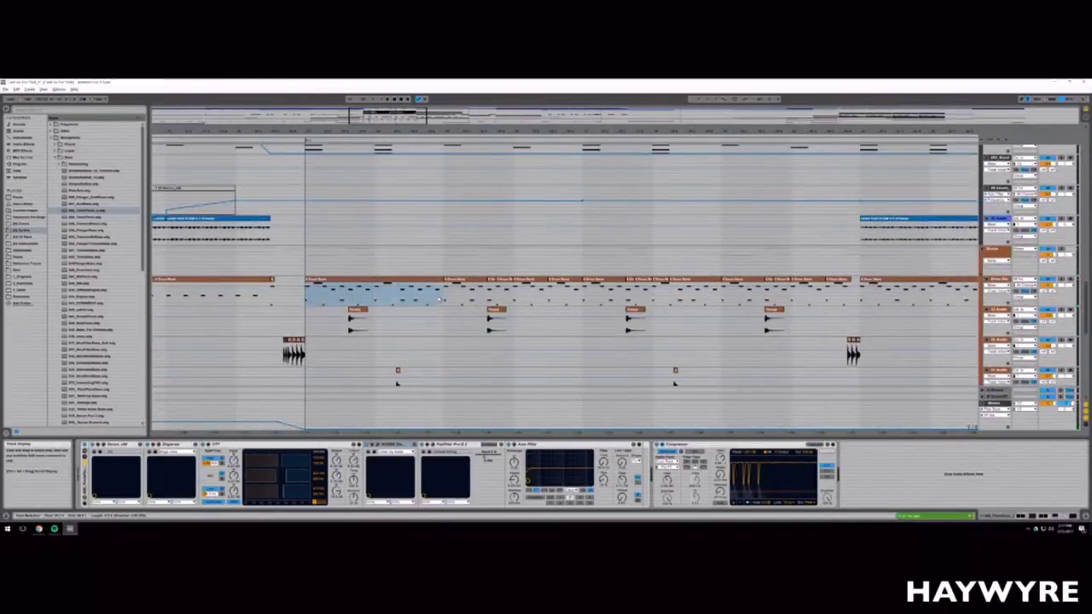
{"action": "left_click_drag", "start_coordinate": [466, 303], "coordinate": [468, 303]}
{"action": "left_click", "coordinate": [582, 300]}
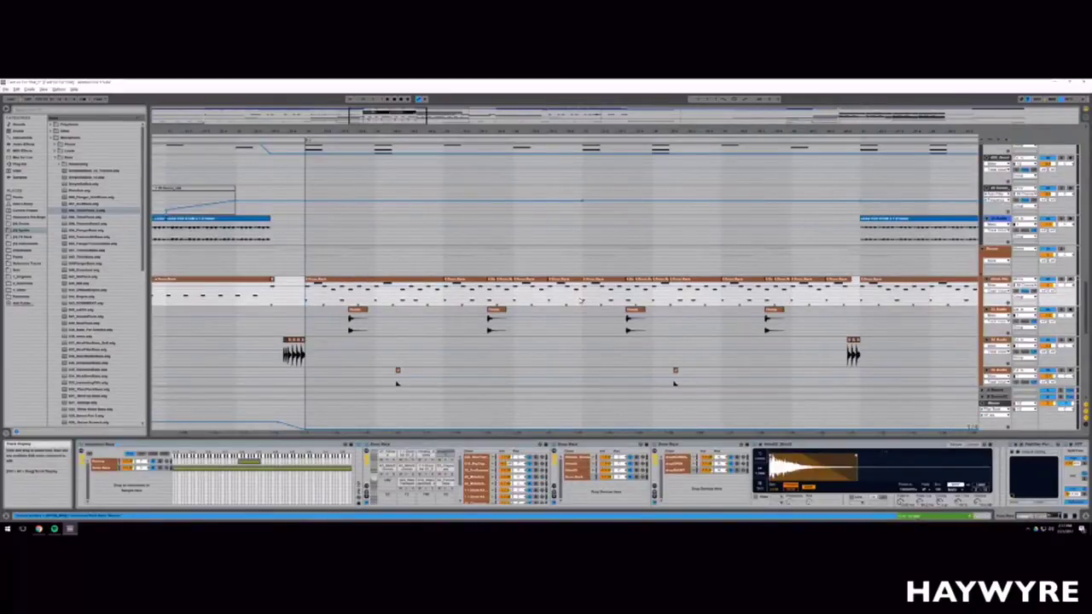
{"action": "left_click", "coordinate": [595, 297]}
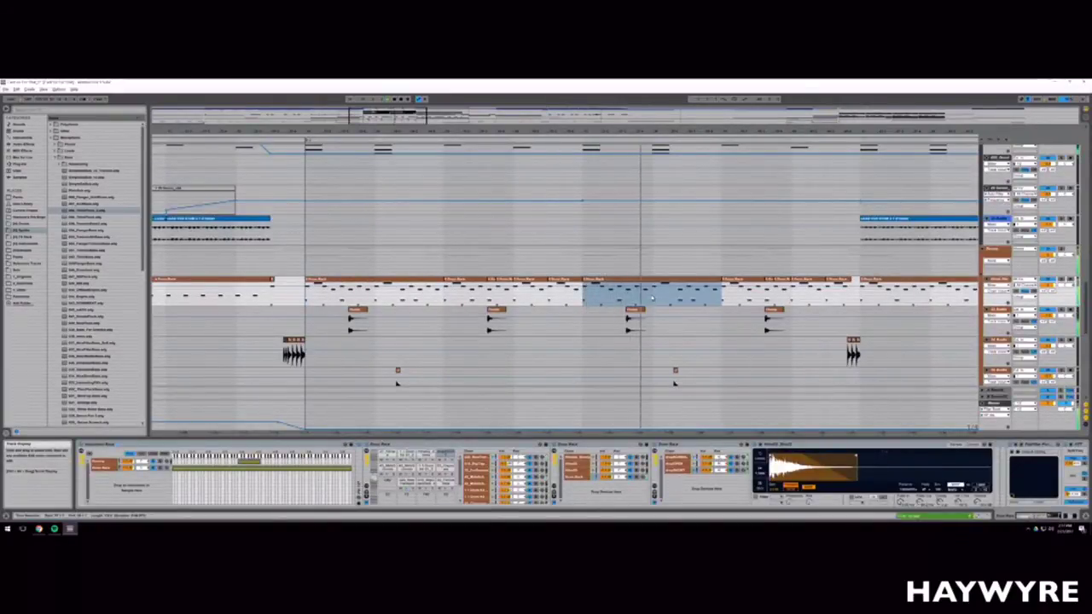
Step: Play the drop with the copied drum pattern while reviewing the synth and drum tracks
{"action": "scroll", "coordinate": [471, 309], "scroll_direction": "up", "scroll_amount": 5}
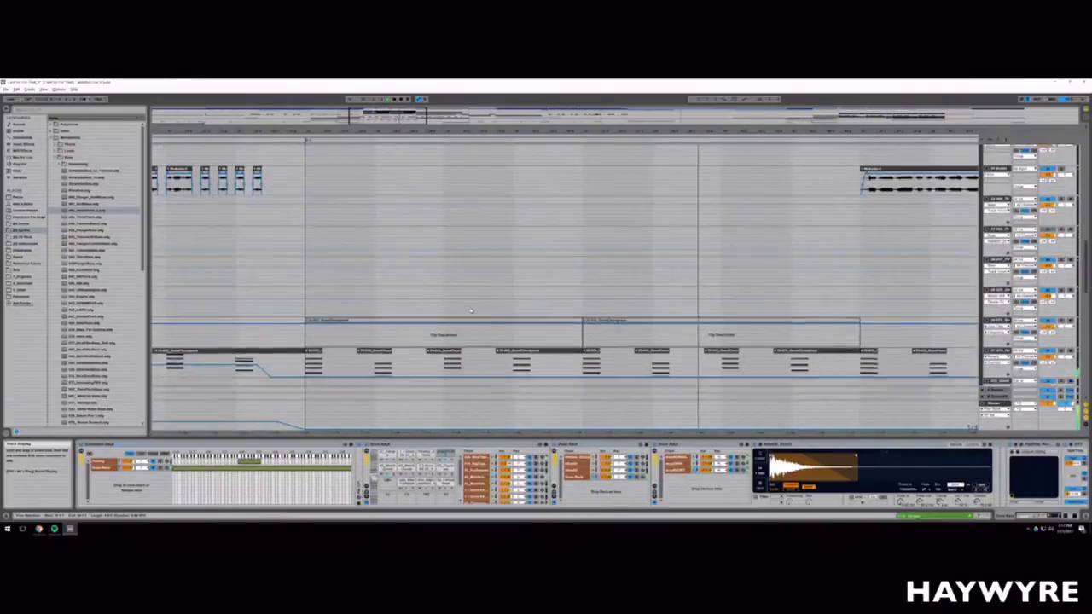
{"action": "scroll", "coordinate": [471, 310], "scroll_direction": "down", "scroll_amount": 3}
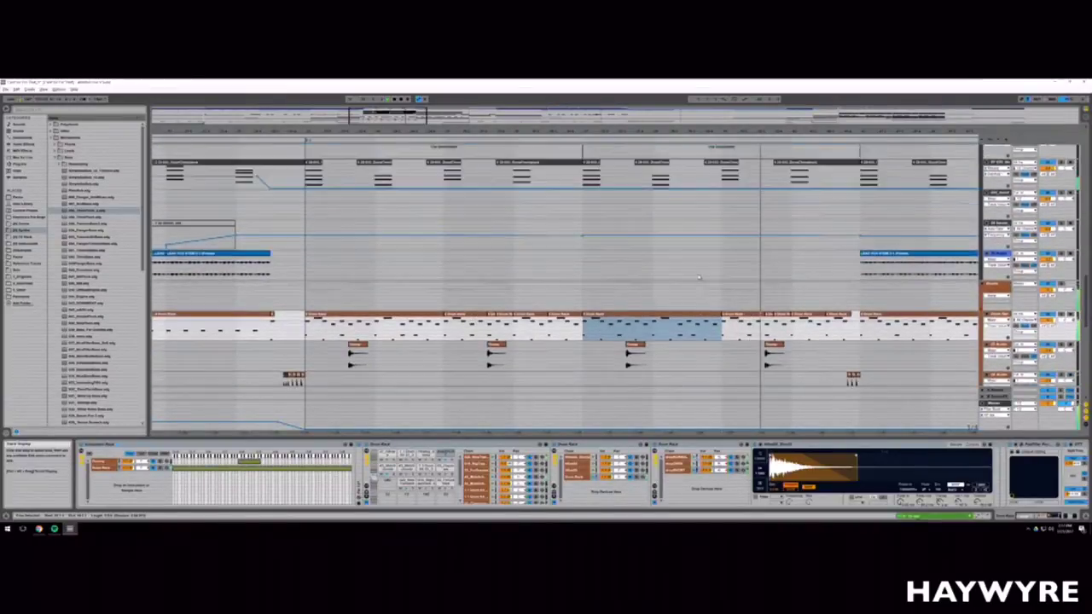
{"action": "scroll", "coordinate": [697, 275], "scroll_direction": "up", "scroll_amount": 4}
{"action": "scroll", "coordinate": [698, 275], "scroll_direction": "up", "scroll_amount": 3}
{"action": "scroll", "coordinate": [698, 277], "scroll_direction": "down", "scroll_amount": 7}
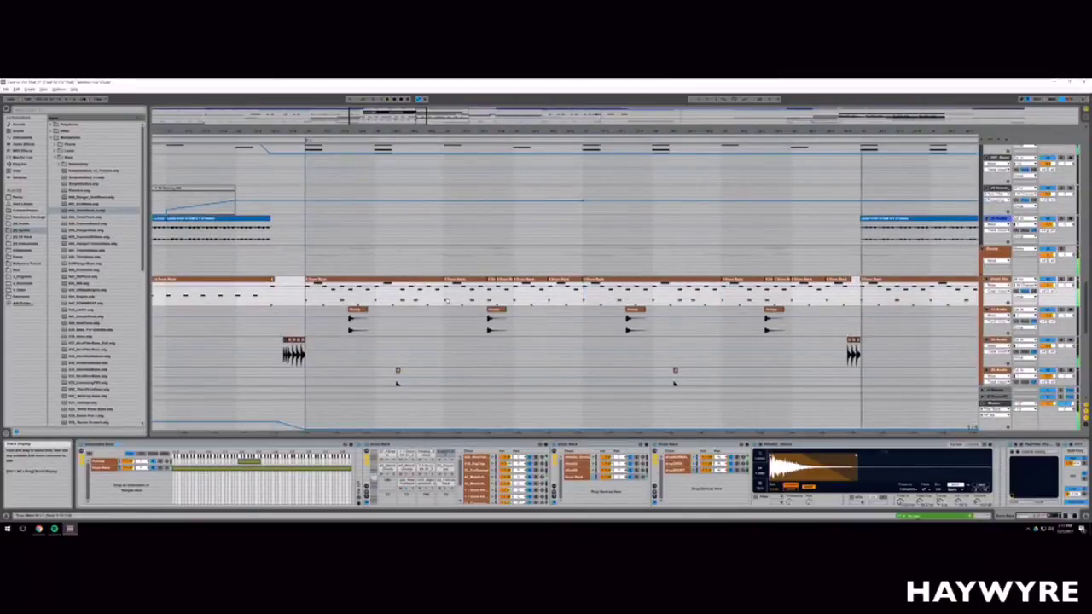
{"action": "left_click_drag", "start_coordinate": [446, 300], "coordinate": [582, 299]}
{"action": "key", "text": "space"}
{"action": "scroll", "coordinate": [582, 298], "scroll_direction": "up", "scroll_amount": 10}
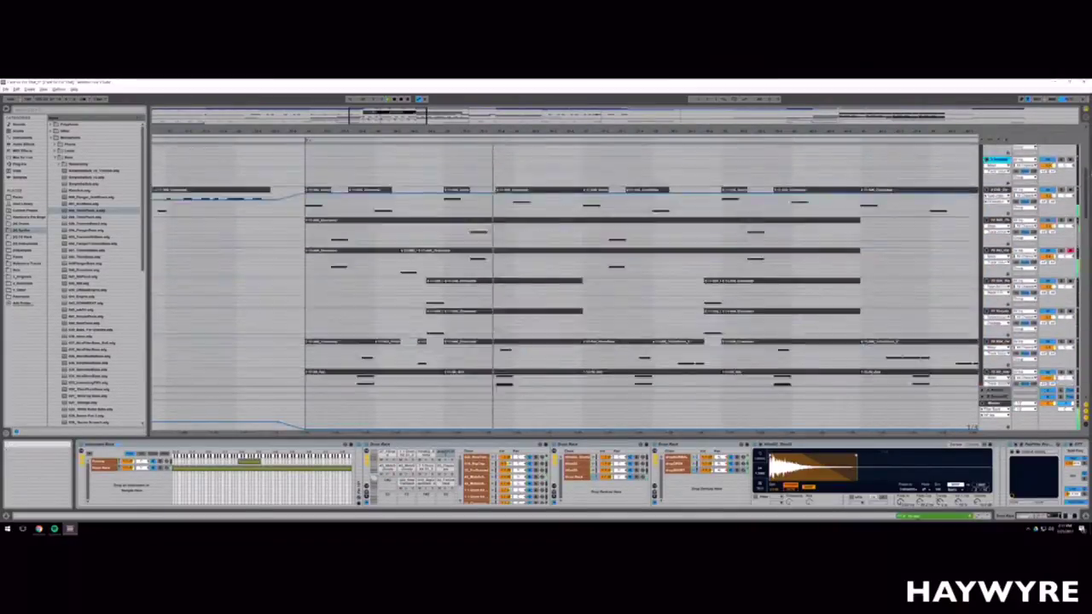
{"action": "scroll", "coordinate": [583, 299], "scroll_direction": "up", "scroll_amount": 5}
{"action": "scroll", "coordinate": [583, 299], "scroll_direction": "down", "scroll_amount": 4}
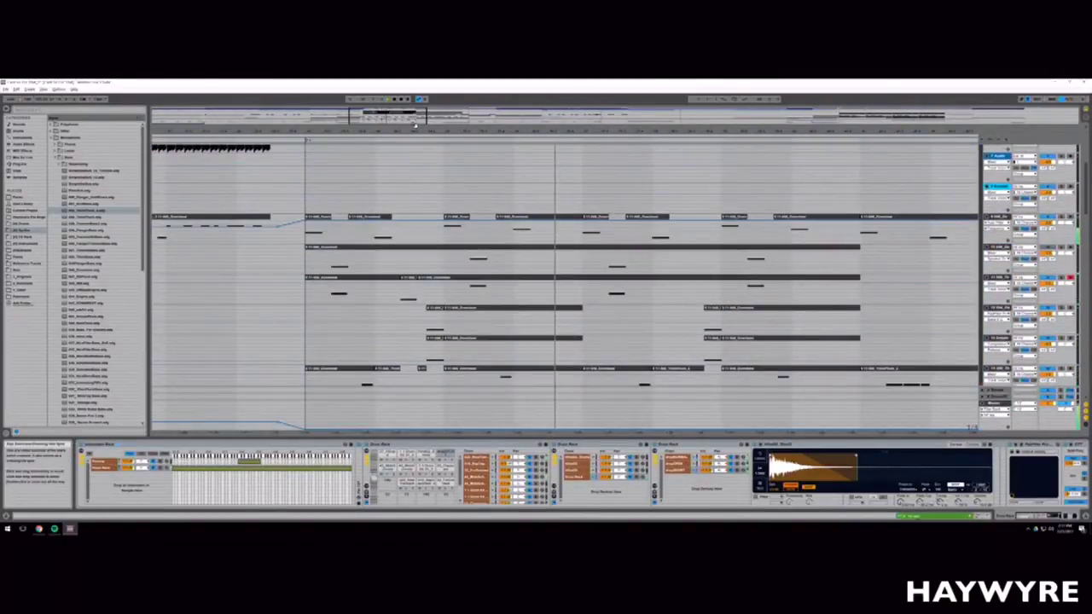
{"action": "left_click_drag", "start_coordinate": [416, 129], "coordinate": [436, 109]}
{"action": "scroll", "coordinate": [596, 232], "scroll_direction": "down", "scroll_amount": 2}
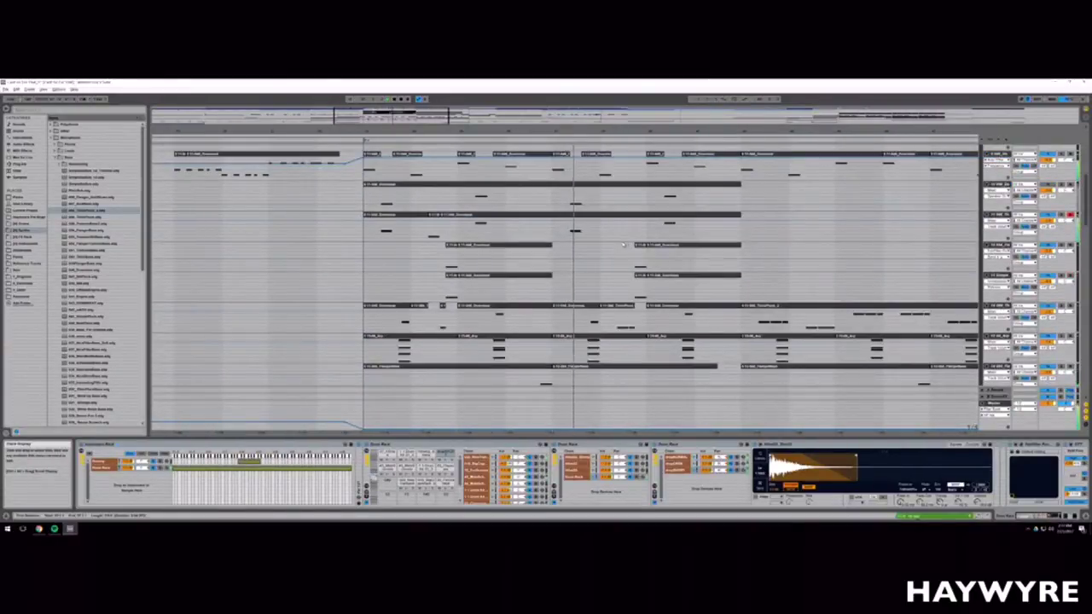
Step: Change the high bell band in the duplicated track's Pro-Q 2 to a high shelf and shift it to a lower frequency
{"action": "left_click", "coordinate": [572, 237]}
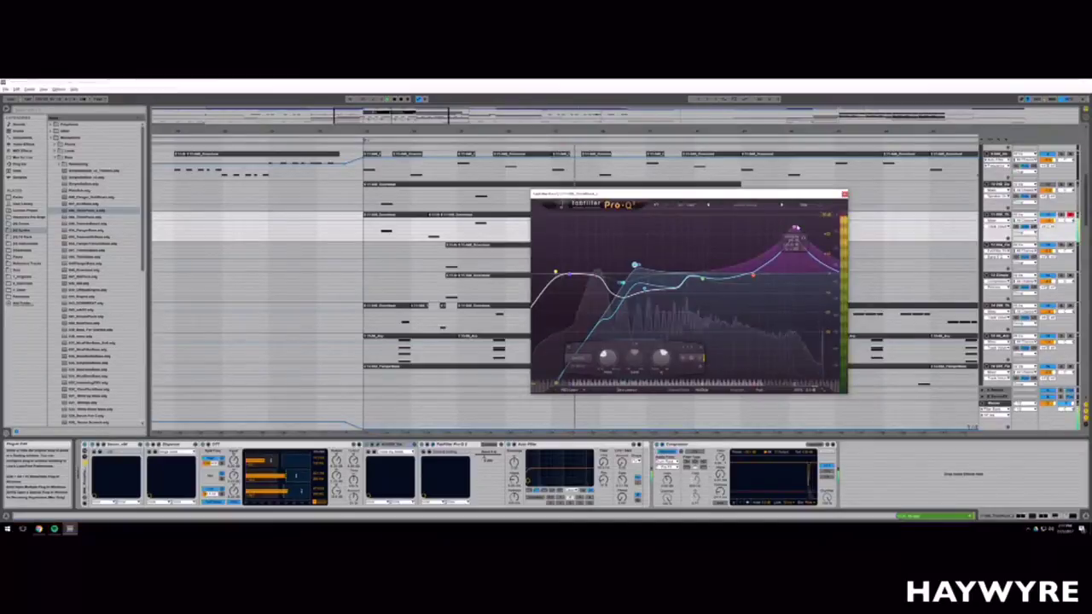
{"action": "right_click", "coordinate": [794, 228]}
{"action": "mouse_move", "coordinate": [824, 238]}
{"action": "left_click", "coordinate": [880, 259]}
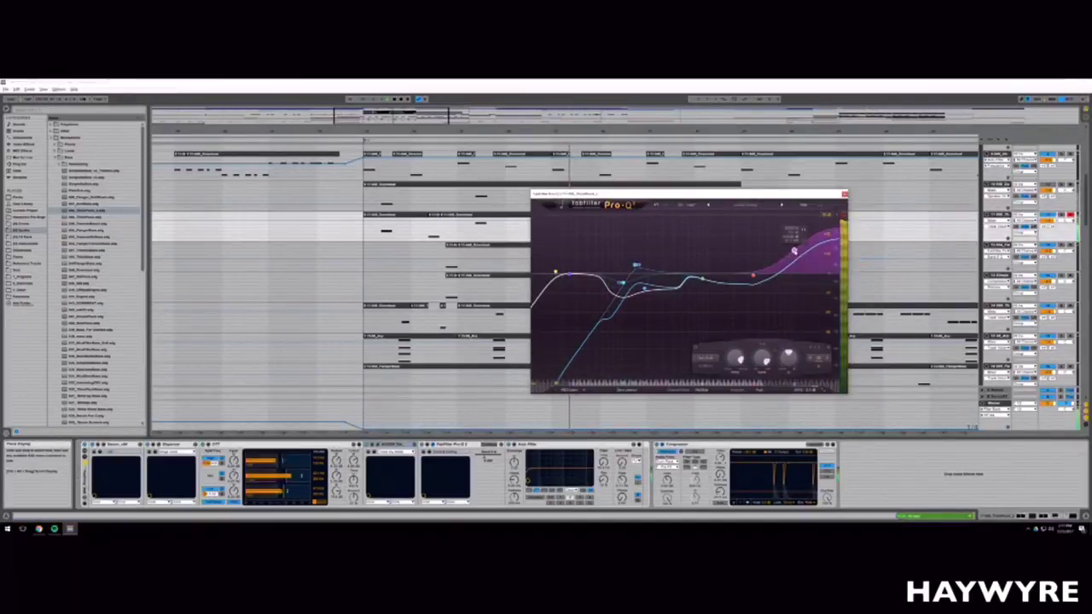
{"action": "left_click_drag", "start_coordinate": [794, 249], "coordinate": [755, 264]}
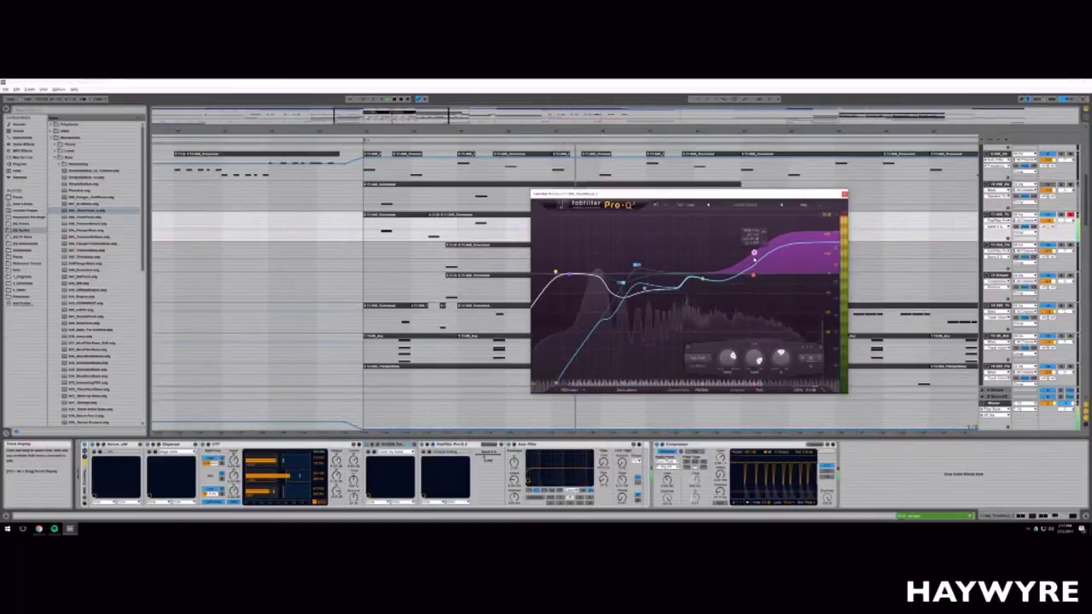
Step: Delete the Auto Filter from the duplicated synth track's effect chain and resume playback
{"action": "key", "text": "space"}
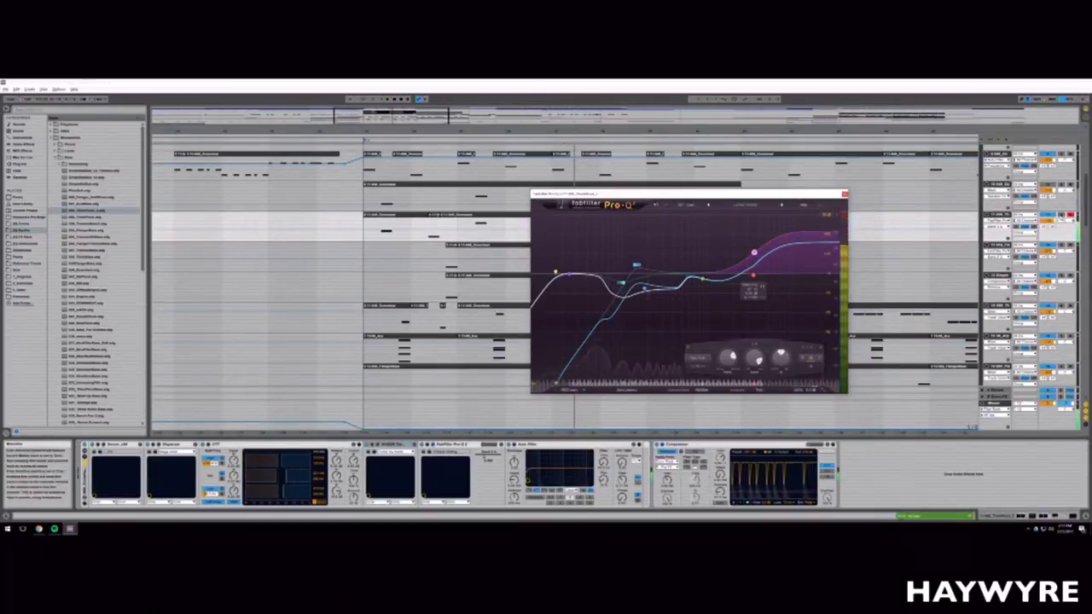
{"action": "left_click", "coordinate": [555, 447]}
{"action": "left_click", "coordinate": [556, 445]}
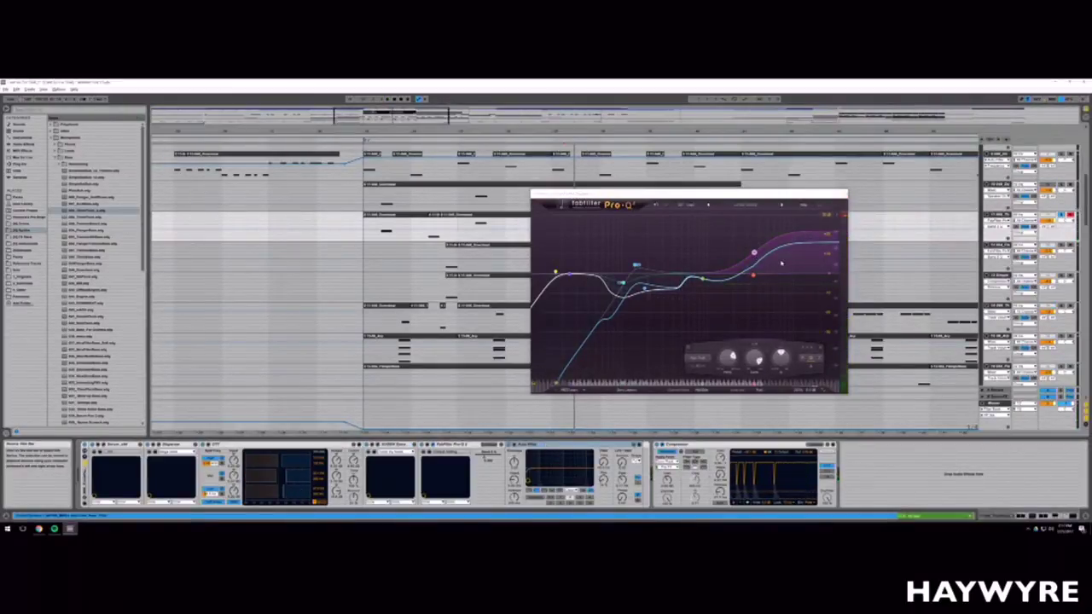
{"action": "key", "text": "Delete"}
{"action": "key", "text": "space"}
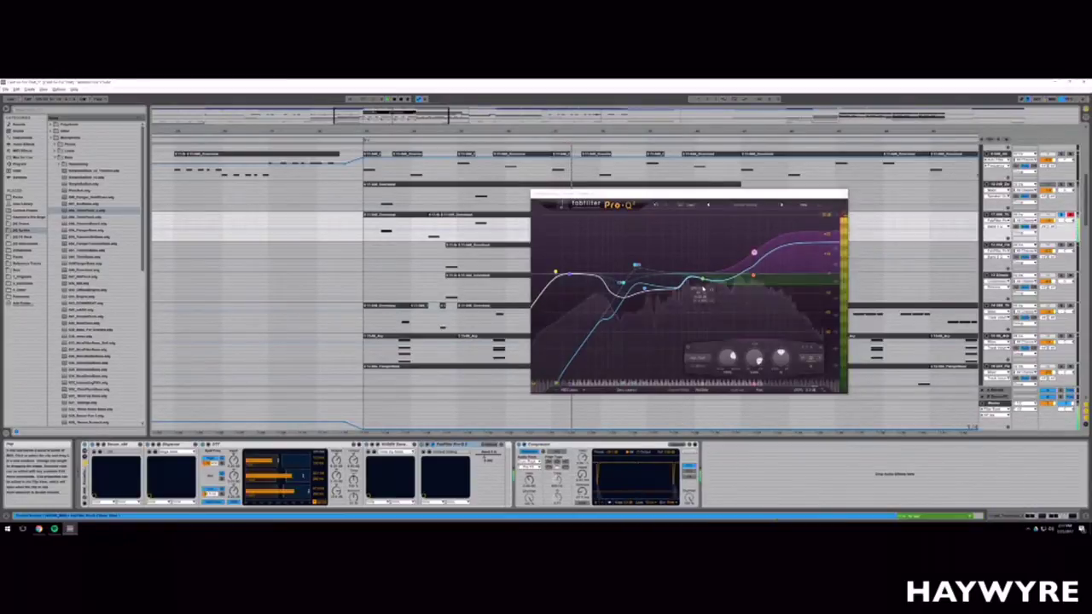
Step: Slightly reduce the Env 2 modulation amount on coarse pitch in the duplicated track's Serum matrix
{"action": "left_click", "coordinate": [103, 445]}
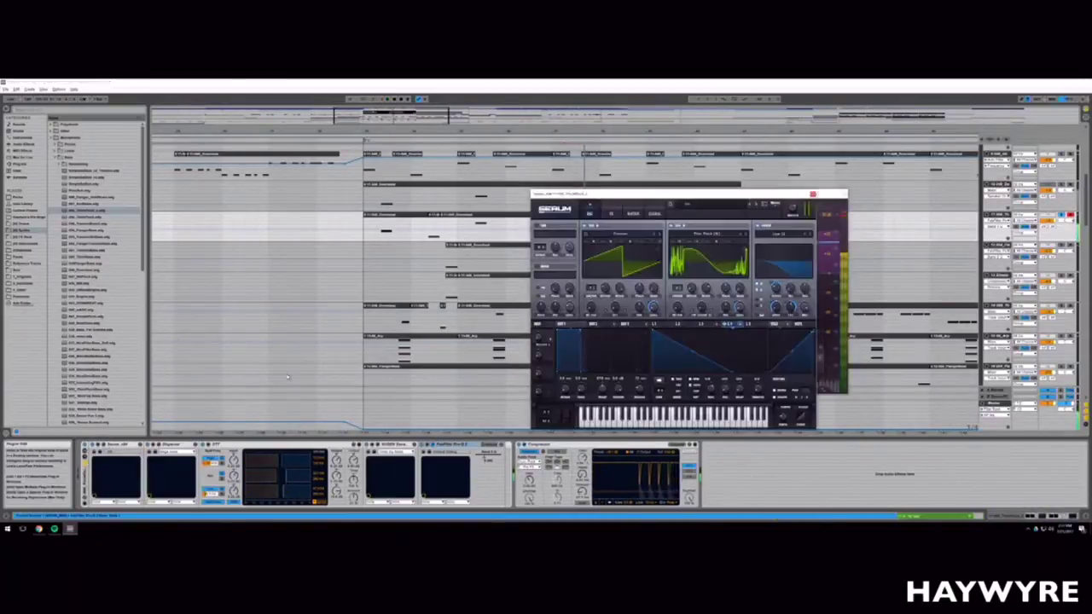
{"action": "left_click", "coordinate": [610, 213]}
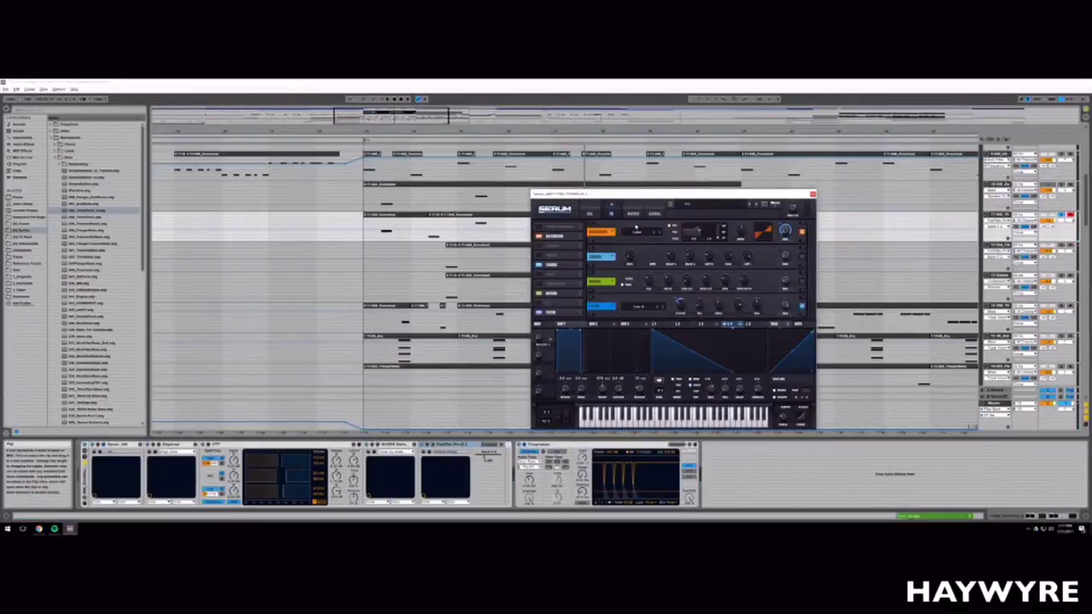
{"action": "left_click", "coordinate": [633, 213]}
{"action": "scroll", "coordinate": [807, 255], "scroll_direction": "down", "scroll_amount": 5}
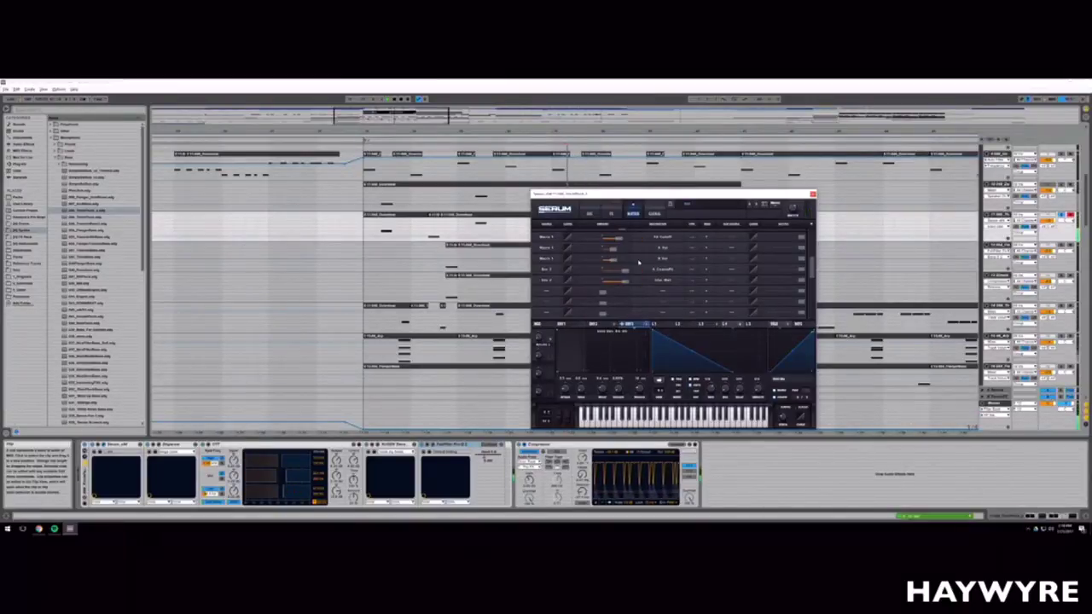
{"action": "left_click_drag", "start_coordinate": [625, 271], "coordinate": [623, 272]}
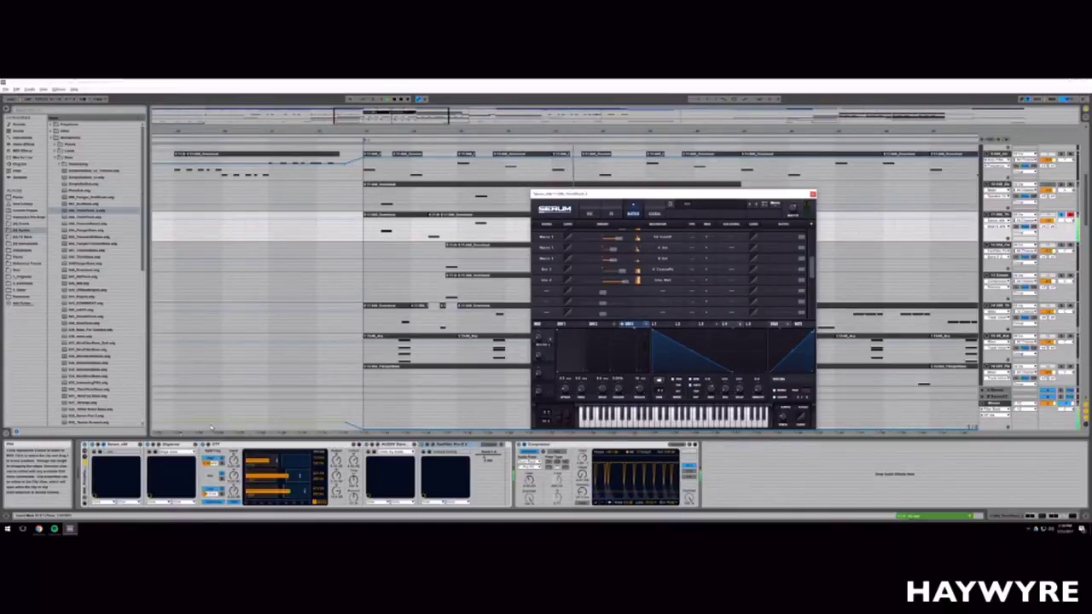
Step: Open the duplicated track's Disperser effect, toggle the track's solo and replay the start of the drop
{"action": "left_click", "coordinate": [149, 444]}
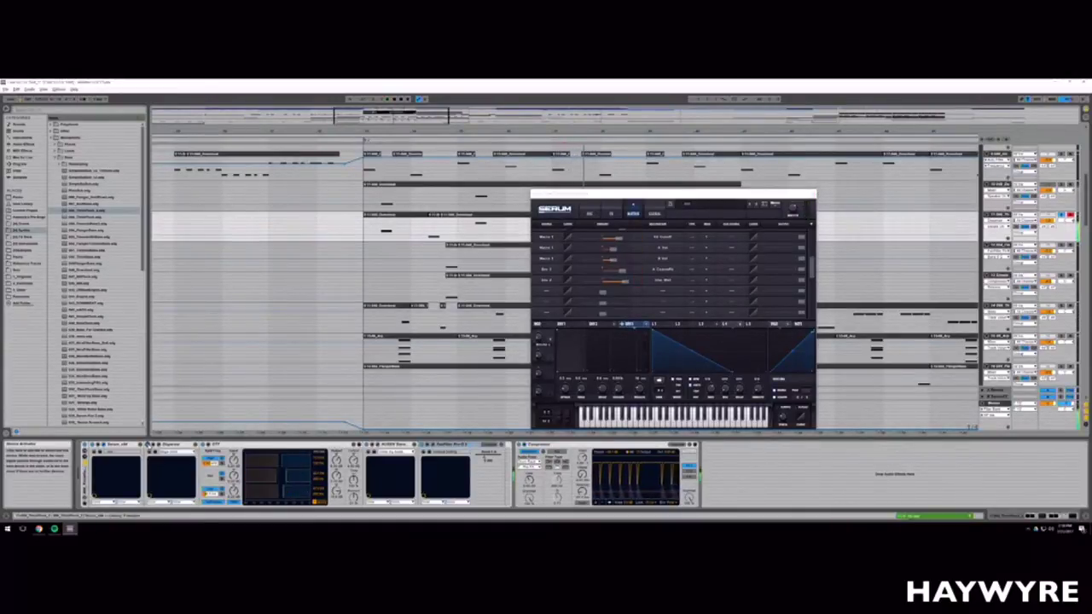
{"action": "left_click", "coordinate": [154, 444]}
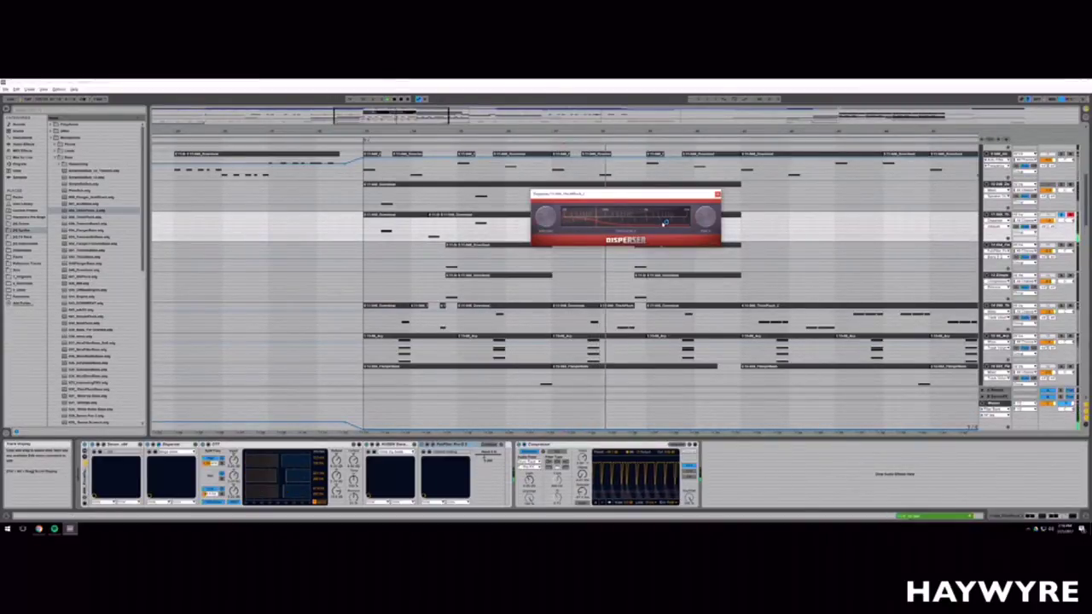
{"action": "left_click", "coordinate": [1062, 214]}
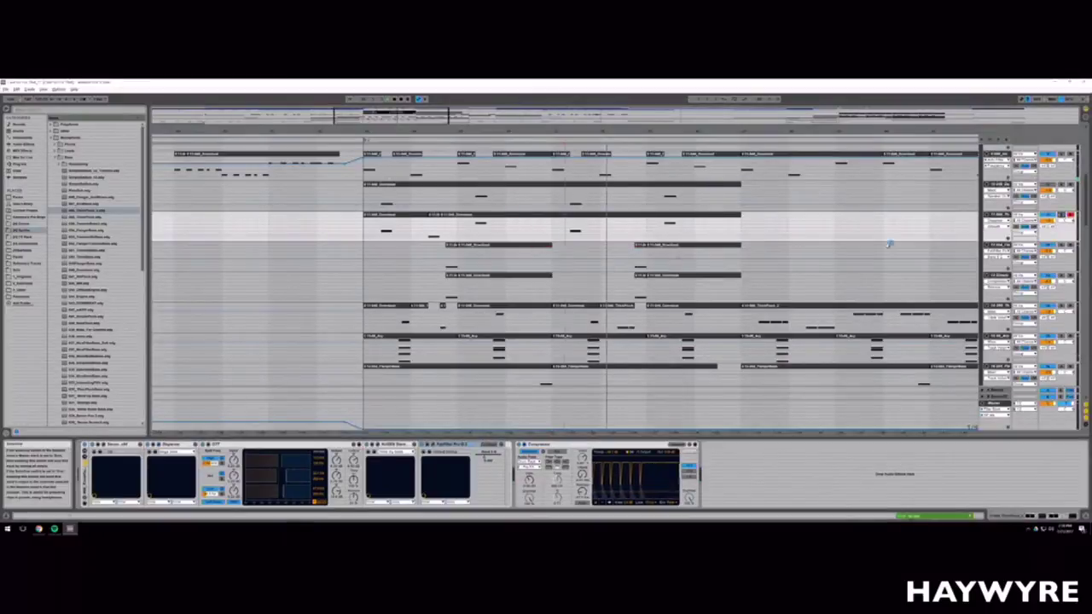
{"action": "key", "text": "space"}
{"action": "left_click", "coordinate": [371, 229]}
{"action": "key", "text": "space"}
{"action": "key", "text": "space"}
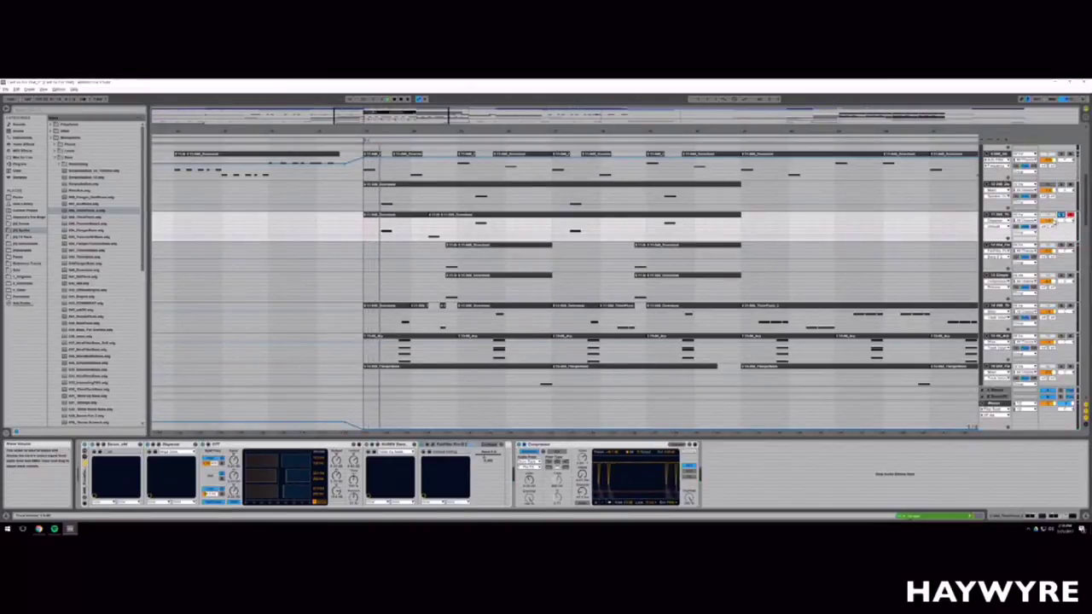
{"action": "left_click", "coordinate": [368, 228]}
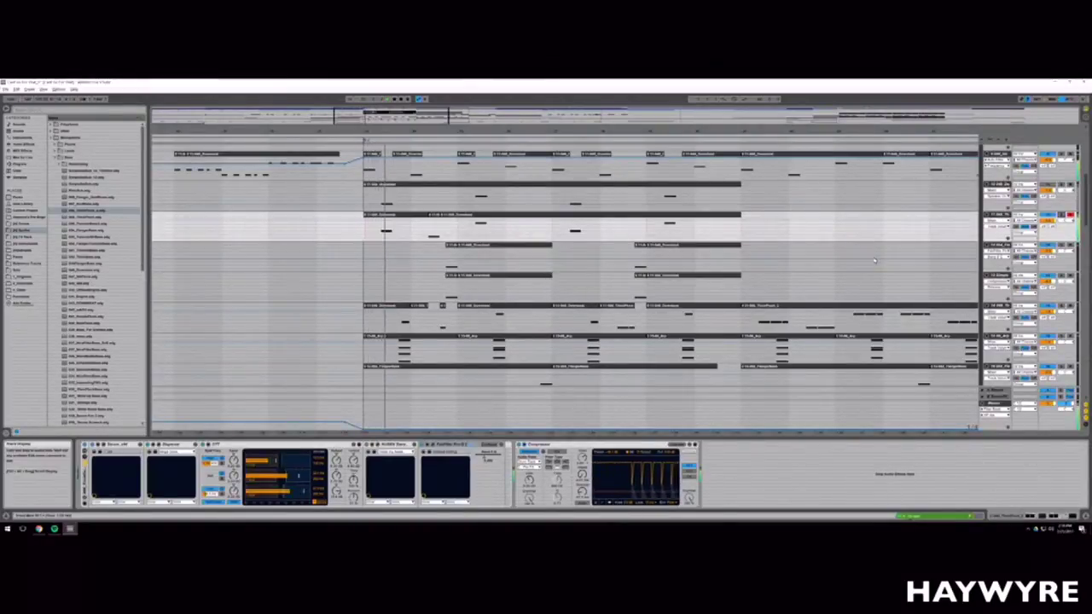
Step: Replay the start of the drop and save the project
{"action": "key", "text": "space"}
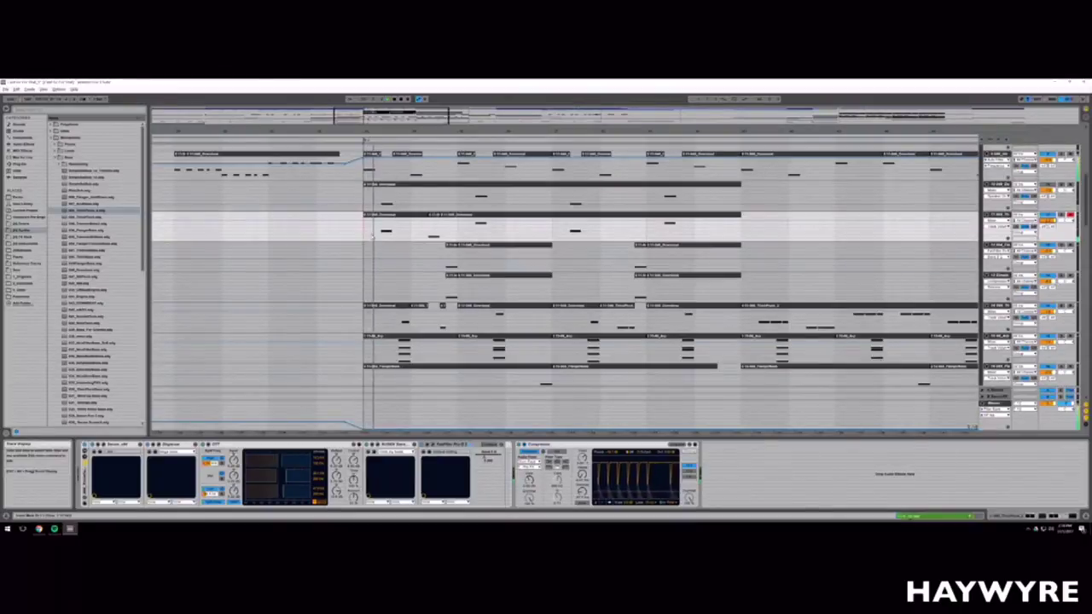
{"action": "left_click_drag", "start_coordinate": [361, 112], "coordinate": [376, 112]}
{"action": "scroll", "coordinate": [430, 304], "scroll_direction": "down", "scroll_amount": 2}
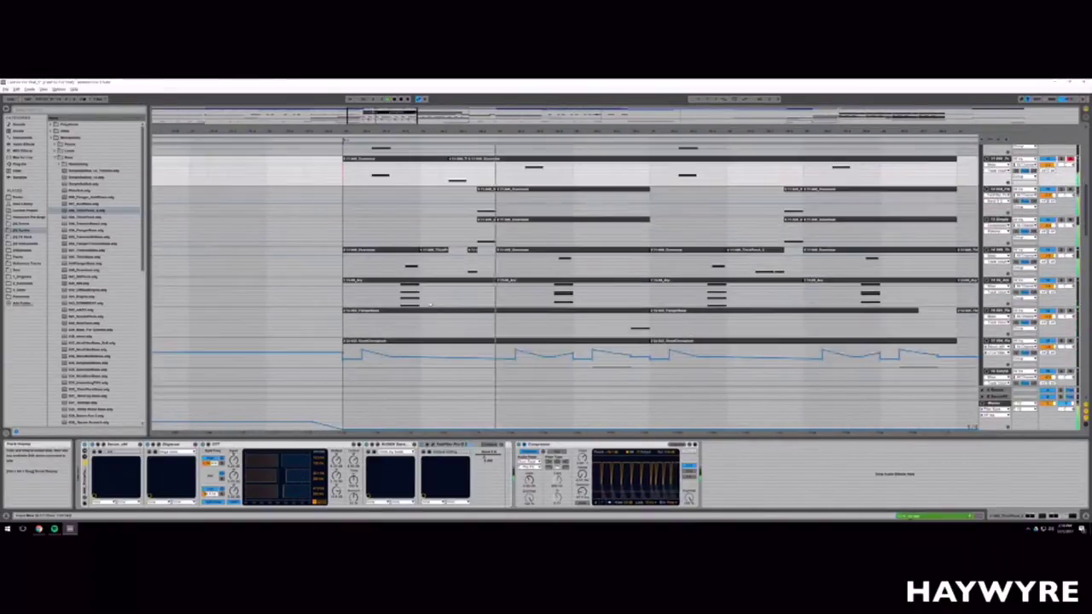
{"action": "key", "text": "ctrl+s"}
Step: Try deleting the short clip in the first half of the synth track above the arp and replay the passage
{"action": "key", "text": "Delete"}
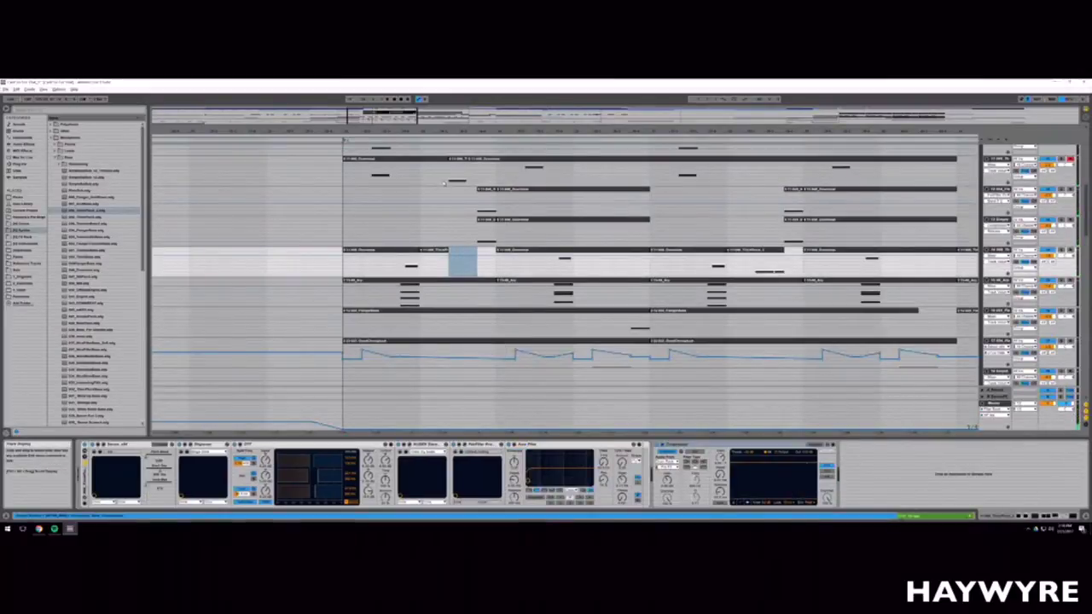
{"action": "left_click", "coordinate": [443, 182]}
{"action": "key", "text": "space"}
{"action": "key", "text": "space"}
{"action": "left_click_drag", "start_coordinate": [372, 116], "coordinate": [374, 122]}
{"action": "scroll", "coordinate": [460, 248], "scroll_direction": "up", "scroll_amount": 3}
{"action": "left_click", "coordinate": [465, 250]}
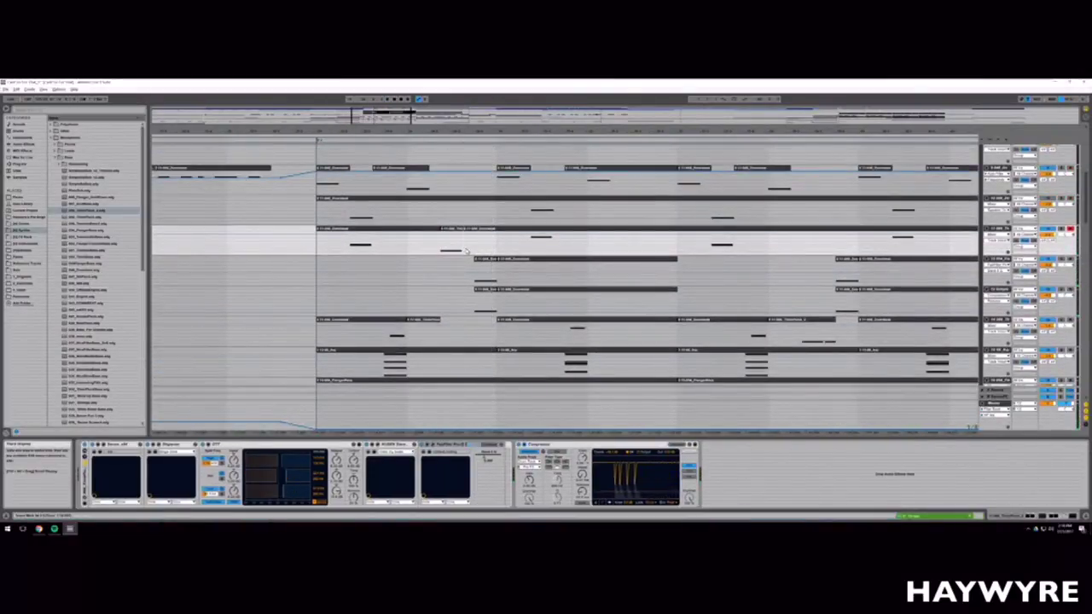
{"action": "scroll", "coordinate": [469, 306], "scroll_direction": "down", "scroll_amount": 6}
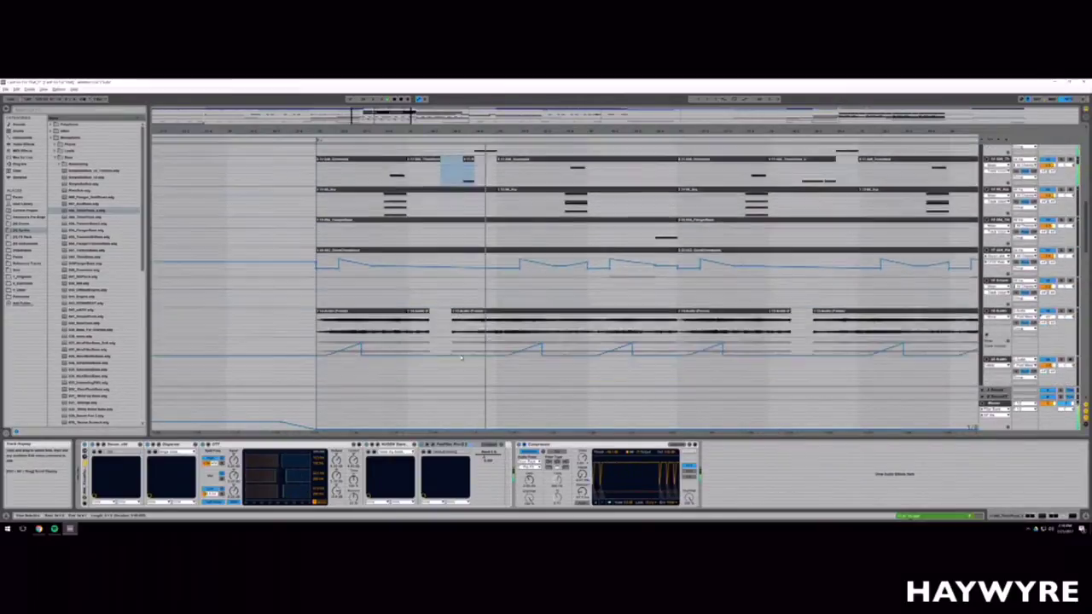
Step: Delete the second-half clips of the original and duplicated synth tracks and fill the gap with duplicates of their first-half clips
{"action": "scroll", "coordinate": [460, 359], "scroll_direction": "down", "scroll_amount": 8}
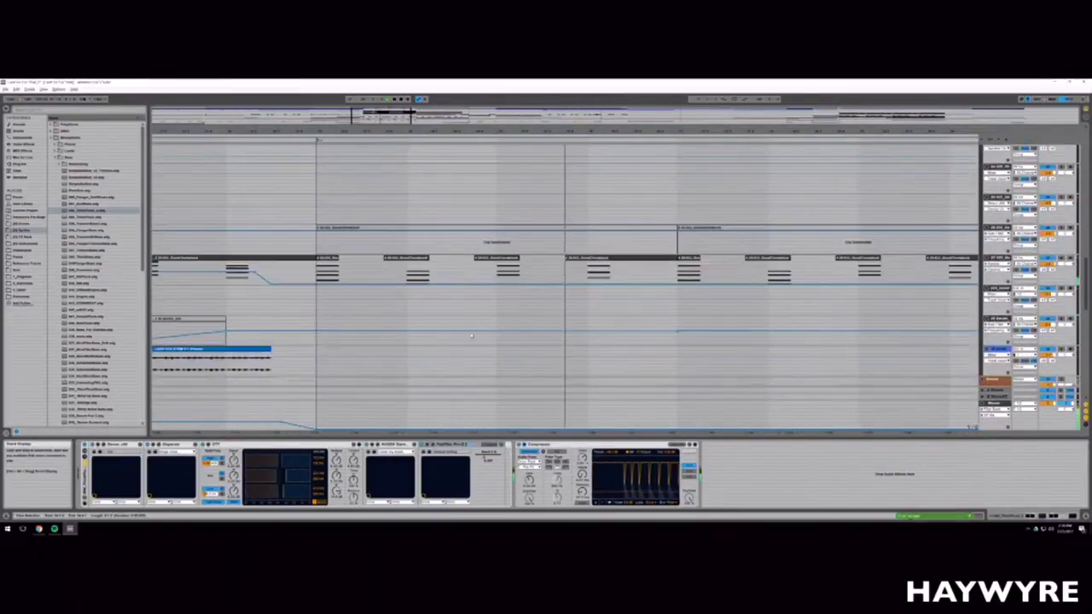
{"action": "left_click_drag", "start_coordinate": [361, 126], "coordinate": [361, 115]}
{"action": "scroll", "coordinate": [494, 324], "scroll_direction": "up", "scroll_amount": 8}
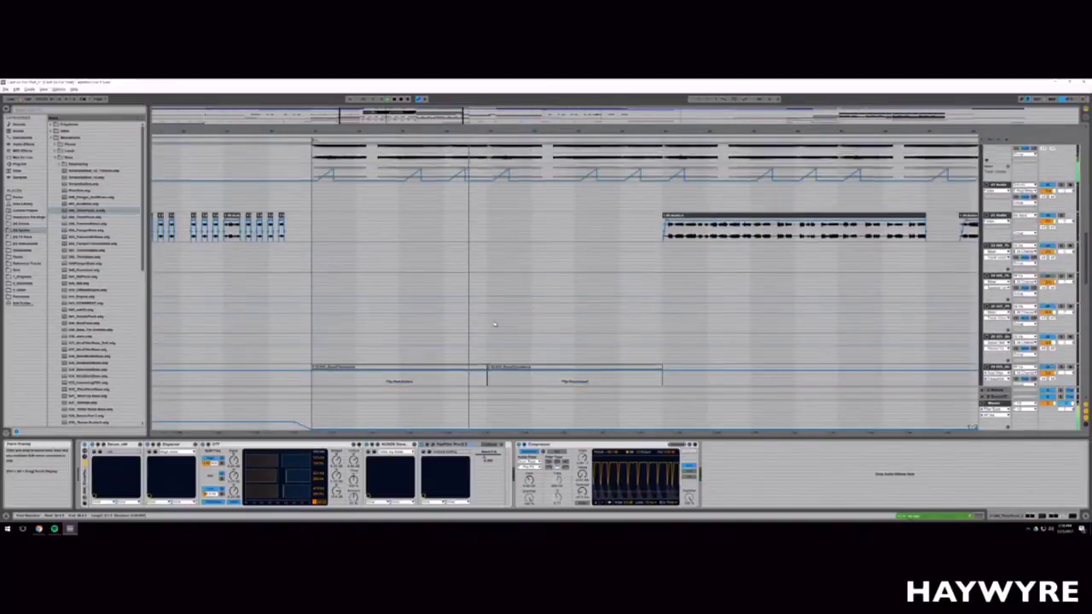
{"action": "scroll", "coordinate": [494, 323], "scroll_direction": "up", "scroll_amount": 8}
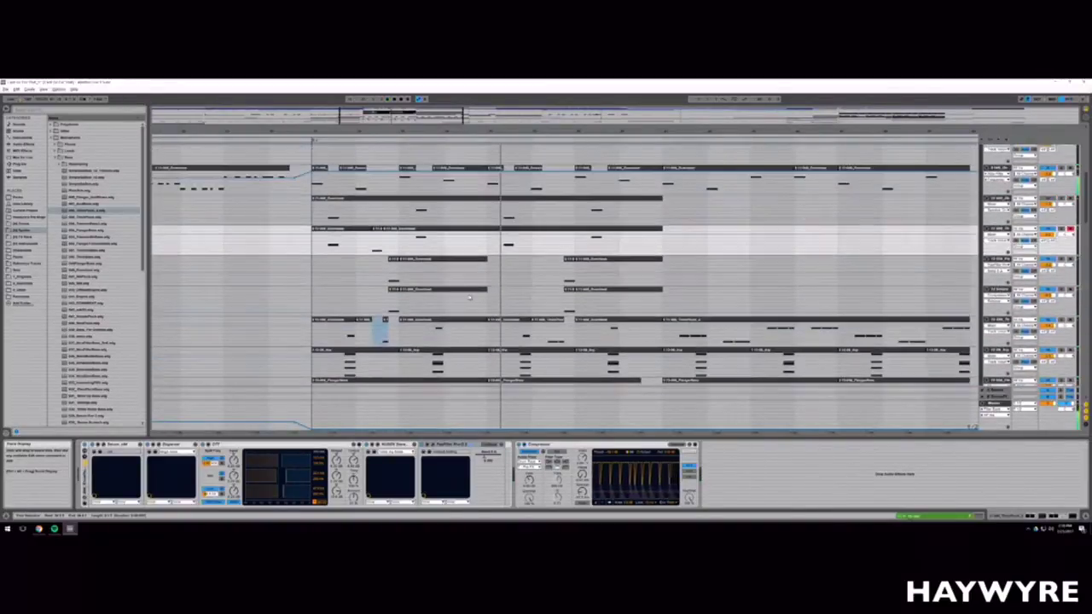
{"action": "left_click_drag", "start_coordinate": [488, 227], "coordinate": [662, 205]}
{"action": "key", "text": "Delete"}
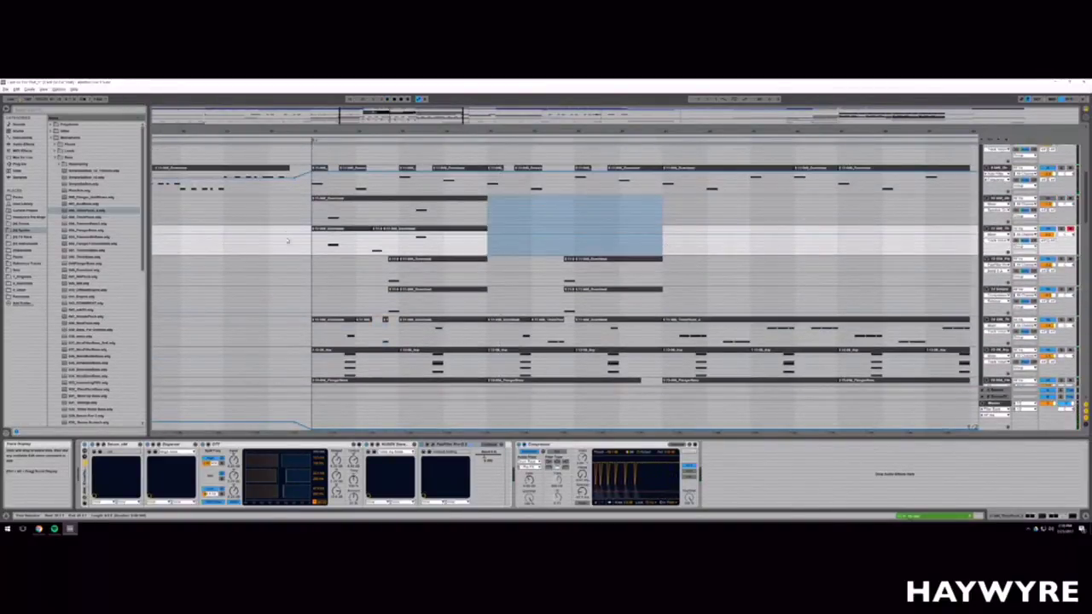
{"action": "left_click", "coordinate": [313, 213]}
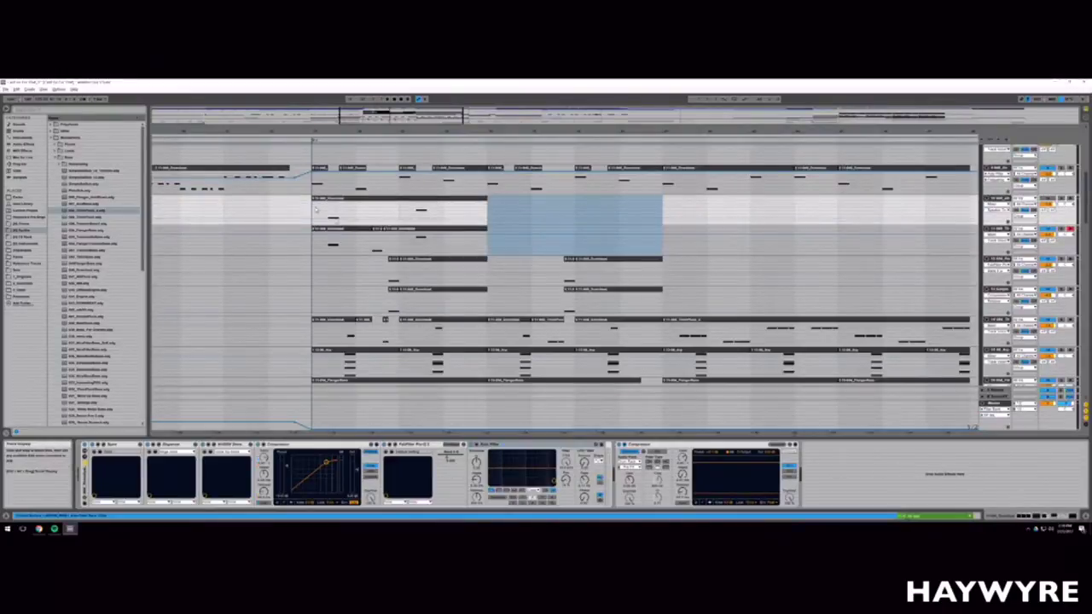
{"action": "left_click_drag", "start_coordinate": [314, 207], "coordinate": [486, 243]}
{"action": "key", "text": "ctrl+d"}
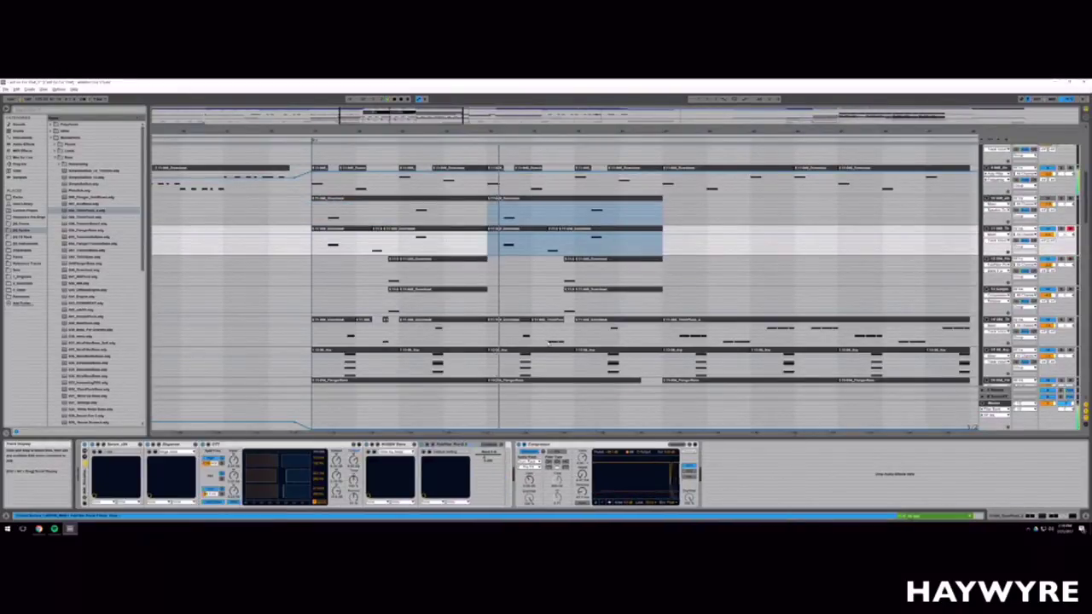
Step: On the synth track above the arp, replace the second-half clips with a duplicate of the first half, consolidated into one clip
{"action": "scroll", "coordinate": [549, 342], "scroll_direction": "down", "scroll_amount": 2}
{"action": "left_click_drag", "start_coordinate": [488, 286], "coordinate": [663, 293]}
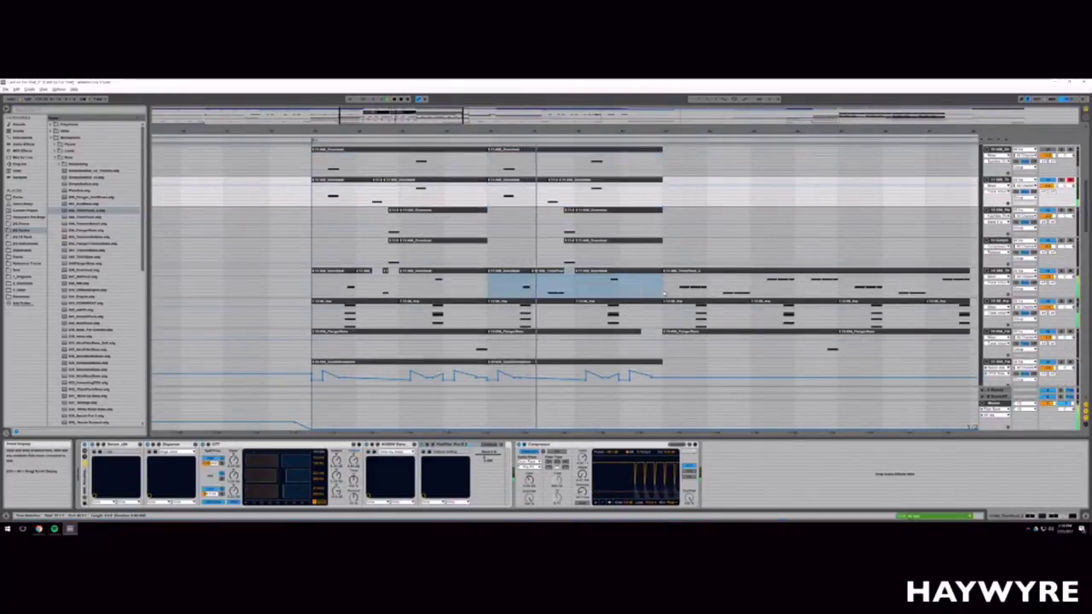
{"action": "key", "text": "space"}
{"action": "left_click_drag", "start_coordinate": [313, 290], "coordinate": [487, 291]}
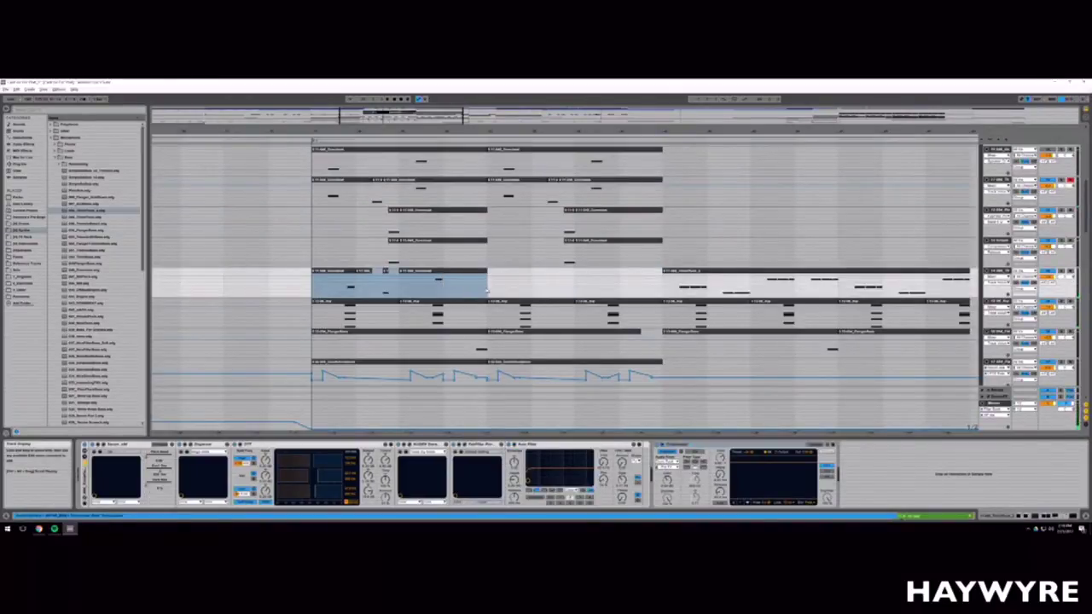
{"action": "key", "text": "ctrl+d"}
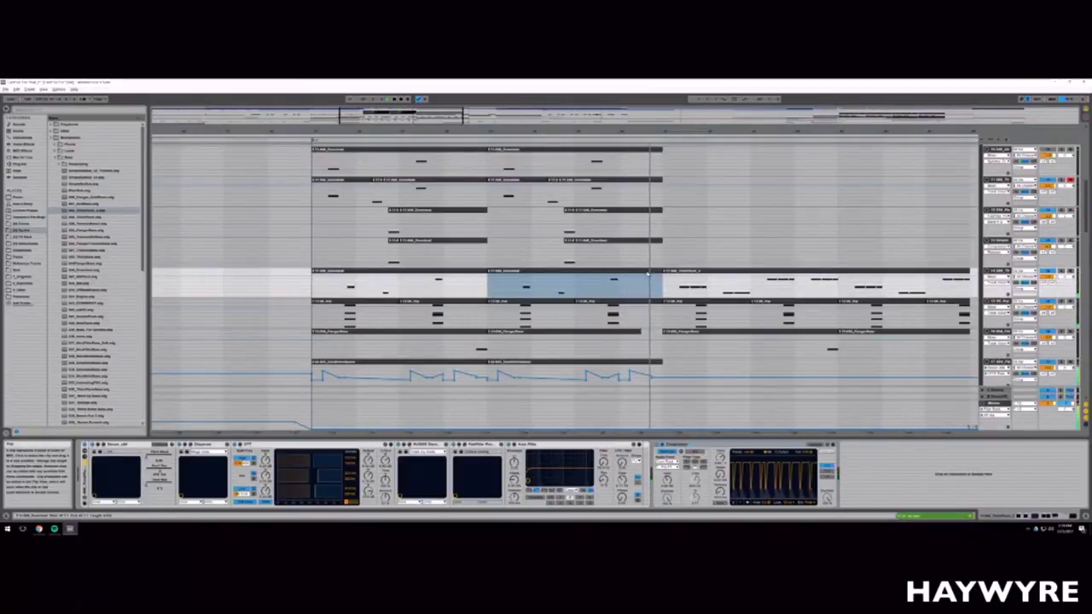
Step: Play the later section of the drop and check the synth and arp clips there
{"action": "left_click_drag", "start_coordinate": [444, 132], "coordinate": [394, 139]}
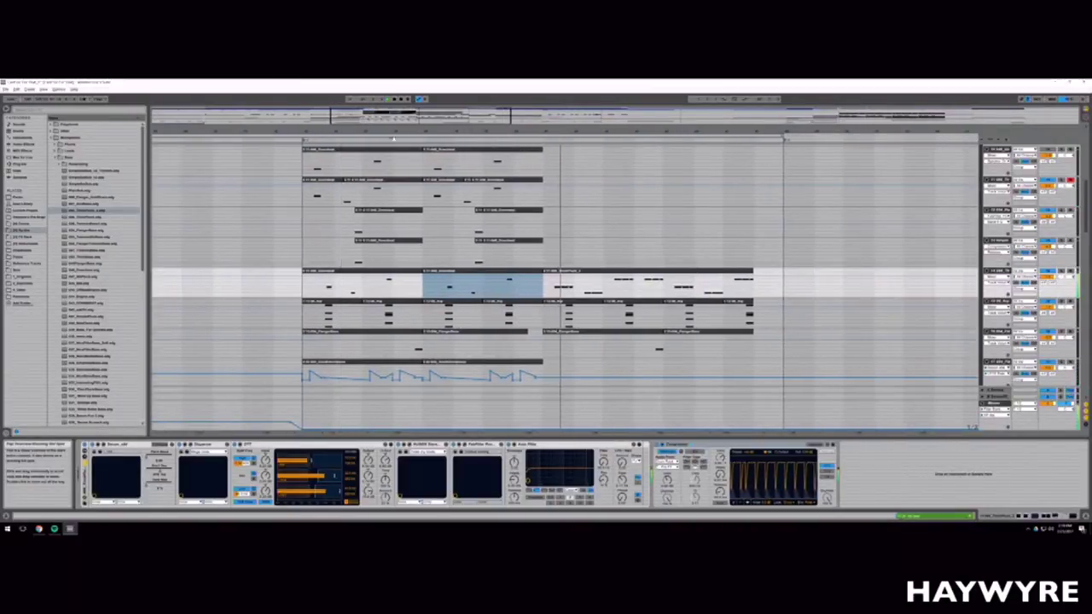
{"action": "scroll", "coordinate": [560, 315], "scroll_direction": "up", "scroll_amount": 2}
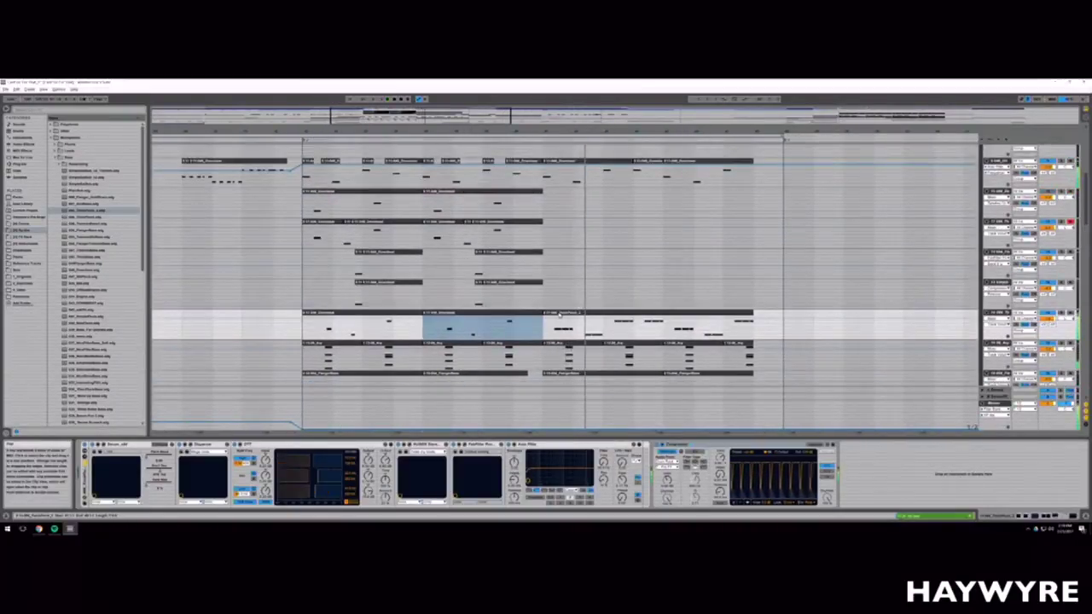
{"action": "left_click", "coordinate": [560, 315]}
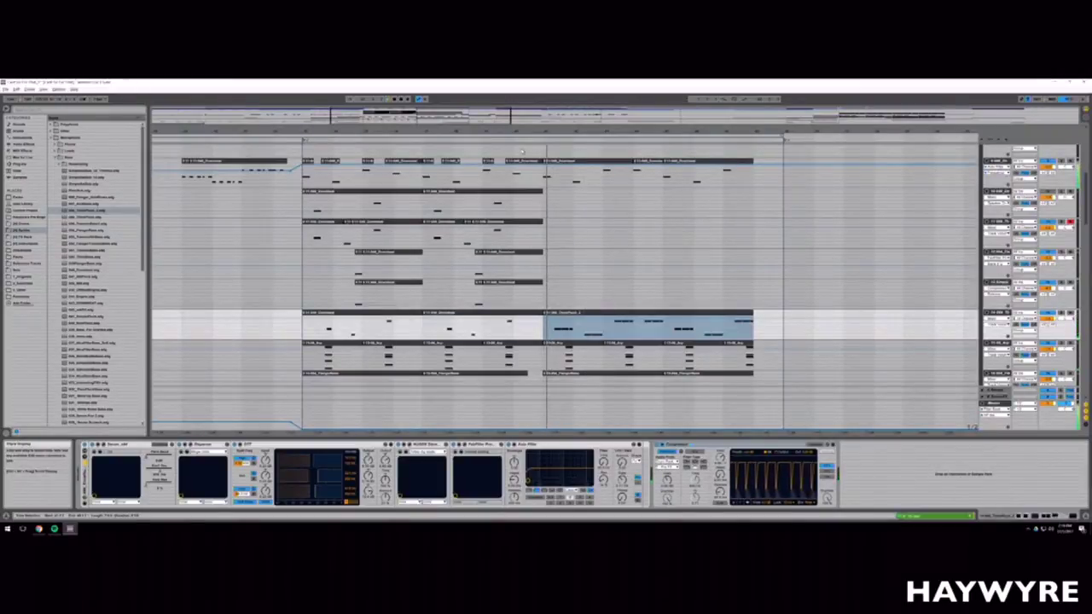
{"action": "left_click_drag", "start_coordinate": [452, 131], "coordinate": [426, 129]}
{"action": "scroll", "coordinate": [574, 306], "scroll_direction": "down", "scroll_amount": 2}
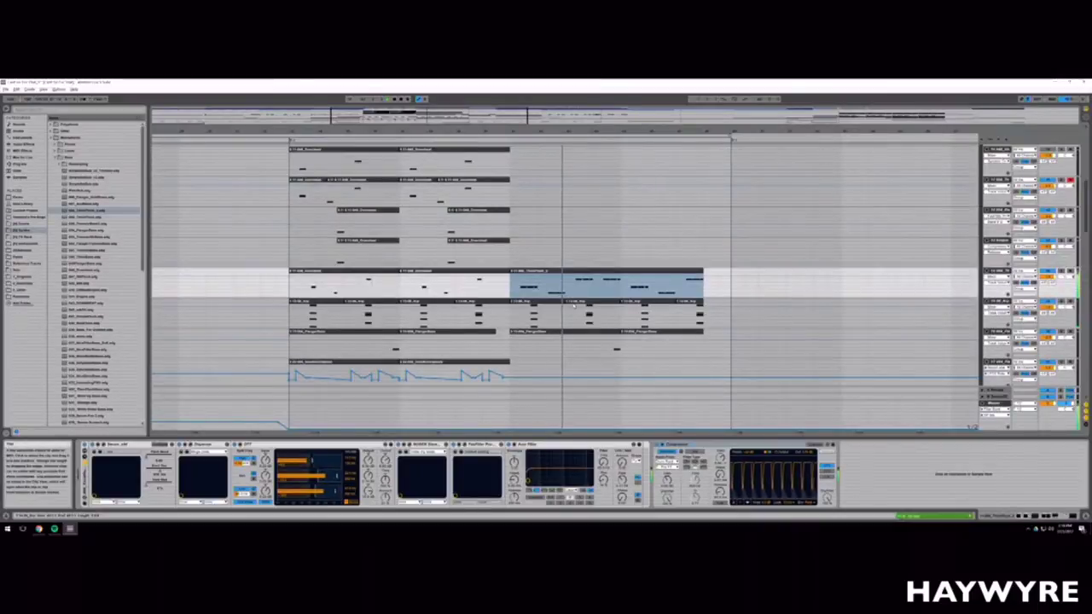
{"action": "left_click", "coordinate": [537, 316]}
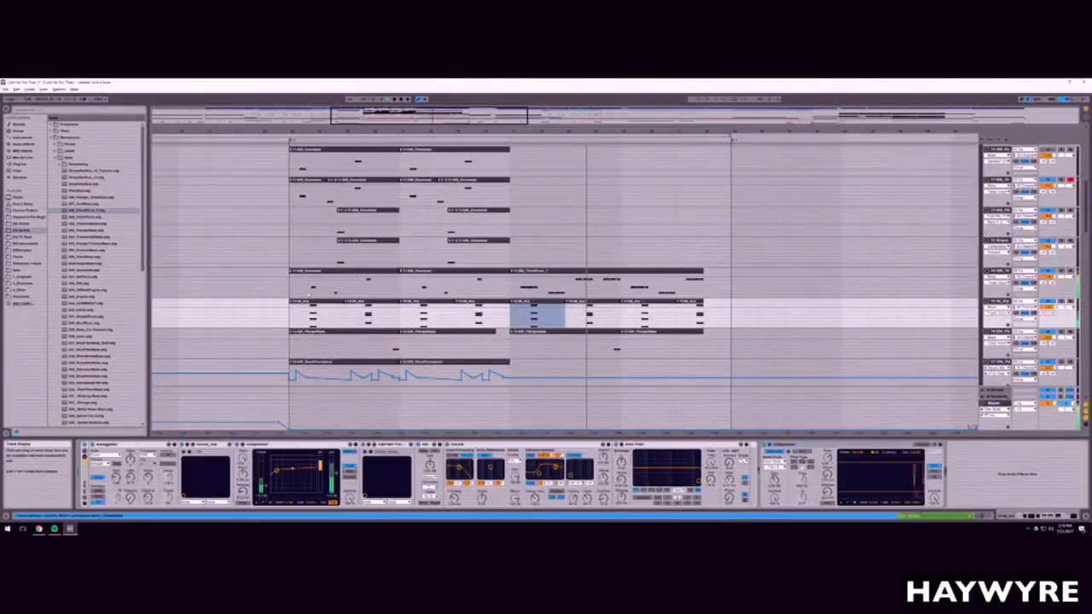
Step: Try shifting the arp track's clips earlier toward the start of the drop, replay the result and undo the move
{"action": "left_click_drag", "start_coordinate": [341, 131], "coordinate": [382, 143]}
{"action": "left_click", "coordinate": [318, 315]}
{"action": "key", "text": "space"}
{"action": "key", "text": "space"}
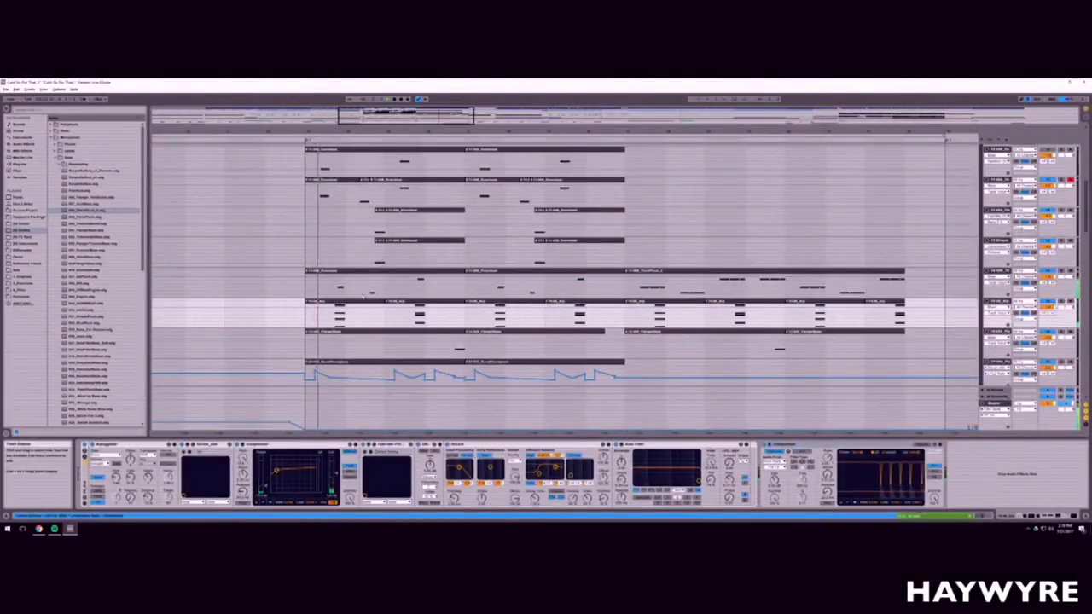
{"action": "mouse_move", "coordinate": [339, 315]}
{"action": "left_mouse_down"}
{"action": "mouse_move", "coordinate": [666, 315]}
{"action": "mouse_move", "coordinate": [354, 316]}
{"action": "left_mouse_up"}
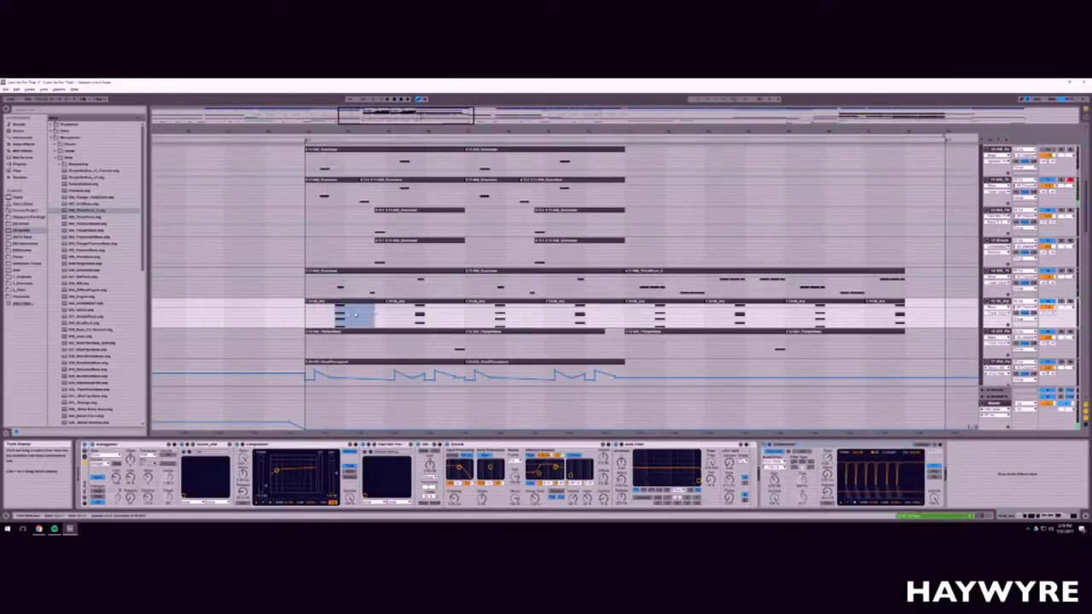
{"action": "left_click_drag", "start_coordinate": [753, 313], "coordinate": [915, 314]}
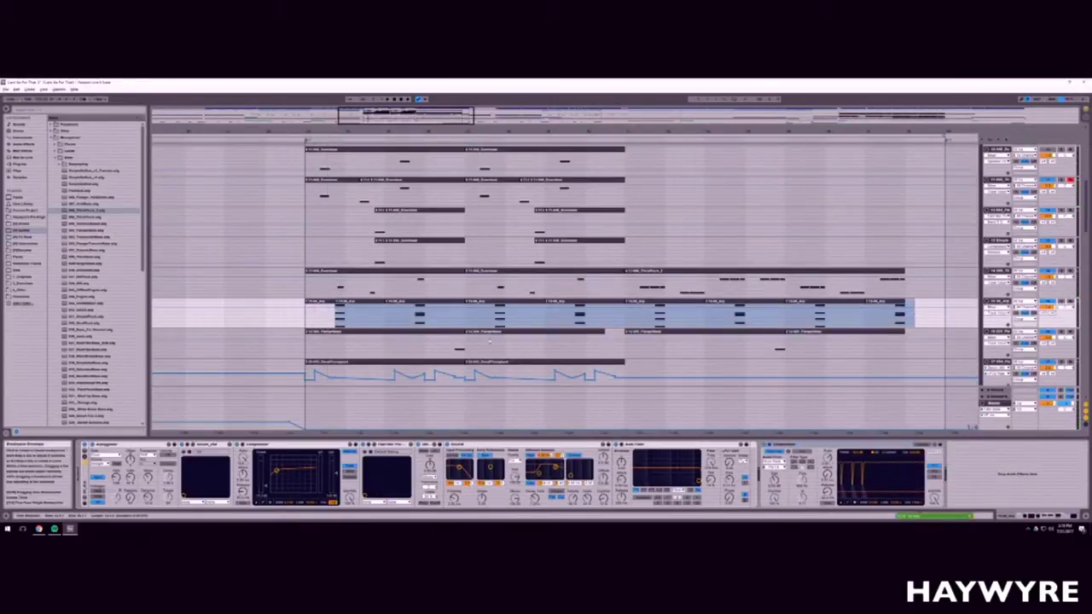
{"action": "key", "text": "ctrl+x"}
{"action": "left_click", "coordinate": [316, 320]}
{"action": "key", "text": "ctrl+v"}
{"action": "left_click", "coordinate": [303, 324]}
{"action": "key", "text": "space"}
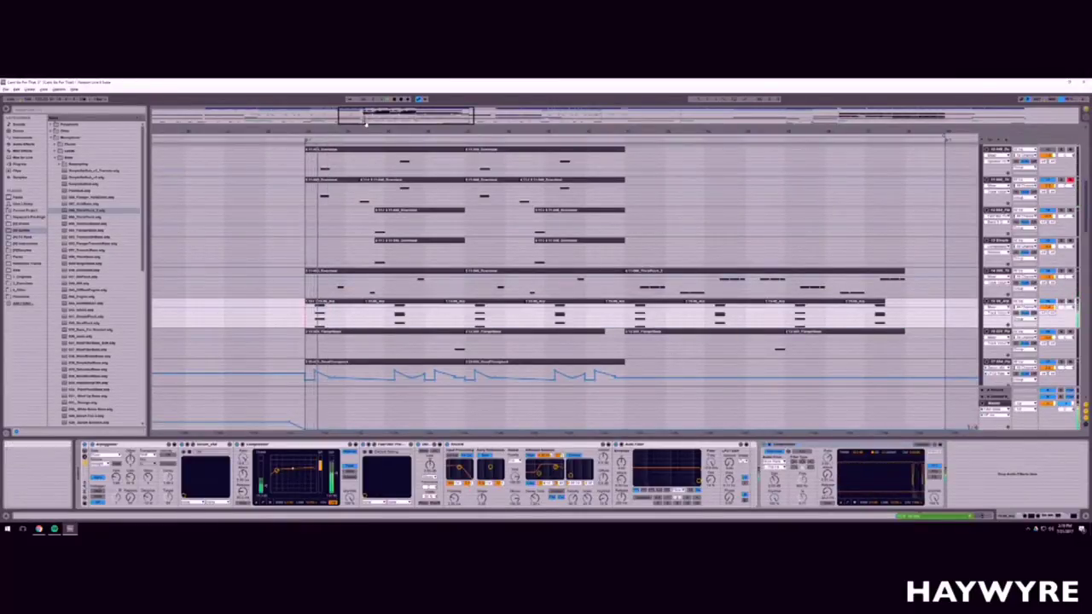
{"action": "left_click_drag", "start_coordinate": [367, 114], "coordinate": [373, 109]}
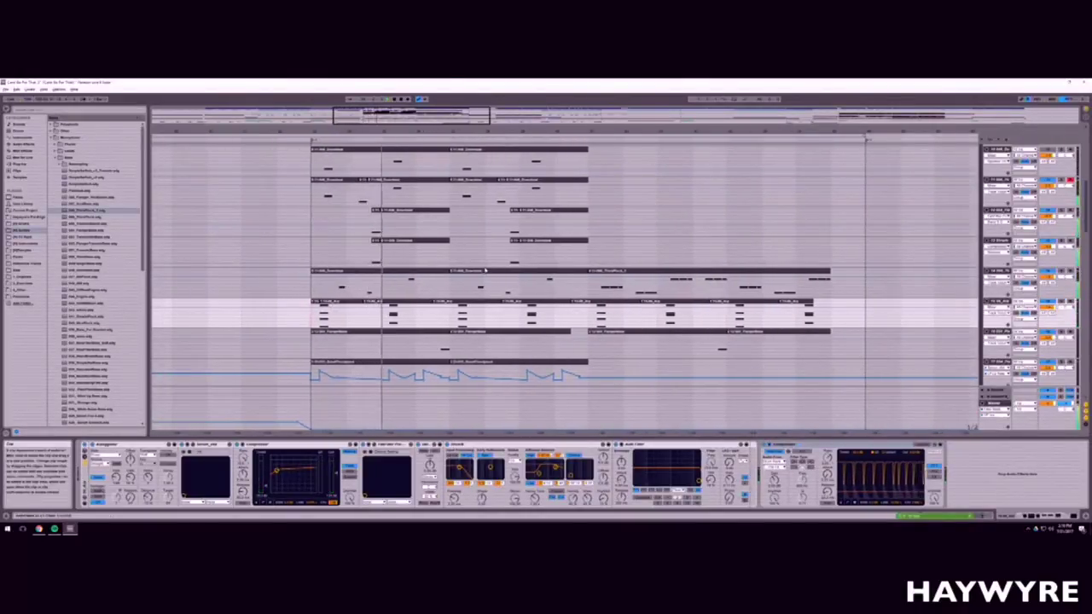
{"action": "key", "text": "ctrl+z"}
{"action": "key", "text": "ctrl+z"}
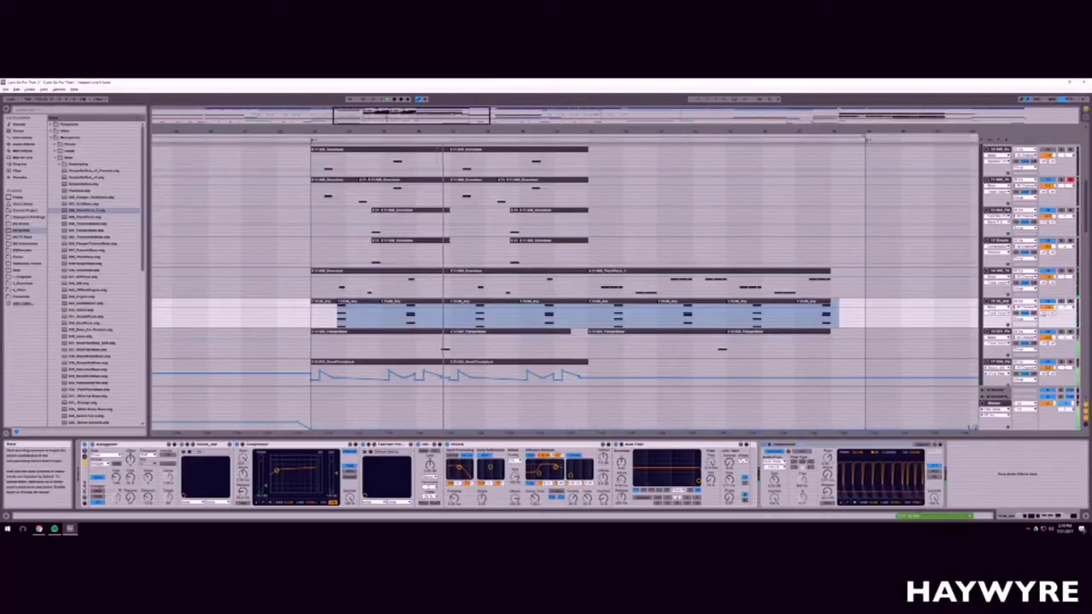
Step: Replay the first half of the drop from the duplicated synth track's low note and check how it fits
{"action": "left_click_drag", "start_coordinate": [1045, 328], "coordinate": [1046, 328]}
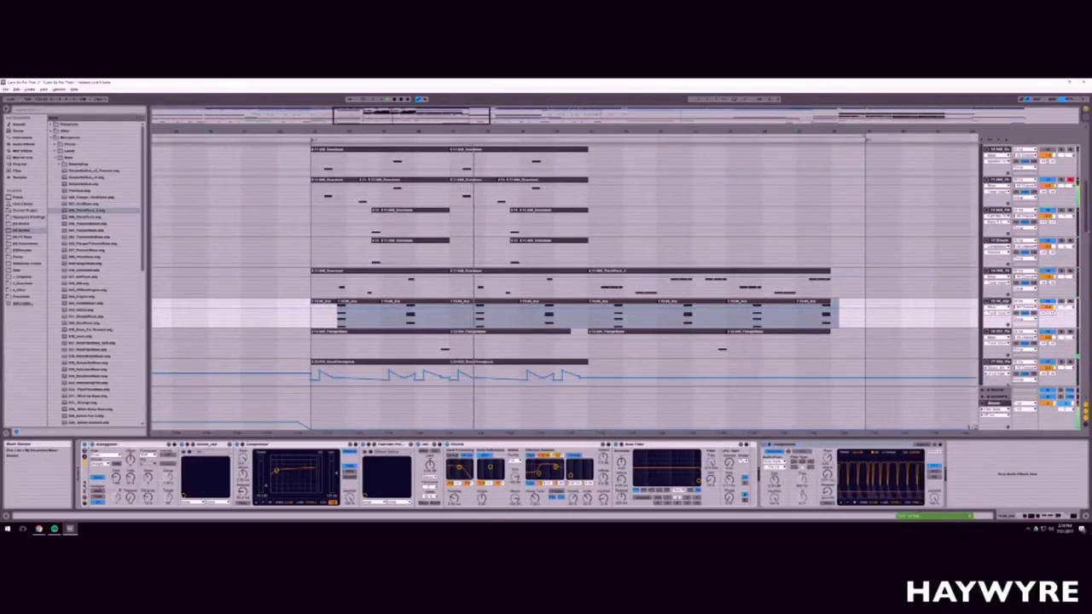
{"action": "left_click_drag", "start_coordinate": [1088, 181], "coordinate": [1089, 178]}
{"action": "scroll", "coordinate": [324, 314], "scroll_direction": "up", "scroll_amount": 5}
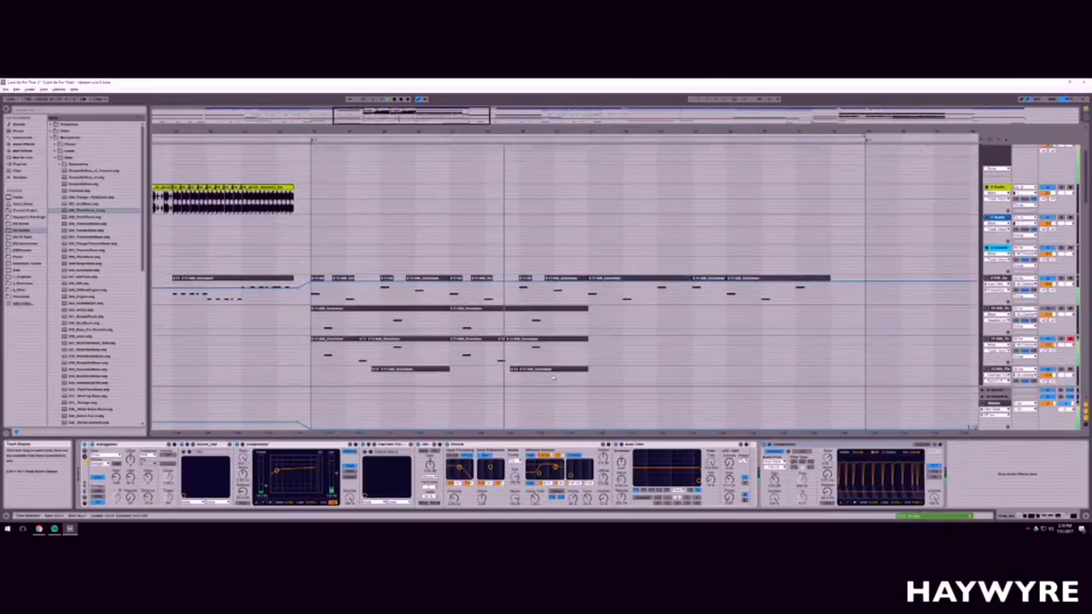
{"action": "left_click", "coordinate": [325, 311]}
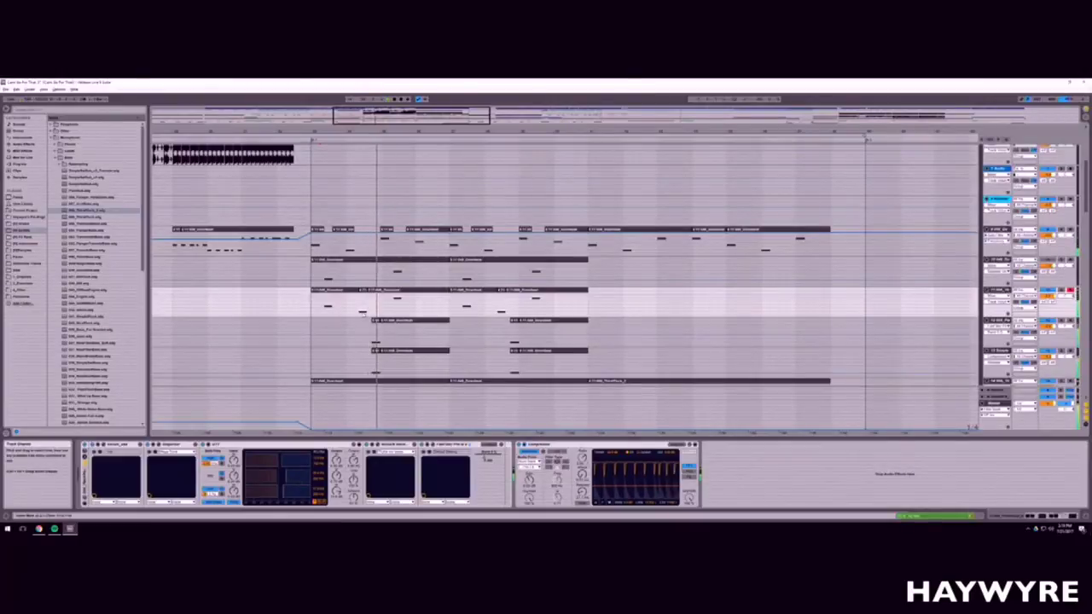
{"action": "left_click", "coordinate": [362, 313]}
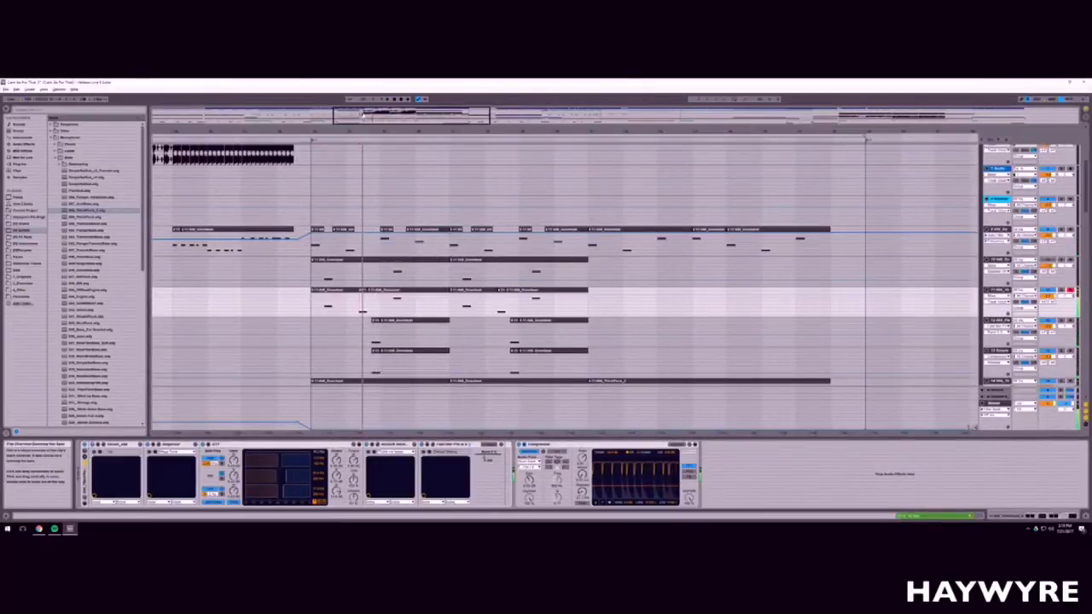
{"action": "left_click_drag", "start_coordinate": [366, 116], "coordinate": [371, 336]}
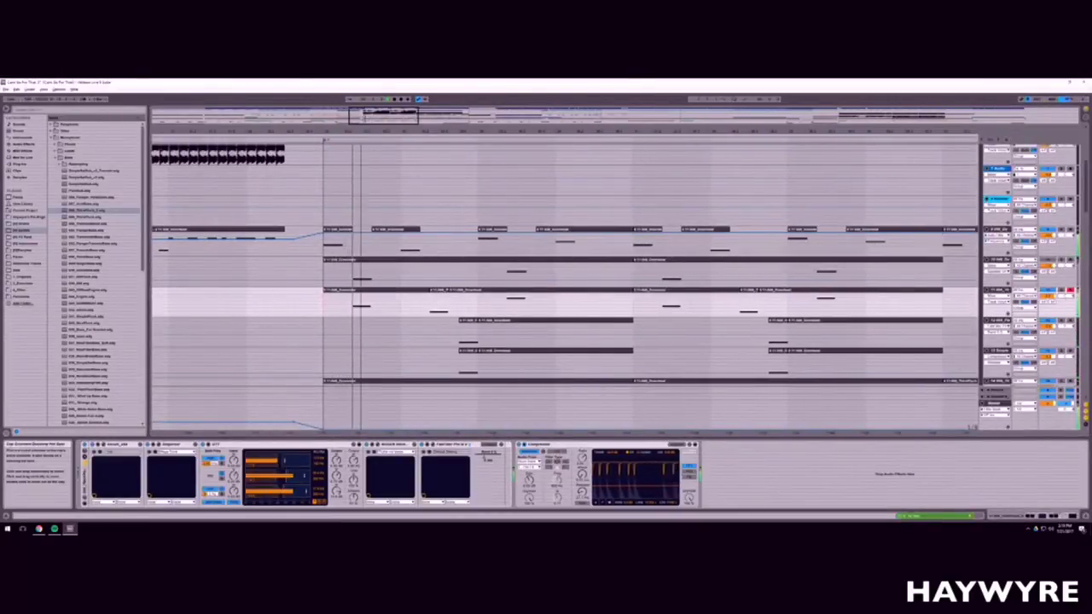
Step: Replay the duplicated synth track's first note several times and compare it with the original track
{"action": "key", "text": "plus"}
{"action": "left_click", "coordinate": [352, 306]}
{"action": "key", "text": "space"}
{"action": "key", "text": "space"}
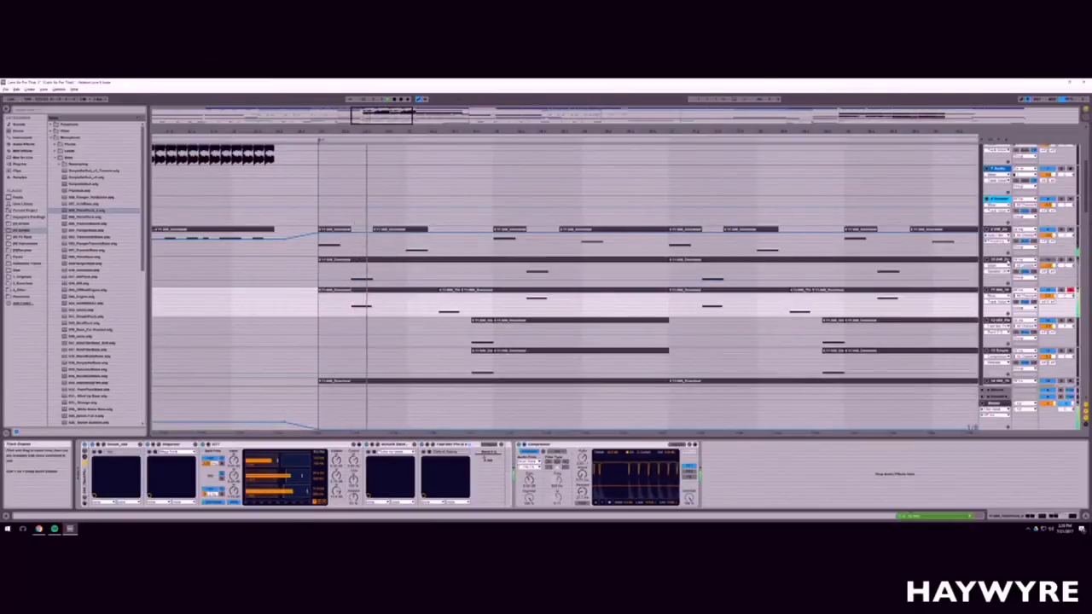
{"action": "key", "text": "space"}
{"action": "key", "text": "space"}
{"action": "key", "text": "space"}
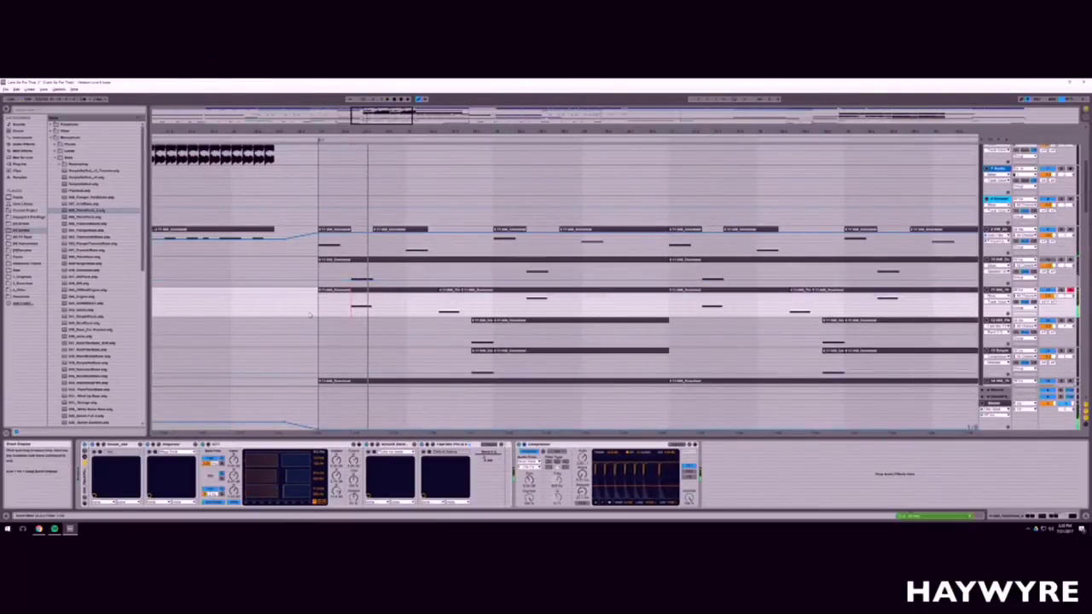
{"action": "key", "text": "space"}
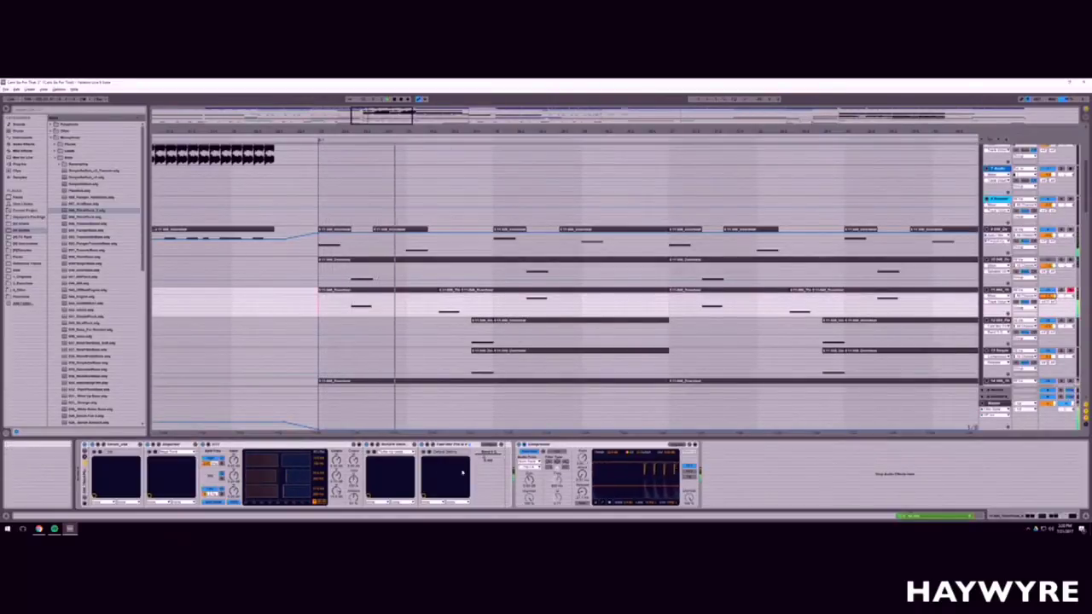
Step: Add a bell cut just below the high shelf in the duplicated track's Pro-Q 2
{"action": "key", "text": "space"}
{"action": "key", "text": "space"}
{"action": "left_click", "coordinate": [433, 444]}
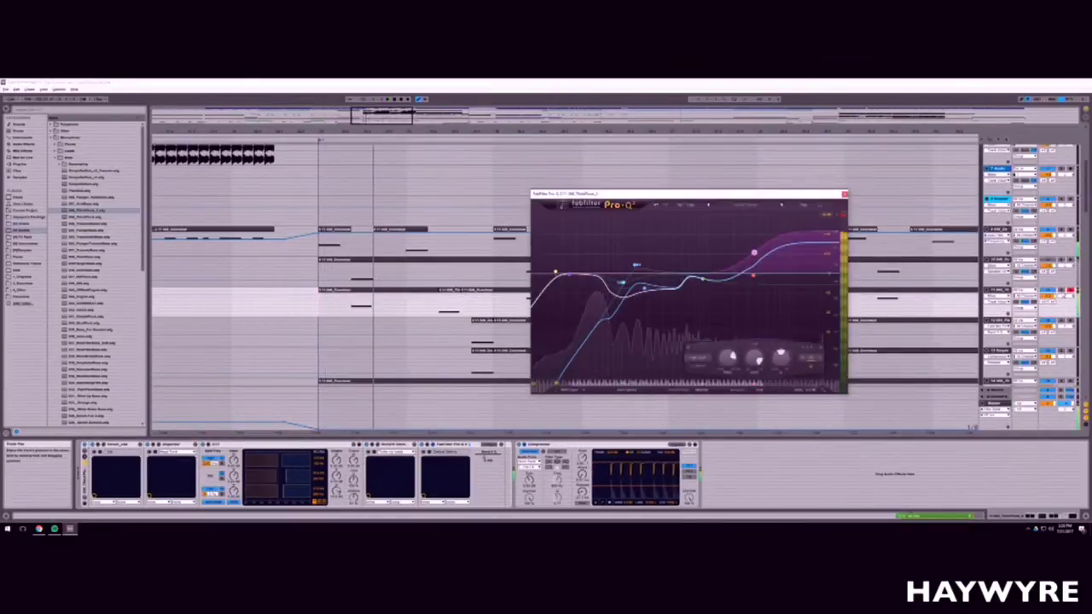
{"action": "mouse_move", "coordinate": [749, 273]}
{"action": "left_mouse_down"}
{"action": "mouse_move", "coordinate": [746, 284]}
{"action": "mouse_move", "coordinate": [760, 290]}
{"action": "left_mouse_up"}
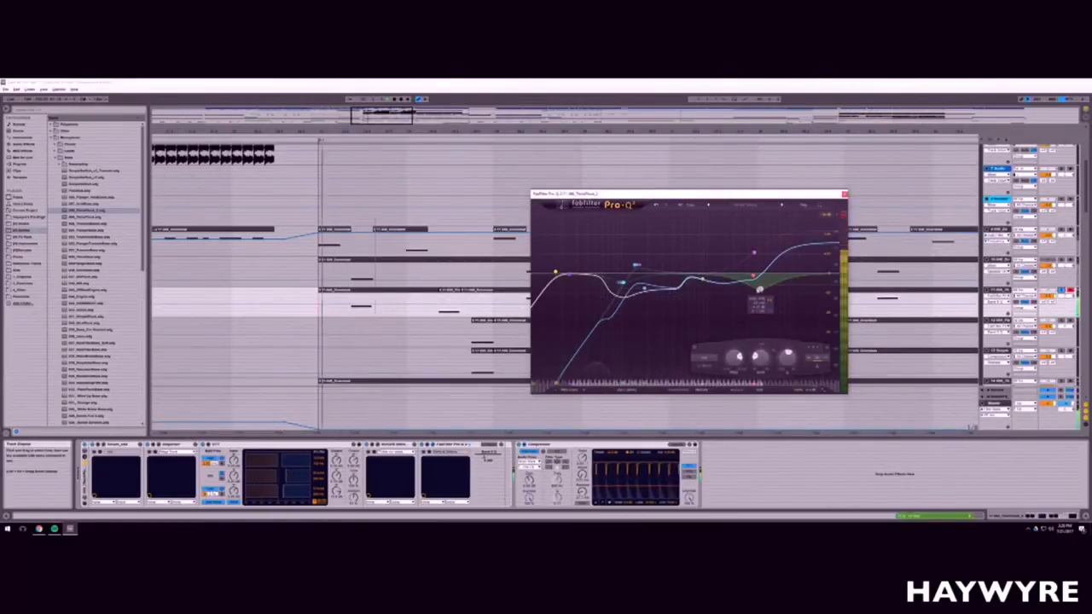
Step: Add a midrange band to the duplicated track's Pro-Q 2 and shift its low cut slightly higher with a steeper curve
{"action": "left_click", "coordinate": [695, 281]}
{"action": "left_click", "coordinate": [712, 302]}
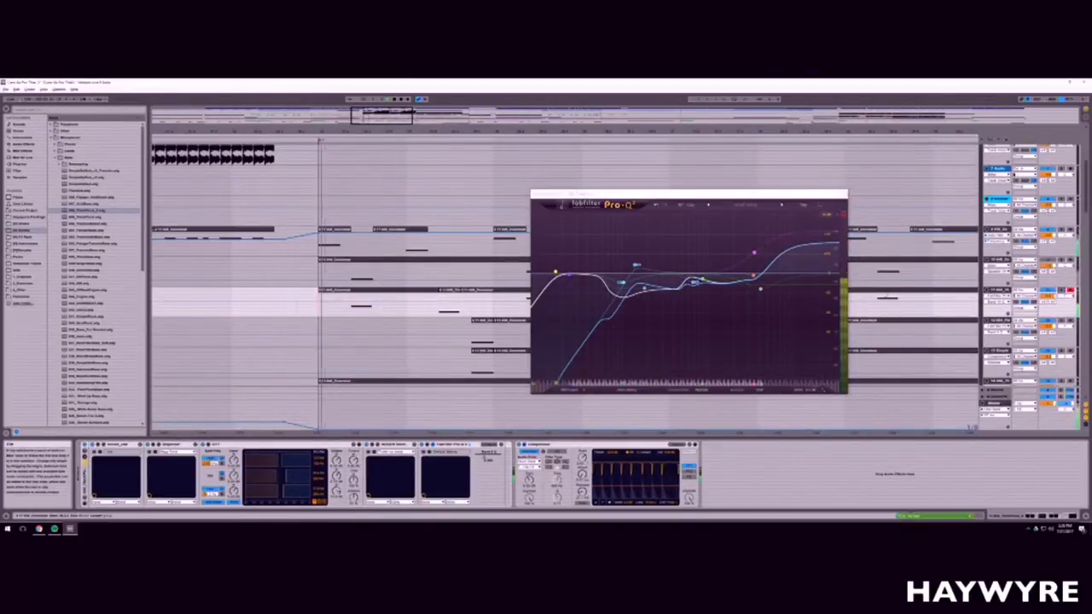
{"action": "left_click_drag", "start_coordinate": [555, 273], "coordinate": [562, 274]}
{"action": "scroll", "coordinate": [562, 268], "scroll_direction": "up", "scroll_amount": 5}
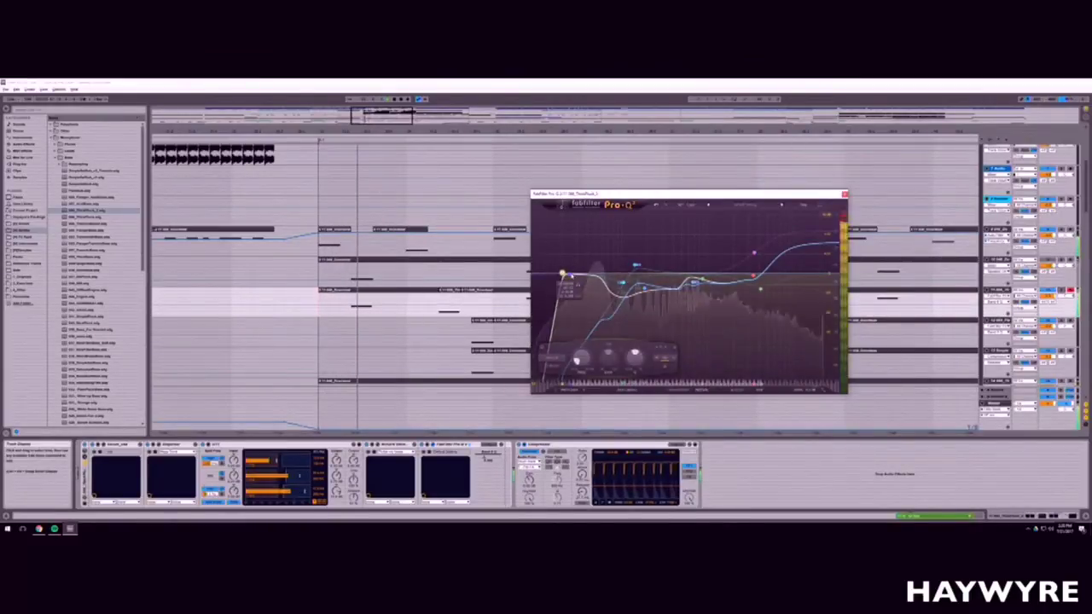
{"action": "left_click", "coordinate": [845, 195]}
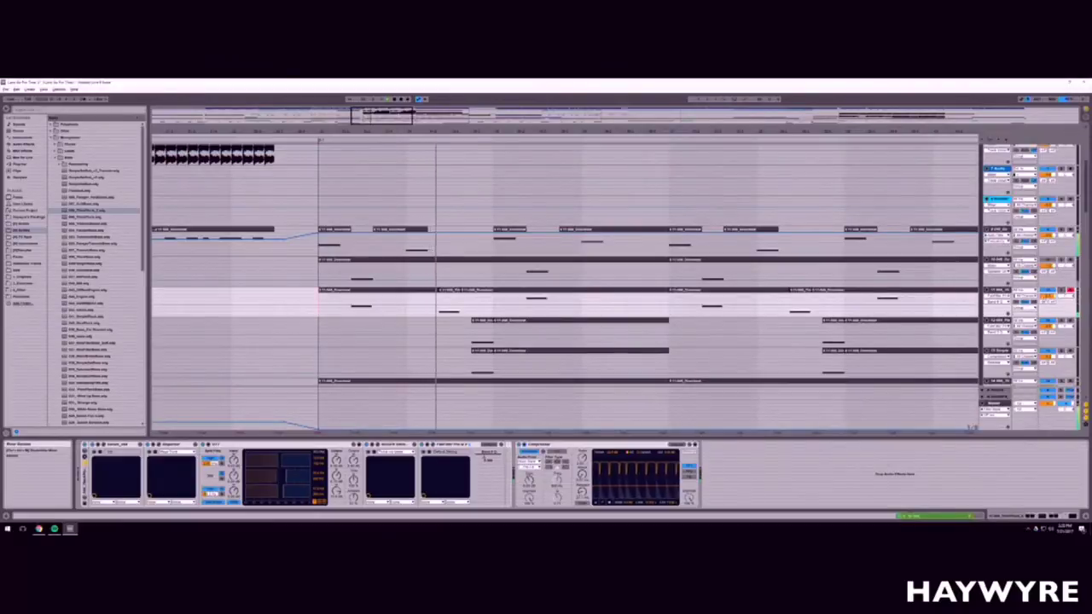
Step: Replay the drop with all tracks and check how the duplicated synth sits in the mix
{"action": "left_click_drag", "start_coordinate": [358, 115], "coordinate": [358, 106]}
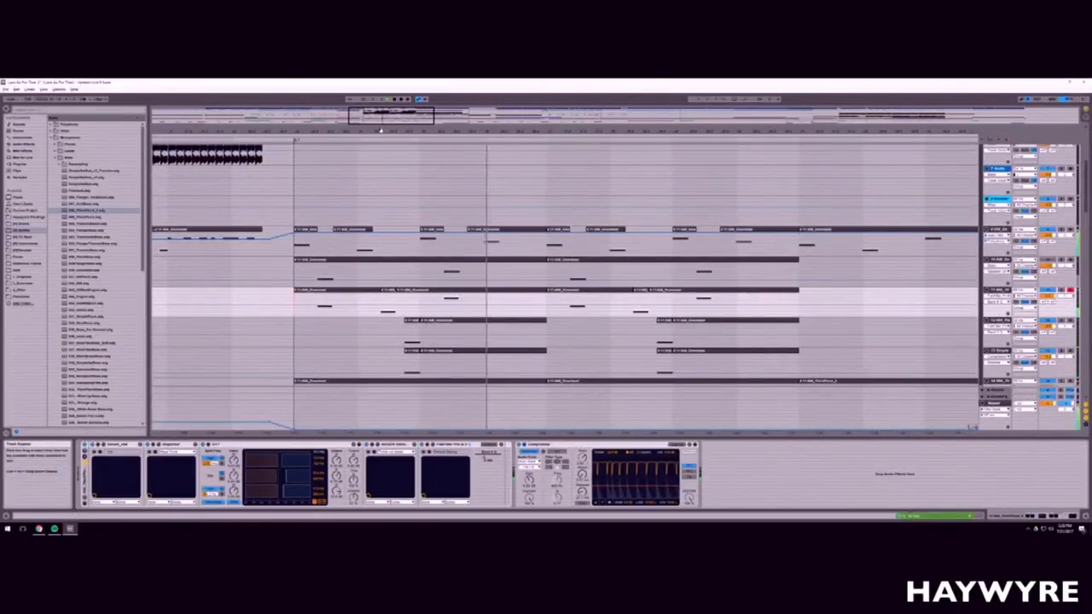
{"action": "key", "text": "minus"}
{"action": "key", "text": "minus"}
{"action": "left_click_drag", "start_coordinate": [389, 115], "coordinate": [389, 106]}
{"action": "scroll", "coordinate": [465, 261], "scroll_direction": "down", "scroll_amount": 2}
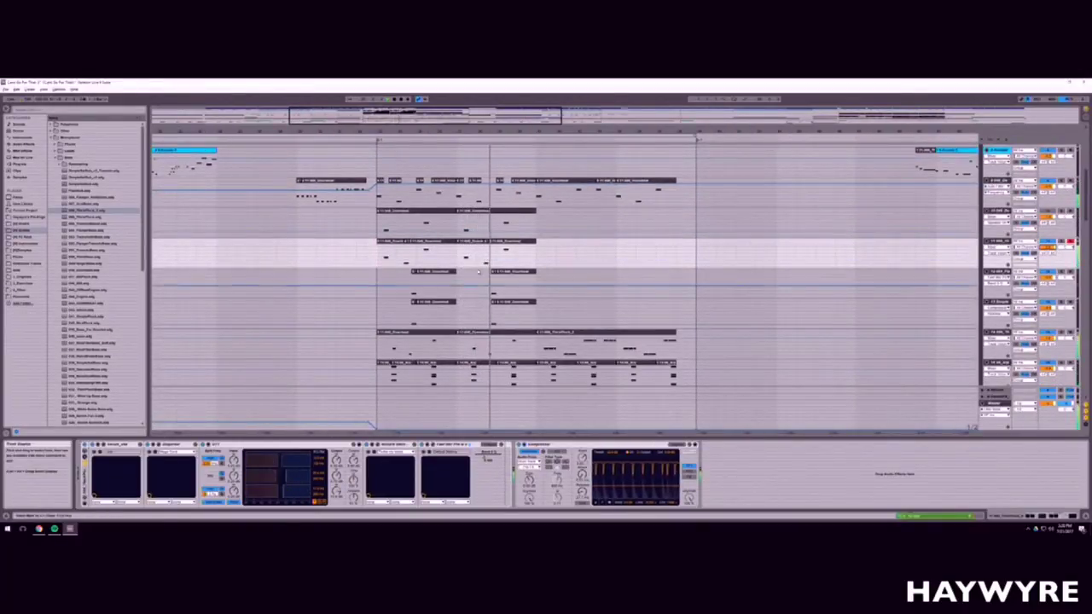
{"action": "left_click", "coordinate": [484, 264]}
{"action": "key", "text": "space"}
{"action": "key", "text": "space"}
Step: Solo the duplicated synth track, open its Serum instrument and replay the track's first notes
{"action": "left_click", "coordinate": [1060, 242]}
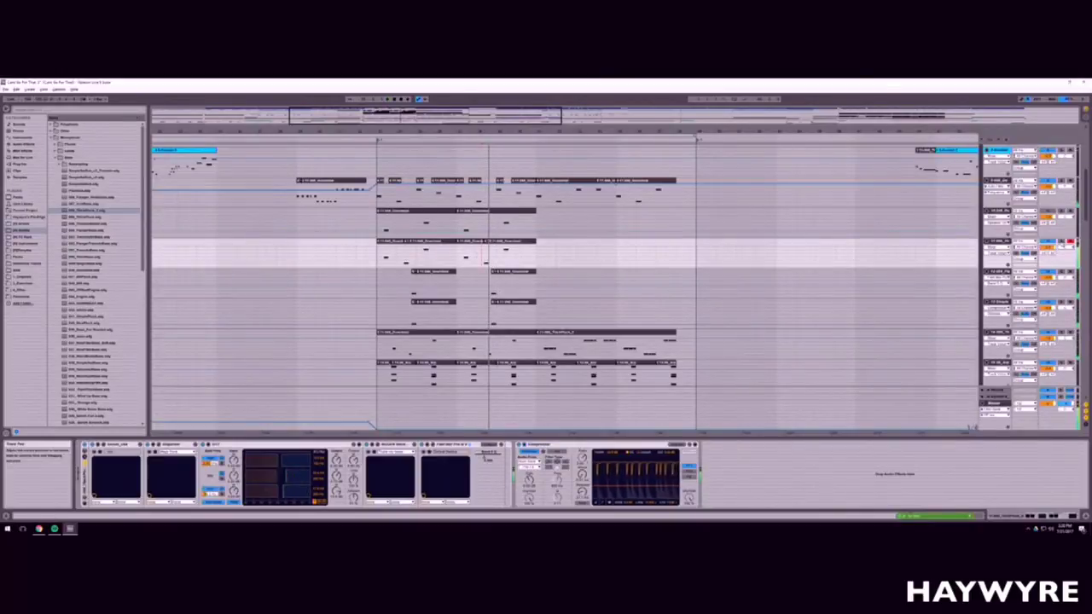
{"action": "key", "text": "space"}
{"action": "key", "text": "space"}
{"action": "scroll", "coordinate": [462, 248], "scroll_direction": "up", "scroll_amount": 4}
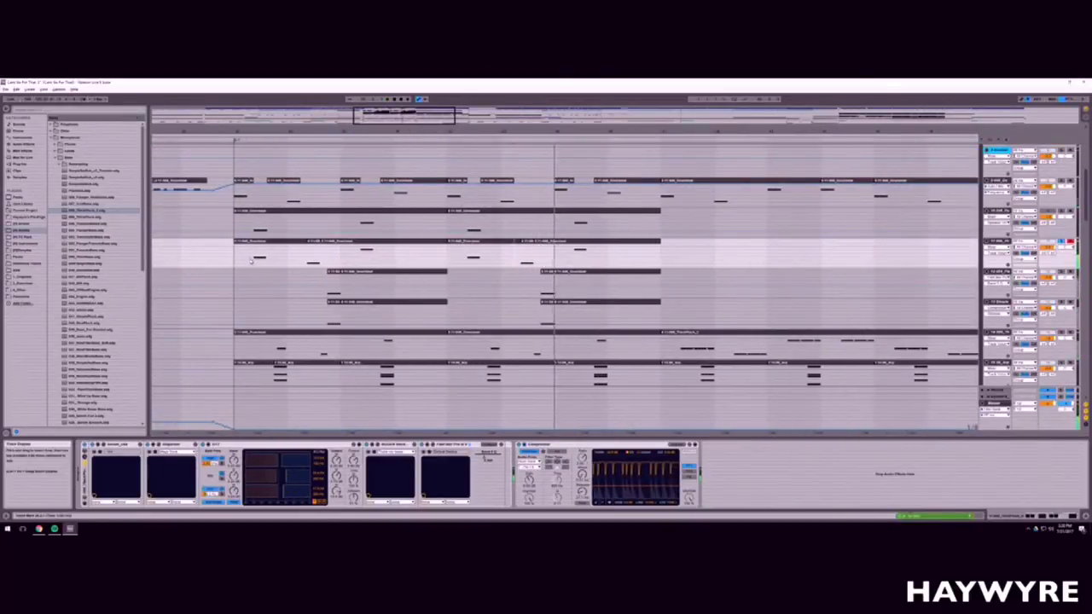
{"action": "left_click", "coordinate": [100, 452]}
{"action": "key", "text": "space"}
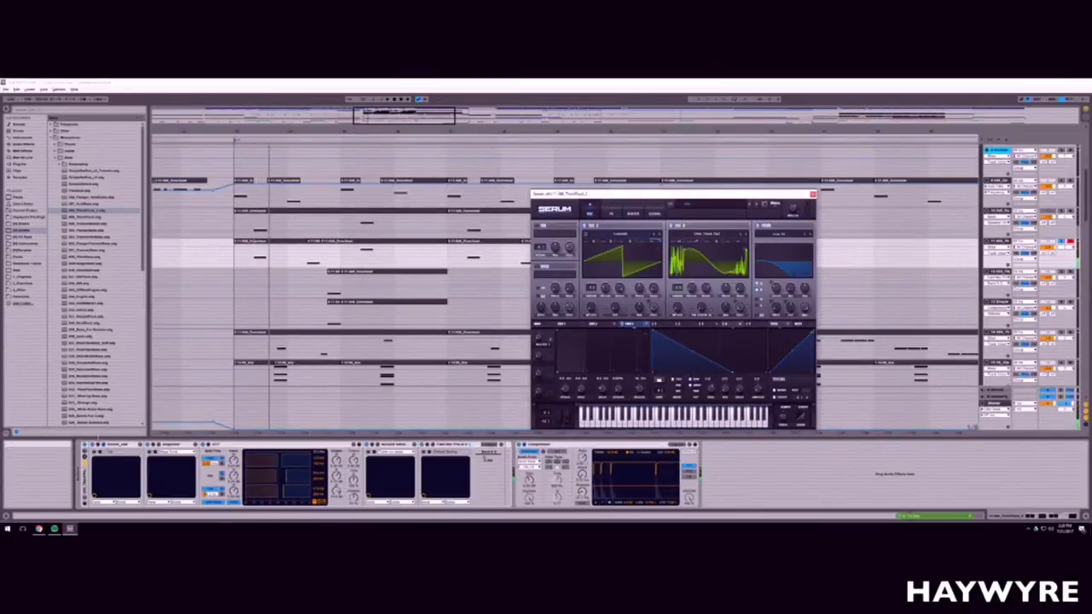
{"action": "left_click", "coordinate": [308, 264]}
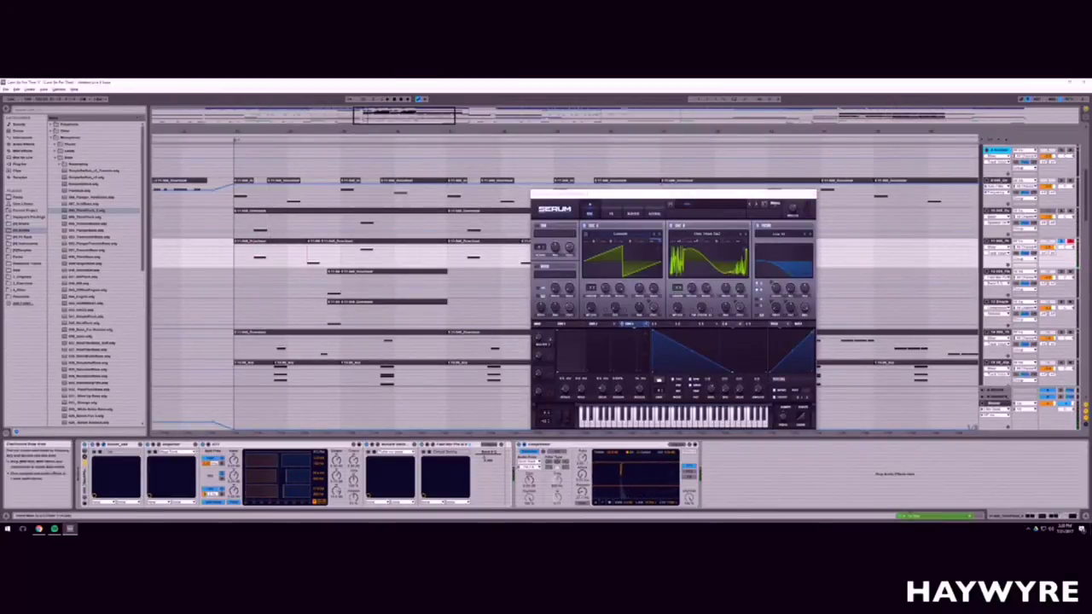
{"action": "key", "text": "space"}
{"action": "key", "text": "space"}
{"action": "key", "text": "space"}
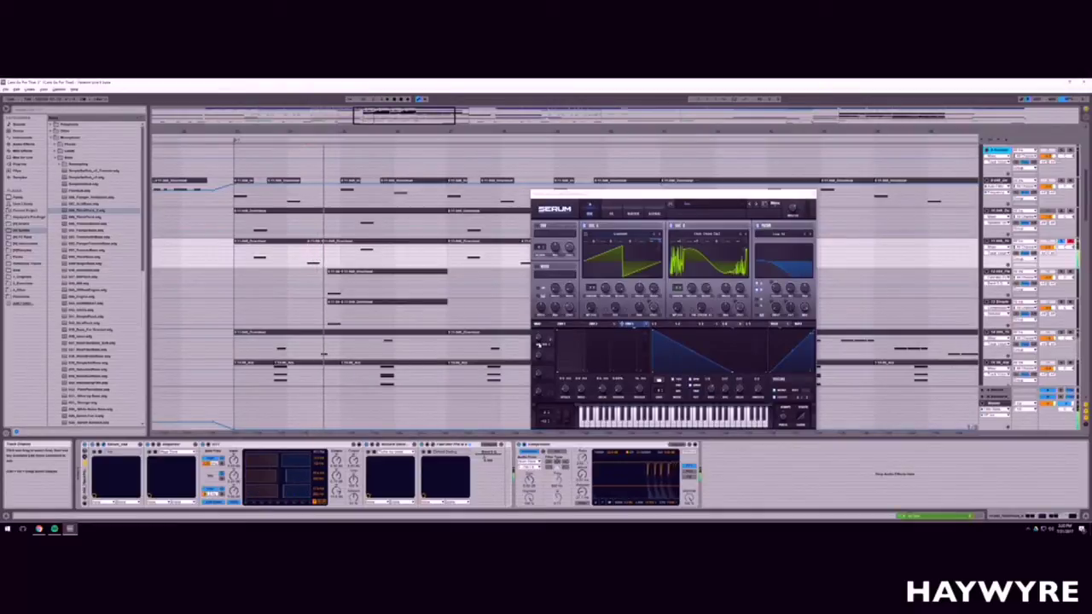
Step: Assign Serum's Macro 2 to the filter cutoff and adjust the macro while replaying the duplicated track's first note
{"action": "left_click", "coordinate": [550, 352]}
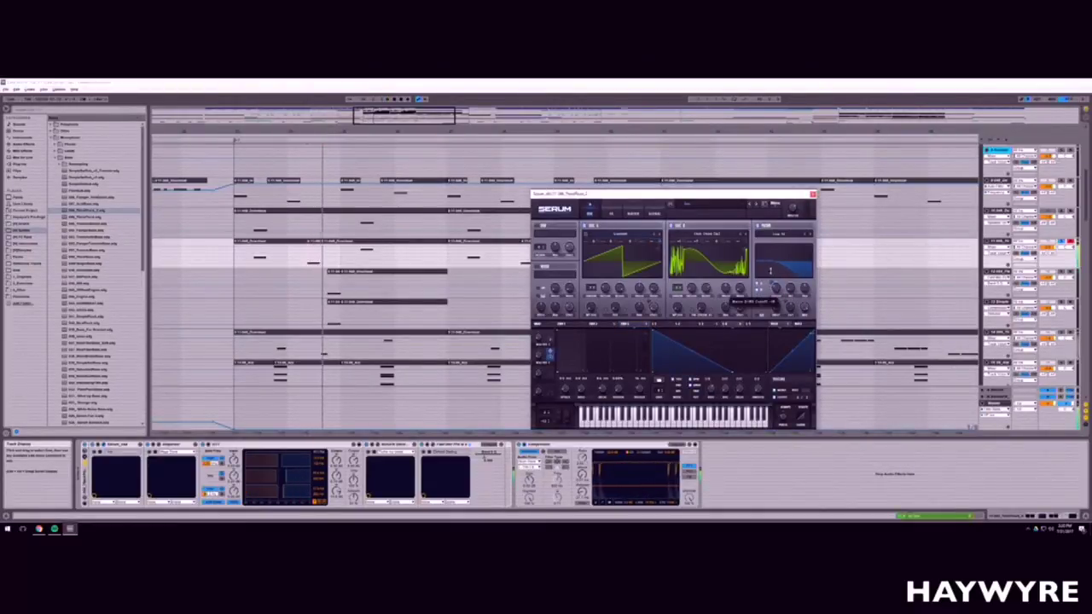
{"action": "key", "text": "space"}
{"action": "key", "text": "space"}
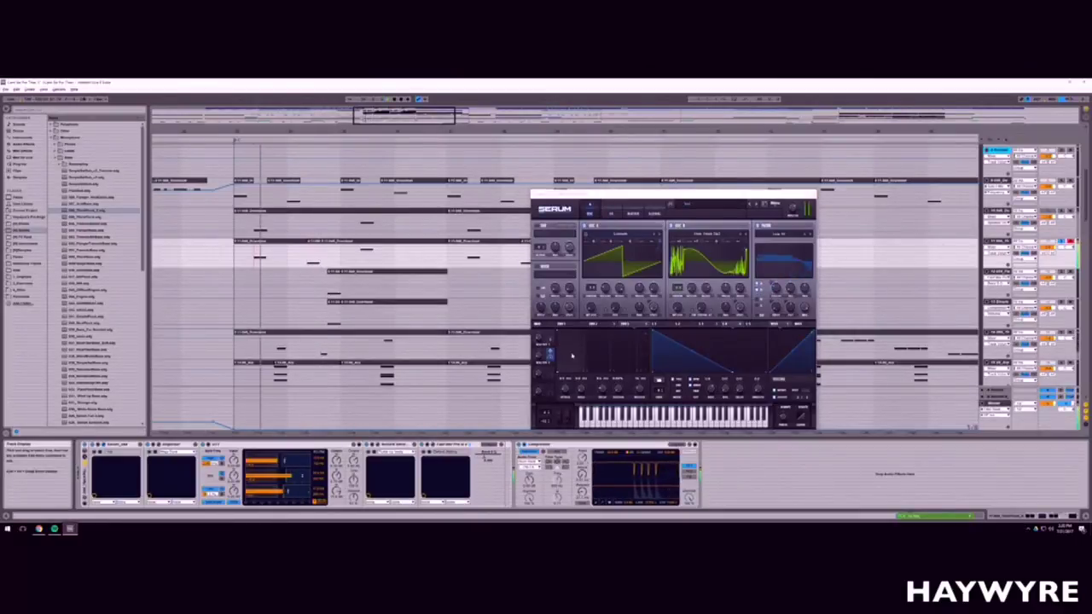
{"action": "left_click", "coordinate": [543, 354]}
{"action": "key", "text": "space"}
{"action": "key", "text": "space"}
{"action": "key", "text": "space"}
{"action": "key", "text": "space"}
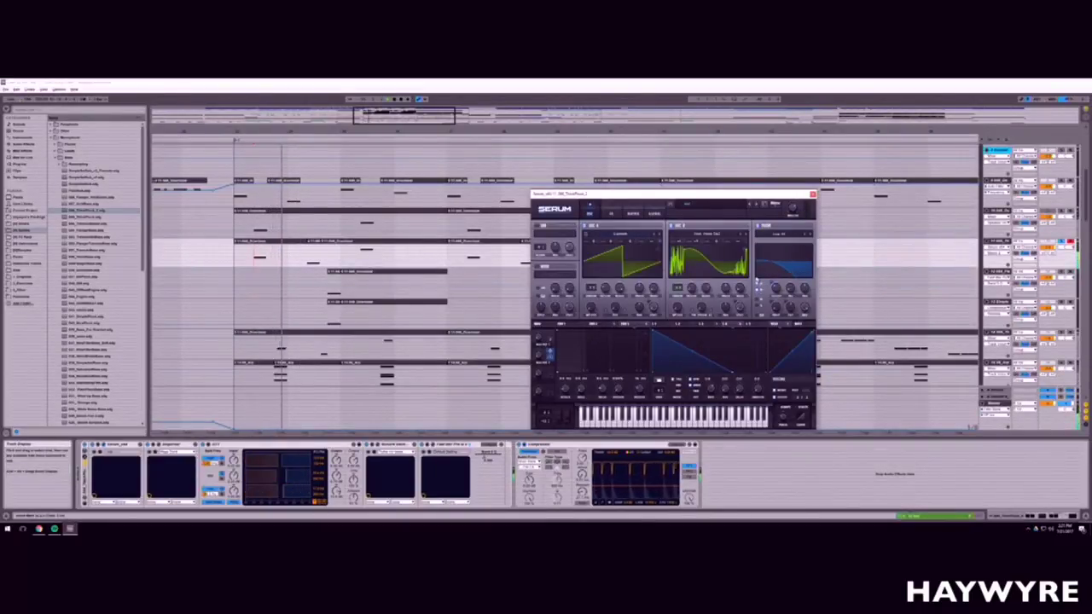
Step: Examine the duplicated track's Serum modulation matrix, effects and first four LFO shapes, and close the instrument
{"action": "left_click", "coordinate": [631, 213]}
{"action": "left_click", "coordinate": [611, 213]}
{"action": "left_click", "coordinate": [590, 214]}
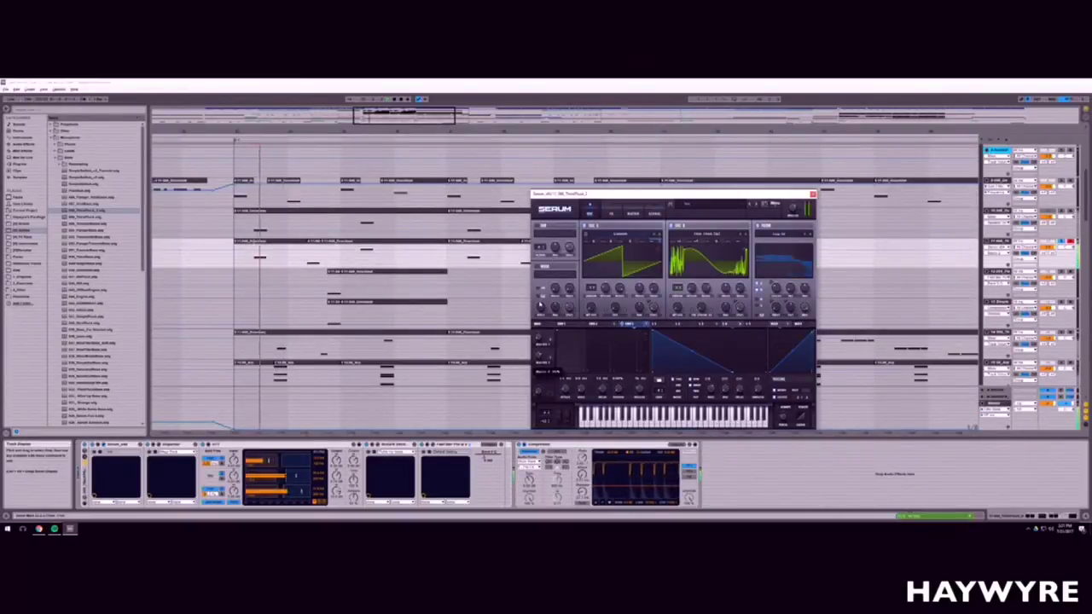
{"action": "left_click", "coordinate": [612, 213]}
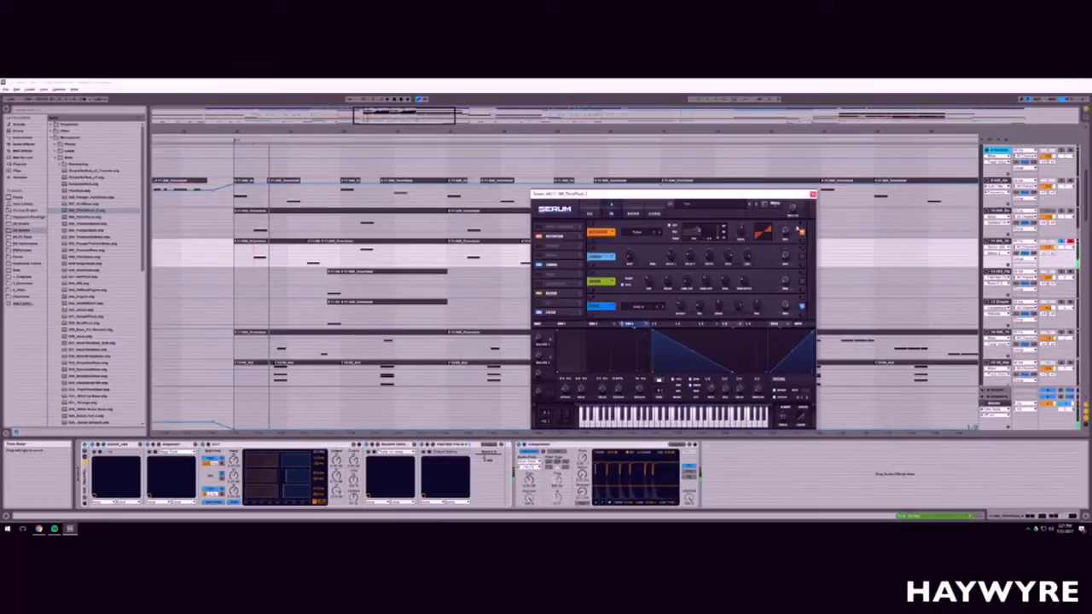
{"action": "left_click", "coordinate": [664, 327]}
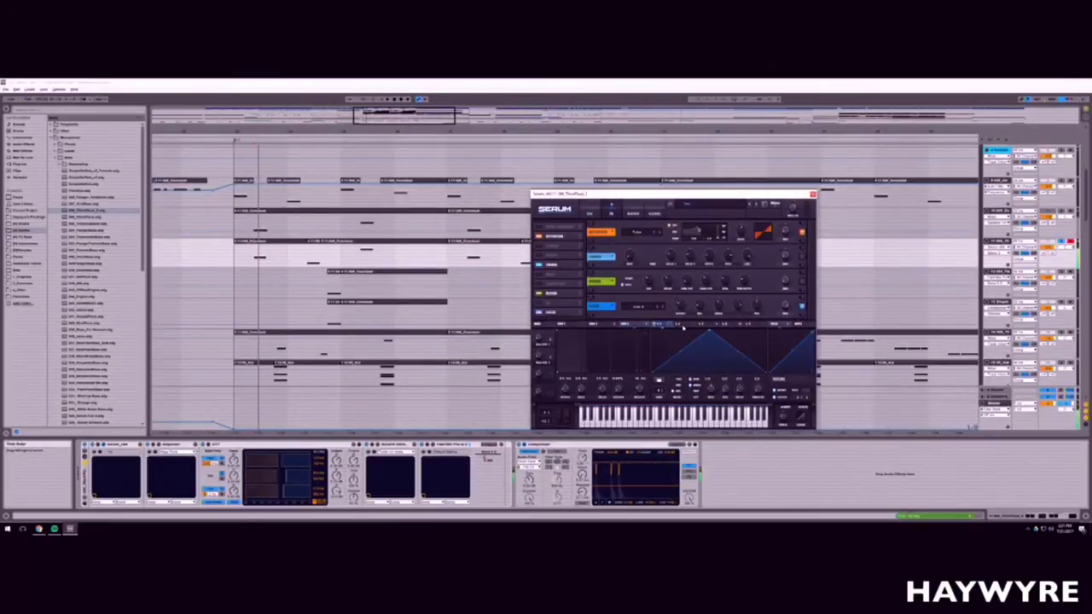
{"action": "left_click", "coordinate": [683, 325]}
{"action": "left_click", "coordinate": [707, 325]}
{"action": "left_click", "coordinate": [731, 326]}
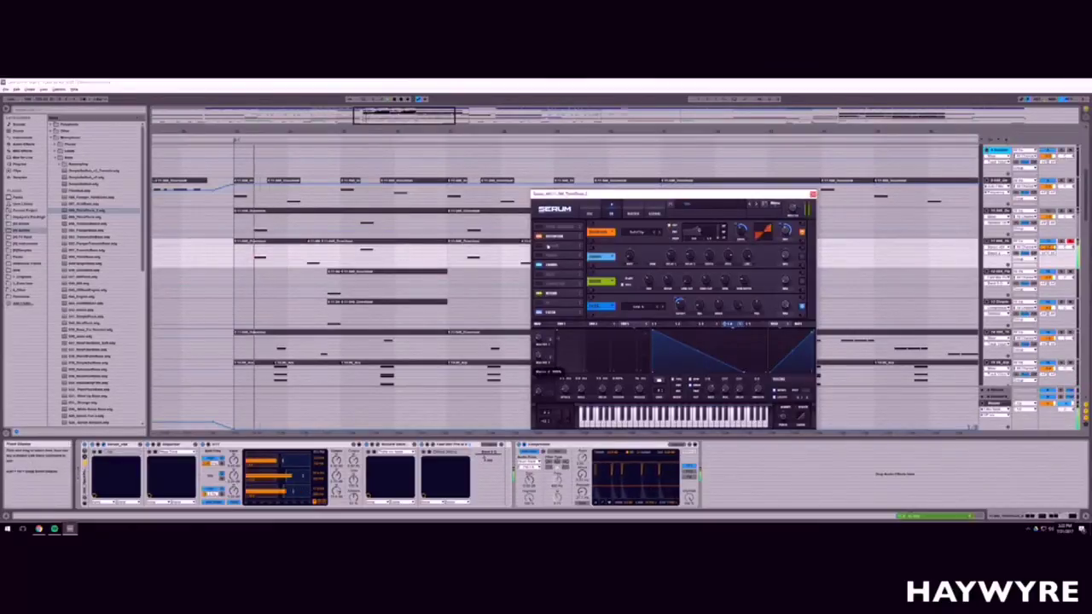
{"action": "left_click", "coordinate": [590, 213]}
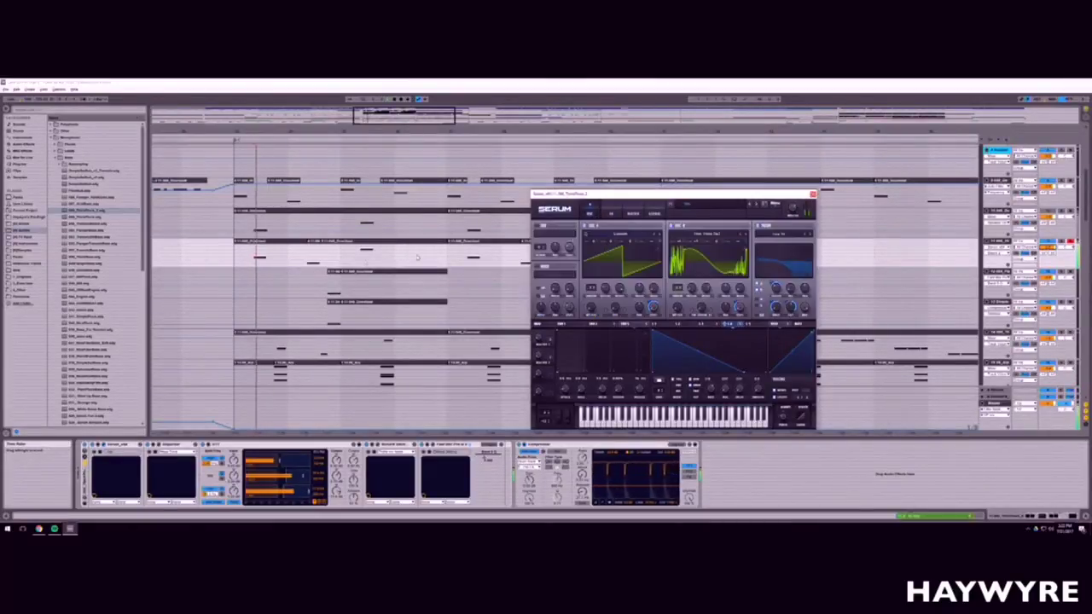
{"action": "left_click", "coordinate": [812, 194]}
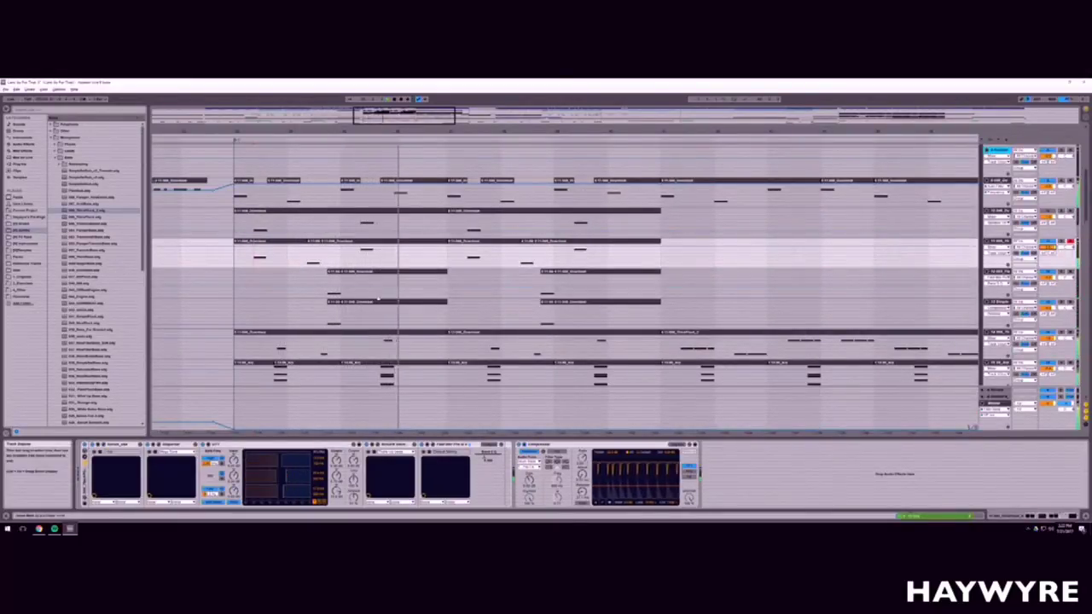
Step: Replay the drop, add a low-mid band just before the dip in the duplicated track's Pro-Q 2 and raise it slightly
{"action": "key", "text": "space"}
{"action": "key", "text": "space"}
{"action": "key", "text": "space"}
{"action": "left_click", "coordinate": [432, 444]}
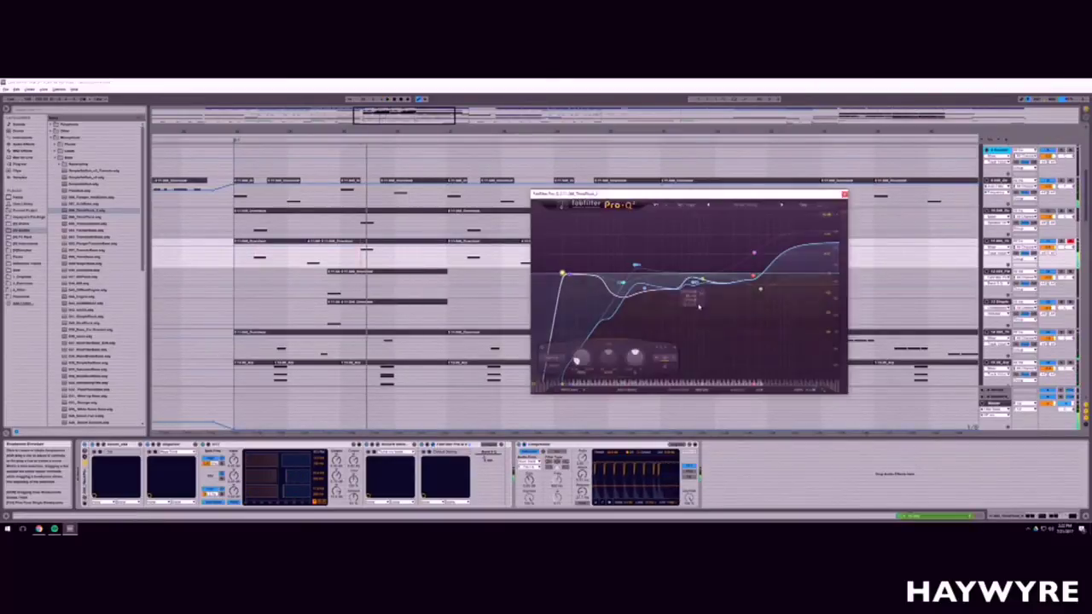
{"action": "double_click", "coordinate": [605, 273]}
{"action": "left_click", "coordinate": [614, 252]}
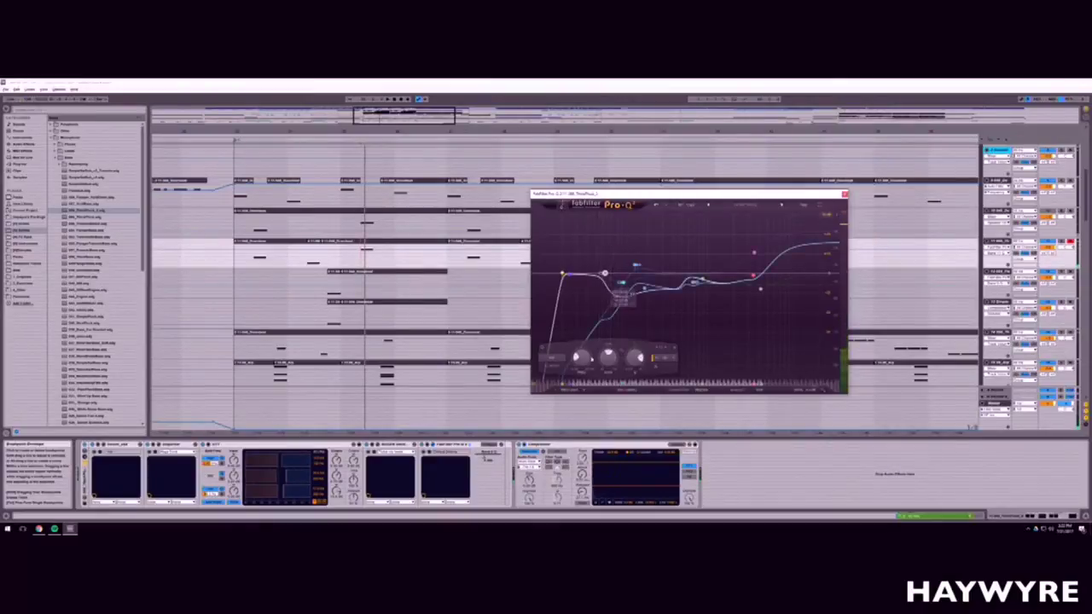
{"action": "right_click", "coordinate": [605, 274]}
{"action": "mouse_move", "coordinate": [648, 291]}
{"action": "left_click", "coordinate": [689, 315]}
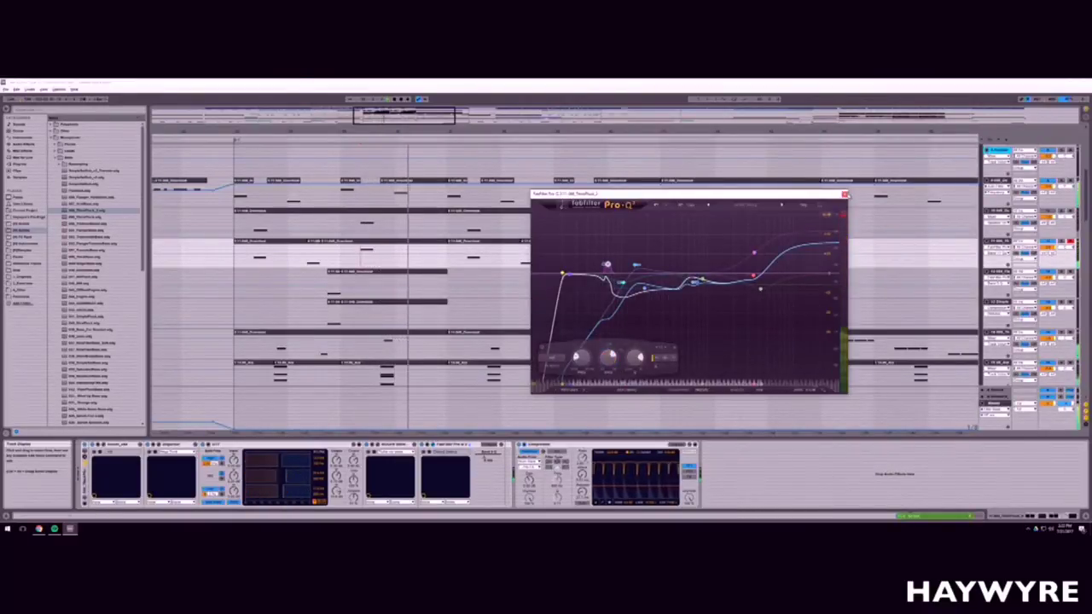
{"action": "left_click", "coordinate": [844, 195]}
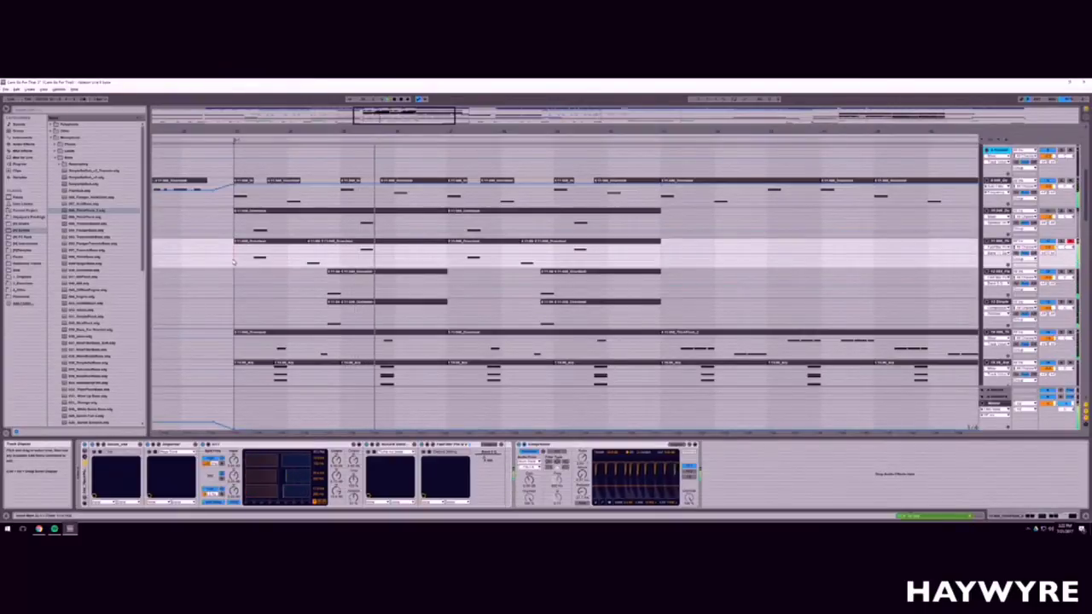
Step: Consolidate the drop clips into one clip each on the duplicated synth track and on the track above it
{"action": "left_click_drag", "start_coordinate": [399, 116], "coordinate": [399, 86]}
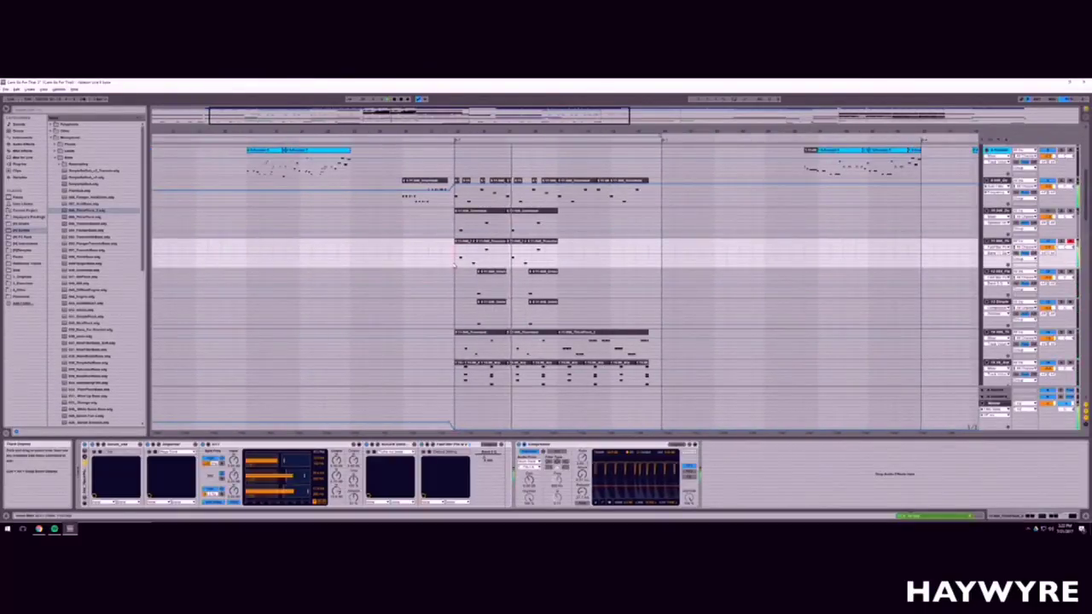
{"action": "left_click_drag", "start_coordinate": [455, 245], "coordinate": [558, 258]}
{"action": "key", "text": "ctrl+j"}
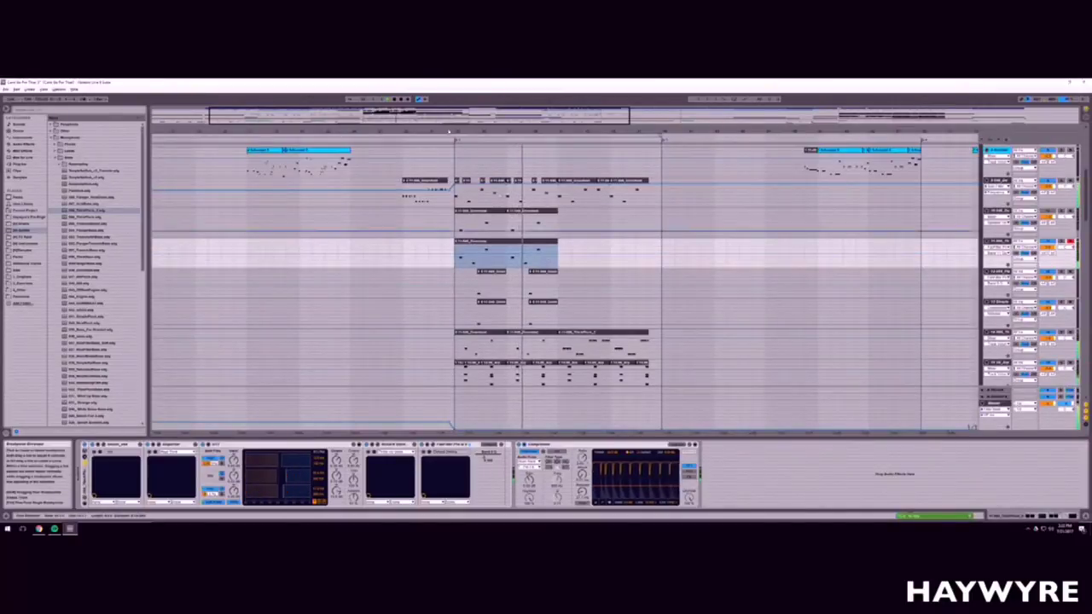
{"action": "scroll", "coordinate": [558, 259], "scroll_direction": "down", "scroll_amount": 1}
{"action": "scroll", "coordinate": [559, 259], "scroll_direction": "up", "scroll_amount": 2}
{"action": "left_click_drag", "start_coordinate": [462, 250], "coordinate": [557, 247]}
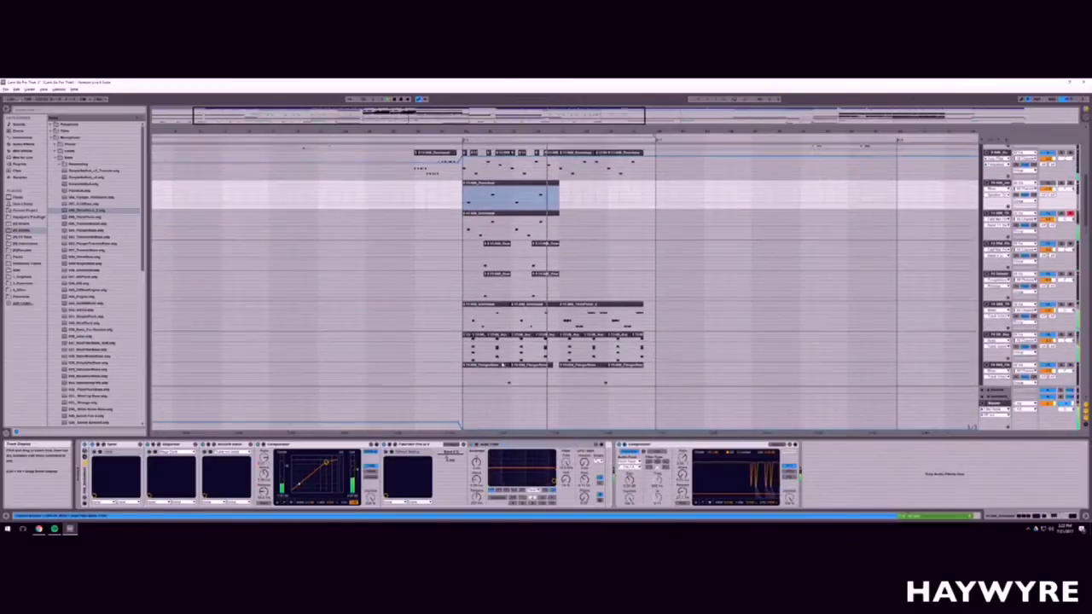
Step: Copy the drum rack clips from the drop's opening section over the section that directly follows it
{"action": "scroll", "coordinate": [502, 364], "scroll_direction": "down", "scroll_amount": 5}
{"action": "scroll", "coordinate": [502, 363], "scroll_direction": "down", "scroll_amount": 8}
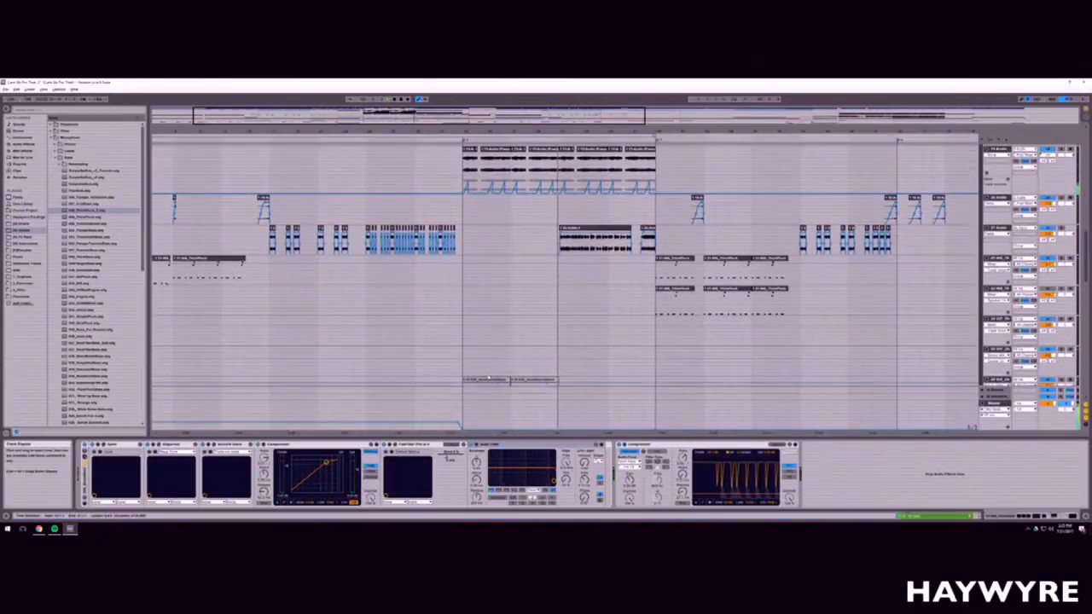
{"action": "scroll", "coordinate": [510, 381], "scroll_direction": "down", "scroll_amount": 8}
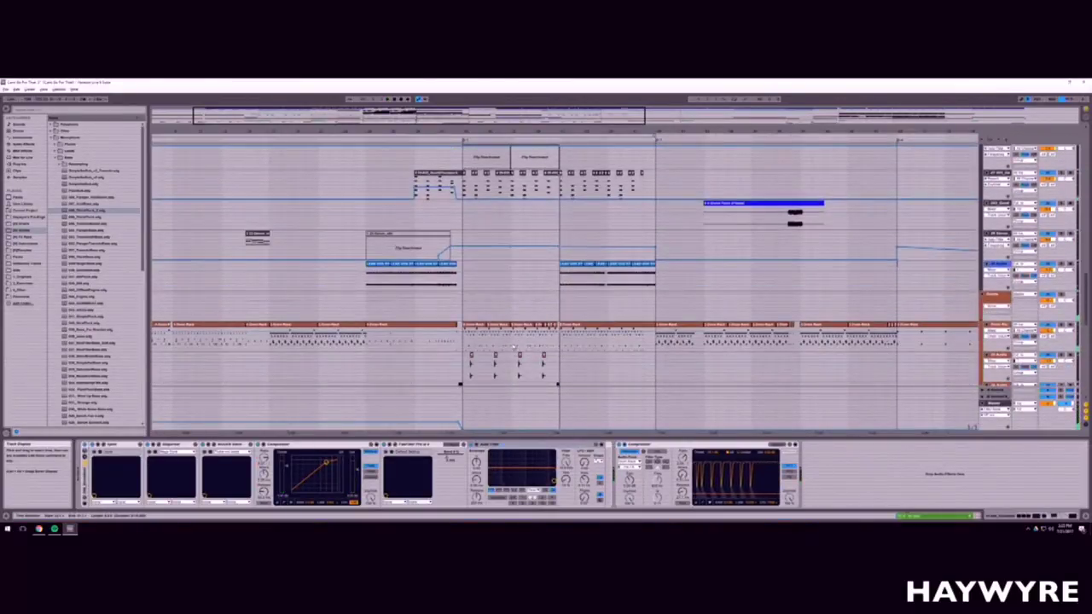
{"action": "left_click", "coordinate": [558, 341]}
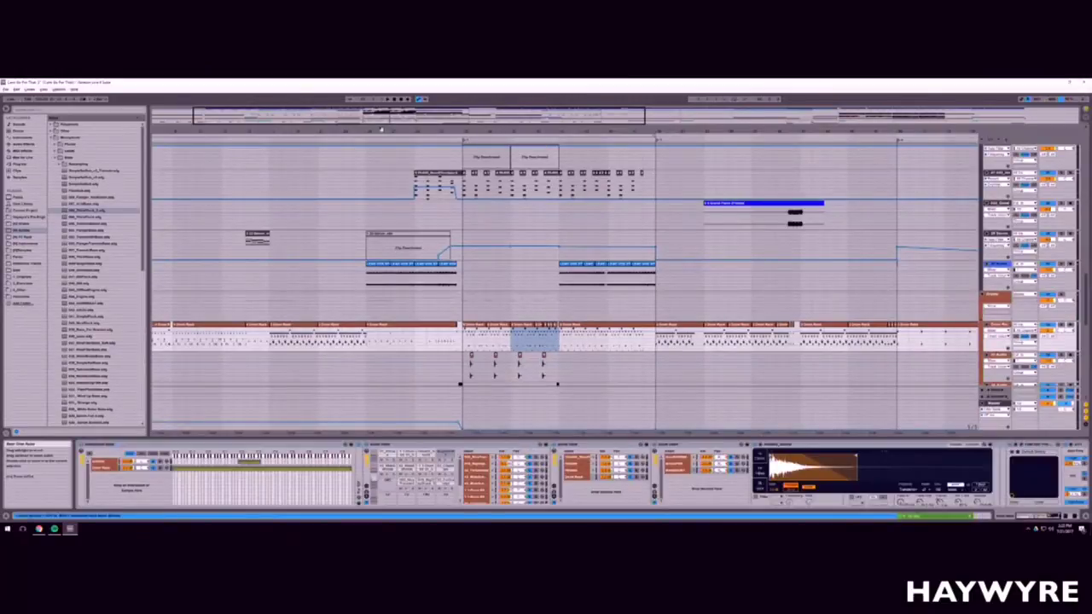
{"action": "left_click_drag", "start_coordinate": [404, 117], "coordinate": [404, 143]}
{"action": "left_click_drag", "start_coordinate": [348, 340], "coordinate": [448, 342]}
{"action": "left_click", "coordinate": [469, 345]}
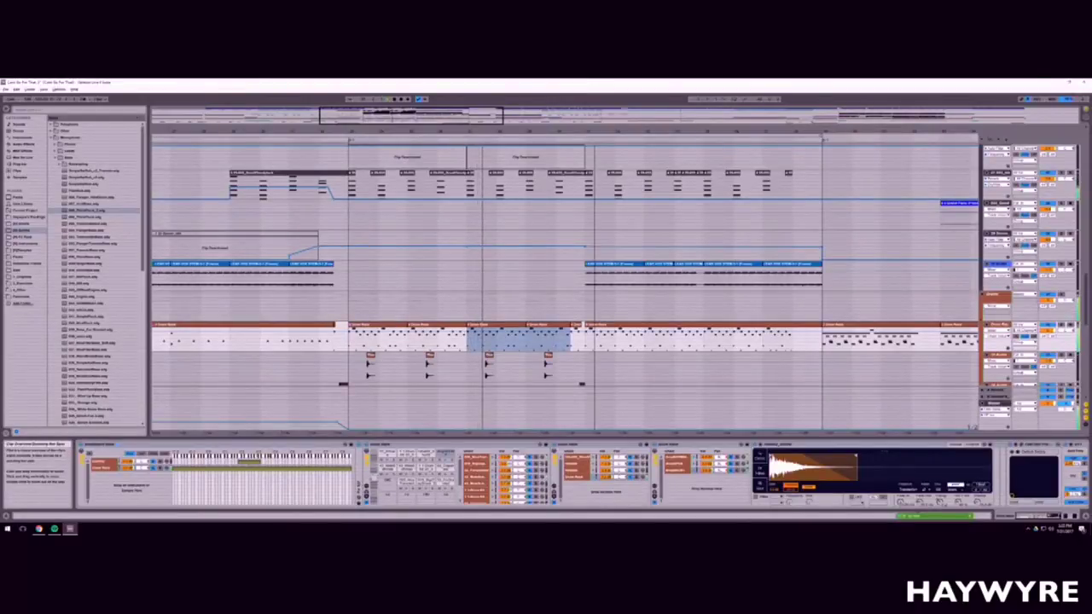
{"action": "key", "text": "plus"}
{"action": "scroll", "coordinate": [468, 401], "scroll_direction": "down", "scroll_amount": 2}
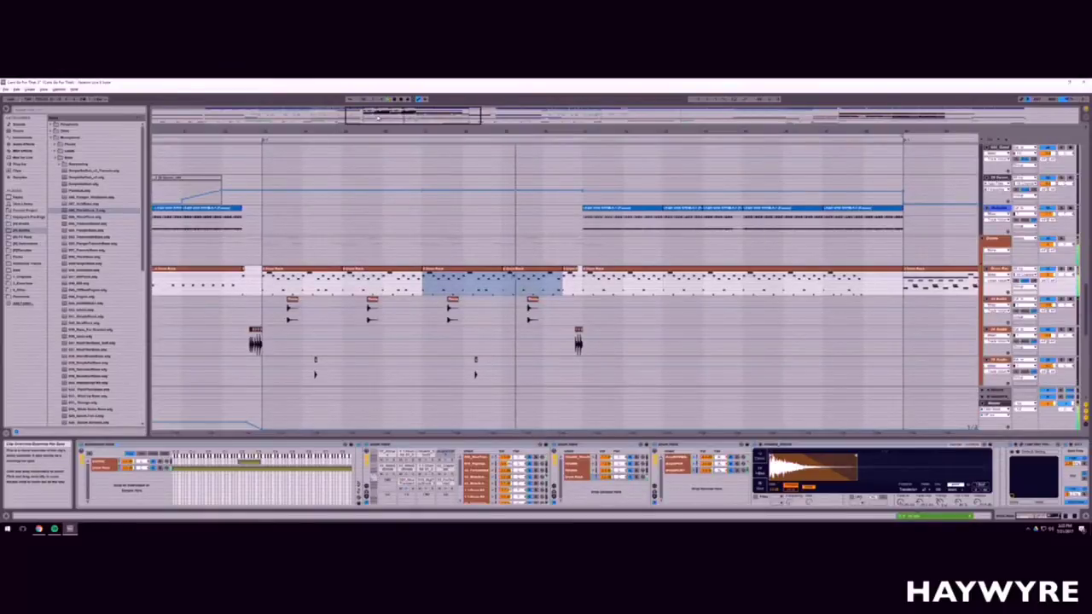
{"action": "scroll", "coordinate": [524, 296], "scroll_direction": "up", "scroll_amount": 3}
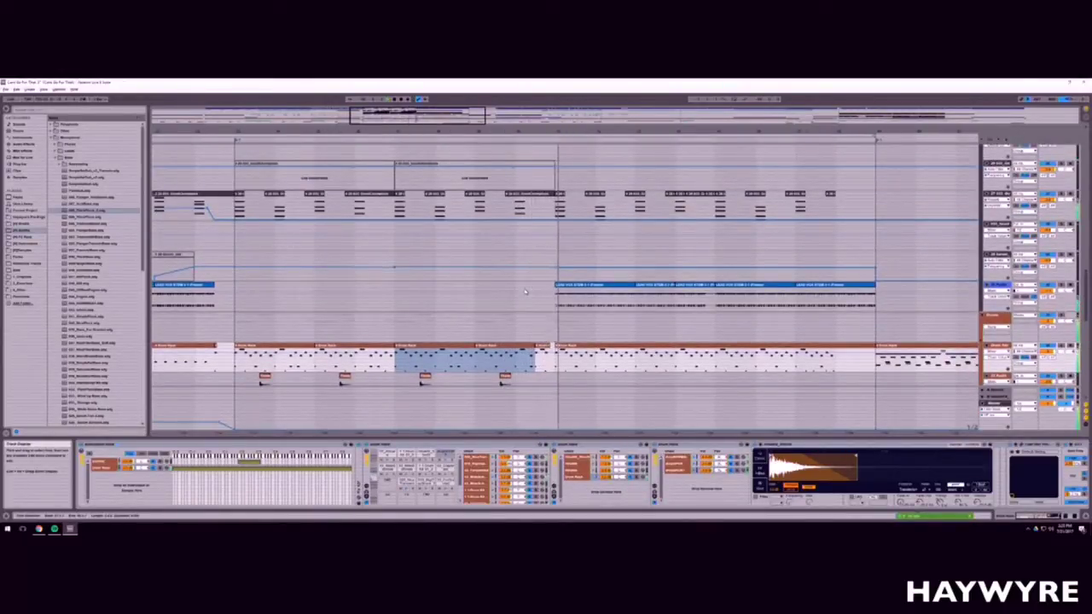
{"action": "key", "text": "minus"}
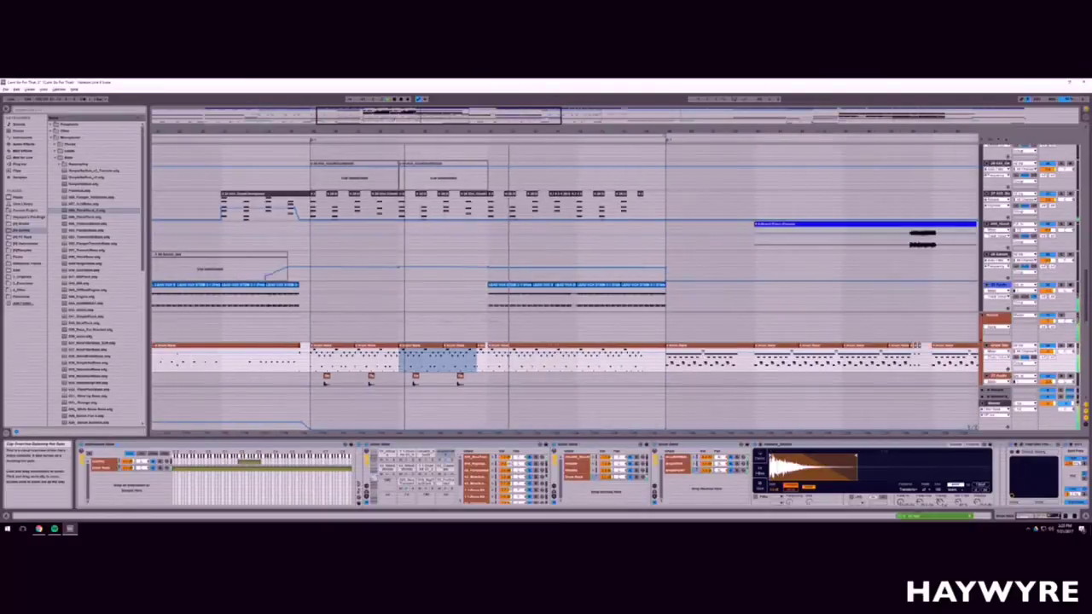
{"action": "scroll", "coordinate": [530, 350], "scroll_direction": "up", "scroll_amount": 7}
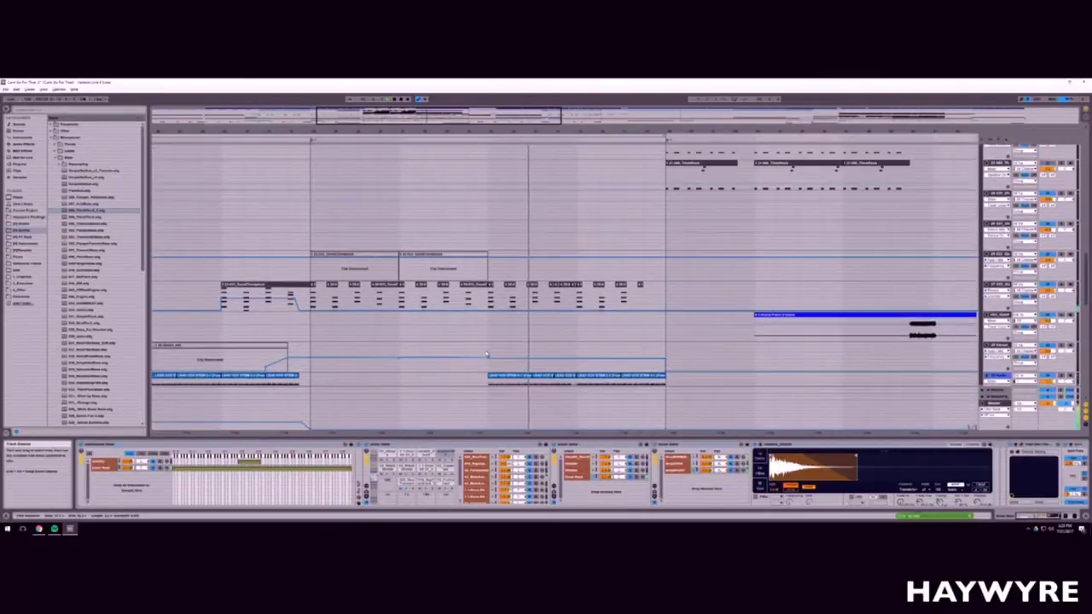
{"action": "scroll", "coordinate": [530, 351], "scroll_direction": "up", "scroll_amount": 6}
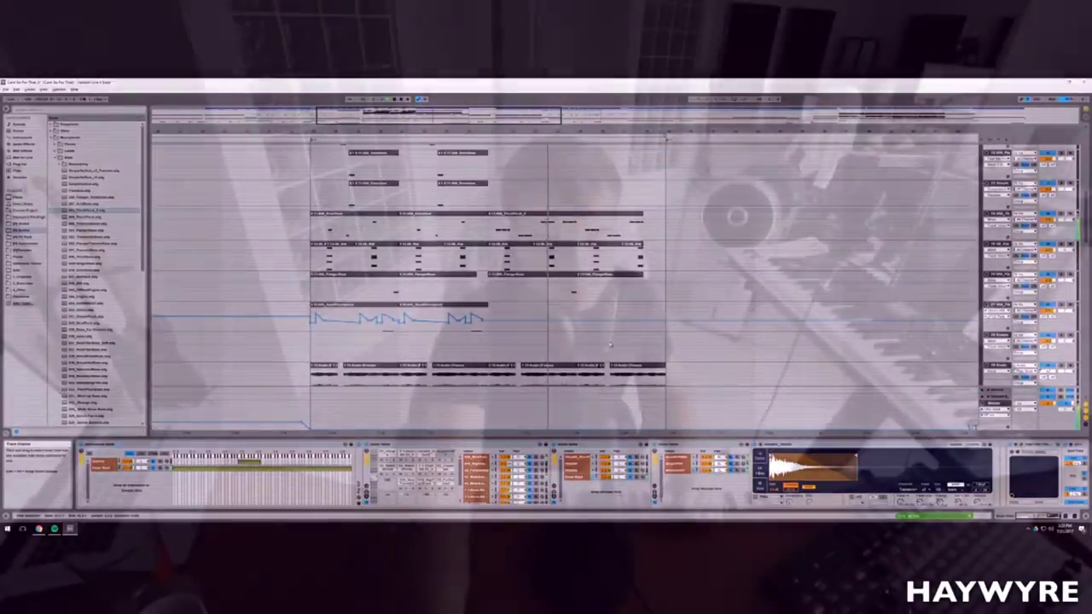
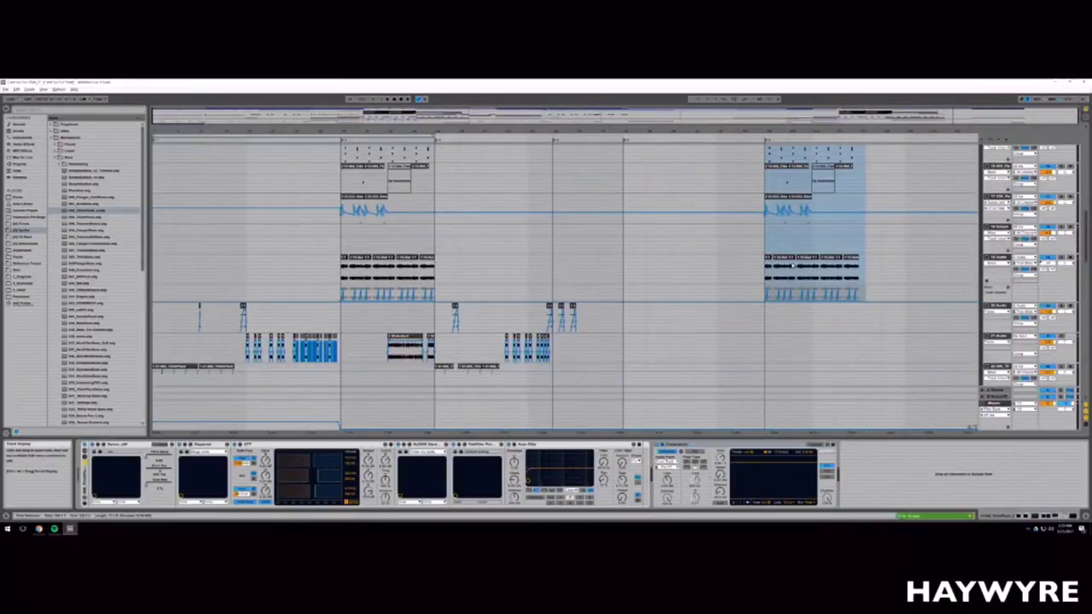
Step: Consolidate the adjoining clips just before the first drop on the cyan-clip synth track into one clip
{"action": "left_click_drag", "start_coordinate": [940, 118], "coordinate": [980, 118]}
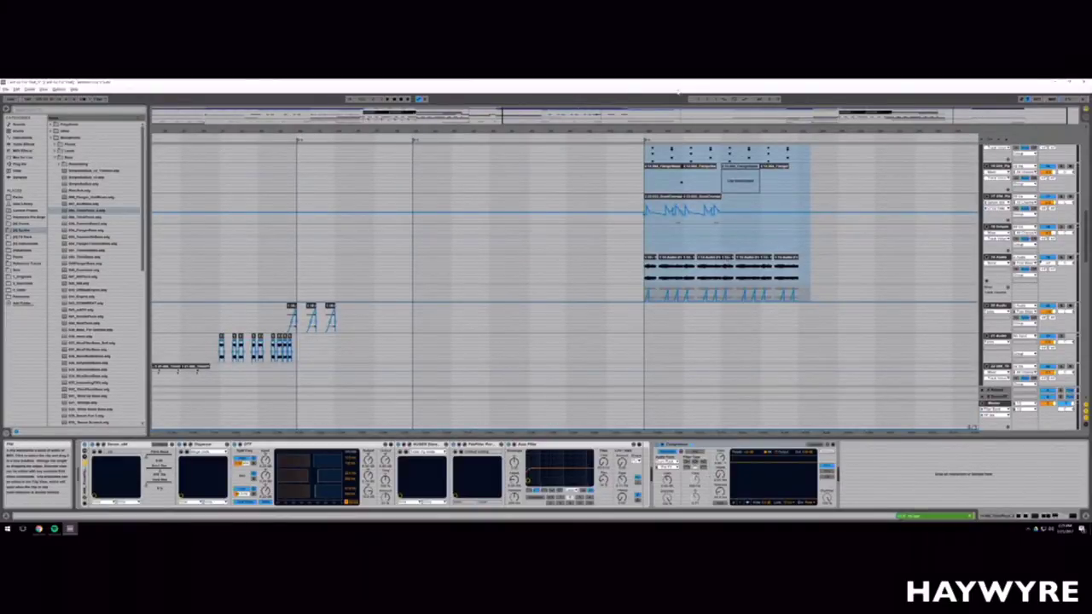
{"action": "left_click_drag", "start_coordinate": [501, 116], "coordinate": [465, 113]}
{"action": "left_click", "coordinate": [394, 100]}
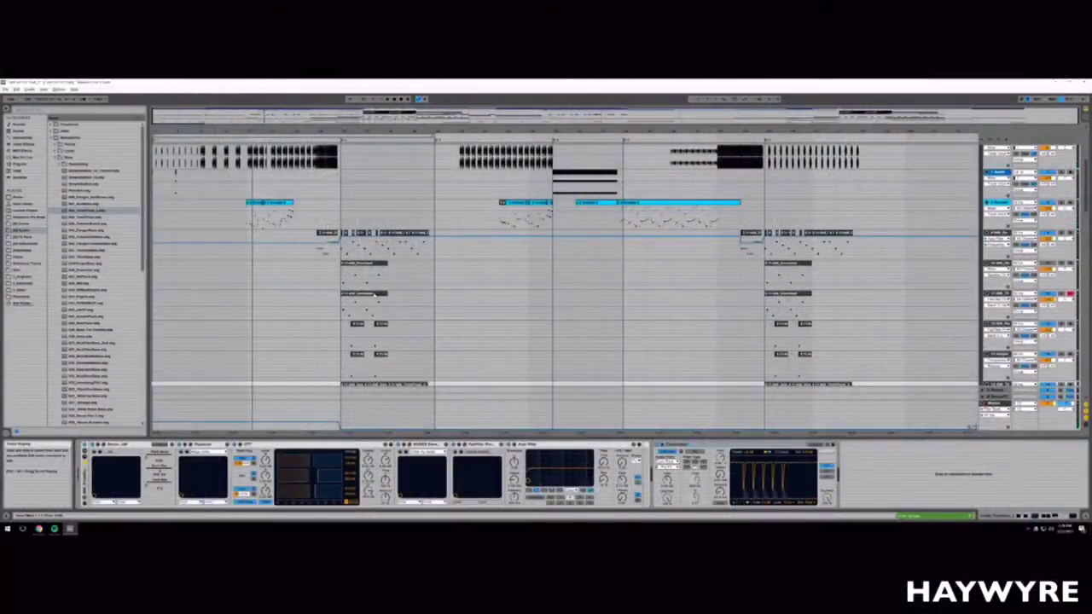
{"action": "left_click", "coordinate": [260, 220]}
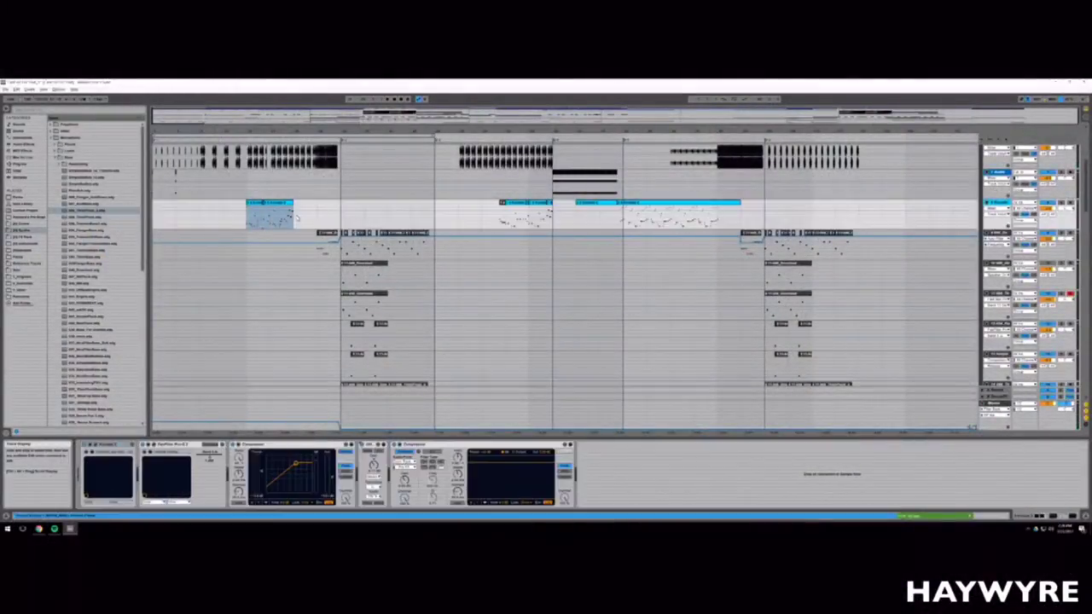
{"action": "left_click", "coordinate": [743, 220]}
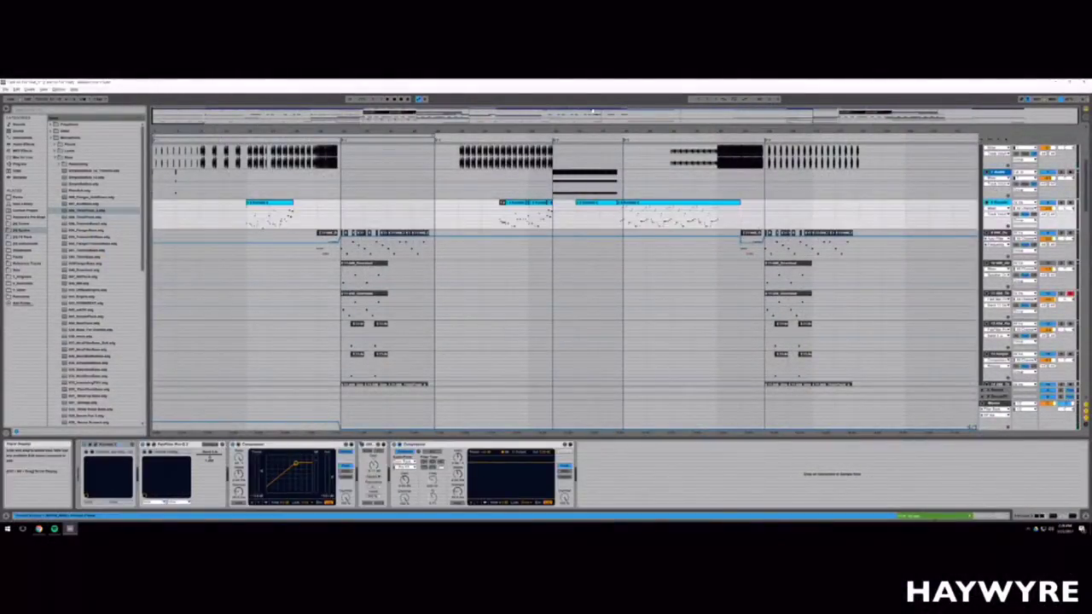
Step: Open the chord clip that leads into the second drop in the note editor
{"action": "scroll", "coordinate": [628, 263], "scroll_direction": "down", "scroll_amount": 2}
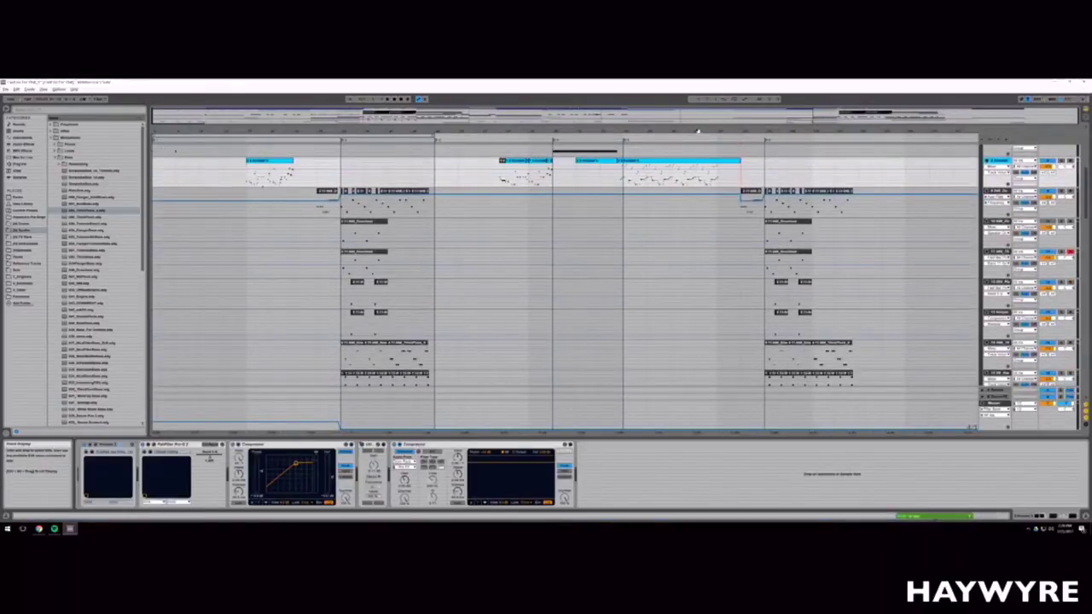
{"action": "scroll", "coordinate": [774, 271], "scroll_direction": "down", "scroll_amount": 4}
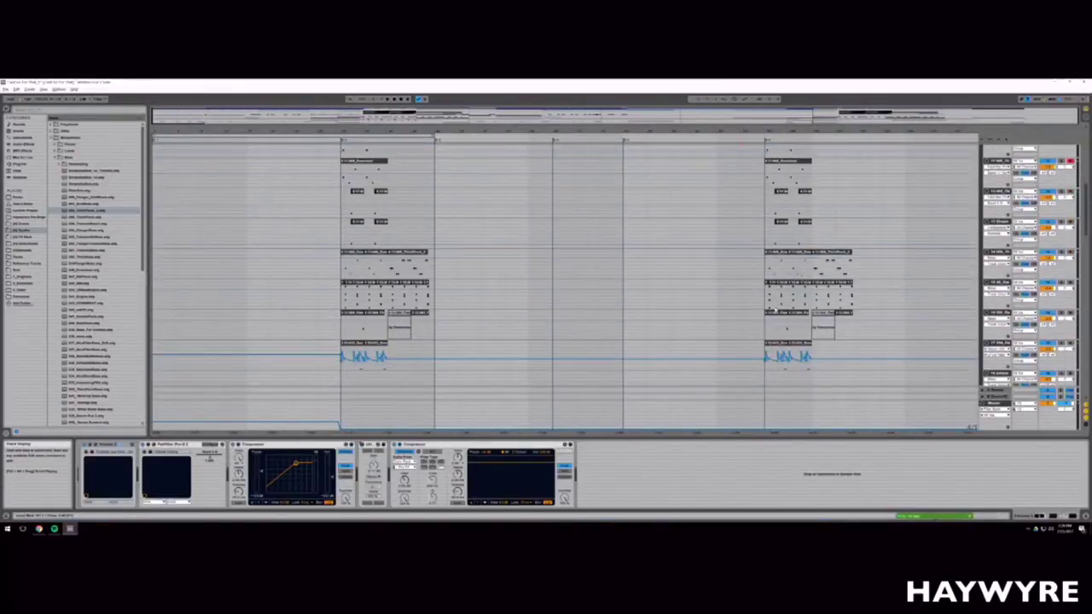
{"action": "scroll", "coordinate": [654, 329], "scroll_direction": "down", "scroll_amount": 8}
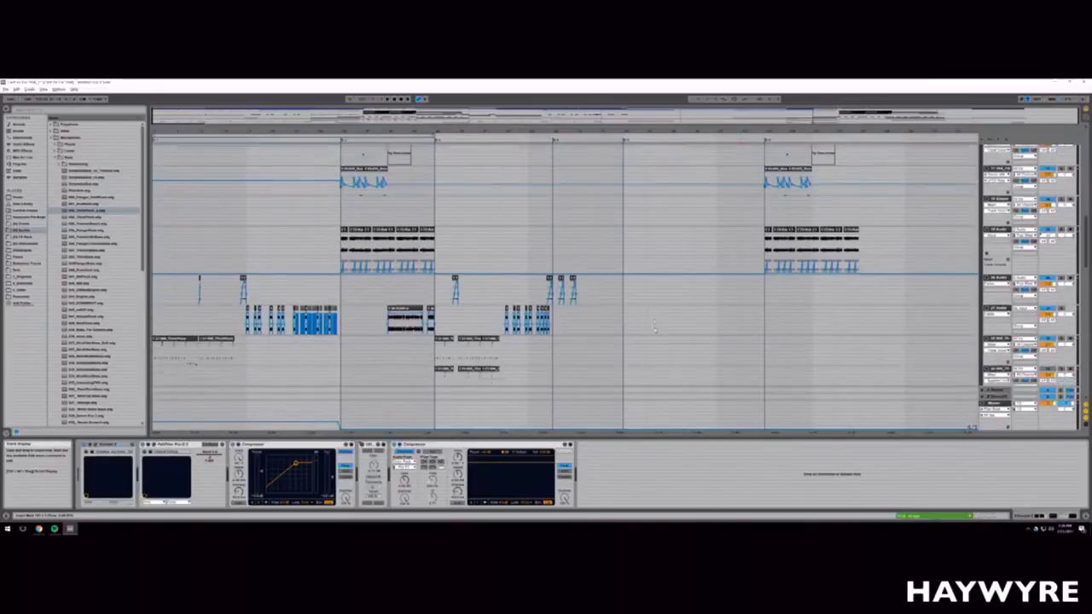
{"action": "scroll", "coordinate": [654, 328], "scroll_direction": "down", "scroll_amount": 3}
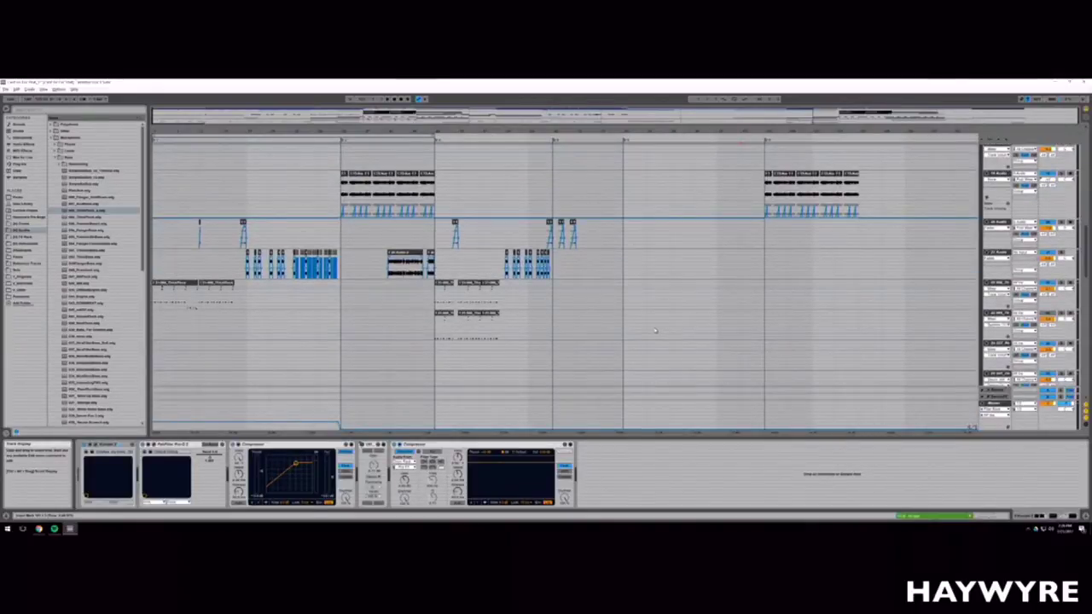
{"action": "scroll", "coordinate": [654, 328], "scroll_direction": "down", "scroll_amount": 10}
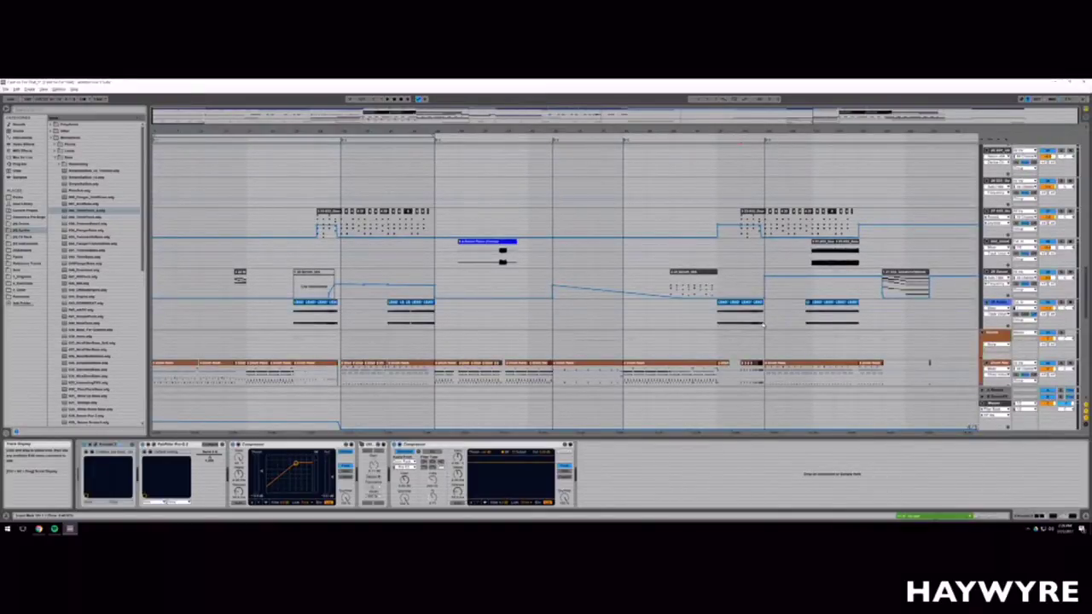
{"action": "left_click_drag", "start_coordinate": [365, 115], "coordinate": [563, 116]}
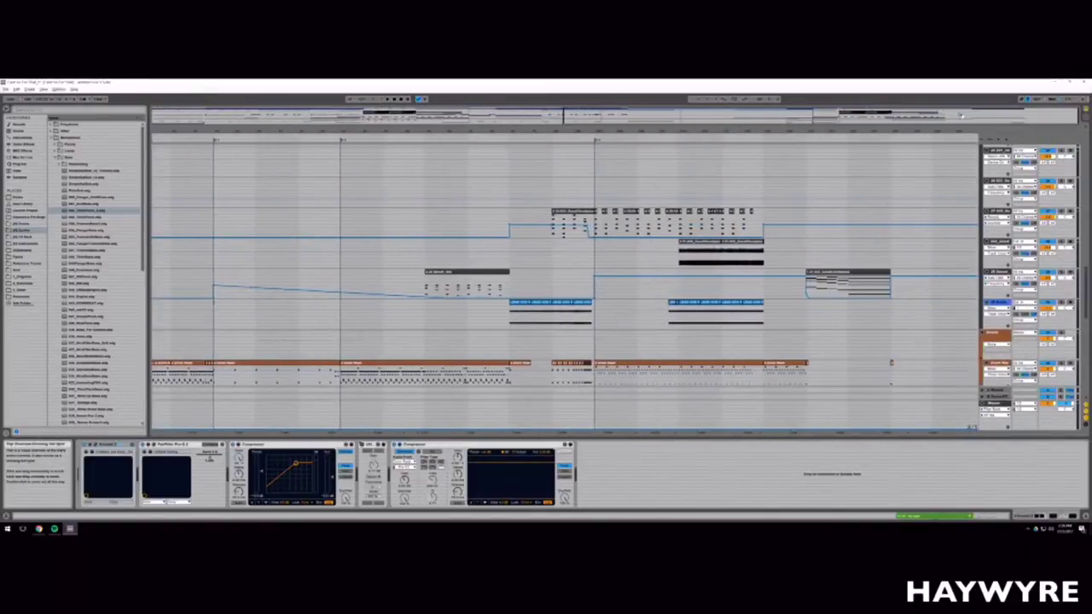
{"action": "scroll", "coordinate": [643, 260], "scroll_direction": "up", "scroll_amount": 1}
{"action": "scroll", "coordinate": [643, 260], "scroll_direction": "up", "scroll_amount": 3}
{"action": "left_click_drag", "start_coordinate": [551, 267], "coordinate": [761, 265]}
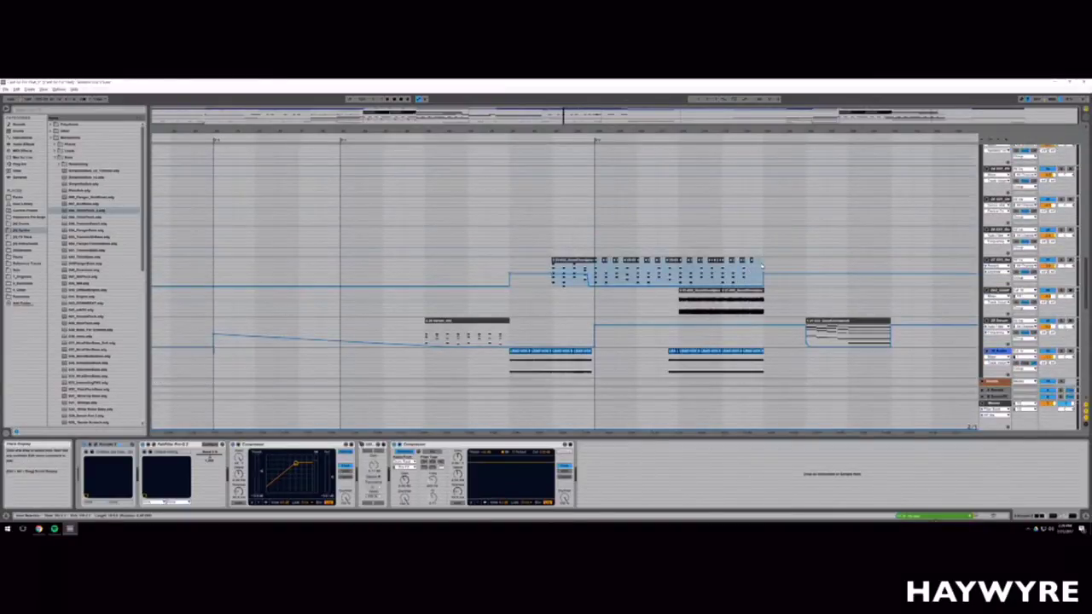
{"action": "left_click_drag", "start_coordinate": [589, 269], "coordinate": [590, 266]}
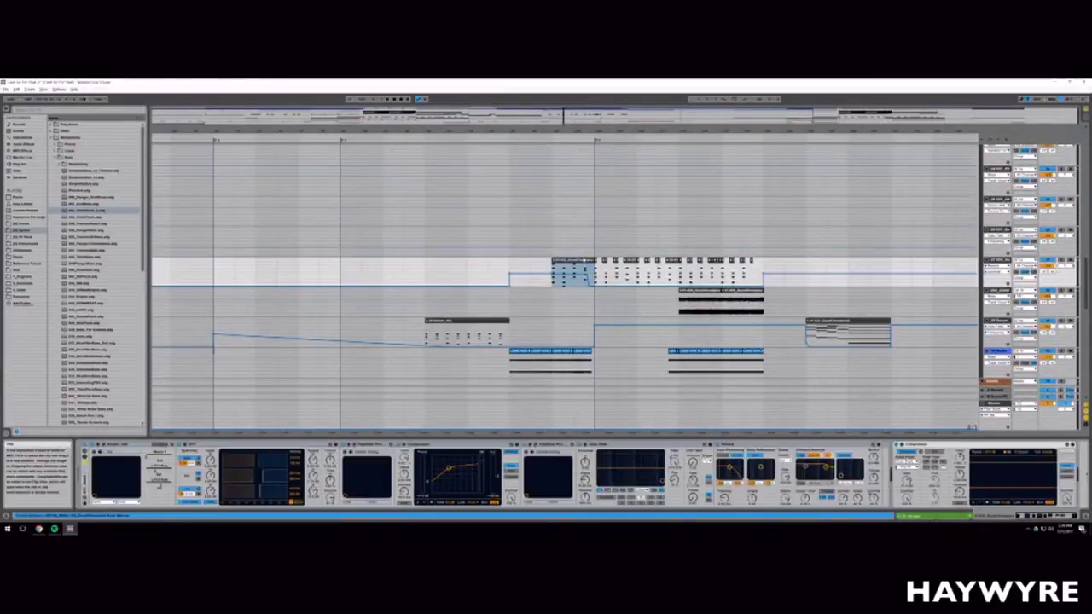
{"action": "double_click", "coordinate": [589, 259]}
{"action": "left_click", "coordinate": [489, 389]}
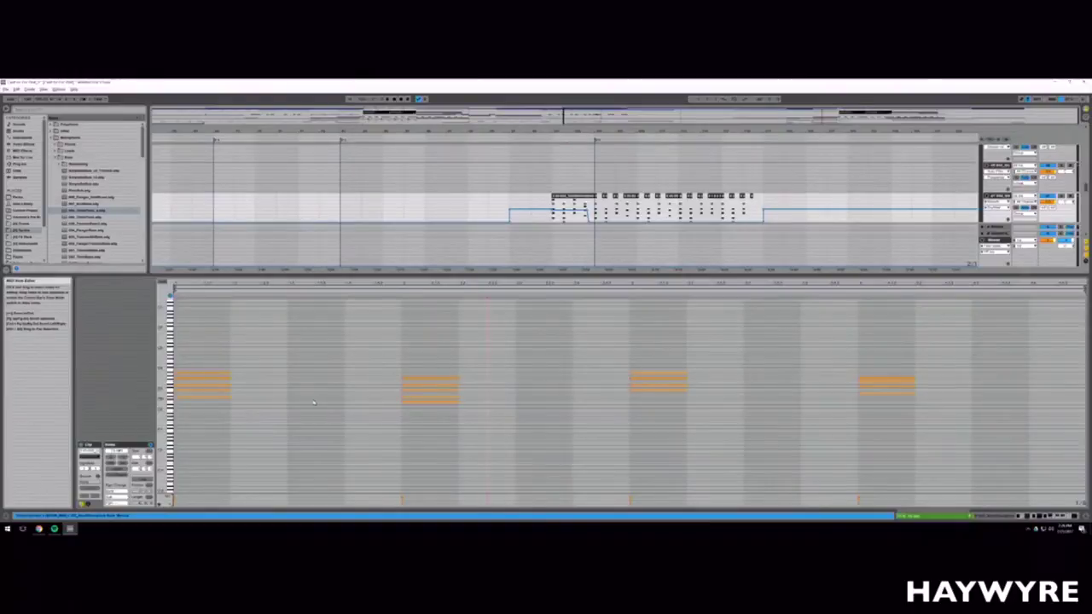
Step: Remove the lowest note of the first chord and raise the lowest note of the second chord
{"action": "left_click_drag", "start_coordinate": [257, 409], "coordinate": [209, 336]}
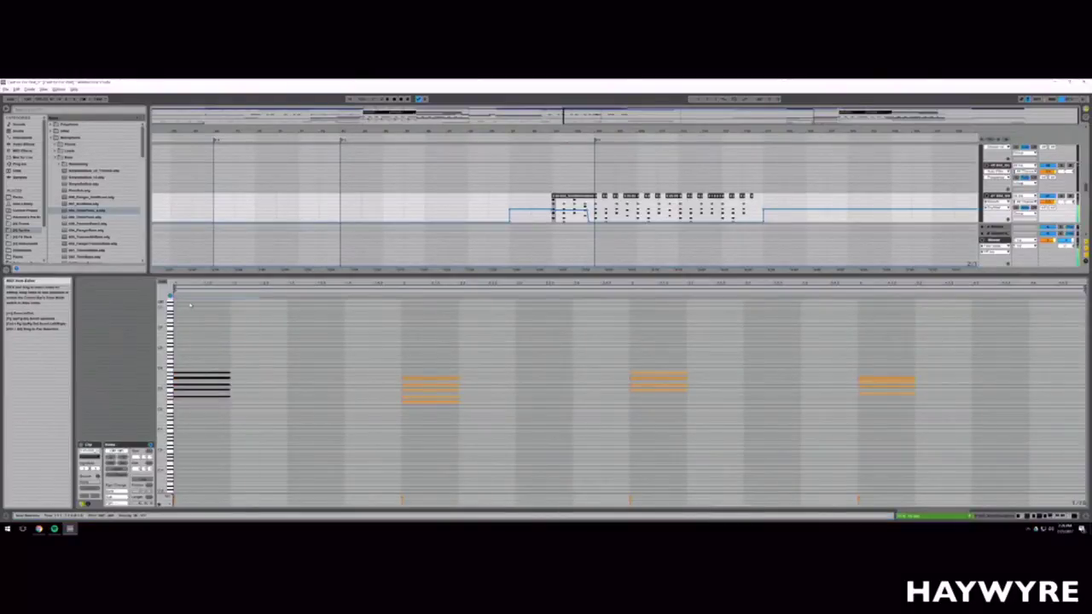
{"action": "left_click", "coordinate": [223, 403]}
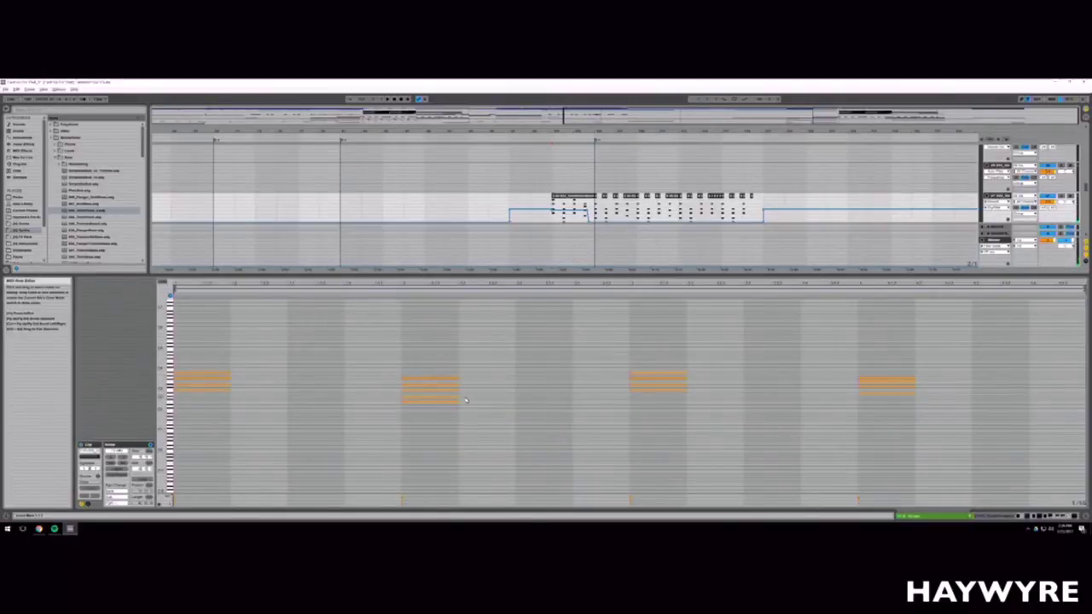
{"action": "left_click_drag", "start_coordinate": [457, 401], "coordinate": [454, 396]}
{"action": "left_click", "coordinate": [273, 367]}
{"action": "left_click_drag", "start_coordinate": [197, 359], "coordinate": [235, 414]}
{"action": "left_click_drag", "start_coordinate": [432, 357], "coordinate": [457, 409]}
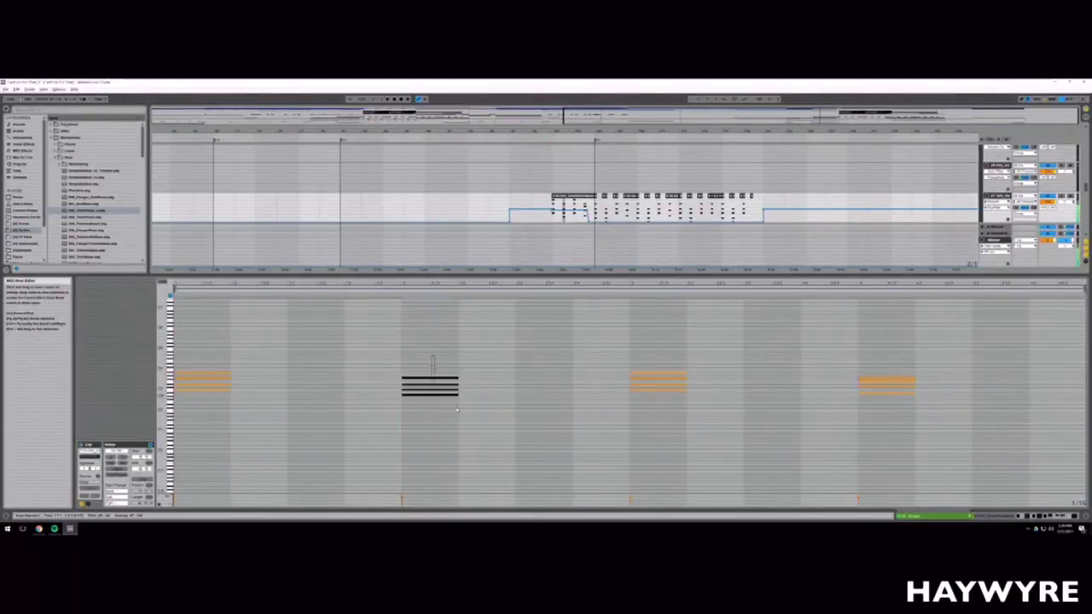
Step: Revoice the third chord by lowering its bottom note and moving its top note down between the remaining lower notes
{"action": "left_click", "coordinate": [670, 393]}
{"action": "left_click_drag", "start_coordinate": [670, 389], "coordinate": [671, 396]}
{"action": "left_click", "coordinate": [669, 385]}
{"action": "left_click", "coordinate": [668, 382]}
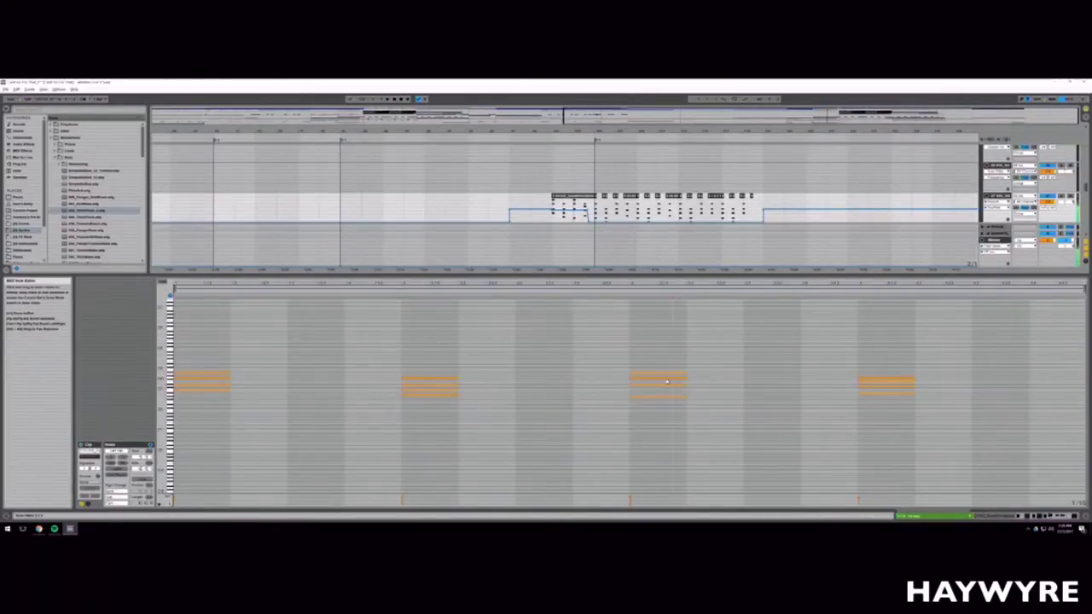
{"action": "left_click", "coordinate": [667, 378]}
{"action": "left_click", "coordinate": [667, 372]}
{"action": "key", "text": "Down"}
{"action": "key", "text": "Down"}
{"action": "key", "text": "Down"}
{"action": "key", "text": "Down"}
{"action": "key", "text": "Down"}
{"action": "key", "text": "Down"}
{"action": "key", "text": "Down"}
{"action": "key", "text": "Down"}
{"action": "key", "text": "Down"}
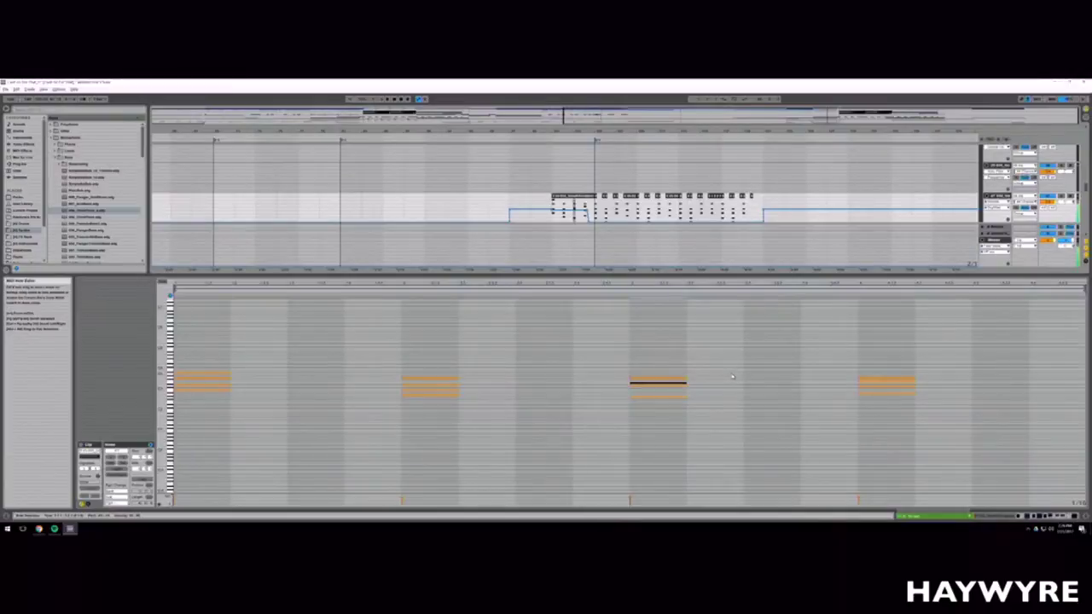
{"action": "left_click_drag", "start_coordinate": [700, 367], "coordinate": [658, 409]}
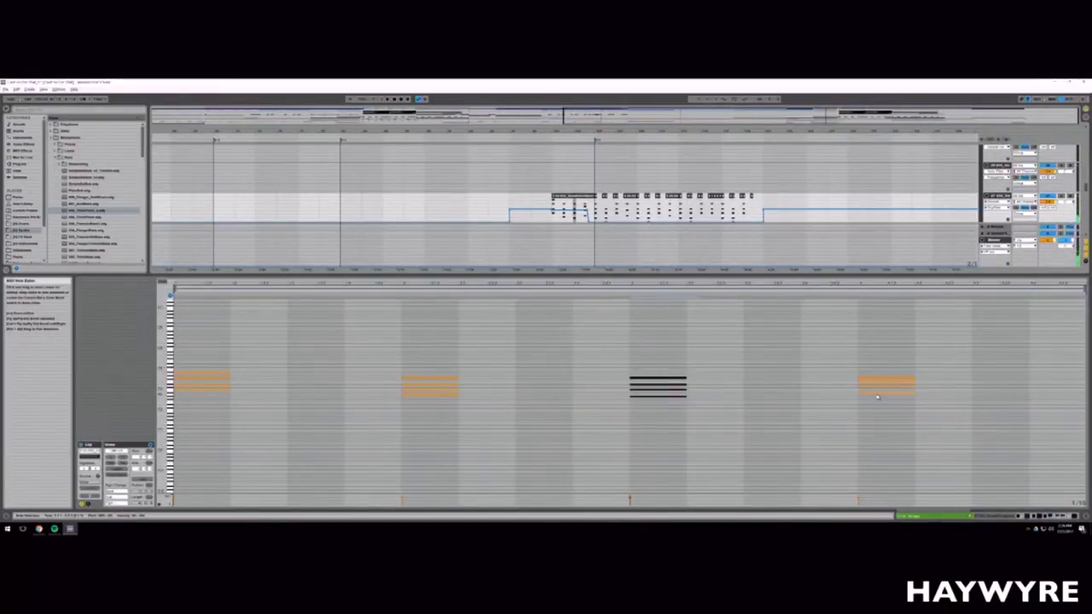
Step: Raise the top note of the fourth chord by about four semitones and close the note editor
{"action": "left_click", "coordinate": [878, 393]}
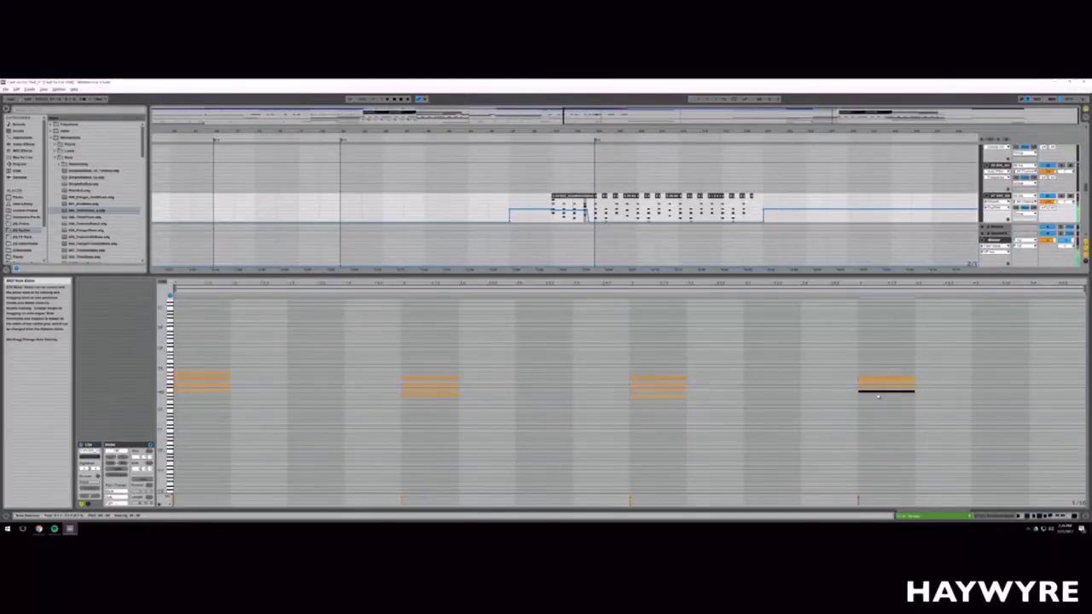
{"action": "key", "text": "Down"}
{"action": "left_click", "coordinate": [879, 387]}
{"action": "left_click", "coordinate": [878, 384]}
{"action": "left_click", "coordinate": [879, 381]}
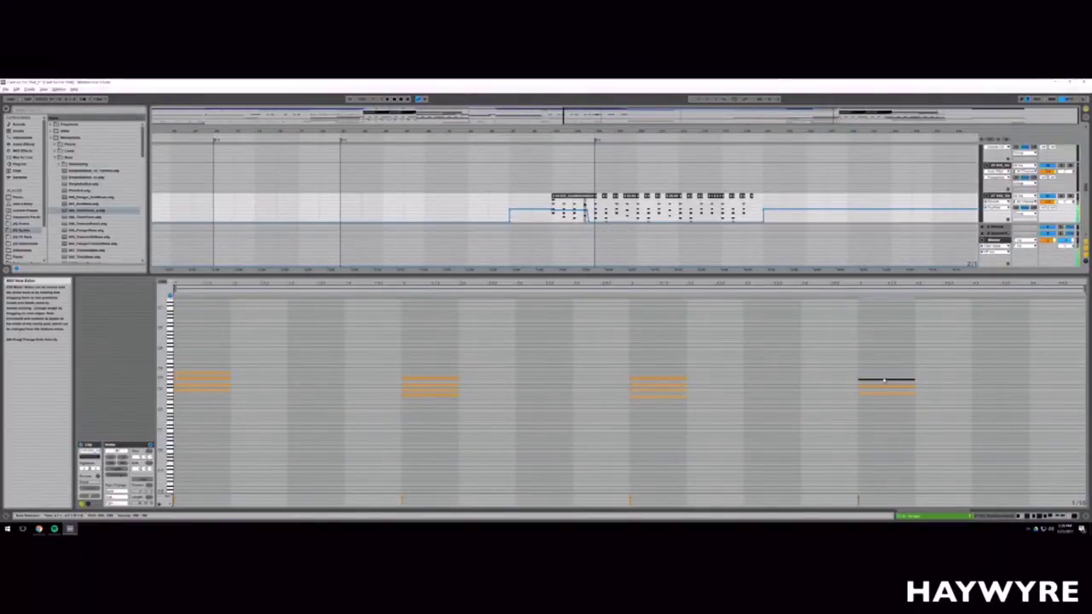
{"action": "left_click", "coordinate": [882, 380]}
{"action": "left_click", "coordinate": [883, 380]}
{"action": "key", "text": "Up"}
{"action": "key", "text": "Up"}
{"action": "key", "text": "Up"}
{"action": "key", "text": "Up"}
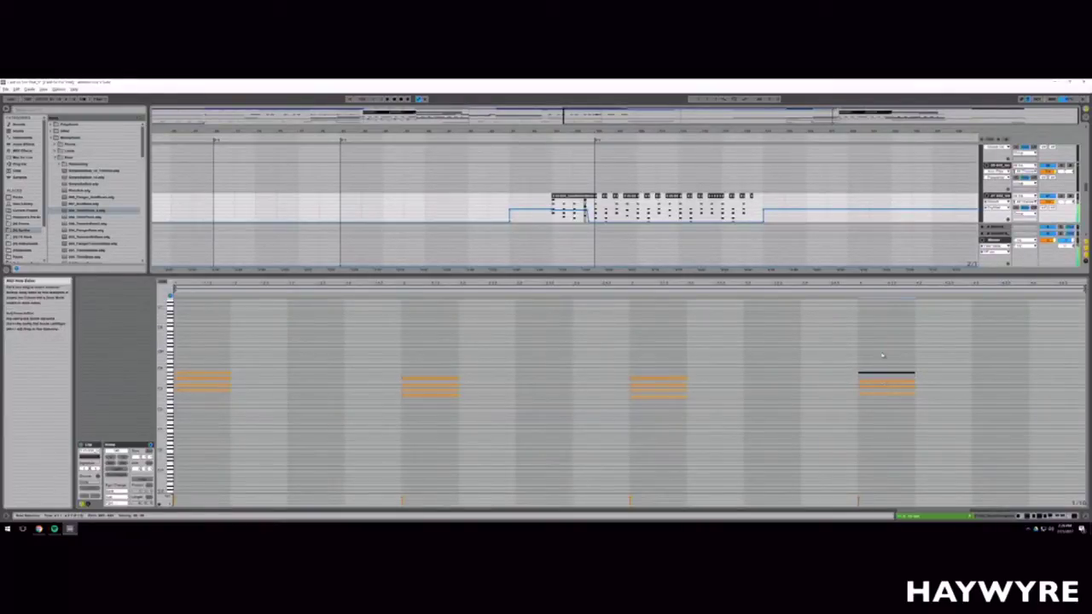
{"action": "left_click_drag", "start_coordinate": [928, 365], "coordinate": [845, 400]}
{"action": "key", "text": "shift+Tab"}
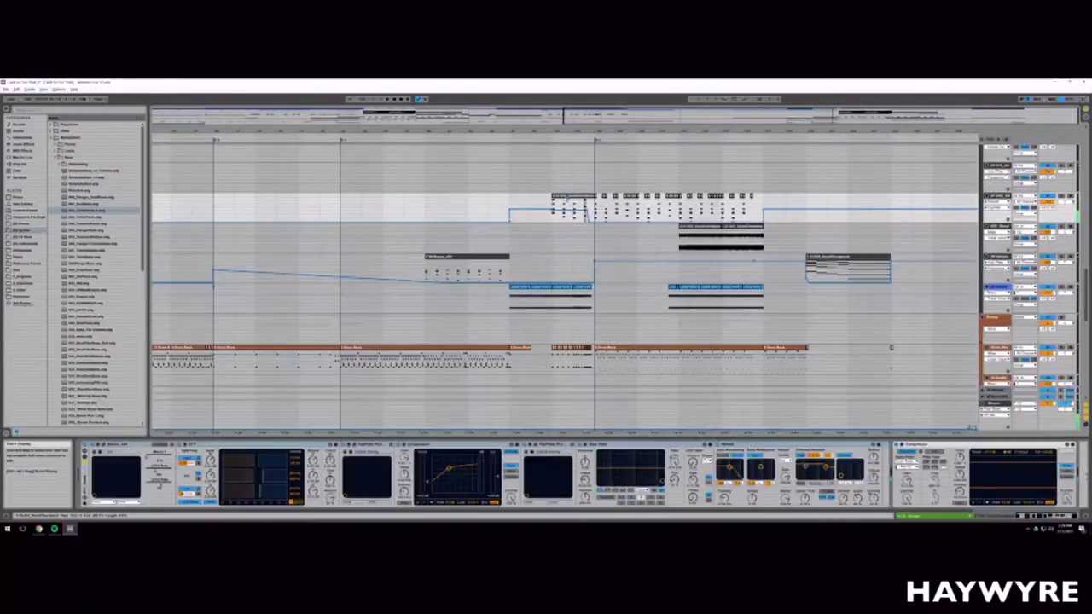
Step: Duplicate the revoiced chord clip four times over the existing chord clips of the second drop
{"action": "left_click", "coordinate": [573, 196]}
{"action": "left_click_drag", "start_coordinate": [610, 116], "coordinate": [790, 119]}
{"action": "scroll", "coordinate": [544, 225], "scroll_direction": "up", "scroll_amount": 1}
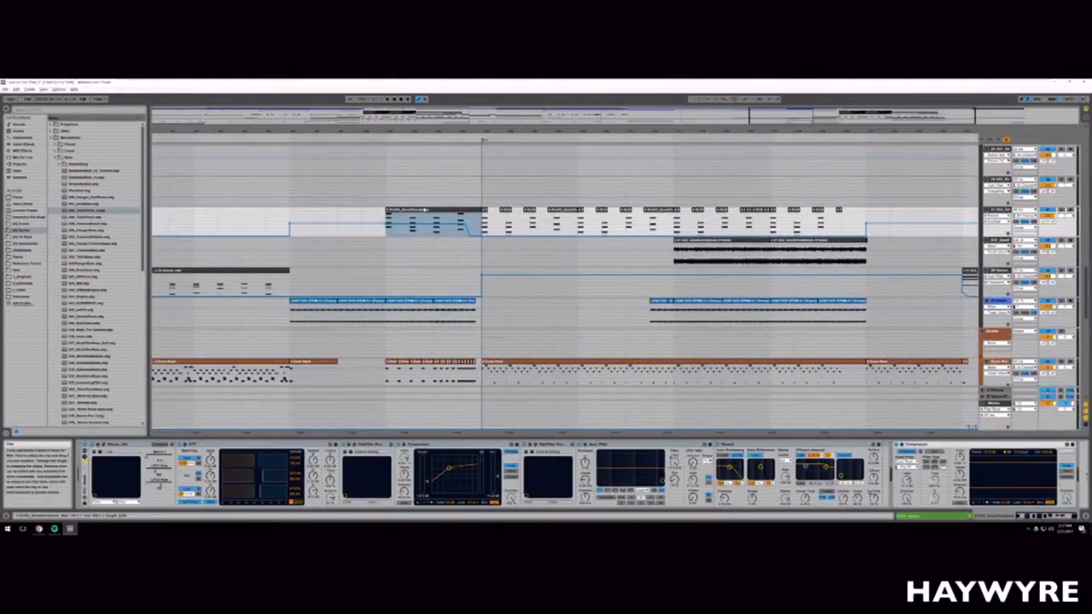
{"action": "key", "text": "ctrl+d"}
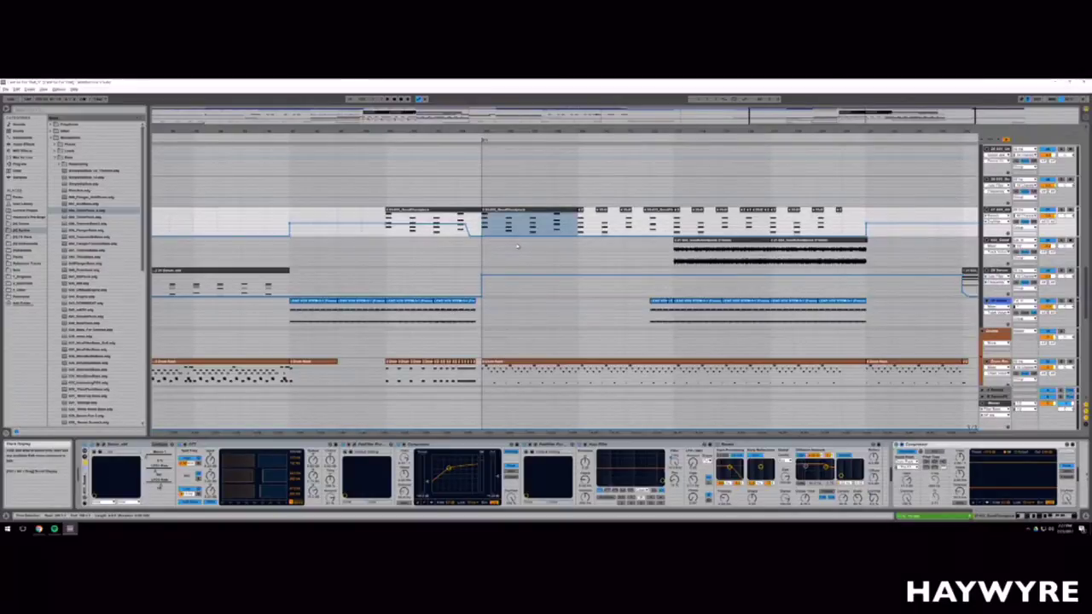
{"action": "key", "text": "ctrl+d"}
{"action": "key", "text": "ctrl+d"}
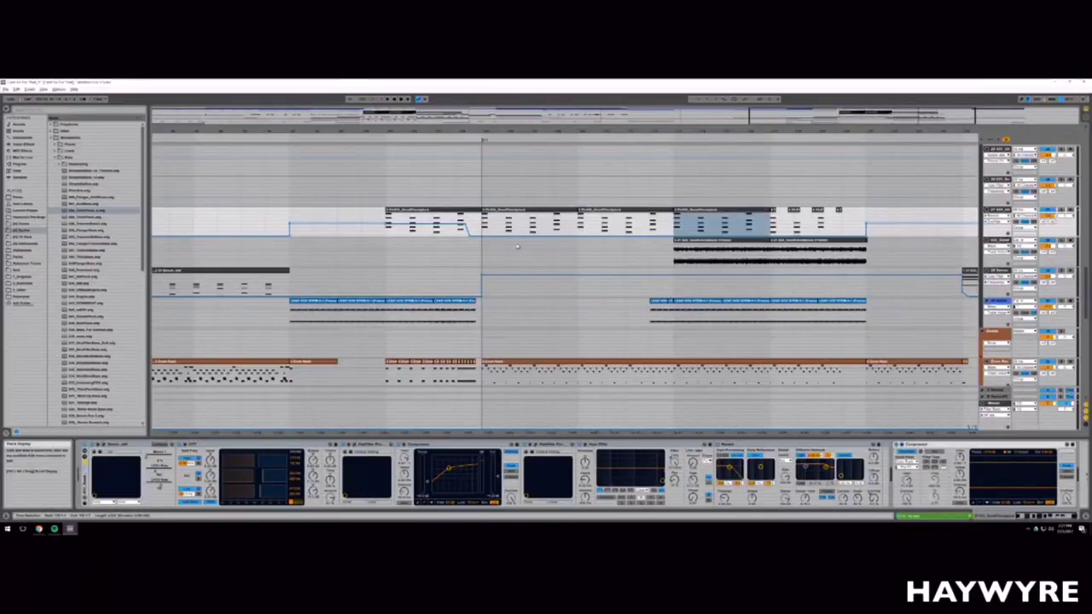
{"action": "key", "text": "ctrl+d"}
Step: Trim the tail of the last chord clip copy and extend the clip back to the end of the drop
{"action": "left_click_drag", "start_coordinate": [843, 223], "coordinate": [913, 223]}
{"action": "key", "text": "Delete"}
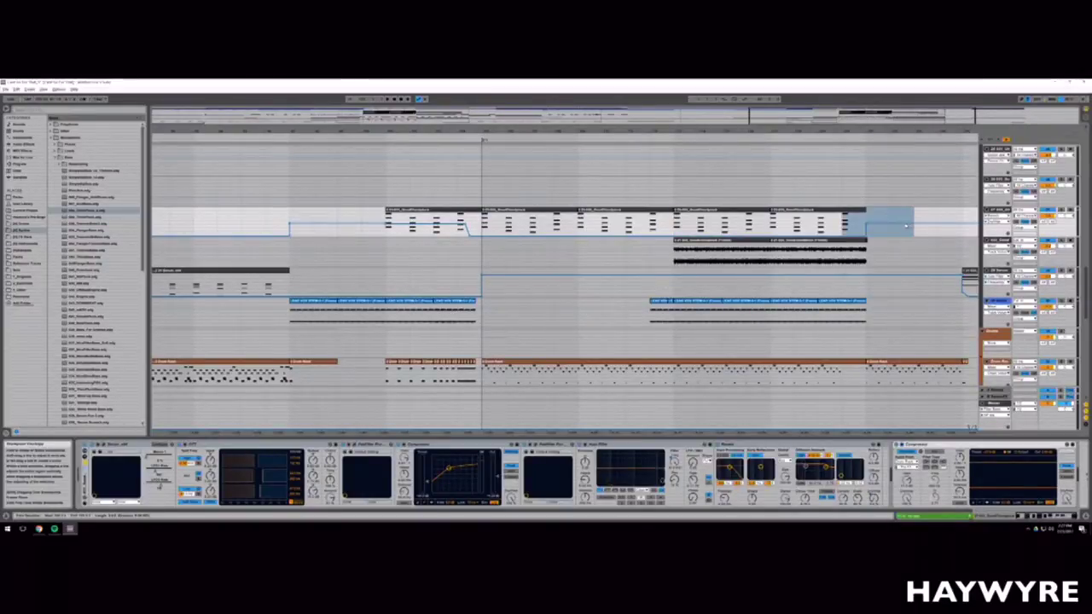
{"action": "left_click_drag", "start_coordinate": [648, 130], "coordinate": [546, 102]}
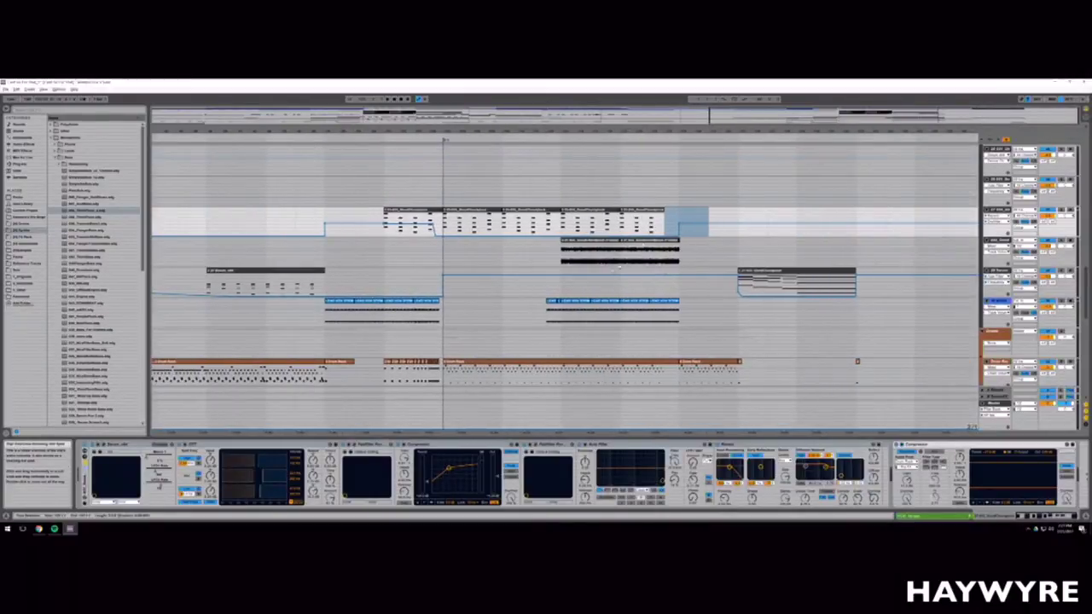
{"action": "left_click_drag", "start_coordinate": [663, 211], "coordinate": [665, 211]}
Step: Consolidate the first drop's drum rack clips into one clip and paste a copy at the start of the second drop
{"action": "scroll", "coordinate": [560, 299], "scroll_direction": "up", "scroll_amount": 6}
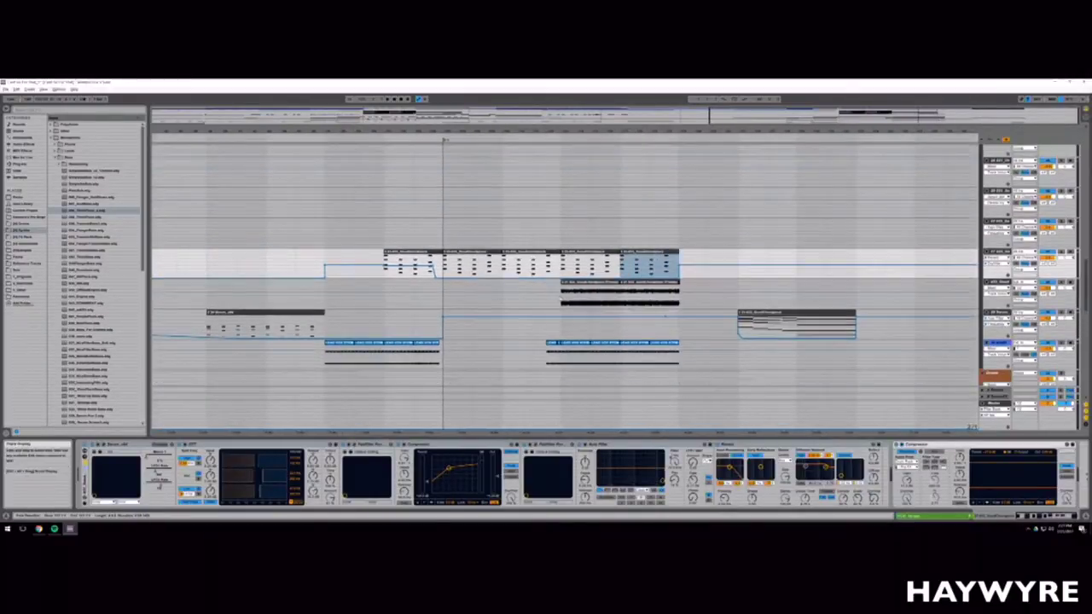
{"action": "scroll", "coordinate": [561, 299], "scroll_direction": "down", "scroll_amount": 6}
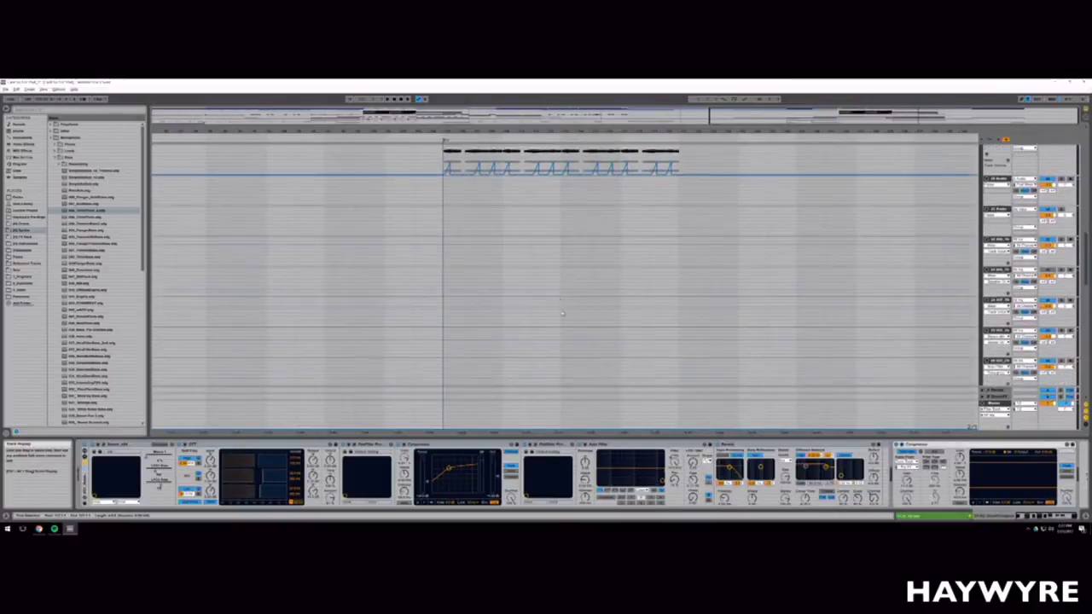
{"action": "left_click_drag", "start_coordinate": [673, 130], "coordinate": [537, 95]}
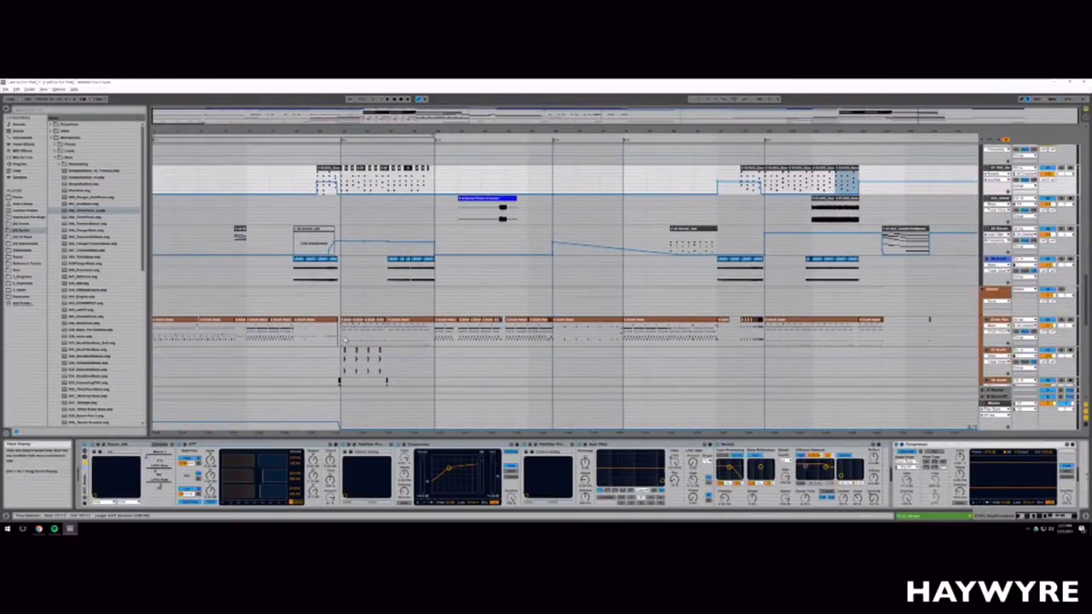
{"action": "left_click", "coordinate": [344, 339]}
{"action": "left_click_drag", "start_coordinate": [404, 341], "coordinate": [434, 340]}
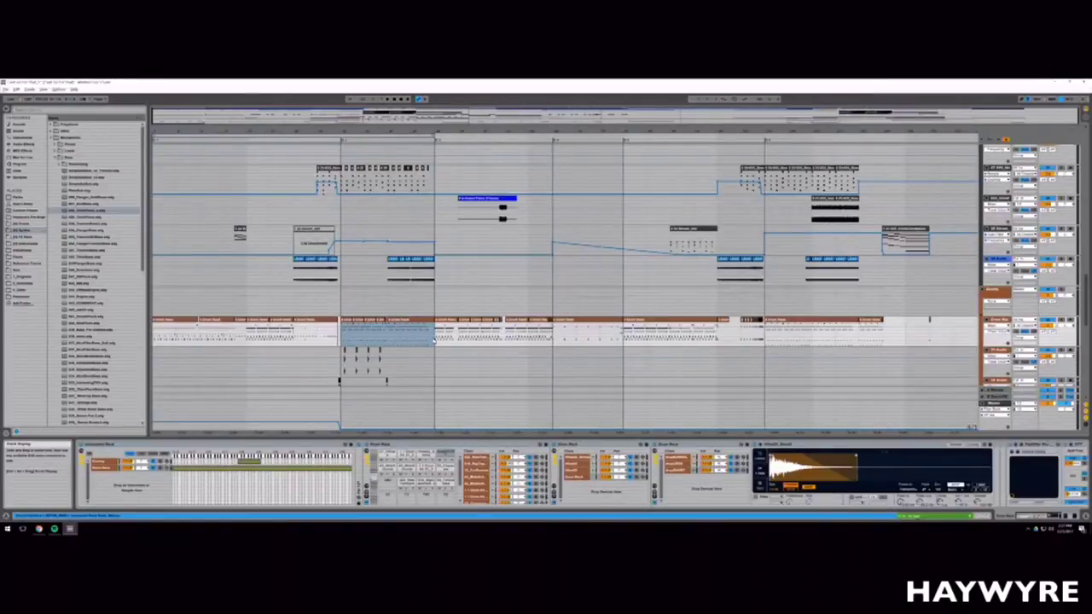
{"action": "key", "text": "ctrl+j"}
{"action": "key", "text": "ctrl+c"}
{"action": "left_click", "coordinate": [765, 335]}
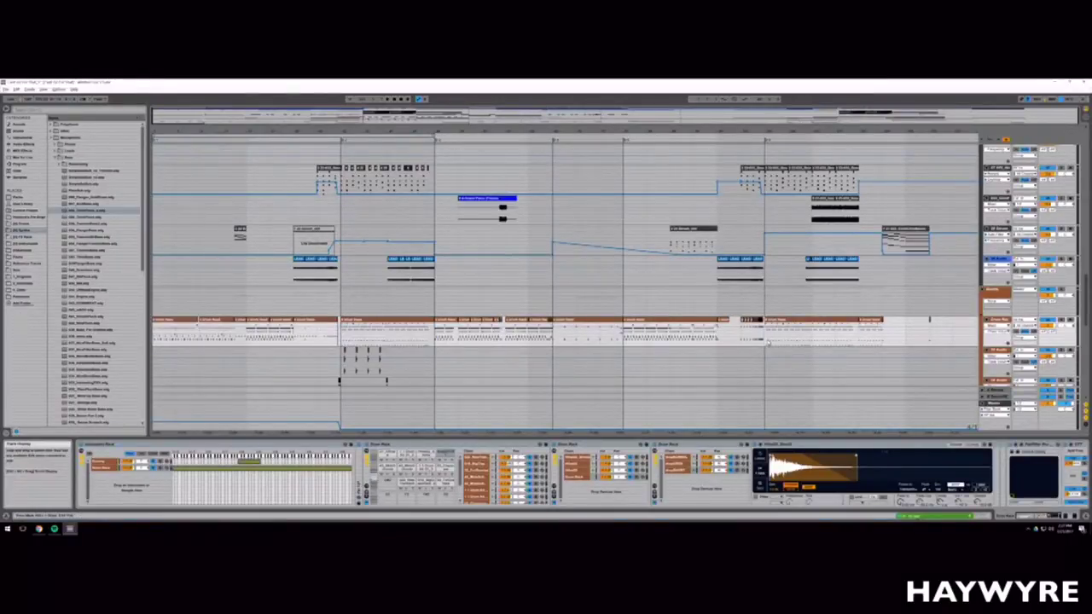
{"action": "key", "text": "ctrl+v"}
{"action": "left_click_drag", "start_coordinate": [847, 131], "coordinate": [671, 170]}
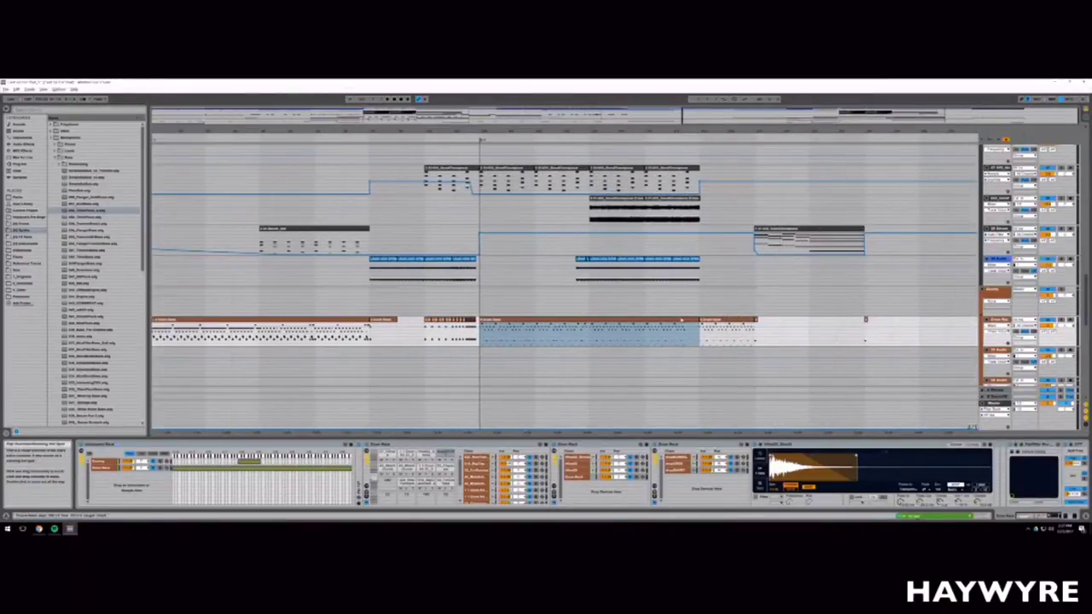
Step: Copy the first quarter of the second drop's drum pattern and paste it directly after the end of the pattern
{"action": "left_click_drag", "start_coordinate": [485, 343], "coordinate": [534, 341]}
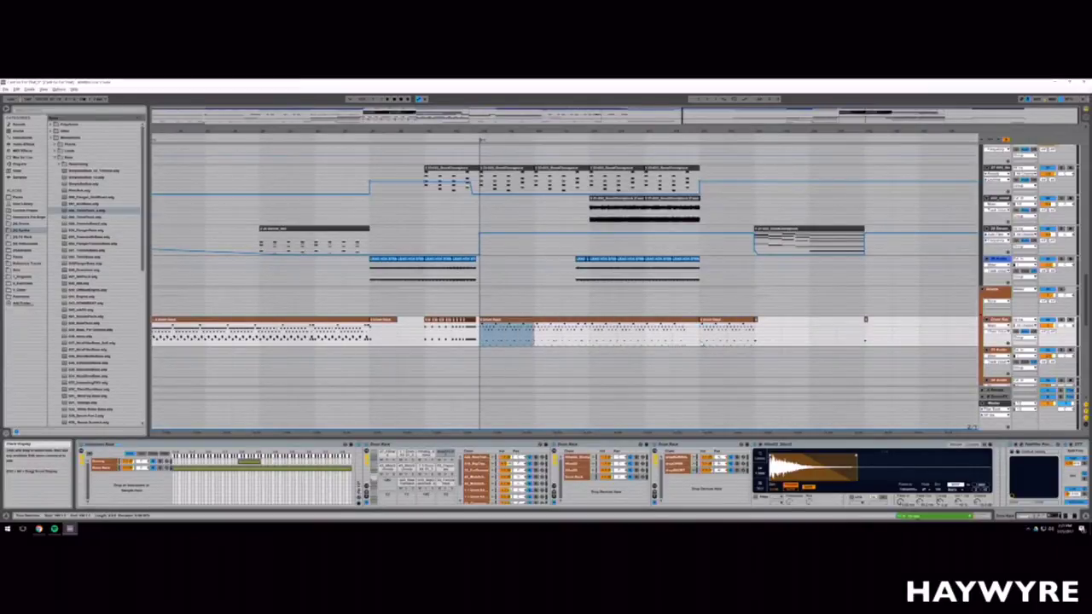
{"action": "key", "text": "ctrl+c"}
{"action": "left_click", "coordinate": [700, 337]}
{"action": "key", "text": "ctrl+v"}
Step: Consolidate the chord-stab track's clips across the second drop into one clip and check its notes
{"action": "scroll", "coordinate": [645, 337], "scroll_direction": "up", "scroll_amount": 10}
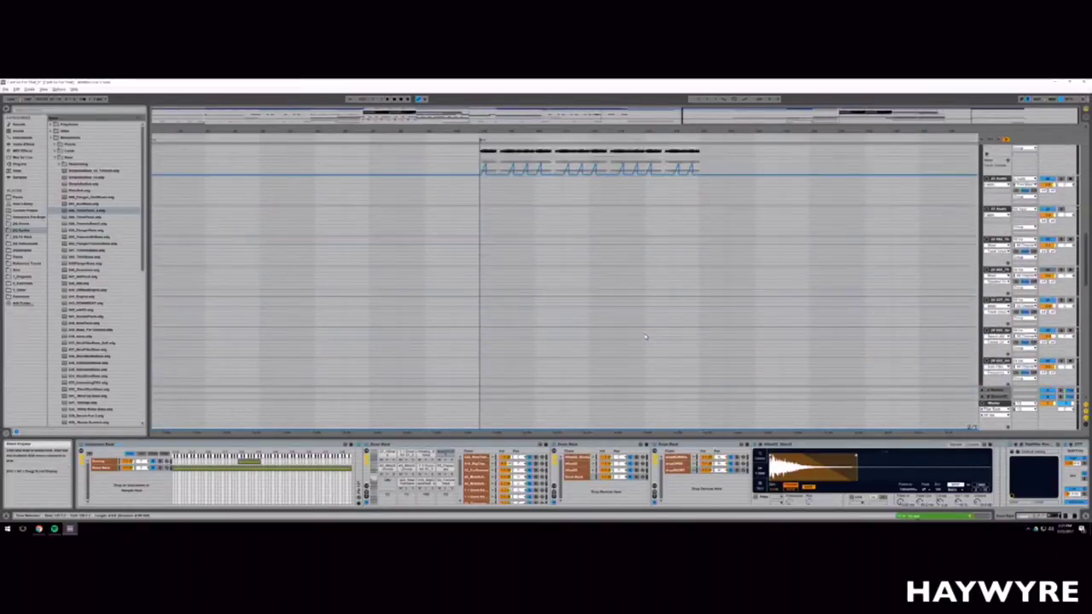
{"action": "scroll", "coordinate": [566, 336], "scroll_direction": "up", "scroll_amount": 6}
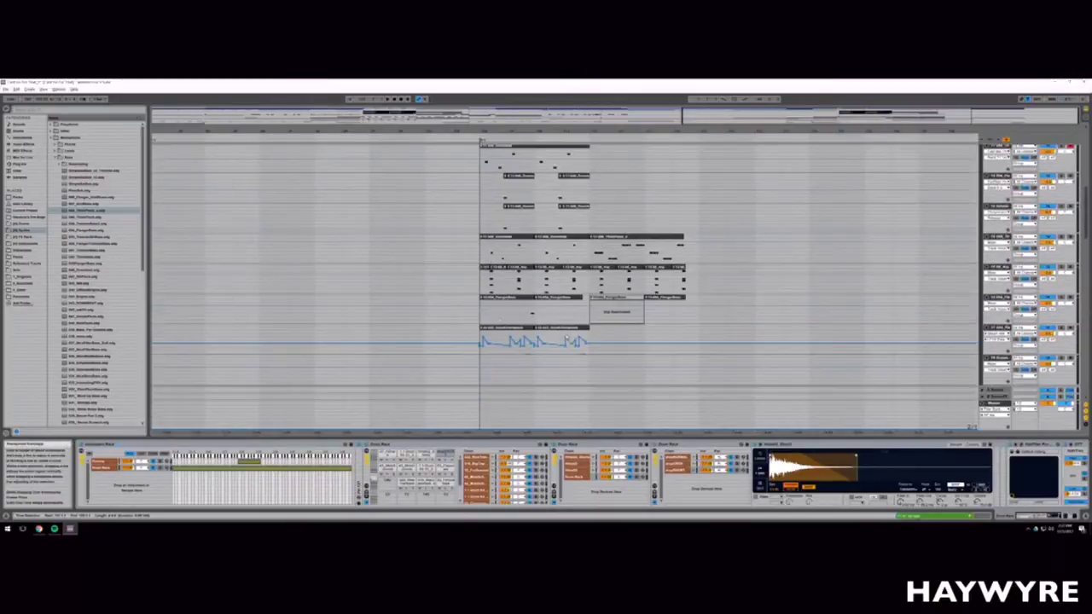
{"action": "left_click_drag", "start_coordinate": [483, 289], "coordinate": [694, 289]}
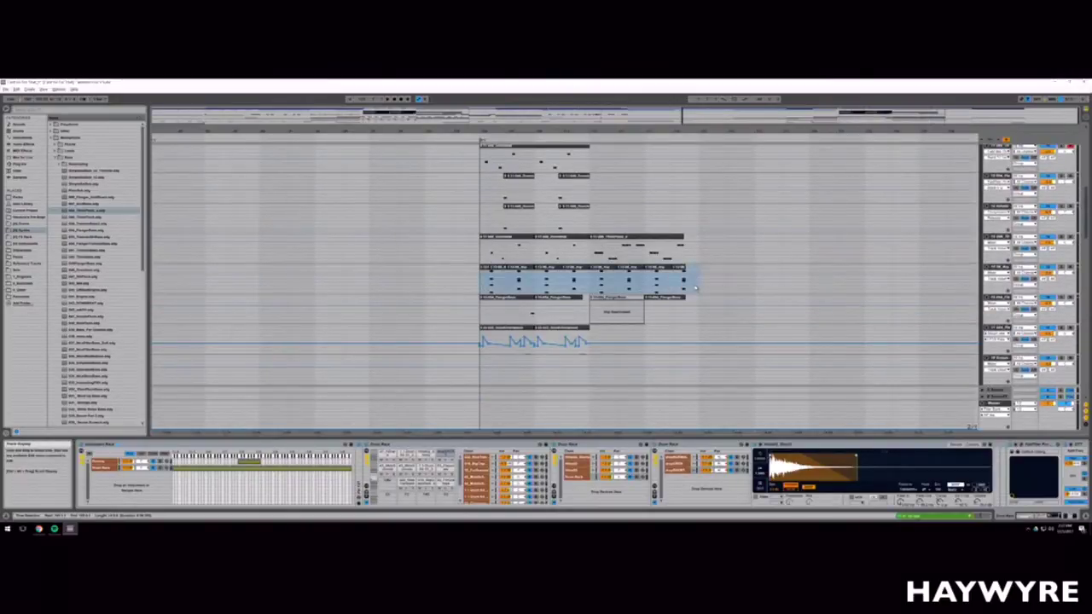
{"action": "key", "text": "ctrl+j"}
{"action": "scroll", "coordinate": [505, 264], "scroll_direction": "down", "scroll_amount": 1}
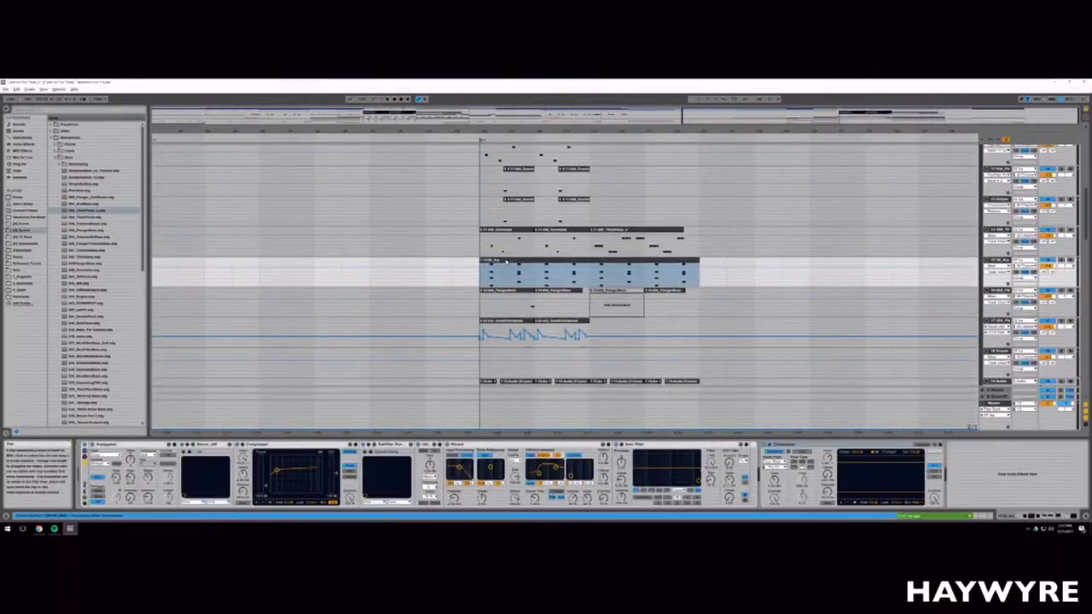
{"action": "double_click", "coordinate": [504, 261]}
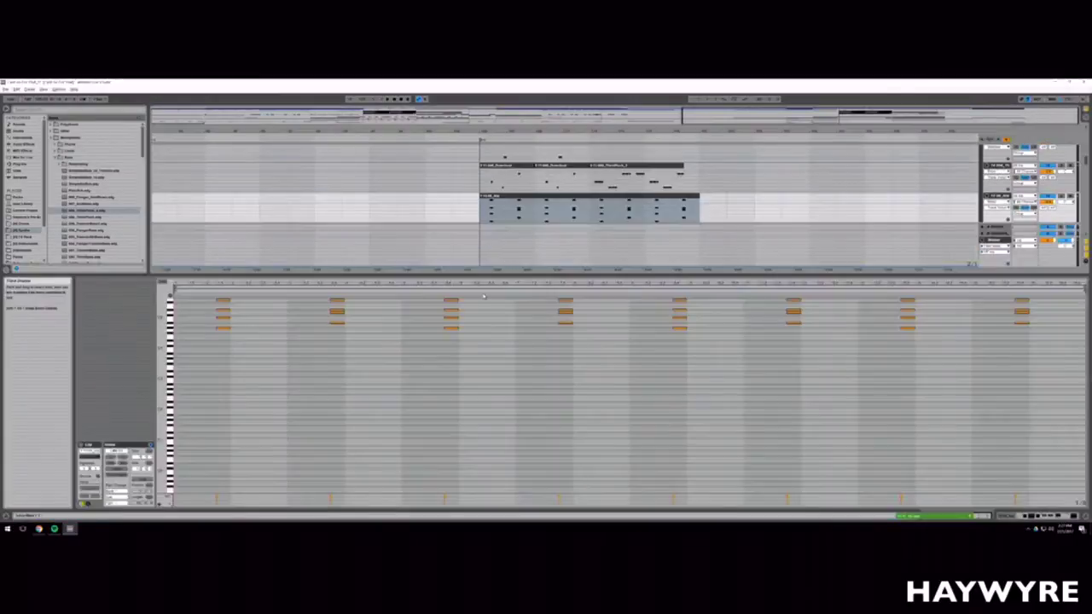
{"action": "key", "text": "shift+Tab"}
Step: Rearrange the start of the chord-stab clip so its first two chords swap order
{"action": "left_click_drag", "start_coordinate": [787, 116], "coordinate": [787, 136]}
{"action": "left_click", "coordinate": [580, 212]}
{"action": "left_click_drag", "start_coordinate": [579, 213], "coordinate": [601, 216]}
{"action": "key", "text": "Delete"}
{"action": "left_click_drag", "start_coordinate": [530, 218], "coordinate": [548, 217]}
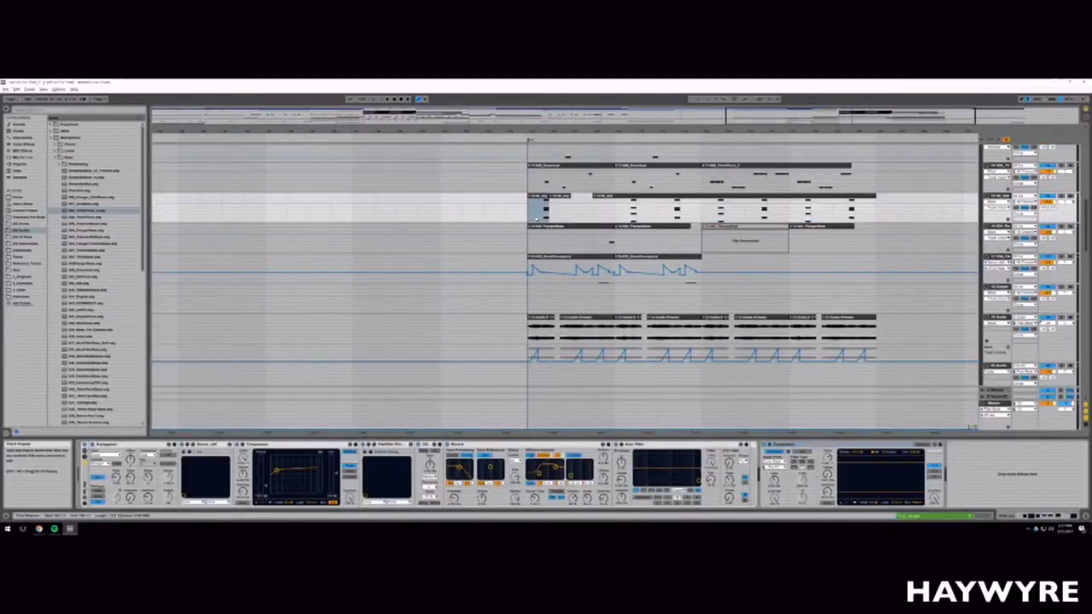
{"action": "key", "text": "ctrl+e"}
{"action": "left_click_drag", "start_coordinate": [777, 115], "coordinate": [776, 122]}
{"action": "scroll", "coordinate": [524, 269], "scroll_direction": "up", "scroll_amount": 2}
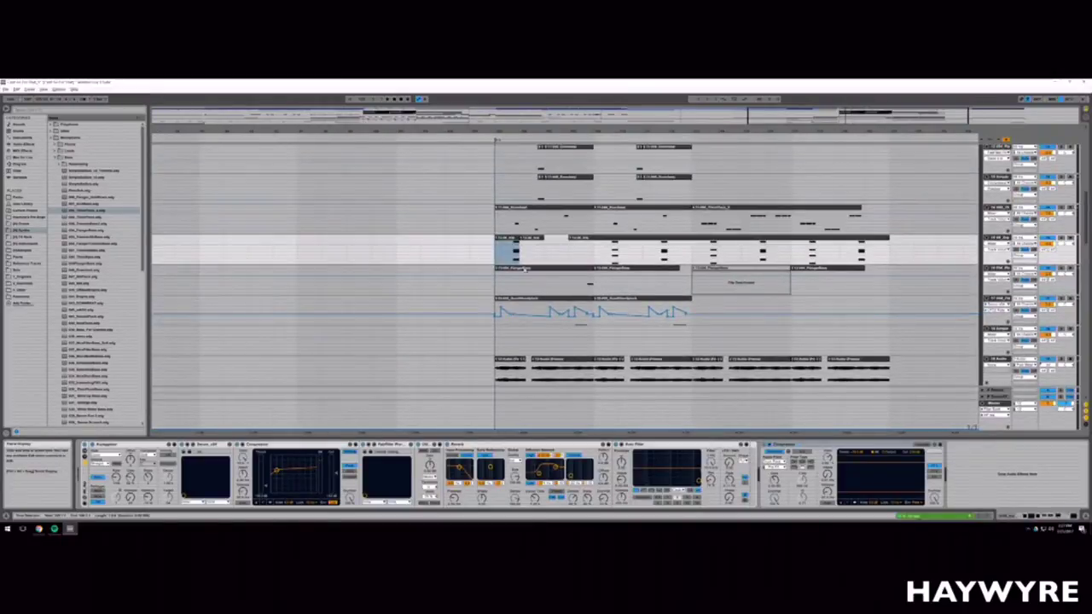
{"action": "left_click_drag", "start_coordinate": [501, 255], "coordinate": [790, 255]}
{"action": "left_click_drag", "start_coordinate": [656, 254], "coordinate": [616, 256]}
{"action": "left_click_drag", "start_coordinate": [545, 256], "coordinate": [496, 255]}
Step: Consolidate the rearranged two-chord pattern into one clip and duplicate it three times across the drop
{"action": "key", "text": "ctrl+j"}
{"action": "key", "text": "ctrl+d"}
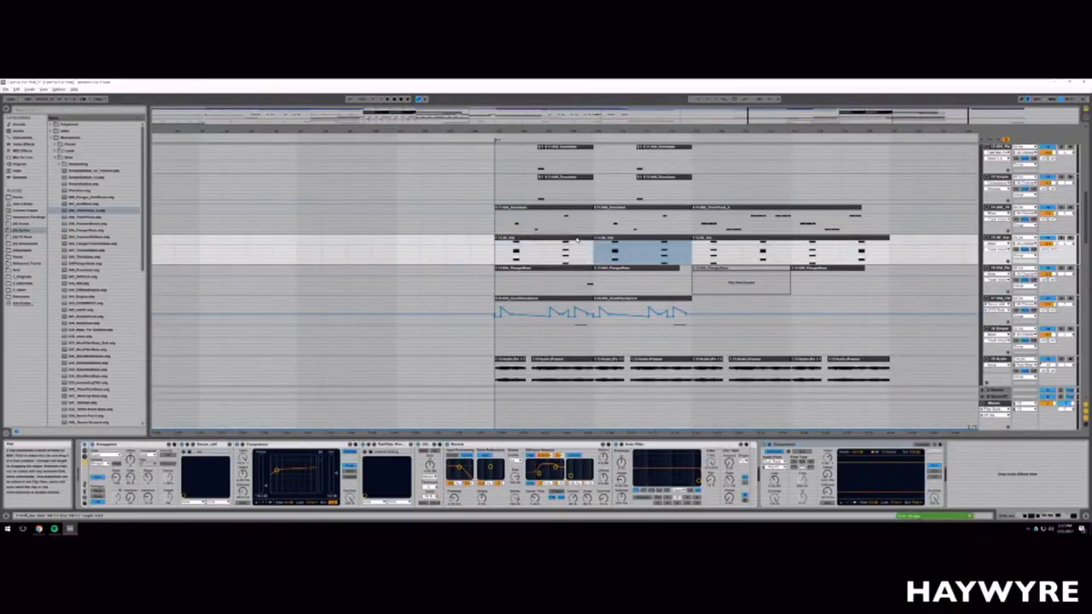
{"action": "key", "text": "ctrl+d"}
{"action": "key", "text": "ctrl+d"}
Step: Consolidate the clips of the track above the chord stabs into one clip across the drop and open its notes
{"action": "scroll", "coordinate": [620, 310], "scroll_direction": "up", "scroll_amount": 2}
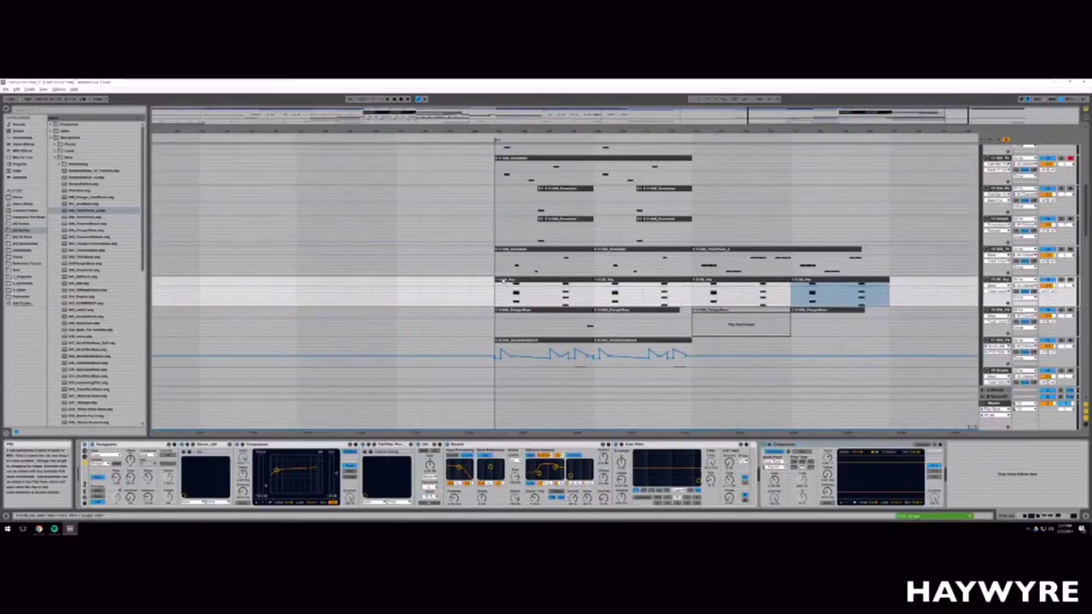
{"action": "left_click_drag", "start_coordinate": [498, 263], "coordinate": [851, 266]}
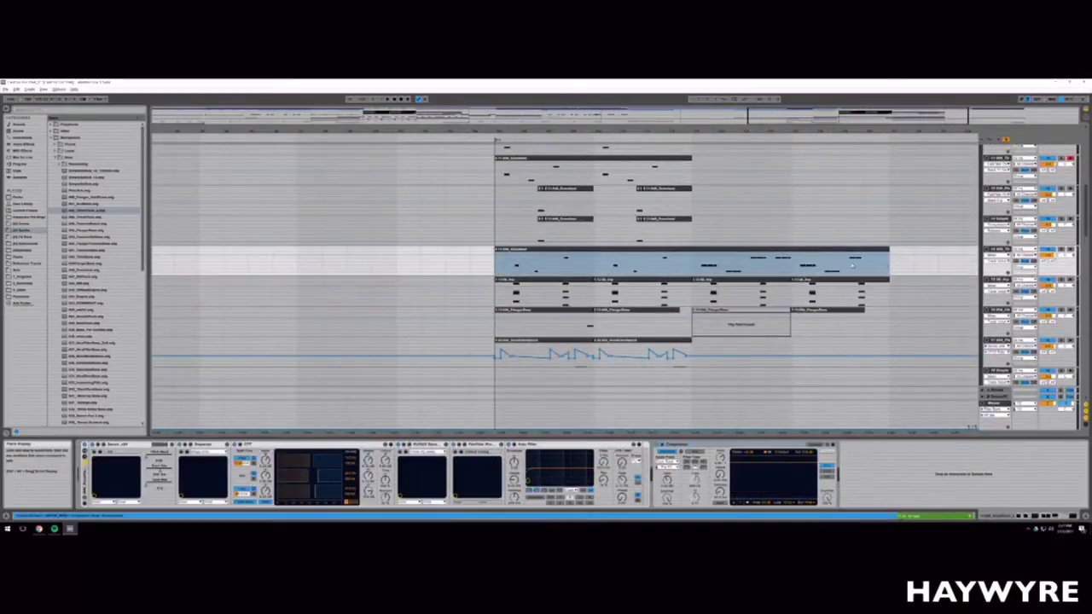
{"action": "double_click", "coordinate": [585, 250]}
Step: Raise the first two notes of the consolidated clip by about four semitones each
{"action": "left_click_drag", "start_coordinate": [232, 363], "coordinate": [214, 368]}
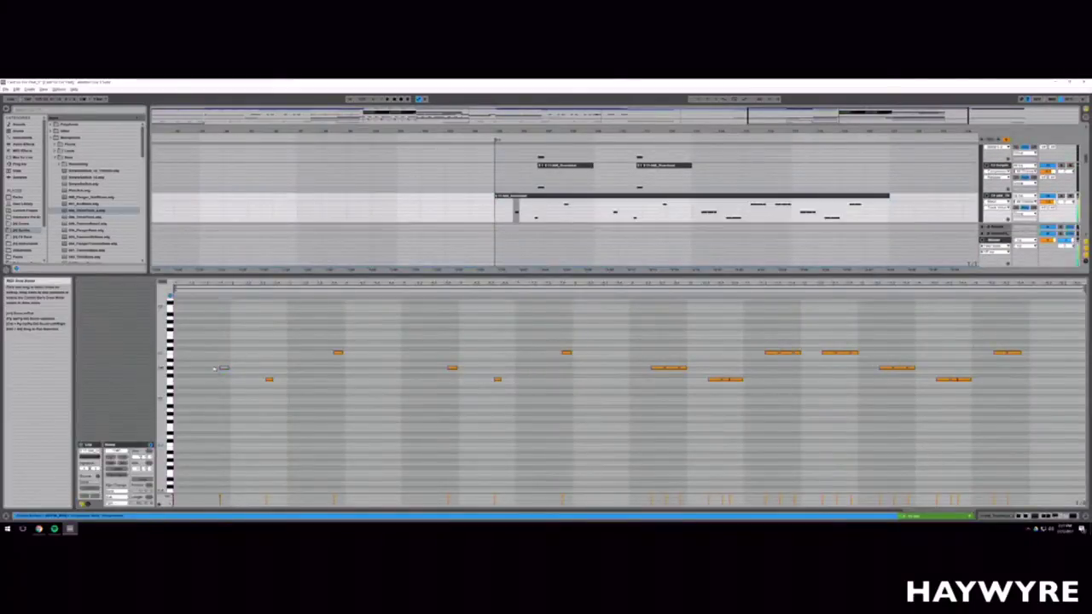
{"action": "key", "text": "Down"}
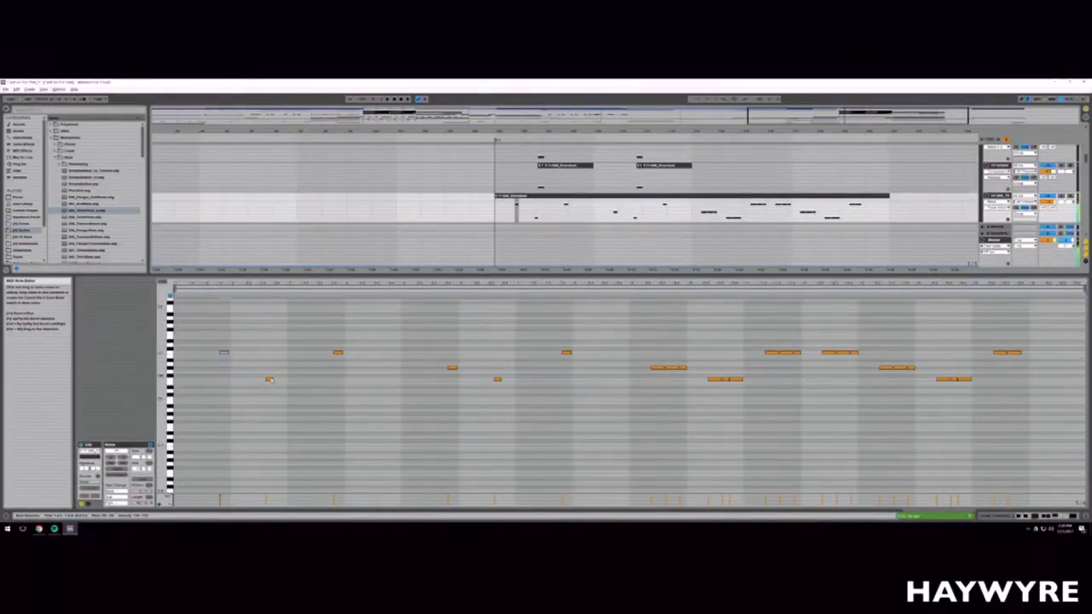
{"action": "left_click", "coordinate": [249, 395]}
{"action": "key", "text": "Up"}
{"action": "key", "text": "Up"}
Step: Lower the third note by about seven semitones and duplicate the edited three-note phrase over the next phrase
{"action": "left_click", "coordinate": [337, 353]}
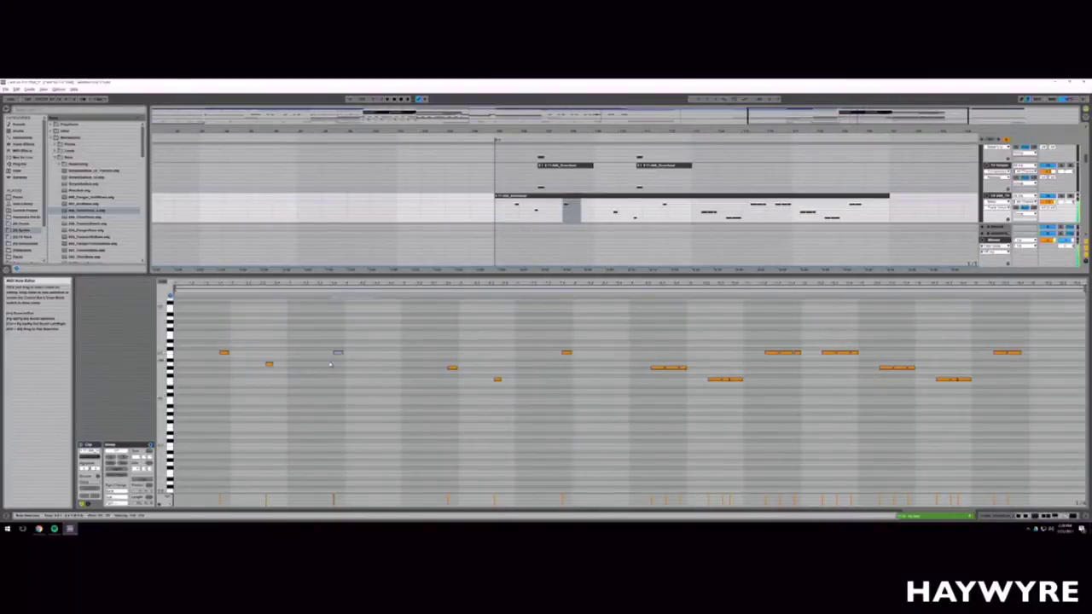
{"action": "key", "text": "Down"}
{"action": "key", "text": "Down"}
{"action": "key", "text": "Down"}
{"action": "key", "text": "Down"}
{"action": "key", "text": "Down"}
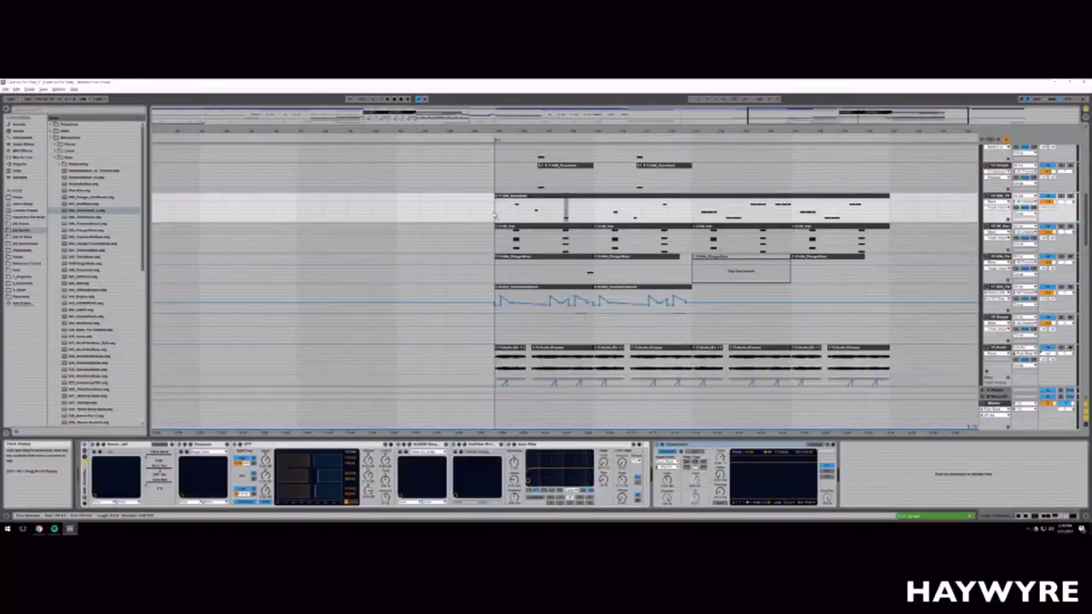
{"action": "left_click_drag", "start_coordinate": [495, 215], "coordinate": [590, 219]}
{"action": "key", "text": "Right"}
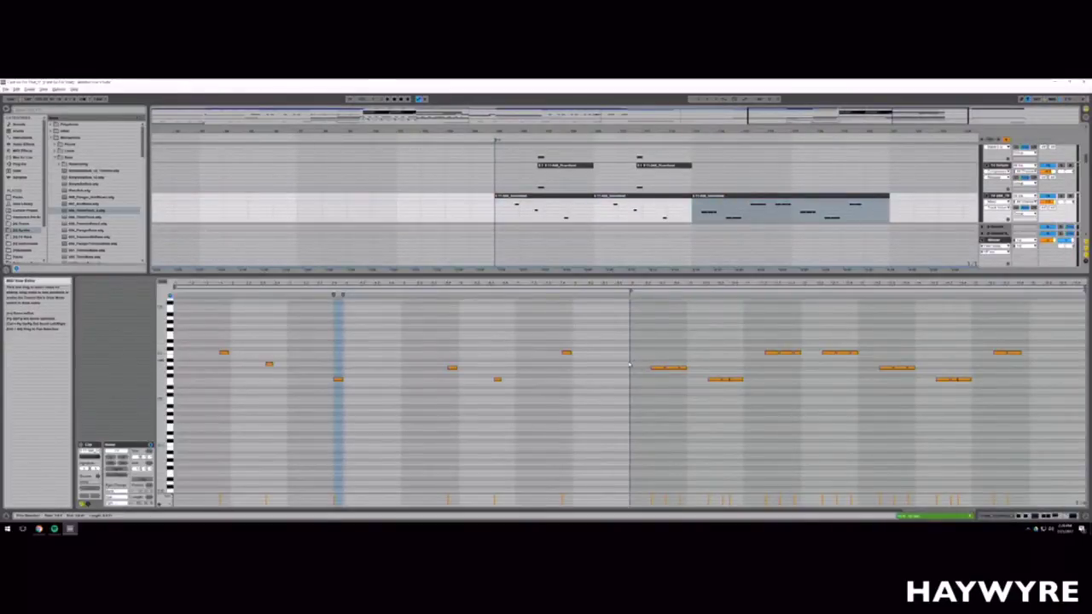
Step: Raise the first two repeated-note groups in the clip's second half by about four semitones each
{"action": "left_click_drag", "start_coordinate": [629, 363], "coordinate": [684, 377]}
{"action": "key", "text": "Up"}
{"action": "key", "text": "Up"}
{"action": "key", "text": "Up"}
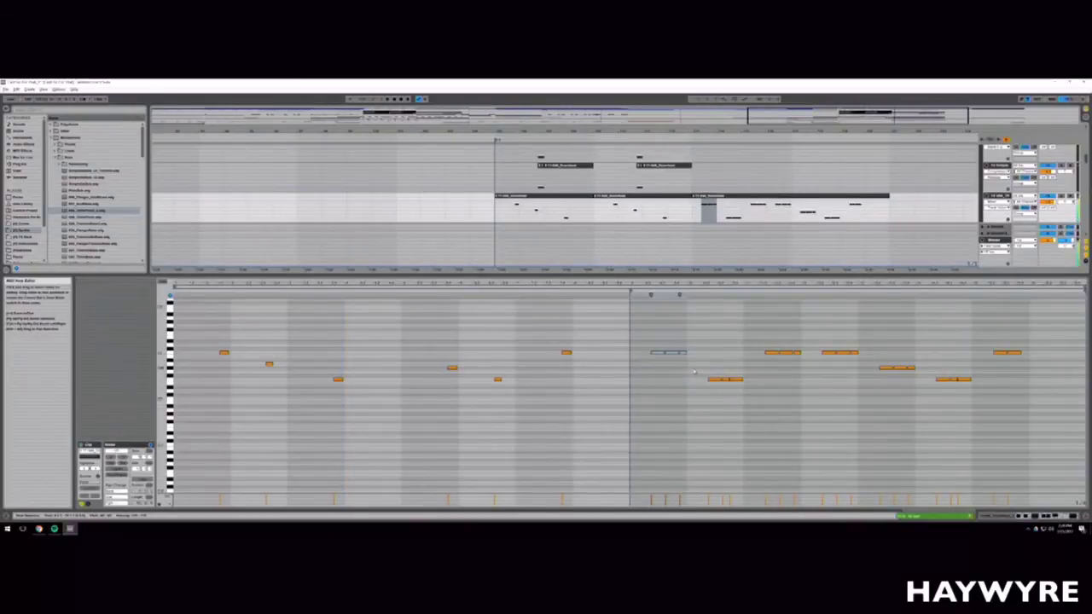
{"action": "left_click", "coordinate": [723, 379]}
{"action": "key", "text": "Up"}
{"action": "key", "text": "Up"}
{"action": "key", "text": "Up"}
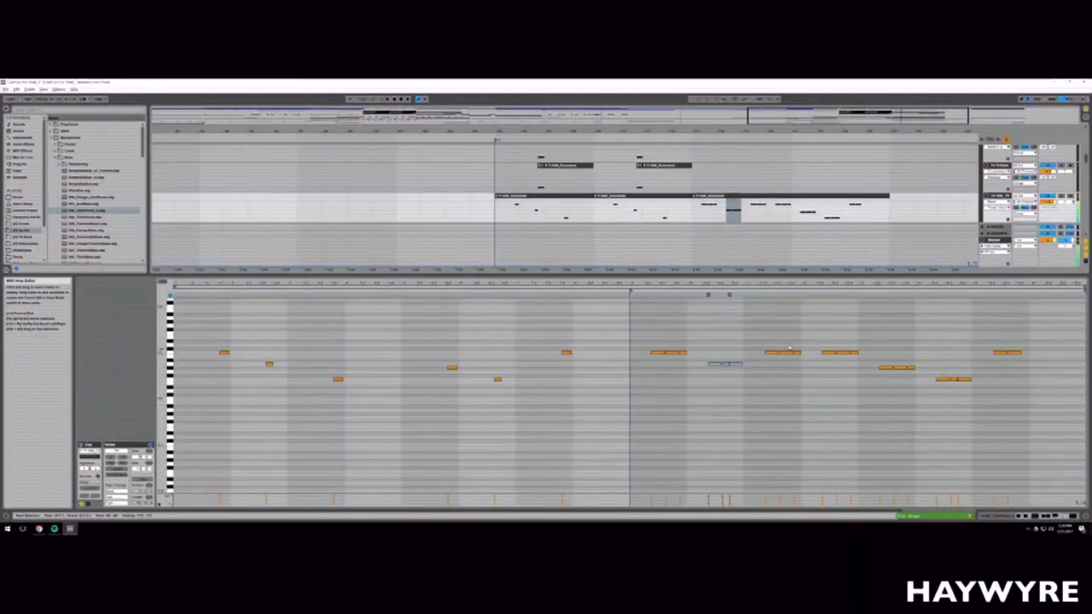
Step: Lower the third repeated-note group by about seven semitones and close the note editor
{"action": "left_click", "coordinate": [767, 352]}
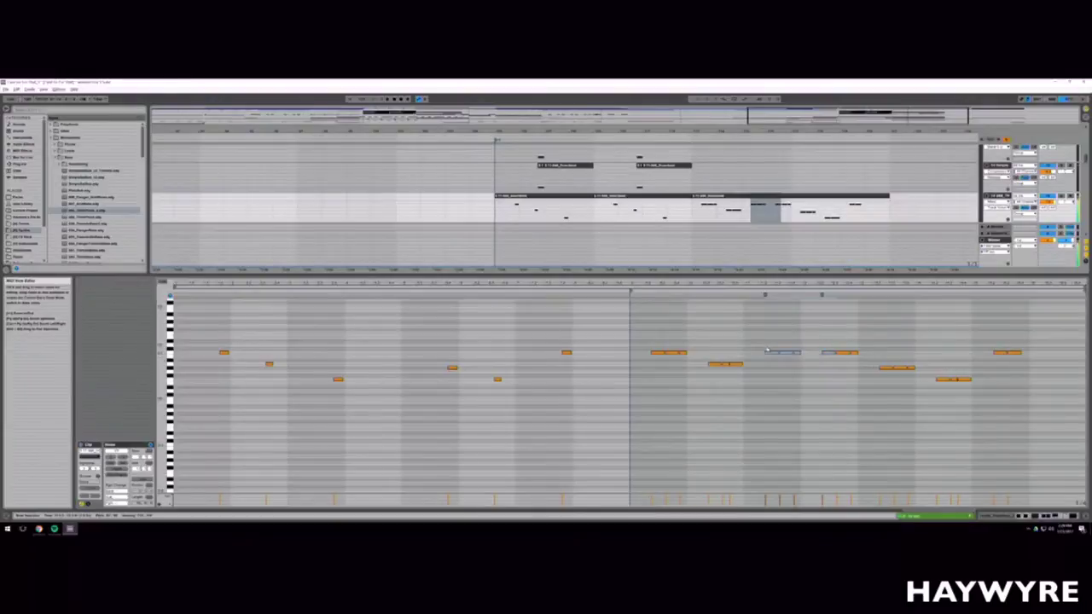
{"action": "key", "text": "Down"}
{"action": "key", "text": "Down"}
{"action": "key", "text": "Down"}
{"action": "key", "text": "Down"}
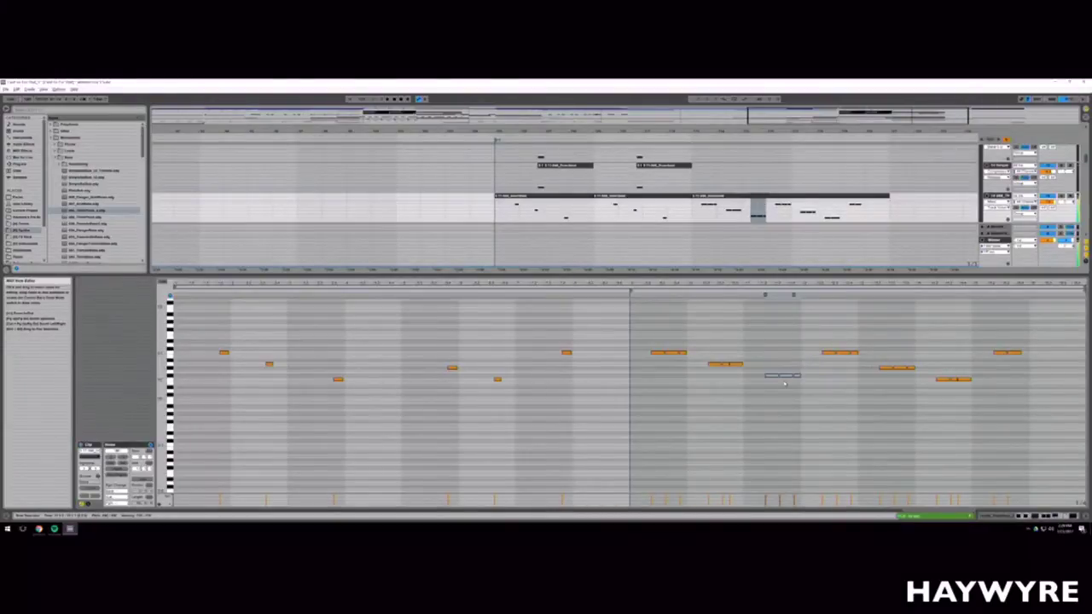
{"action": "key", "text": "shift+Tab"}
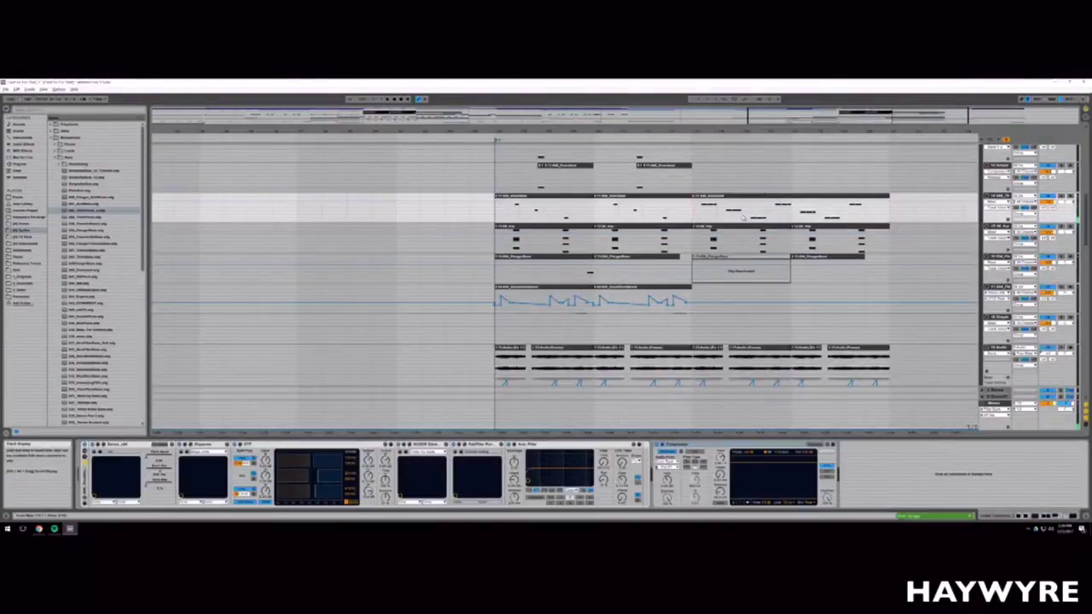
Step: Repeat the lowered note group once and duplicate the whole phrase over the drop's last quarter, trimming its tail
{"action": "left_click_drag", "start_coordinate": [743, 217], "coordinate": [766, 217]}
{"action": "key", "text": "ctrl+d"}
{"action": "left_click_drag", "start_coordinate": [691, 219], "coordinate": [798, 211]}
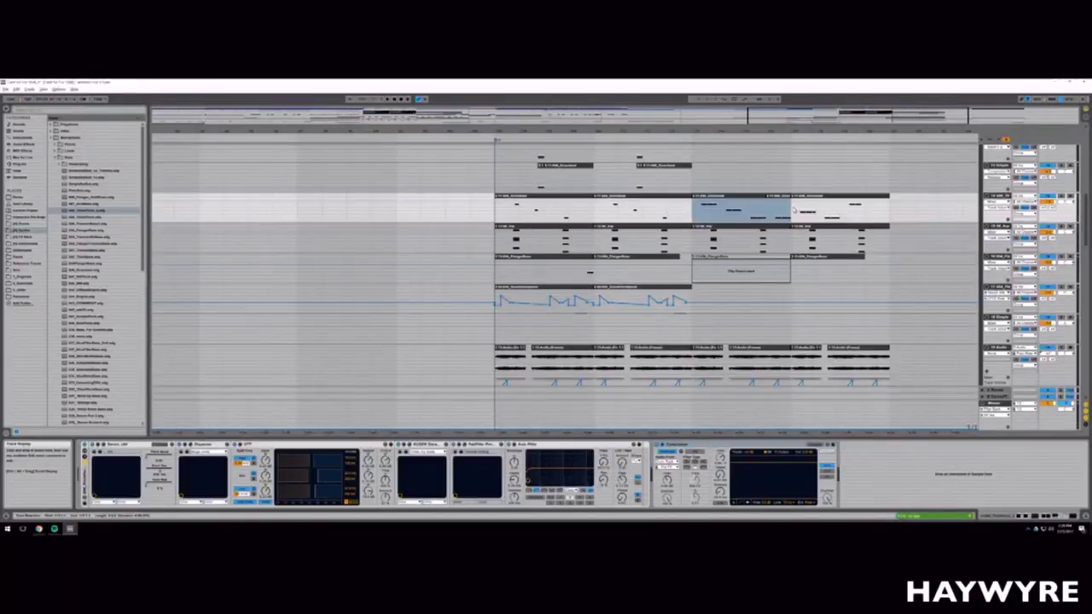
{"action": "left_click_drag", "start_coordinate": [941, 214], "coordinate": [865, 215]}
{"action": "key", "text": "Delete"}
Step: Consolidate the next track up over the drop's first half into one clip and raise both of its notes
{"action": "scroll", "coordinate": [857, 214], "scroll_direction": "up", "scroll_amount": 1}
{"action": "left_click", "coordinate": [671, 214]}
{"action": "left_click_drag", "start_coordinate": [495, 217], "coordinate": [691, 217]}
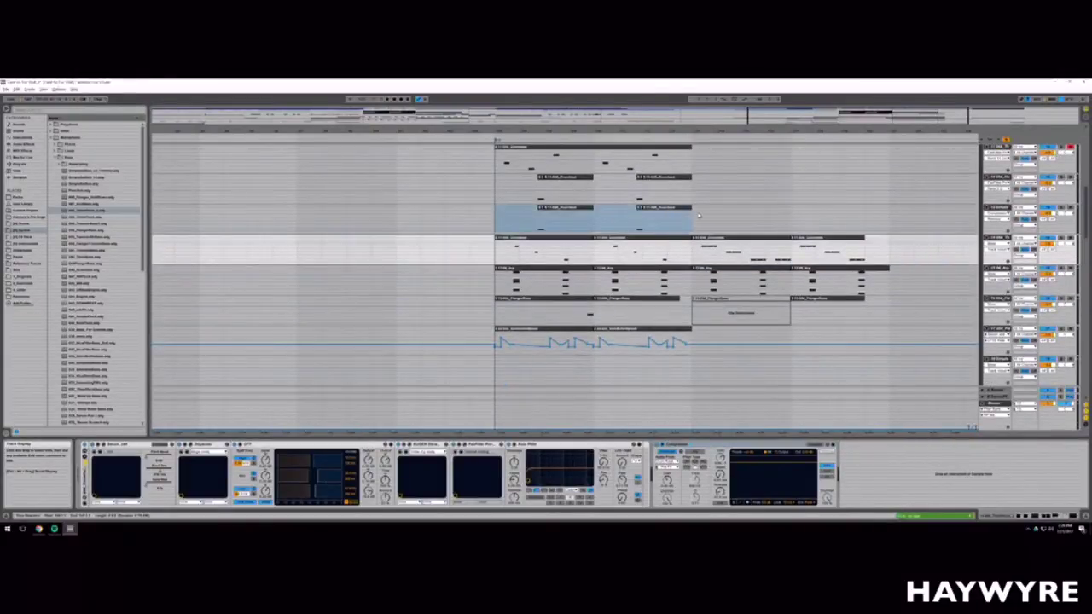
{"action": "key", "text": "ctrl+j"}
{"action": "scroll", "coordinate": [631, 226], "scroll_direction": "up", "scroll_amount": 1}
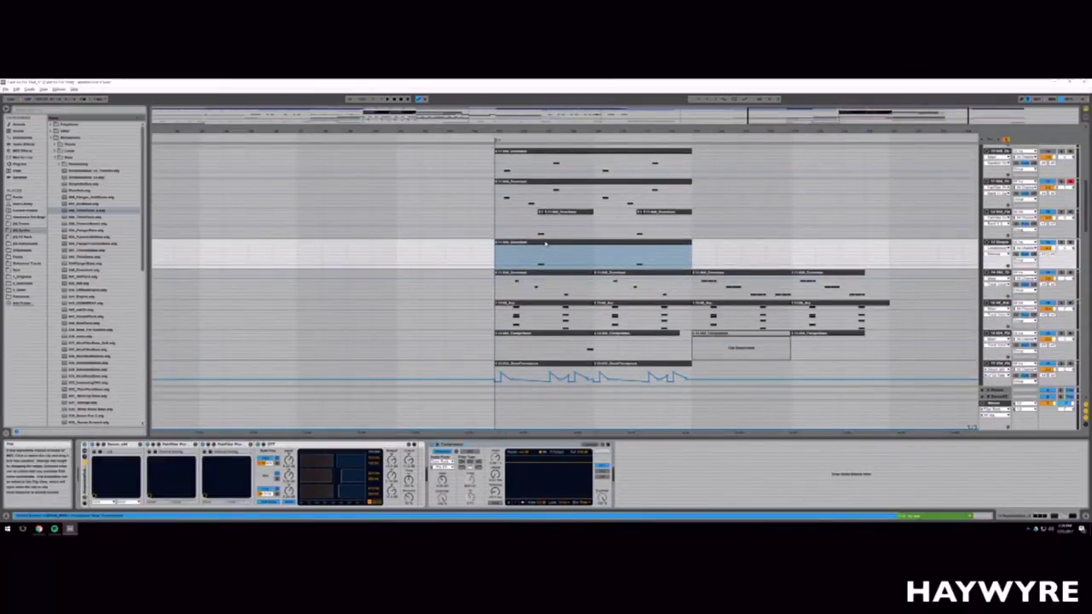
{"action": "double_click", "coordinate": [545, 244]}
{"action": "left_click_drag", "start_coordinate": [914, 339], "coordinate": [294, 413]}
{"action": "key", "text": "Up"}
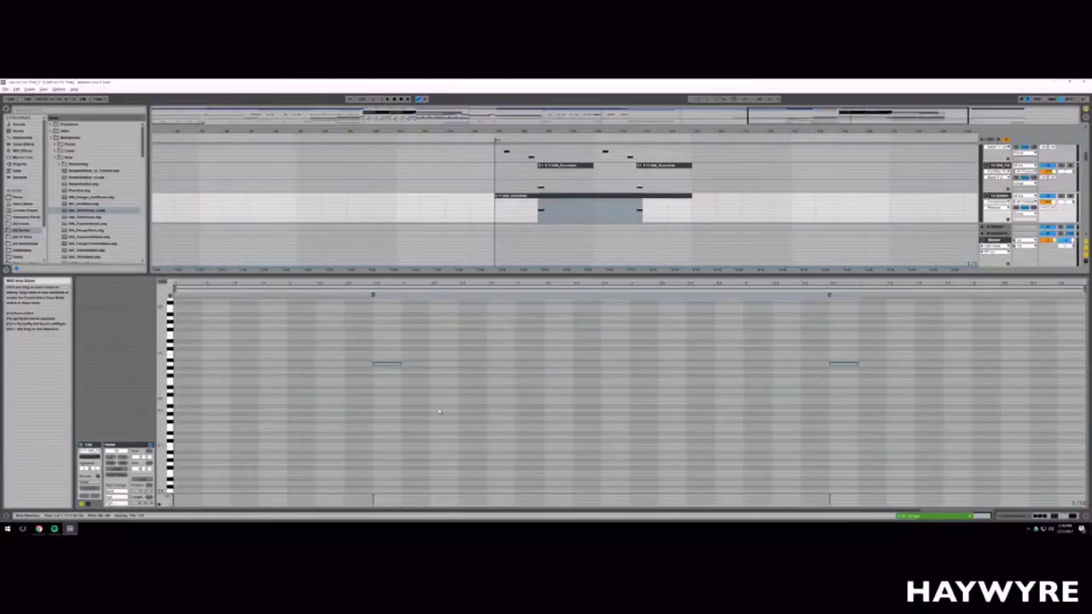
Step: Copy the raised two-note clip onto the track directly above, replacing that track's clips in the drop
{"action": "key", "text": "shift+Tab"}
{"action": "scroll", "coordinate": [554, 198], "scroll_direction": "up", "scroll_amount": 1}
{"action": "left_click_drag", "start_coordinate": [495, 204], "coordinate": [686, 202]}
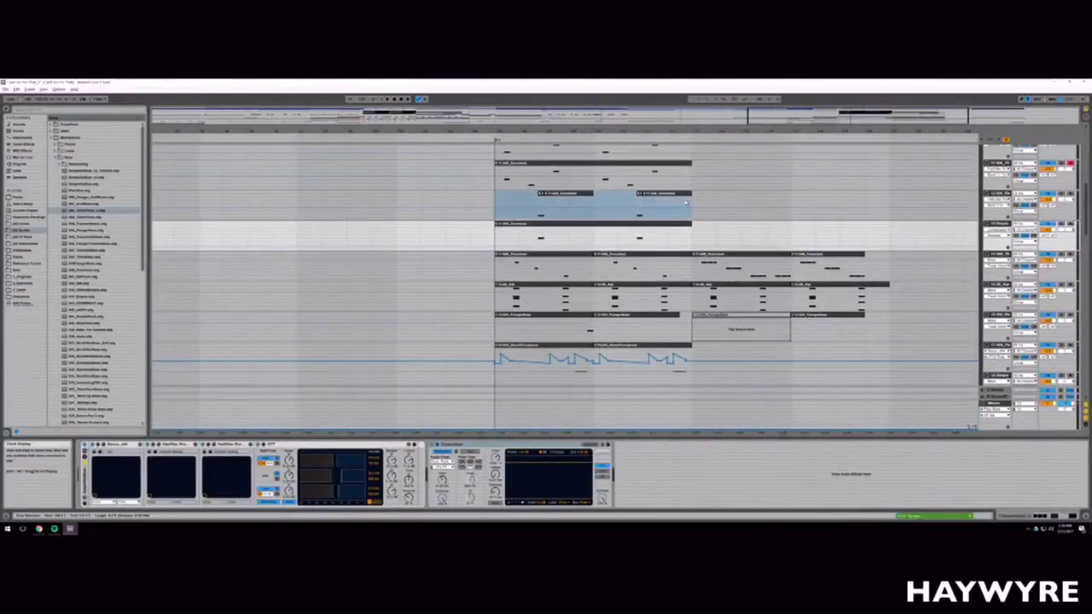
{"action": "left_click", "coordinate": [670, 224]}
{"action": "key", "text": "ctrl+c"}
{"action": "left_click", "coordinate": [496, 205]}
{"action": "key", "text": "ctrl+v"}
Step: Consolidate the fragmented clips in the drop's first half on the track with the volume-style automation line
{"action": "scroll", "coordinate": [556, 281], "scroll_direction": "up", "scroll_amount": 1}
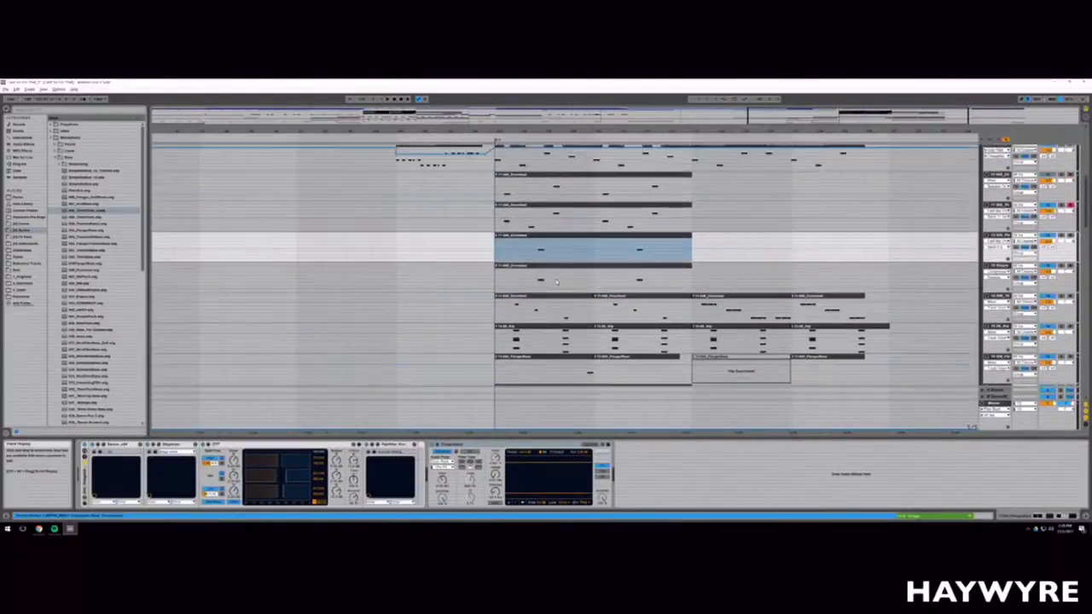
{"action": "scroll", "coordinate": [556, 282], "scroll_direction": "up", "scroll_amount": 1}
{"action": "scroll", "coordinate": [499, 243], "scroll_direction": "up", "scroll_amount": 1}
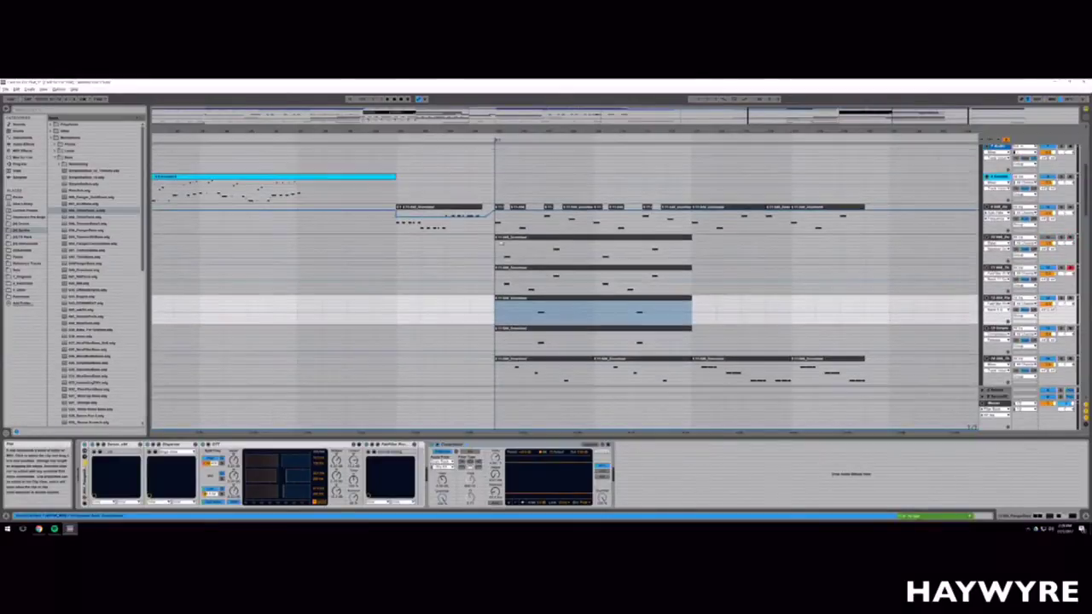
{"action": "left_click", "coordinate": [554, 205]}
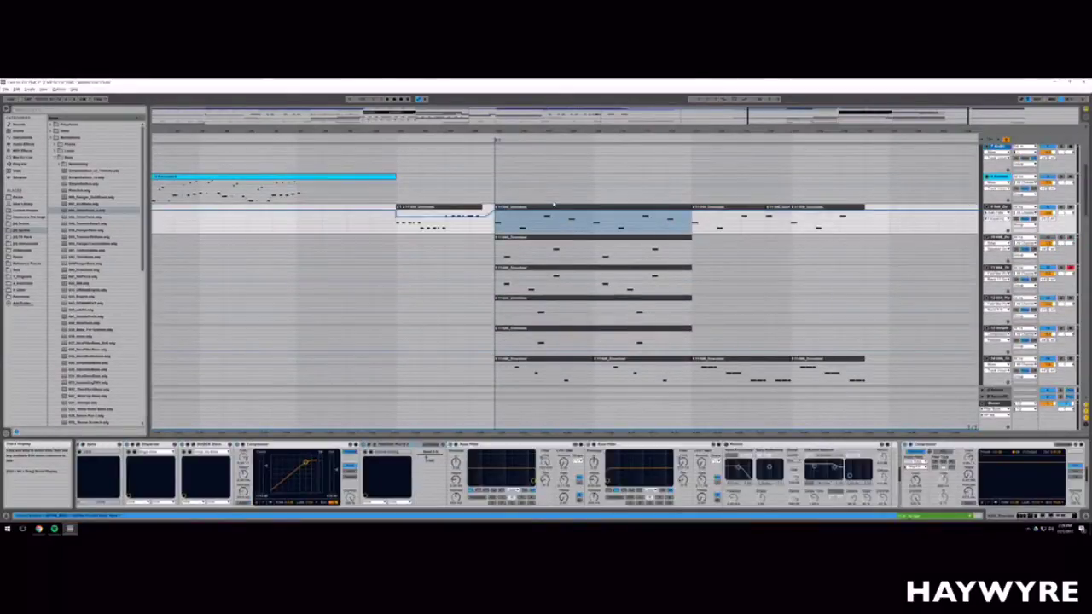
{"action": "left_click", "coordinate": [552, 202]}
Step: Raise the first two notes of the consolidated clip by about four semitones and lower the third by about seven
{"action": "double_click", "coordinate": [540, 205]}
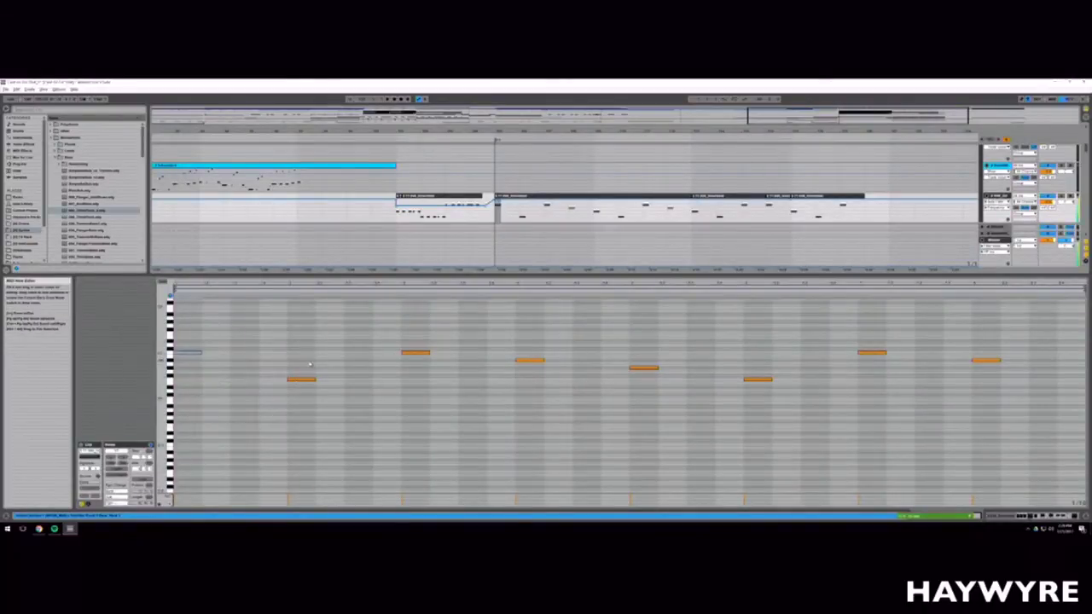
{"action": "left_click_drag", "start_coordinate": [297, 416], "coordinate": [297, 414]}
{"action": "key", "text": "Up"}
{"action": "key", "text": "Up"}
{"action": "key", "text": "Up"}
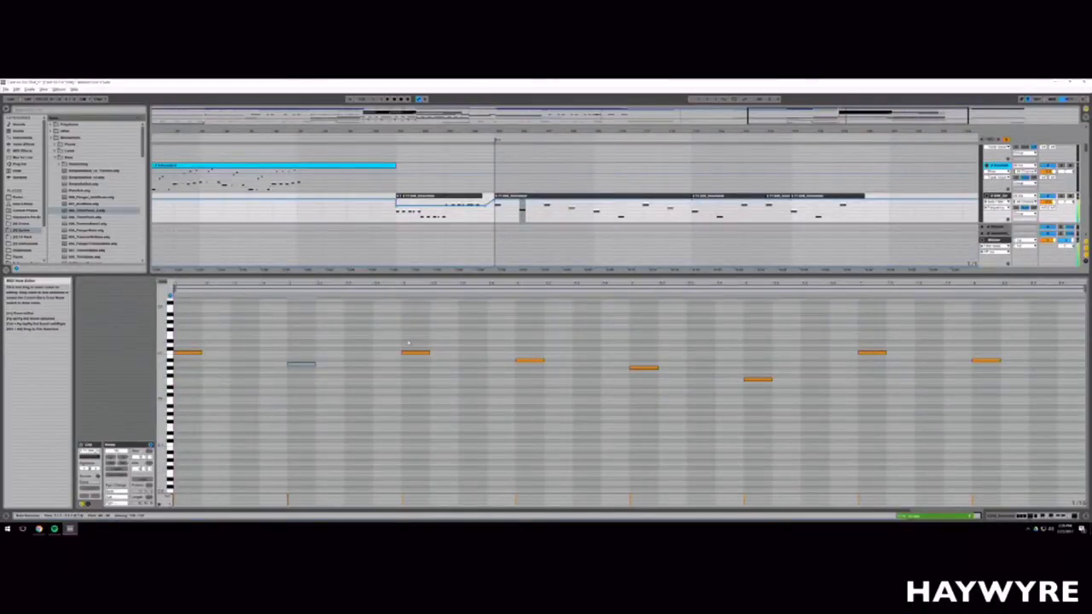
{"action": "left_click_drag", "start_coordinate": [409, 343], "coordinate": [411, 383]}
{"action": "key", "text": "Down"}
{"action": "key", "text": "Down"}
{"action": "key", "text": "Down"}
{"action": "key", "text": "Down"}
{"action": "key", "text": "Down"}
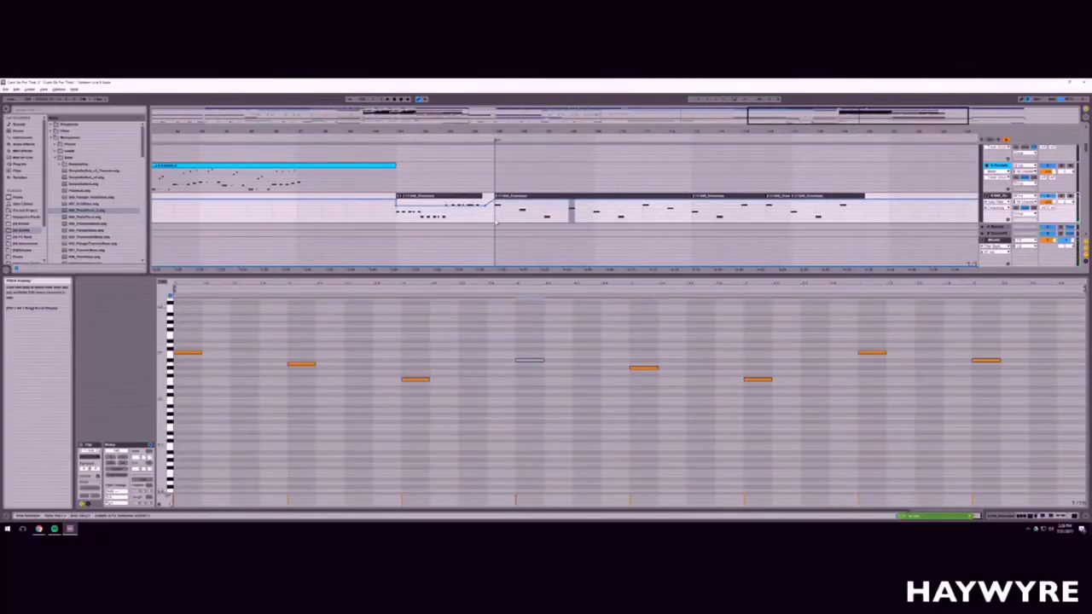
Step: Duplicate the edited first phrase of the clip over the phrase that follows it
{"action": "left_click_drag", "start_coordinate": [495, 218], "coordinate": [594, 220]}
{"action": "key", "text": "ctrl+d"}
{"action": "key", "text": "Left"}
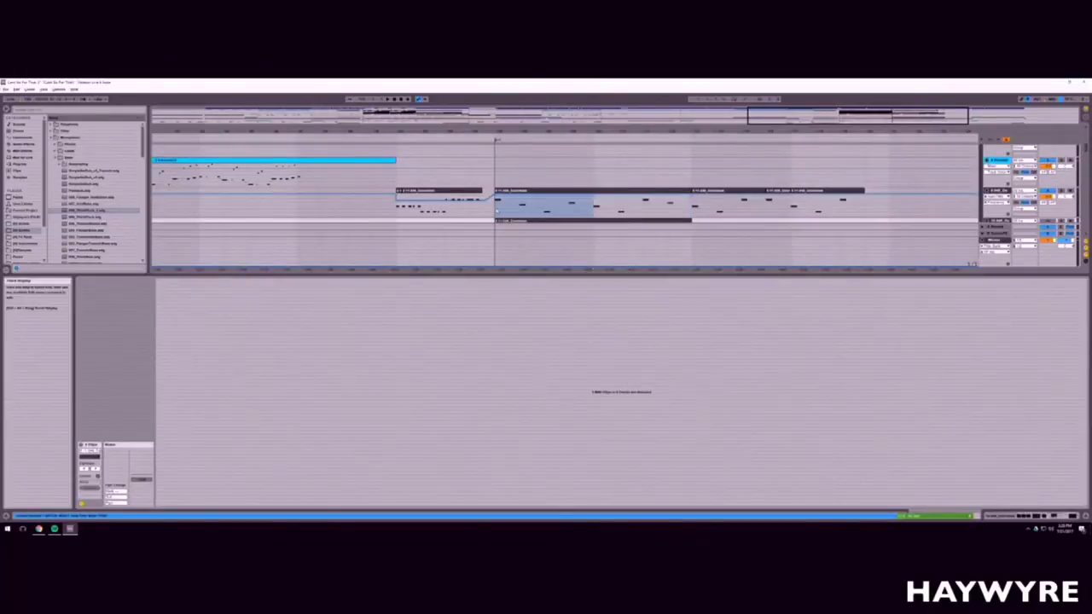
Step: Duplicate the opening section of the upper bass clip along its track until four equal clips fill the phrase
{"action": "key", "text": "Right"}
{"action": "key", "text": "Right"}
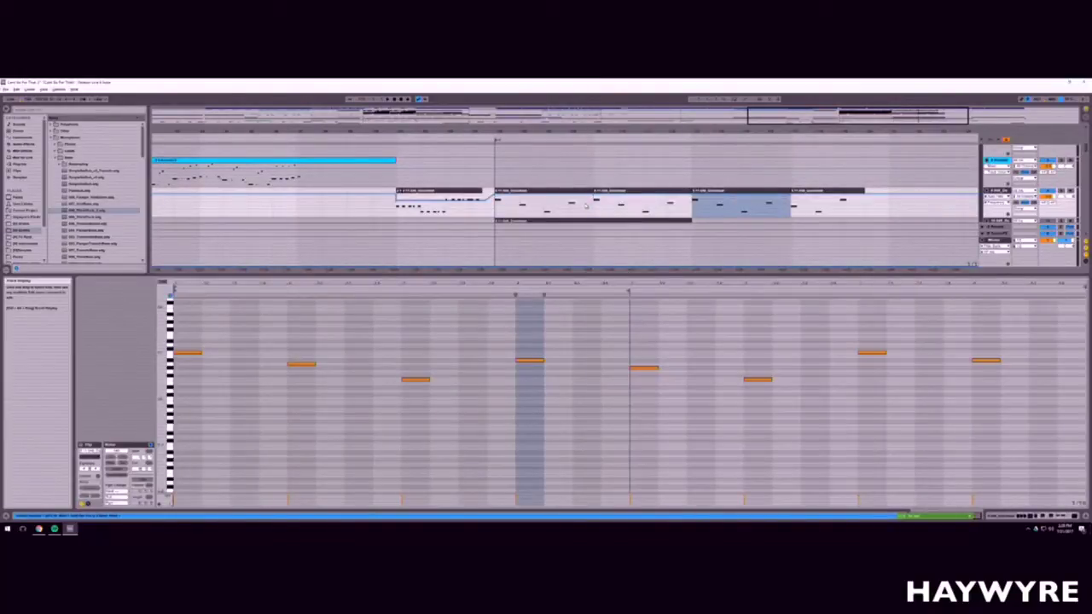
{"action": "key", "text": "ctrl+d"}
{"action": "key", "text": "shift+Tab"}
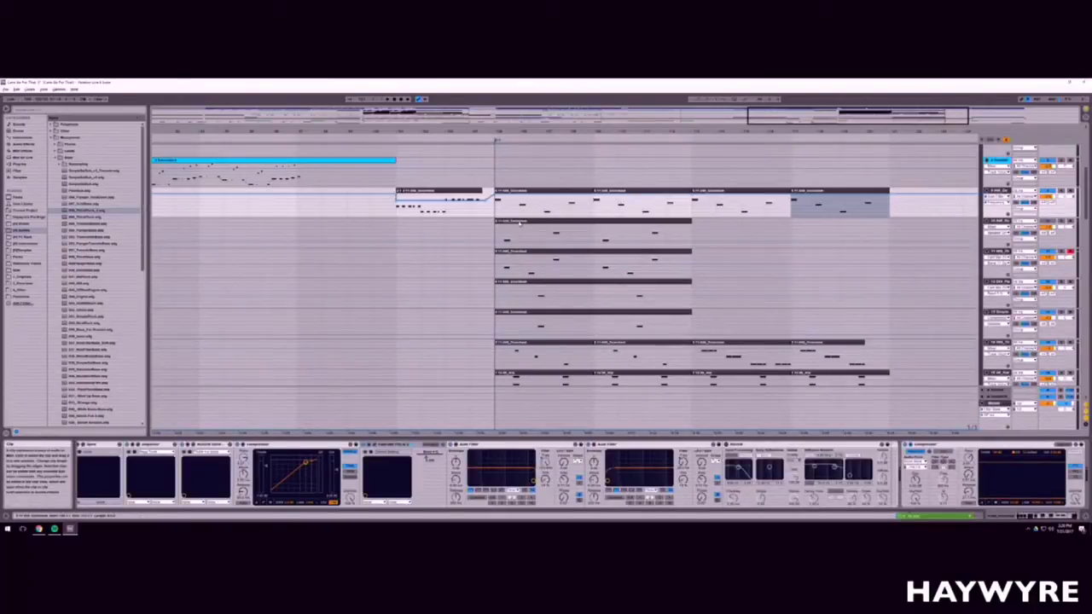
Step: Delete the track directly below the upper bass track, including its clip
{"action": "left_click", "coordinate": [520, 224]}
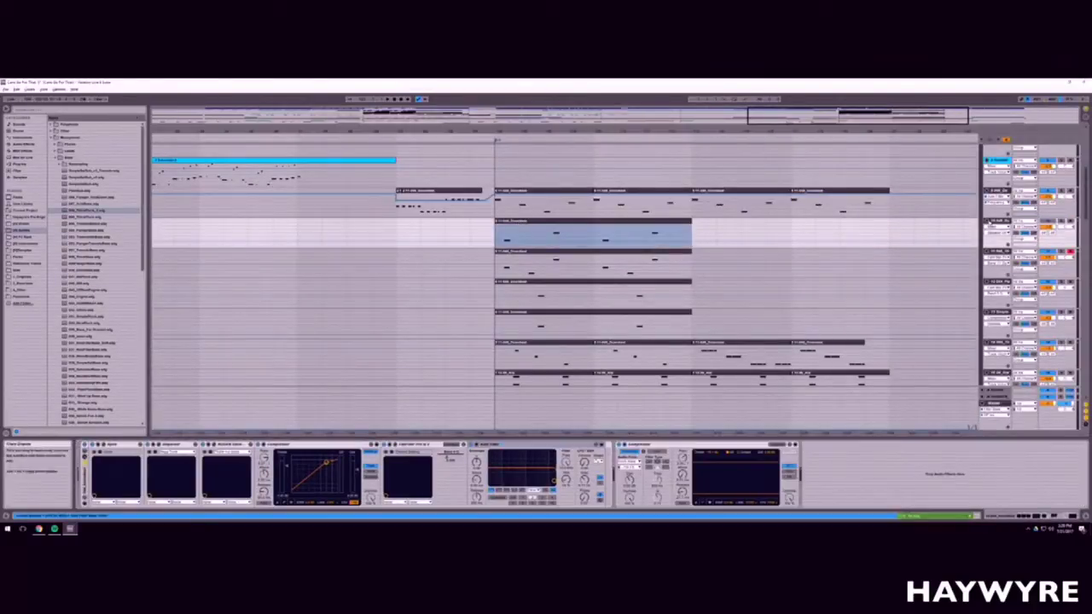
{"action": "left_click", "coordinate": [998, 221]}
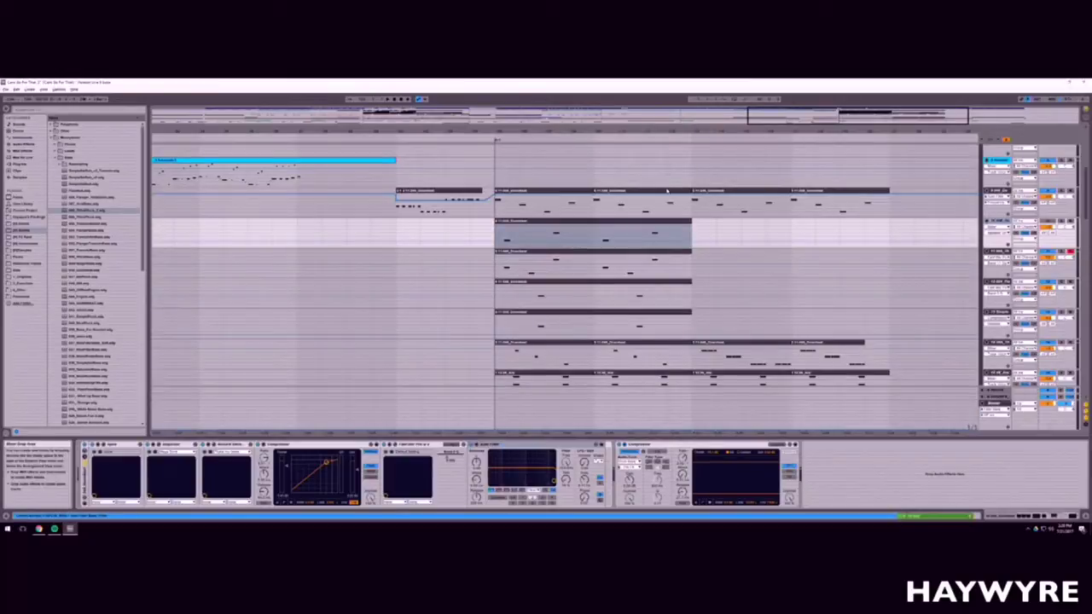
{"action": "key", "text": "Delete"}
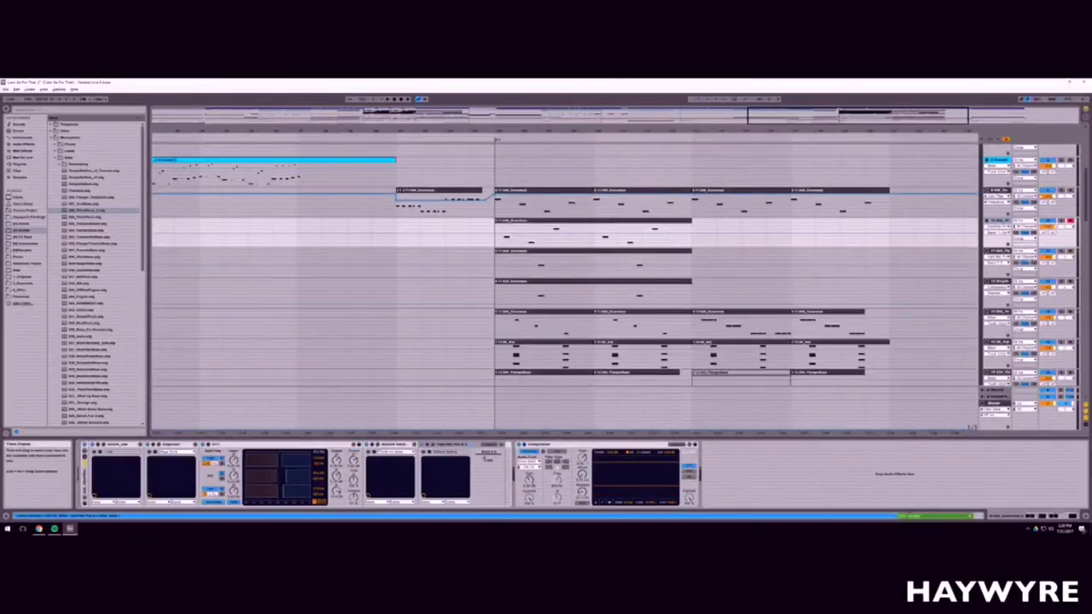
Step: Play back the section from the start of the bass clips and check the arrangement without the deleted track
{"action": "scroll", "coordinate": [564, 286], "scroll_direction": "up", "scroll_amount": 5}
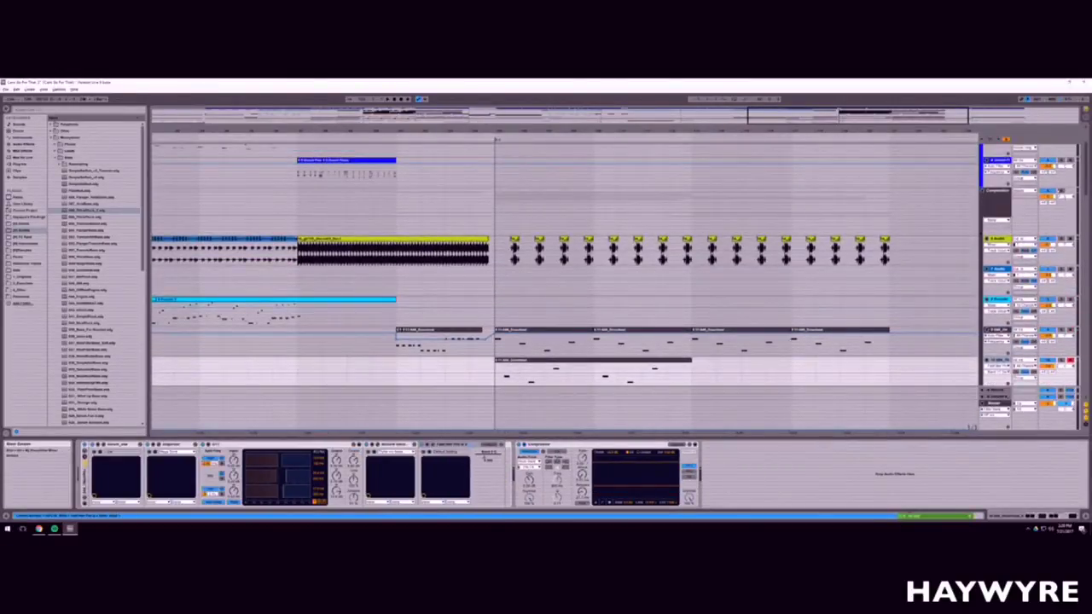
{"action": "key", "text": "space"}
{"action": "scroll", "coordinate": [606, 222], "scroll_direction": "down", "scroll_amount": 2}
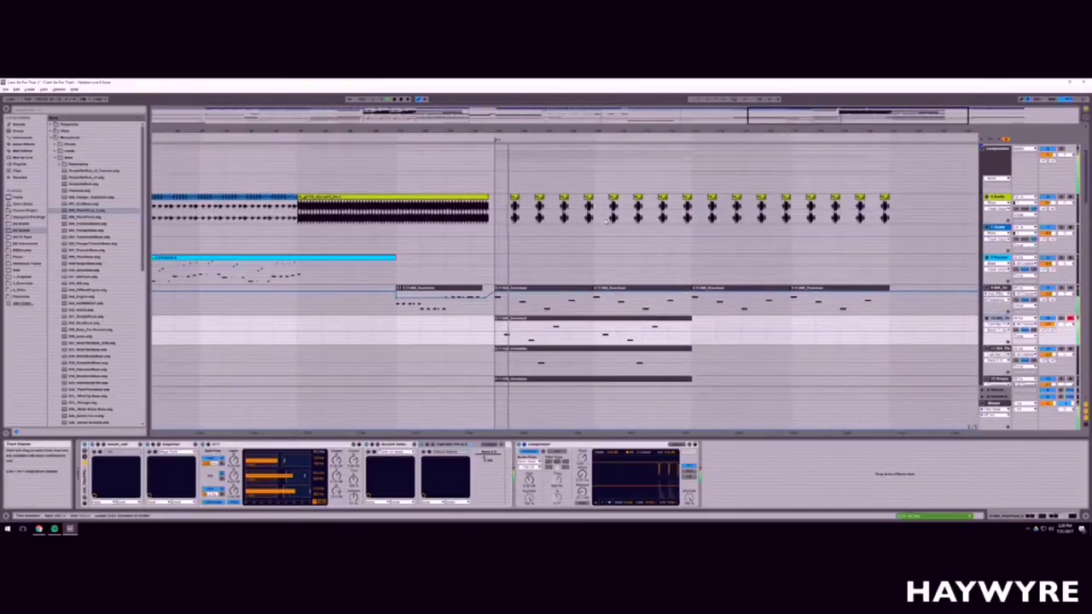
{"action": "scroll", "coordinate": [555, 256], "scroll_direction": "down", "scroll_amount": 4}
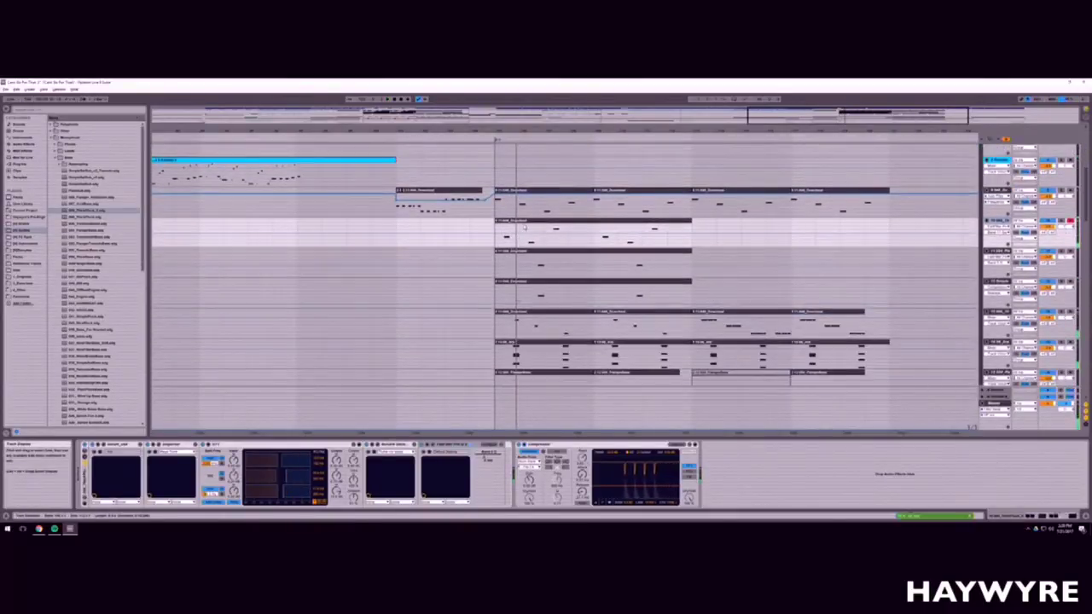
Step: Repitch the second bass clip's first three notes into a descending line, and duplicate that first half over its second half
{"action": "left_click", "coordinate": [524, 226]}
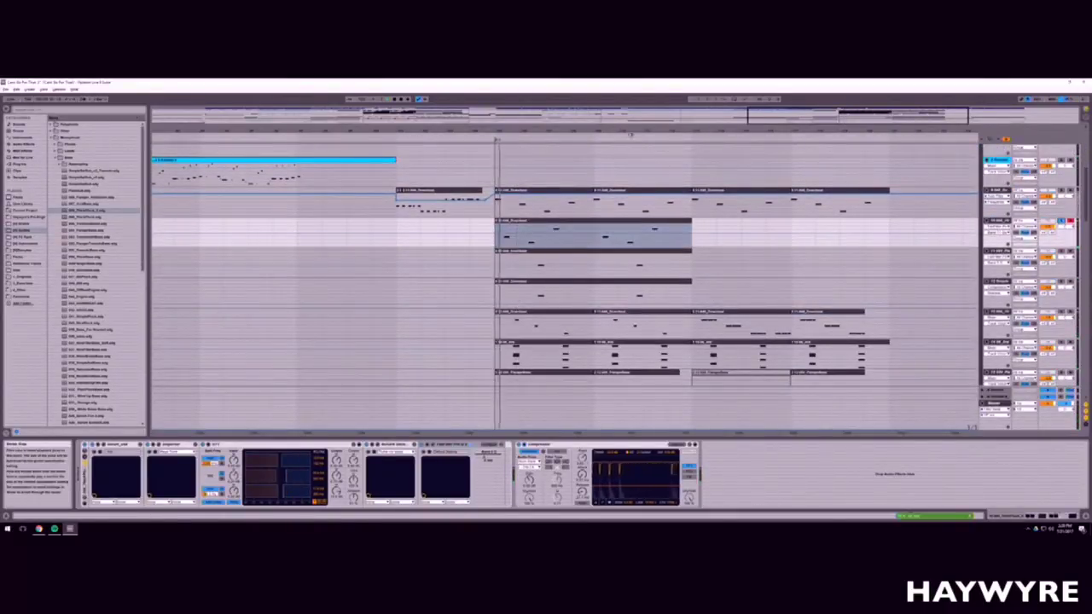
{"action": "double_click", "coordinate": [554, 221]}
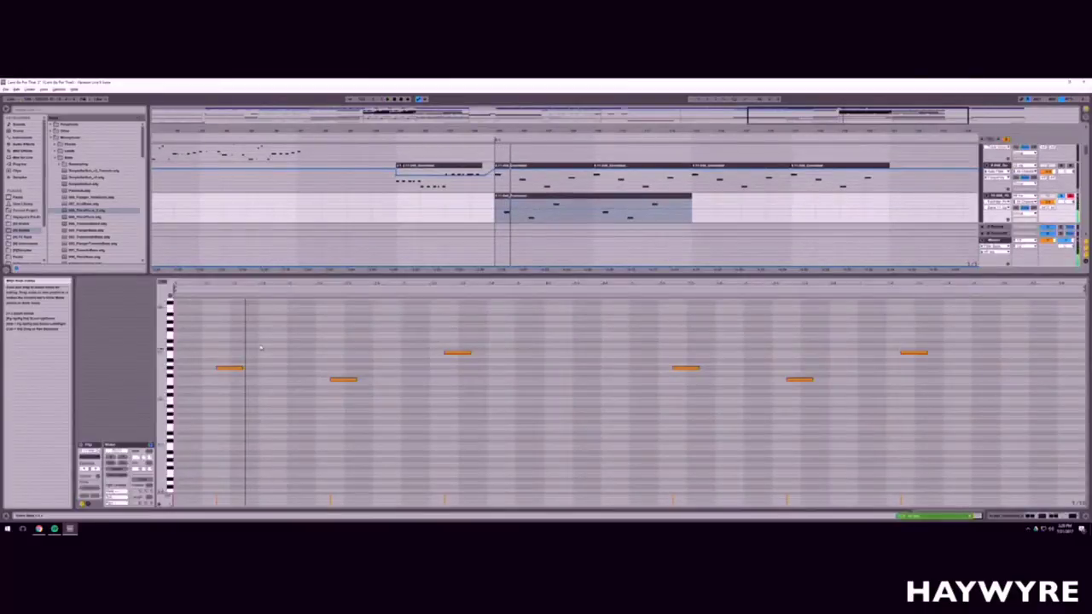
{"action": "left_click_drag", "start_coordinate": [260, 348], "coordinate": [222, 394]}
{"action": "key", "text": "space"}
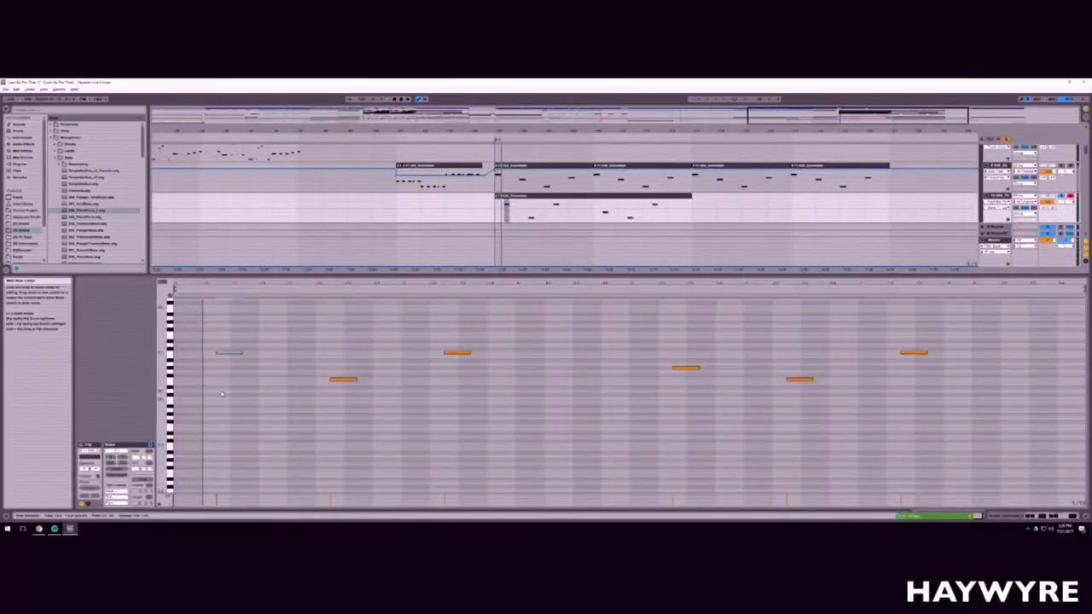
{"action": "left_click", "coordinate": [343, 379]}
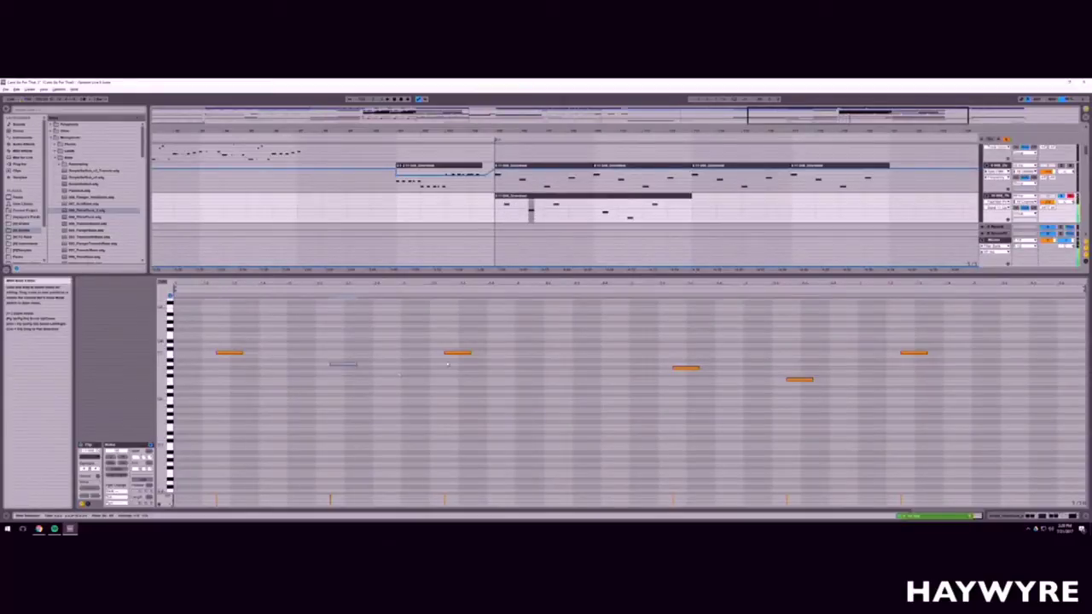
{"action": "left_click", "coordinate": [456, 352]}
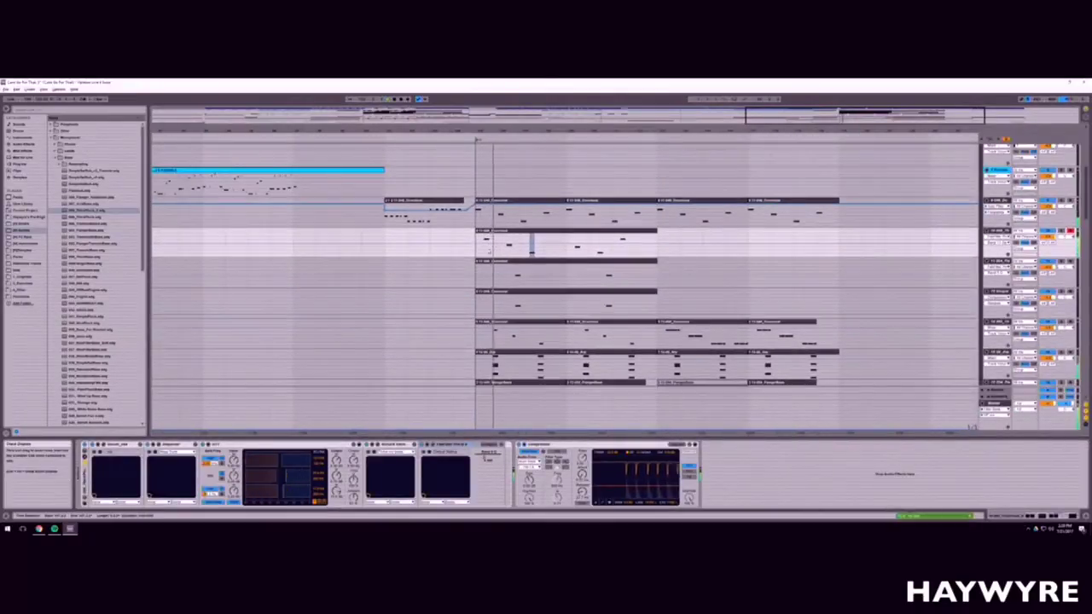
{"action": "left_click_drag", "start_coordinate": [568, 254], "coordinate": [477, 249]}
{"action": "key", "text": "ctrl+d"}
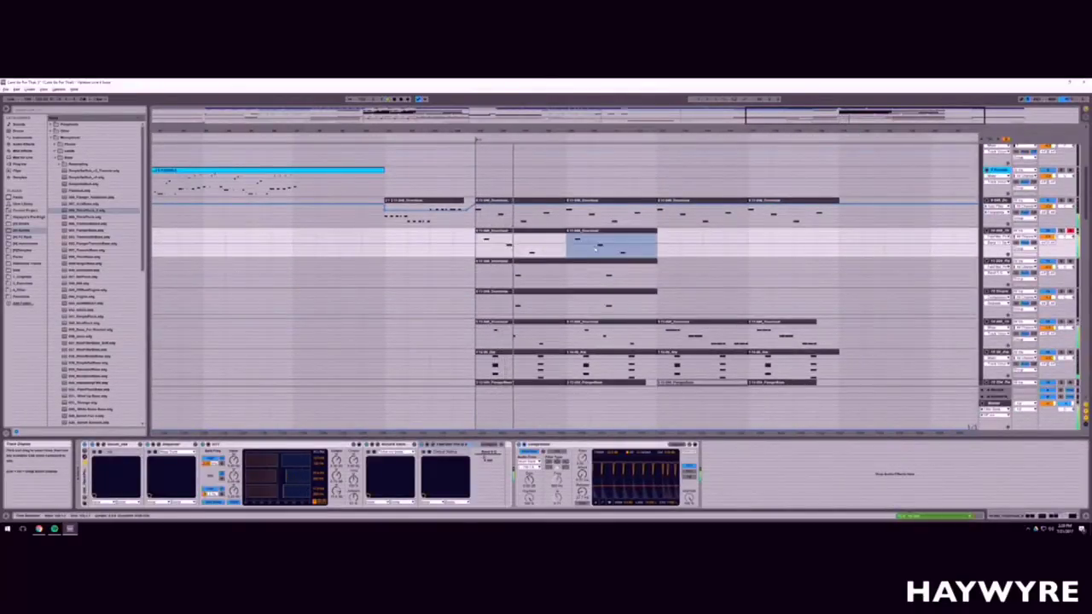
Step: Show the drum rack track's devices and play the section from the marker to audition the drums with the new bass
{"action": "scroll", "coordinate": [602, 293], "scroll_direction": "down", "scroll_amount": 10}
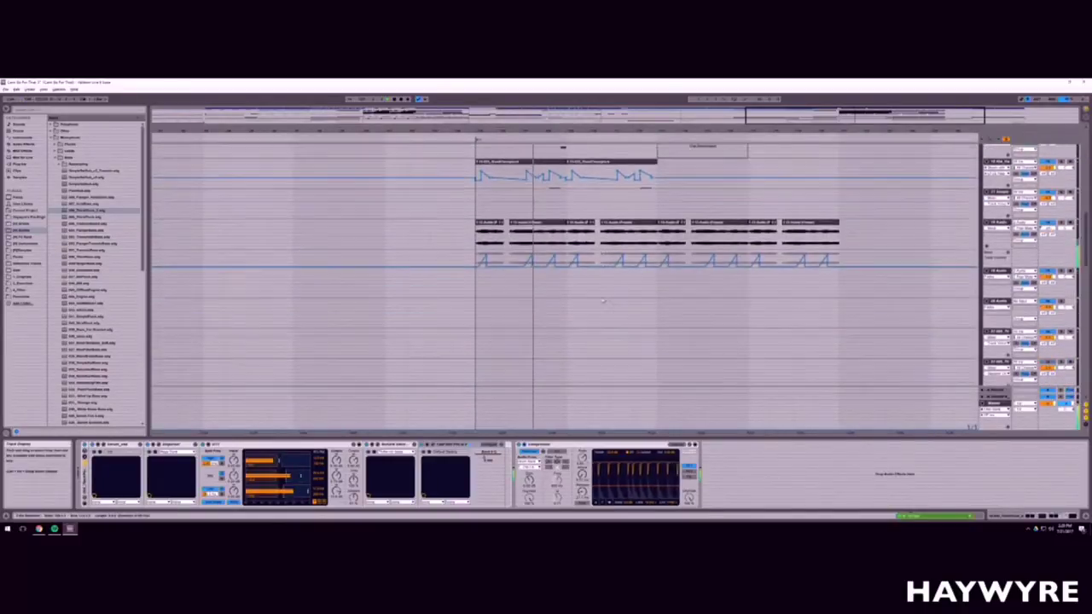
{"action": "scroll", "coordinate": [599, 302], "scroll_direction": "up", "scroll_amount": 10}
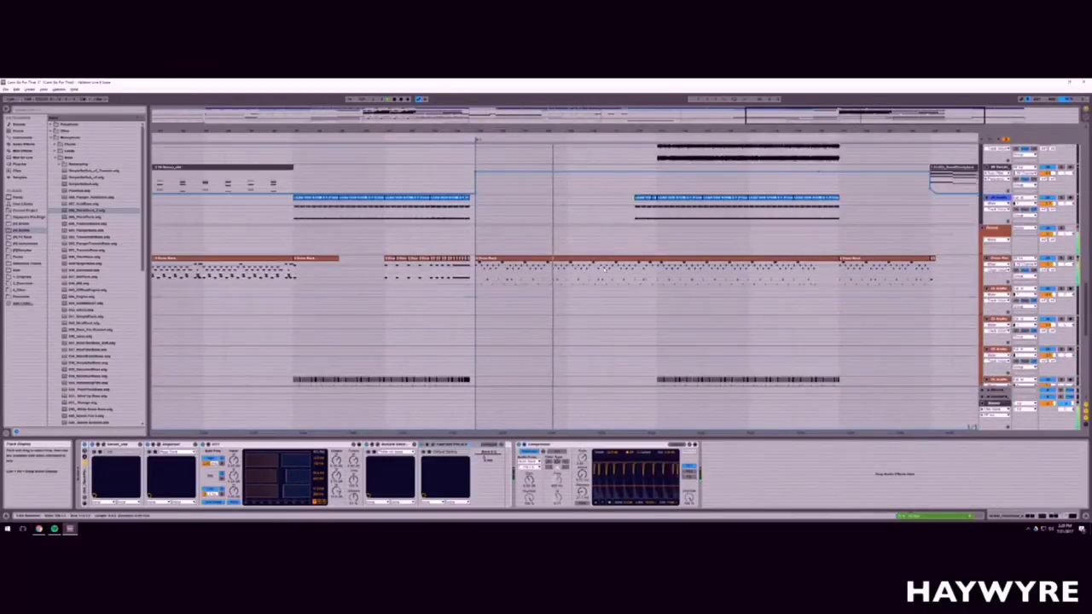
{"action": "scroll", "coordinate": [592, 273], "scroll_direction": "up", "scroll_amount": 3}
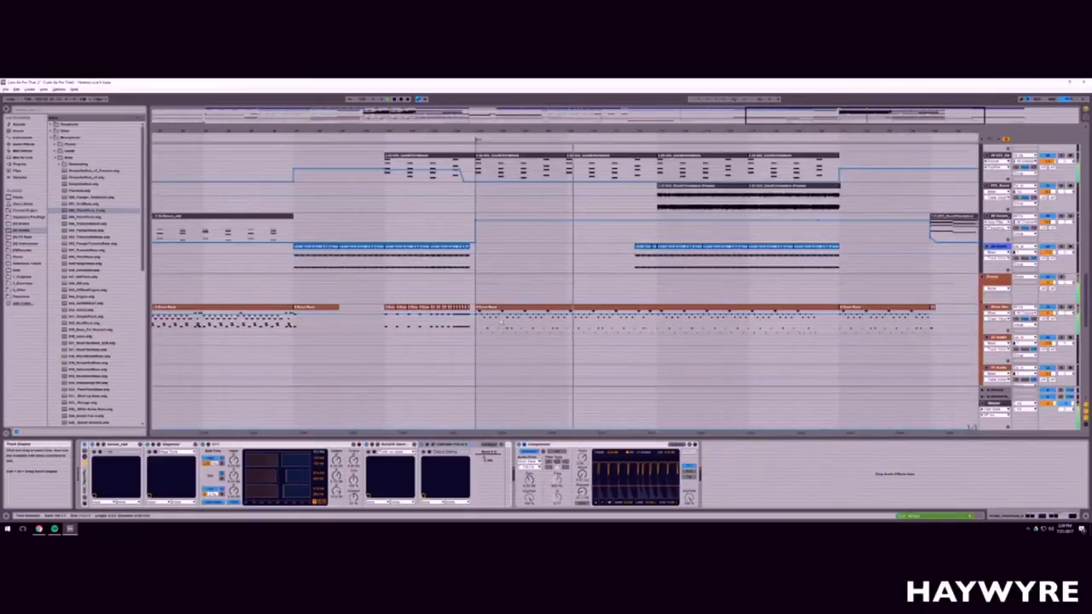
{"action": "left_click", "coordinate": [998, 307]}
{"action": "left_click_drag", "start_coordinate": [881, 116], "coordinate": [889, 131]}
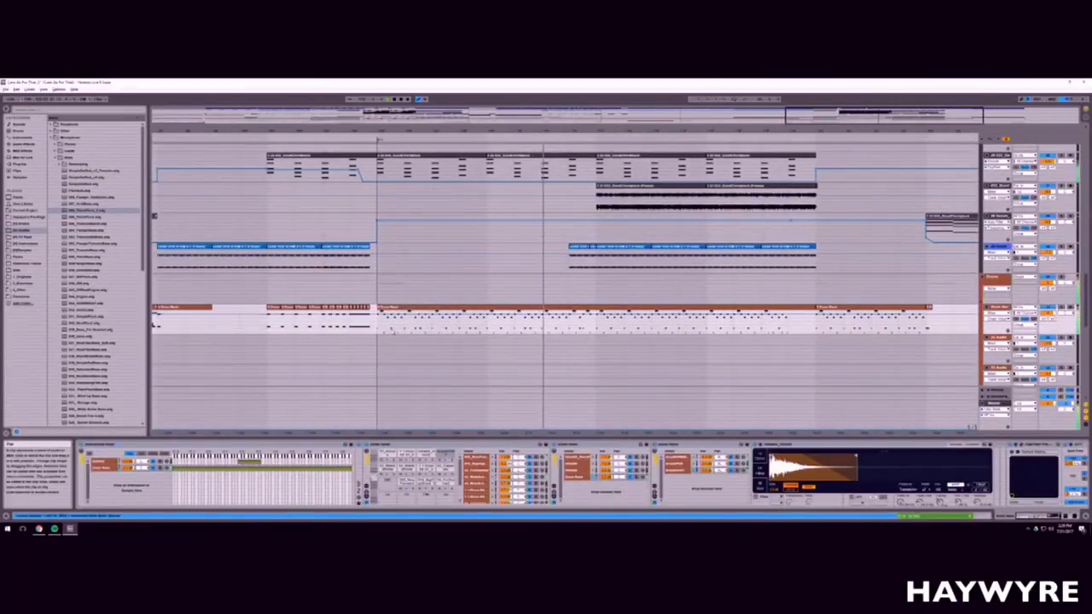
{"action": "key", "text": "space"}
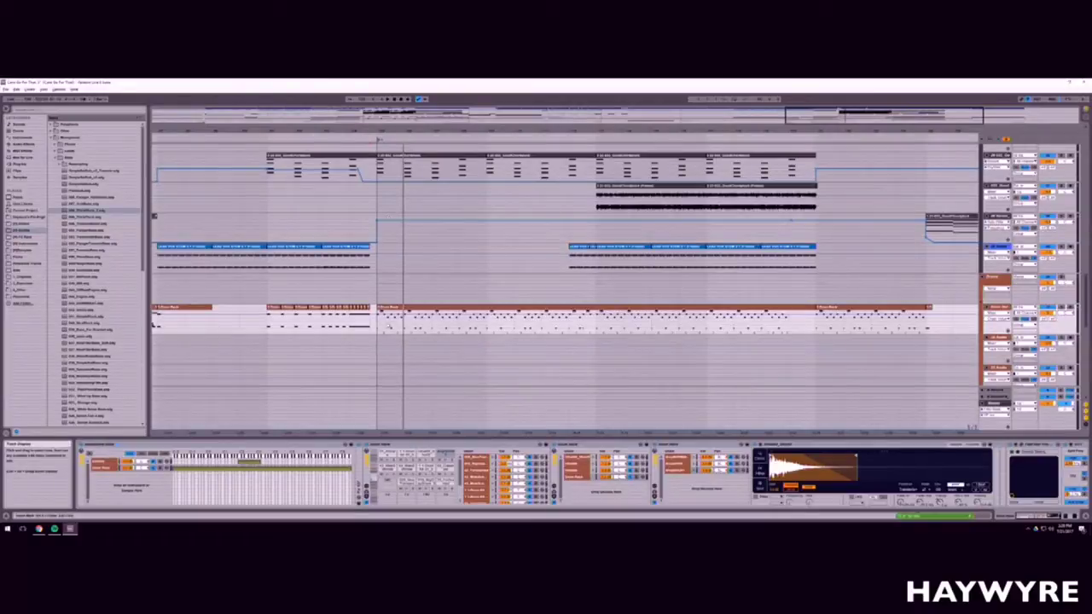
{"action": "key", "text": "space"}
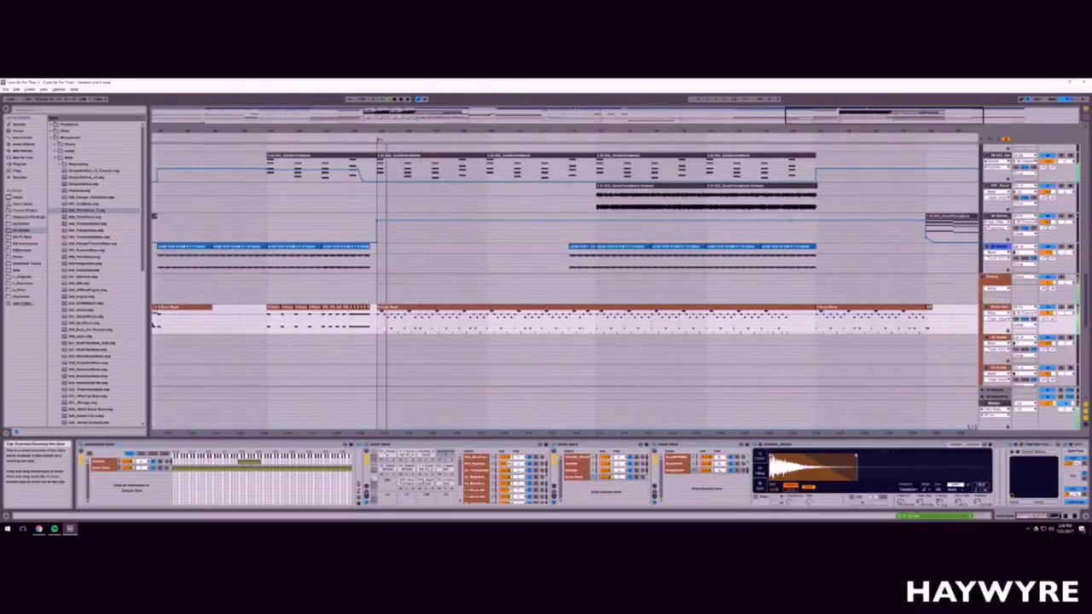
Step: Review the bass, audio and chord tracks above the drums while replaying the start of the section
{"action": "scroll", "coordinate": [376, 240], "scroll_direction": "right", "scroll_amount": 2}
{"action": "scroll", "coordinate": [375, 241], "scroll_direction": "up", "scroll_amount": 10}
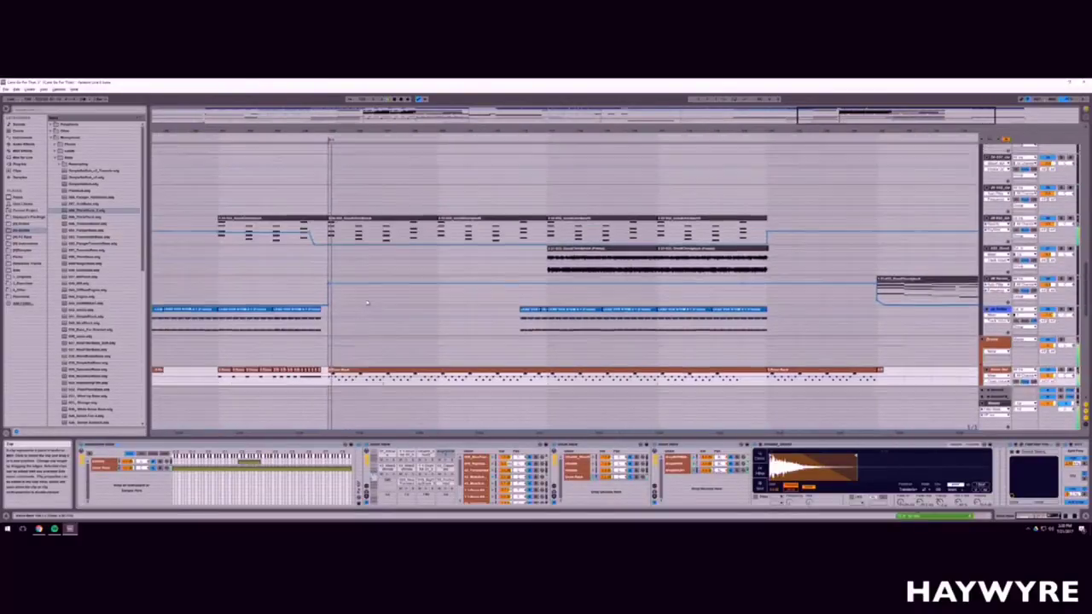
{"action": "scroll", "coordinate": [367, 302], "scroll_direction": "up", "scroll_amount": 8}
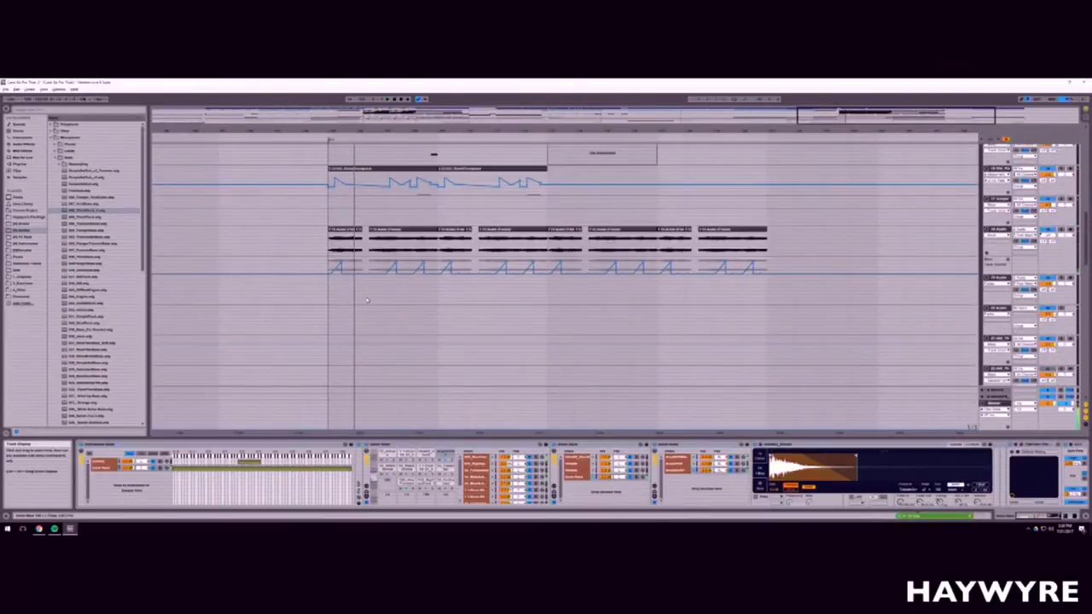
{"action": "scroll", "coordinate": [563, 254], "scroll_direction": "down", "scroll_amount": 10}
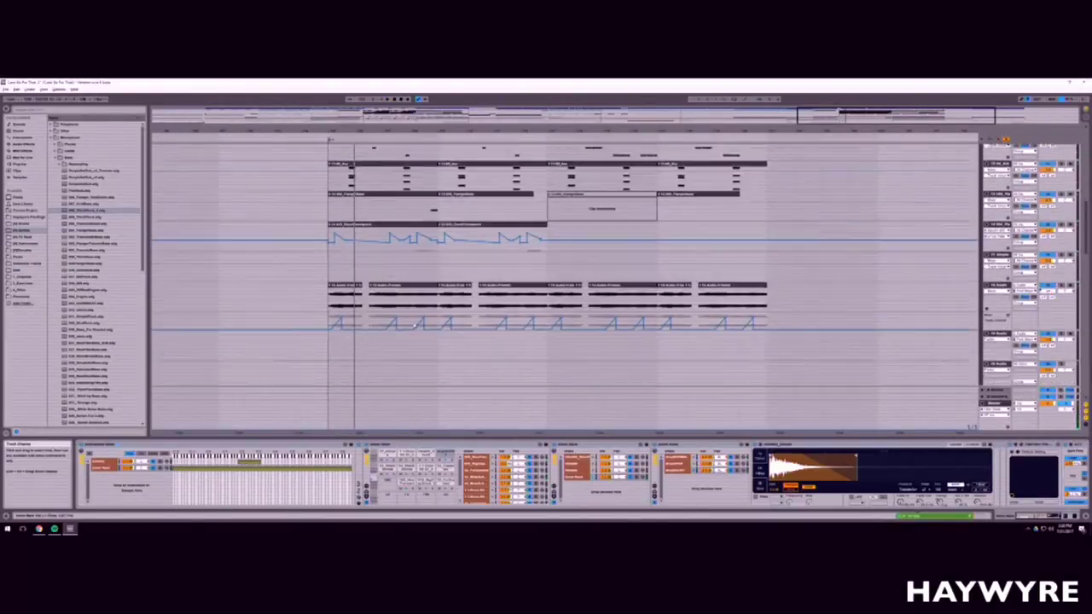
{"action": "key", "text": "space"}
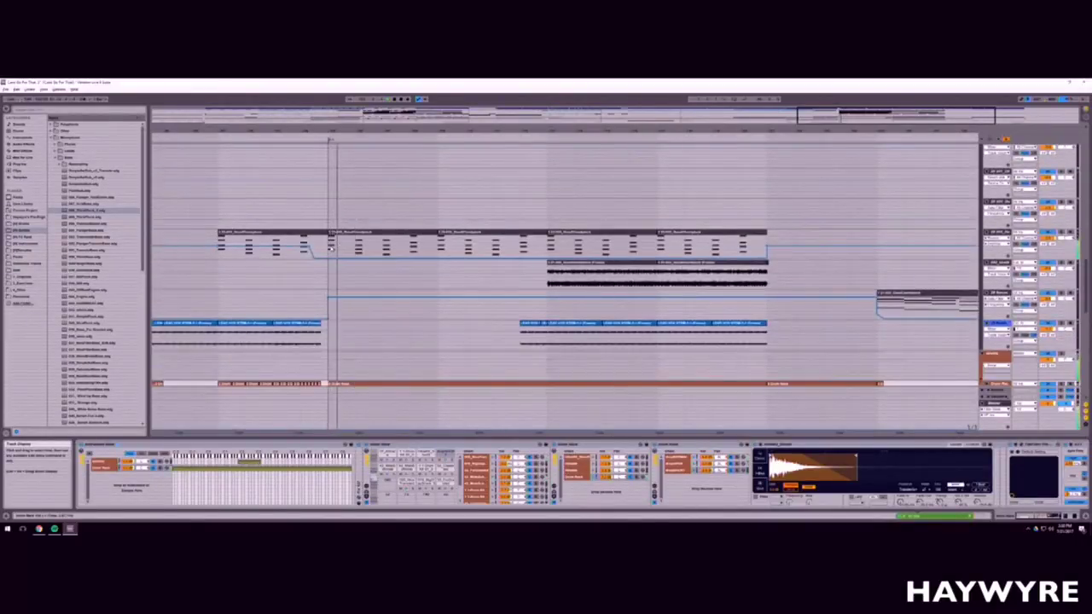
{"action": "left_click", "coordinate": [373, 244]}
Step: Duplicate the short opening section of the main drum clip over the sections directly following it
{"action": "scroll", "coordinate": [380, 217], "scroll_direction": "down", "scroll_amount": 2}
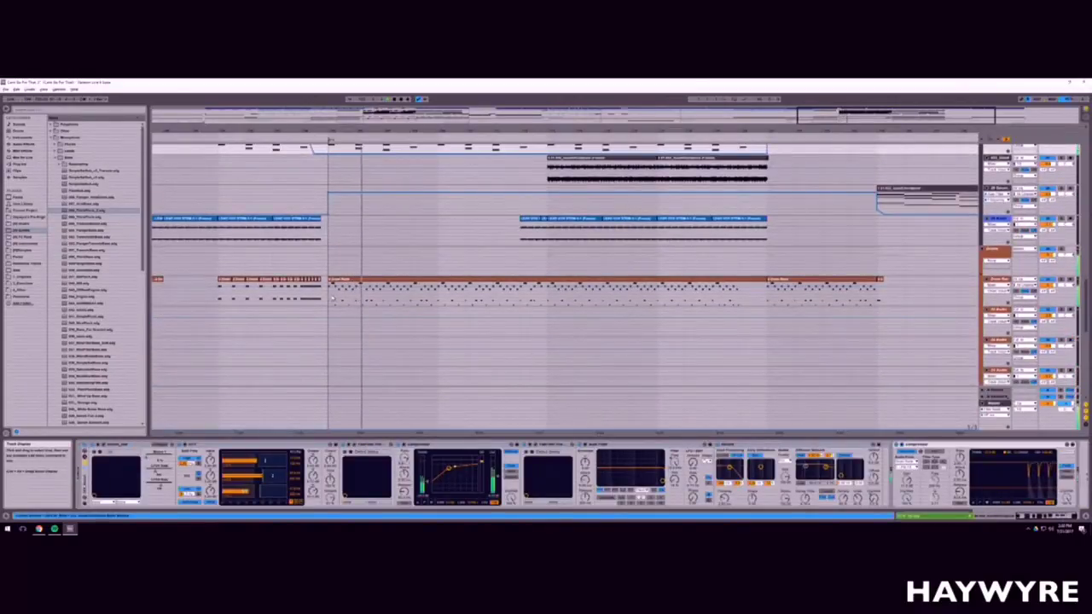
{"action": "left_click_drag", "start_coordinate": [383, 296], "coordinate": [354, 299]}
{"action": "key", "text": "ctrl+d"}
{"action": "key", "text": "ctrl+d"}
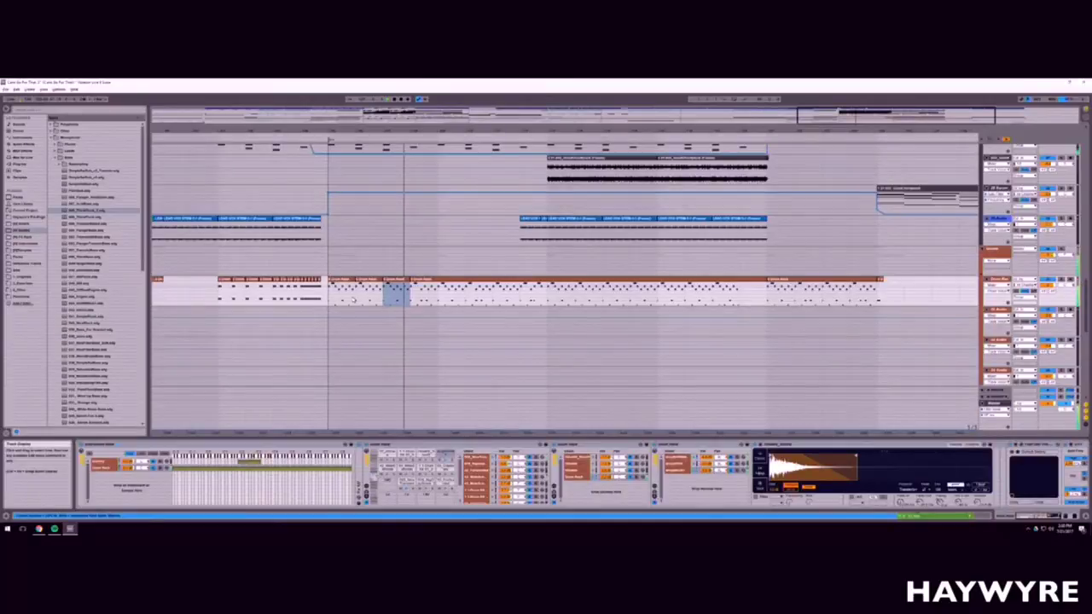
Step: Split the chord clip that starts at the marker just before its fourth chord, and move that chord's notes lower
{"action": "scroll", "coordinate": [412, 267], "scroll_direction": "down", "scroll_amount": 1}
{"action": "scroll", "coordinate": [412, 266], "scroll_direction": "up", "scroll_amount": 8}
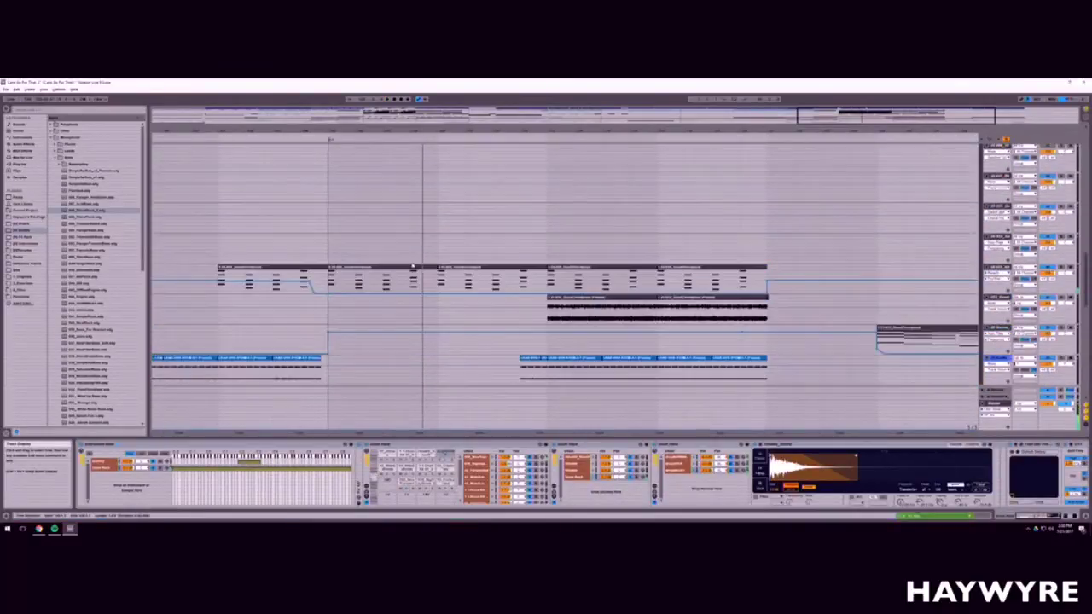
{"action": "left_click", "coordinate": [412, 278]}
{"action": "key", "text": "space"}
{"action": "key", "text": "ctrl+e"}
{"action": "key", "text": "space"}
{"action": "double_click", "coordinate": [415, 267]}
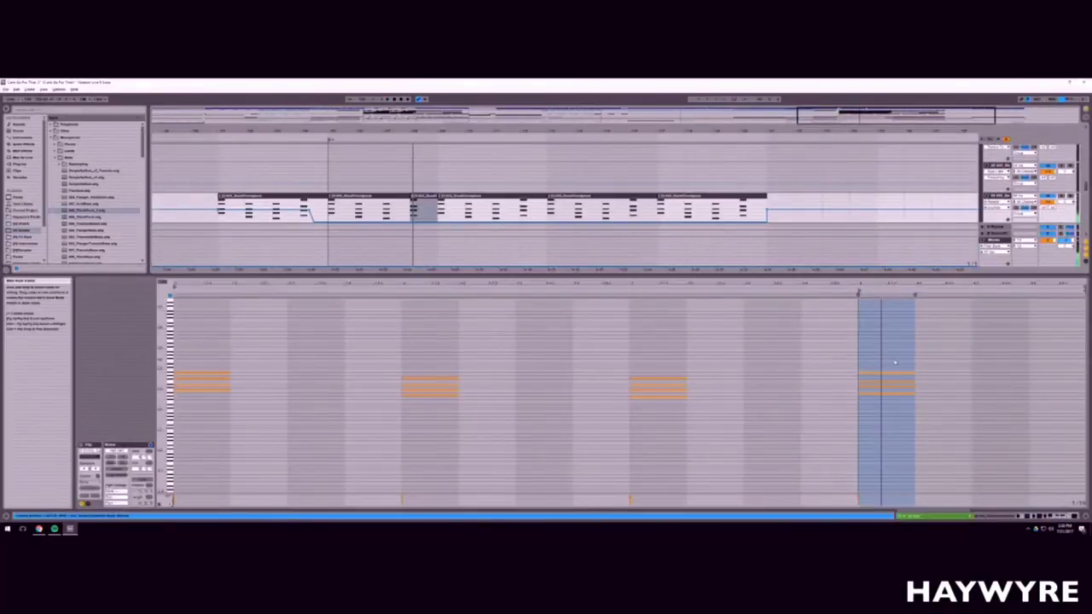
{"action": "left_click", "coordinate": [896, 378]}
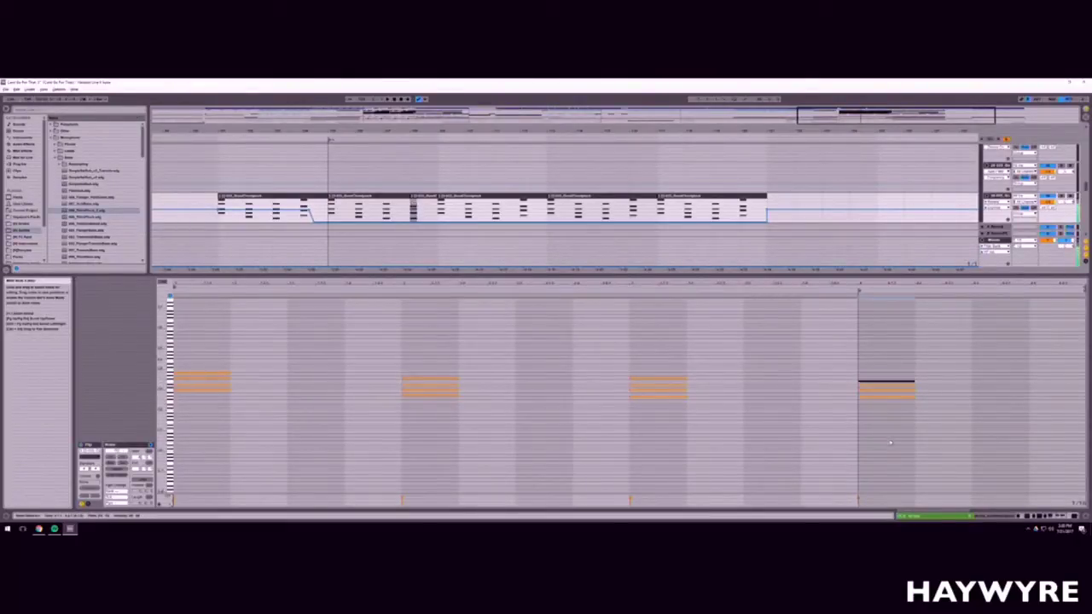
{"action": "left_click_drag", "start_coordinate": [891, 442], "coordinate": [710, 315]}
Step: Copy the split-off revised chord over the last chord of the preceding chord clip
{"action": "key", "text": "shift+Tab"}
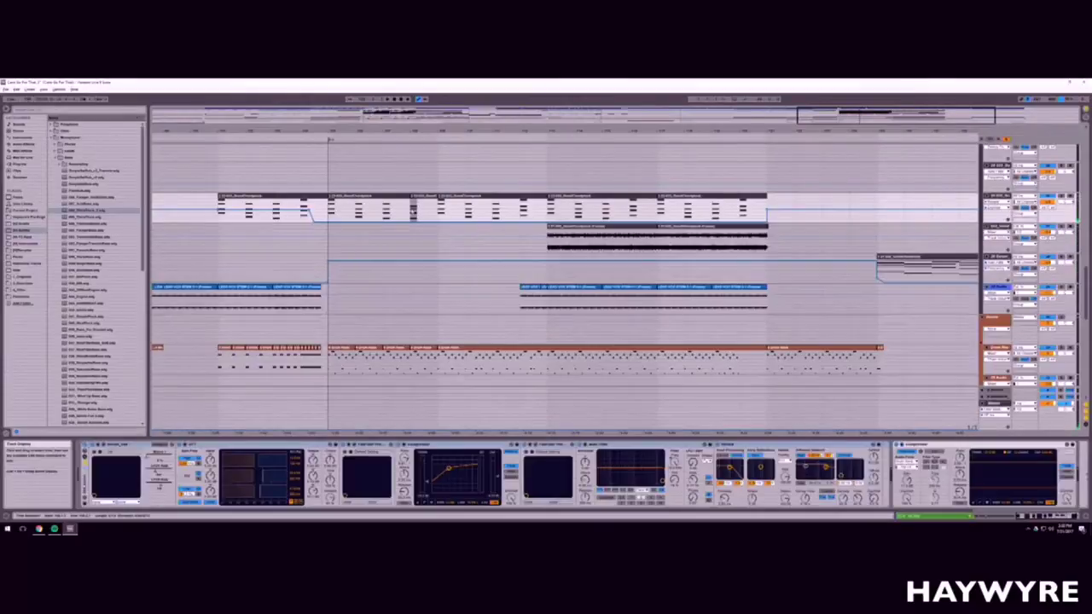
{"action": "left_click", "coordinate": [423, 196]}
{"action": "left_click", "coordinate": [300, 217]}
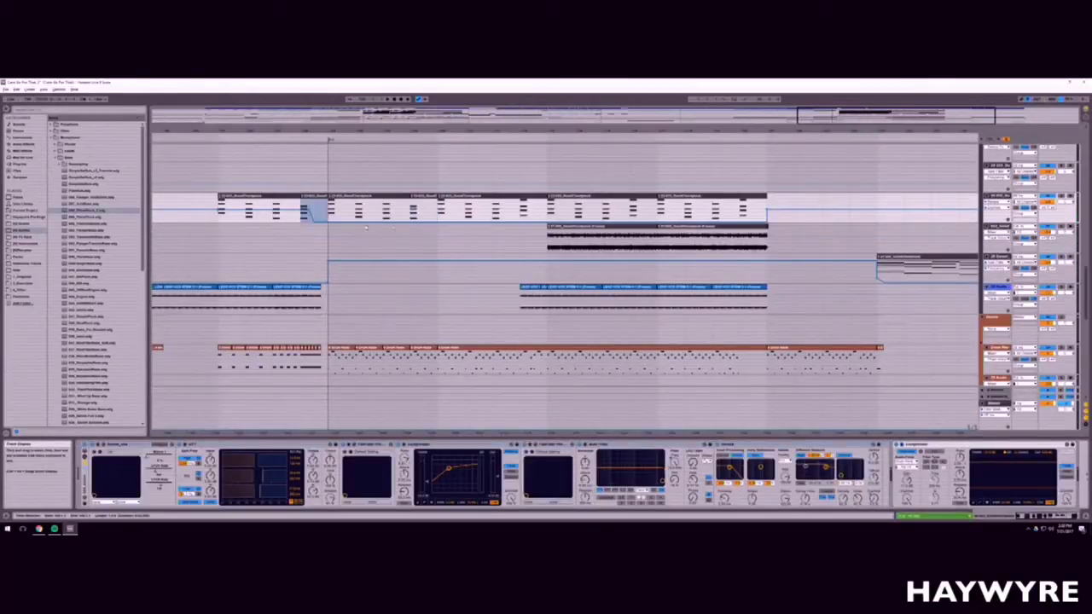
Step: Duplicate the full four-chord phrase before the marker over the four phrases that follow it
{"action": "left_click_drag", "start_coordinate": [218, 209], "coordinate": [324, 207]}
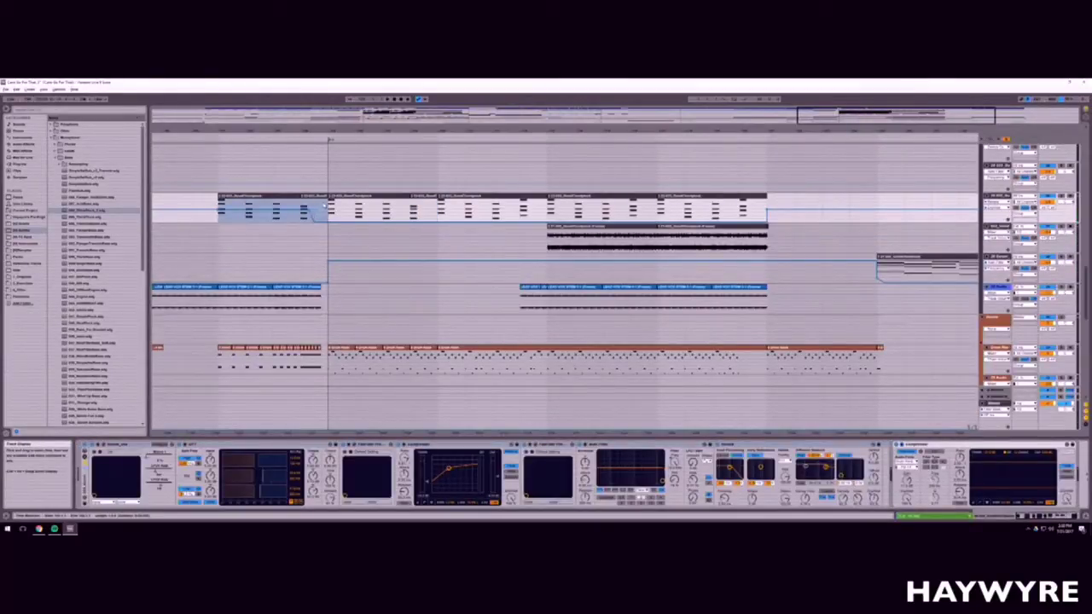
{"action": "key", "text": "ctrl+d"}
{"action": "key", "text": "ctrl+d"}
{"action": "key", "text": "ctrl+d"}
{"action": "key", "text": "ctrl+d"}
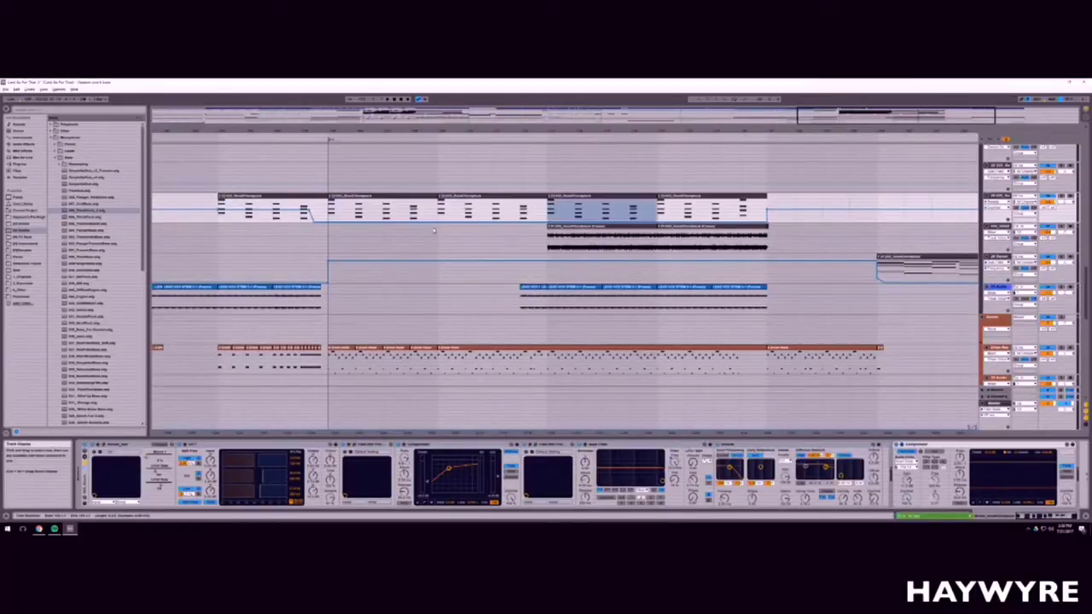
Step: Play back the section from the marker and review the tracks above against the revised chord progression
{"action": "left_click", "coordinate": [331, 210]}
{"action": "key", "text": "space"}
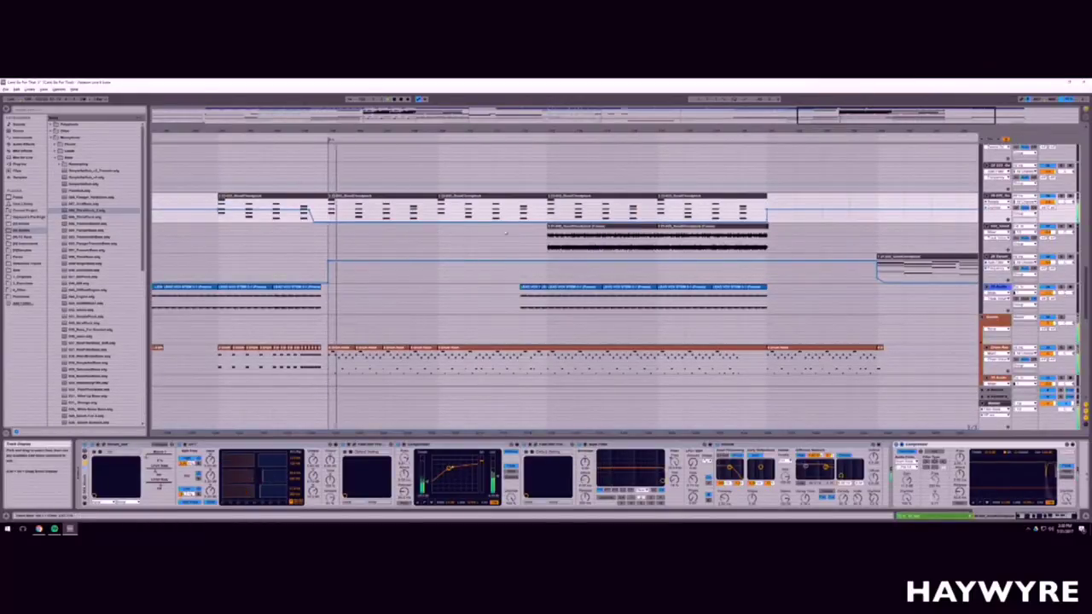
{"action": "scroll", "coordinate": [465, 233], "scroll_direction": "up", "scroll_amount": 3}
{"action": "scroll", "coordinate": [465, 232], "scroll_direction": "up", "scroll_amount": 5}
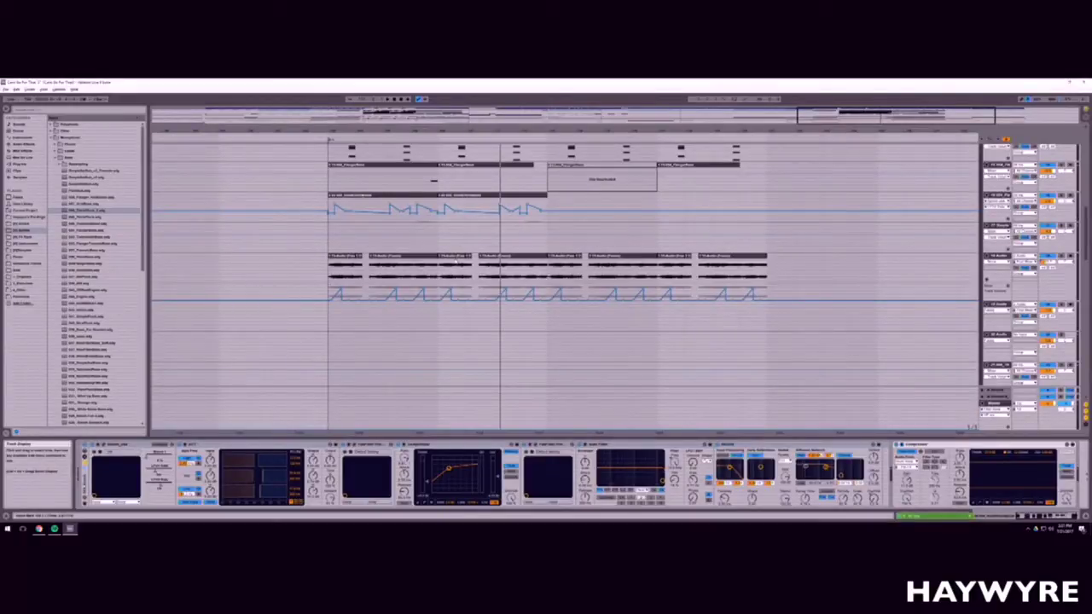
Step: Consolidate the two adjacent synth clips starting at the marker, on the lowest filled synth track above the empty one, into a single clip
{"action": "left_click", "coordinate": [315, 249]}
{"action": "key", "text": "space"}
{"action": "key", "text": "minus"}
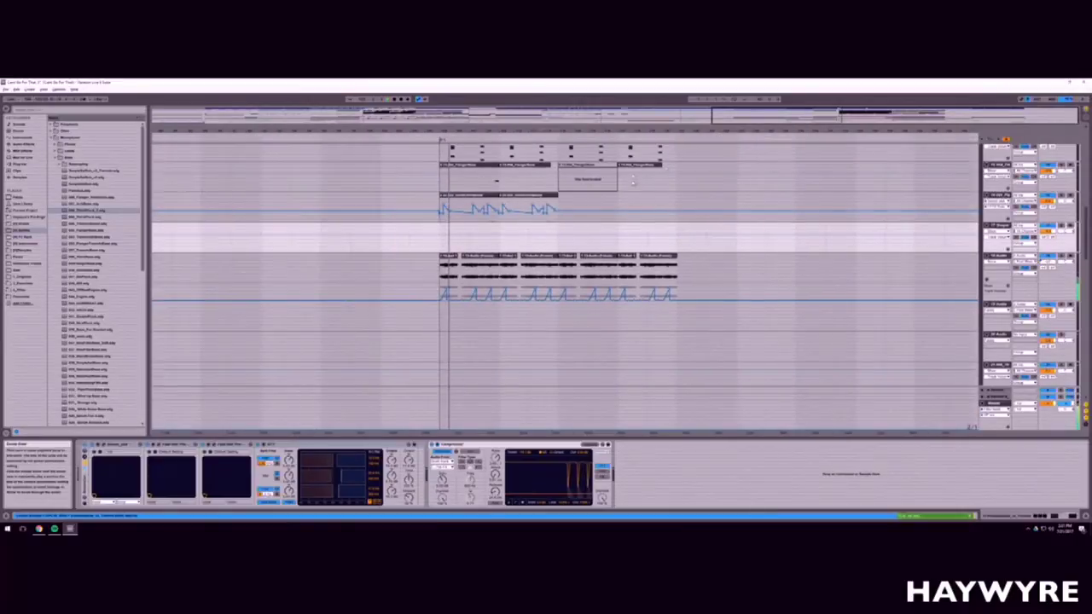
{"action": "scroll", "coordinate": [632, 180], "scroll_direction": "up", "scroll_amount": 3}
{"action": "scroll", "coordinate": [450, 381], "scroll_direction": "up", "scroll_amount": 4}
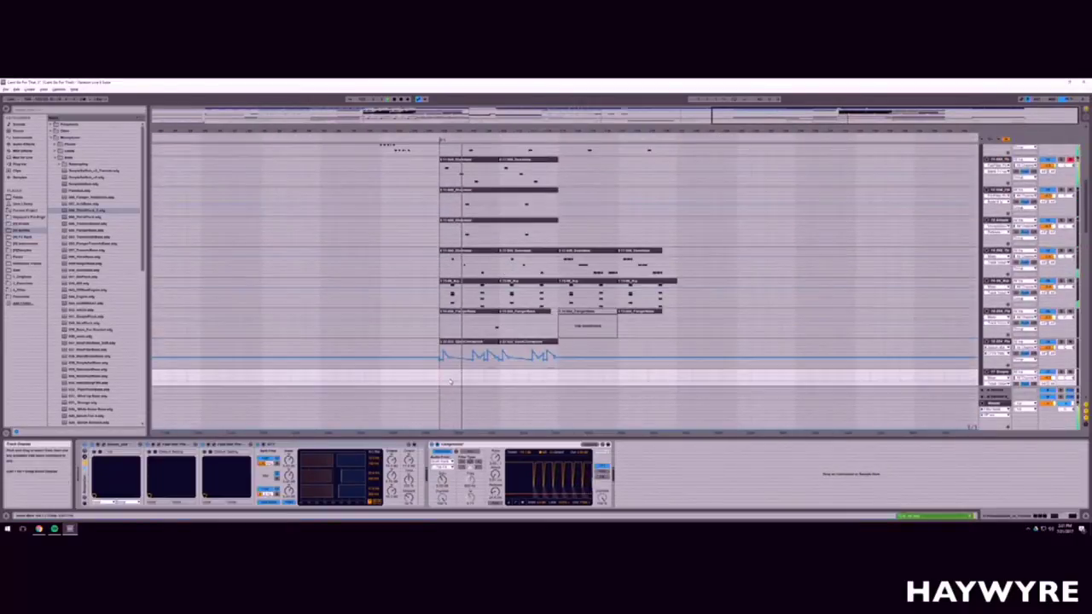
{"action": "left_click_drag", "start_coordinate": [441, 362], "coordinate": [556, 362]}
{"action": "key", "text": "ctrl+j"}
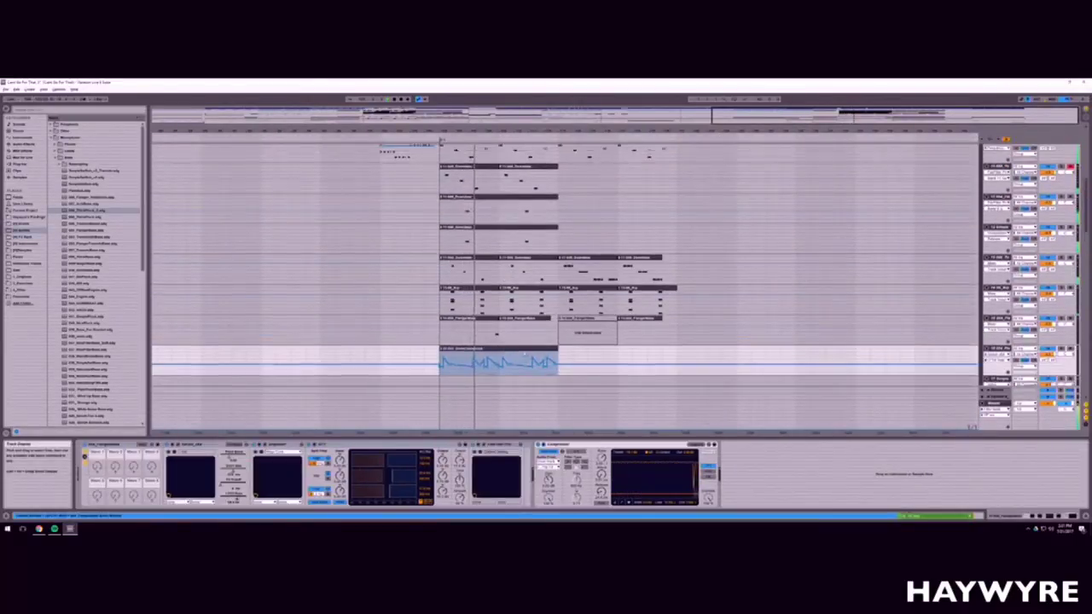
Step: Play back the section after the marker and review the synth, chord and audio tracks throughout the arrangement
{"action": "scroll", "coordinate": [524, 353], "scroll_direction": "up", "scroll_amount": 1}
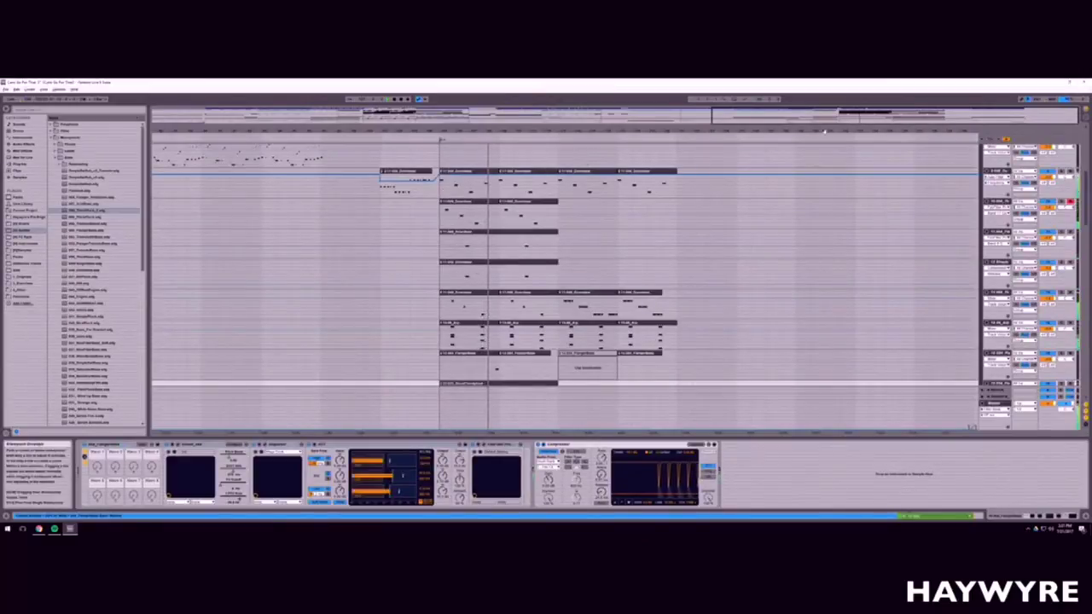
{"action": "left_click_drag", "start_coordinate": [823, 131], "coordinate": [870, 140]}
{"action": "scroll", "coordinate": [554, 290], "scroll_direction": "up", "scroll_amount": 2}
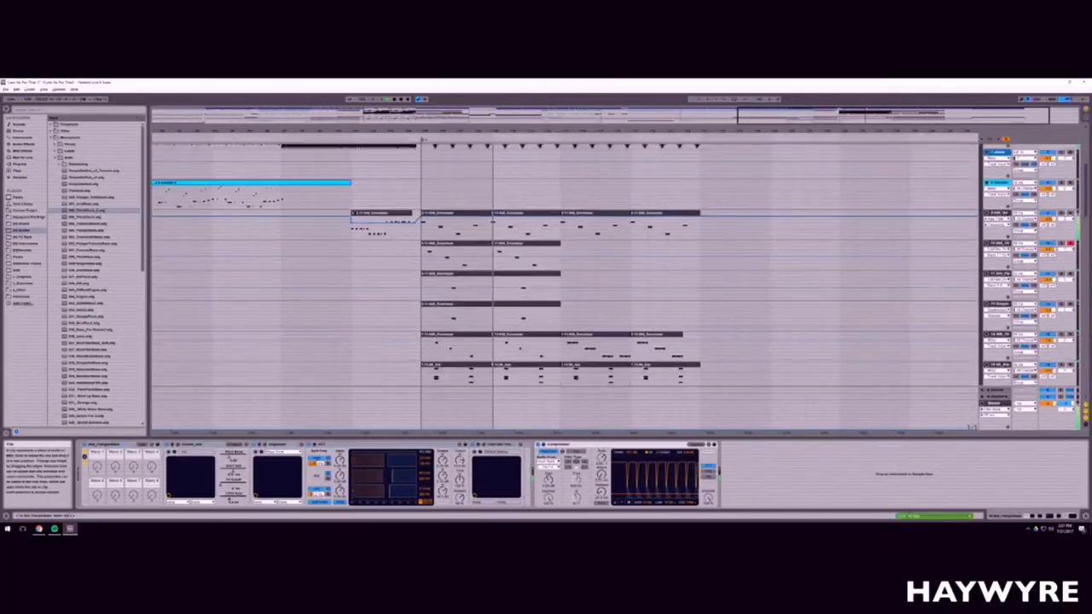
{"action": "scroll", "coordinate": [523, 353], "scroll_direction": "up", "scroll_amount": 8}
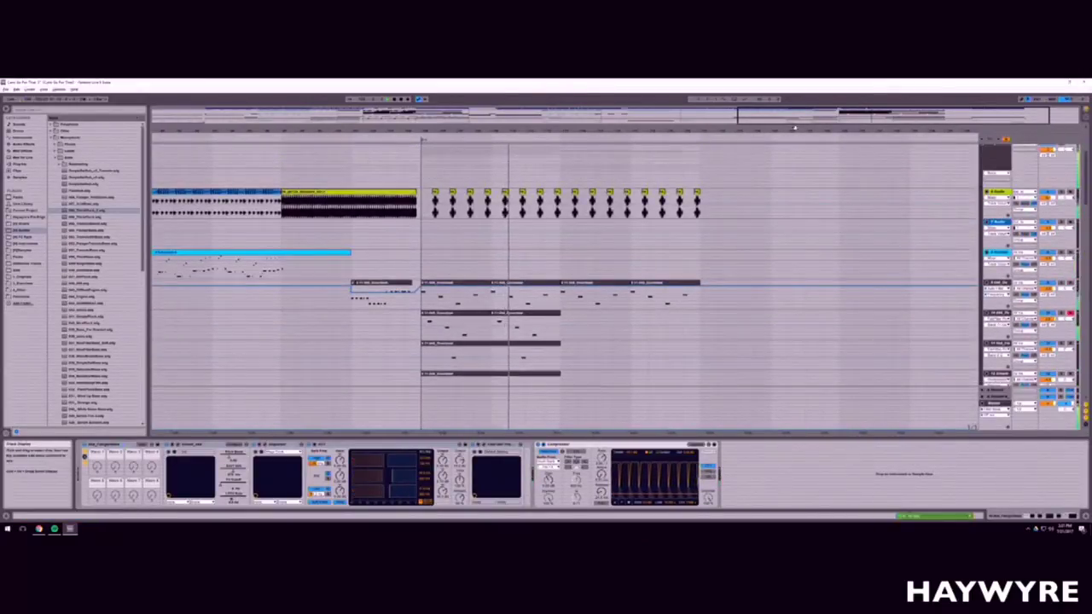
{"action": "scroll", "coordinate": [598, 275], "scroll_direction": "down", "scroll_amount": 5}
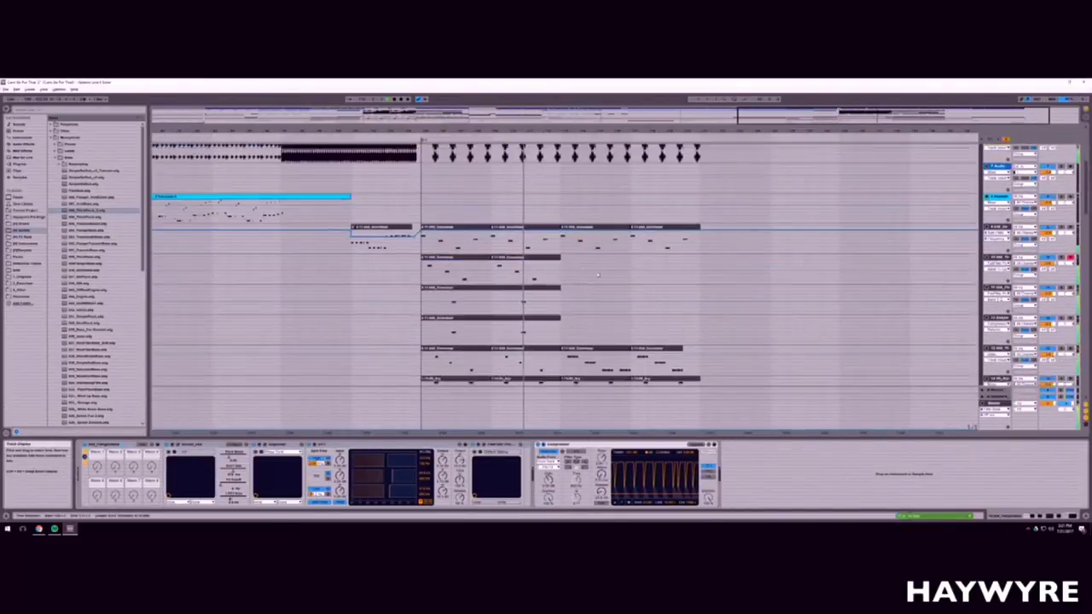
{"action": "scroll", "coordinate": [598, 275], "scroll_direction": "down", "scroll_amount": 4}
{"action": "left_click_drag", "start_coordinate": [762, 131], "coordinate": [783, 281]}
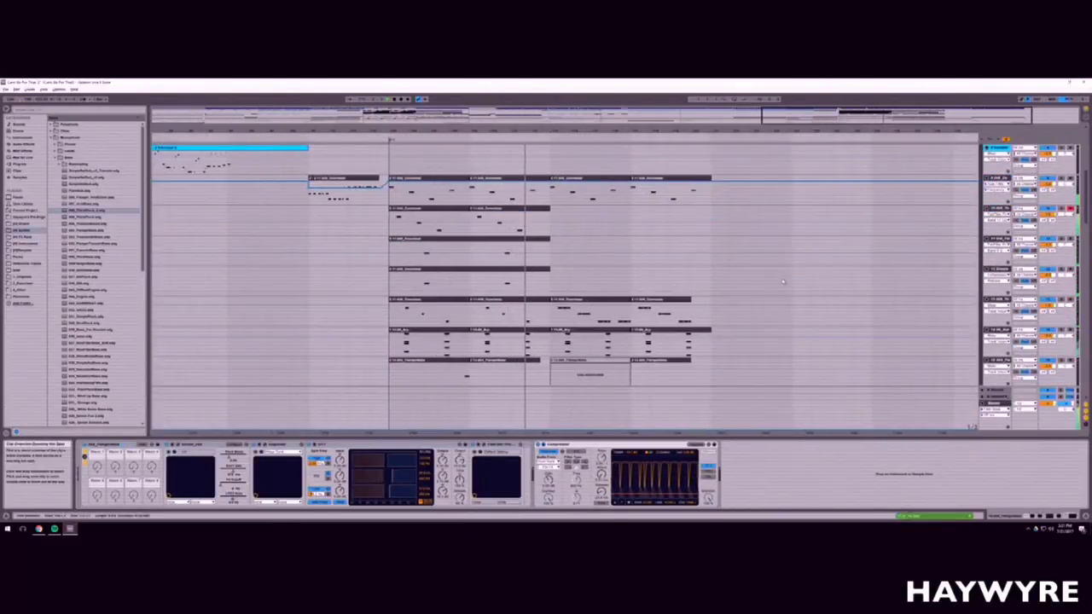
{"action": "scroll", "coordinate": [783, 282], "scroll_direction": "down", "scroll_amount": 20}
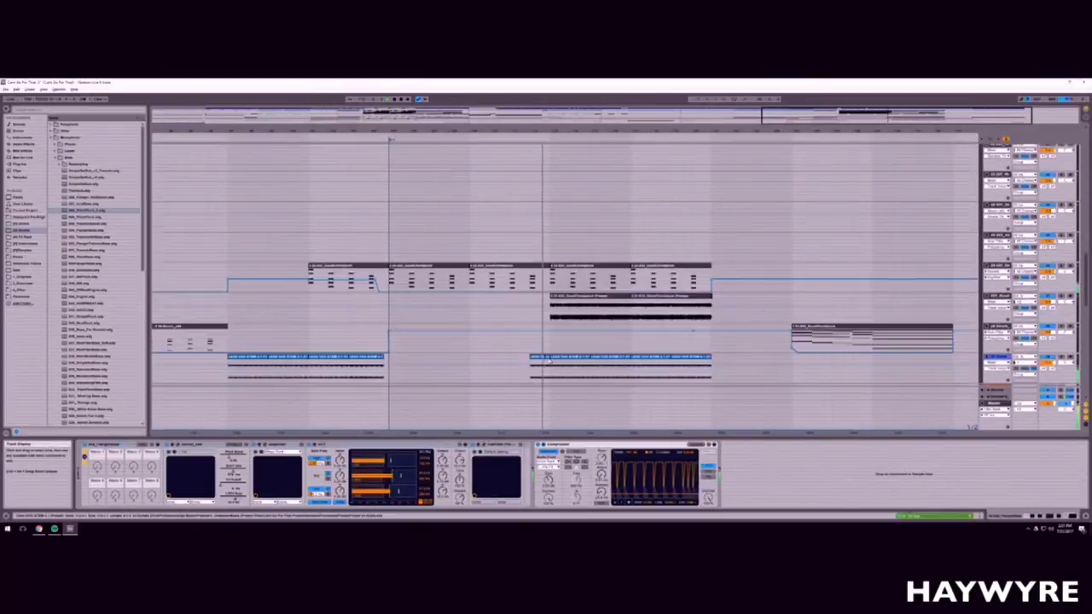
{"action": "scroll", "coordinate": [546, 350], "scroll_direction": "up", "scroll_amount": 5}
{"action": "key", "text": "space"}
Step: Split a short piece out of the long drum clip where the blue audio clips begin, ahead of the percussion loop
{"action": "scroll", "coordinate": [540, 317], "scroll_direction": "down", "scroll_amount": 4}
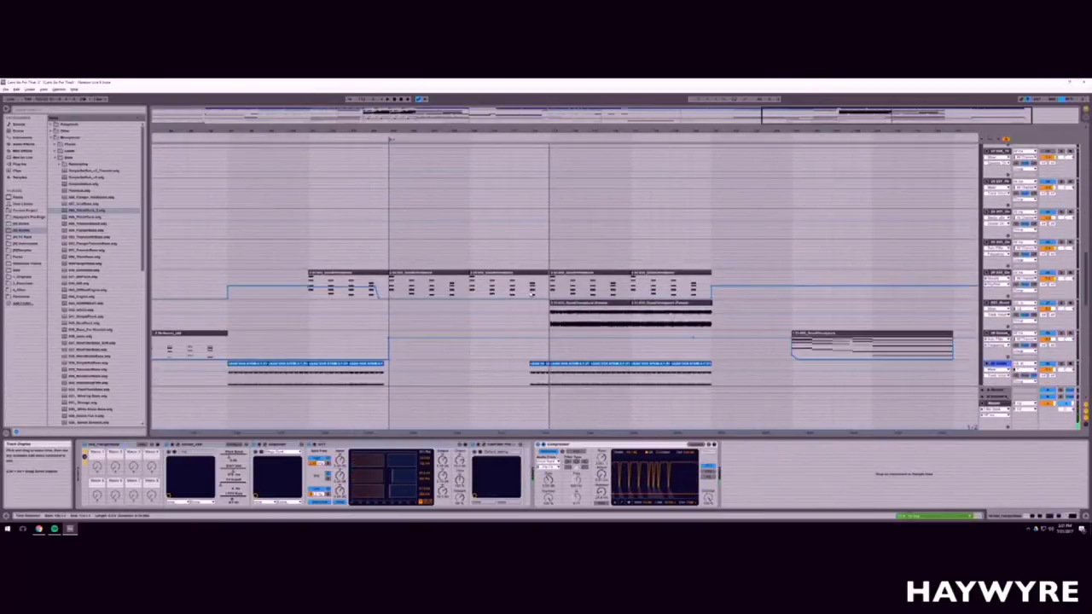
{"action": "left_click_drag", "start_coordinate": [813, 134], "coordinate": [841, 196]}
{"action": "scroll", "coordinate": [512, 285], "scroll_direction": "down", "scroll_amount": 6}
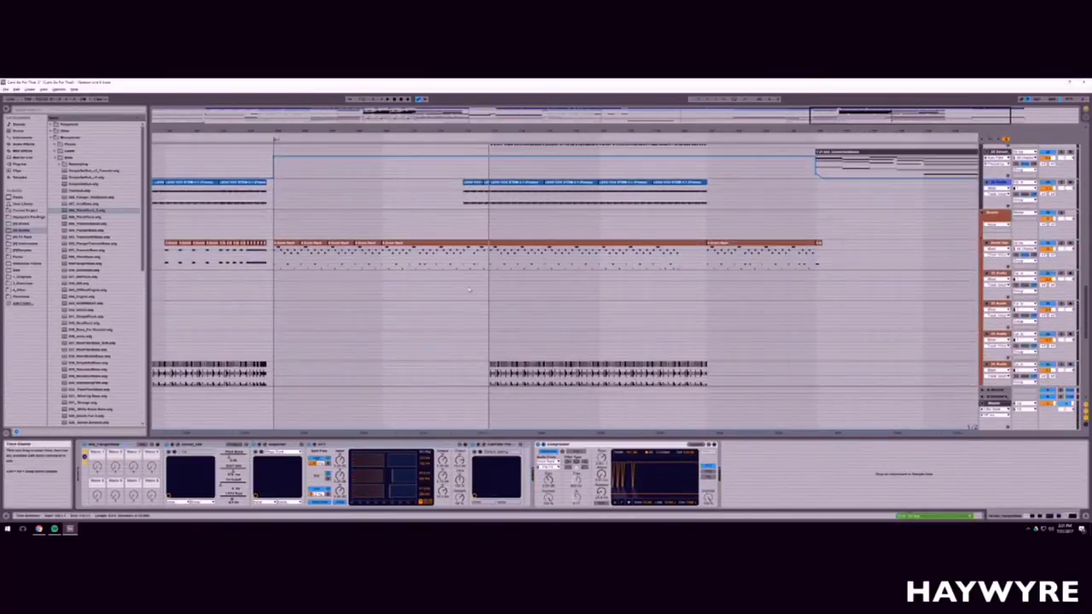
{"action": "left_click_drag", "start_coordinate": [903, 119], "coordinate": [902, 192]}
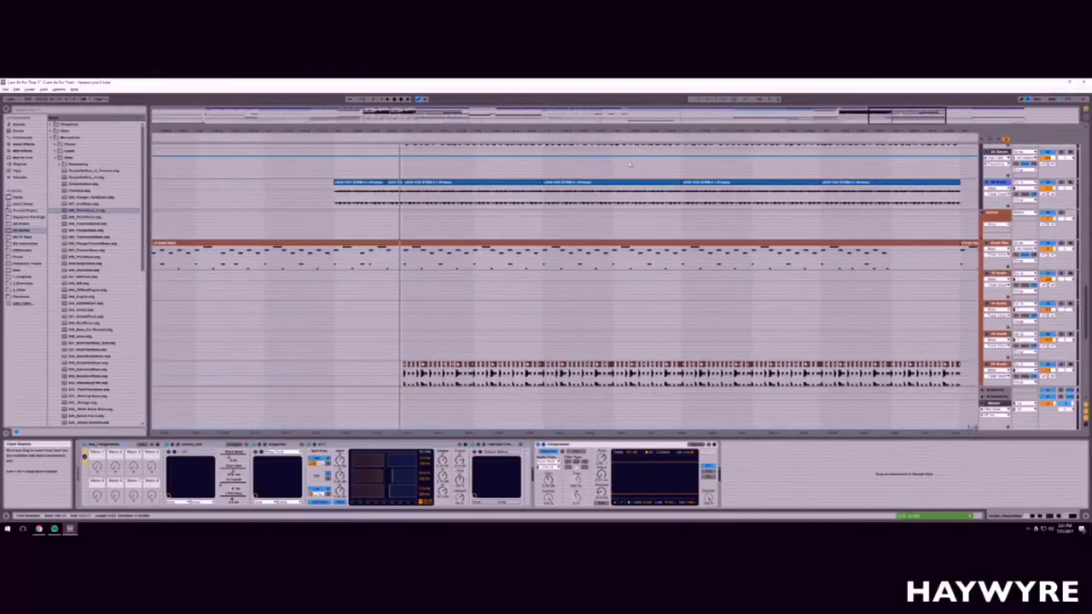
{"action": "left_click_drag", "start_coordinate": [902, 121], "coordinate": [891, 121]}
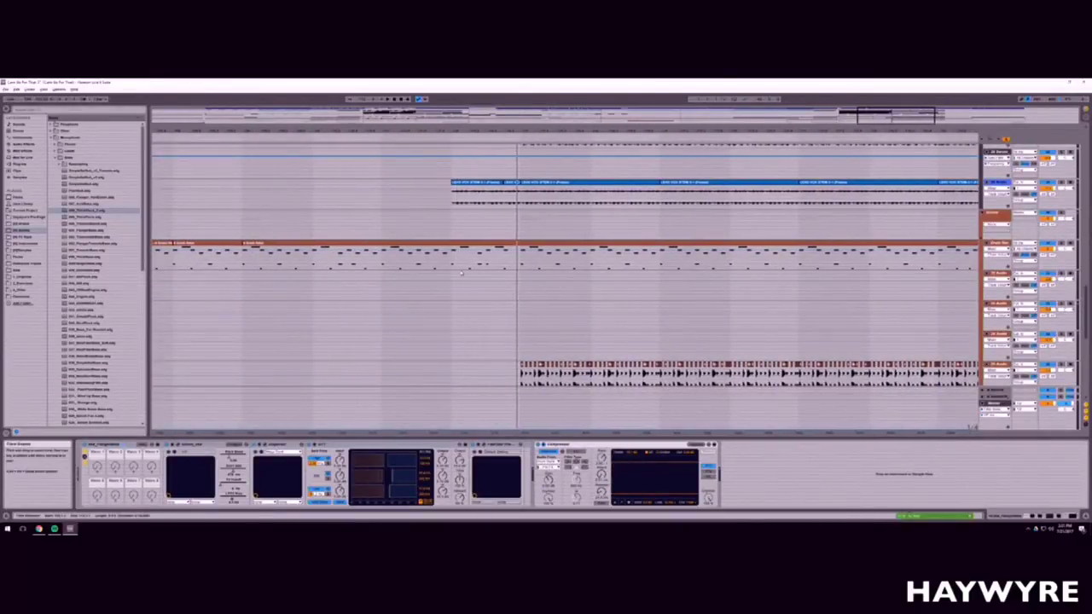
{"action": "left_click", "coordinate": [461, 269]}
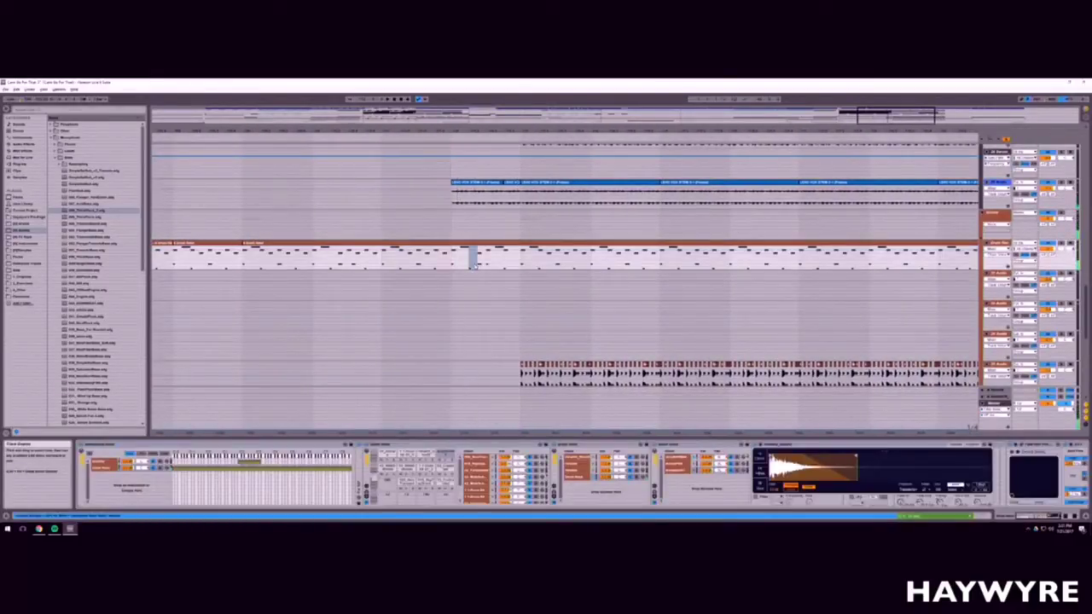
{"action": "key", "text": "ctrl+e"}
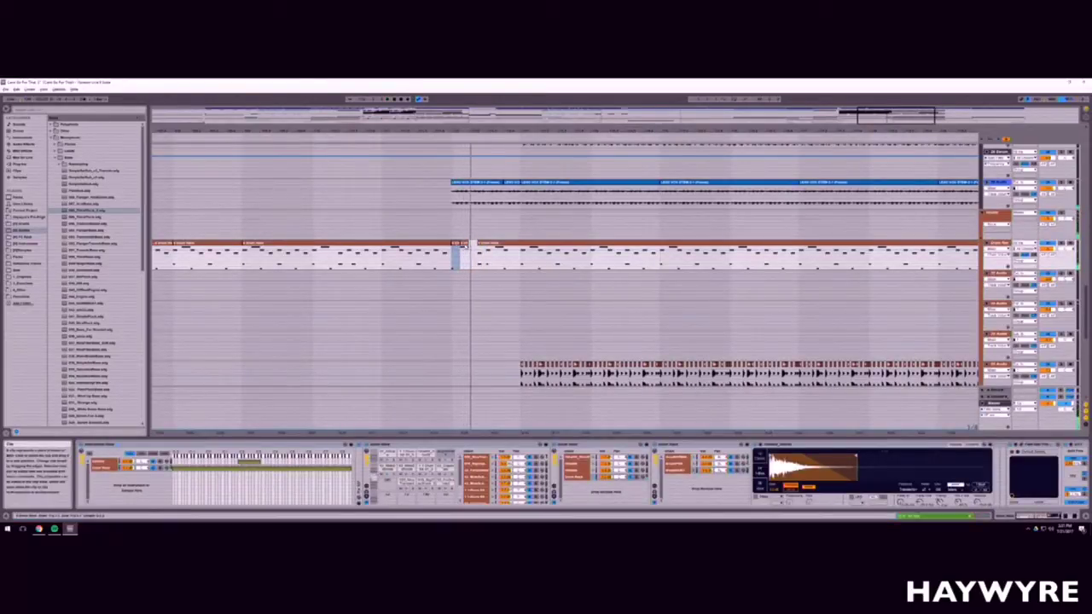
Step: Move the long final hit in the short split-off drum clip down to a lower drum row
{"action": "double_click", "coordinate": [464, 244]}
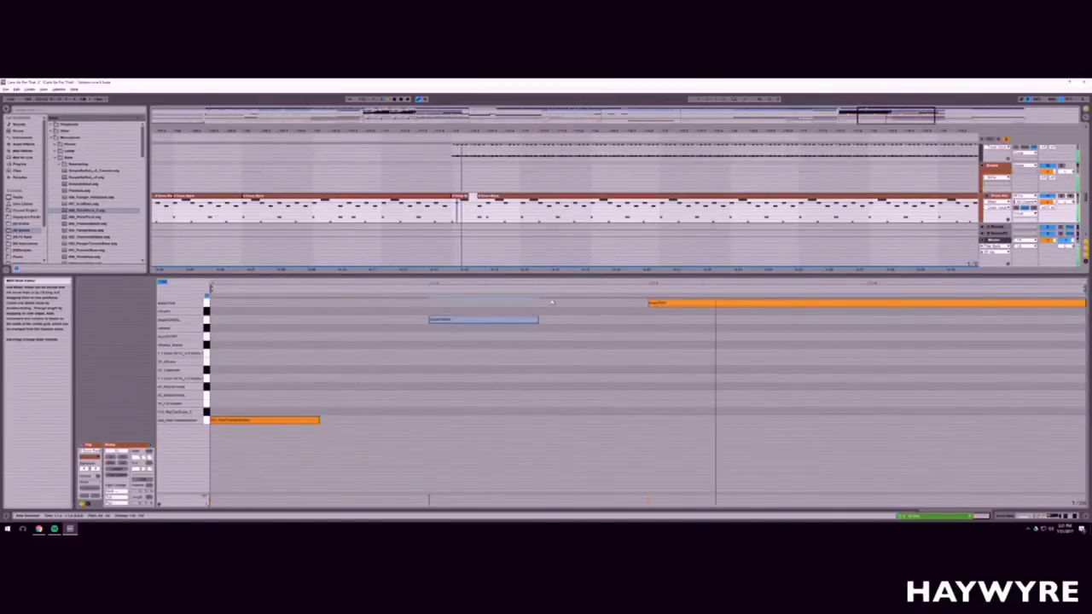
{"action": "key", "text": "space"}
{"action": "left_click", "coordinate": [672, 302]}
{"action": "key", "text": "Down"}
{"action": "key", "text": "Down"}
{"action": "key", "text": "Down"}
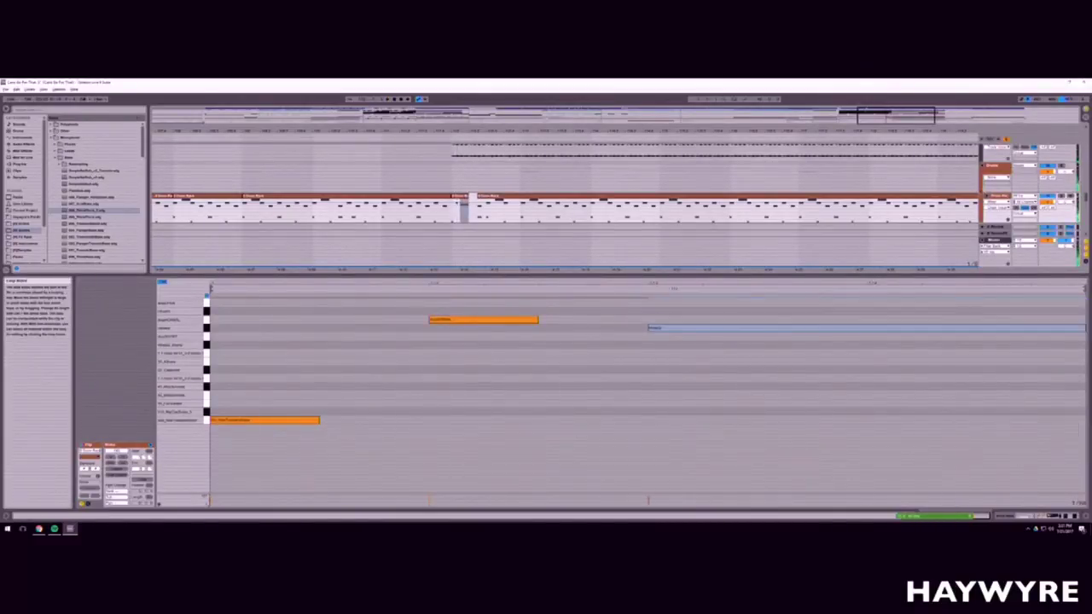
{"action": "key", "text": "Up"}
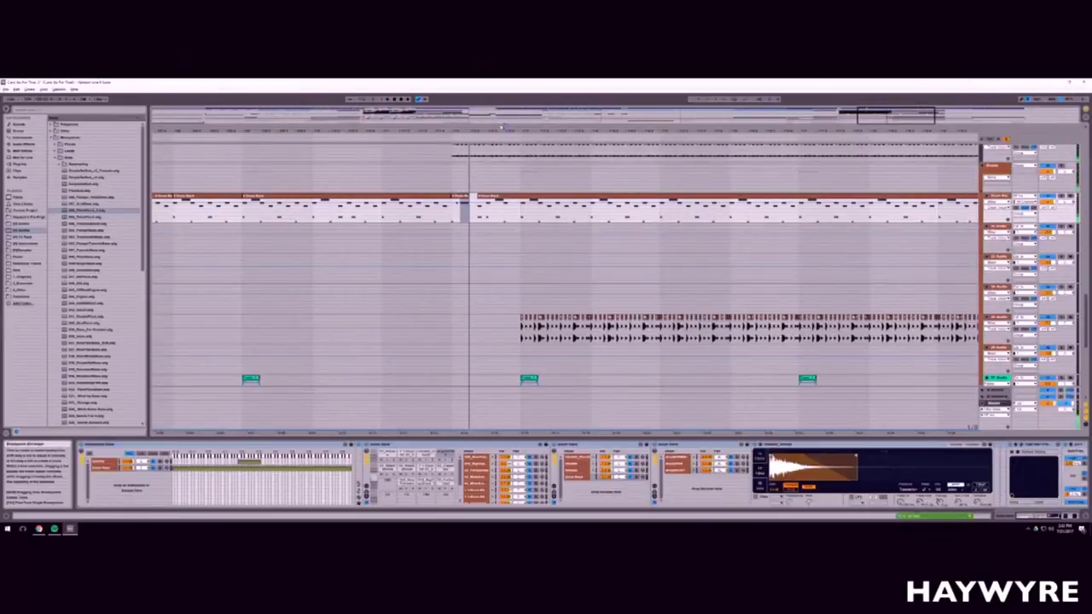
Step: Repeat the short drum clip across the gap and the beats that follow it, up to the percussion loop
{"action": "left_click_drag", "start_coordinate": [884, 127], "coordinate": [884, 140]}
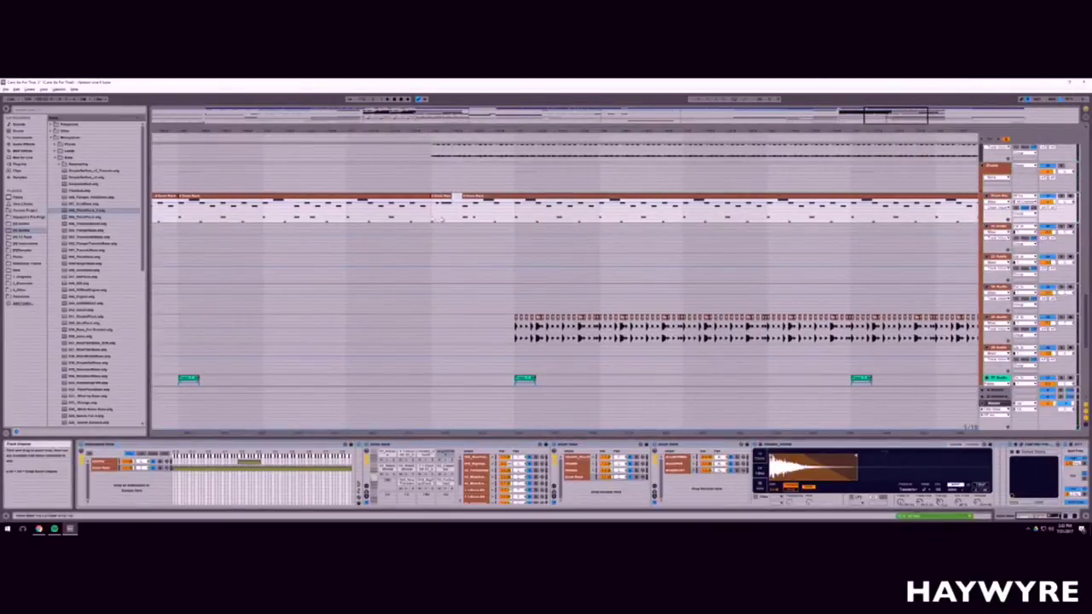
{"action": "left_click_drag", "start_coordinate": [466, 220], "coordinate": [484, 219]}
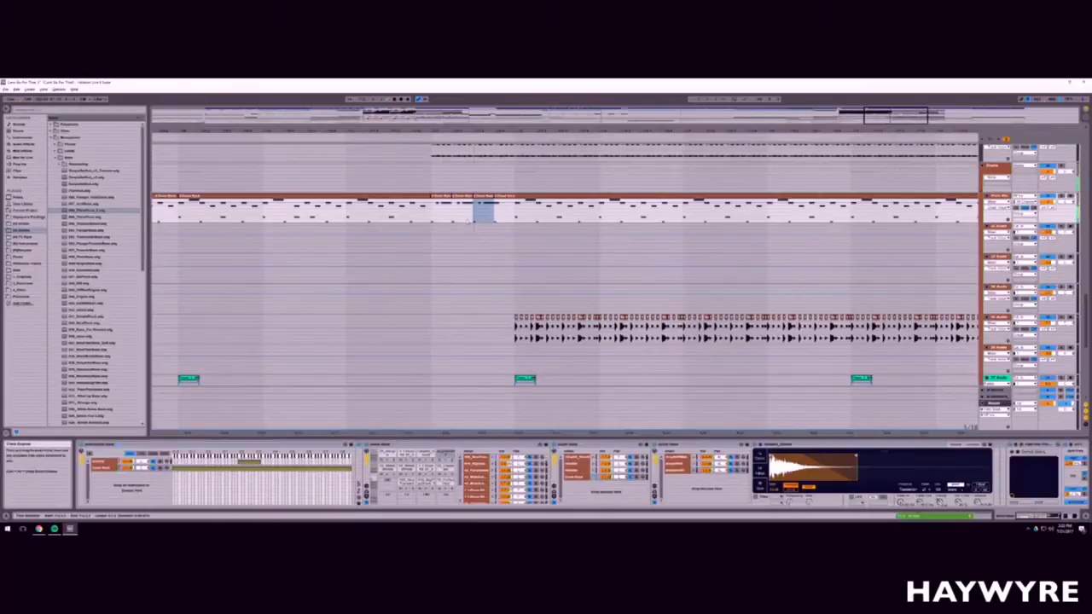
{"action": "left_click", "coordinate": [420, 219]}
Step: Play back the transition into the marked section and examine its percussion fill alongside the drum clips that follow
{"action": "left_click_drag", "start_coordinate": [527, 130], "coordinate": [543, 90]}
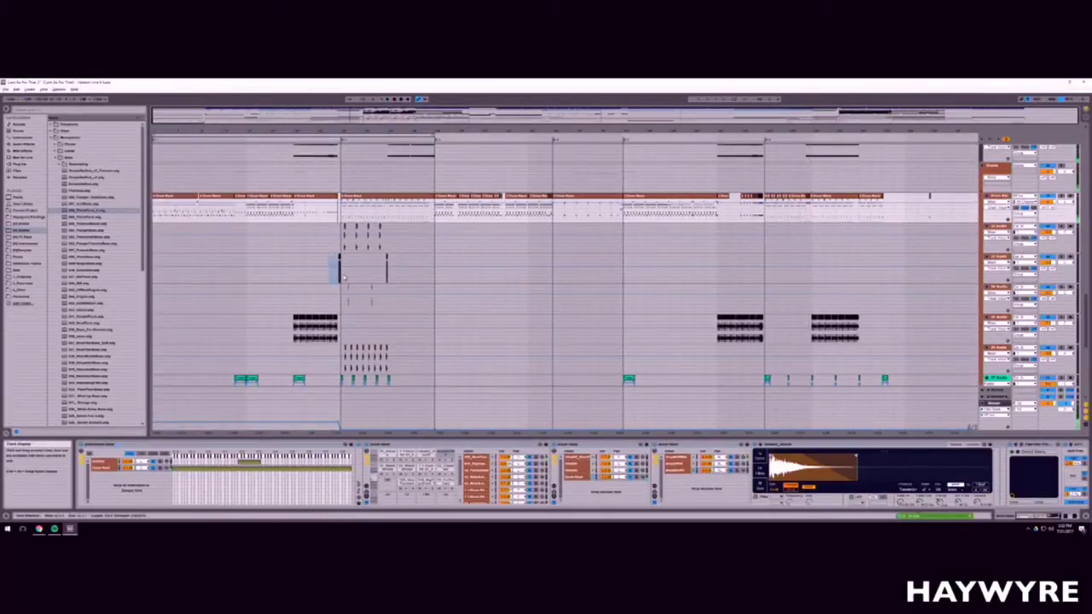
{"action": "left_click", "coordinate": [364, 275]}
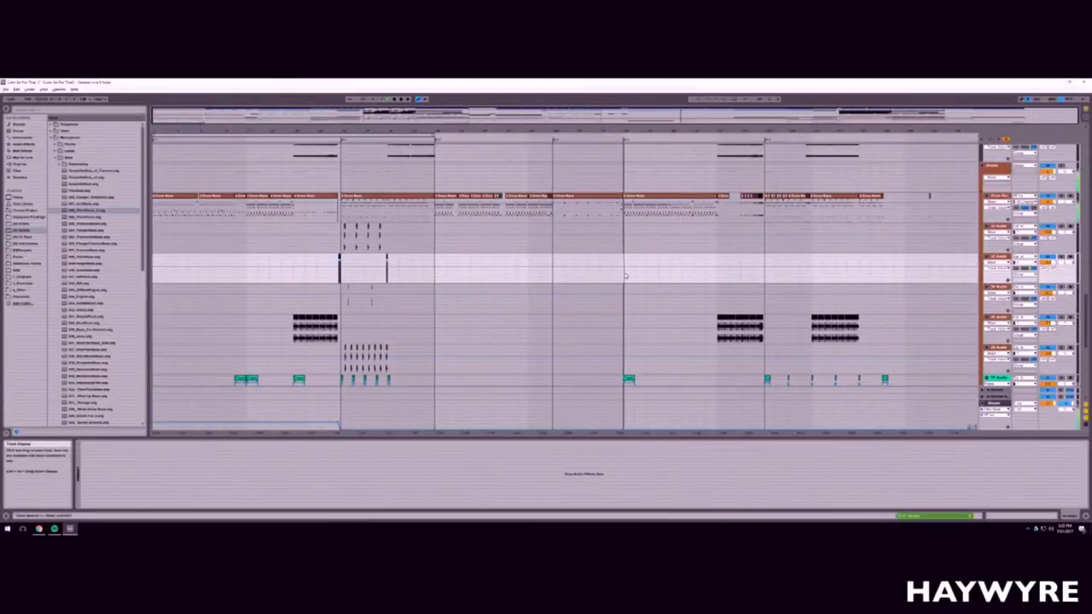
{"action": "left_click_drag", "start_coordinate": [882, 131], "coordinate": [882, 162]}
{"action": "left_click_drag", "start_coordinate": [536, 162], "coordinate": [818, 178]}
{"action": "left_click", "coordinate": [511, 219]}
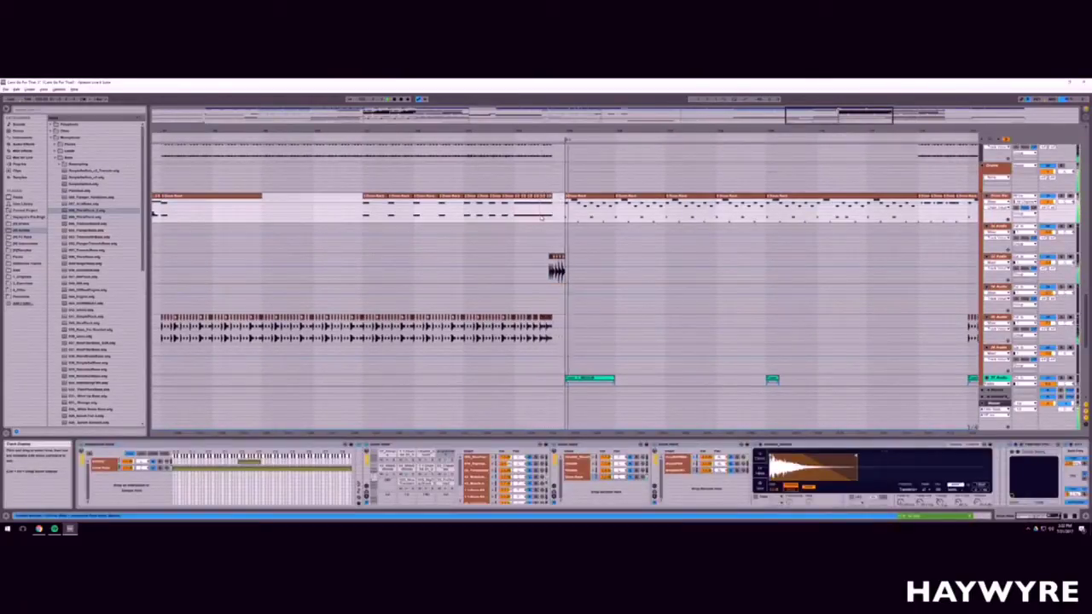
{"action": "scroll", "coordinate": [477, 256], "scroll_direction": "right", "scroll_amount": 3}
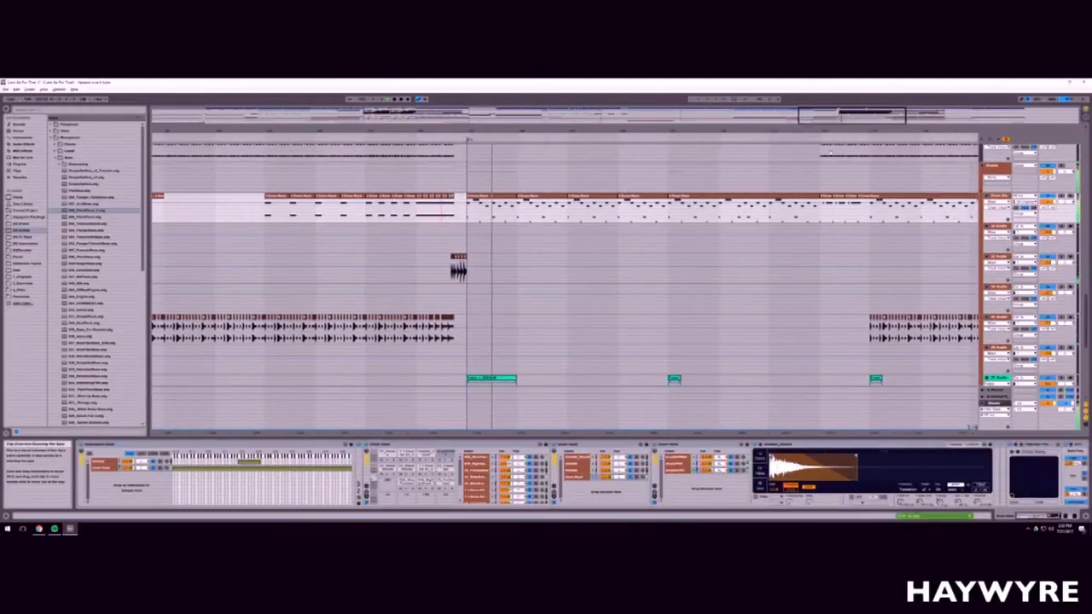
{"action": "left_click", "coordinate": [465, 278]}
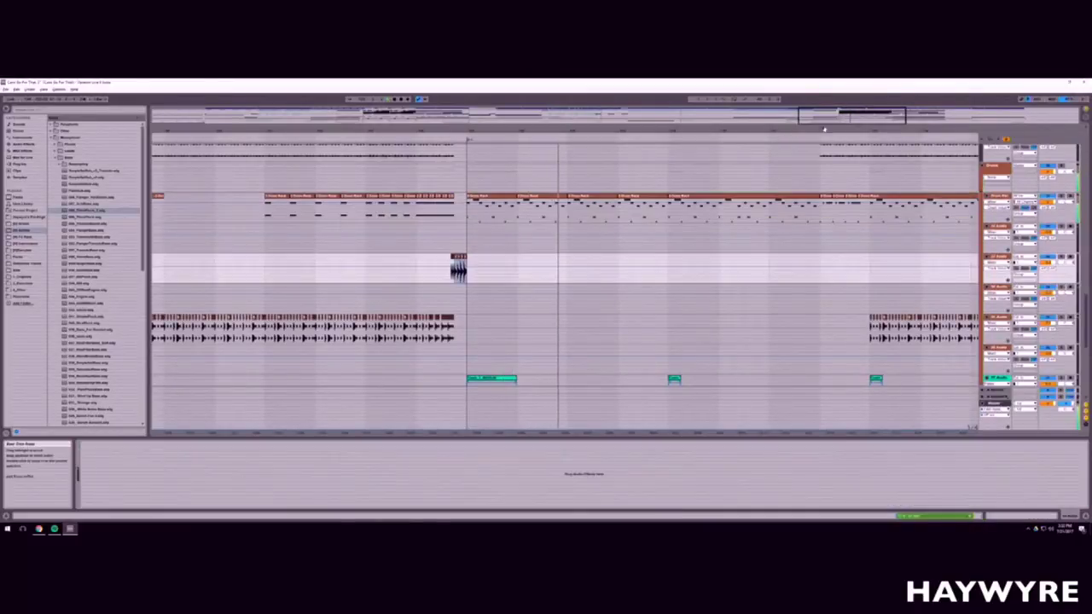
{"action": "left_click_drag", "start_coordinate": [824, 130], "coordinate": [549, 119]}
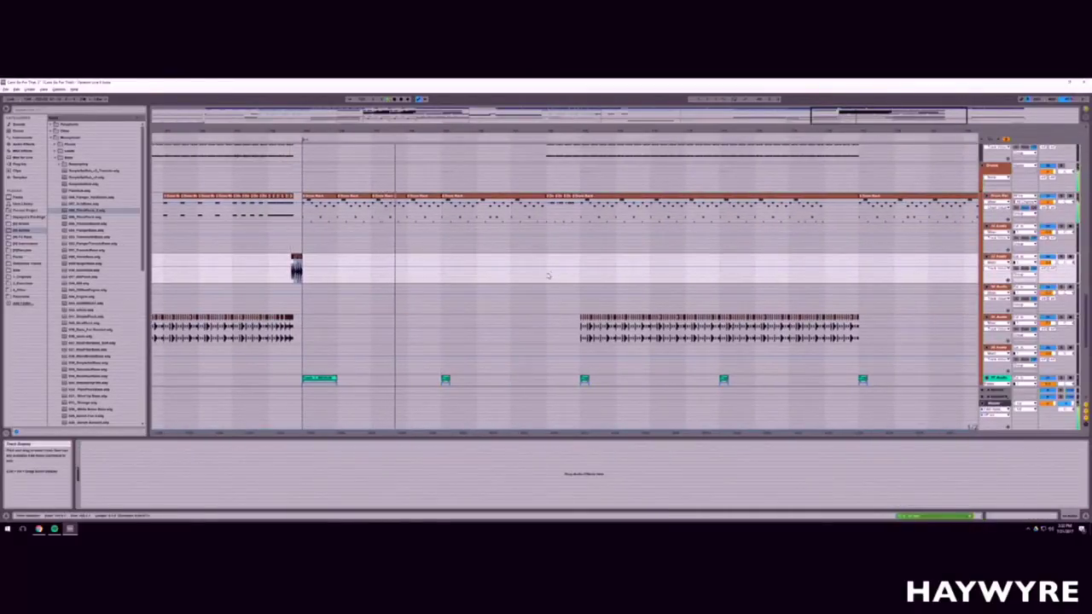
{"action": "left_click_drag", "start_coordinate": [672, 131], "coordinate": [672, 141]}
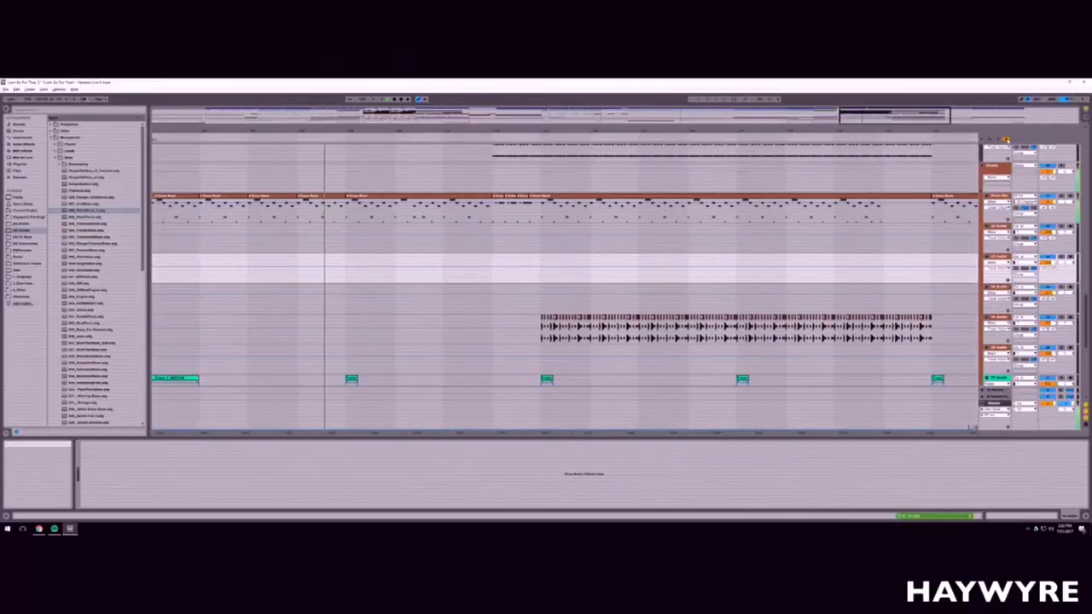
{"action": "scroll", "coordinate": [606, 273], "scroll_direction": "up", "scroll_amount": 1}
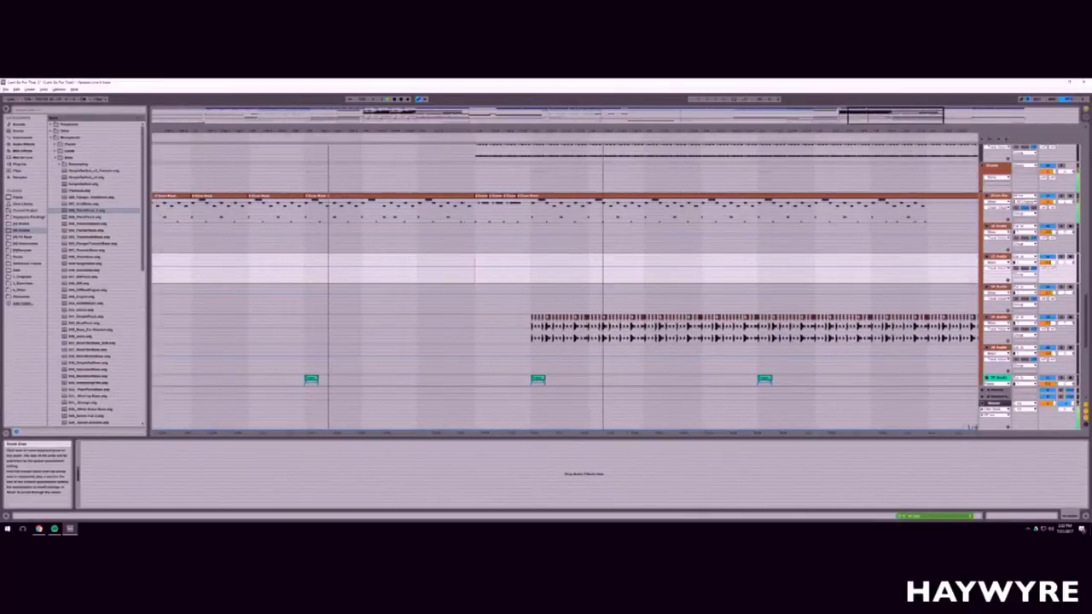
{"action": "scroll", "coordinate": [447, 228], "scroll_direction": "up", "scroll_amount": 4}
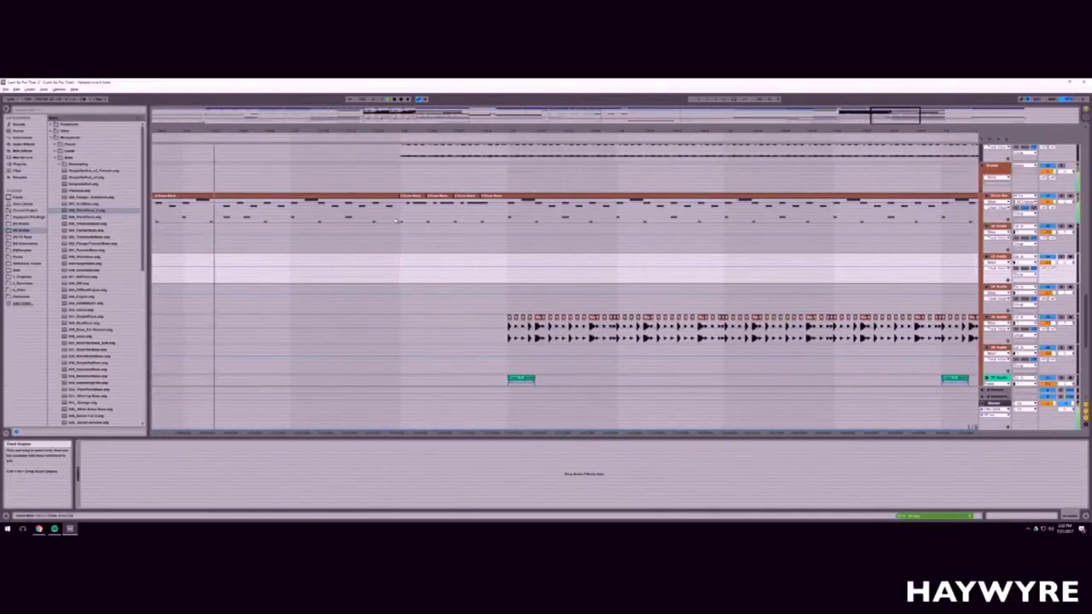
Step: Repeat a shorter slice of the drum pattern over the stretch before the percussion loop and consolidate the repeats into one clip
{"action": "left_click", "coordinate": [400, 219]}
{"action": "key", "text": "ctrl+d"}
{"action": "key", "text": "ctrl+d"}
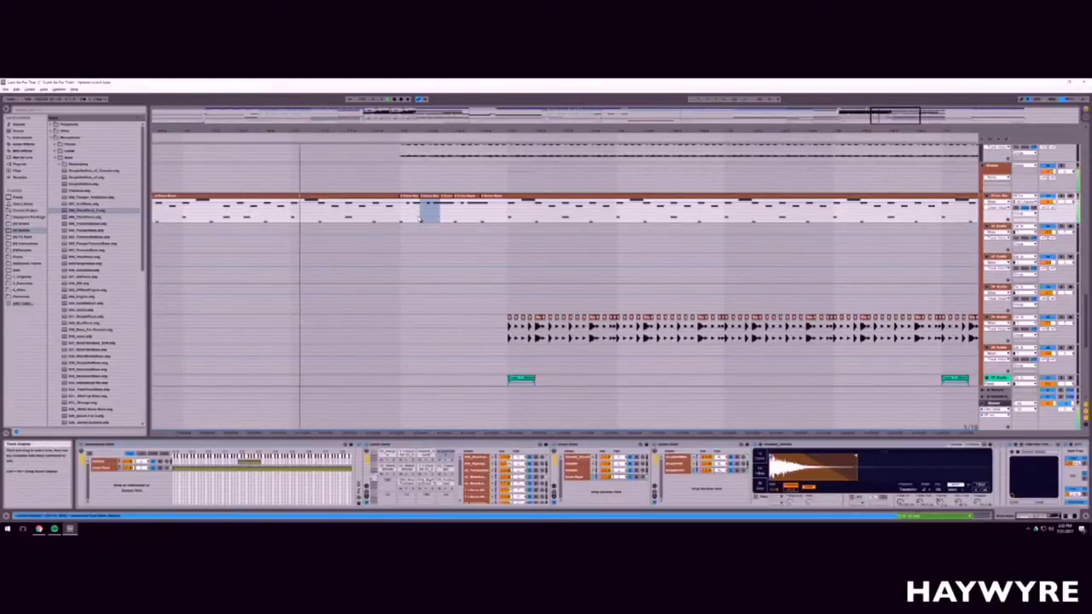
{"action": "key", "text": "ctrl+d"}
{"action": "left_click_drag", "start_coordinate": [876, 116], "coordinate": [855, 92]}
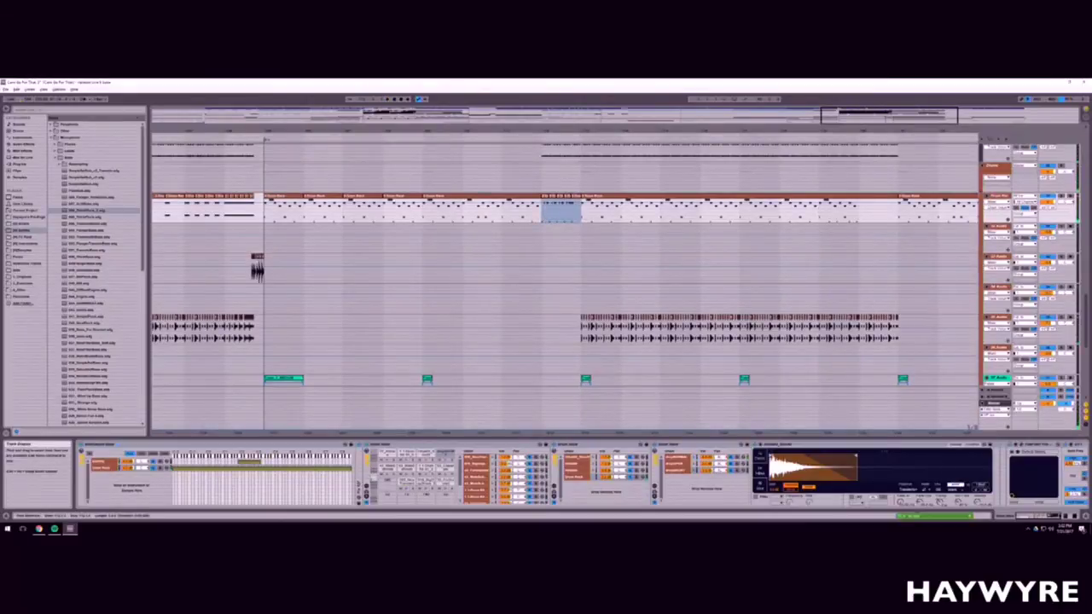
{"action": "double_click", "coordinate": [564, 197]}
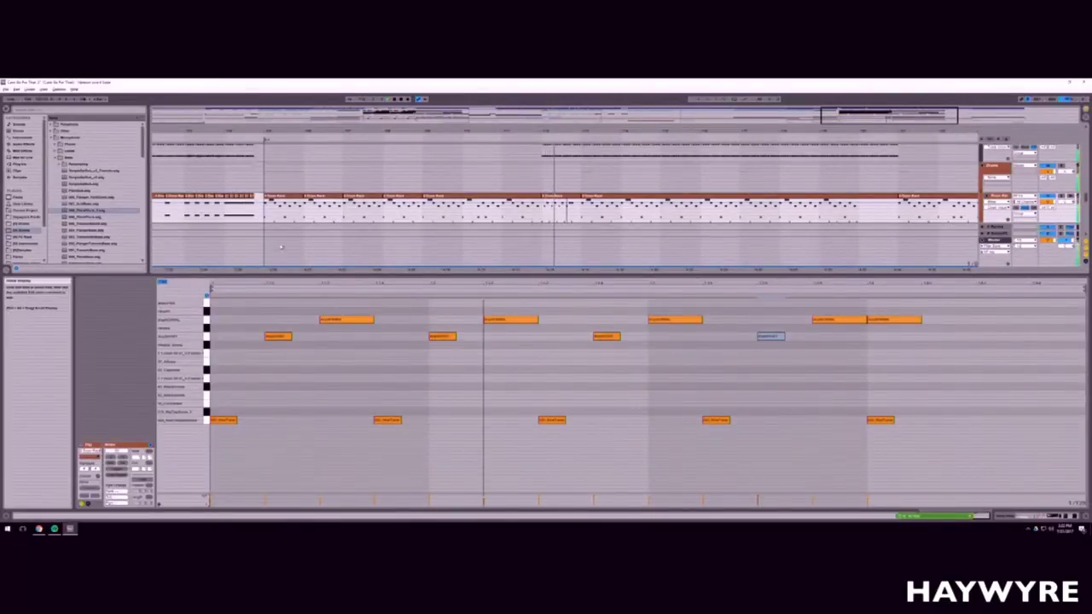
{"action": "key", "text": "shift+Tab"}
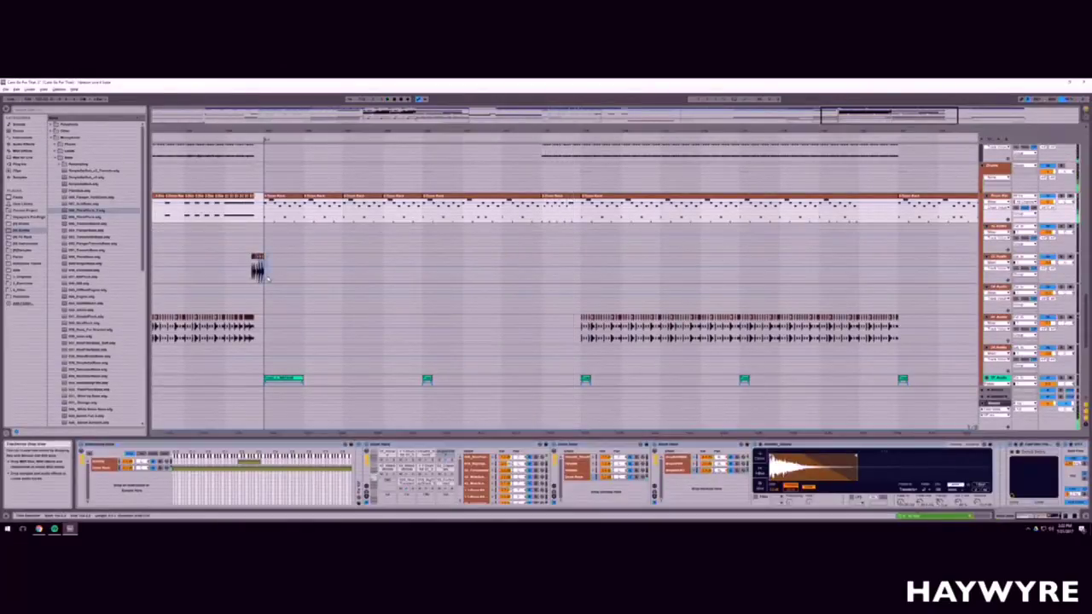
Step: Copy the short percussion fill before the marker to just before the next percussion loop, and play it back
{"action": "left_click", "coordinate": [261, 273]}
{"action": "left_click_drag", "start_coordinate": [689, 131], "coordinate": [625, 297]}
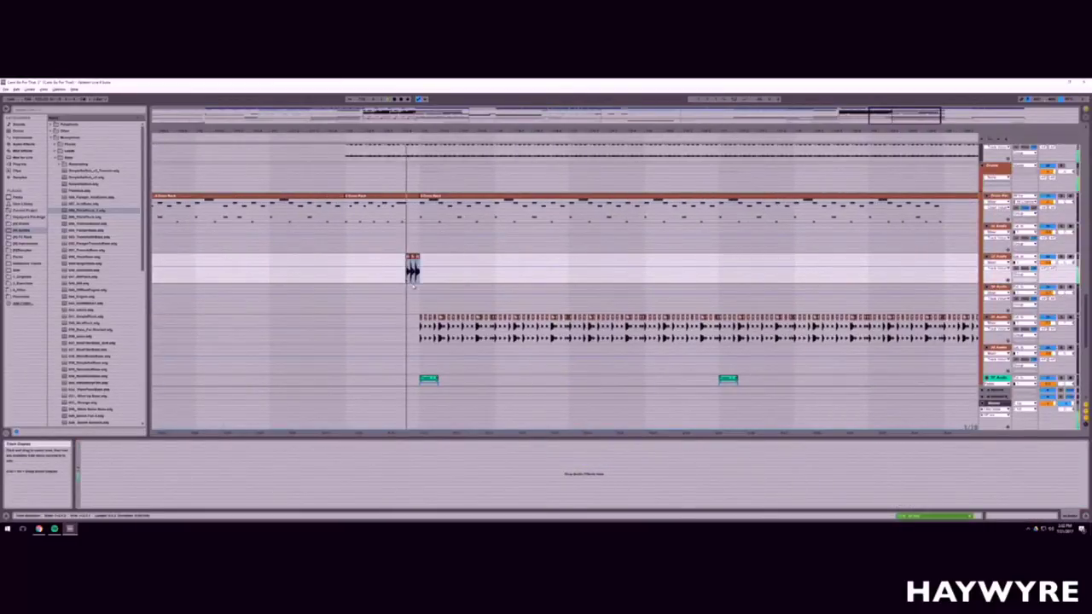
{"action": "left_click", "coordinate": [408, 277]}
{"action": "key", "text": "space"}
{"action": "key", "text": "space"}
{"action": "left_click_drag", "start_coordinate": [873, 120], "coordinate": [873, 109]}
{"action": "scroll", "coordinate": [775, 290], "scroll_direction": "up", "scroll_amount": 2}
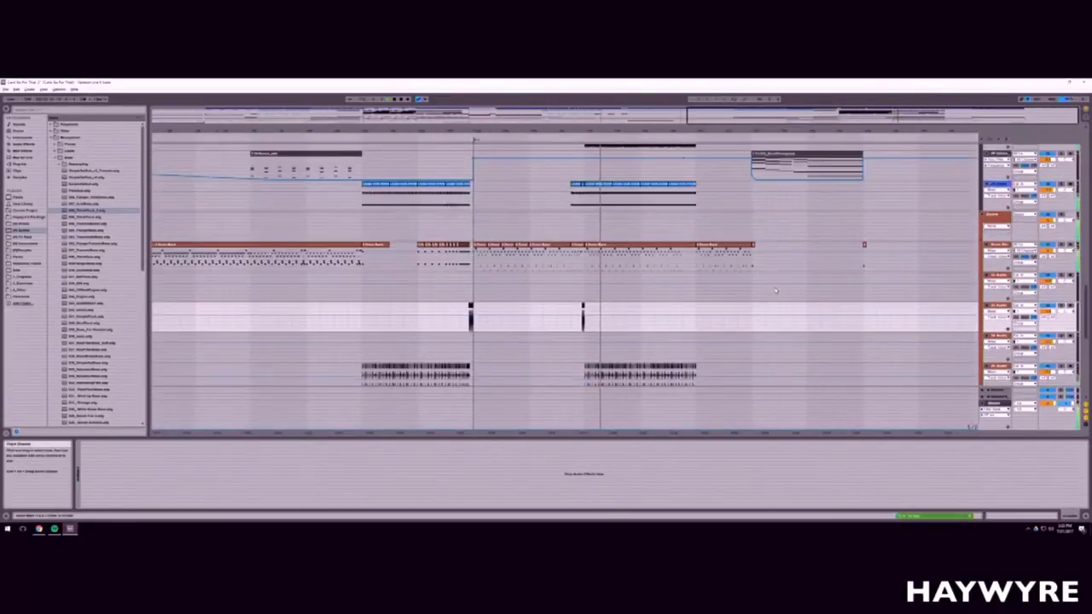
Step: Delete the chord stab clips in the second half of the marked section, keeping those in its first half
{"action": "scroll", "coordinate": [775, 291], "scroll_direction": "up", "scroll_amount": 5}
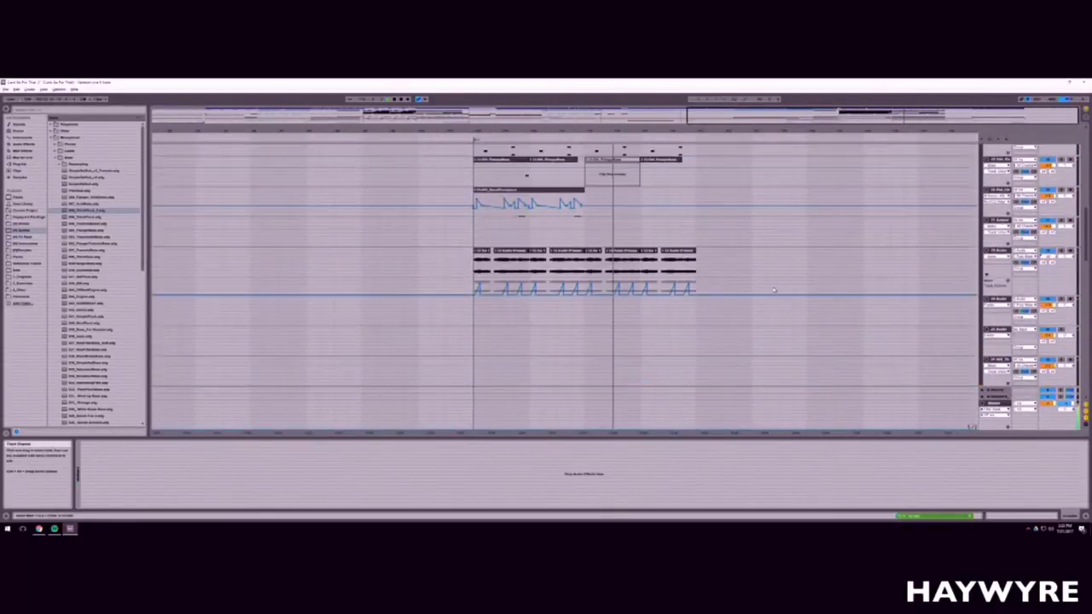
{"action": "scroll", "coordinate": [774, 291], "scroll_direction": "up", "scroll_amount": 5}
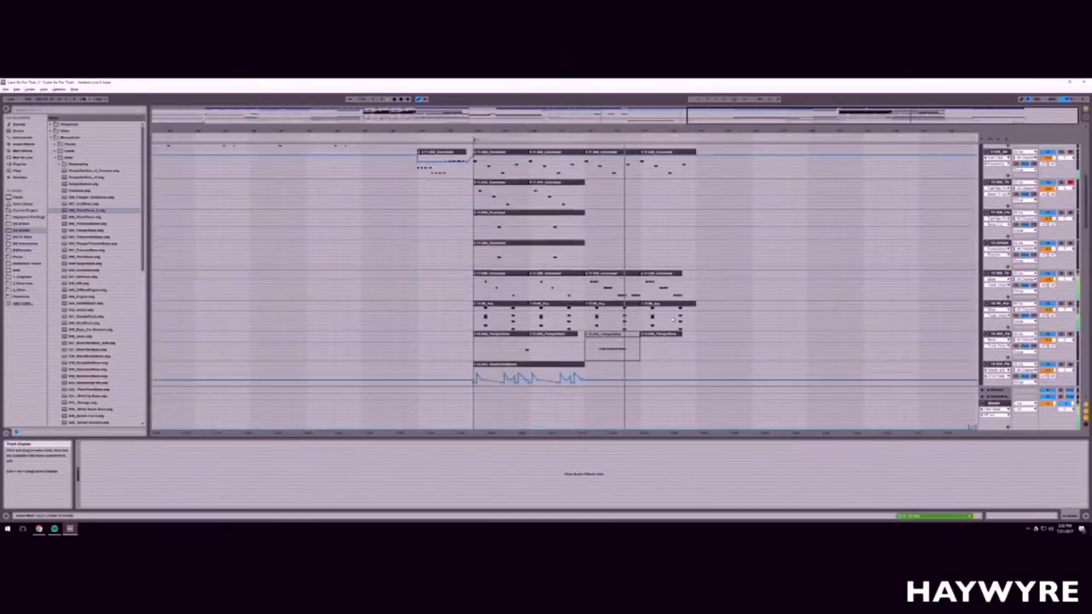
{"action": "scroll", "coordinate": [675, 318], "scroll_direction": "down", "scroll_amount": 2}
{"action": "scroll", "coordinate": [597, 282], "scroll_direction": "down", "scroll_amount": 1}
{"action": "left_click", "coordinate": [585, 267]}
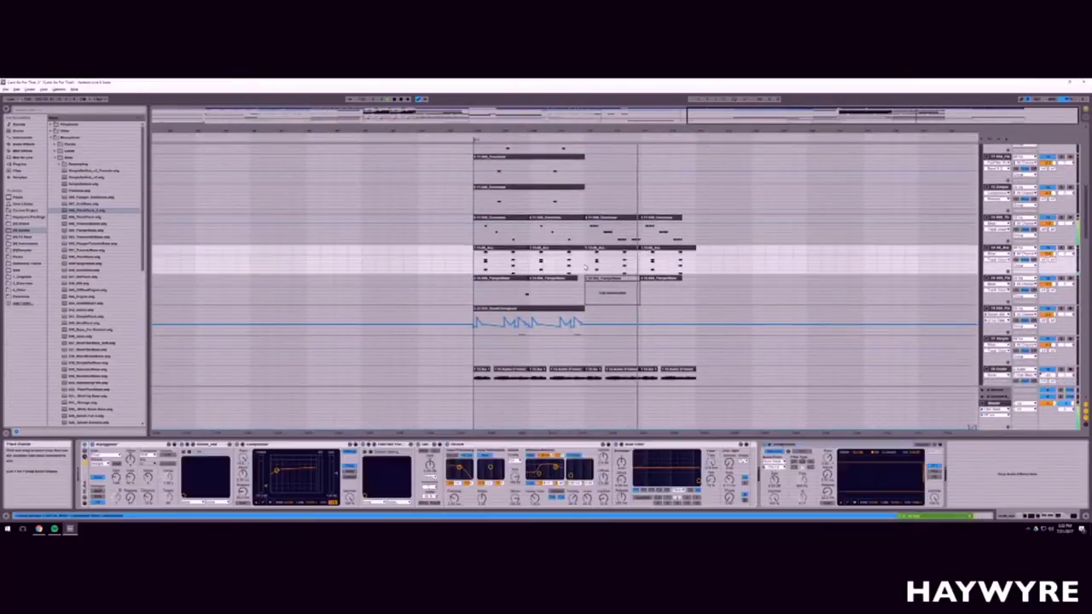
{"action": "left_click_drag", "start_coordinate": [585, 267], "coordinate": [765, 267]}
{"action": "key", "text": "Delete"}
Step: Repeat a slice of the stacked-note synth pattern to extend it past the section's end, up to the long chord clip
{"action": "scroll", "coordinate": [697, 345], "scroll_direction": "down", "scroll_amount": 1}
{"action": "scroll", "coordinate": [697, 344], "scroll_direction": "down", "scroll_amount": 3}
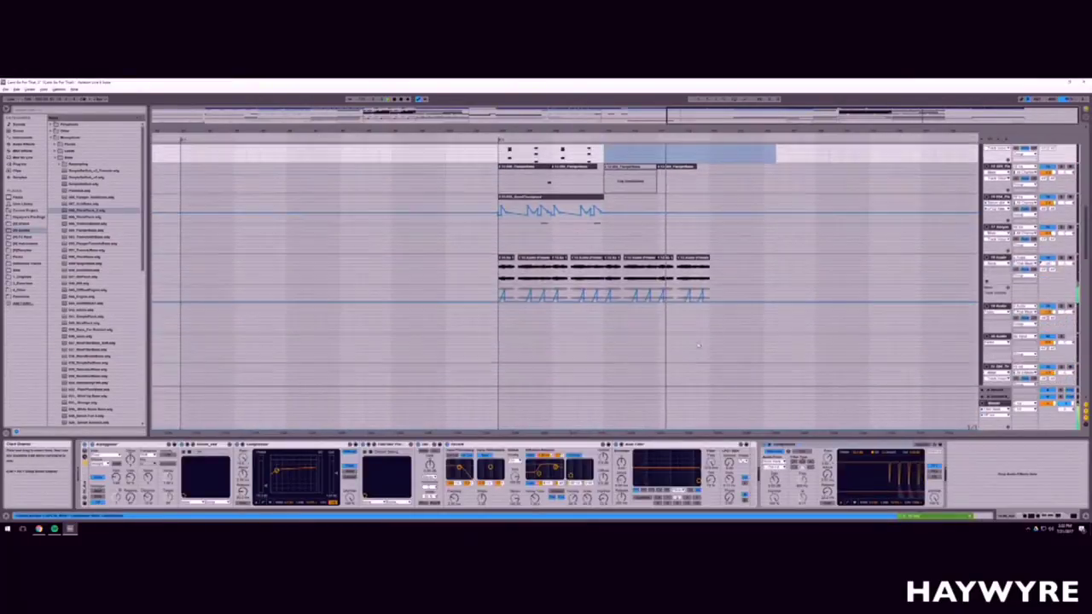
{"action": "scroll", "coordinate": [698, 345], "scroll_direction": "up", "scroll_amount": 5}
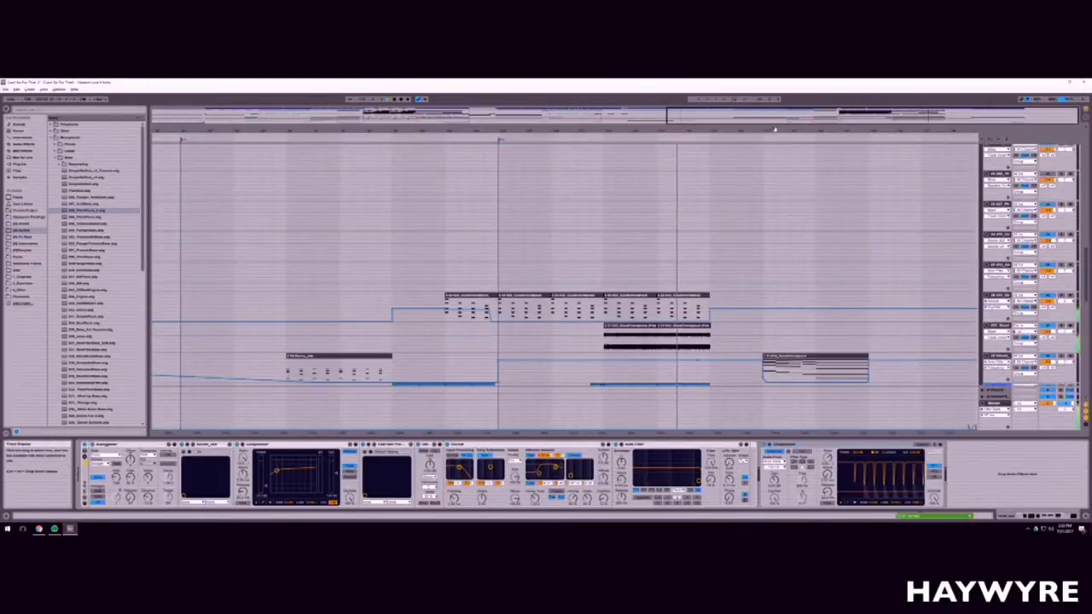
{"action": "scroll", "coordinate": [607, 260], "scroll_direction": "down", "scroll_amount": 2}
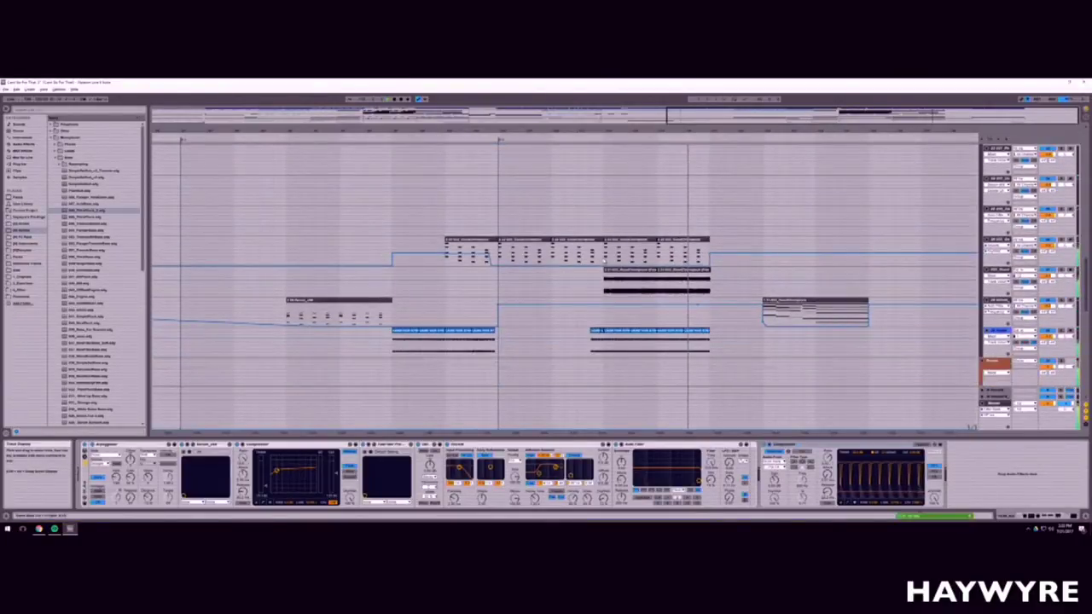
{"action": "left_click_drag", "start_coordinate": [604, 260], "coordinate": [655, 259]}
{"action": "key", "text": "ctrl+d"}
{"action": "key", "text": "ctrl+d"}
{"action": "scroll", "coordinate": [726, 331], "scroll_direction": "down", "scroll_amount": 2}
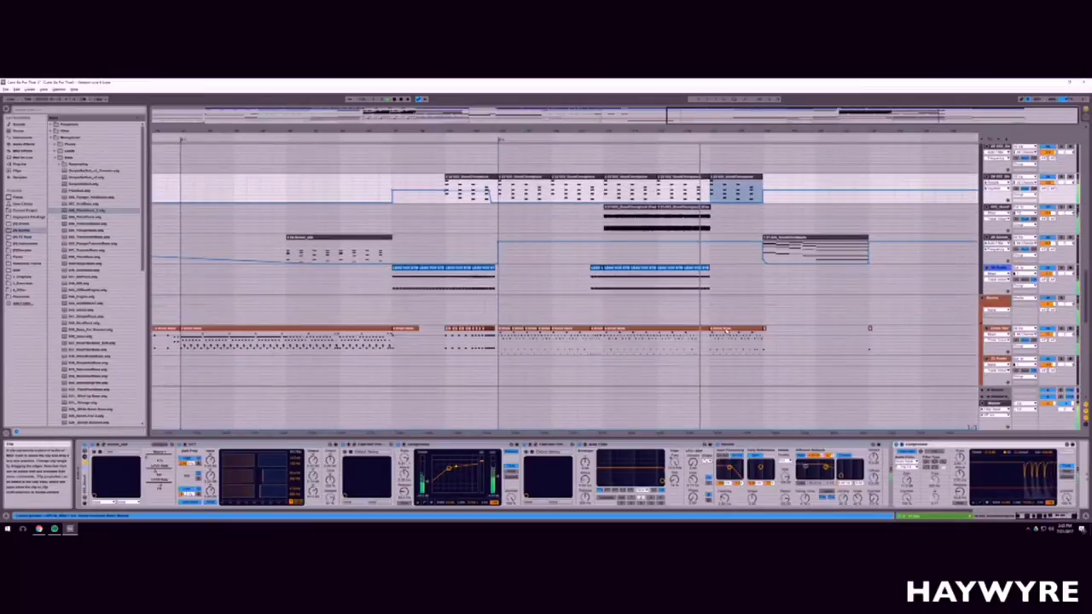
Step: Repeat a short slice of the drum rack pattern over the end of the longer drum clip
{"action": "scroll", "coordinate": [632, 329], "scroll_direction": "down", "scroll_amount": 1}
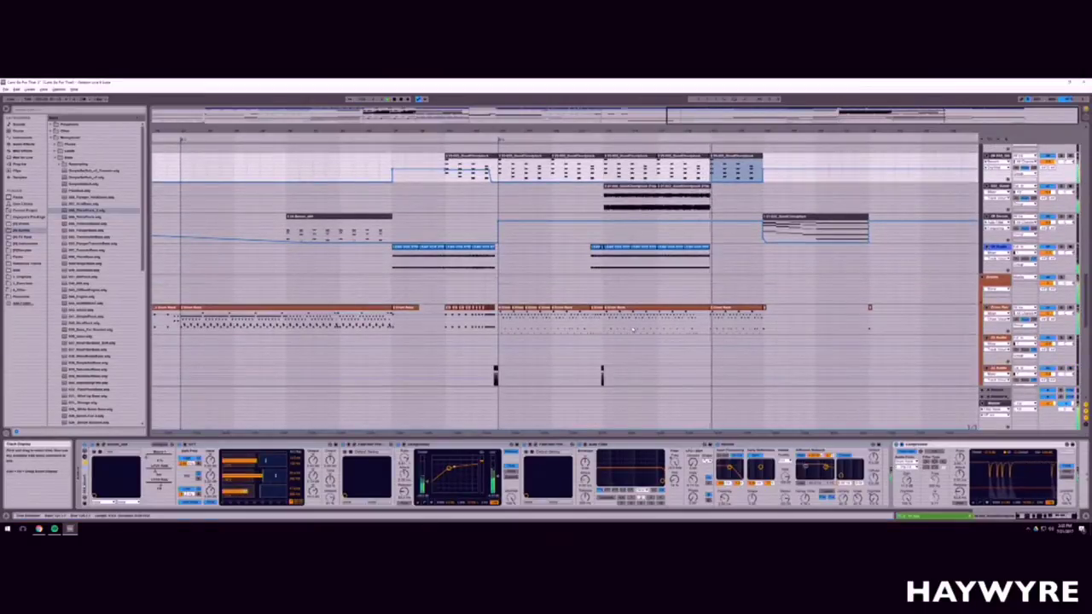
{"action": "left_click_drag", "start_coordinate": [633, 328], "coordinate": [684, 328]}
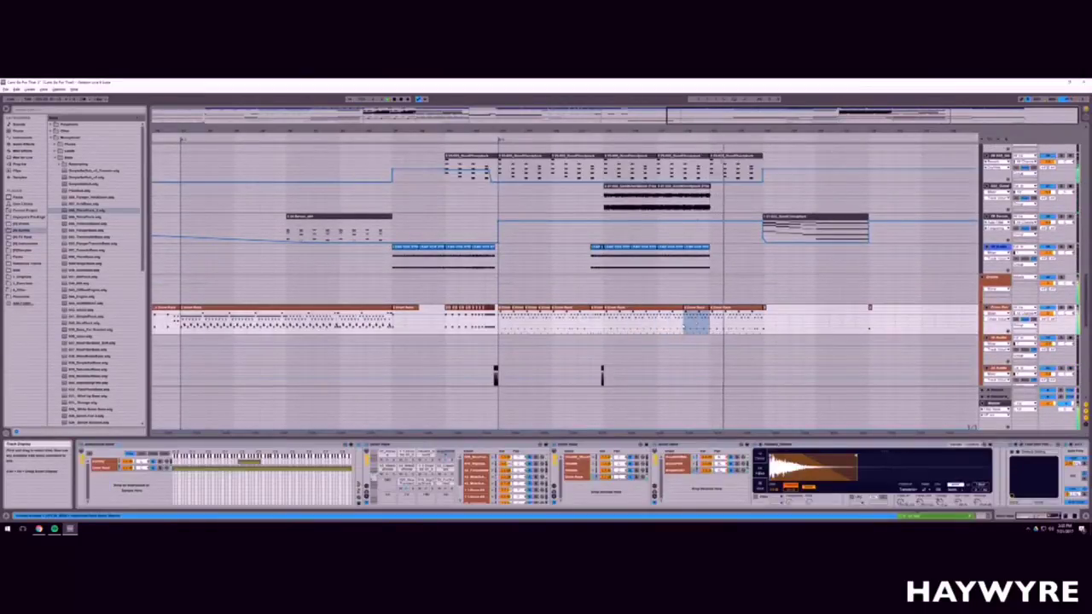
{"action": "scroll", "coordinate": [750, 249], "scroll_direction": "up", "scroll_amount": 3}
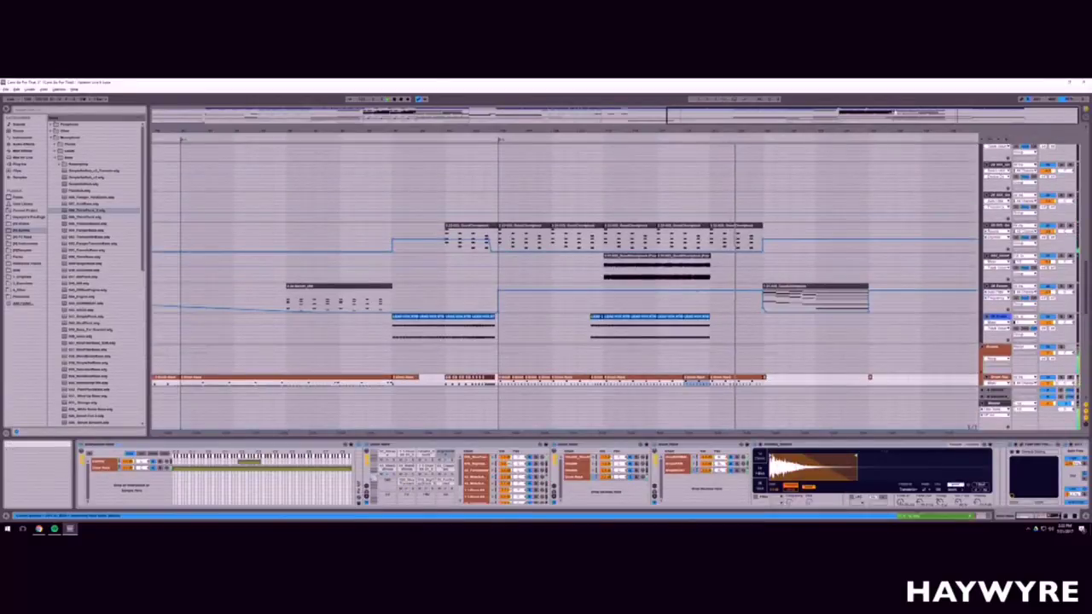
Step: Play back the end of the section and examine its tracks from the vocals down to the long chord clip and drums
{"action": "left_click_drag", "start_coordinate": [666, 116], "coordinate": [768, 115]}
{"action": "scroll", "coordinate": [739, 284], "scroll_direction": "up", "scroll_amount": 2}
{"action": "scroll", "coordinate": [738, 284], "scroll_direction": "down", "scroll_amount": 5}
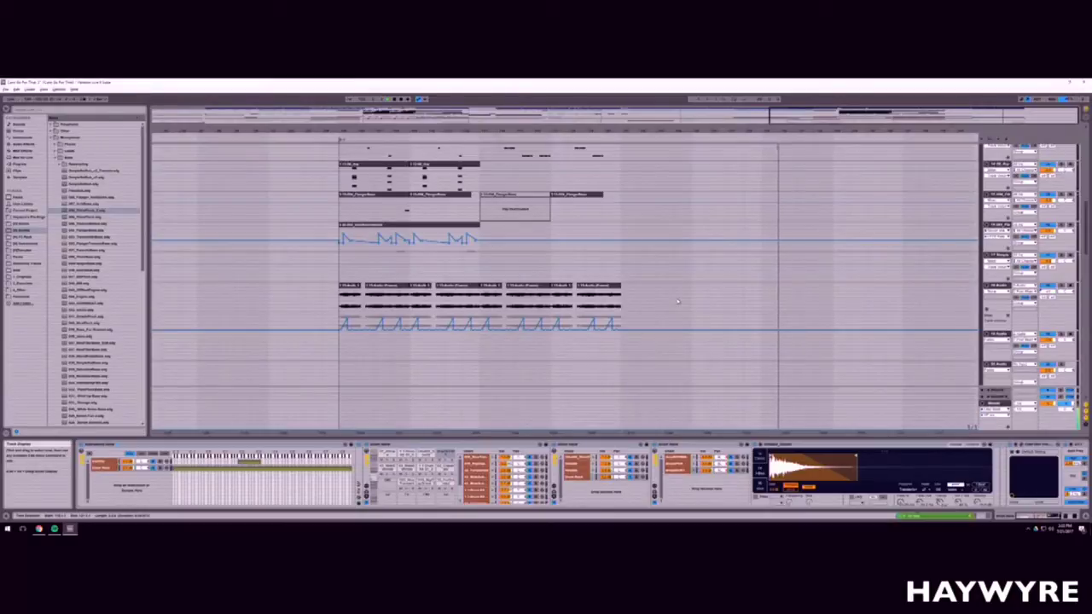
{"action": "scroll", "coordinate": [655, 306], "scroll_direction": "up", "scroll_amount": 10}
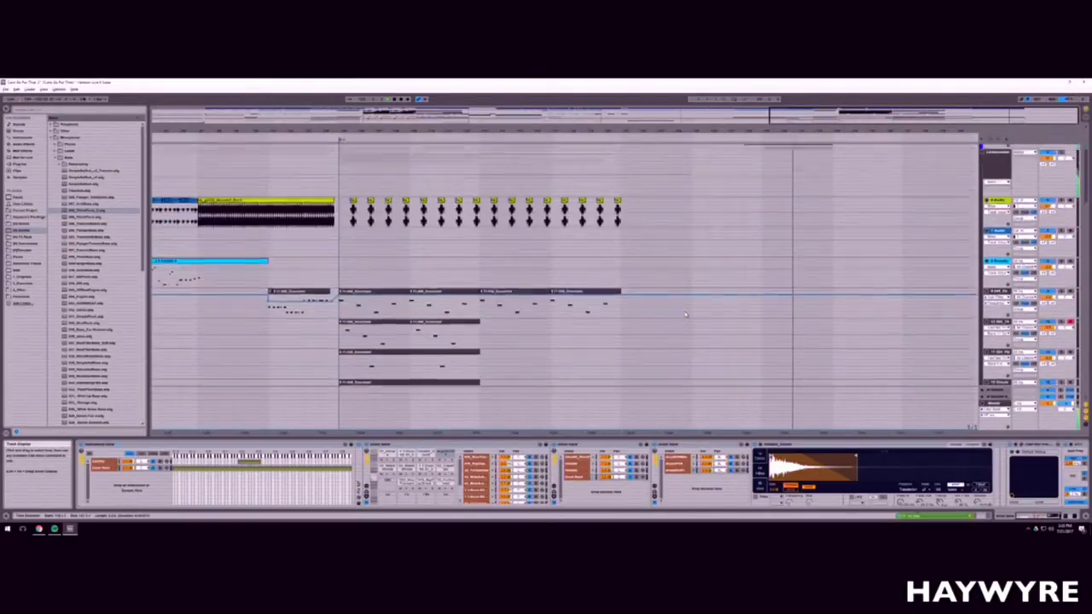
{"action": "scroll", "coordinate": [688, 315], "scroll_direction": "up", "scroll_amount": 3}
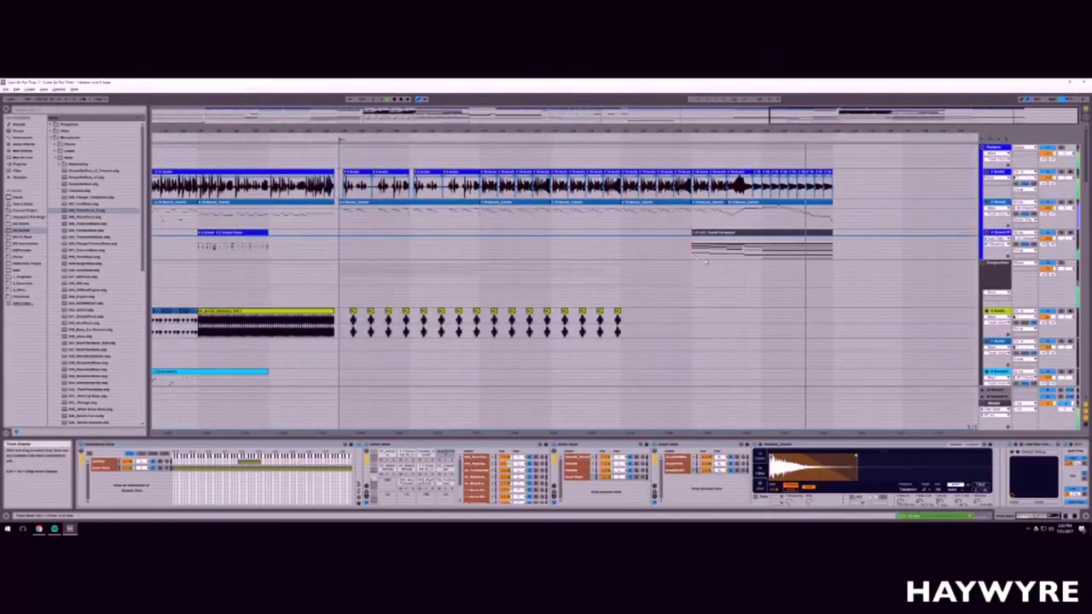
{"action": "left_click", "coordinate": [705, 256]}
{"action": "scroll", "coordinate": [725, 263], "scroll_direction": "down", "scroll_amount": 11}
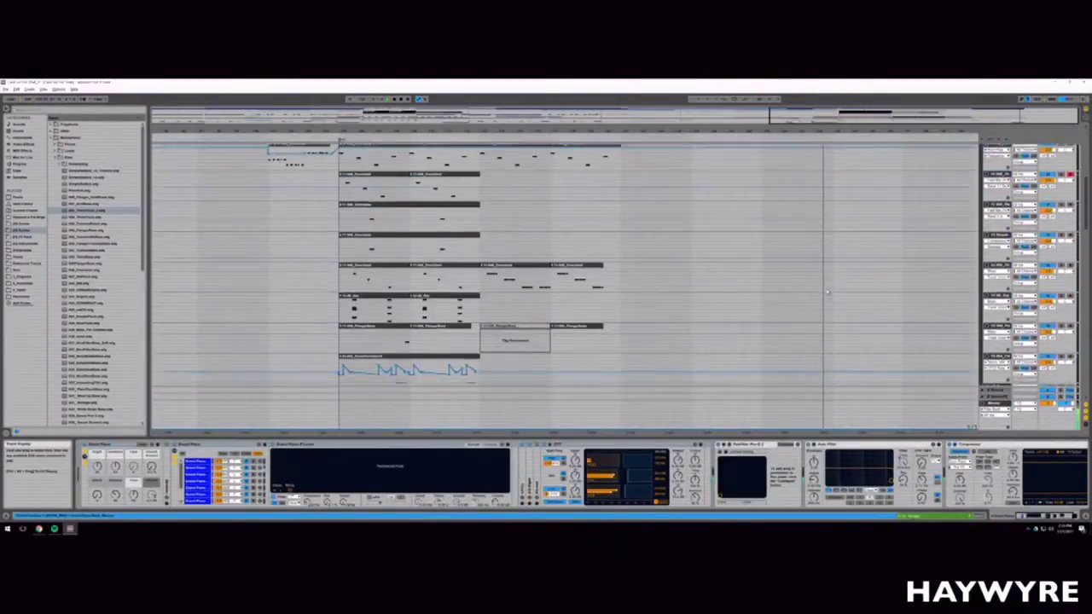
{"action": "scroll", "coordinate": [827, 291], "scroll_direction": "down", "scroll_amount": 14}
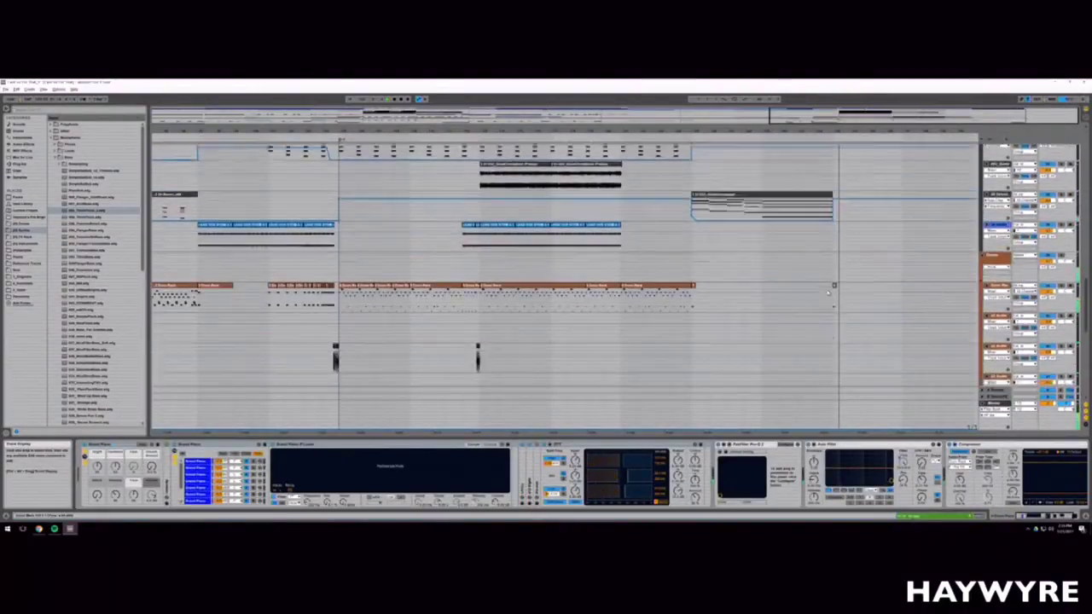
{"action": "scroll", "coordinate": [827, 292], "scroll_direction": "down", "scroll_amount": 1}
{"action": "left_click", "coordinate": [864, 202]}
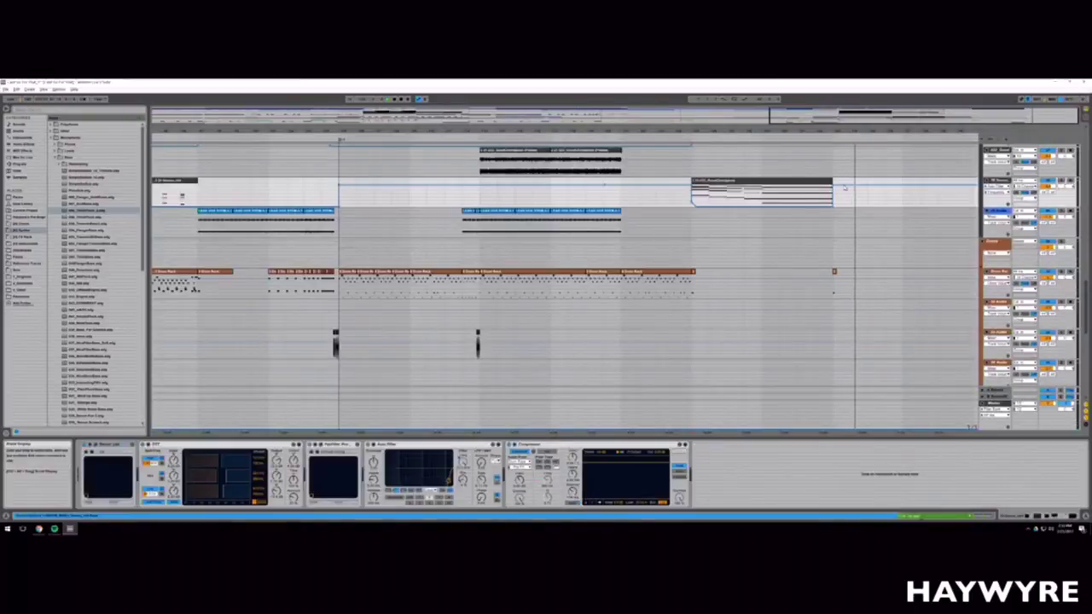
Step: Compare the marked section's clips with those of the earlier matching section across the synth and bass tracks
{"action": "left_click_drag", "start_coordinate": [938, 130], "coordinate": [938, 90]}
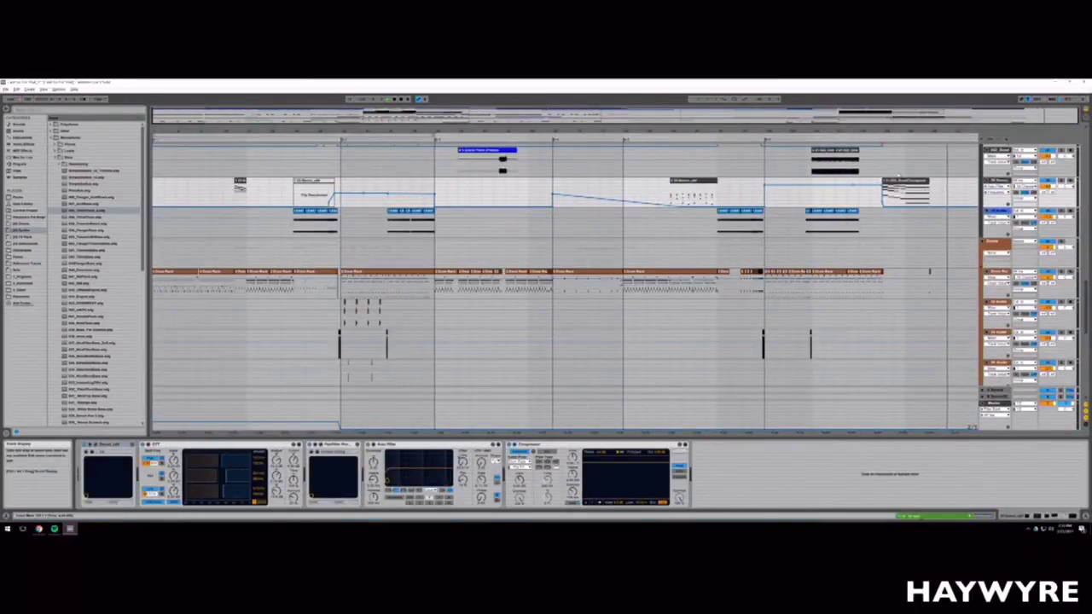
{"action": "scroll", "coordinate": [303, 259], "scroll_direction": "up", "scroll_amount": 3}
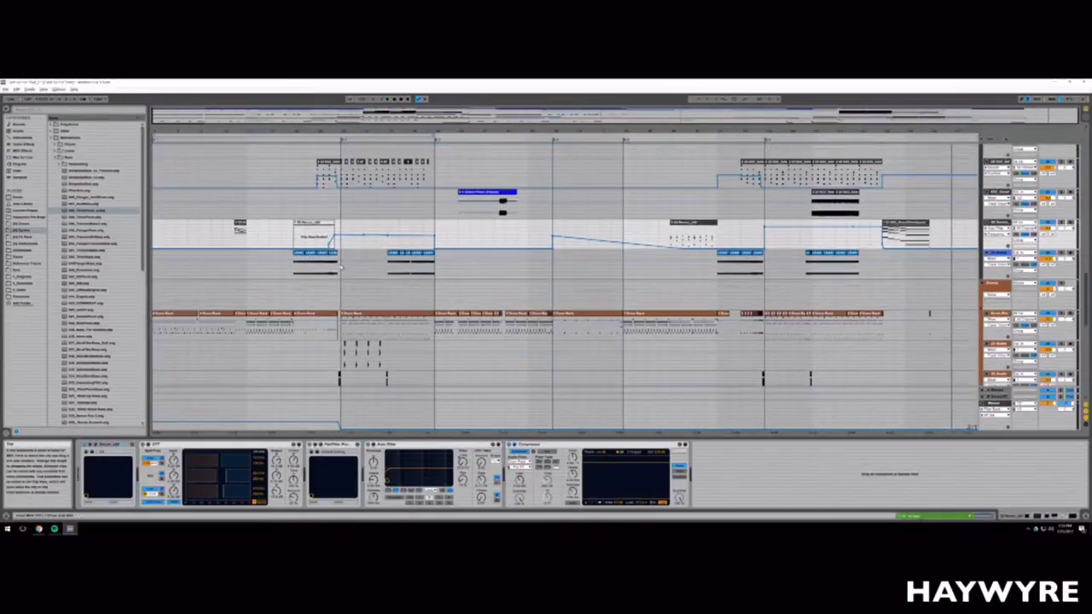
{"action": "scroll", "coordinate": [585, 287], "scroll_direction": "up", "scroll_amount": 5}
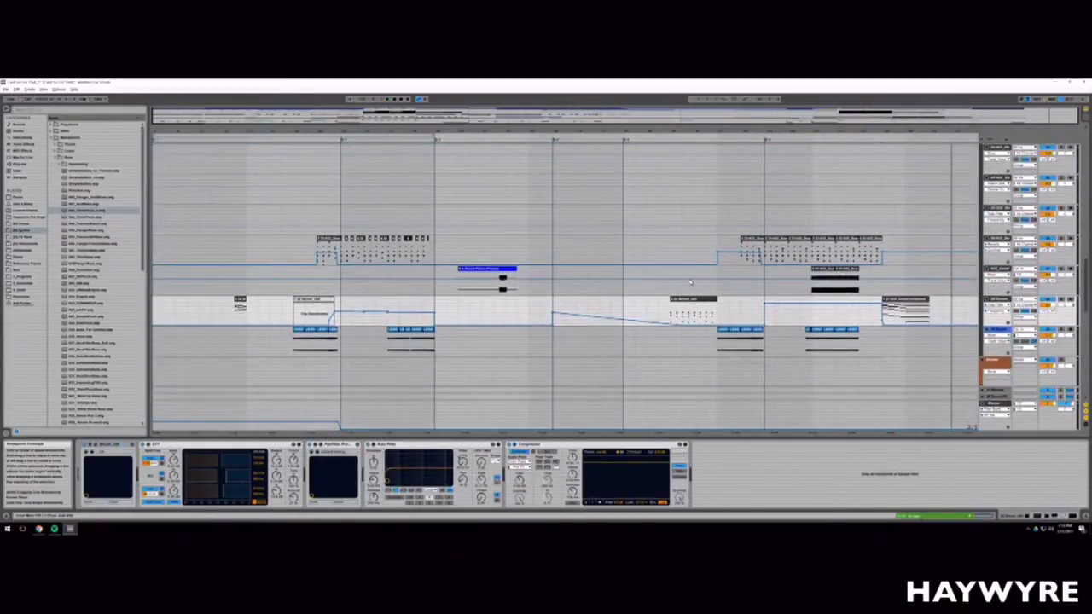
{"action": "scroll", "coordinate": [640, 288], "scroll_direction": "up", "scroll_amount": 12}
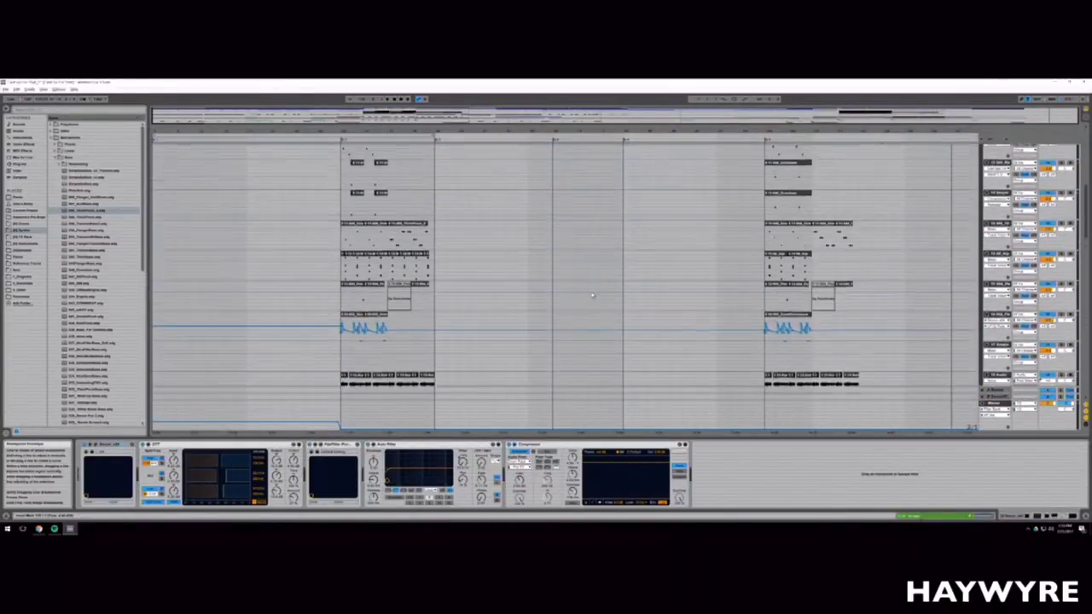
{"action": "scroll", "coordinate": [592, 295], "scroll_direction": "up", "scroll_amount": 10}
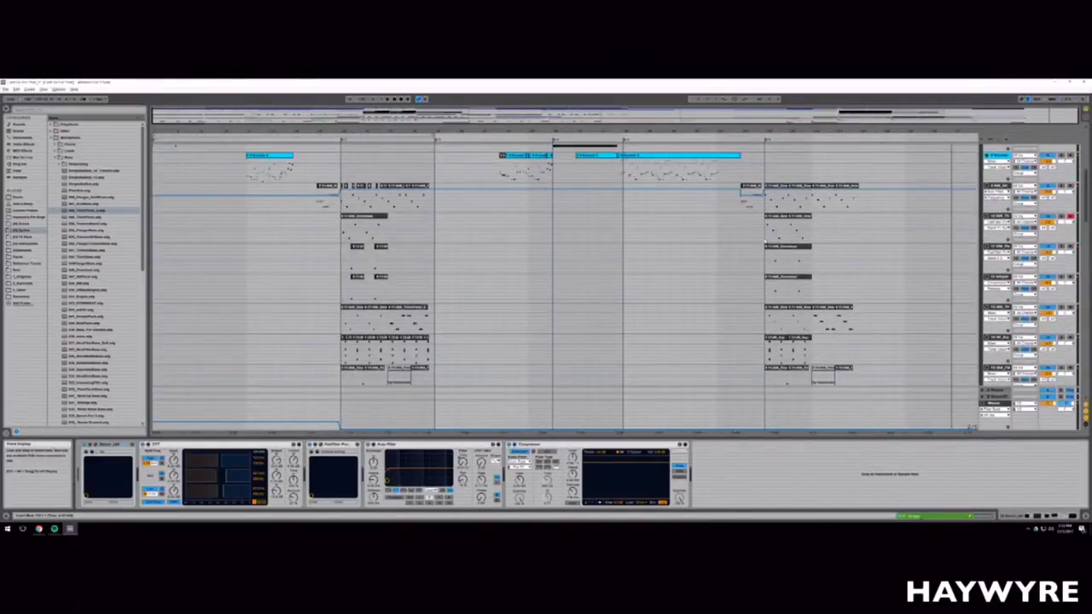
Step: Play back the marked section from its start and split off the short note at the end of the first flanger bass clip
{"action": "left_click", "coordinate": [996, 216]}
{"action": "key", "text": "space"}
{"action": "left_click_drag", "start_coordinate": [960, 114], "coordinate": [952, 122]}
{"action": "scroll", "coordinate": [621, 264], "scroll_direction": "down", "scroll_amount": 4}
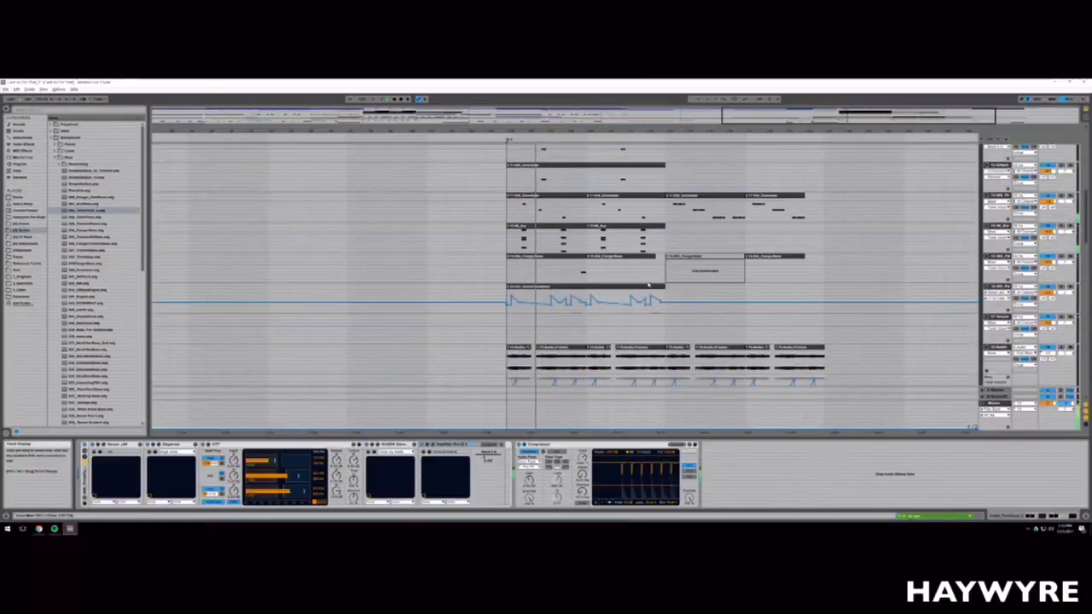
{"action": "scroll", "coordinate": [620, 263], "scroll_direction": "down", "scroll_amount": 2}
{"action": "scroll", "coordinate": [580, 269], "scroll_direction": "up", "scroll_amount": 4}
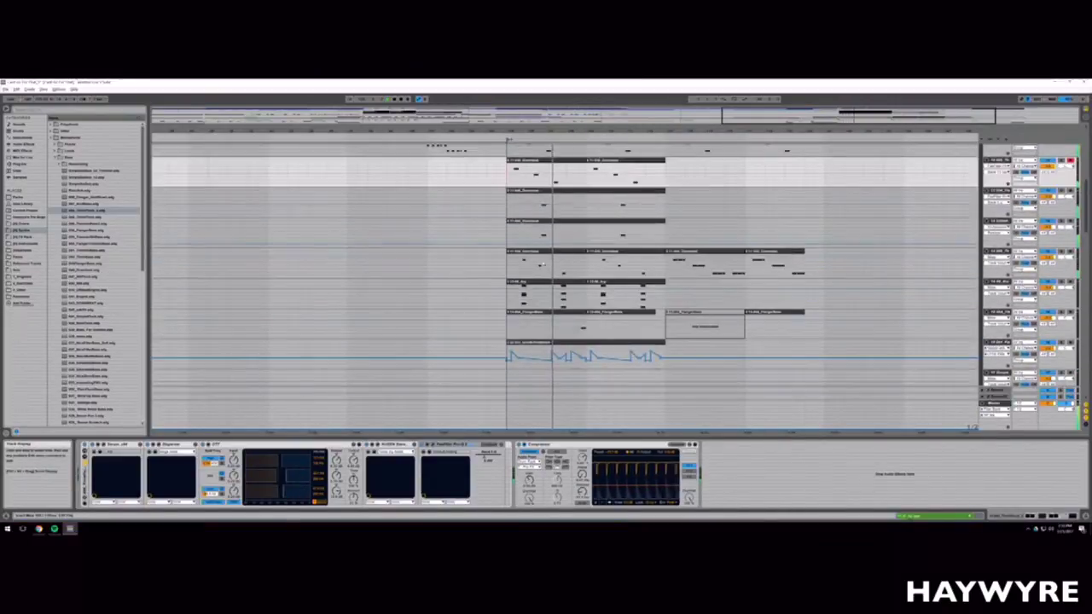
{"action": "scroll", "coordinate": [587, 273], "scroll_direction": "up", "scroll_amount": 4}
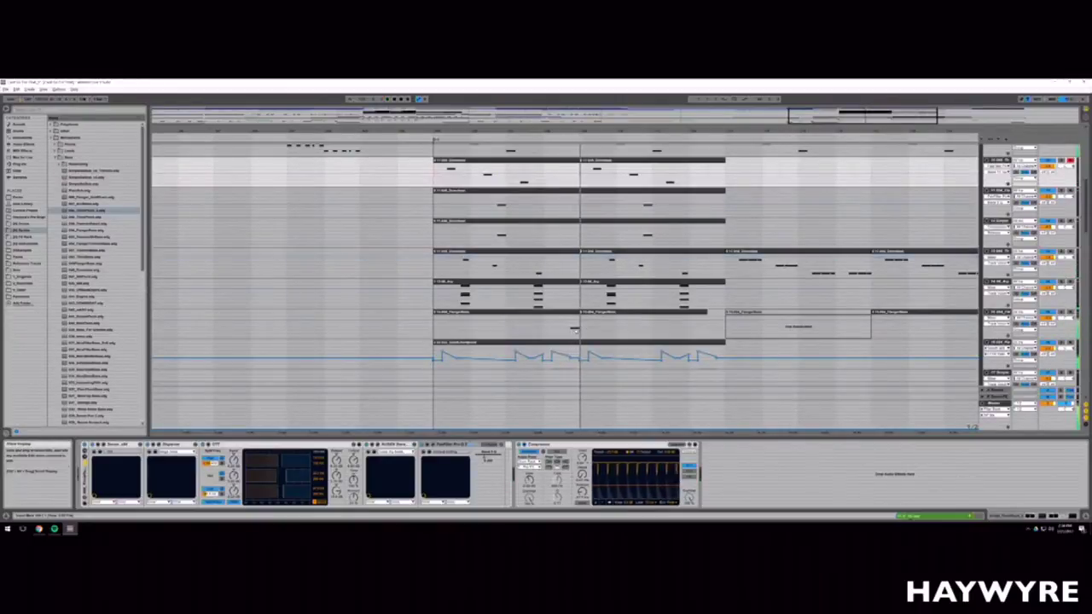
{"action": "left_click_drag", "start_coordinate": [568, 332], "coordinate": [578, 333]}
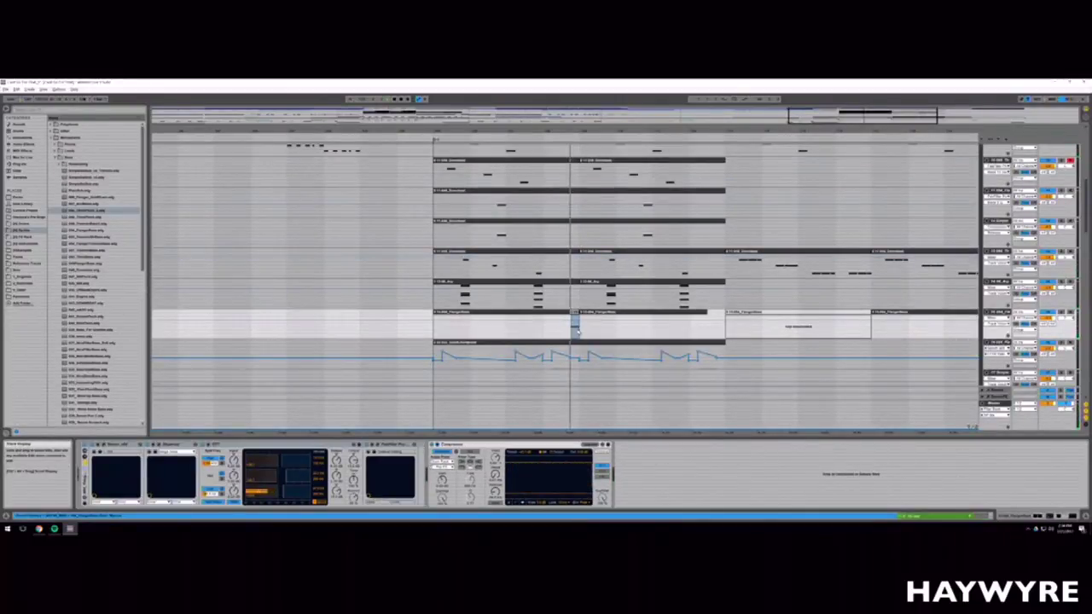
{"action": "scroll", "coordinate": [605, 315], "scroll_direction": "down", "scroll_amount": 2}
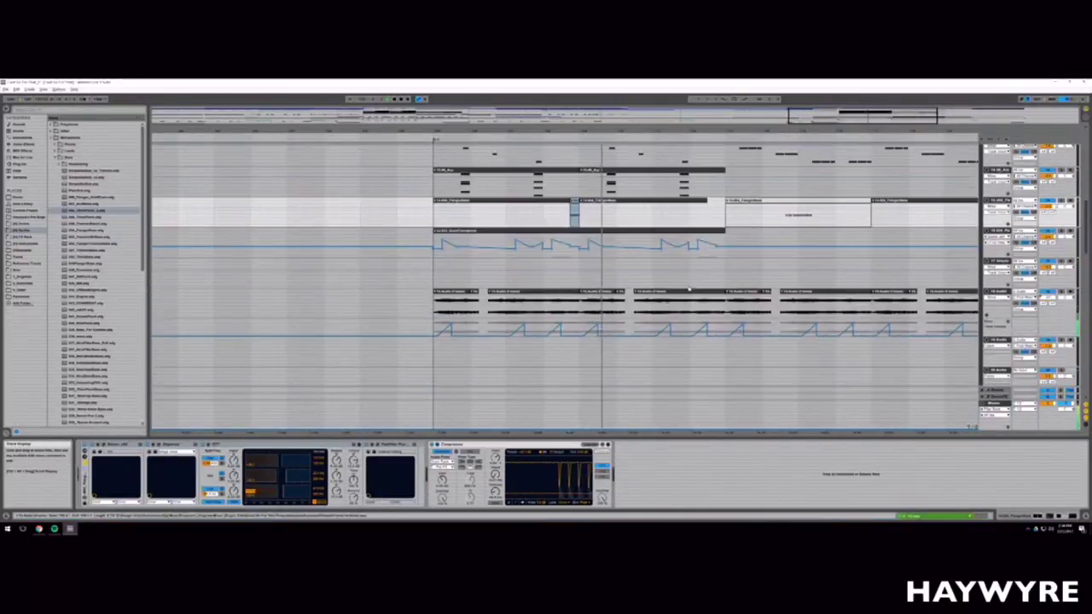
Step: Repeat the first full-length green audio hit with its following gap across the section, replacing the shortened hits
{"action": "scroll", "coordinate": [689, 289], "scroll_direction": "up", "scroll_amount": 2}
{"action": "scroll", "coordinate": [687, 291], "scroll_direction": "down", "scroll_amount": 5}
{"action": "scroll", "coordinate": [687, 256], "scroll_direction": "up", "scroll_amount": 2}
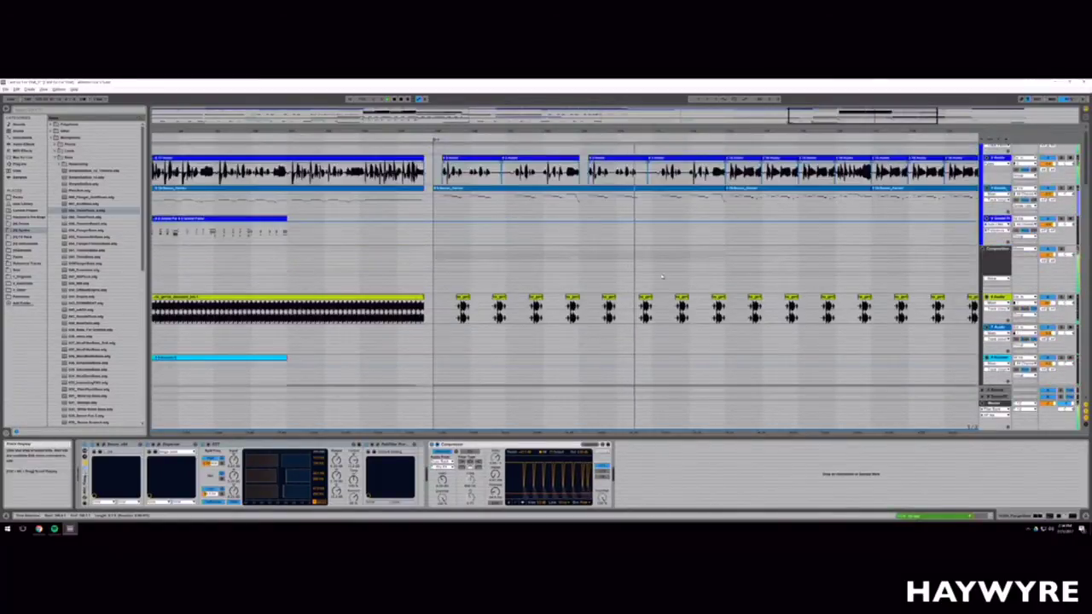
{"action": "left_click_drag", "start_coordinate": [706, 128], "coordinate": [849, 210]}
{"action": "scroll", "coordinate": [851, 210], "scroll_direction": "down", "scroll_amount": 10}
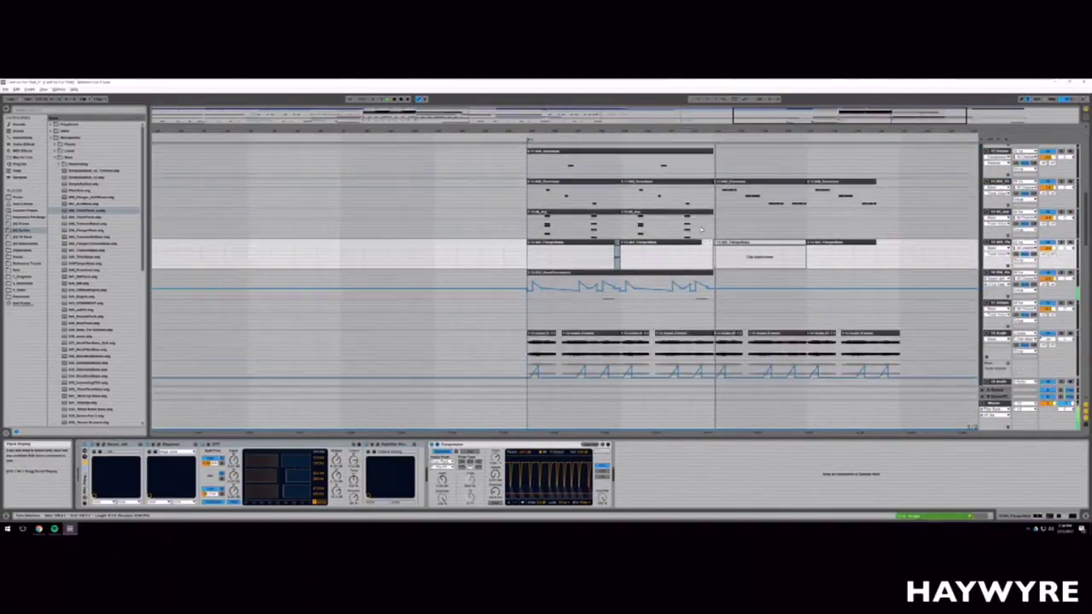
{"action": "scroll", "coordinate": [689, 250], "scroll_direction": "down", "scroll_amount": 10}
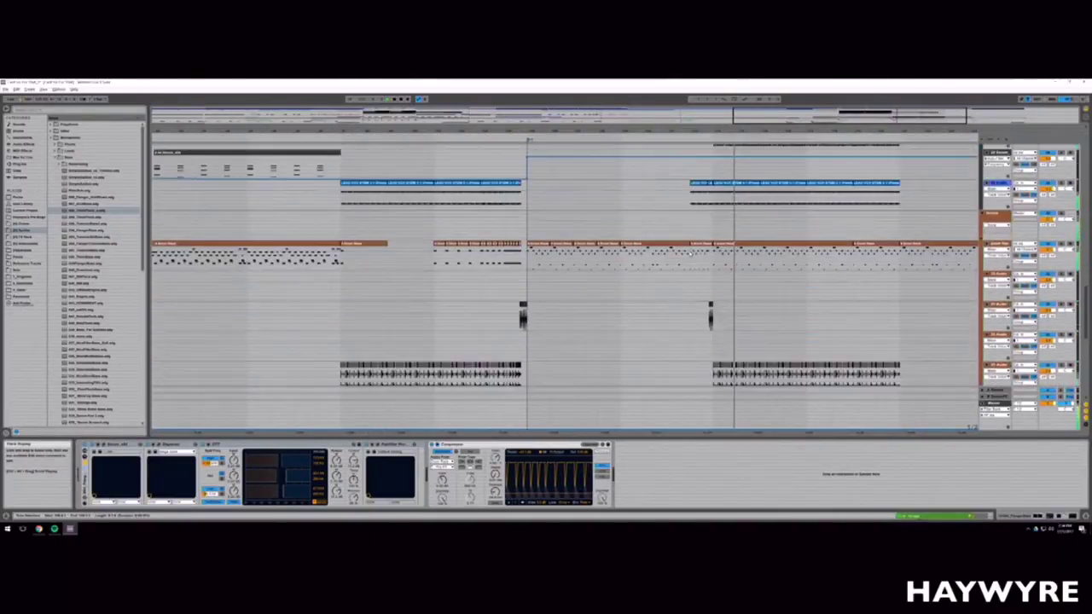
{"action": "scroll", "coordinate": [692, 256], "scroll_direction": "down", "scroll_amount": 3}
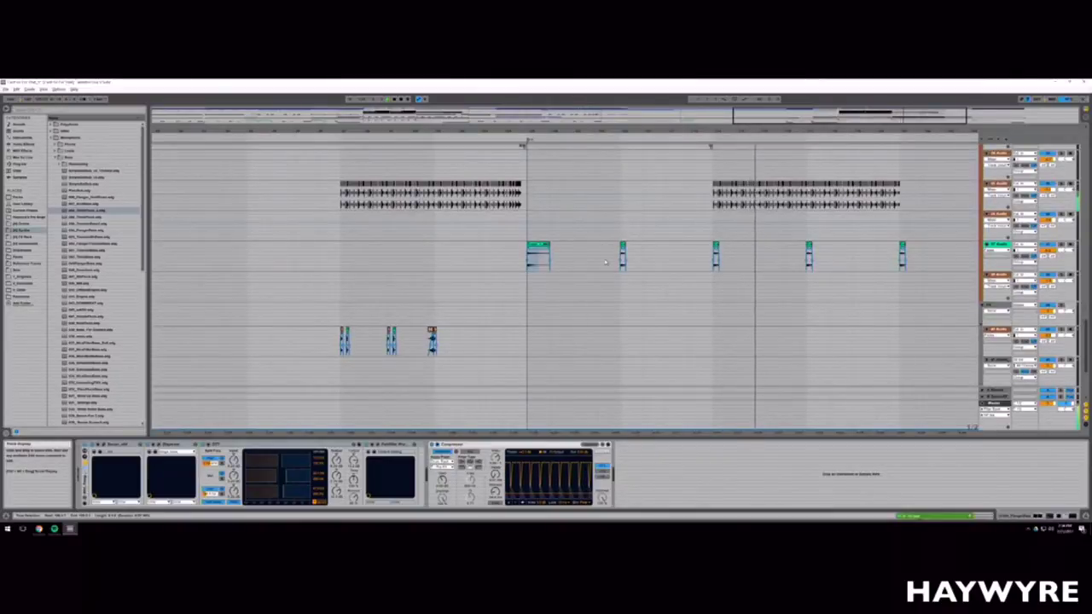
{"action": "left_click_drag", "start_coordinate": [528, 258], "coordinate": [622, 260]}
{"action": "key", "text": "ctrl+d"}
{"action": "key", "text": "ctrl+d"}
{"action": "key", "text": "ctrl+d"}
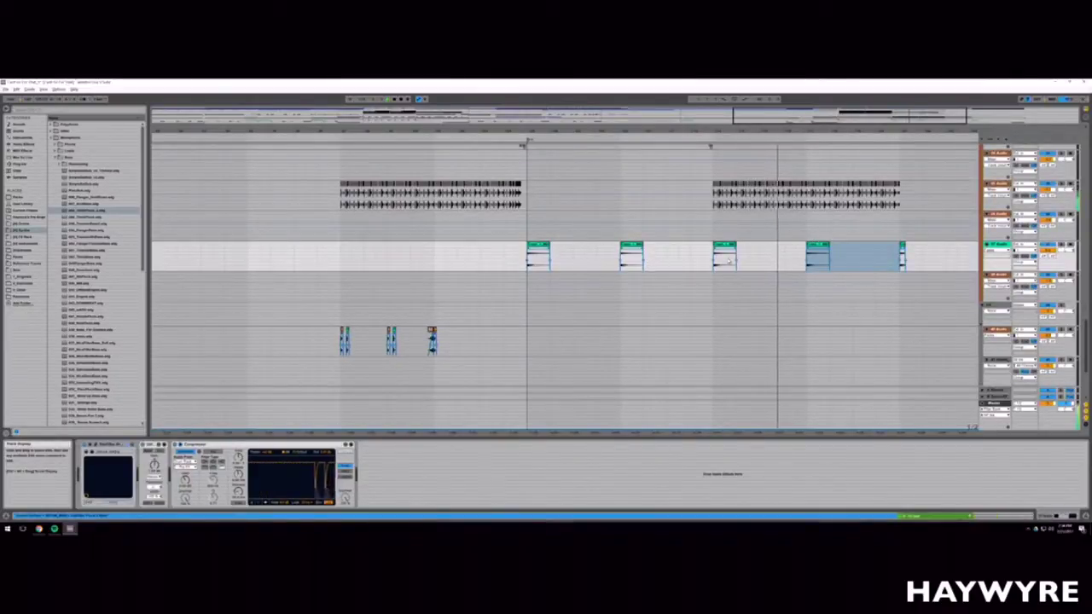
{"action": "key", "text": "ctrl+d"}
{"action": "scroll", "coordinate": [844, 260], "scroll_direction": "down", "scroll_amount": 1}
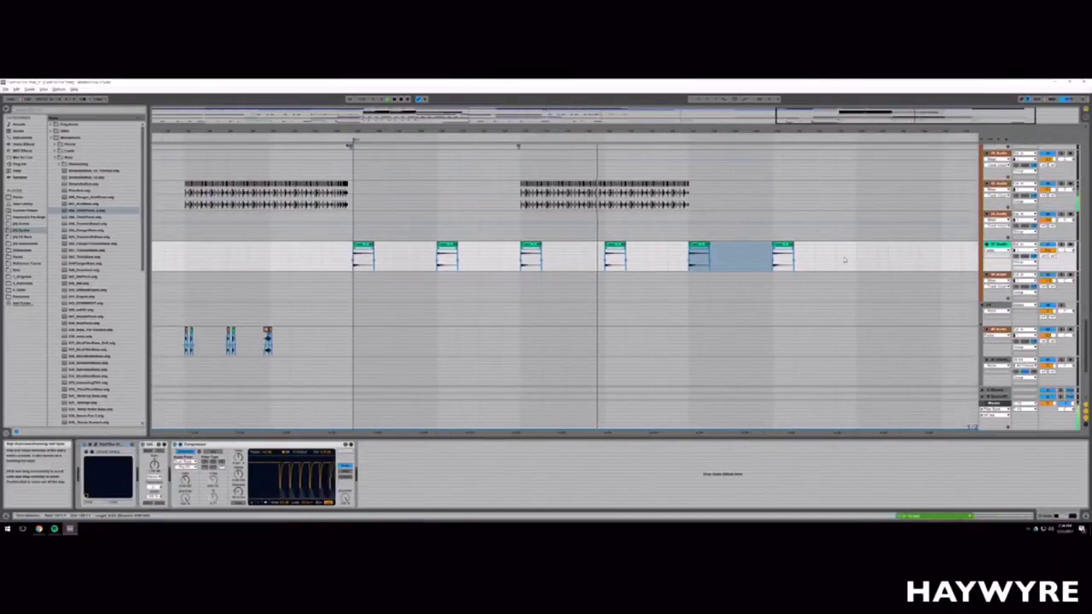
Step: Duplicate the second half of the percussion loop directly after itself, up to the end of the drum clips
{"action": "scroll", "coordinate": [767, 290], "scroll_direction": "up", "scroll_amount": 3}
{"action": "left_click_drag", "start_coordinate": [609, 271], "coordinate": [689, 276]}
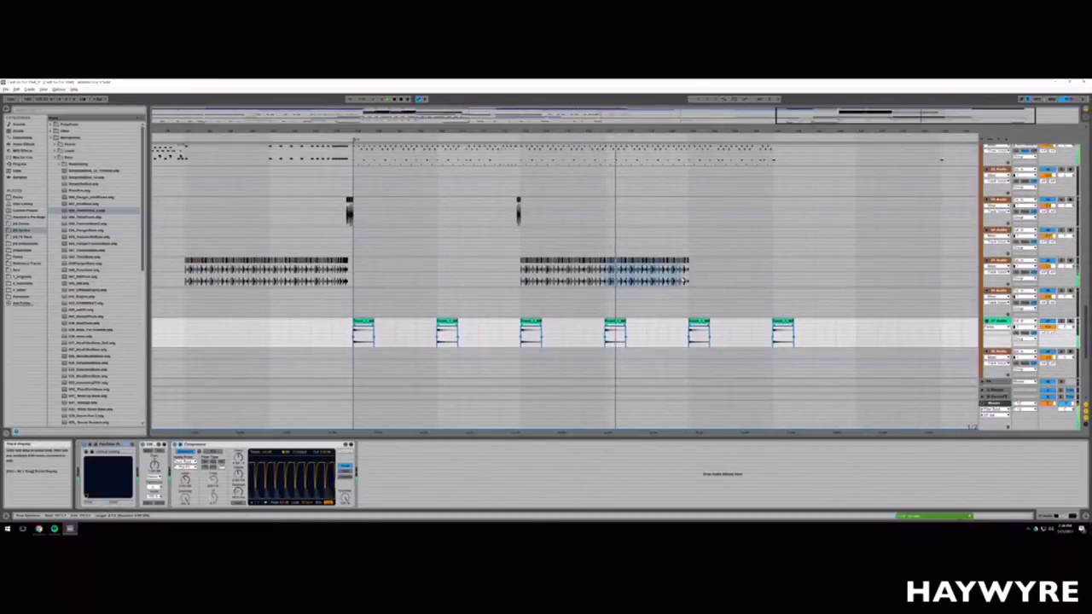
{"action": "key", "text": "ctrl+d"}
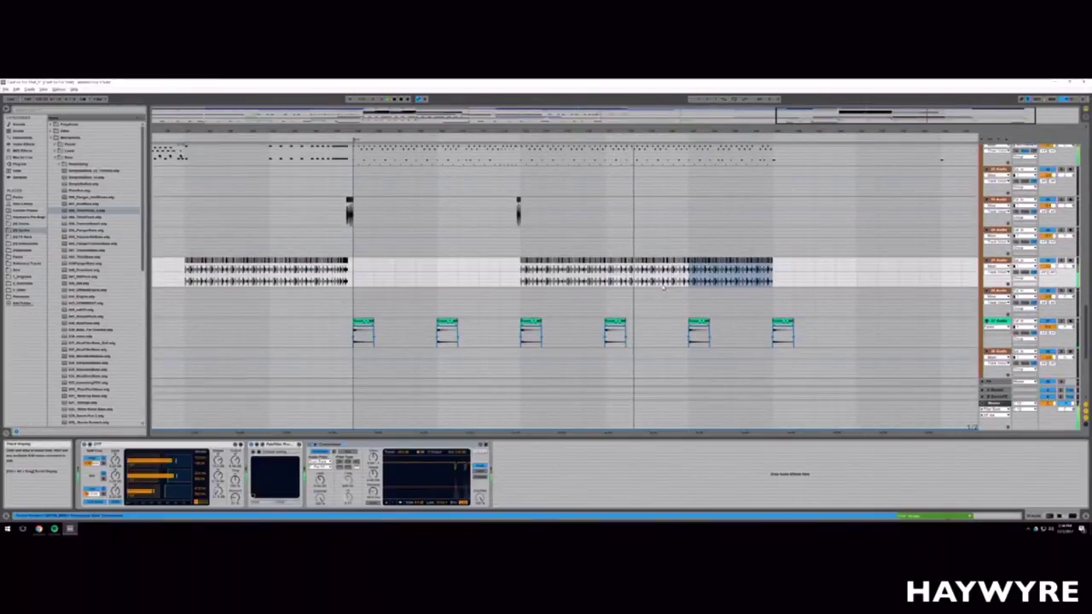
{"action": "scroll", "coordinate": [666, 311], "scroll_direction": "up", "scroll_amount": 3}
{"action": "scroll", "coordinate": [666, 311], "scroll_direction": "up", "scroll_amount": 2}
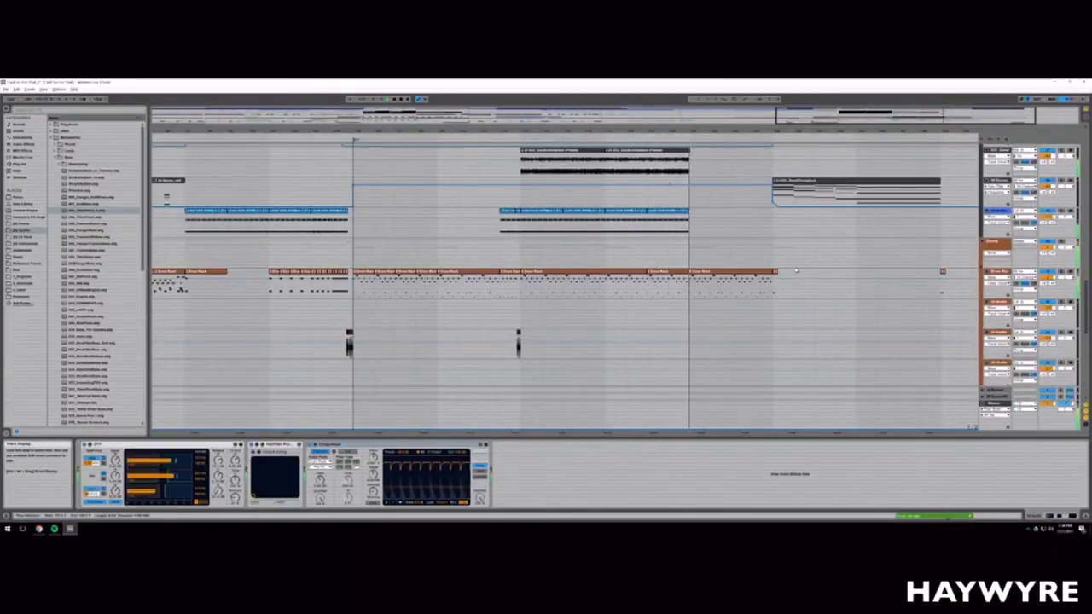
Step: Ramp the vocal track's automation down across the final run of short vocal clips and play back the ending
{"action": "scroll", "coordinate": [664, 351], "scroll_direction": "down", "scroll_amount": 5}
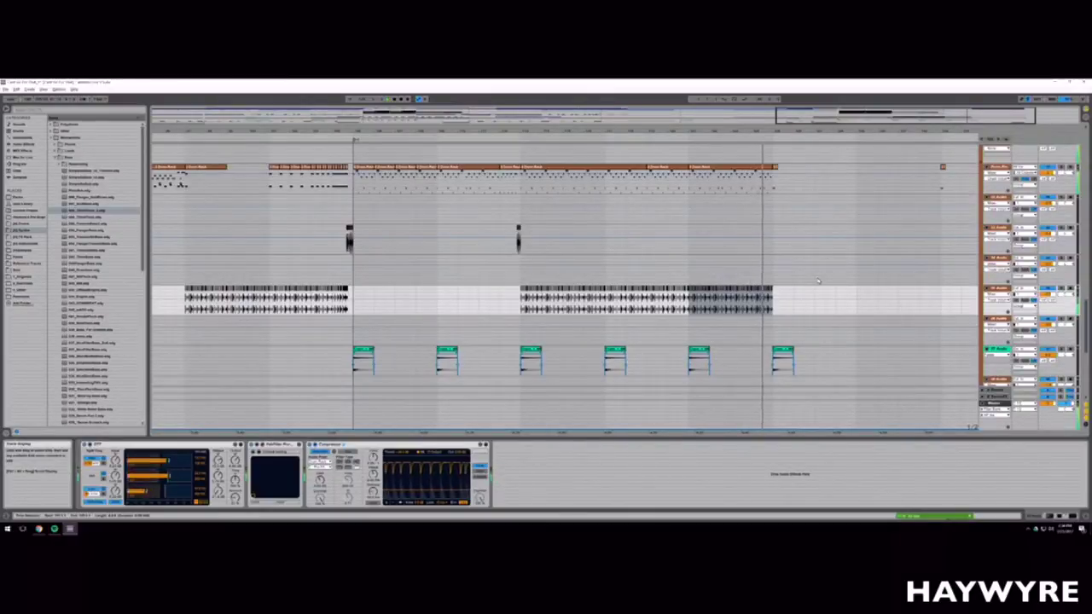
{"action": "scroll", "coordinate": [826, 250], "scroll_direction": "up", "scroll_amount": 2}
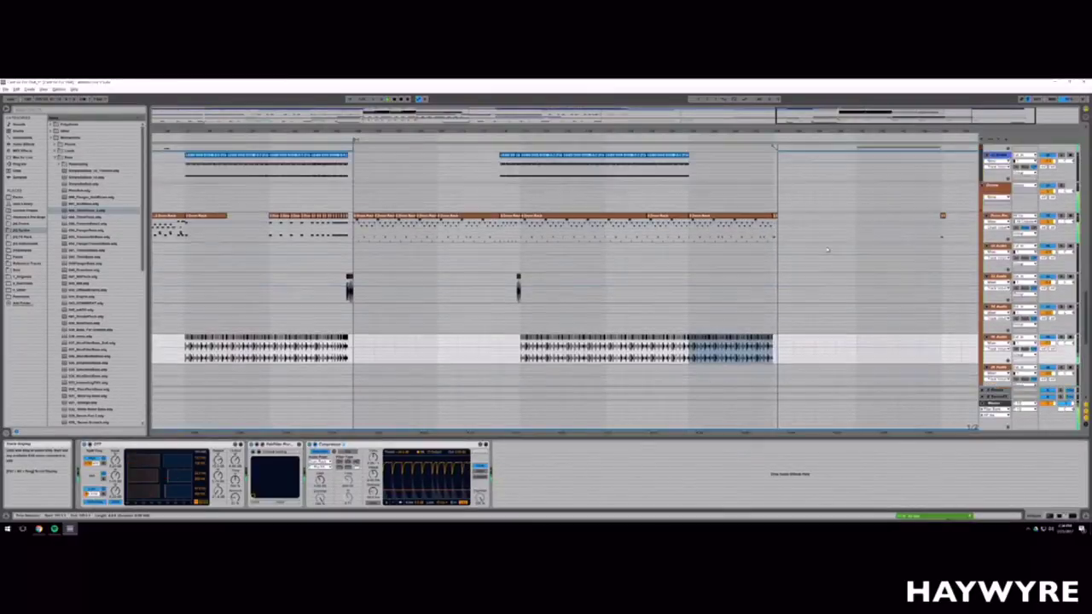
{"action": "scroll", "coordinate": [827, 250], "scroll_direction": "up", "scroll_amount": 4}
{"action": "scroll", "coordinate": [826, 250], "scroll_direction": "up", "scroll_amount": 6}
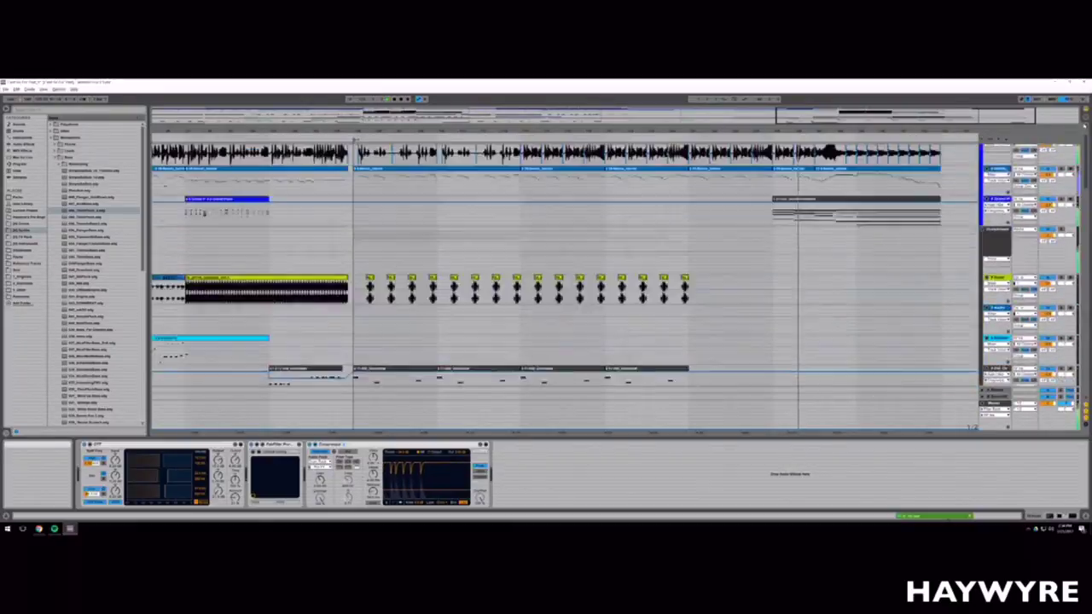
{"action": "left_click_drag", "start_coordinate": [817, 115], "coordinate": [860, 116]}
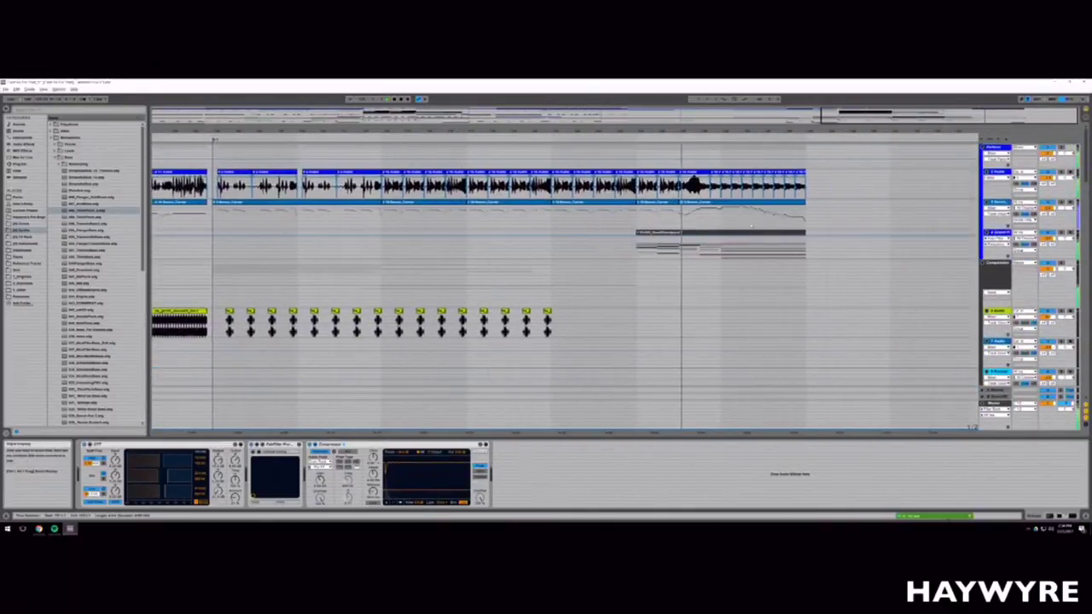
{"action": "left_click", "coordinate": [733, 218]}
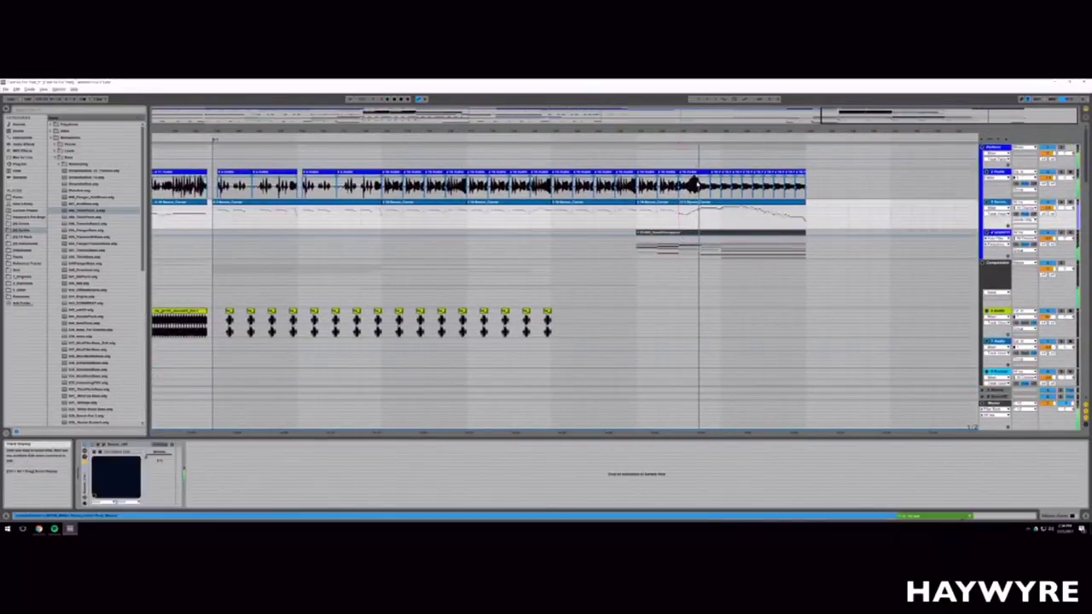
{"action": "left_click", "coordinate": [736, 187]}
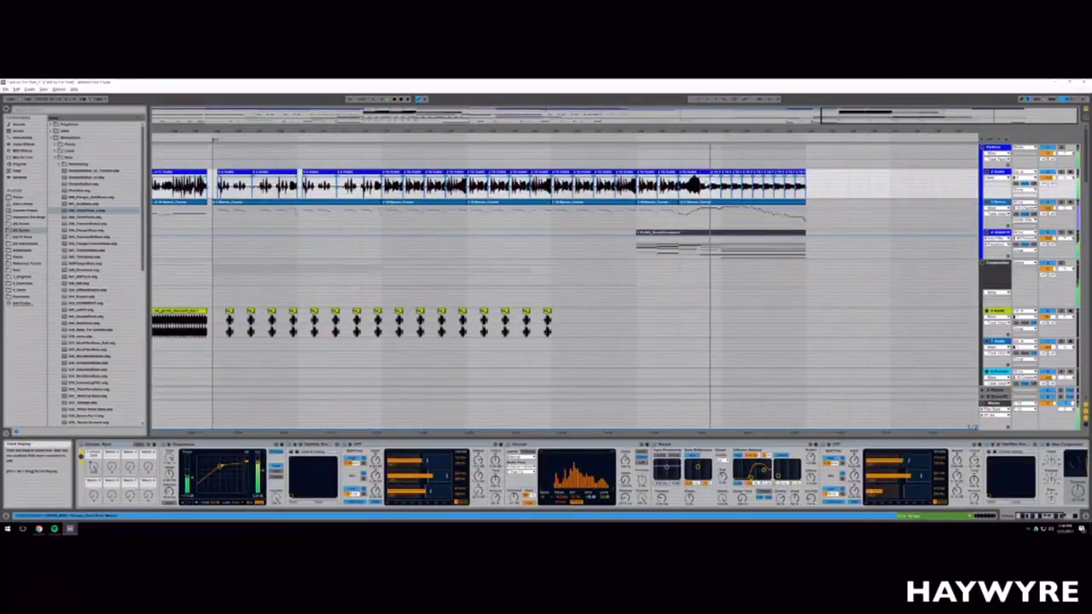
{"action": "key", "text": "space"}
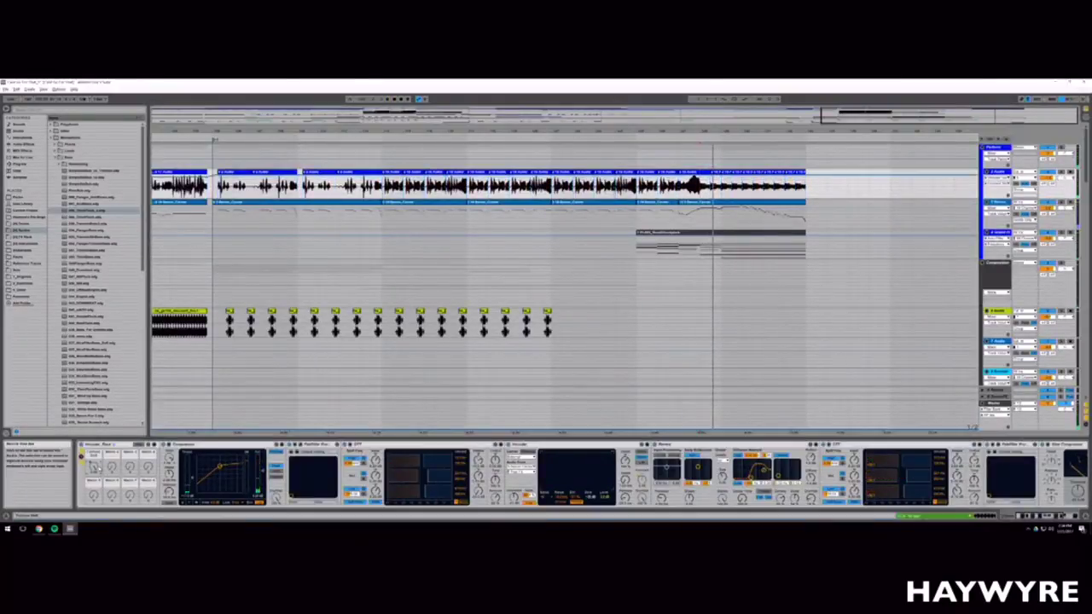
{"action": "key", "text": "space"}
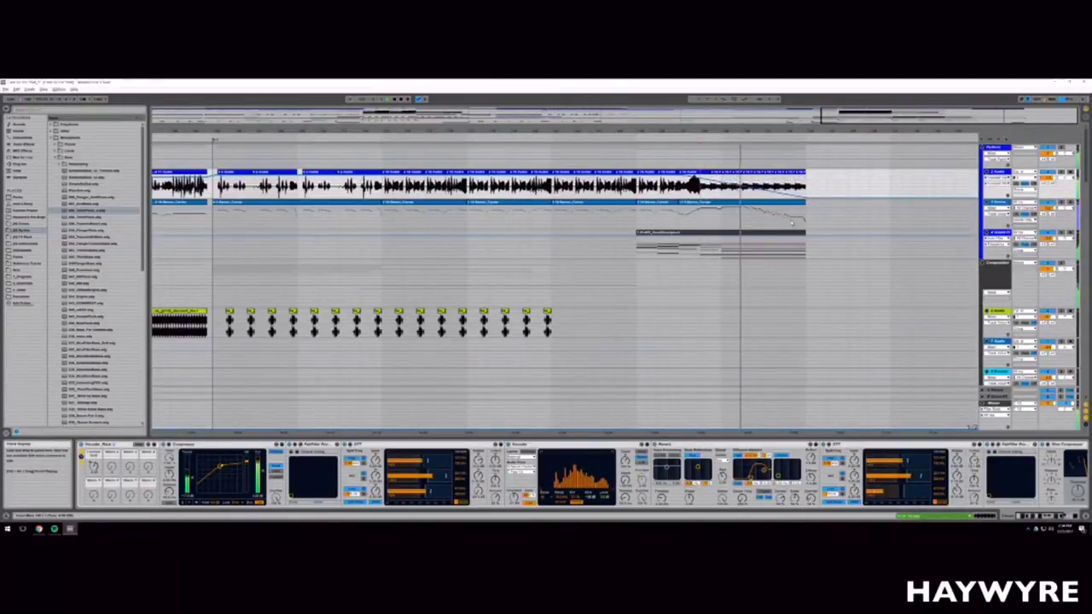
{"action": "left_click_drag", "start_coordinate": [866, 131], "coordinate": [797, 168]}
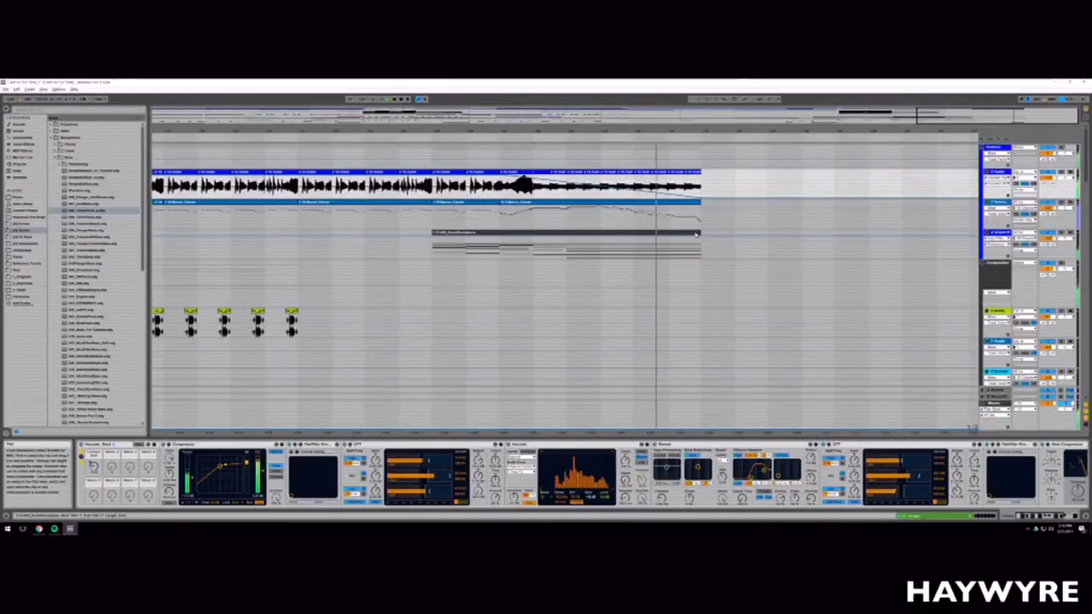
Step: Move the loop brace near the song's end and add a locator just after the last clips of the final section
{"action": "left_click_drag", "start_coordinate": [917, 116], "coordinate": [155, 119]}
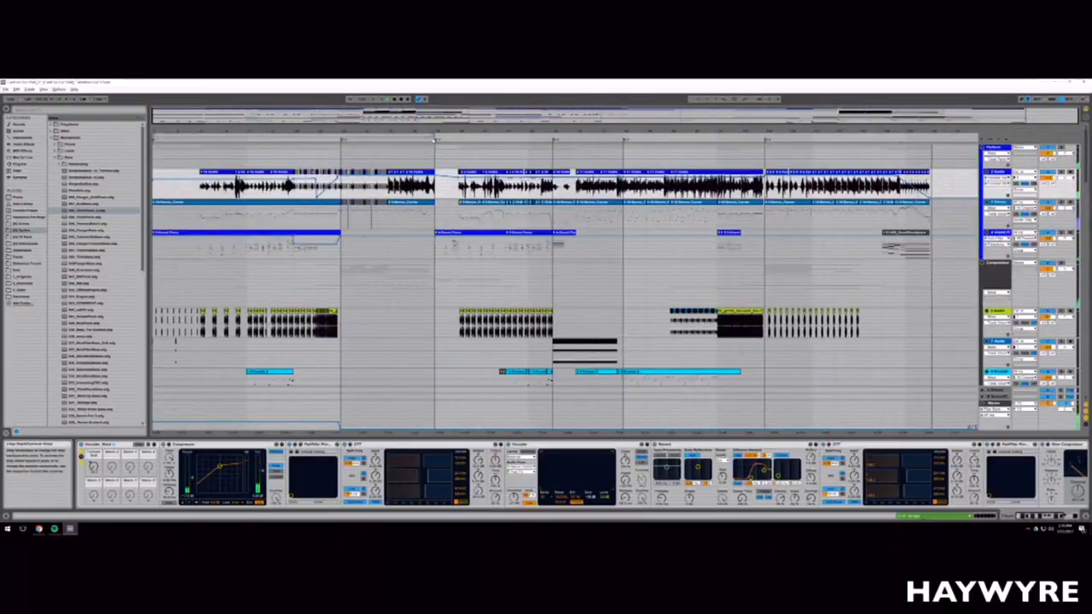
{"action": "left_click_drag", "start_coordinate": [434, 134], "coordinate": [858, 134]}
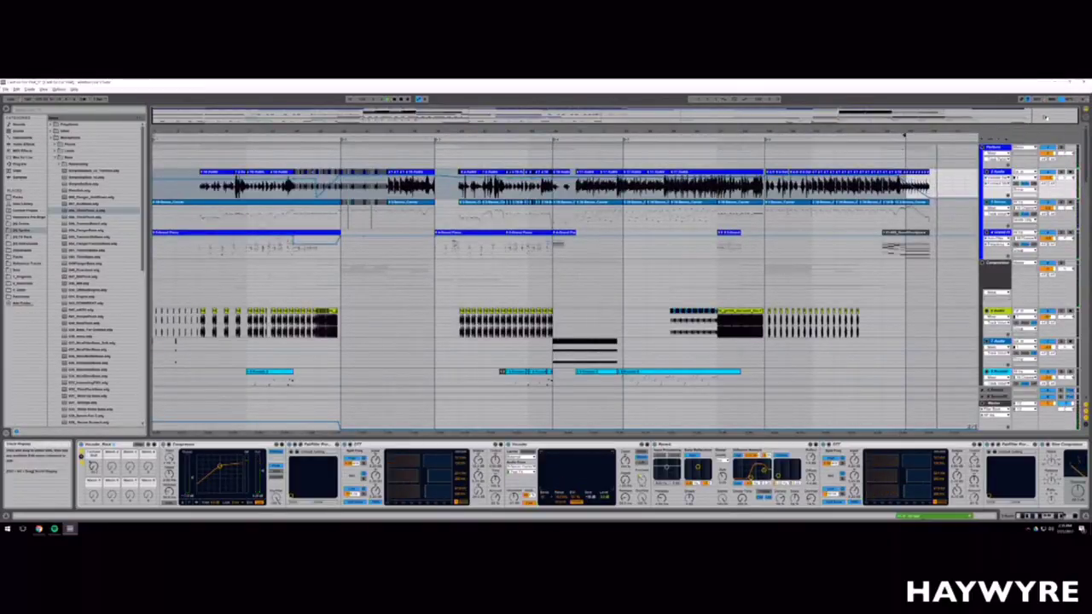
{"action": "left_click_drag", "start_coordinate": [1046, 117], "coordinate": [1019, 133]}
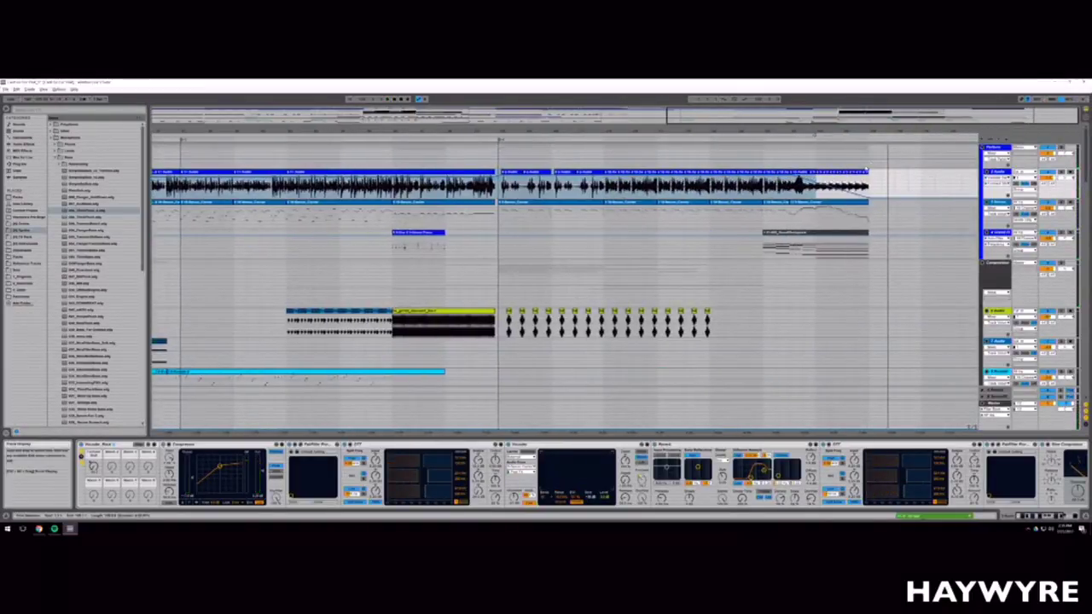
{"action": "left_click", "coordinate": [890, 154]}
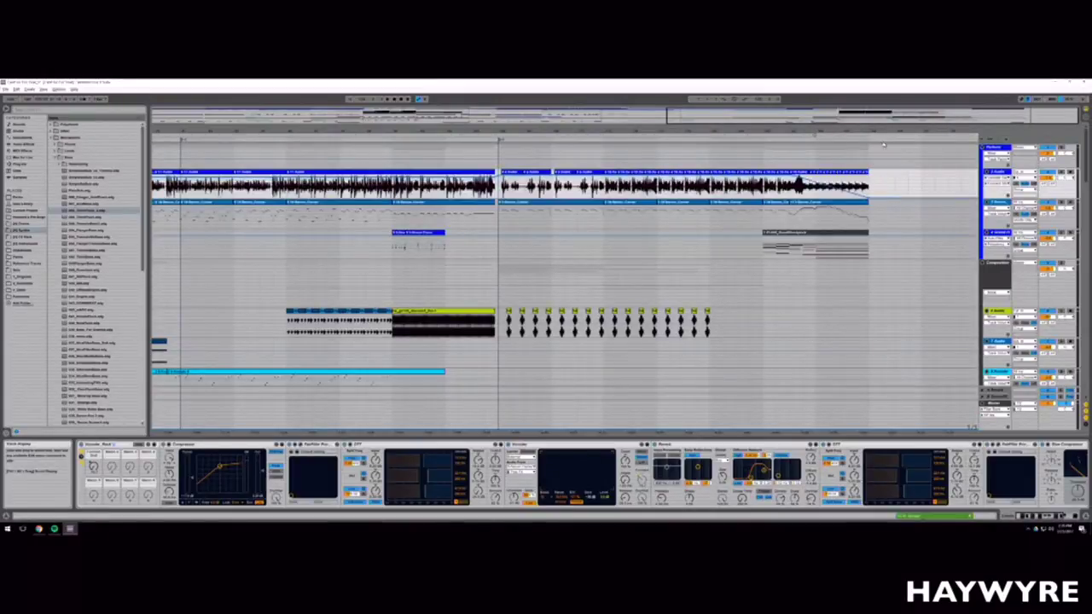
{"action": "left_click", "coordinate": [884, 145]}
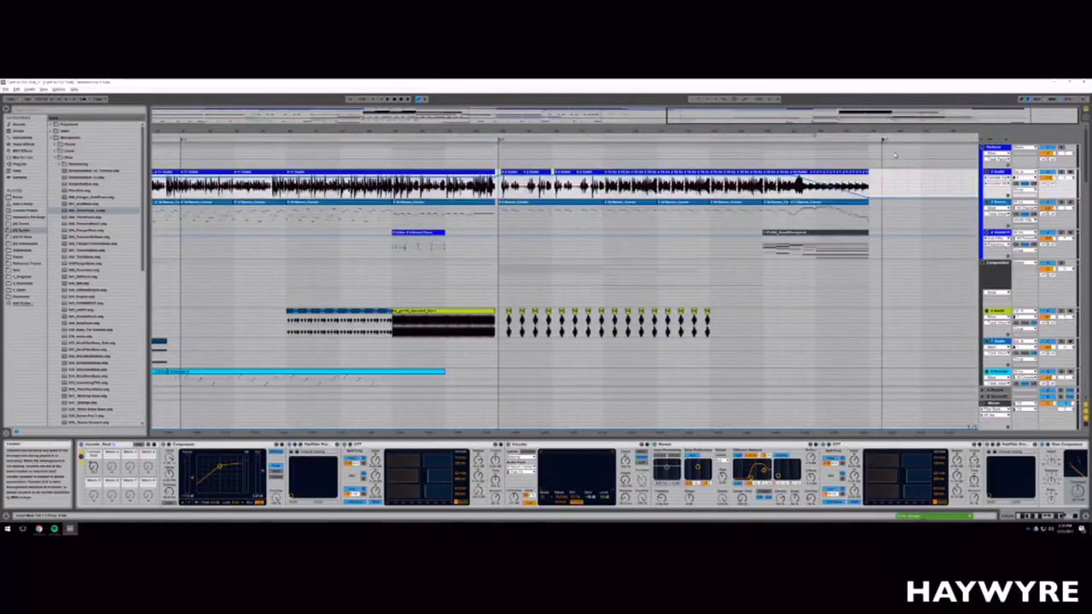
Step: Extend the loop region over the whole arrangement, from the song's start to the new end locator
{"action": "left_click_drag", "start_coordinate": [815, 135], "coordinate": [881, 135]}
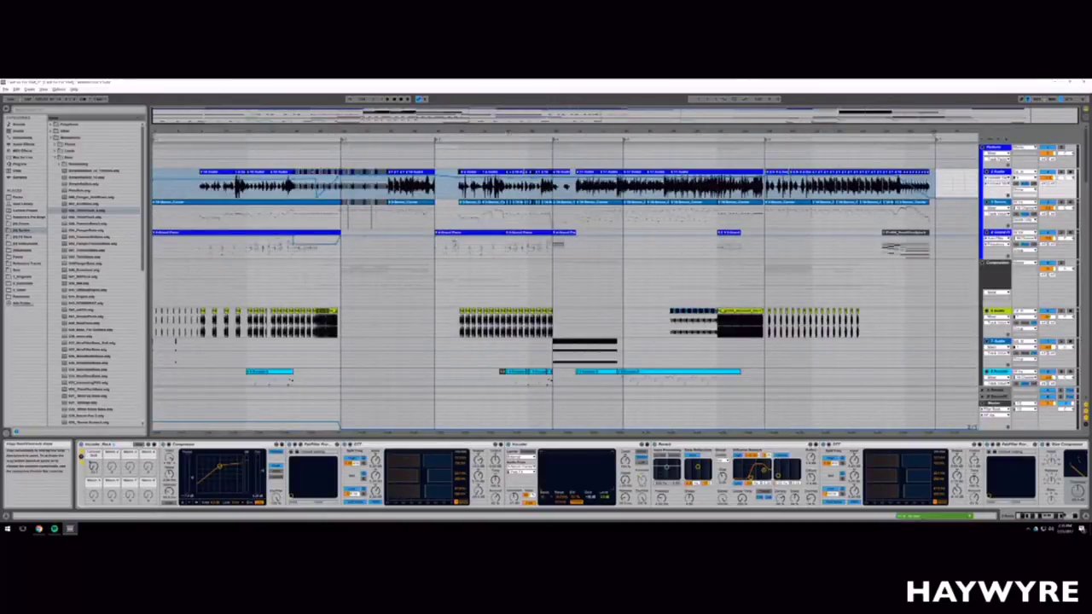
{"action": "left_click", "coordinate": [507, 133]}
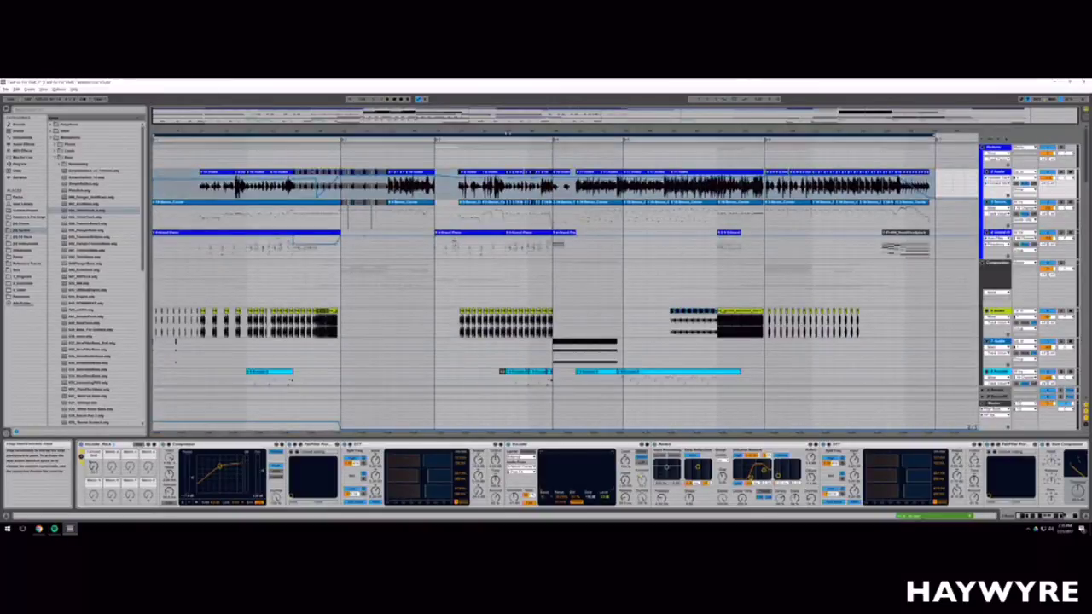
{"action": "left_click", "coordinate": [507, 134]}
{"action": "left_click", "coordinate": [507, 134]}
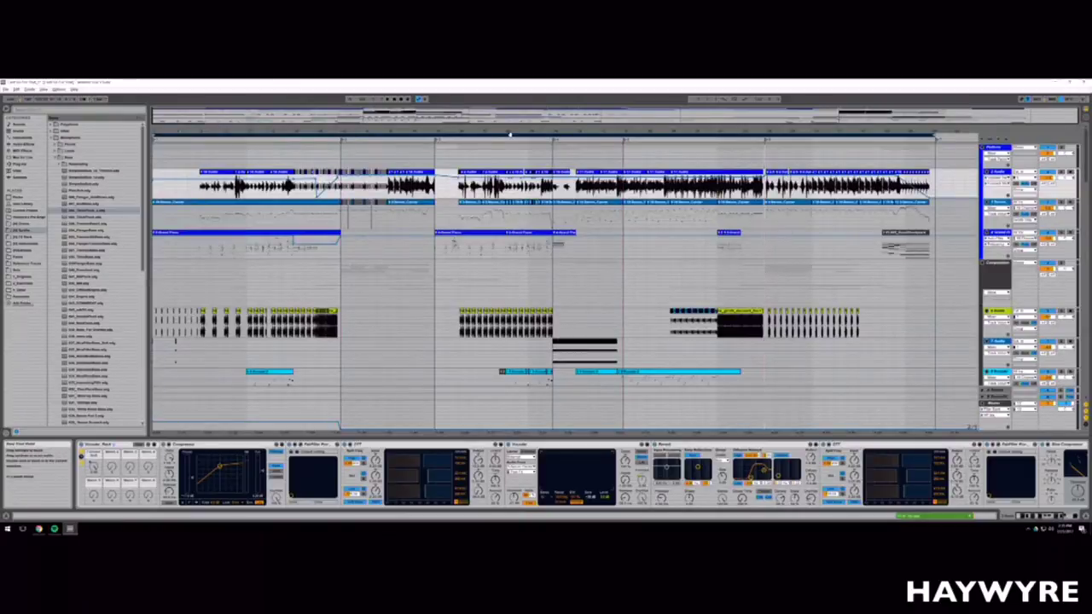
Step: Map the computer key 7 to the new locator at the end of the song
{"action": "key", "text": "ctrl+k"}
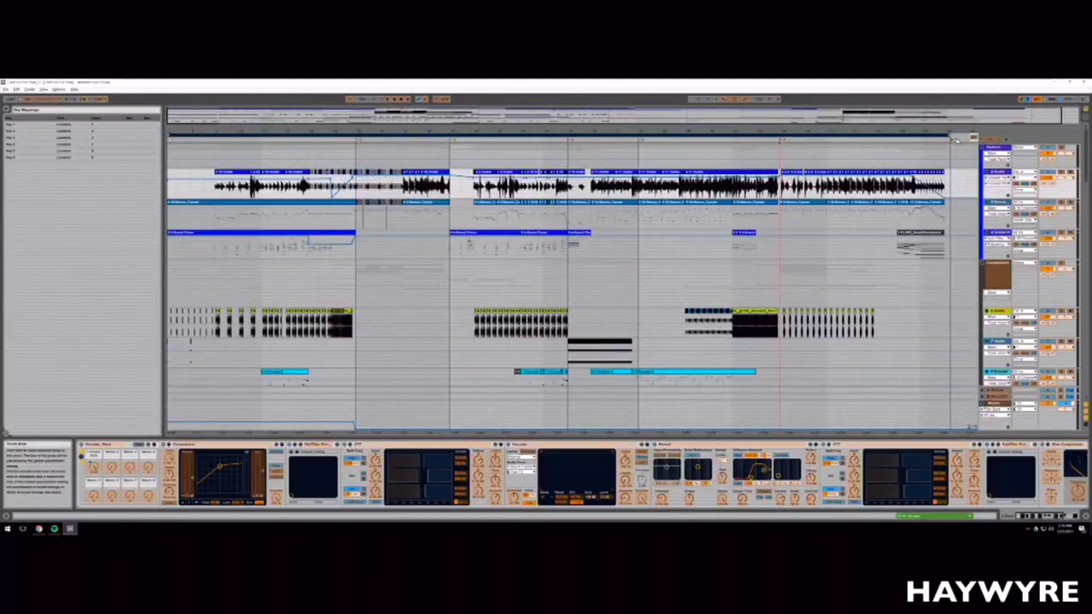
{"action": "key", "text": "7"}
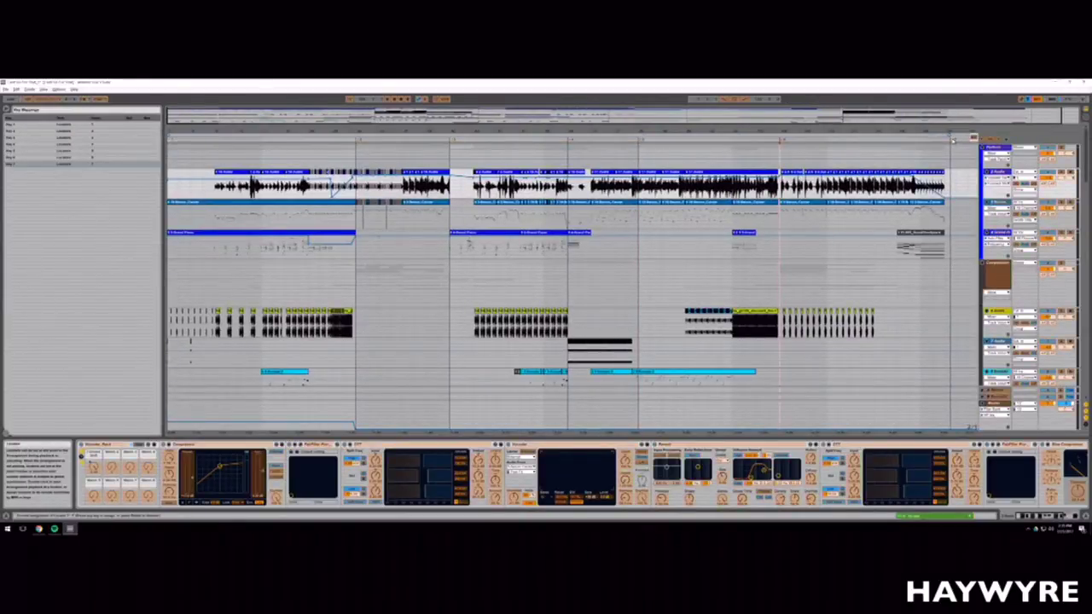
{"action": "key", "text": "ctrl+k"}
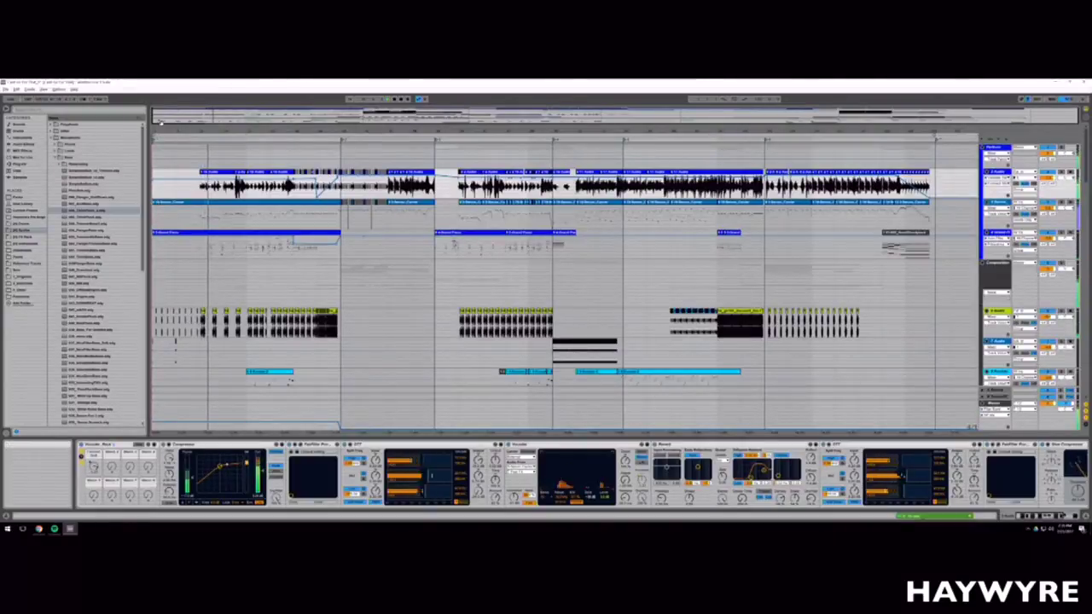
Step: Play the song from its start and examine the vocal, piano, synth and audio tracks throughout the opening section
{"action": "left_click_drag", "start_coordinate": [156, 118], "coordinate": [157, 155]}
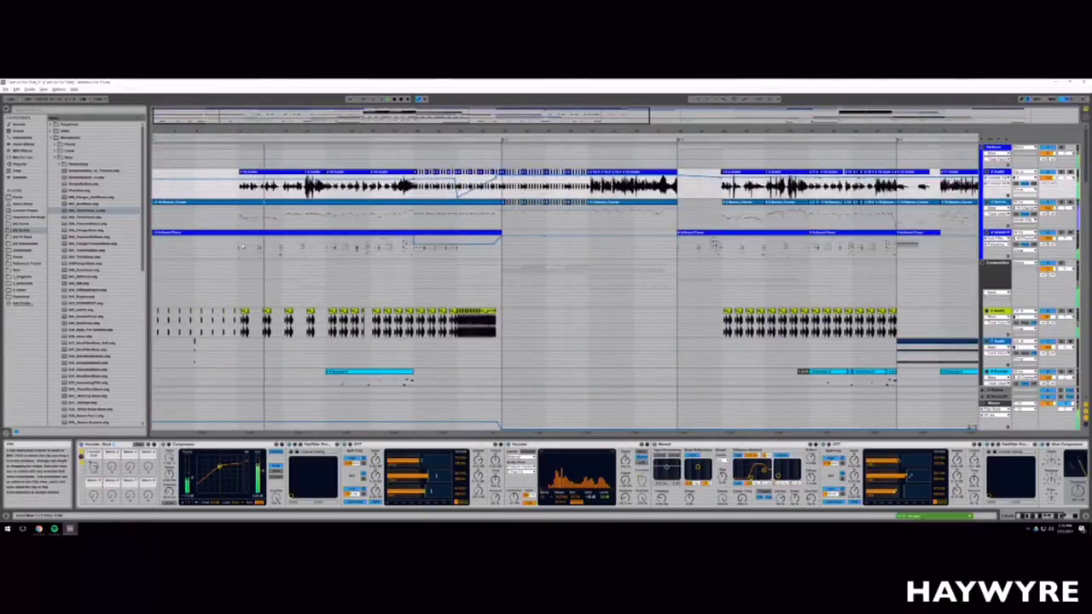
{"action": "left_click", "coordinate": [243, 245]}
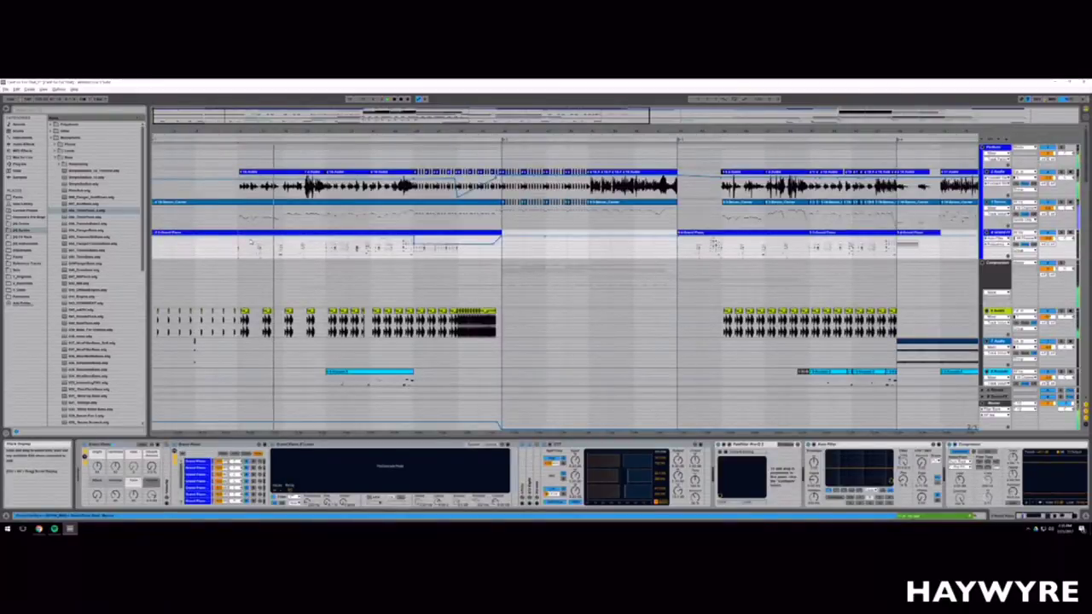
{"action": "left_click", "coordinate": [246, 214]}
{"action": "scroll", "coordinate": [260, 263], "scroll_direction": "down", "scroll_amount": 10}
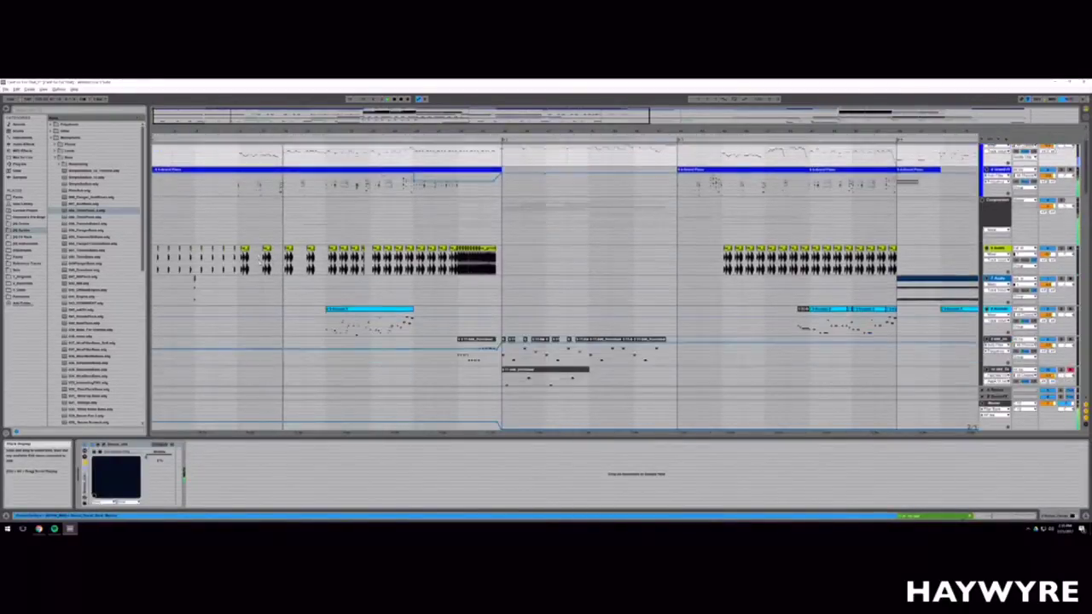
{"action": "scroll", "coordinate": [261, 262], "scroll_direction": "down", "scroll_amount": 5}
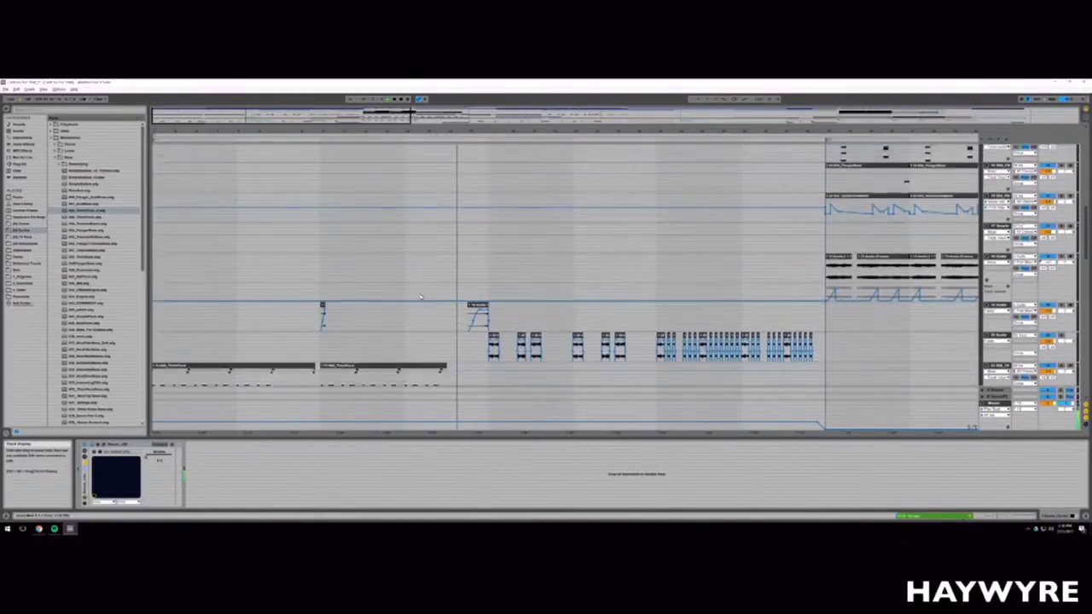
{"action": "scroll", "coordinate": [419, 297], "scroll_direction": "up", "scroll_amount": 10}
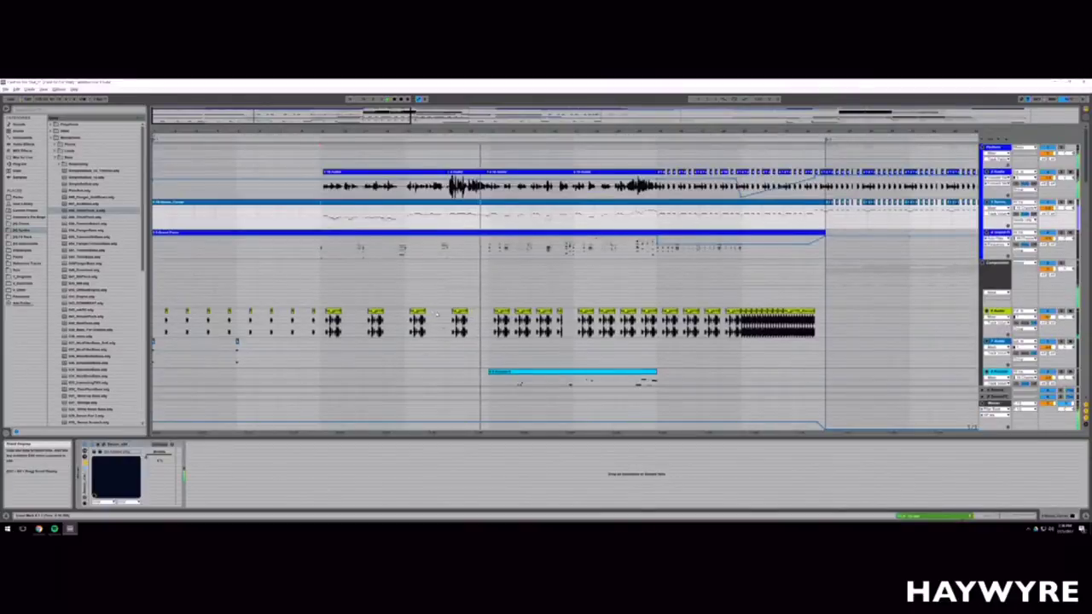
{"action": "scroll", "coordinate": [431, 307], "scroll_direction": "down", "scroll_amount": 10}
{"action": "scroll", "coordinate": [445, 321], "scroll_direction": "down", "scroll_amount": 5}
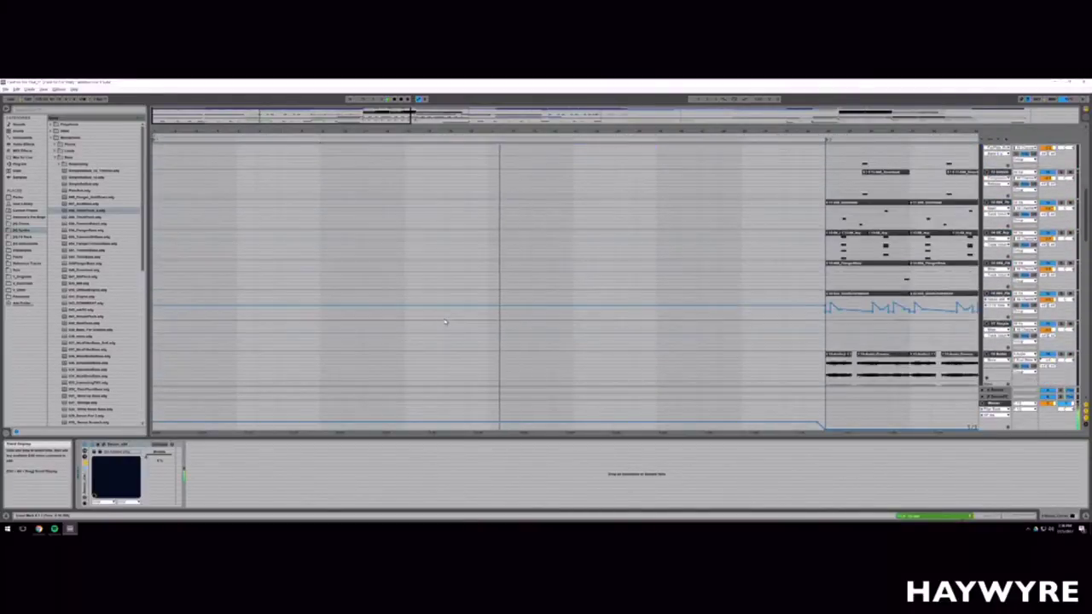
{"action": "scroll", "coordinate": [446, 315], "scroll_direction": "down", "scroll_amount": 2}
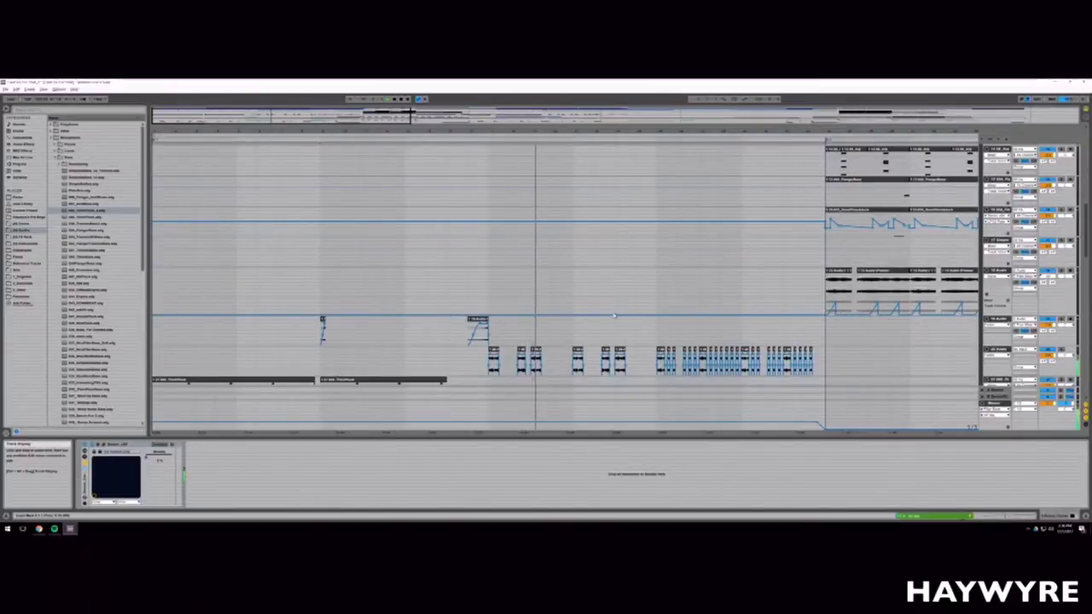
{"action": "scroll", "coordinate": [670, 313], "scroll_direction": "down", "scroll_amount": 2}
{"action": "scroll", "coordinate": [698, 289], "scroll_direction": "down", "scroll_amount": 2}
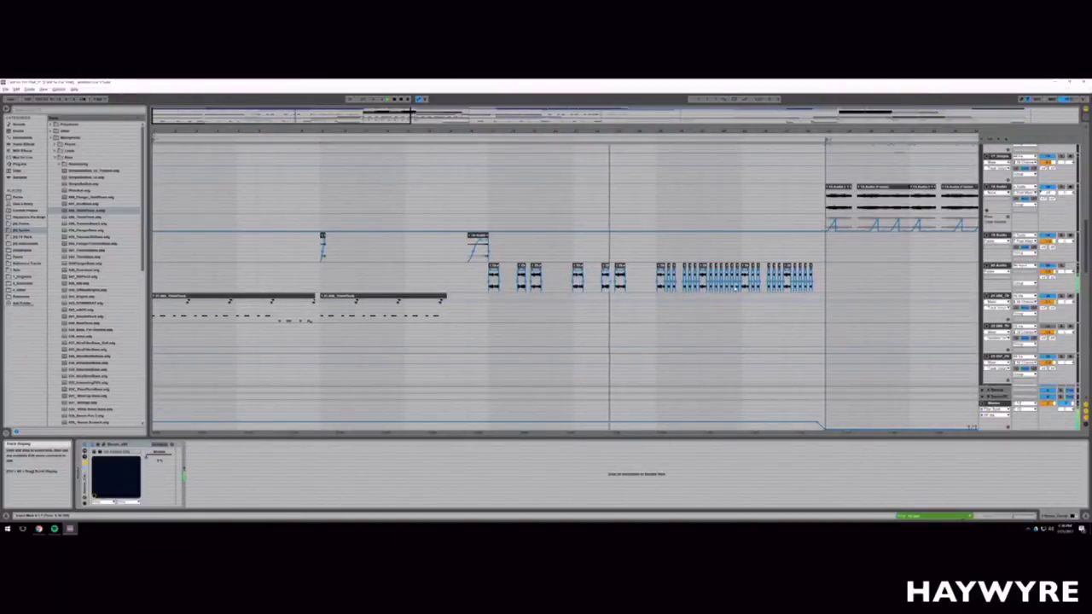
{"action": "scroll", "coordinate": [697, 282], "scroll_direction": "up", "scroll_amount": 8}
{"action": "scroll", "coordinate": [752, 328], "scroll_direction": "up", "scroll_amount": 5}
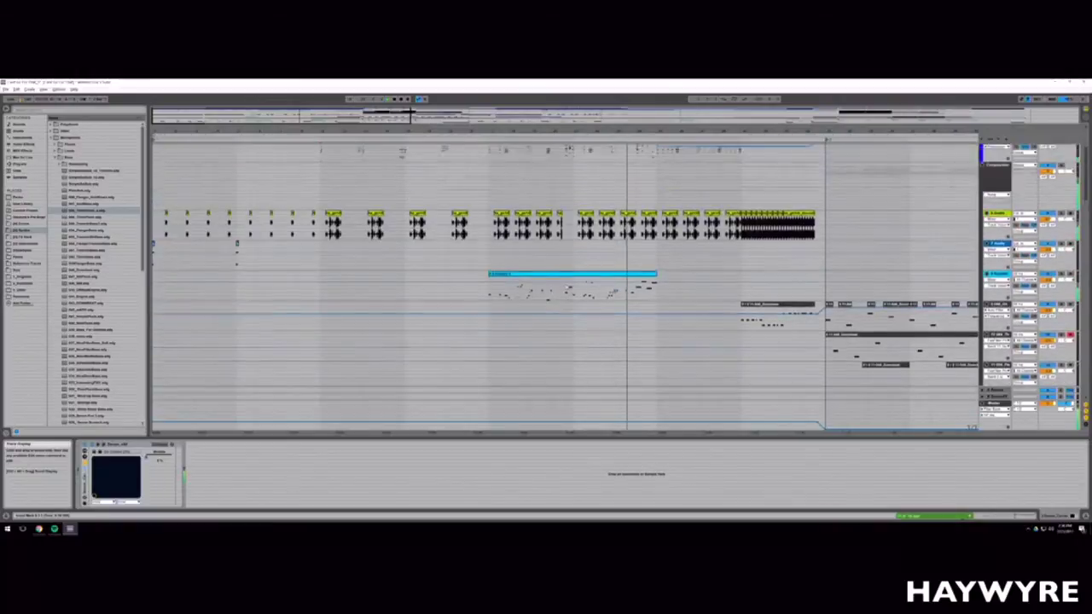
Step: Follow playback into the second section, examining the bass and chord tracks and the devices on the chord track
{"action": "left_click_drag", "start_coordinate": [415, 115], "coordinate": [580, 115]}
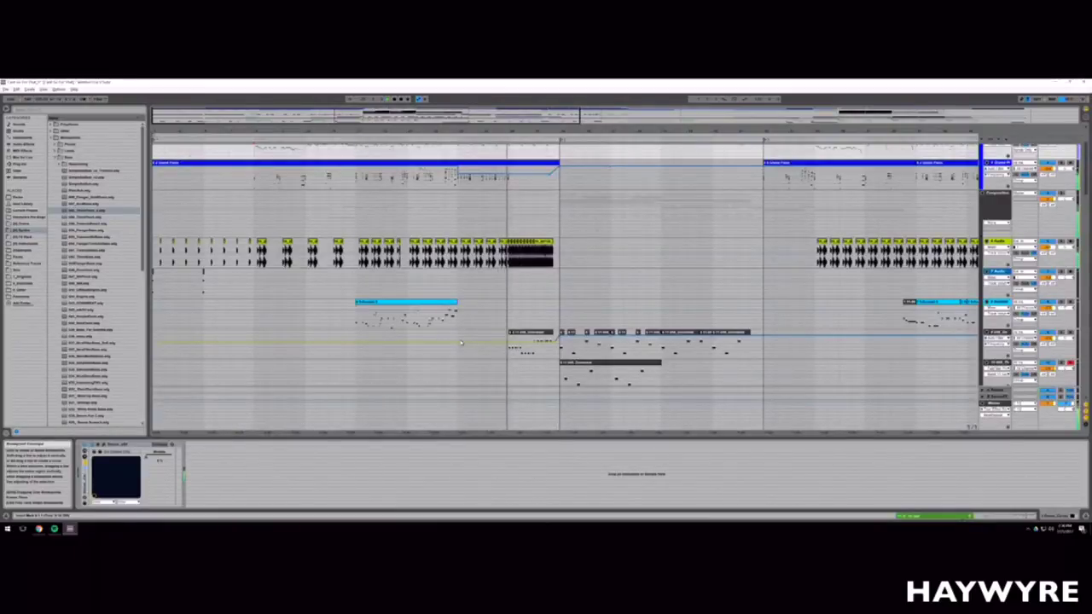
{"action": "scroll", "coordinate": [558, 355], "scroll_direction": "down", "scroll_amount": 10}
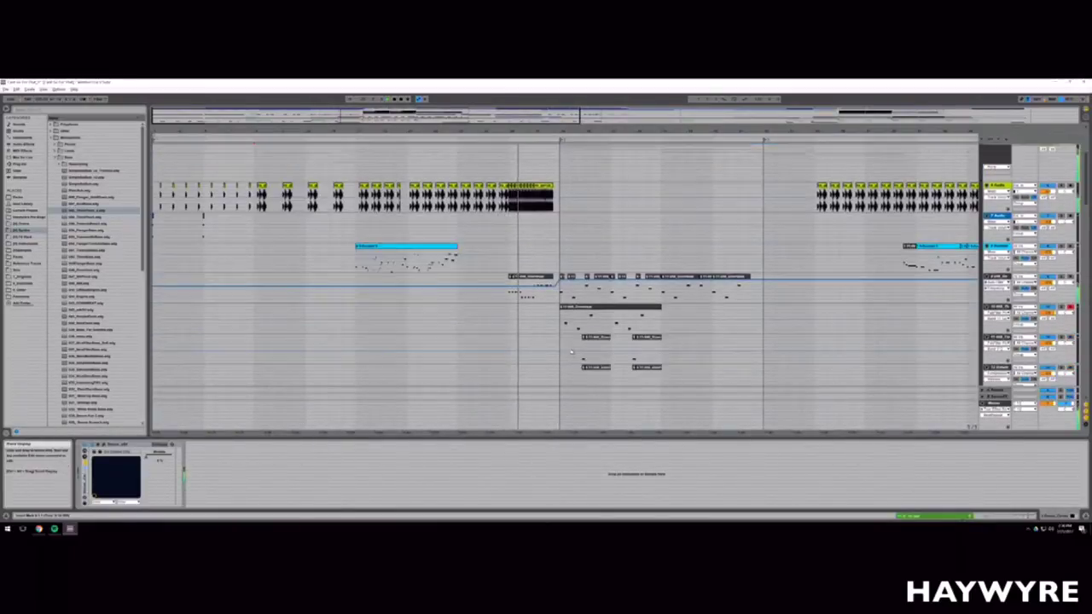
{"action": "scroll", "coordinate": [558, 355], "scroll_direction": "down", "scroll_amount": 10}
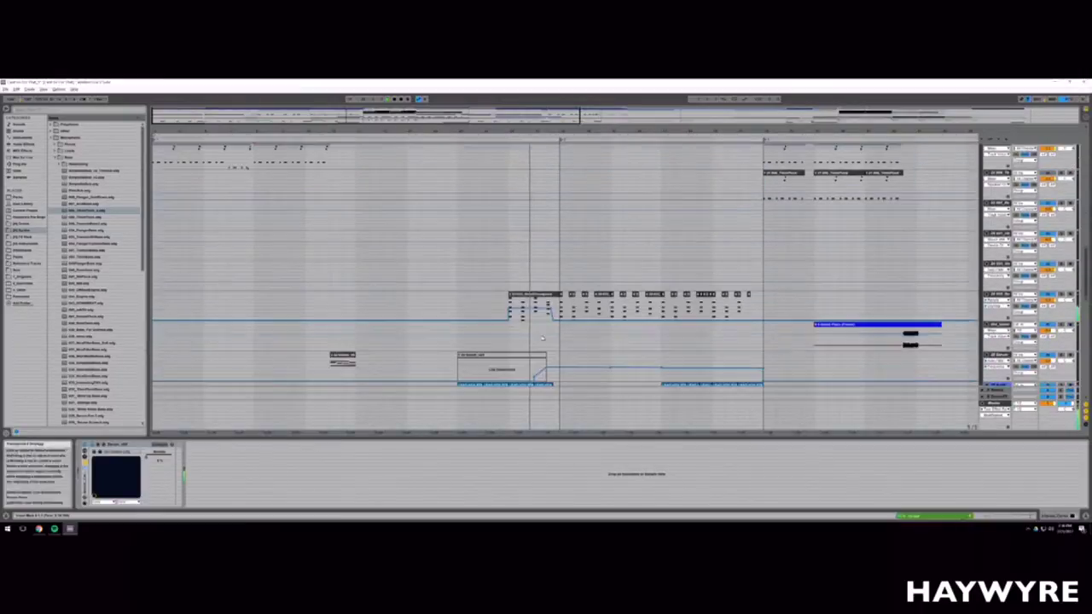
{"action": "left_click", "coordinate": [505, 334]}
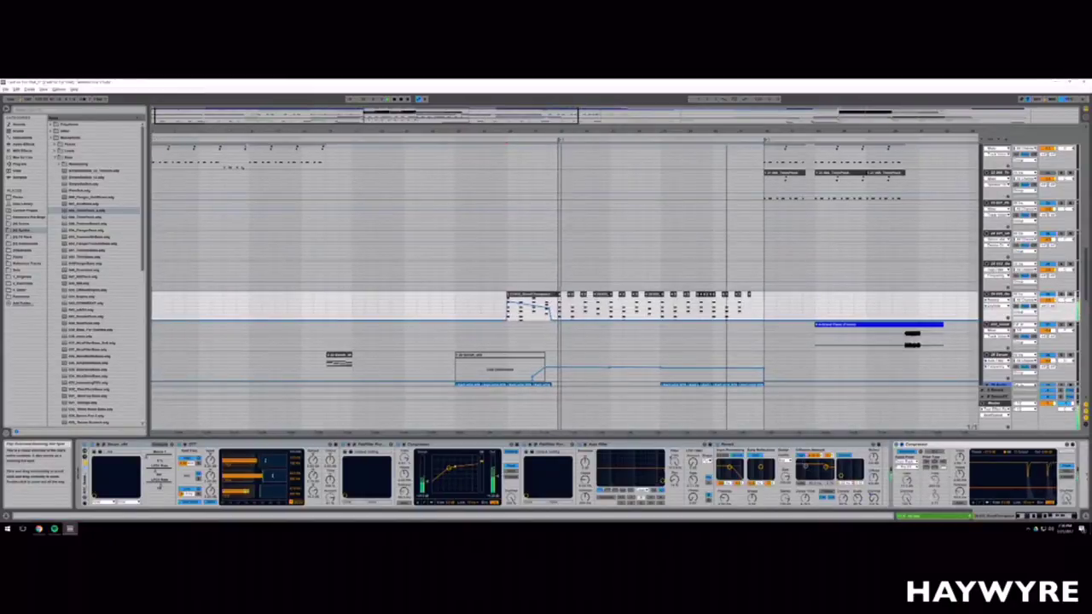
{"action": "left_click_drag", "start_coordinate": [469, 114], "coordinate": [412, 119]}
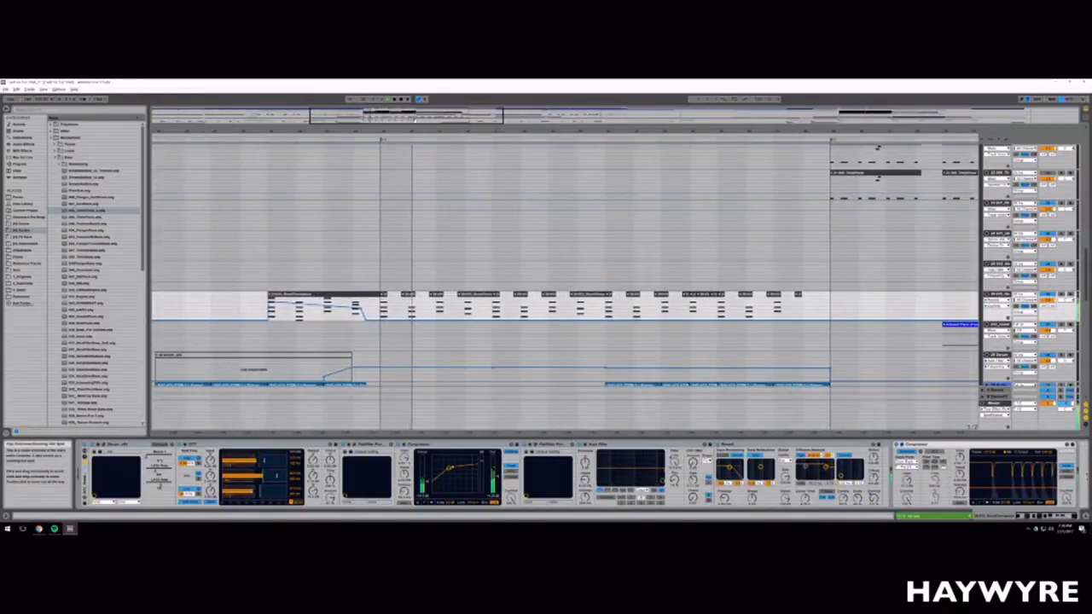
{"action": "scroll", "coordinate": [462, 261], "scroll_direction": "up", "scroll_amount": 2}
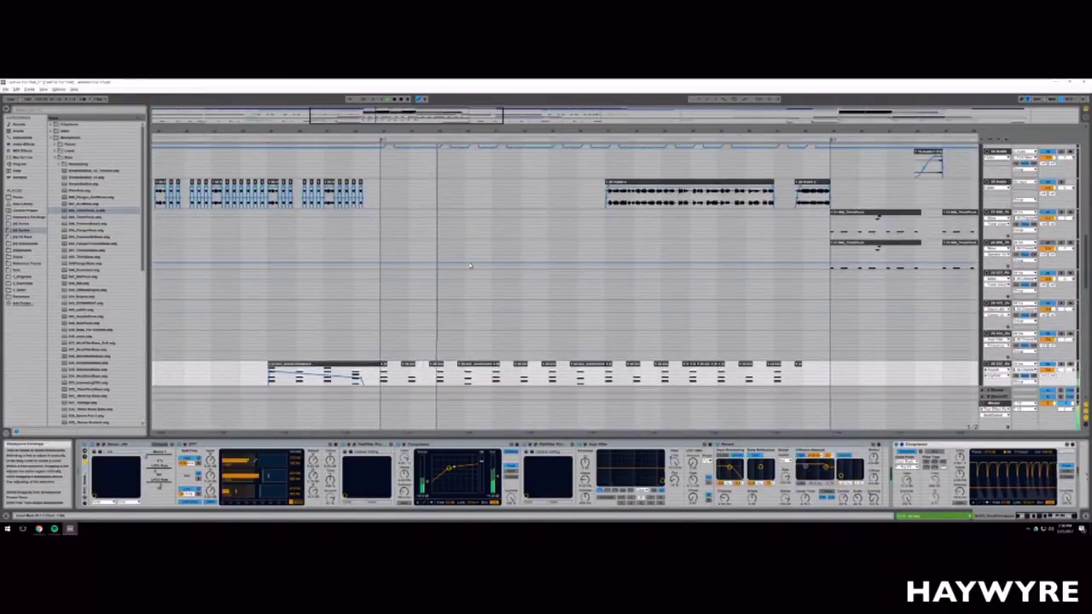
Step: Consolidate the fragmented clips on the chord track throughout the second section into longer clips
{"action": "scroll", "coordinate": [459, 263], "scroll_direction": "down", "scroll_amount": 2}
{"action": "left_click_drag", "start_coordinate": [381, 326], "coordinate": [489, 327]}
{"action": "key", "text": "ctrl+j"}
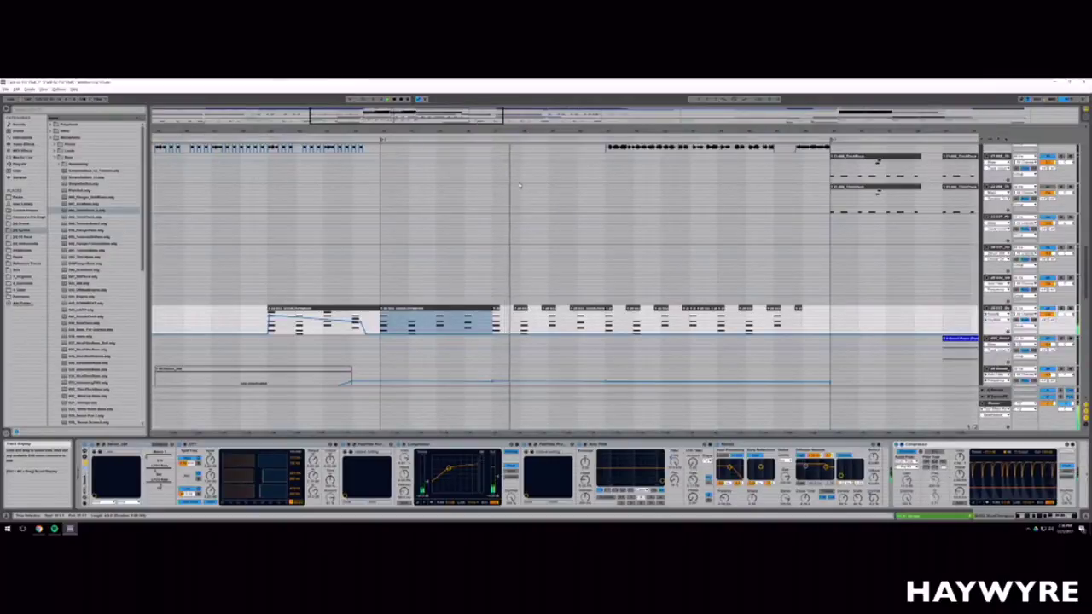
{"action": "left_click_drag", "start_coordinate": [408, 116], "coordinate": [401, 134]}
{"action": "scroll", "coordinate": [529, 341], "scroll_direction": "up", "scroll_amount": 2}
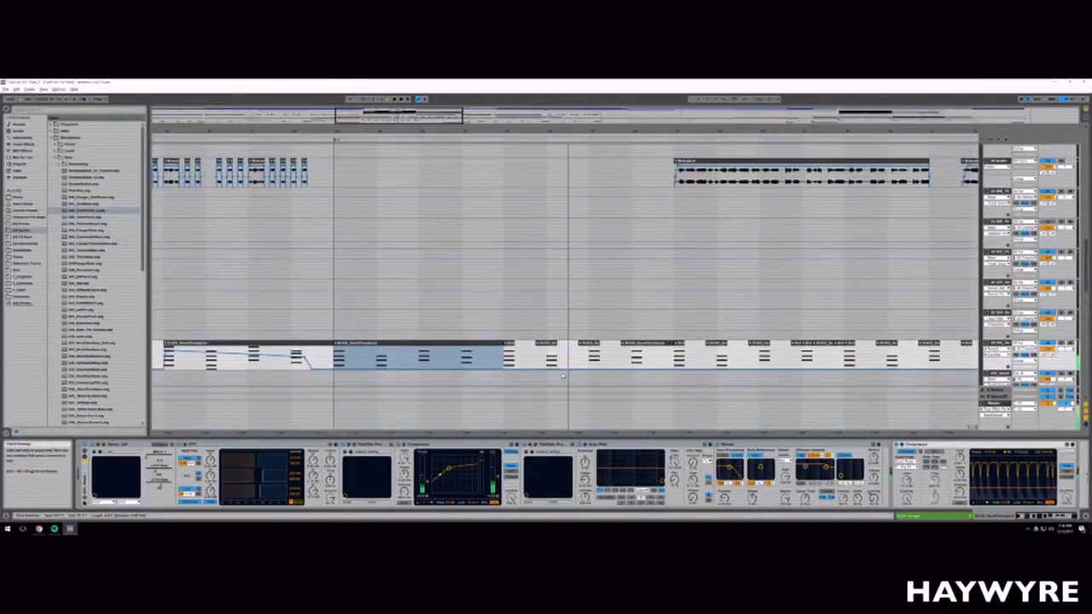
{"action": "left_click_drag", "start_coordinate": [515, 362], "coordinate": [588, 360]}
{"action": "key", "text": "ctrl+d"}
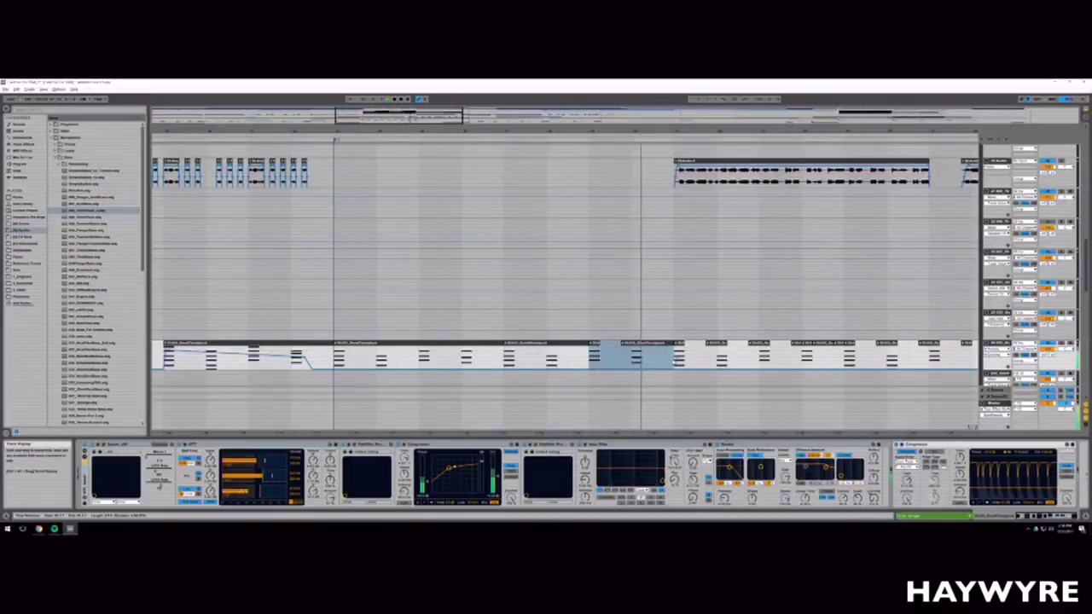
{"action": "left_click_drag", "start_coordinate": [483, 131], "coordinate": [338, 116]}
{"action": "left_click_drag", "start_coordinate": [442, 363], "coordinate": [622, 351]}
{"action": "key", "text": "ctrl+j"}
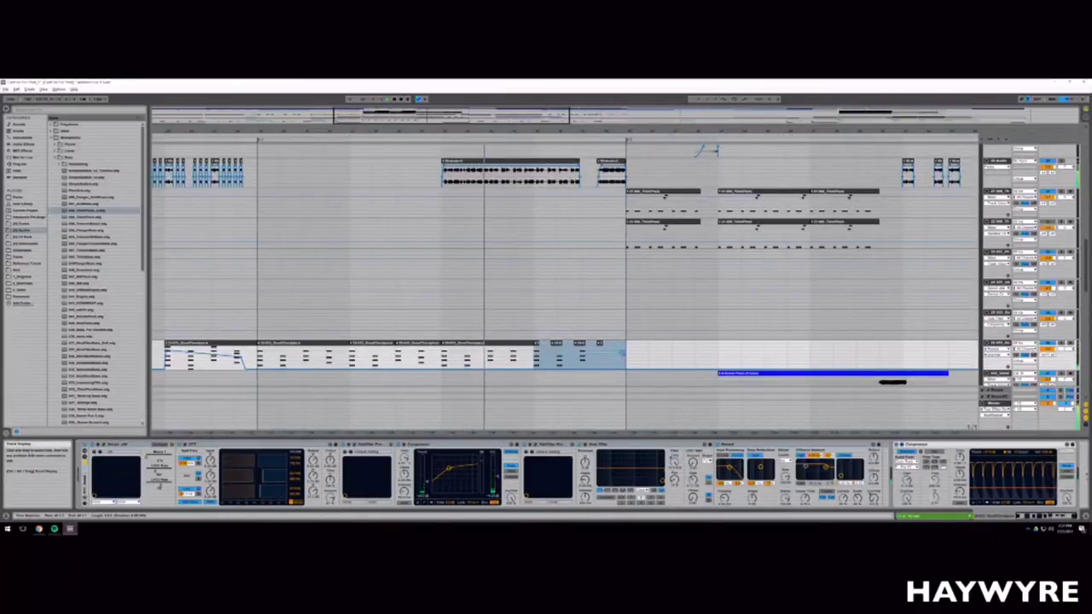
Step: Follow playback into the third section, examining the bass, vocal, piano and composition tracks across the whole arrangement
{"action": "scroll", "coordinate": [553, 340], "scroll_direction": "up", "scroll_amount": 4}
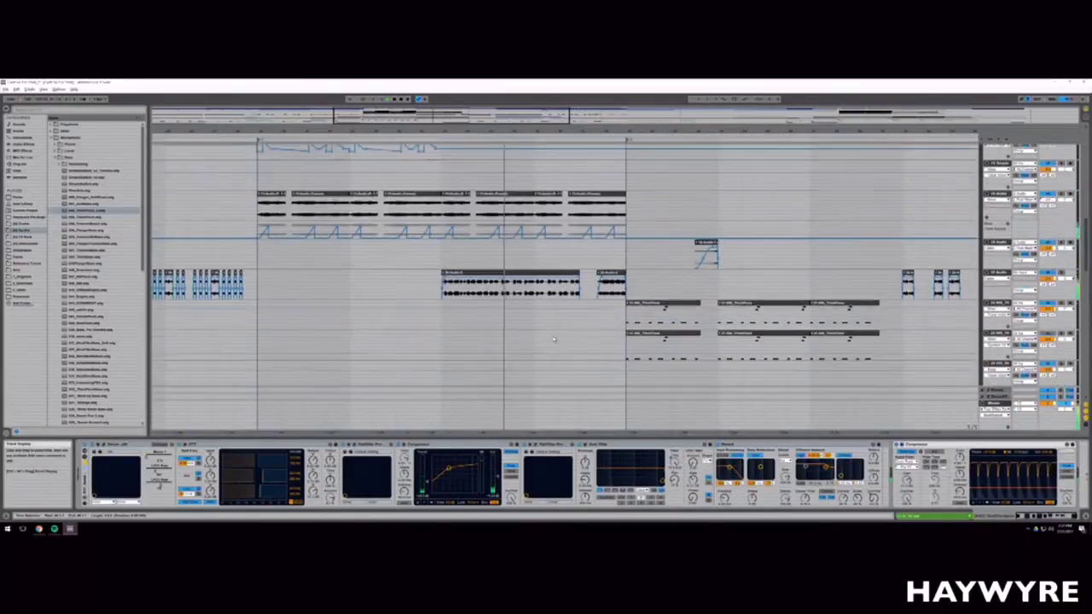
{"action": "scroll", "coordinate": [553, 339], "scroll_direction": "up", "scroll_amount": 3}
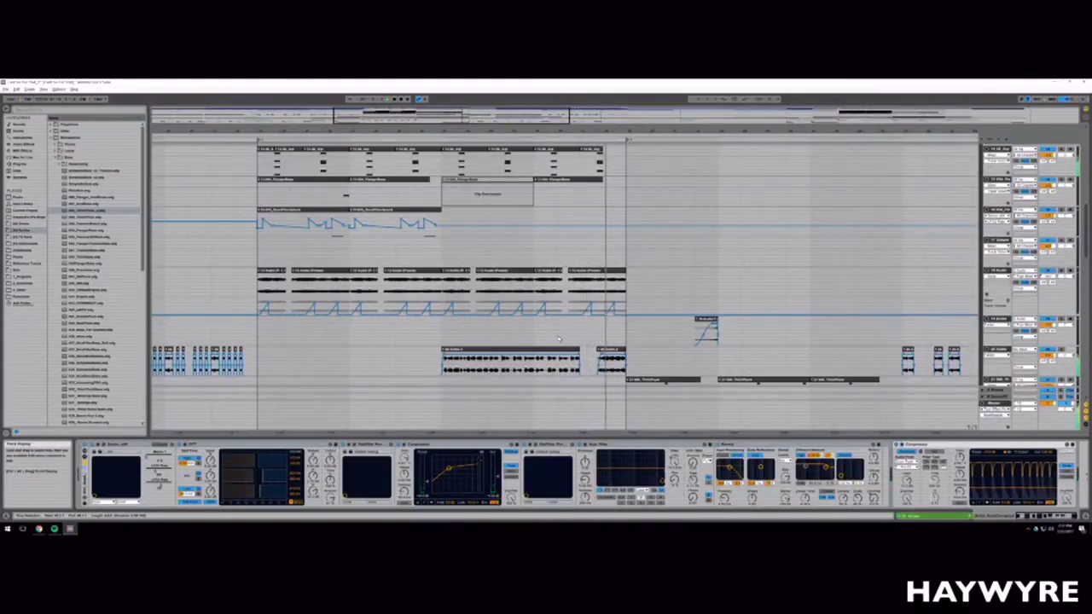
{"action": "scroll", "coordinate": [614, 272], "scroll_direction": "up", "scroll_amount": 10}
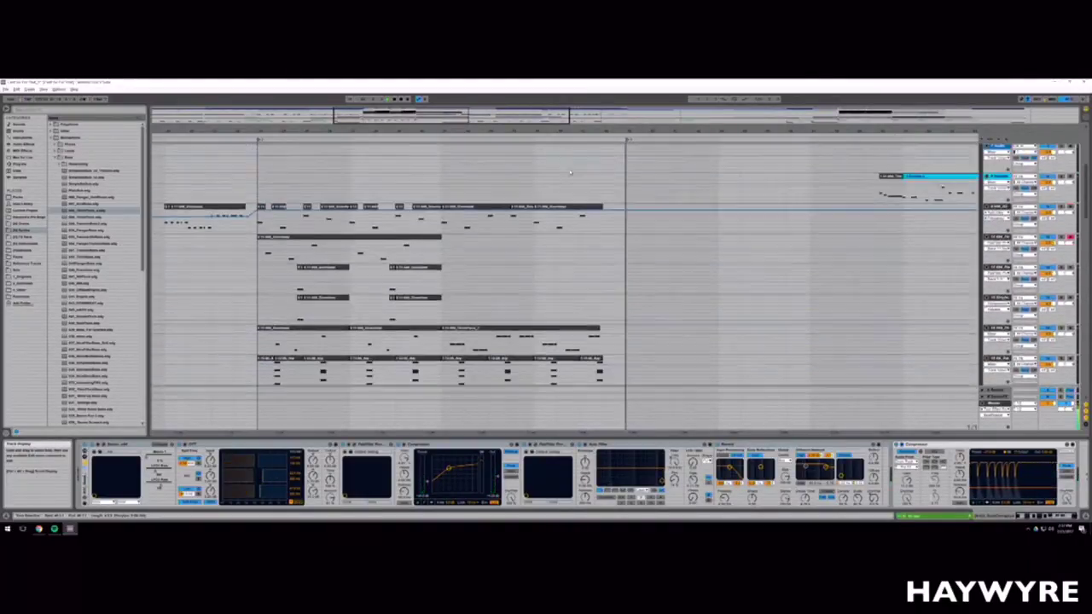
{"action": "scroll", "coordinate": [566, 283], "scroll_direction": "up", "scroll_amount": 8}
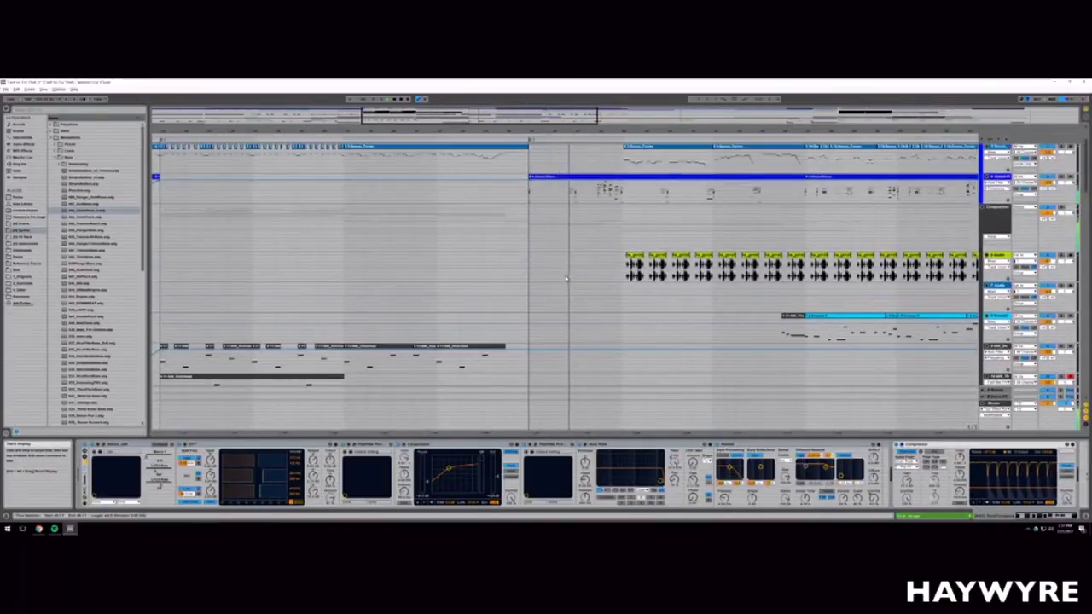
{"action": "left_click_drag", "start_coordinate": [493, 110], "coordinate": [491, 99]}
{"action": "scroll", "coordinate": [611, 281], "scroll_direction": "up", "scroll_amount": 4}
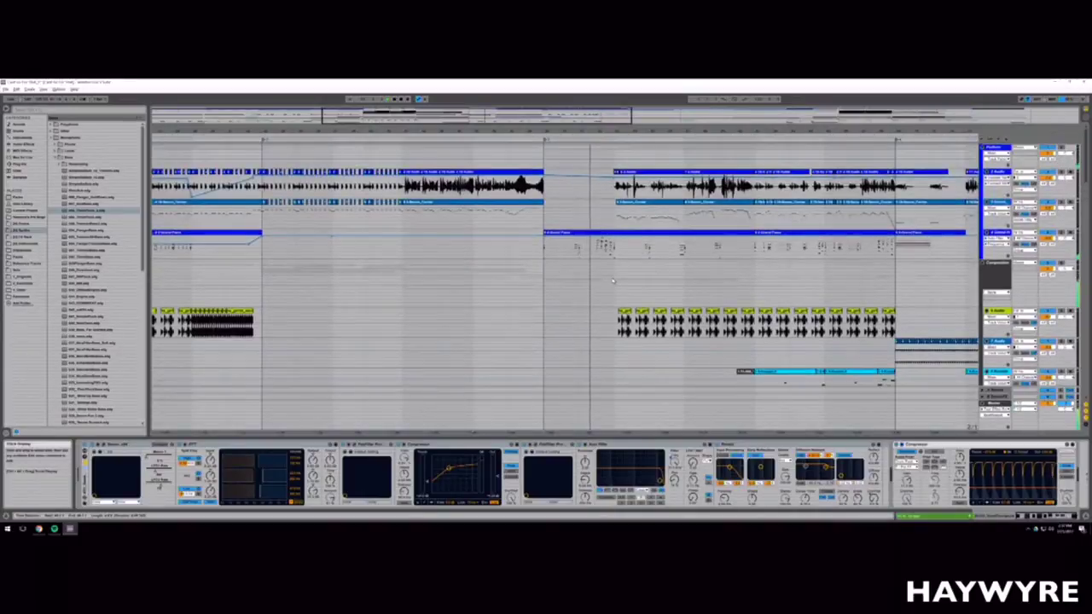
{"action": "left_click_drag", "start_coordinate": [554, 112], "coordinate": [554, 92]}
{"action": "scroll", "coordinate": [745, 341], "scroll_direction": "down", "scroll_amount": 10}
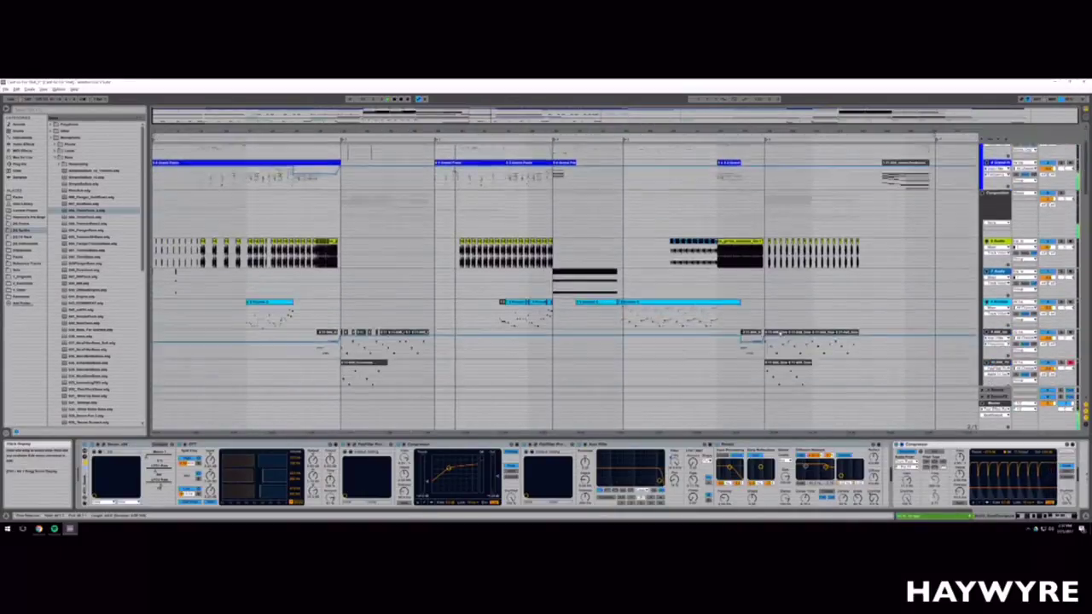
{"action": "scroll", "coordinate": [745, 342], "scroll_direction": "down", "scroll_amount": 2}
{"action": "scroll", "coordinate": [866, 277], "scroll_direction": "up", "scroll_amount": 5}
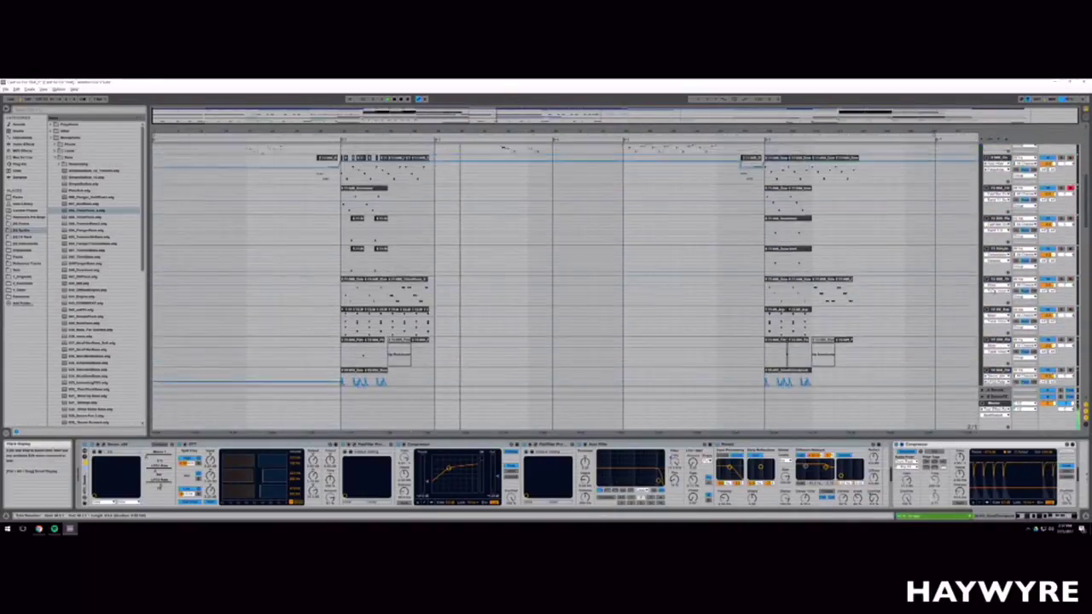
Step: Delete the deactivated clip and the clip after it on the FlangerBass track in the second section
{"action": "scroll", "coordinate": [897, 317], "scroll_direction": "down", "scroll_amount": 5}
{"action": "scroll", "coordinate": [897, 317], "scroll_direction": "down", "scroll_amount": 2}
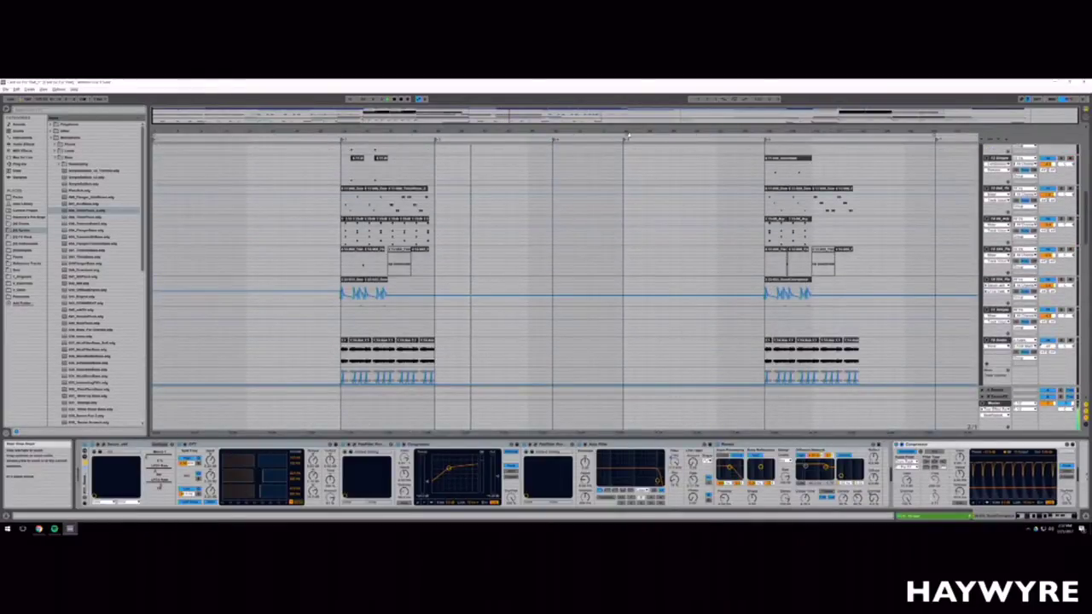
{"action": "left_click_drag", "start_coordinate": [388, 269], "coordinate": [475, 271]}
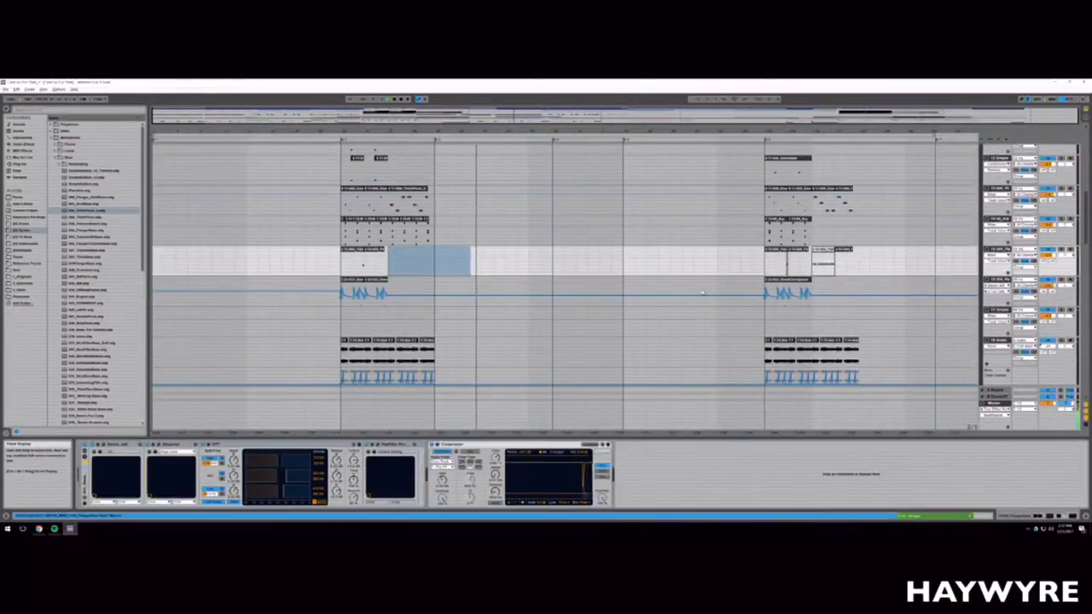
Step: Delete all FlangerBass track clips in the sixth section, including the deactivated one
{"action": "left_click_drag", "start_coordinate": [812, 133], "coordinate": [805, 145]}
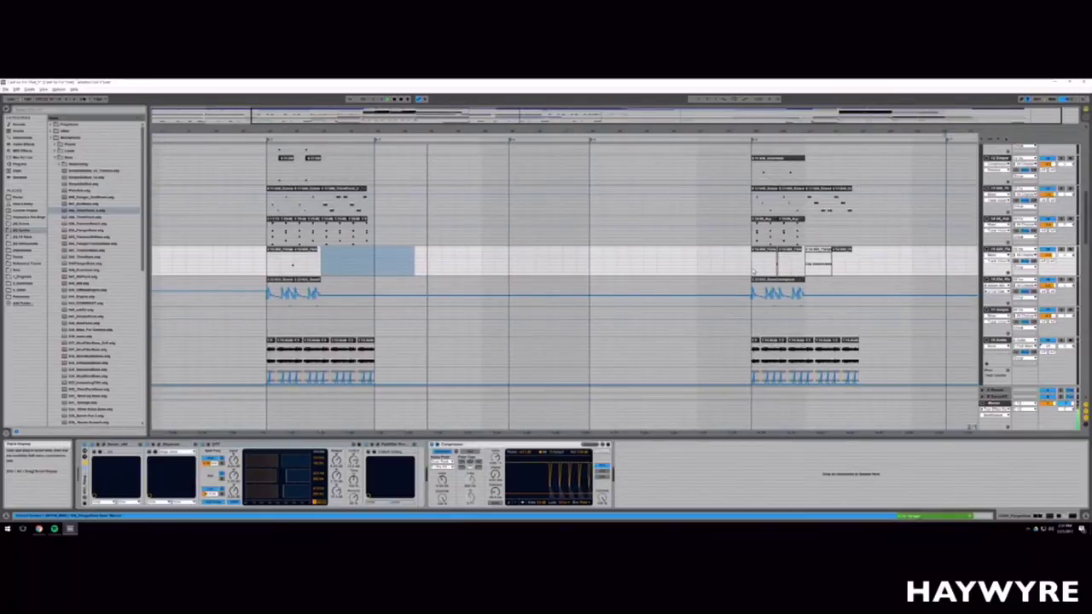
{"action": "left_click", "coordinate": [772, 251]}
{"action": "left_click", "coordinate": [772, 251]}
{"action": "left_click_drag", "start_coordinate": [901, 133], "coordinate": [900, 173]}
{"action": "left_click_drag", "start_coordinate": [739, 265], "coordinate": [403, 264]}
{"action": "key", "text": "Delete"}
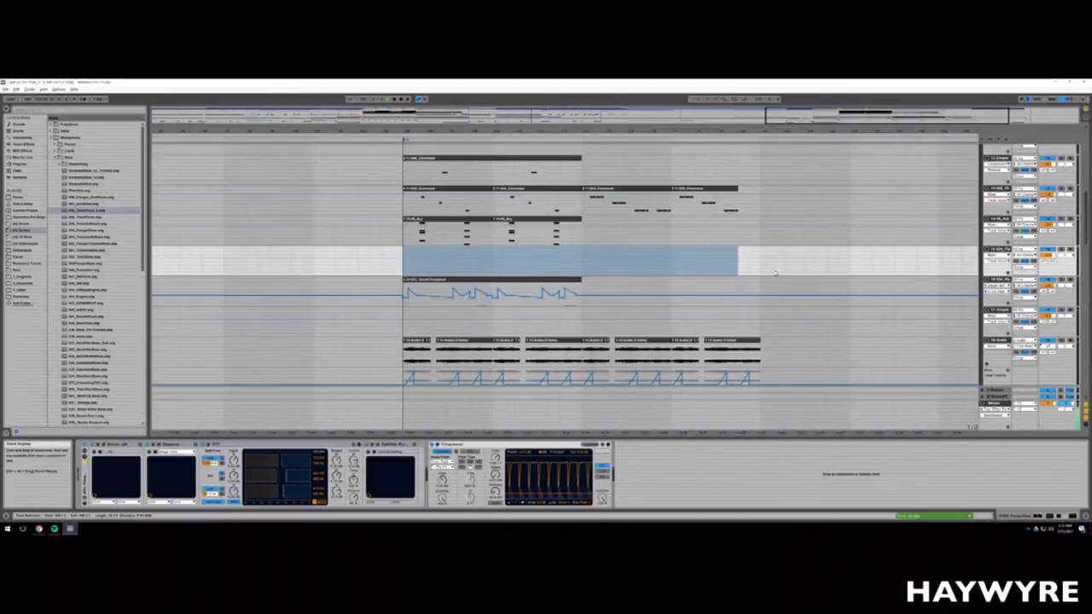
{"action": "left_click_drag", "start_coordinate": [682, 262], "coordinate": [771, 261]}
{"action": "double_click", "coordinate": [774, 116]}
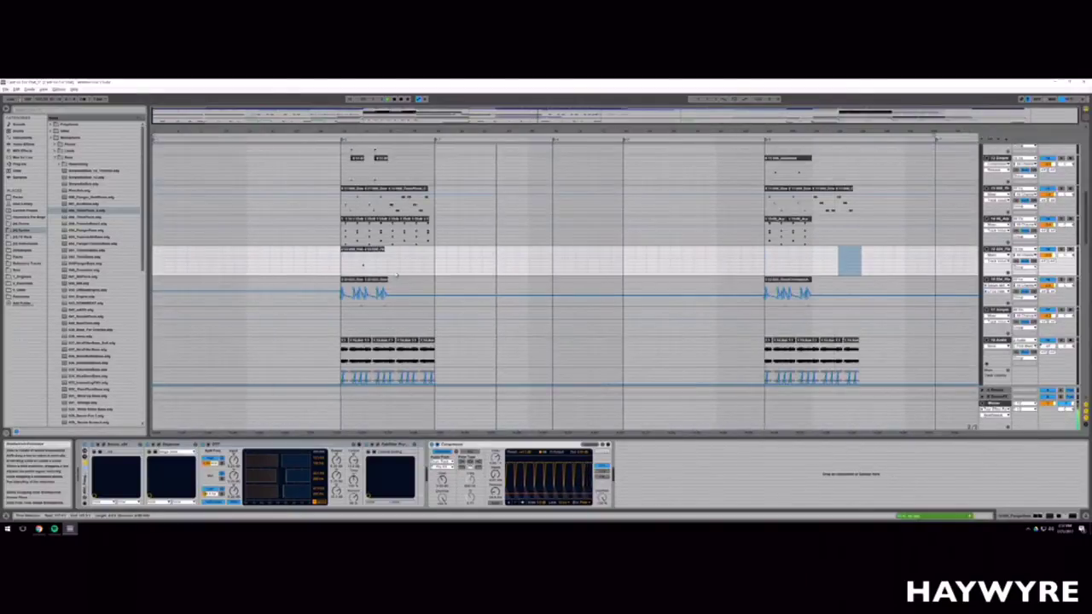
Step: Delete the empty synth track directly above the audio track with the repeating automation ramps
{"action": "scroll", "coordinate": [395, 271], "scroll_direction": "down", "scroll_amount": 1}
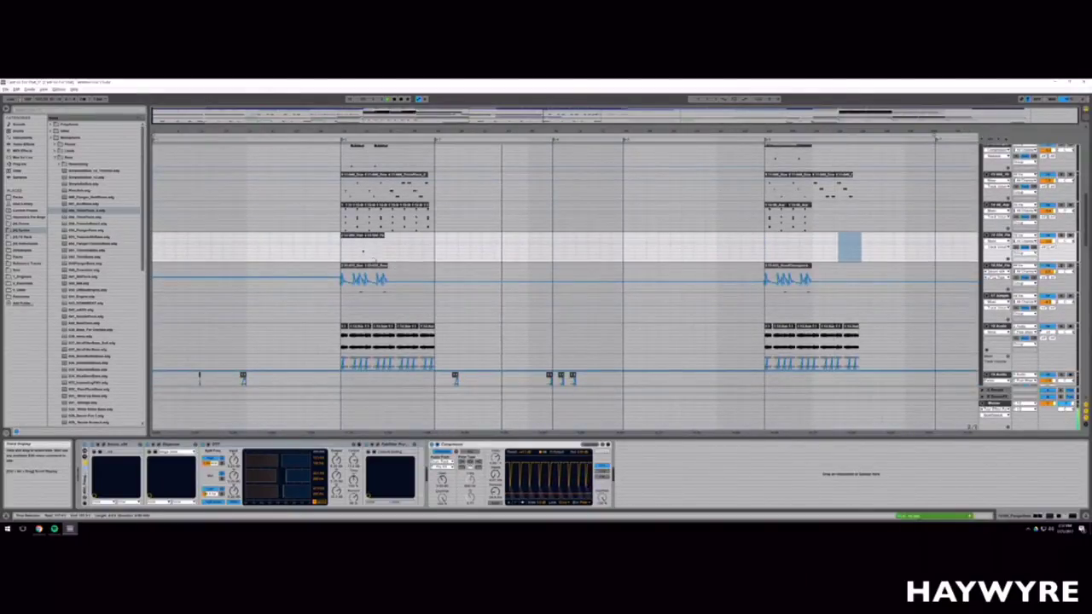
{"action": "scroll", "coordinate": [396, 270], "scroll_direction": "down", "scroll_amount": 2}
{"action": "scroll", "coordinate": [389, 301], "scroll_direction": "down", "scroll_amount": 2}
{"action": "left_click", "coordinate": [998, 241]}
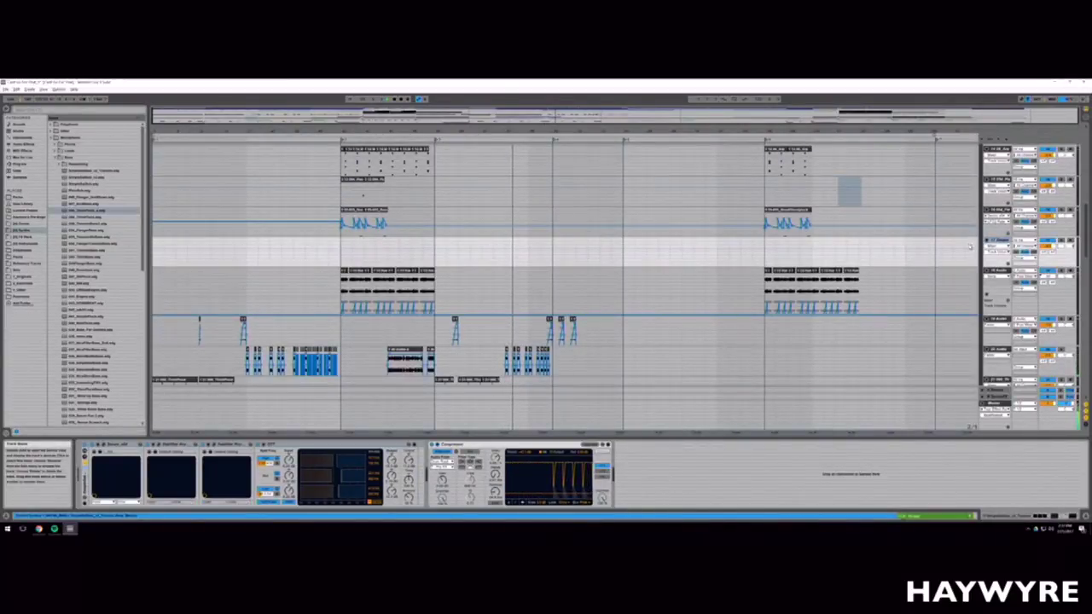
{"action": "key", "text": "Delete"}
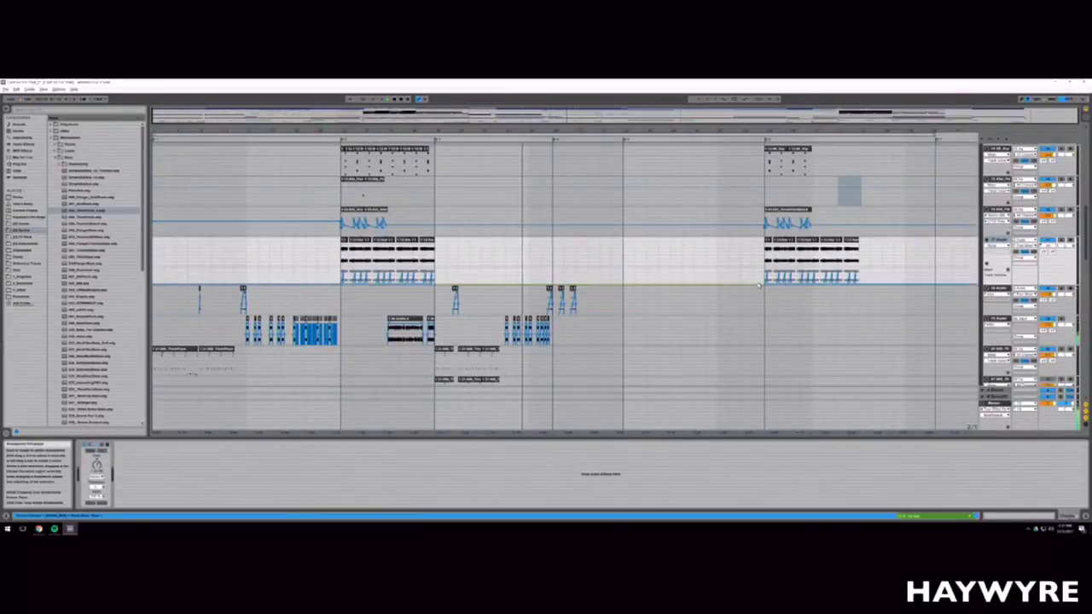
Step: Examine the device chains on the pluck tracks, the empty synth tracks and the chord track
{"action": "scroll", "coordinate": [719, 298], "scroll_direction": "down", "scroll_amount": 6}
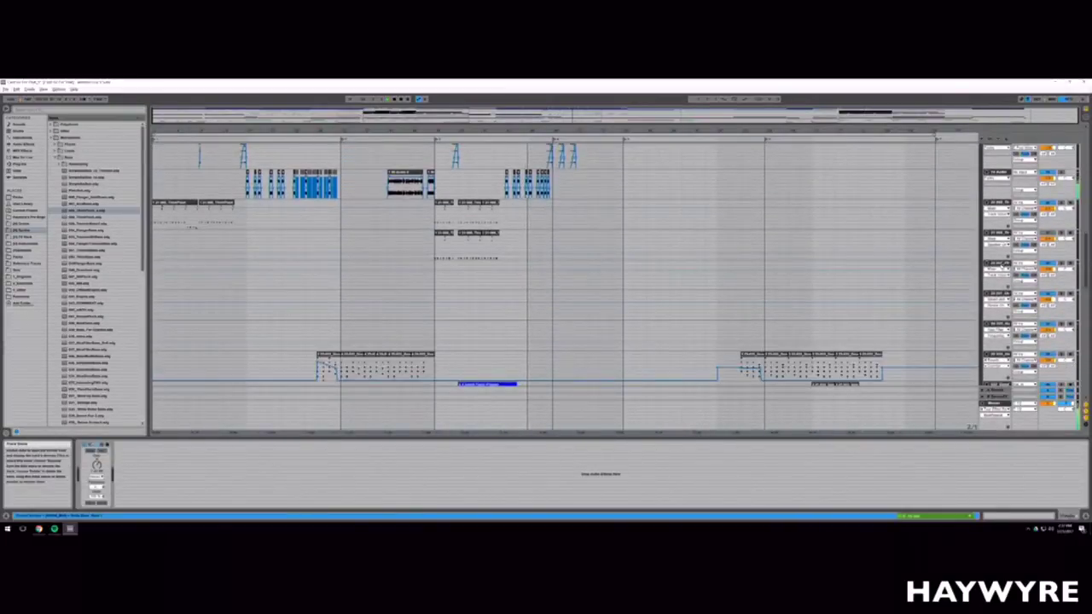
{"action": "left_click", "coordinate": [1002, 264]}
{"action": "left_click", "coordinate": [999, 233]}
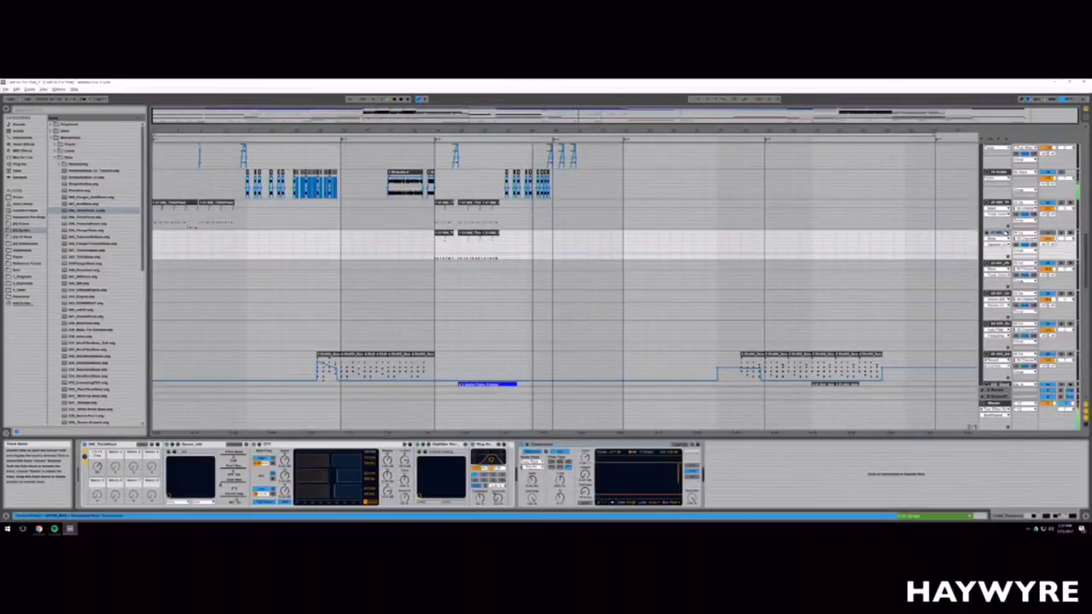
{"action": "left_click", "coordinate": [998, 324]}
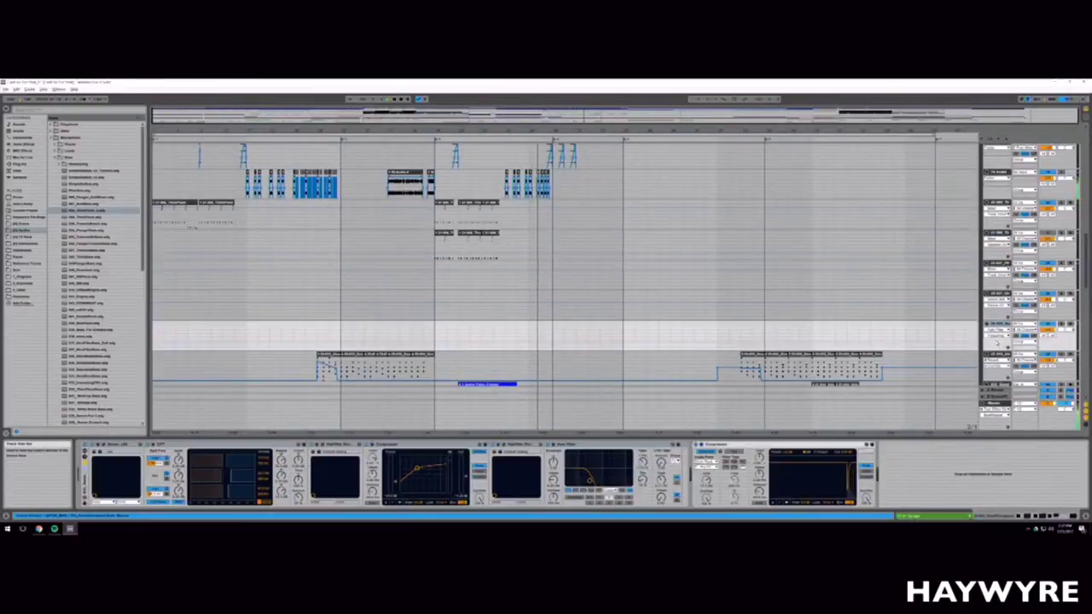
{"action": "left_click", "coordinate": [1001, 234]}
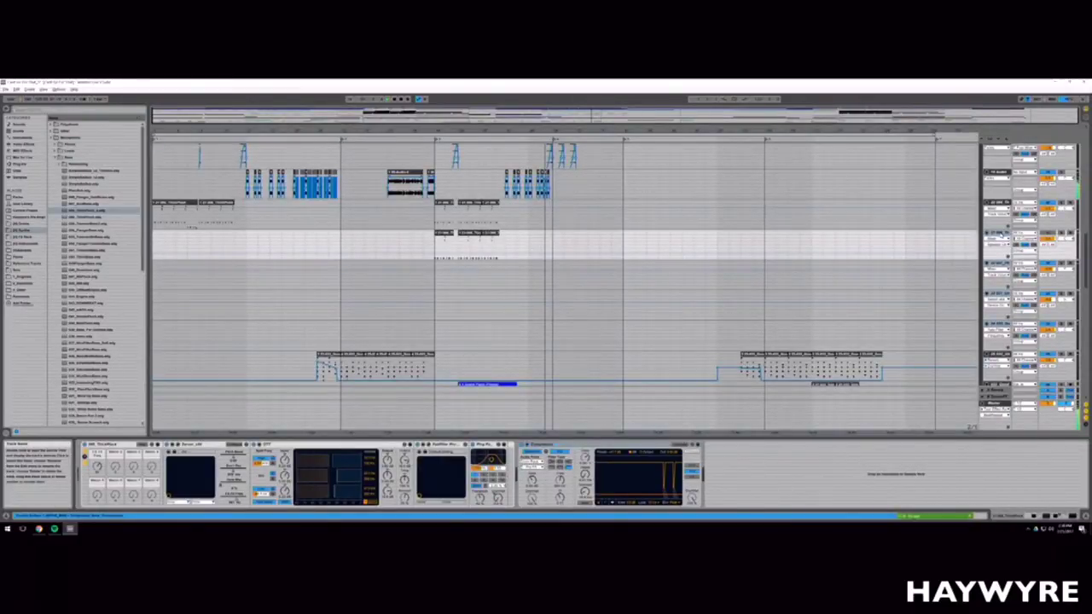
{"action": "scroll", "coordinate": [1001, 234], "scroll_direction": "down", "scroll_amount": 3}
{"action": "left_click", "coordinate": [1001, 228]}
Step: Delete the deactivated clip at the end of the first section on the Serum track above the drum group
{"action": "scroll", "coordinate": [759, 277], "scroll_direction": "down", "scroll_amount": 2}
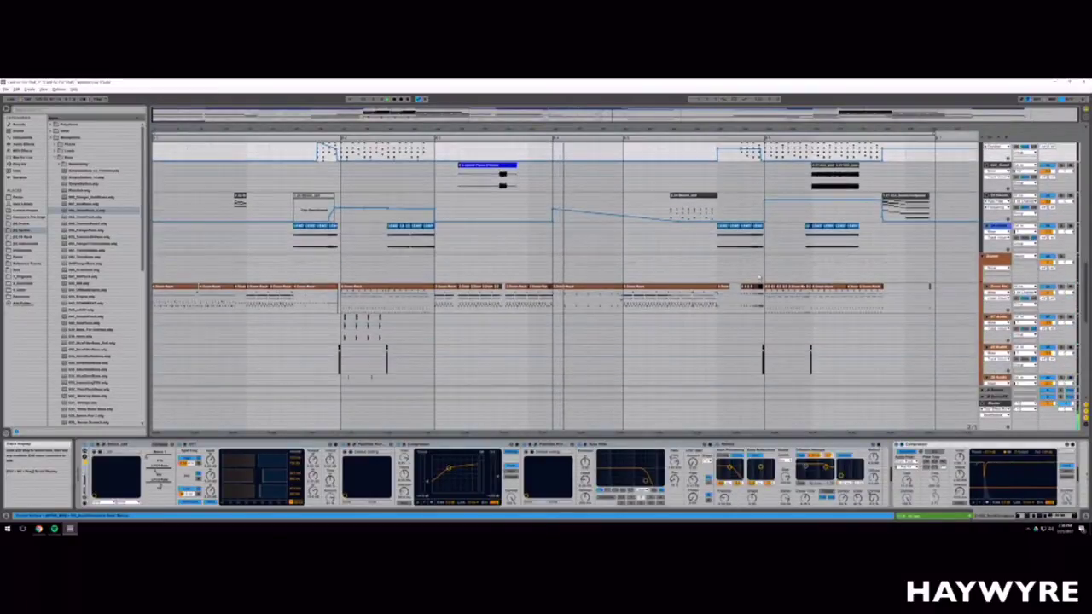
{"action": "scroll", "coordinate": [547, 251], "scroll_direction": "down", "scroll_amount": 1}
{"action": "left_click_drag", "start_coordinate": [274, 171], "coordinate": [364, 168]}
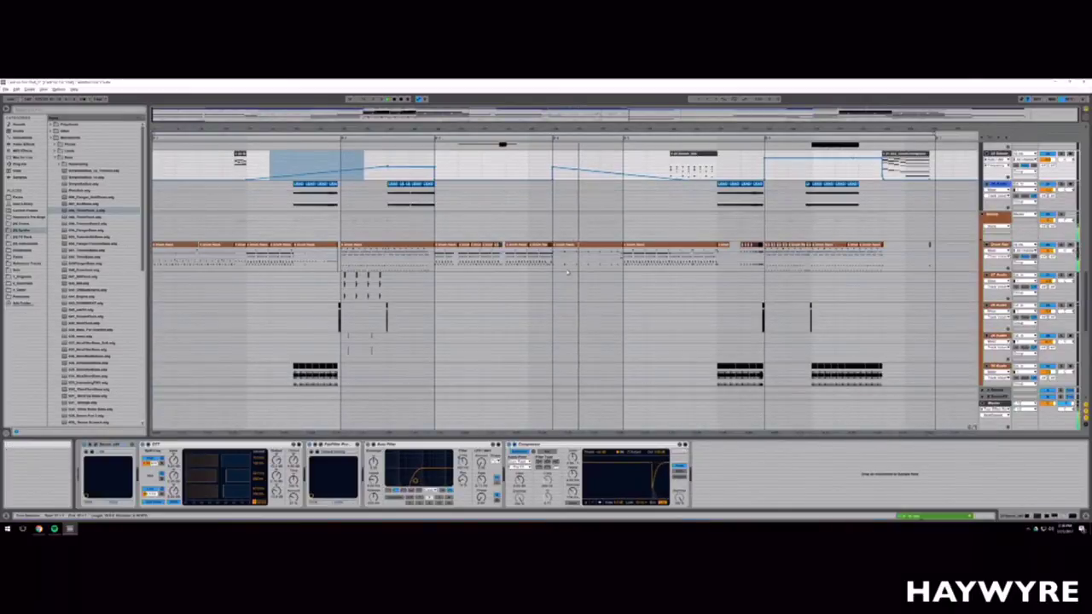
Step: Try to extend the green audio clip at the start of the fifth section, and undo the change
{"action": "scroll", "coordinate": [580, 263], "scroll_direction": "down", "scroll_amount": 2}
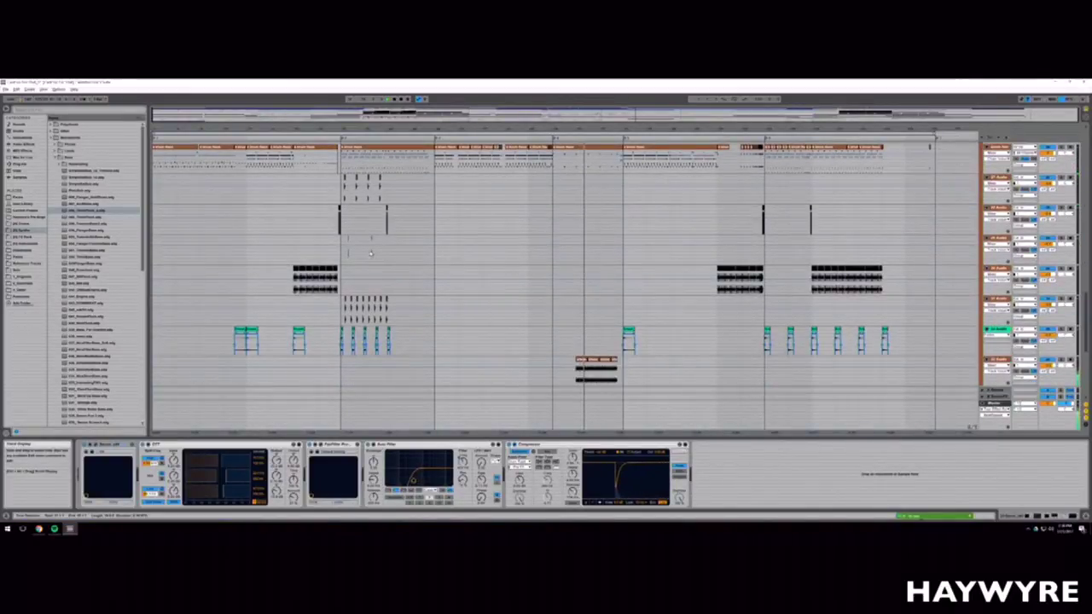
{"action": "scroll", "coordinate": [370, 253], "scroll_direction": "down", "scroll_amount": 2}
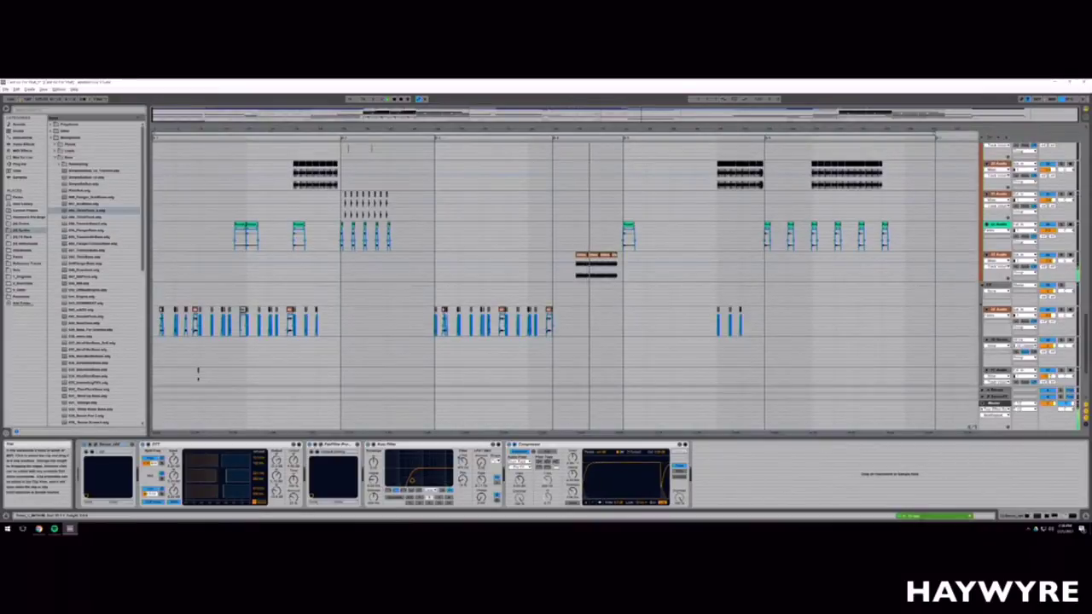
{"action": "left_click_drag", "start_coordinate": [635, 226], "coordinate": [647, 225]}
{"action": "key", "text": "ctrl+z"}
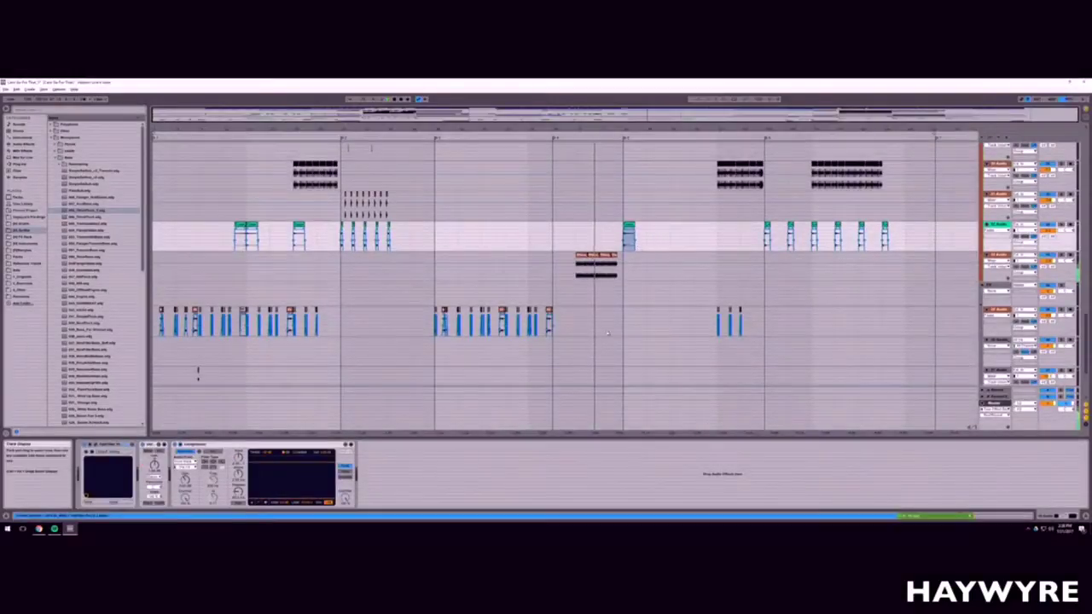
Step: Delete the empty instrument track below the chopped audio track in the FX group
{"action": "scroll", "coordinate": [608, 334], "scroll_direction": "down", "scroll_amount": 2}
{"action": "left_click", "coordinate": [1004, 240]}
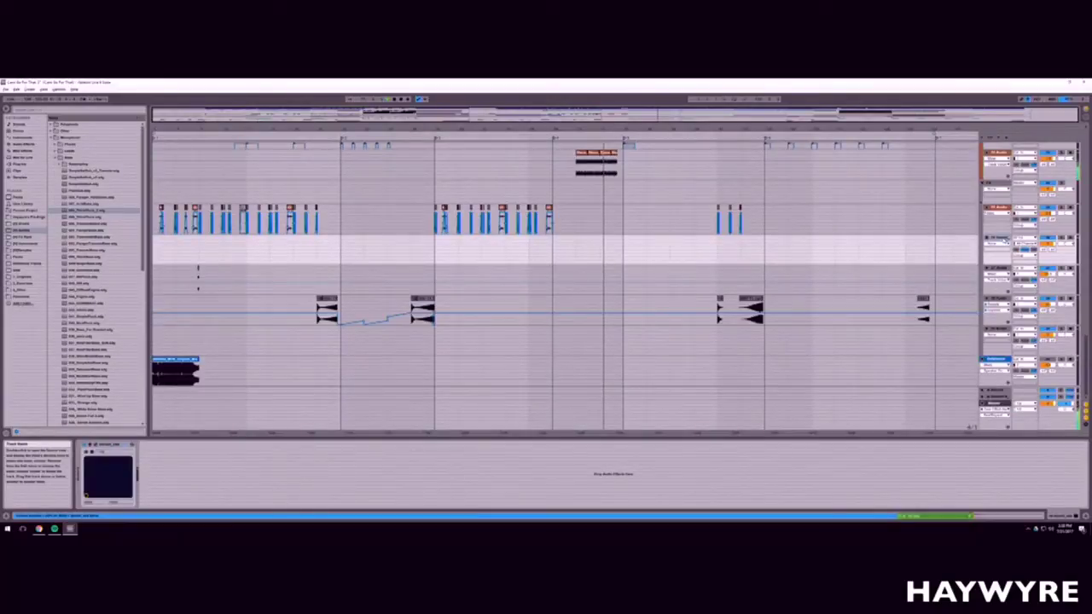
{"action": "key", "text": "Delete"}
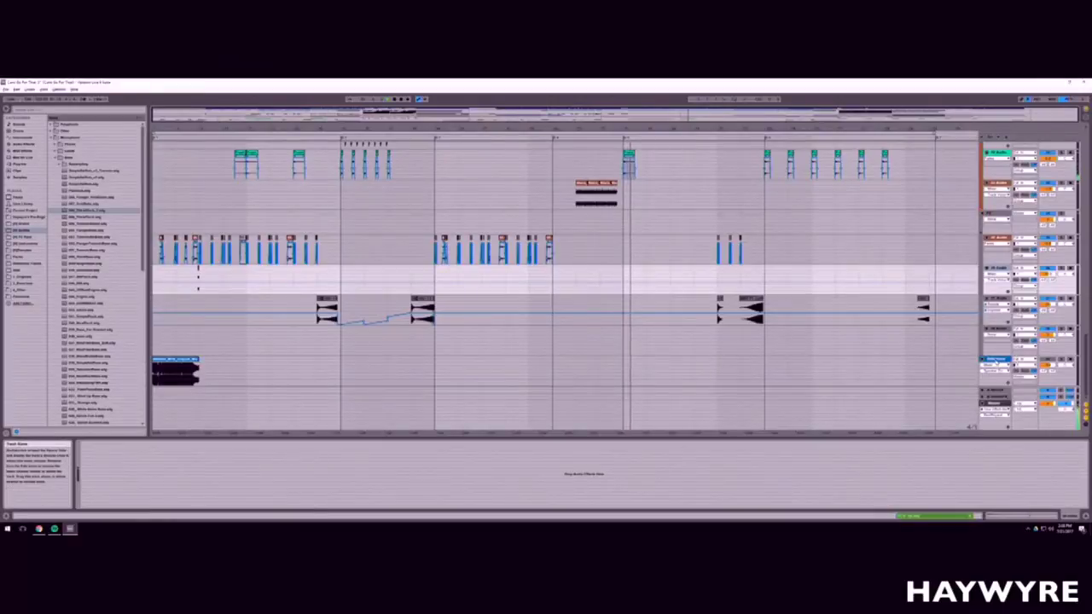
Step: Follow playback through the fifth section, examining the FX tracks and the drum group's tracks
{"action": "scroll", "coordinate": [780, 319], "scroll_direction": "up", "scroll_amount": 4}
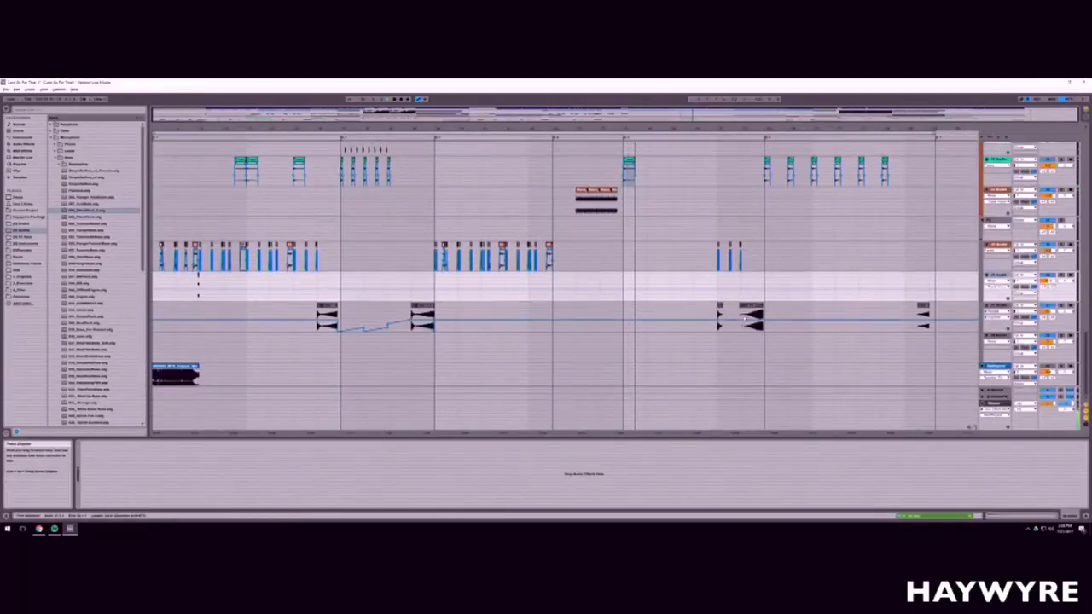
{"action": "scroll", "coordinate": [780, 319], "scroll_direction": "up", "scroll_amount": 4}
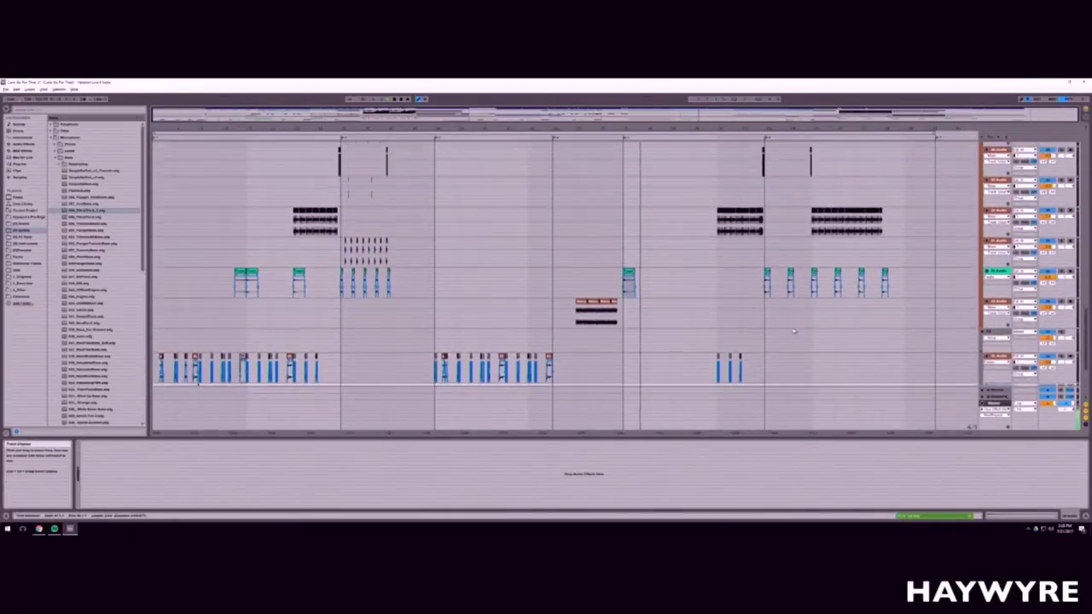
{"action": "scroll", "coordinate": [794, 330], "scroll_direction": "up", "scroll_amount": 1}
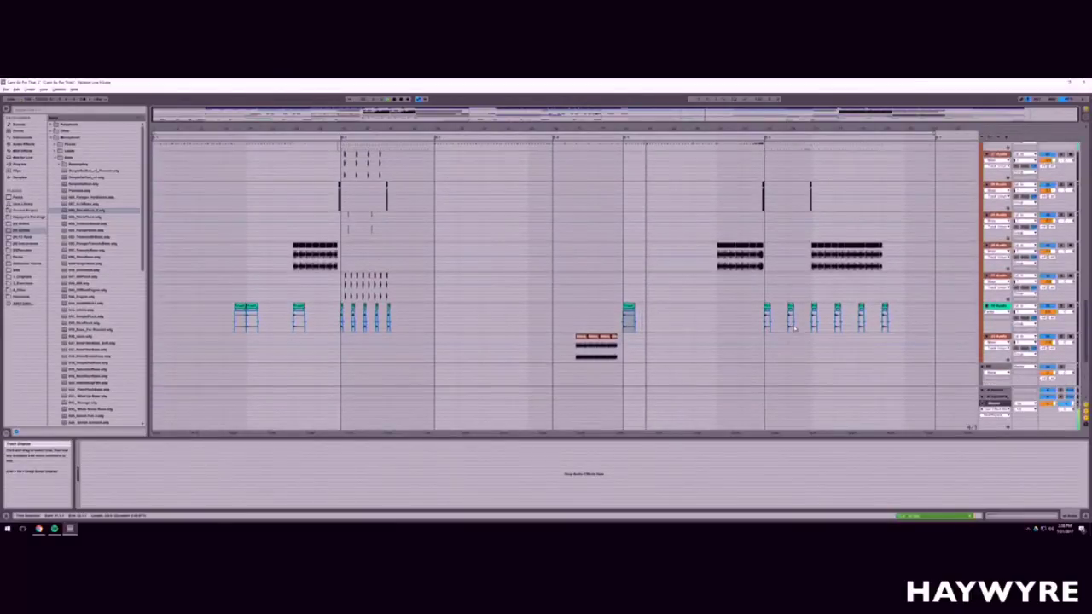
{"action": "scroll", "coordinate": [794, 329], "scroll_direction": "up", "scroll_amount": 3}
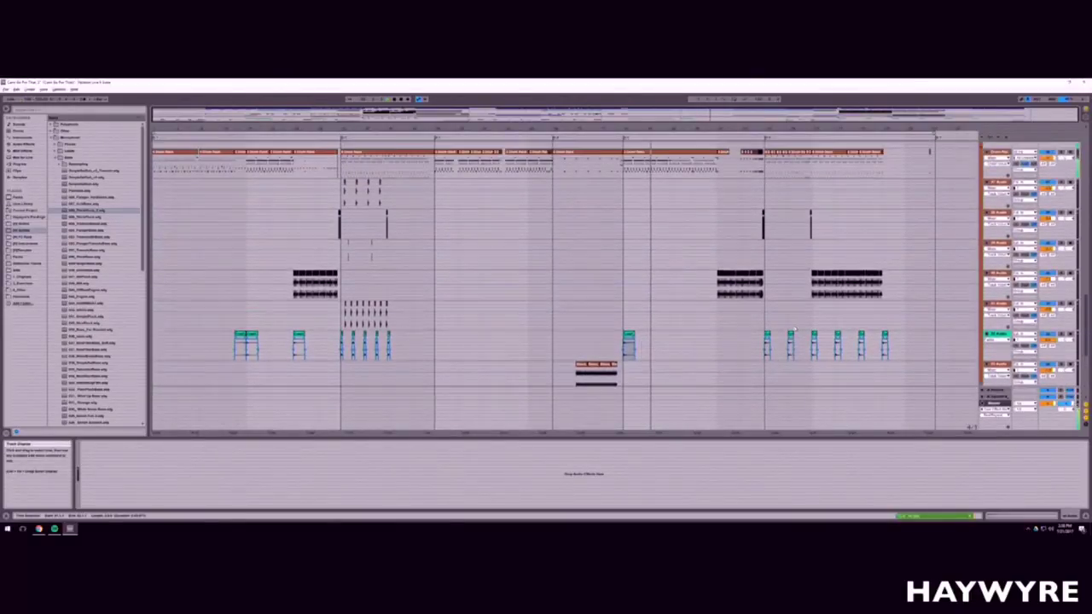
{"action": "scroll", "coordinate": [794, 328], "scroll_direction": "up", "scroll_amount": 3}
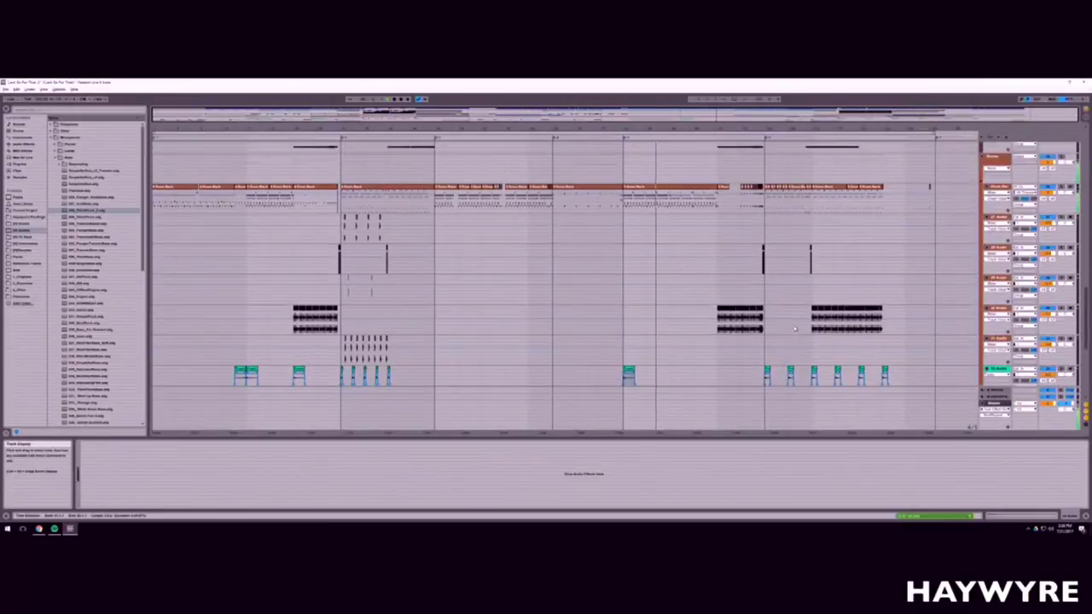
Step: Follow playback through the fifth section, examining the tracks above the drum group, and show the Grand Piano track's devices
{"action": "scroll", "coordinate": [794, 328], "scroll_direction": "up", "scroll_amount": 10}
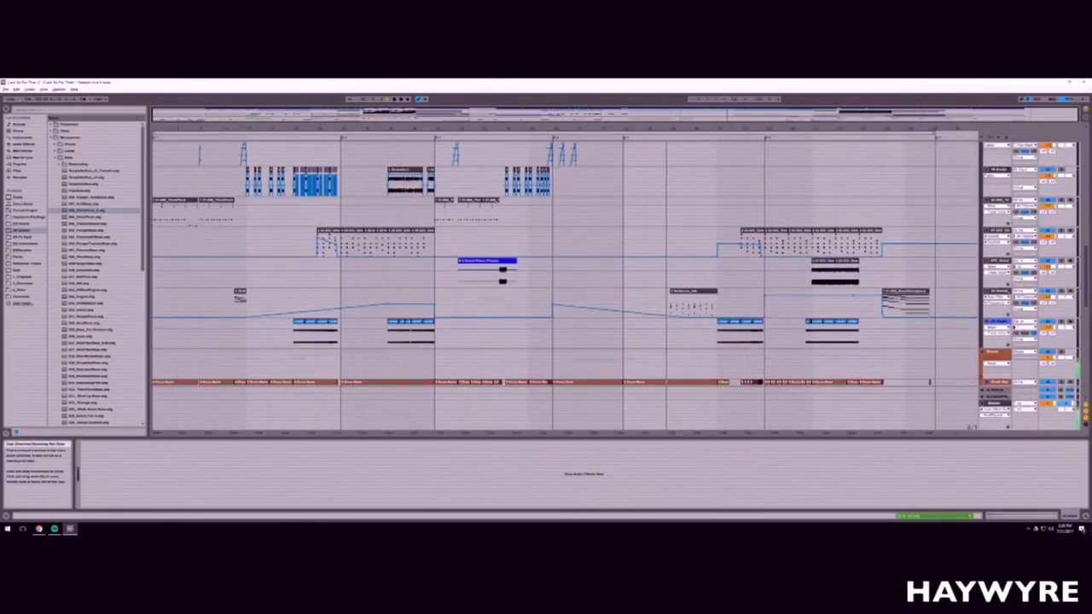
{"action": "left_click_drag", "start_coordinate": [800, 114], "coordinate": [800, 121]}
{"action": "left_click", "coordinate": [677, 382]}
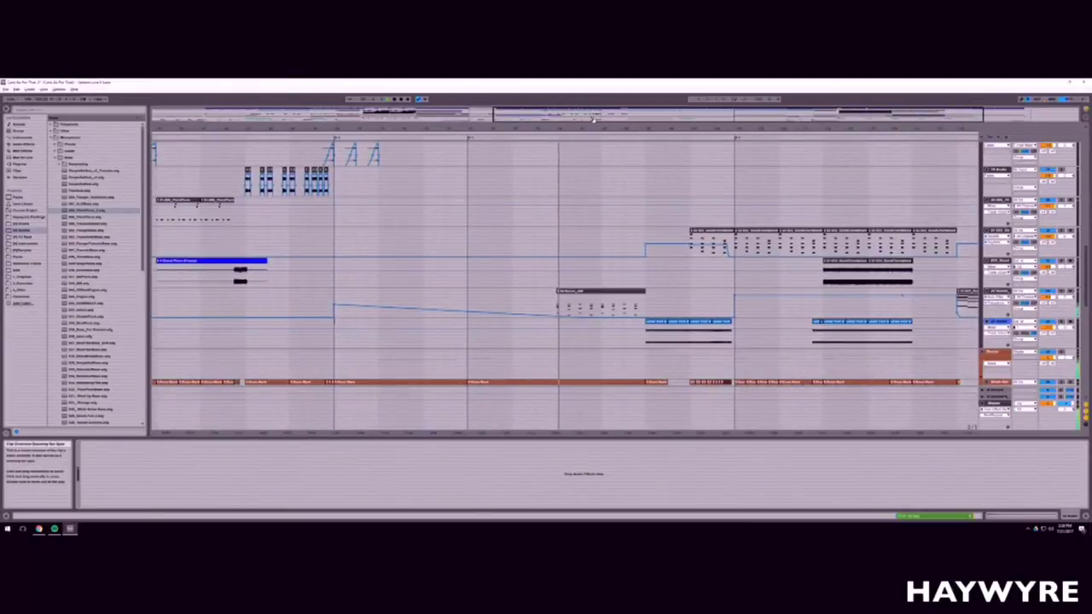
{"action": "left_click_drag", "start_coordinate": [318, 128], "coordinate": [348, 119]}
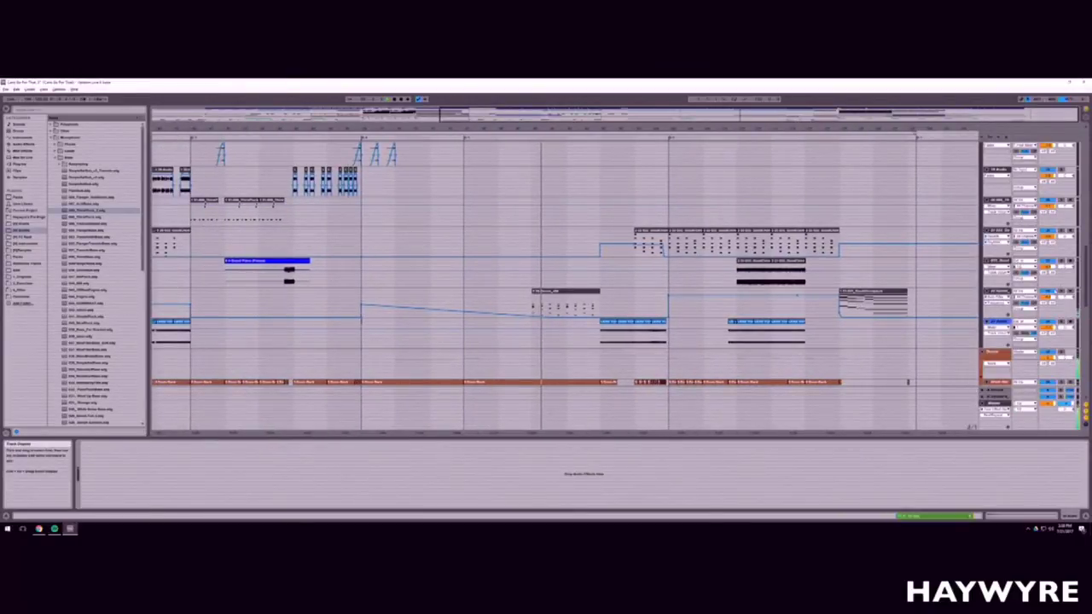
{"action": "left_click_drag", "start_coordinate": [770, 128], "coordinate": [837, 134]}
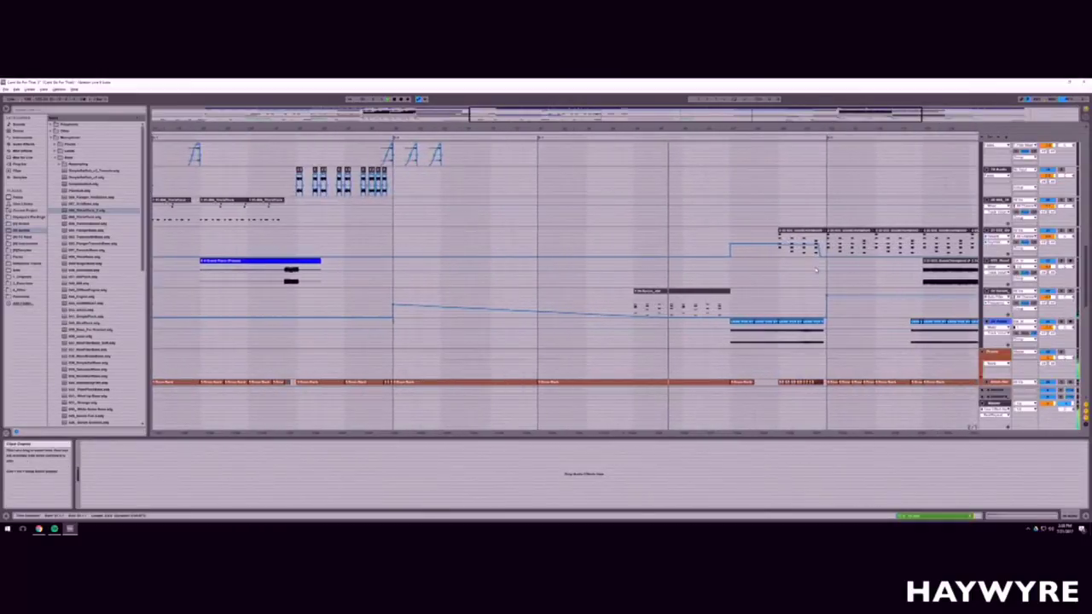
{"action": "scroll", "coordinate": [827, 271], "scroll_direction": "up", "scroll_amount": 5}
{"action": "left_click", "coordinate": [825, 275]}
{"action": "scroll", "coordinate": [825, 275], "scroll_direction": "up", "scroll_amount": 10}
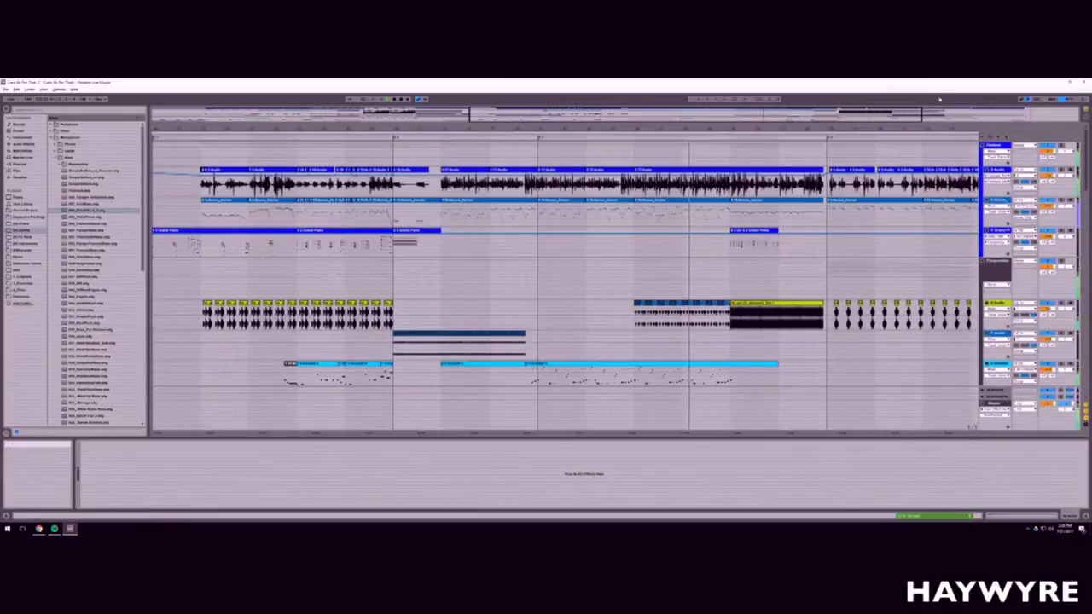
{"action": "left_click_drag", "start_coordinate": [842, 117], "coordinate": [842, 245]}
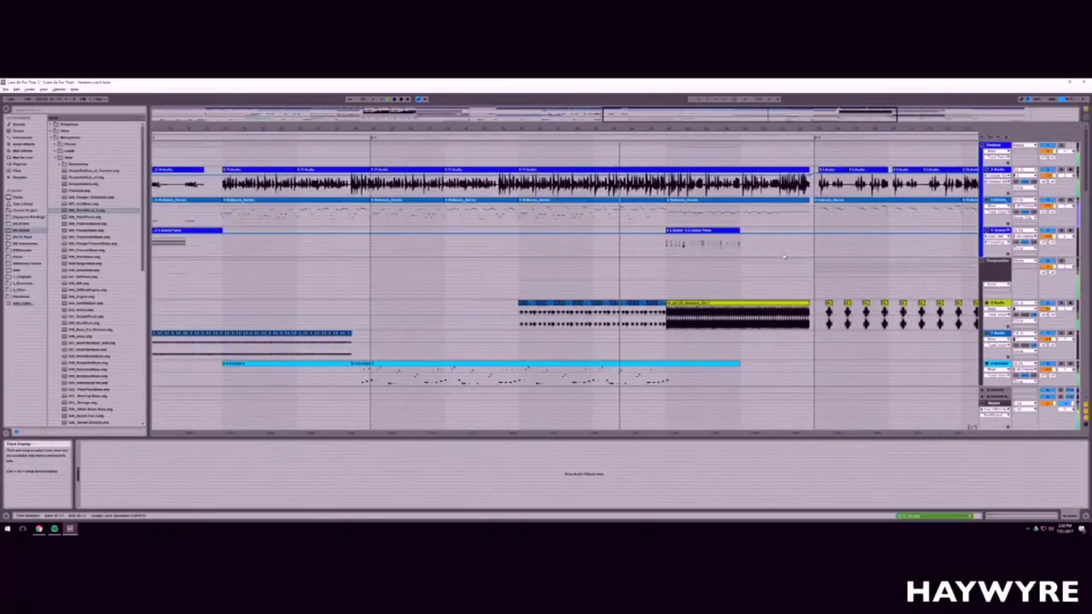
{"action": "scroll", "coordinate": [742, 255], "scroll_direction": "up", "scroll_amount": 3}
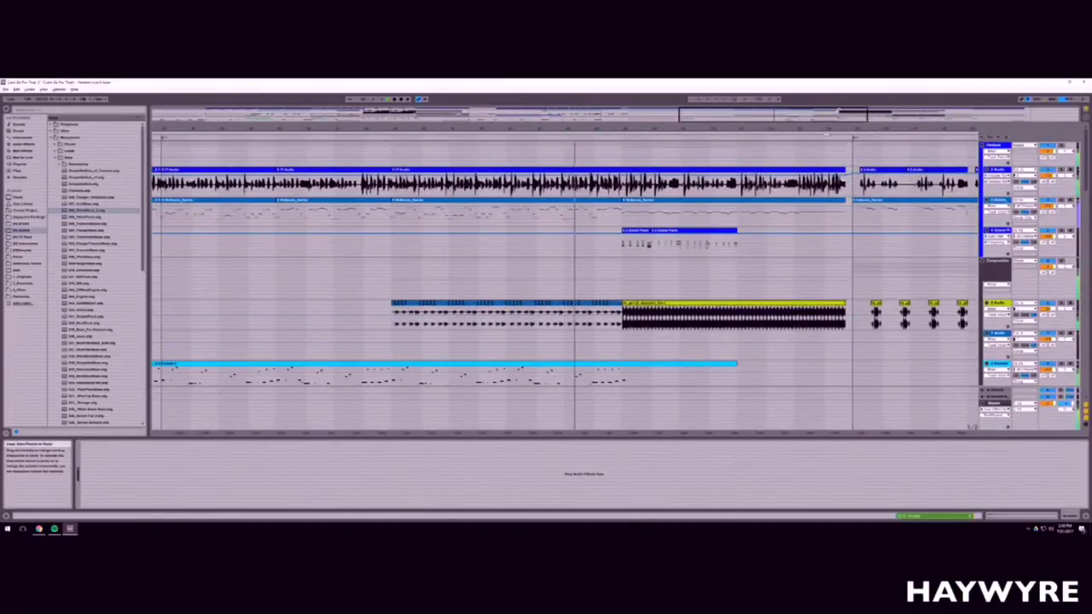
{"action": "scroll", "coordinate": [552, 243], "scroll_direction": "down", "scroll_amount": 2}
{"action": "left_click", "coordinate": [594, 249]}
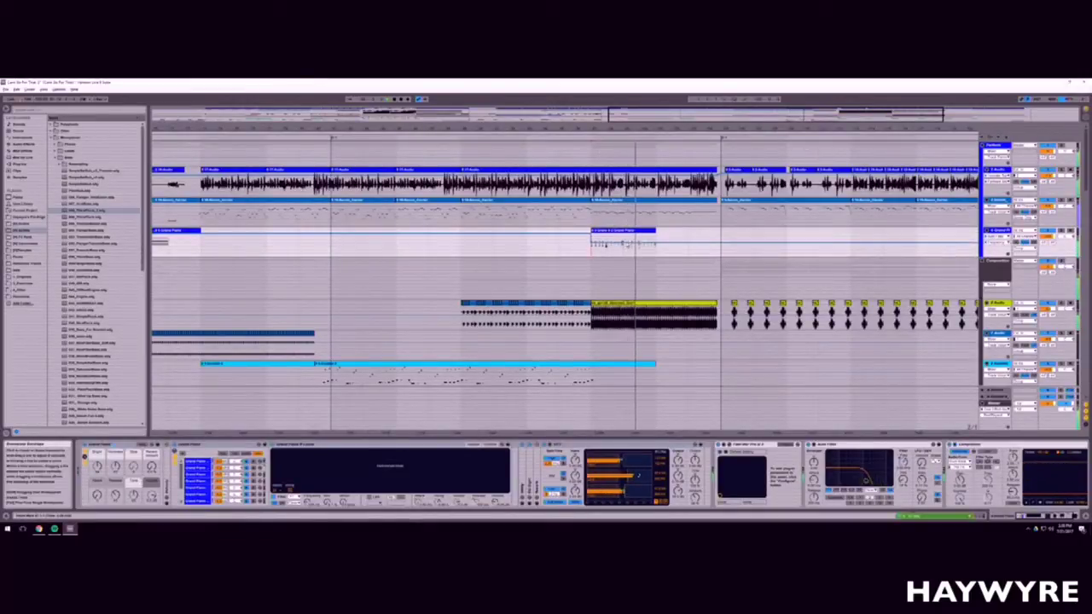
Step: Examine the synth and audio tracks entering in the sixth section, and show the devices of the topmost Massive track by selecting its first clip there
{"action": "scroll", "coordinate": [721, 333], "scroll_direction": "down", "scroll_amount": 3}
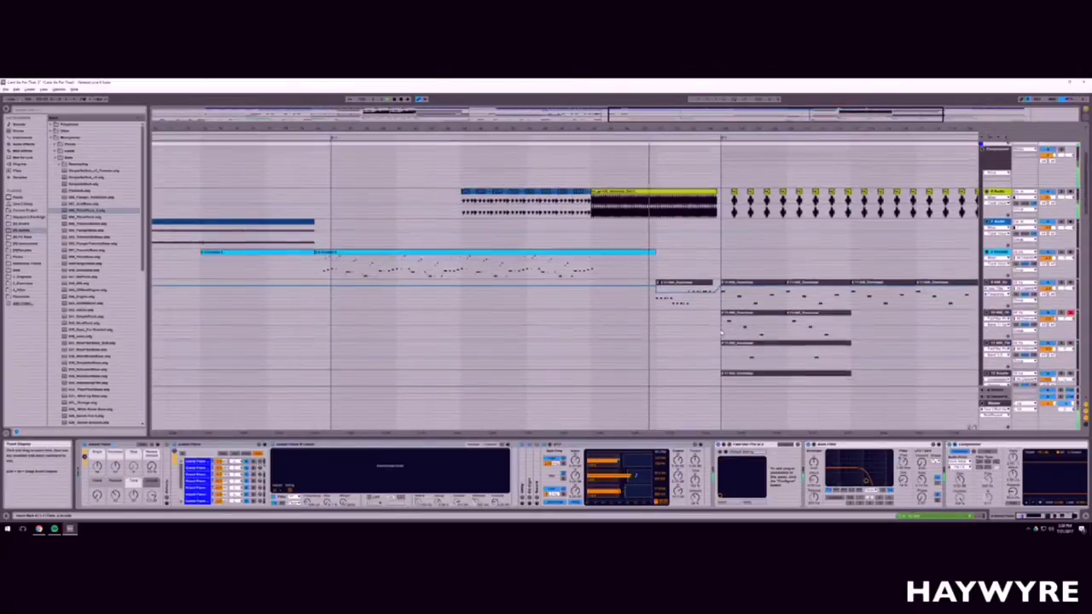
{"action": "scroll", "coordinate": [722, 333], "scroll_direction": "down", "scroll_amount": 3}
{"action": "scroll", "coordinate": [690, 338], "scroll_direction": "down", "scroll_amount": 5}
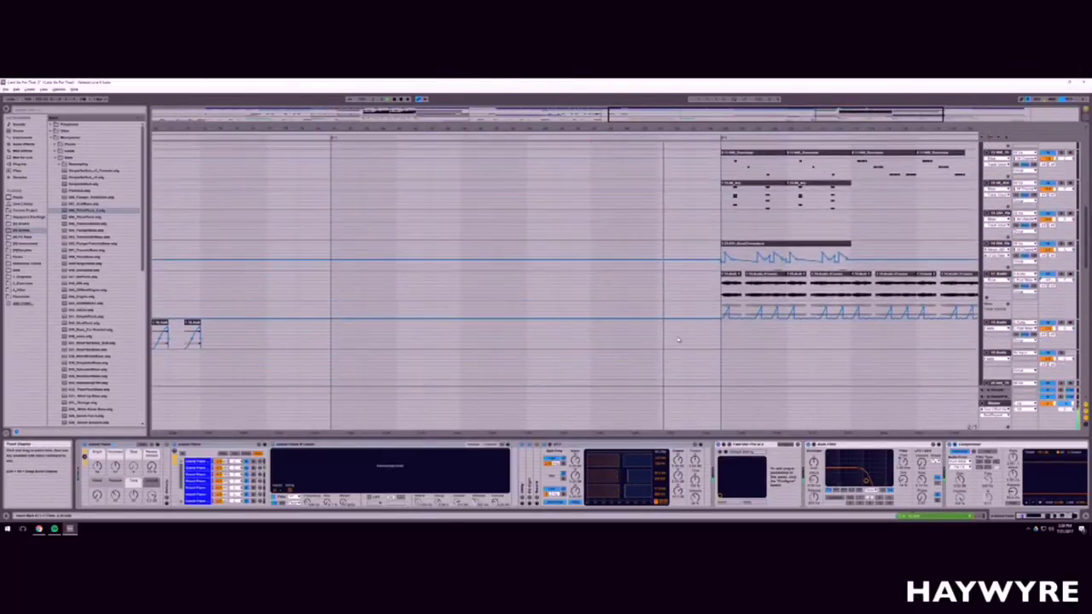
{"action": "scroll", "coordinate": [678, 339], "scroll_direction": "down", "scroll_amount": 4}
{"action": "scroll", "coordinate": [679, 340], "scroll_direction": "up", "scroll_amount": 4}
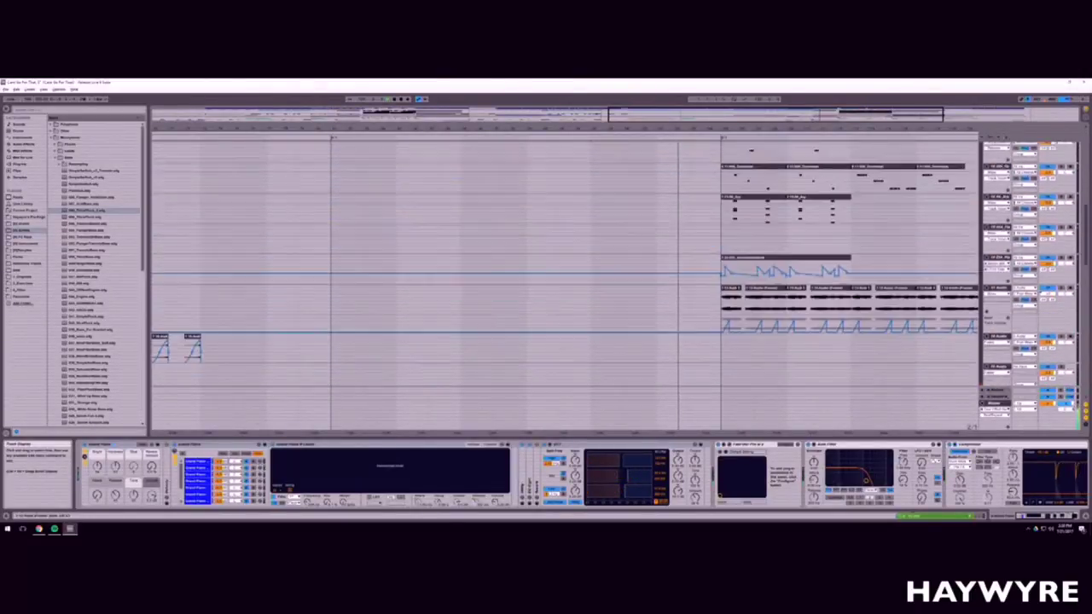
{"action": "scroll", "coordinate": [678, 341], "scroll_direction": "up", "scroll_amount": 5}
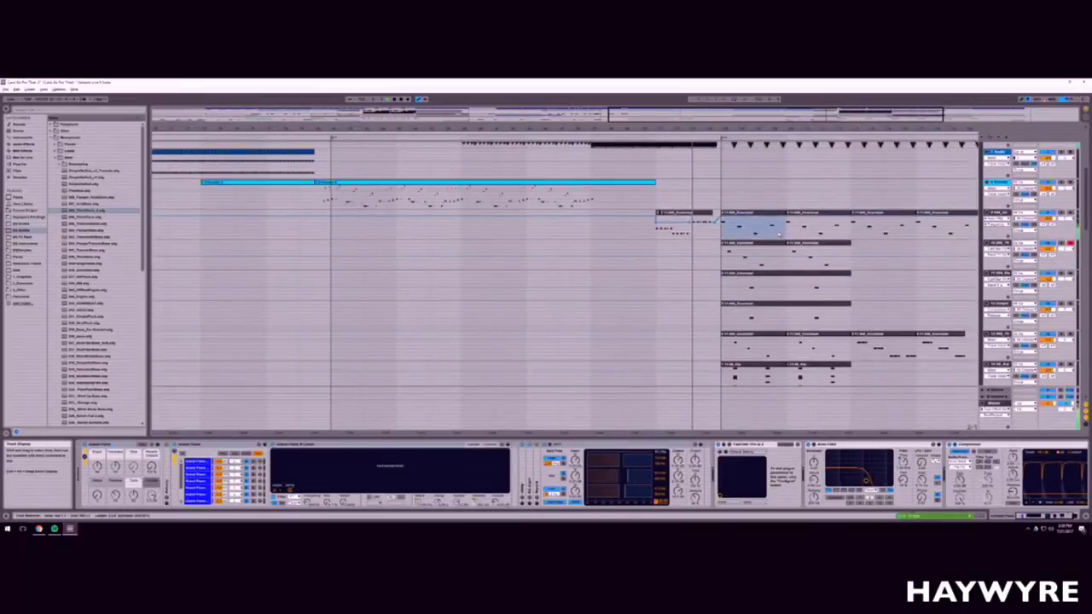
{"action": "left_click_drag", "start_coordinate": [779, 234], "coordinate": [780, 234]}
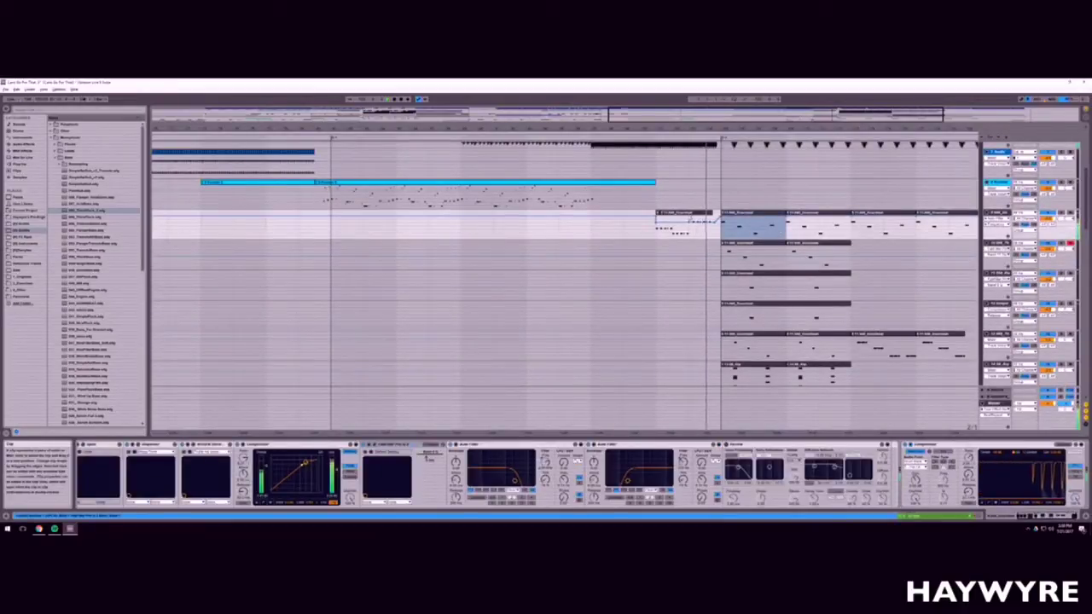
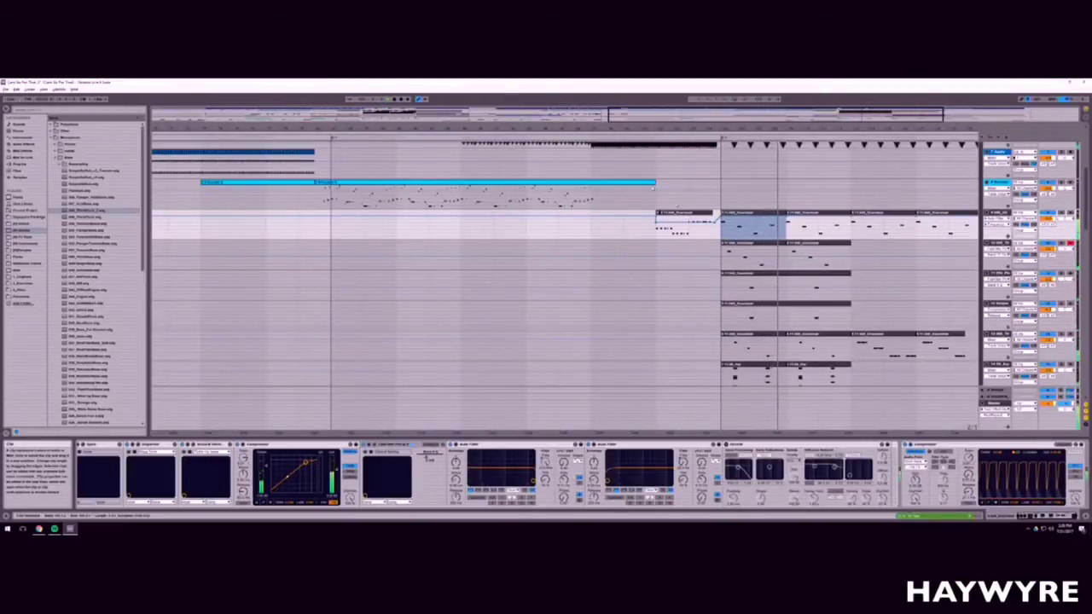
Step: Inspect the Drum Rack track at the start of the second section, showing one drum chain's sampler and effect
{"action": "left_click_drag", "start_coordinate": [539, 129], "coordinate": [698, 100]}
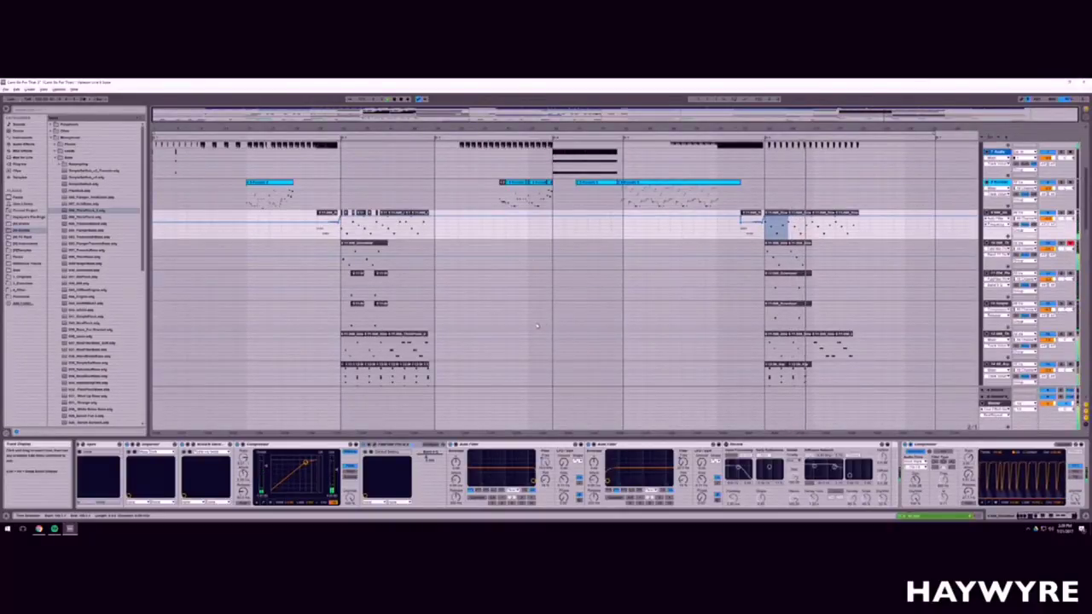
{"action": "scroll", "coordinate": [519, 292], "scroll_direction": "down", "scroll_amount": 10}
{"action": "scroll", "coordinate": [452, 354], "scroll_direction": "down", "scroll_amount": 3}
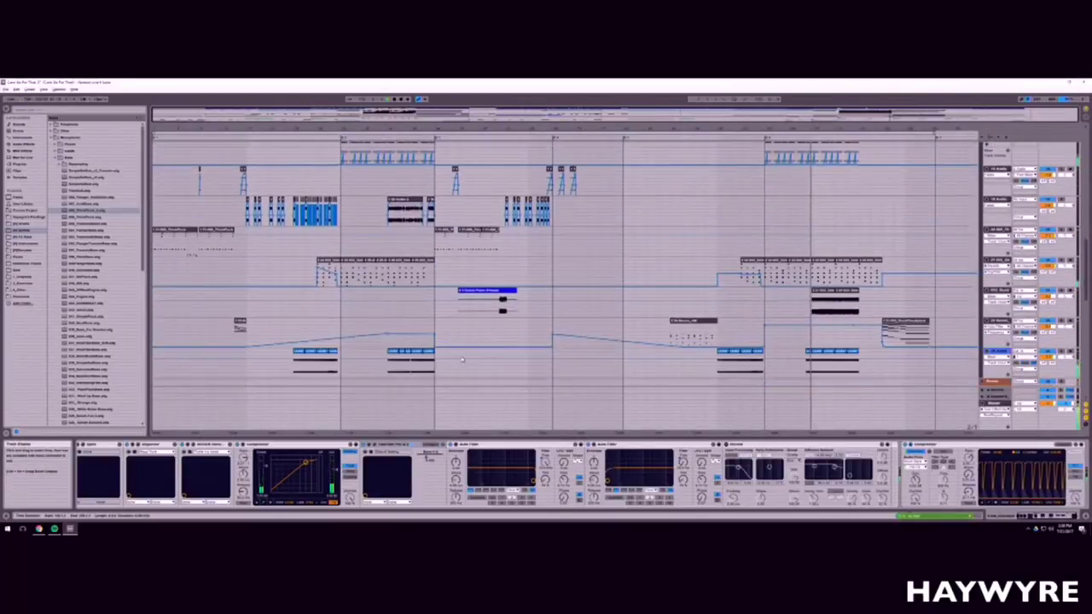
{"action": "scroll", "coordinate": [363, 214], "scroll_direction": "up", "scroll_amount": 4}
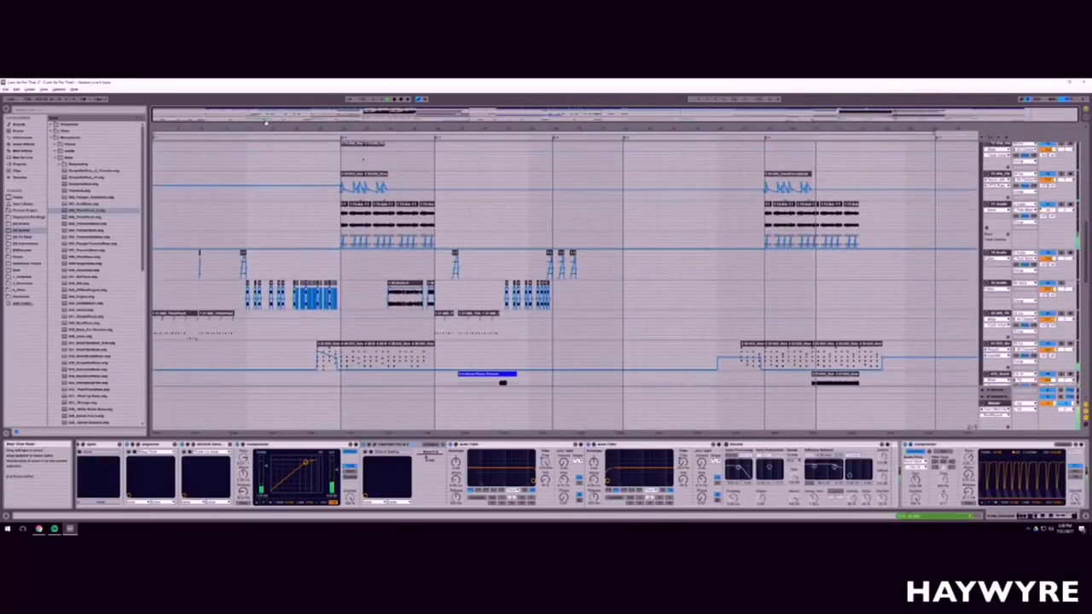
{"action": "left_click_drag", "start_coordinate": [168, 116], "coordinate": [170, 139]}
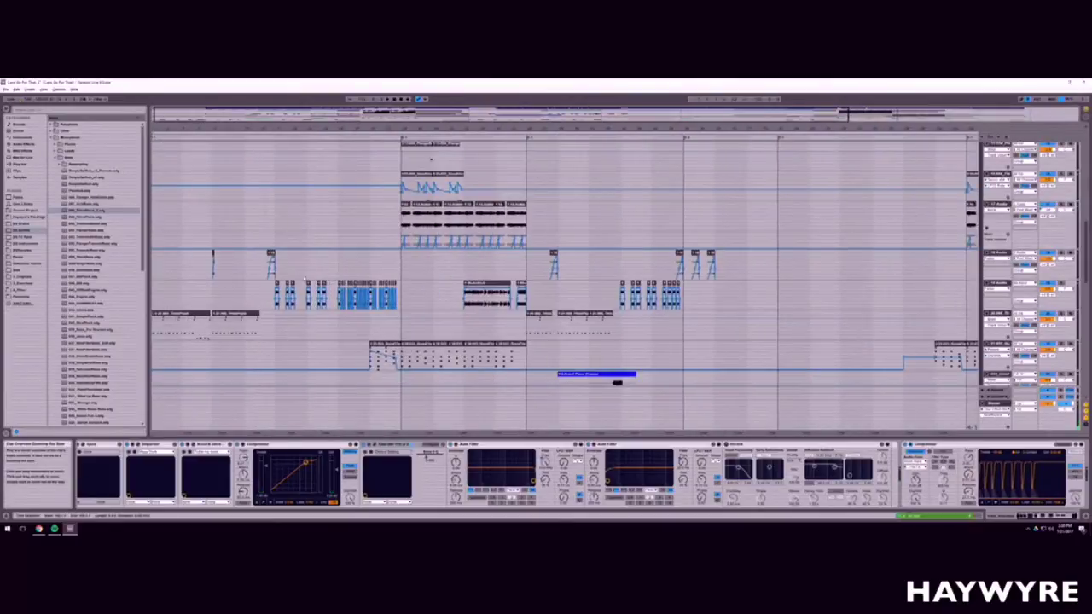
{"action": "scroll", "coordinate": [563, 264], "scroll_direction": "down", "scroll_amount": 5}
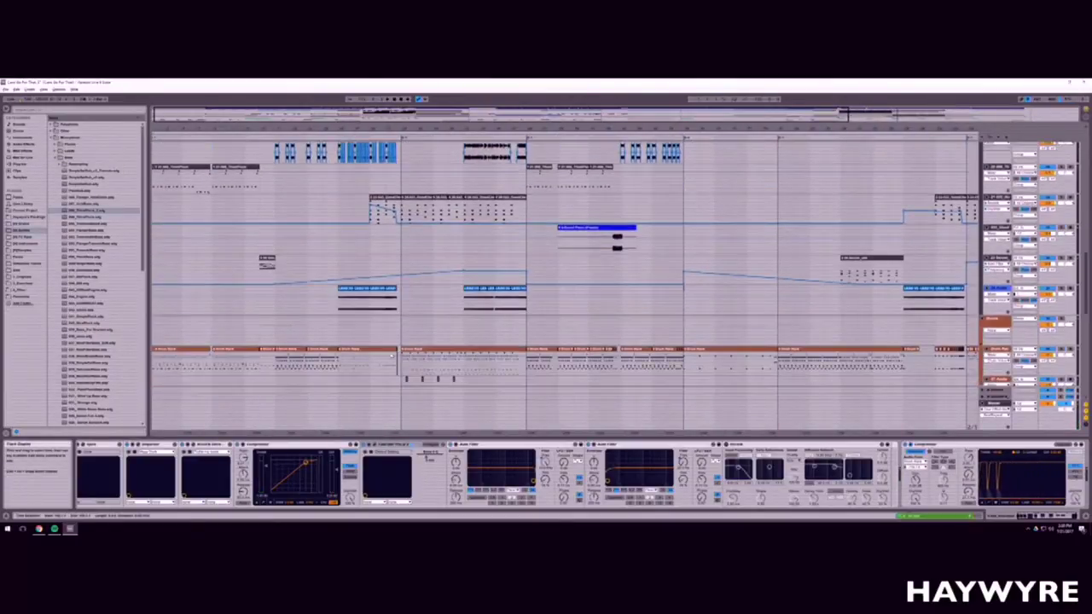
{"action": "left_click", "coordinate": [403, 372]}
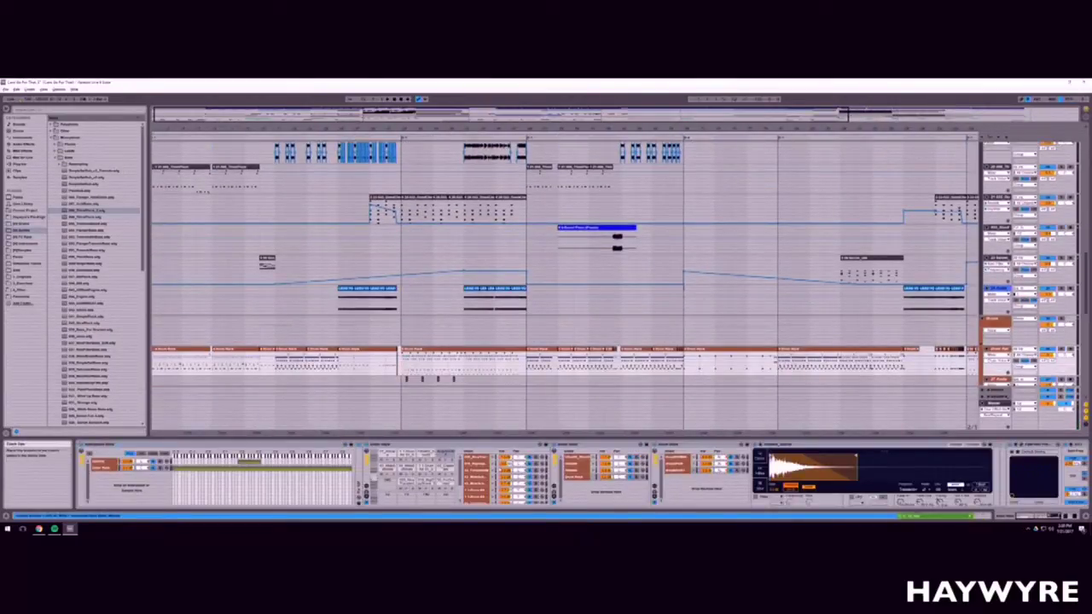
{"action": "left_click", "coordinate": [489, 474]}
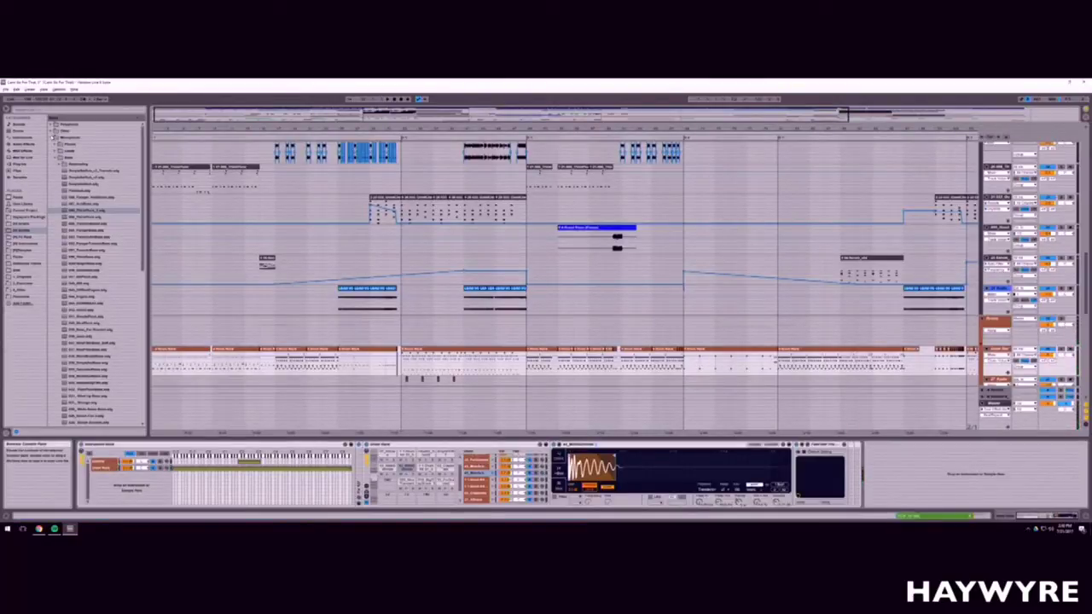
Step: Insert a MIDI track below the Drum Rack track and load a Metrum kick preset from the drums library onto it
{"action": "left_click", "coordinate": [53, 136]}
{"action": "scroll", "coordinate": [563, 273], "scroll_direction": "down", "scroll_amount": 2}
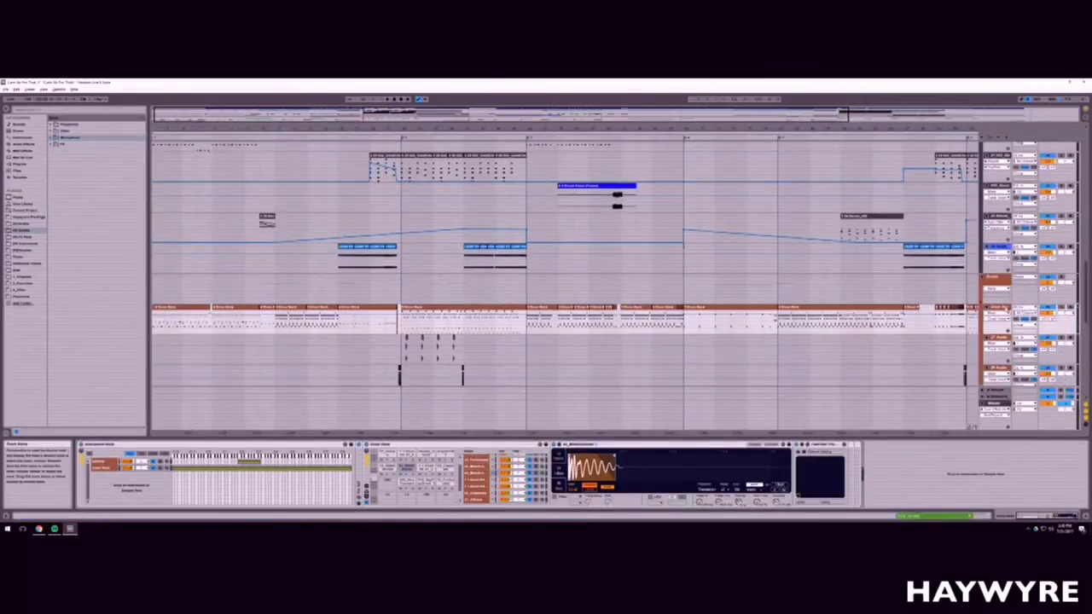
{"action": "key", "text": "ctrl+shift+t"}
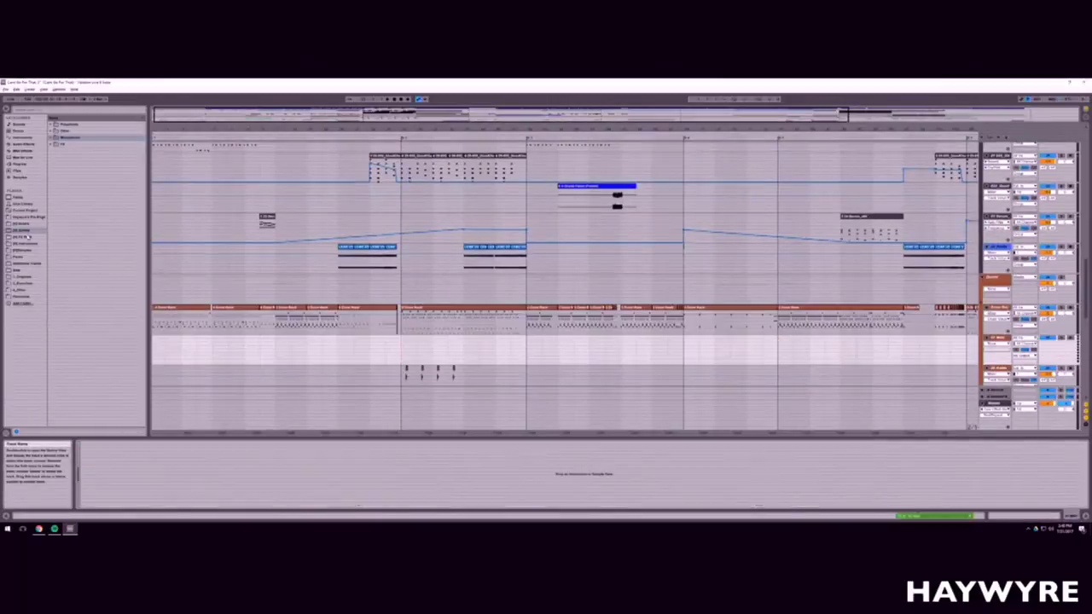
{"action": "left_click", "coordinate": [25, 223]}
{"action": "left_click", "coordinate": [55, 159]}
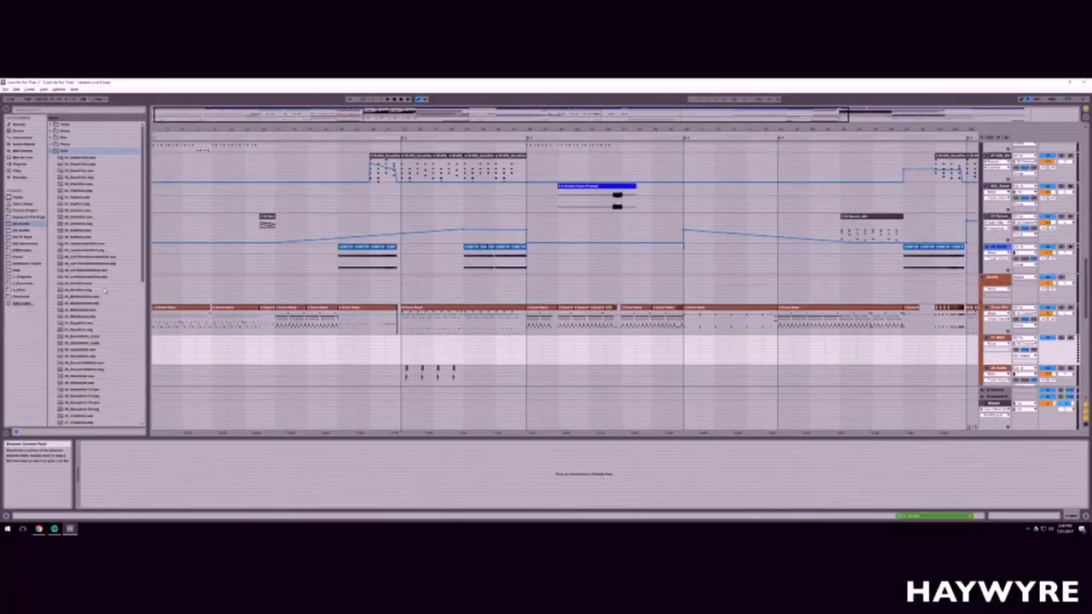
{"action": "scroll", "coordinate": [84, 304], "scroll_direction": "down", "scroll_amount": 1}
{"action": "left_click", "coordinate": [84, 285]}
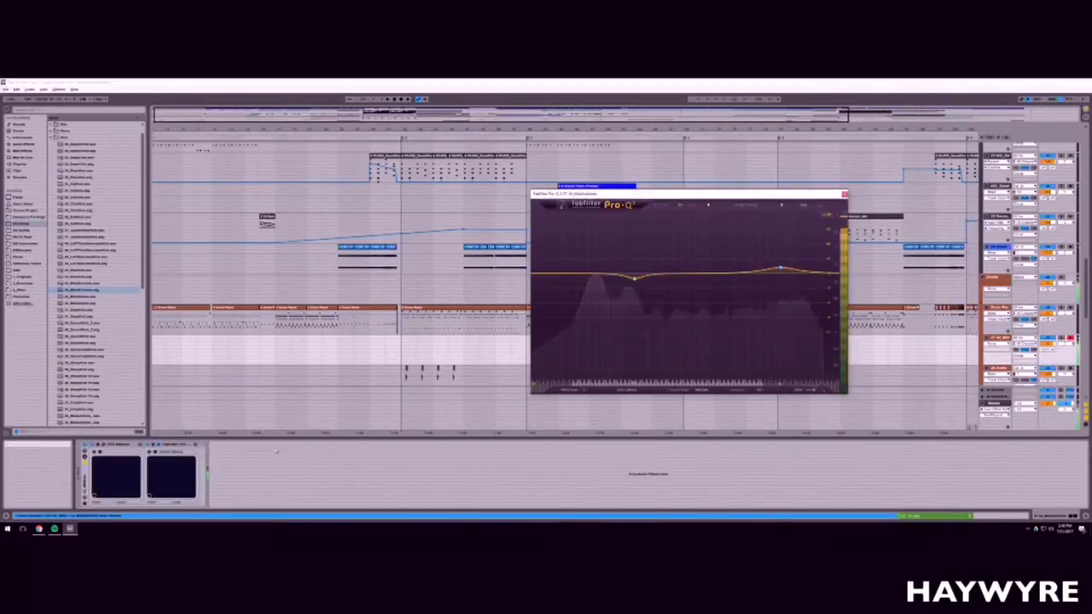
Step: Examine the envelopes of the sample layers in the kick's Metrum instrument
{"action": "left_click", "coordinate": [103, 444]}
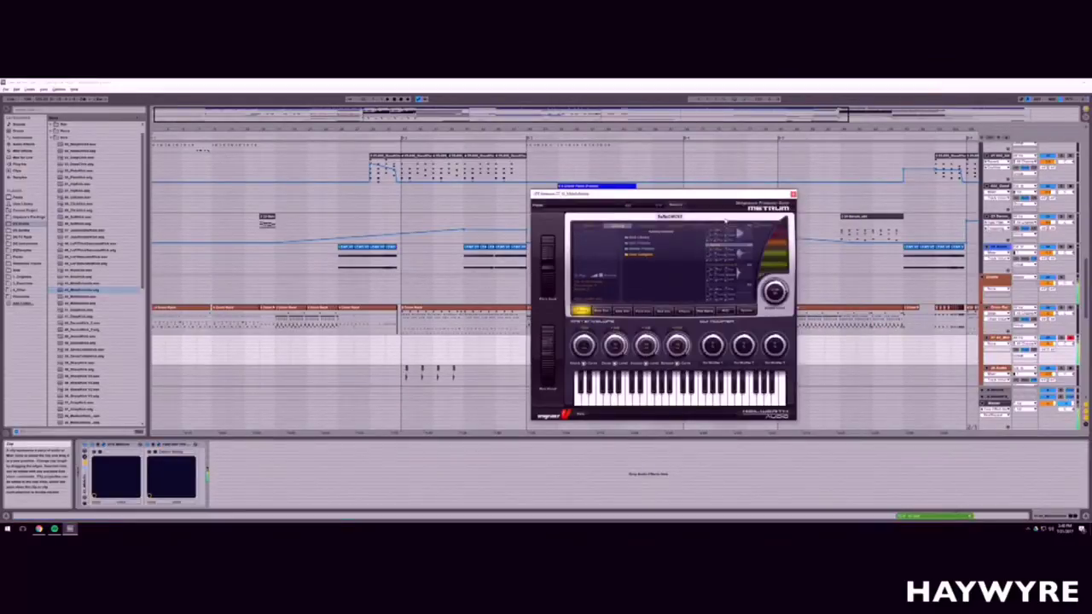
{"action": "left_click_drag", "start_coordinate": [726, 197], "coordinate": [581, 212]}
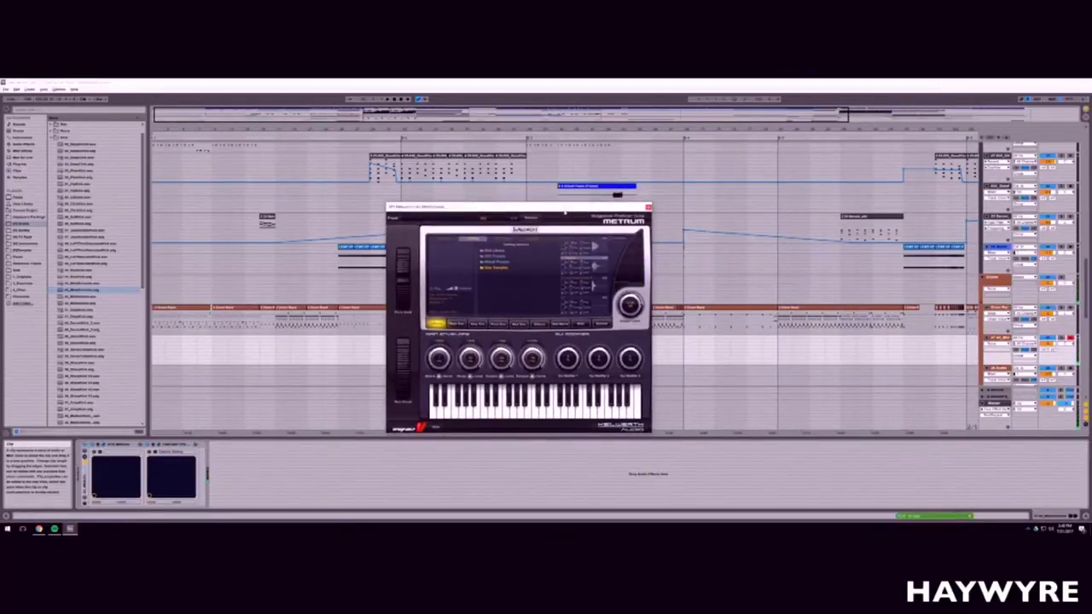
{"action": "left_click", "coordinate": [476, 324]}
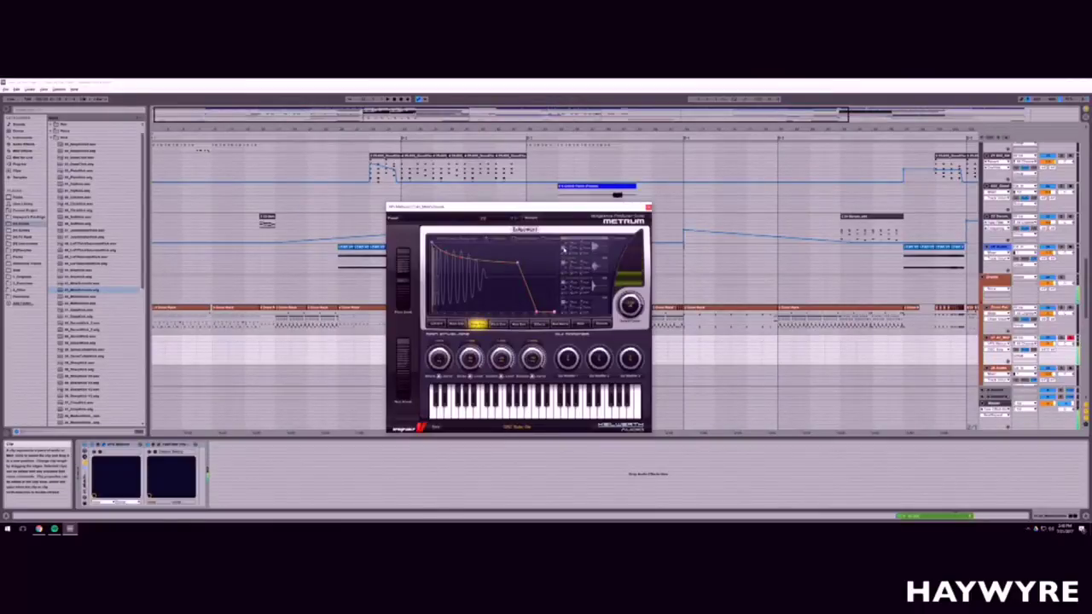
{"action": "left_click", "coordinate": [563, 288]}
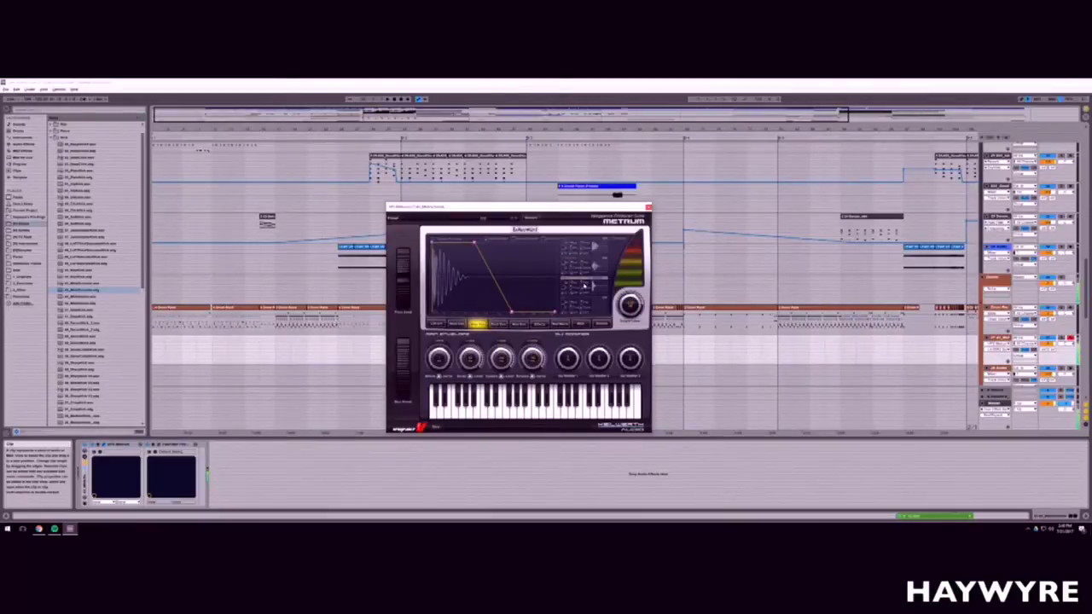
{"action": "left_click", "coordinate": [649, 207]}
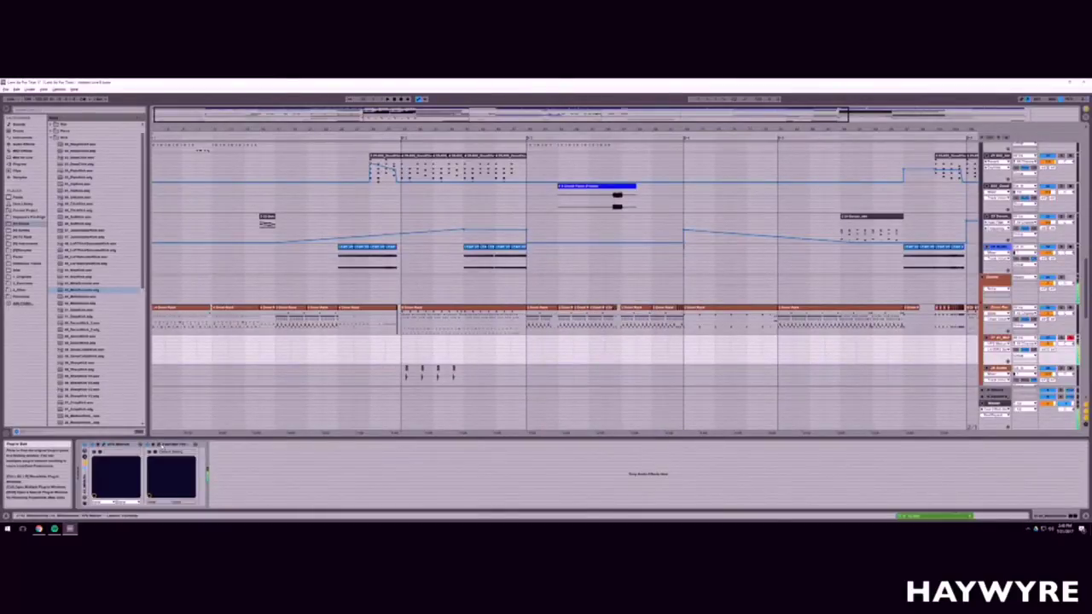
Step: Check the kick's Pro-Q 2 equalizer curve and delete the temporary kick track
{"action": "left_click", "coordinate": [158, 445]}
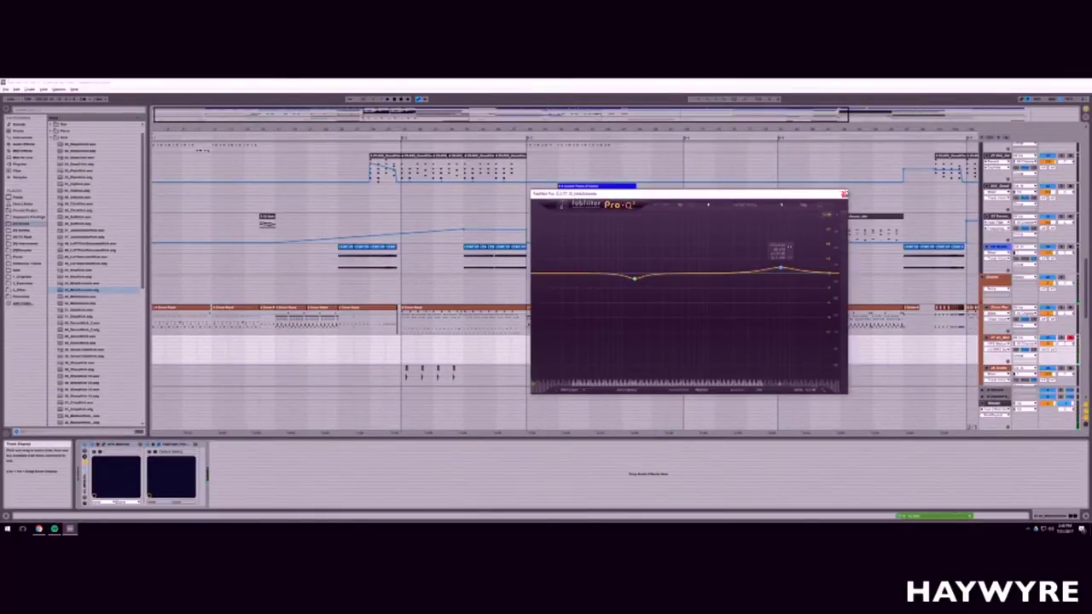
{"action": "left_click", "coordinate": [844, 194]}
{"action": "left_click", "coordinate": [996, 338]}
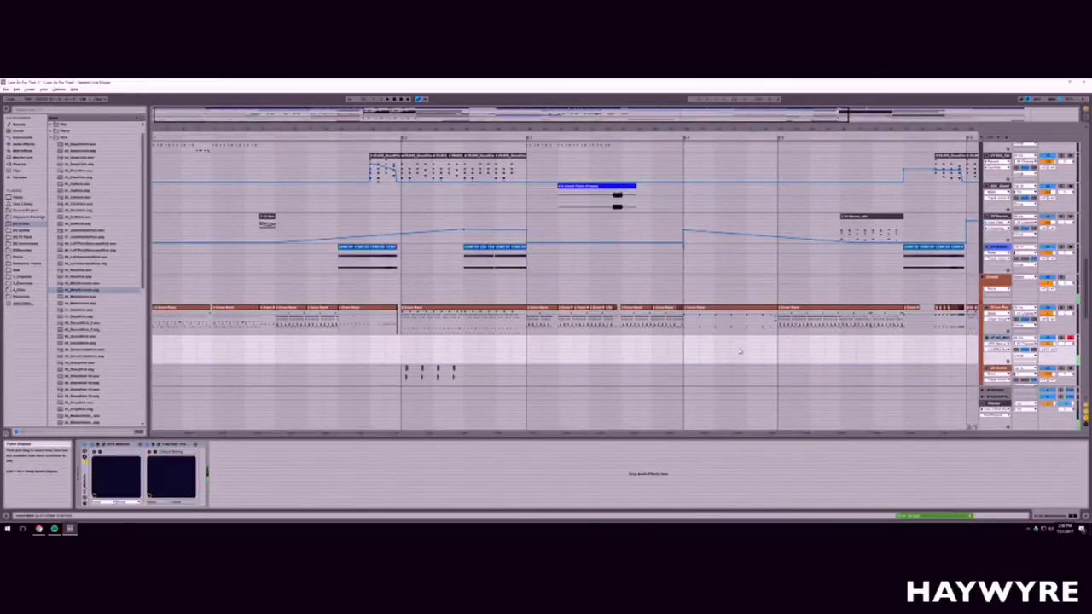
{"action": "key", "text": "Delete"}
Step: Play from the start of the second section and examine the drum group's audio tracks, selecting the first clip on the sparse third one
{"action": "left_click", "coordinate": [398, 331]}
{"action": "key", "text": "space"}
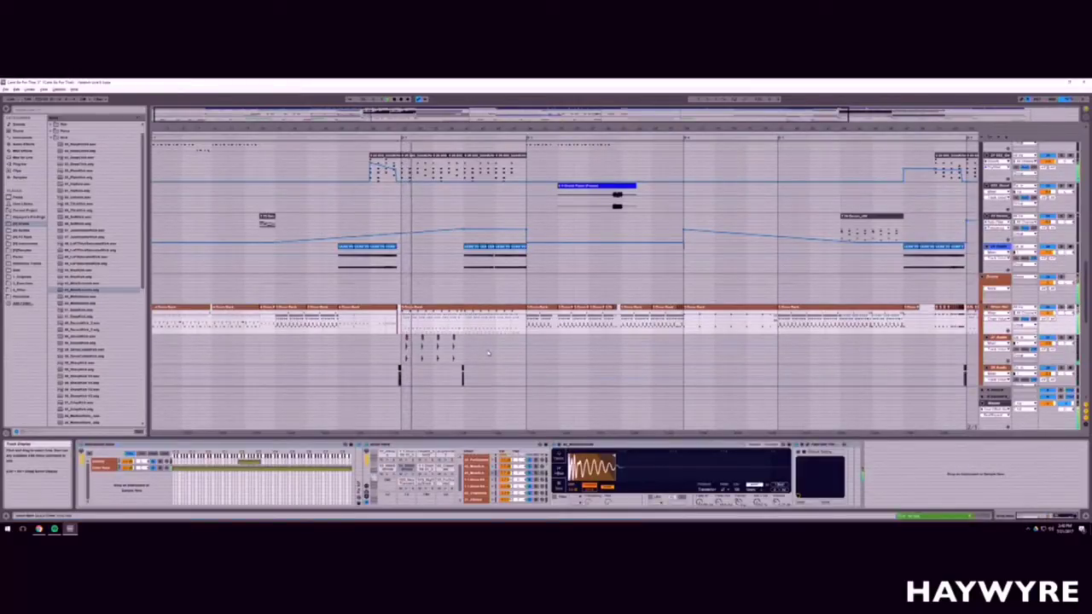
{"action": "left_click_drag", "start_coordinate": [409, 129], "coordinate": [408, 197]}
{"action": "scroll", "coordinate": [469, 360], "scroll_direction": "down", "scroll_amount": 2}
{"action": "scroll", "coordinate": [469, 361], "scroll_direction": "down", "scroll_amount": 3}
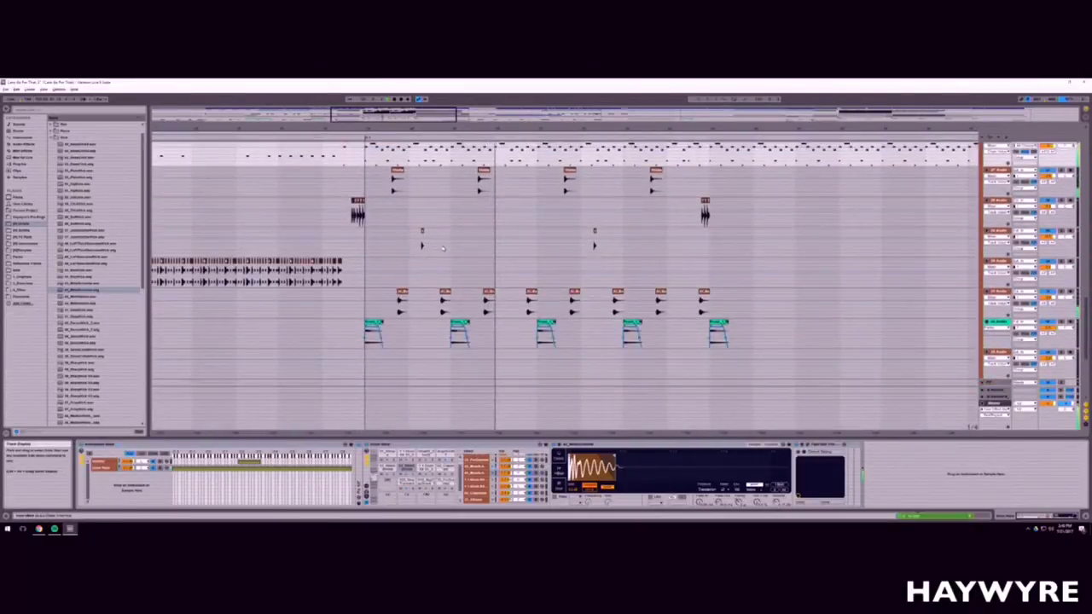
{"action": "left_click", "coordinate": [424, 243]}
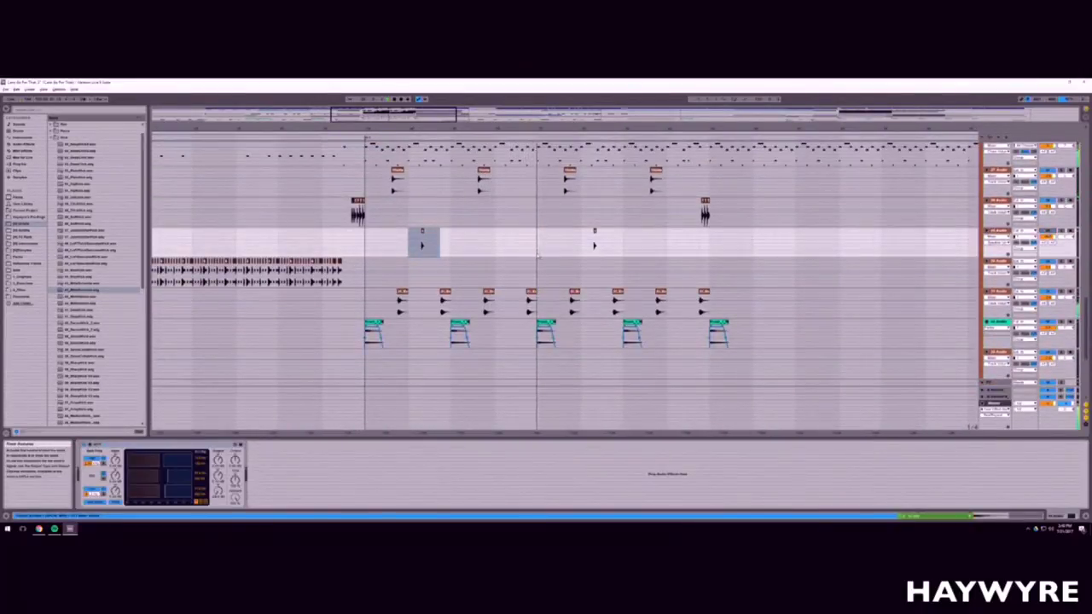
Step: Move the first short note fragment of the second section's second synth track to the track three rows below and play it
{"action": "left_click_drag", "start_coordinate": [357, 115], "coordinate": [358, 96]}
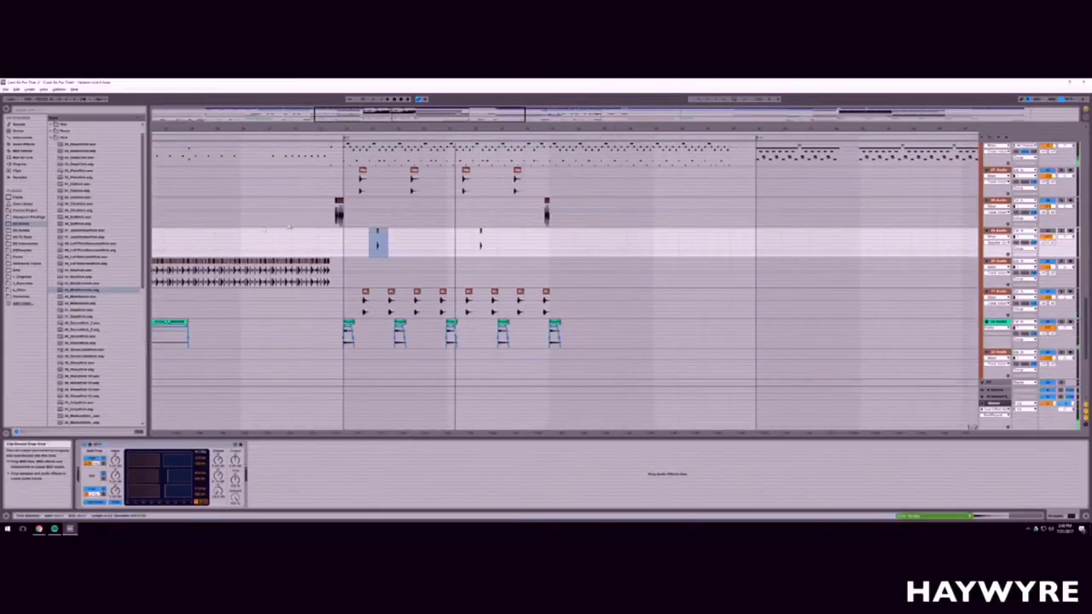
{"action": "scroll", "coordinate": [397, 206], "scroll_direction": "down", "scroll_amount": 2}
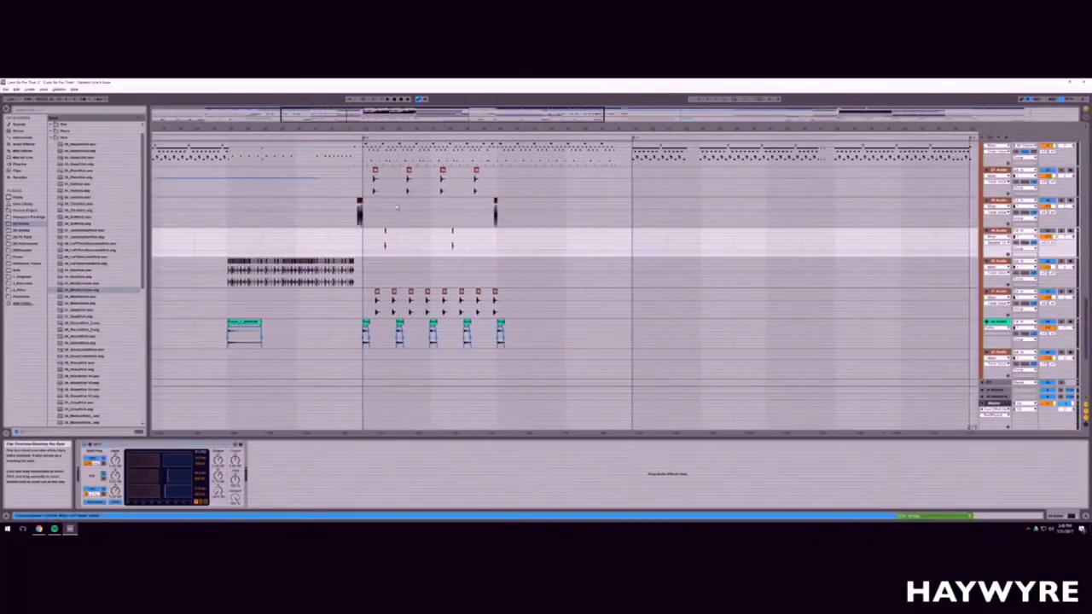
{"action": "scroll", "coordinate": [397, 206], "scroll_direction": "up", "scroll_amount": 5}
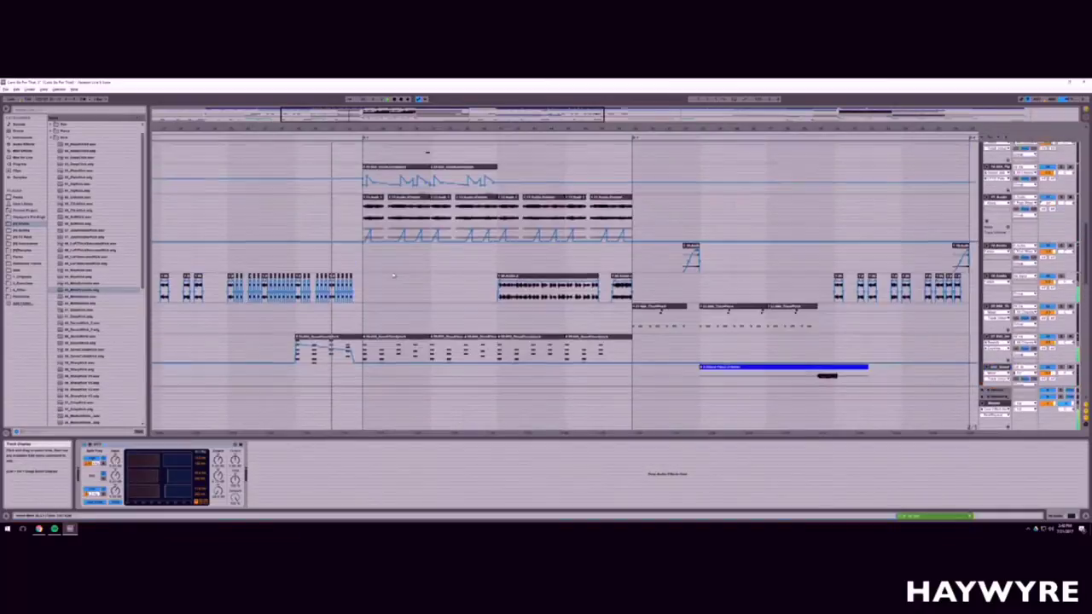
{"action": "scroll", "coordinate": [394, 274], "scroll_direction": "up", "scroll_amount": 6}
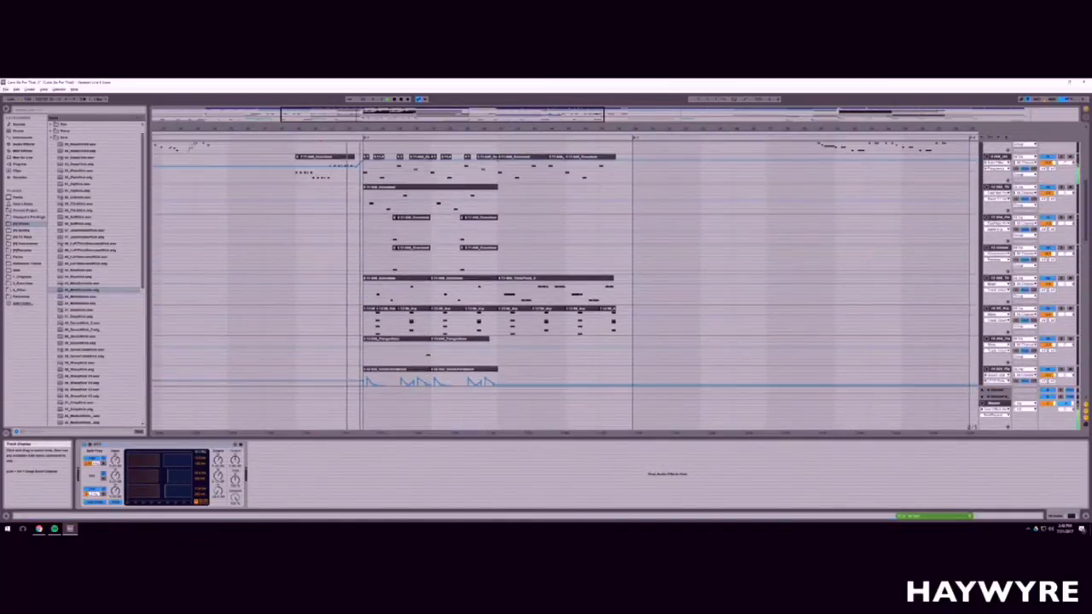
{"action": "scroll", "coordinate": [360, 256], "scroll_direction": "up", "scroll_amount": 5}
{"action": "left_click_drag", "start_coordinate": [359, 118], "coordinate": [376, 128]}
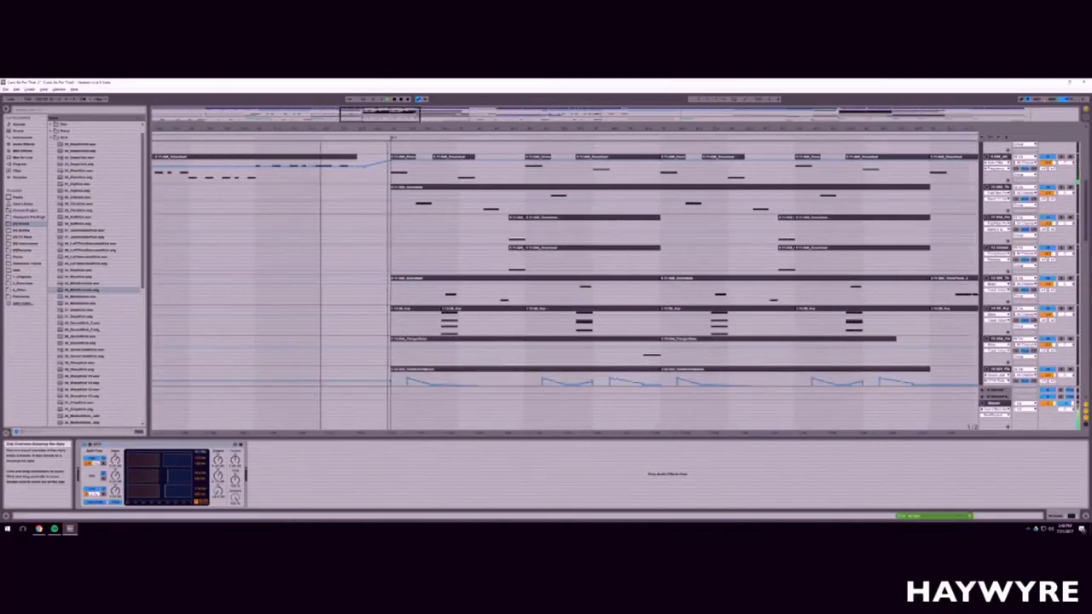
{"action": "scroll", "coordinate": [324, 195], "scroll_direction": "up", "scroll_amount": 2}
{"action": "left_click", "coordinate": [425, 196]}
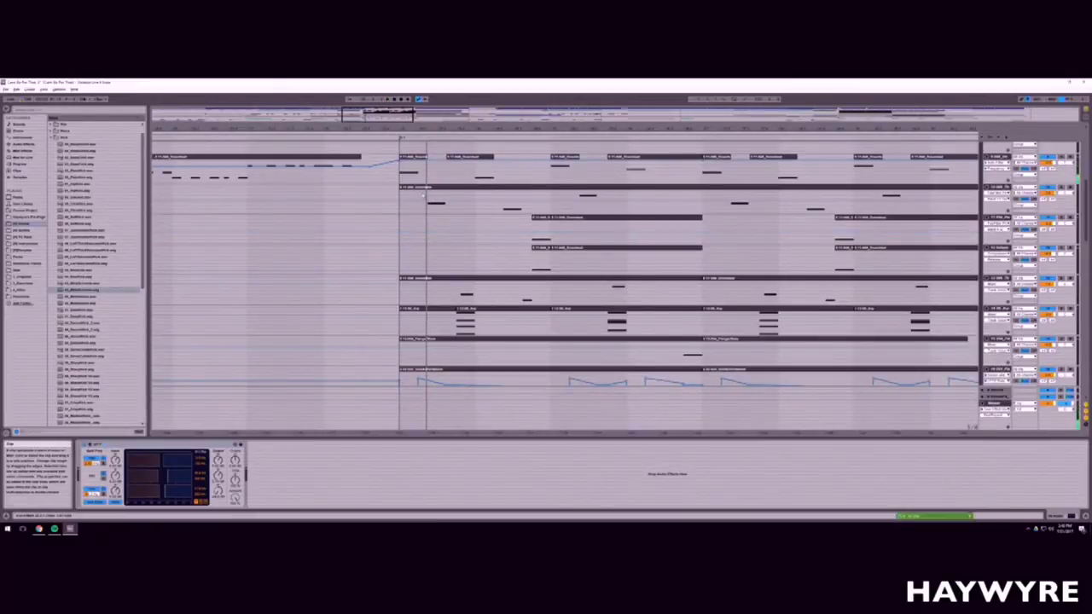
{"action": "left_click", "coordinate": [430, 210]}
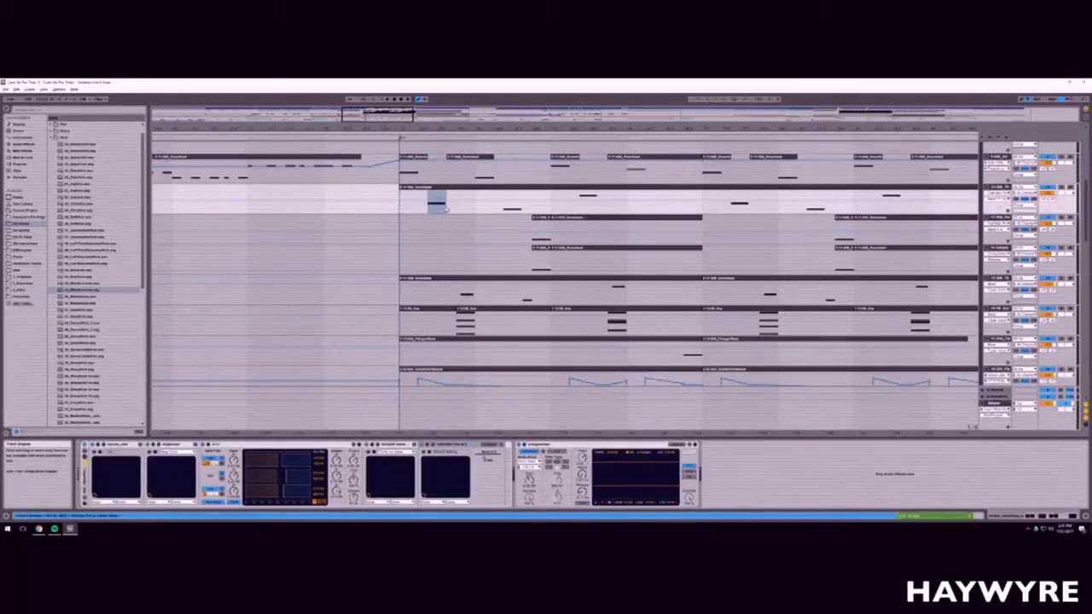
{"action": "left_click", "coordinate": [430, 294]}
{"action": "key", "text": "space"}
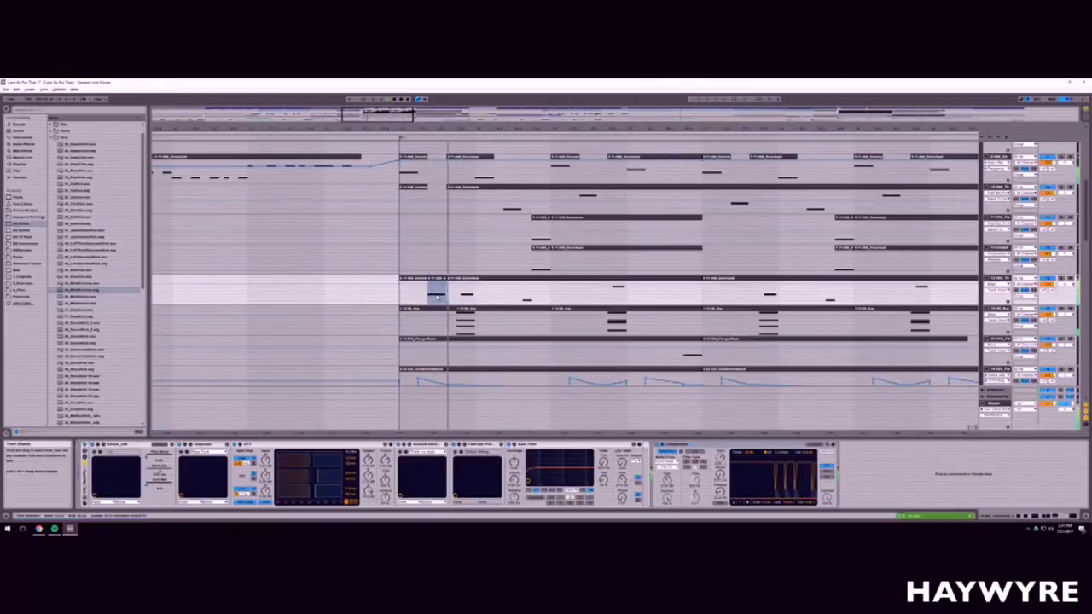
Step: Extend the moved clip slightly past its end and fill the added space with a shorter repeat of its note
{"action": "key", "text": "space"}
{"action": "left_click_drag", "start_coordinate": [446, 278], "coordinate": [457, 278]}
{"action": "double_click", "coordinate": [442, 278]}
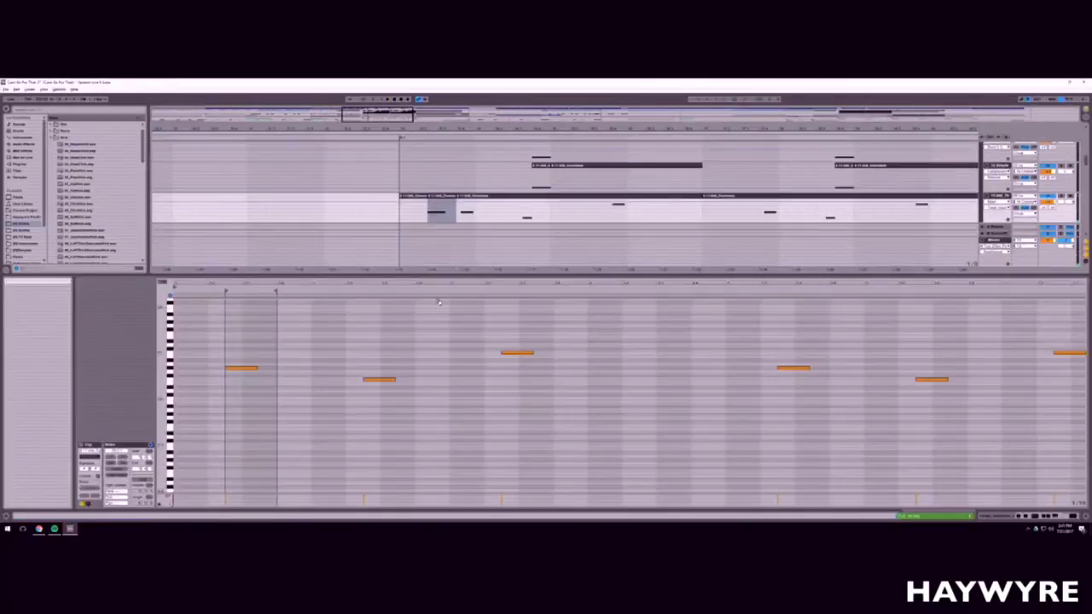
{"action": "left_click", "coordinate": [255, 368]}
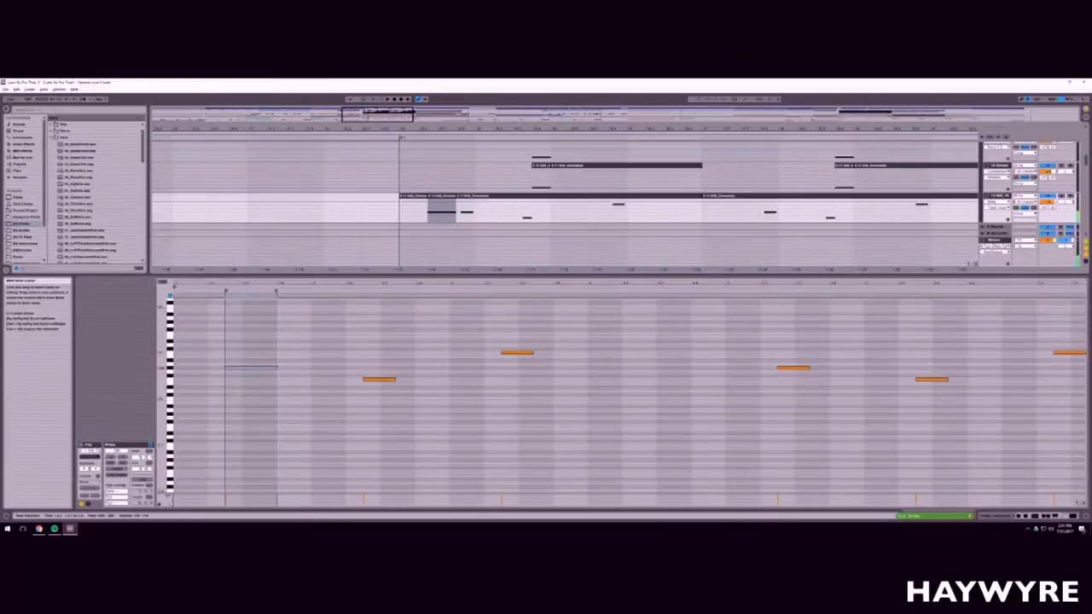
{"action": "key", "text": "shift+Tab"}
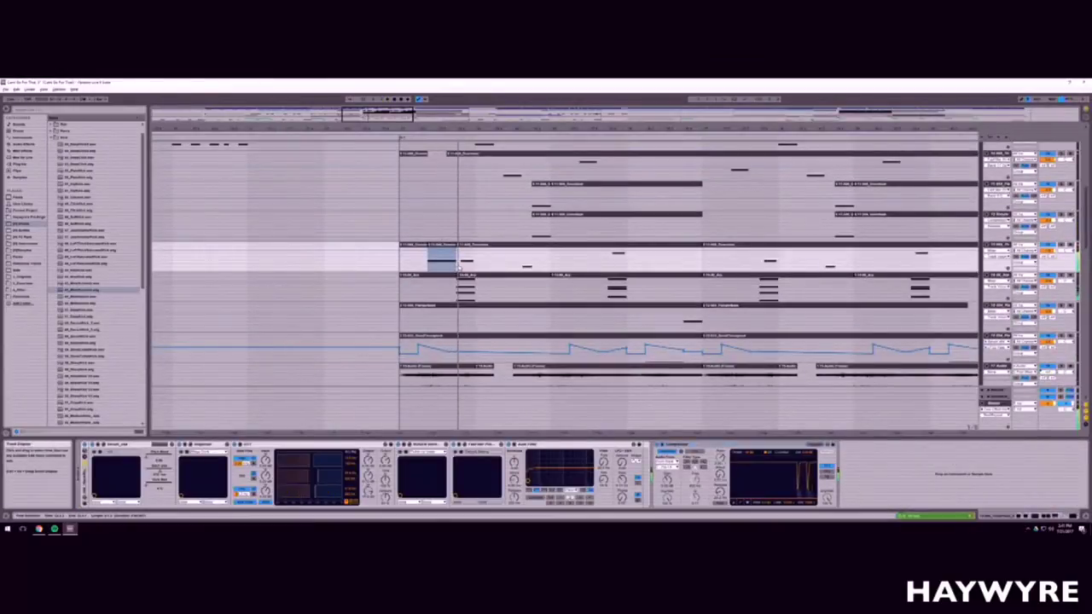
{"action": "scroll", "coordinate": [459, 265], "scroll_direction": "up", "scroll_amount": 3}
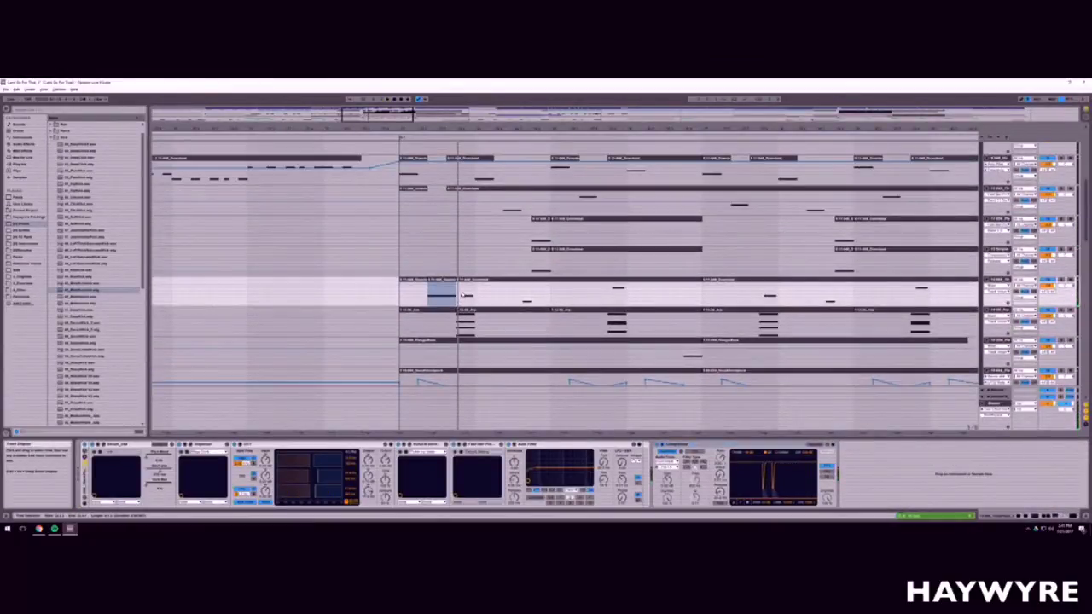
{"action": "key", "text": "shift+Tab"}
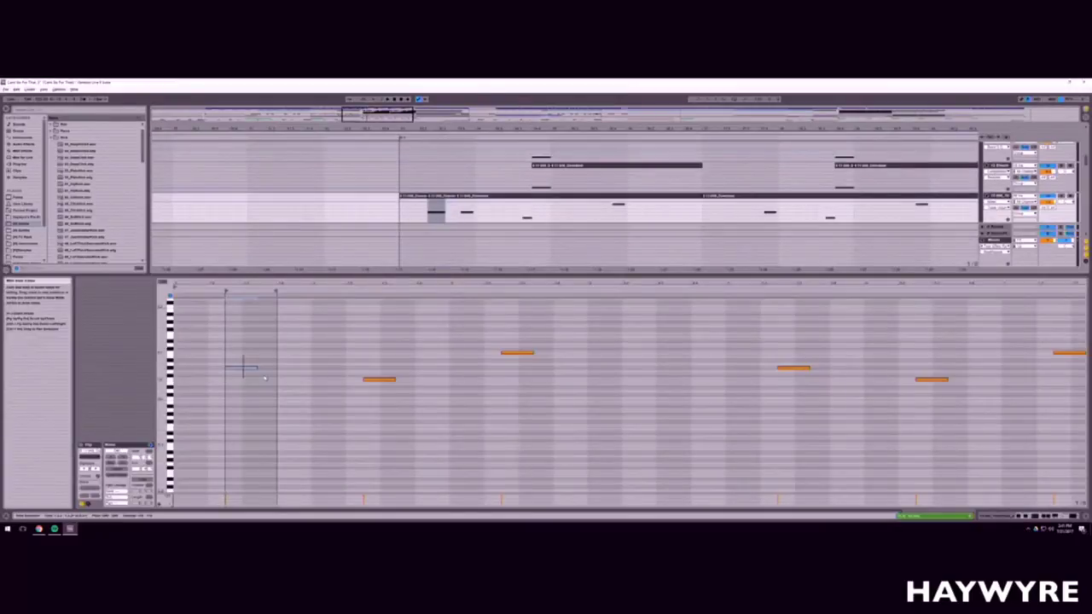
{"action": "left_click", "coordinate": [243, 367]}
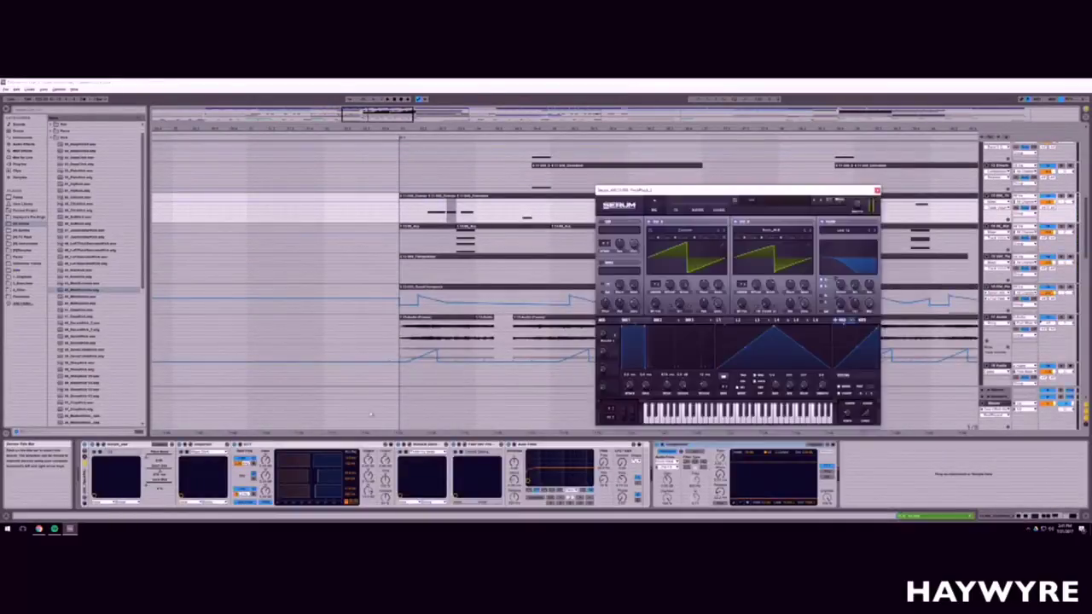
Step: Examine the LFO shapes of the track's Serum instrument and play the section from its start
{"action": "left_click", "coordinate": [742, 321]}
{"action": "left_click", "coordinate": [760, 320]}
{"action": "left_click", "coordinate": [782, 322]}
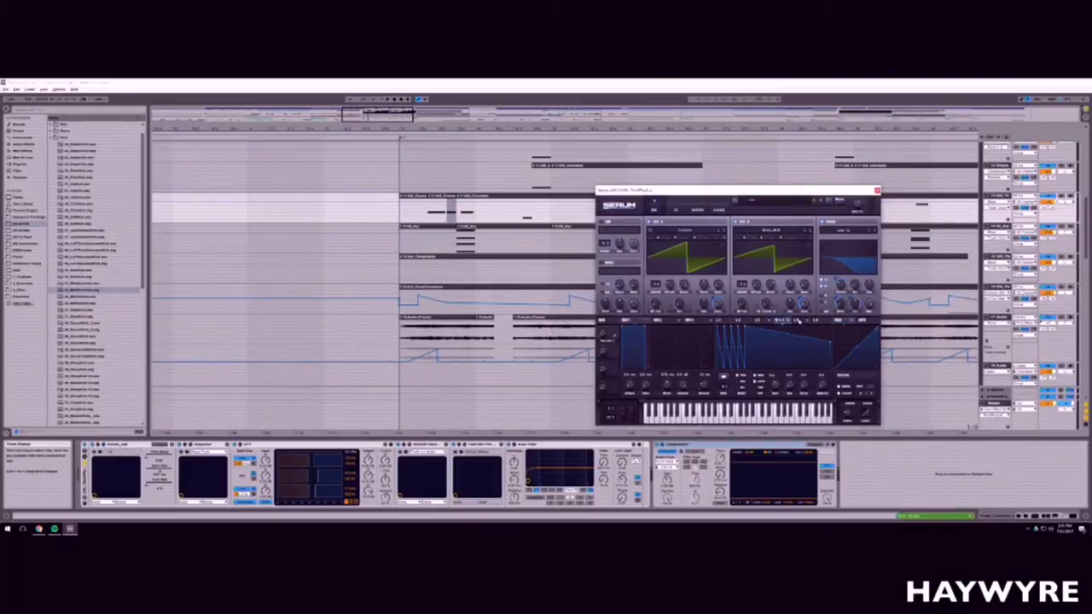
{"action": "key", "text": "space"}
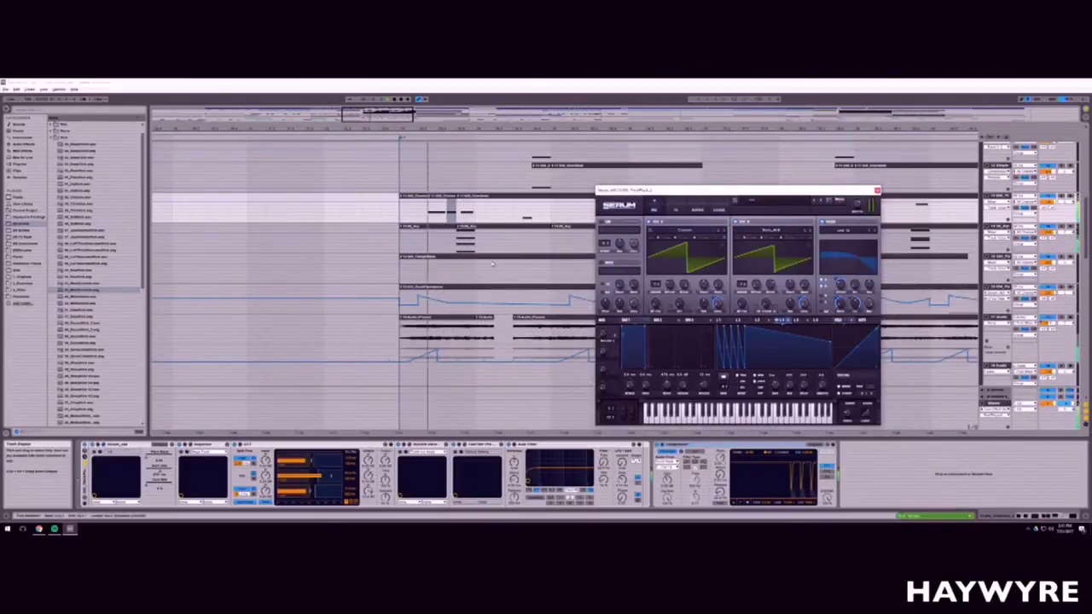
{"action": "key", "text": "space"}
Step: Delete the short note fragment directly after the extended clip and close the Serum window
{"action": "left_click_drag", "start_coordinate": [457, 211], "coordinate": [475, 210]}
{"action": "key", "text": "Delete"}
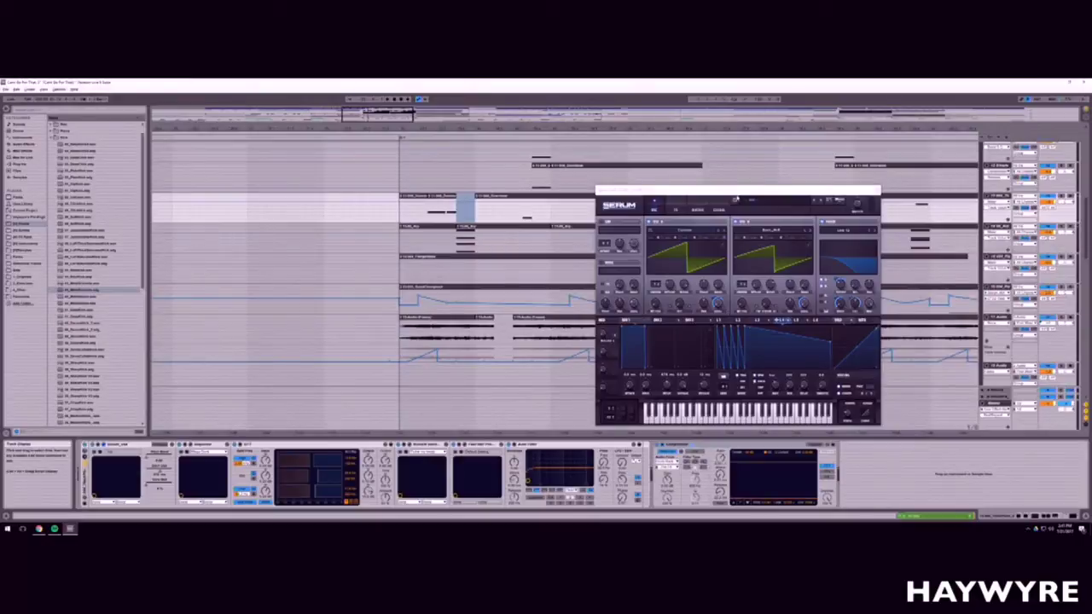
{"action": "left_click_drag", "start_coordinate": [735, 199], "coordinate": [744, 184]}
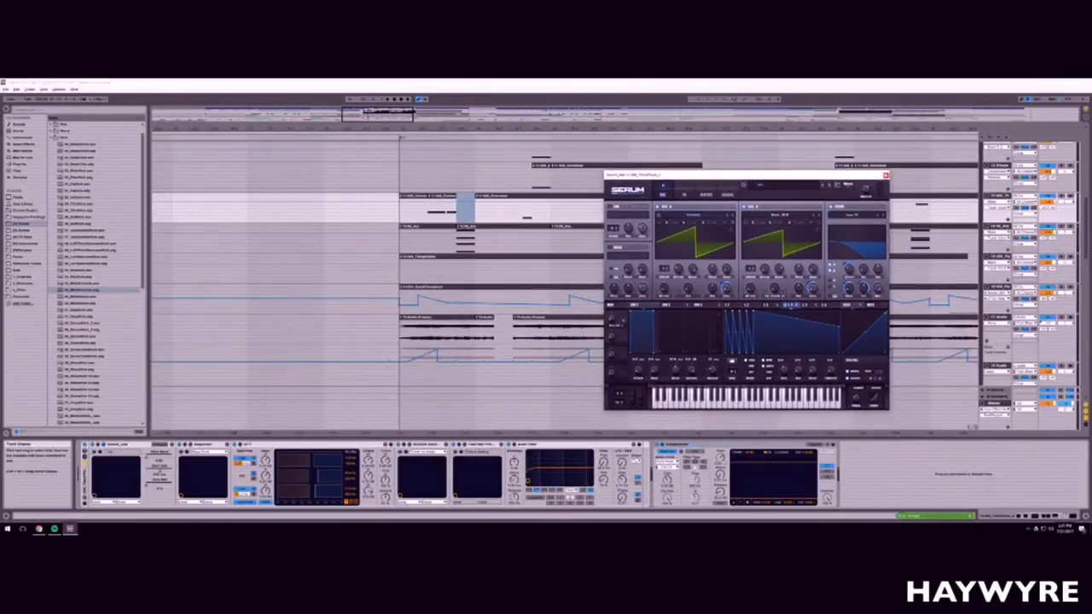
{"action": "left_click", "coordinate": [886, 177]}
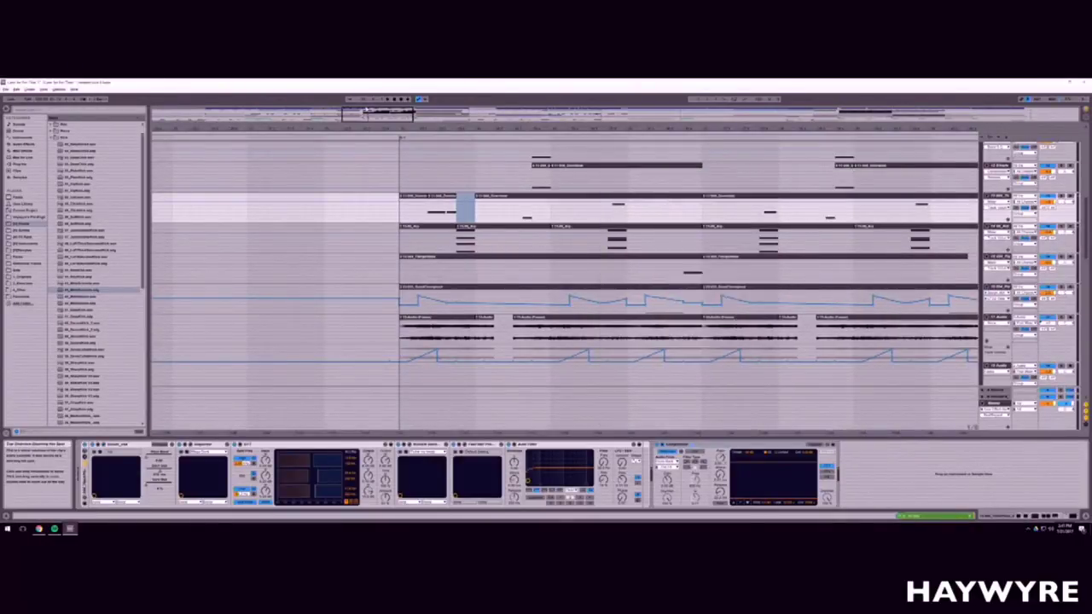
Step: Check the repeated note in the extended clip's piano roll and play the section from its start
{"action": "left_click_drag", "start_coordinate": [376, 128], "coordinate": [346, 135]}
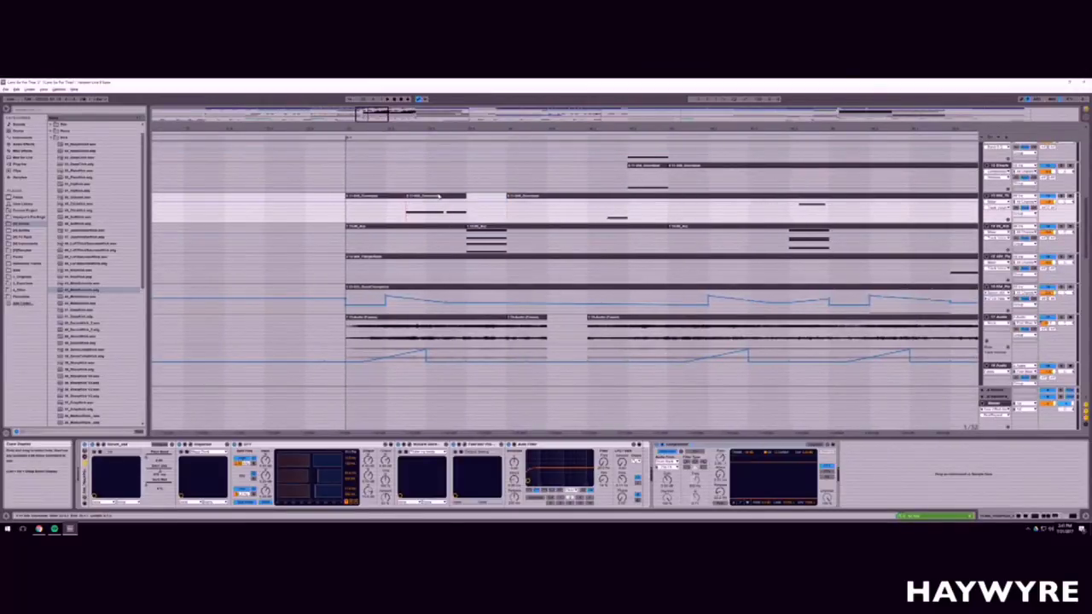
{"action": "double_click", "coordinate": [406, 217]}
{"action": "left_click_drag", "start_coordinate": [224, 283], "coordinate": [225, 317]}
{"action": "left_click", "coordinate": [298, 411]}
{"action": "left_click", "coordinate": [299, 367]}
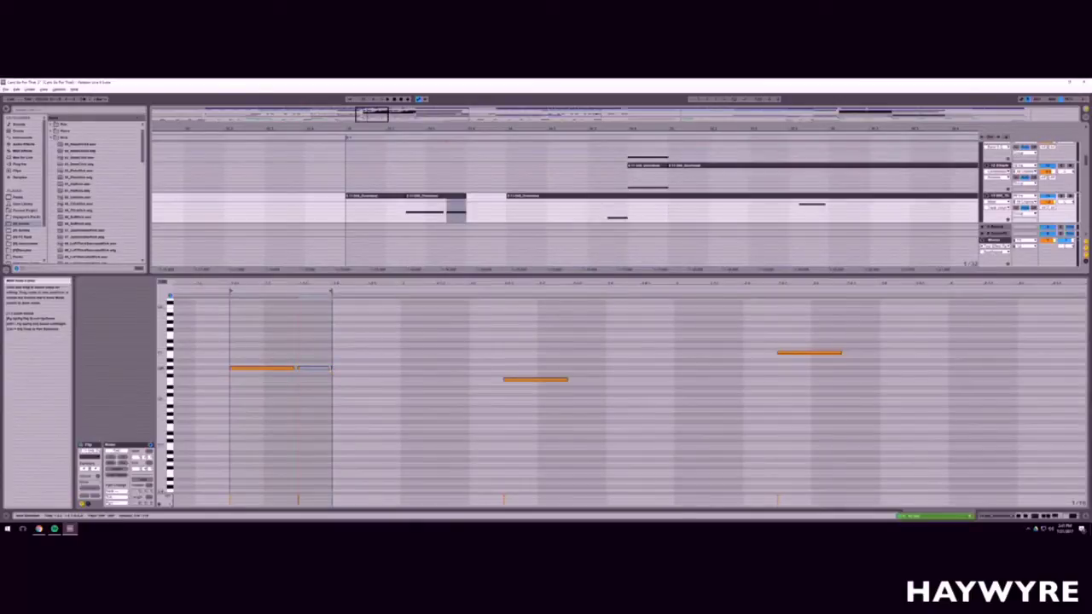
{"action": "key", "text": "shift+Tab"}
{"action": "scroll", "coordinate": [407, 299], "scroll_direction": "up", "scroll_amount": 2}
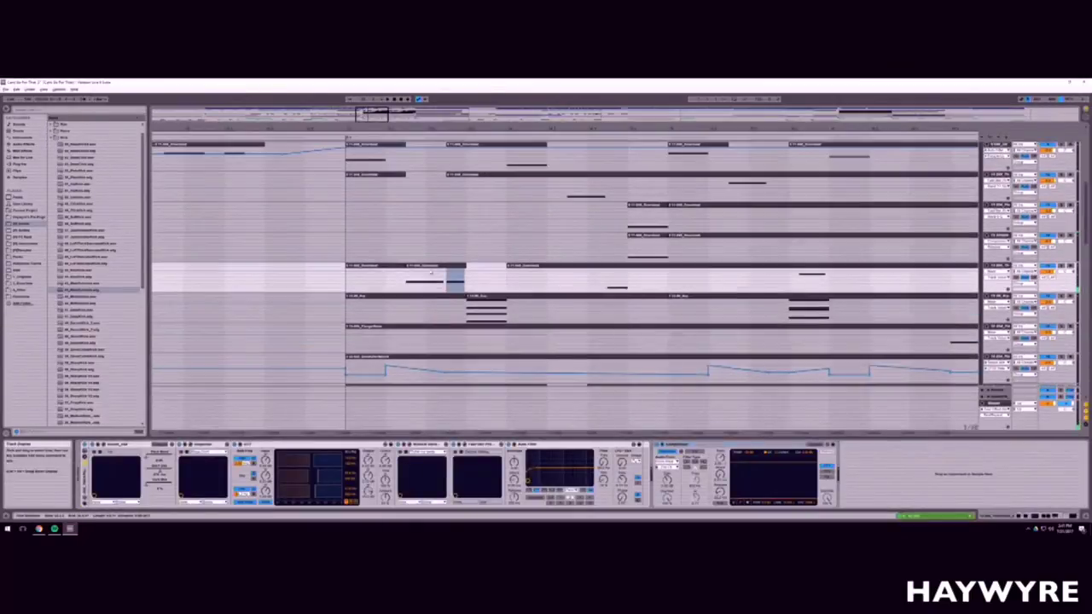
{"action": "scroll", "coordinate": [404, 284], "scroll_direction": "up", "scroll_amount": 3}
{"action": "key", "text": "space"}
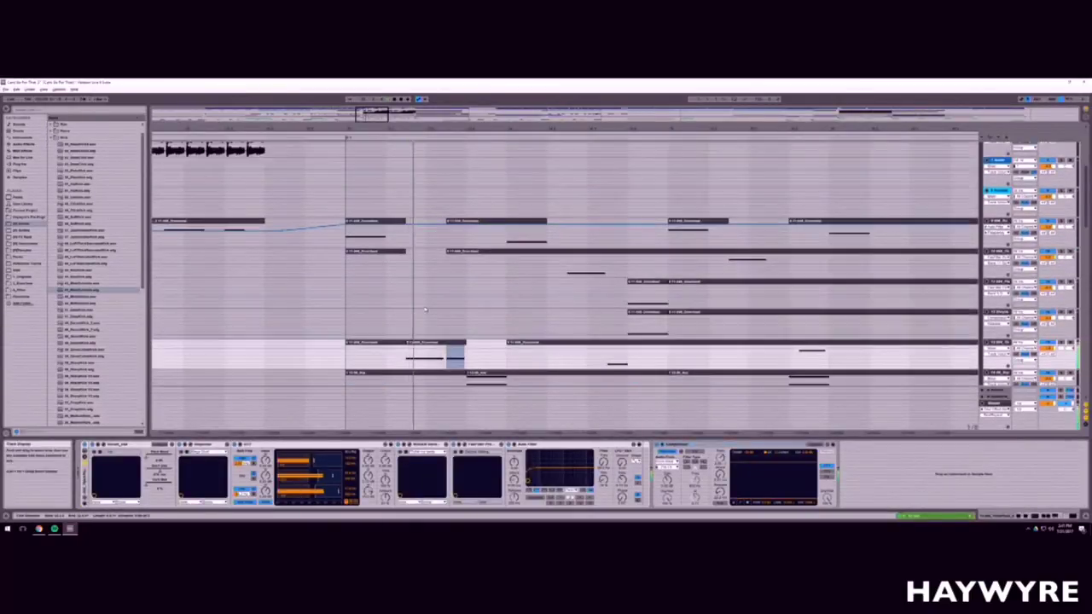
{"action": "key", "text": "space"}
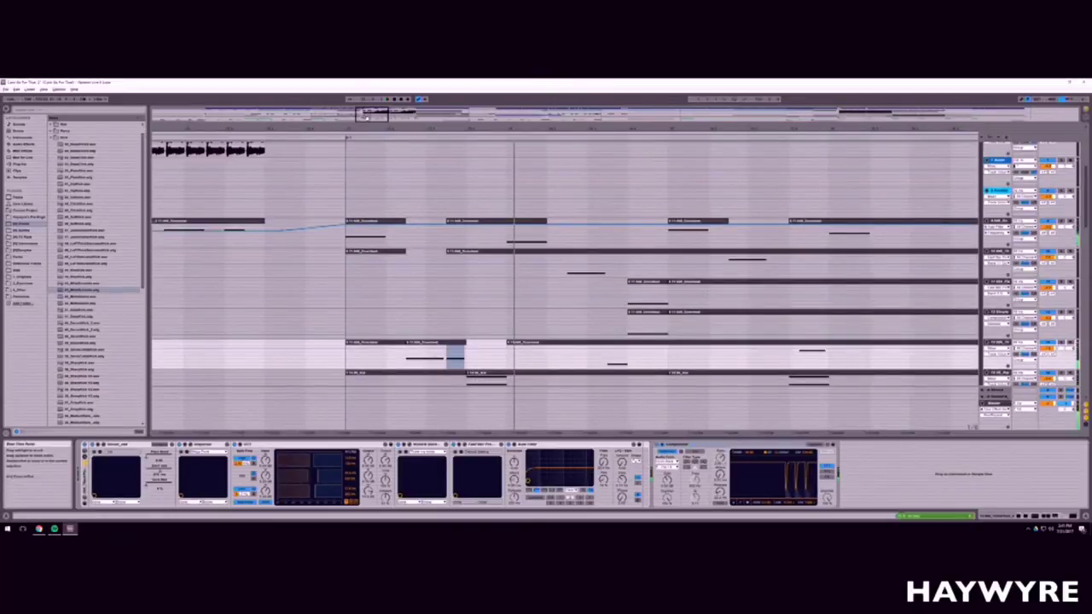
Step: Play the section's synth tracks and clear the stretch containing the first low note on the second synth track
{"action": "left_click_drag", "start_coordinate": [364, 118], "coordinate": [364, 99]}
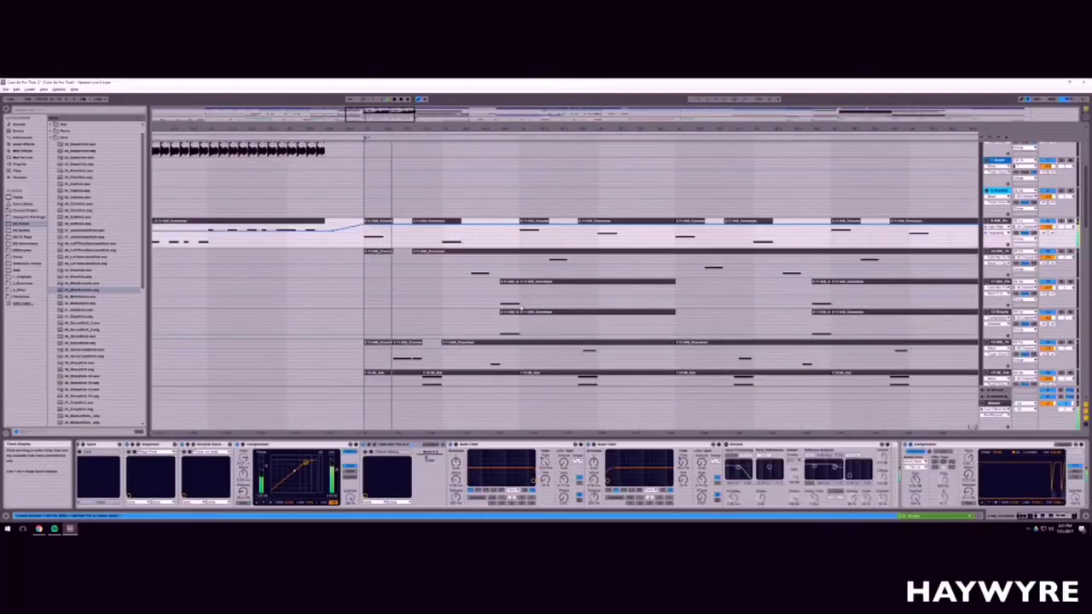
{"action": "scroll", "coordinate": [410, 358], "scroll_direction": "down", "scroll_amount": 2}
{"action": "scroll", "coordinate": [408, 360], "scroll_direction": "down", "scroll_amount": 3}
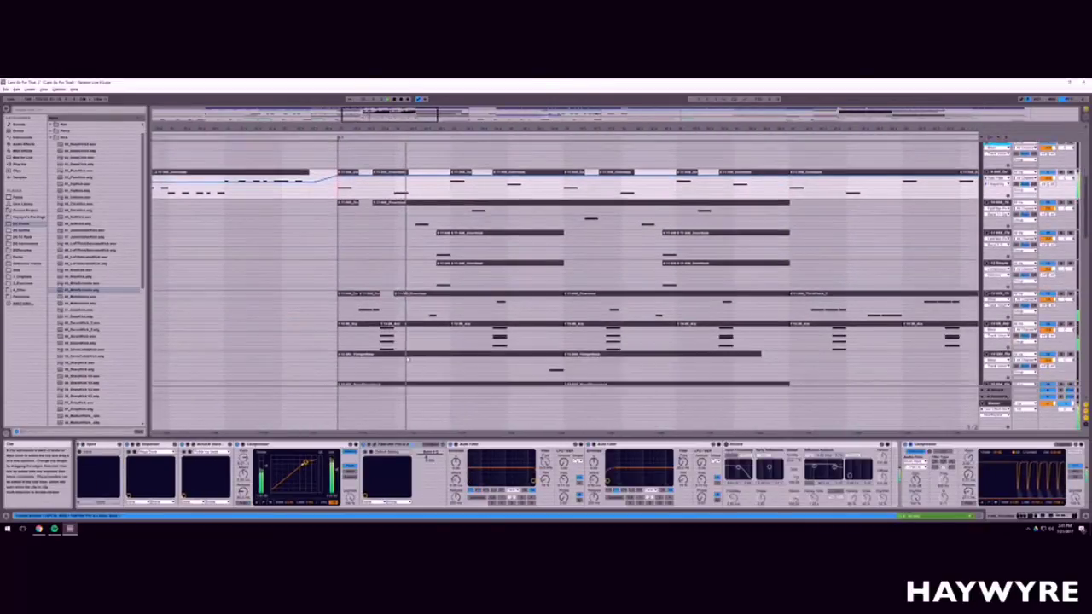
{"action": "left_click_drag", "start_coordinate": [395, 211], "coordinate": [450, 225]}
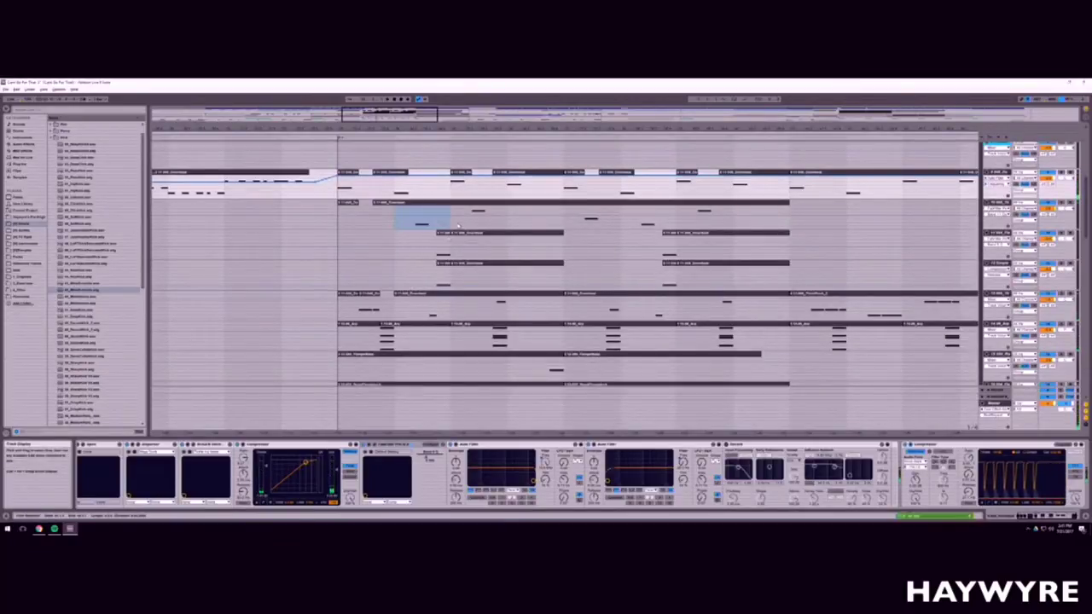
{"action": "scroll", "coordinate": [433, 279], "scroll_direction": "down", "scroll_amount": 2}
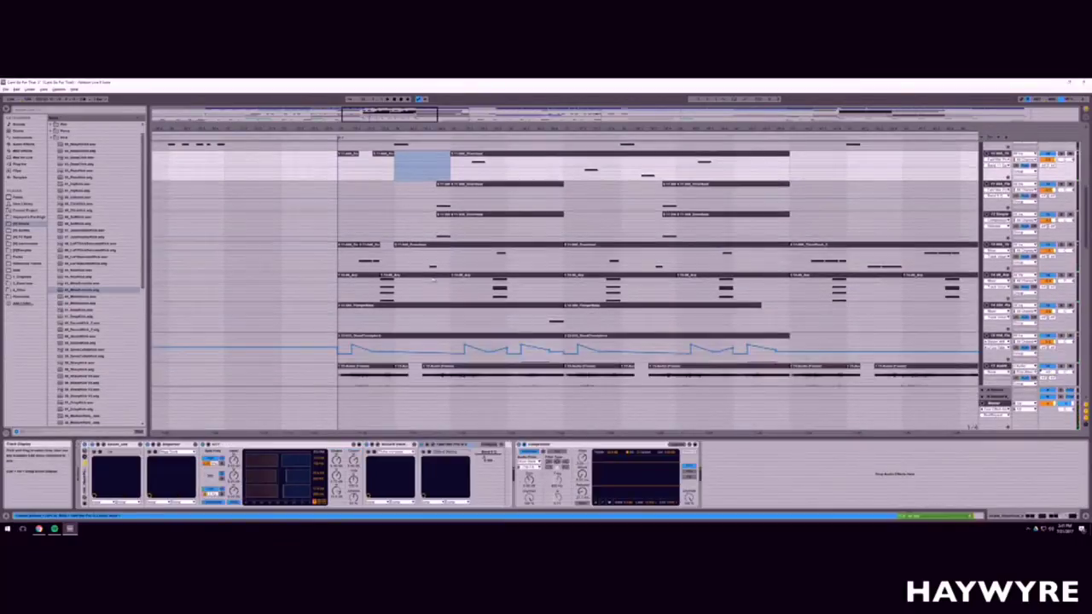
Step: Consolidate the edited synth track's first two clips and place a lower-pitched copy of the two-note phrase in the clip after the gap
{"action": "scroll", "coordinate": [386, 264], "scroll_direction": "up", "scroll_amount": 2}
{"action": "left_click", "coordinate": [359, 266]}
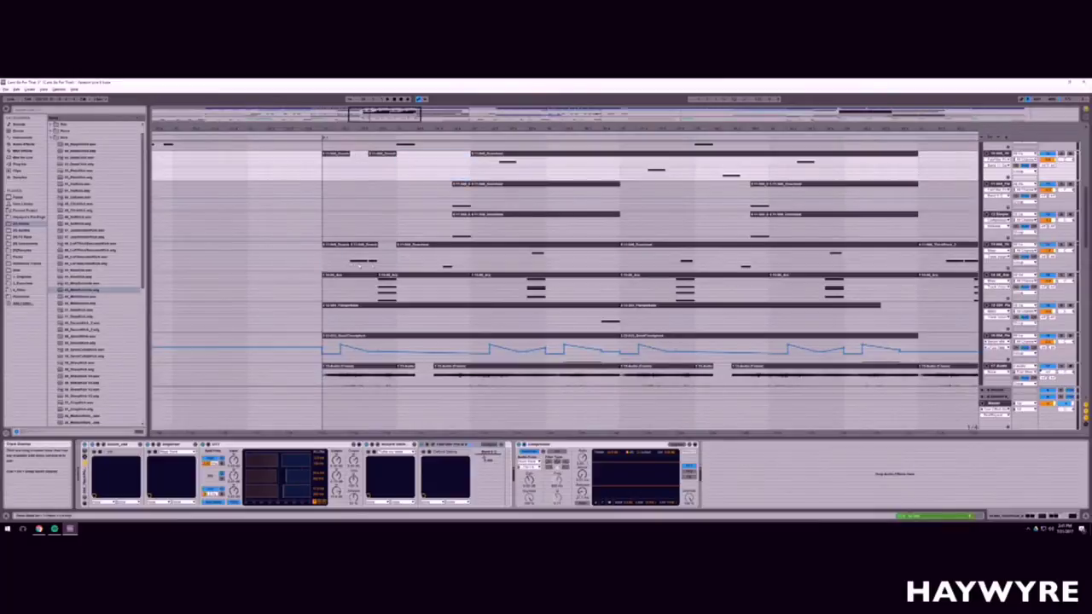
{"action": "left_click", "coordinate": [379, 260]}
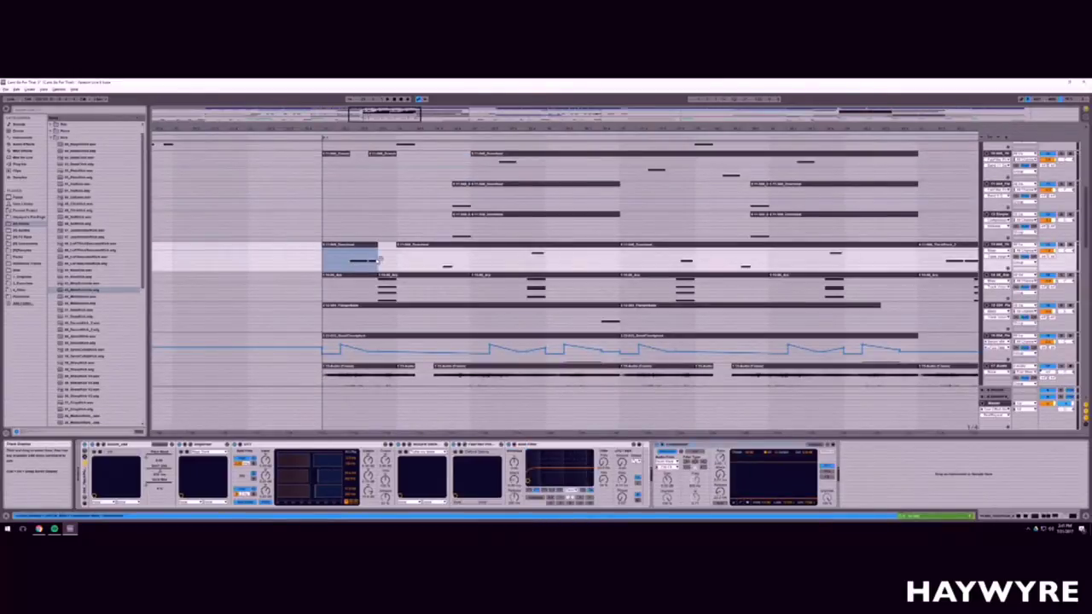
{"action": "left_click", "coordinate": [423, 244]}
{"action": "double_click", "coordinate": [423, 245]}
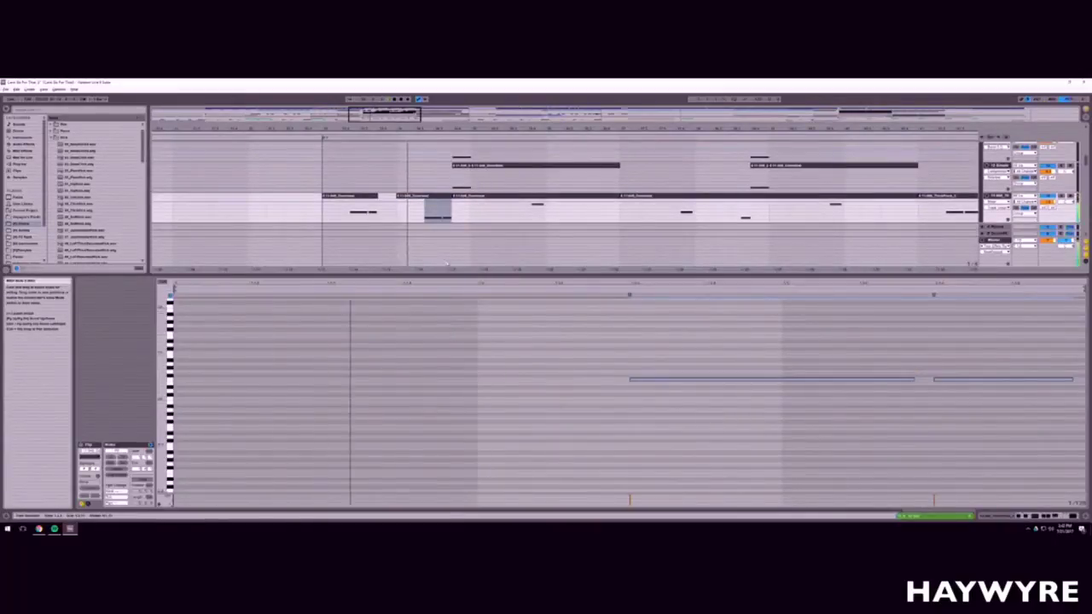
{"action": "key", "text": "shift+Tab"}
{"action": "scroll", "coordinate": [399, 246], "scroll_direction": "up", "scroll_amount": 1}
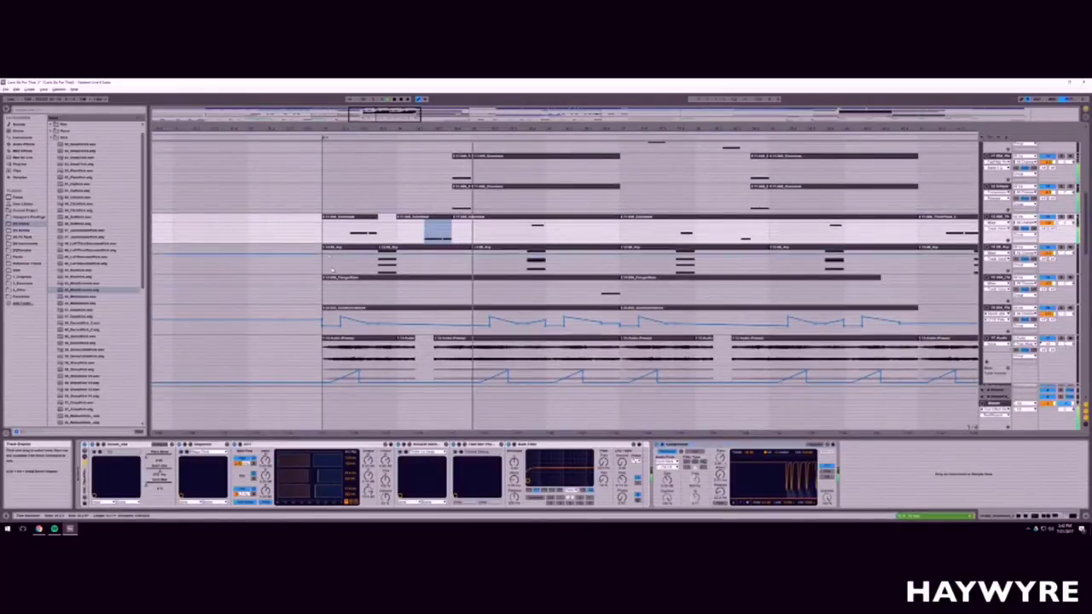
Step: Split off the opening stretch of the second section's Drum Rack clip and duplicate it directly after itself
{"action": "scroll", "coordinate": [397, 245], "scroll_direction": "down", "scroll_amount": 10}
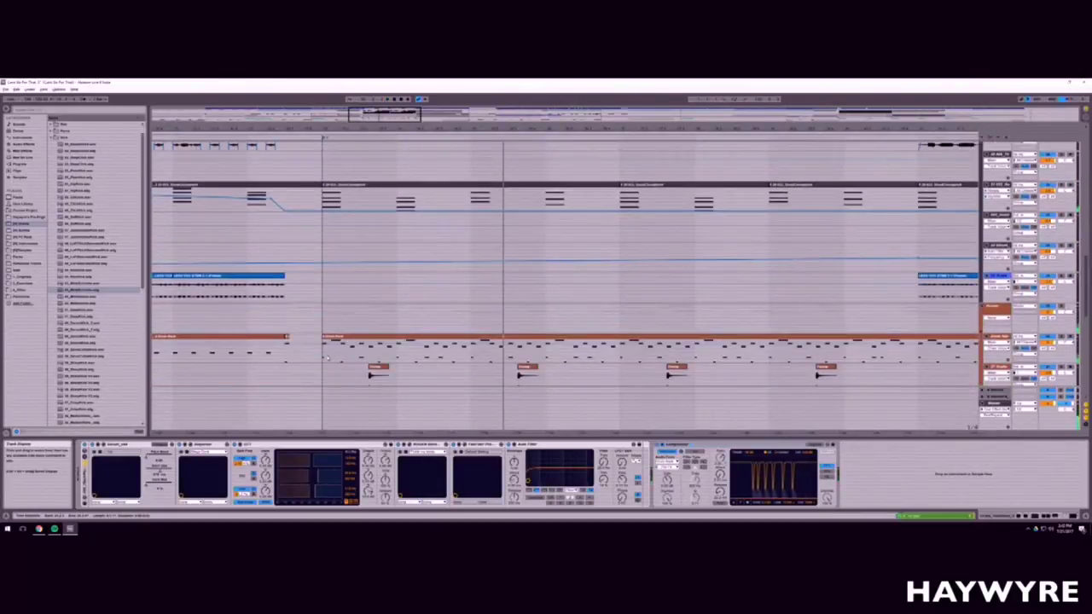
{"action": "left_click", "coordinate": [325, 357]}
{"action": "left_click", "coordinate": [408, 356]}
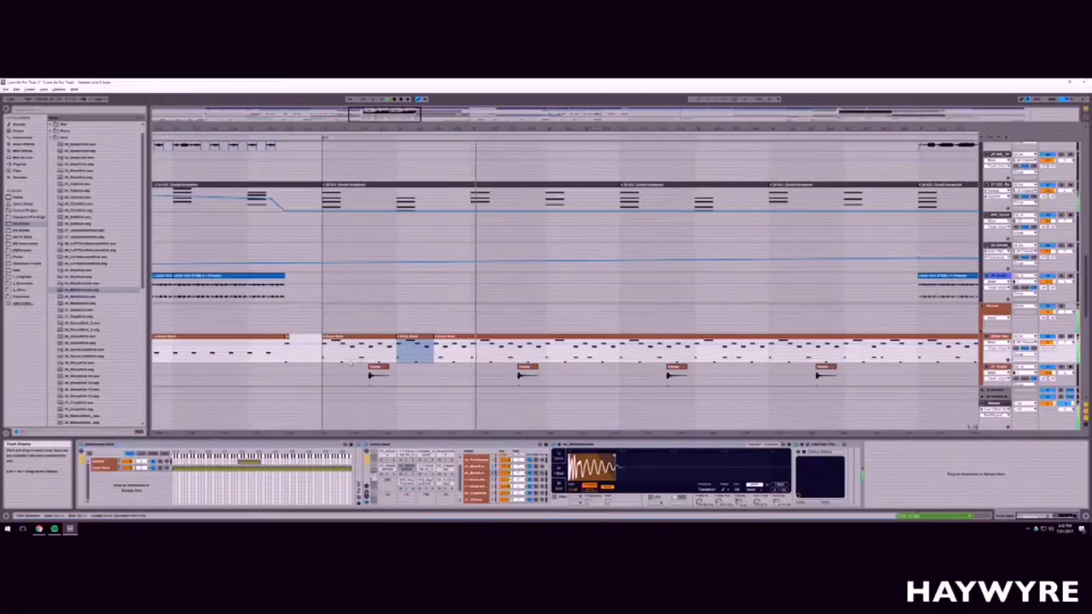
{"action": "left_click_drag", "start_coordinate": [359, 352], "coordinate": [379, 352]}
{"action": "left_click", "coordinate": [393, 336]}
{"action": "key", "text": "ctrl+d"}
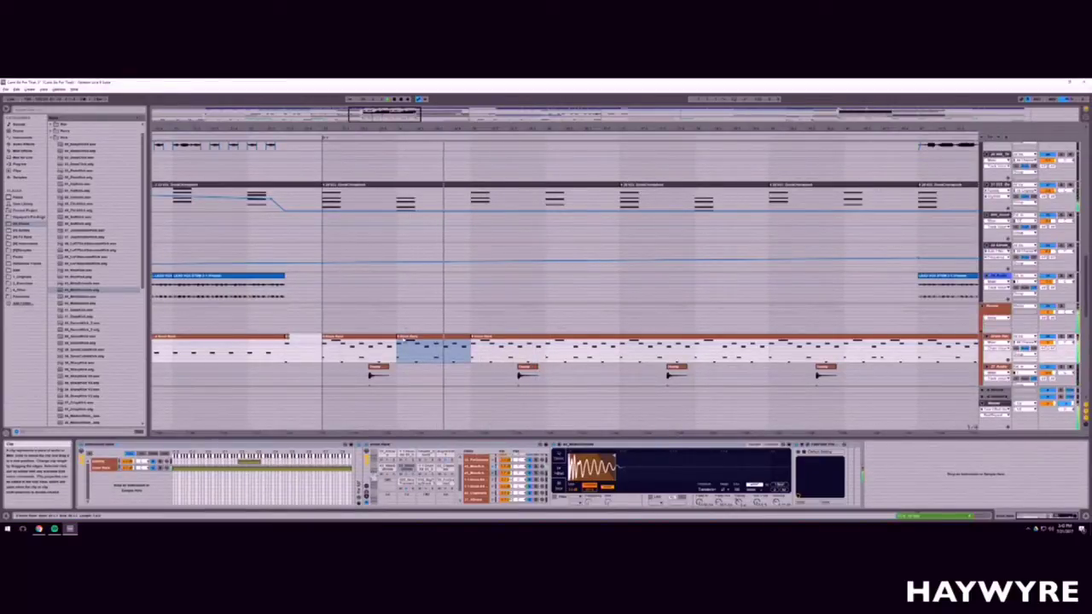
Step: Play the second section from its start and examine the audio and synth tracks above the drums
{"action": "scroll", "coordinate": [432, 371], "scroll_direction": "up", "scroll_amount": 5}
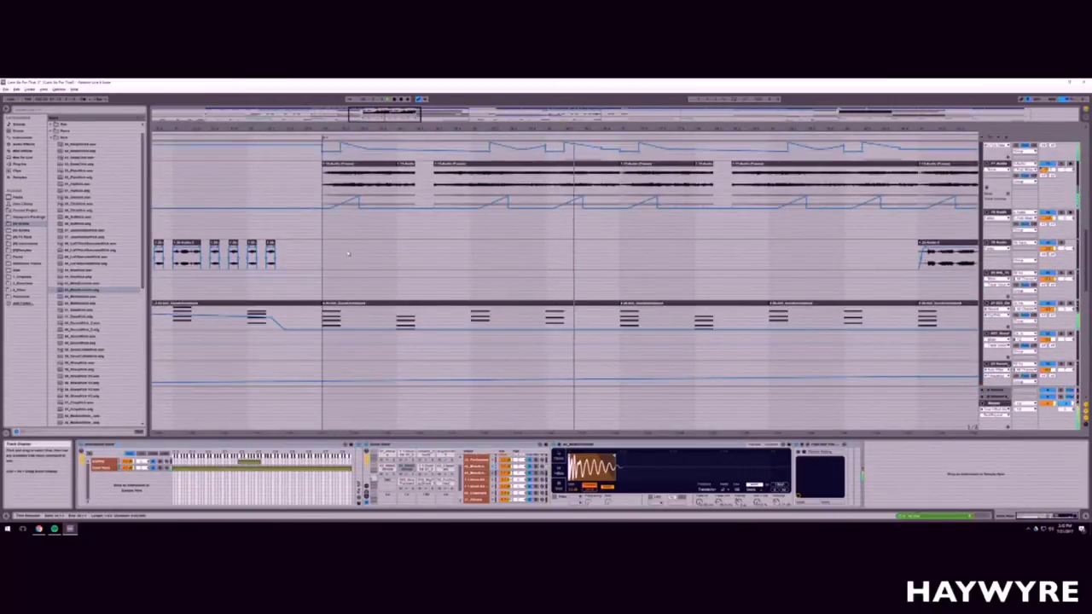
{"action": "left_click", "coordinate": [348, 253]}
{"action": "scroll", "coordinate": [348, 253], "scroll_direction": "up", "scroll_amount": 5}
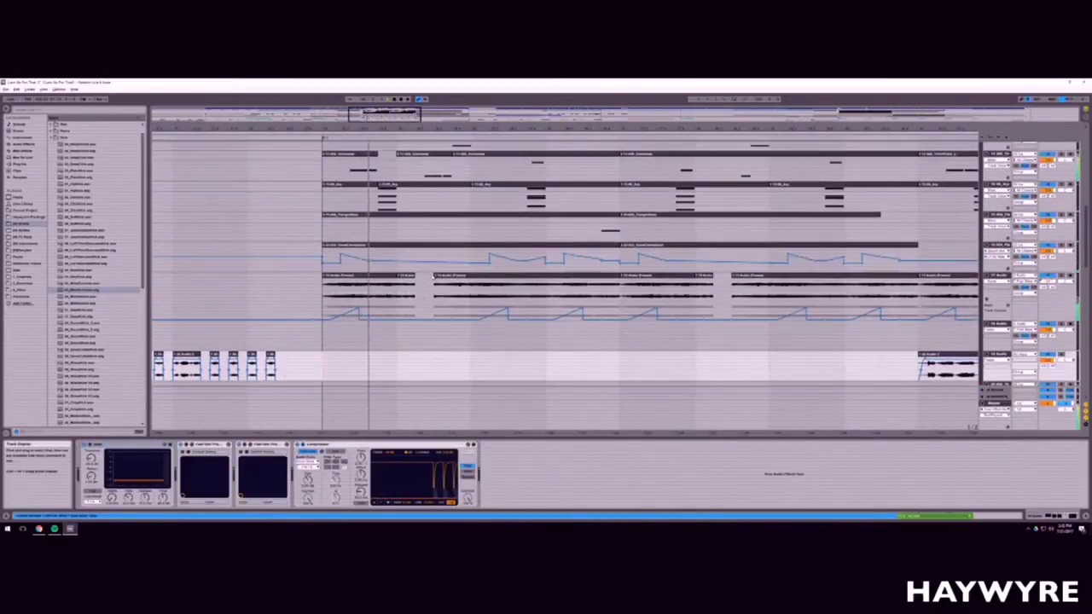
{"action": "scroll", "coordinate": [433, 275], "scroll_direction": "up", "scroll_amount": 3}
{"action": "left_click_drag", "start_coordinate": [387, 128], "coordinate": [383, 147]}
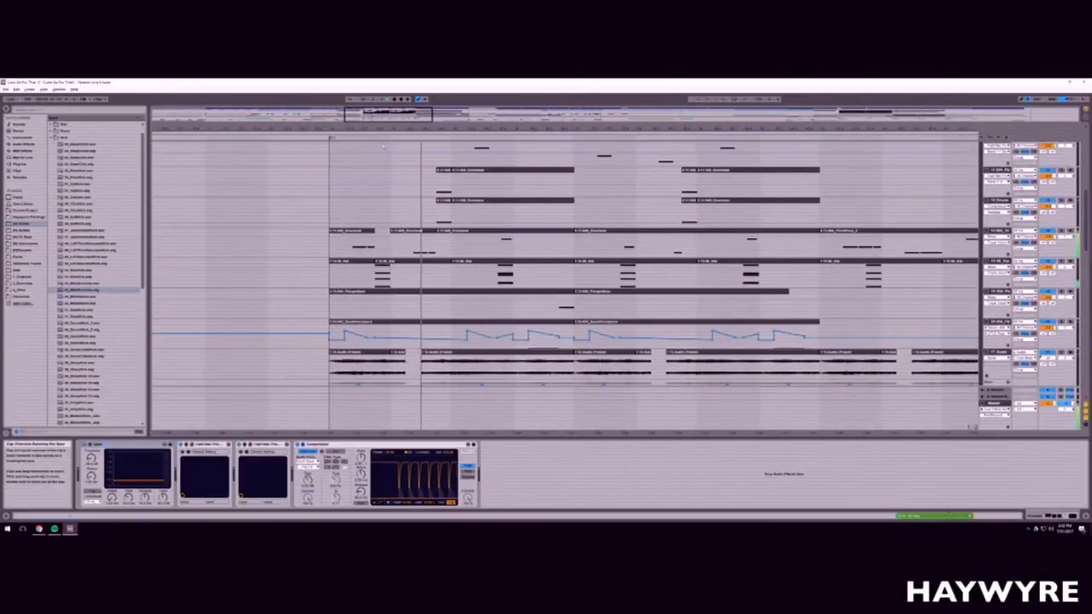
{"action": "scroll", "coordinate": [383, 147], "scroll_direction": "up", "scroll_amount": 2}
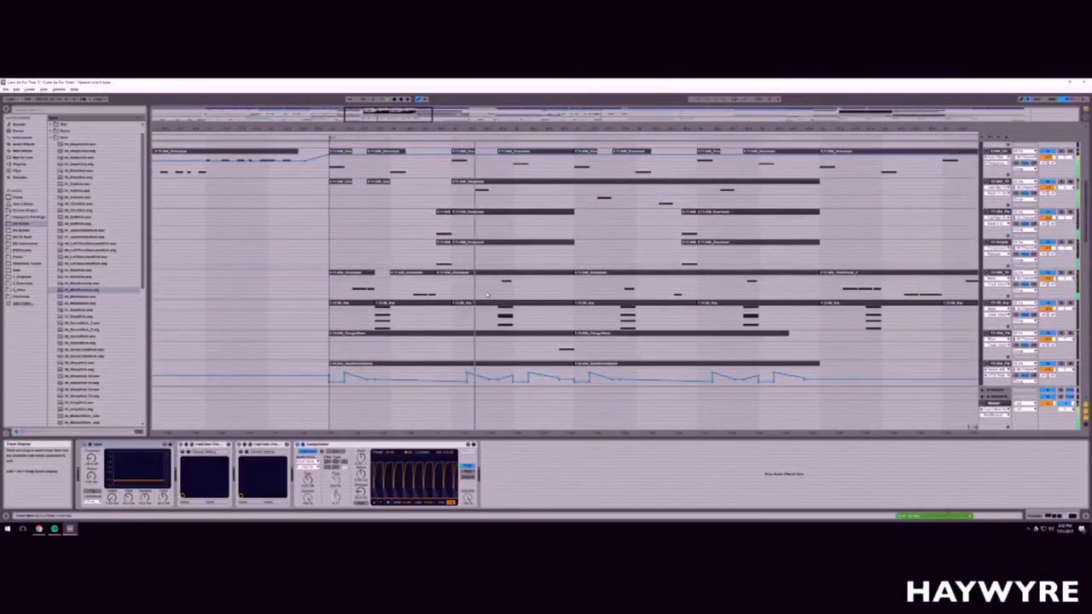
{"action": "left_click_drag", "start_coordinate": [466, 189], "coordinate": [497, 199]}
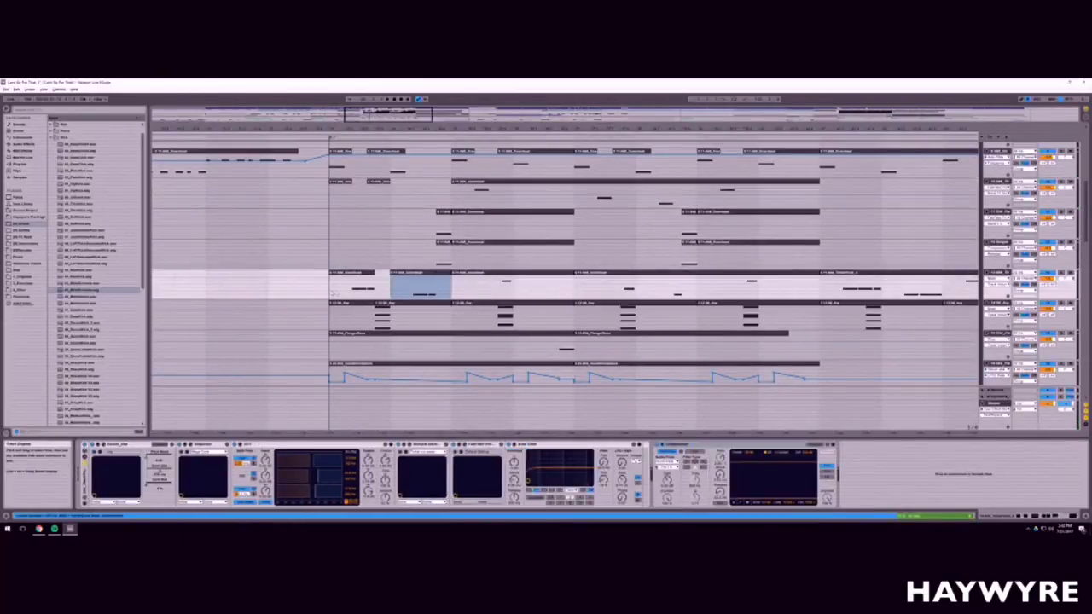
Step: Duplicate the two-note synth track's lower-pitched clip directly after itself and transpose the copy's notes up
{"action": "left_click", "coordinate": [409, 274]}
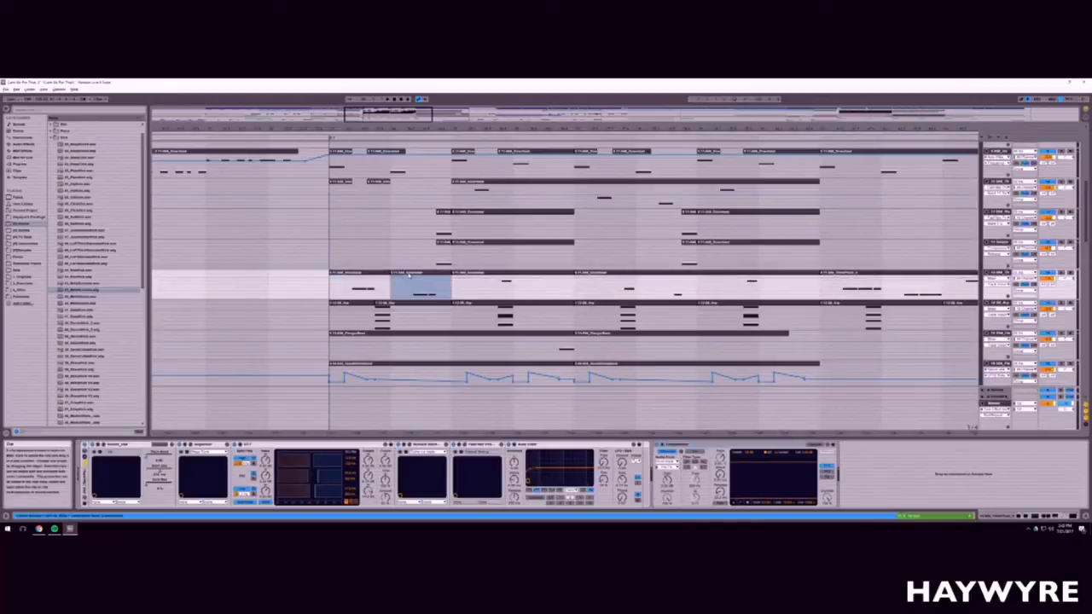
{"action": "left_click", "coordinate": [474, 278]}
{"action": "double_click", "coordinate": [474, 279]}
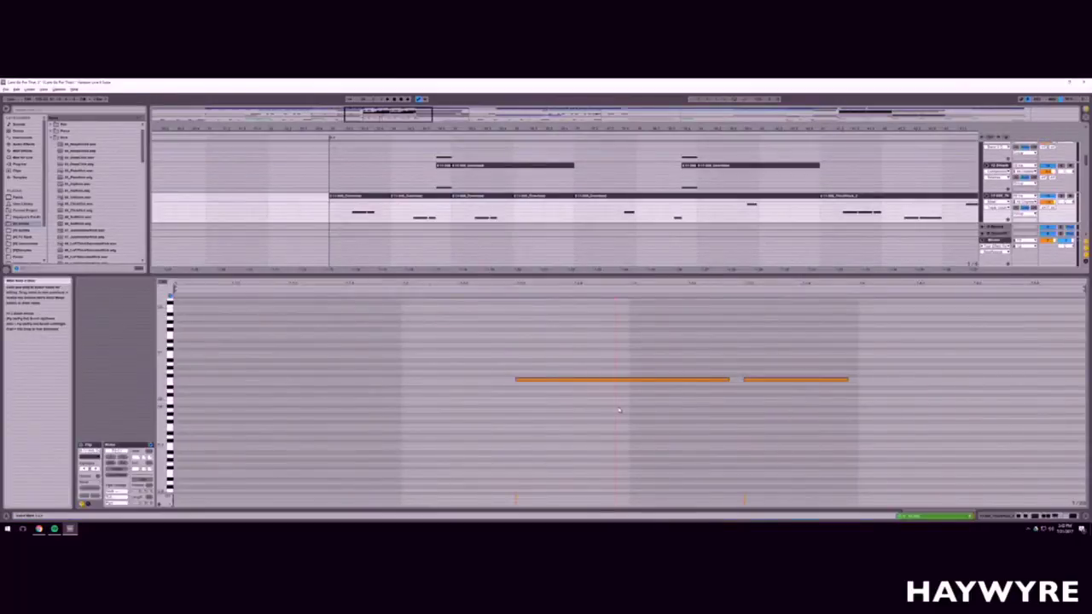
{"action": "key", "text": "ctrl+a"}
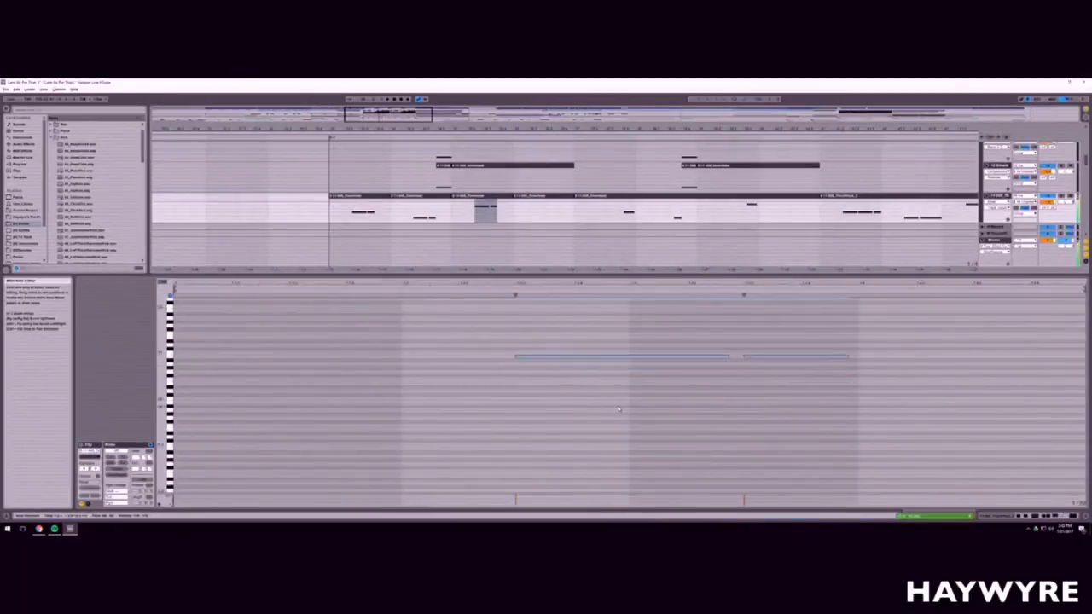
{"action": "key", "text": "shift+Tab"}
Step: Clear the second synth track's note above the copied phrase and raise both notes of that phrase by one semitone
{"action": "scroll", "coordinate": [471, 193], "scroll_direction": "up", "scroll_amount": 2}
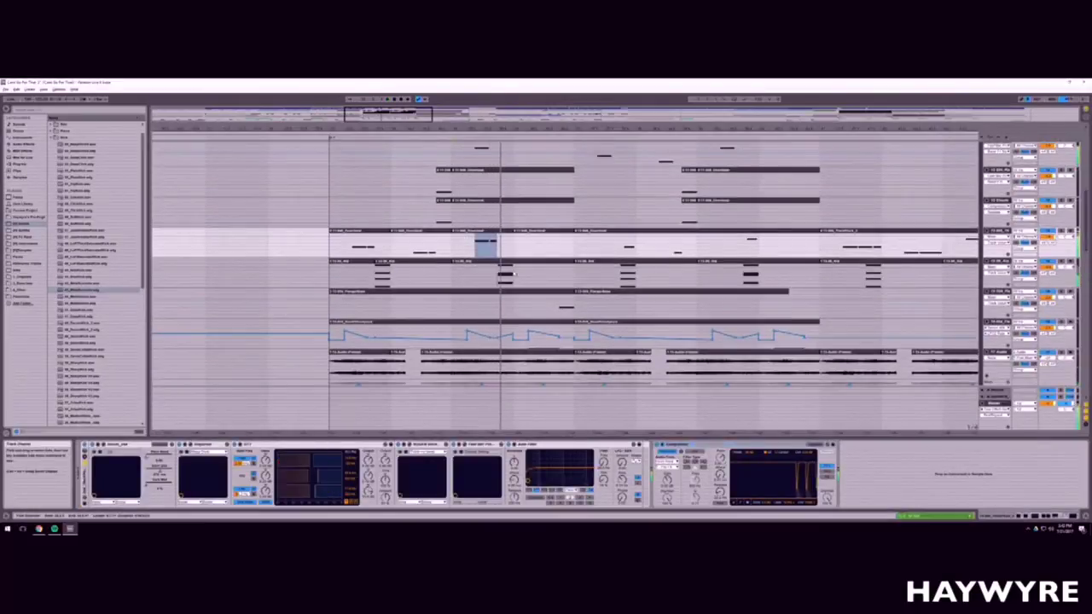
{"action": "left_click", "coordinate": [485, 202]}
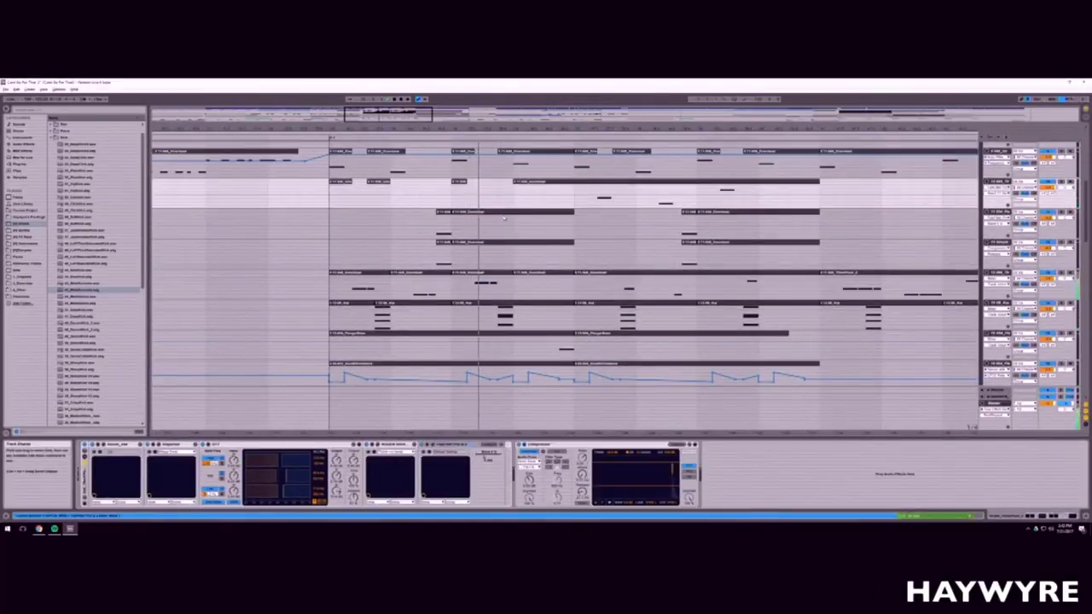
{"action": "double_click", "coordinate": [484, 273]}
{"action": "left_click", "coordinate": [607, 357]}
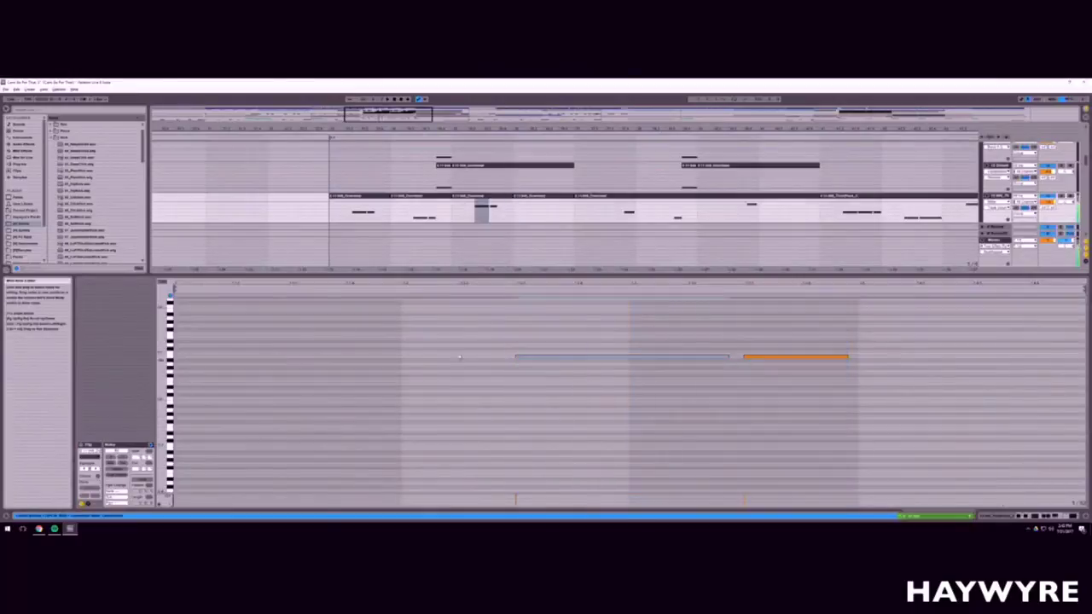
{"action": "key", "text": "Up"}
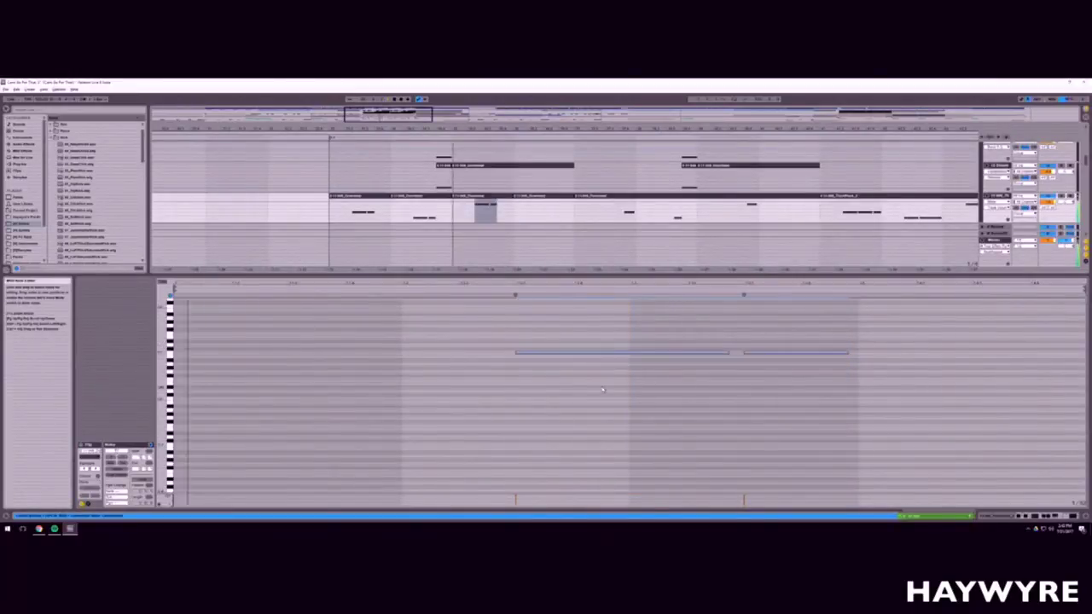
{"action": "key", "text": "shift+Tab"}
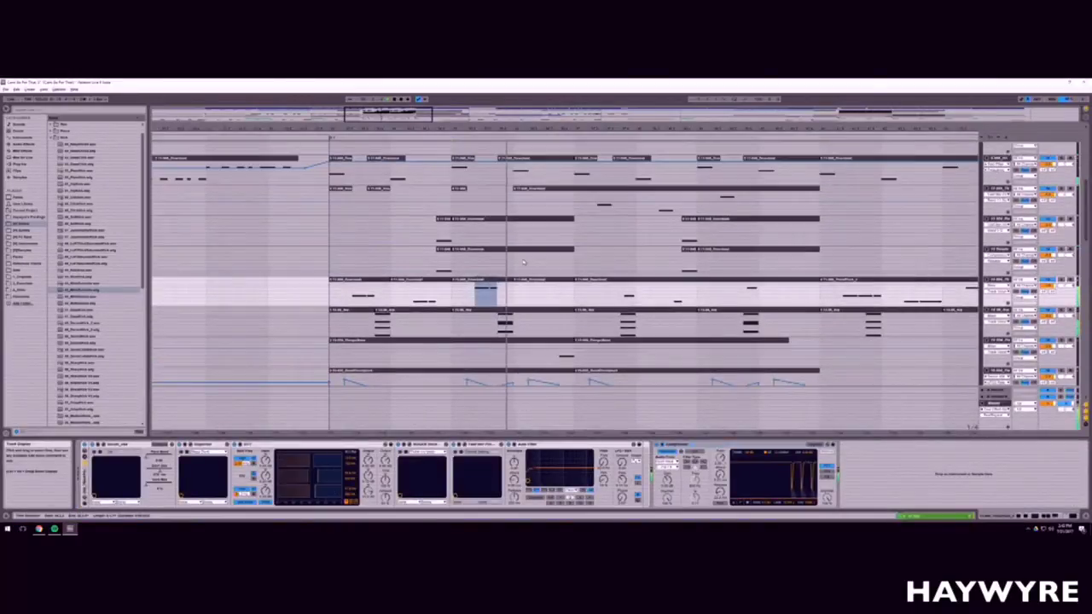
Step: Duplicate the two-note synth track's opening four clips directly after themselves, replacing the following stretch
{"action": "scroll", "coordinate": [480, 263], "scroll_direction": "up", "scroll_amount": 5}
{"action": "scroll", "coordinate": [480, 263], "scroll_direction": "down", "scroll_amount": 4}
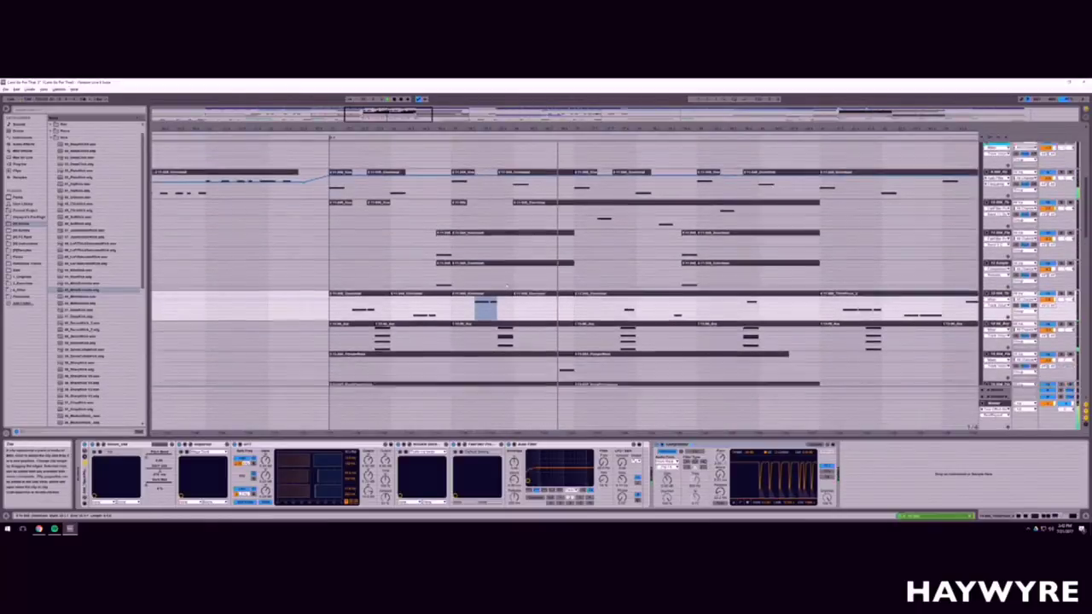
{"action": "left_click_drag", "start_coordinate": [355, 129], "coordinate": [356, 110]}
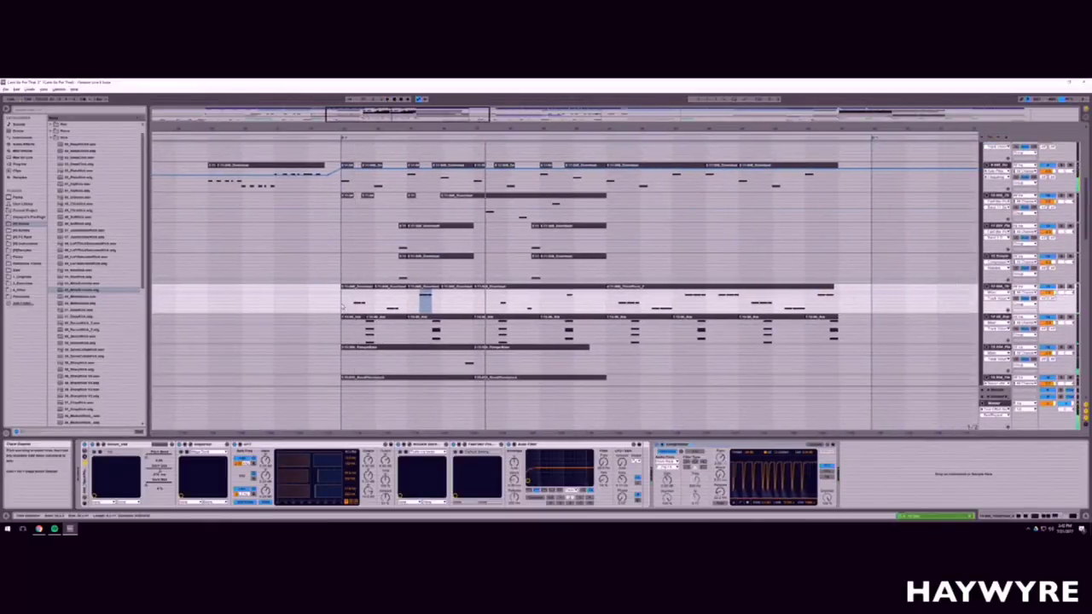
{"action": "left_click_drag", "start_coordinate": [342, 308], "coordinate": [487, 310]}
{"action": "key", "text": "ctrl+d"}
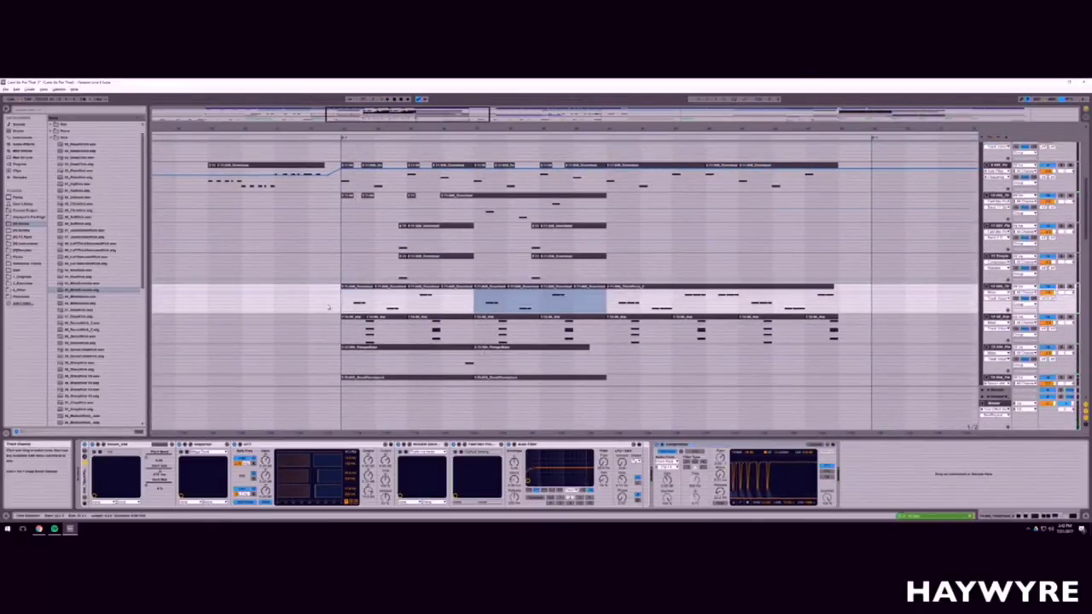
Step: Play the section from just before its start and review how the duplicated phrases sit with the other synth tracks
{"action": "left_click", "coordinate": [305, 308]}
{"action": "scroll", "coordinate": [380, 269], "scroll_direction": "up", "scroll_amount": 1}
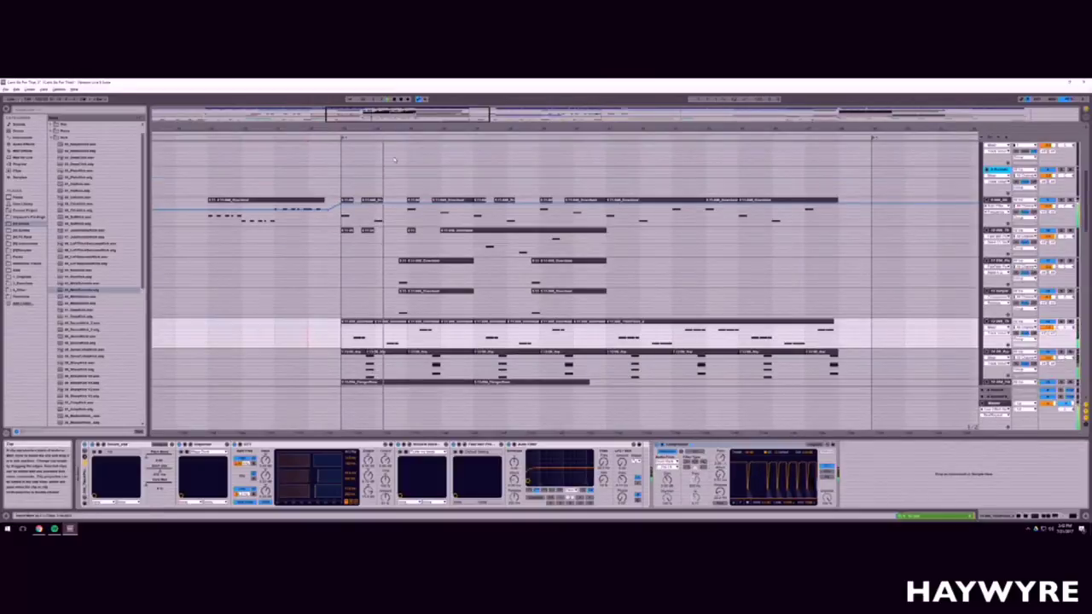
{"action": "left_click_drag", "start_coordinate": [378, 112], "coordinate": [347, 119]}
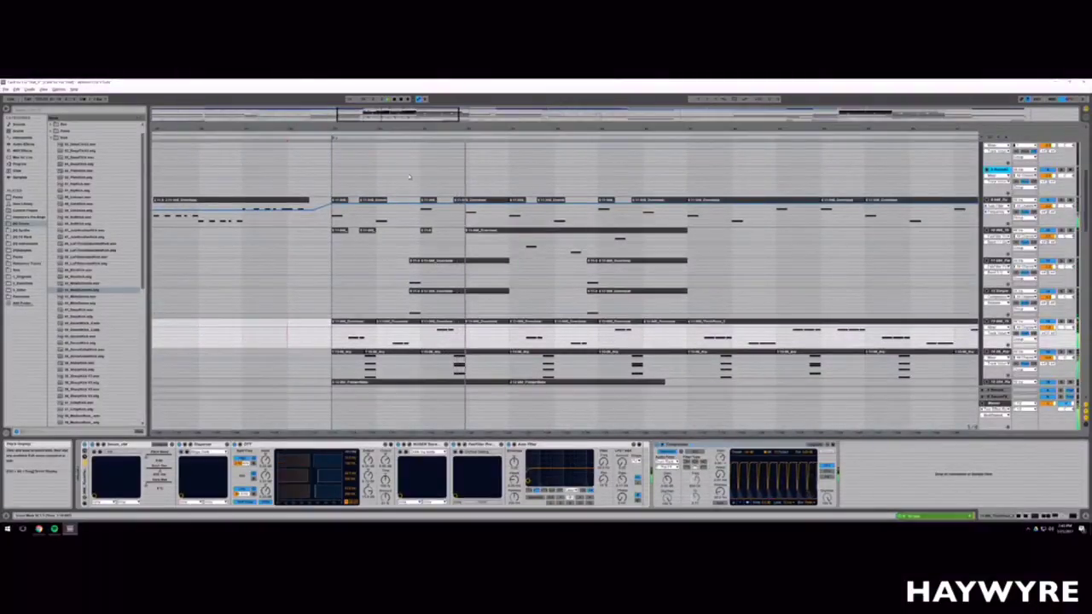
{"action": "scroll", "coordinate": [512, 273], "scroll_direction": "down", "scroll_amount": 4}
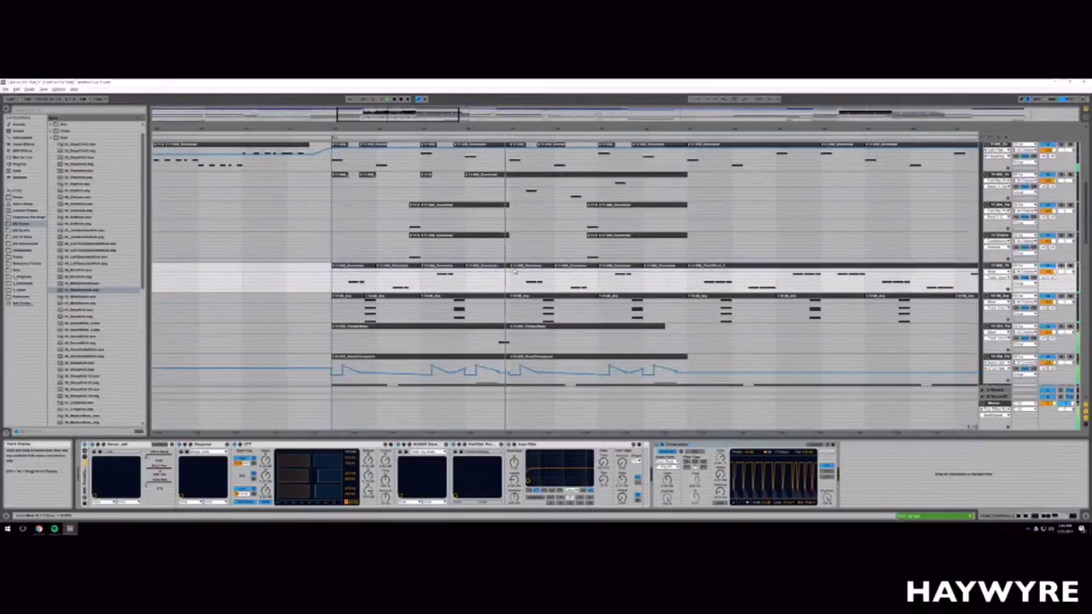
{"action": "scroll", "coordinate": [461, 299], "scroll_direction": "up", "scroll_amount": 3}
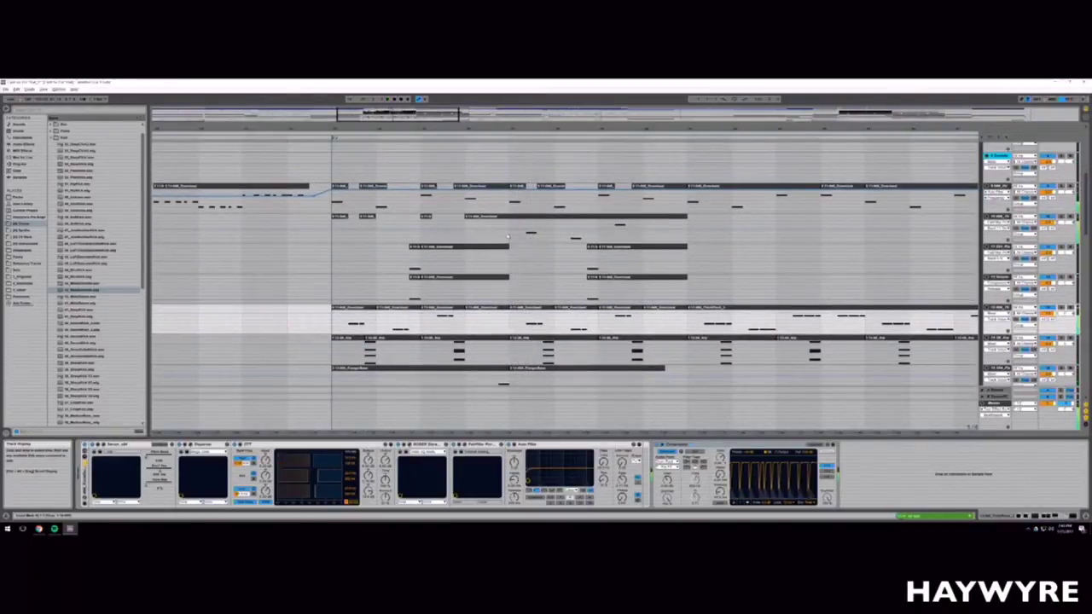
Step: Clear all of the second synth track's clips in this section and play the section from its start
{"action": "left_click_drag", "start_coordinate": [510, 230], "coordinate": [721, 233]}
{"action": "left_click_drag", "start_coordinate": [332, 235], "coordinate": [557, 234]}
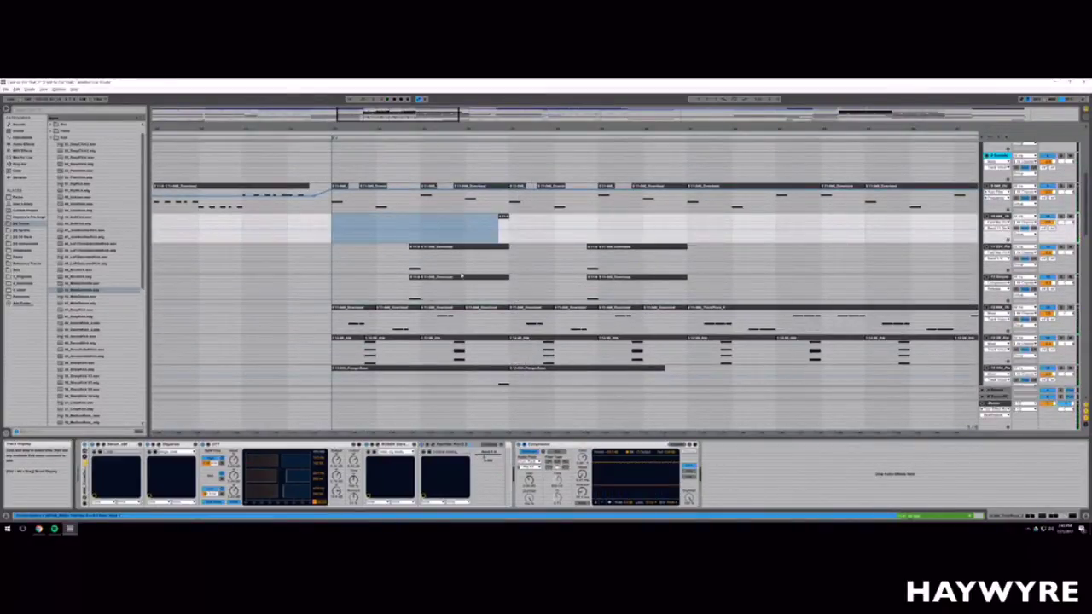
{"action": "left_click_drag", "start_coordinate": [487, 229], "coordinate": [541, 228]}
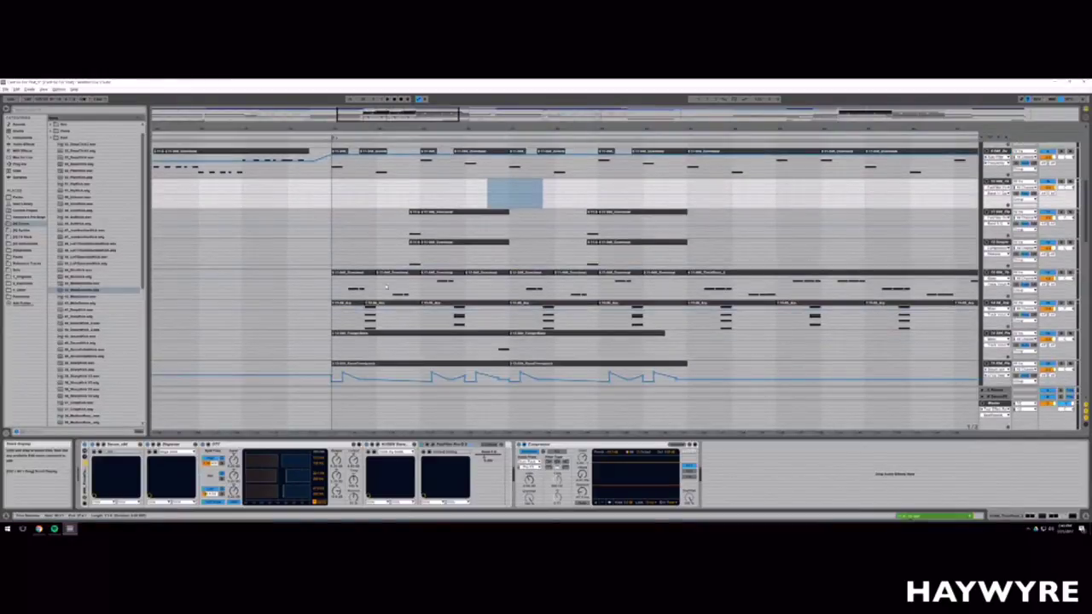
{"action": "left_click", "coordinate": [330, 247]}
{"action": "key", "text": "space"}
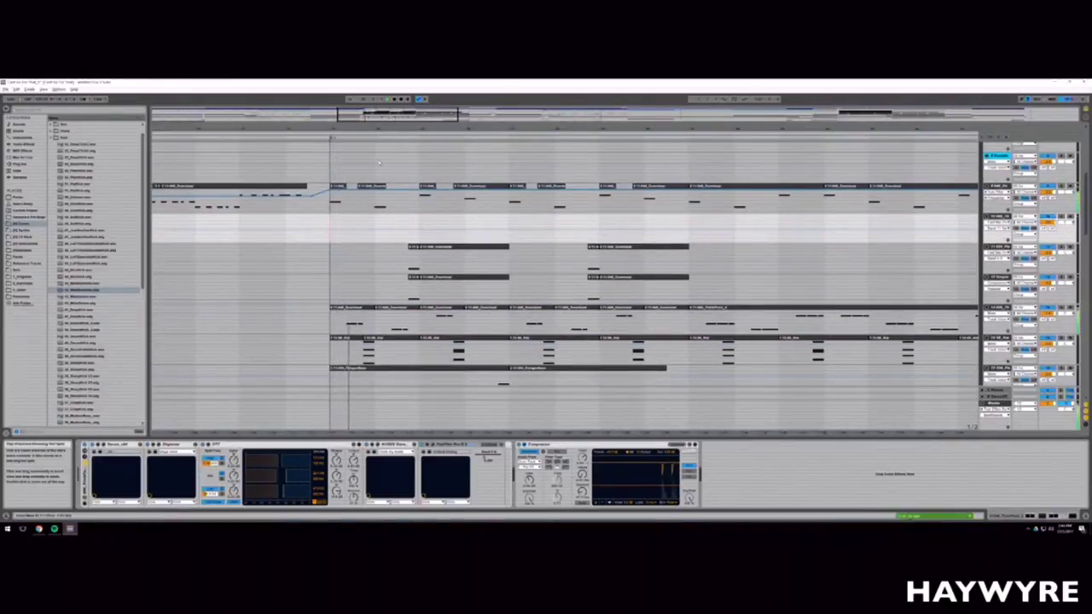
Step: Try a short single-note clip on the emptied second synth track, aligned with the section's first chord
{"action": "left_click_drag", "start_coordinate": [385, 121], "coordinate": [384, 130]}
{"action": "key", "text": "space"}
{"action": "left_click", "coordinate": [356, 332]}
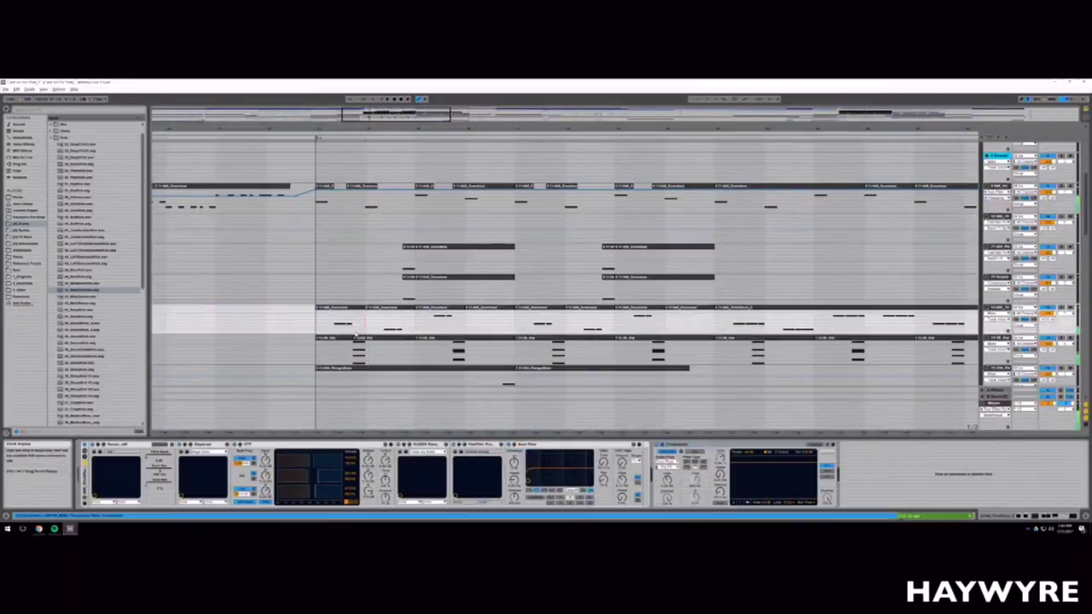
{"action": "left_click", "coordinate": [326, 207]}
{"action": "left_click", "coordinate": [357, 239]}
{"action": "key", "text": "ctrl+v"}
{"action": "key", "text": "space"}
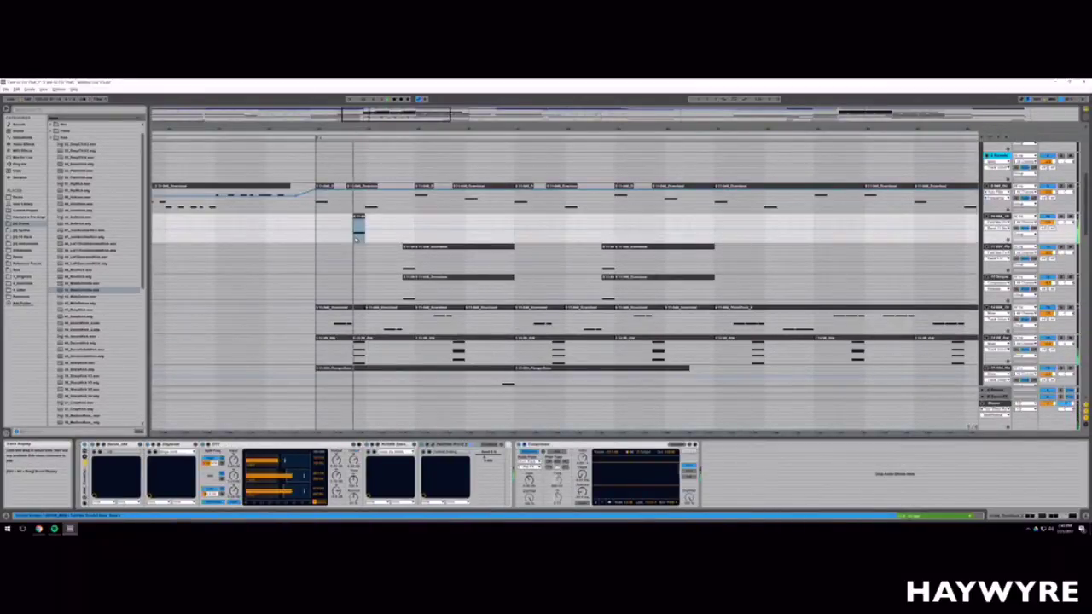
{"action": "key", "text": "Delete"}
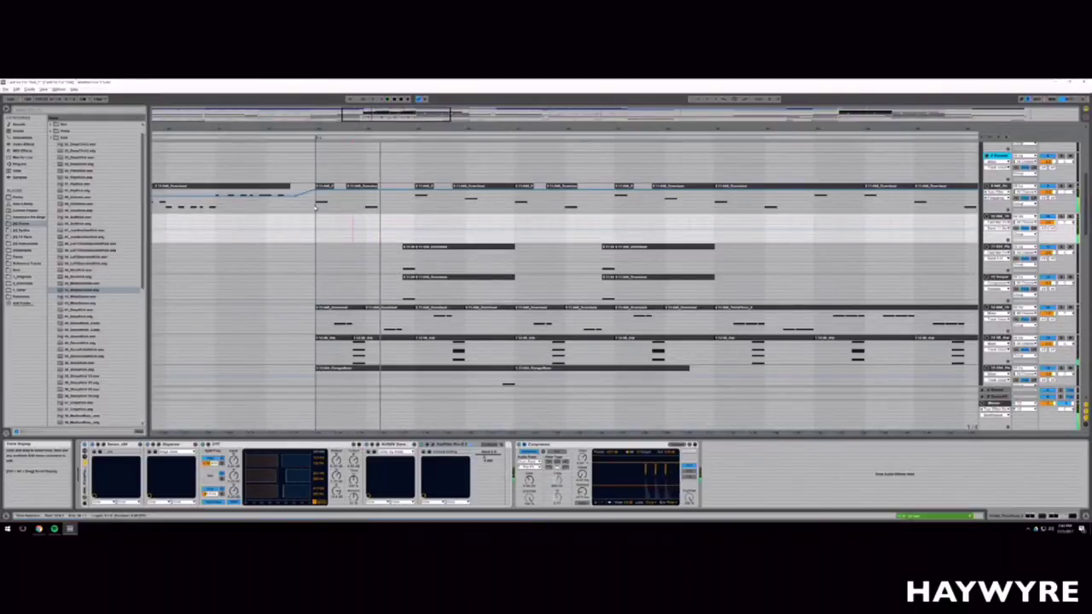
Step: Copy the fourth synth track's short opening clip to the section's first chord and raise the pitch of its note
{"action": "left_click", "coordinate": [320, 203]}
{"action": "key", "text": "space"}
{"action": "scroll", "coordinate": [331, 183], "scroll_direction": "down", "scroll_amount": 3}
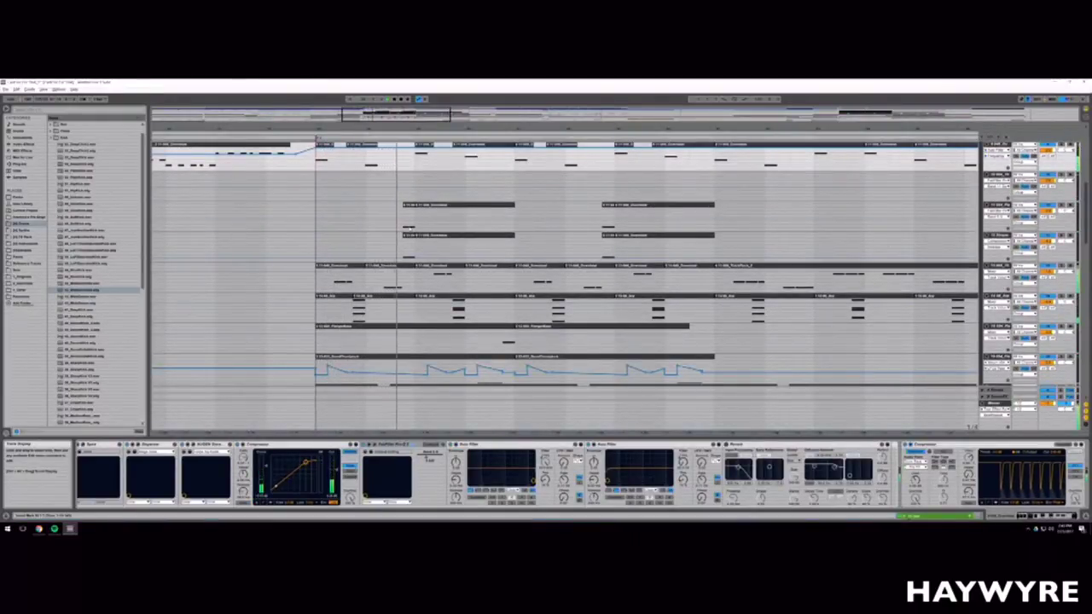
{"action": "left_click", "coordinate": [409, 244]}
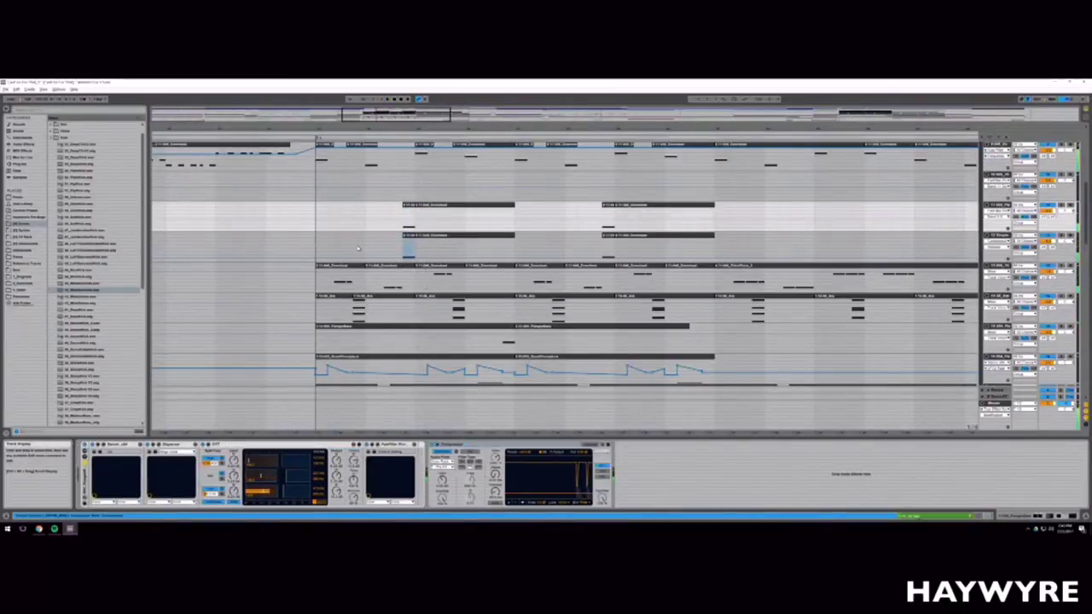
{"action": "left_click", "coordinate": [353, 249]}
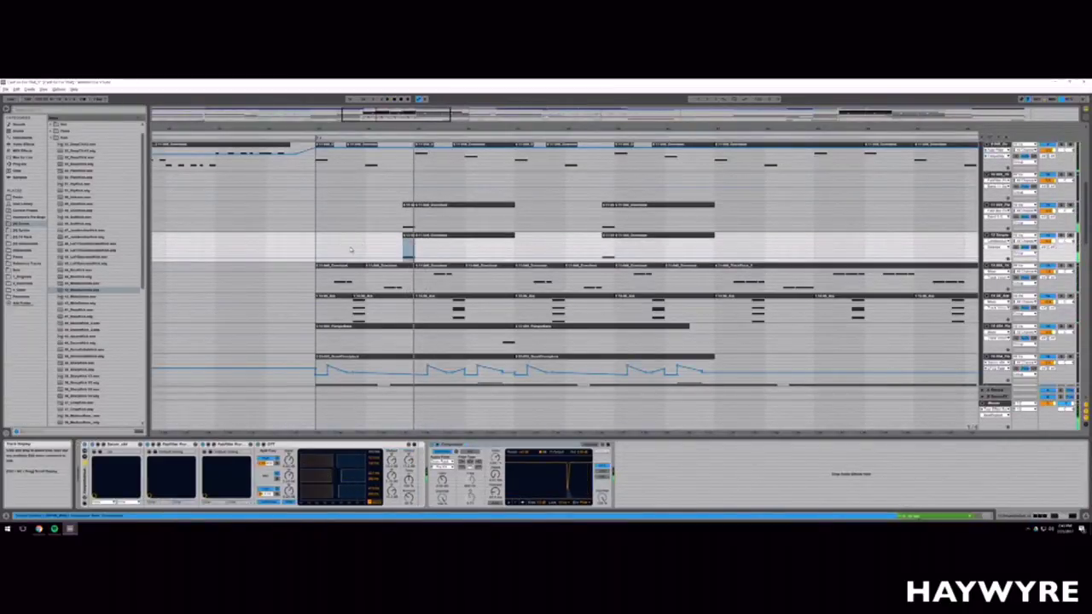
{"action": "double_click", "coordinate": [359, 236]}
{"action": "left_click", "coordinate": [484, 371]}
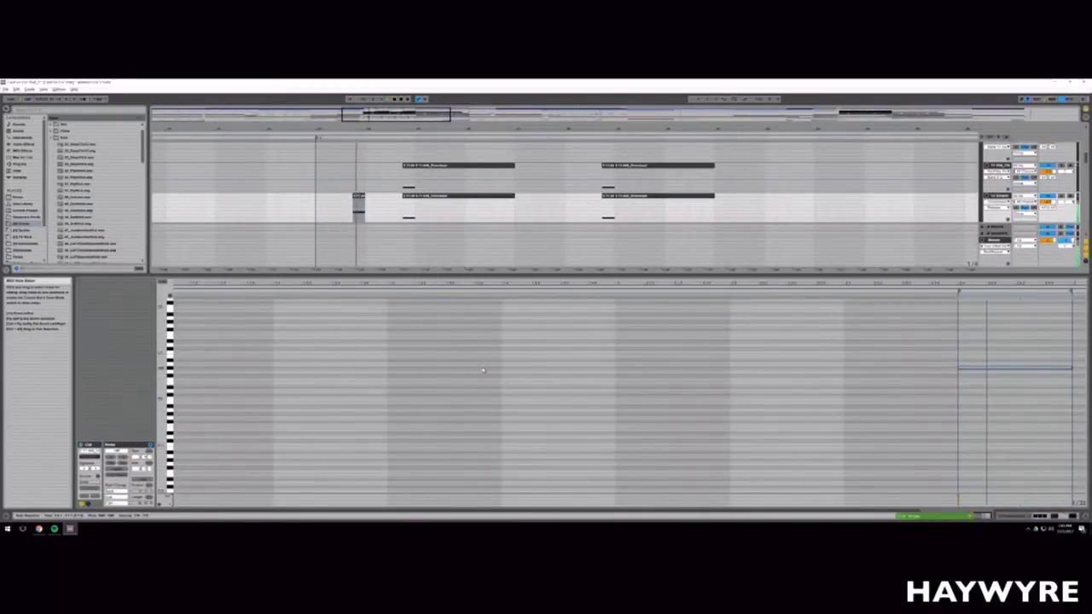
{"action": "key", "text": "shift+Tab"}
{"action": "key", "text": "space"}
{"action": "key", "text": "space"}
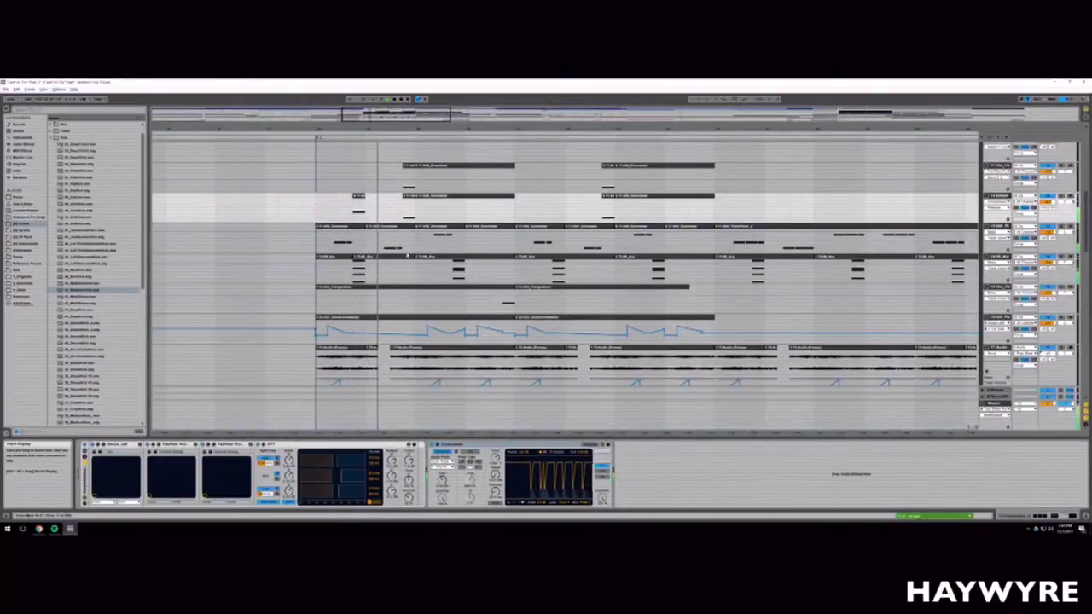
Step: Copy the fourth synth track's short opening clip to a later chord in the section's first phrase and raise its note's pitch
{"action": "scroll", "coordinate": [408, 255], "scroll_direction": "up", "scroll_amount": 3}
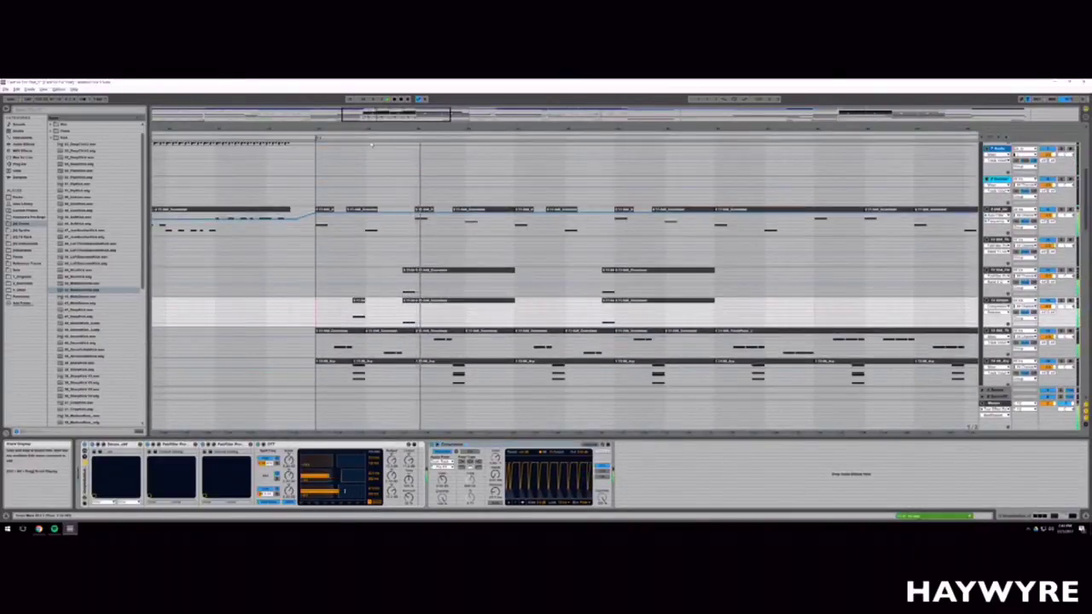
{"action": "left_click_drag", "start_coordinate": [372, 128], "coordinate": [356, 109]}
{"action": "scroll", "coordinate": [431, 293], "scroll_direction": "down", "scroll_amount": 1}
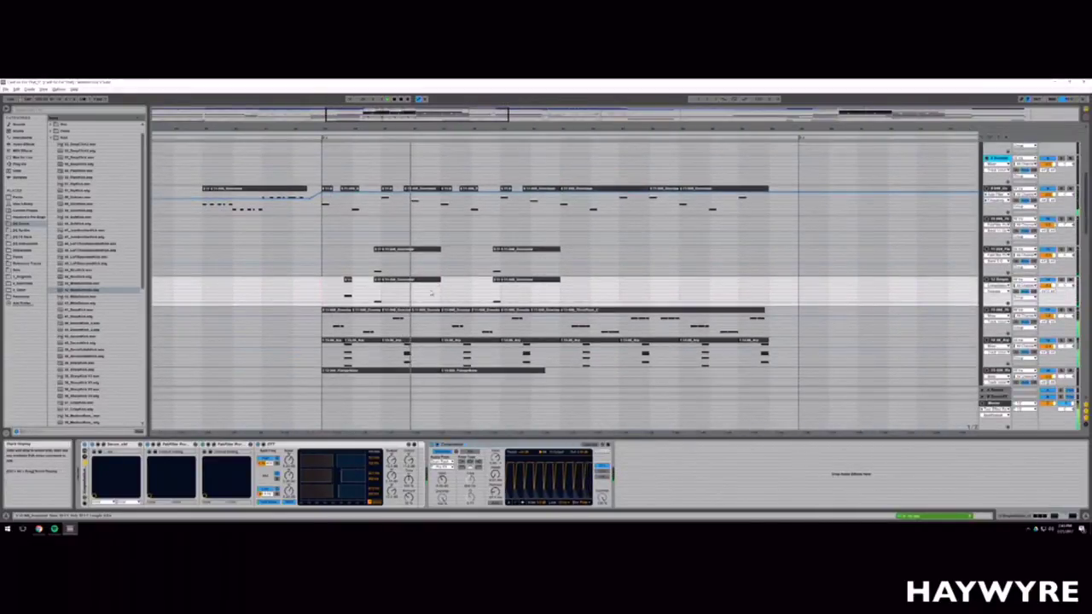
{"action": "left_click", "coordinate": [347, 279]}
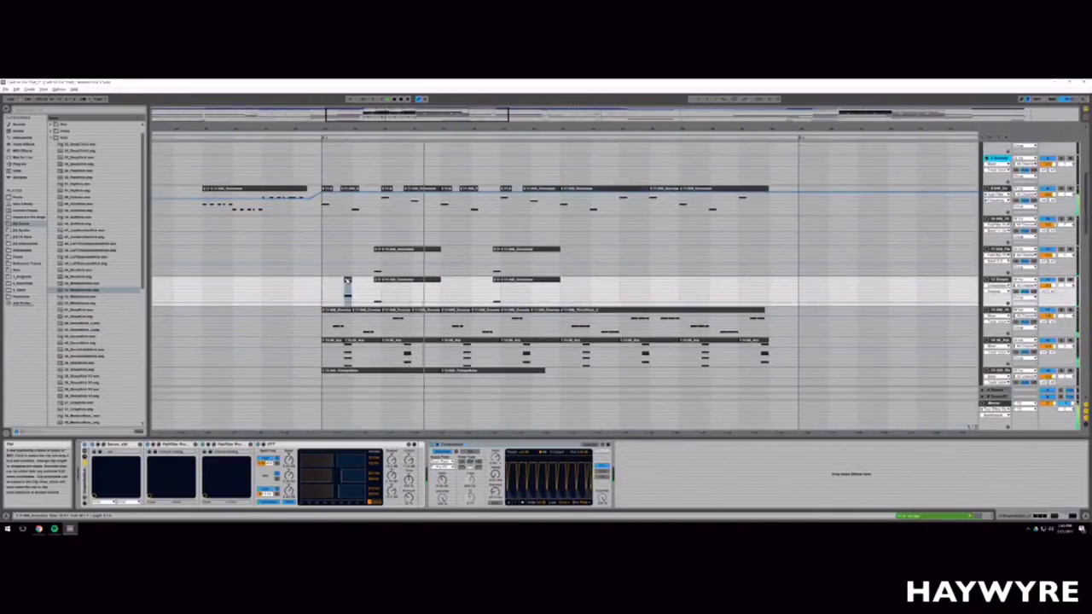
{"action": "double_click", "coordinate": [405, 295]}
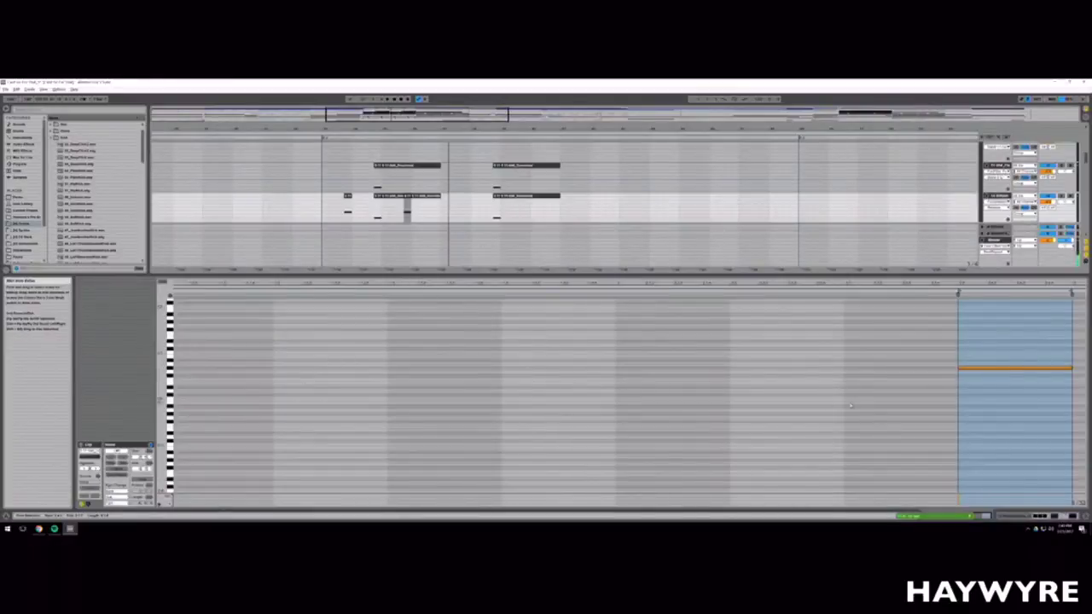
{"action": "left_click", "coordinate": [993, 408]}
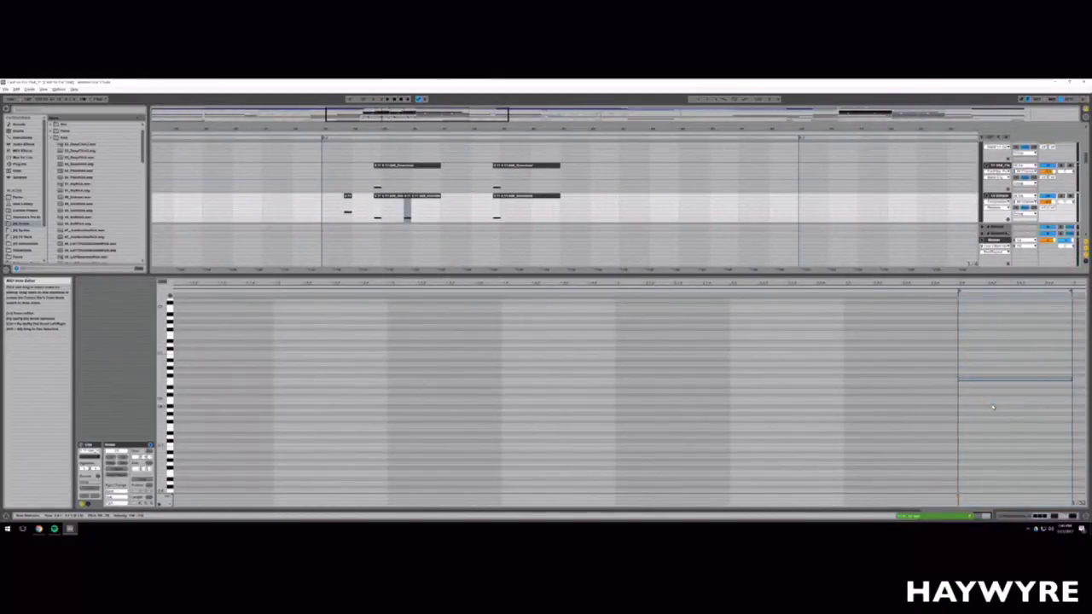
{"action": "key", "text": "shift+Tab"}
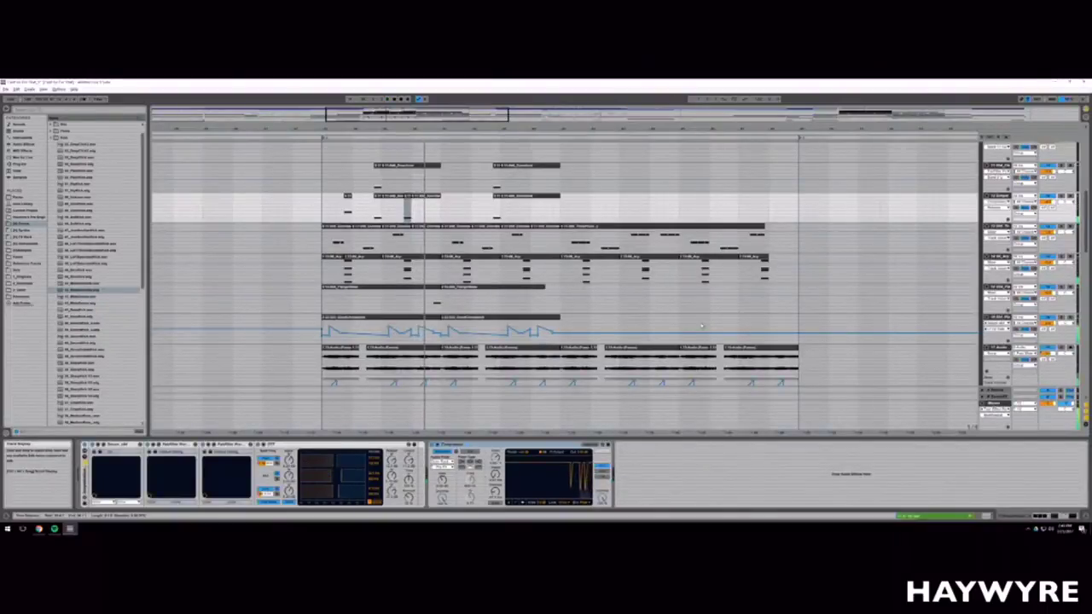
{"action": "key", "text": "shift+Tab"}
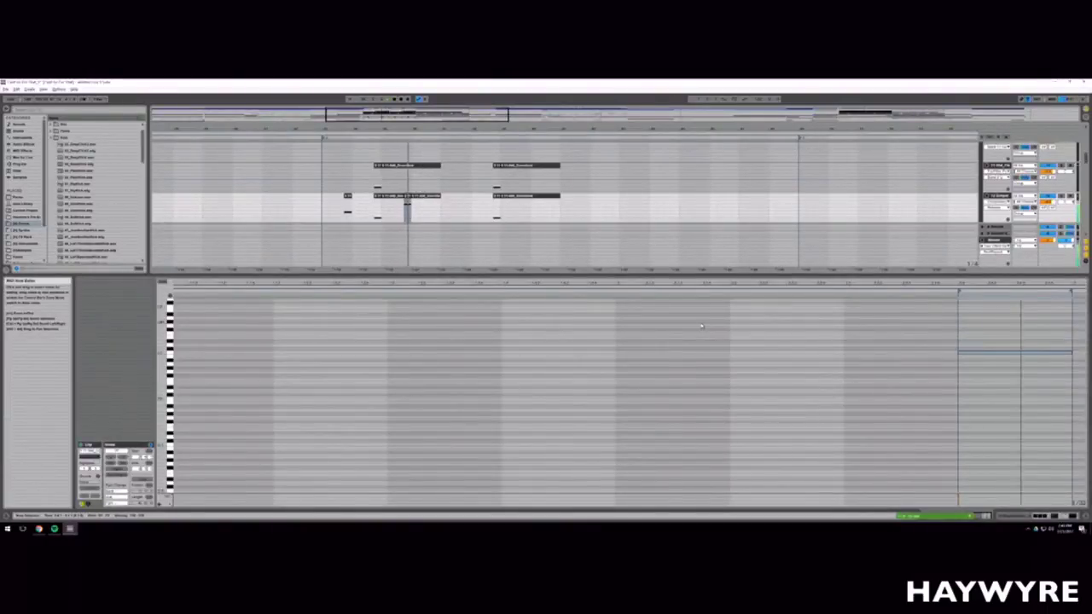
{"action": "key", "text": "shift+Tab"}
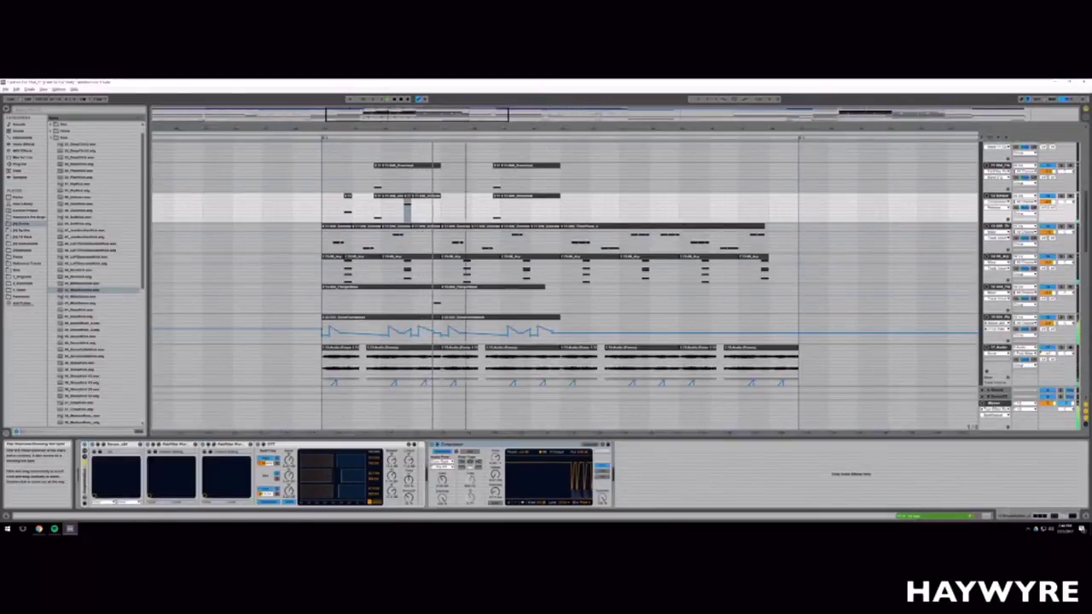
Step: Consolidate the first phrase's clips on the third and fourth synth tracks into one clip per track
{"action": "scroll", "coordinate": [451, 203], "scroll_direction": "up", "scroll_amount": 4}
{"action": "left_click", "coordinate": [287, 233]}
{"action": "left_click_drag", "start_coordinate": [248, 236], "coordinate": [428, 239]}
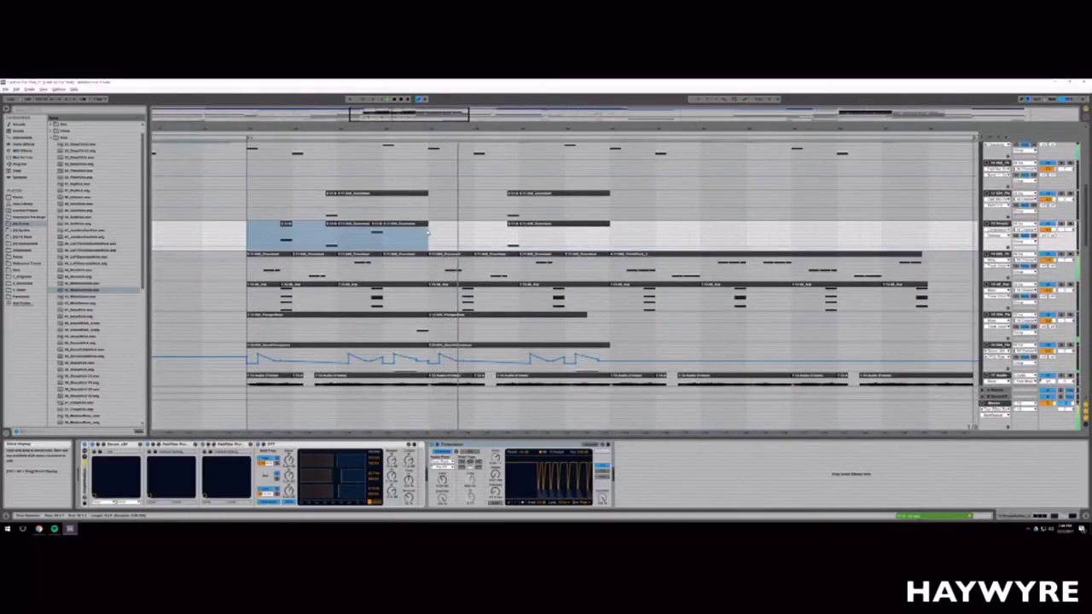
{"action": "key", "text": "ctrl+j"}
{"action": "key", "text": "Up"}
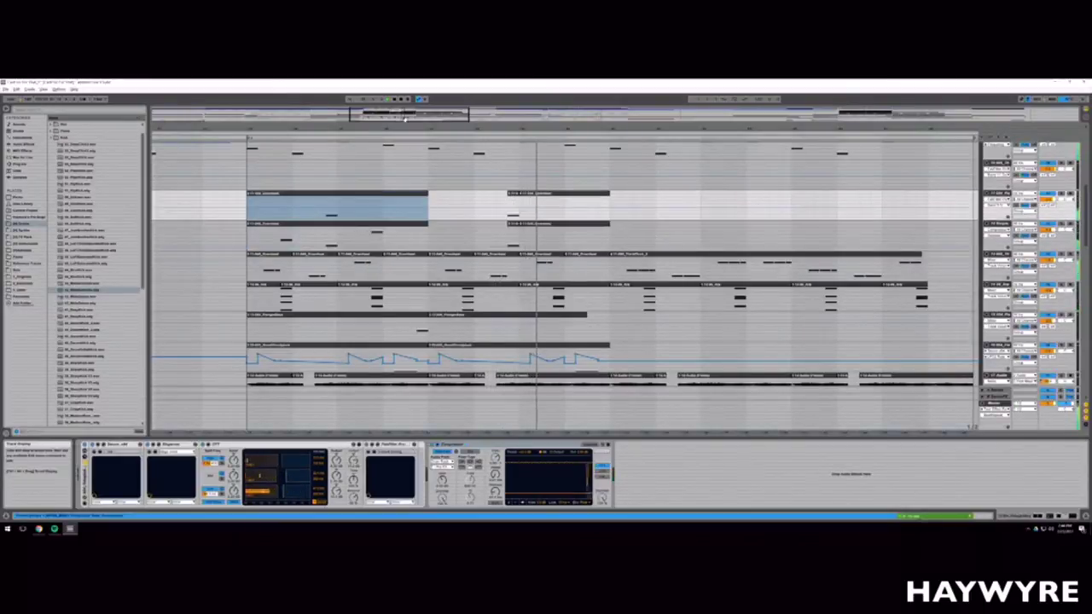
Step: Consolidate the second phrase's clips on the third and fourth synth tracks into one clip per track
{"action": "scroll", "coordinate": [468, 210], "scroll_direction": "down", "scroll_amount": 3}
{"action": "left_click_drag", "start_coordinate": [440, 210], "coordinate": [472, 211]}
{"action": "left_click_drag", "start_coordinate": [540, 215], "coordinate": [573, 215]}
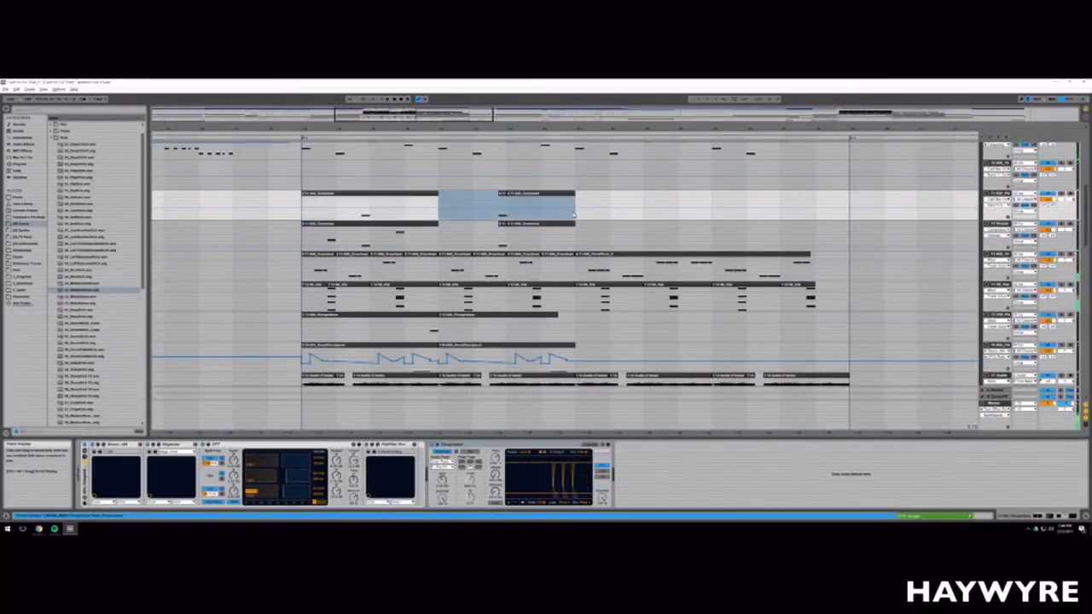
{"action": "key", "text": "ctrl+j"}
{"action": "left_click_drag", "start_coordinate": [440, 239], "coordinate": [573, 240]}
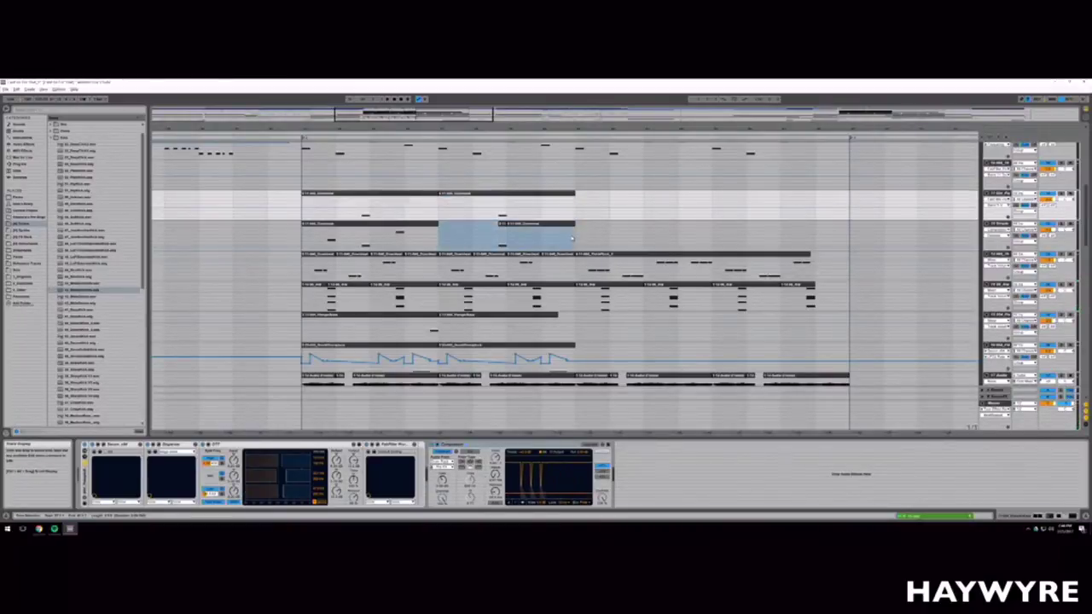
{"action": "key", "text": "ctrl+j"}
Step: Duplicate the fourth synth track's edited first phrase over its second phrase and play the section
{"action": "left_click_drag", "start_coordinate": [641, 129], "coordinate": [414, 115]}
{"action": "scroll", "coordinate": [435, 219], "scroll_direction": "up", "scroll_amount": 1}
{"action": "scroll", "coordinate": [437, 367], "scroll_direction": "up", "scroll_amount": 3}
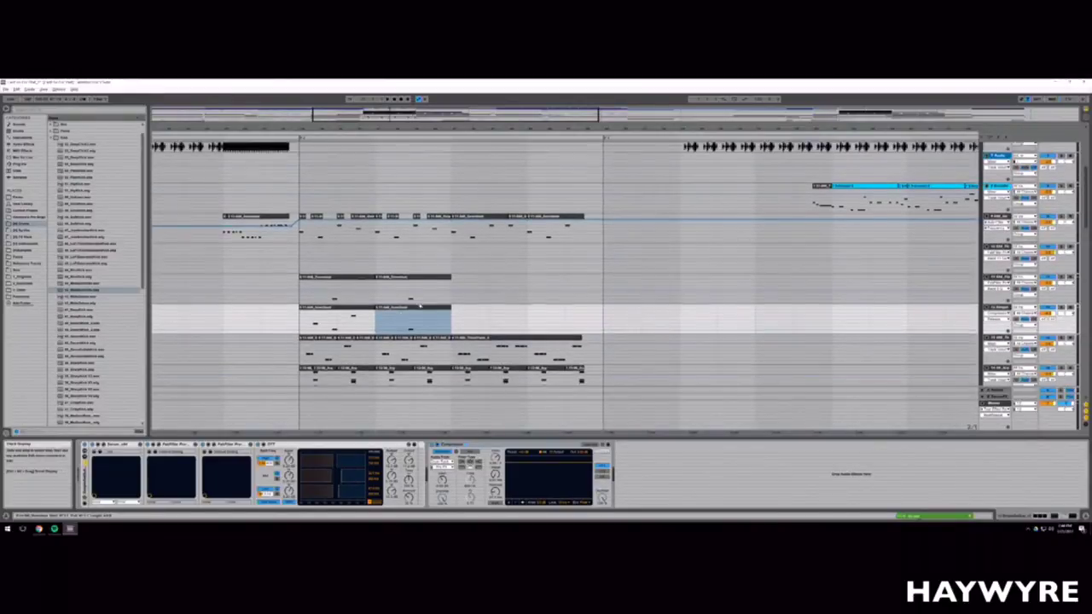
{"action": "scroll", "coordinate": [363, 281], "scroll_direction": "down", "scroll_amount": 1}
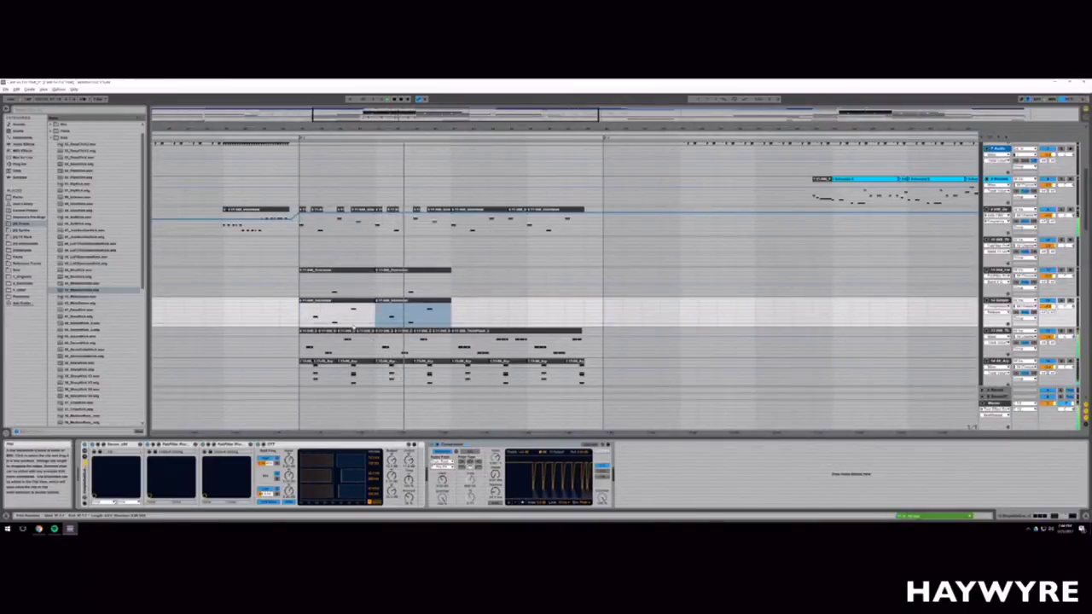
Step: Listen to the section and look through the synth, audio and automation tracks beneath the edited phrases
{"action": "scroll", "coordinate": [353, 328], "scroll_direction": "down", "scroll_amount": 1}
{"action": "scroll", "coordinate": [435, 309], "scroll_direction": "down", "scroll_amount": 1}
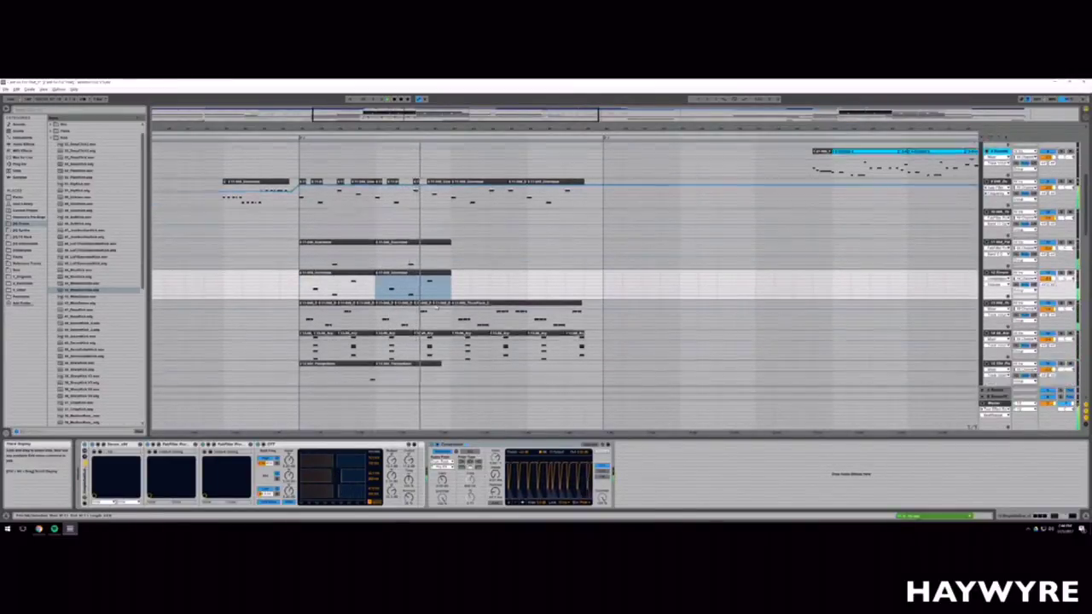
{"action": "scroll", "coordinate": [435, 309], "scroll_direction": "down", "scroll_amount": 3}
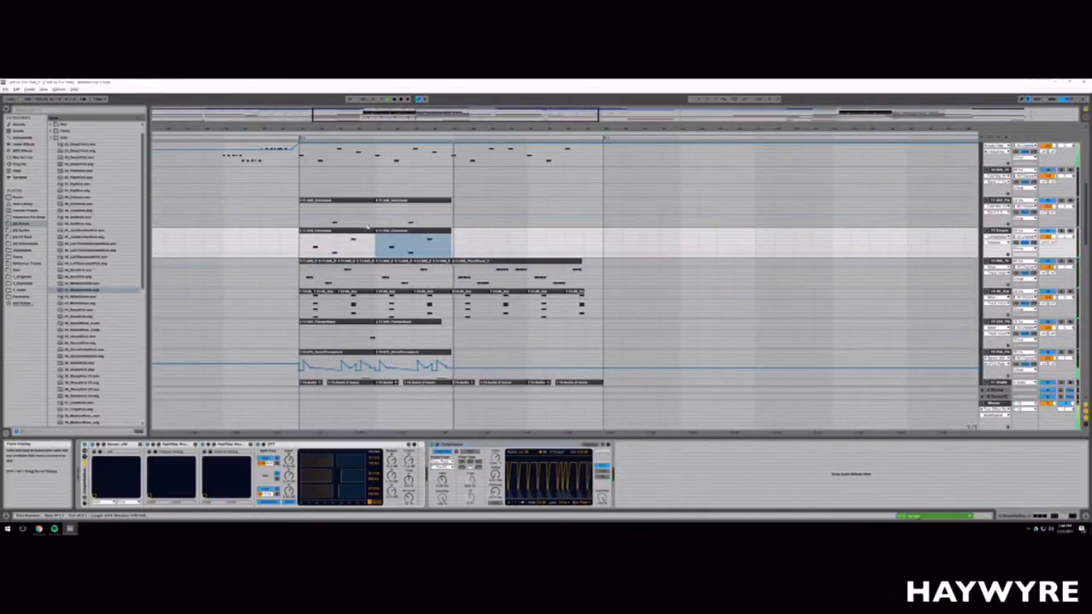
{"action": "scroll", "coordinate": [460, 262], "scroll_direction": "down", "scroll_amount": 10}
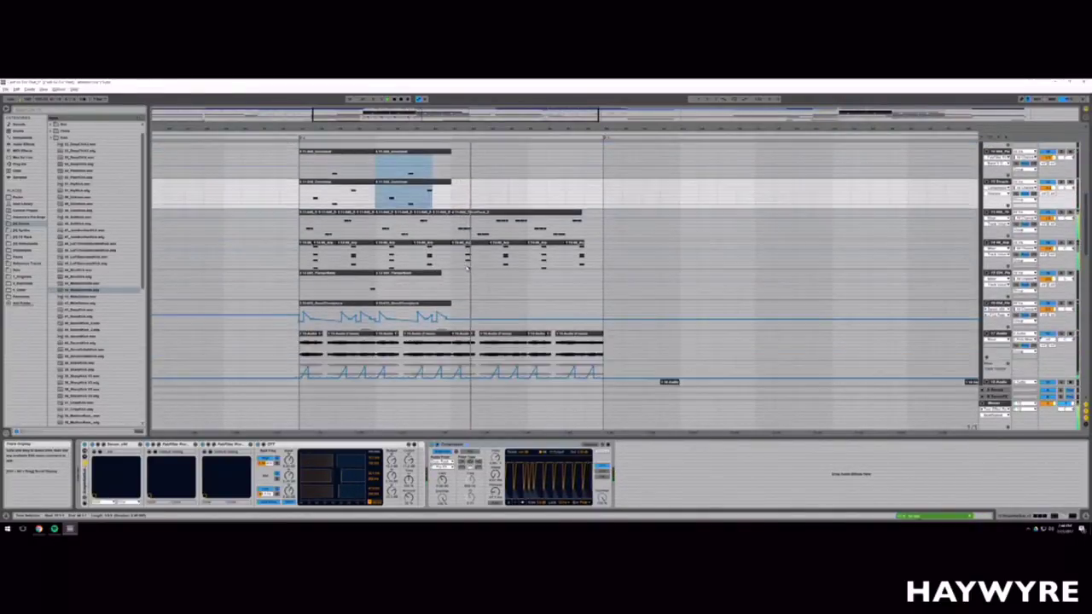
{"action": "scroll", "coordinate": [470, 262], "scroll_direction": "down", "scroll_amount": 8}
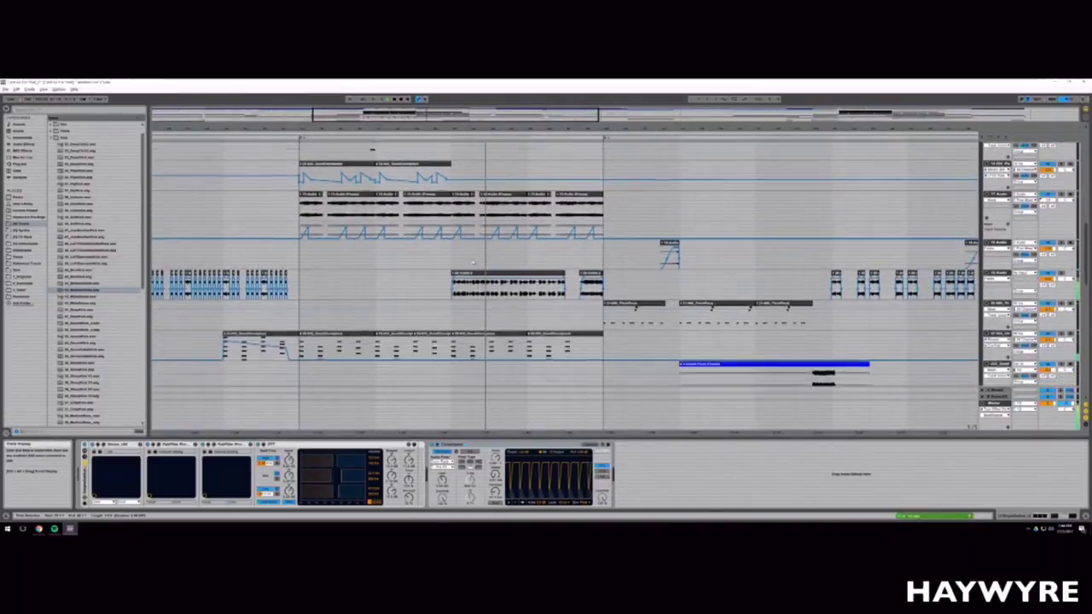
{"action": "scroll", "coordinate": [572, 237], "scroll_direction": "up", "scroll_amount": 15}
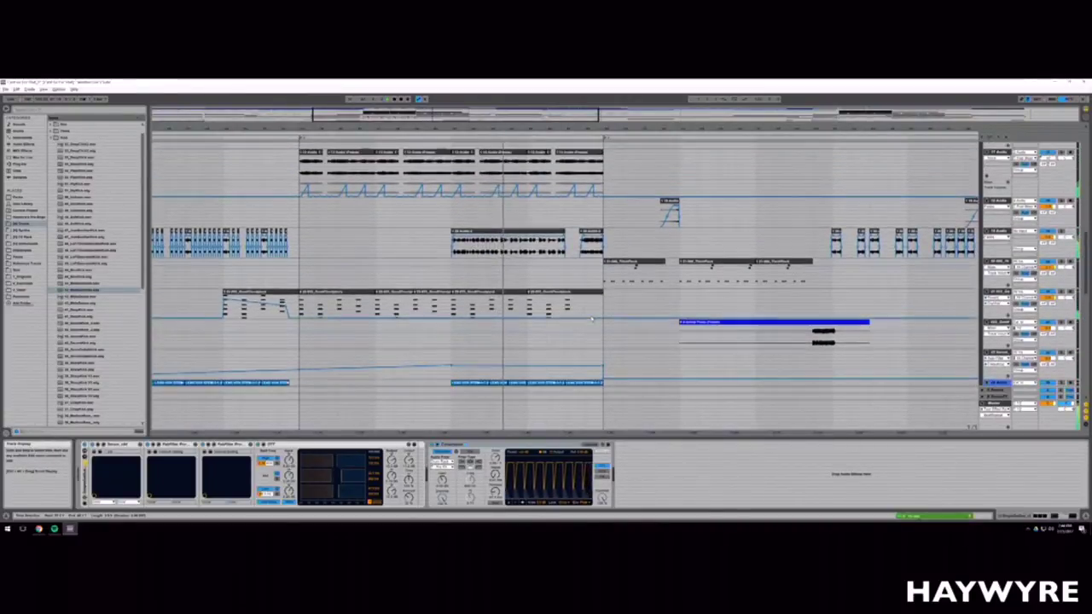
{"action": "scroll", "coordinate": [605, 321], "scroll_direction": "up", "scroll_amount": 3}
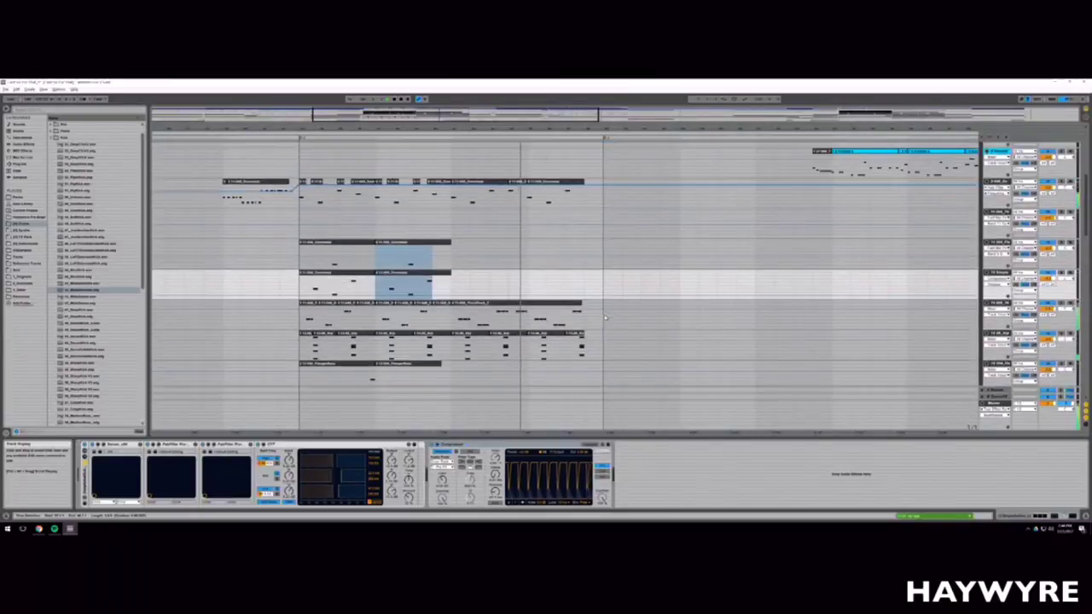
{"action": "scroll", "coordinate": [581, 321], "scroll_direction": "up", "scroll_amount": 3}
Step: Locate the matching section near the arrangement's end and review its synth, audio and drum tracks during playback
{"action": "left_click_drag", "start_coordinate": [441, 129], "coordinate": [478, 111]}
{"action": "scroll", "coordinate": [506, 271], "scroll_direction": "up", "scroll_amount": 1}
{"action": "scroll", "coordinate": [506, 271], "scroll_direction": "up", "scroll_amount": 10}
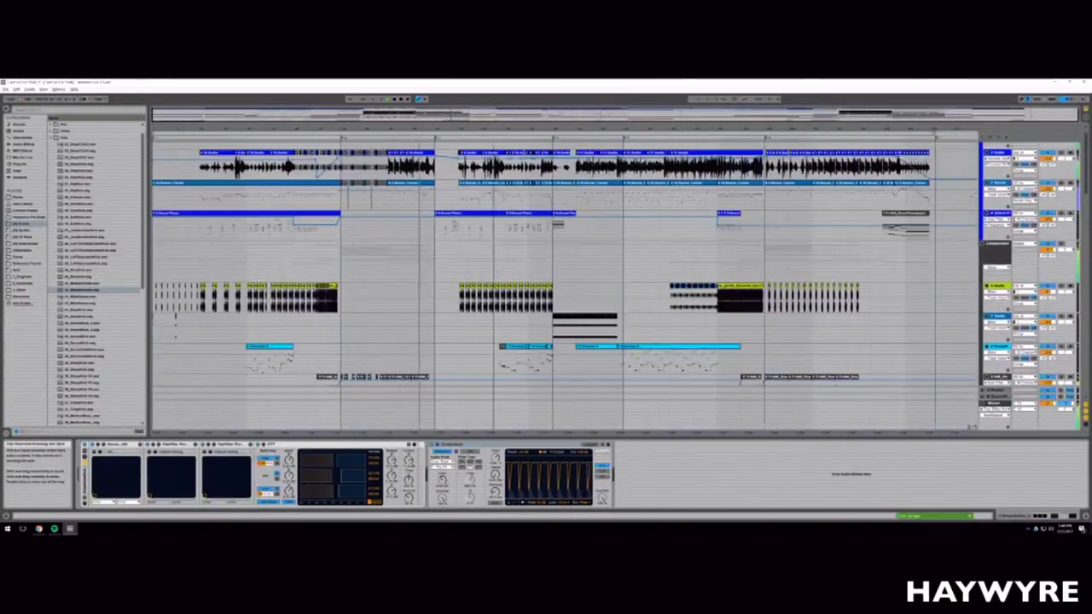
{"action": "scroll", "coordinate": [898, 254], "scroll_direction": "down", "scroll_amount": 8}
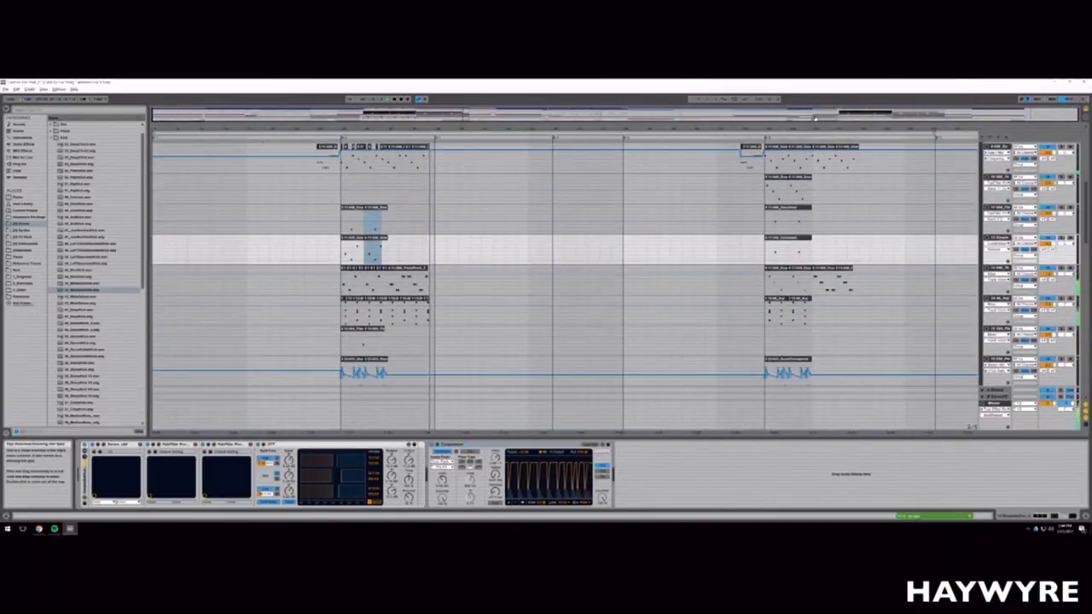
{"action": "left_click_drag", "start_coordinate": [789, 112], "coordinate": [789, 145]}
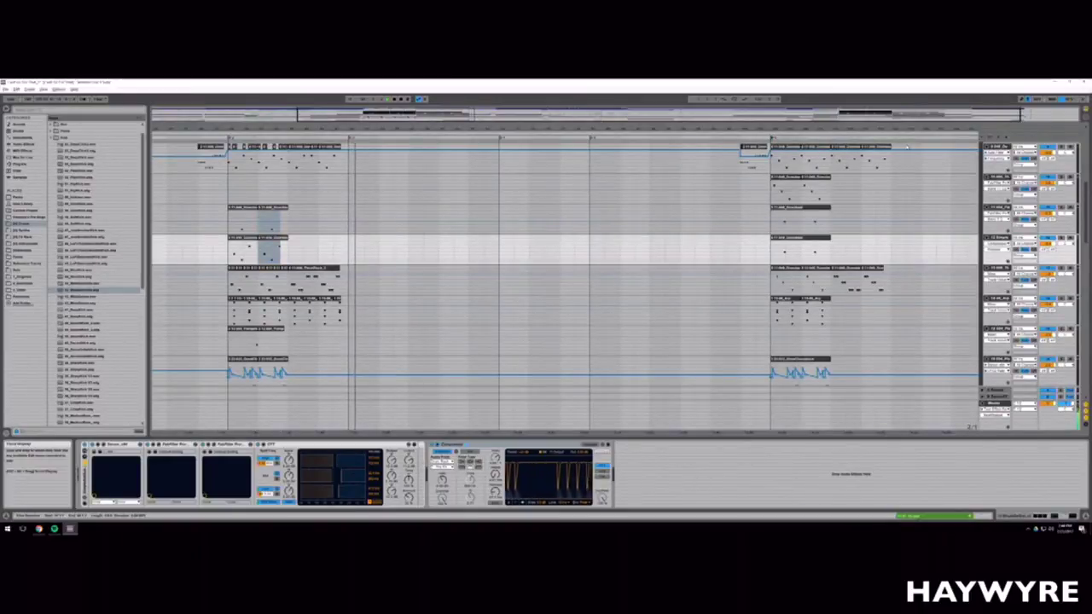
{"action": "left_click_drag", "start_coordinate": [851, 117], "coordinate": [806, 162]}
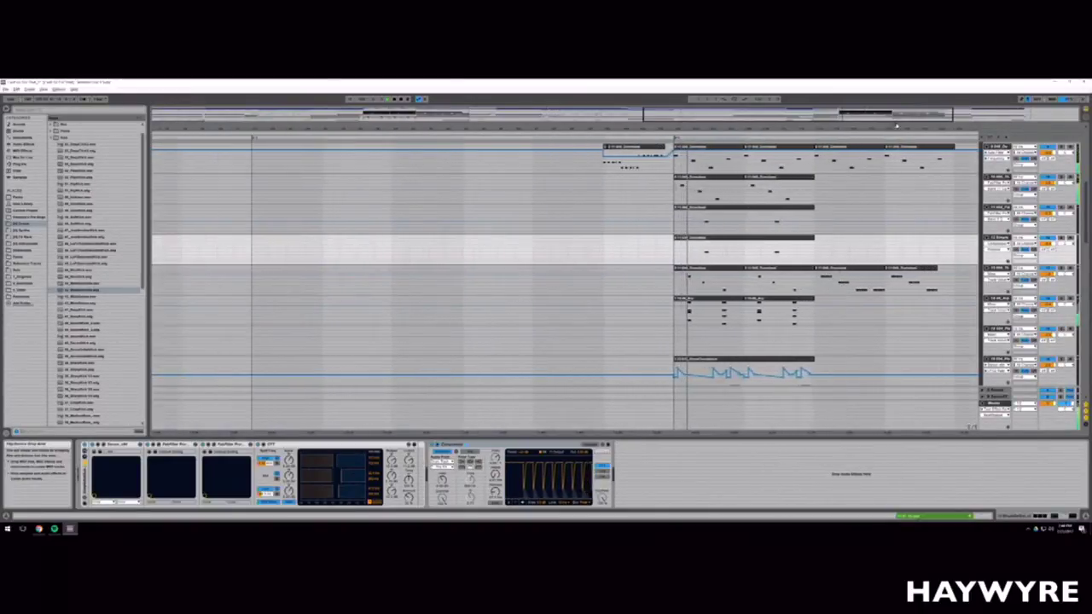
{"action": "scroll", "coordinate": [804, 204], "scroll_direction": "up", "scroll_amount": 2}
{"action": "scroll", "coordinate": [709, 314], "scroll_direction": "down", "scroll_amount": 15}
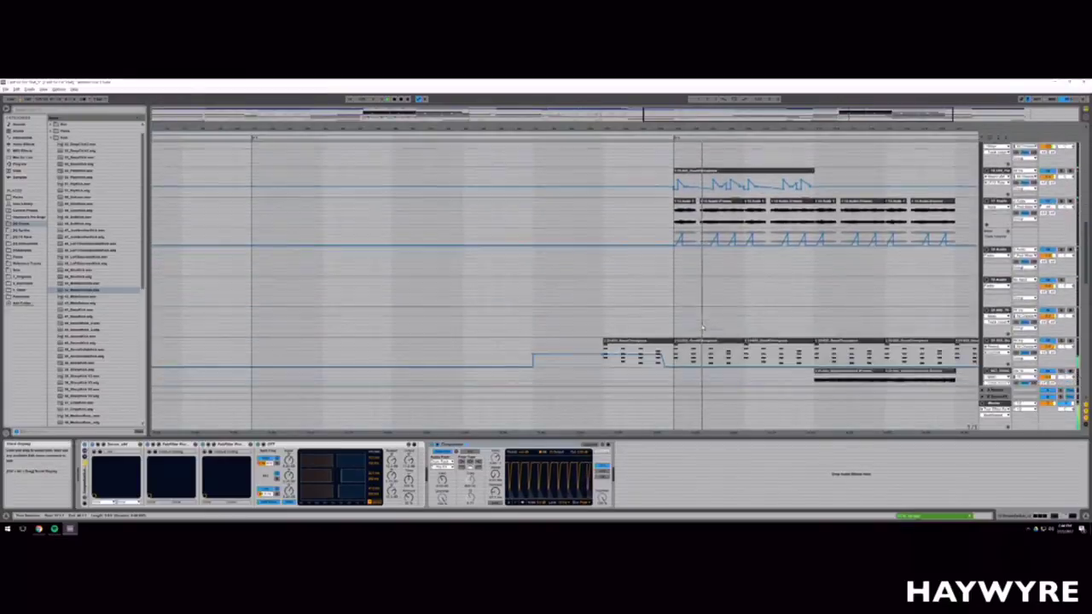
{"action": "scroll", "coordinate": [702, 327], "scroll_direction": "down", "scroll_amount": 2}
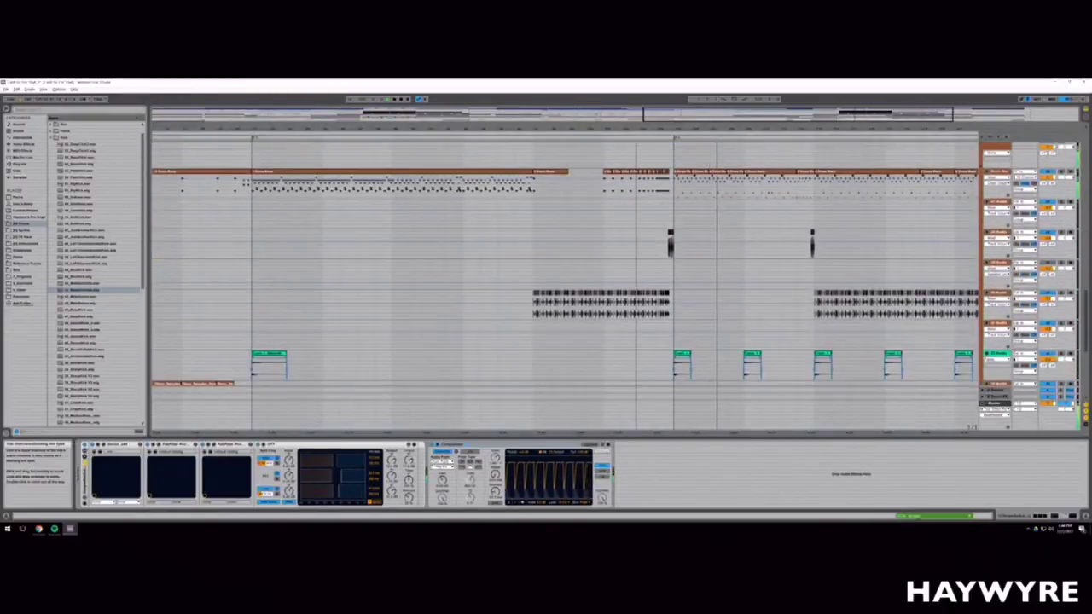
Step: Copy the four percussion hits below the main drum track from the earlier section to the start of the matching later section
{"action": "double_click", "coordinate": [636, 116]}
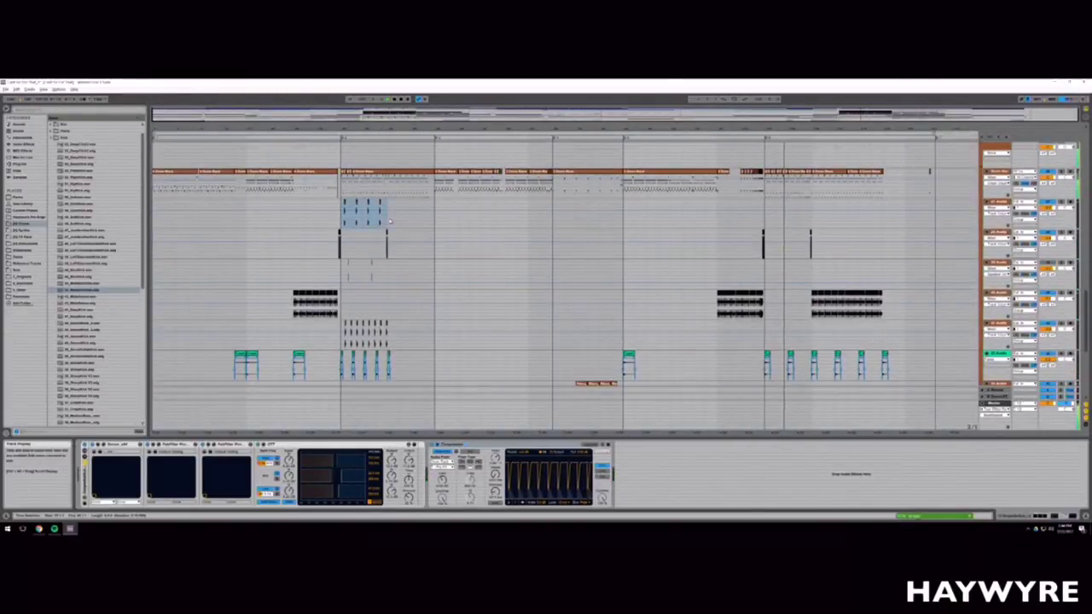
{"action": "left_click", "coordinate": [761, 222]}
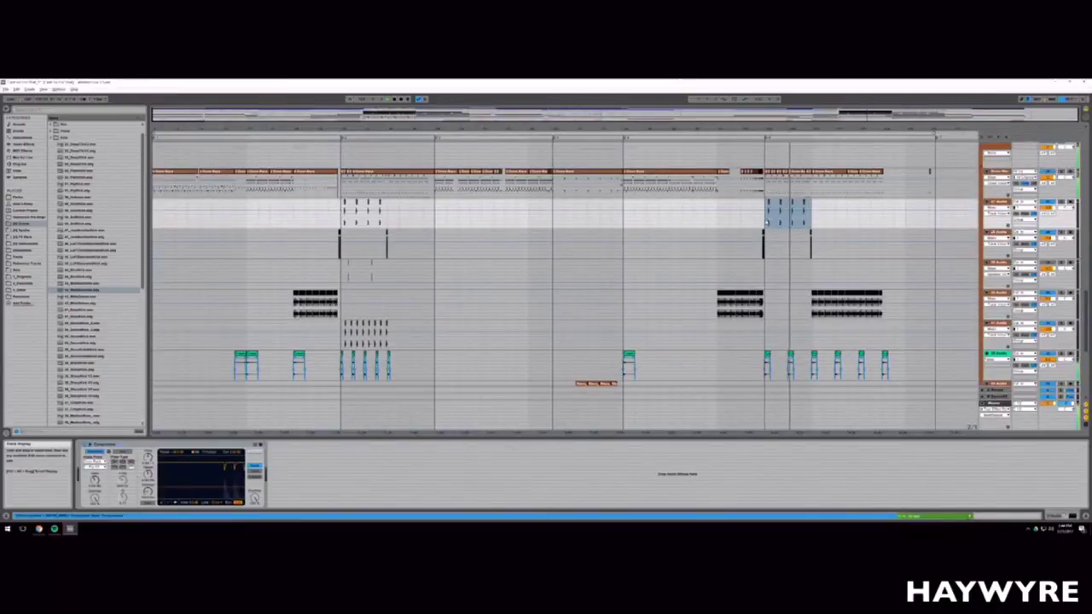
{"action": "left_click_drag", "start_coordinate": [811, 129], "coordinate": [813, 218]}
{"action": "scroll", "coordinate": [821, 248], "scroll_direction": "up", "scroll_amount": 5}
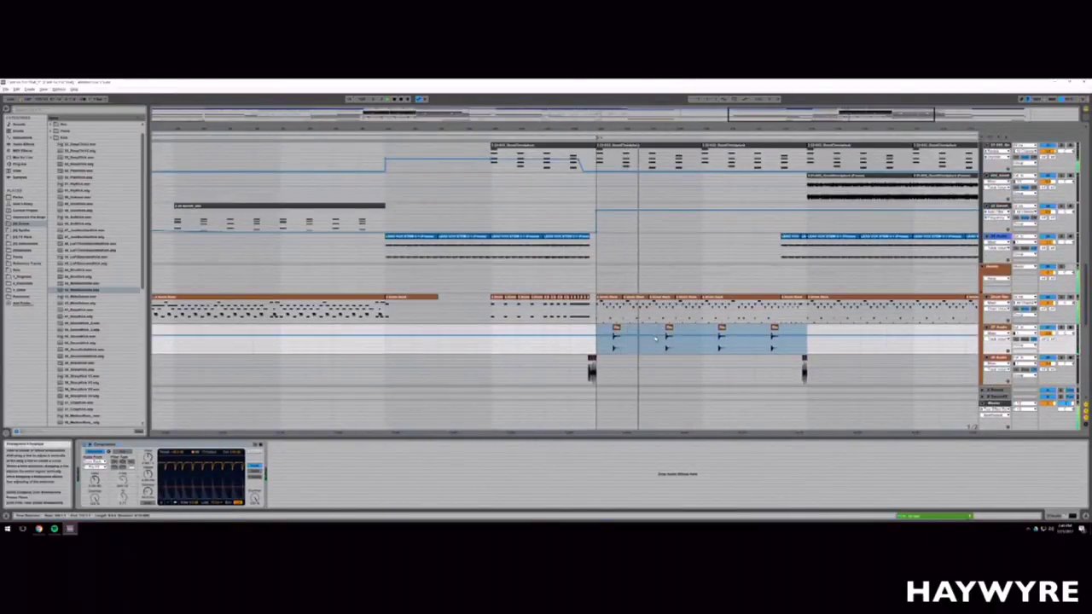
Step: Delete the copied percussion hits from the later section for comparison and undo the deletion
{"action": "key", "text": "Delete"}
{"action": "scroll", "coordinate": [394, 339], "scroll_direction": "down", "scroll_amount": 4}
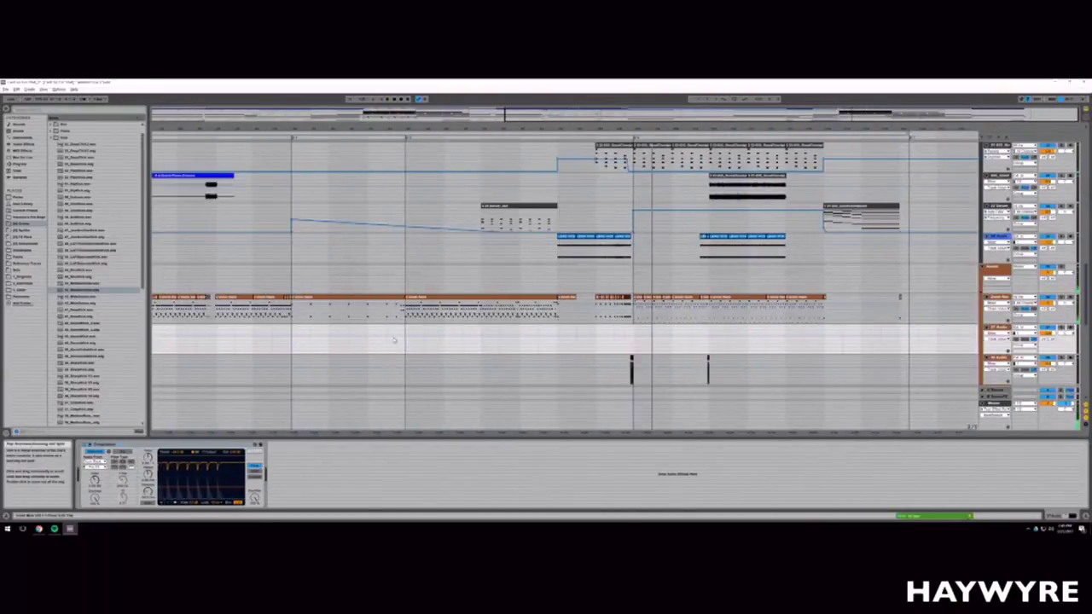
{"action": "left_click_drag", "start_coordinate": [635, 112], "coordinate": [771, 115]}
{"action": "key", "text": "ctrl+z"}
{"action": "left_click_drag", "start_coordinate": [883, 118], "coordinate": [884, 142]}
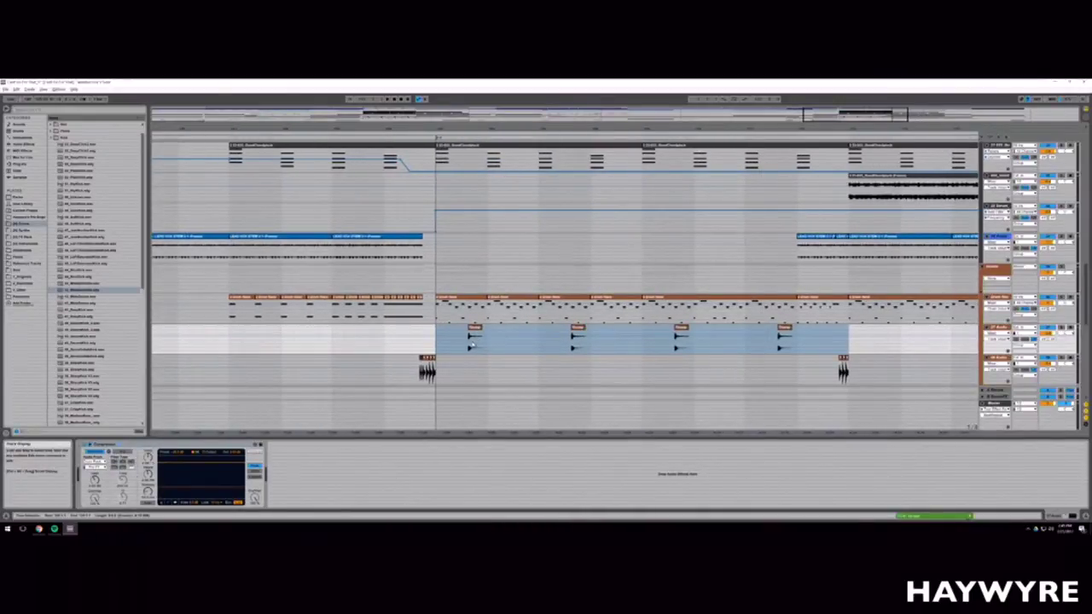
Step: Copy the earlier section's repeated percussion hits above the green audio track to the later section's start and play from there
{"action": "left_click_drag", "start_coordinate": [868, 113], "coordinate": [867, 84]}
{"action": "scroll", "coordinate": [219, 341], "scroll_direction": "down", "scroll_amount": 5}
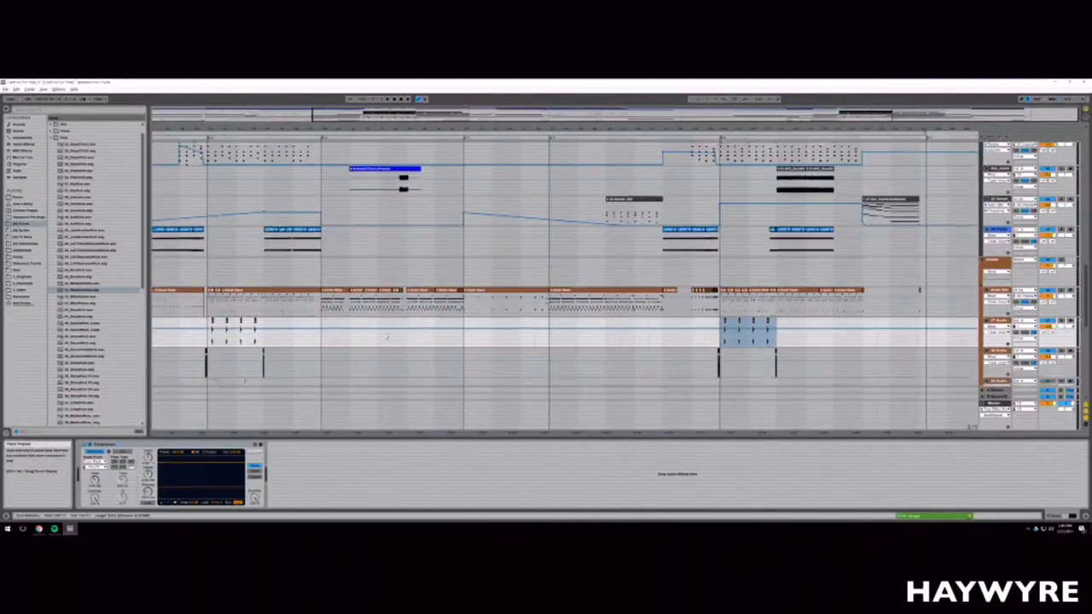
{"action": "left_click", "coordinate": [263, 341]}
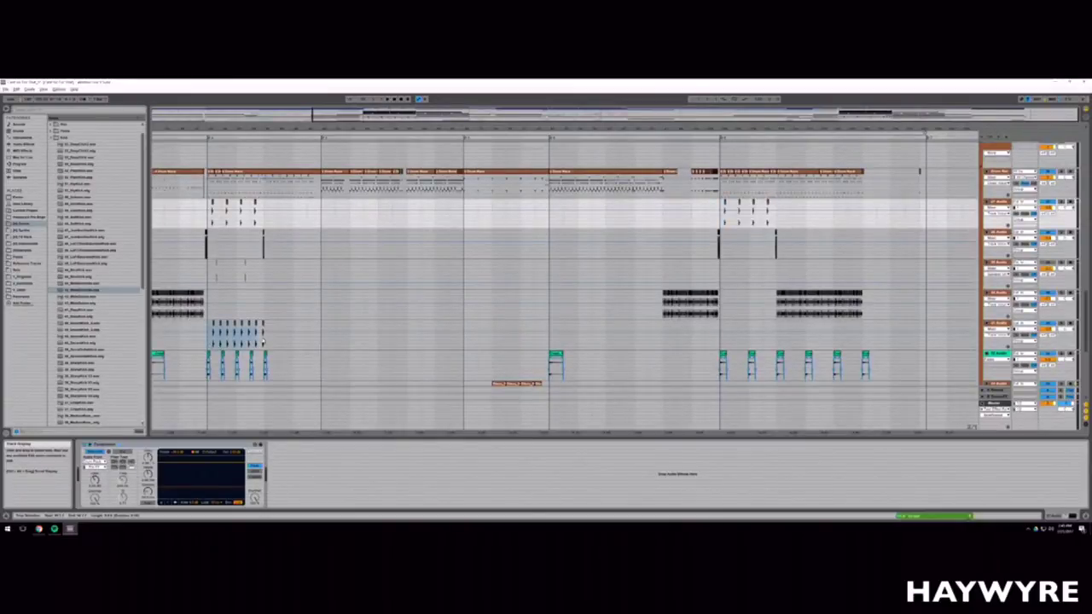
{"action": "left_click", "coordinate": [263, 341]}
{"action": "left_click", "coordinate": [724, 341]}
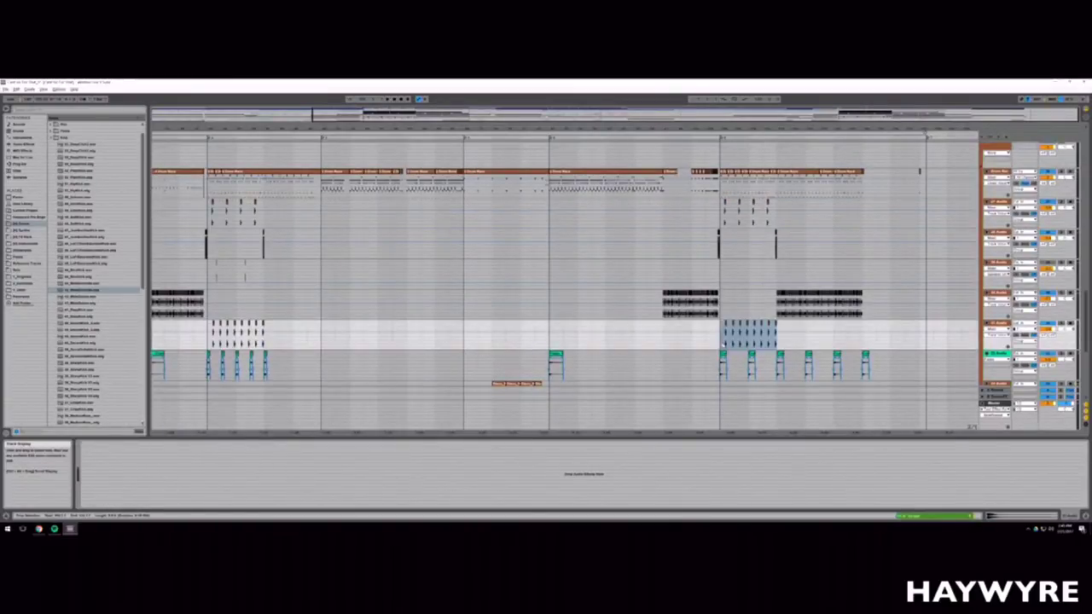
{"action": "left_click_drag", "start_coordinate": [854, 117], "coordinate": [854, 175]}
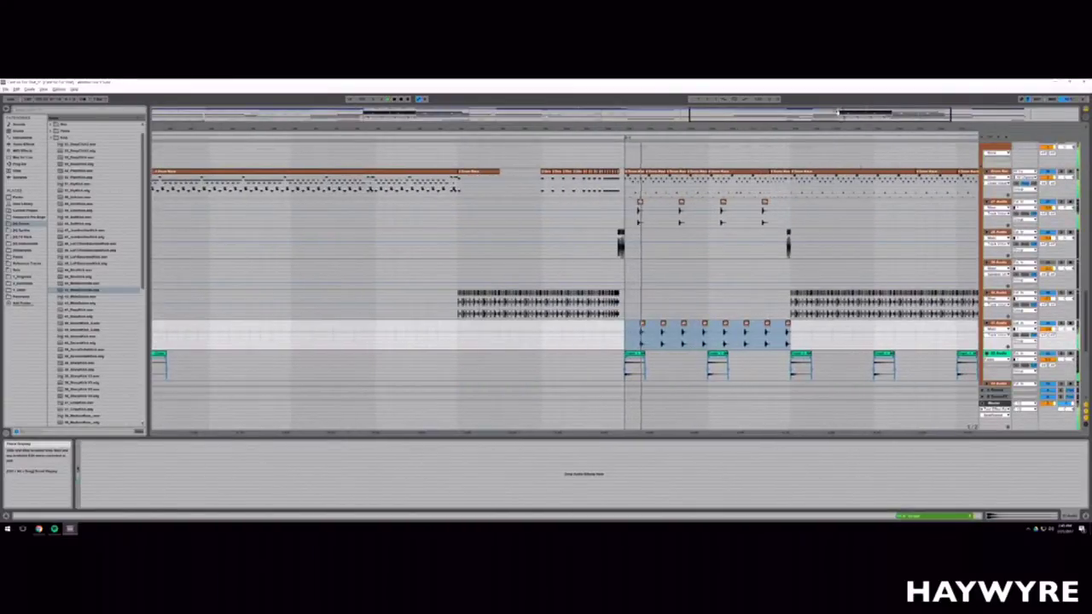
Step: Review the layered synth and audio tracks above the drums in the later section and play from the frozen audio track
{"action": "left_click_drag", "start_coordinate": [885, 118], "coordinate": [887, 141]}
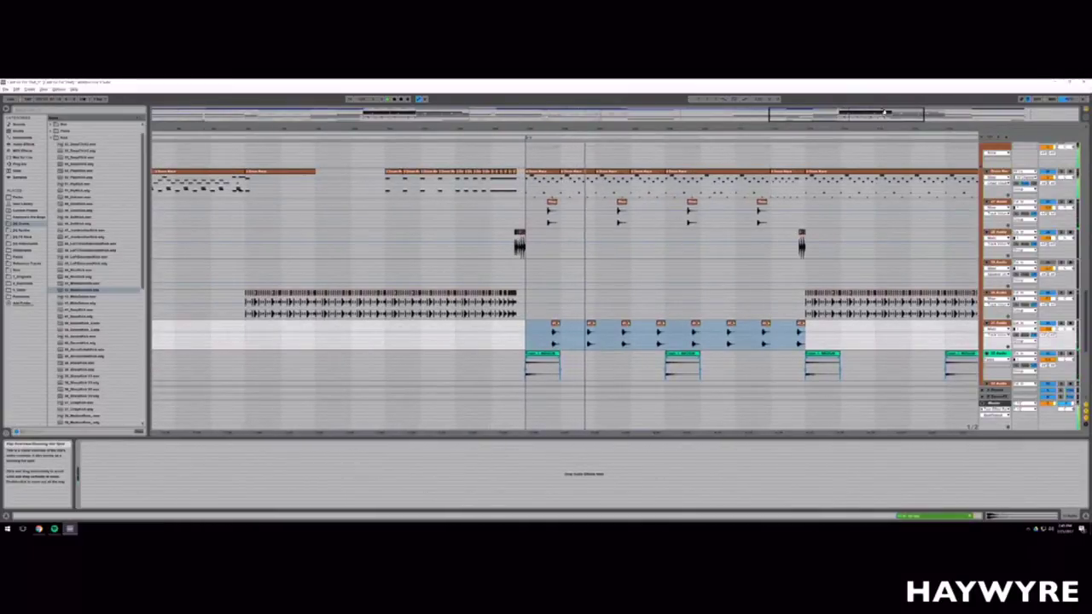
{"action": "scroll", "coordinate": [766, 165], "scroll_direction": "up", "scroll_amount": 10}
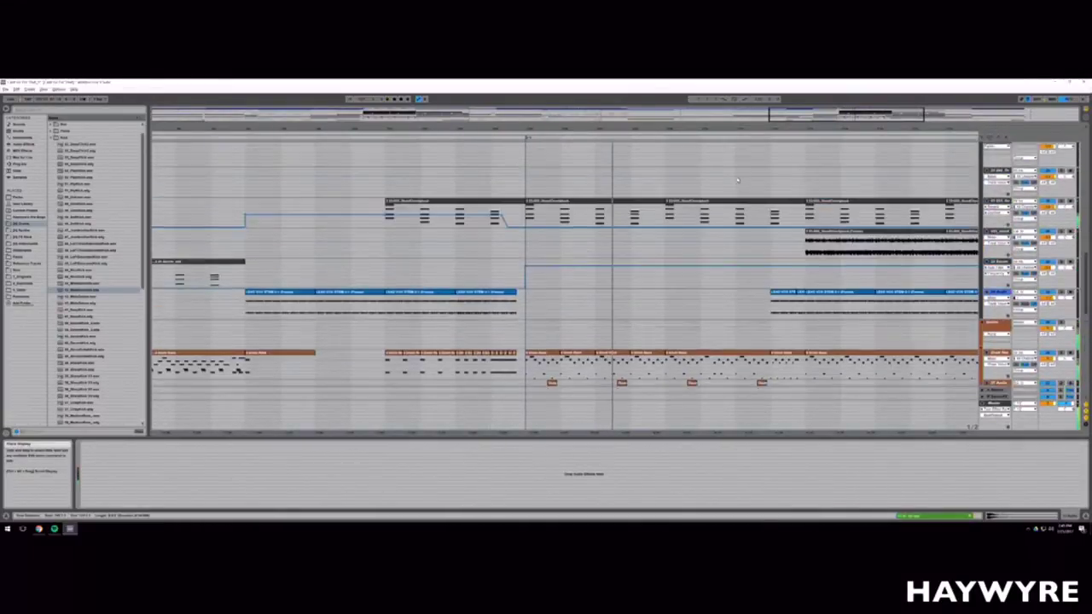
{"action": "scroll", "coordinate": [758, 173], "scroll_direction": "up", "scroll_amount": 10}
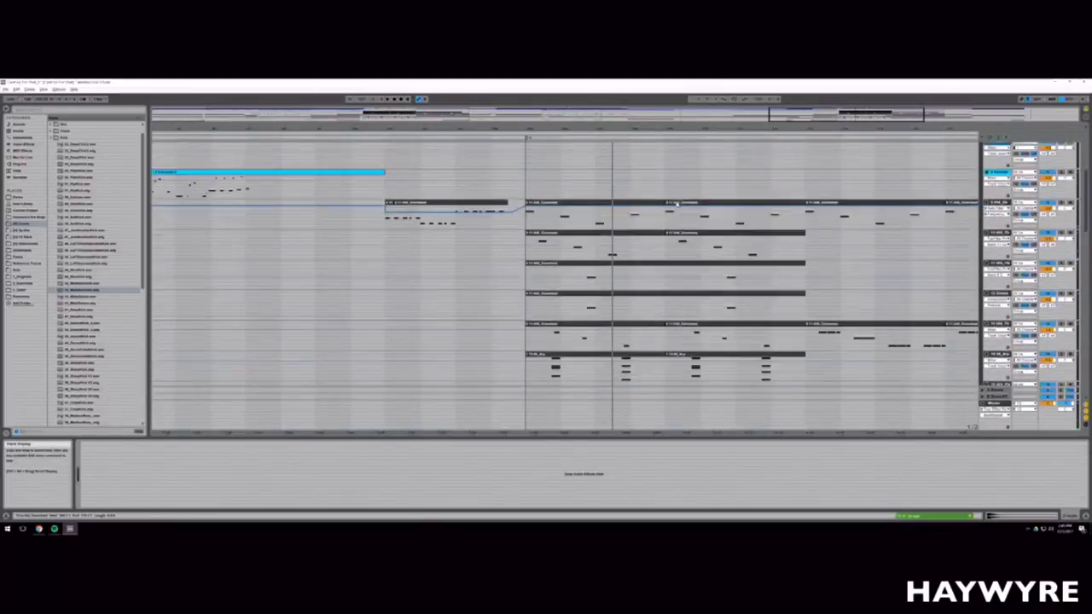
{"action": "left_click_drag", "start_coordinate": [633, 296], "coordinate": [664, 295]}
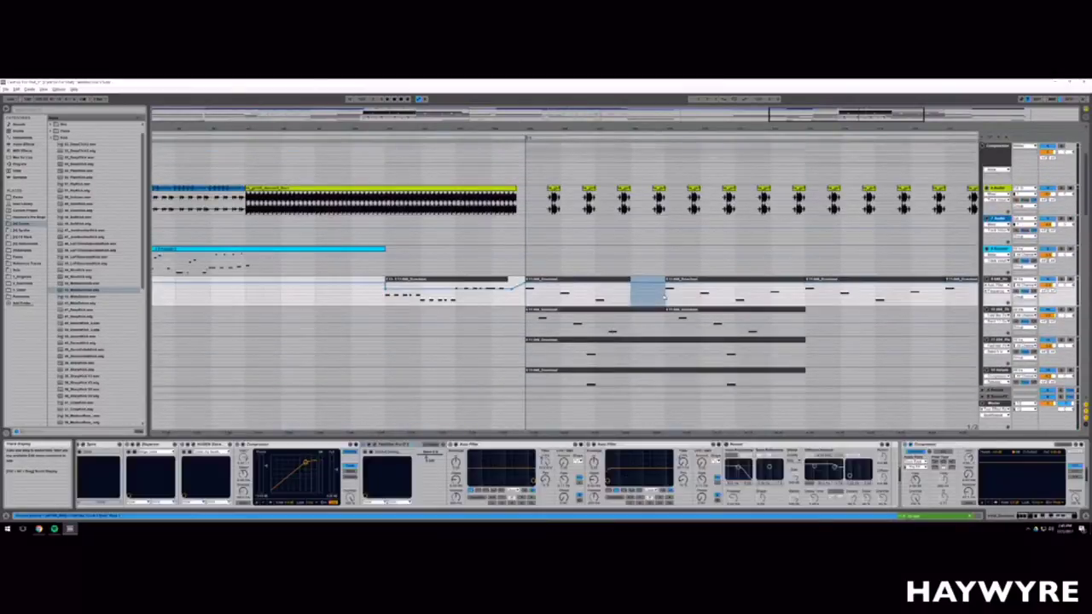
{"action": "scroll", "coordinate": [657, 303], "scroll_direction": "down", "scroll_amount": 10}
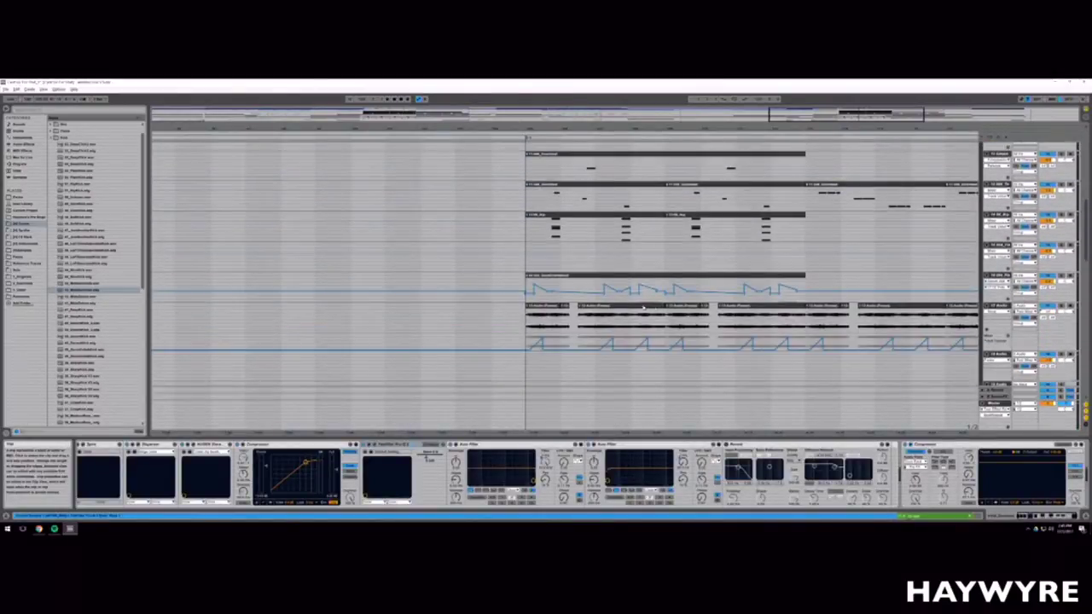
{"action": "scroll", "coordinate": [642, 313], "scroll_direction": "down", "scroll_amount": 2}
{"action": "left_click", "coordinate": [638, 218]}
{"action": "key", "text": "space"}
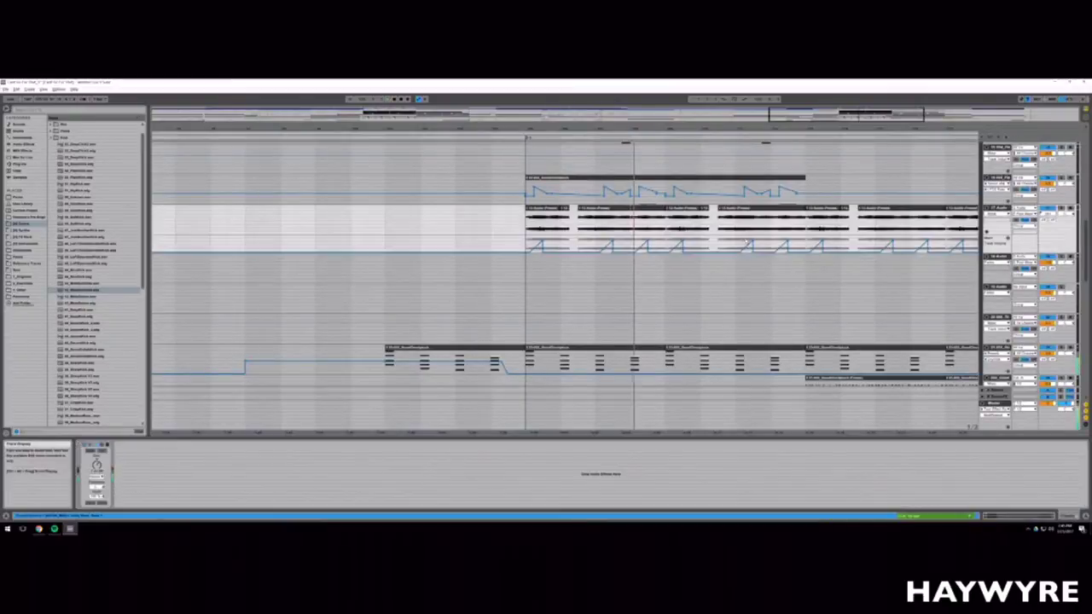
Step: Delete the automated synth clip directly above the frozen audio clips in the later section
{"action": "scroll", "coordinate": [714, 229], "scroll_direction": "up", "scroll_amount": 1}
{"action": "scroll", "coordinate": [713, 230], "scroll_direction": "up", "scroll_amount": 3}
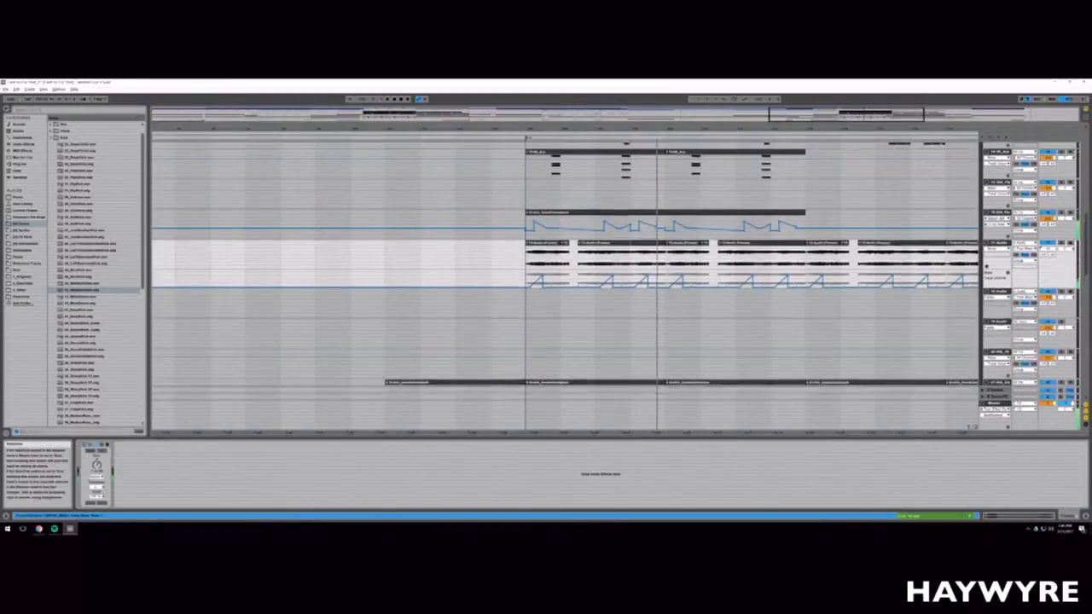
{"action": "left_click", "coordinate": [532, 258]}
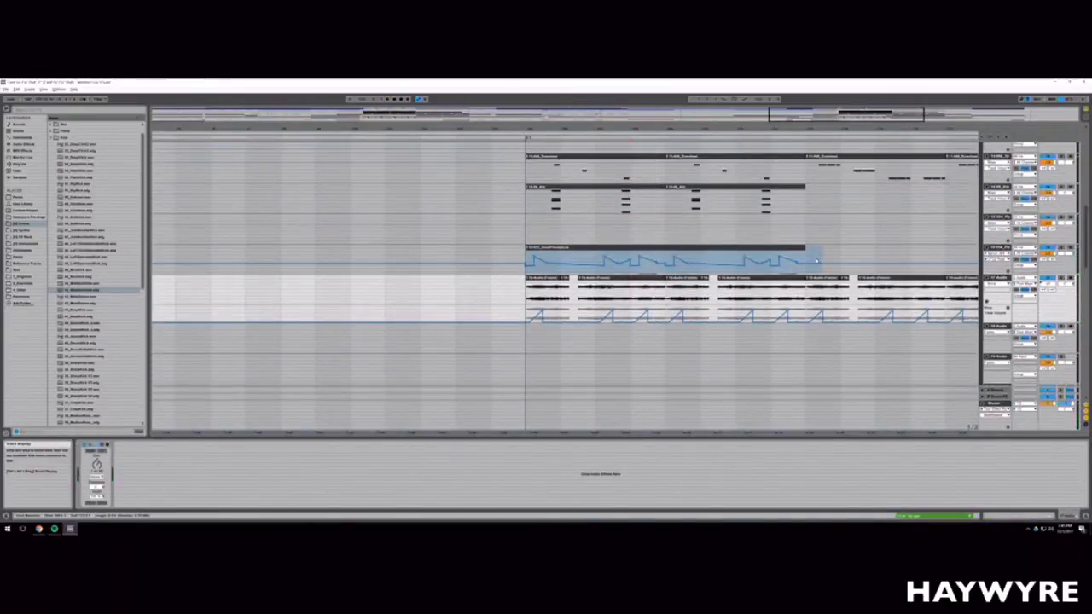
{"action": "scroll", "coordinate": [756, 268], "scroll_direction": "up", "scroll_amount": 6}
{"action": "scroll", "coordinate": [611, 311], "scroll_direction": "up", "scroll_amount": 3}
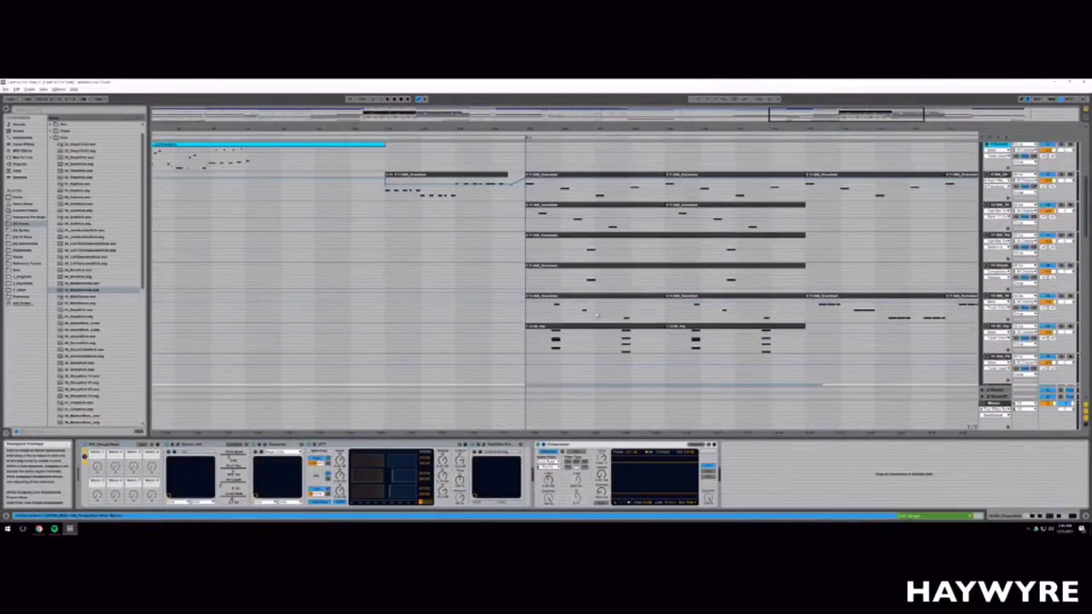
Step: Play the later section and duplicate the first half-phrase on the third and fourth synth layers directly after itself
{"action": "left_click", "coordinate": [623, 265]}
{"action": "key", "text": "space"}
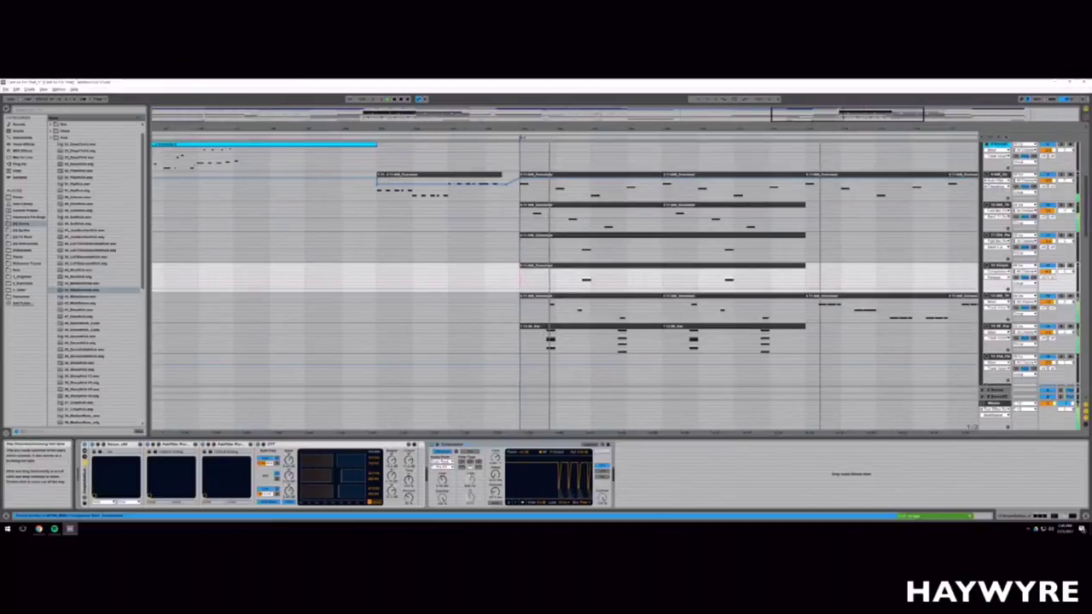
{"action": "left_click_drag", "start_coordinate": [847, 114], "coordinate": [861, 128]}
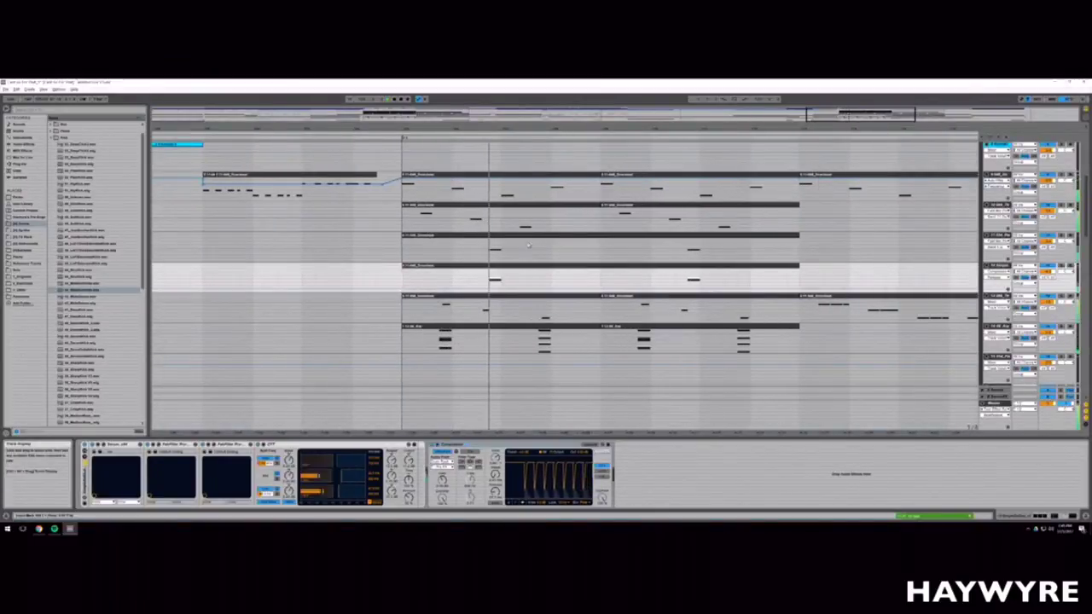
{"action": "left_click_drag", "start_coordinate": [403, 247], "coordinate": [503, 279]}
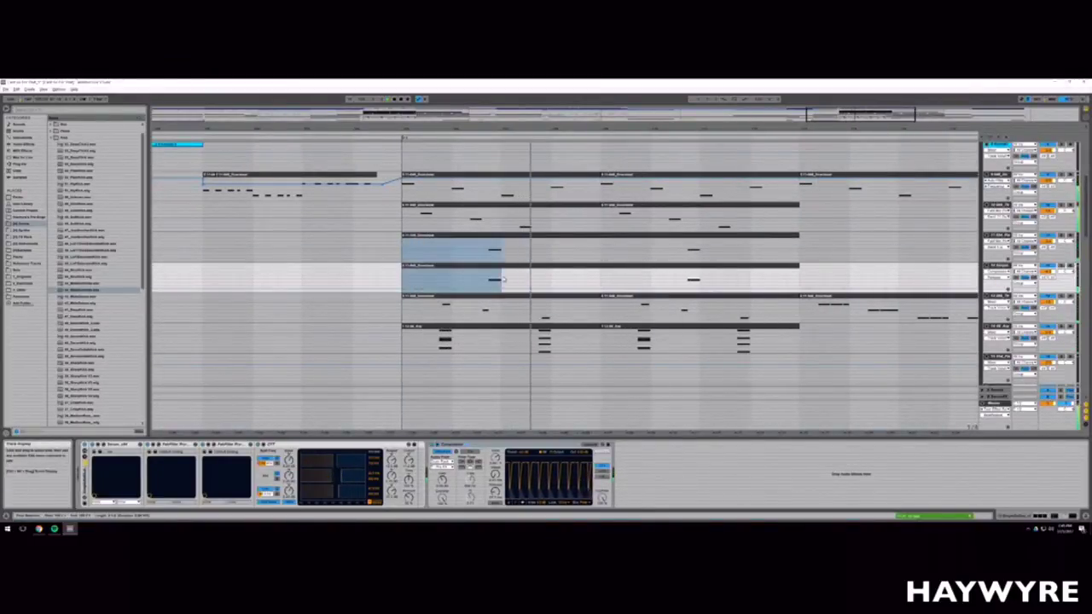
{"action": "key", "text": "ctrl+d"}
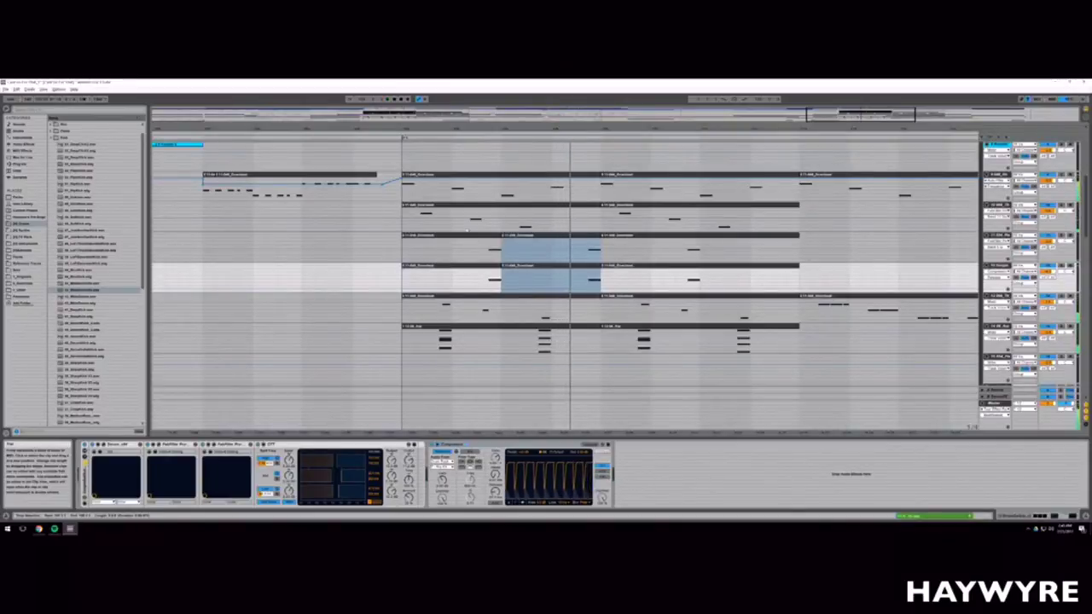
Step: Duplicate the third note's segment on the second synth layer to end the first phrase, and transpose the copy's notes
{"action": "left_click_drag", "start_coordinate": [503, 220], "coordinate": [550, 219]}
{"action": "key", "text": "ctrl+d"}
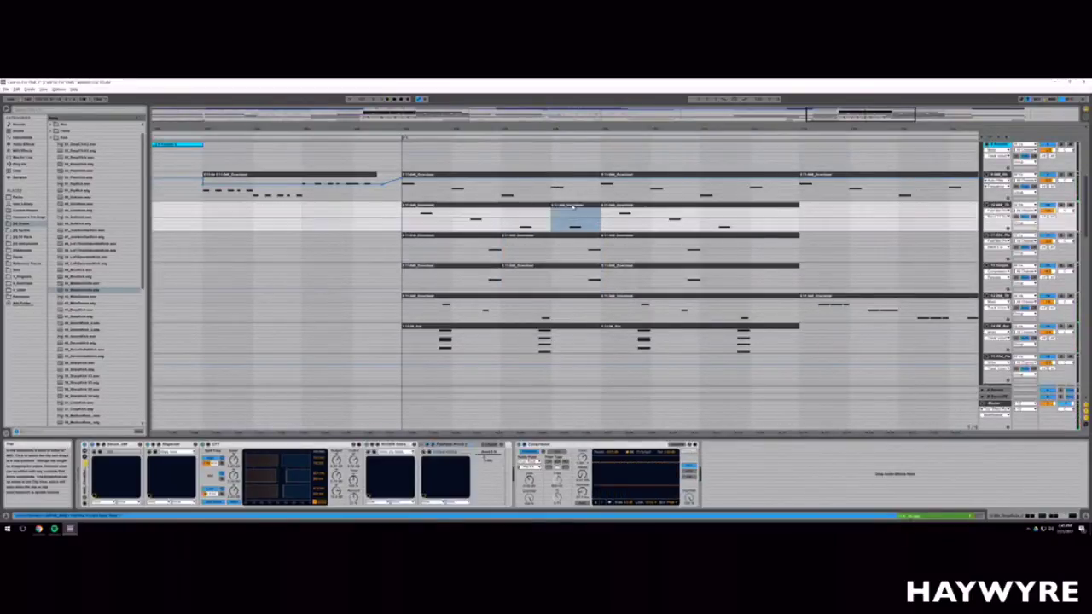
{"action": "double_click", "coordinate": [573, 206]}
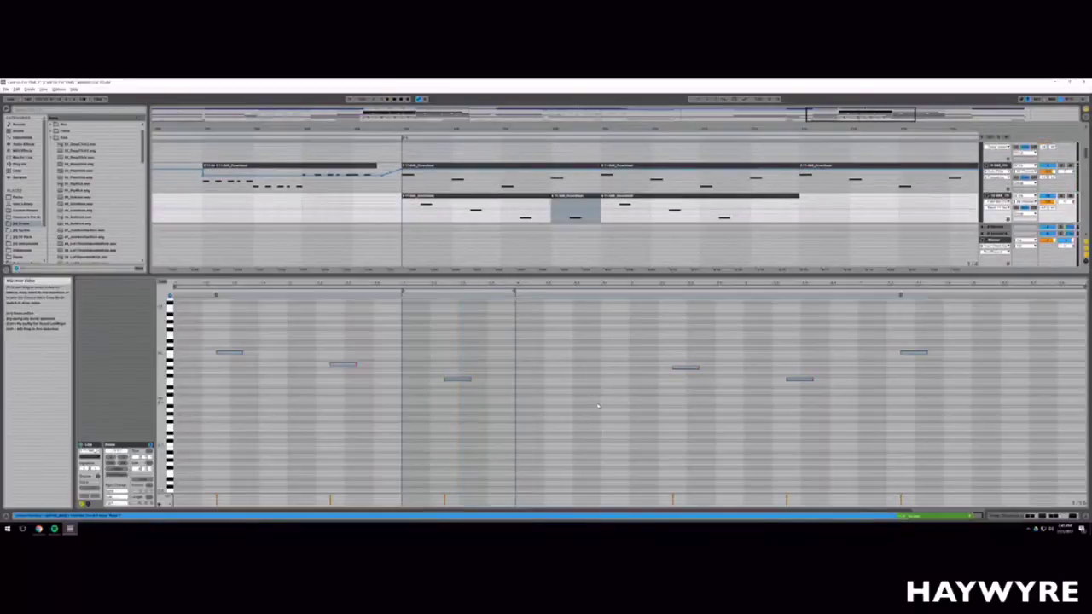
{"action": "key", "text": "Up"}
{"action": "key", "text": "Up"}
{"action": "key", "text": "Up"}
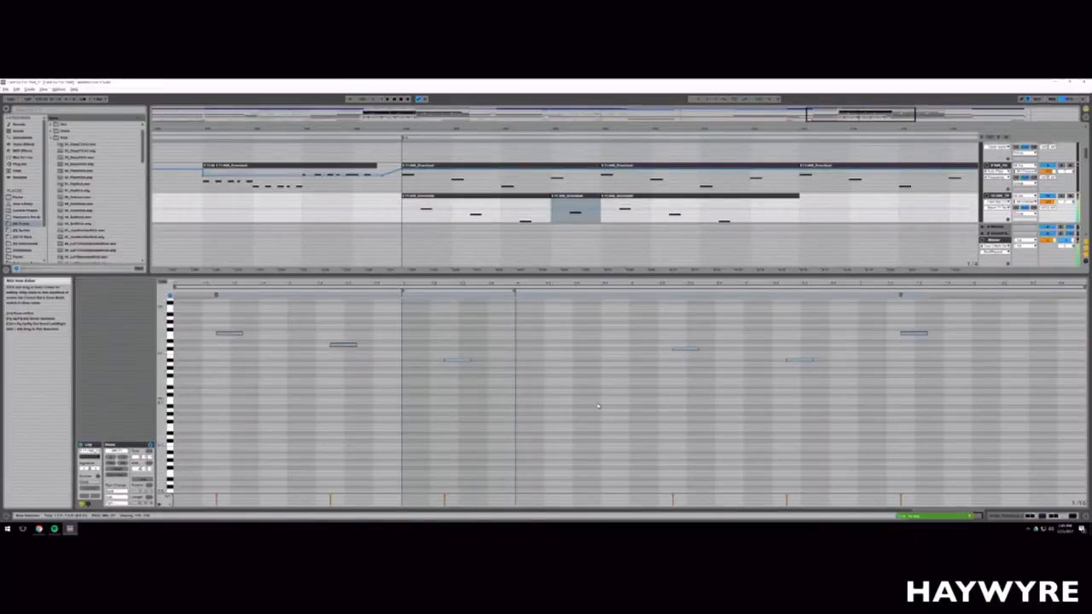
{"action": "key", "text": "shift+Down"}
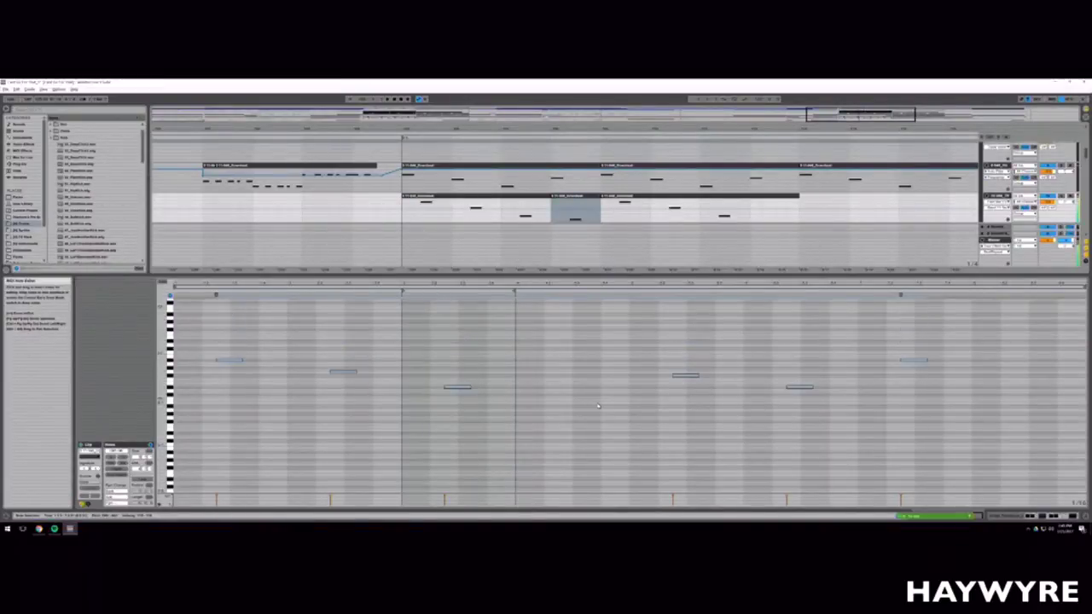
{"action": "key", "text": "shift+Tab"}
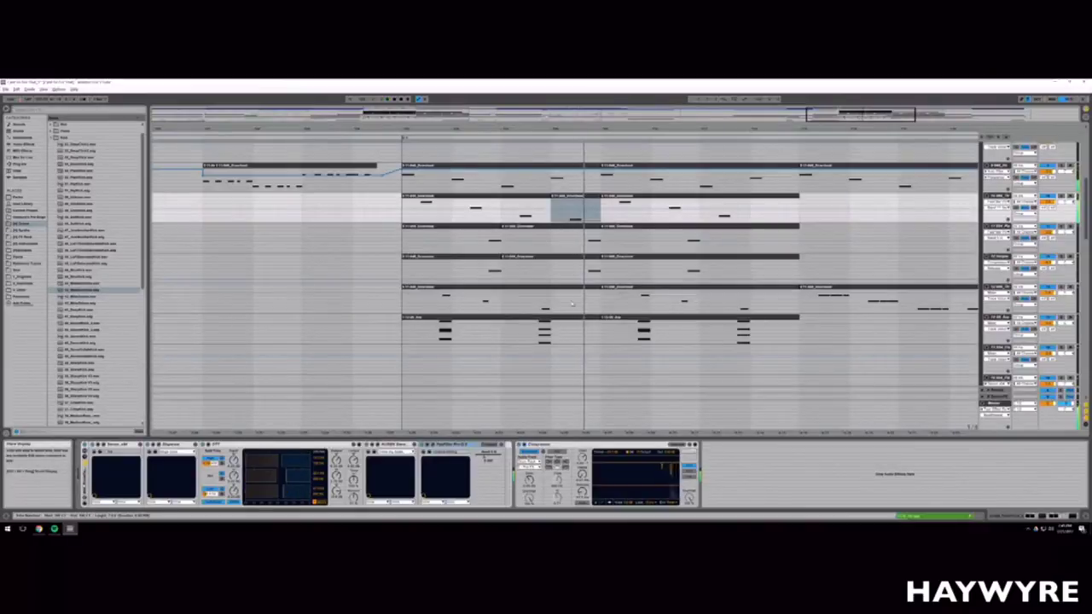
Step: Raise all notes in the second layer's copied segment by an octave and retune its sounding note
{"action": "key", "text": "space"}
{"action": "left_click", "coordinate": [564, 193]}
{"action": "double_click", "coordinate": [564, 196]}
{"action": "left_click", "coordinate": [451, 356]}
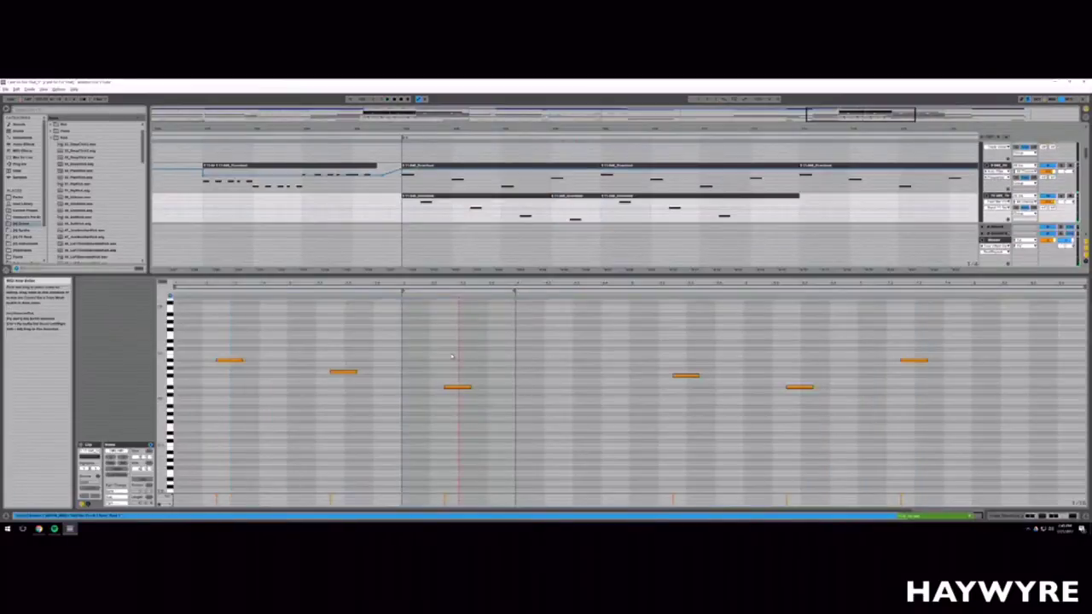
{"action": "key", "text": "ctrl+a"}
{"action": "key", "text": "shift+Up"}
{"action": "left_click", "coordinate": [457, 341]}
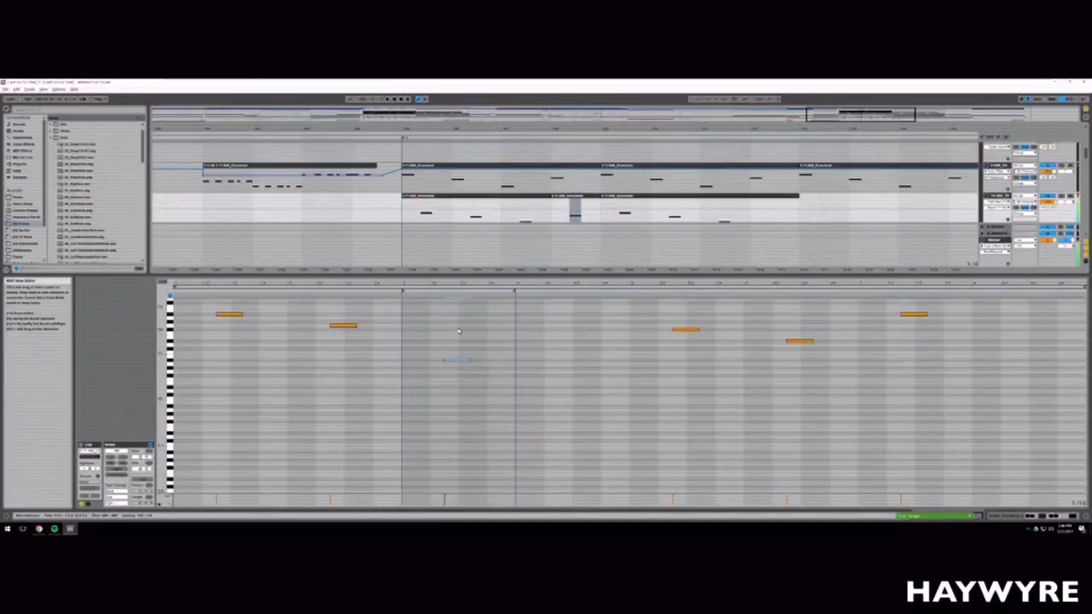
{"action": "key", "text": "shift+Tab"}
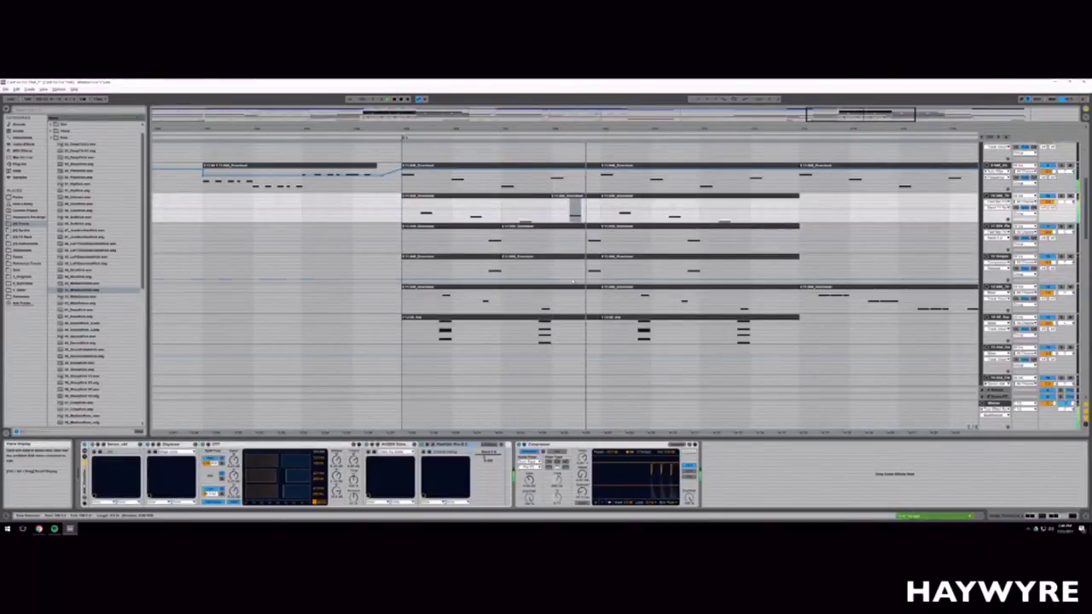
Step: Raise the pitch of the copied notes ending the first phrase on the third and fourth synth layers
{"action": "left_click", "coordinate": [592, 228]}
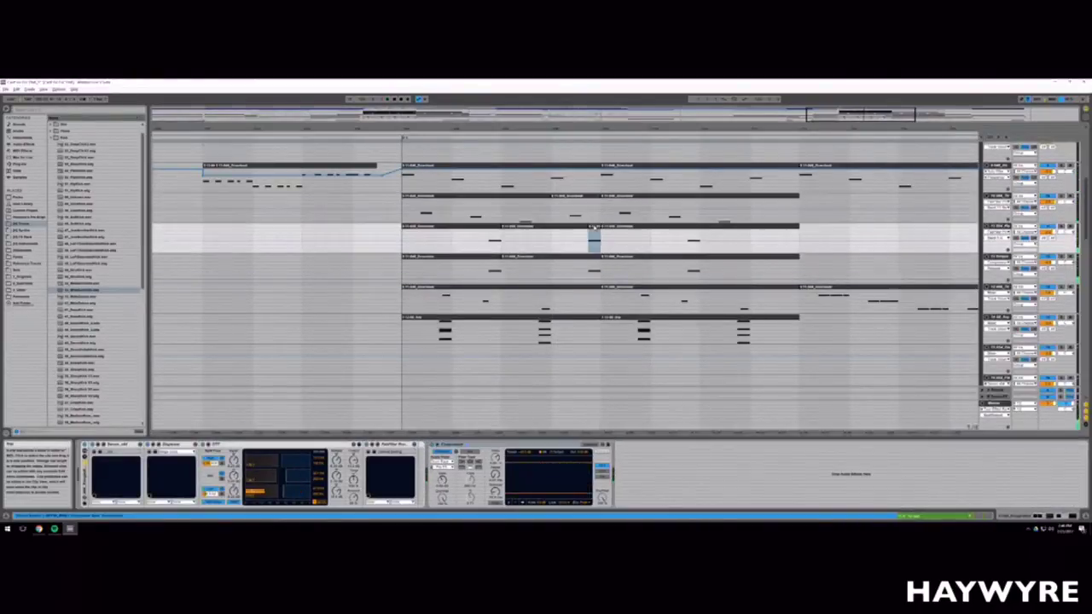
{"action": "double_click", "coordinate": [594, 228]}
{"action": "left_click_drag", "start_coordinate": [407, 346], "coordinate": [373, 376]}
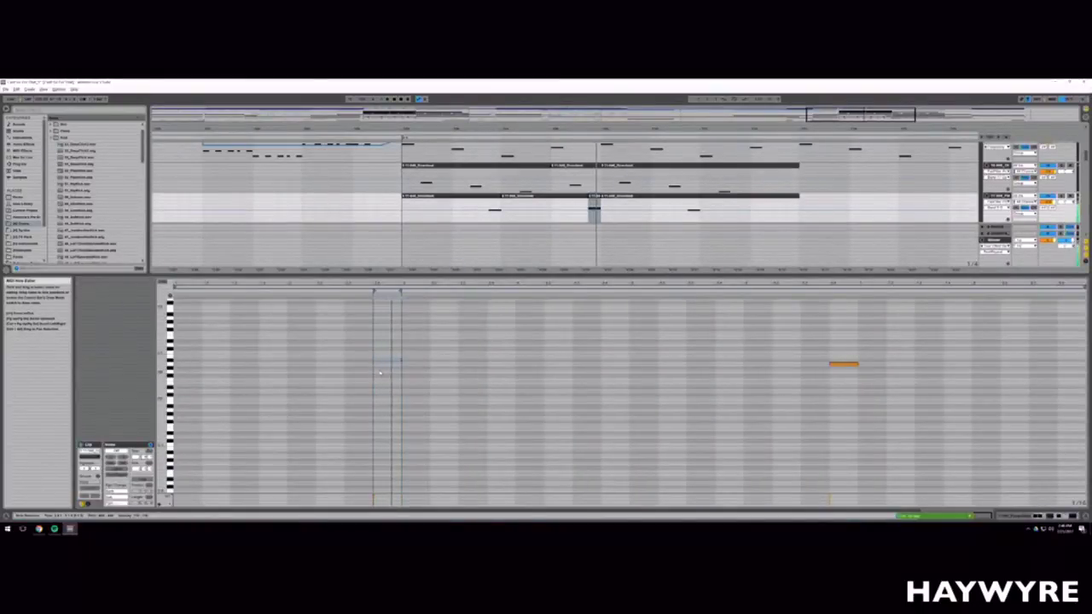
{"action": "key", "text": "Up"}
{"action": "key", "text": "Up"}
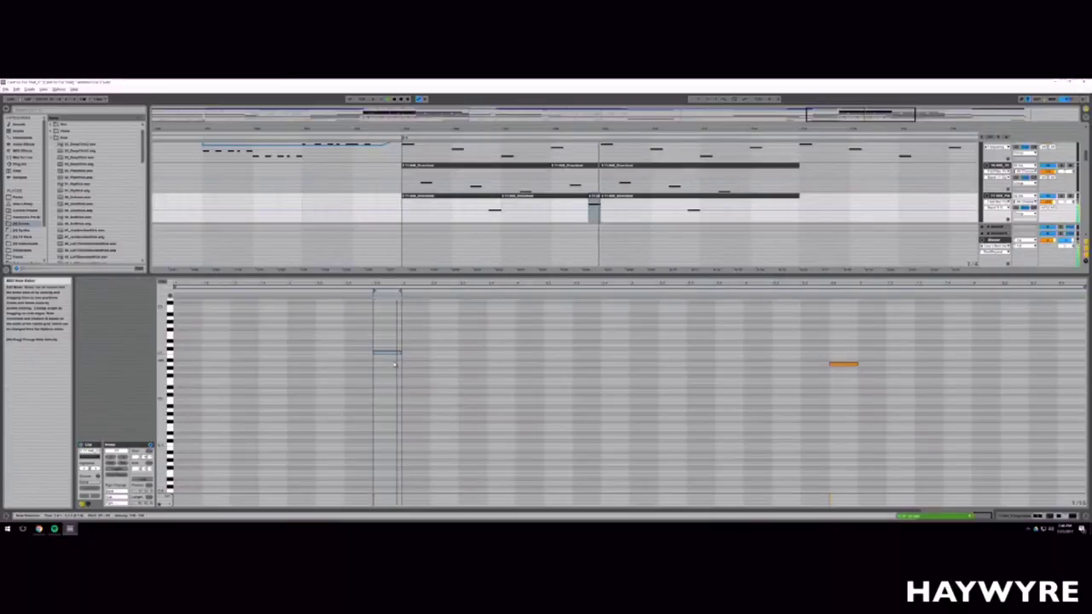
{"action": "key", "text": "shift+Tab"}
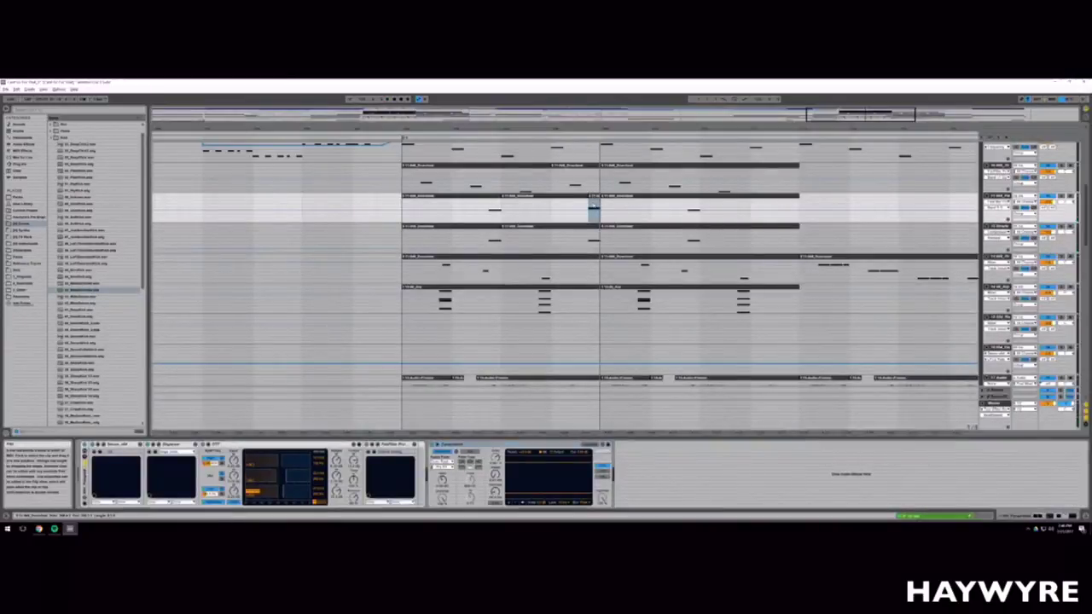
{"action": "left_click", "coordinate": [591, 242]}
{"action": "scroll", "coordinate": [405, 252], "scroll_direction": "up", "scroll_amount": 1}
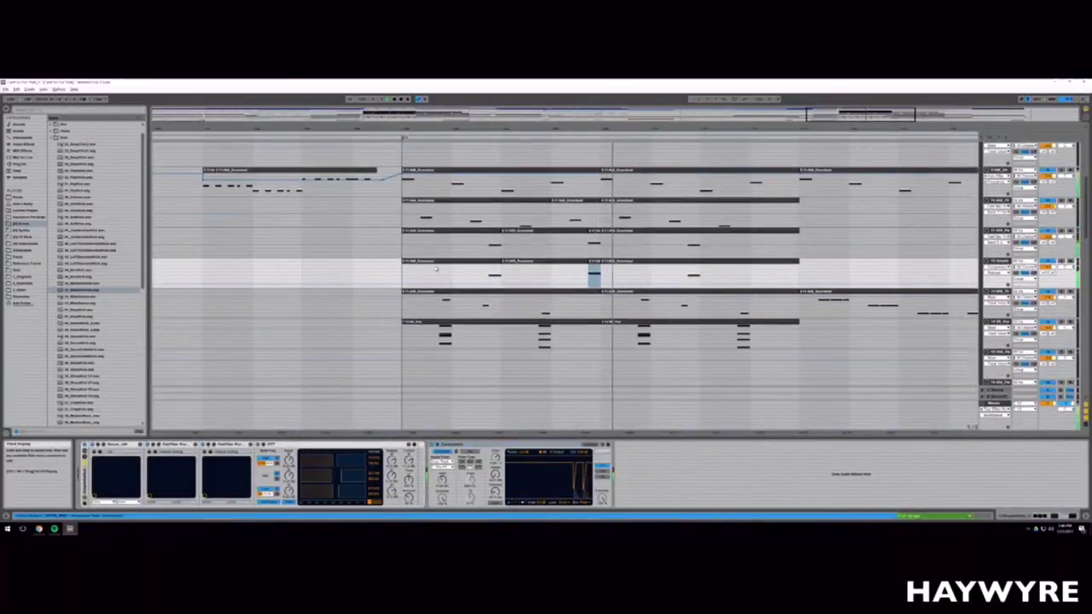
Step: Repeat the varied phrase on the third and fourth synth layers, and copy the second layer's varied half into its second phrase
{"action": "left_click_drag", "start_coordinate": [405, 253], "coordinate": [589, 260]}
{"action": "key", "text": "ctrl+d"}
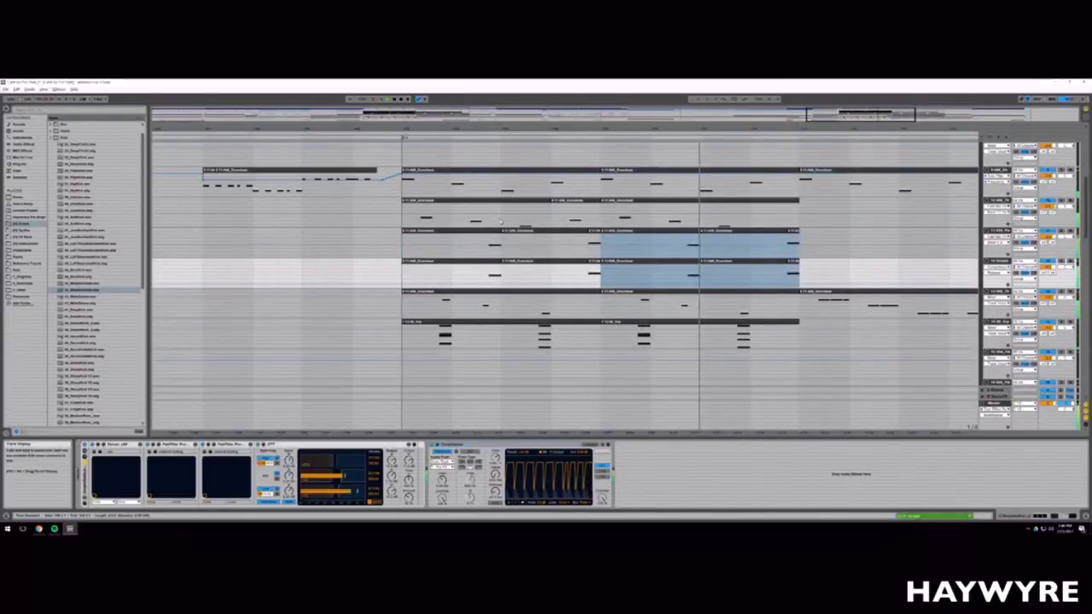
{"action": "left_click_drag", "start_coordinate": [503, 213], "coordinate": [601, 220]}
{"action": "key", "text": "ctrl+c"}
{"action": "left_click", "coordinate": [701, 219]}
{"action": "key", "text": "ctrl+v"}
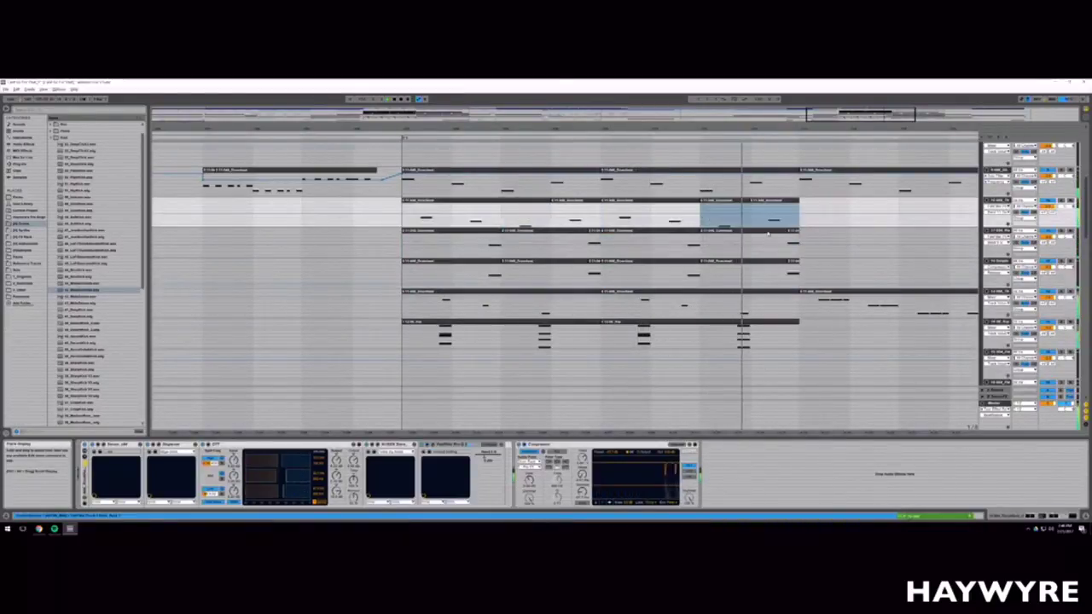
Step: Copy the fifth synth layer's third short note to the first phrase's end and raise the copy's pitch
{"action": "scroll", "coordinate": [676, 291], "scroll_direction": "down", "scroll_amount": 2}
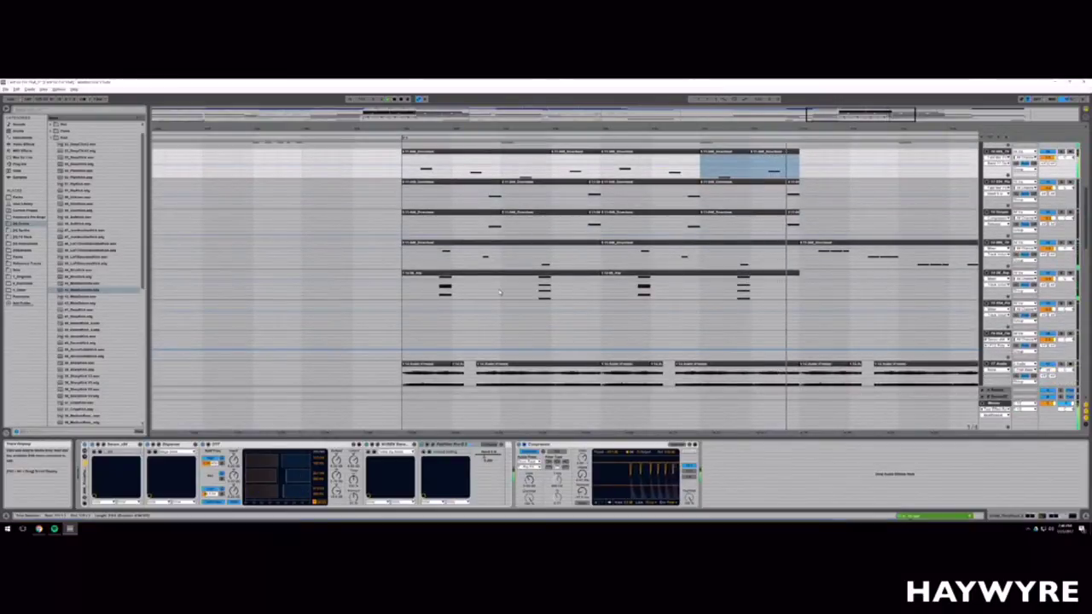
{"action": "left_click_drag", "start_coordinate": [539, 260], "coordinate": [551, 259]}
{"action": "key", "text": "ctrl+c"}
{"action": "left_click", "coordinate": [576, 257]}
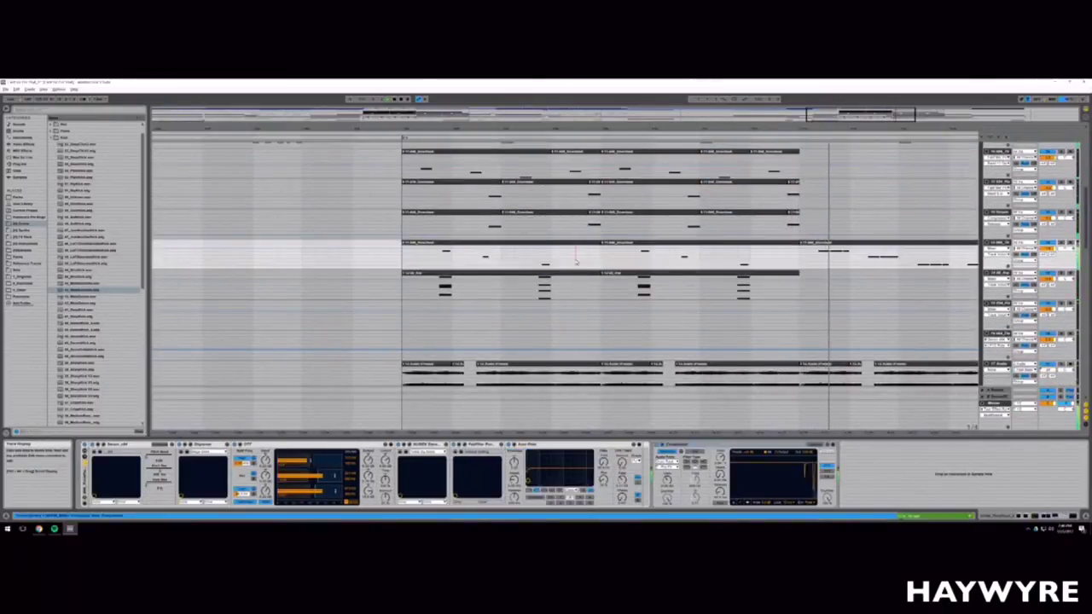
{"action": "key", "text": "ctrl+v"}
{"action": "double_click", "coordinate": [582, 244]}
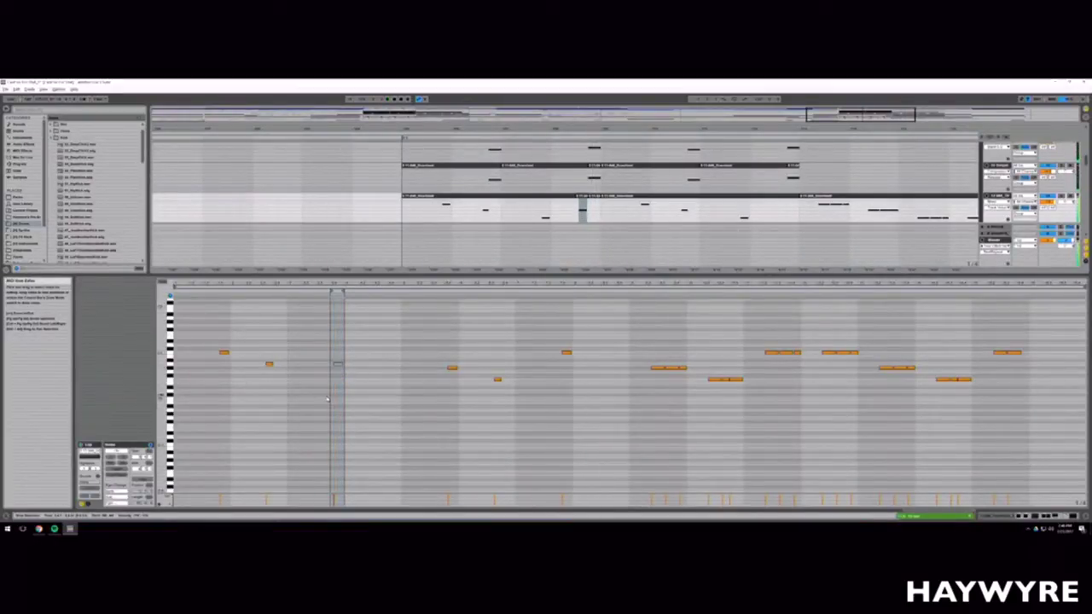
{"action": "key", "text": "shift+Tab"}
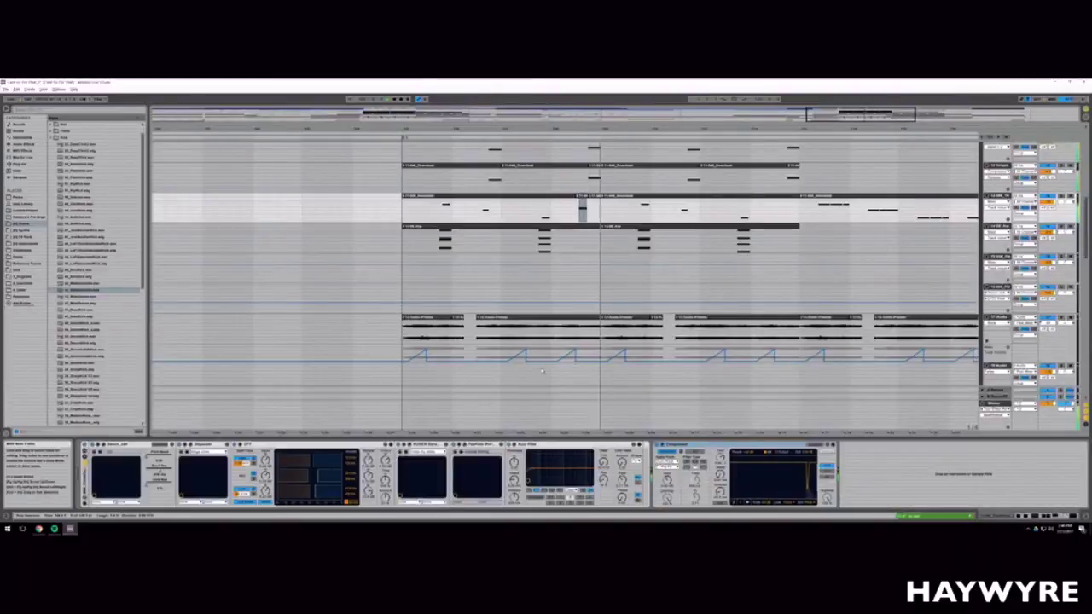
Step: Select the fifth synth layer's first phrase and review it alongside the rest of the section during playback
{"action": "scroll", "coordinate": [511, 350], "scroll_direction": "up", "scroll_amount": 4}
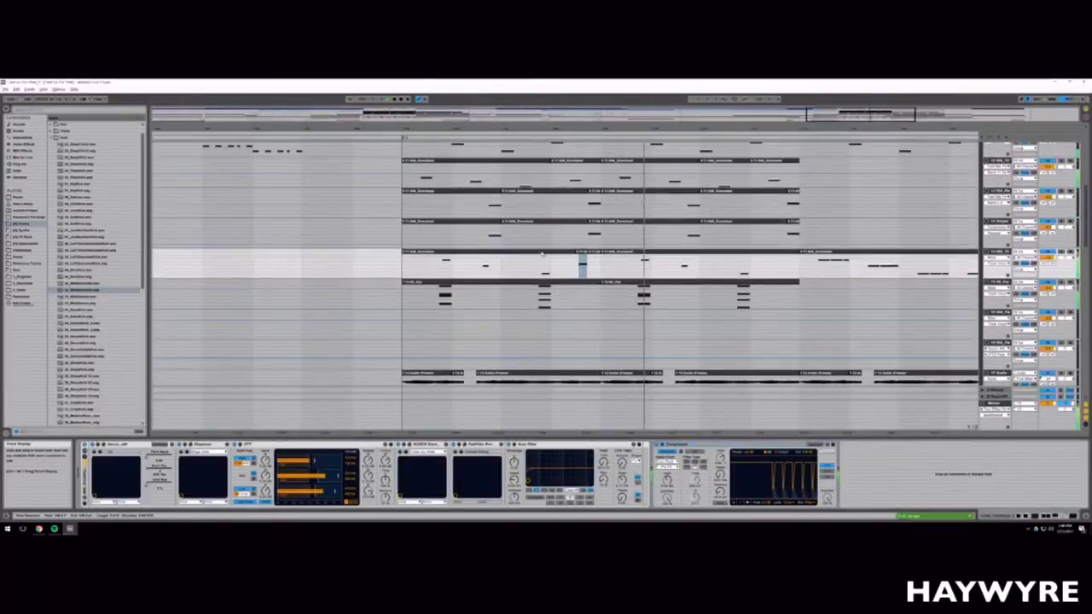
{"action": "left_click_drag", "start_coordinate": [480, 132], "coordinate": [456, 94]}
{"action": "left_click_drag", "start_coordinate": [431, 267], "coordinate": [497, 267]}
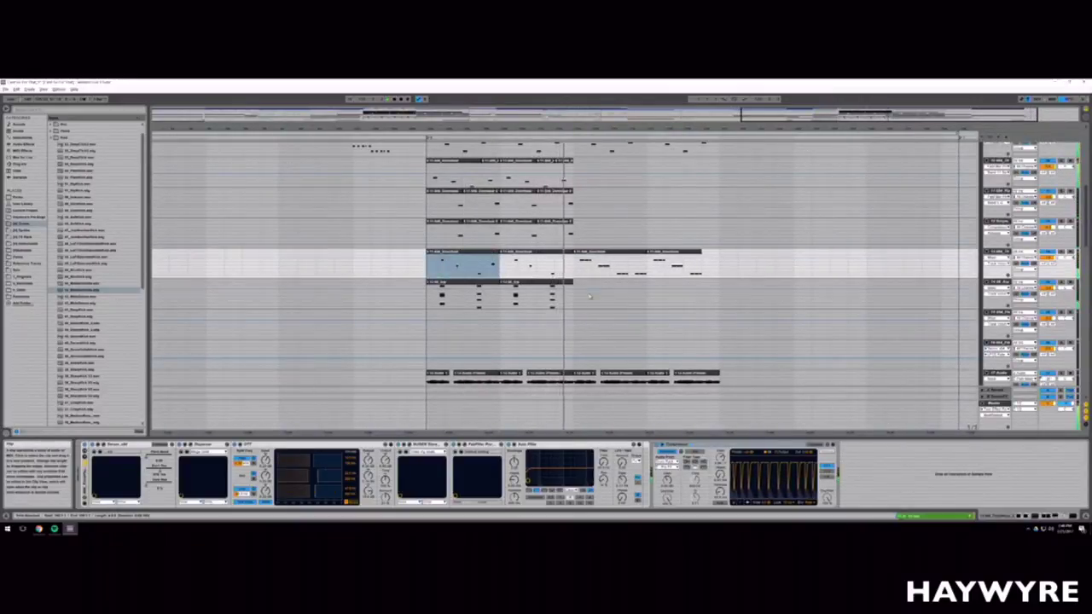
{"action": "scroll", "coordinate": [610, 292], "scroll_direction": "up", "scroll_amount": 2}
{"action": "scroll", "coordinate": [610, 292], "scroll_direction": "down", "scroll_amount": 2}
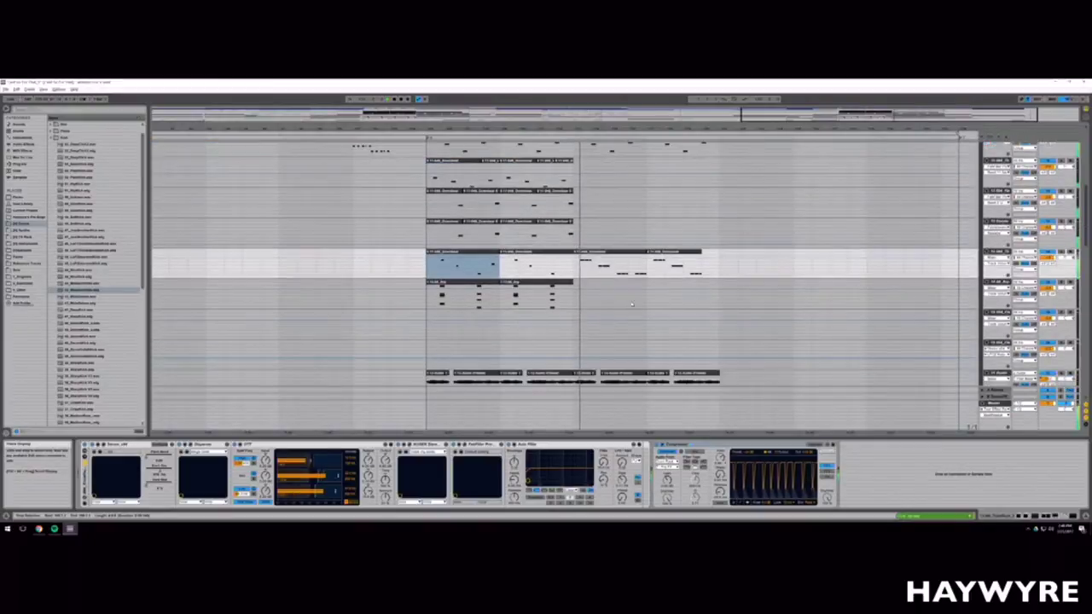
Step: Delete the short raised note that ends the second phrase on the third and fourth synth layers
{"action": "left_click_drag", "start_coordinate": [622, 129], "coordinate": [622, 158]}
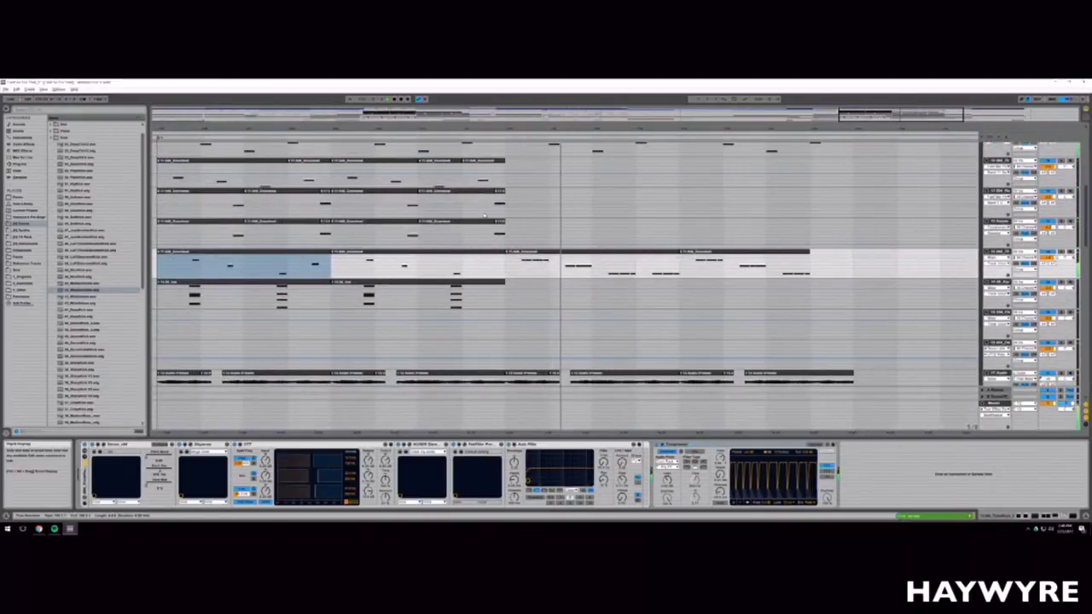
{"action": "left_click_drag", "start_coordinate": [495, 205], "coordinate": [506, 230]}
{"action": "key", "text": "Delete"}
{"action": "scroll", "coordinate": [735, 165], "scroll_direction": "up", "scroll_amount": 2}
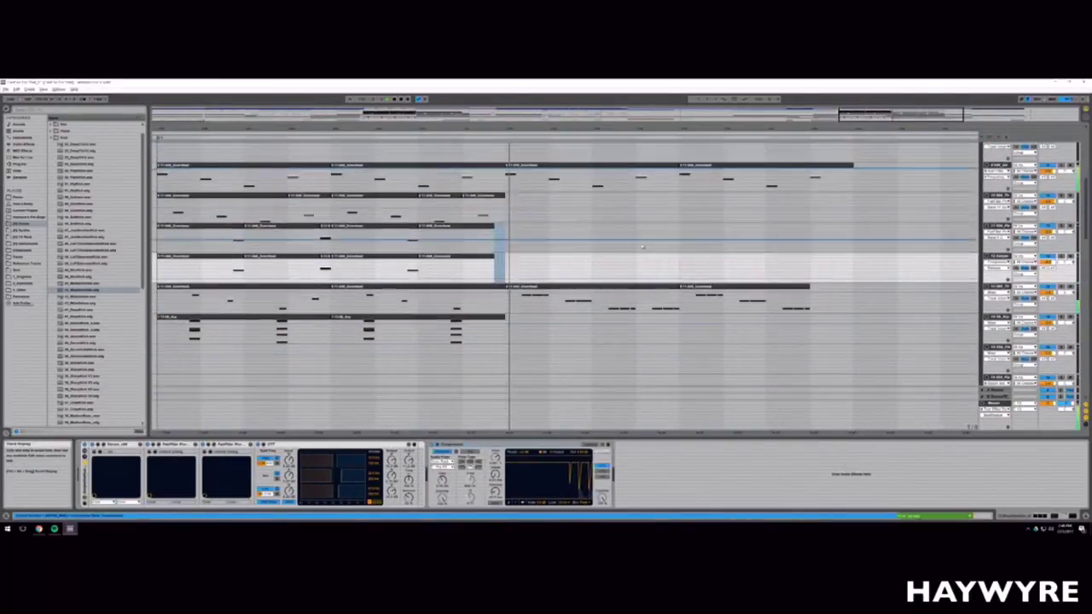
Step: Duplicate the last four yellow percussion audio clips directly after themselves to extend the pattern into the closing passage
{"action": "left_click_drag", "start_coordinate": [811, 115], "coordinate": [810, 91]}
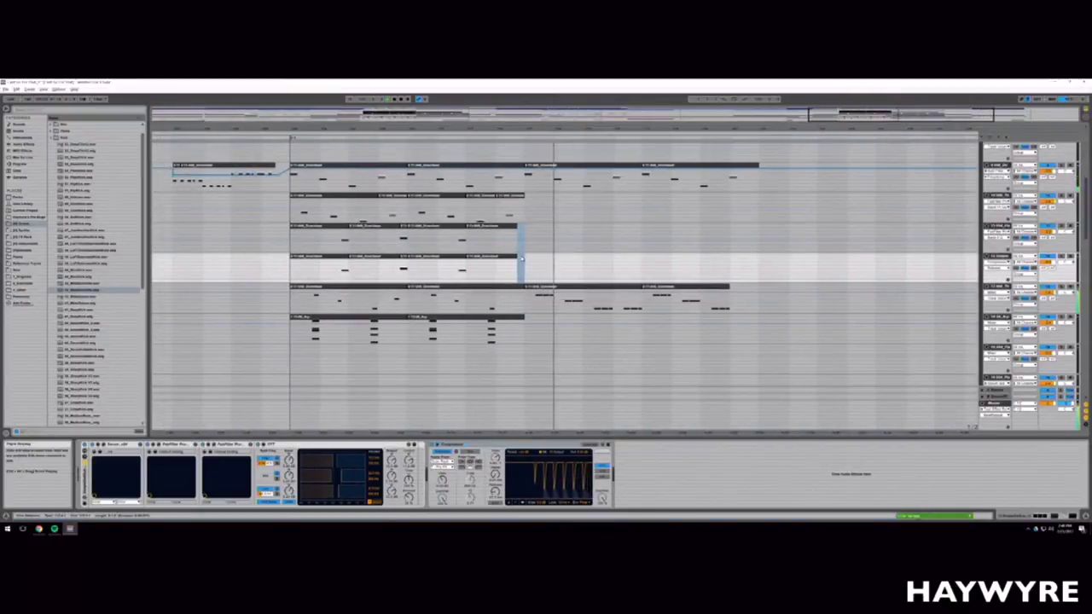
{"action": "scroll", "coordinate": [599, 305], "scroll_direction": "up", "scroll_amount": 2}
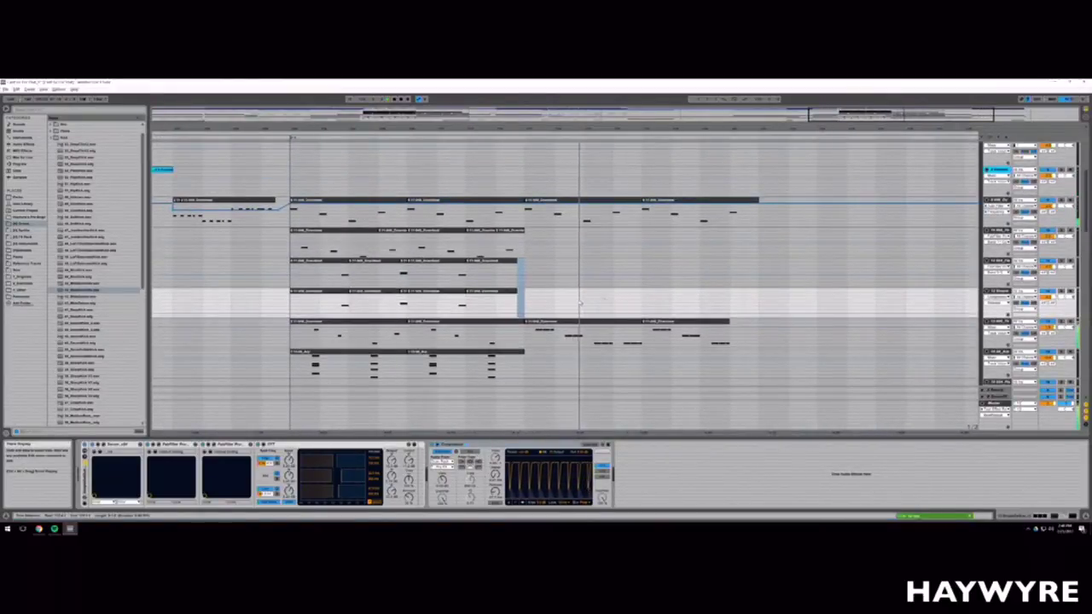
{"action": "scroll", "coordinate": [579, 302], "scroll_direction": "down", "scroll_amount": 2}
{"action": "scroll", "coordinate": [586, 294], "scroll_direction": "down", "scroll_amount": 4}
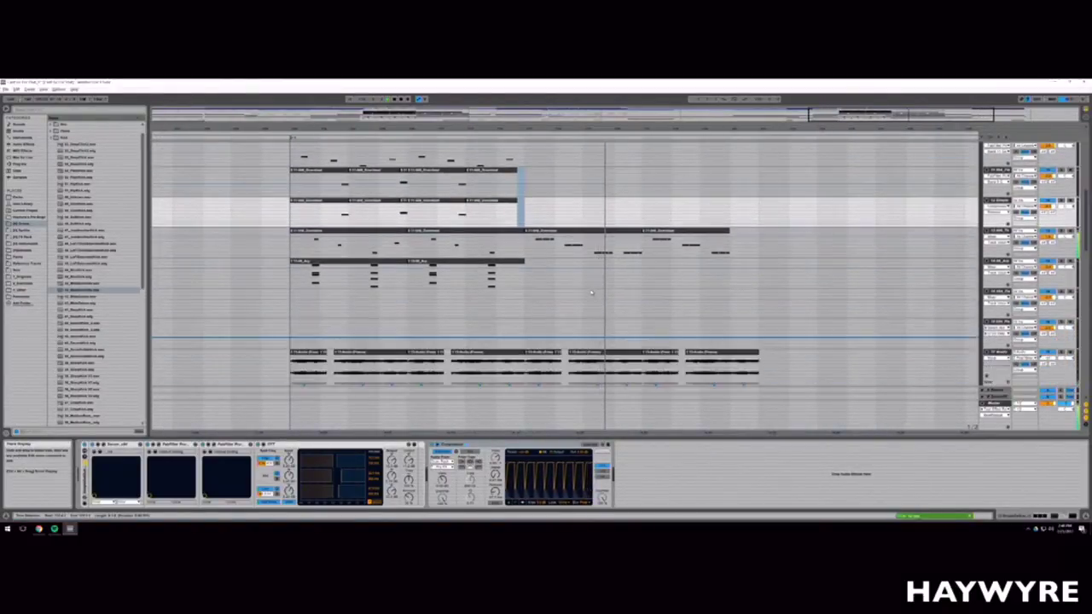
{"action": "scroll", "coordinate": [645, 233], "scroll_direction": "up", "scroll_amount": 3}
{"action": "key", "text": "minus"}
{"action": "key", "text": "minus"}
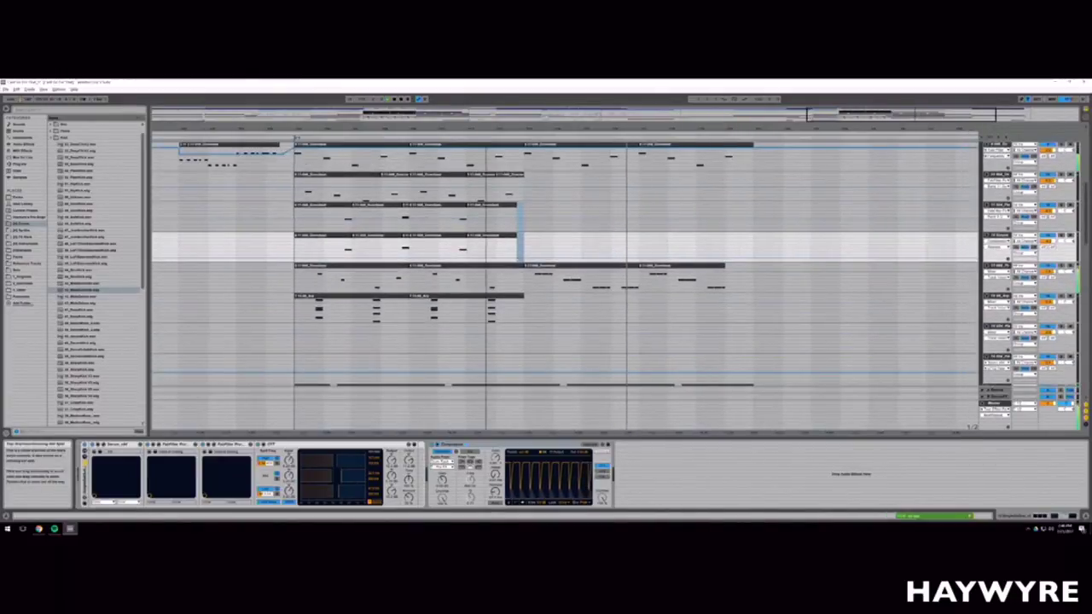
{"action": "scroll", "coordinate": [761, 229], "scroll_direction": "up", "scroll_amount": 3}
{"action": "scroll", "coordinate": [764, 229], "scroll_direction": "up", "scroll_amount": 3}
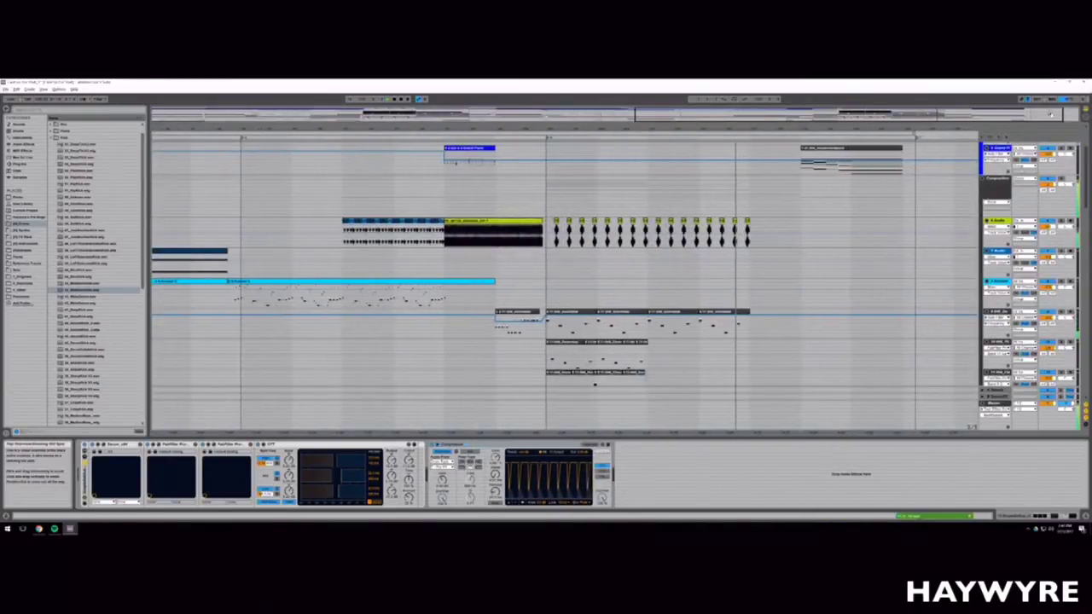
{"action": "scroll", "coordinate": [903, 292], "scroll_direction": "up", "scroll_amount": 2}
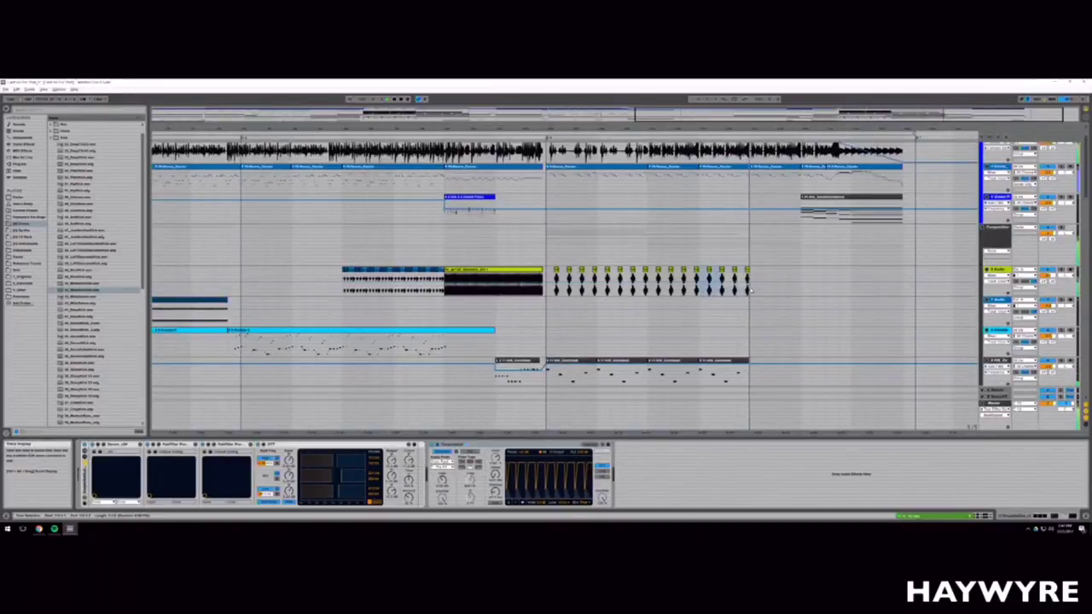
{"action": "key", "text": "ctrl+d"}
{"action": "scroll", "coordinate": [955, 376], "scroll_direction": "down", "scroll_amount": 2}
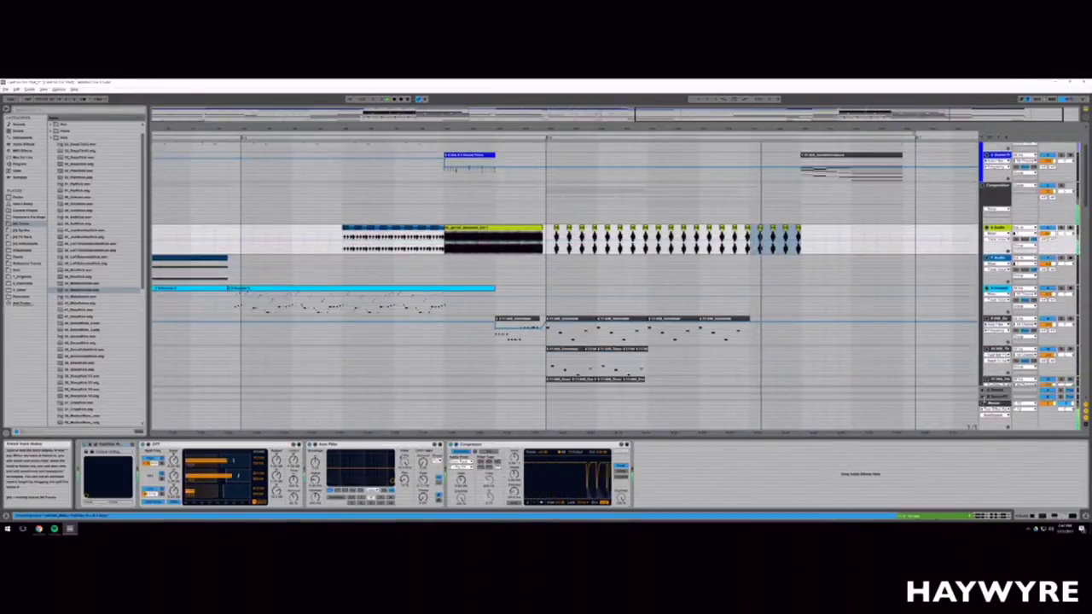
Step: Deactivate the long closing chord clip on the synth track below the frozen chord audio
{"action": "scroll", "coordinate": [802, 296], "scroll_direction": "up", "scroll_amount": 2}
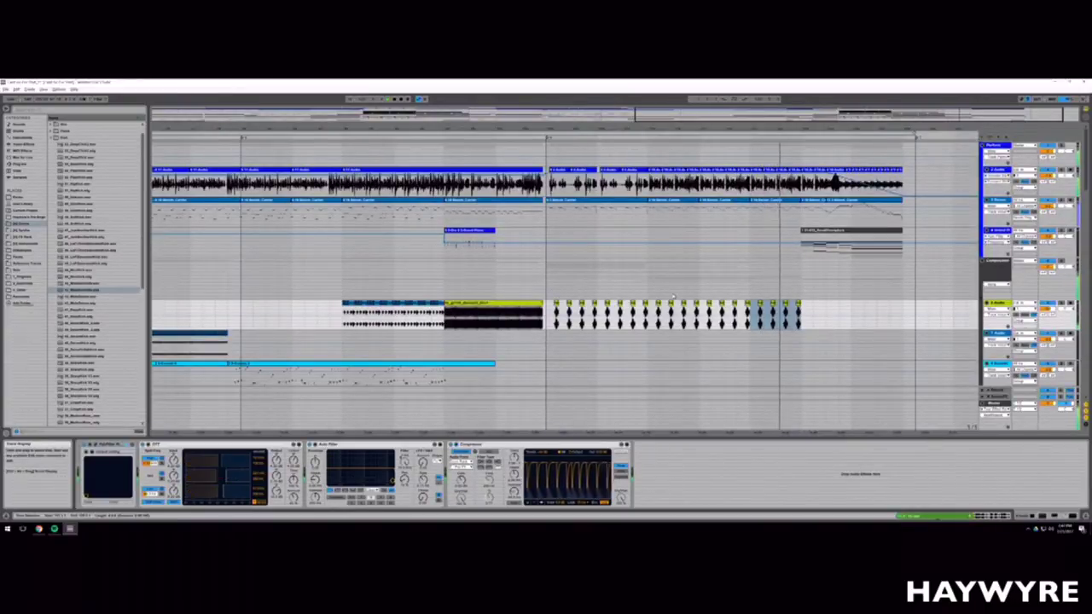
{"action": "scroll", "coordinate": [673, 296], "scroll_direction": "down", "scroll_amount": 10}
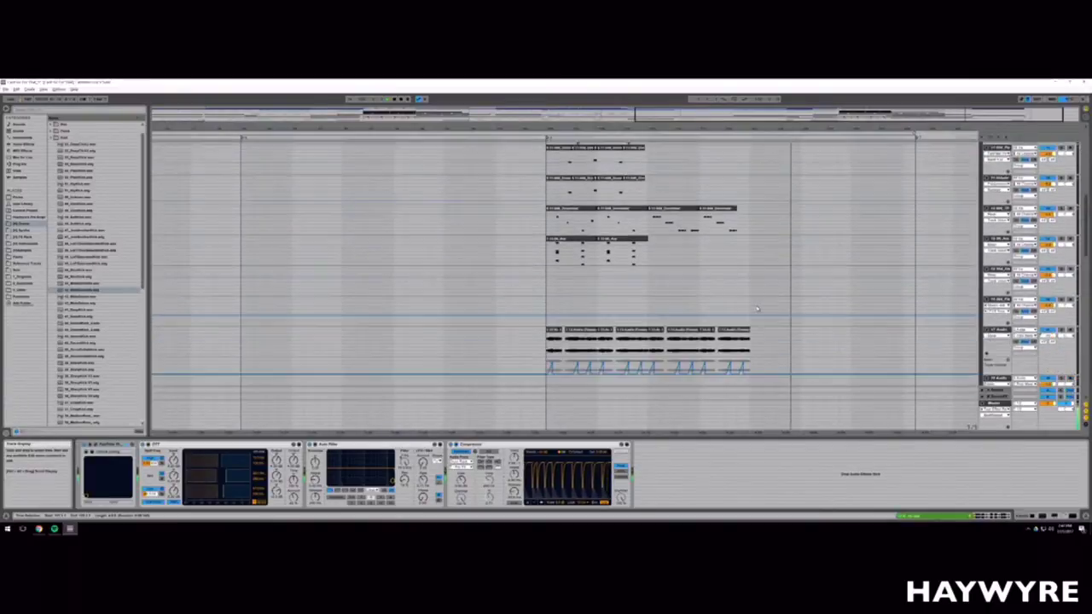
{"action": "scroll", "coordinate": [756, 308], "scroll_direction": "down", "scroll_amount": 4}
{"action": "left_click_drag", "start_coordinate": [750, 129], "coordinate": [638, 157]}
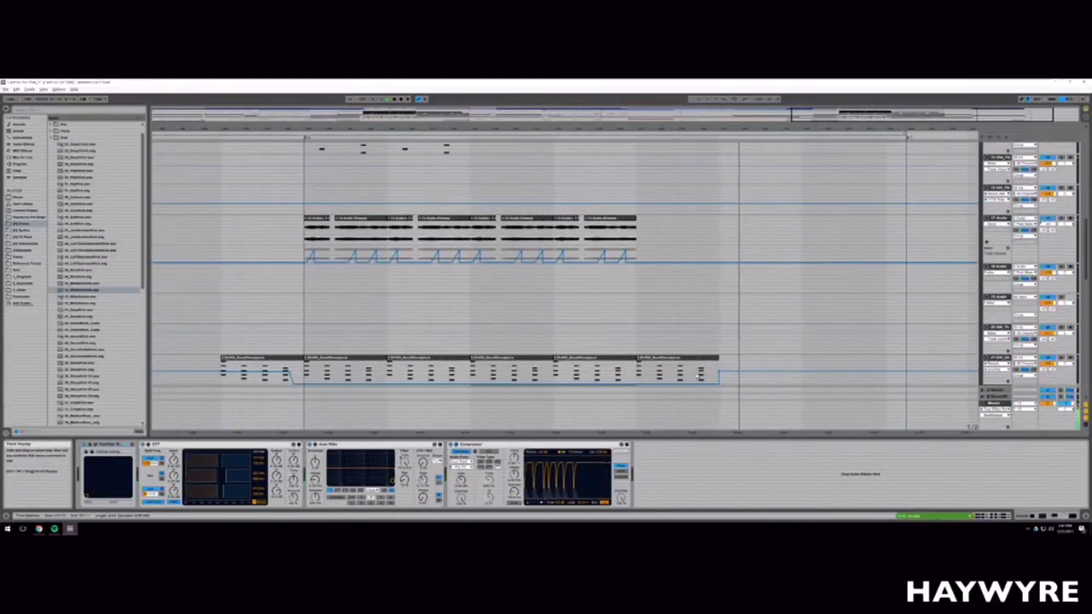
{"action": "left_click", "coordinate": [755, 366]}
{"action": "scroll", "coordinate": [742, 345], "scroll_direction": "down", "scroll_amount": 2}
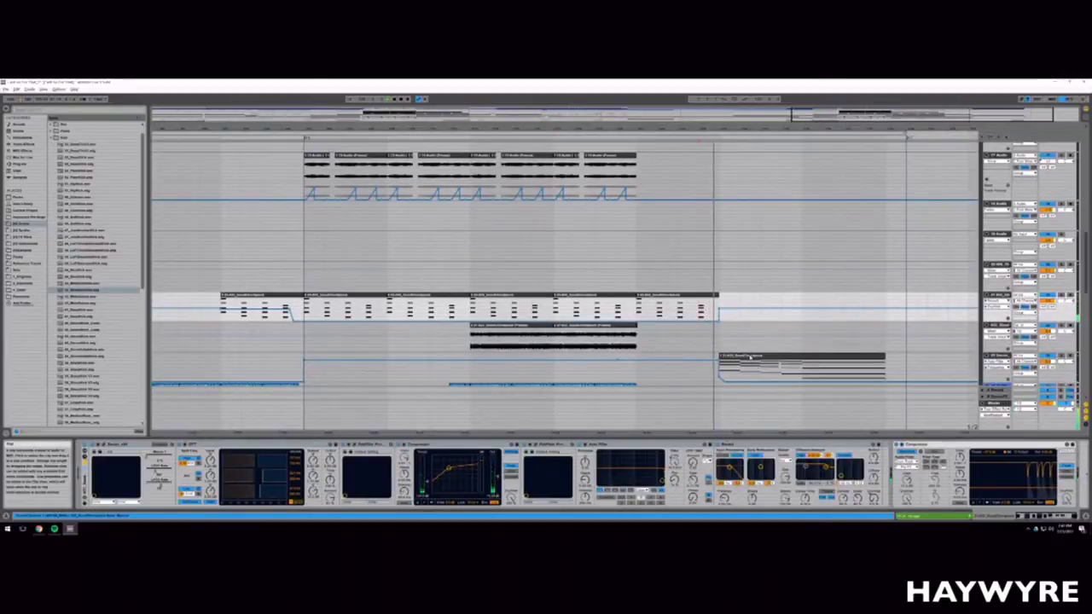
{"action": "left_click", "coordinate": [746, 352]}
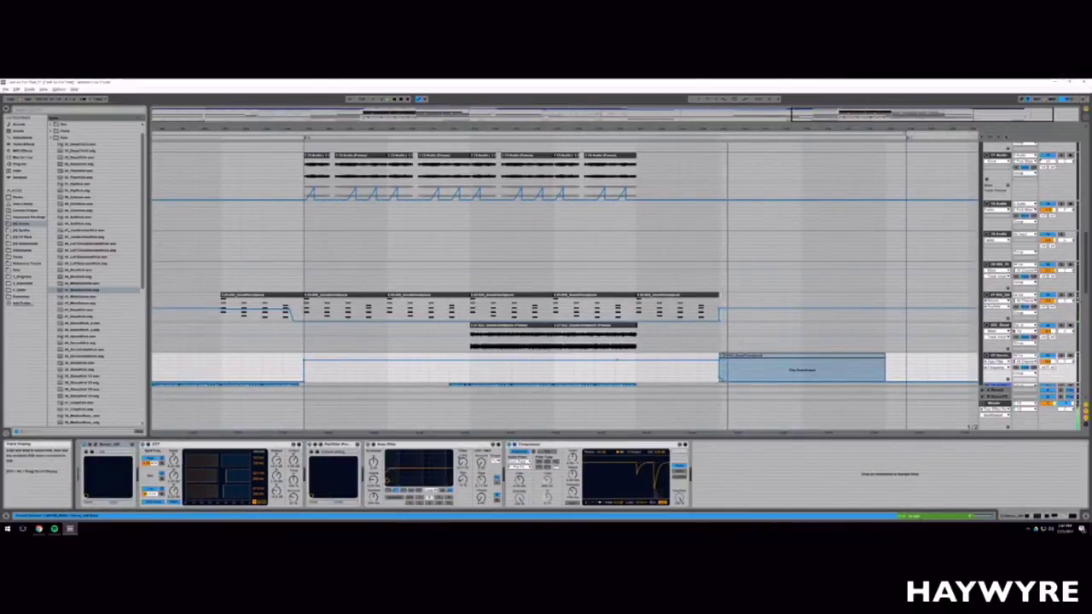
Step: Raise the piano track's automation where its closing chord clip starts, and draw a rising master automation ramp across the closing passage
{"action": "left_click_drag", "start_coordinate": [1087, 278], "coordinate": [1086, 180]}
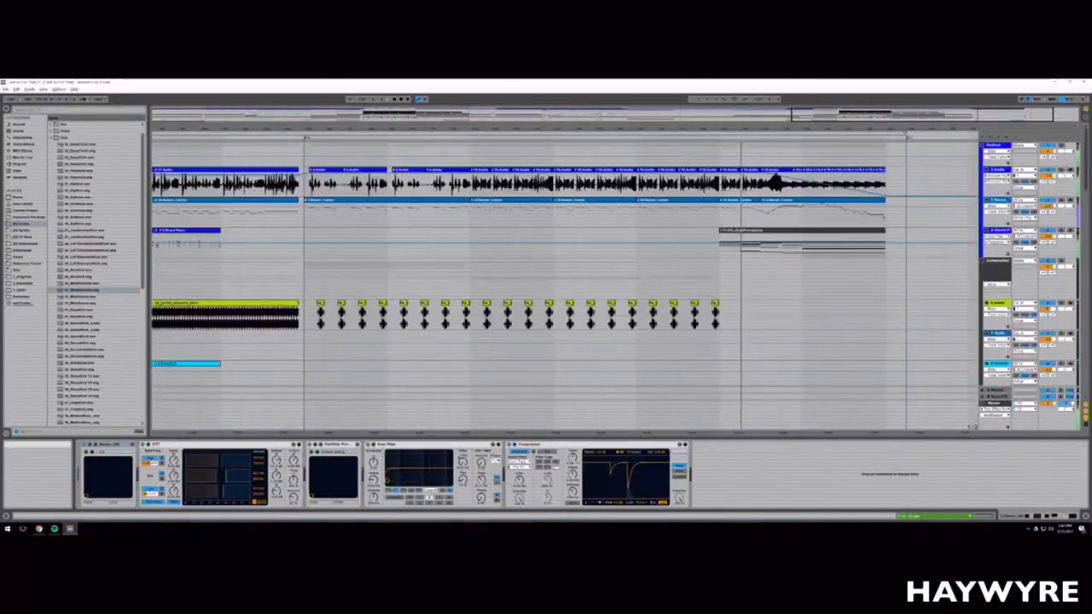
{"action": "left_click", "coordinate": [719, 245]}
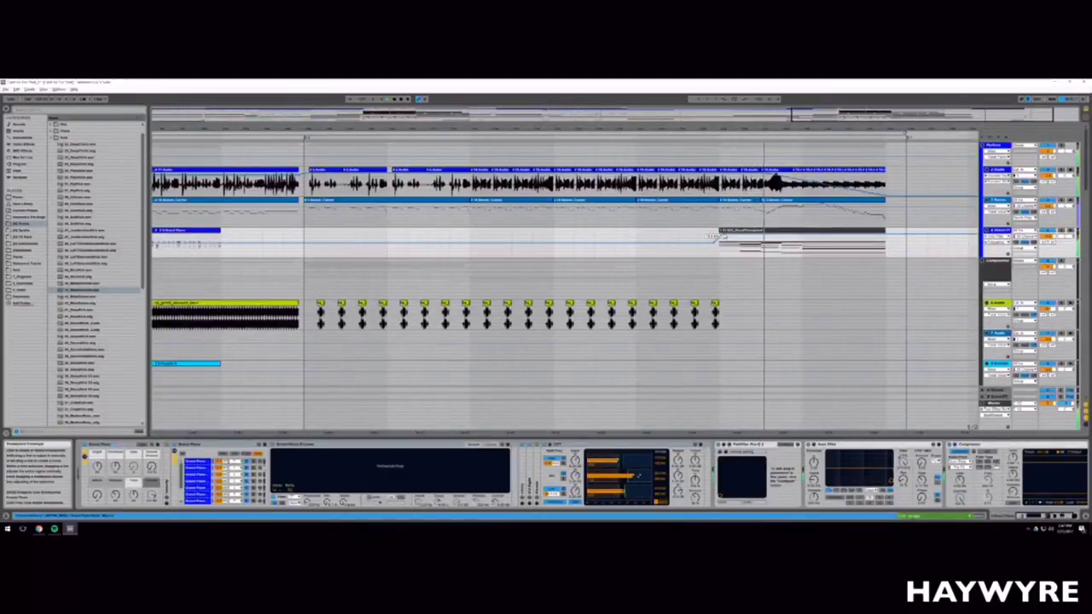
{"action": "scroll", "coordinate": [790, 298], "scroll_direction": "down", "scroll_amount": 10}
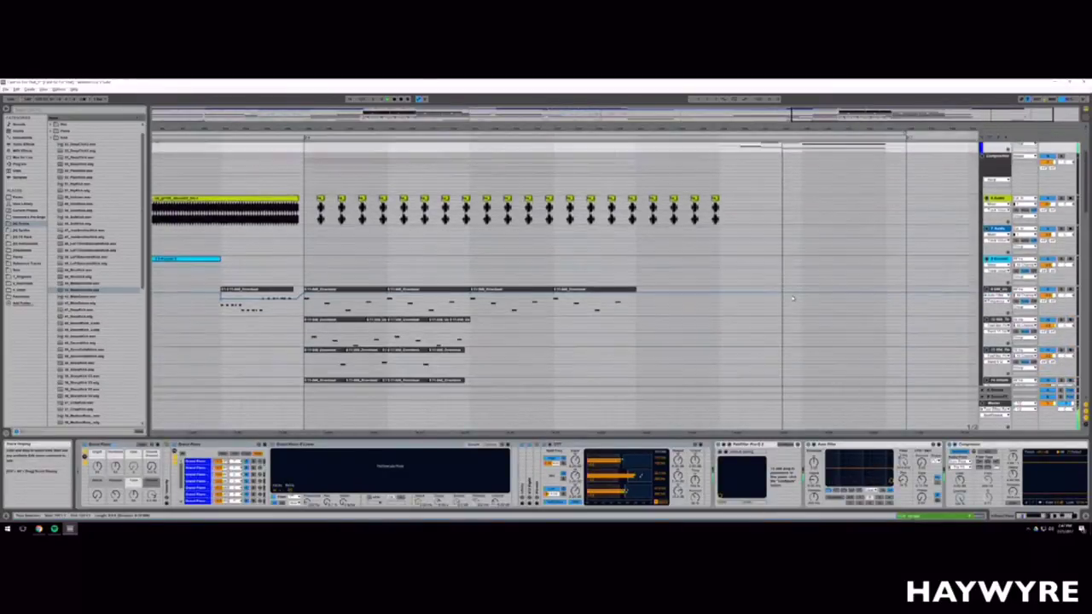
{"action": "scroll", "coordinate": [790, 299], "scroll_direction": "down", "scroll_amount": 3}
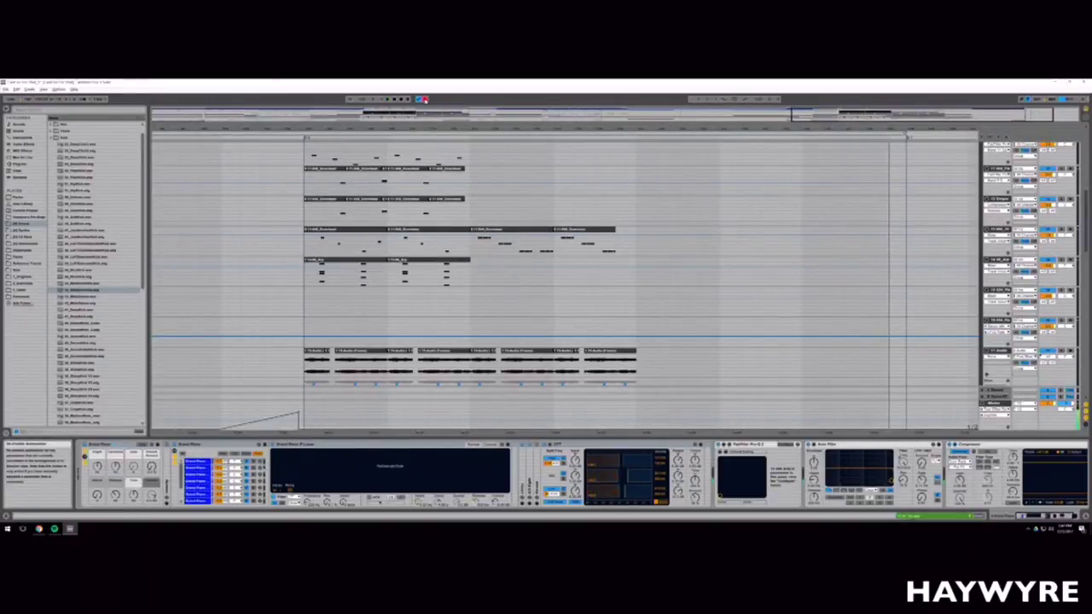
{"action": "left_click", "coordinate": [639, 414]}
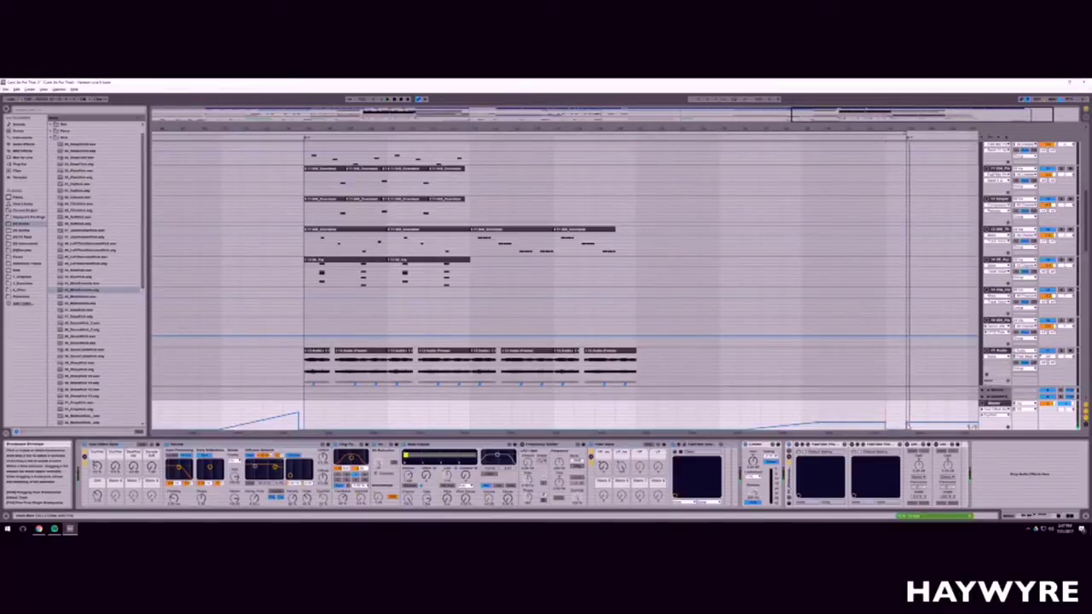
{"action": "left_click", "coordinate": [737, 417]}
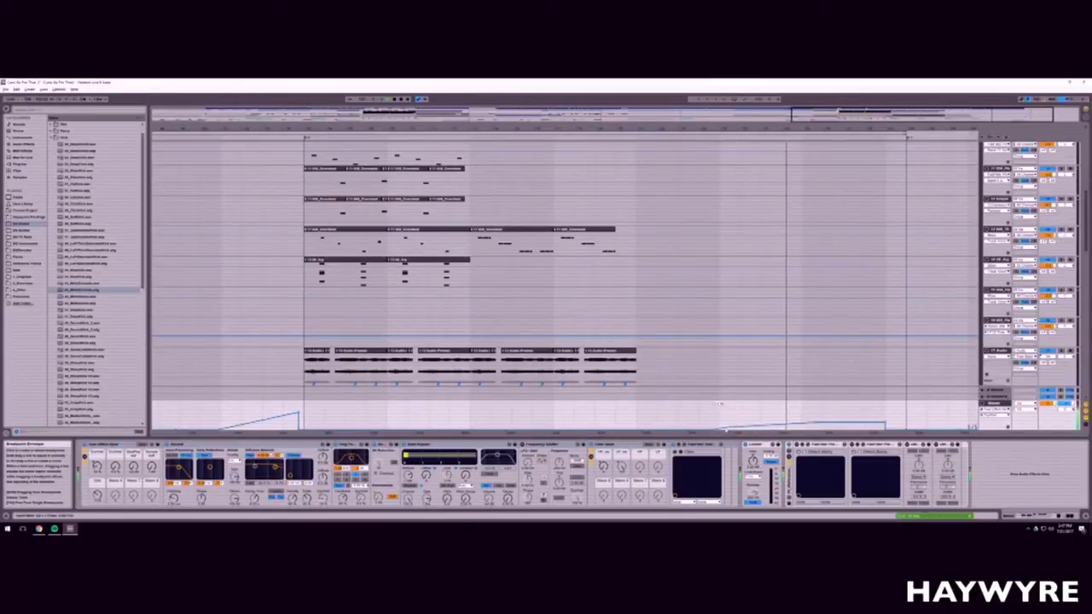
{"action": "left_click", "coordinate": [718, 404]}
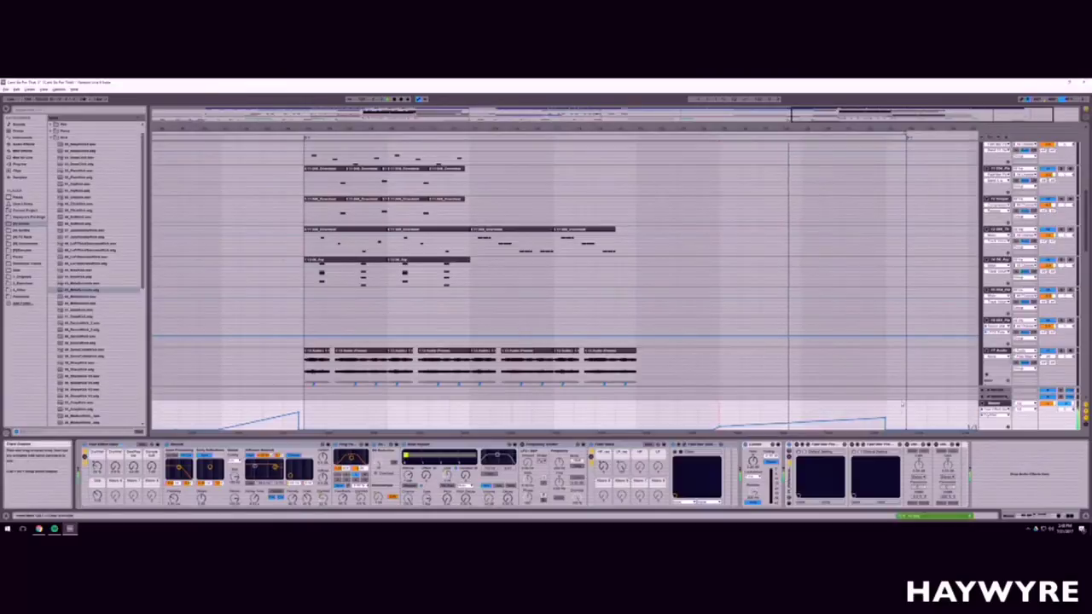
Step: Reactivate the long closing chord clip on the synth track
{"action": "scroll", "coordinate": [823, 248], "scroll_direction": "up", "scroll_amount": 10}
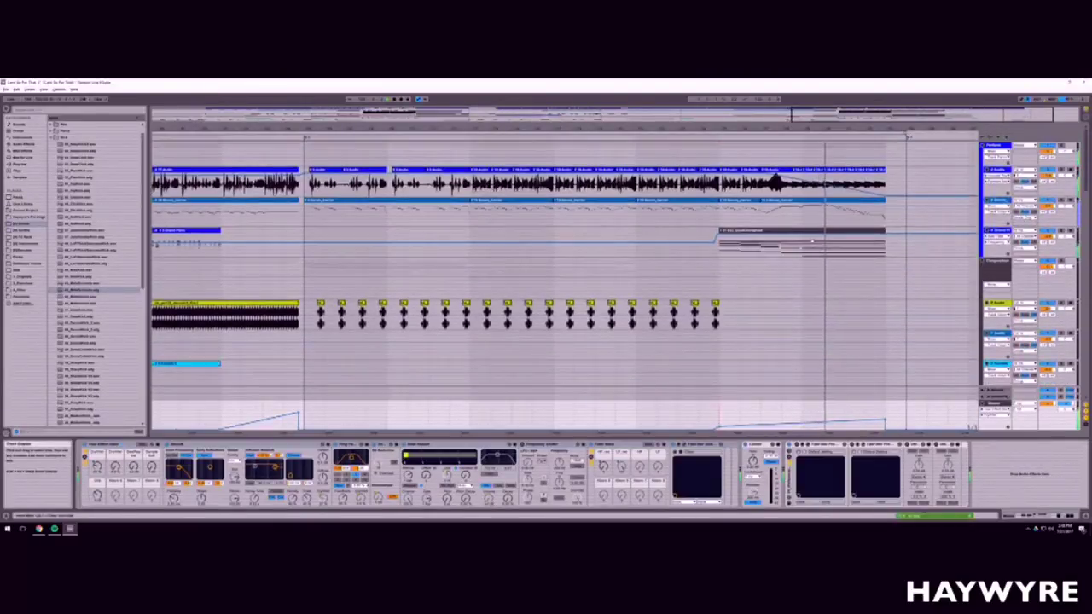
{"action": "left_click", "coordinate": [823, 246]}
{"action": "scroll", "coordinate": [762, 356], "scroll_direction": "down", "scroll_amount": 5}
{"action": "scroll", "coordinate": [763, 356], "scroll_direction": "down", "scroll_amount": 10}
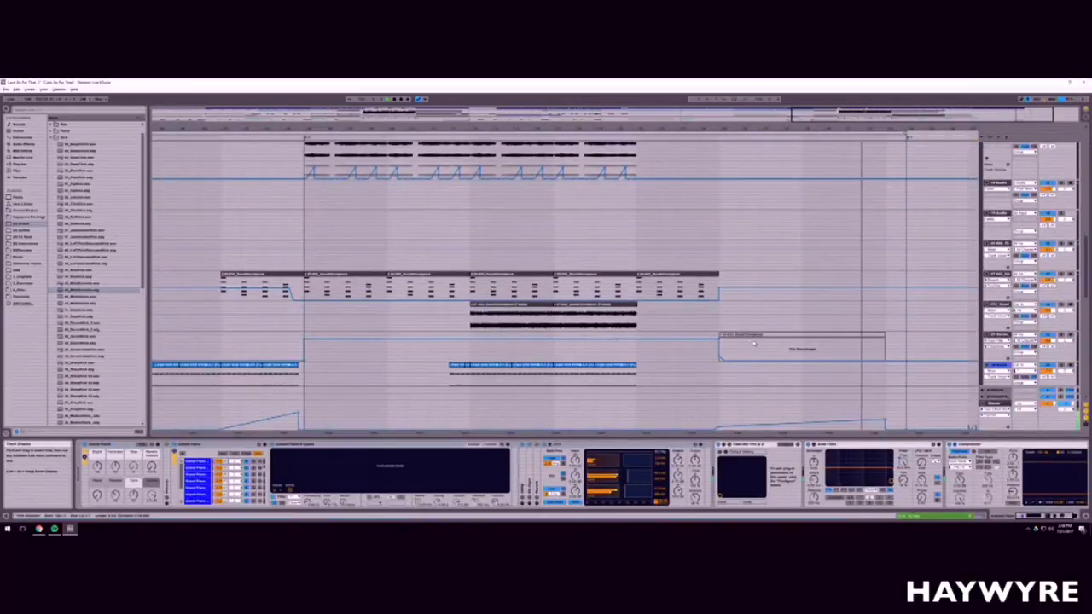
{"action": "left_click", "coordinate": [735, 336]}
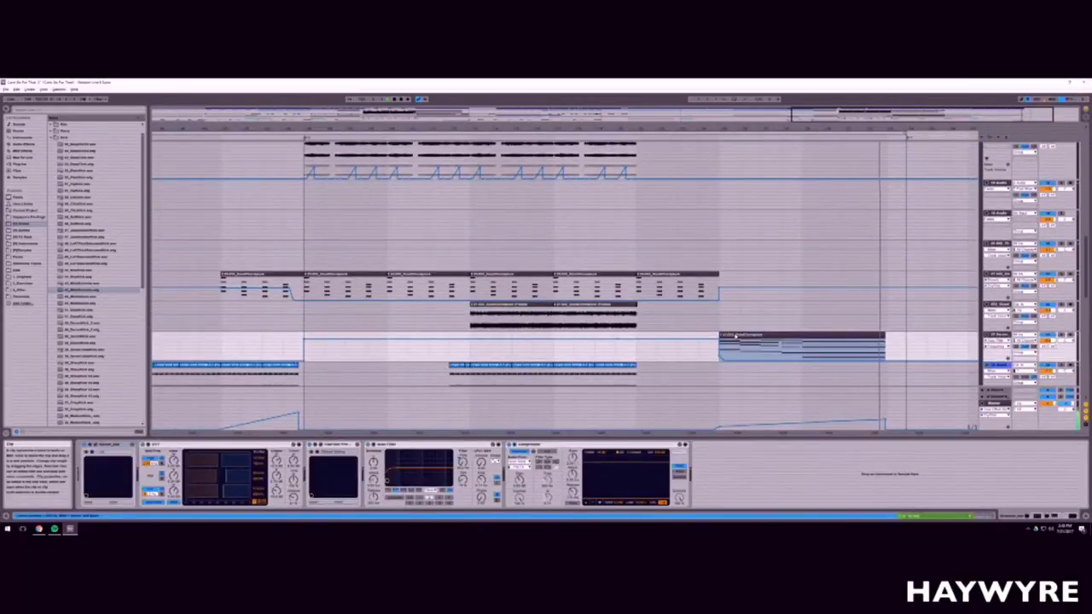
{"action": "scroll", "coordinate": [614, 381], "scroll_direction": "up", "scroll_amount": 2}
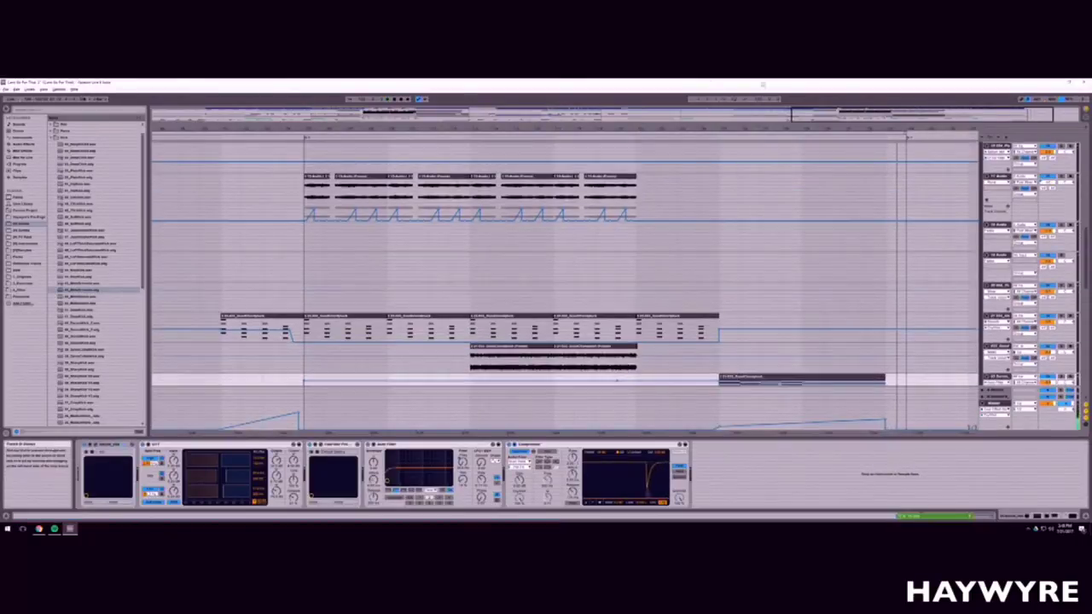
Step: Stop playback and review the tracks across a wider span of the arrangement, including the earlier and later sections
{"action": "double_click", "coordinate": [428, 114]}
{"action": "scroll", "coordinate": [563, 286], "scroll_direction": "down", "scroll_amount": 6}
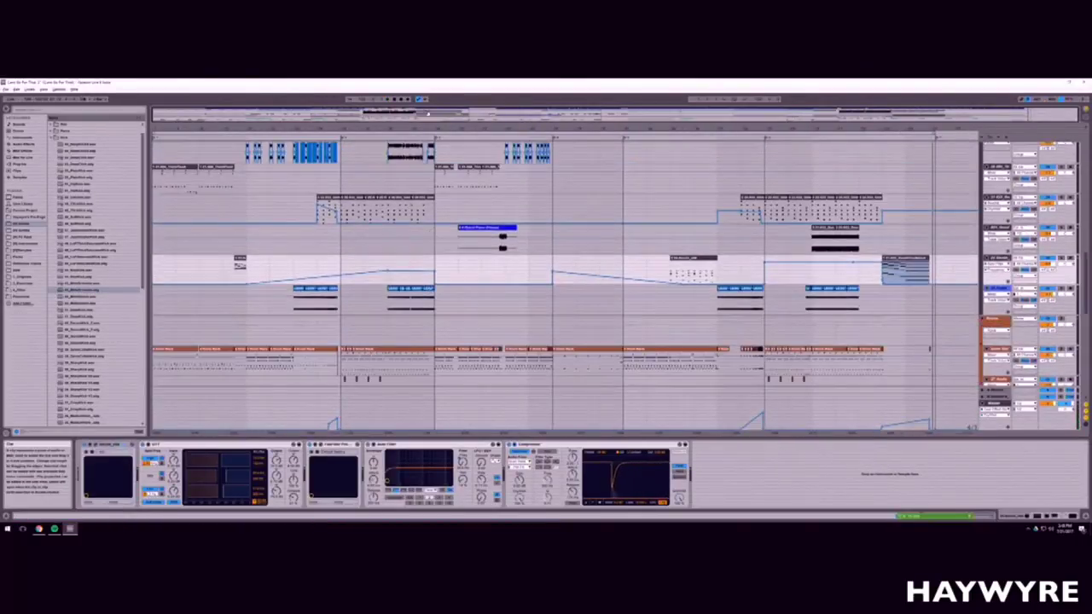
{"action": "double_click", "coordinate": [394, 101]}
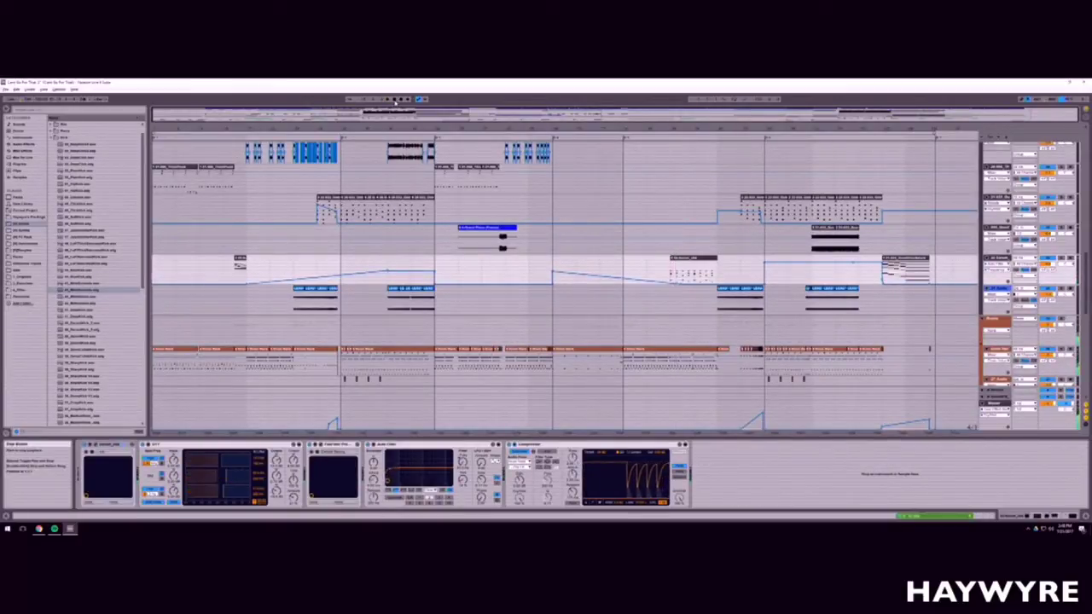
{"action": "scroll", "coordinate": [336, 267], "scroll_direction": "up", "scroll_amount": 3}
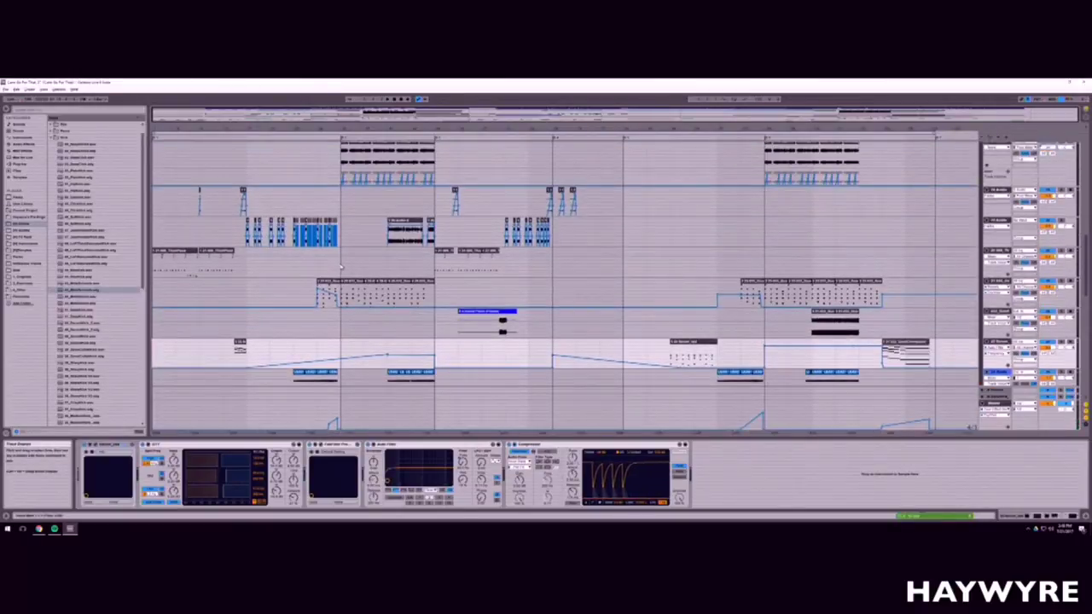
{"action": "scroll", "coordinate": [220, 174], "scroll_direction": "up", "scroll_amount": 11}
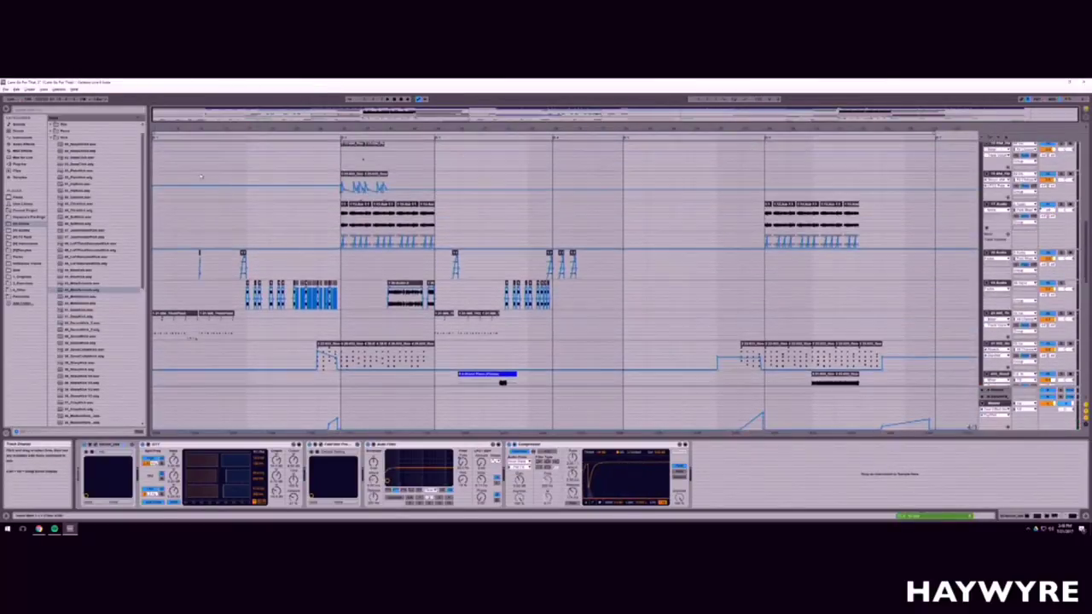
{"action": "scroll", "coordinate": [341, 222], "scroll_direction": "up", "scroll_amount": 5}
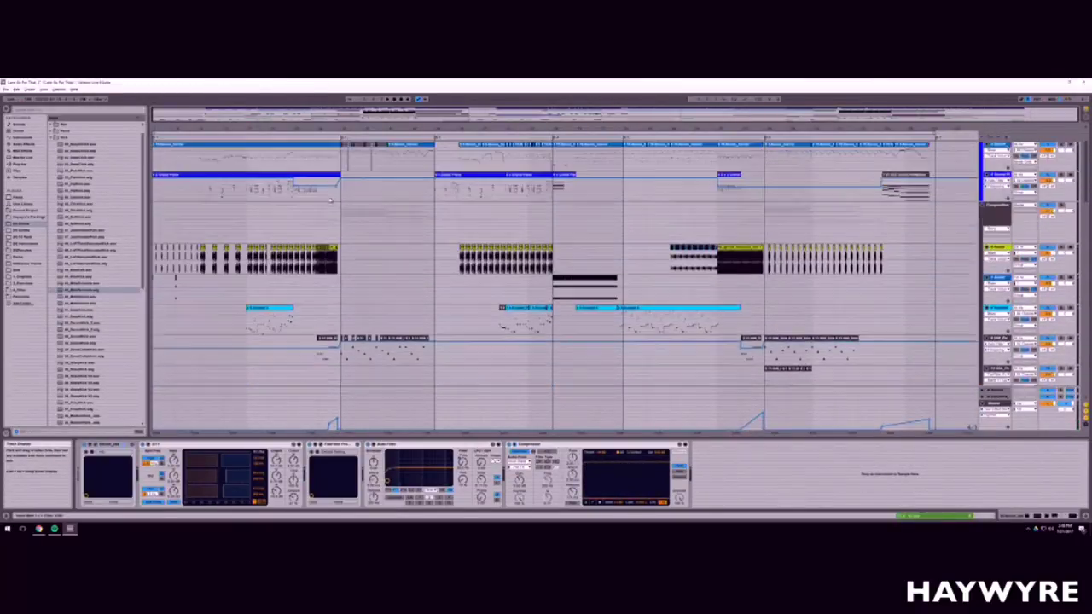
Step: Narrow the file browser to widen the arrangement, and select the loop range spanning its sections
{"action": "left_click_drag", "start_coordinate": [208, 129], "coordinate": [209, 128]}
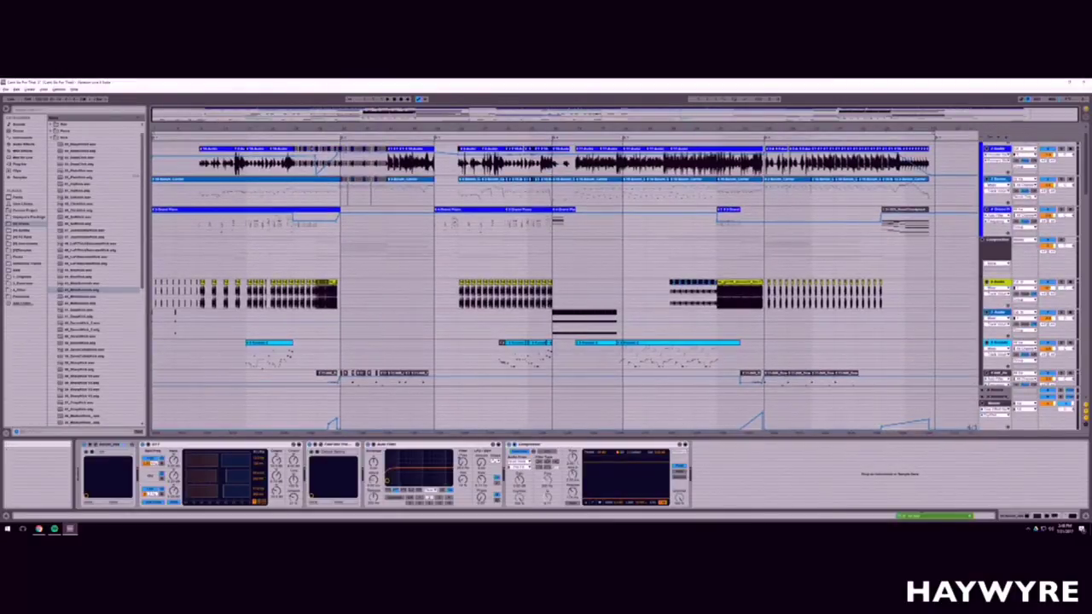
{"action": "left_click_drag", "start_coordinate": [149, 185], "coordinate": [134, 185]}
{"action": "left_click", "coordinate": [140, 134]}
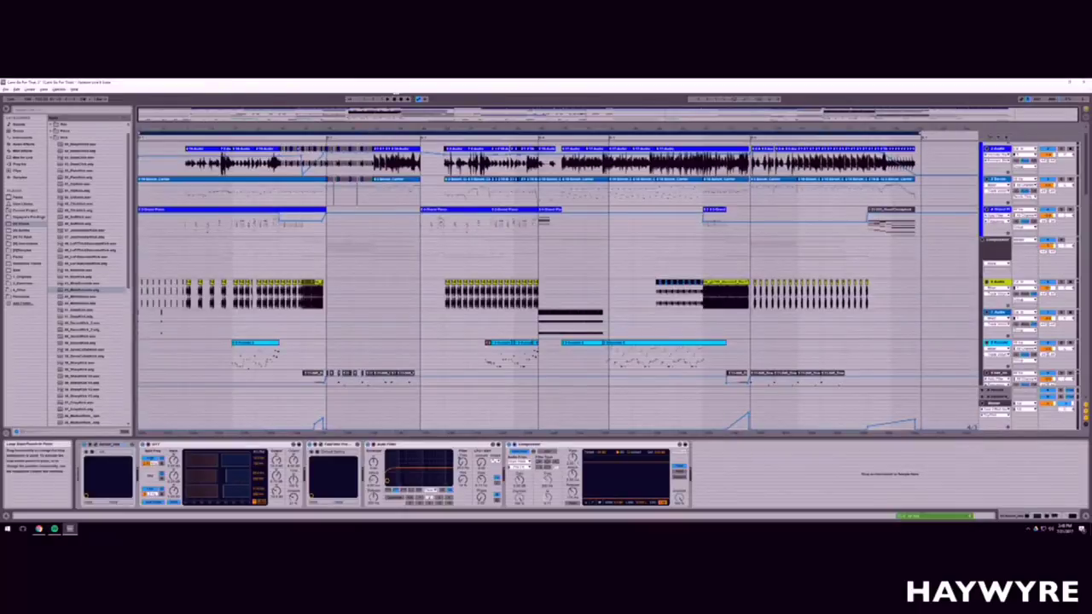